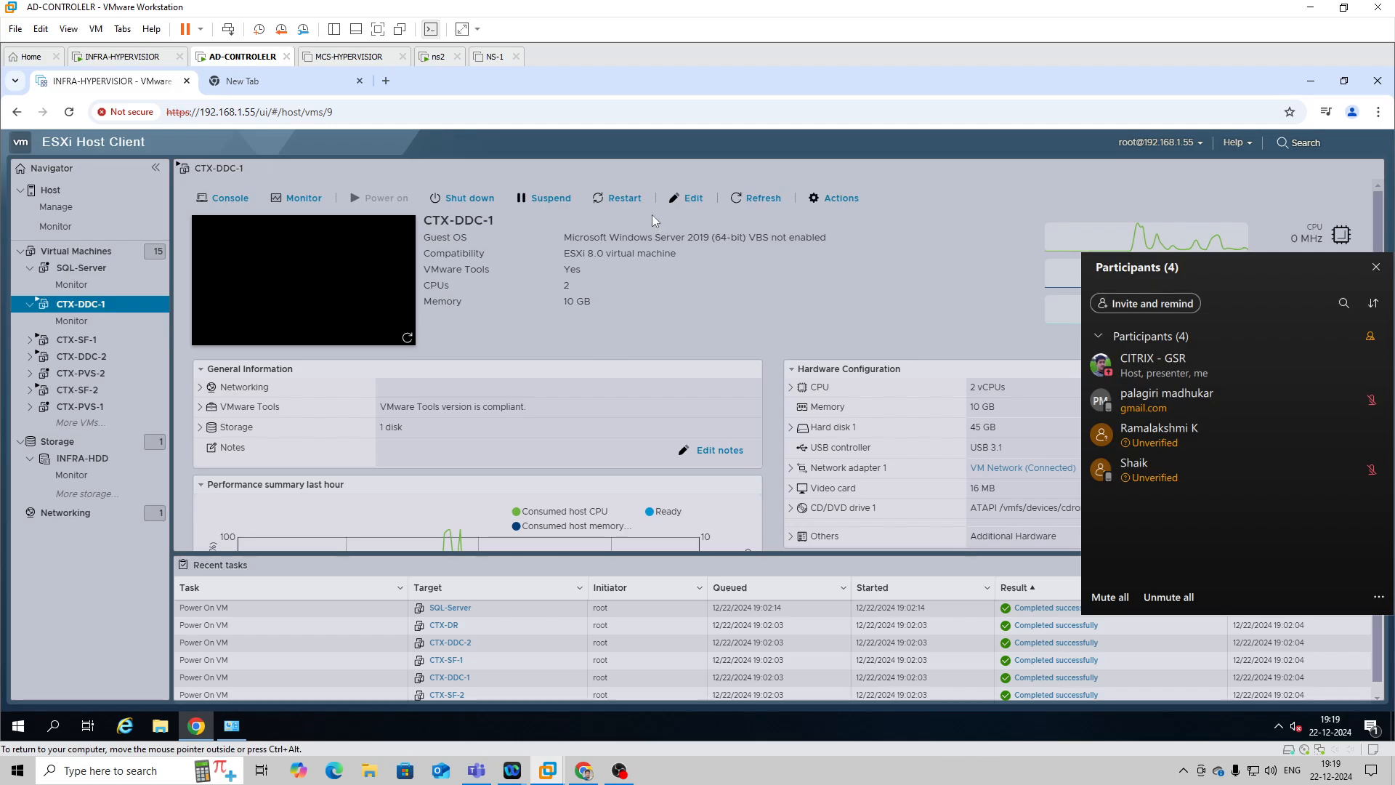
Refresh the CTX-DDC-1 details, copy its IP address 192.168.1.56, and start a Remote Desktop connection to that address.
{"action": "left_click", "coordinate": [756, 198]}
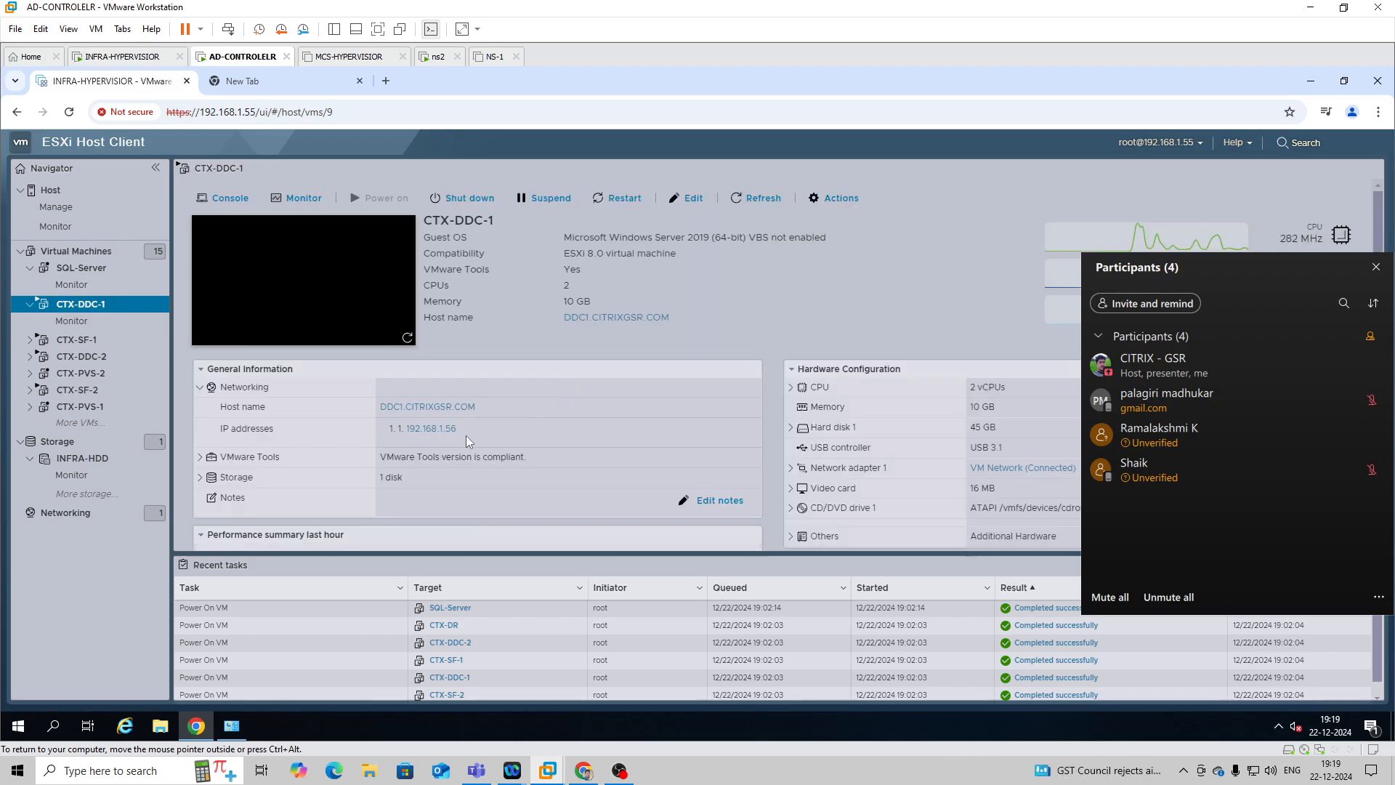
{"action": "left_click_drag", "start_coordinate": [463, 430], "coordinate": [404, 429]}
{"action": "key", "text": "ctrl+c"}
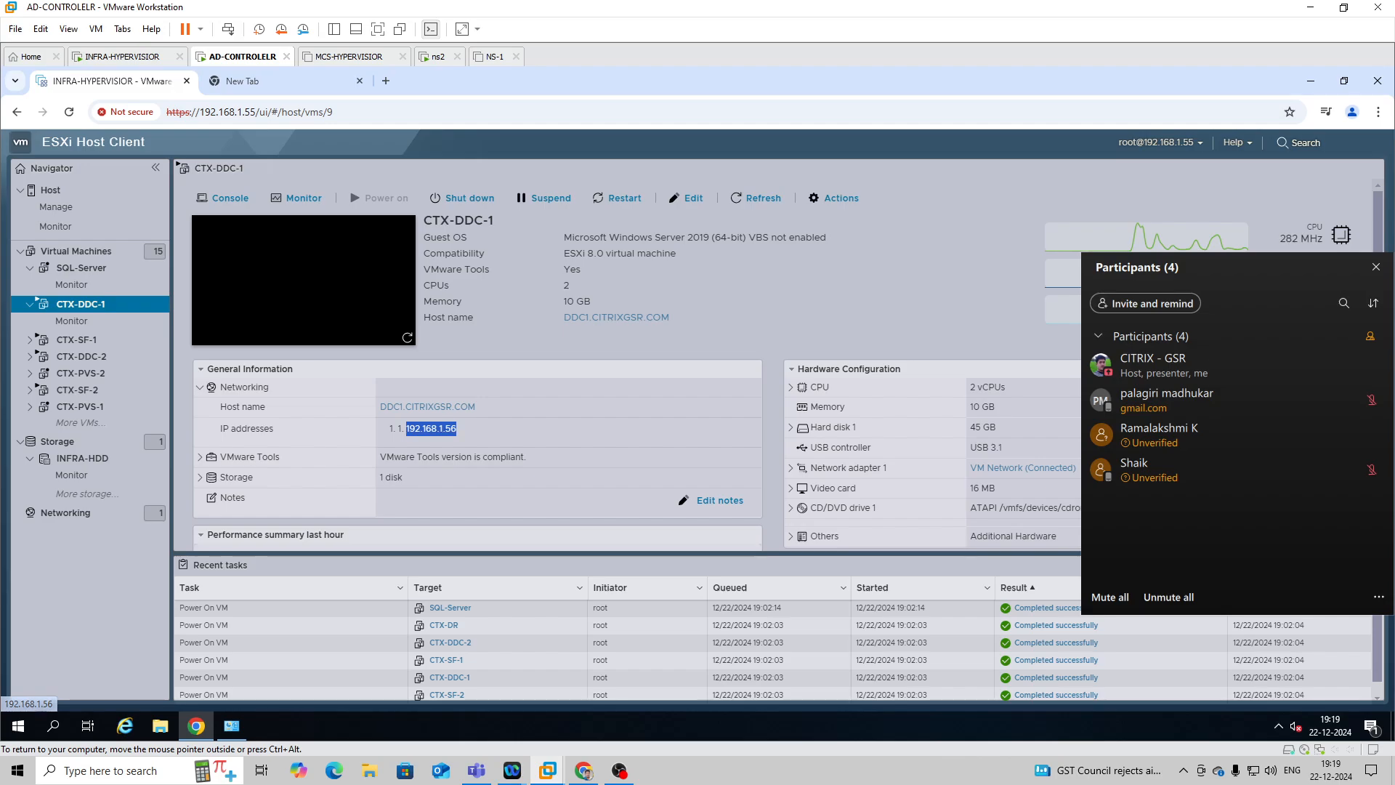
{"action": "right_click", "coordinate": [16, 779]}
{"action": "left_click", "coordinate": [47, 703]}
{"action": "left_click", "coordinate": [124, 727]}
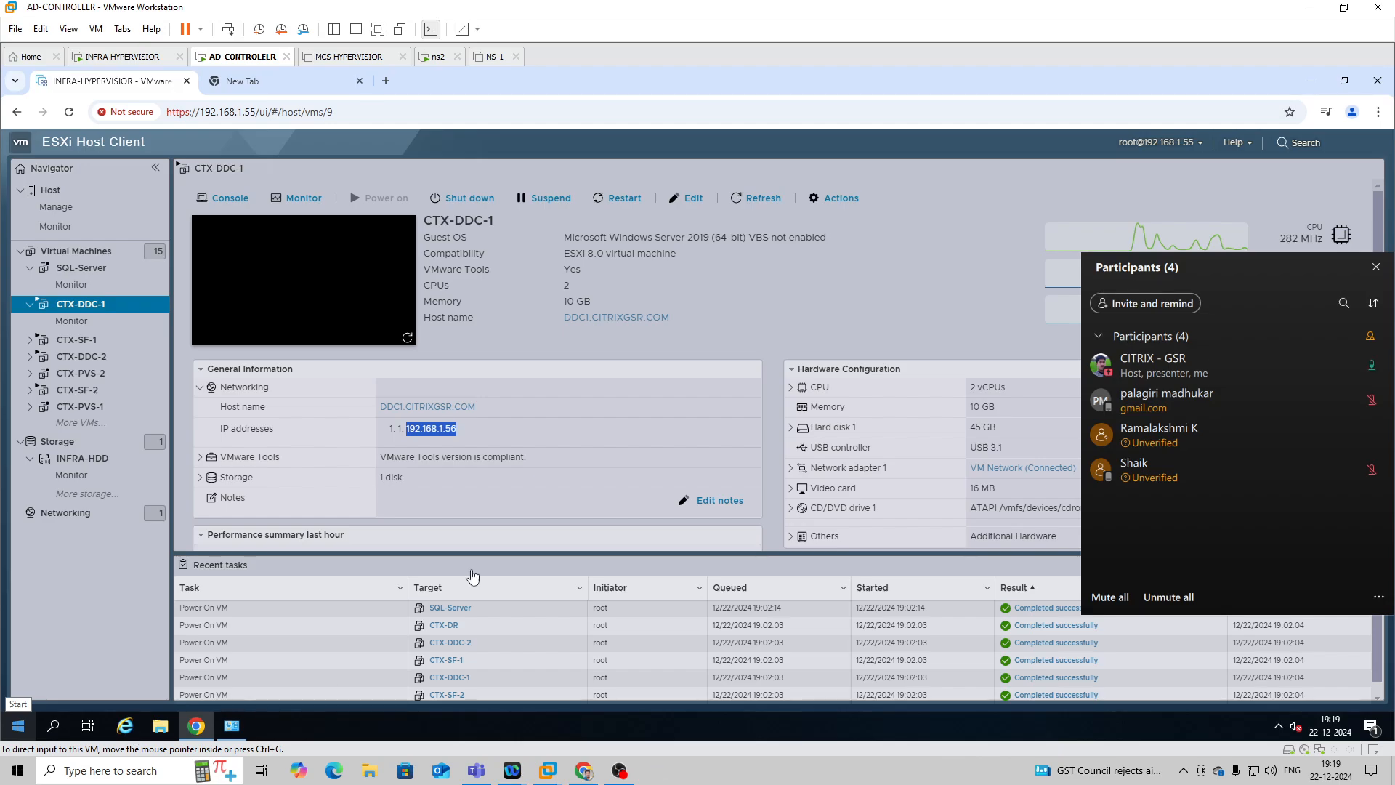
{"action": "key", "text": "ctrl+v"}
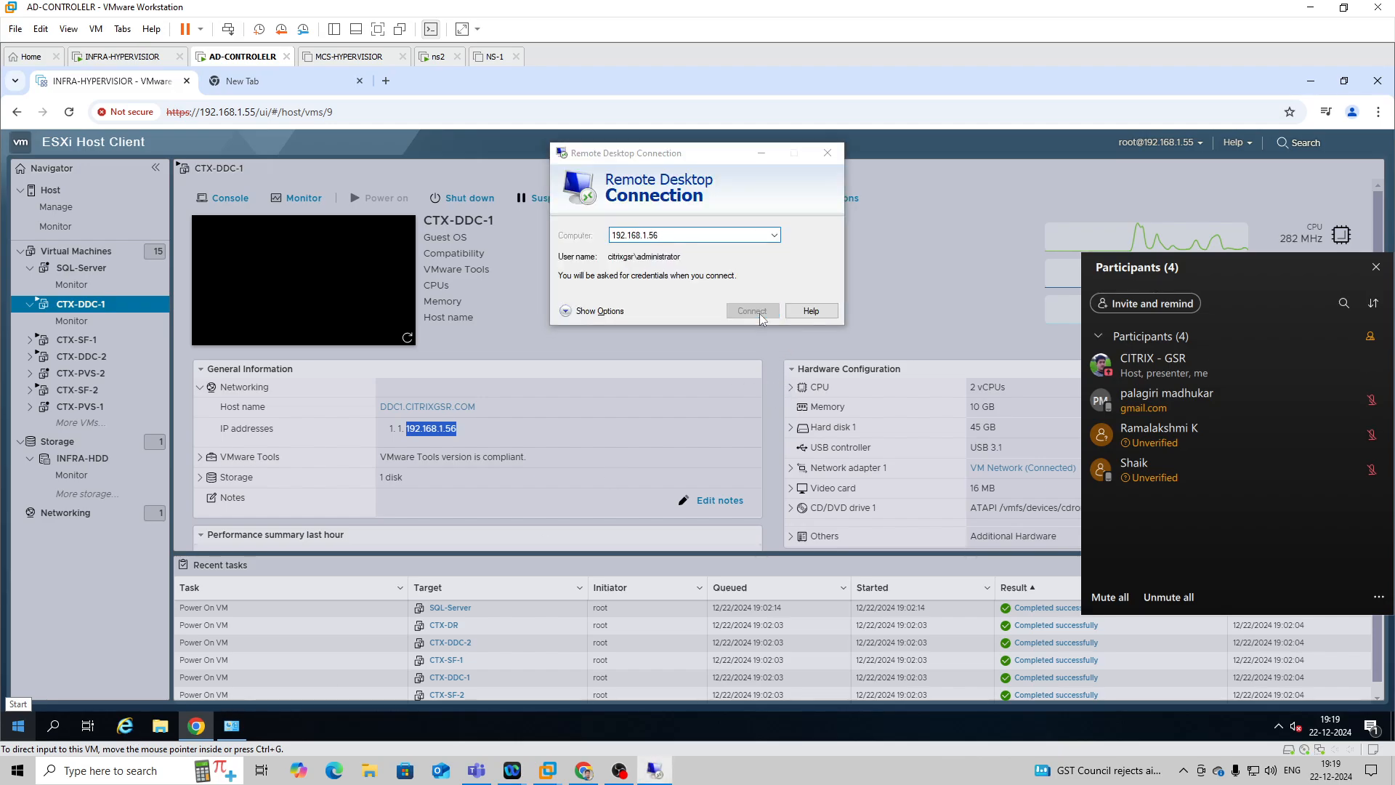
{"action": "left_click", "coordinate": [760, 313]}
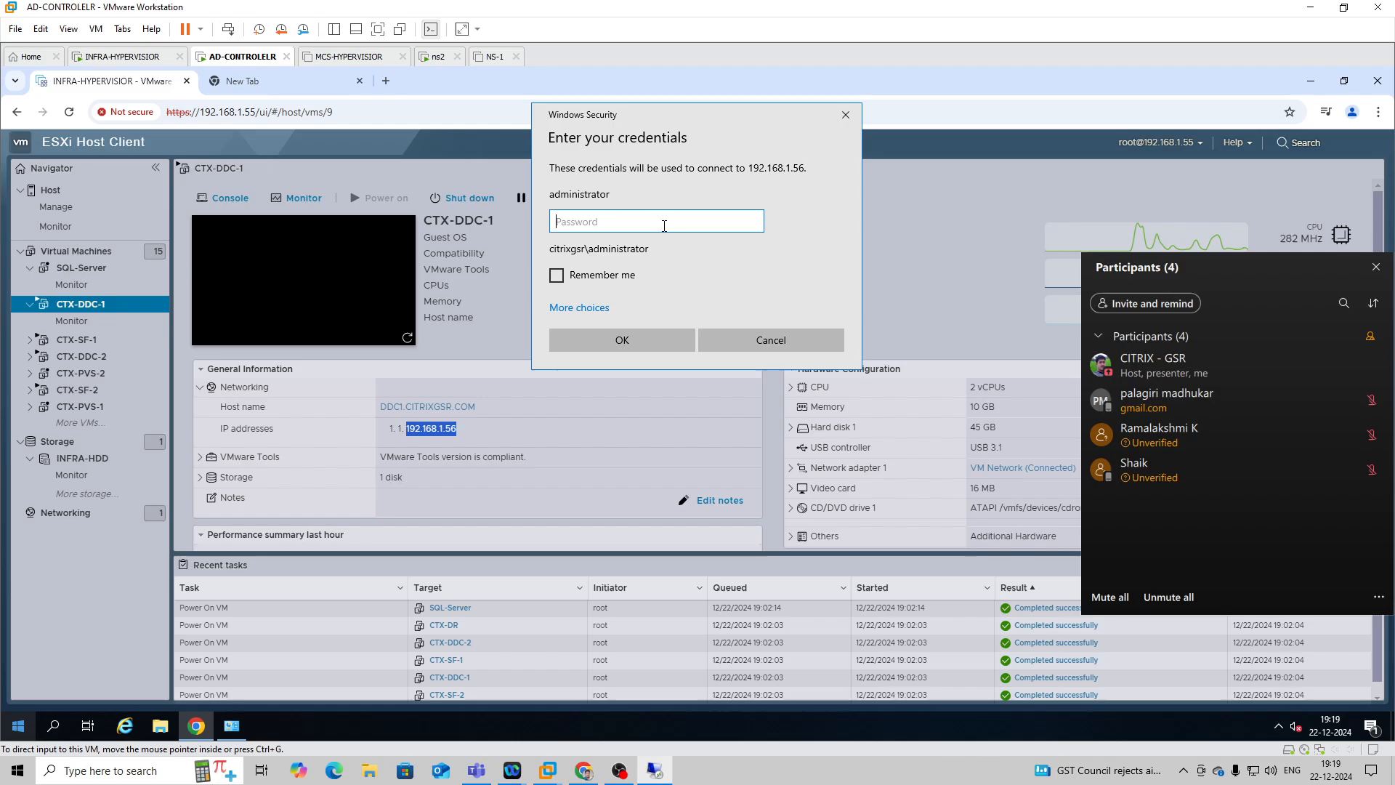
Sign in to the remote computer with the administrator password and accept the untrusted certificate.
{"action": "type", "text": "*********"}
{"action": "key", "text": "Return"}
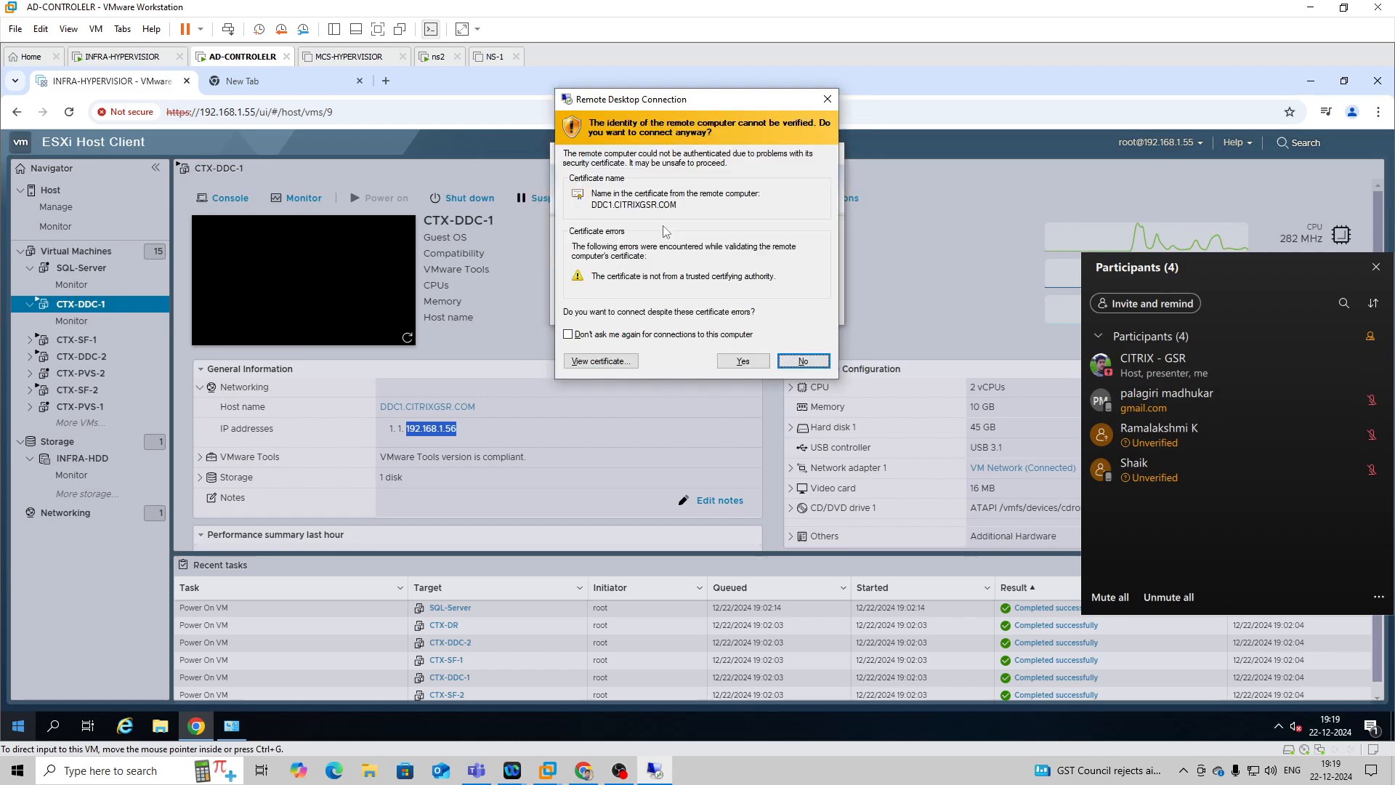
{"action": "left_click", "coordinate": [734, 363]}
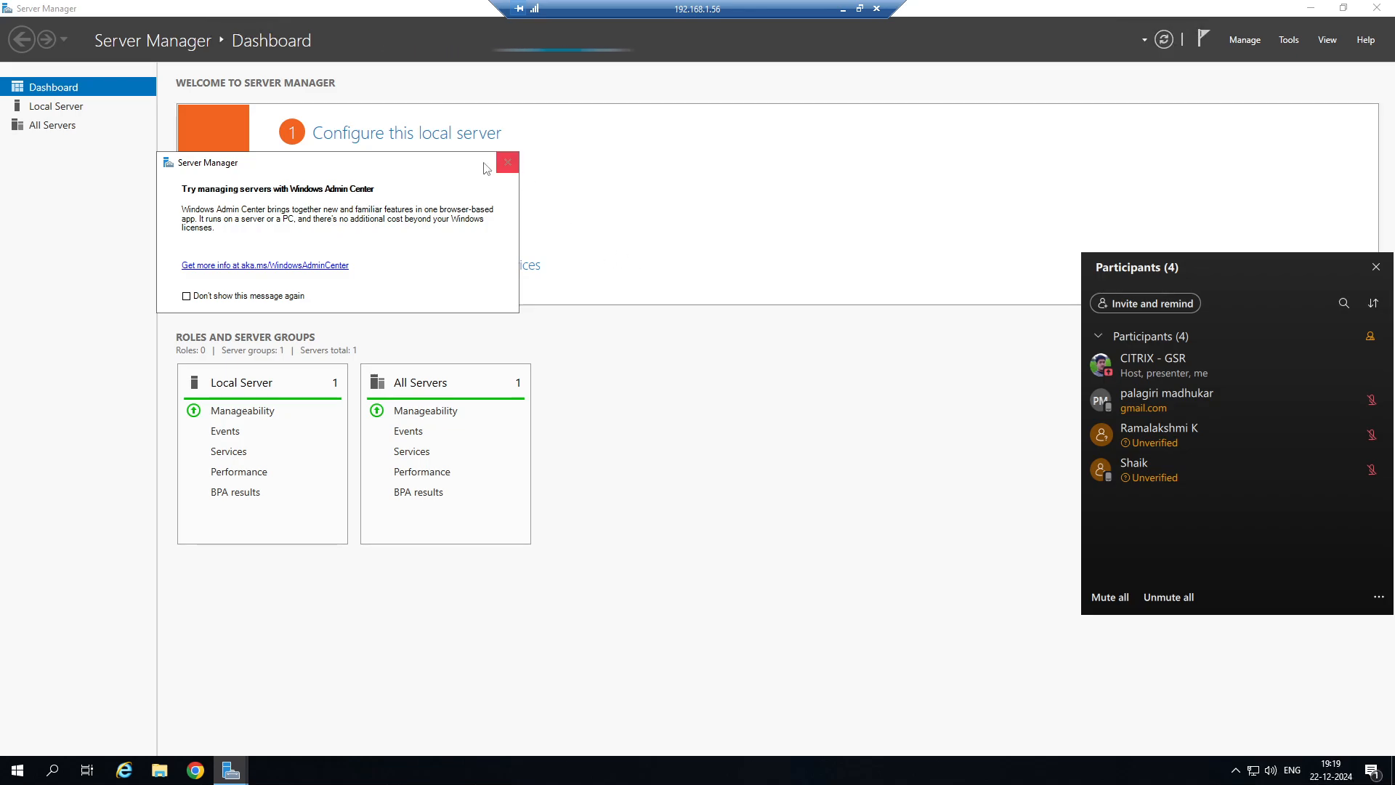
Dismiss the Windows Admin Center notice, get Server Manager out of the way, and launch Citrix Studio on the remote server.
{"action": "left_click", "coordinate": [508, 161]}
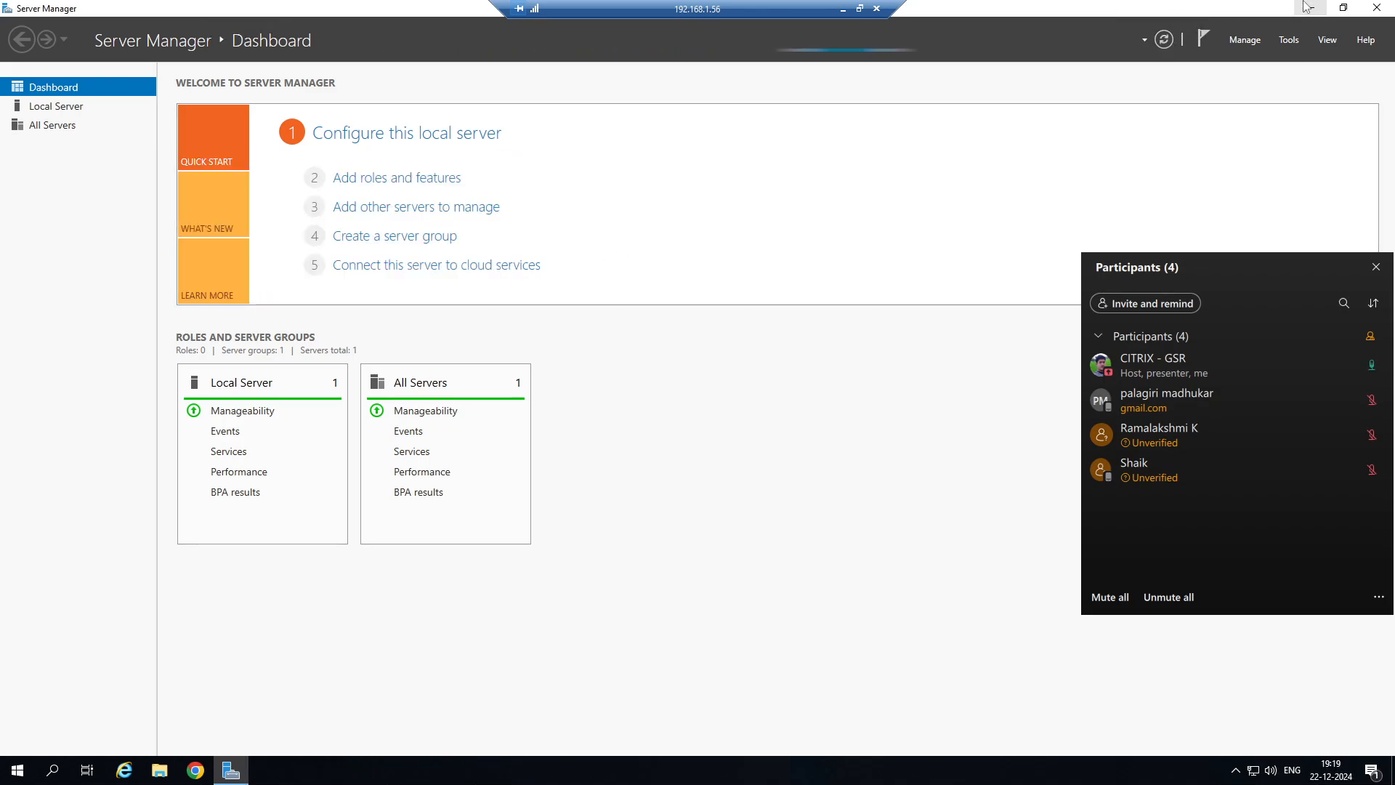
{"action": "key", "text": "super+d"}
{"action": "left_click", "coordinate": [18, 770]}
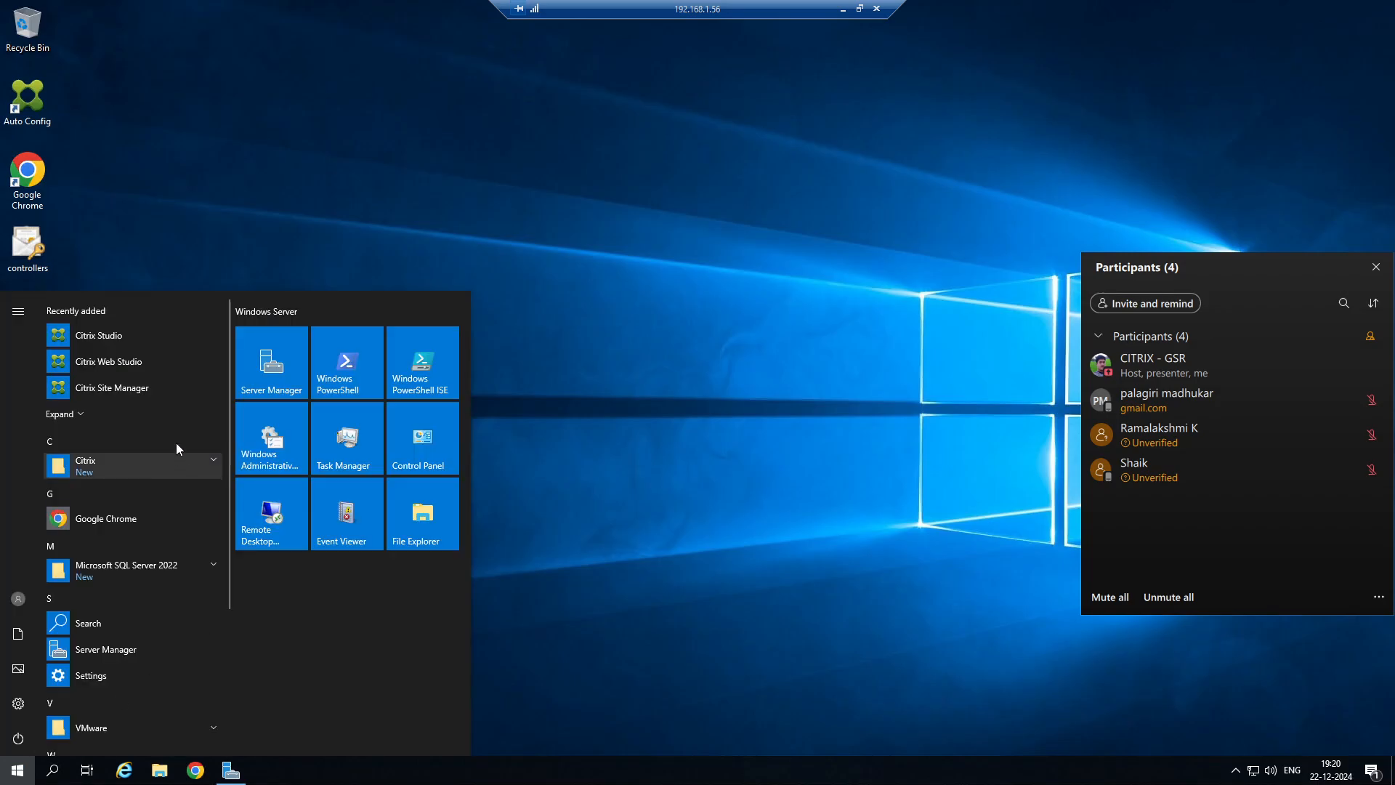
{"action": "left_click", "coordinate": [124, 341]}
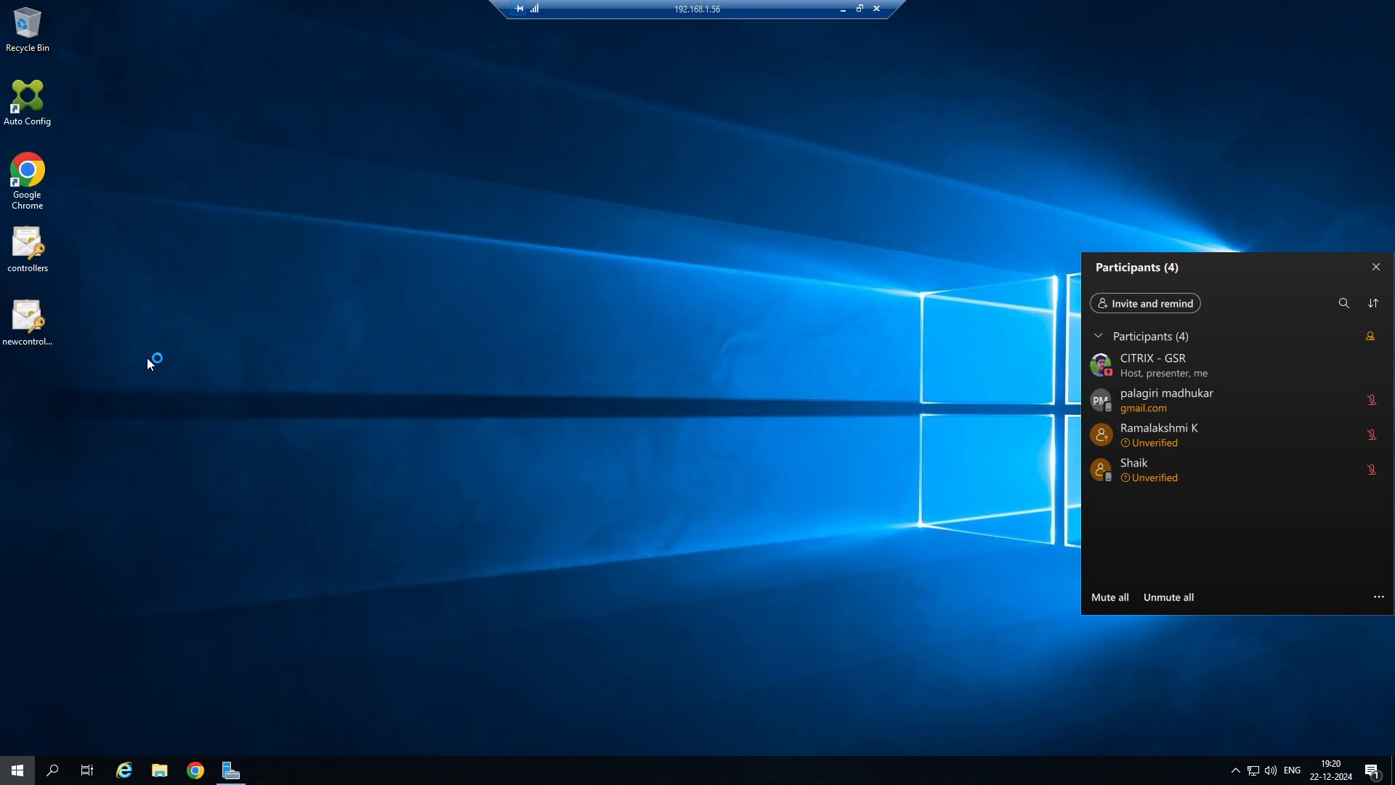
Leave the remote session in the background, switch to Microsoft Whiteboard, and create a new whiteboard with a blank canvas.
{"action": "left_click", "coordinate": [843, 9]}
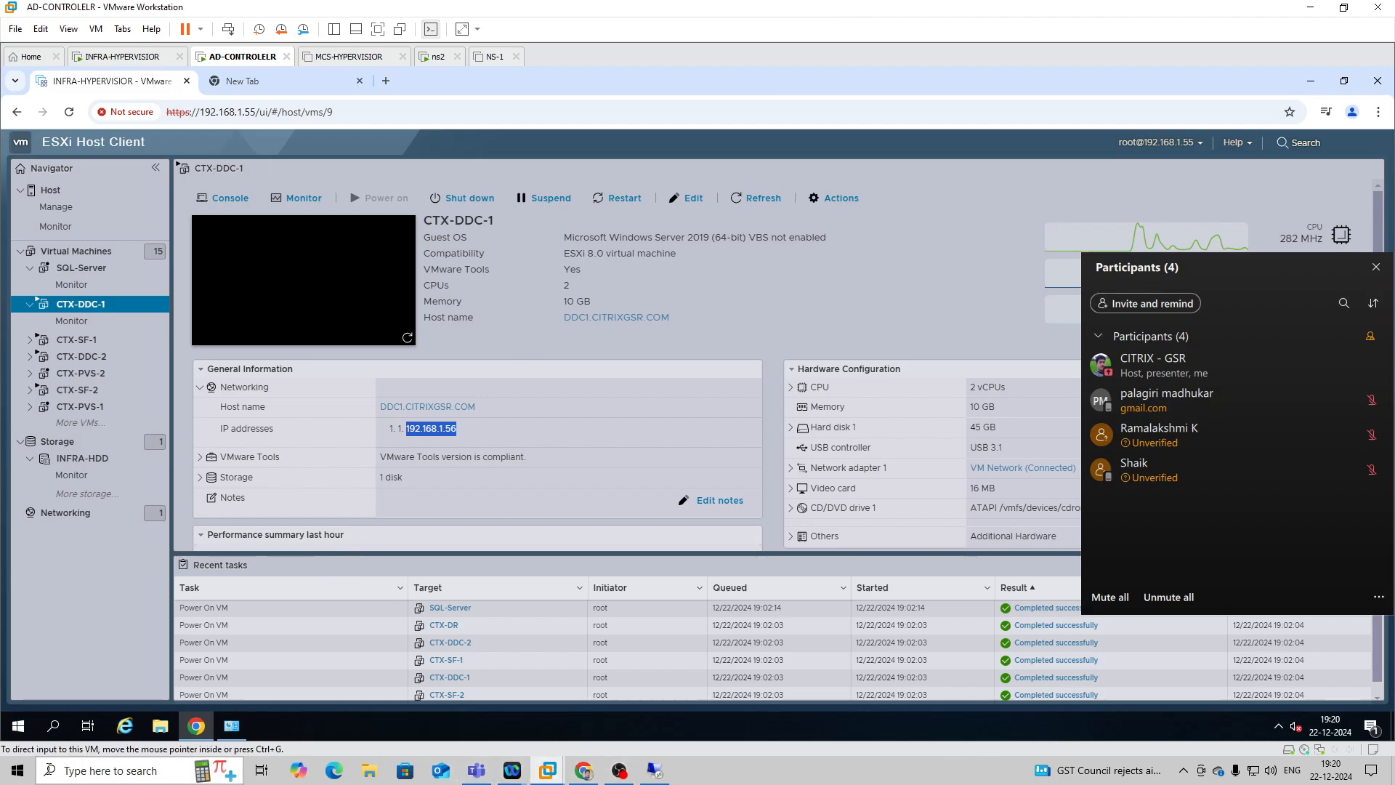
{"action": "left_click", "coordinate": [14, 776]}
{"action": "type", "text": "whi"}
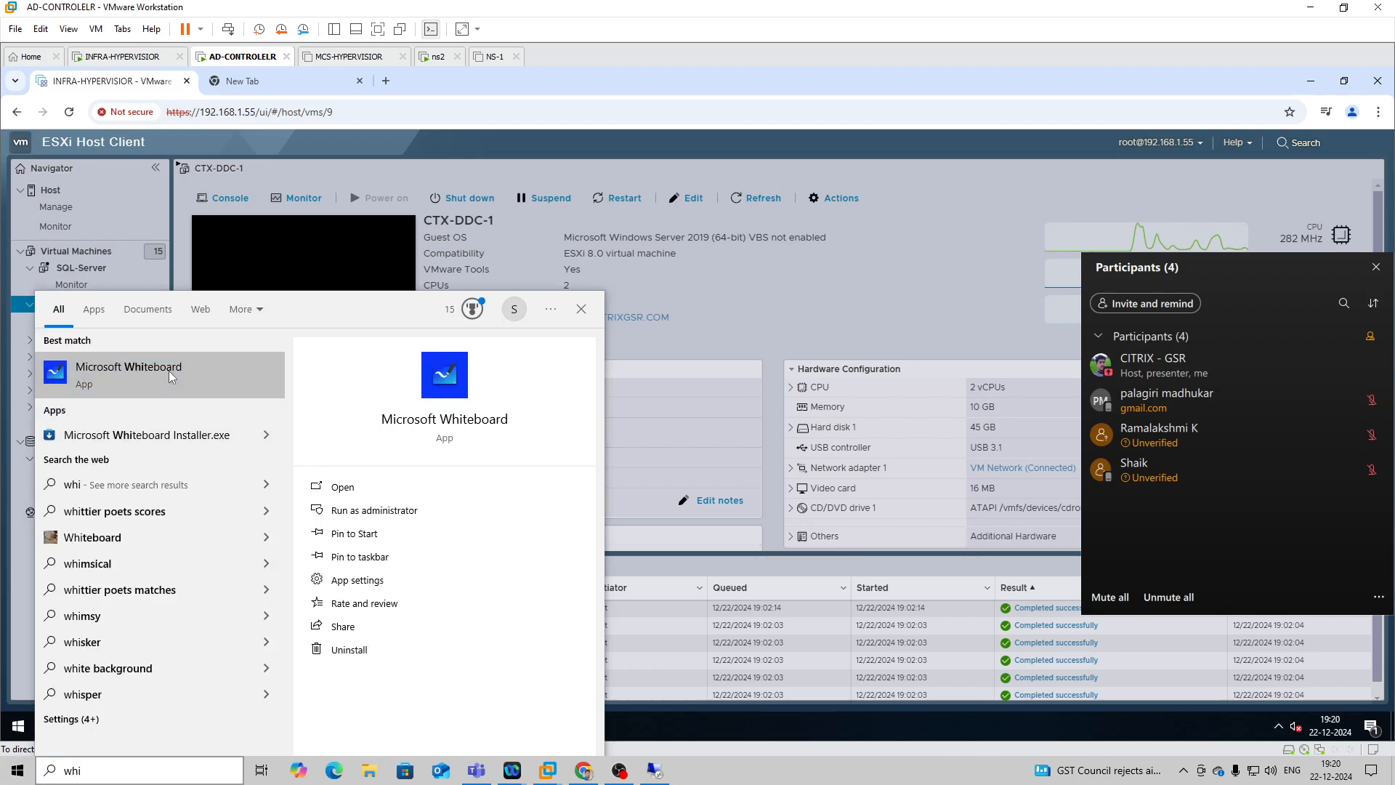
{"action": "key", "text": "Escape"}
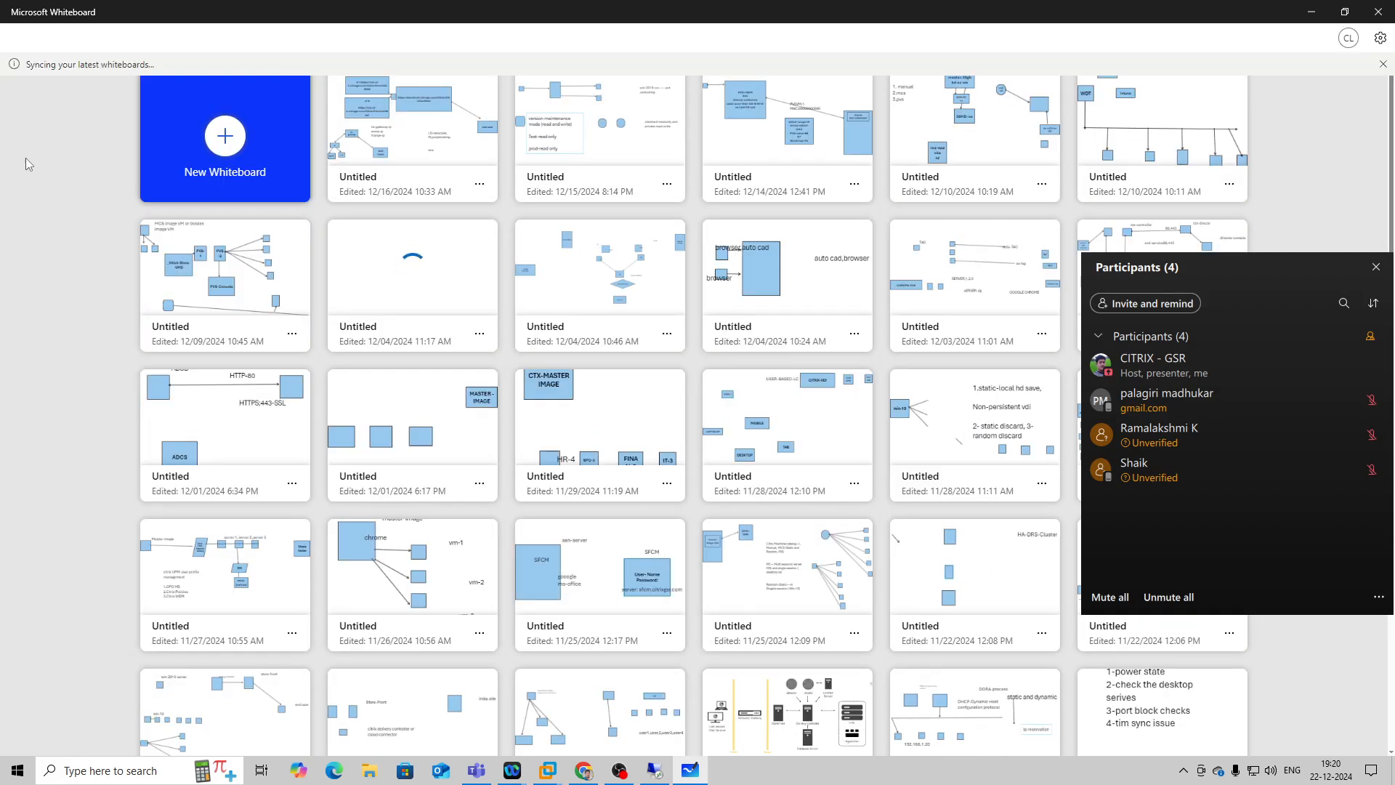
{"action": "left_click", "coordinate": [260, 181]}
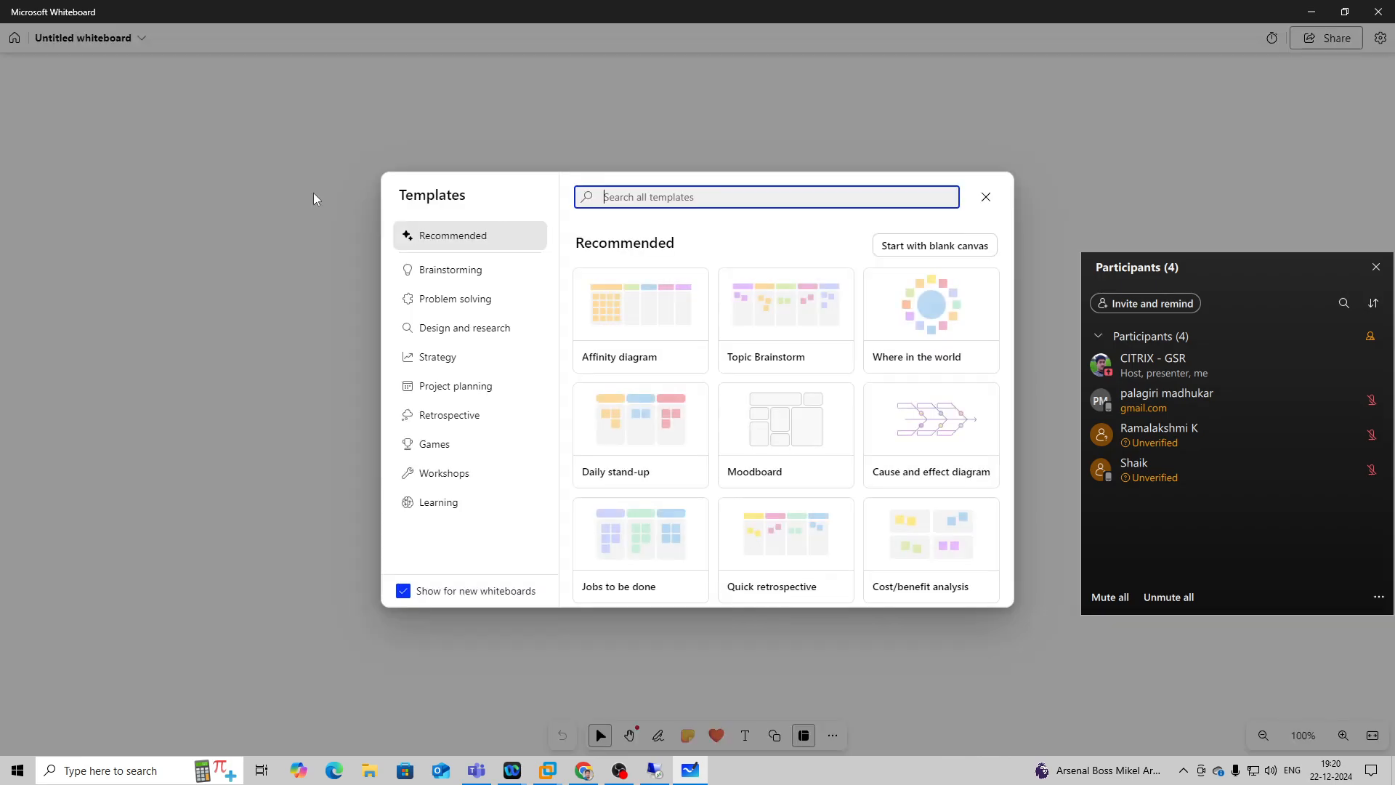
{"action": "left_click", "coordinate": [937, 245]}
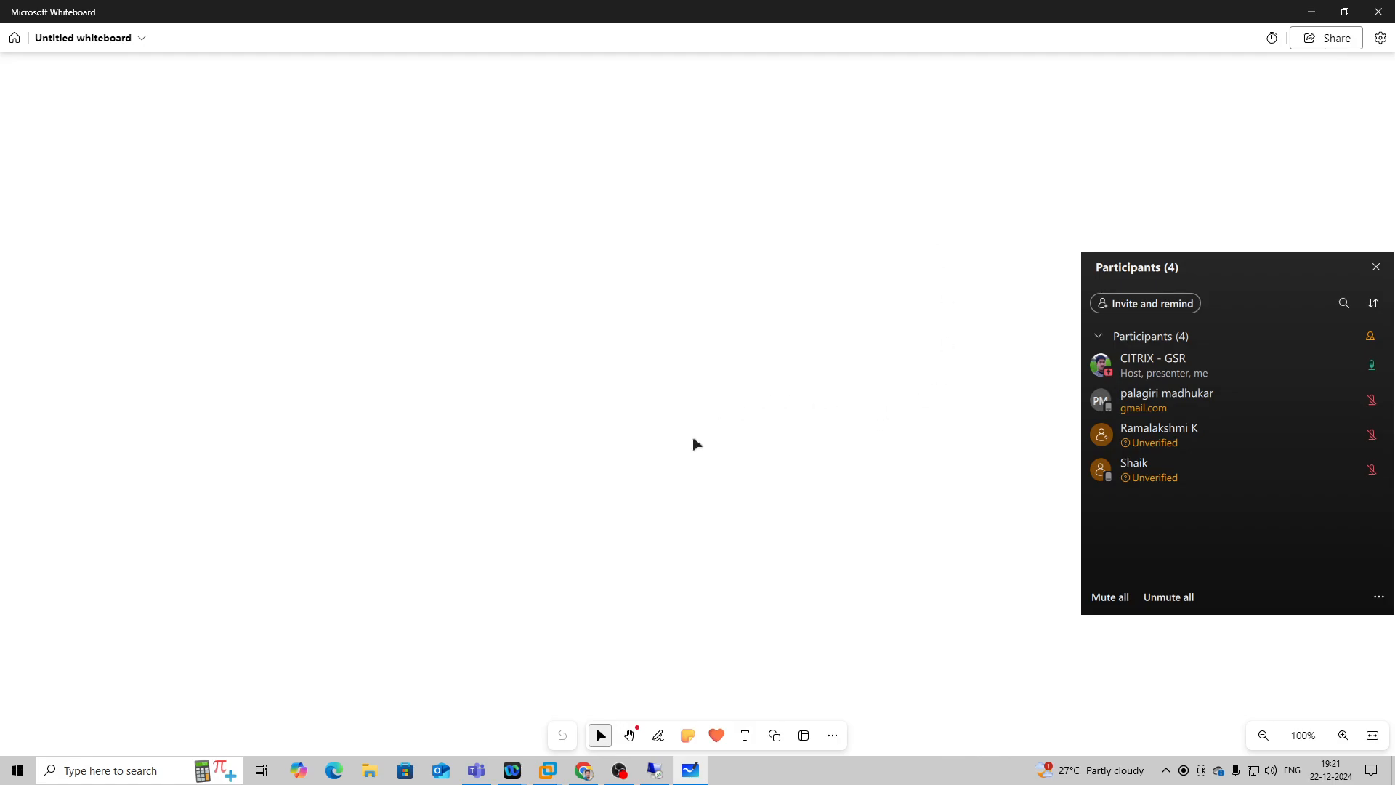
Draw a wide rectangle in the upper-left area of the canvas and label it "Fs-logix management tool".
{"action": "left_click", "coordinate": [773, 739]}
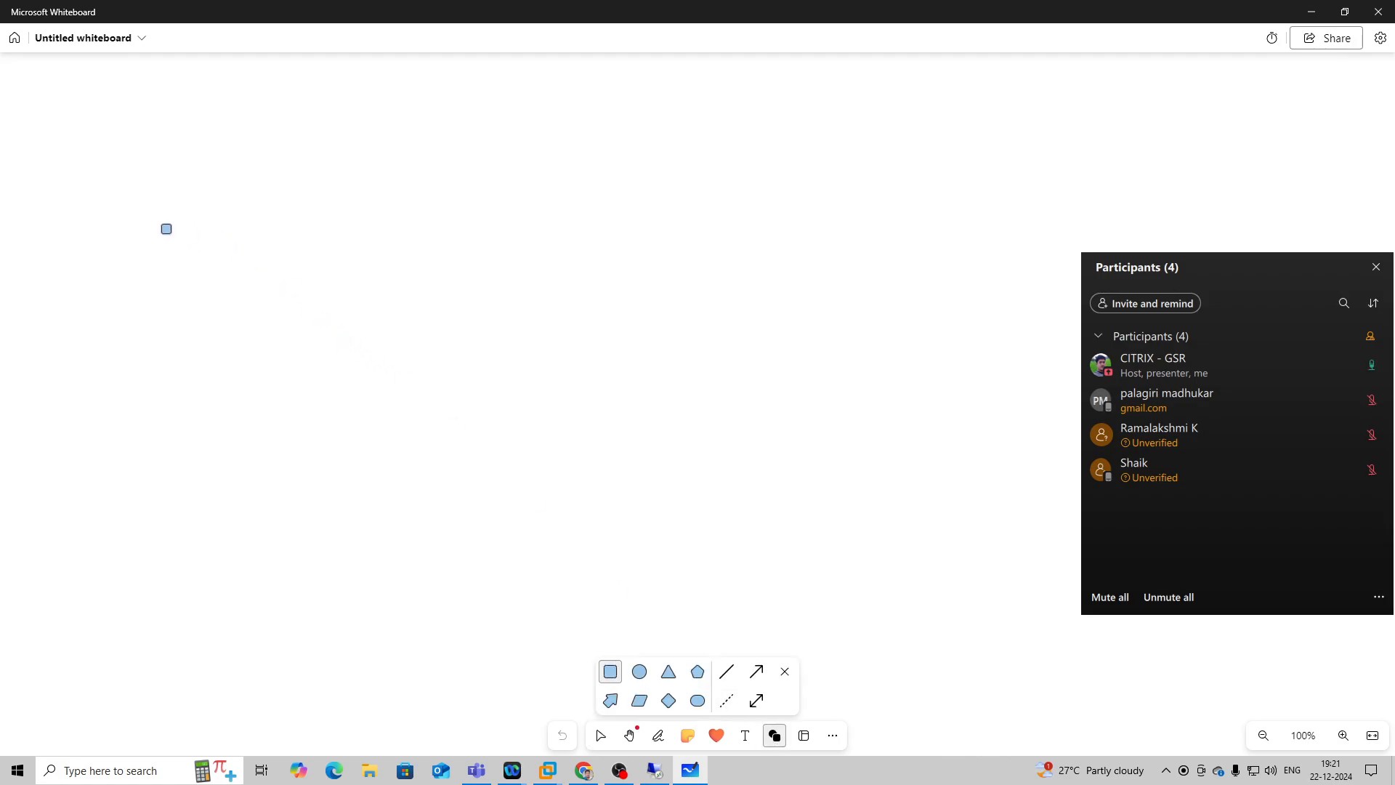
{"action": "mouse_move", "coordinate": [84, 140]}
{"action": "left_mouse_down"}
{"action": "mouse_move", "coordinate": [123, 169]}
{"action": "mouse_move", "coordinate": [129, 193]}
{"action": "mouse_move", "coordinate": [123, 175]}
{"action": "mouse_move", "coordinate": [222, 195]}
{"action": "left_mouse_up"}
{"action": "left_click", "coordinate": [175, 175]}
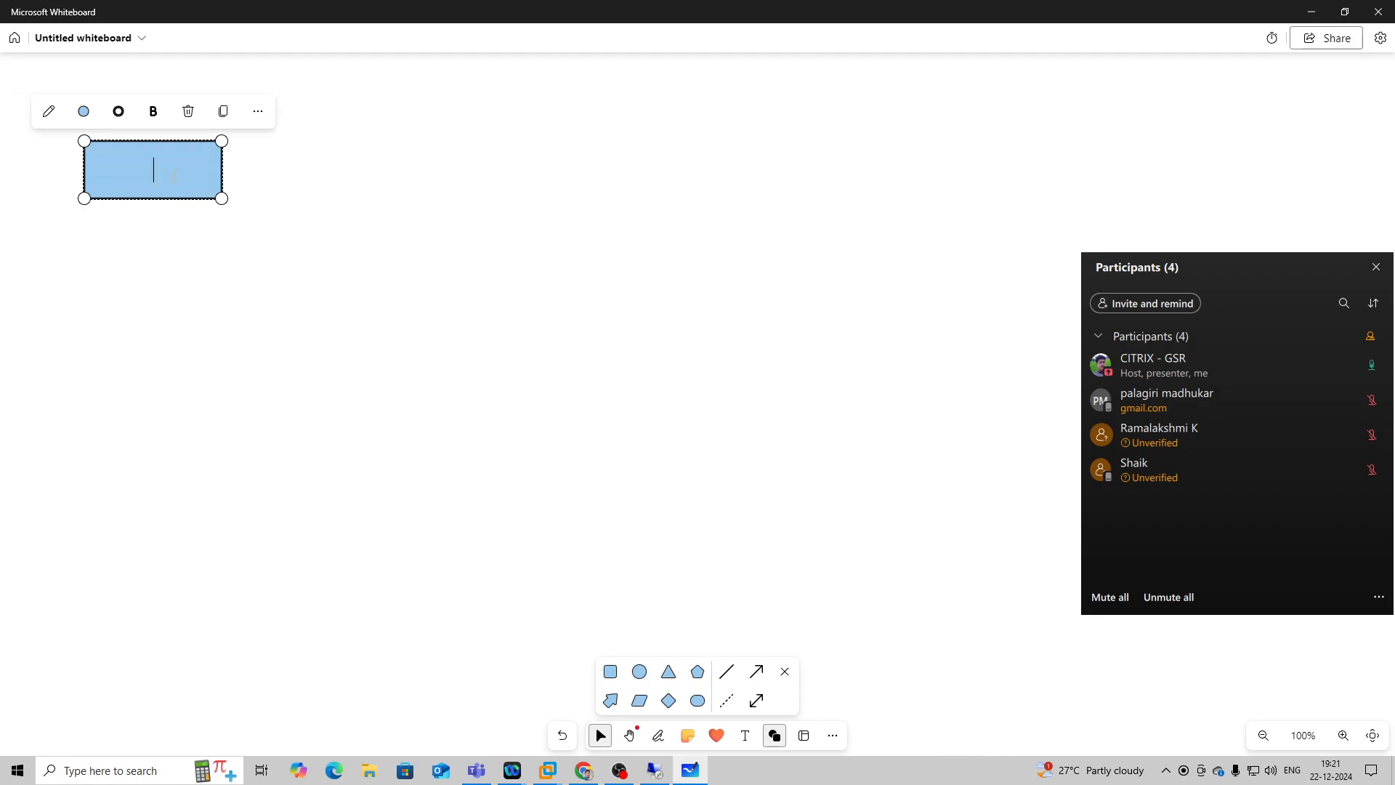
{"action": "type", "text": "Fs-logix mana"}
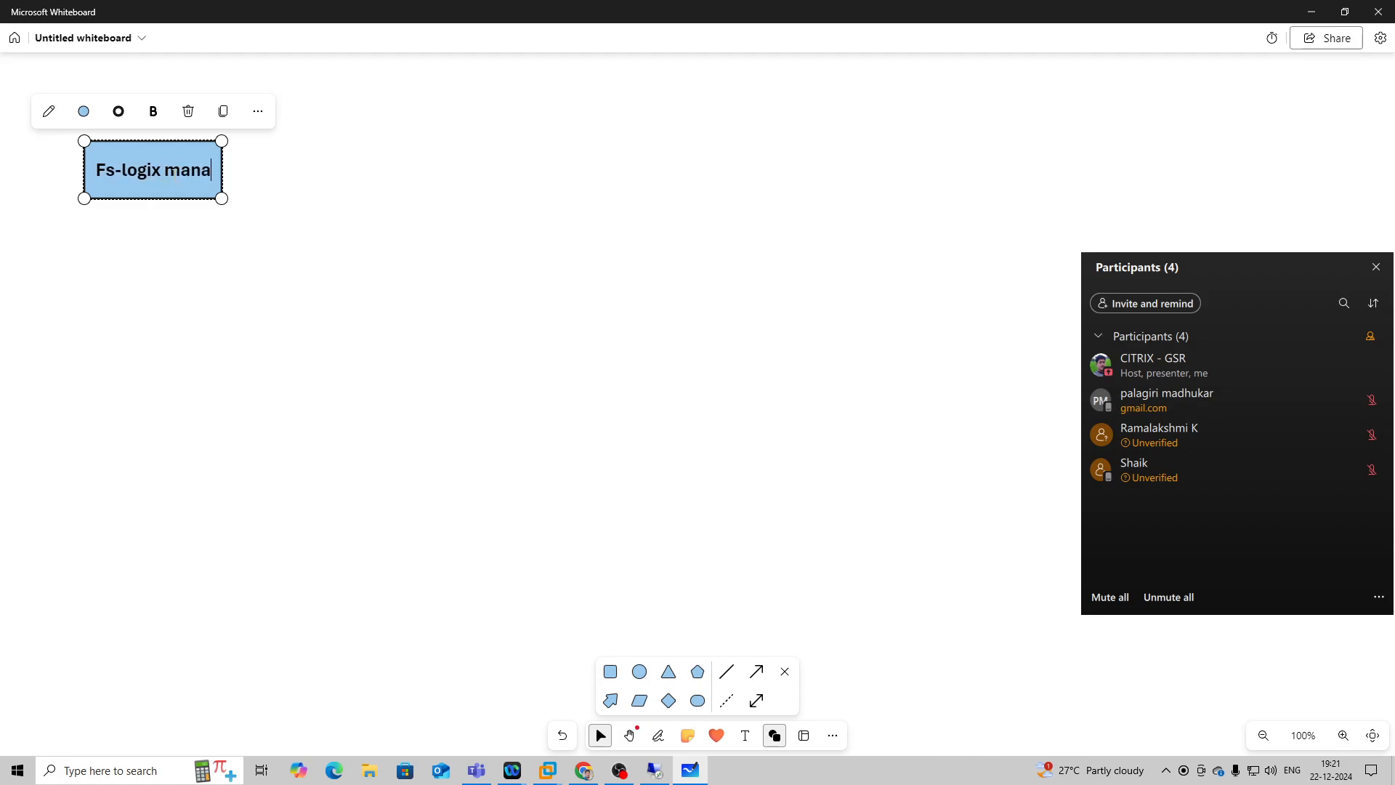
{"action": "type", "text": "gement toll"}
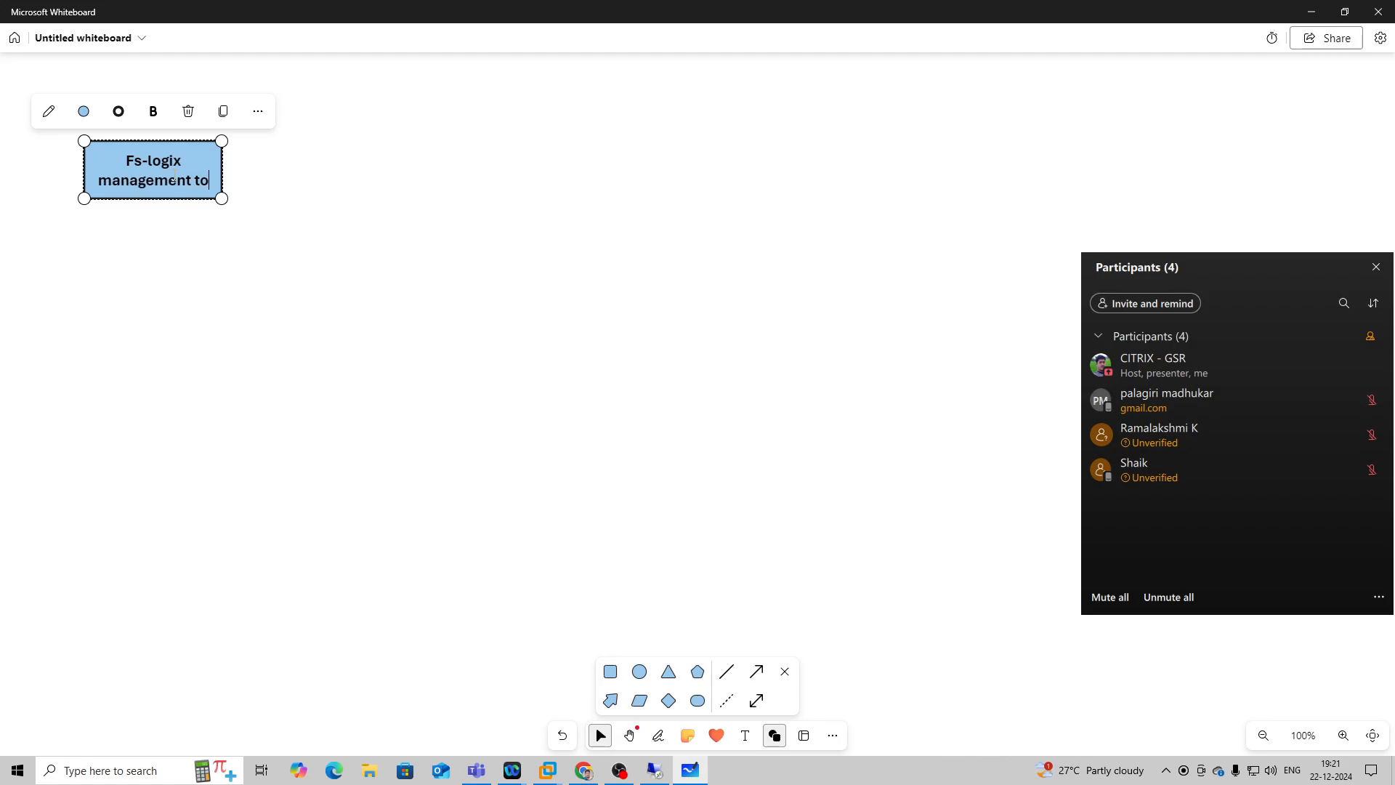
{"action": "key", "text": "BackSpace"}
{"action": "key", "text": "BackSpace"}
{"action": "type", "text": "ol"}
{"action": "left_click", "coordinate": [276, 366]}
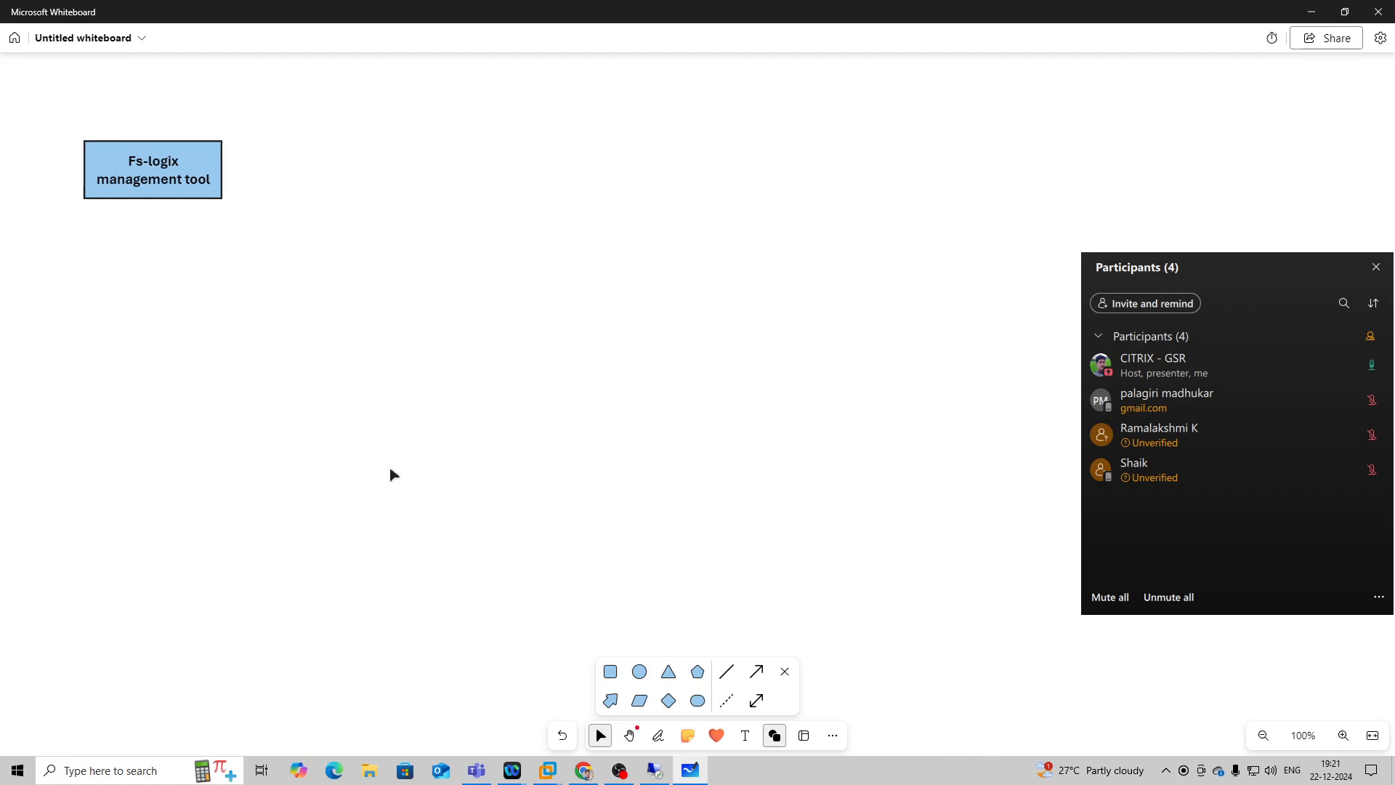
Switch to Chrome and search the web for "FSlogix" in a new tab.
{"action": "left_click", "coordinate": [584, 770]}
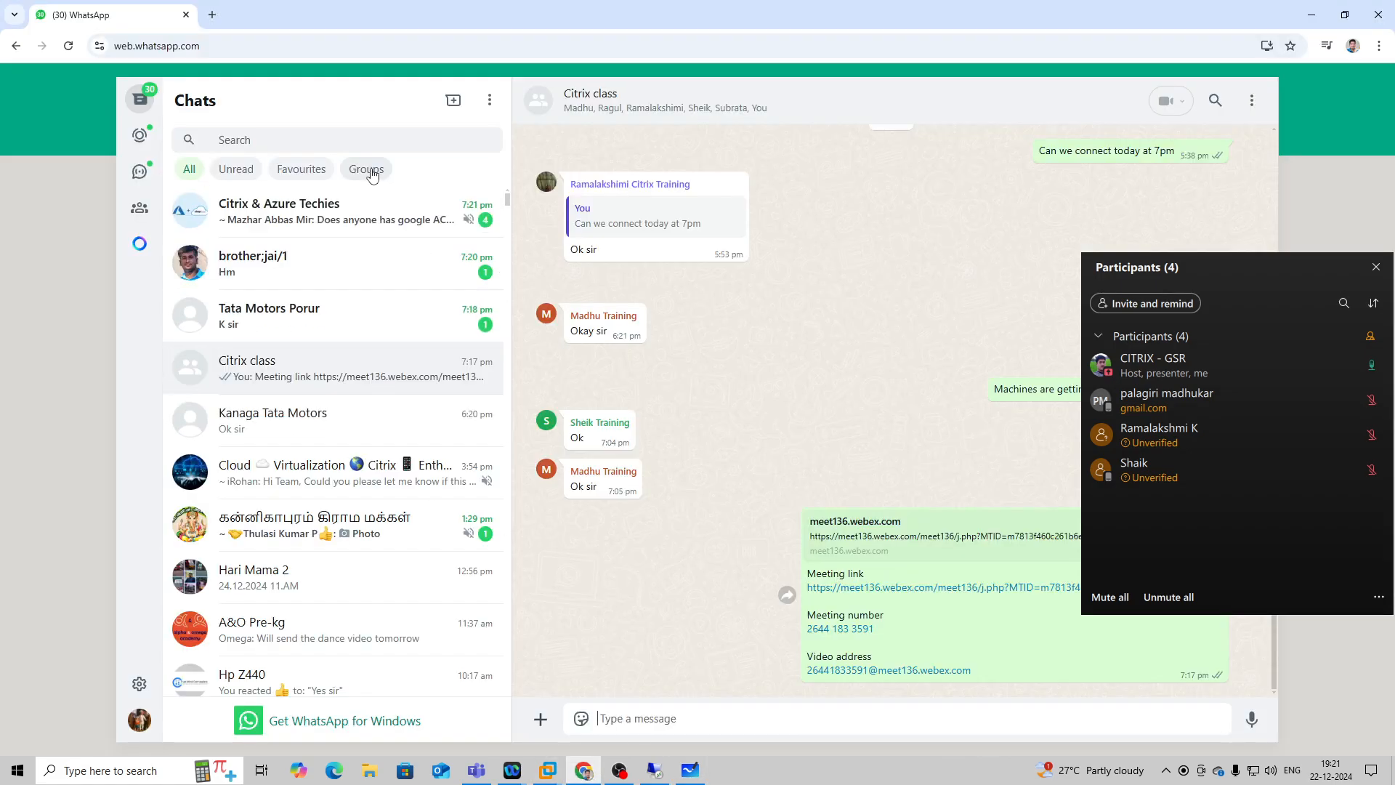
{"action": "left_click", "coordinate": [212, 14]}
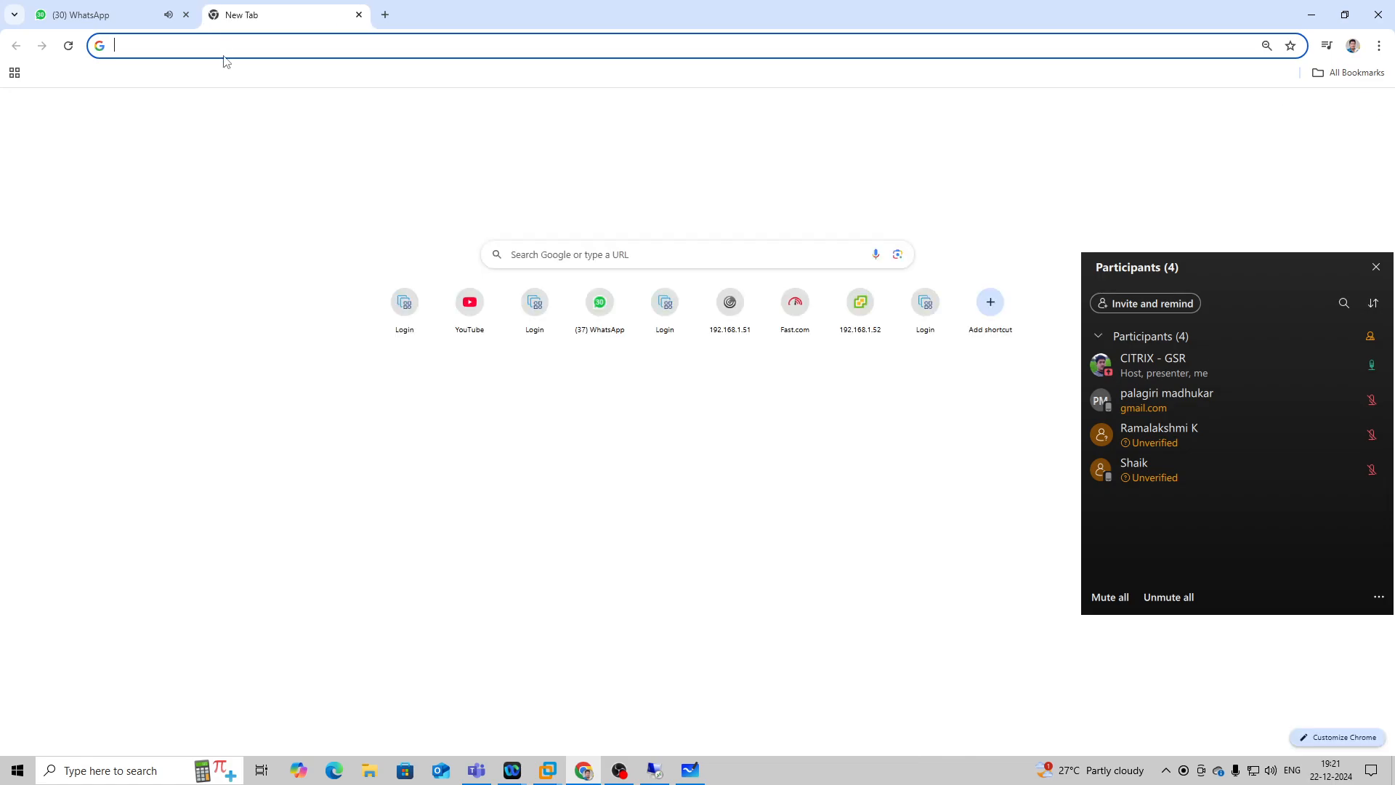
{"action": "left_click", "coordinate": [237, 41]}
{"action": "type", "text": "FSlogix"}
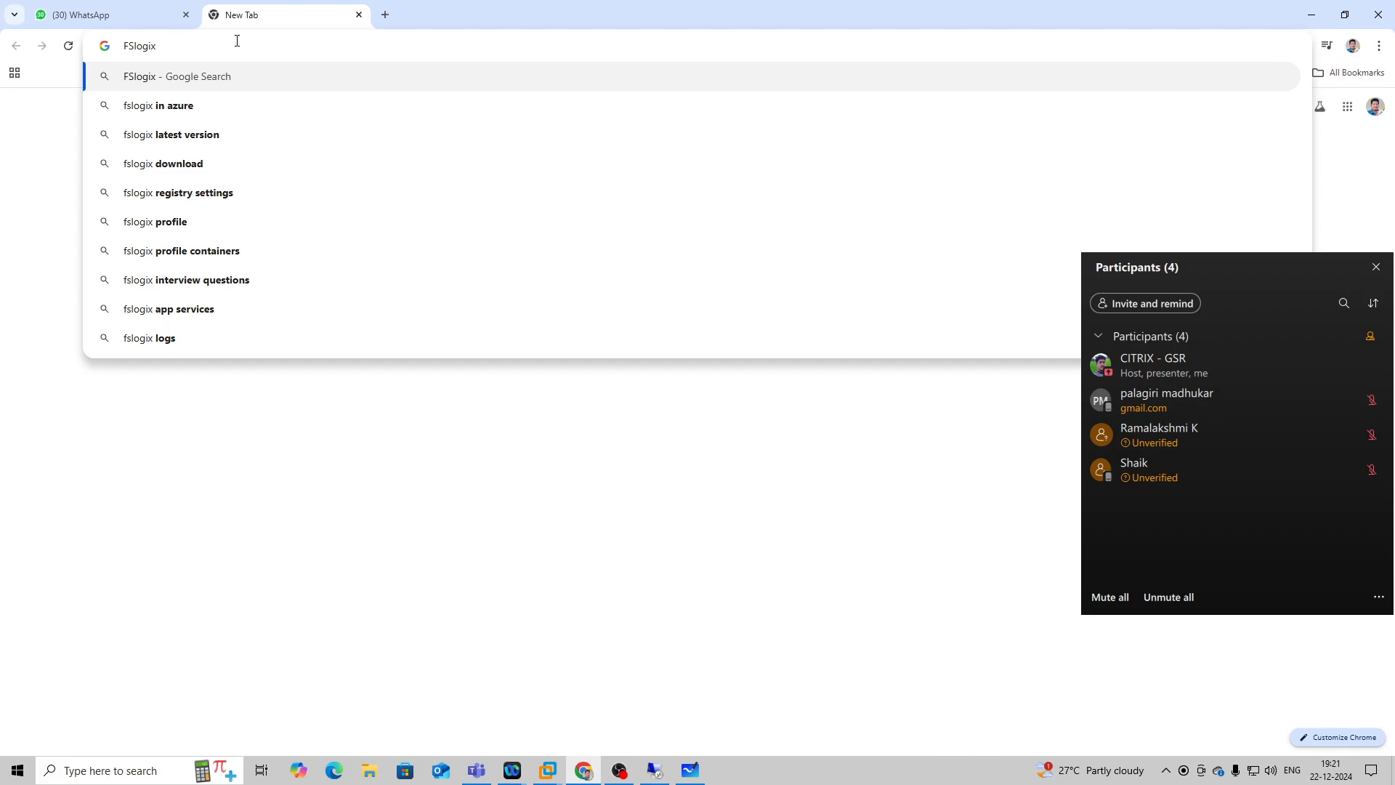
{"action": "key", "text": "Return"}
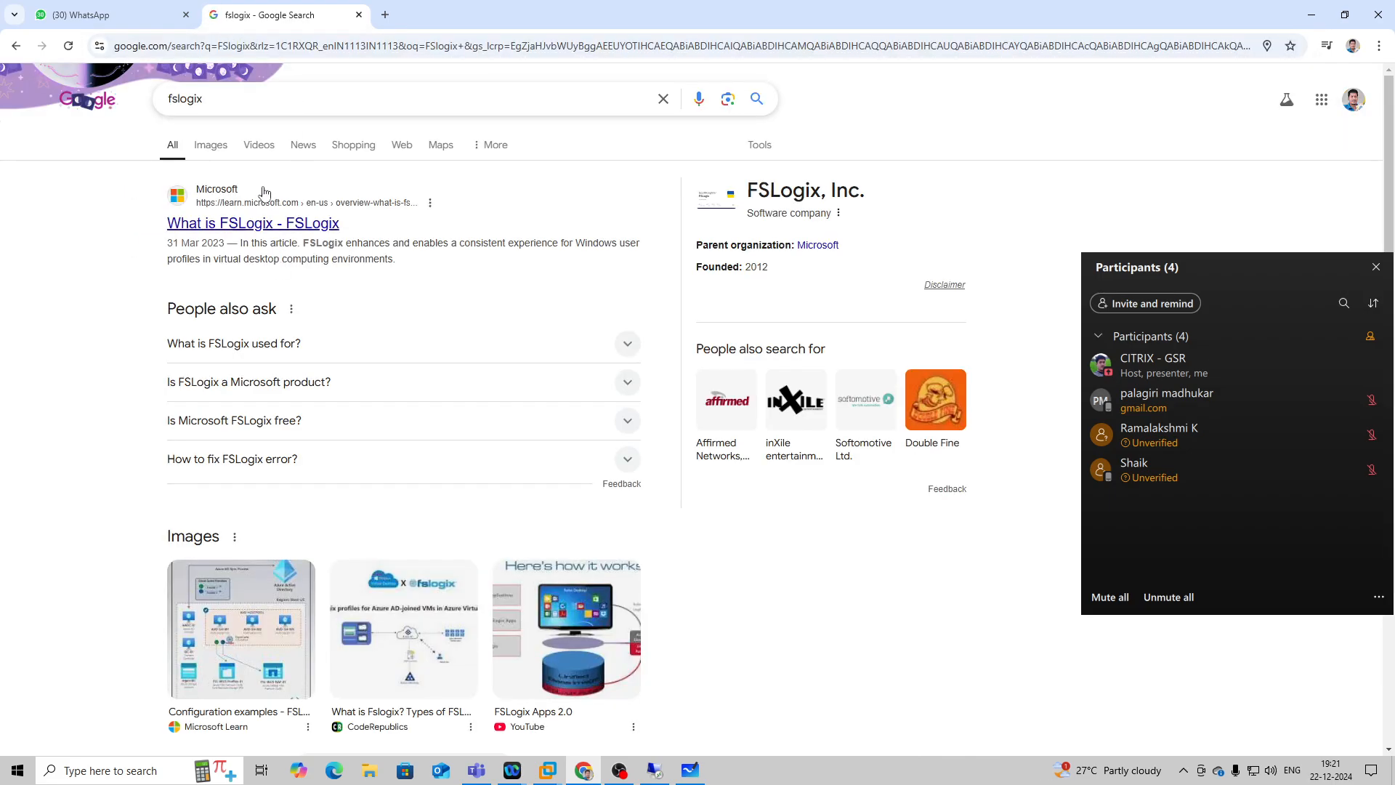
Search for "fslogix download", open Microsoft's Install FSLogix Applications article, and download the latest version from its direct download link.
{"action": "left_click", "coordinate": [250, 97]}
{"action": "left_click", "coordinate": [233, 129]}
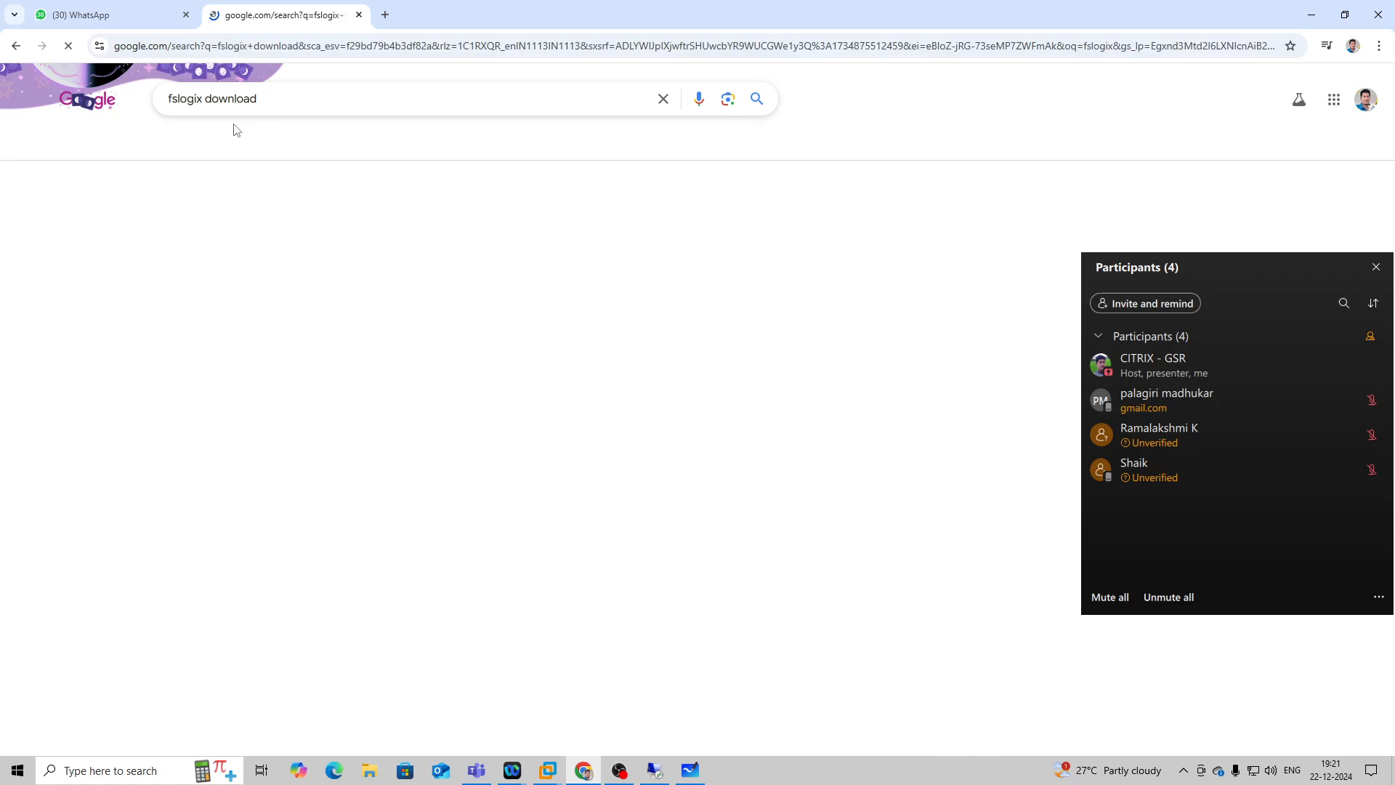
{"action": "left_click", "coordinate": [254, 226]}
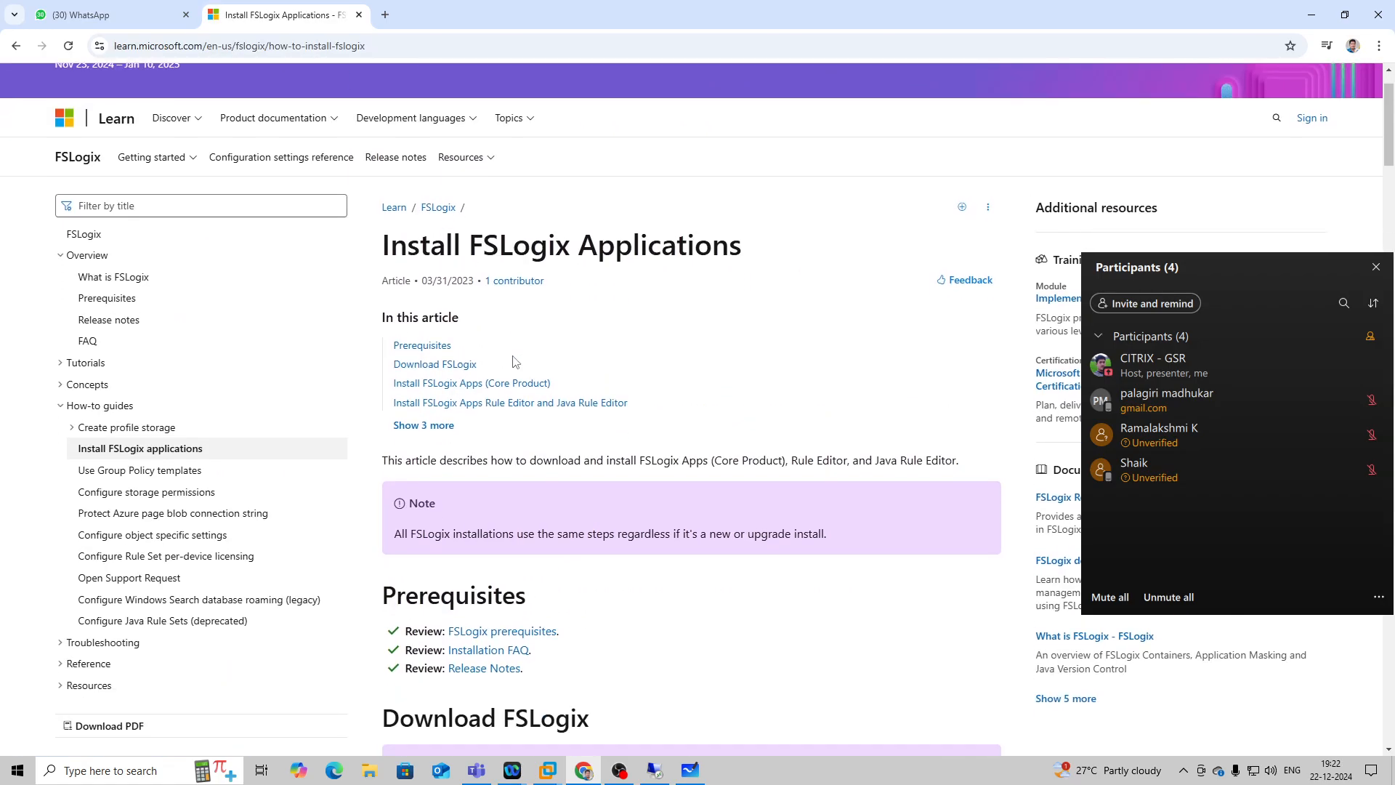
{"action": "scroll", "coordinate": [478, 320], "scroll_direction": "down", "scroll_amount": 2}
{"action": "left_click", "coordinate": [436, 295]}
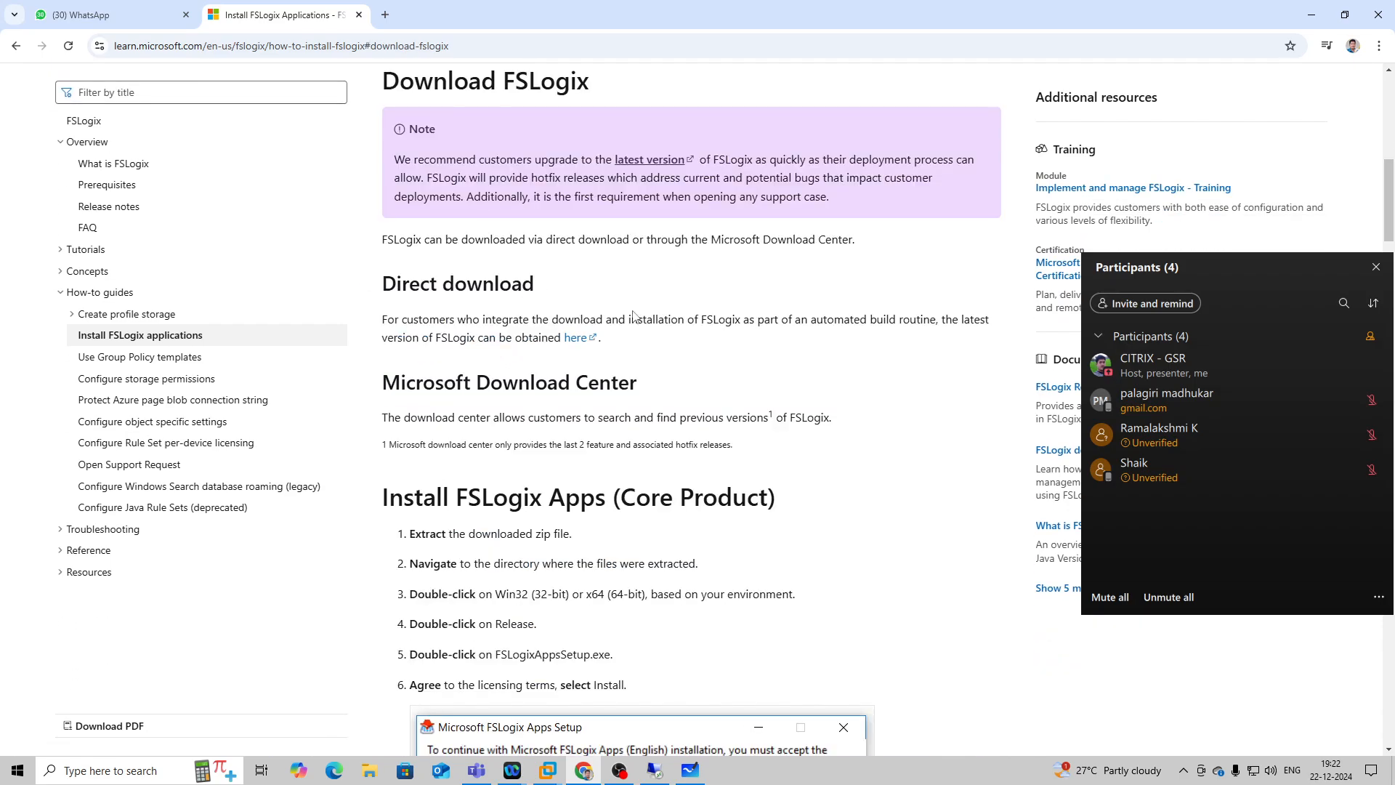
{"action": "left_click", "coordinate": [580, 345]}
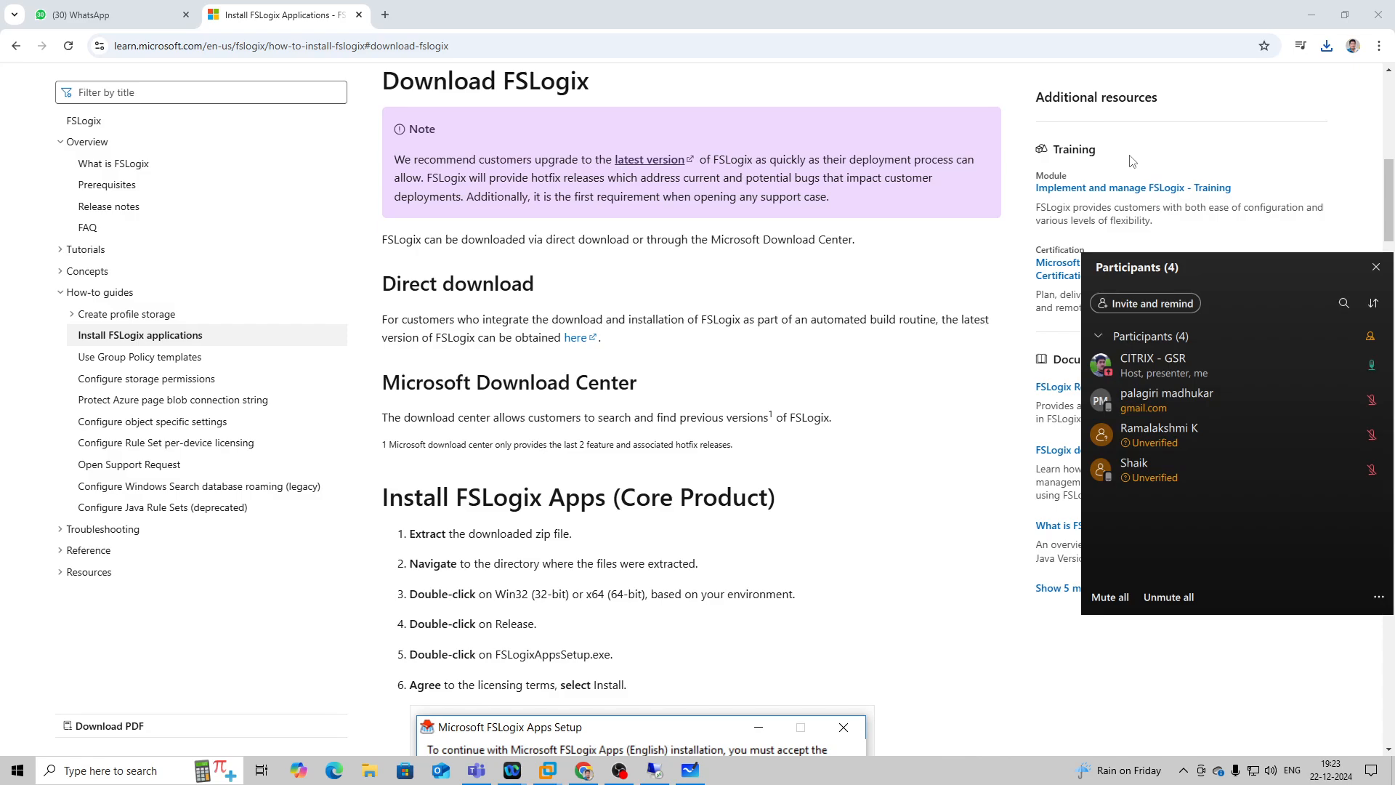
Review the core product installation instructions, then extract the downloaded FSLogix_Apps_2.9.8884.27471 archive into a same-named folder in Downloads.
{"action": "scroll", "coordinate": [929, 193], "scroll_direction": "down", "scroll_amount": 3}
{"action": "scroll", "coordinate": [567, 422], "scroll_direction": "down", "scroll_amount": 2}
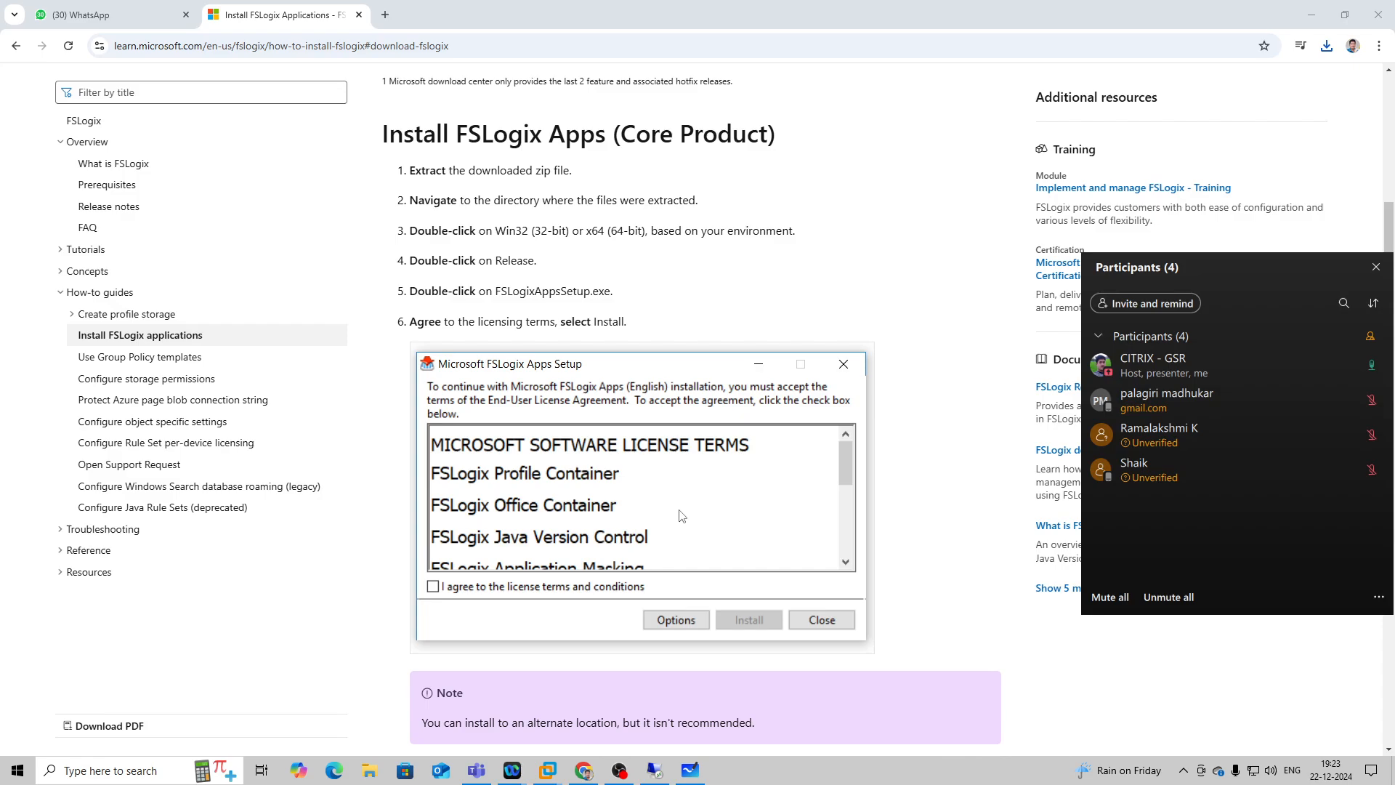
{"action": "scroll", "coordinate": [581, 518], "scroll_direction": "down", "scroll_amount": 1}
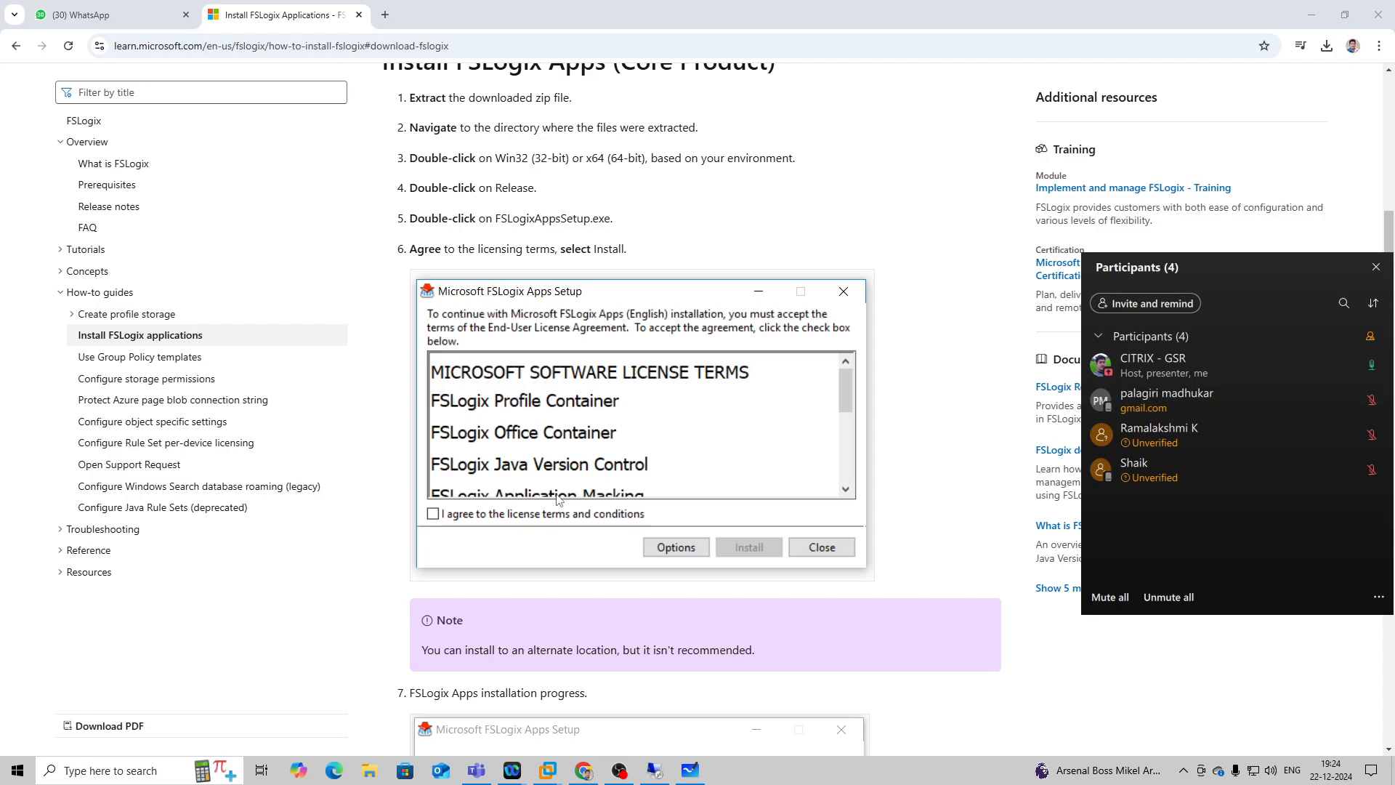
{"action": "left_click", "coordinate": [1327, 47]}
{"action": "left_click", "coordinate": [1287, 109]}
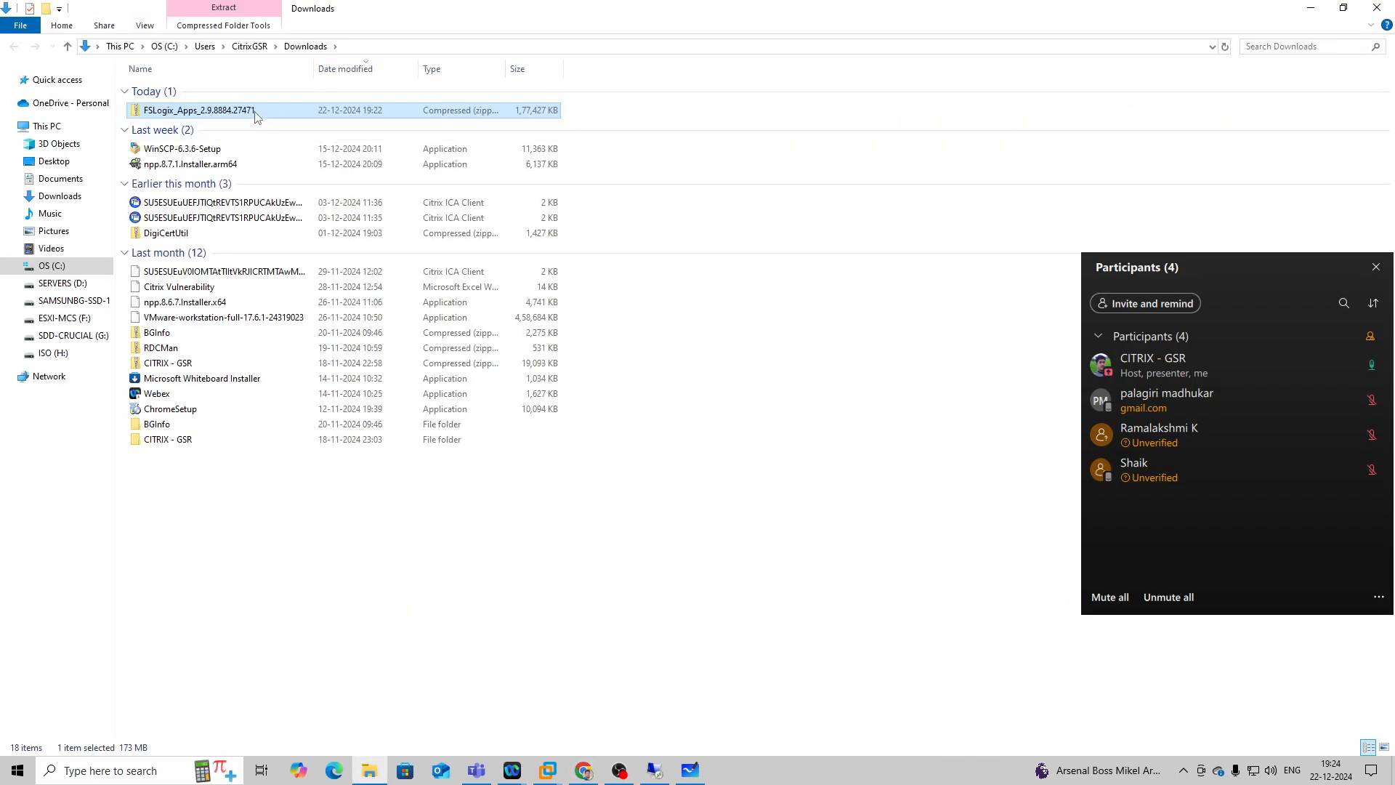
{"action": "right_click", "coordinate": [263, 108]}
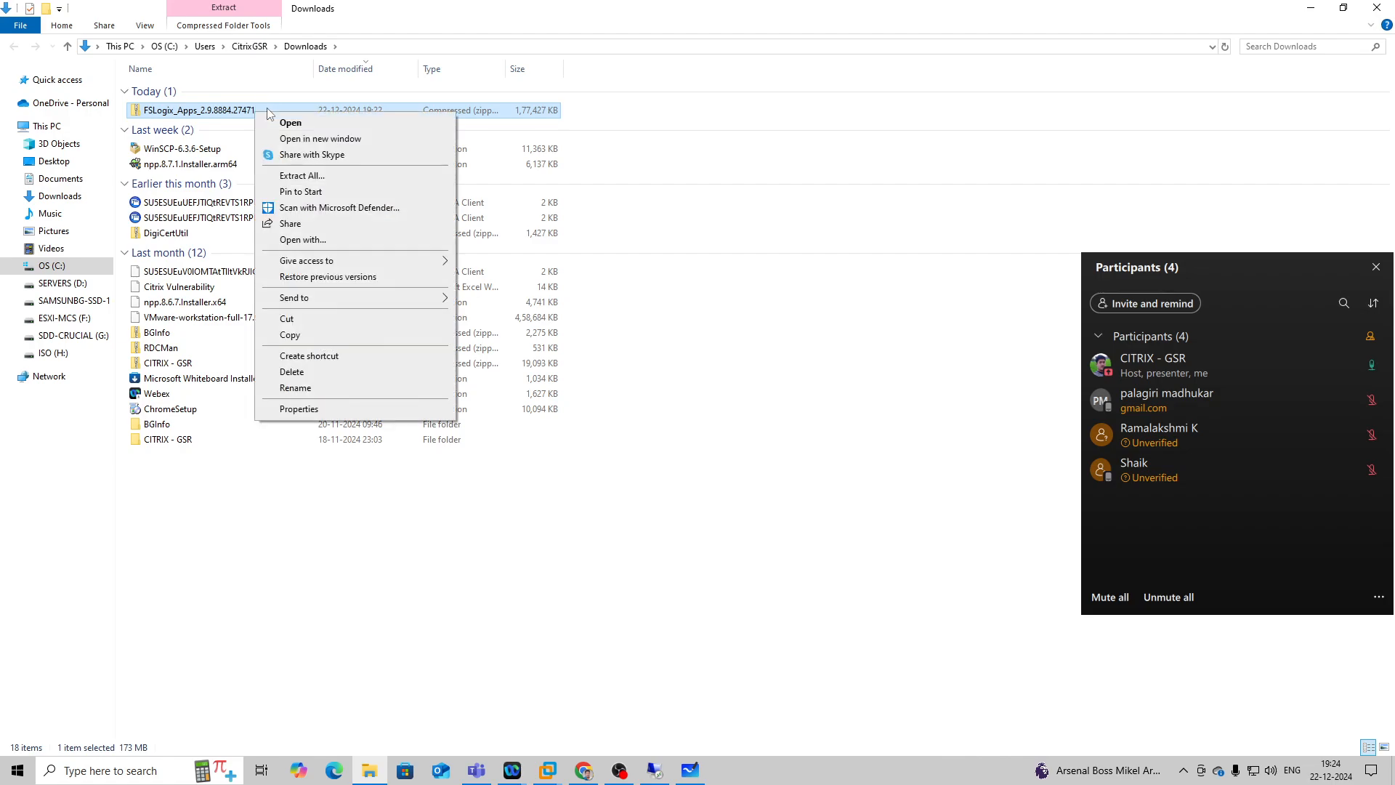
{"action": "left_click", "coordinate": [314, 180]}
{"action": "left_click", "coordinate": [829, 525]}
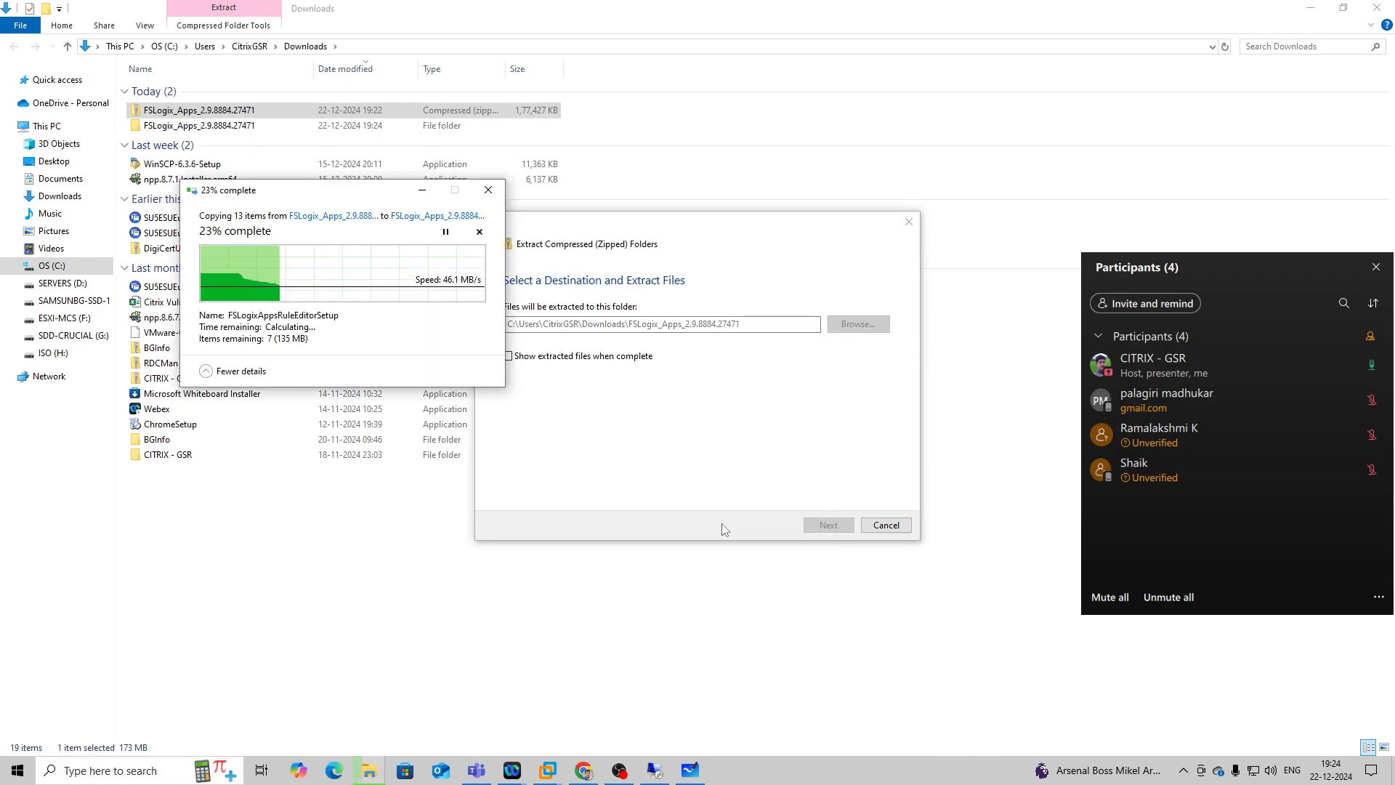
Return to the 192.168.1.56 remote session and display the machine catalogs in Citrix Studio.
{"action": "left_click", "coordinate": [658, 770]}
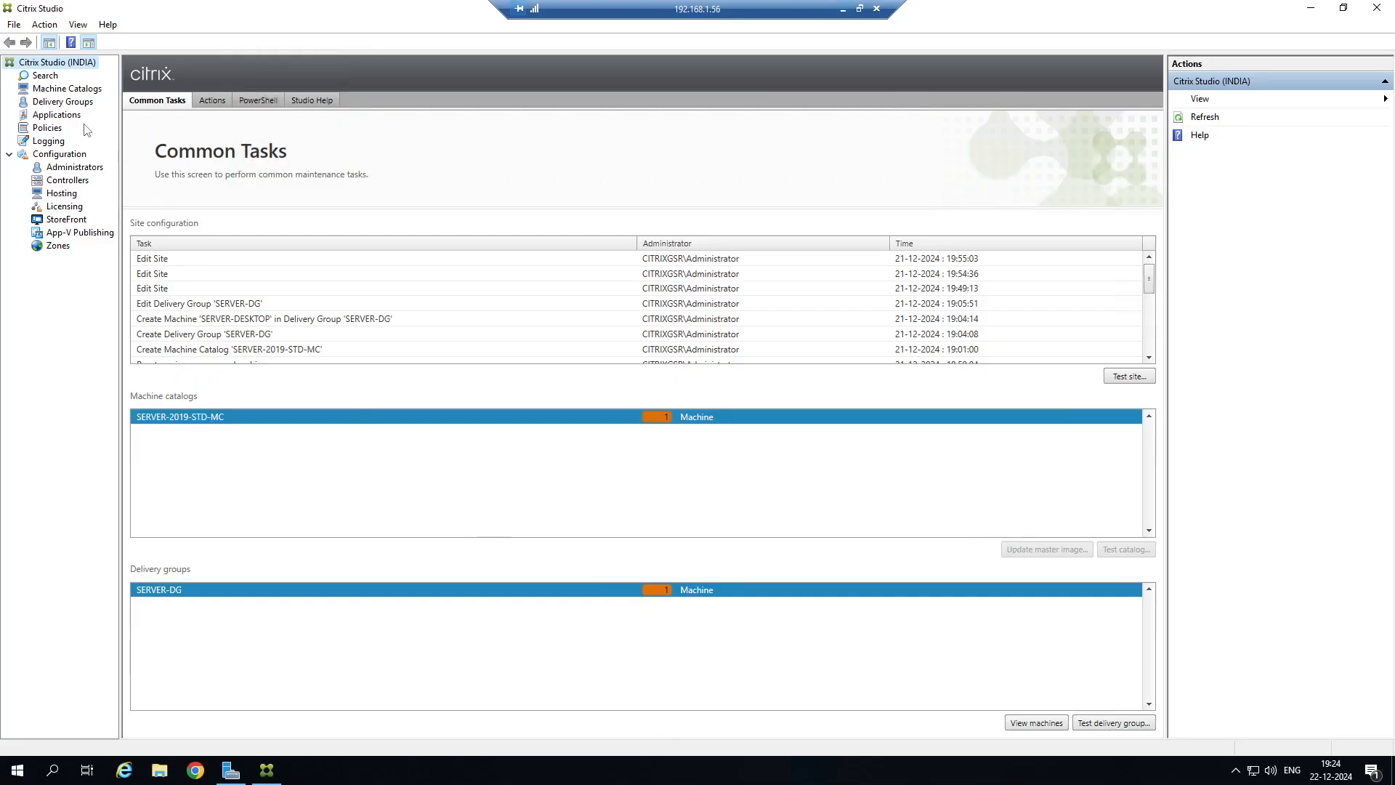
{"action": "left_click", "coordinate": [73, 89]}
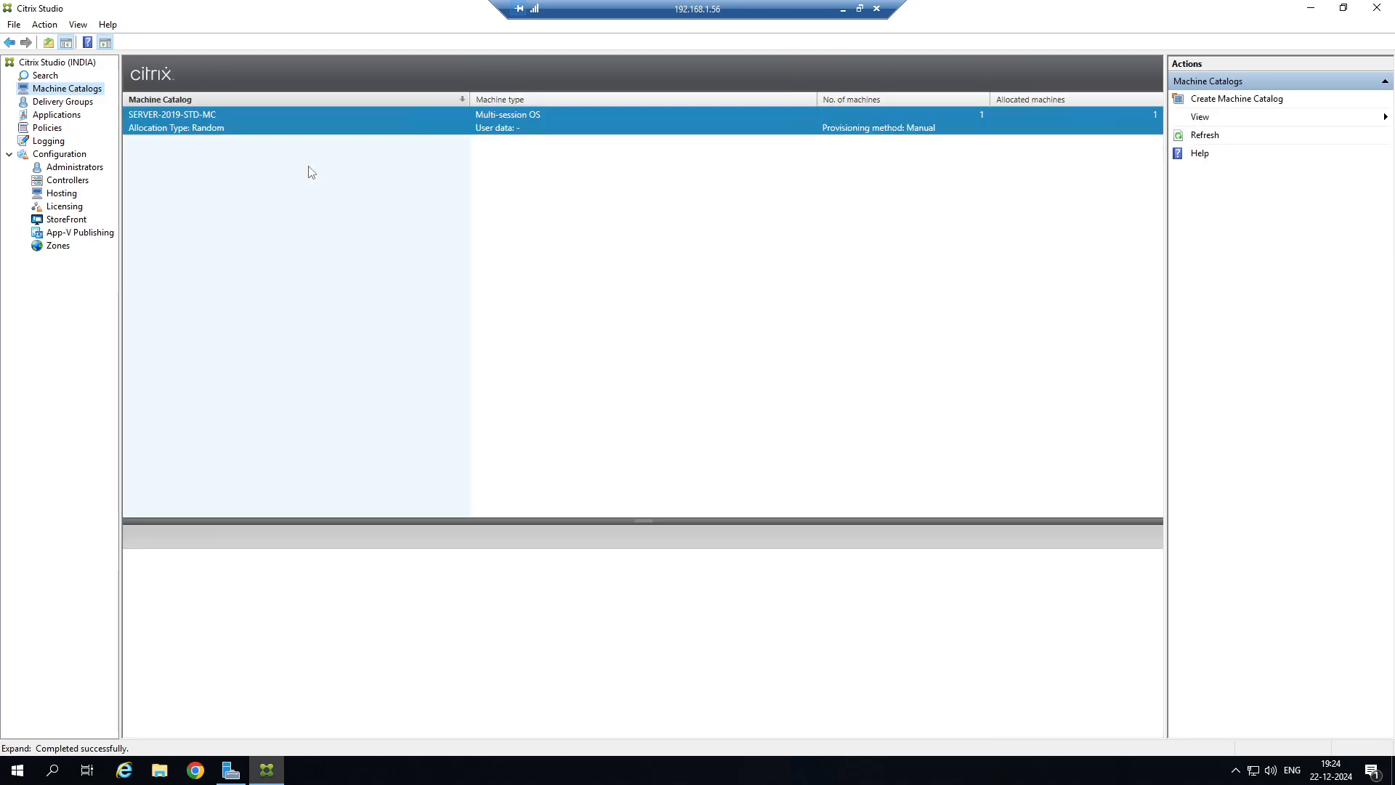
Review the delivery controllers and examine the machines in the SERVER-2019-STD-MC machine catalog.
{"action": "key", "text": "Up"}
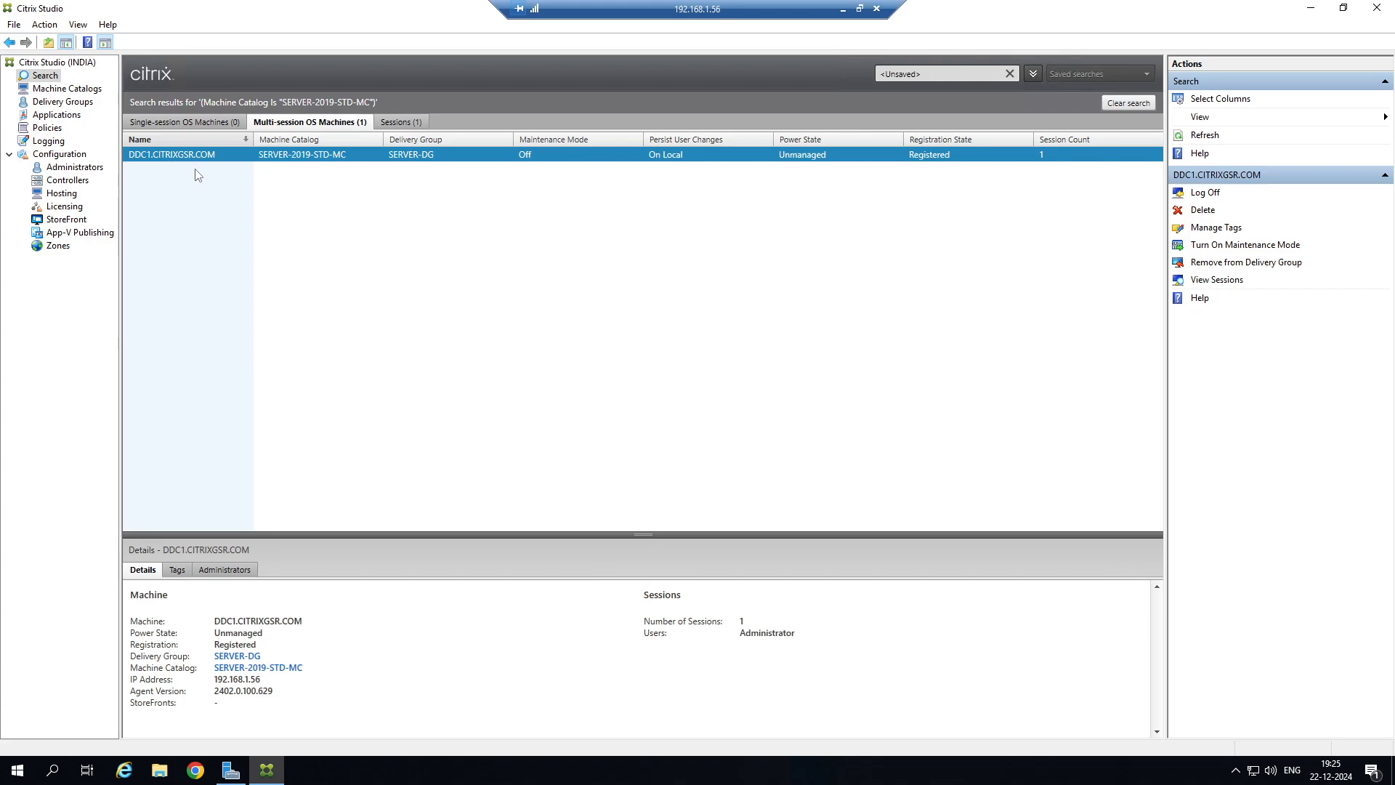
{"action": "left_click", "coordinate": [82, 184]}
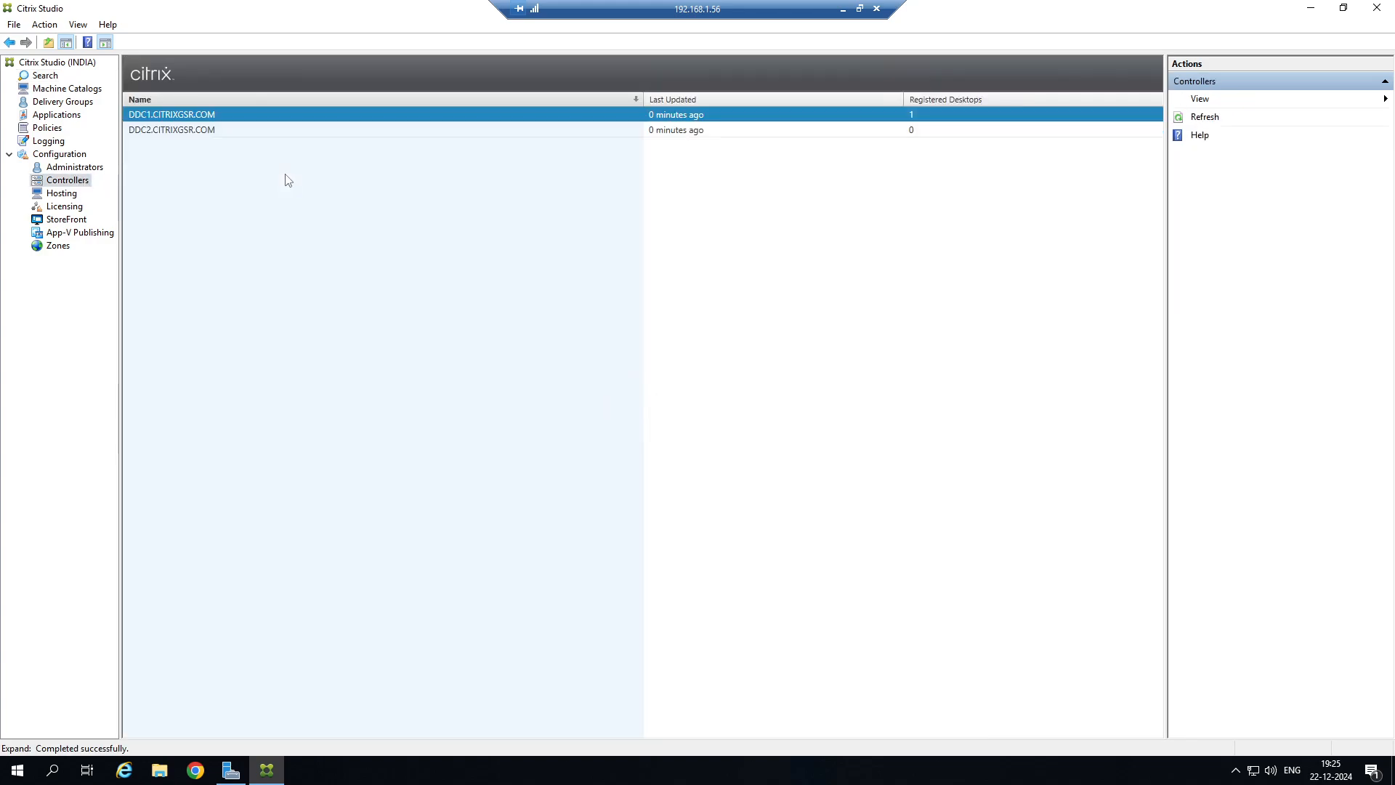
{"action": "left_click", "coordinate": [82, 89]}
{"action": "left_click", "coordinate": [274, 130]}
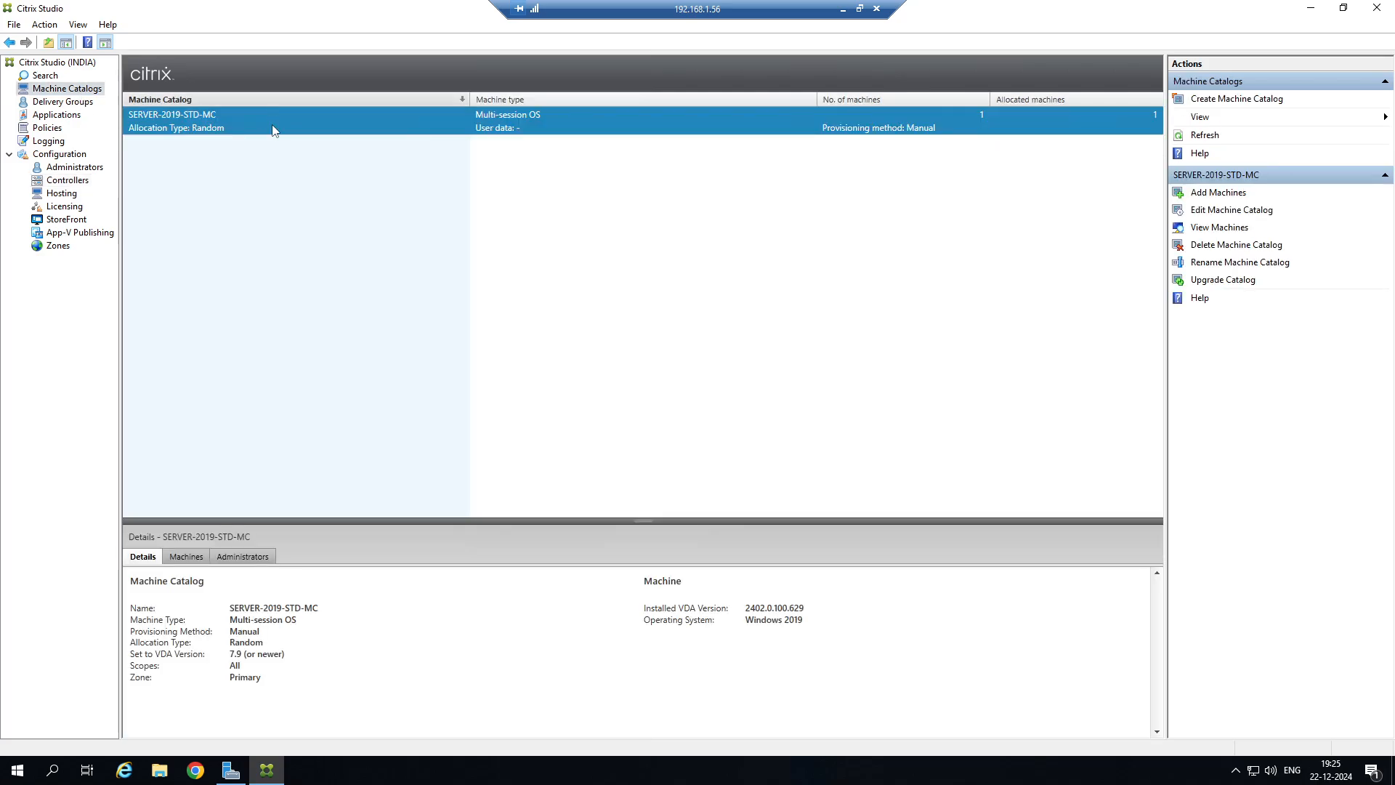
{"action": "double_click", "coordinate": [274, 130]}
{"action": "left_click", "coordinate": [405, 159]}
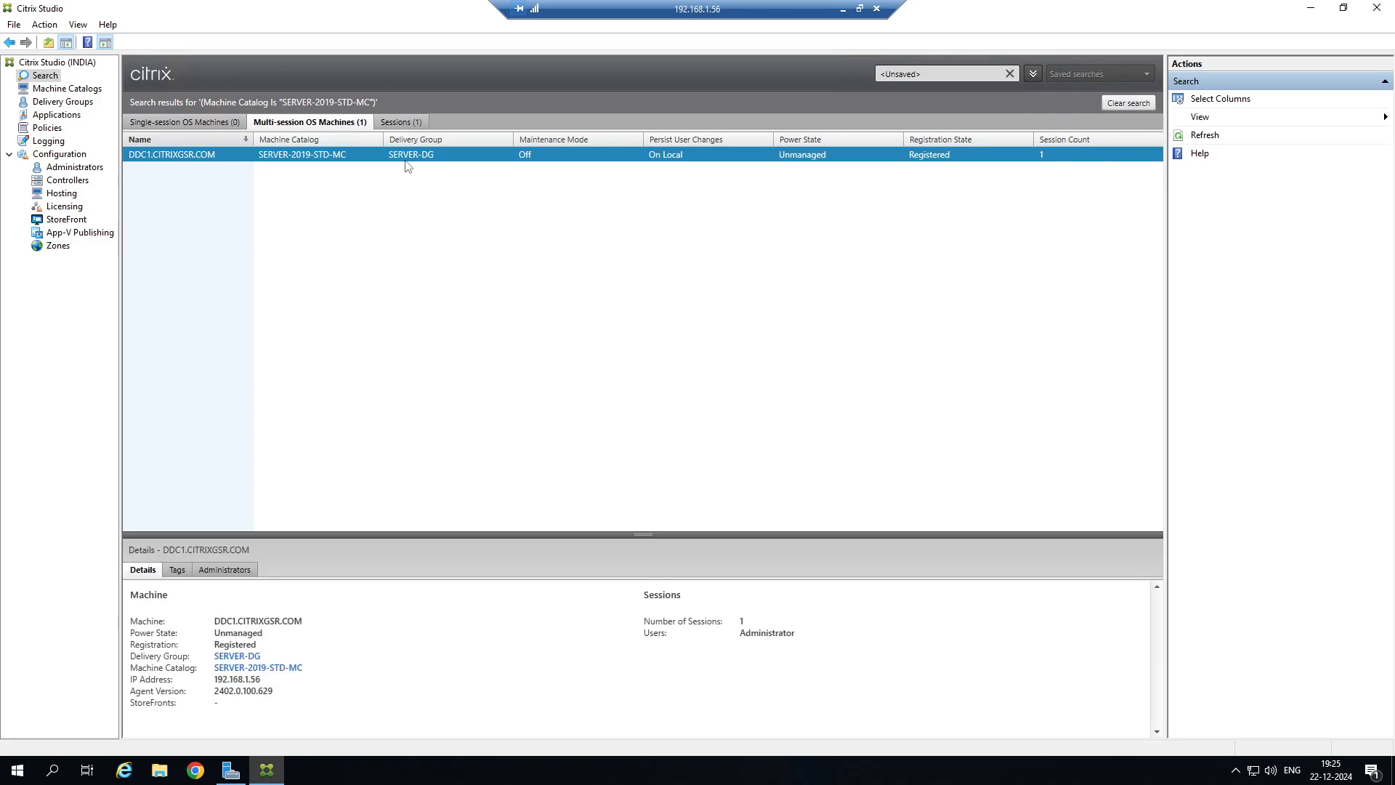
Check the remote server's computer name by running hostname in a Command Prompt.
{"action": "right_click", "coordinate": [16, 770]}
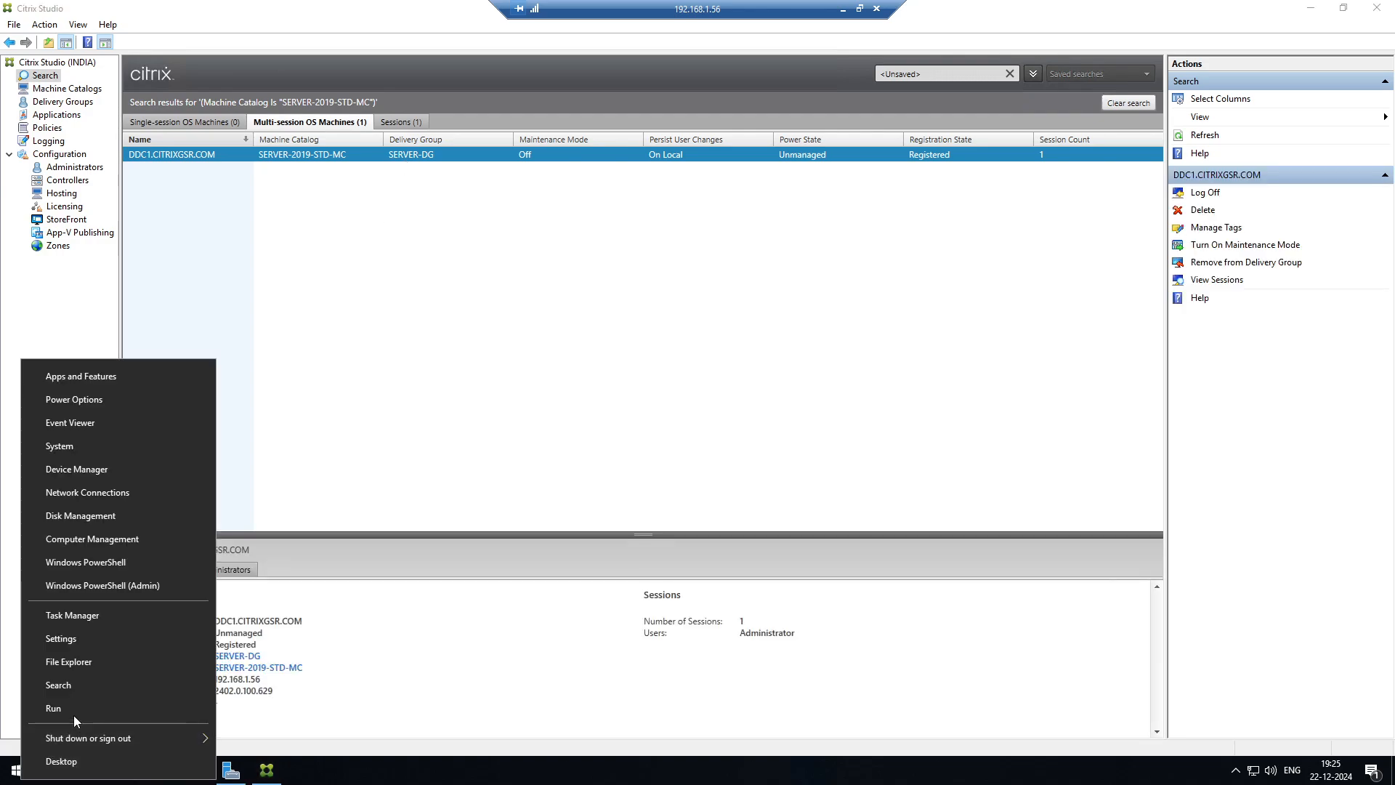
{"action": "left_click", "coordinate": [74, 716]}
{"action": "key", "text": "BackSpace"}
{"action": "type", "text": "cmd"}
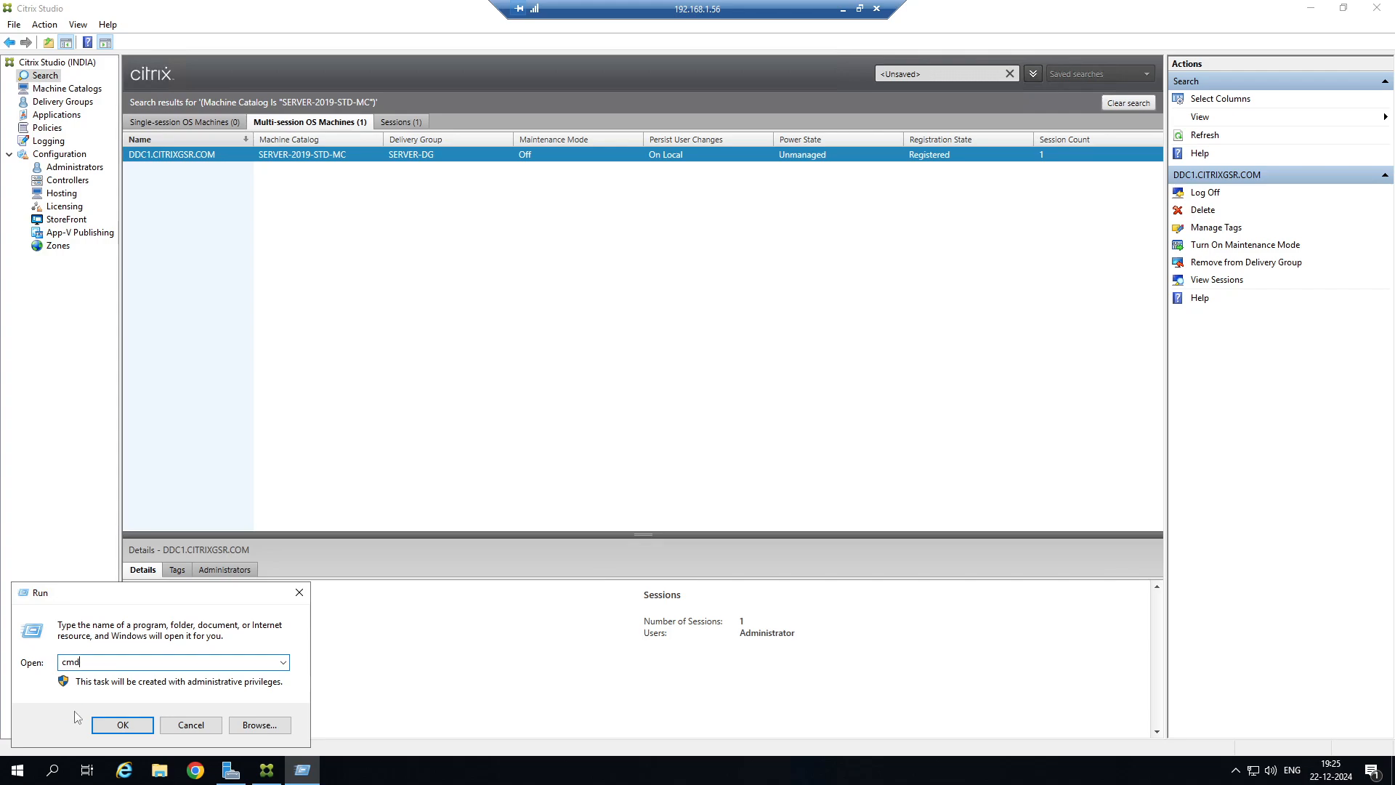
{"action": "key", "text": "Return"}
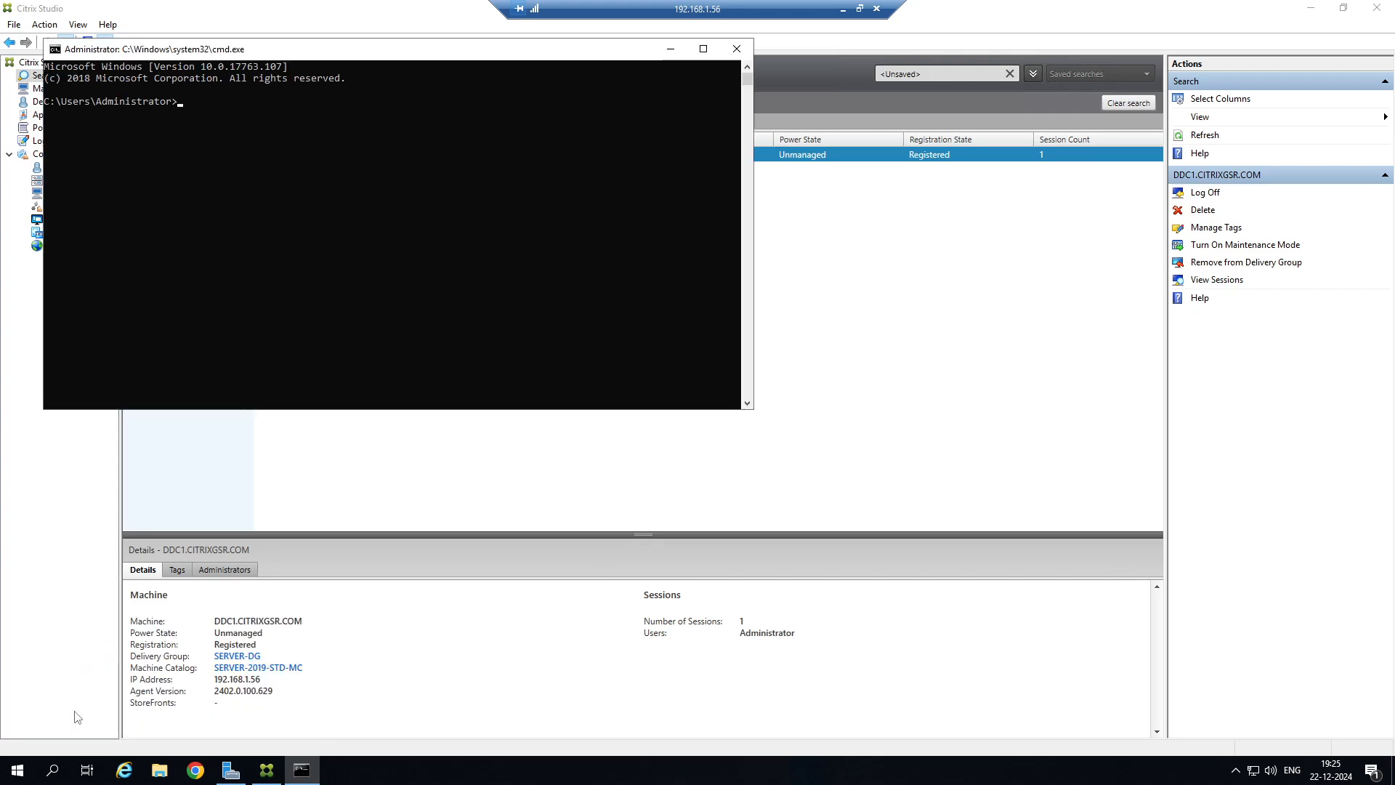
{"action": "type", "text": "hostname"}
{"action": "key", "text": "Return"}
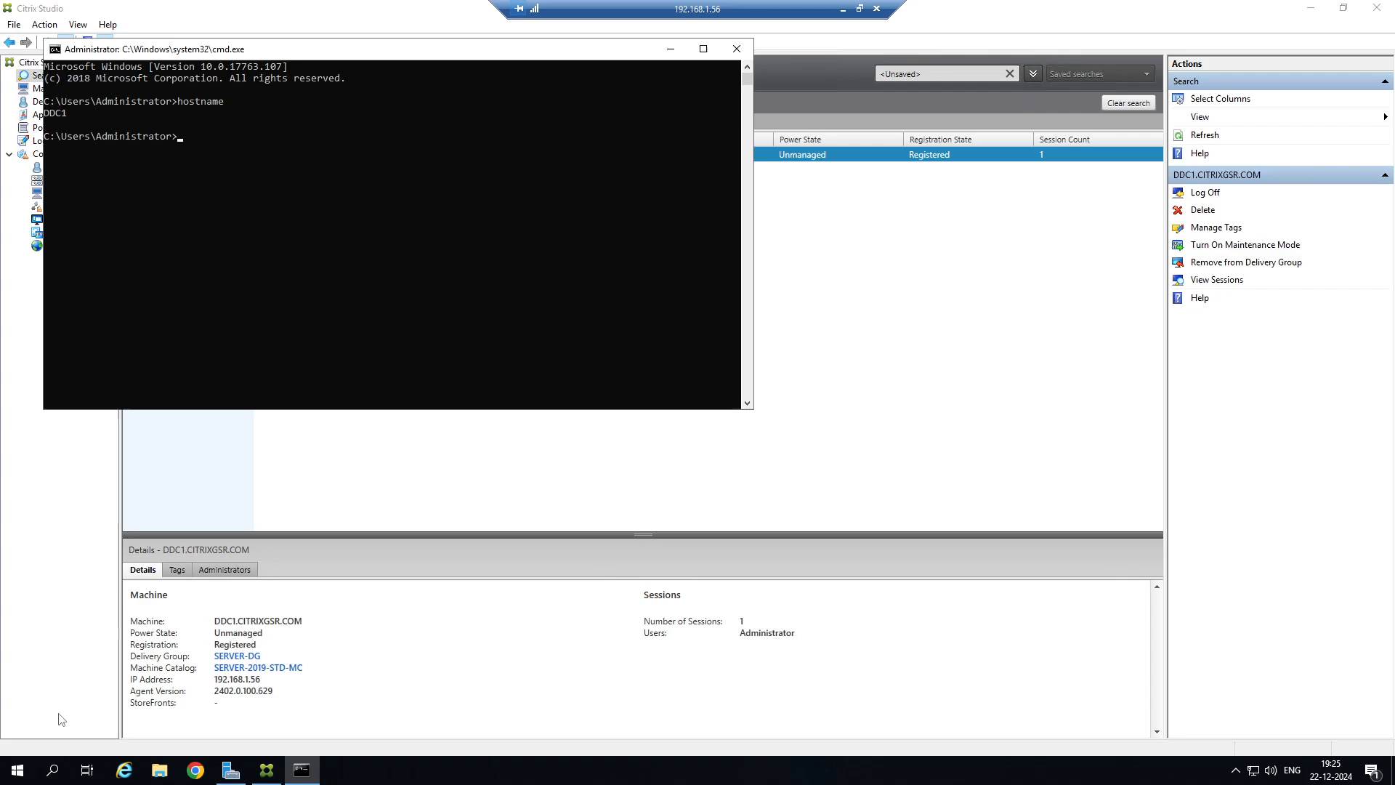
{"action": "left_click", "coordinate": [670, 49]}
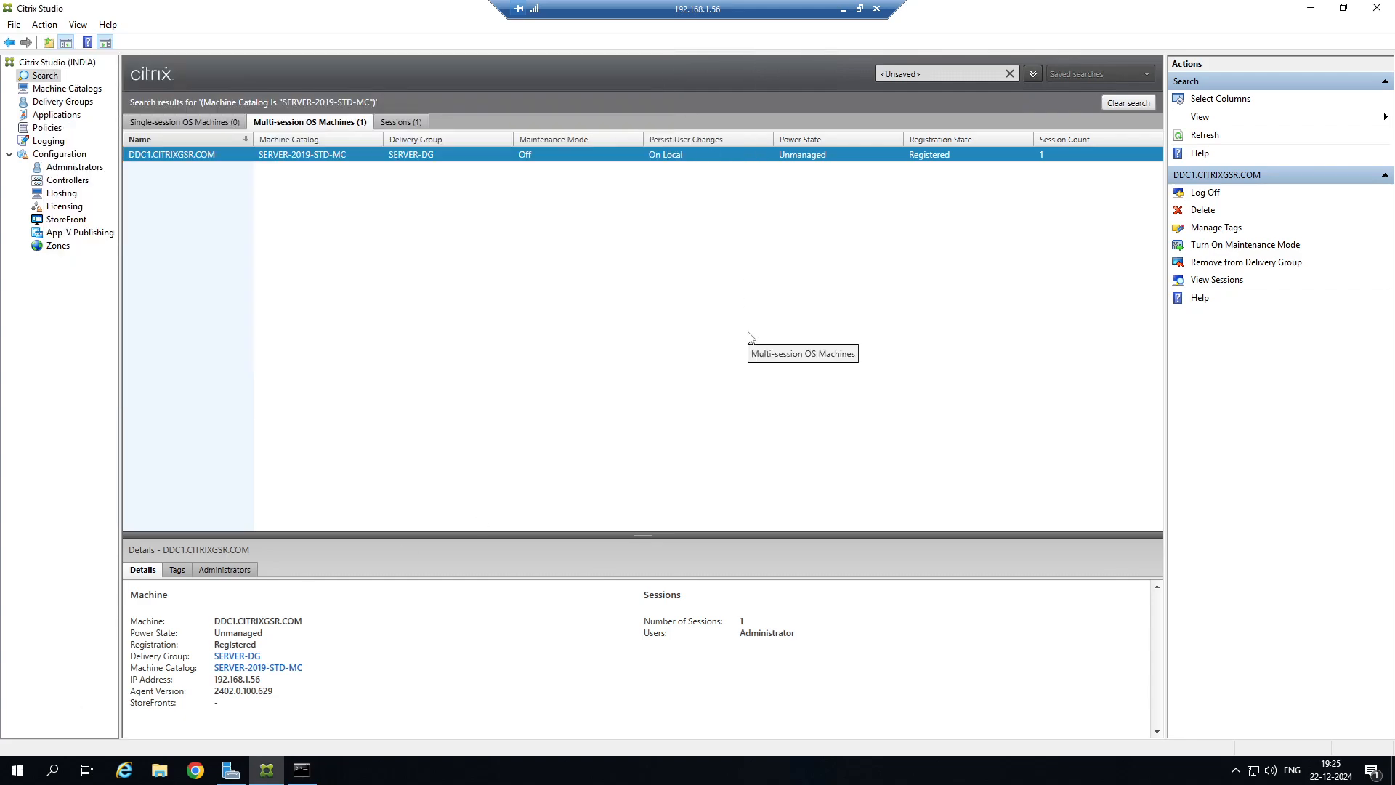
Copy the extracted FSLogix_Apps_2.9.8884.27471 folder from the local Downloads folder to the desktop of the 192.168.1.56 remote session.
{"action": "left_click", "coordinate": [1311, 7]}
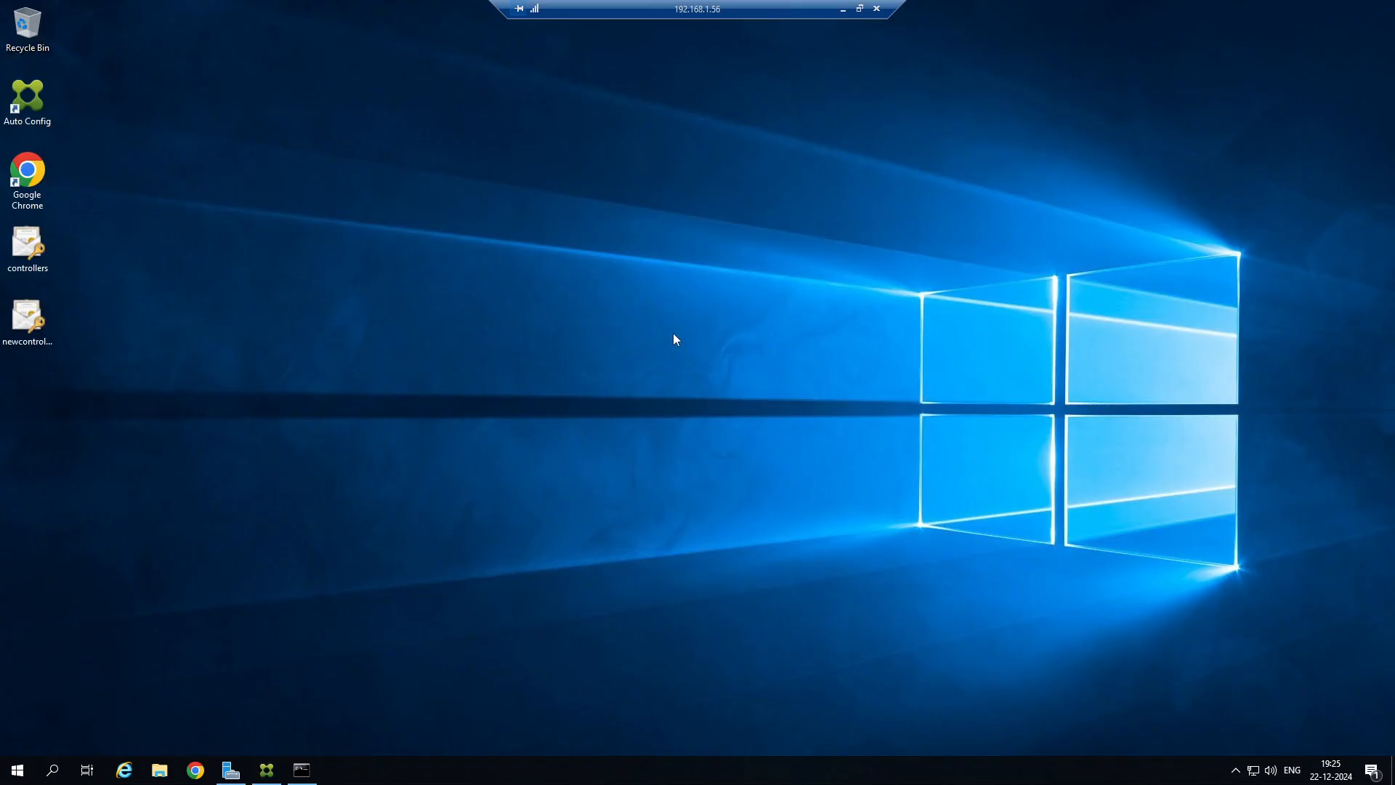
{"action": "left_click", "coordinate": [843, 9]}
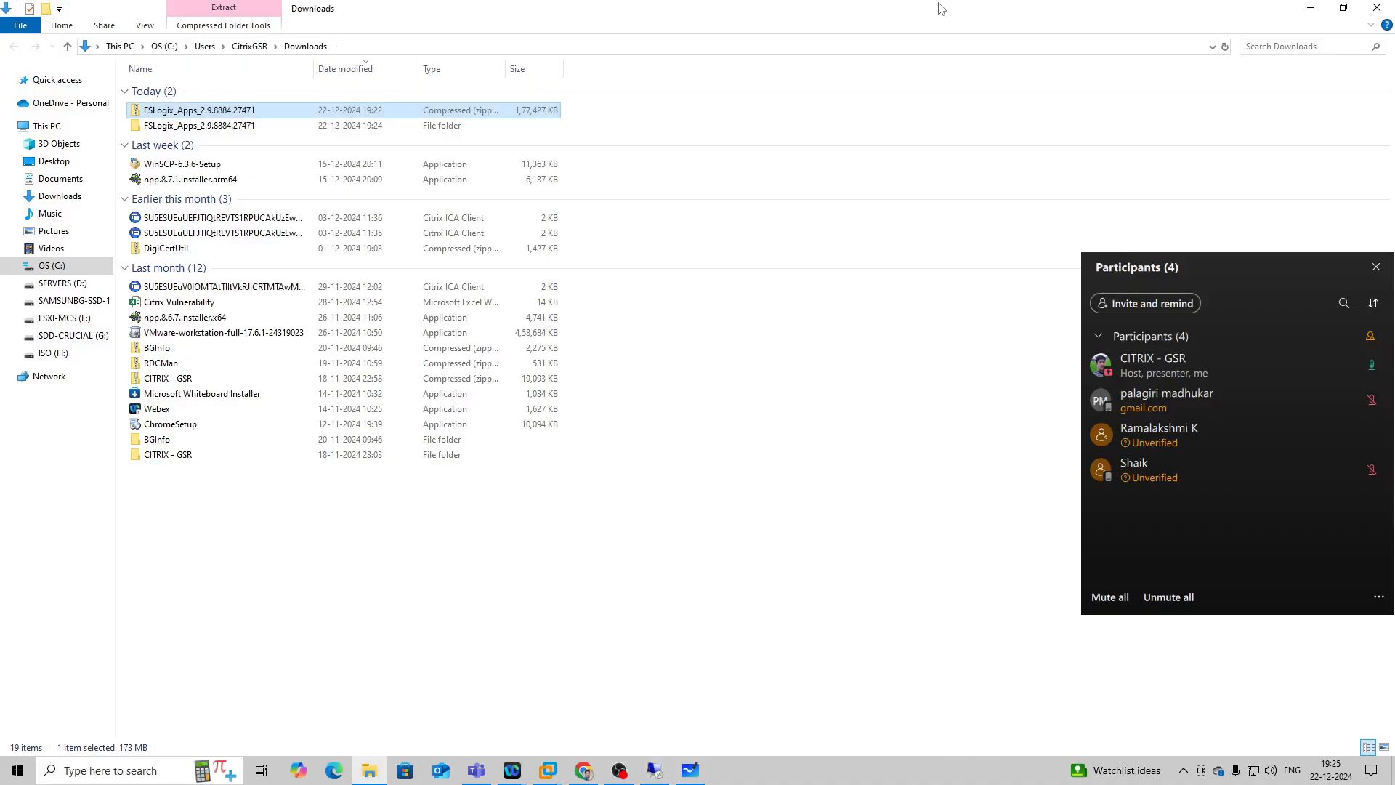
{"action": "left_click", "coordinate": [218, 125]}
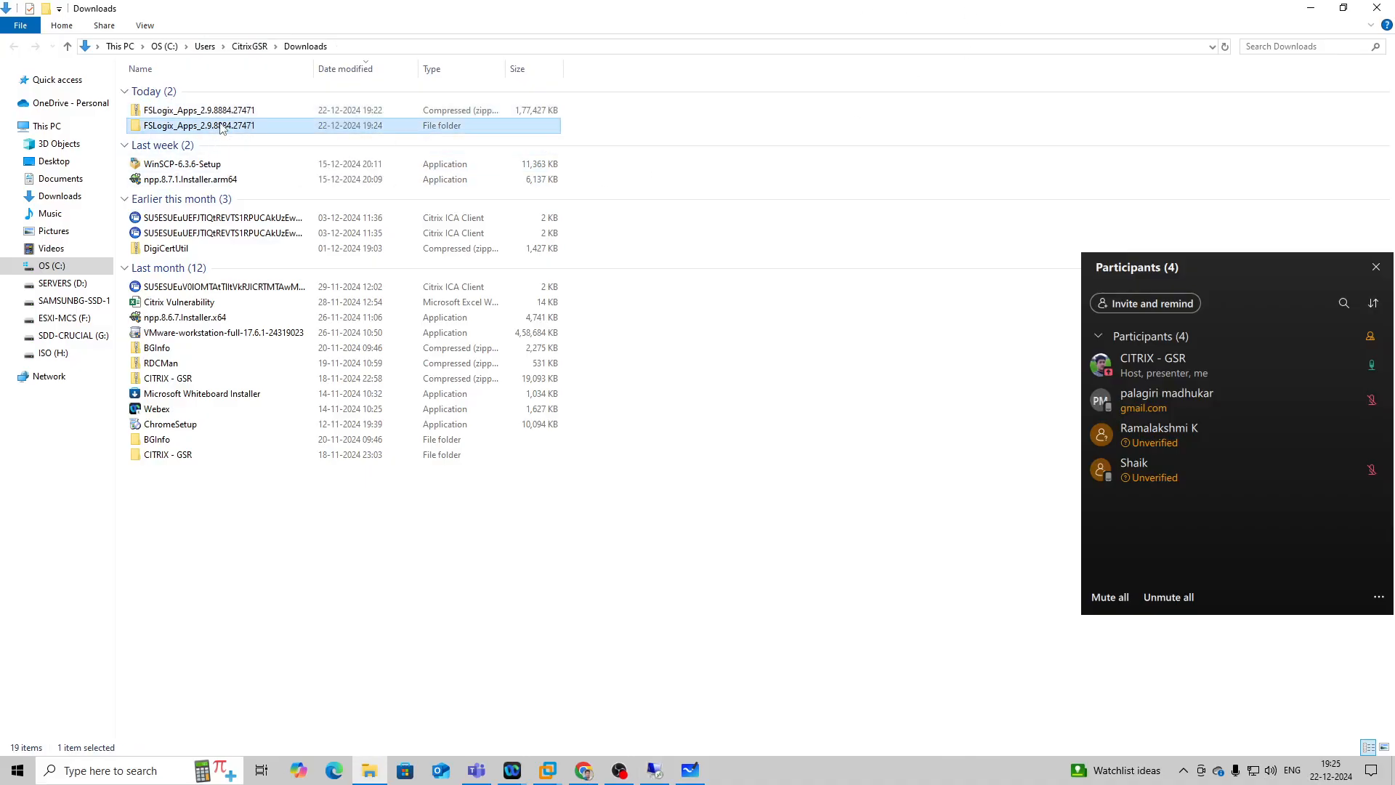
{"action": "right_click", "coordinate": [221, 124]}
{"action": "left_click", "coordinate": [261, 309]}
{"action": "left_click", "coordinate": [655, 770]}
{"action": "right_click", "coordinate": [222, 150]}
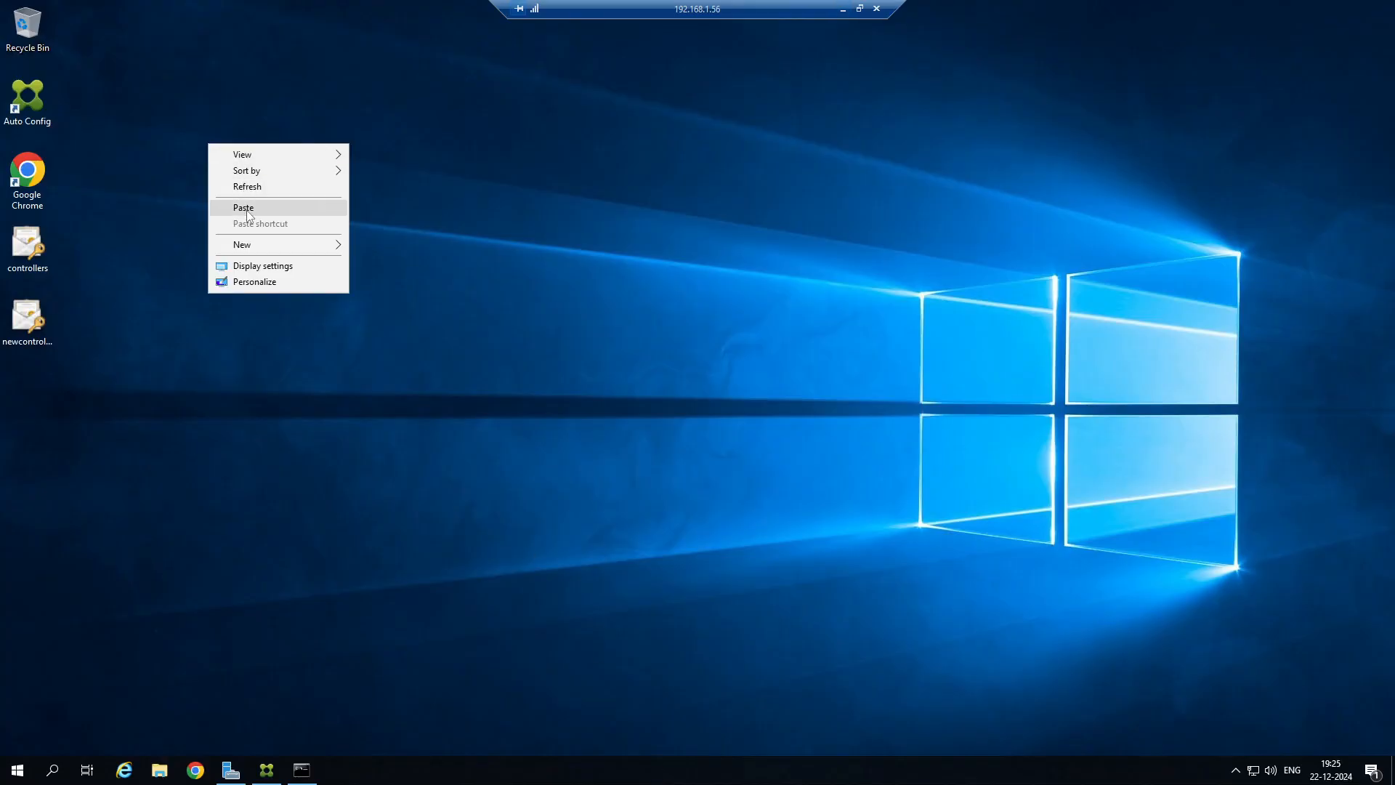
{"action": "left_click", "coordinate": [244, 207]}
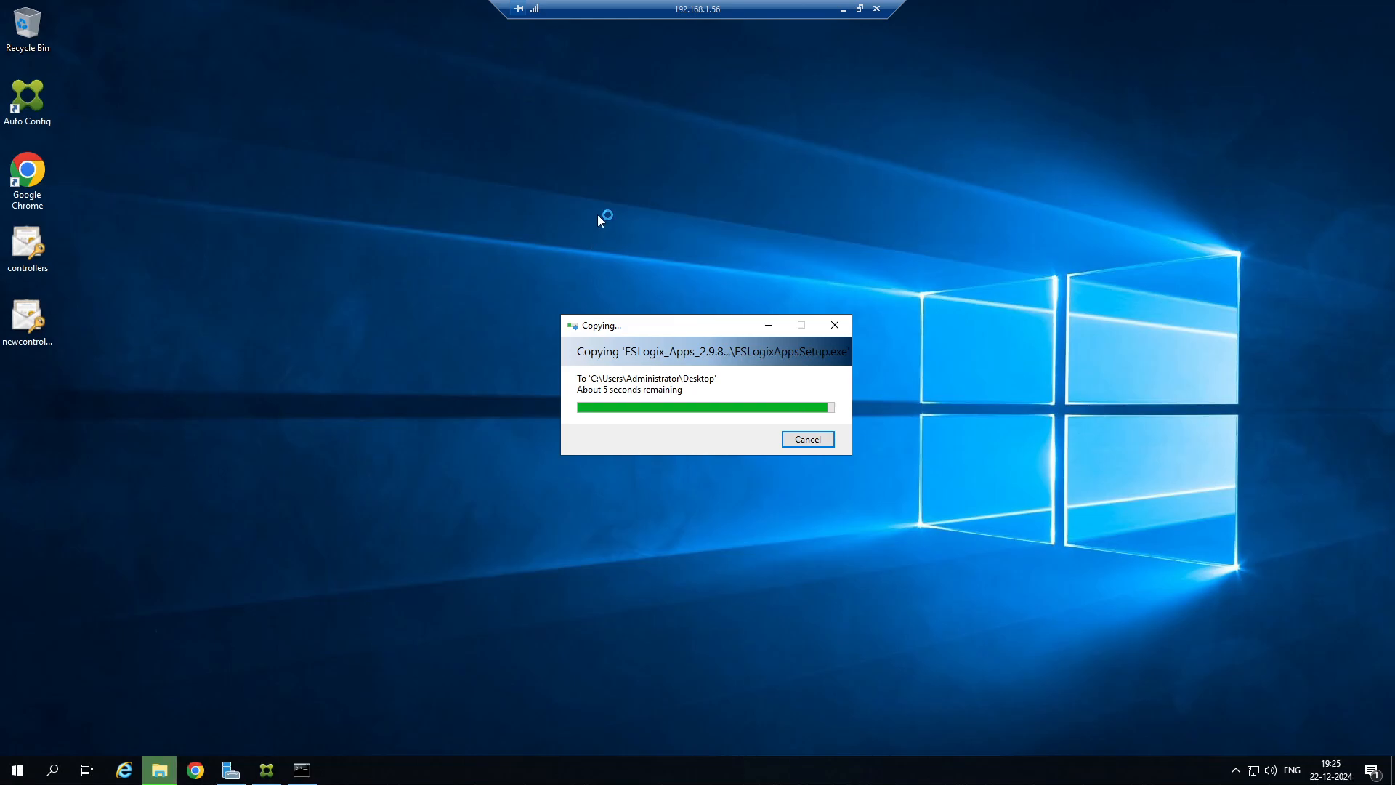
Start a Remote Desktop connection from the local computer to 192.168.1.20, connecting despite the certificate warning.
{"action": "left_click", "coordinate": [843, 10]}
{"action": "left_click", "coordinate": [652, 771]}
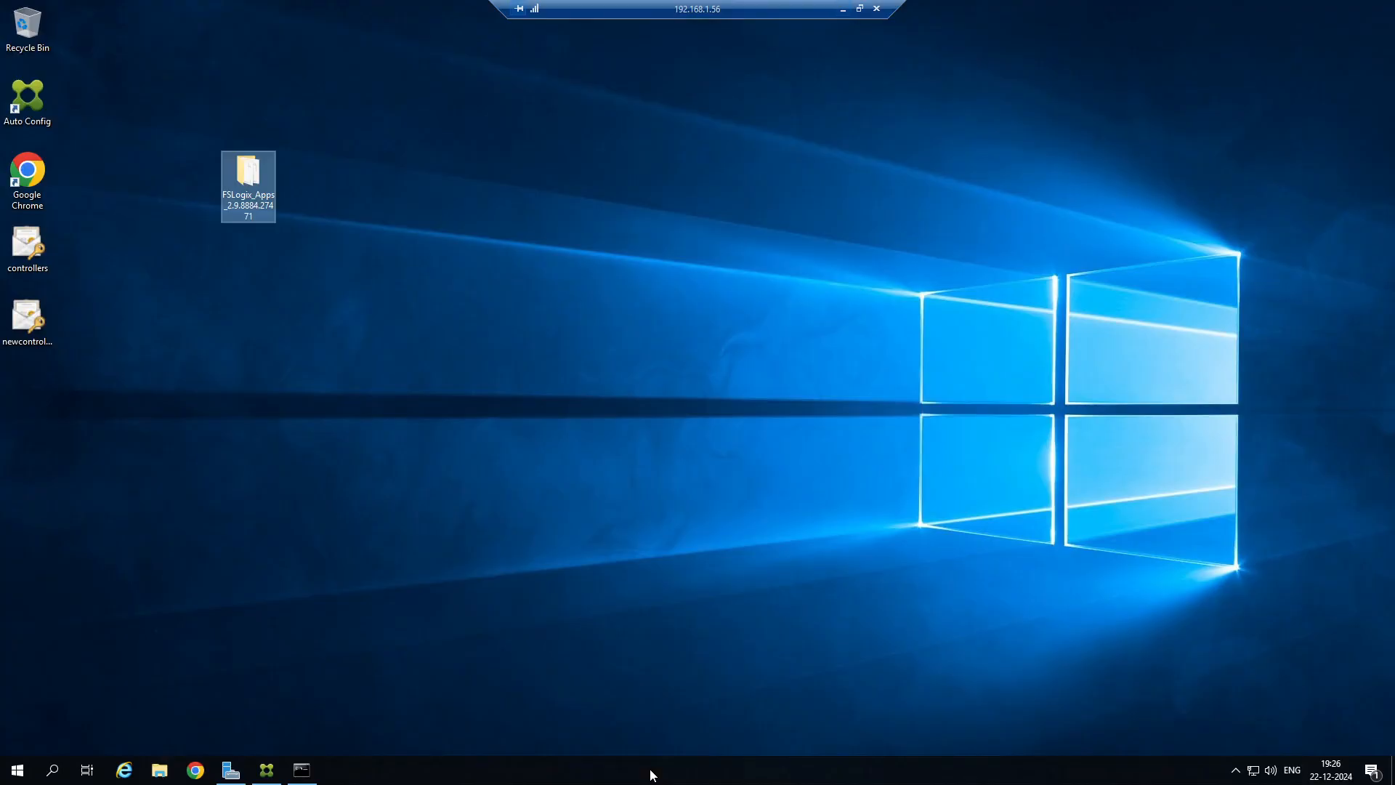
{"action": "left_click", "coordinate": [843, 10]}
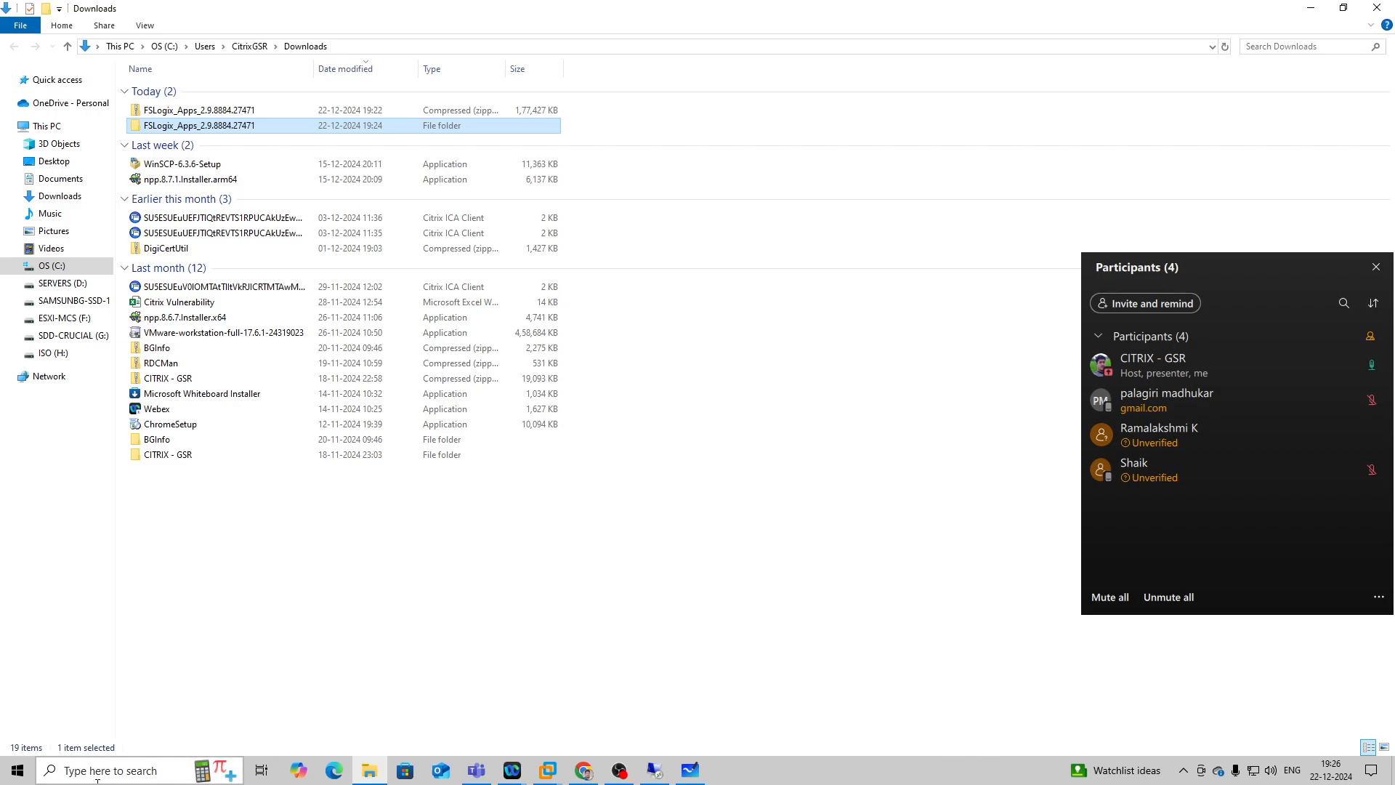
{"action": "right_click", "coordinate": [17, 770]}
{"action": "left_click", "coordinate": [56, 713]}
{"action": "left_click", "coordinate": [132, 729]}
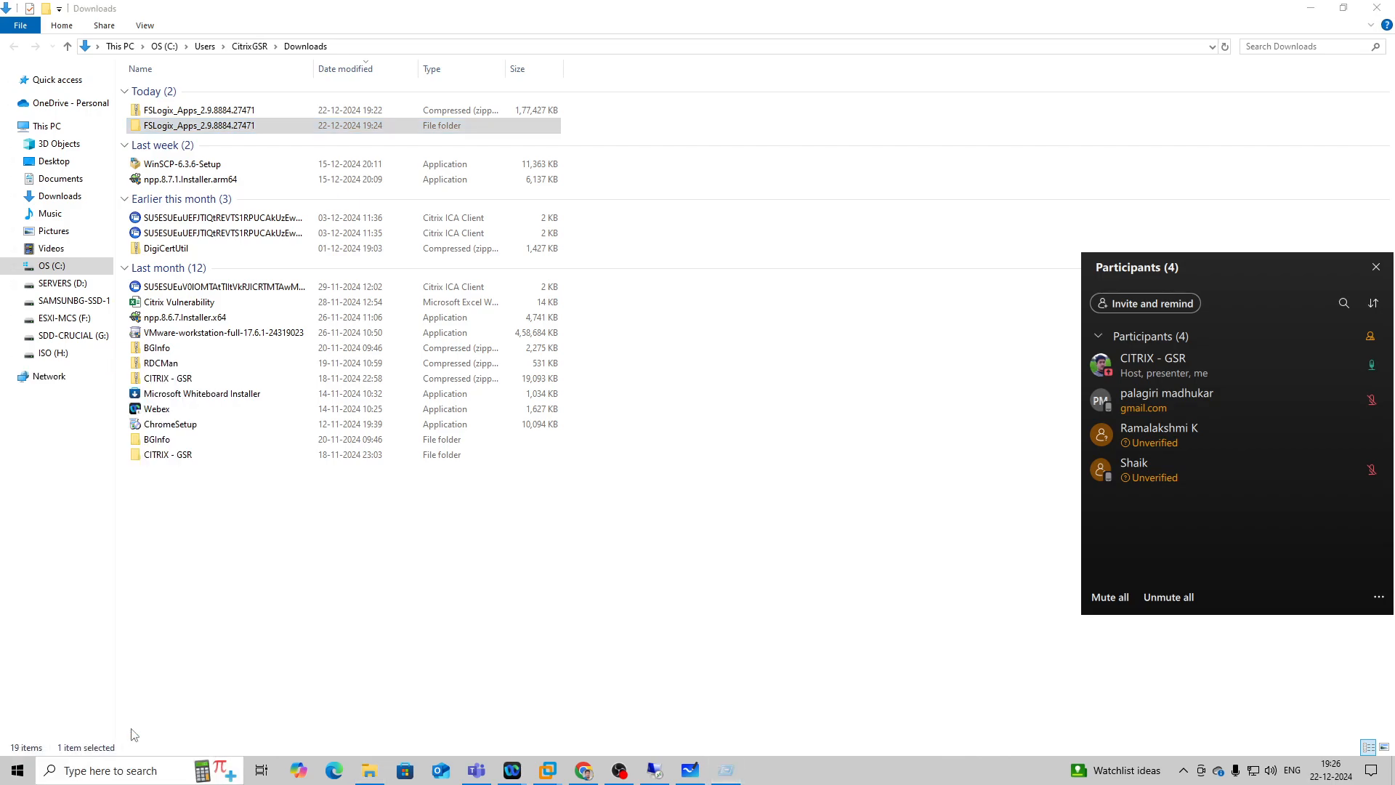
{"action": "left_click", "coordinate": [699, 235]}
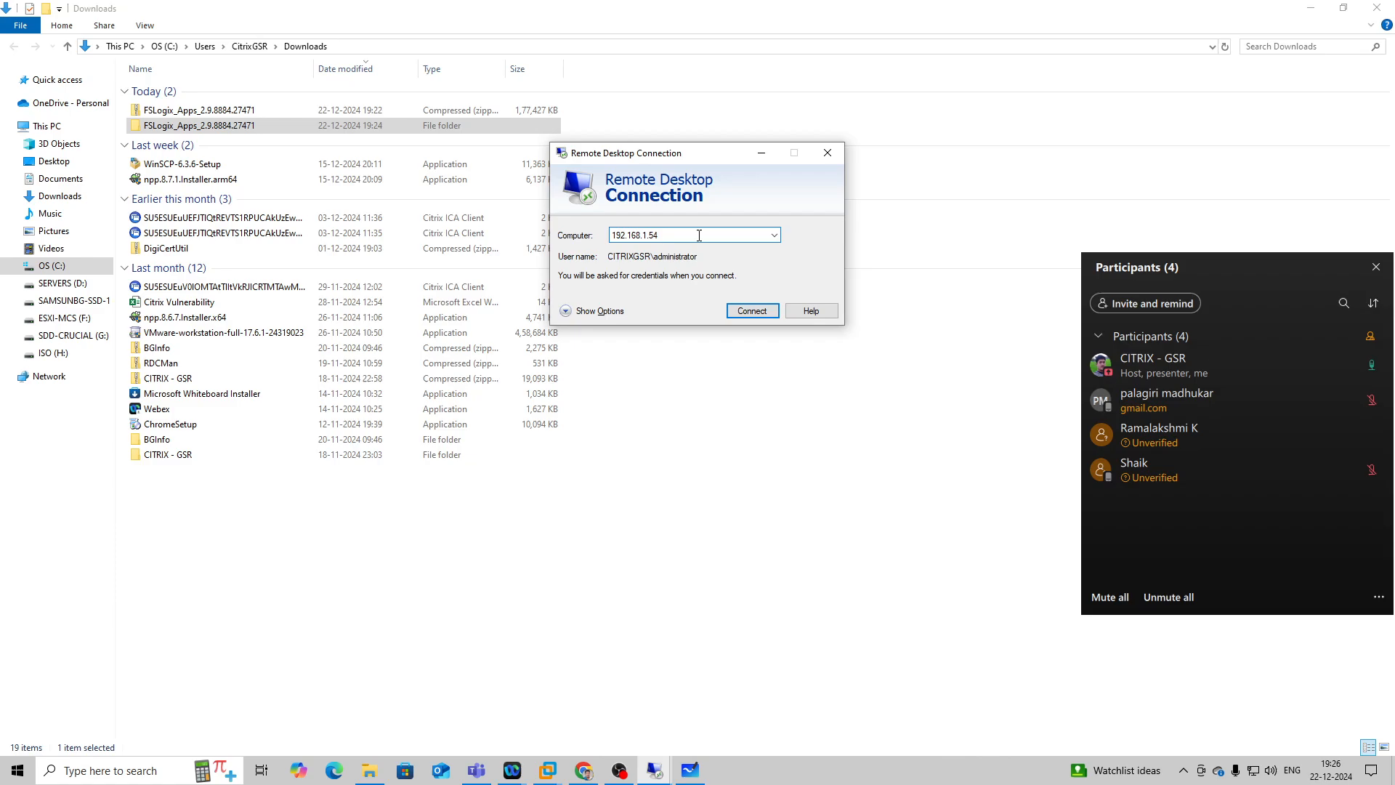
{"action": "key", "text": "BackSpace"}
{"action": "key", "text": "BackSpace"}
{"action": "type", "text": "20"}
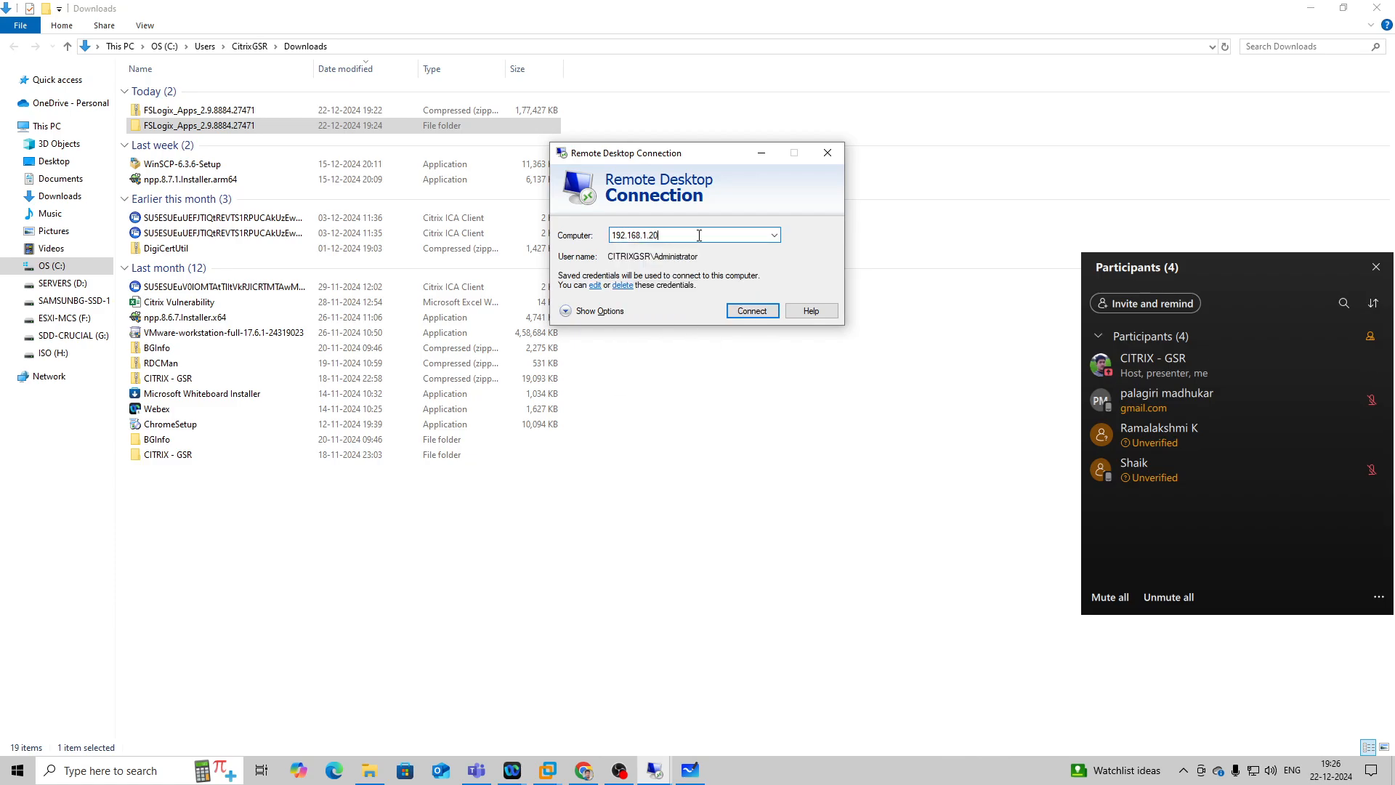
{"action": "key", "text": "Return"}
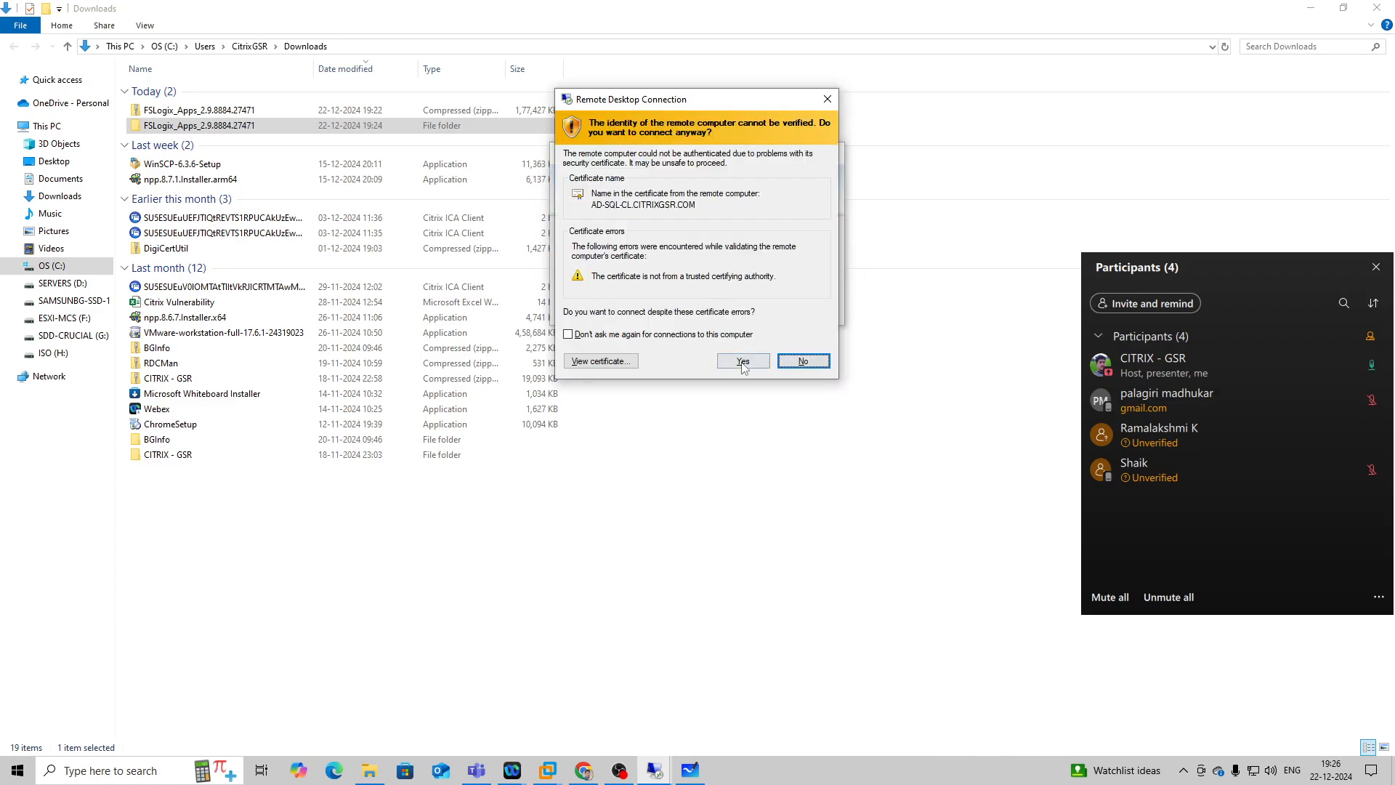
{"action": "left_click", "coordinate": [736, 361]}
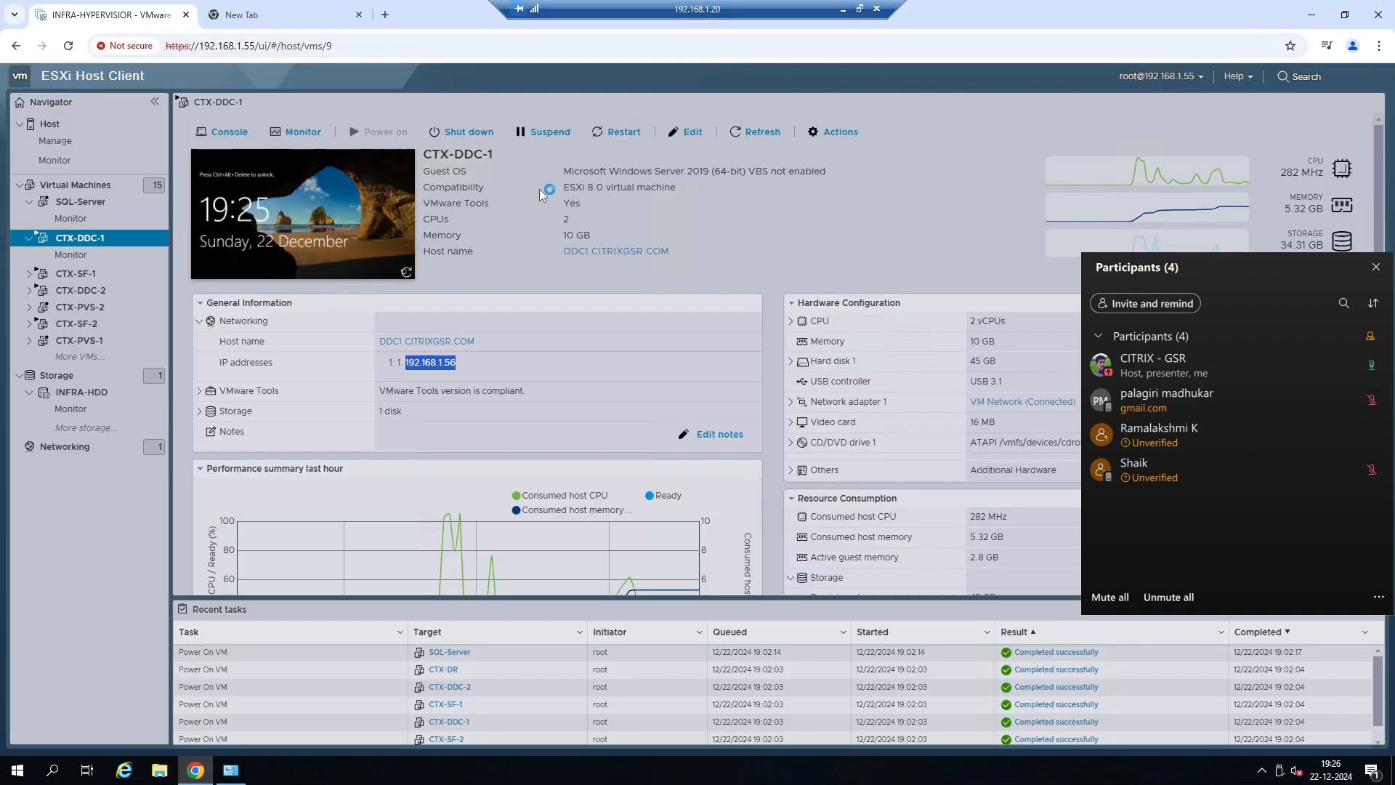
Create a folder named CitrixUserProfile on Local Disk (C:) of the 192.168.1.20 server.
{"action": "left_click_drag", "start_coordinate": [556, 19], "coordinate": [269, 18]}
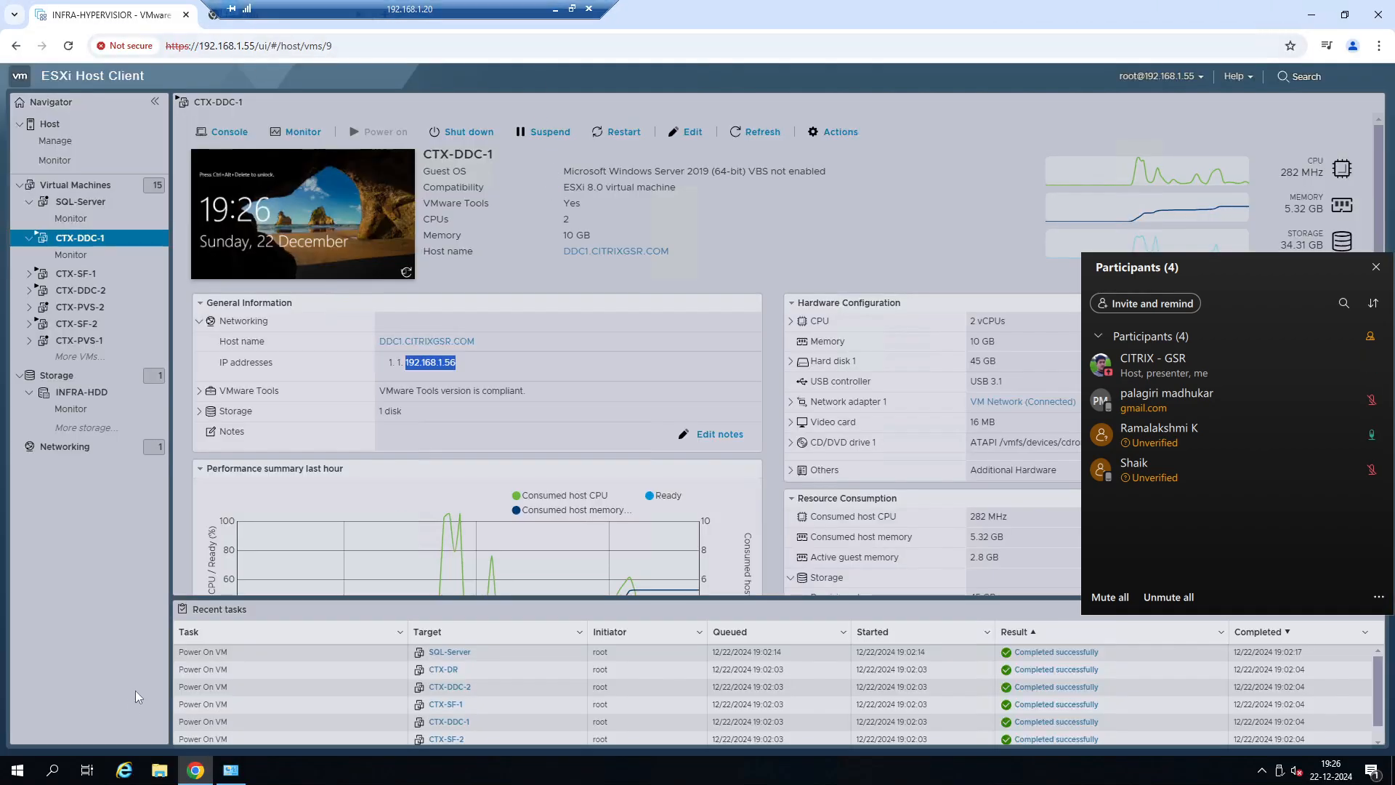
{"action": "left_click", "coordinate": [159, 770]}
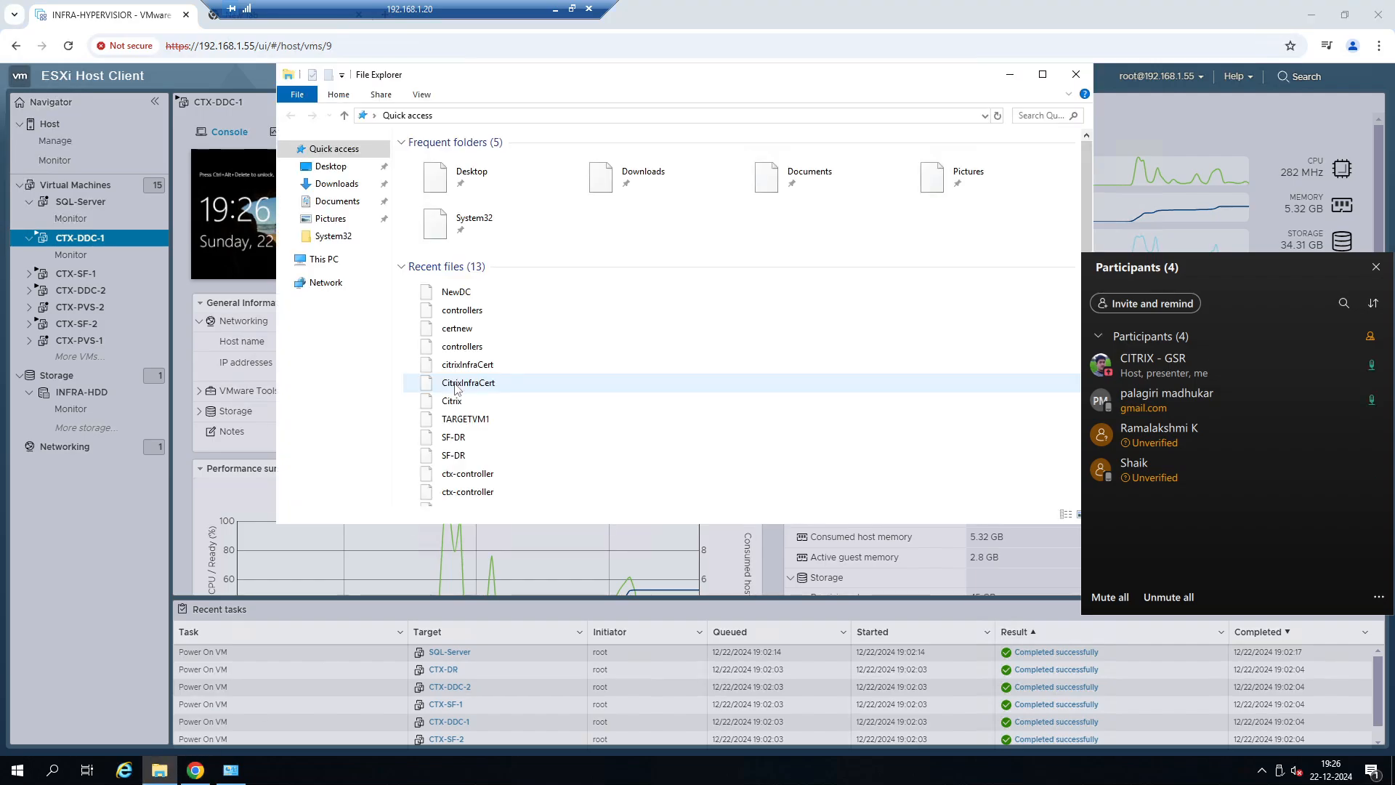
{"action": "left_click", "coordinate": [325, 260]}
{"action": "double_click", "coordinate": [506, 319]}
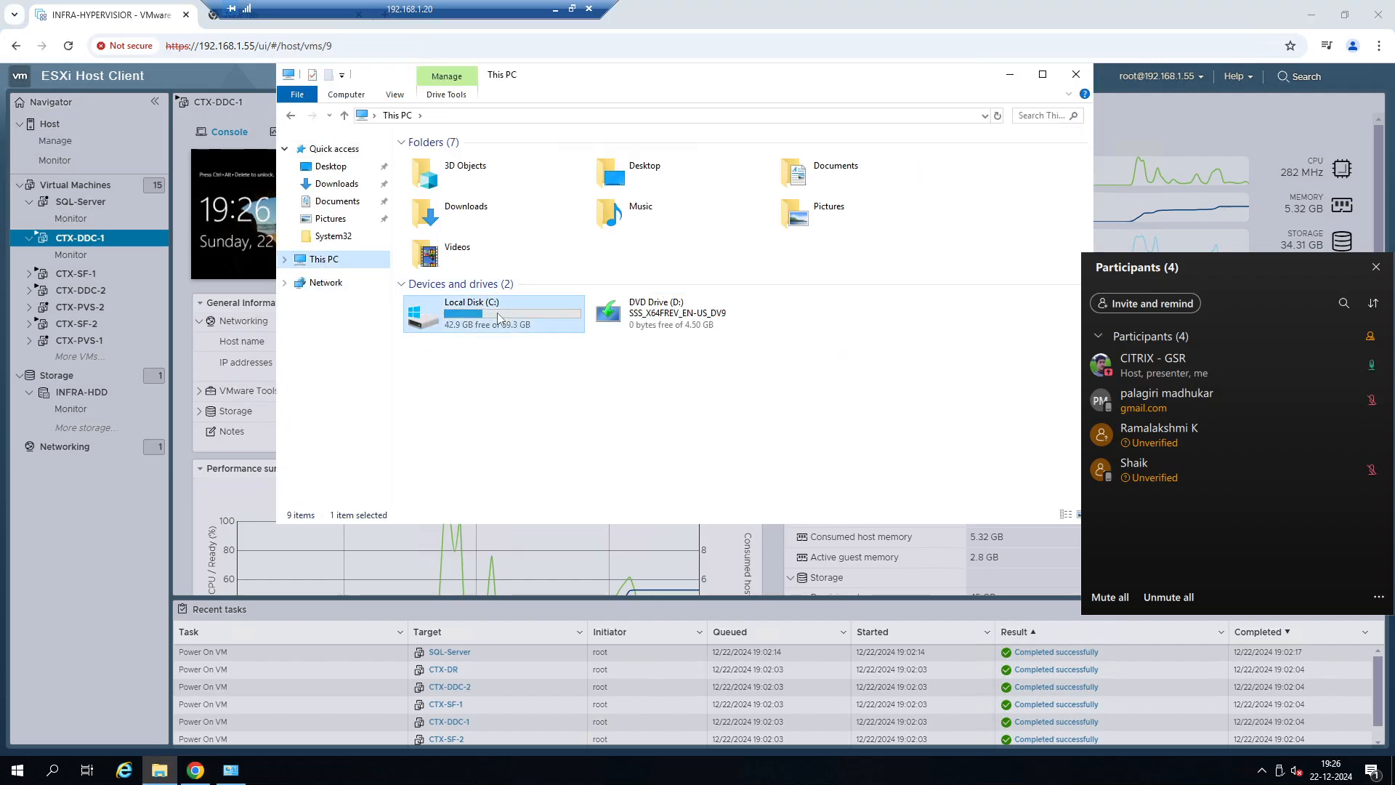
{"action": "right_click", "coordinate": [464, 300]}
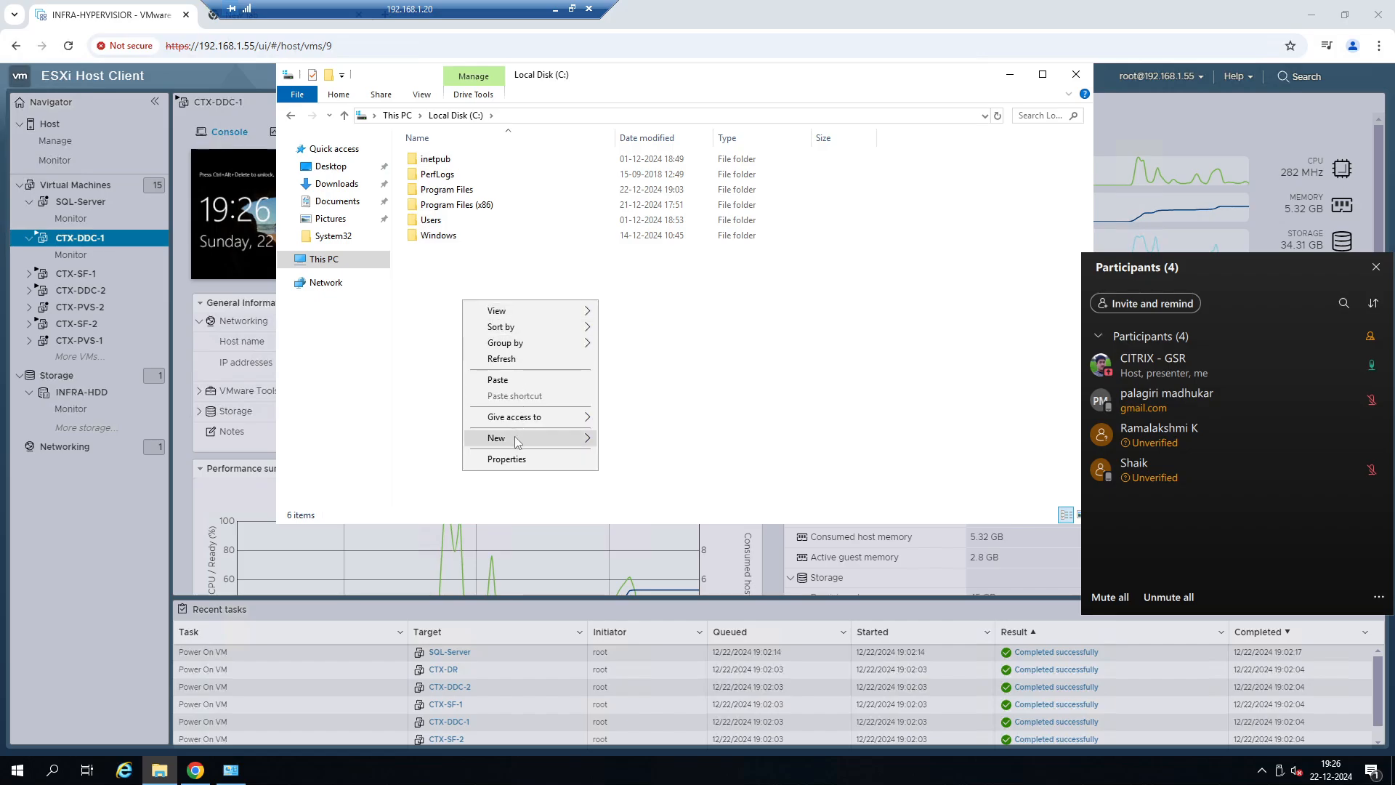
{"action": "mouse_move", "coordinate": [519, 440]}
{"action": "left_click", "coordinate": [622, 440]}
{"action": "key", "text": "BackSpace"}
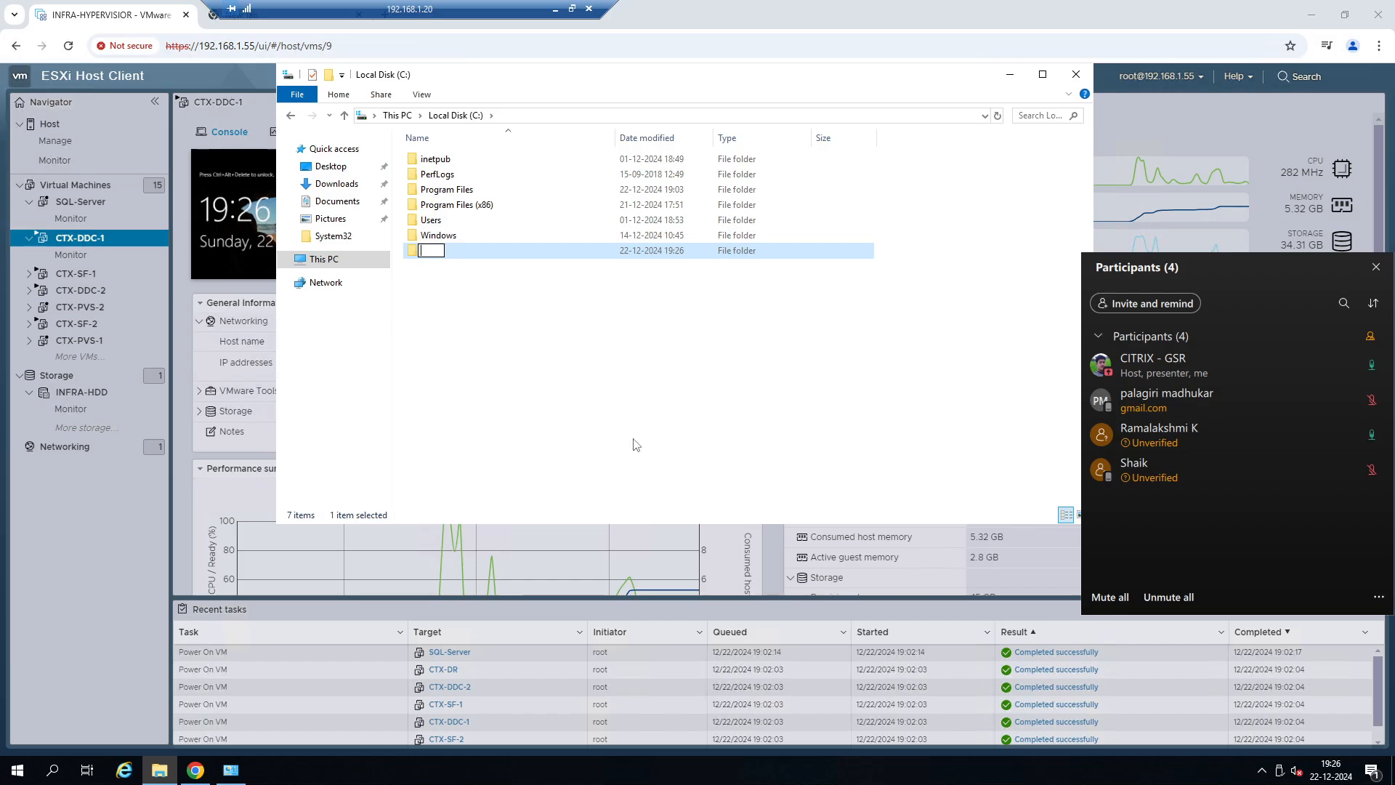
{"action": "type", "text": "CitrixUserPRr"}
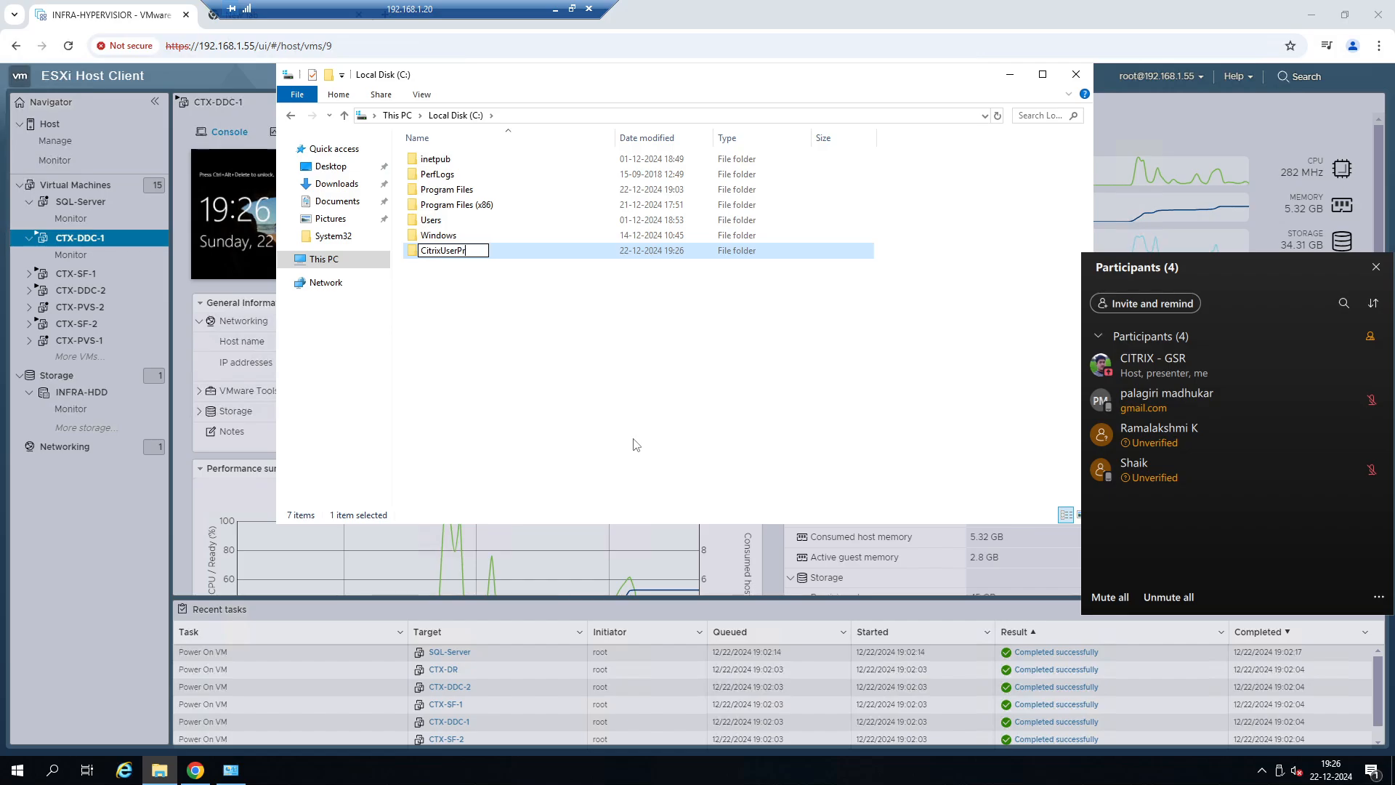
{"action": "type", "text": "ofile"}
{"action": "key", "text": "Return"}
Open the network sharing settings of the CitrixUserProfile folder and add Everyone to the people to share with.
{"action": "right_click", "coordinate": [466, 251]}
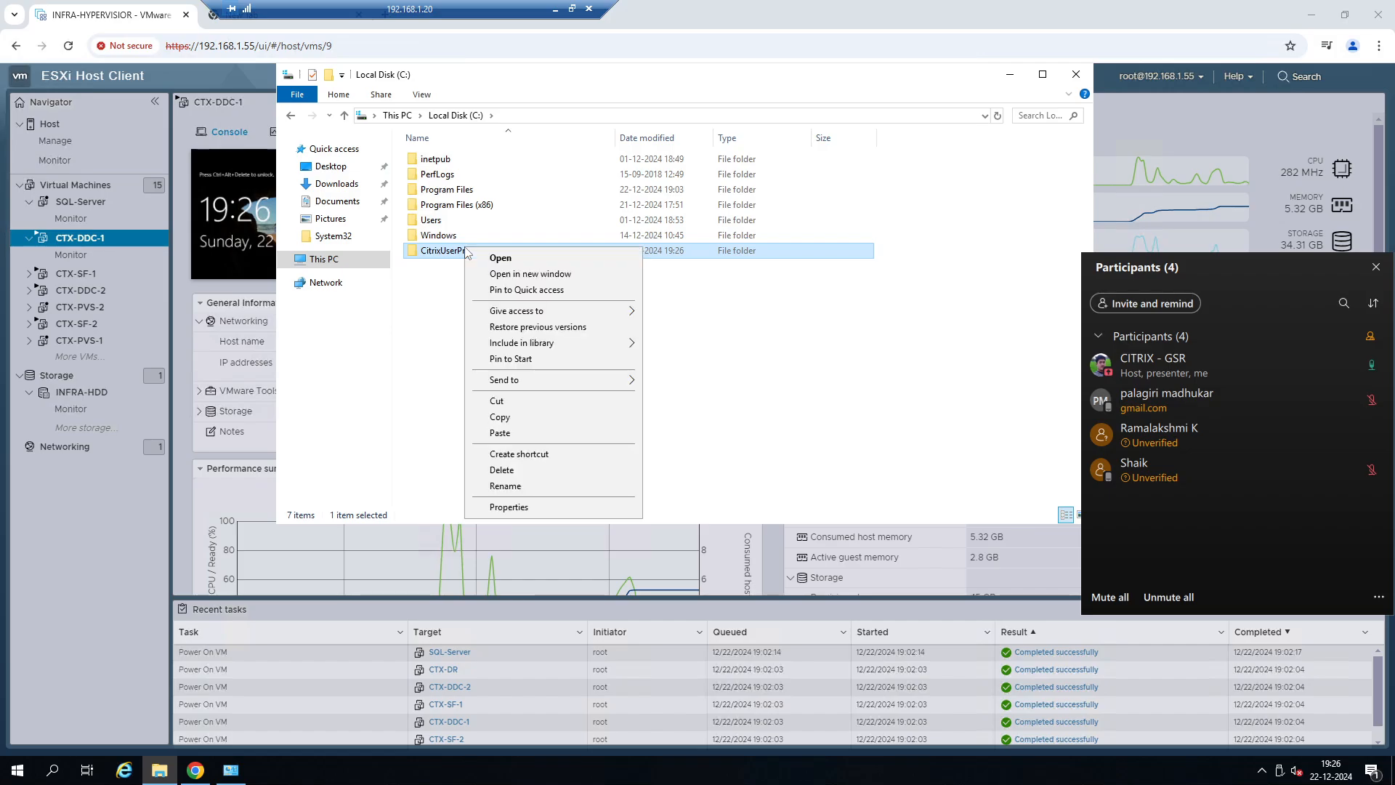
{"action": "left_click", "coordinate": [515, 513]}
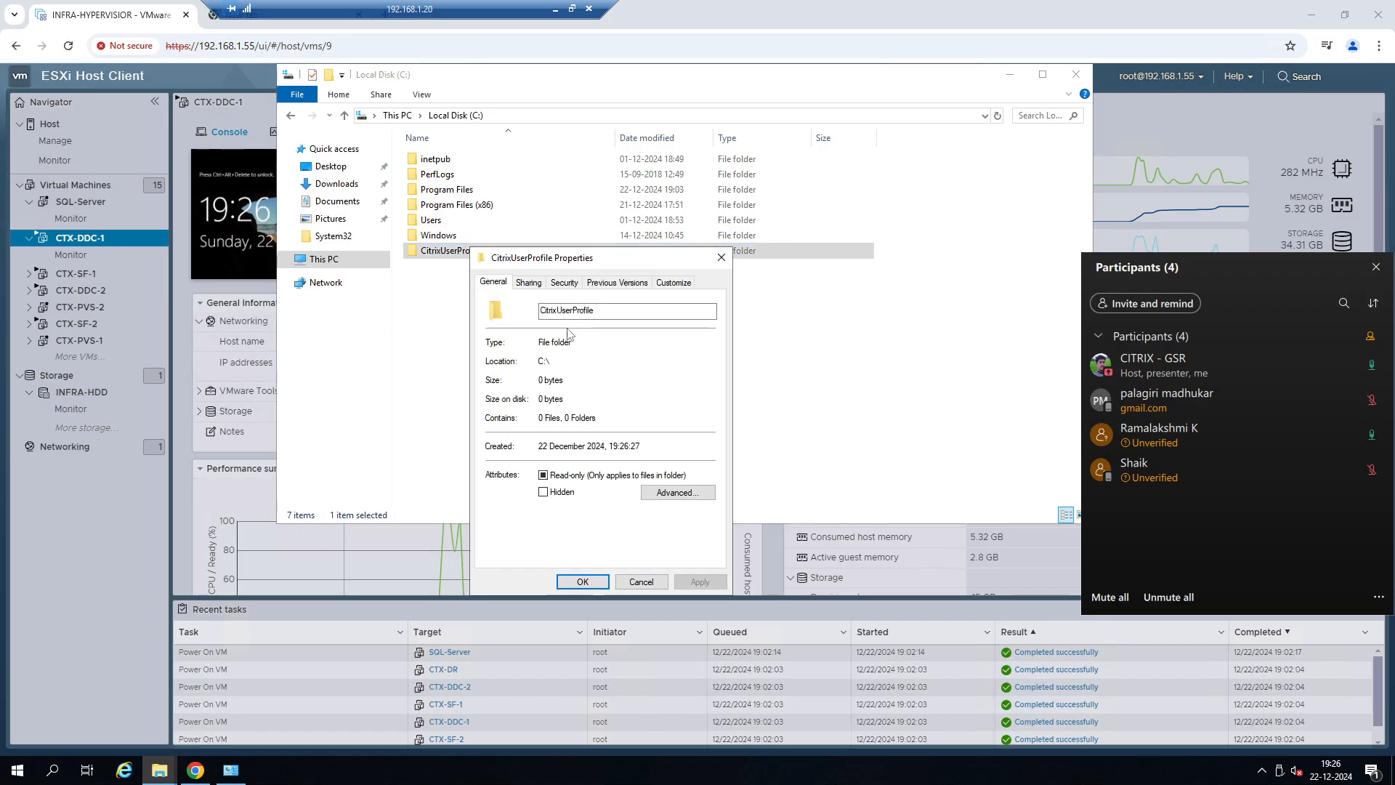
{"action": "left_click", "coordinate": [532, 284]}
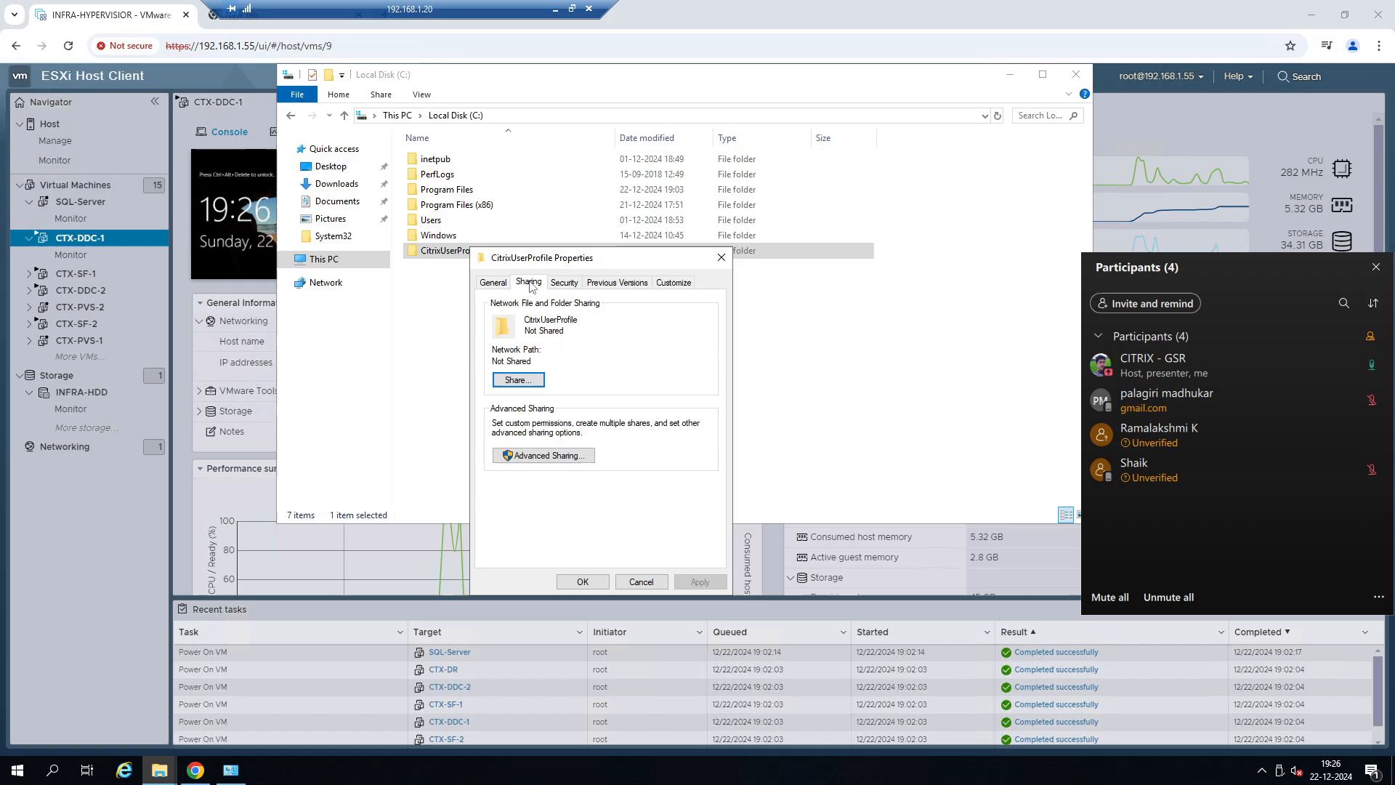
{"action": "left_click", "coordinate": [523, 380]}
{"action": "left_click", "coordinate": [706, 396]}
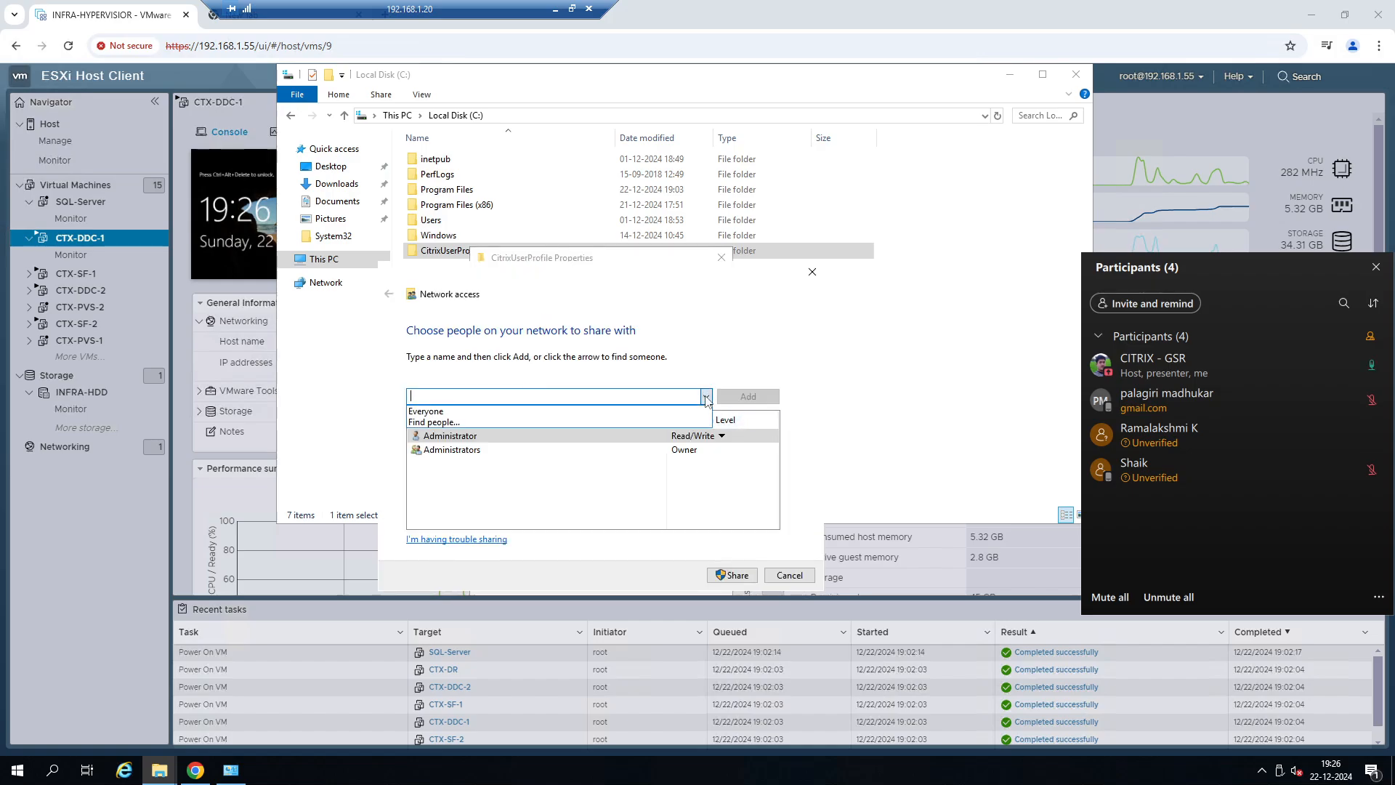
{"action": "left_click", "coordinate": [607, 421]}
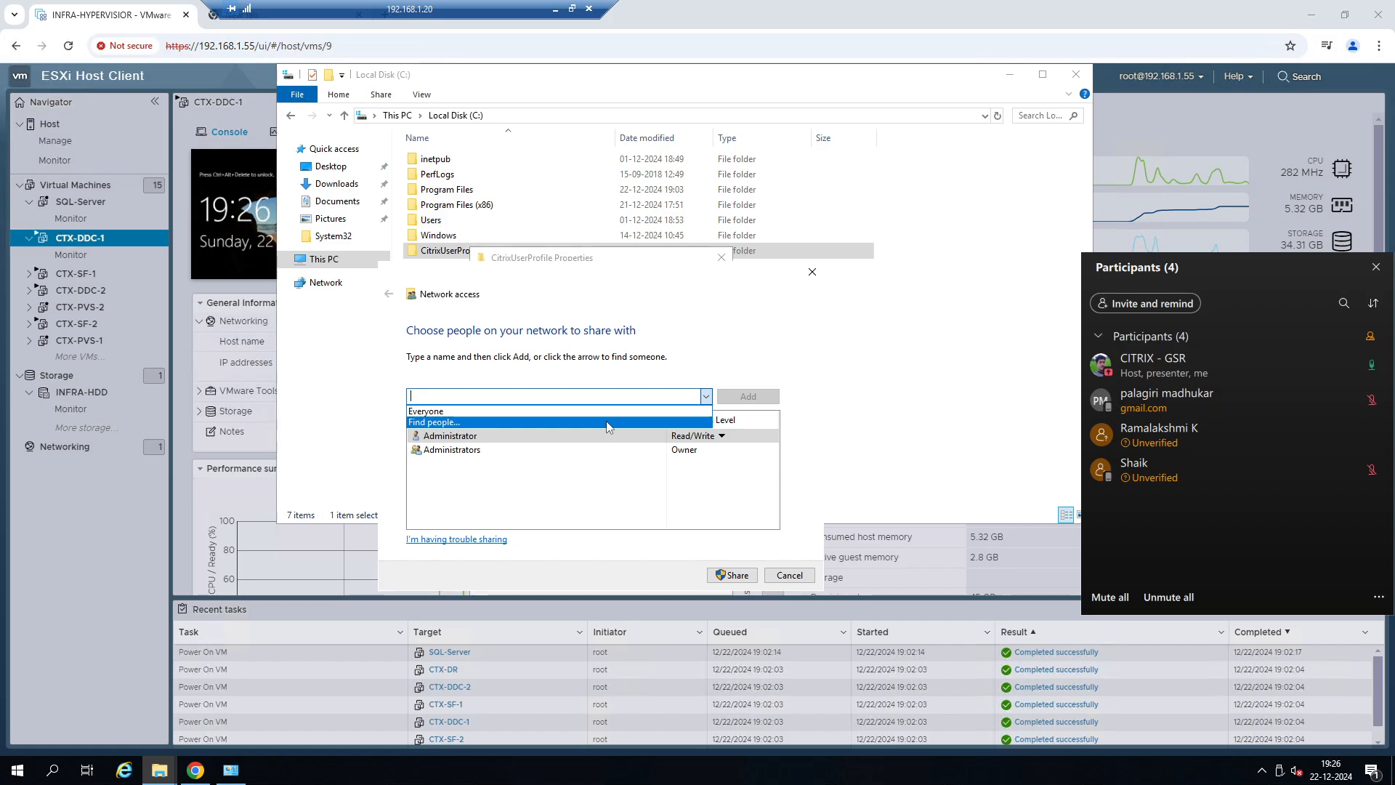
{"action": "left_click", "coordinate": [704, 295]}
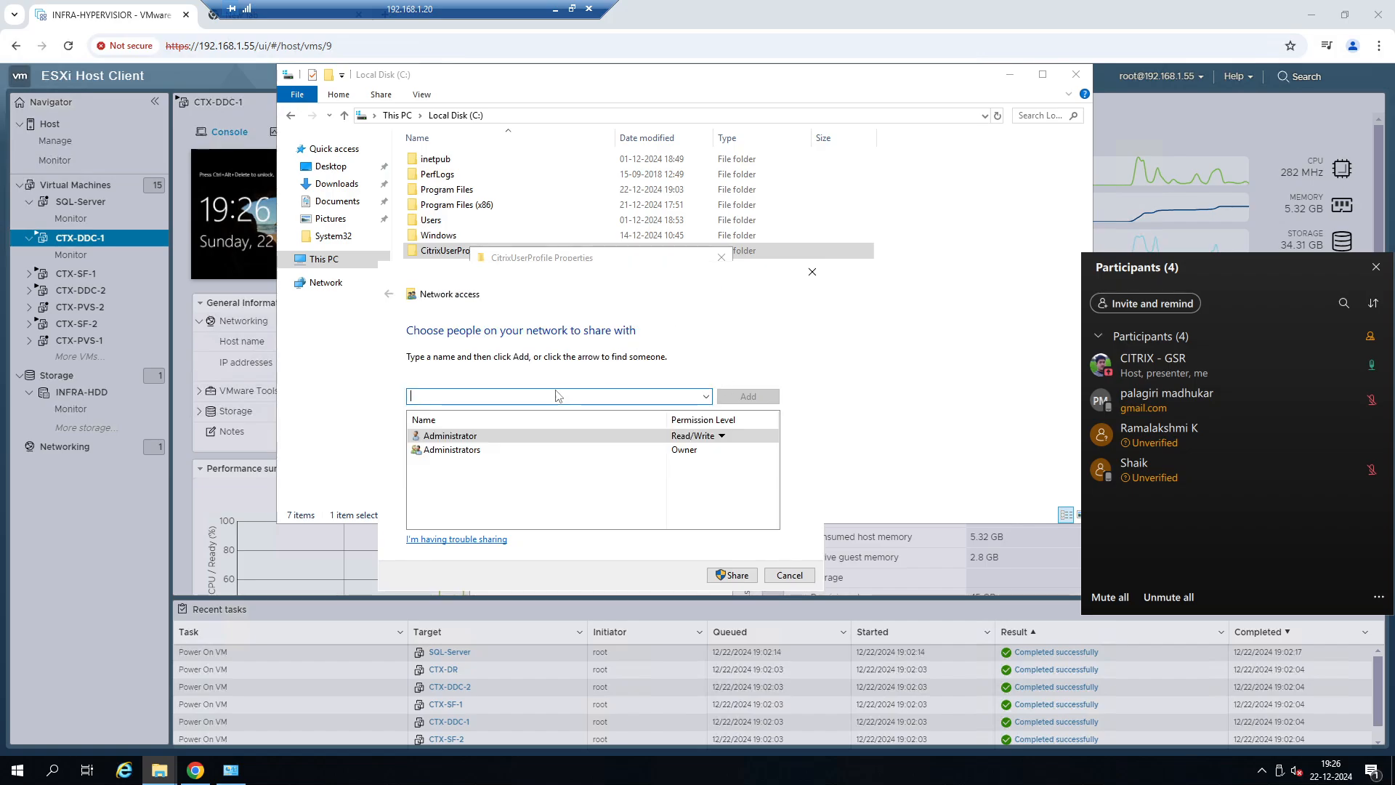
{"action": "left_click", "coordinate": [706, 396]}
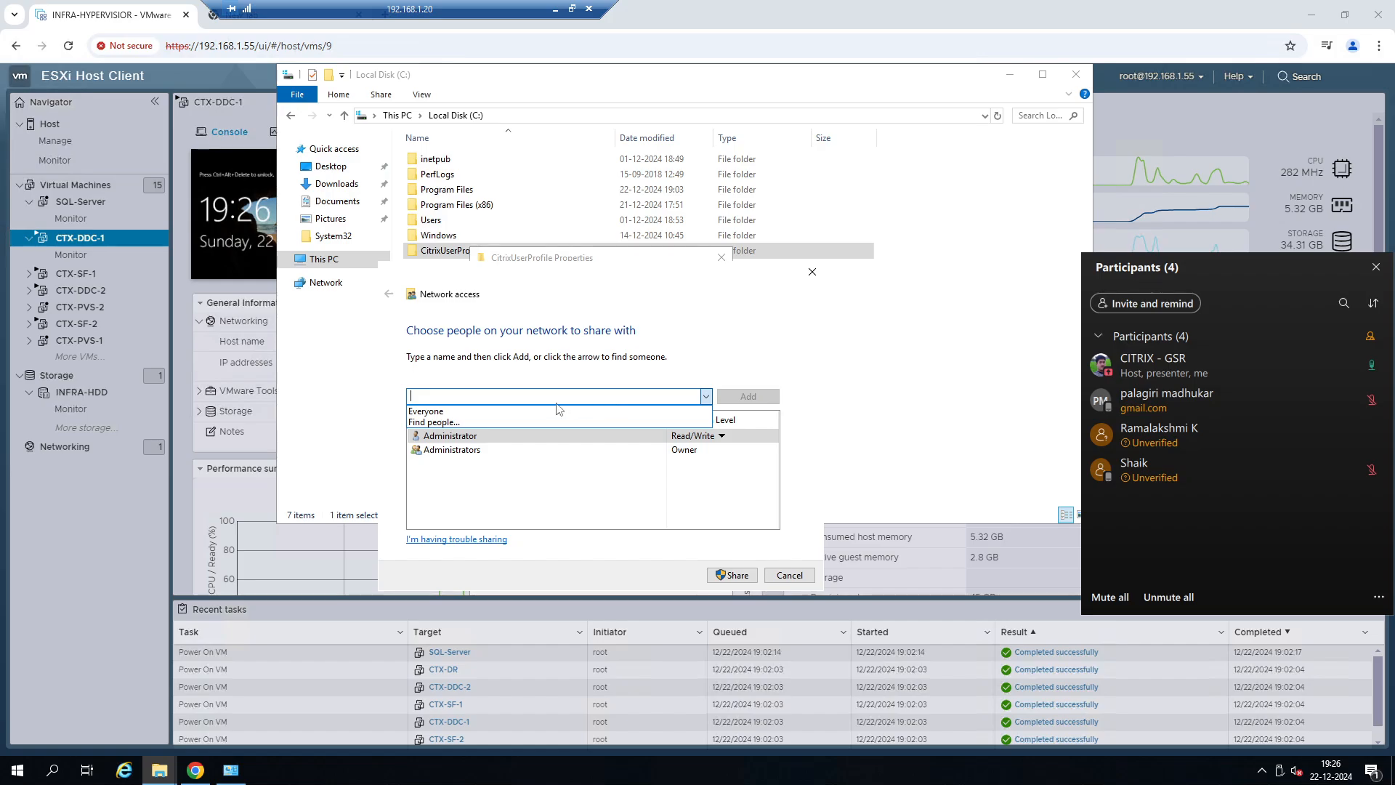
{"action": "left_click", "coordinate": [547, 407]}
{"action": "left_click", "coordinate": [731, 400]}
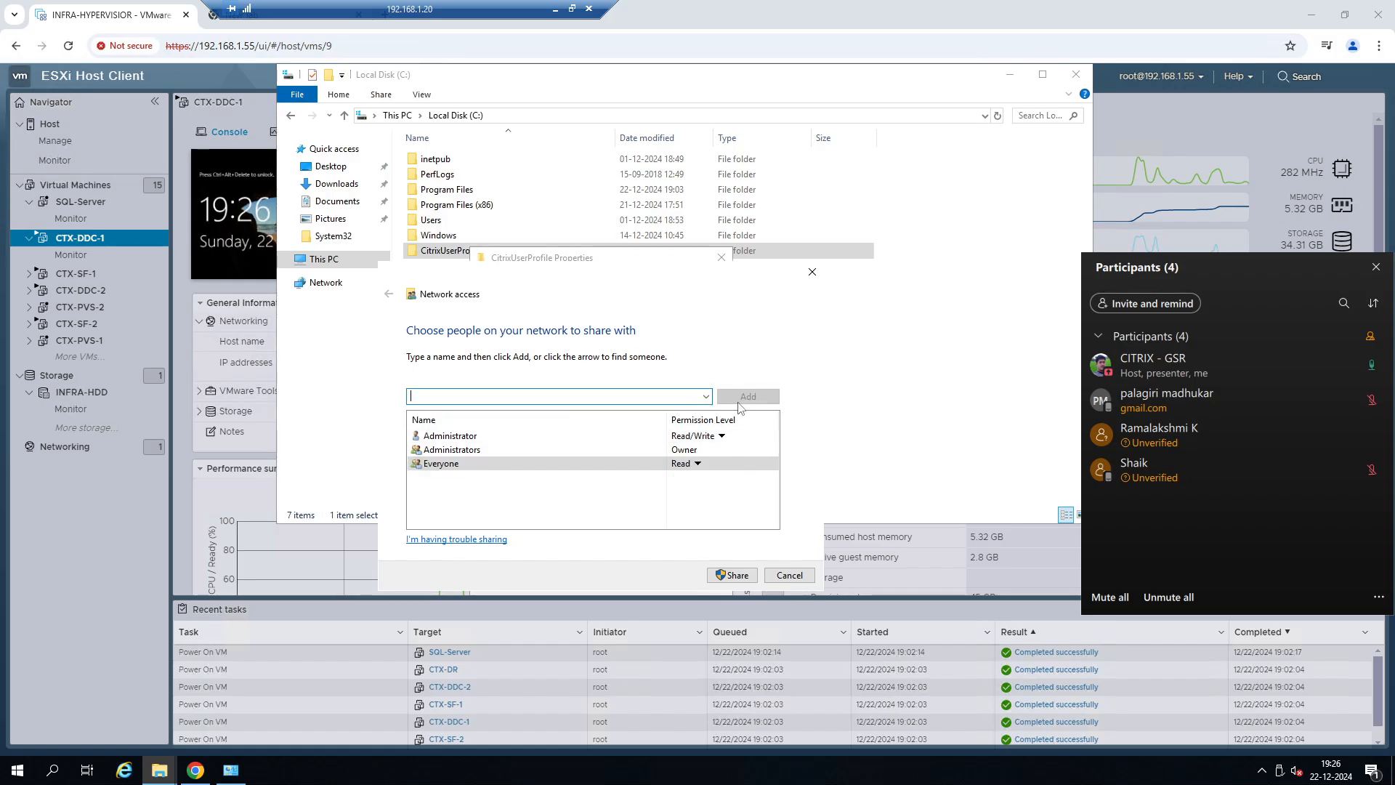
Give Everyone Read/Write permission on the CitrixUserProfile folder and share it on the network.
{"action": "left_click", "coordinate": [697, 463]}
{"action": "left_click", "coordinate": [739, 482]}
{"action": "left_click", "coordinate": [742, 575]}
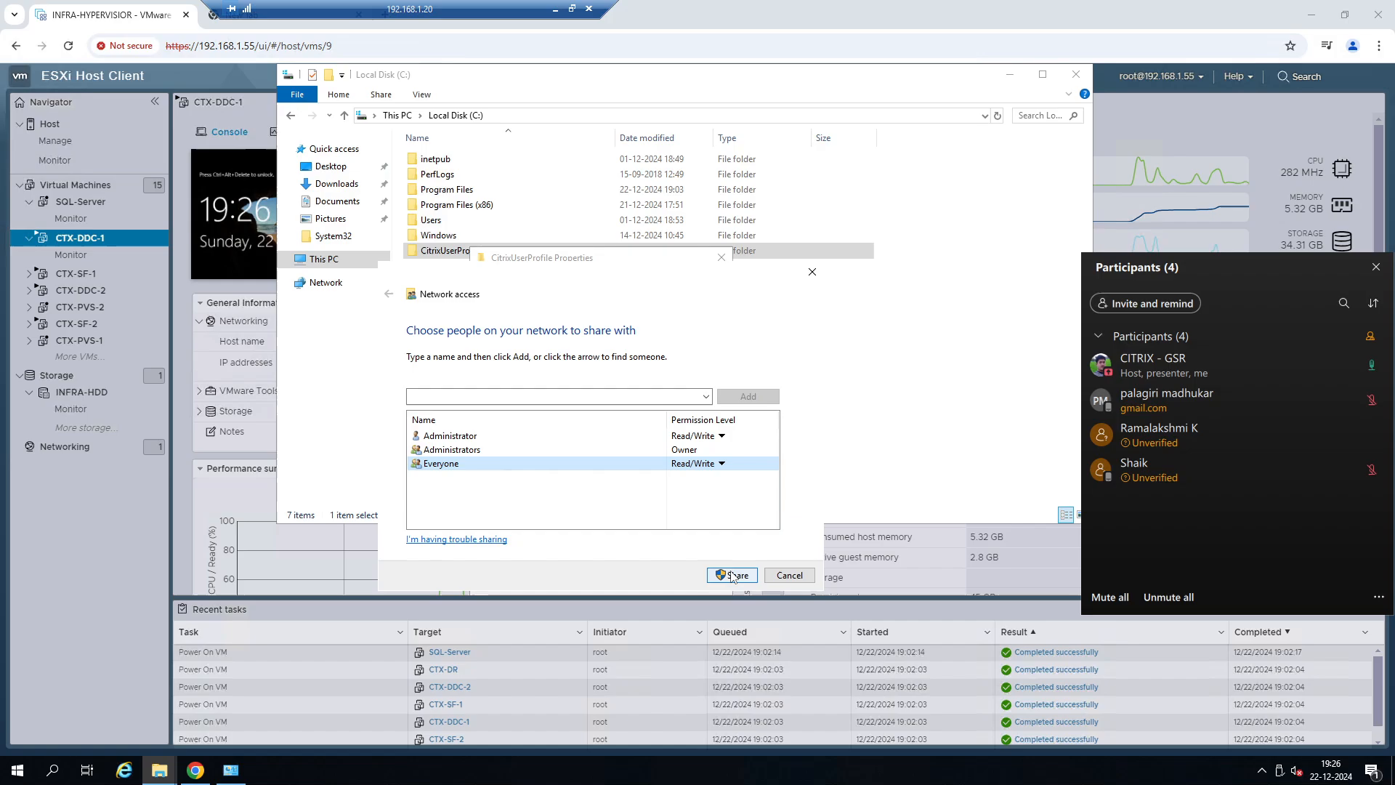
{"action": "left_click", "coordinate": [791, 575]}
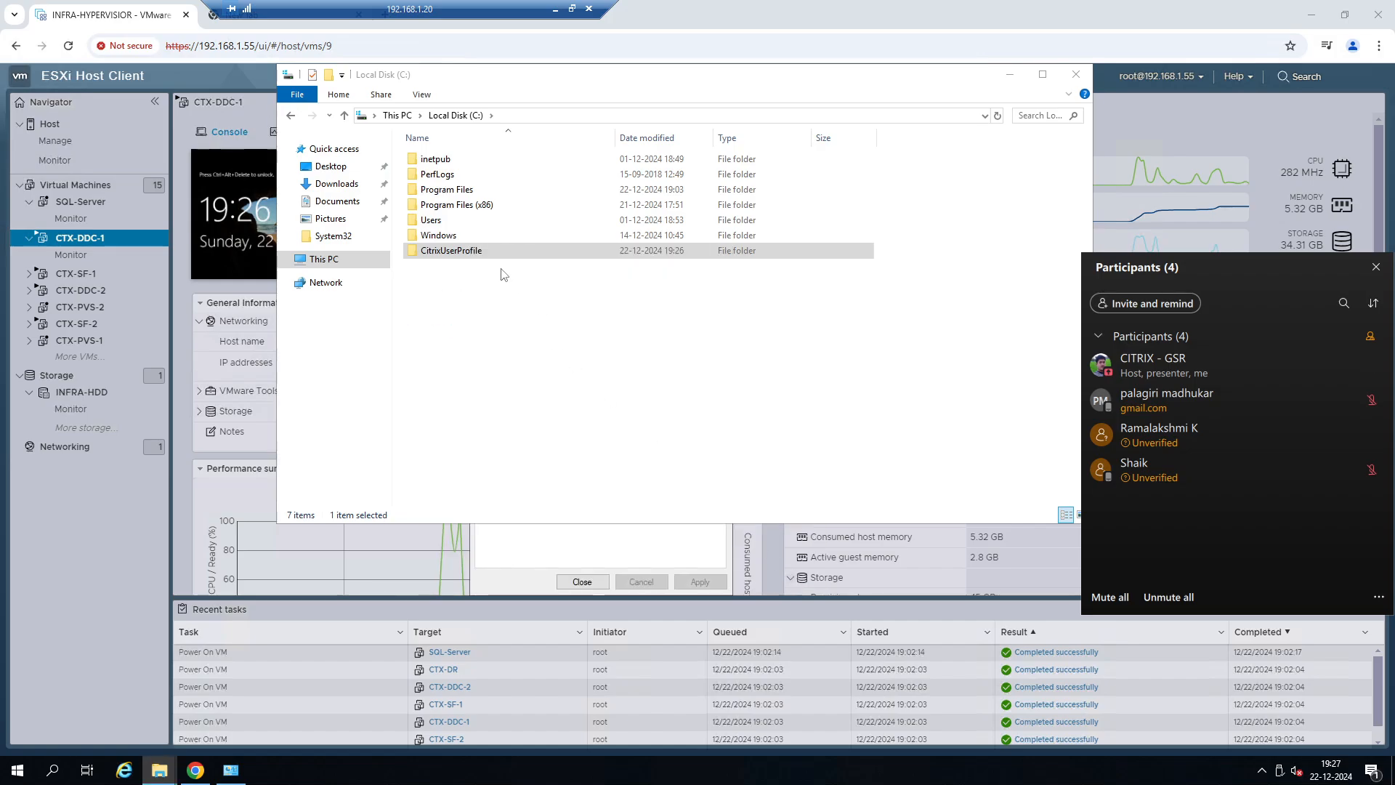
Copy the network path of the CitrixUserProfile share from the folder's sharing properties and close the properties.
{"action": "right_click", "coordinate": [477, 249]}
{"action": "left_click", "coordinate": [544, 506]}
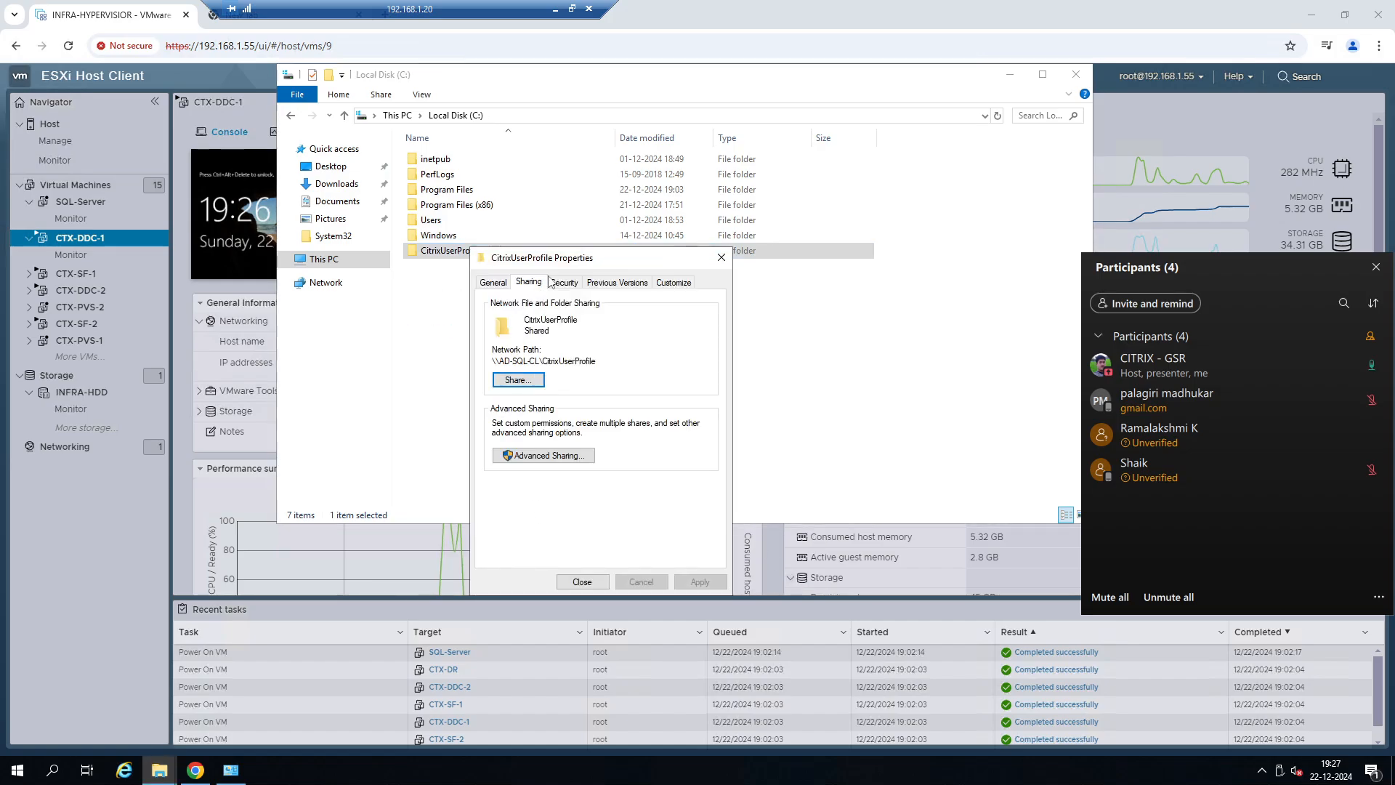
{"action": "double_click", "coordinate": [565, 361]}
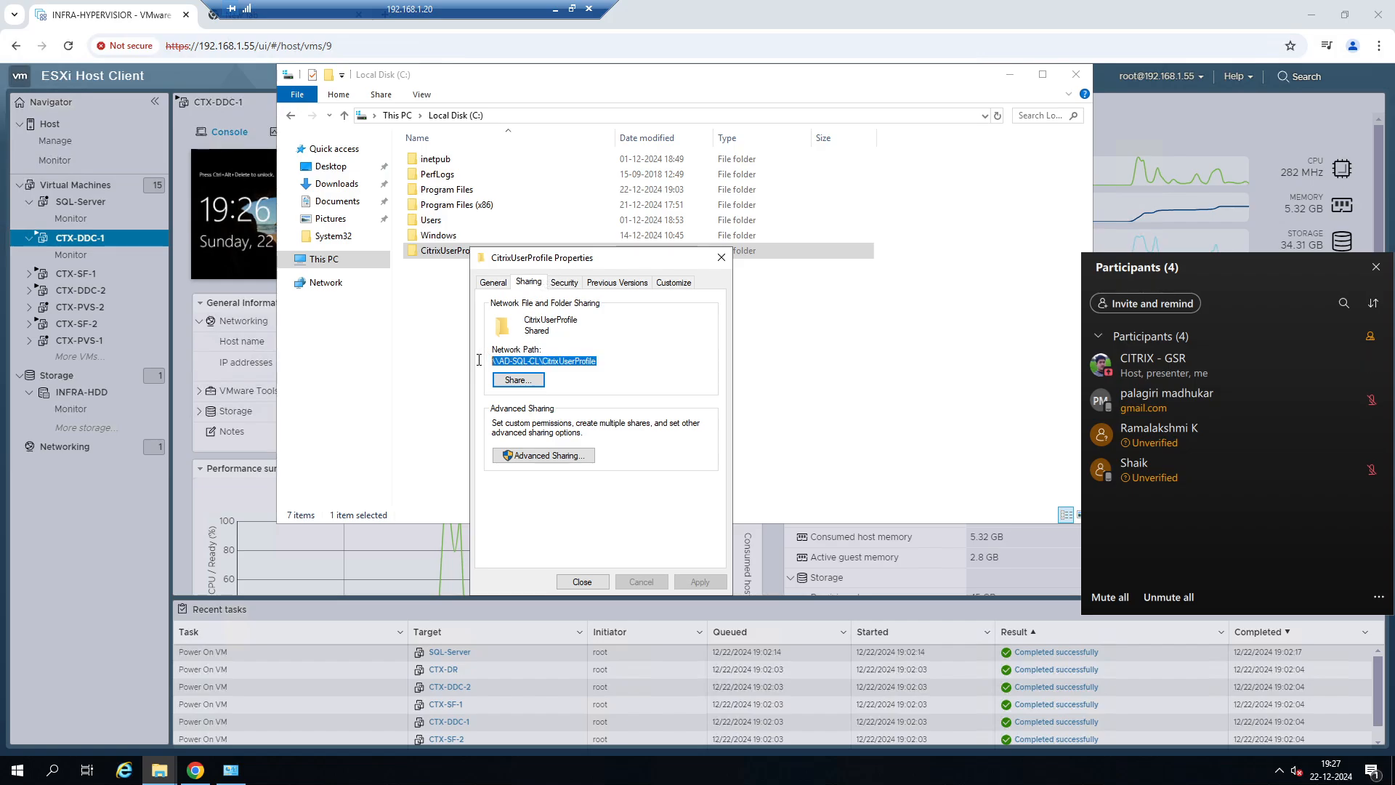
{"action": "right_click", "coordinate": [545, 361]}
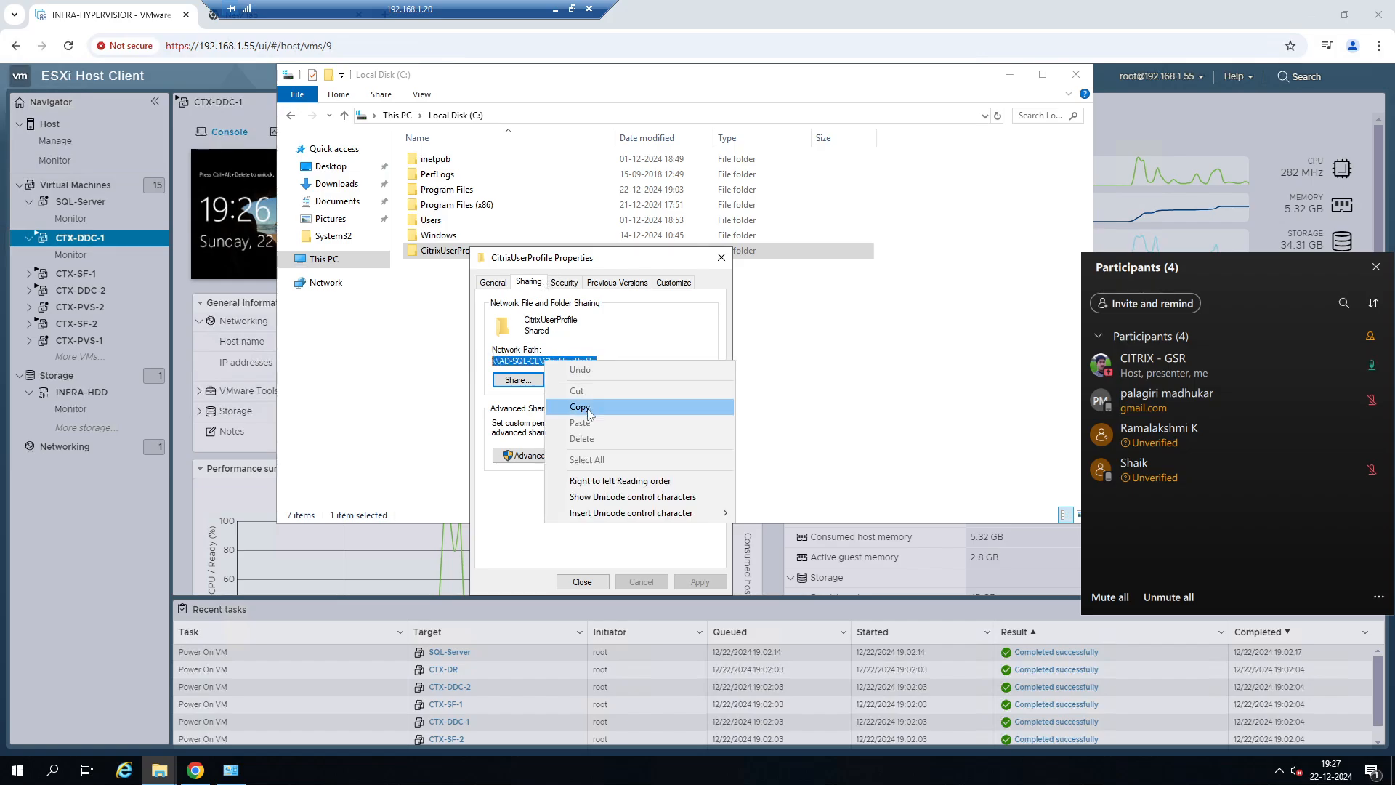
{"action": "left_click", "coordinate": [594, 405]}
{"action": "left_click", "coordinate": [582, 581]}
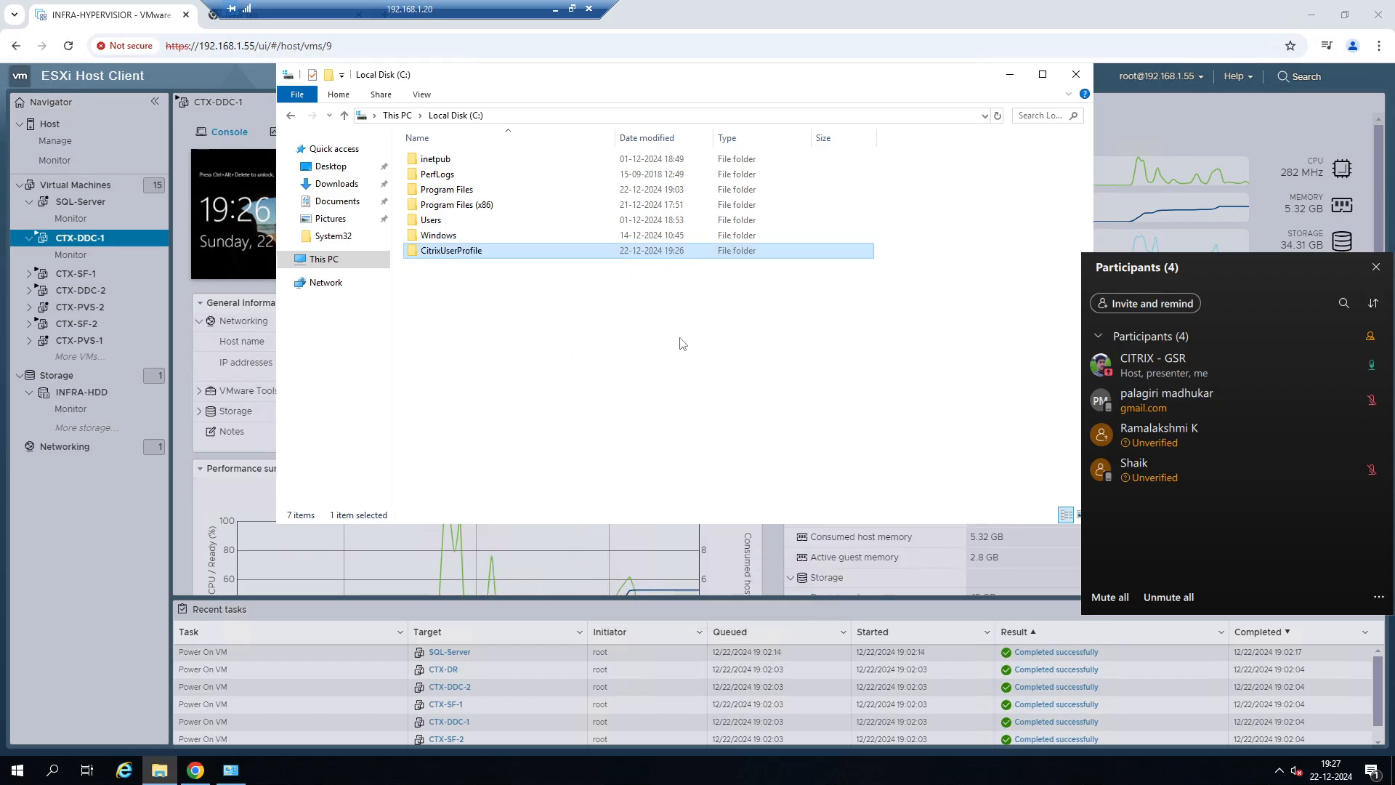
{"action": "left_click", "coordinate": [677, 340]}
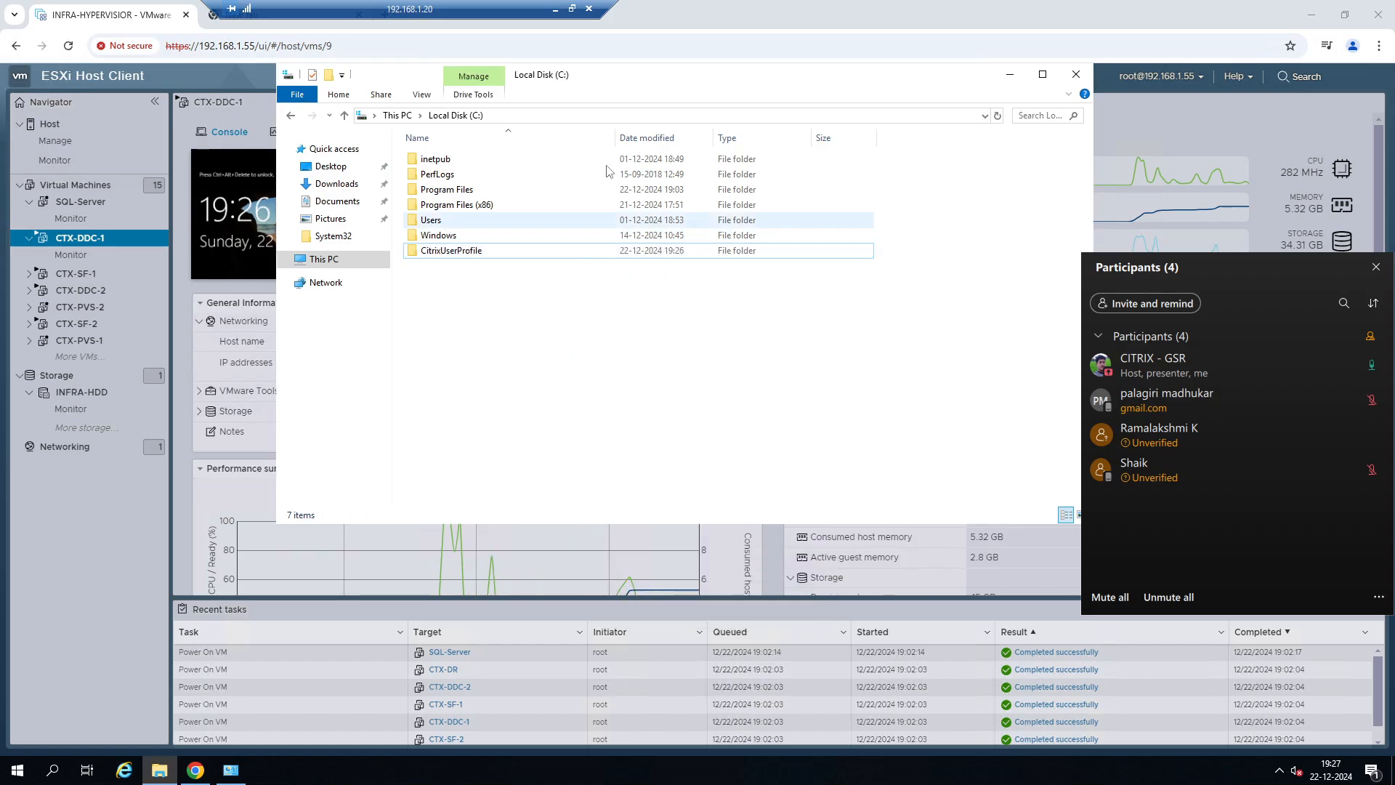
Put away the Local Disk (C:) folder window and switch from the 192.168.1.20 remote session to the 192.168.1.56 session.
{"action": "left_click", "coordinate": [1010, 77]}
{"action": "left_click", "coordinate": [554, 12]}
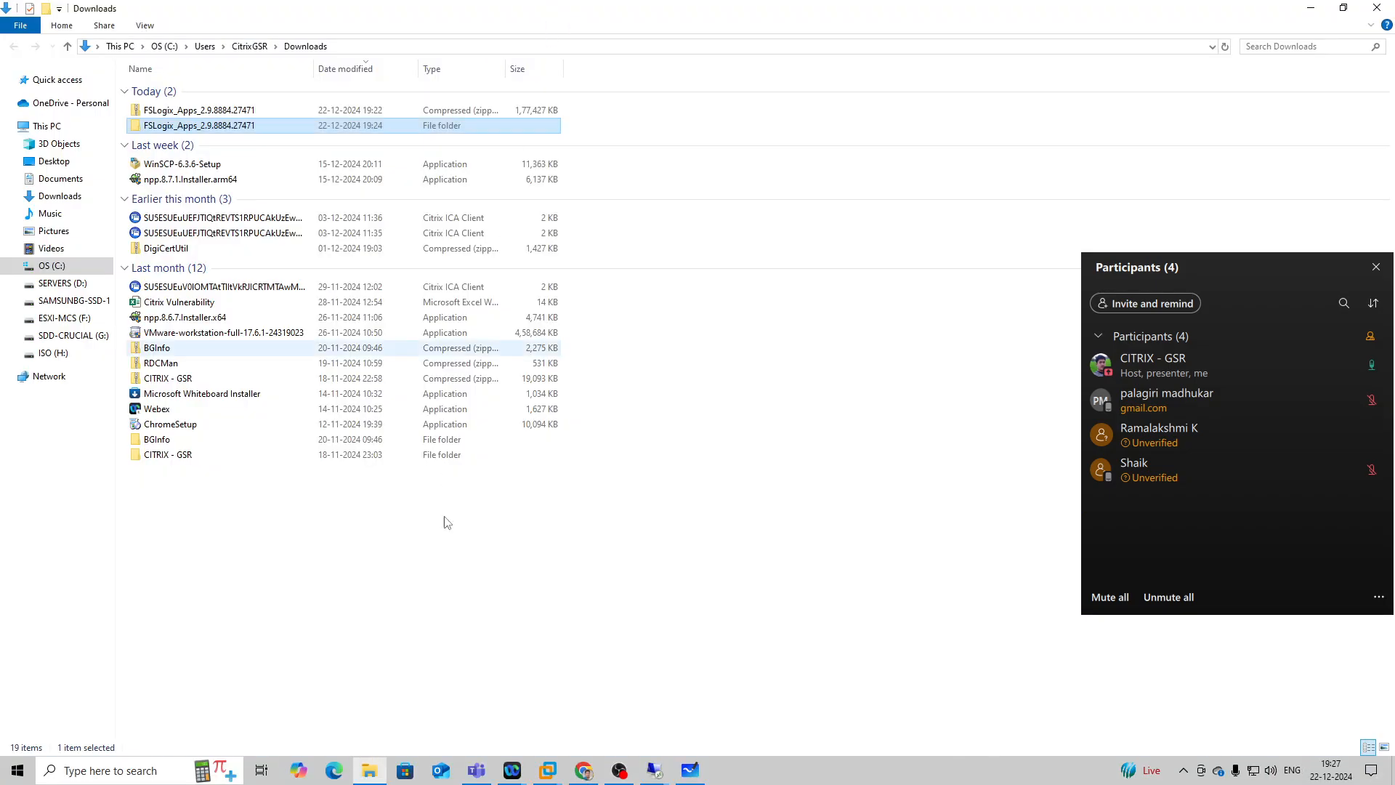
{"action": "mouse_move", "coordinate": [656, 775]}
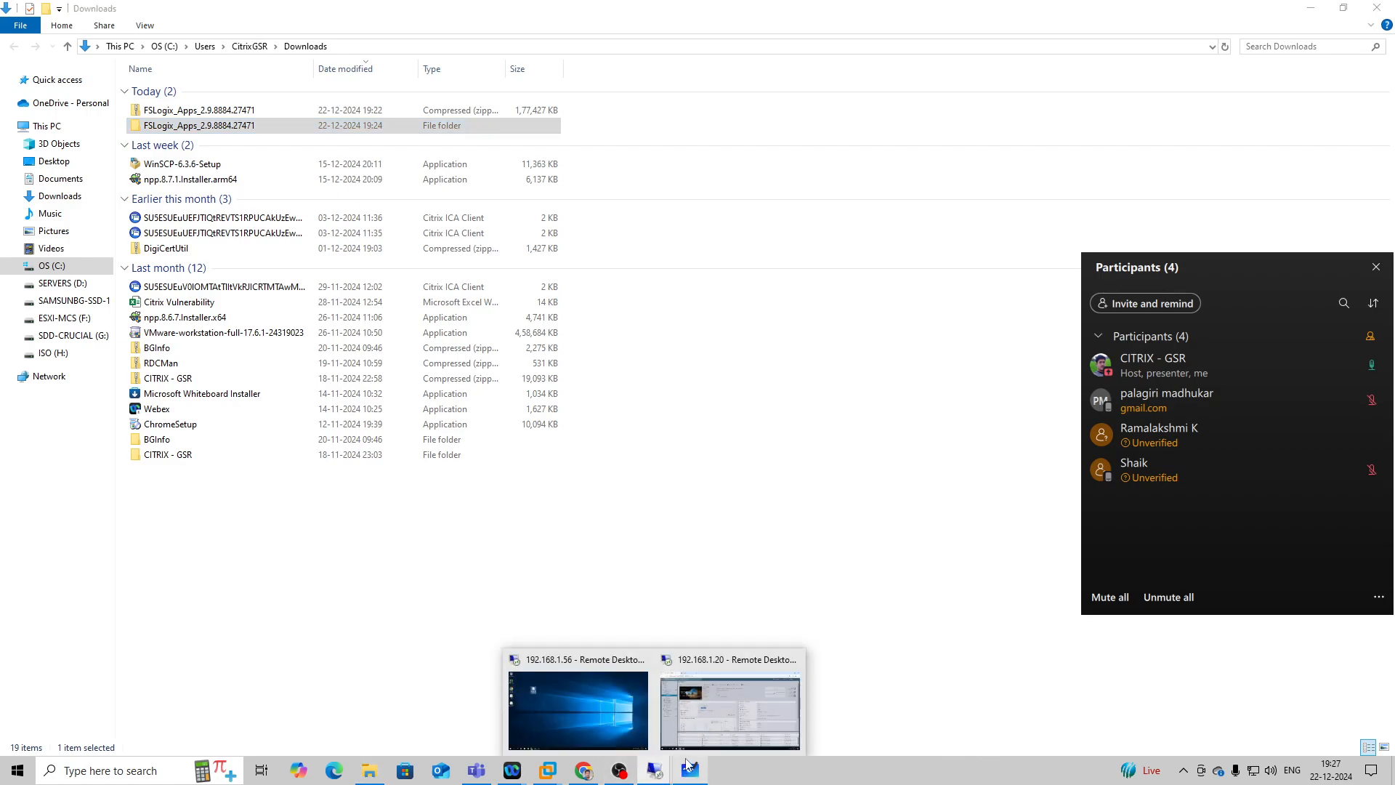
{"action": "left_click", "coordinate": [729, 728]}
{"action": "left_click", "coordinate": [554, 8]}
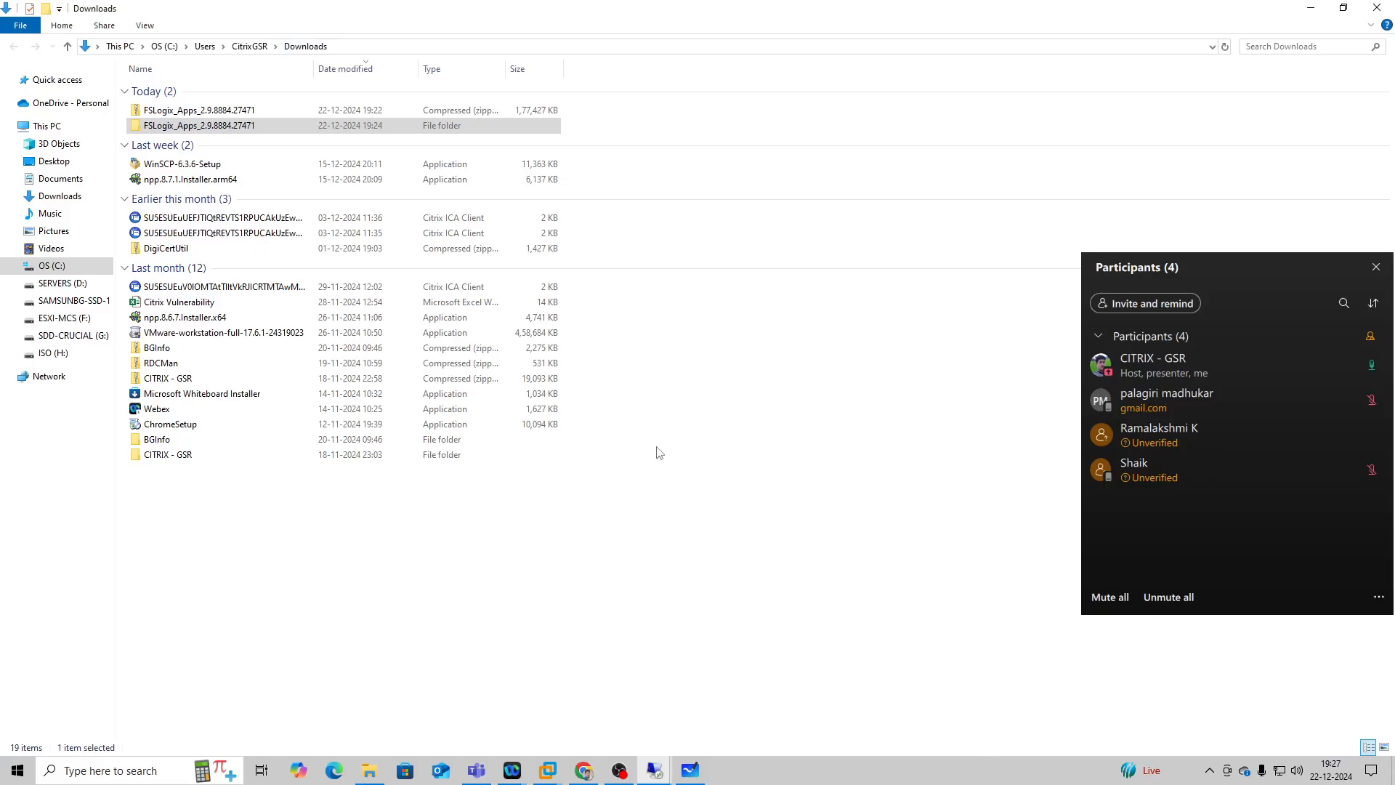
{"action": "mouse_move", "coordinate": [658, 772]}
{"action": "left_click", "coordinate": [609, 691]}
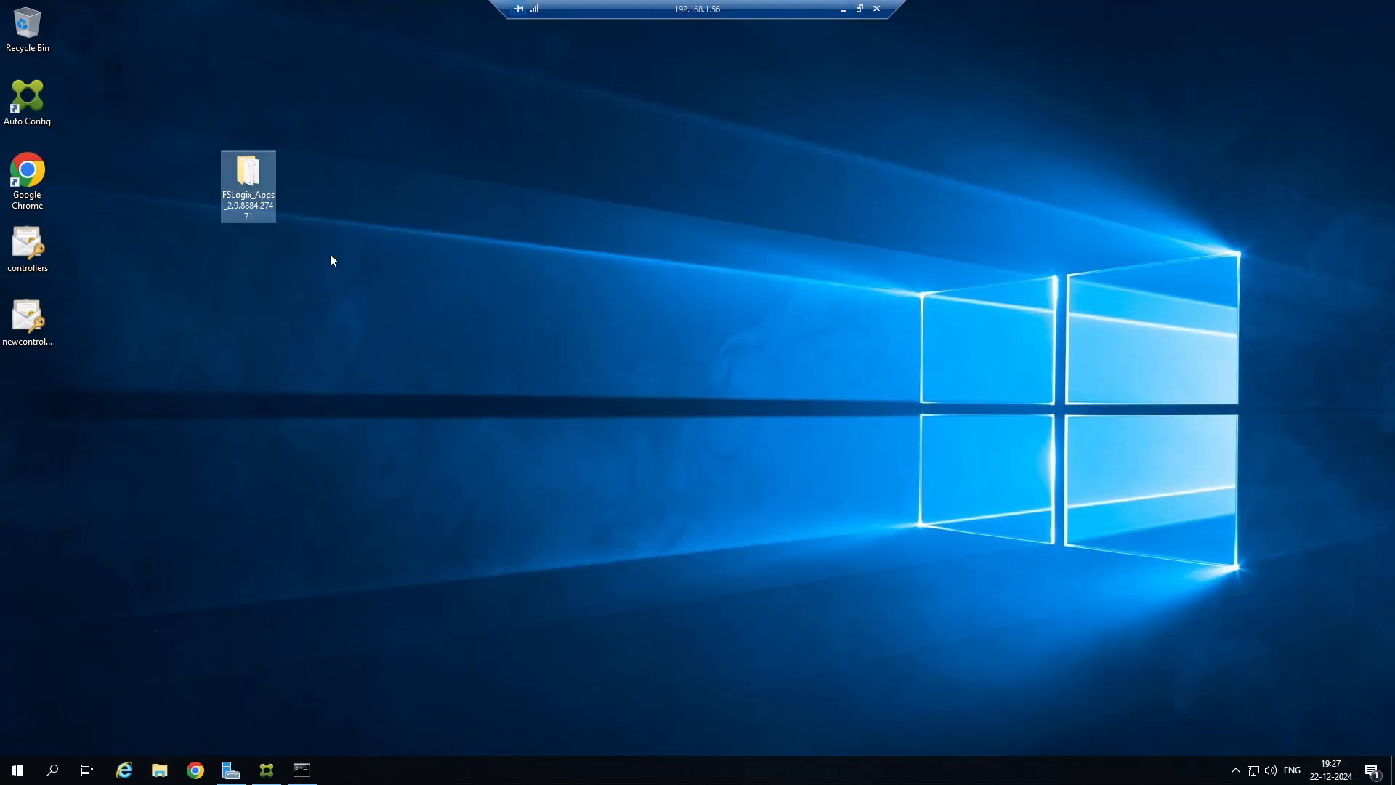
Move the FSLogix_Apps_2.9.8884.27471 folder closer to the other desktop icons and open it.
{"action": "left_click_drag", "start_coordinate": [262, 186], "coordinate": [157, 171]}
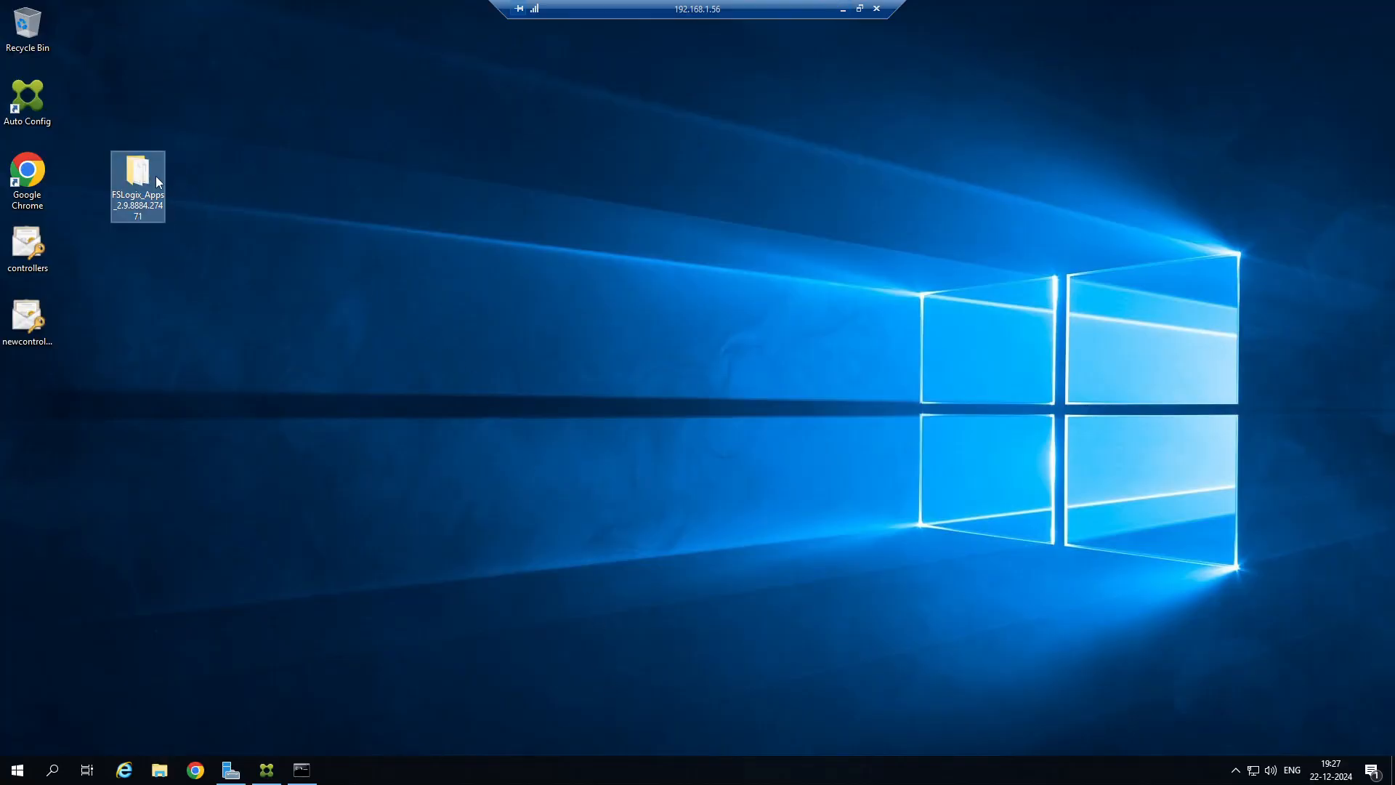
{"action": "double_click", "coordinate": [134, 173]}
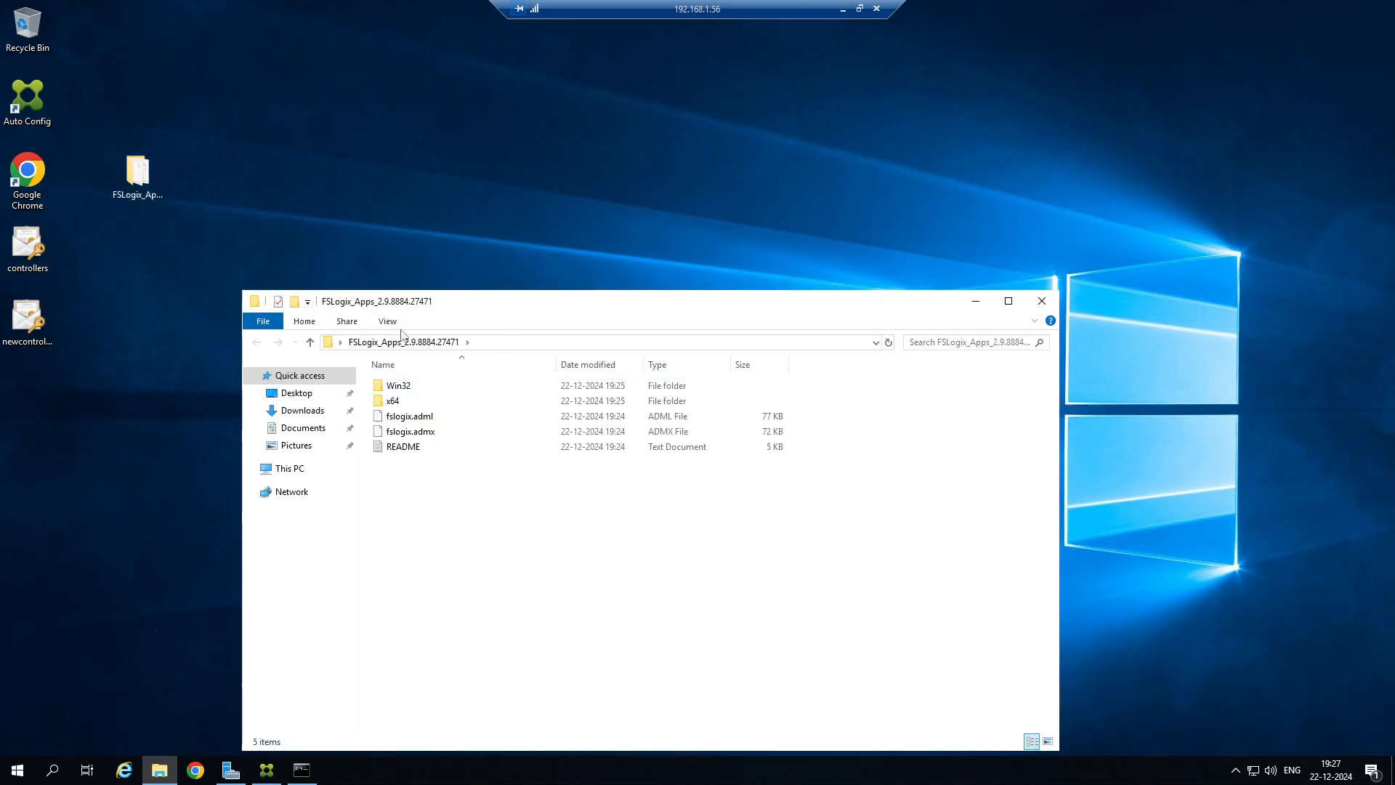
{"action": "left_click", "coordinate": [391, 406]}
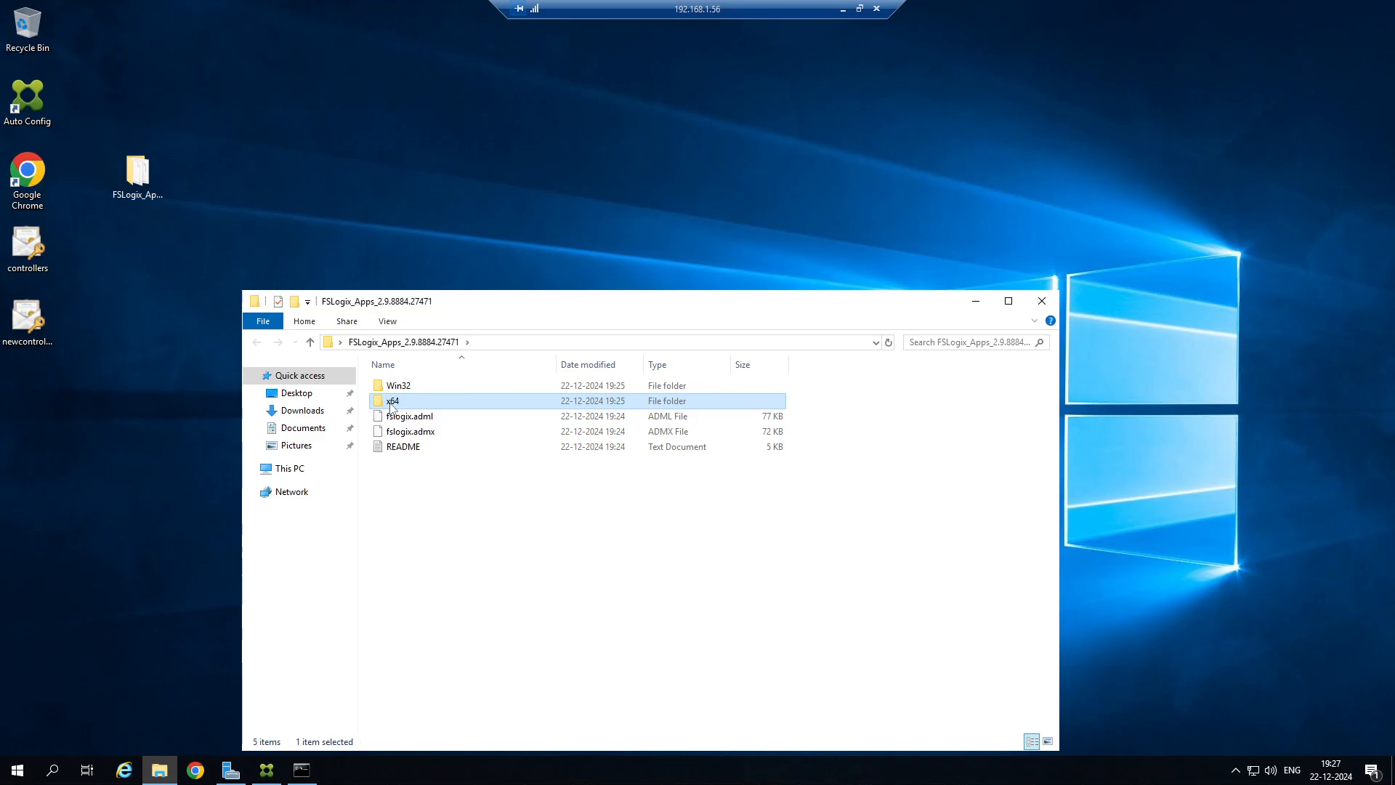
{"action": "left_click_drag", "start_coordinate": [530, 304], "coordinate": [484, 160]}
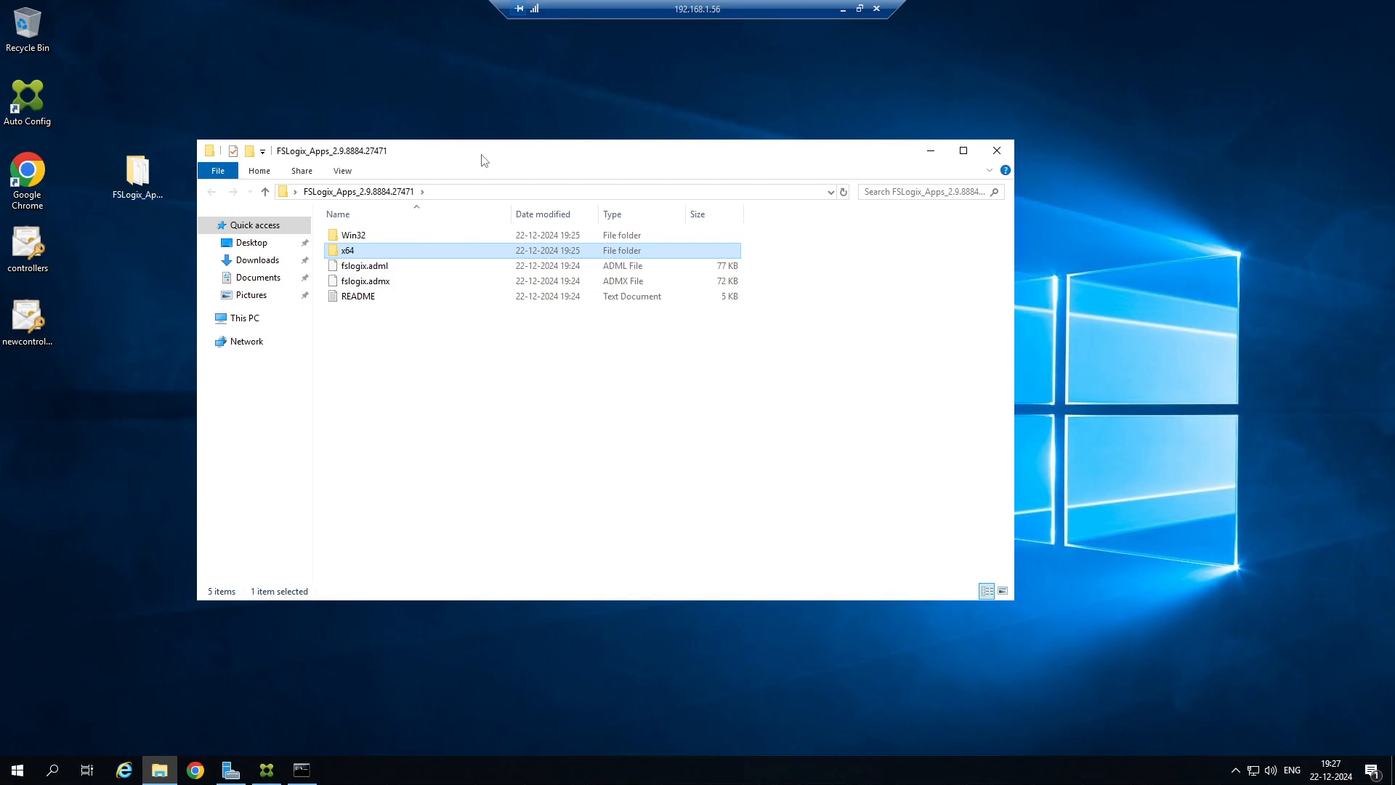
Select the fslogix.adml and fslogix.admx files together in the FSLogix_Apps_2.9.8884.27471 folder.
{"action": "left_click", "coordinate": [400, 266]}
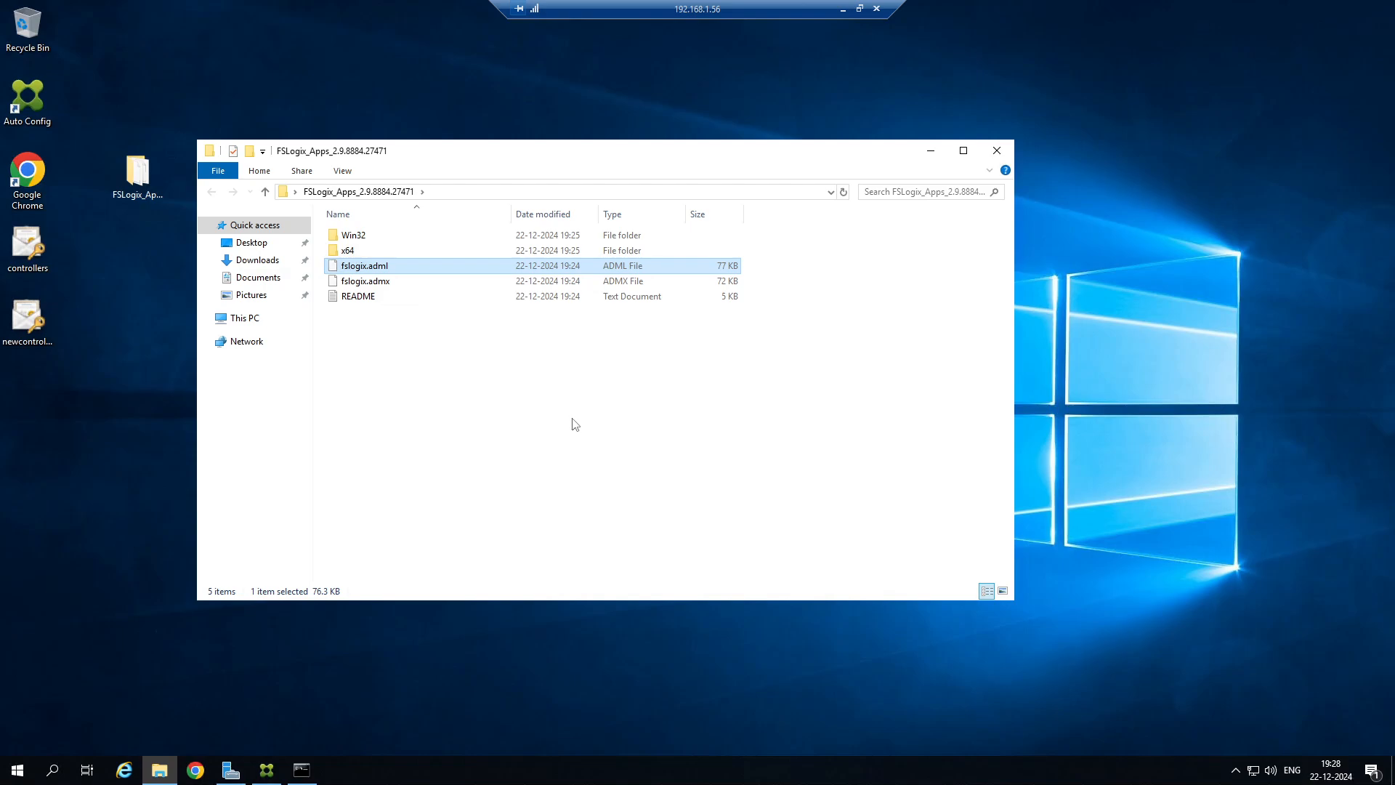
{"action": "left_click", "coordinate": [381, 282]}
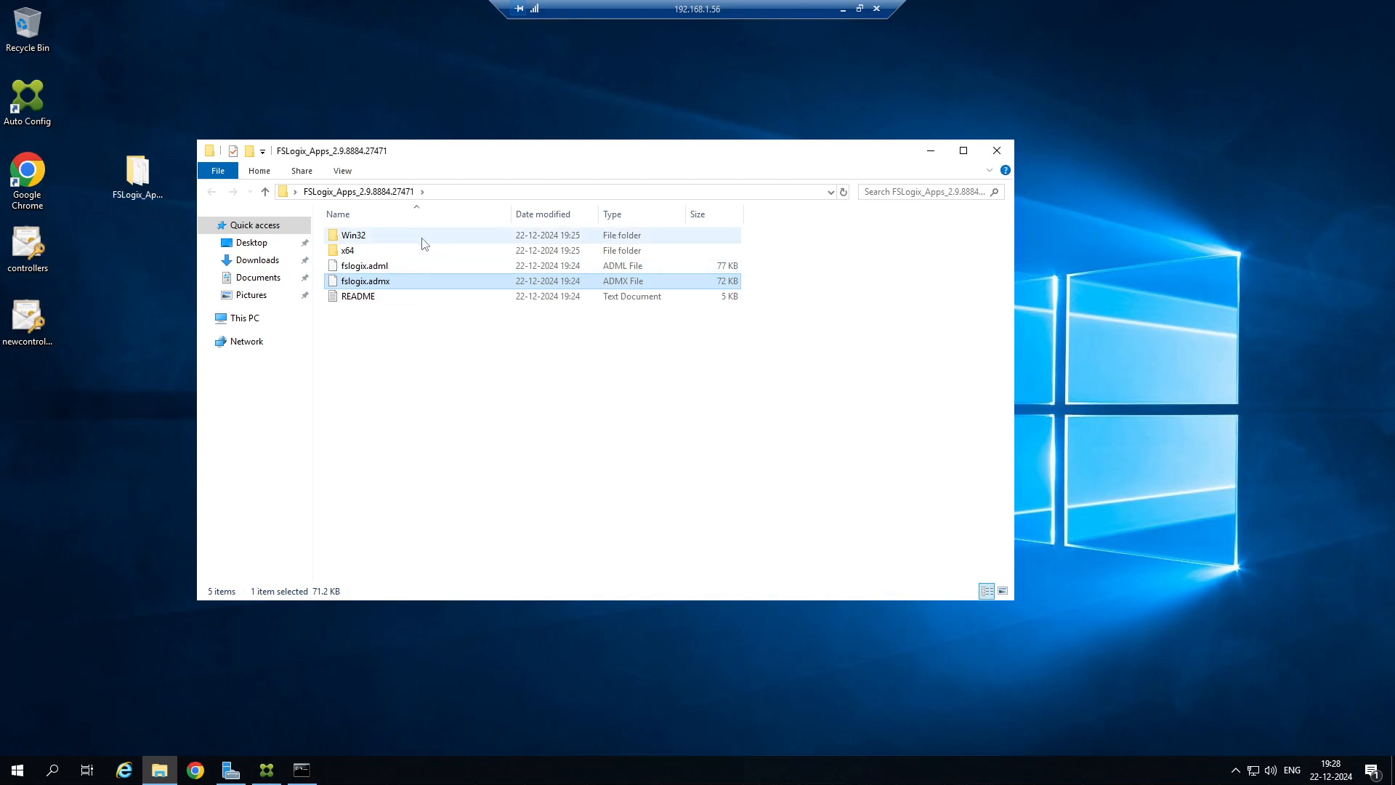
{"action": "left_click", "coordinate": [384, 268]}
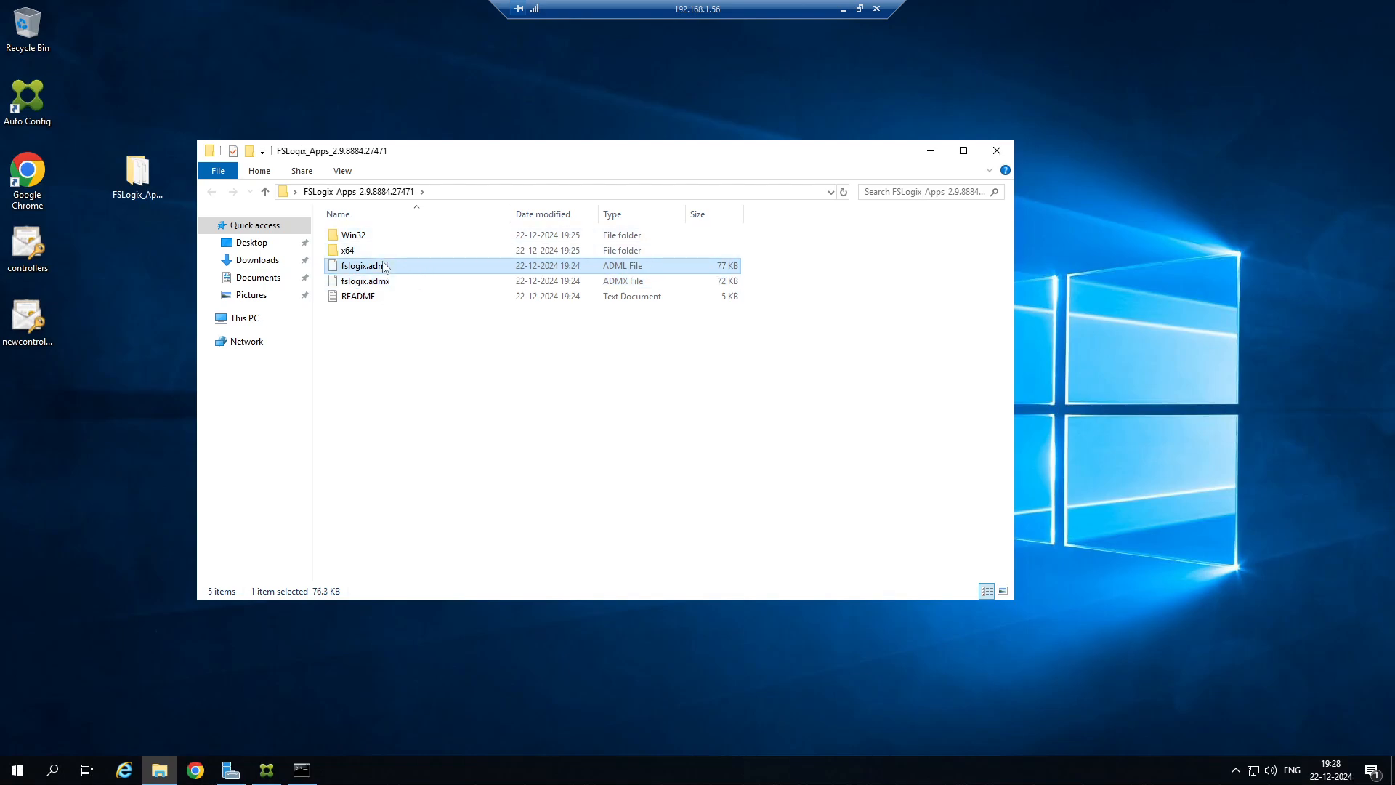
{"action": "left_click", "coordinate": [418, 281], "text": "ctrl"}
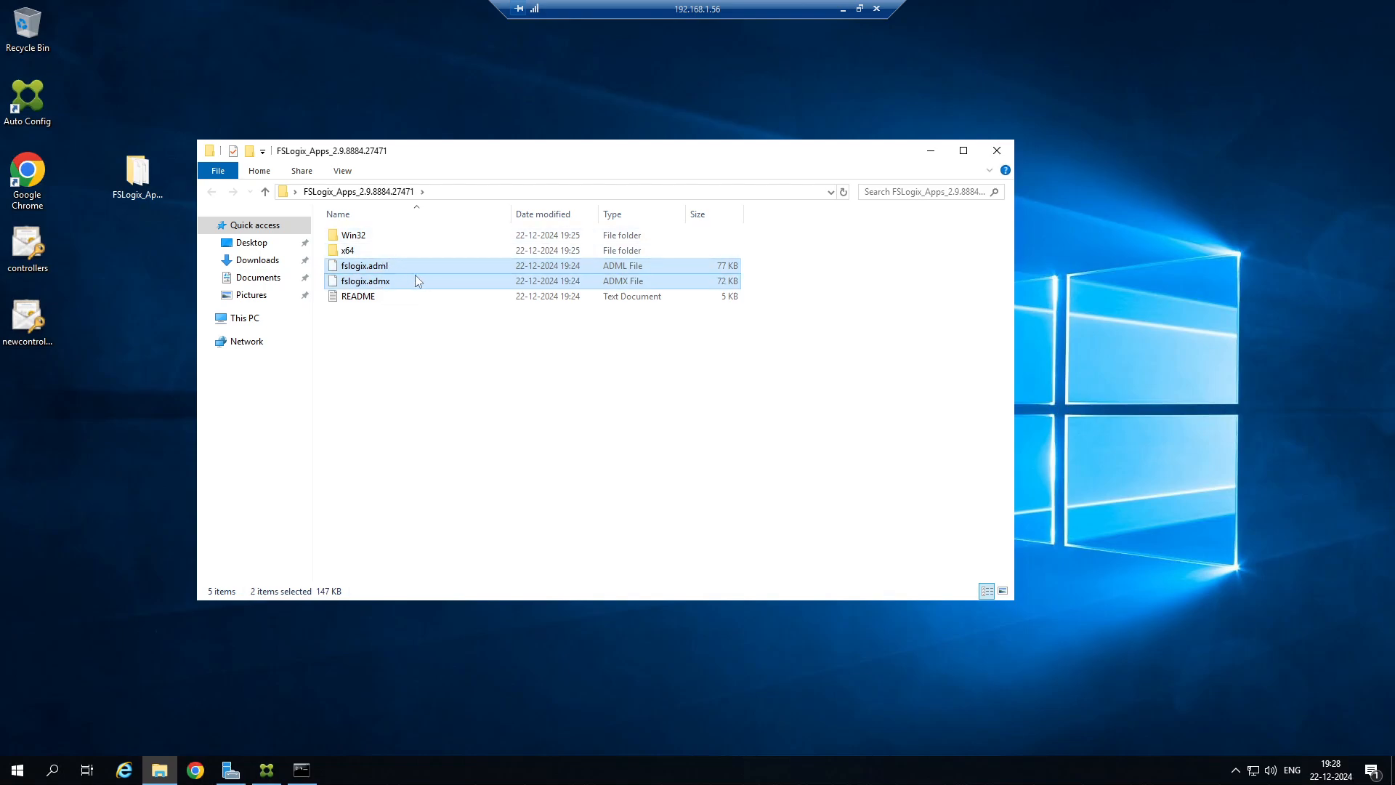
Return to the 192.168.1.20 remote session and bring back its Local Disk (C:) folder window.
{"action": "left_click", "coordinate": [843, 9]}
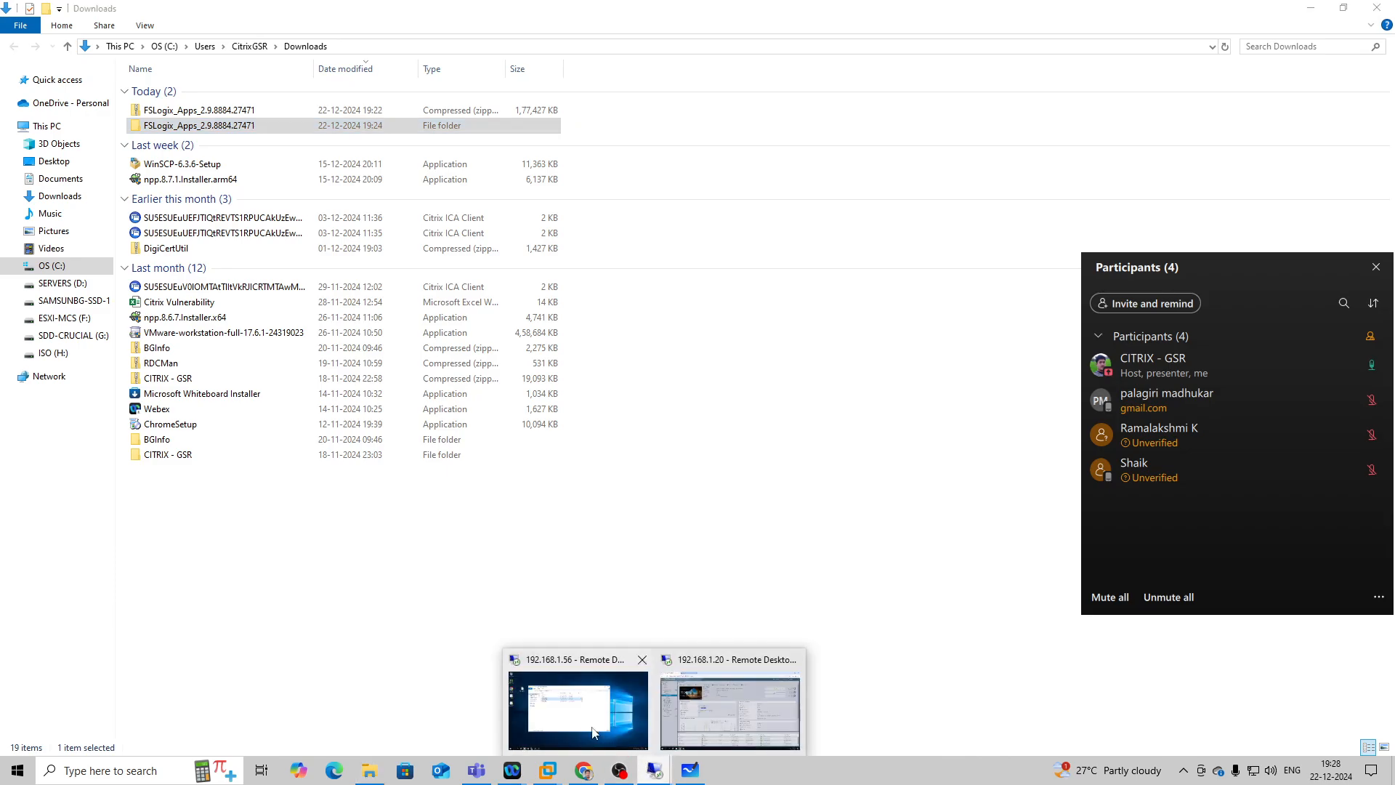
{"action": "left_click", "coordinate": [625, 686]}
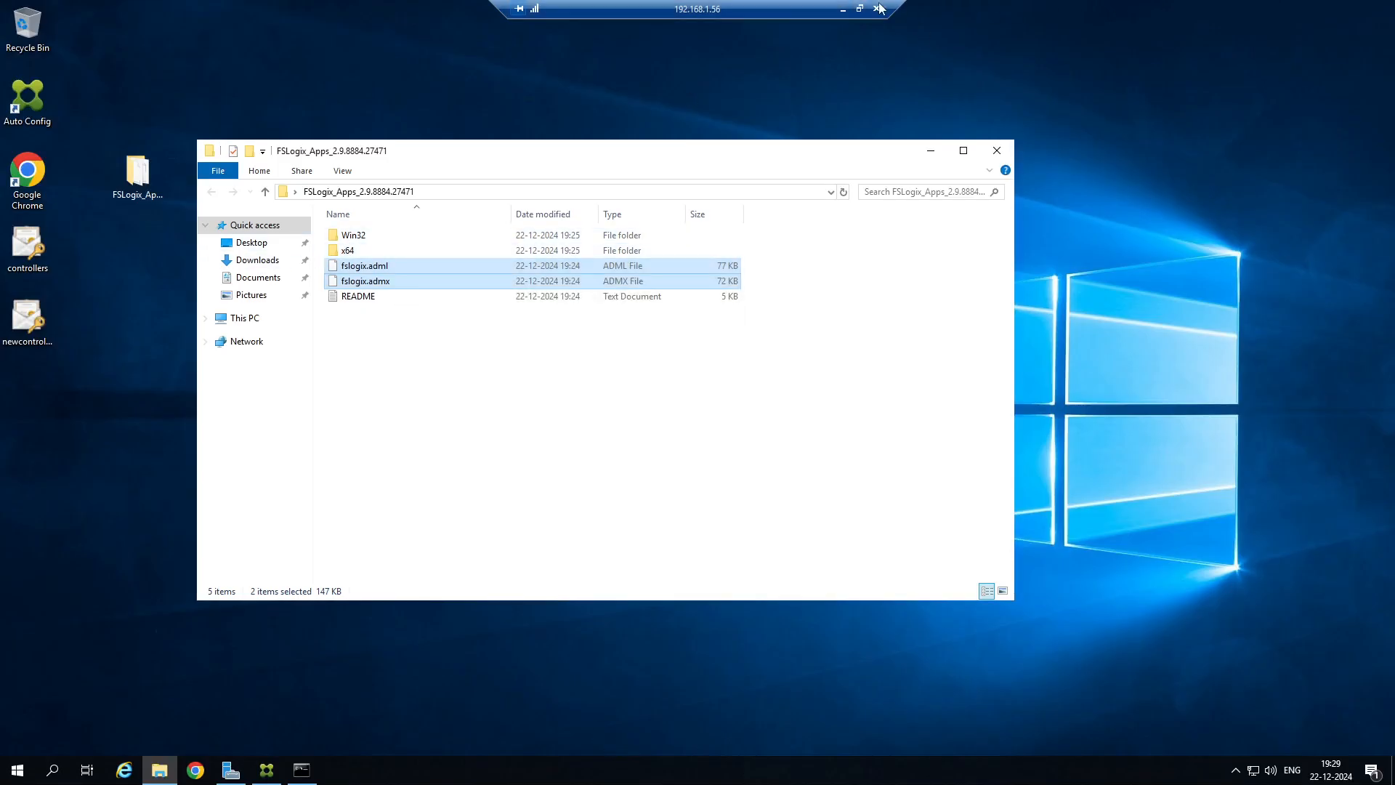
{"action": "left_click", "coordinate": [843, 9]}
{"action": "mouse_move", "coordinate": [659, 777]}
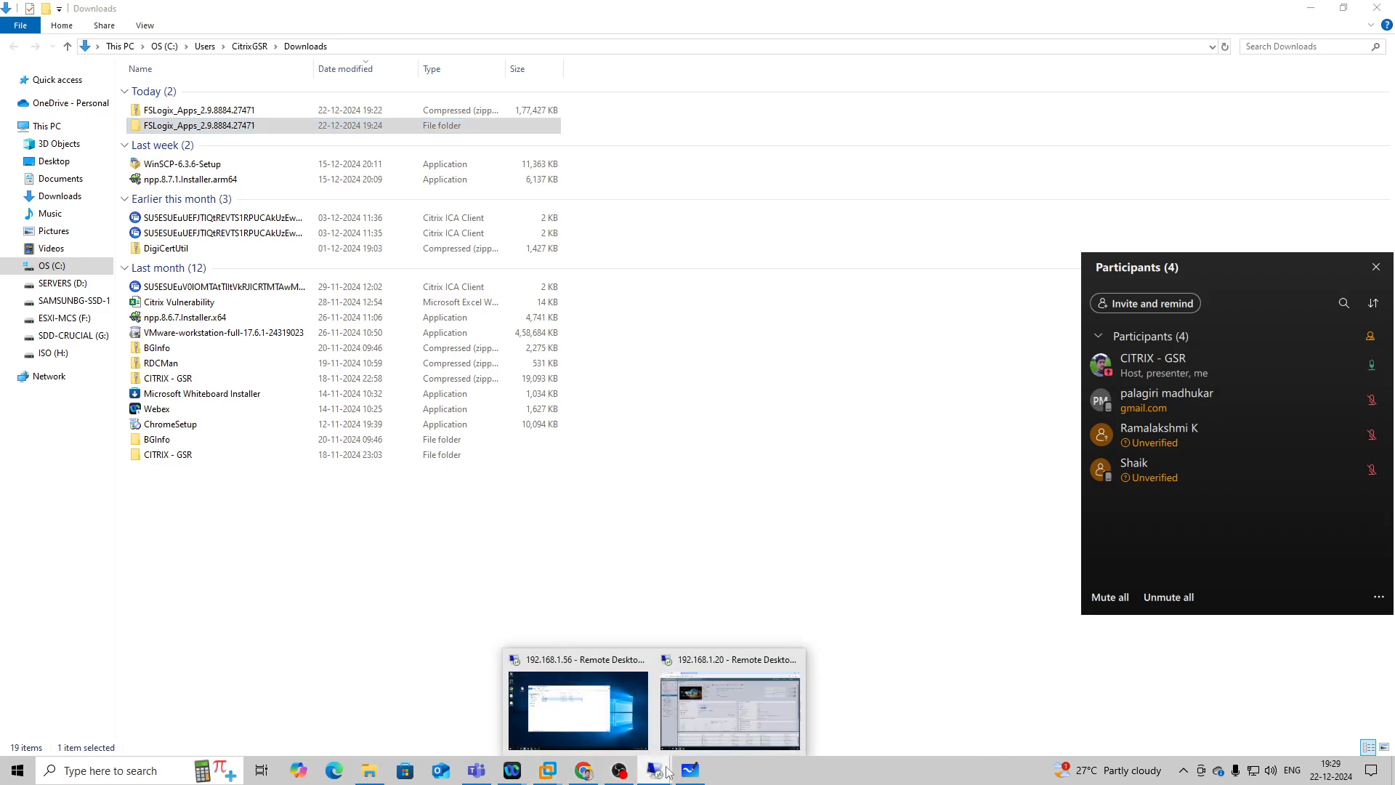
{"action": "left_click", "coordinate": [604, 698]}
{"action": "left_click", "coordinate": [146, 772]}
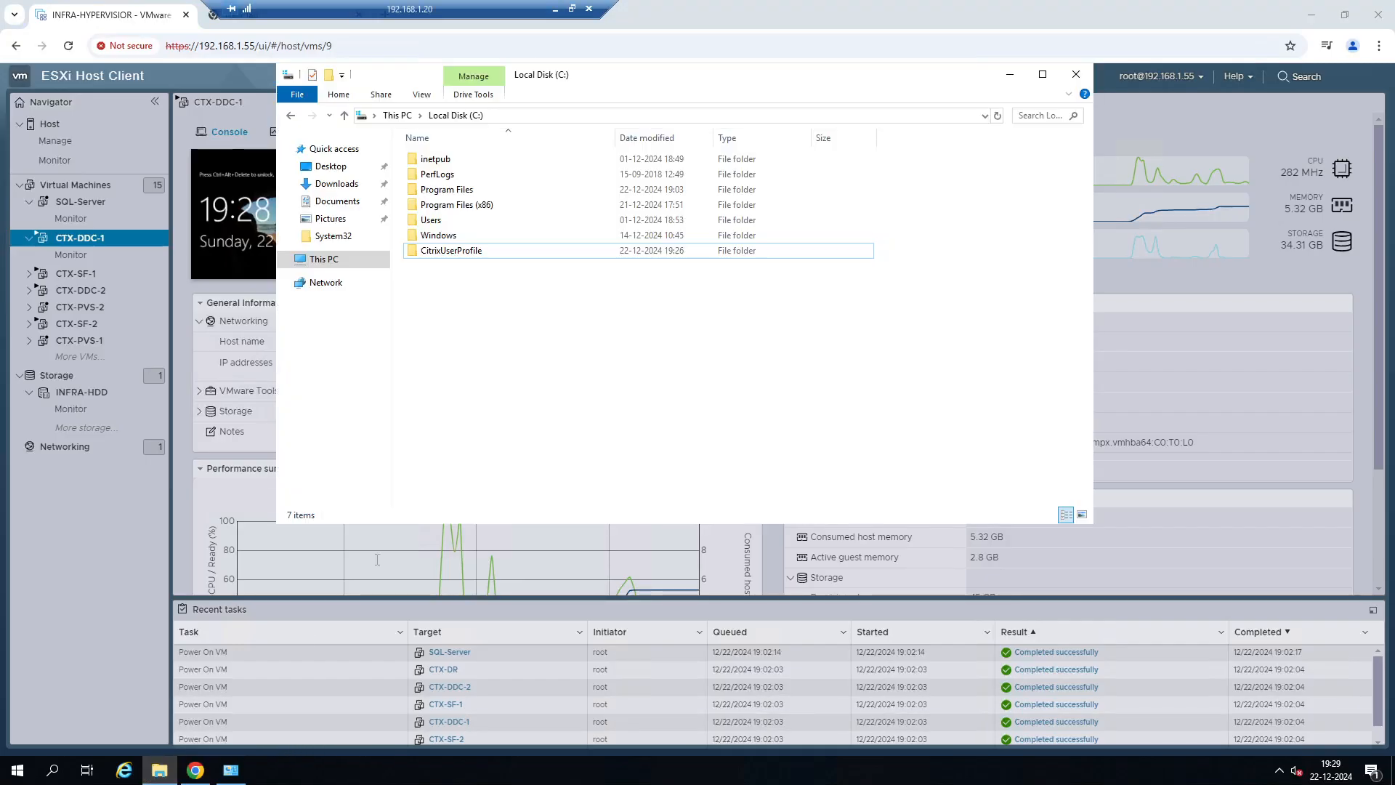
Open the PolicyDefinitions folder inside the Windows folder on Local Disk (C:) and browse its ADMX files.
{"action": "double_click", "coordinate": [438, 236]}
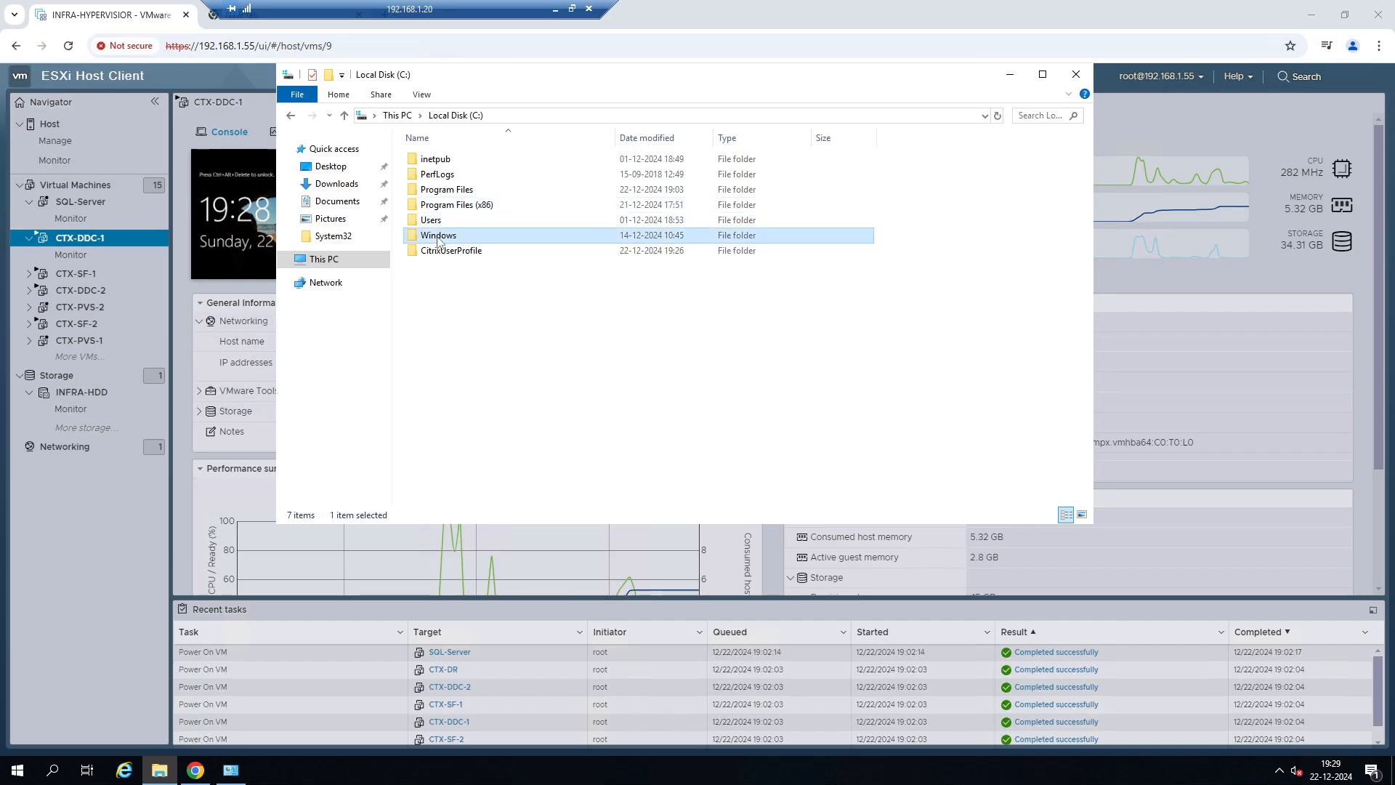
{"action": "left_click", "coordinate": [445, 236]}
{"action": "type", "text": "po"}
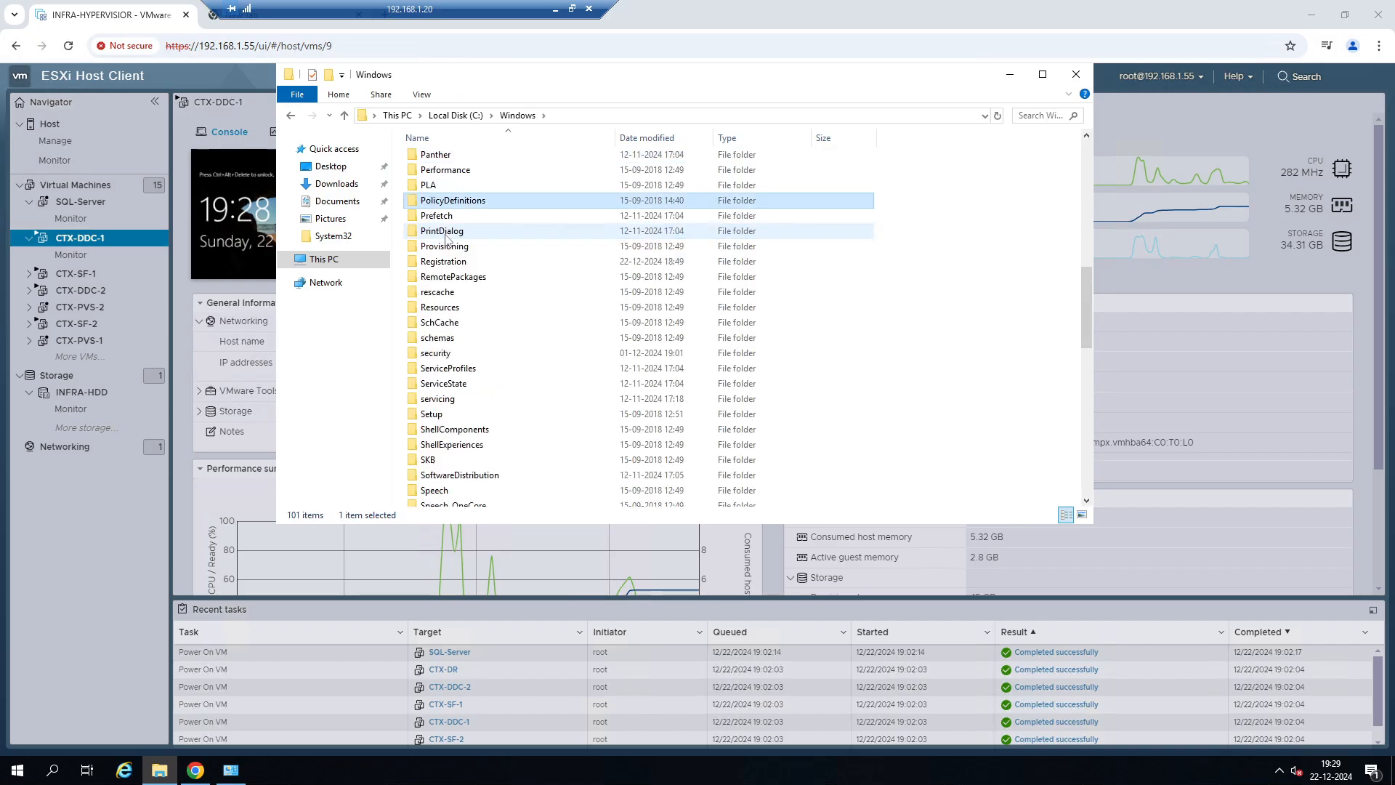
{"action": "double_click", "coordinate": [440, 200]}
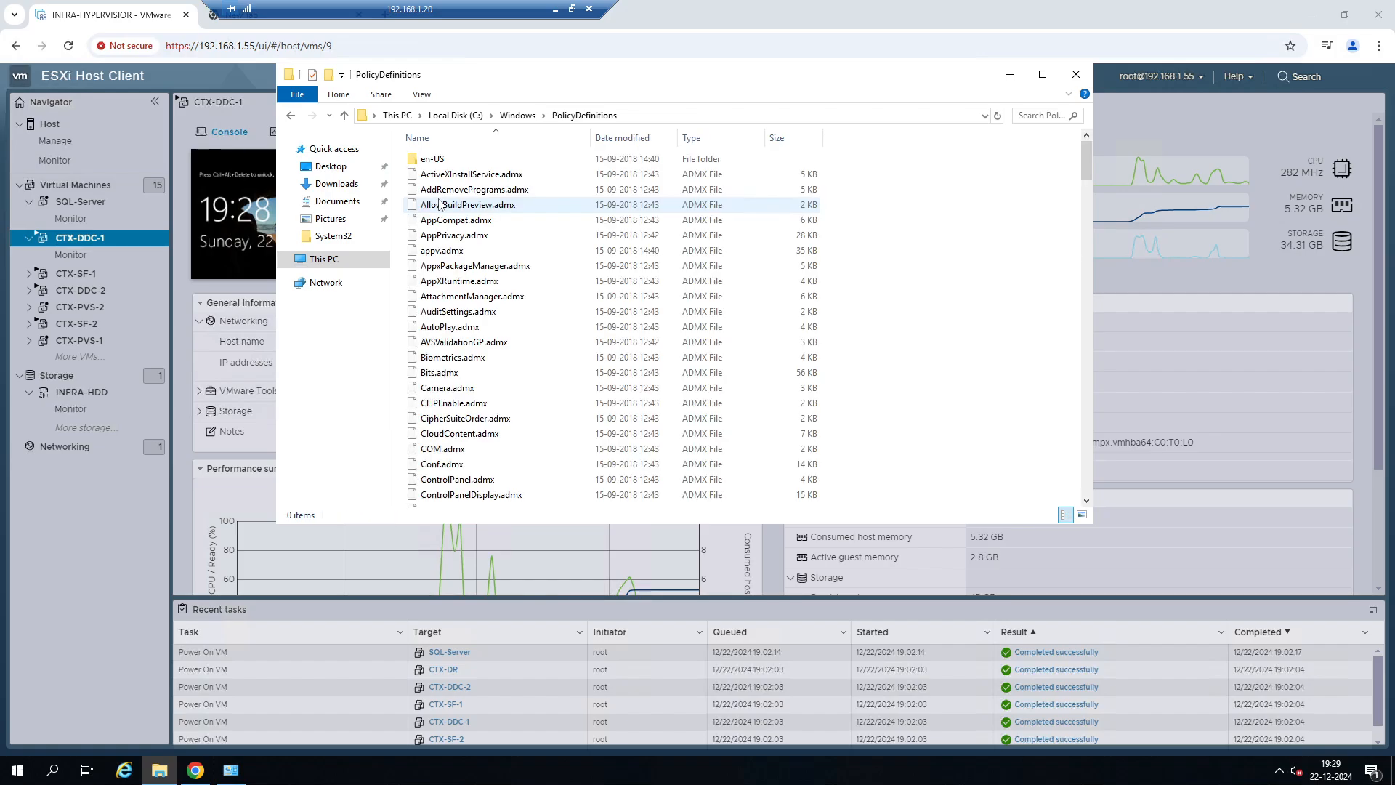
{"action": "scroll", "coordinate": [573, 303], "scroll_direction": "down", "scroll_amount": 11}
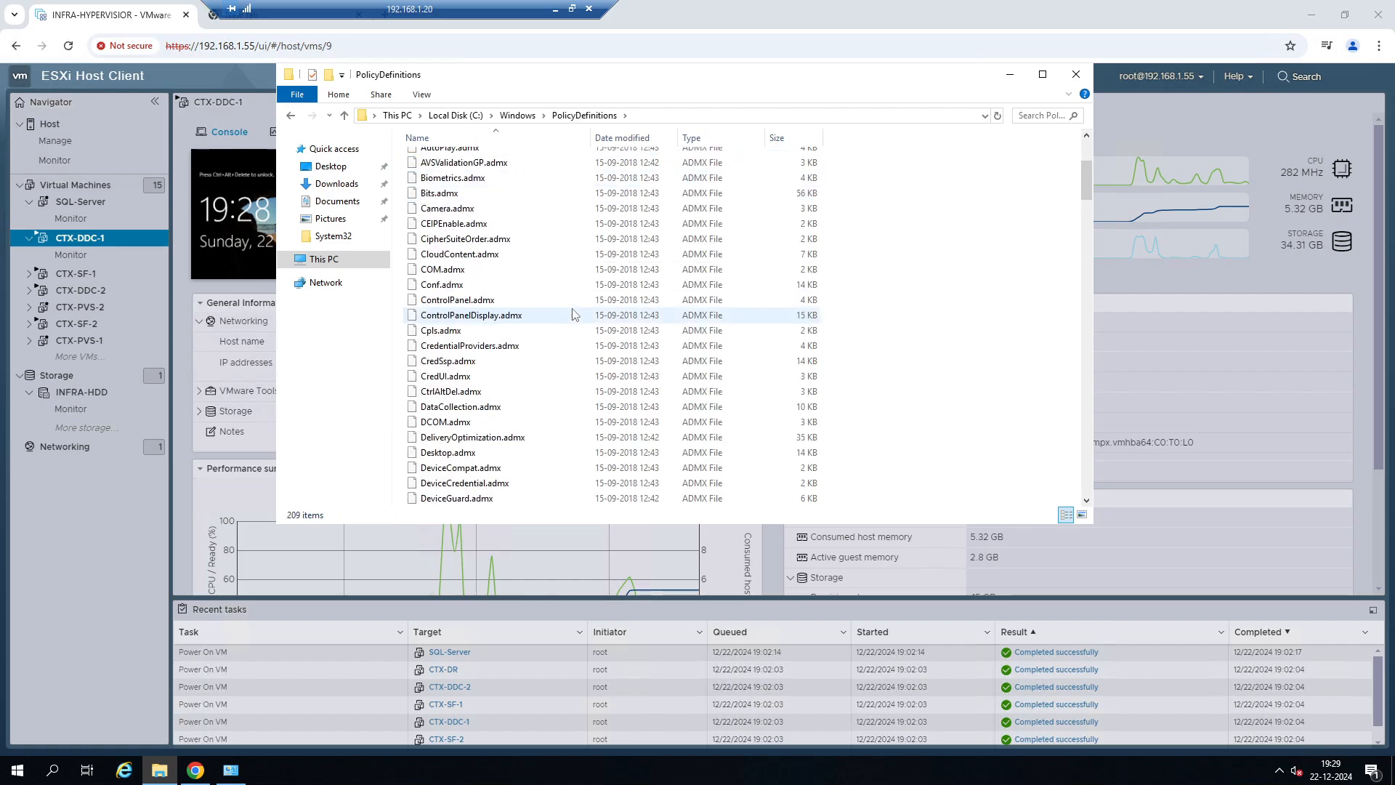
Open Group Policy Management full screen and expand the CITRIXGSR.COM forest down to its domains.
{"action": "left_click", "coordinate": [18, 769]}
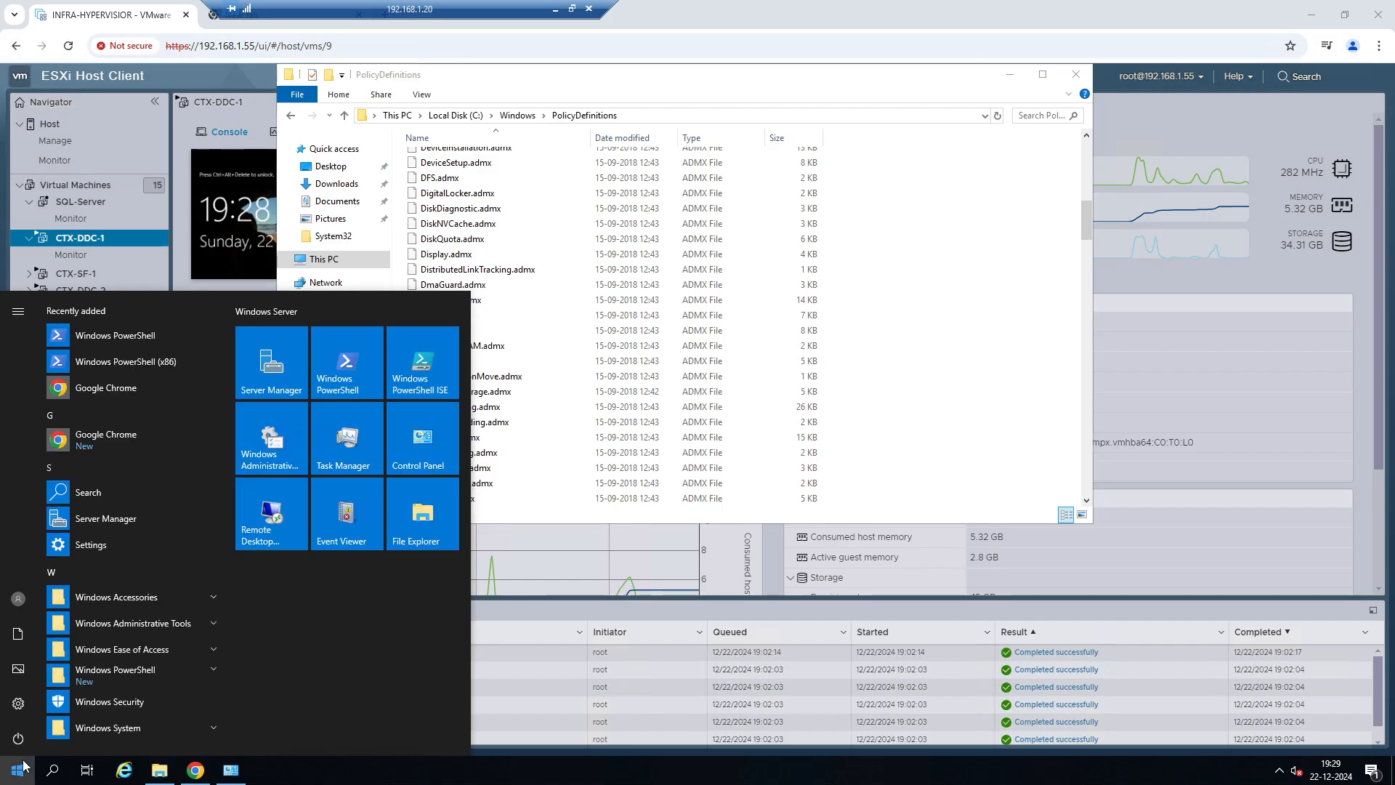
{"action": "type", "text": "grou"}
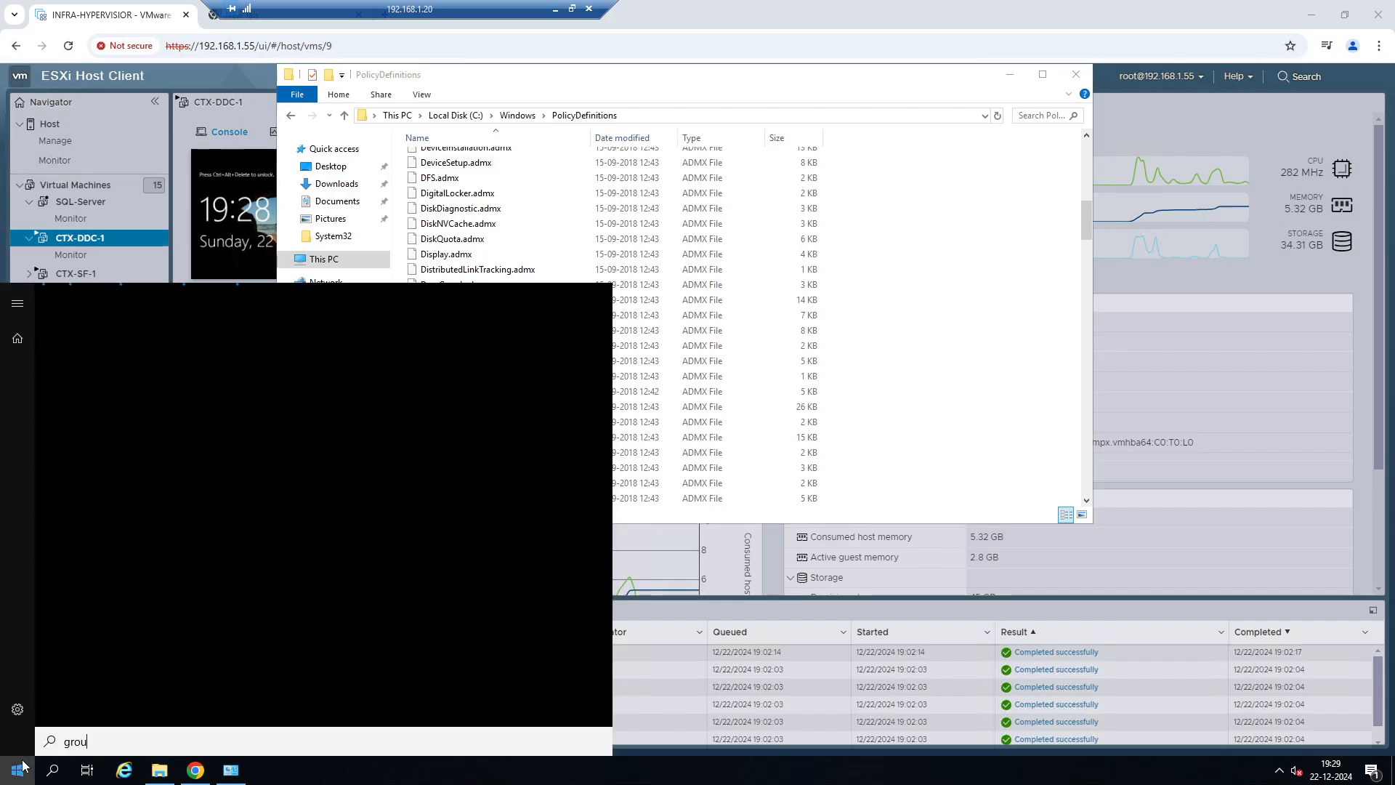
{"action": "left_click", "coordinate": [168, 369]}
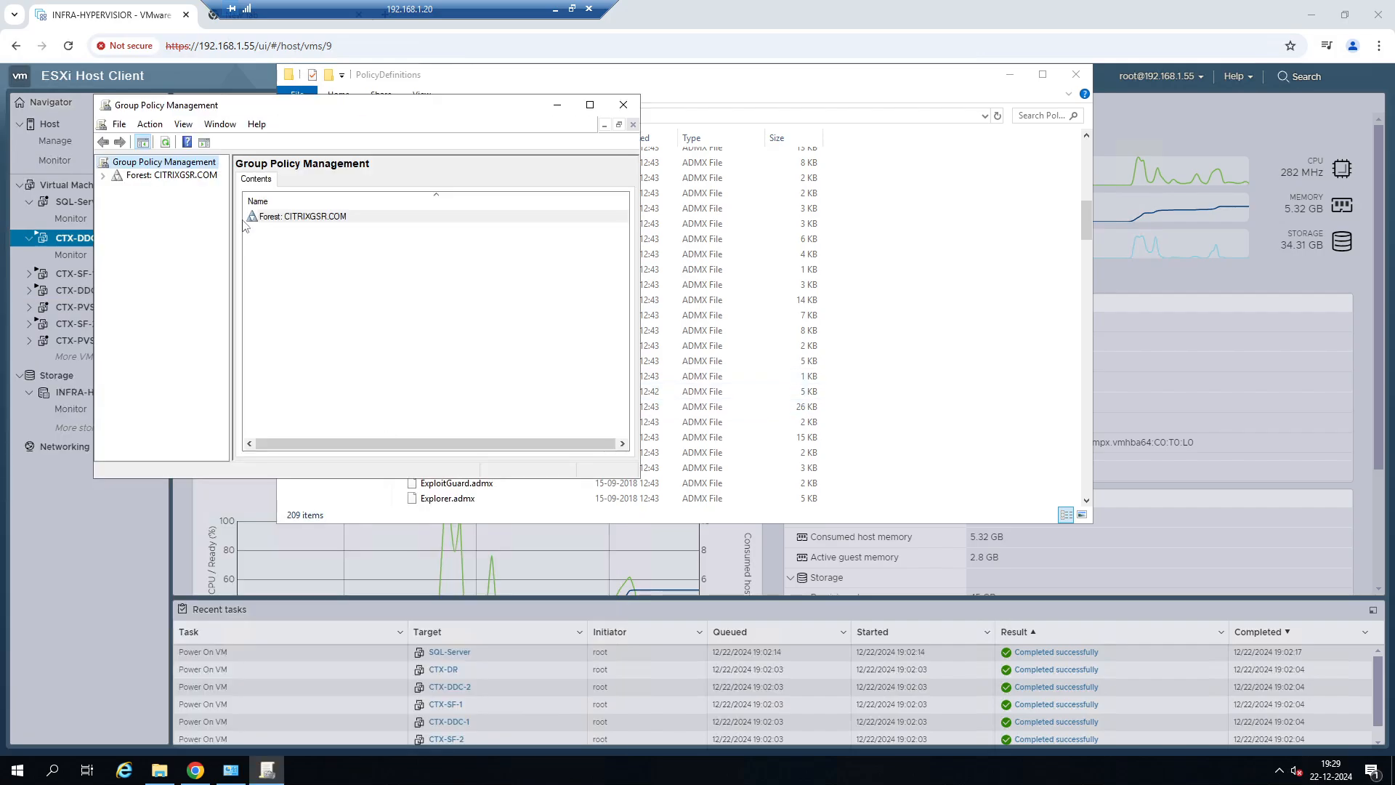
{"action": "left_click", "coordinate": [588, 106]}
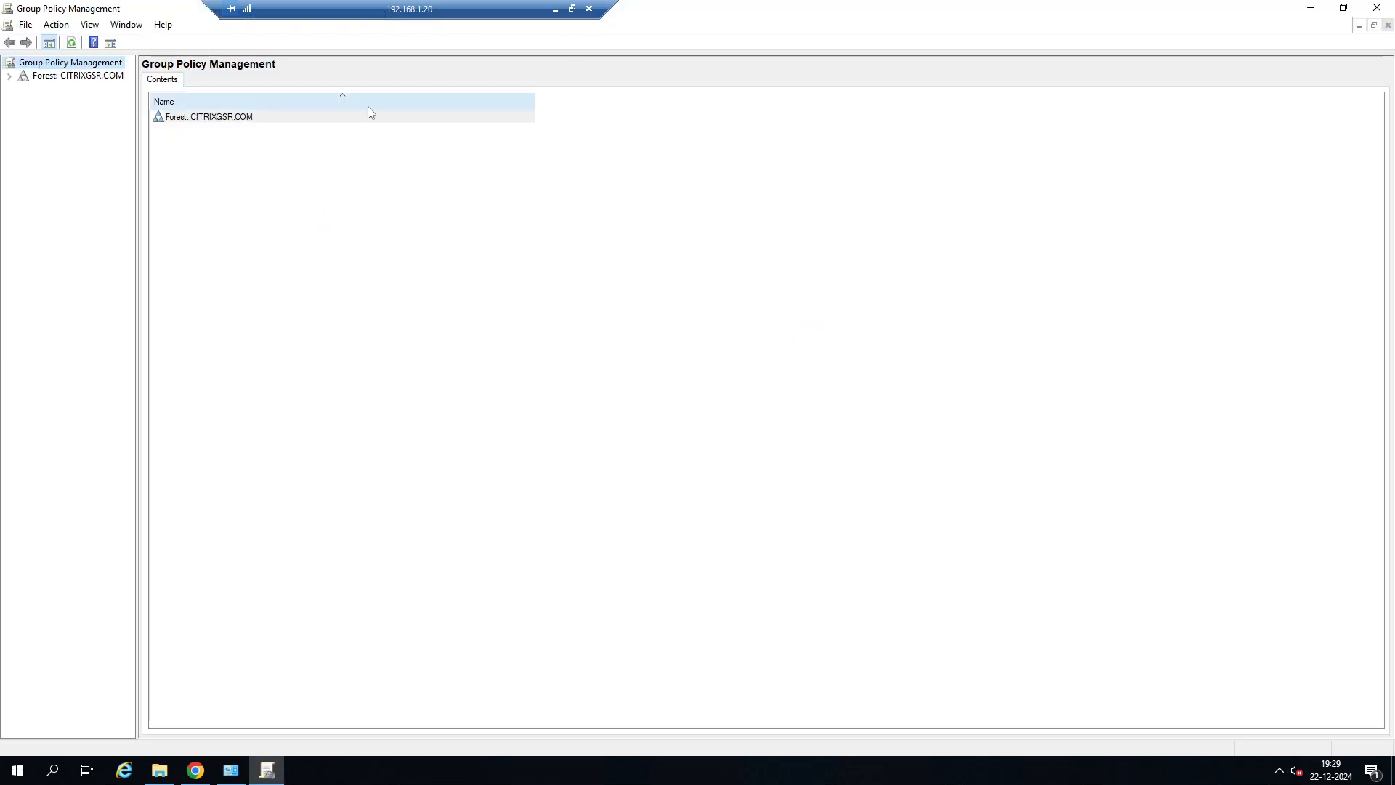
{"action": "left_click", "coordinate": [9, 76]}
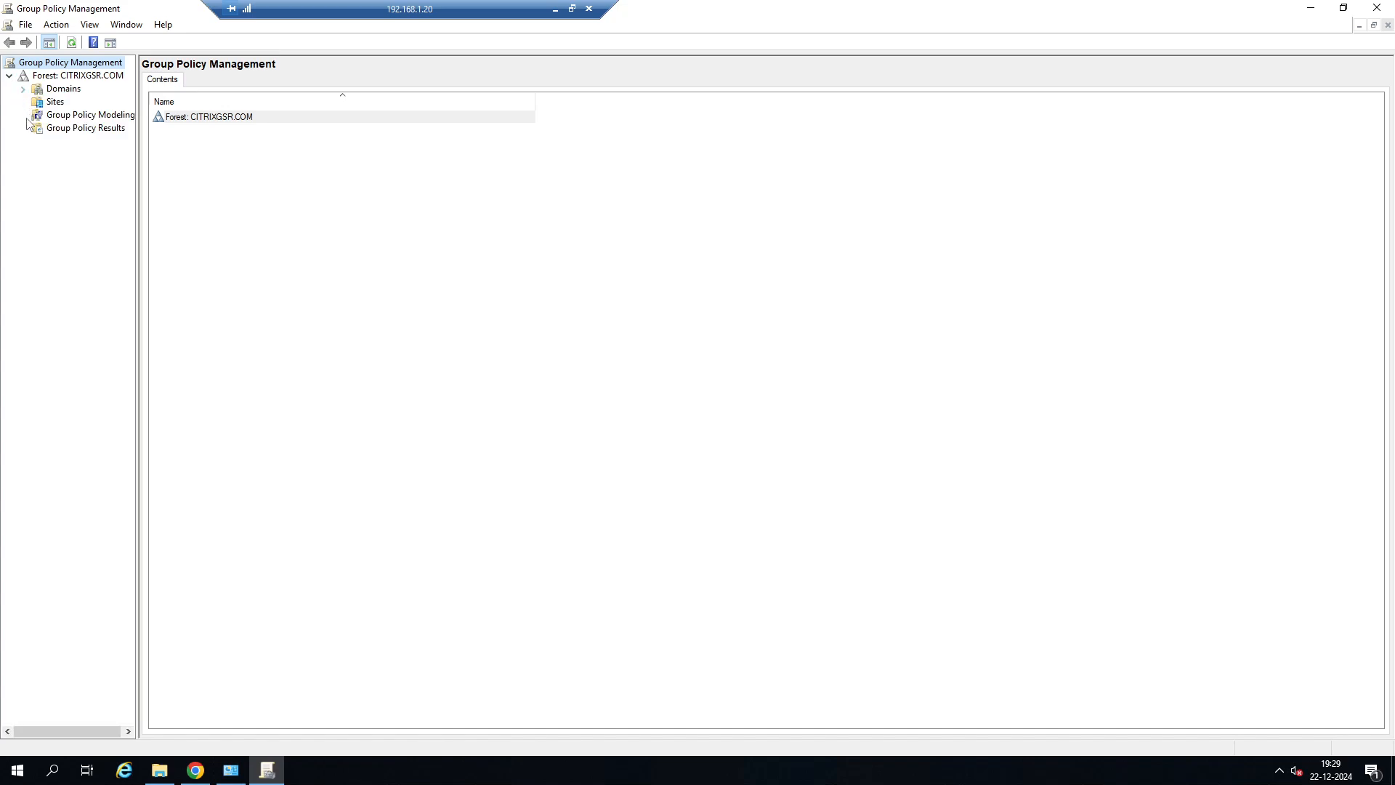
{"action": "left_click", "coordinate": [23, 88]}
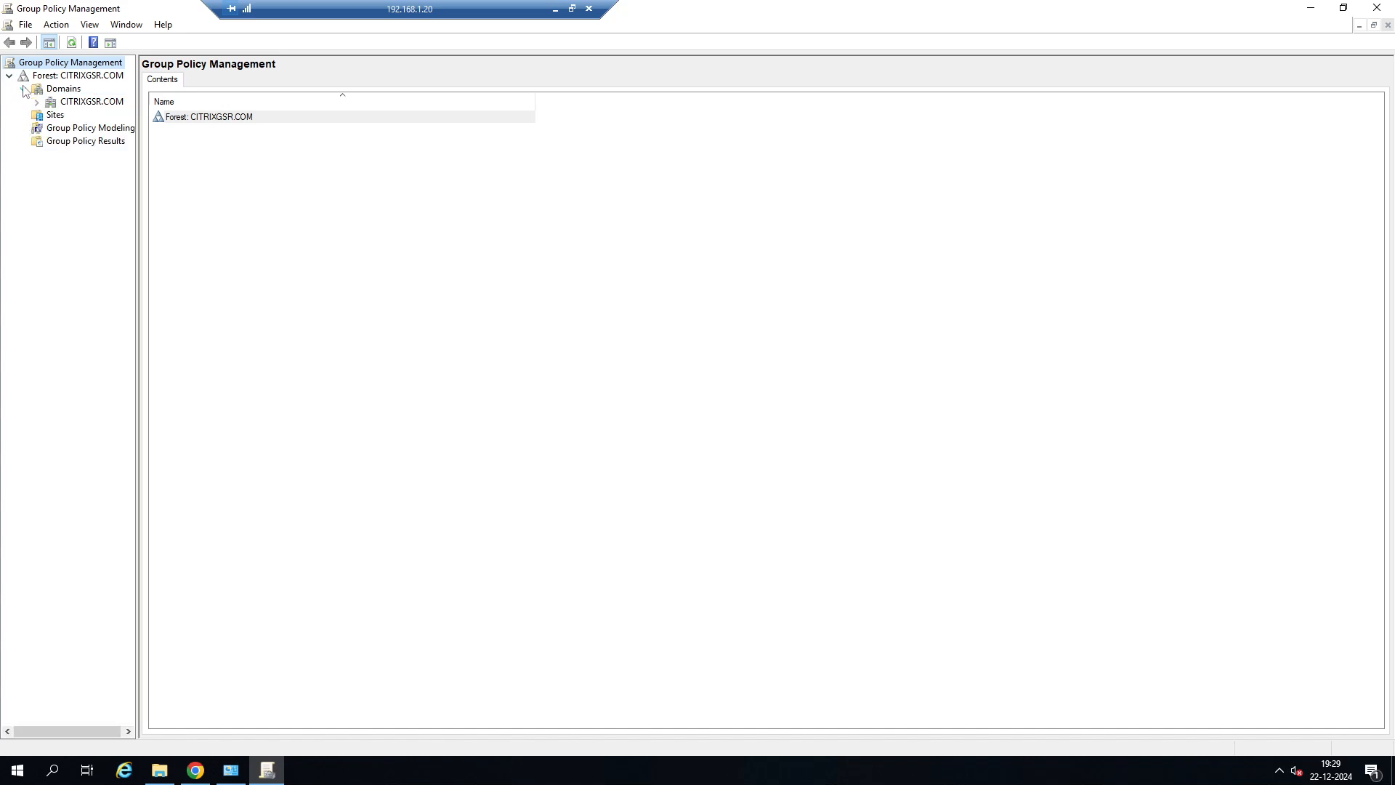
{"action": "right_click", "coordinate": [76, 106]}
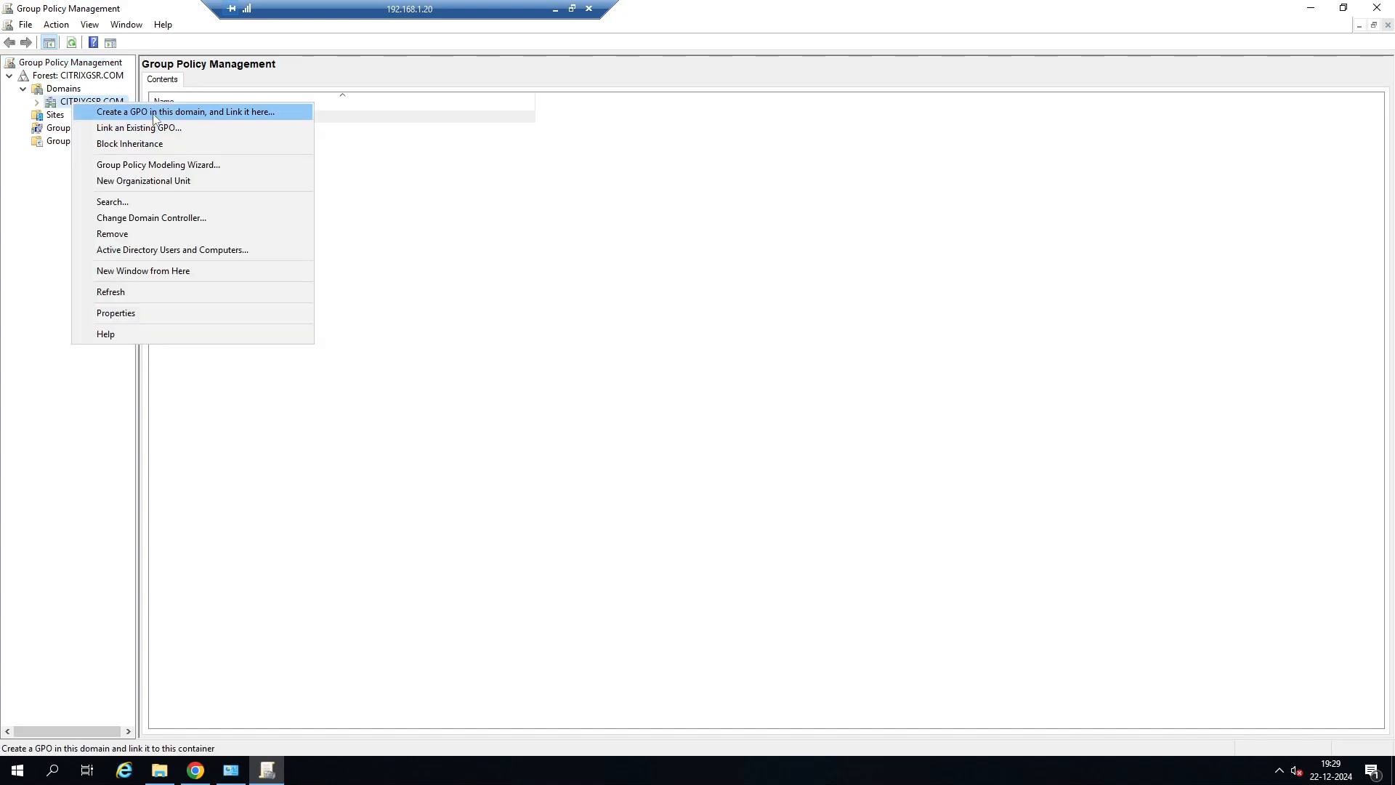
{"action": "left_click", "coordinate": [145, 112]}
{"action": "left_click", "coordinate": [740, 425]}
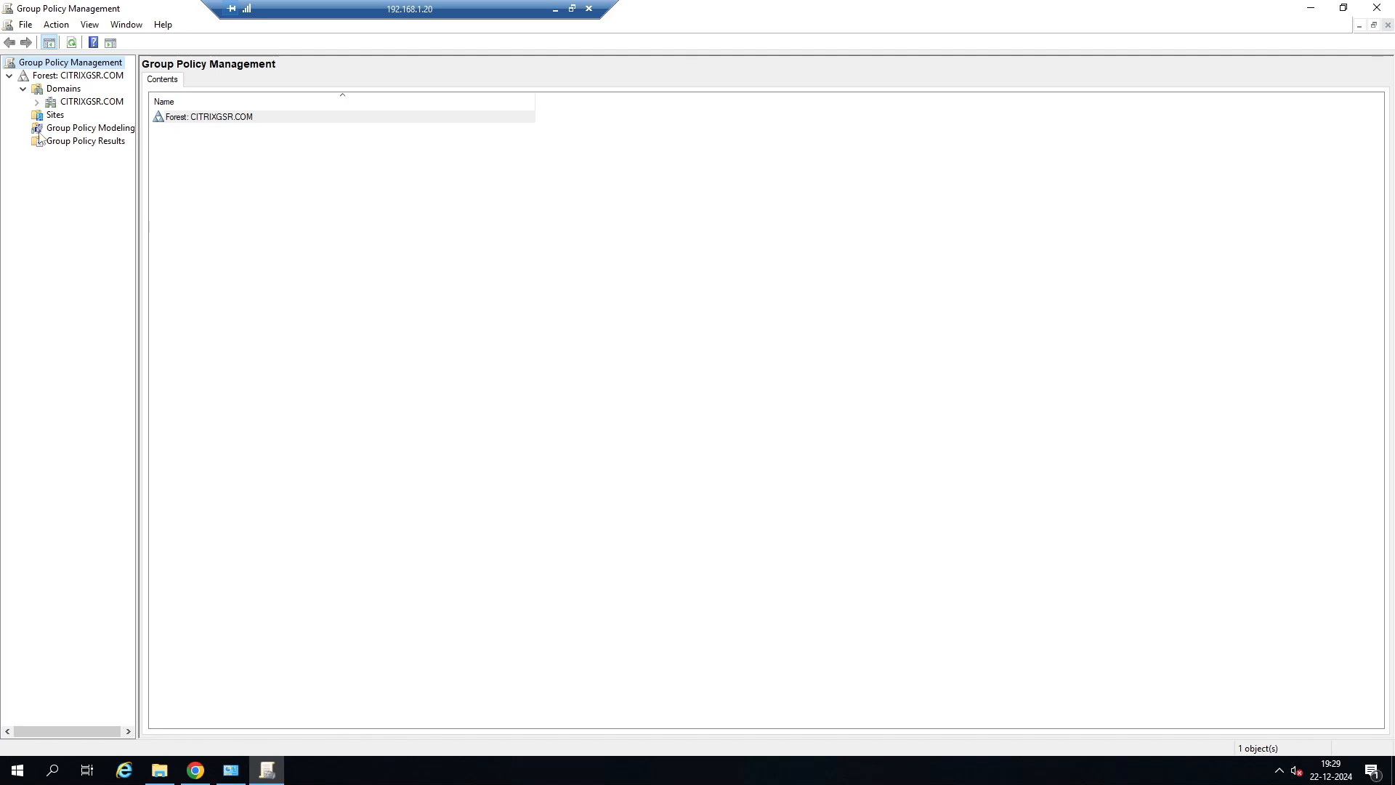
Expand the CITRIXGSR.COM domain, select its New Group Policy Object and widen the console tree to show full names.
{"action": "left_click", "coordinate": [37, 102]}
{"action": "left_click", "coordinate": [92, 128]}
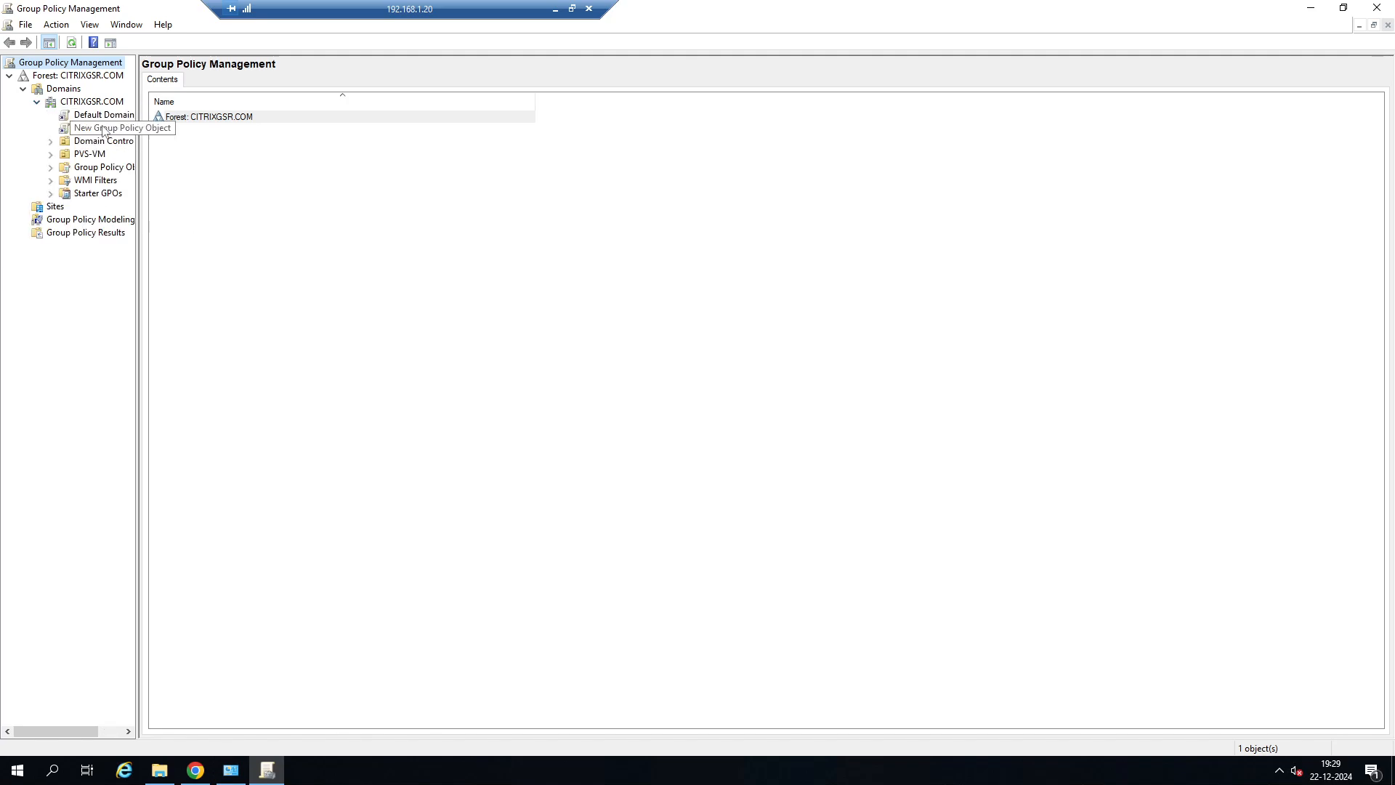
{"action": "left_click", "coordinate": [811, 419]}
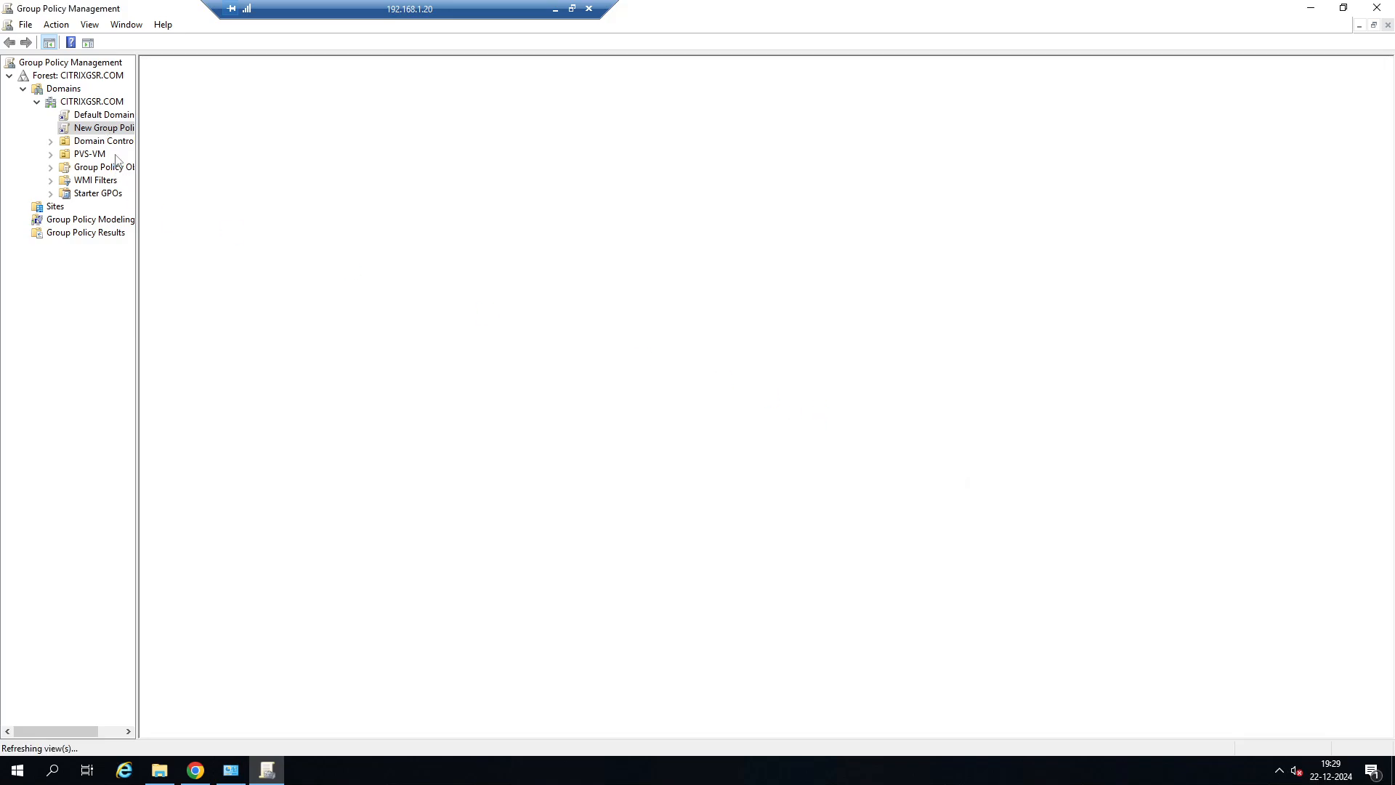
{"action": "right_click", "coordinate": [109, 133]}
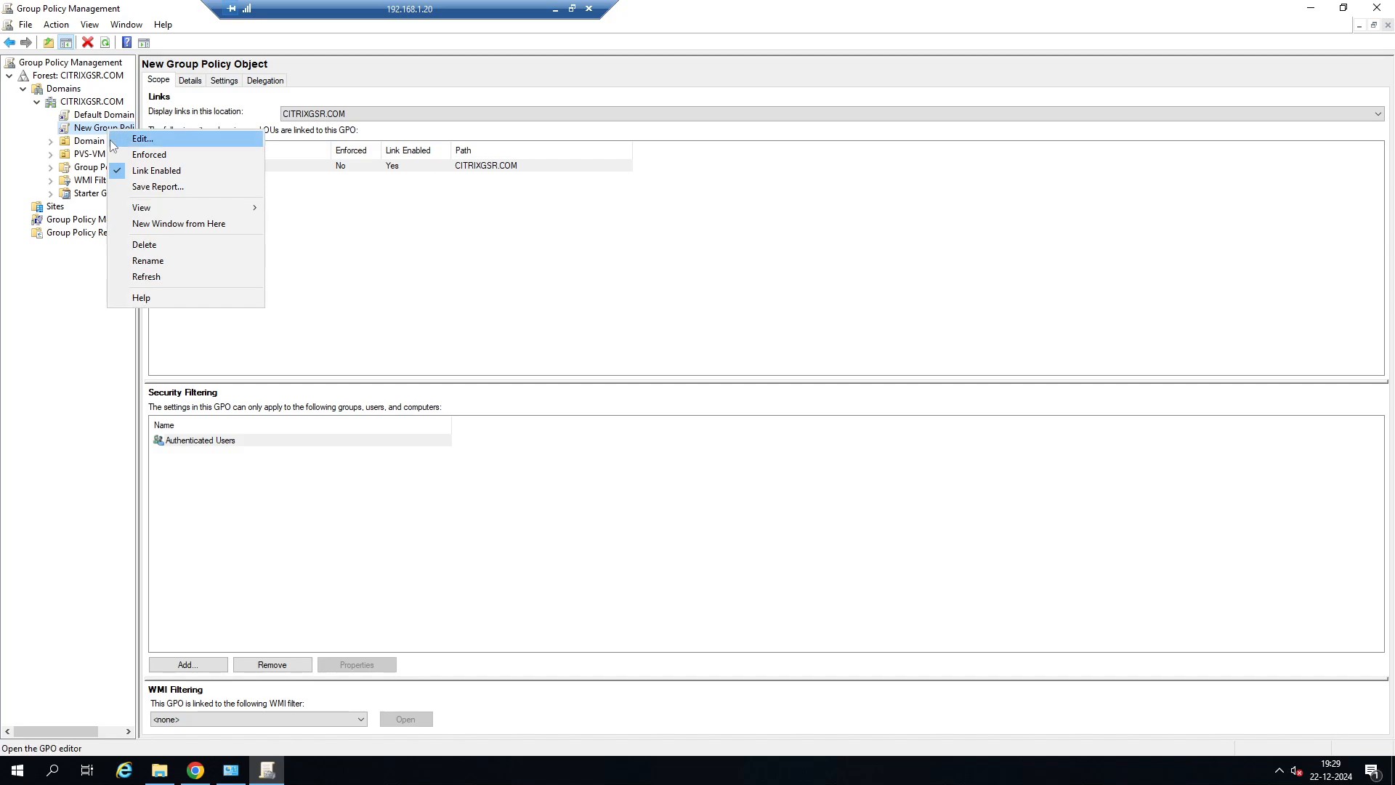
{"action": "left_click", "coordinate": [95, 339]}
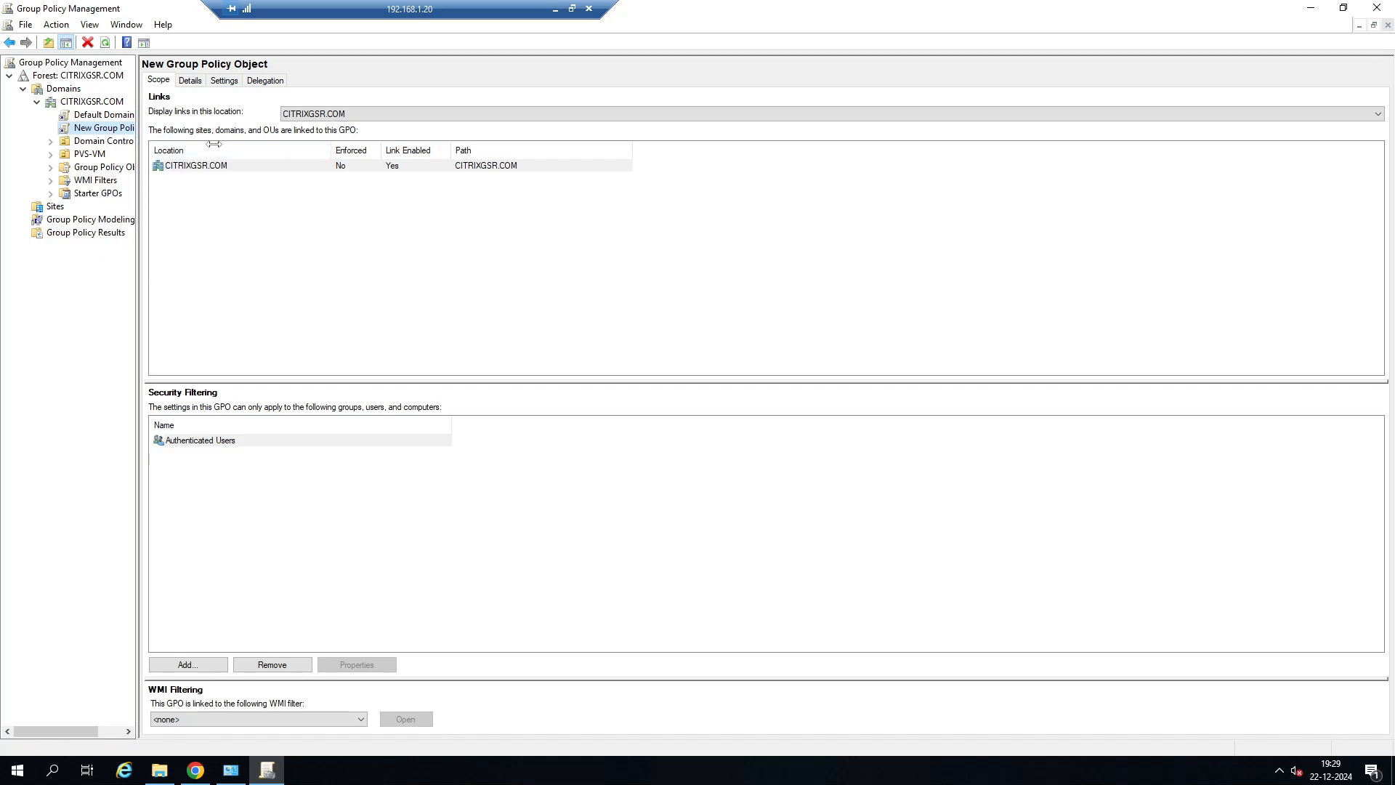
{"action": "left_click_drag", "start_coordinate": [214, 144], "coordinate": [215, 144]}
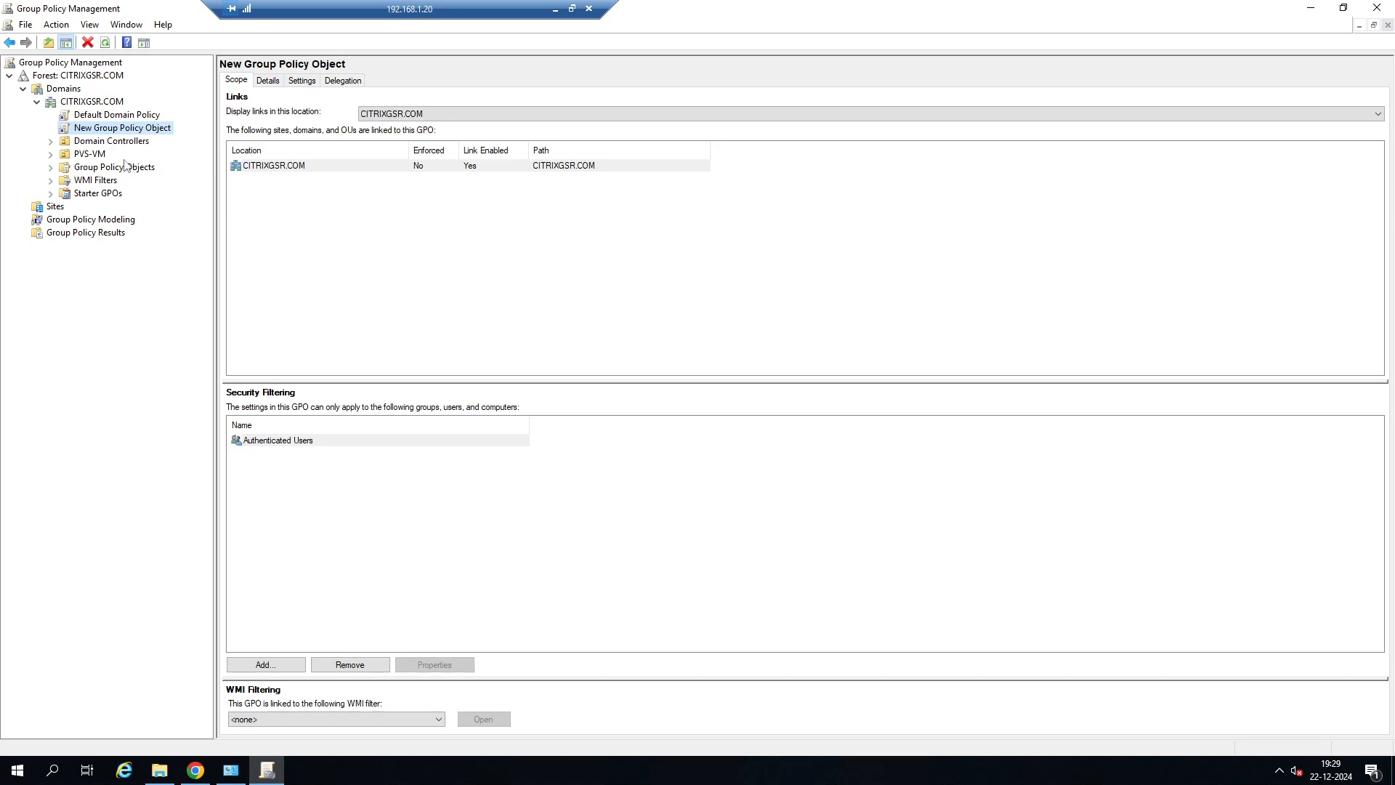
Open the New Group Policy Object in the Group Policy Management Editor and reposition the editor window.
{"action": "right_click", "coordinate": [149, 129]}
{"action": "left_click", "coordinate": [187, 144]}
{"action": "left_click_drag", "start_coordinate": [487, 65], "coordinate": [487, 72]}
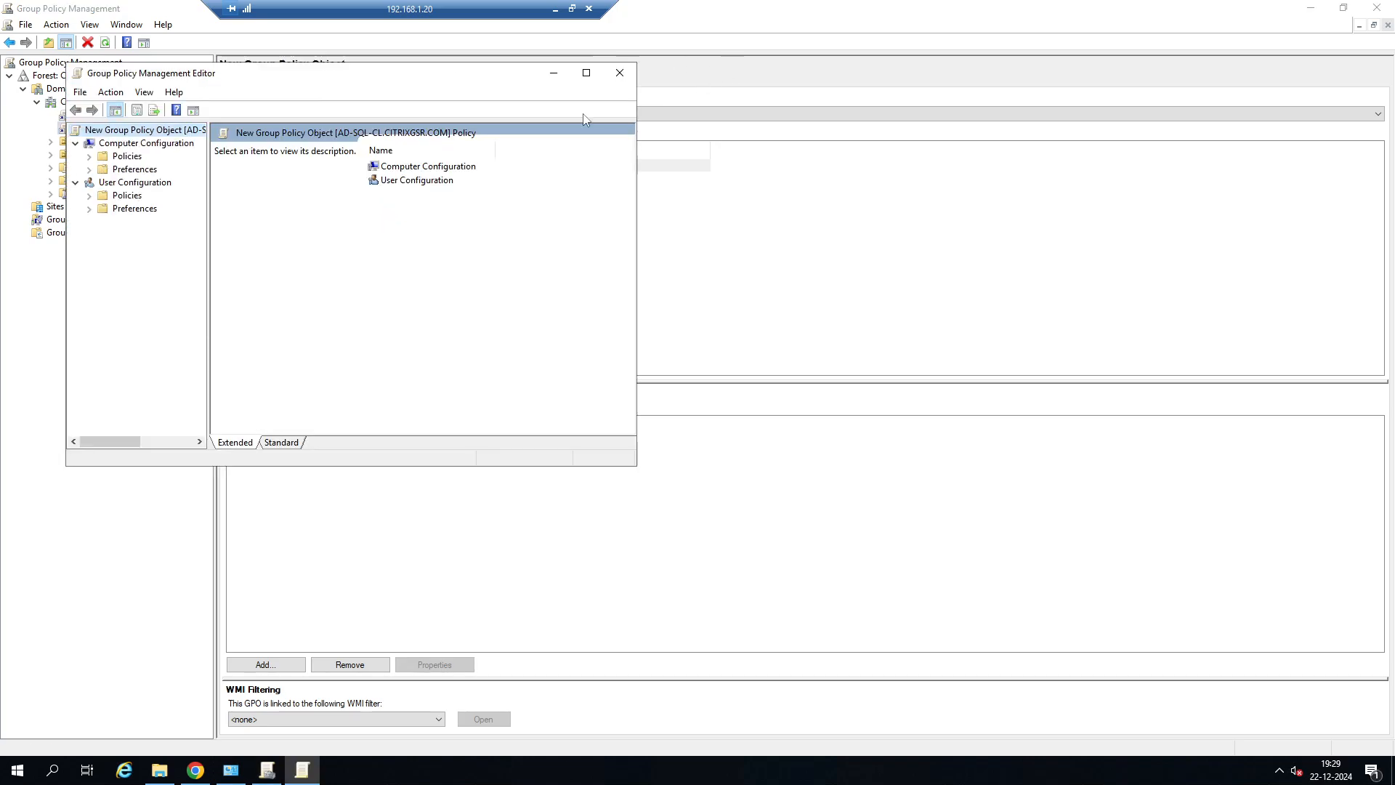
{"action": "left_click_drag", "start_coordinate": [383, 77], "coordinate": [676, 69]}
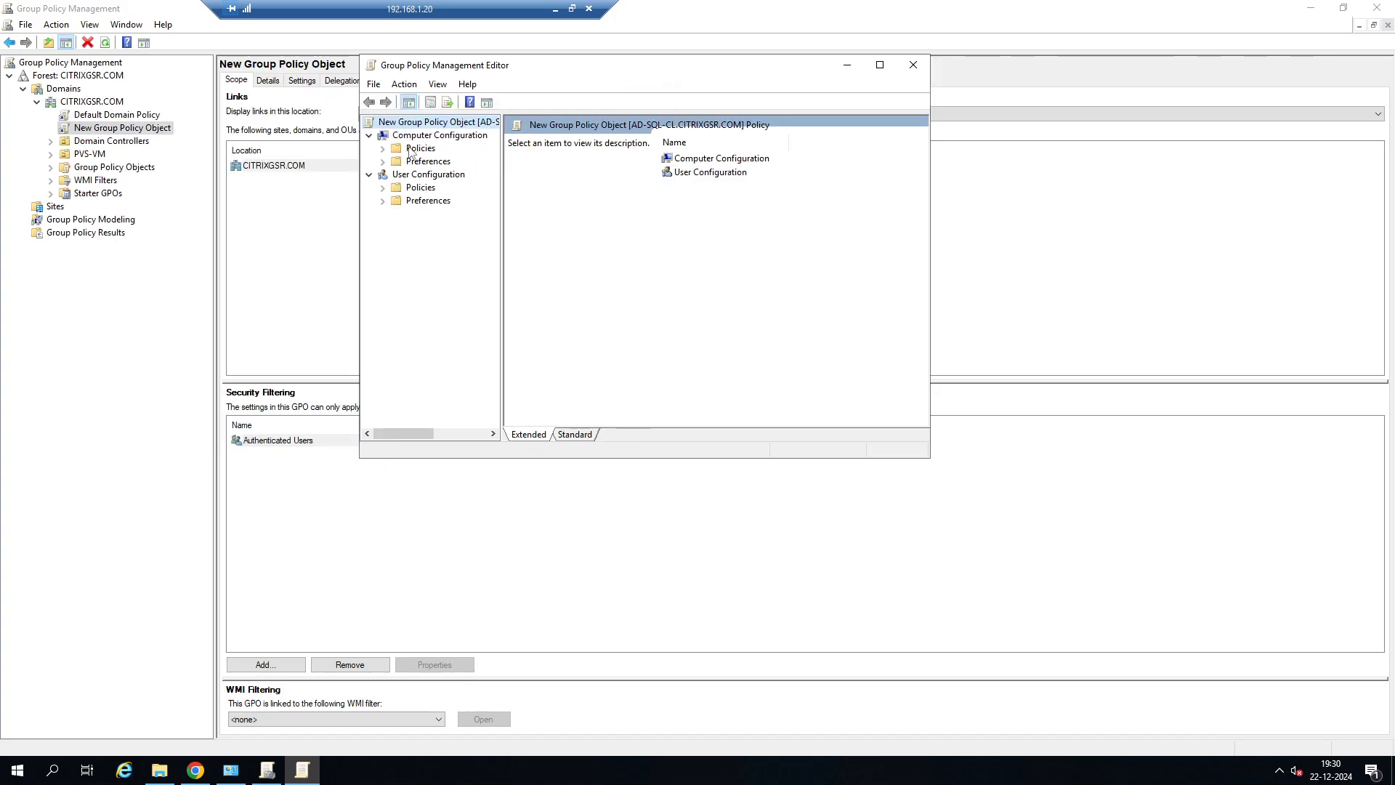
Expand Policies under Computer and User Configuration plus User Preferences, and view the computer Software Settings.
{"action": "left_click", "coordinate": [382, 149]}
{"action": "left_click", "coordinate": [382, 227]}
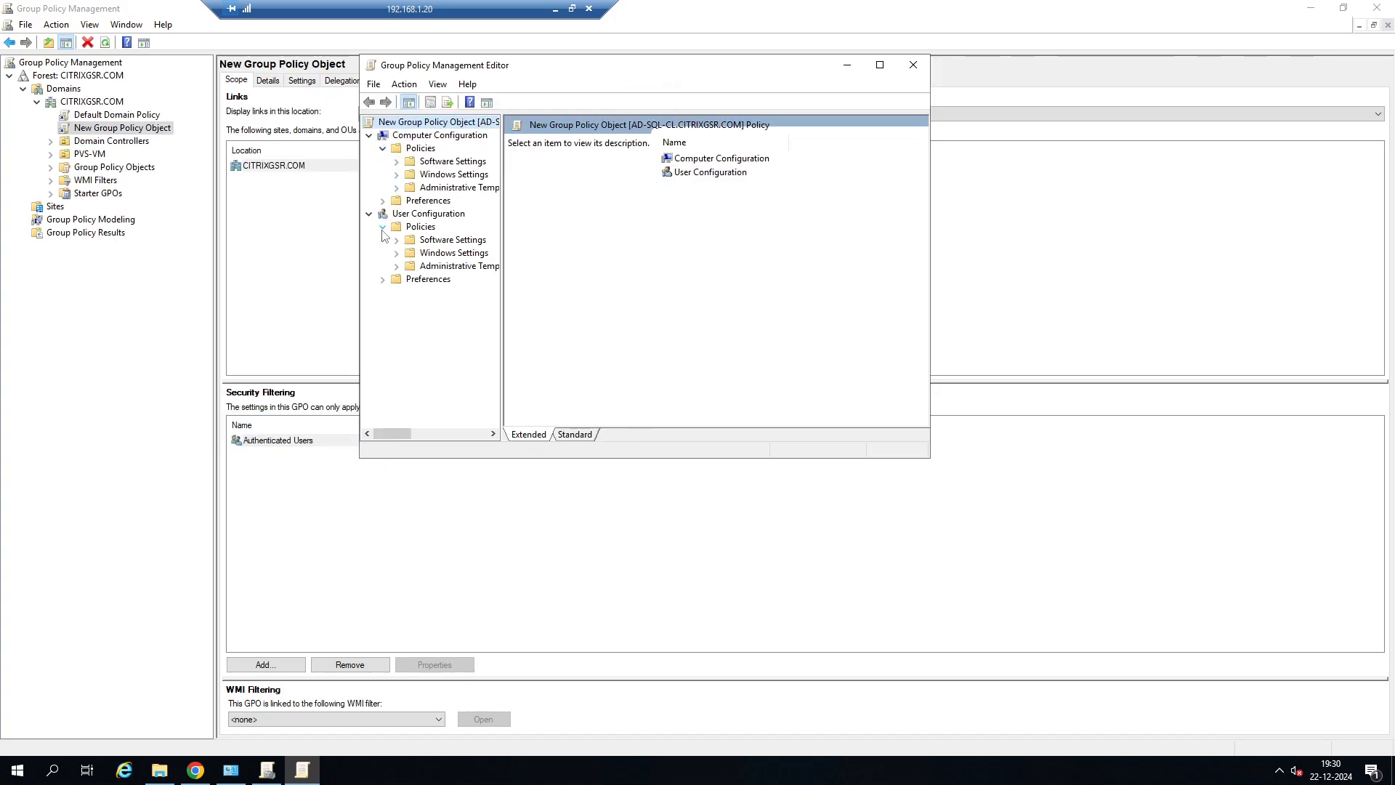
{"action": "left_click", "coordinate": [383, 279]}
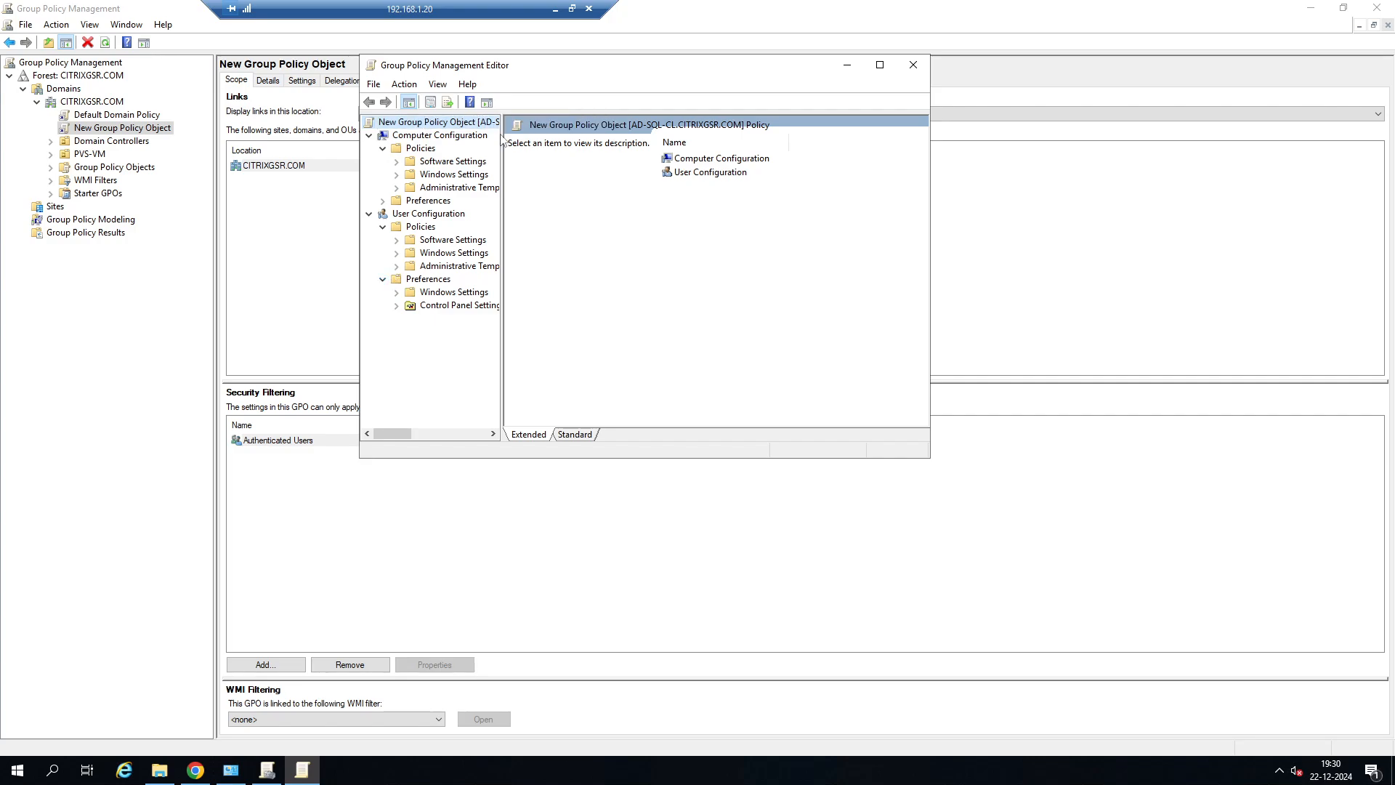
{"action": "left_click_drag", "start_coordinate": [501, 153], "coordinate": [572, 156]}
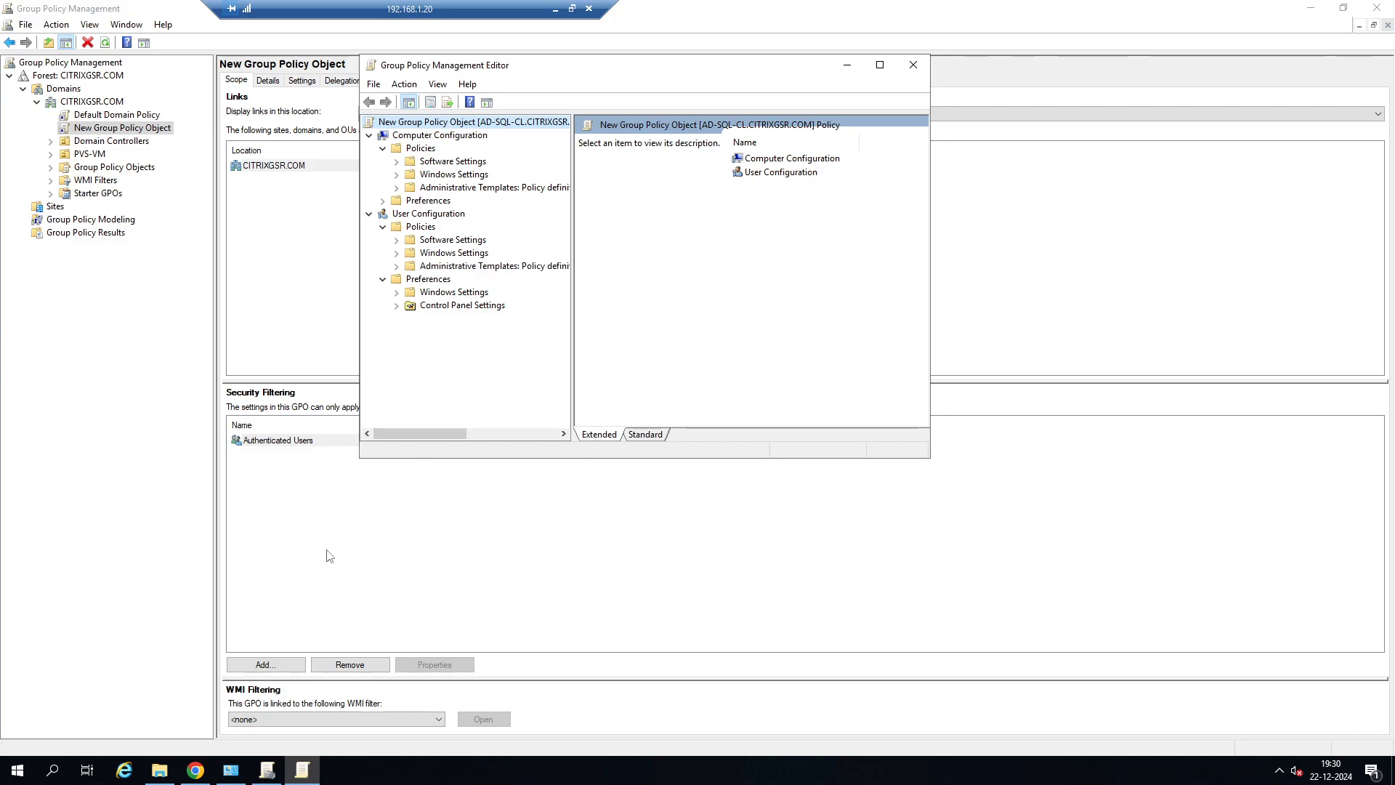
{"action": "left_click", "coordinate": [445, 162]}
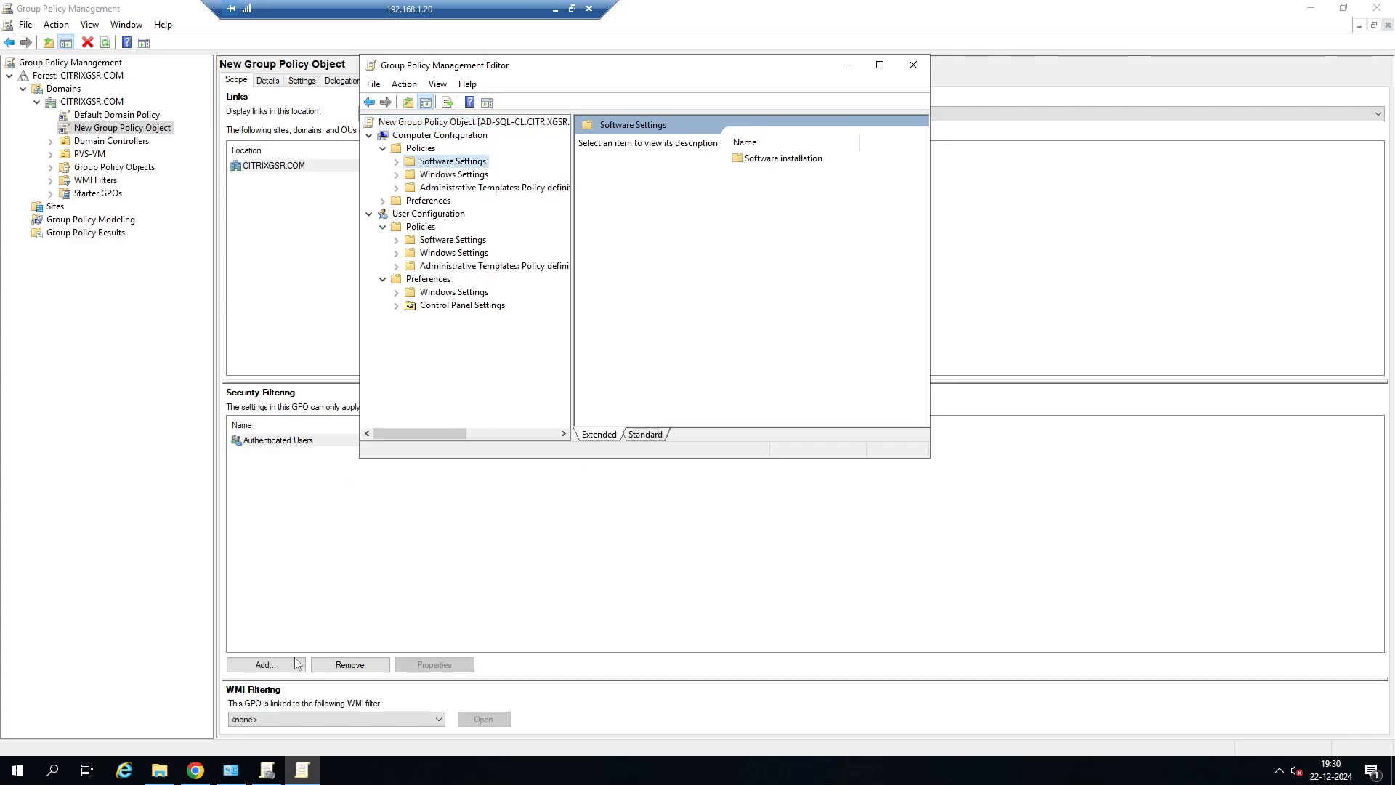
Bring up the PolicyDefinitions folder, look through its files and the en-US folder, and minimize the window.
{"action": "left_click", "coordinate": [159, 770]}
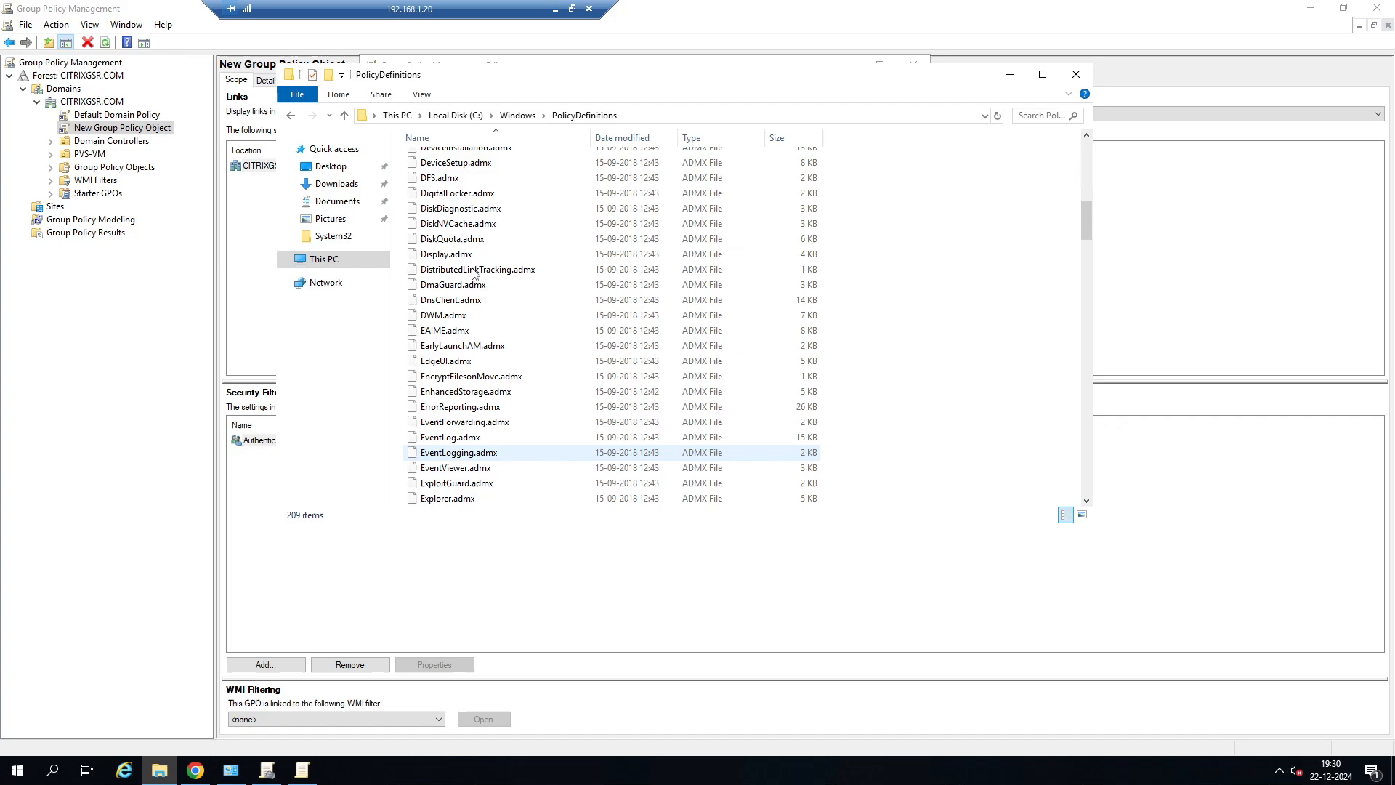
{"action": "scroll", "coordinate": [414, 263], "scroll_direction": "up", "scroll_amount": 3}
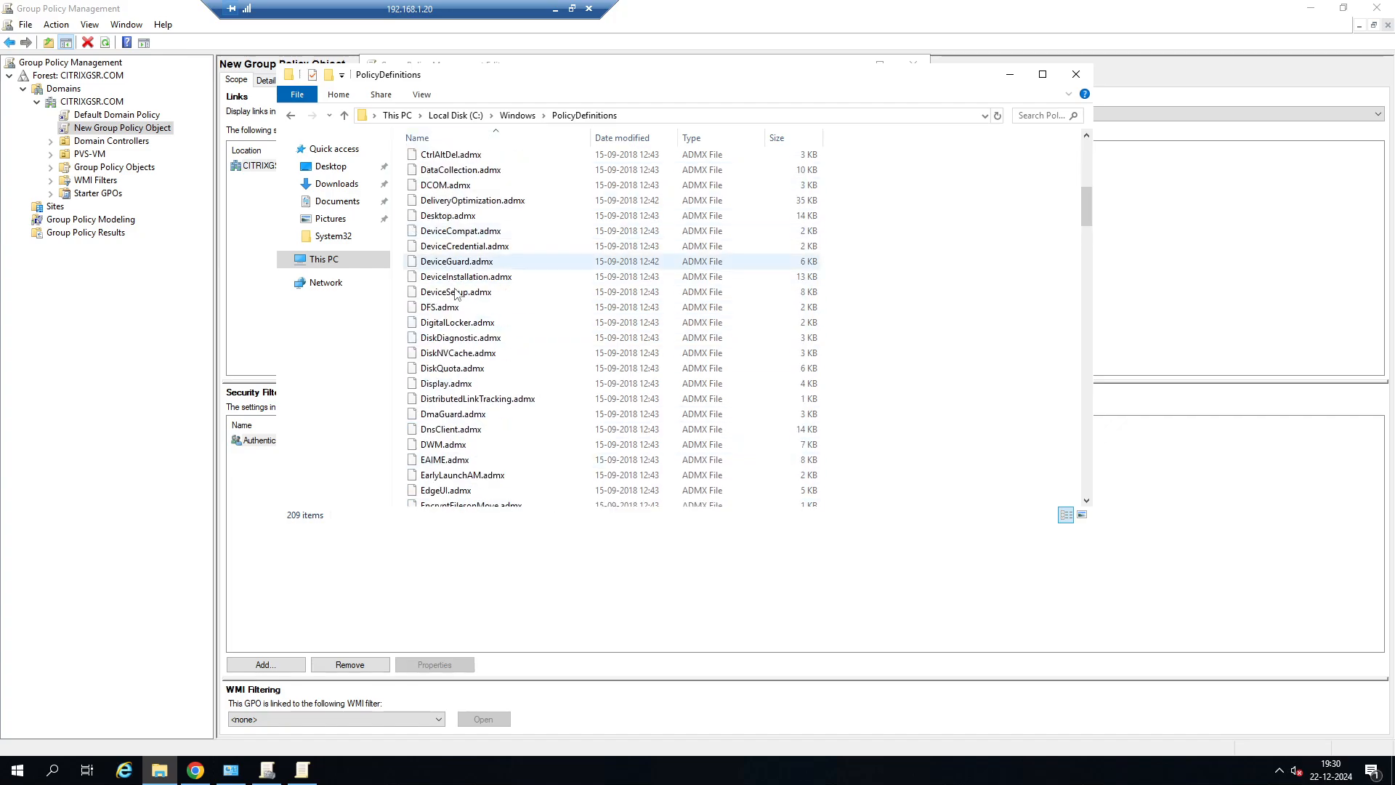
{"action": "scroll", "coordinate": [467, 218], "scroll_direction": "up", "scroll_amount": 4}
{"action": "scroll", "coordinate": [467, 219], "scroll_direction": "up", "scroll_amount": 4}
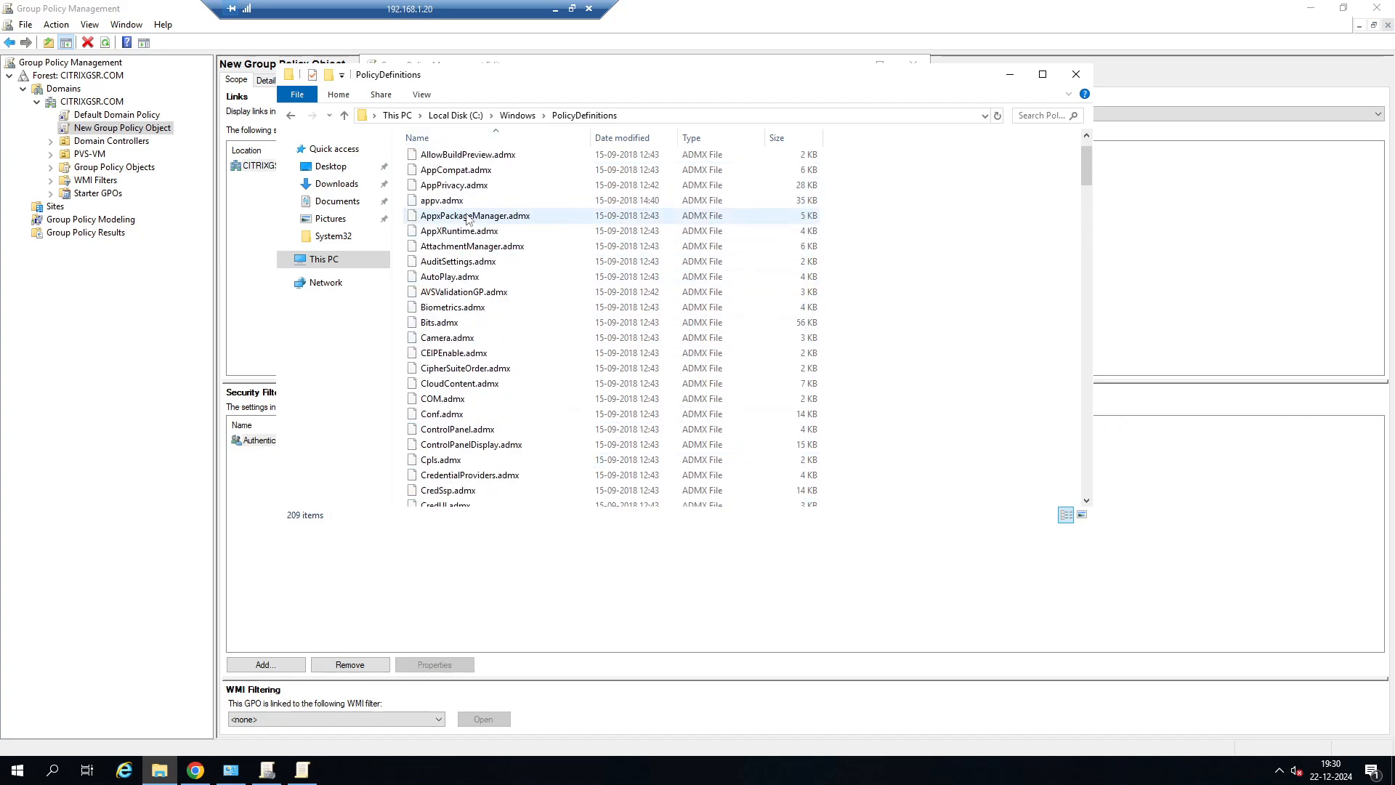
{"action": "scroll", "coordinate": [468, 219], "scroll_direction": "up", "scroll_amount": 1}
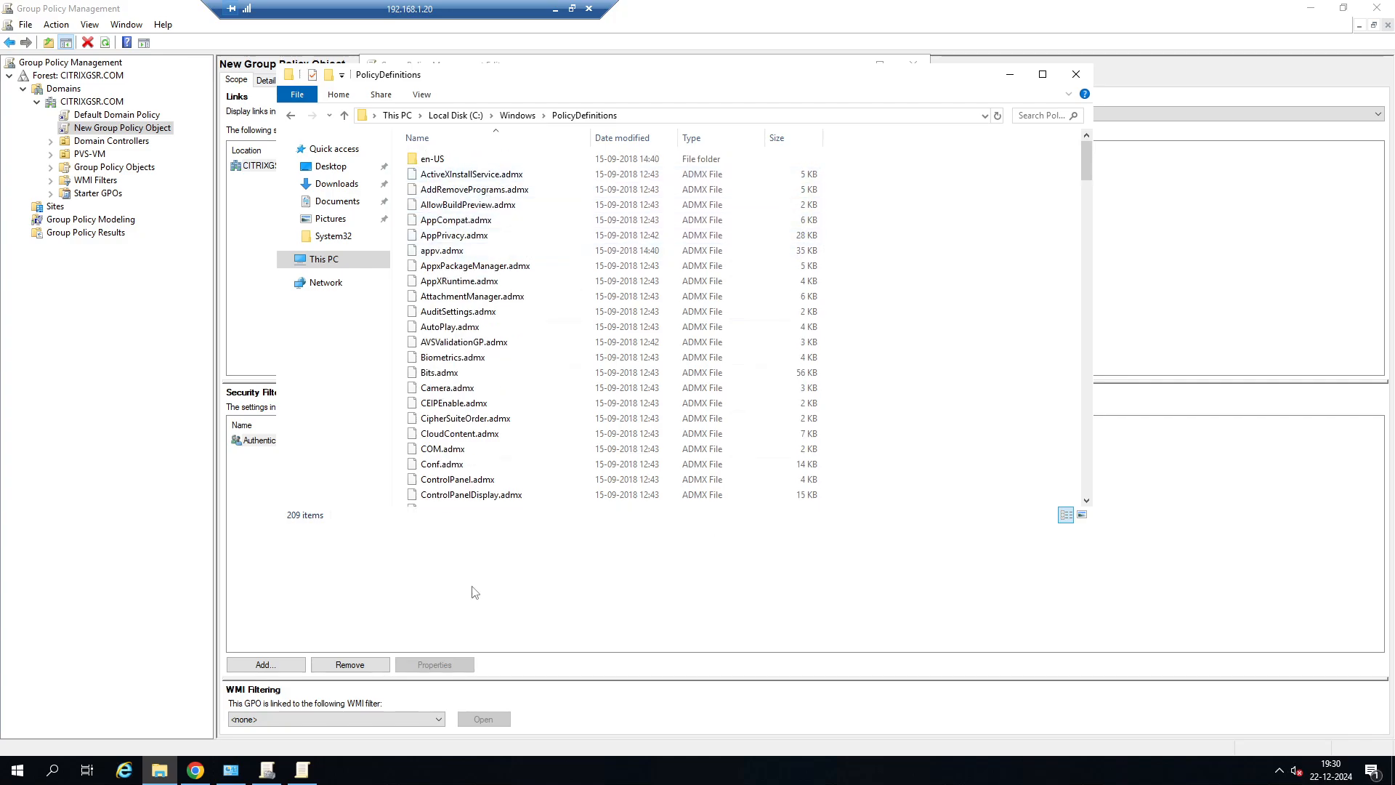
{"action": "left_click", "coordinate": [1009, 75]}
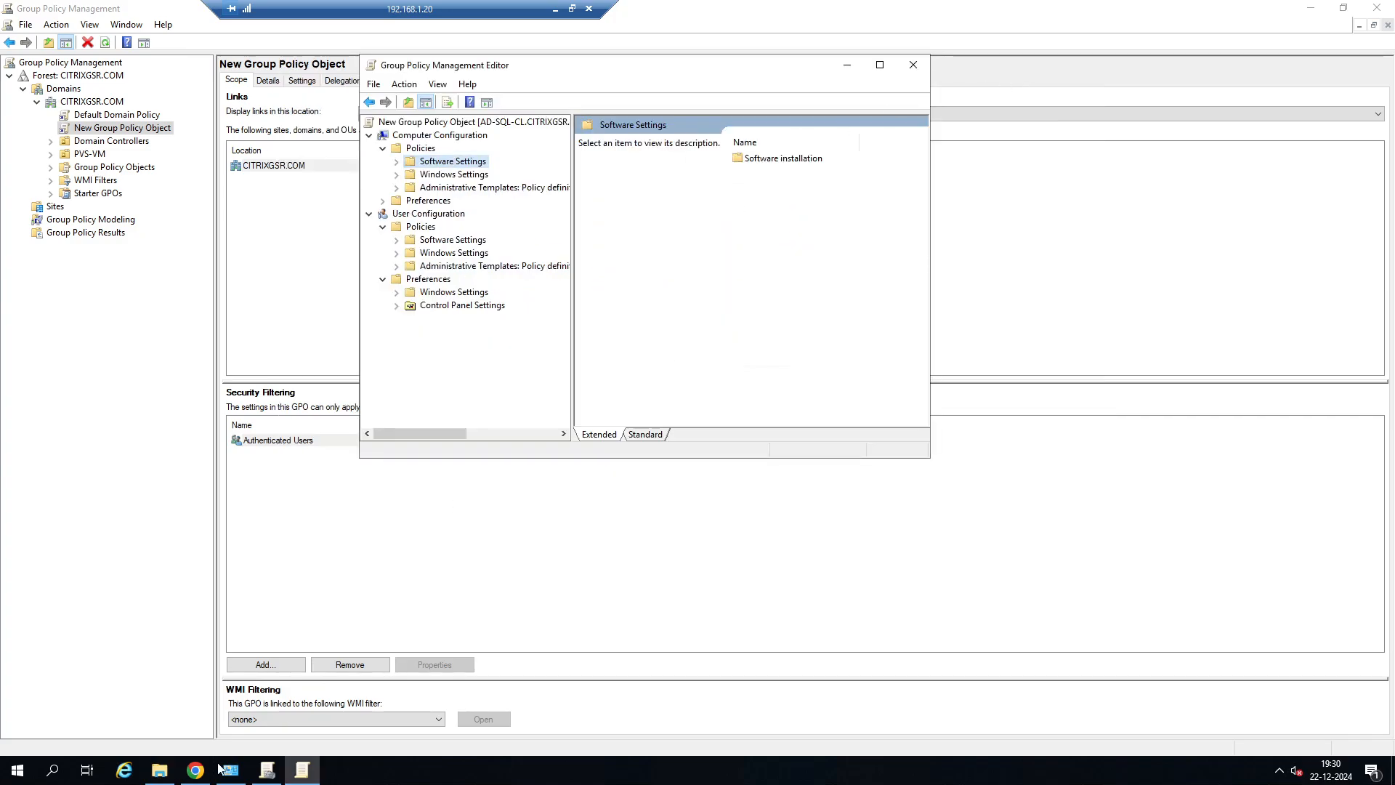
Switch to the 192.168.1.56 remote session and copy fslogix.adml and fslogix.admx from the FSLogix_Apps_2.9.8884.27471 folder.
{"action": "left_click", "coordinate": [555, 10]}
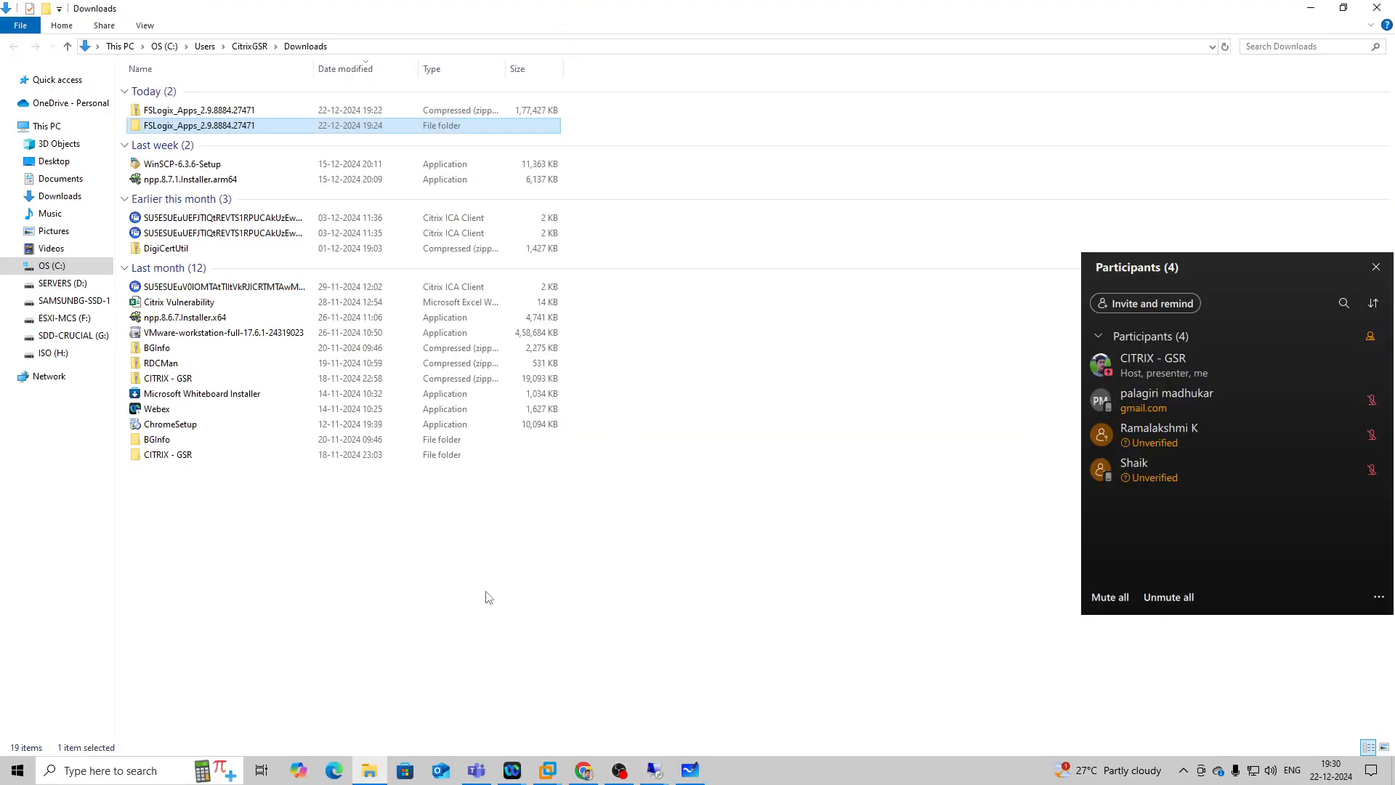
{"action": "mouse_move", "coordinate": [654, 770]}
{"action": "mouse_move", "coordinate": [734, 718]}
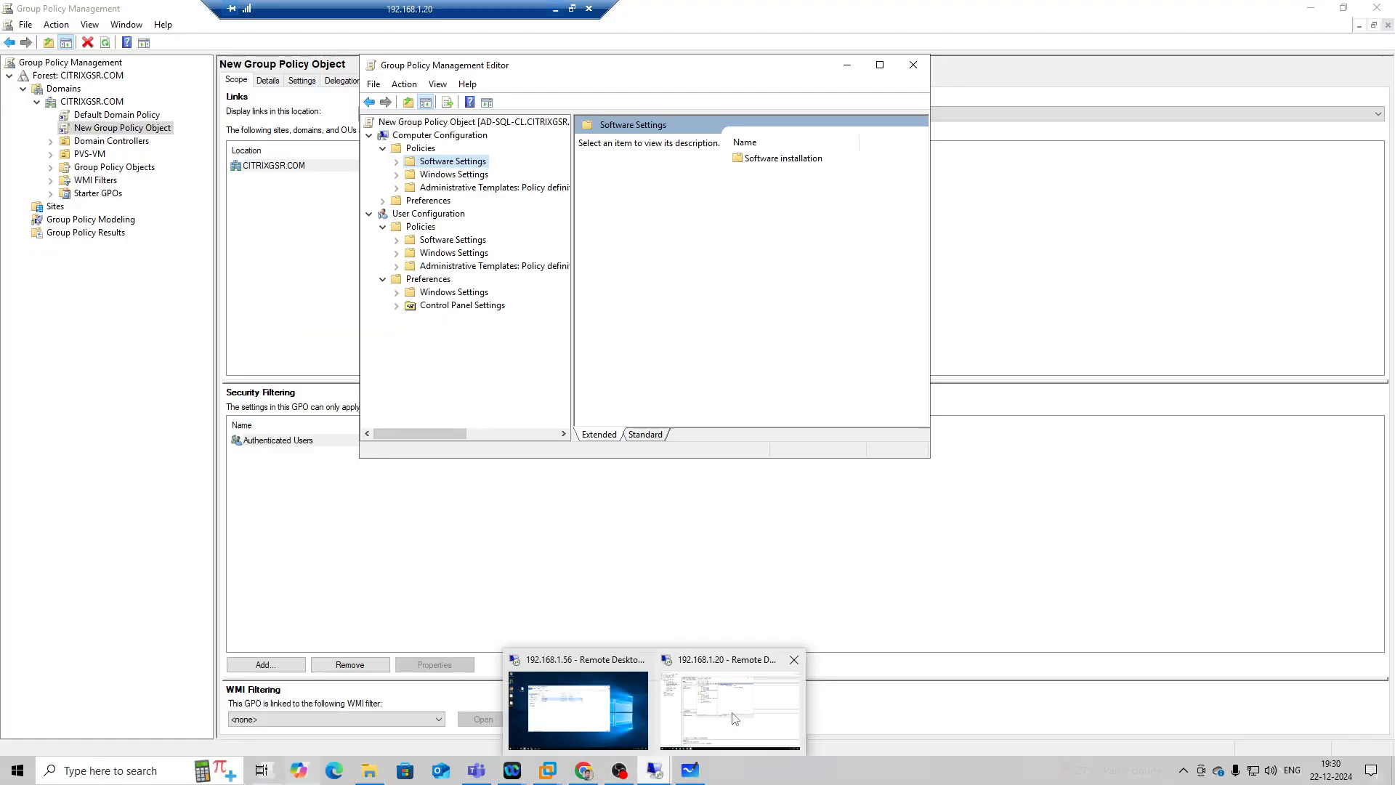
{"action": "left_click", "coordinate": [607, 696]}
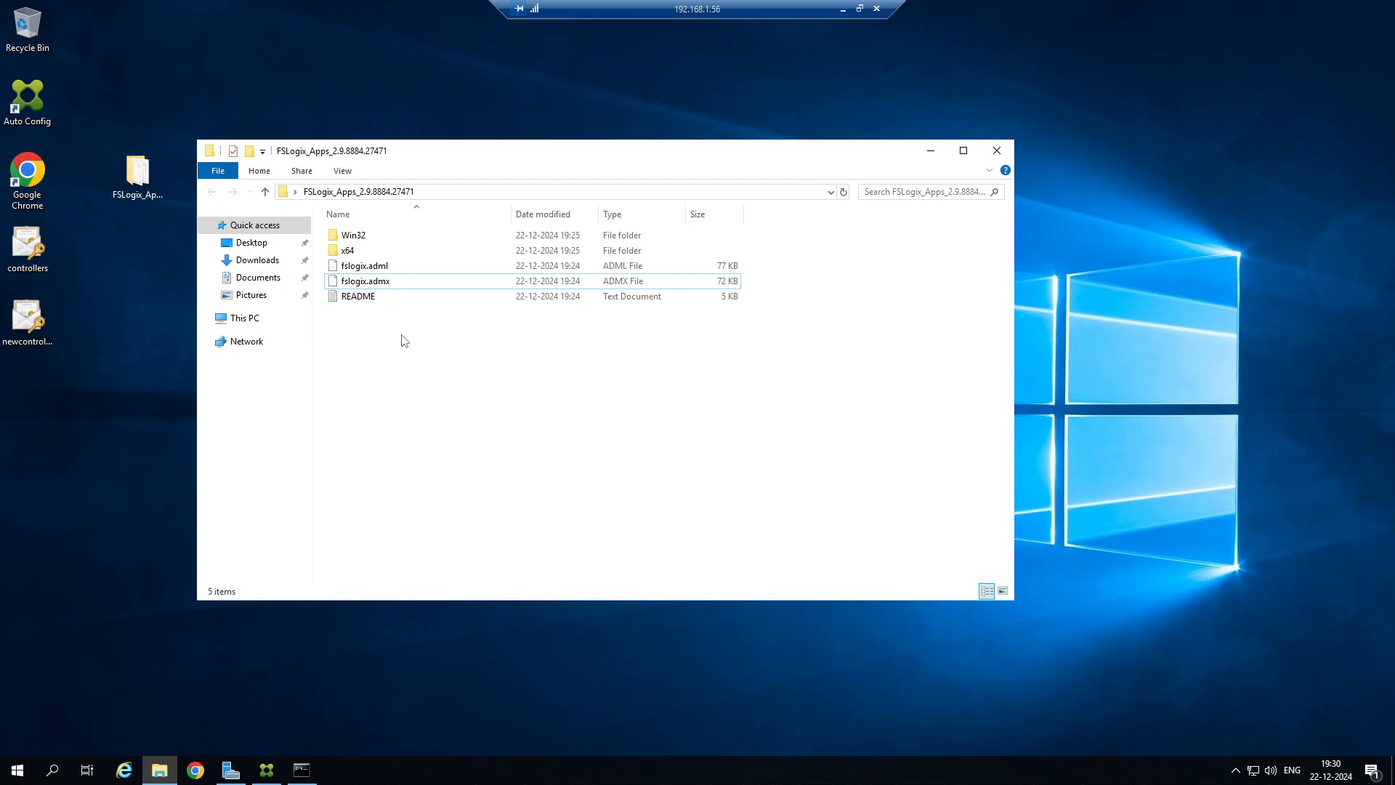
{"action": "left_click", "coordinate": [369, 280]}
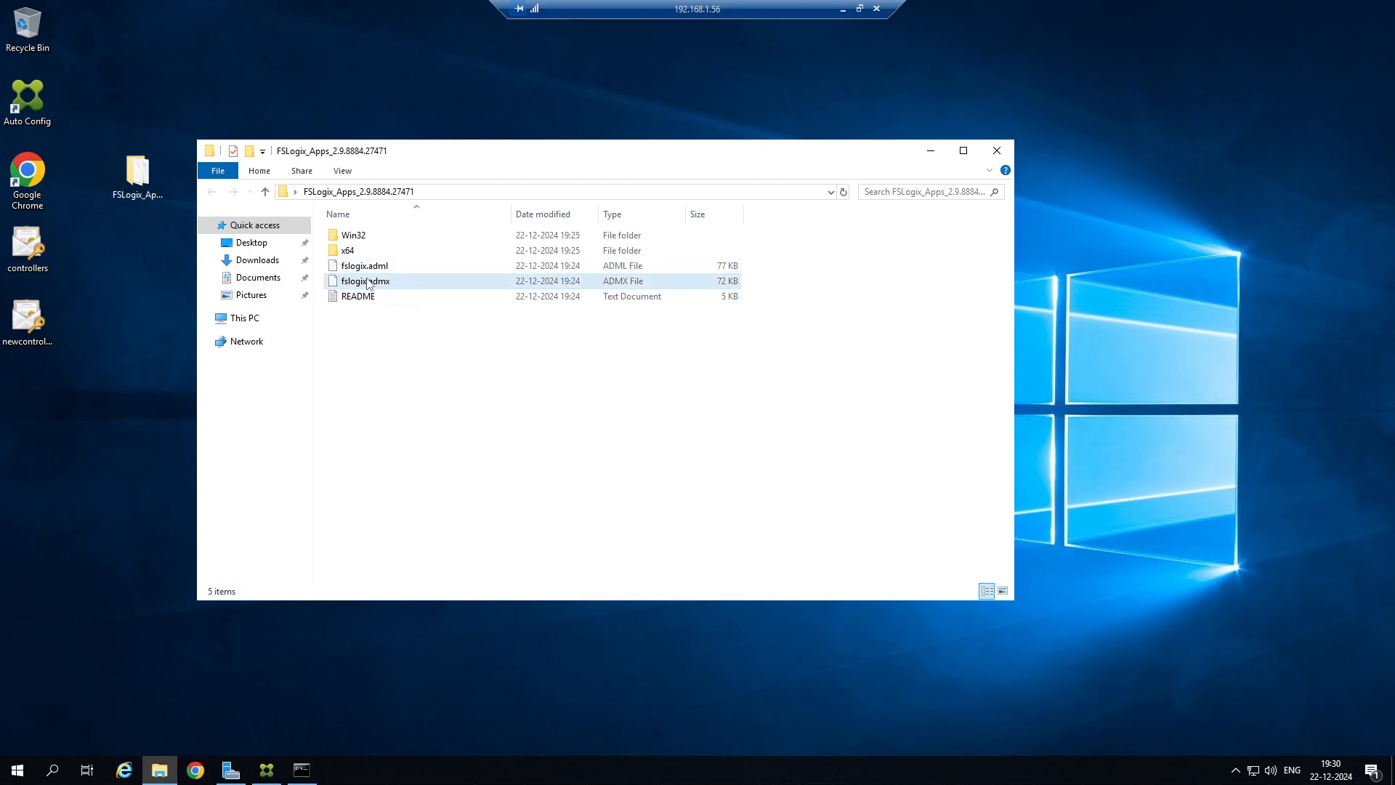
{"action": "left_click", "coordinate": [372, 266]}
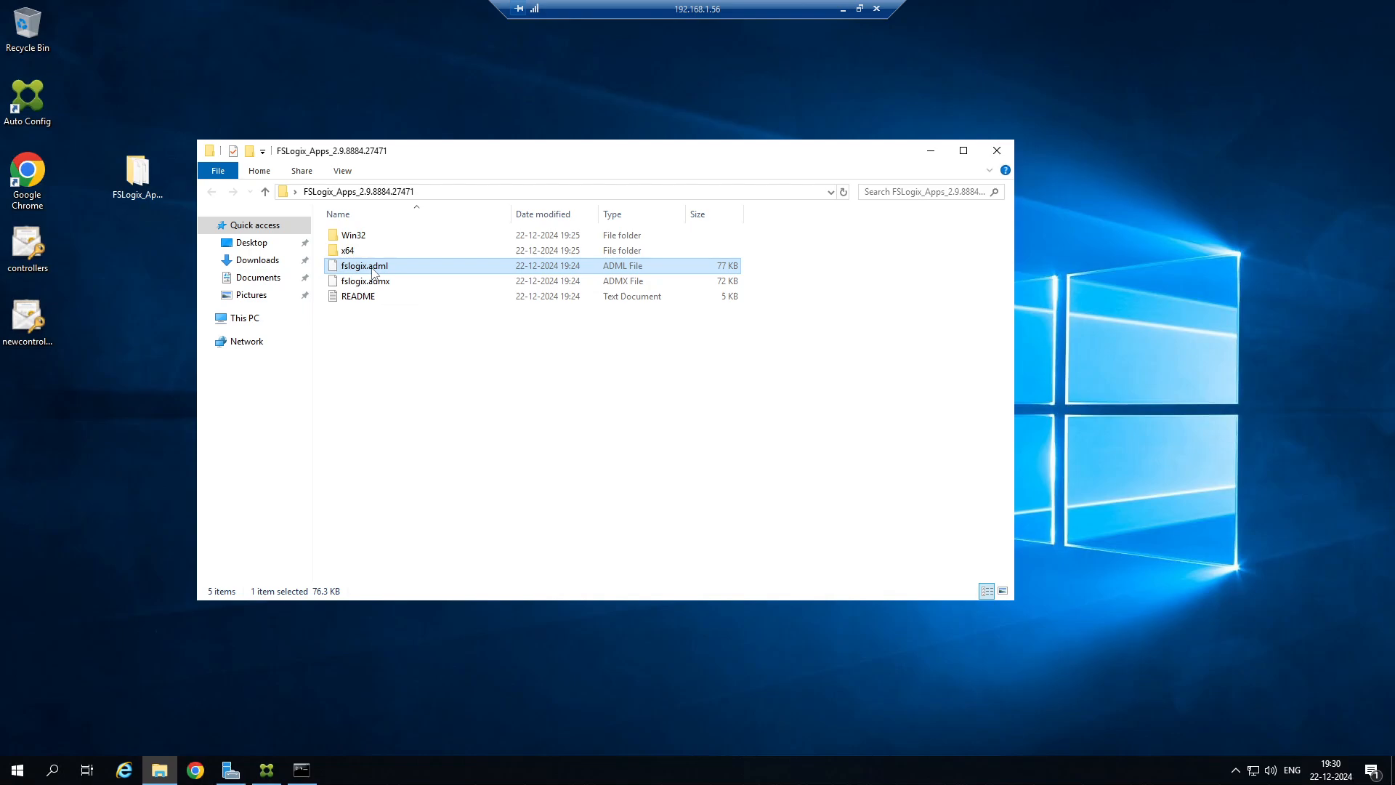
{"action": "left_click", "coordinate": [370, 282]}
{"action": "key", "text": "shift+Up"}
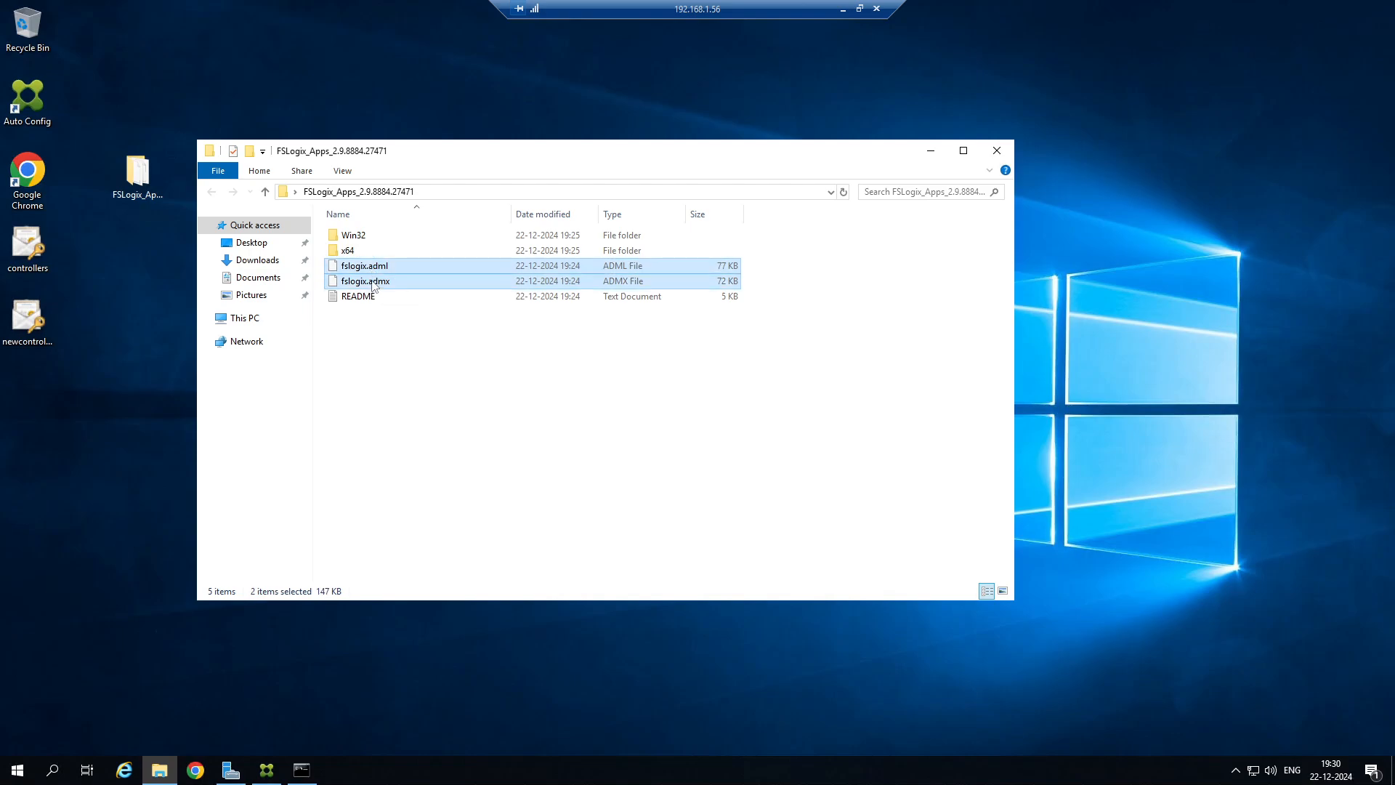
Return from the 192.168.1.56 session to the 192.168.1.20 remote session.
{"action": "left_click", "coordinate": [841, 12]}
{"action": "mouse_move", "coordinate": [654, 770]}
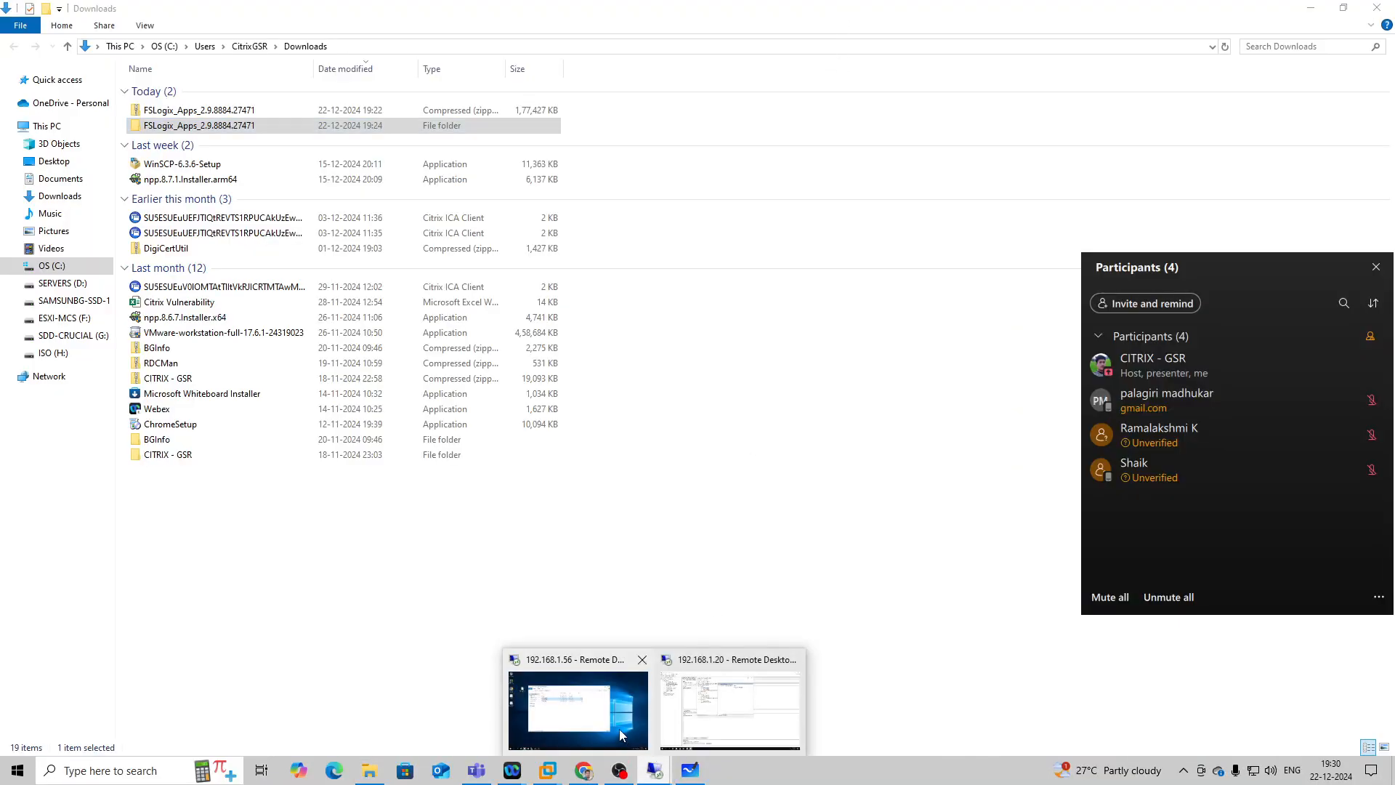
{"action": "left_click", "coordinate": [619, 730]}
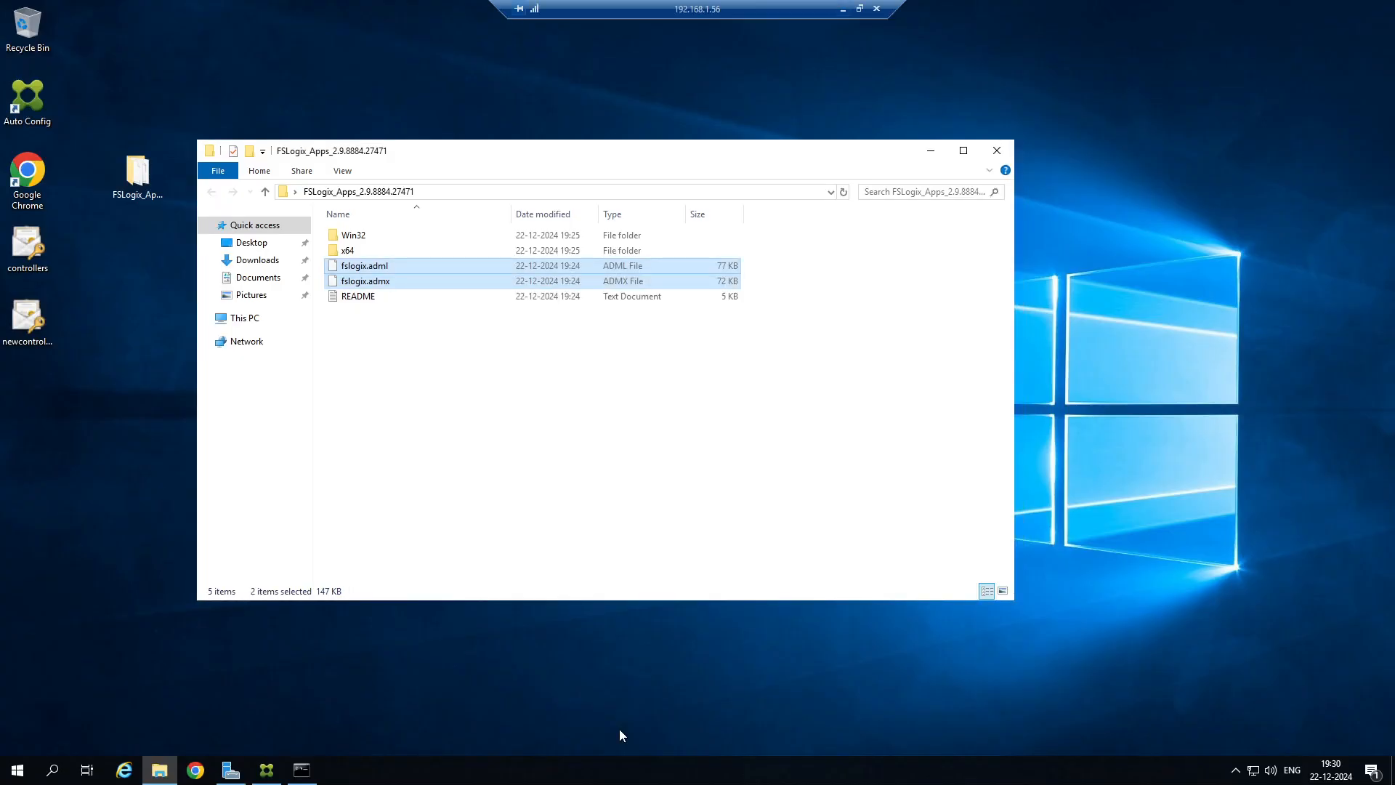
{"action": "left_click", "coordinate": [845, 9]}
{"action": "mouse_move", "coordinate": [655, 770]}
{"action": "left_click", "coordinate": [742, 719]}
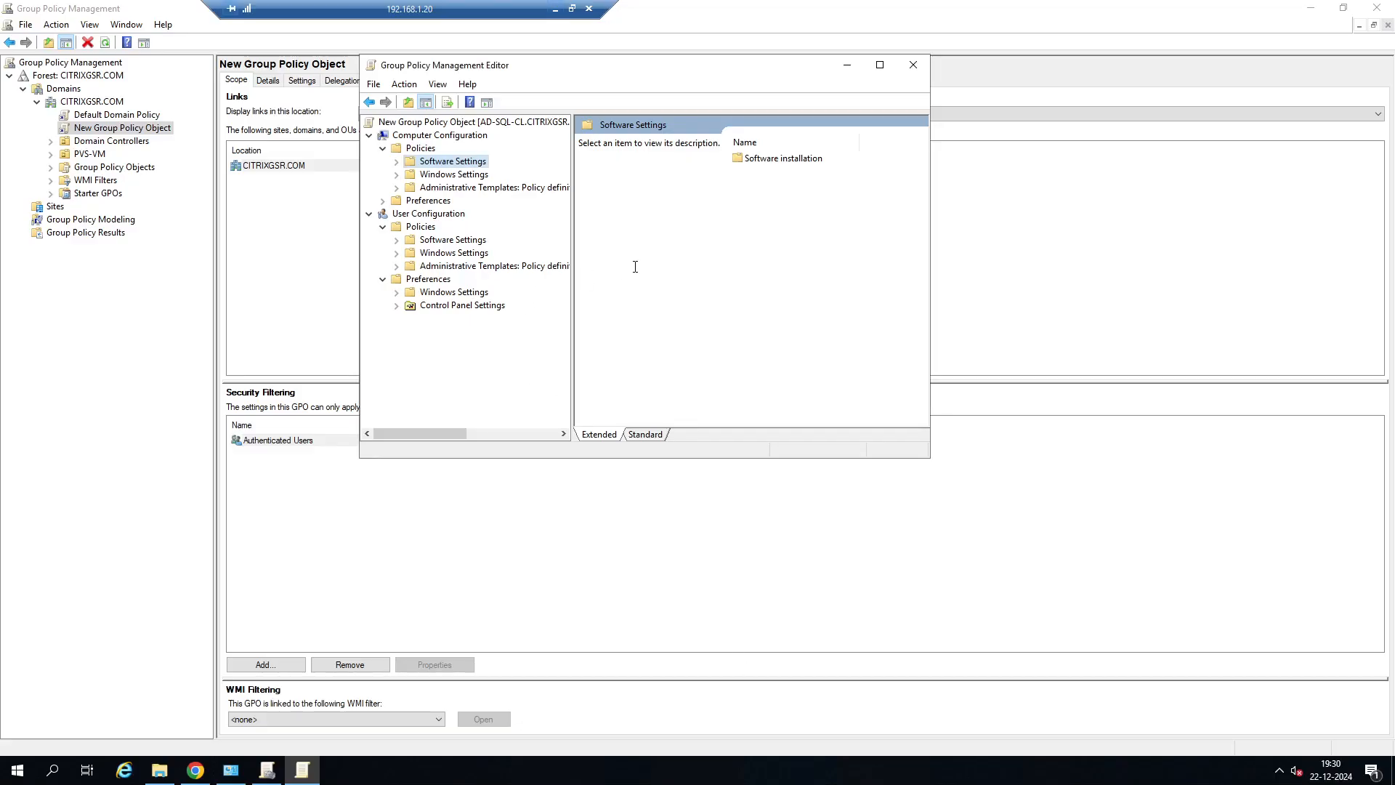
Close the Group Policy Management Editor and paste the copied fslogix.adml and fslogix.admx files into the PolicyDefinitions folder.
{"action": "left_click", "coordinate": [914, 65]}
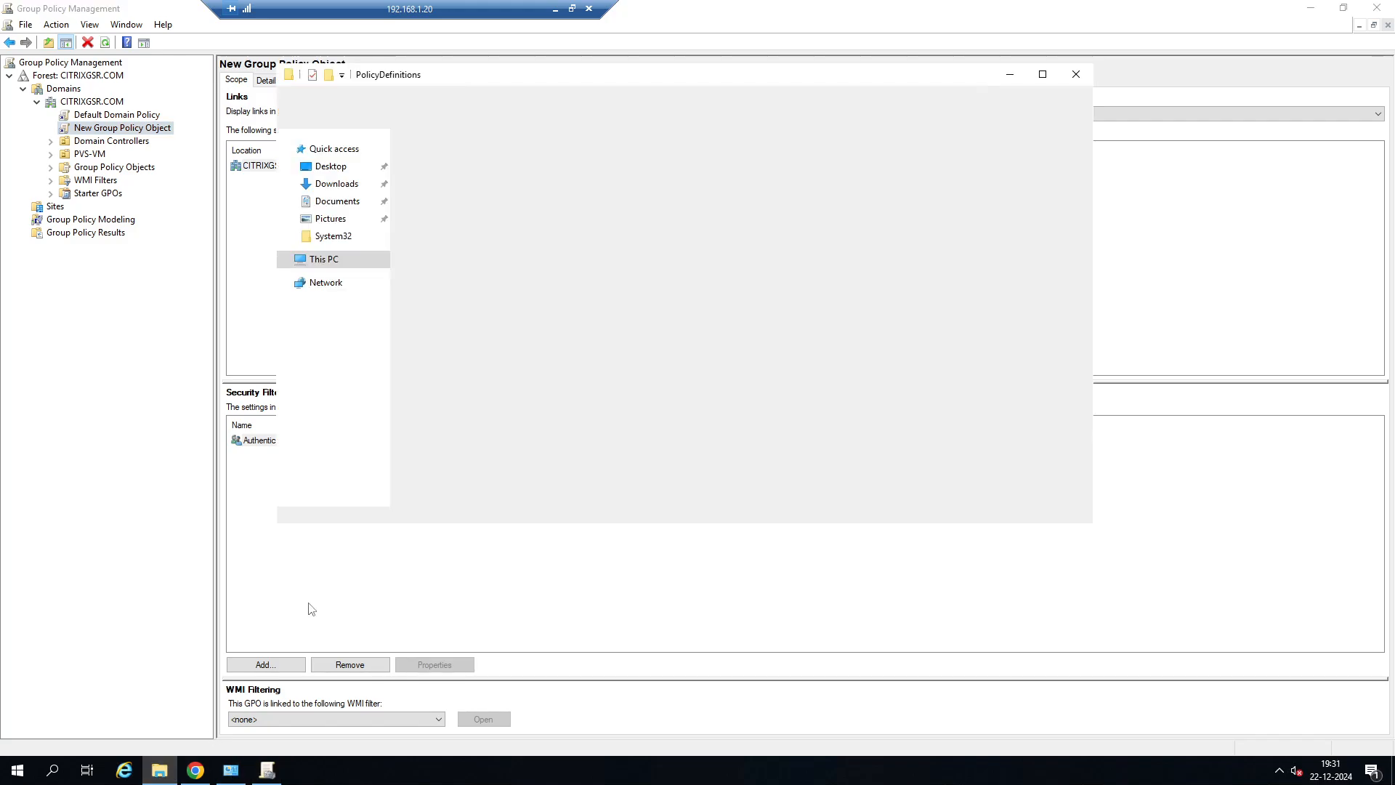
{"action": "right_click", "coordinate": [958, 276]}
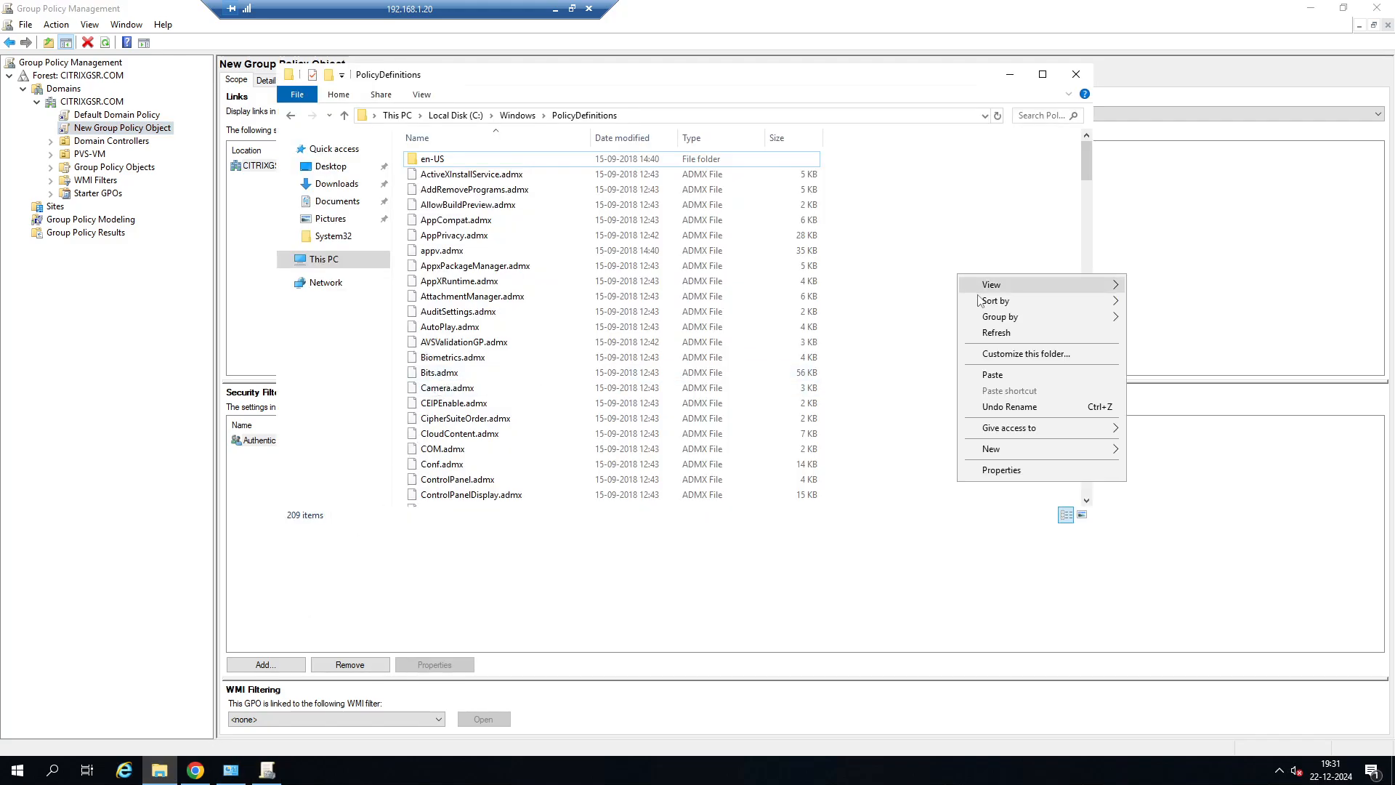
{"action": "left_click", "coordinate": [993, 375]}
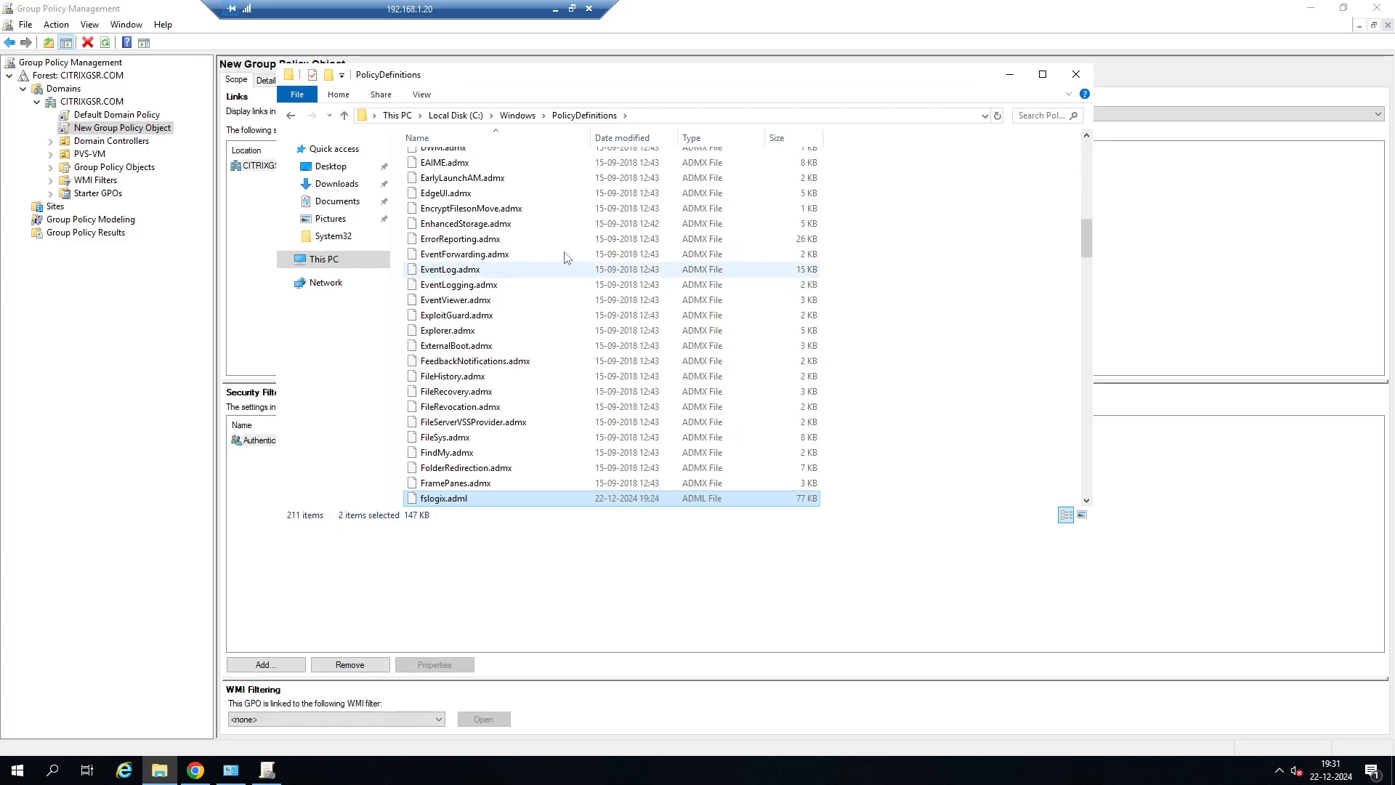
Paste the copied FSLogix template files into the en-US subfolder of PolicyDefinitions and minimize the folder window.
{"action": "scroll", "coordinate": [567, 305], "scroll_direction": "up", "scroll_amount": 15}
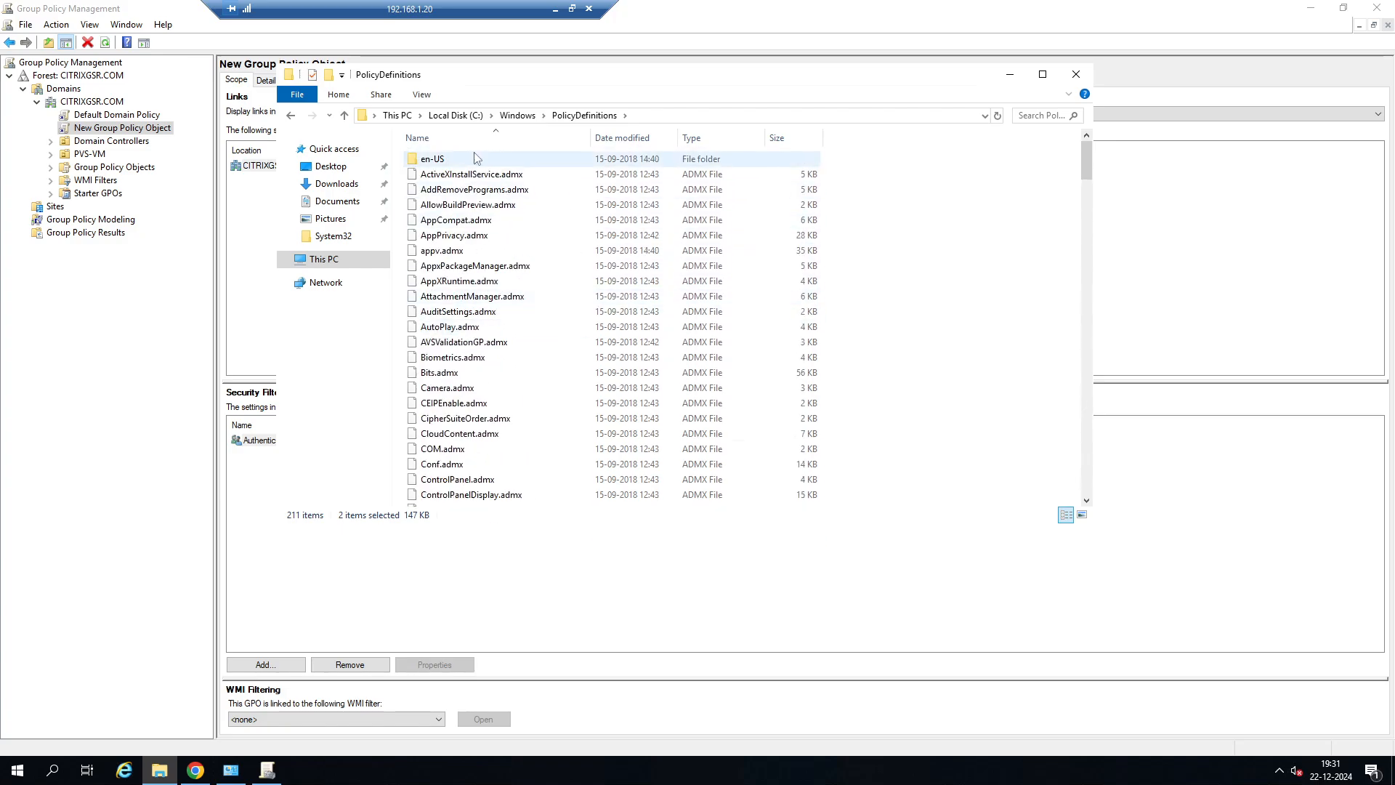
{"action": "double_click", "coordinate": [426, 165]}
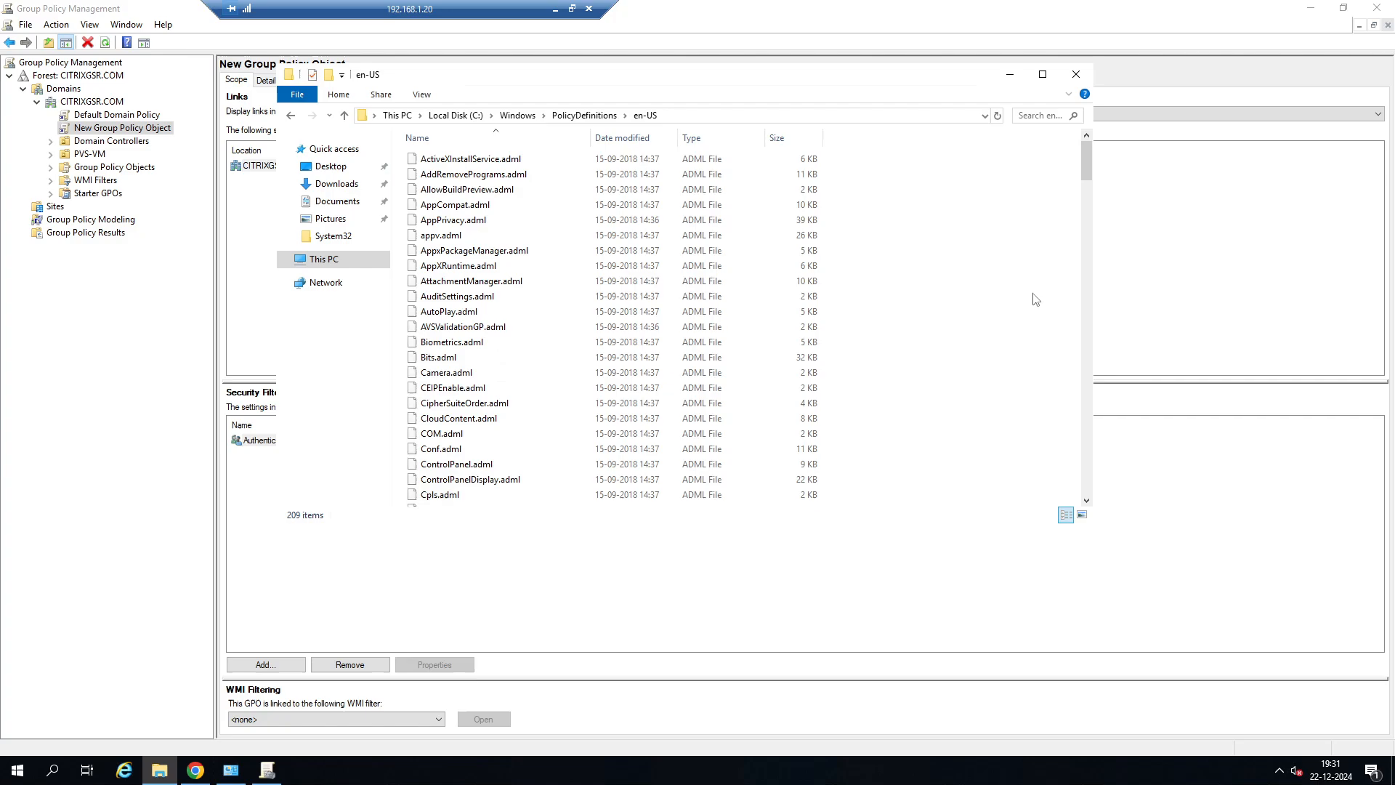
{"action": "key", "text": "ctrl+v"}
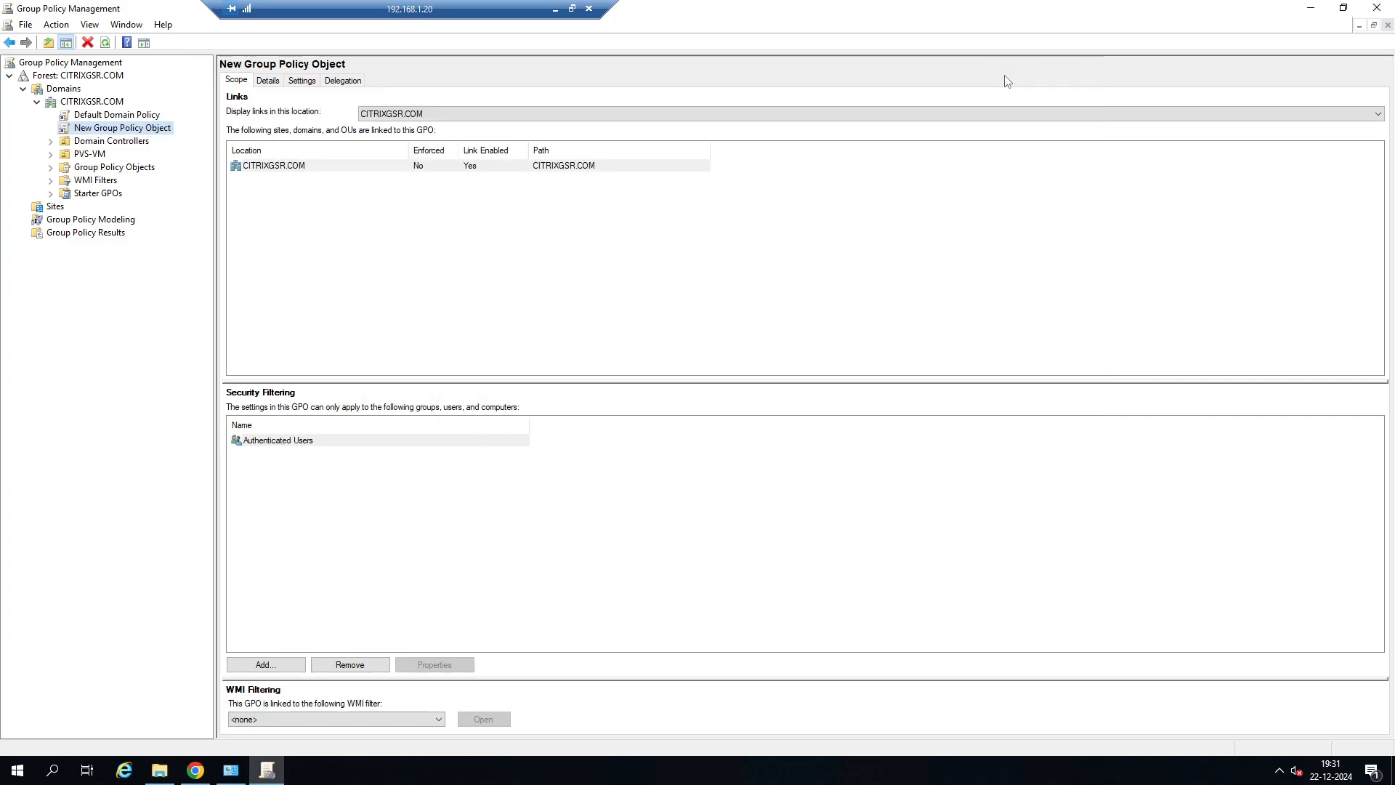
{"action": "left_click", "coordinate": [1011, 74]}
Refresh the New Group Policy Object, accept the GPO link notice and open the object for editing.
{"action": "left_click", "coordinate": [56, 24]}
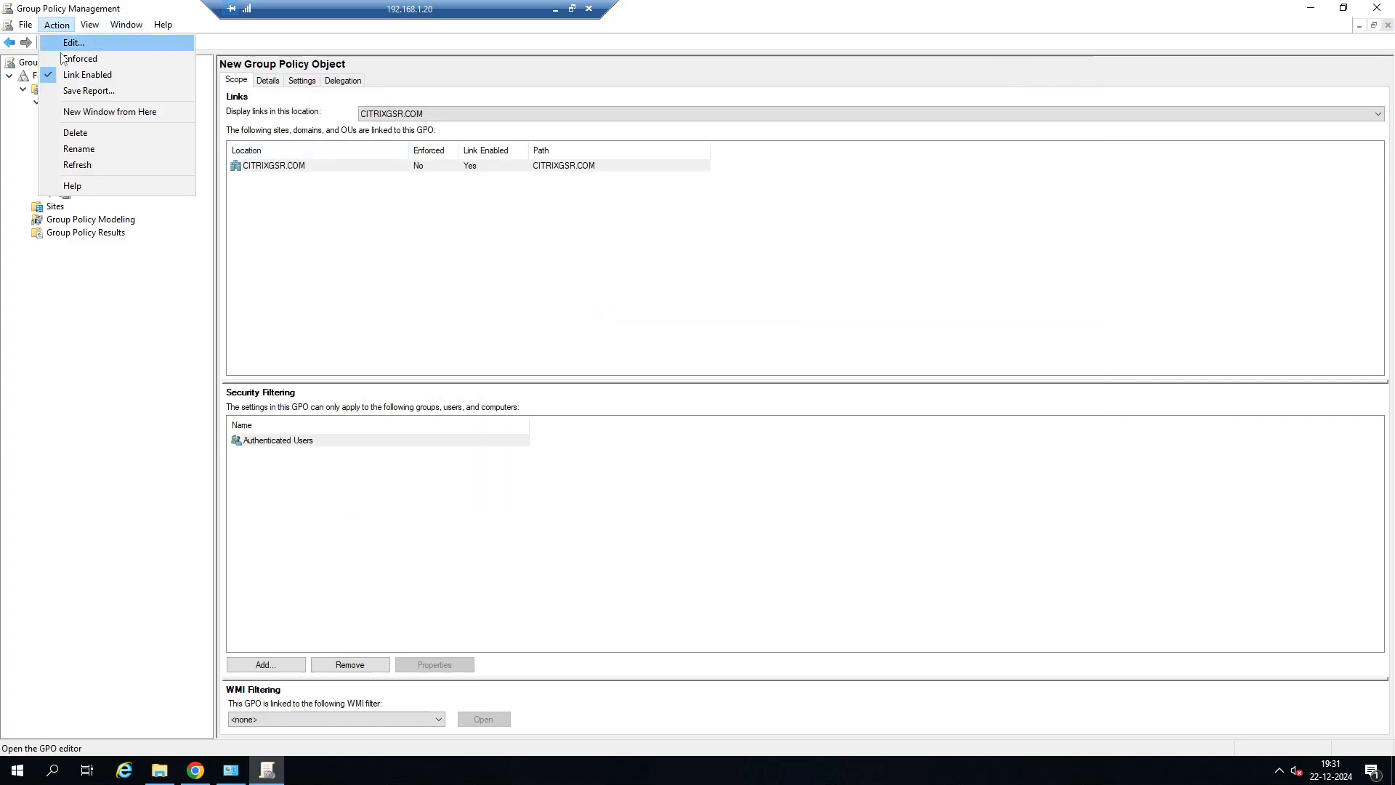
{"action": "left_click", "coordinate": [77, 164]}
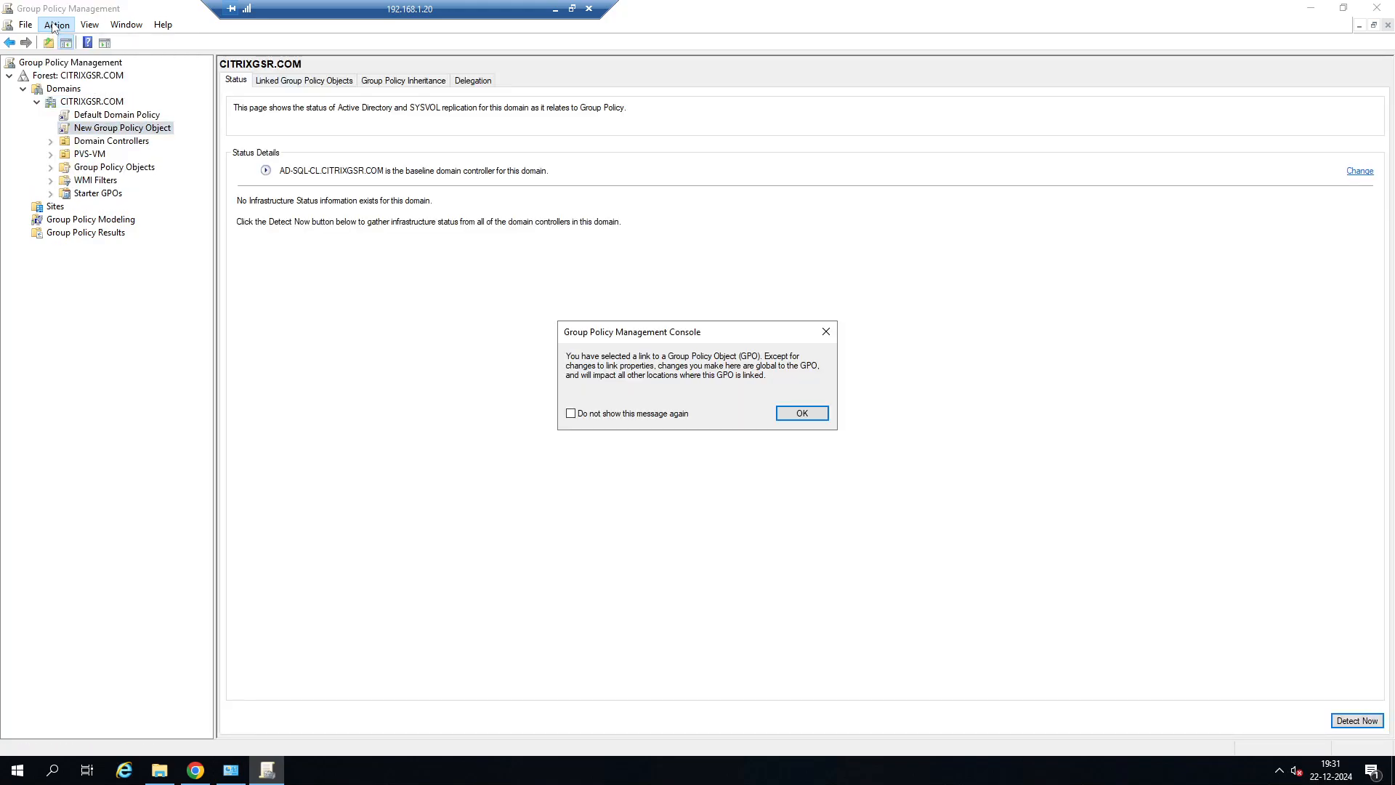
{"action": "left_click", "coordinate": [807, 414]}
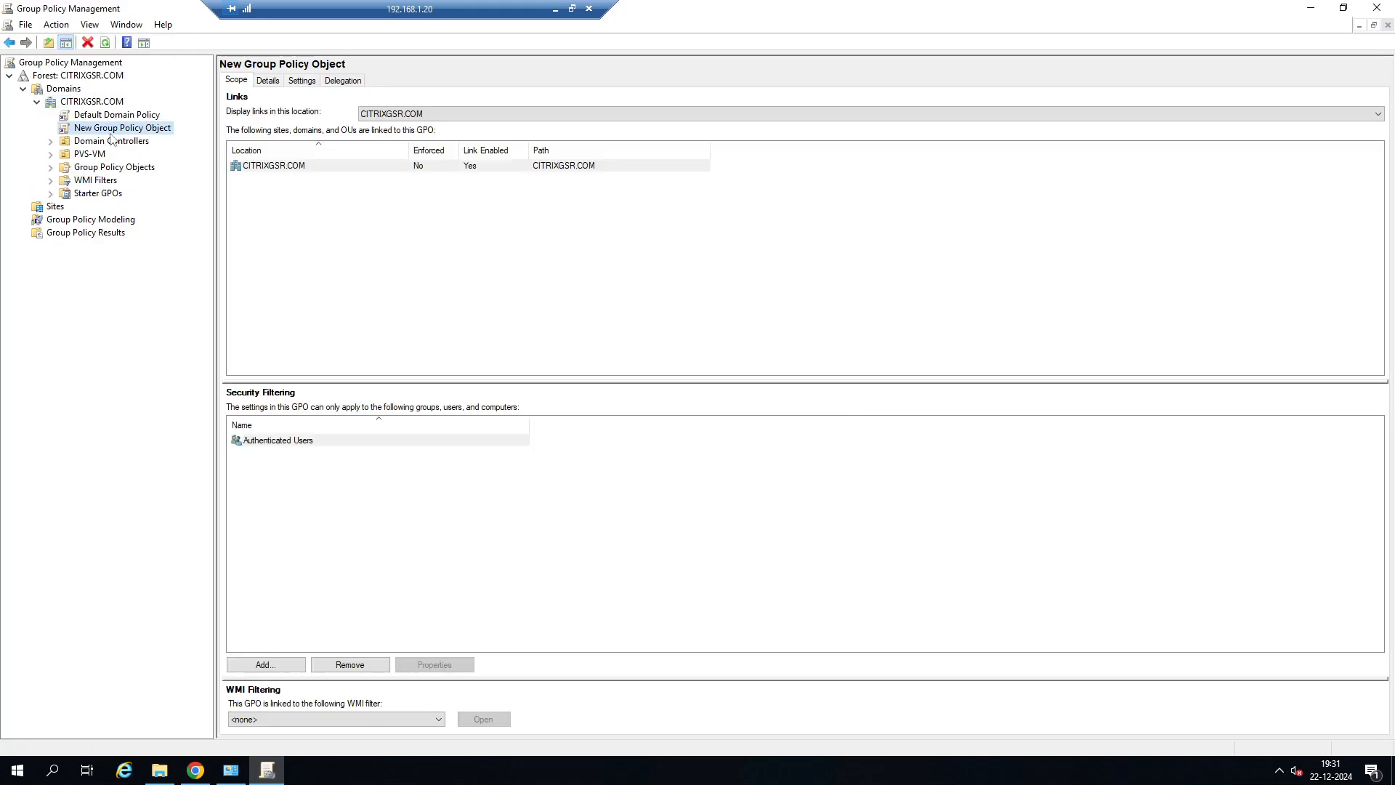
{"action": "right_click", "coordinate": [127, 129]}
{"action": "left_click", "coordinate": [152, 135]}
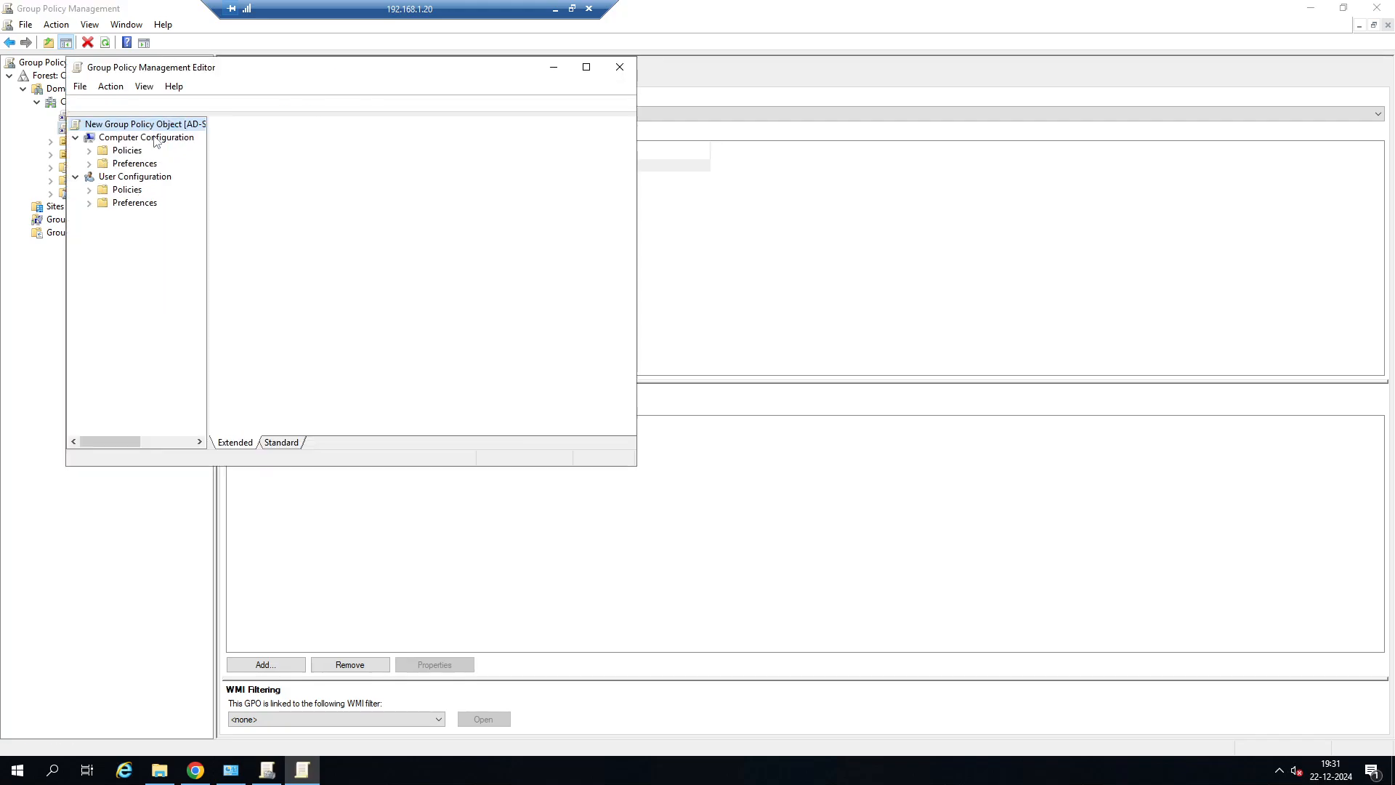
Maximize the policy editor, open Computer Configuration > Policies > Administrative Templates > FSLogix, and widen the tree to show full names.
{"action": "left_click", "coordinate": [587, 67]}
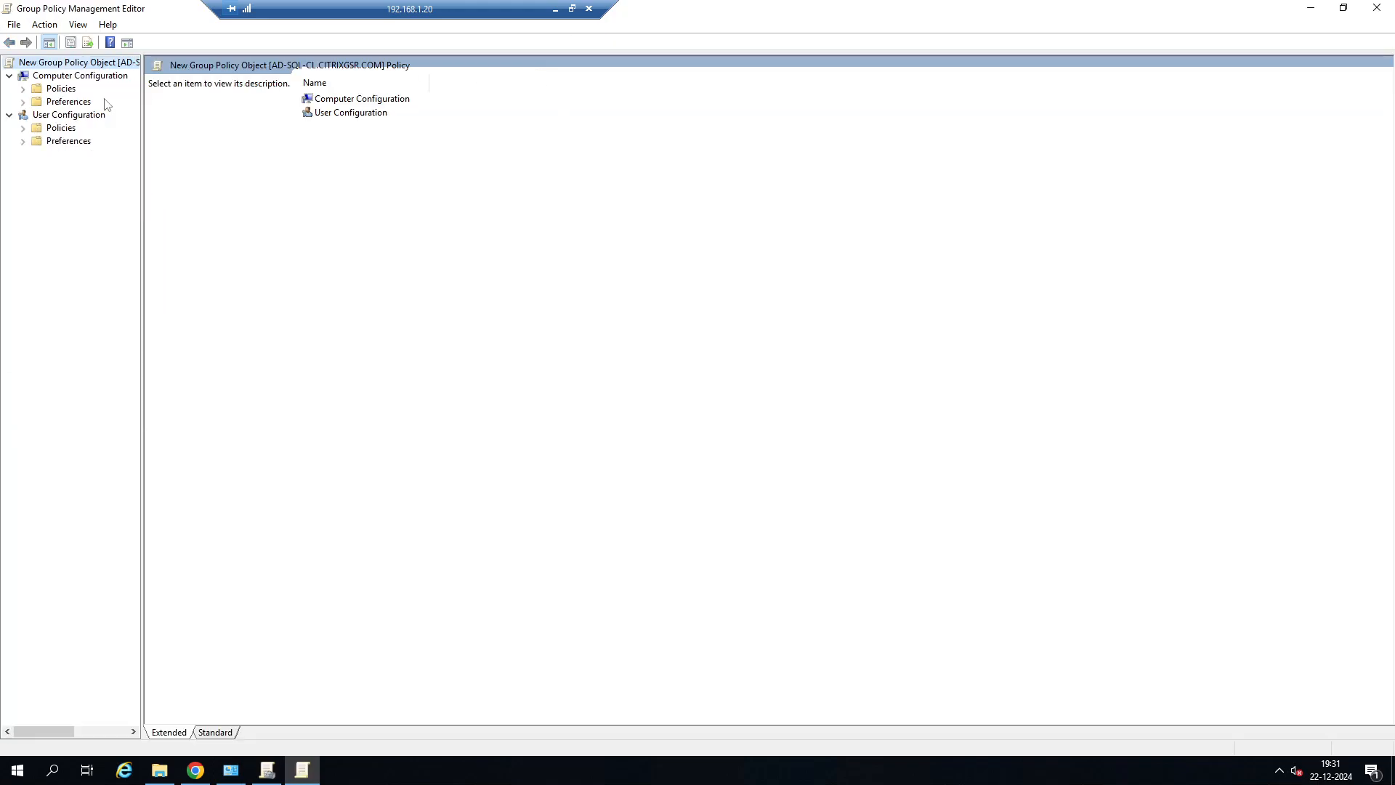
{"action": "left_click", "coordinate": [23, 88]}
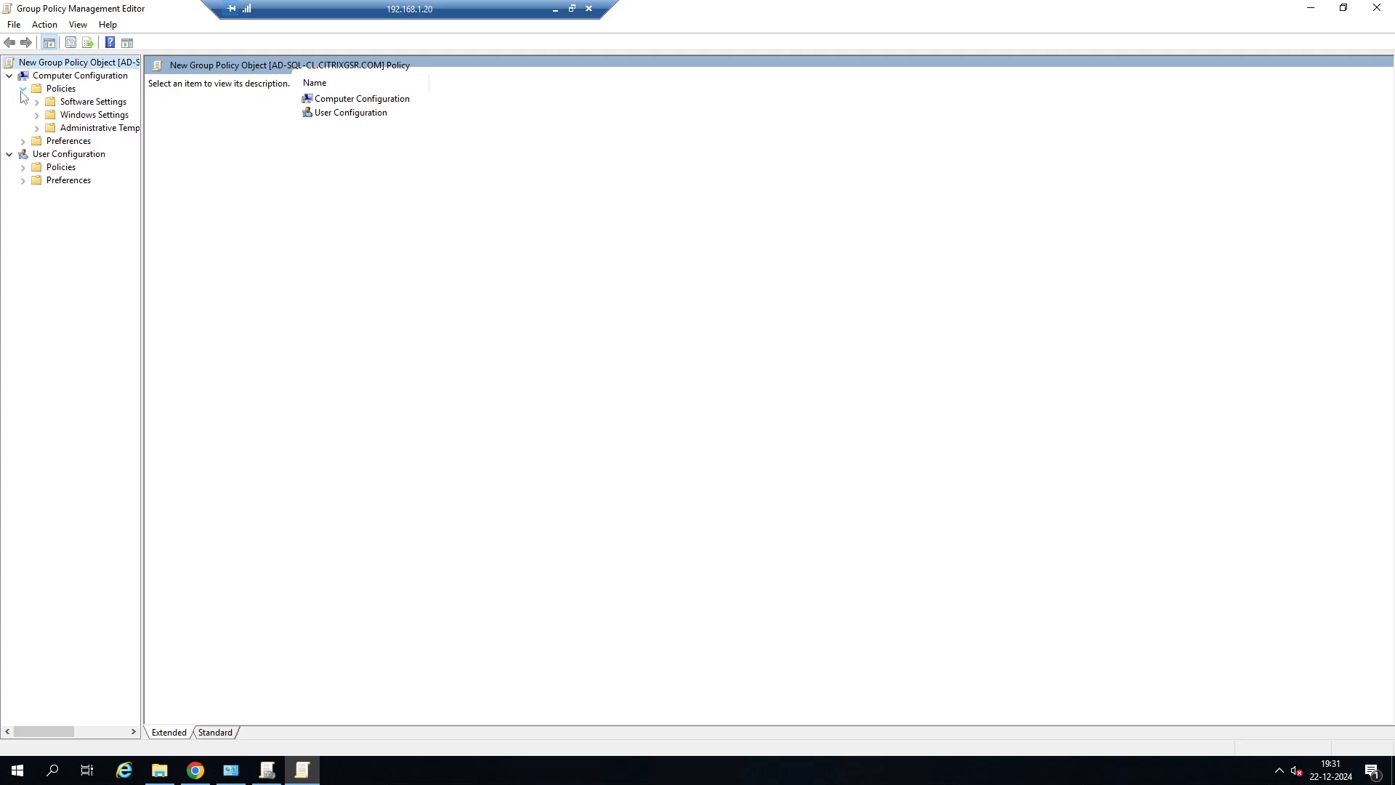
{"action": "left_click", "coordinate": [37, 128]}
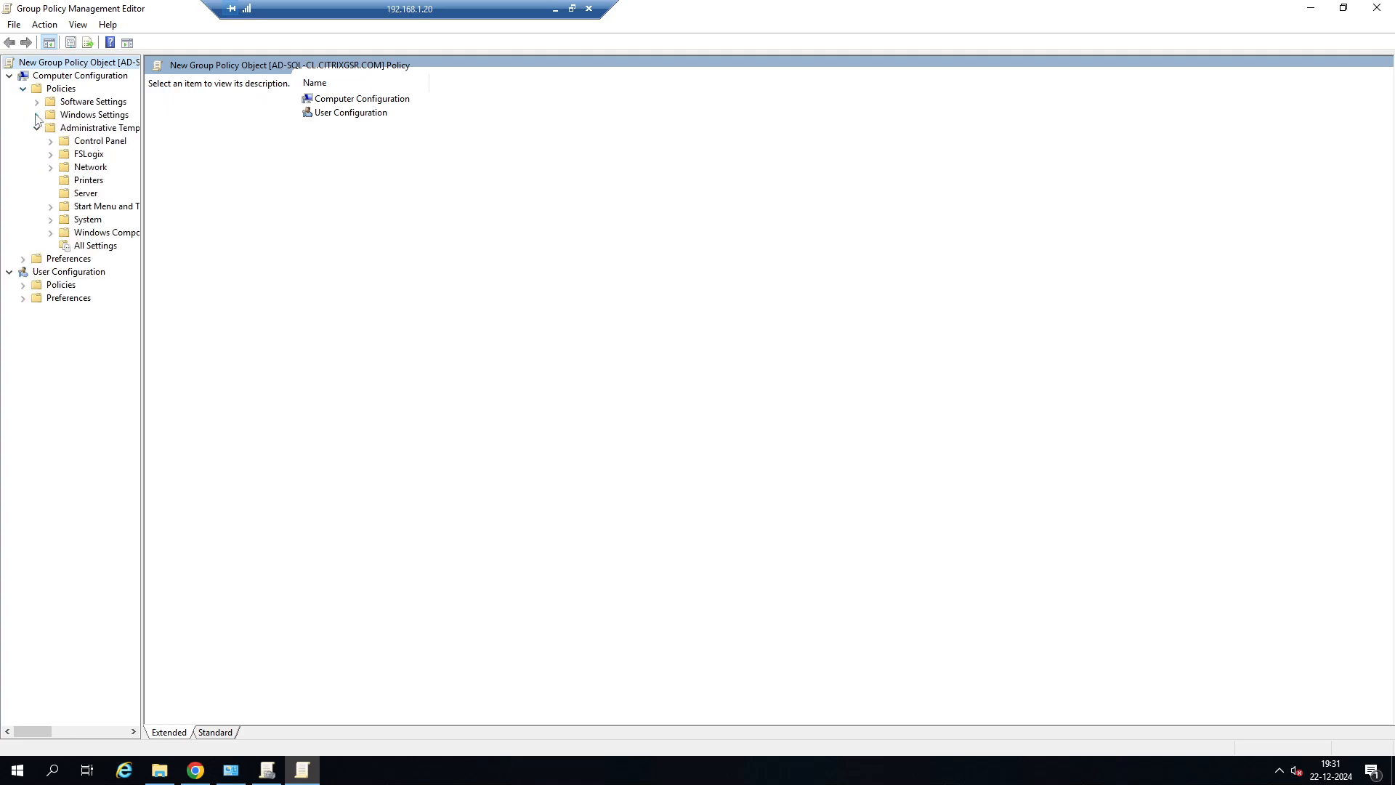
{"action": "left_click", "coordinate": [50, 154]}
{"action": "left_click", "coordinate": [87, 156]}
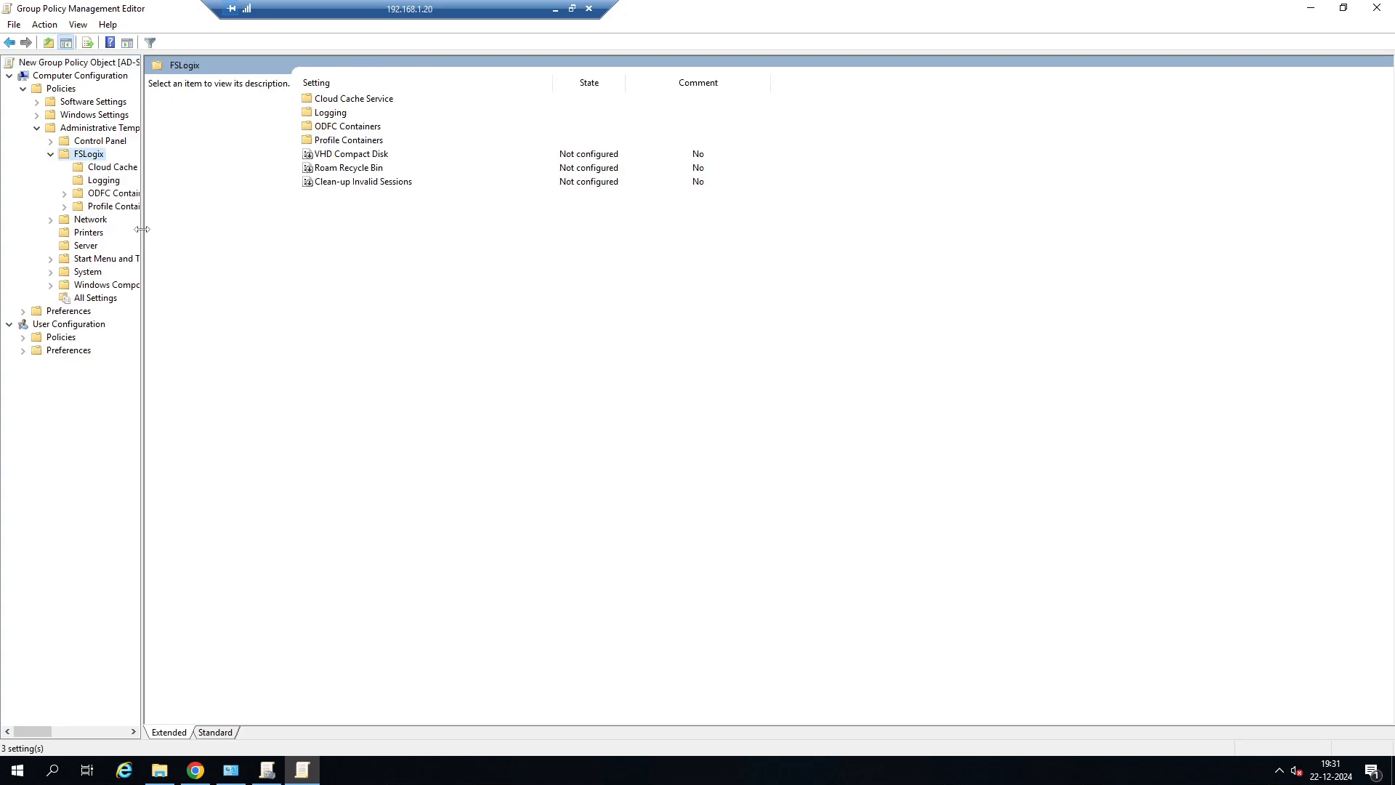
{"action": "left_click_drag", "start_coordinate": [142, 229], "coordinate": [224, 233]}
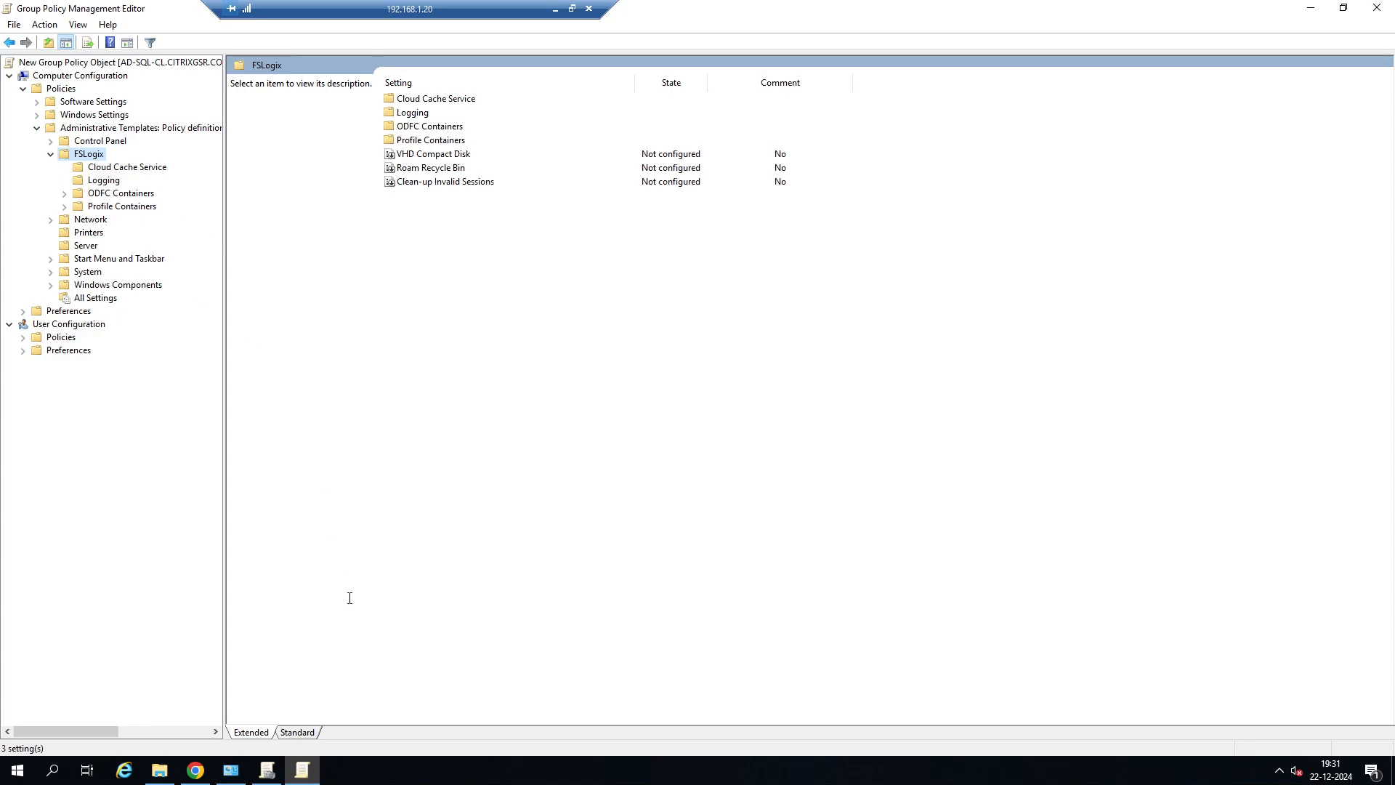
Review the fslogix.adml and fslogix.admx files in the en-US folder window, moving it clear of the FSLogix policy settings.
{"action": "left_click", "coordinate": [159, 770]}
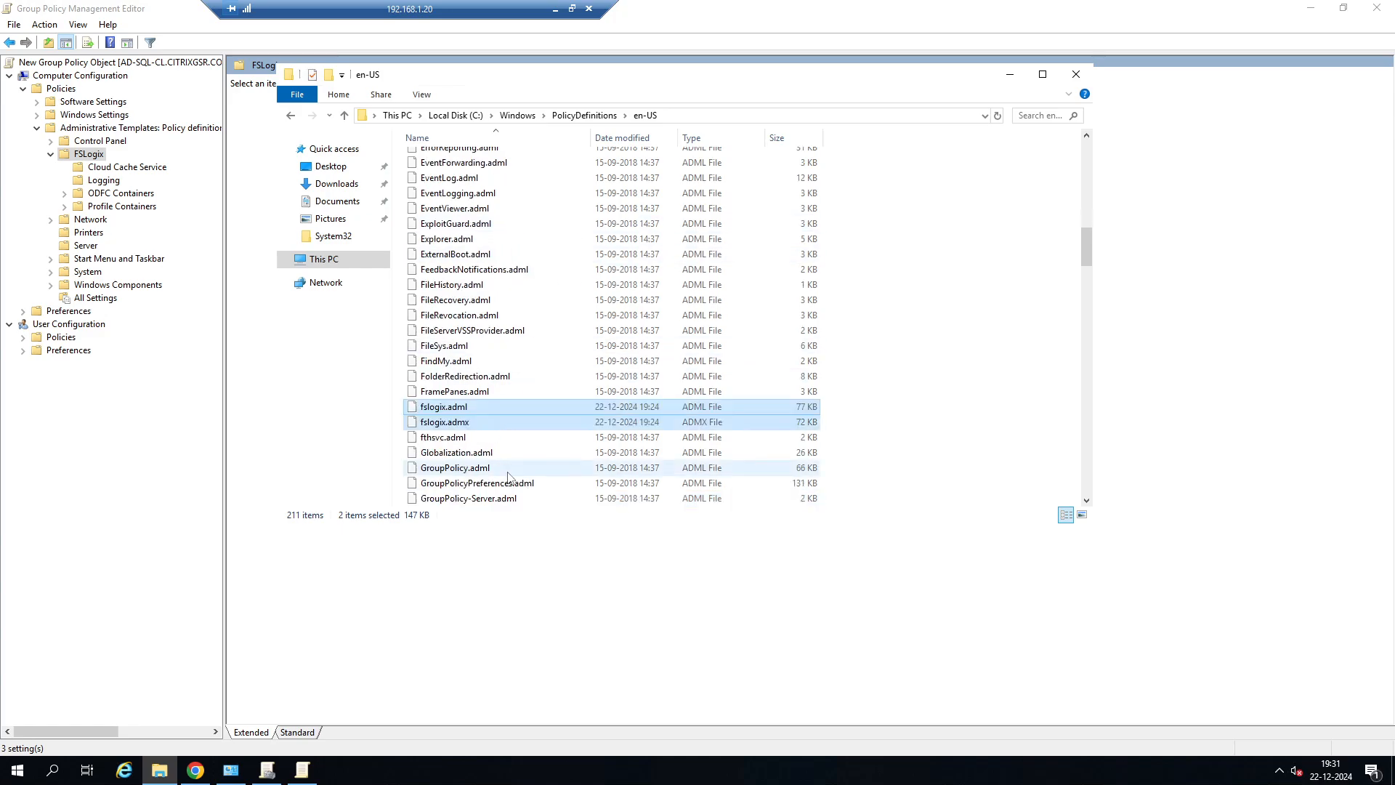
{"action": "scroll", "coordinate": [508, 478], "scroll_direction": "down", "scroll_amount": 2}
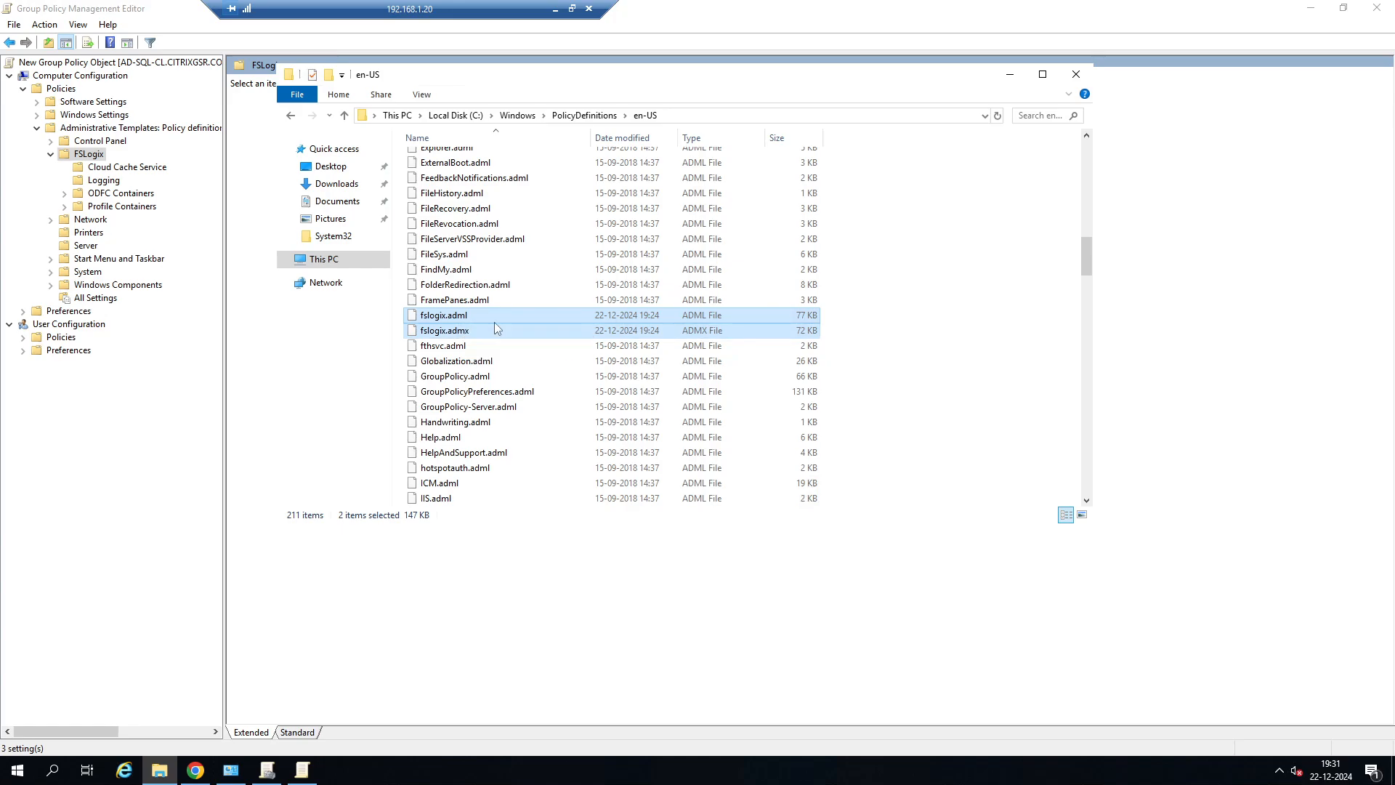
{"action": "left_click_drag", "start_coordinate": [538, 78], "coordinate": [703, 80]}
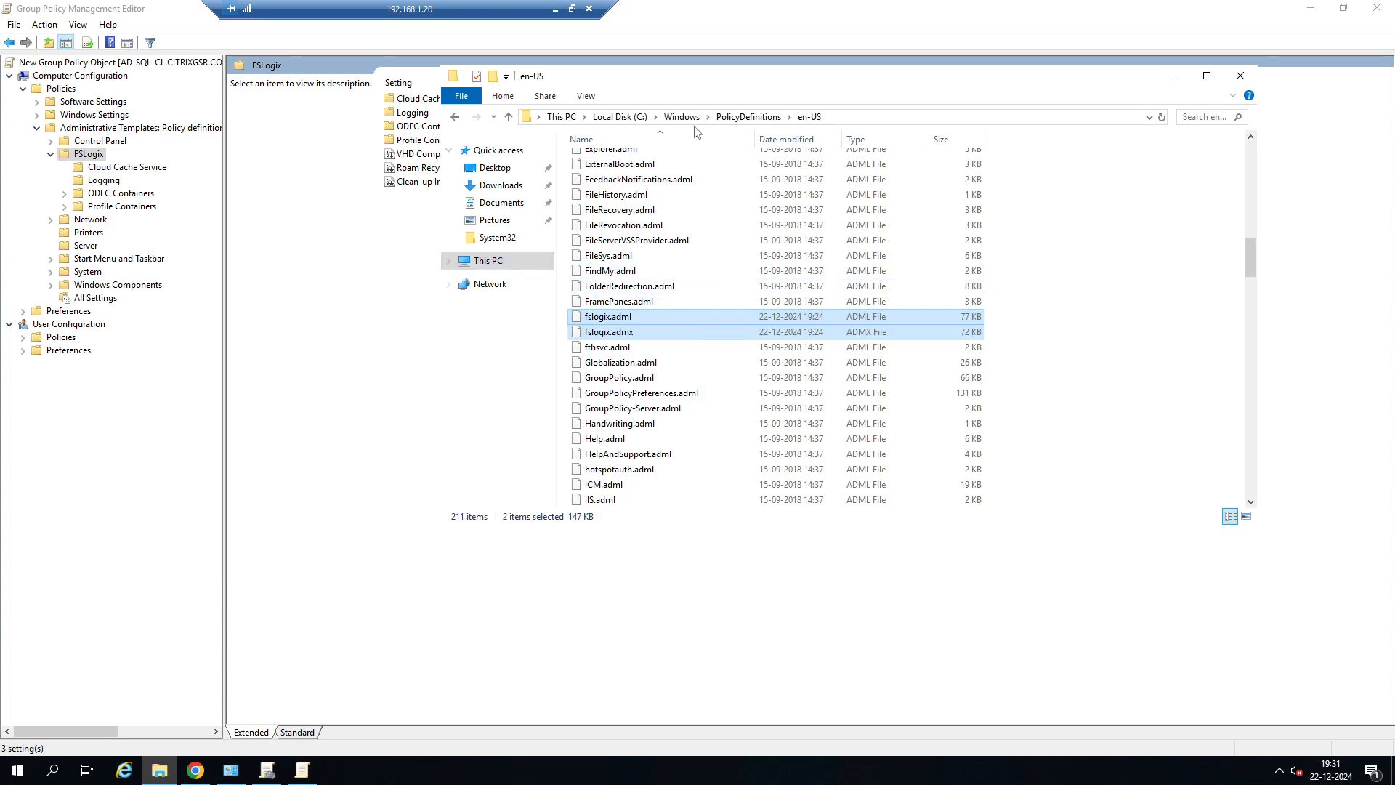
{"action": "left_click_drag", "start_coordinate": [681, 84], "coordinate": [802, 121]}
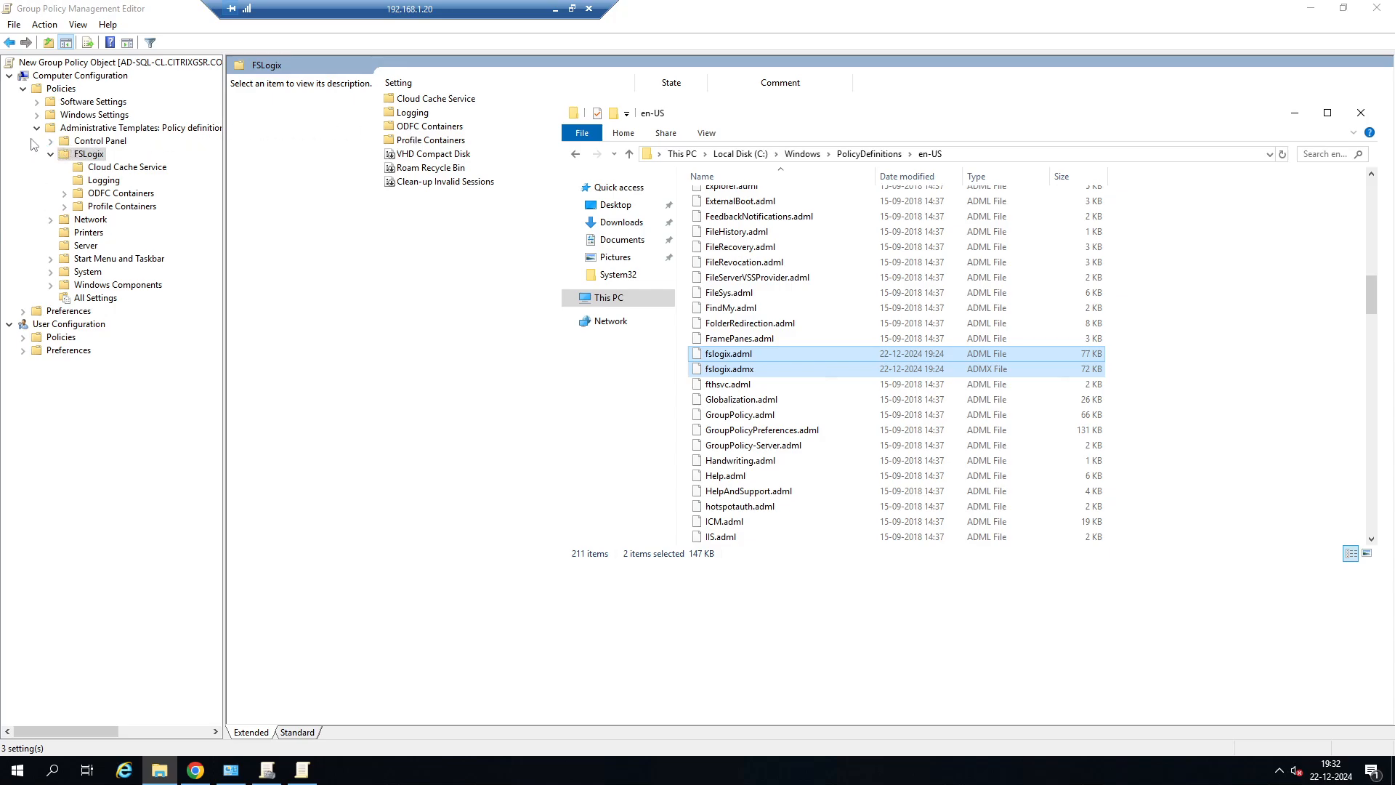
Expand Policies under User Configuration, including its Windows Settings and Software Settings, to examine the available nodes.
{"action": "left_click", "coordinate": [24, 337]}
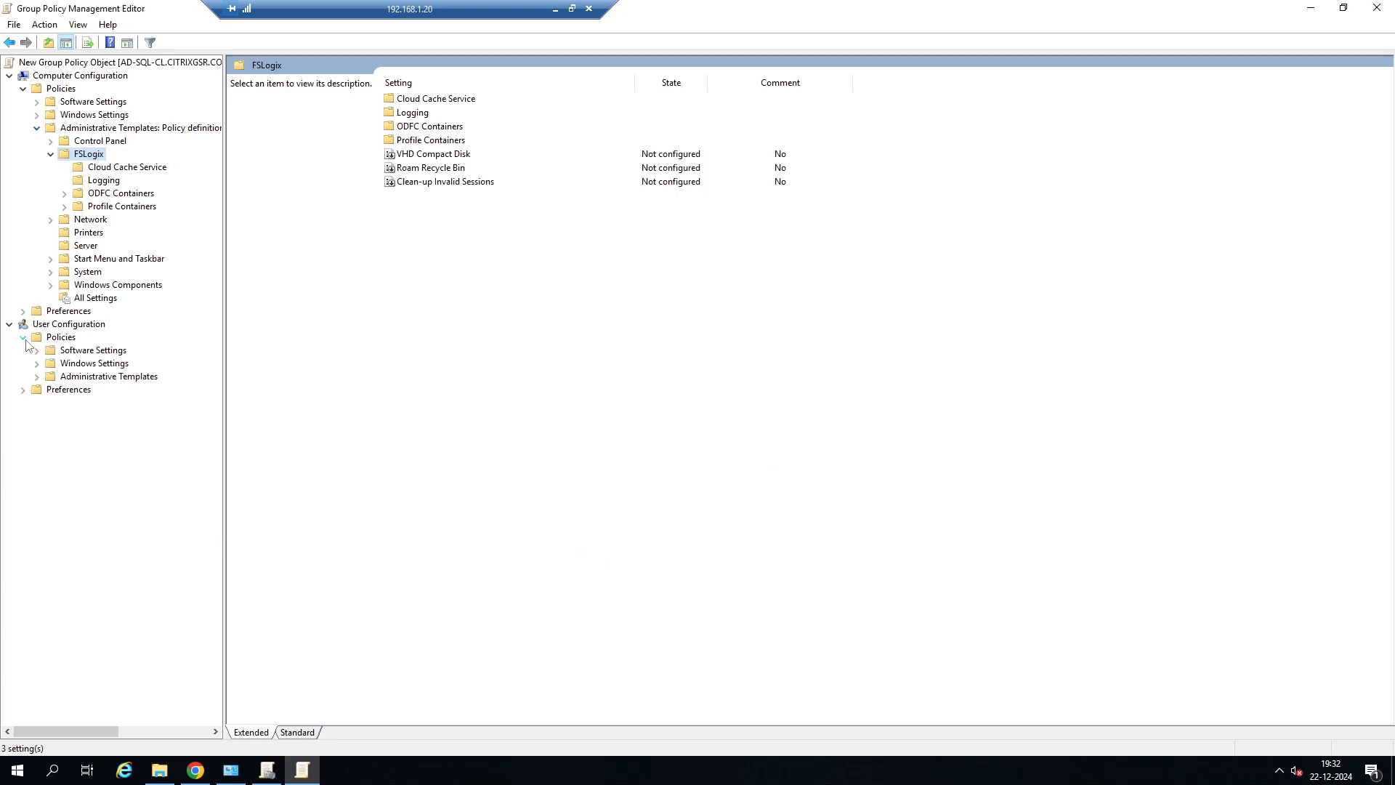
{"action": "left_click", "coordinate": [37, 364]}
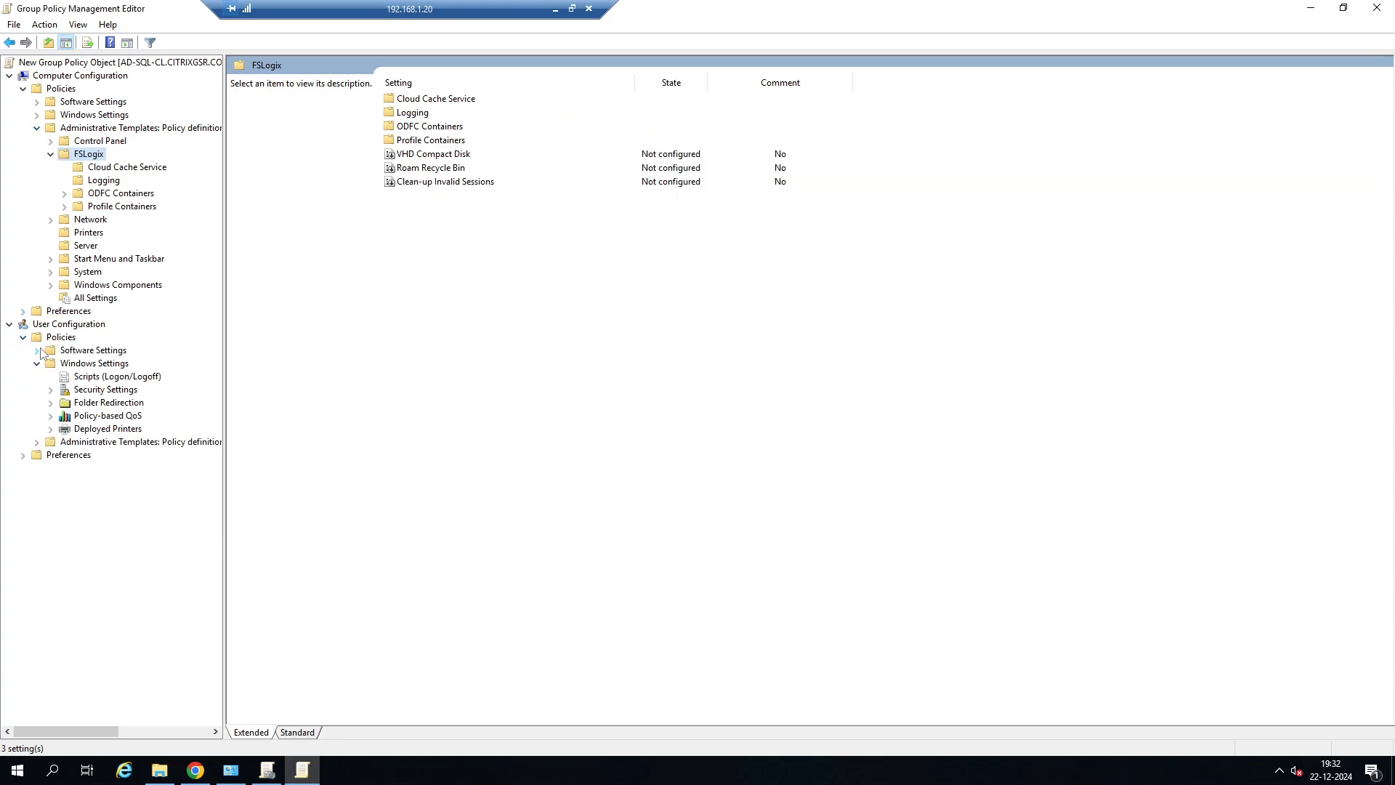
{"action": "left_click", "coordinate": [37, 351]}
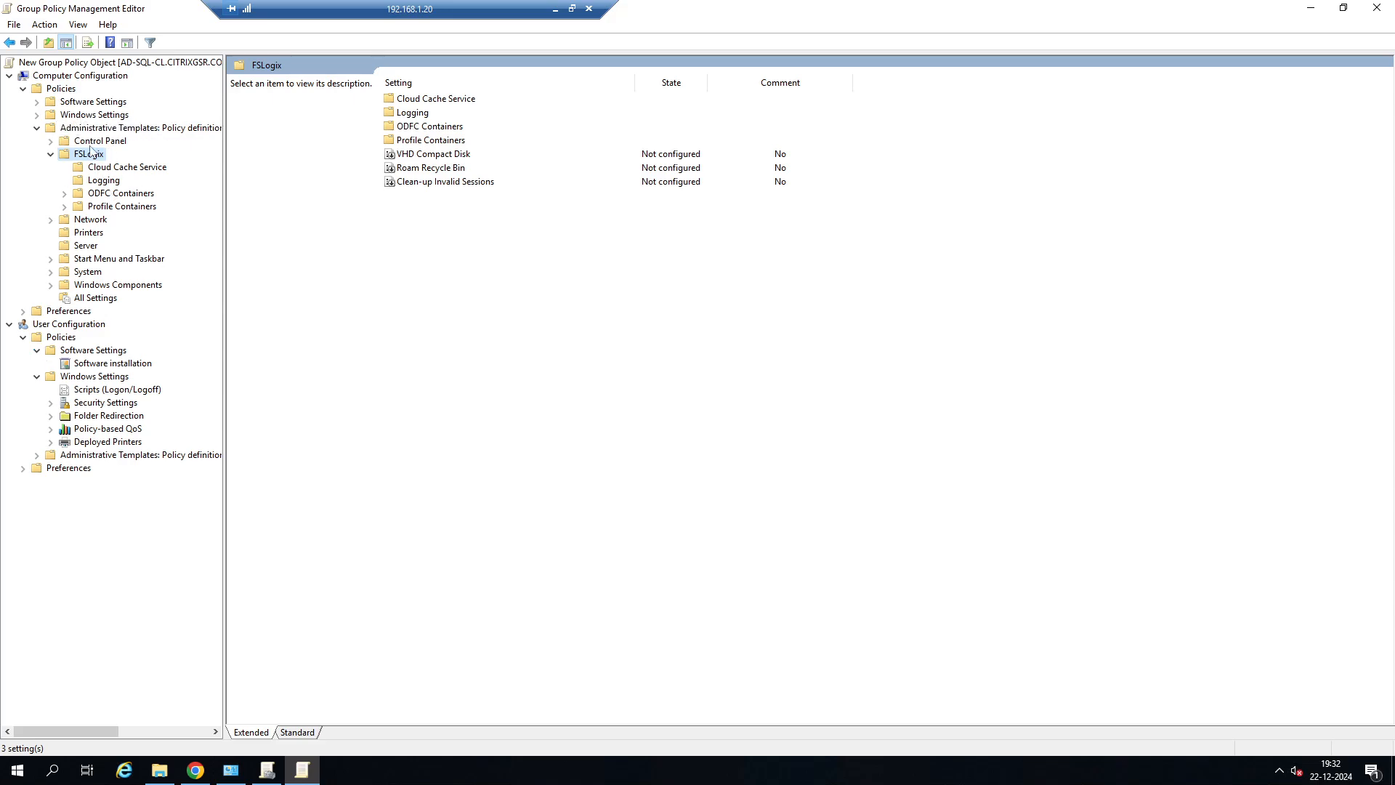
Show This PC in the remote session's file window, then switch to VMware Workstation and open the AD-CONTROLELR virtual machine settings.
{"action": "left_click", "coordinate": [159, 770]}
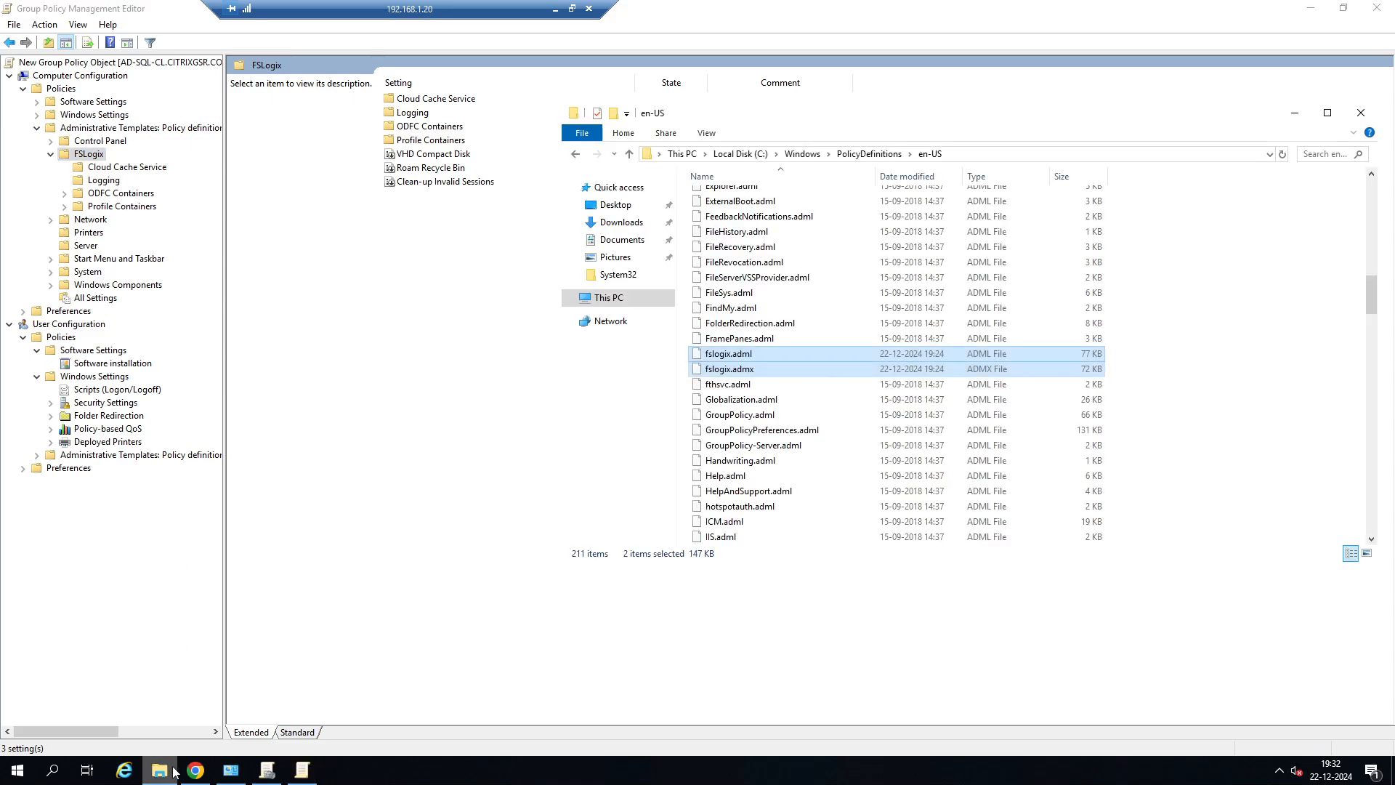
{"action": "left_click", "coordinate": [609, 299]}
{"action": "left_click", "coordinate": [555, 9]}
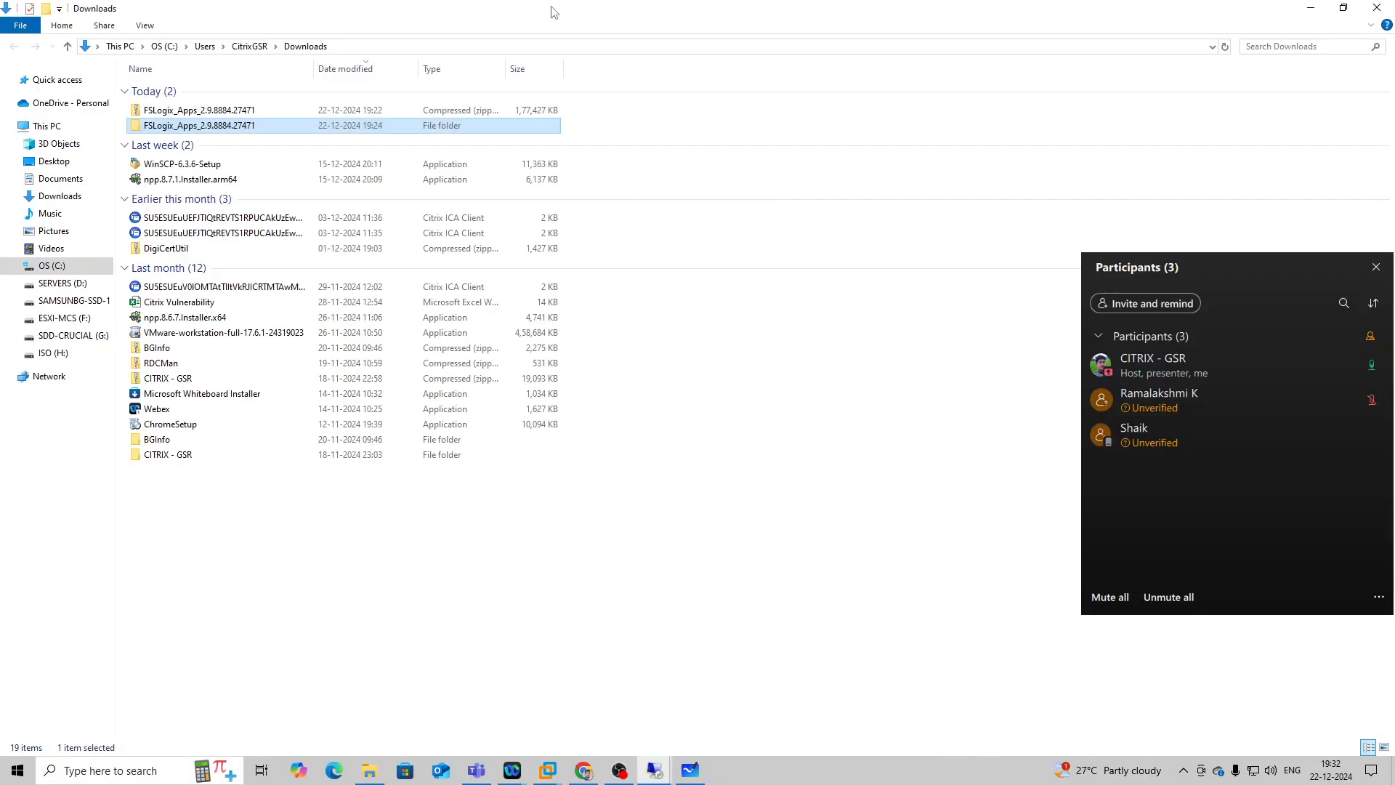
{"action": "left_click", "coordinate": [550, 771]}
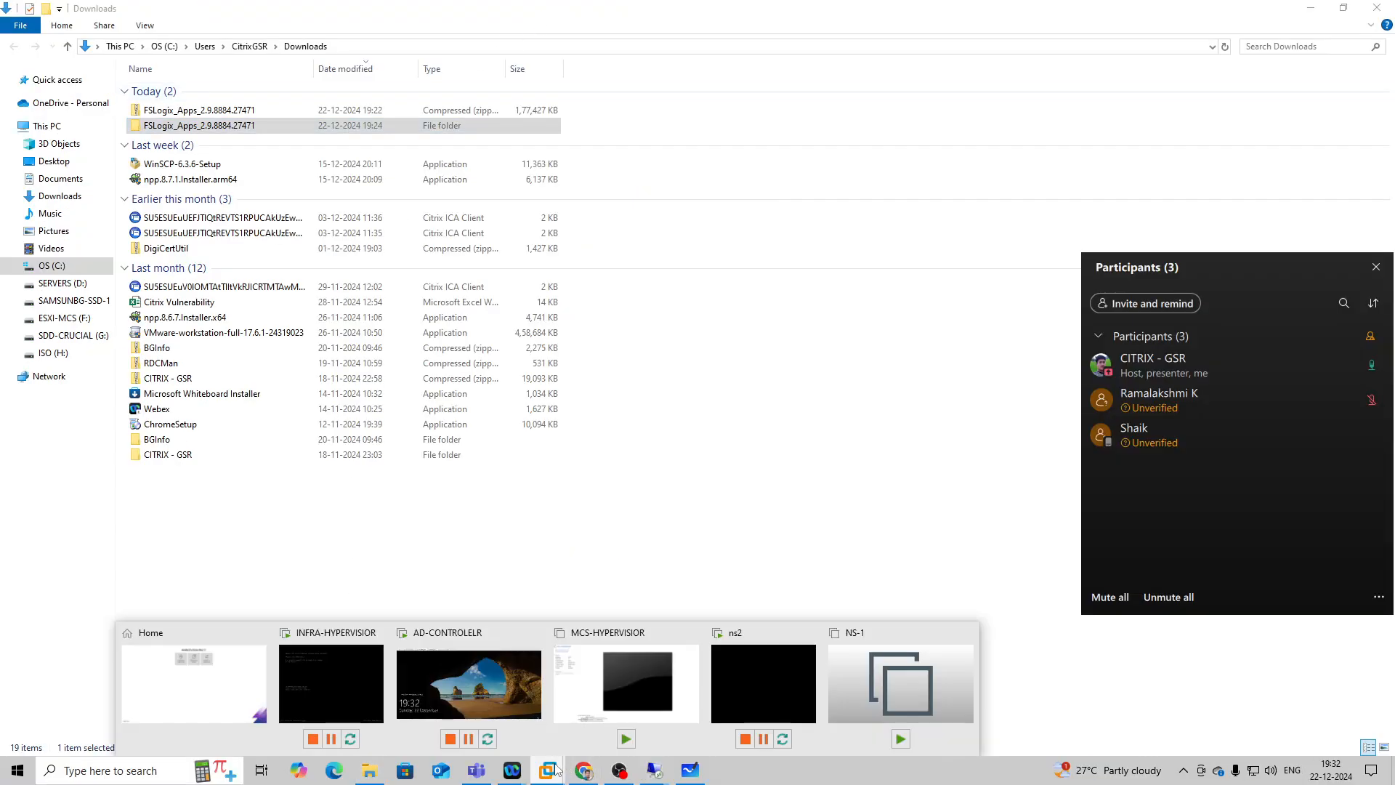
{"action": "mouse_move", "coordinate": [458, 687]}
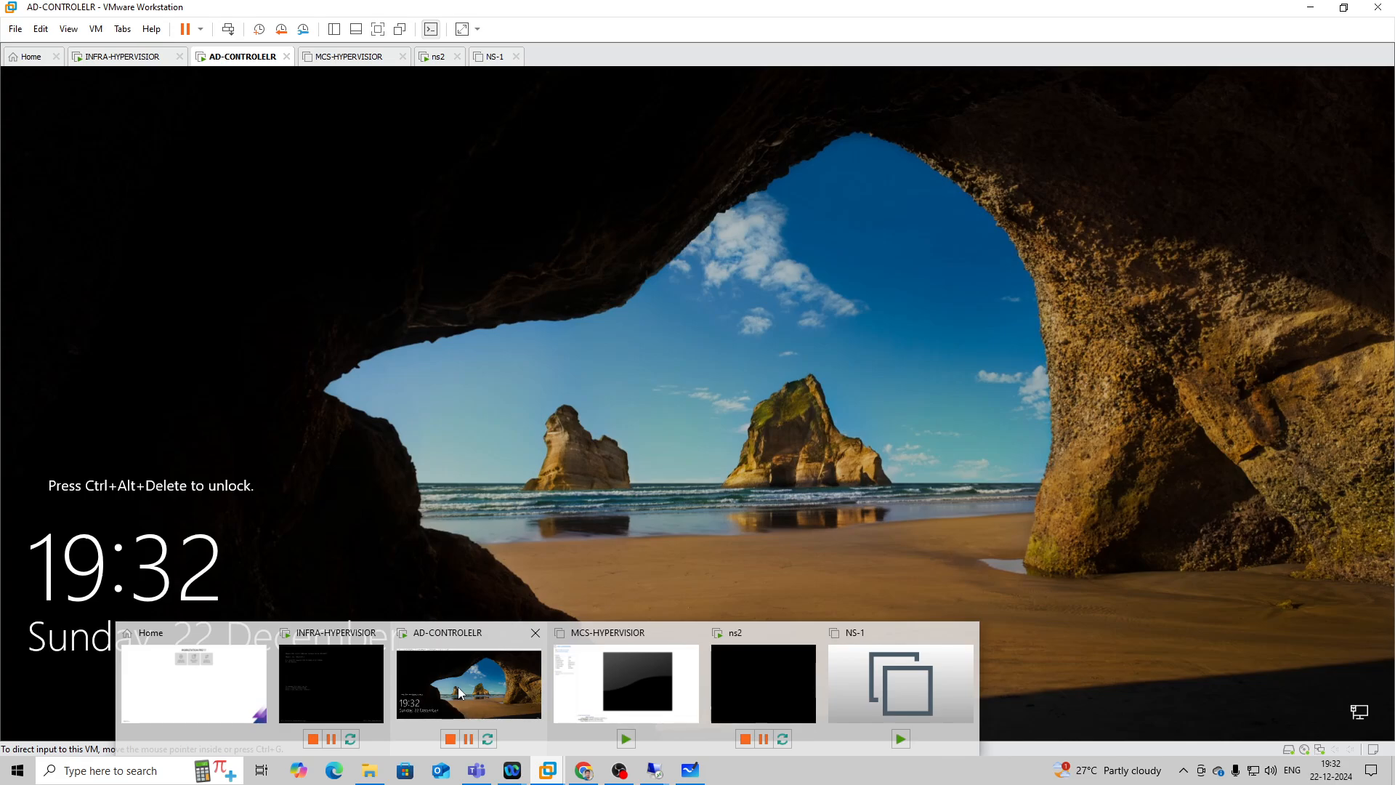
{"action": "left_click", "coordinate": [457, 687]}
{"action": "right_click", "coordinate": [239, 55]}
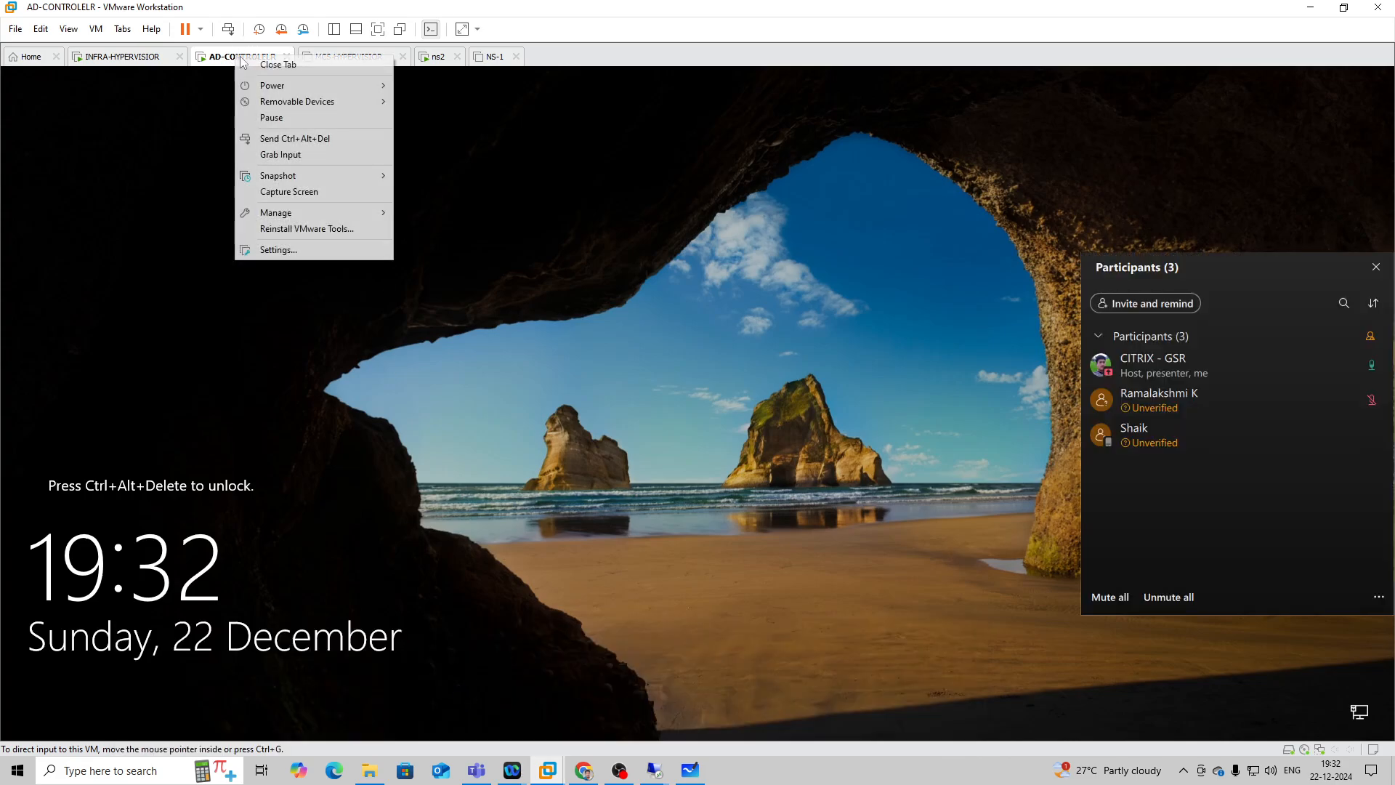
{"action": "left_click", "coordinate": [276, 250]}
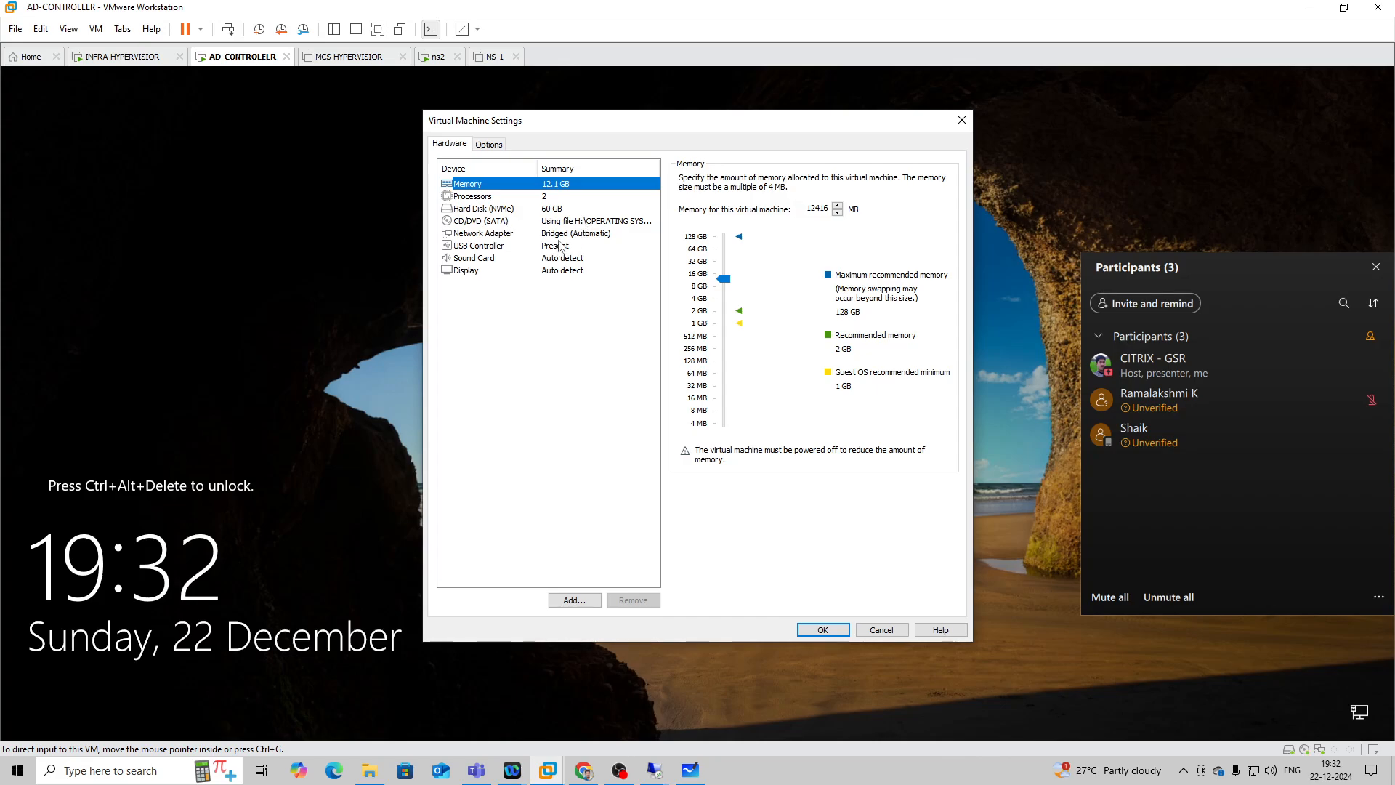
Attach the Citrix_Virtual_Apps_and_Desktops_7_2411 ISO from the XENAPP &XENDESKTOP folder on H: to the virtual machine's CD/DVD drive.
{"action": "left_click", "coordinate": [581, 223]}
{"action": "left_click", "coordinate": [917, 285]}
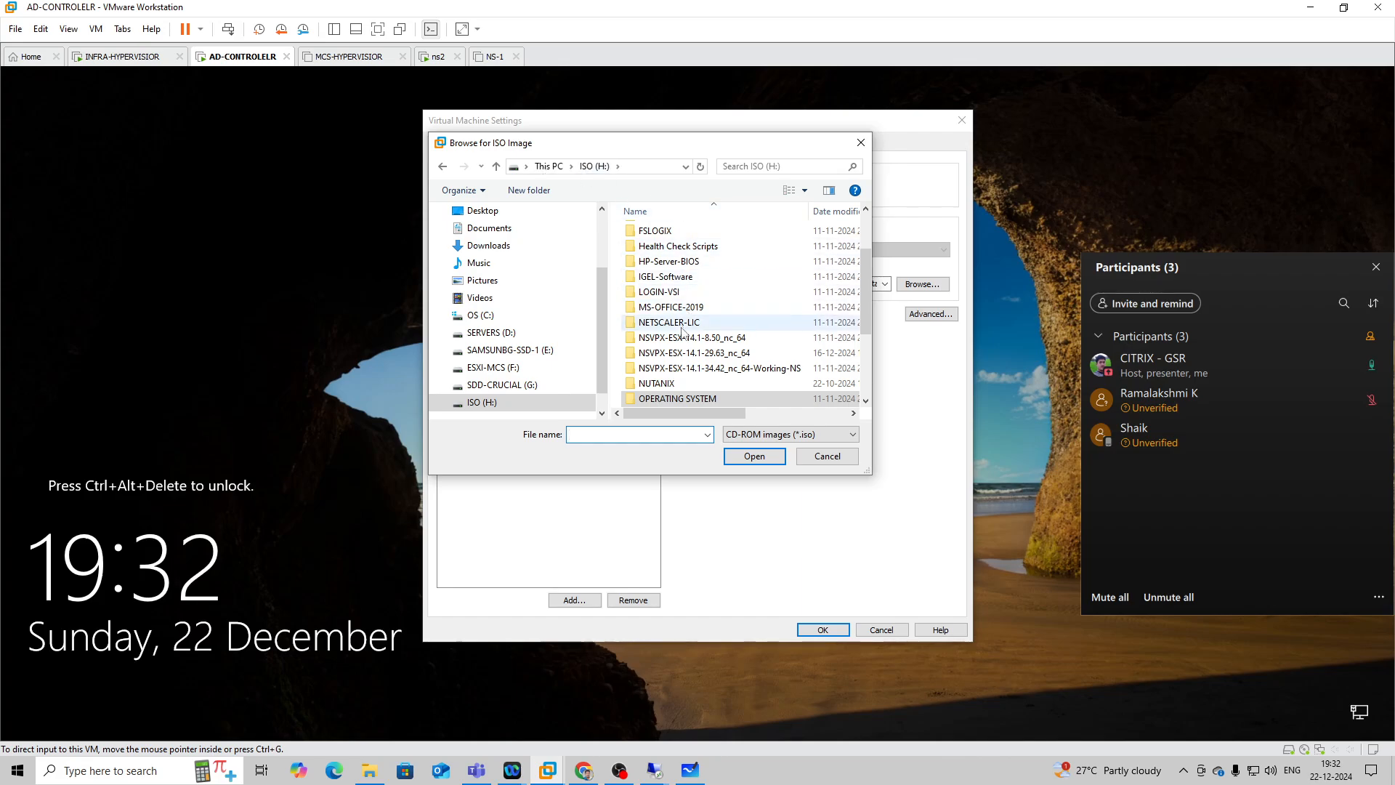
{"action": "scroll", "coordinate": [698, 327], "scroll_direction": "down", "scroll_amount": 3}
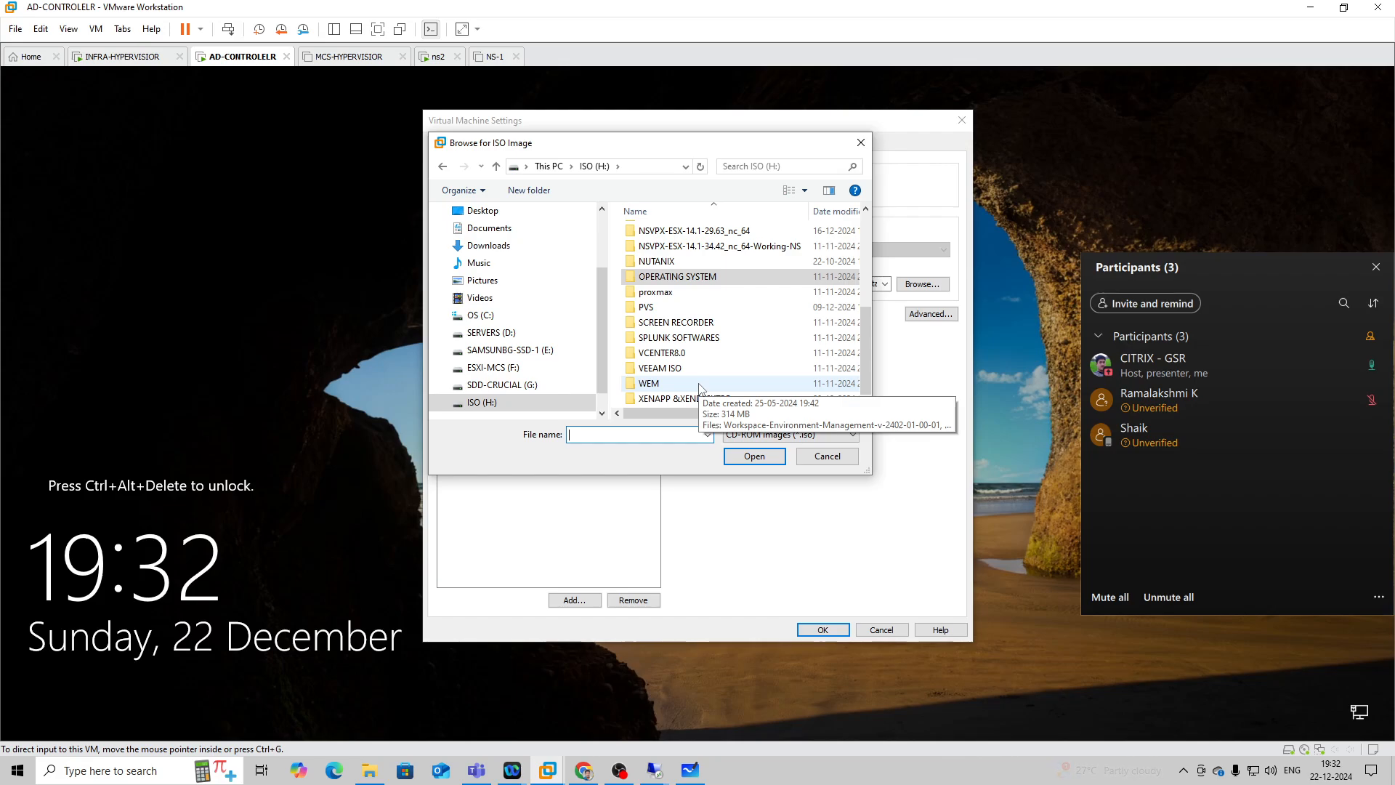
{"action": "scroll", "coordinate": [701, 389], "scroll_direction": "up", "scroll_amount": 3}
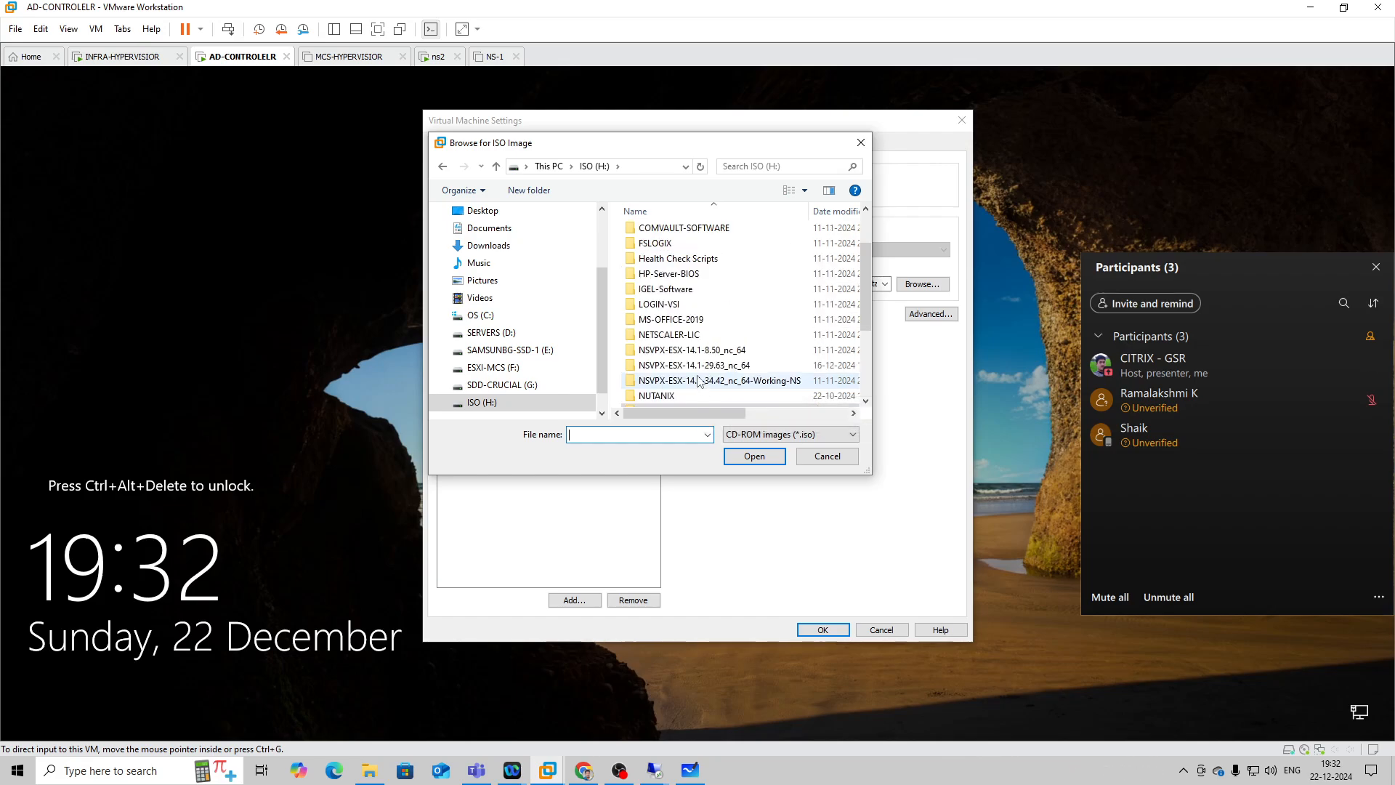
{"action": "scroll", "coordinate": [699, 380], "scroll_direction": "down", "scroll_amount": 3}
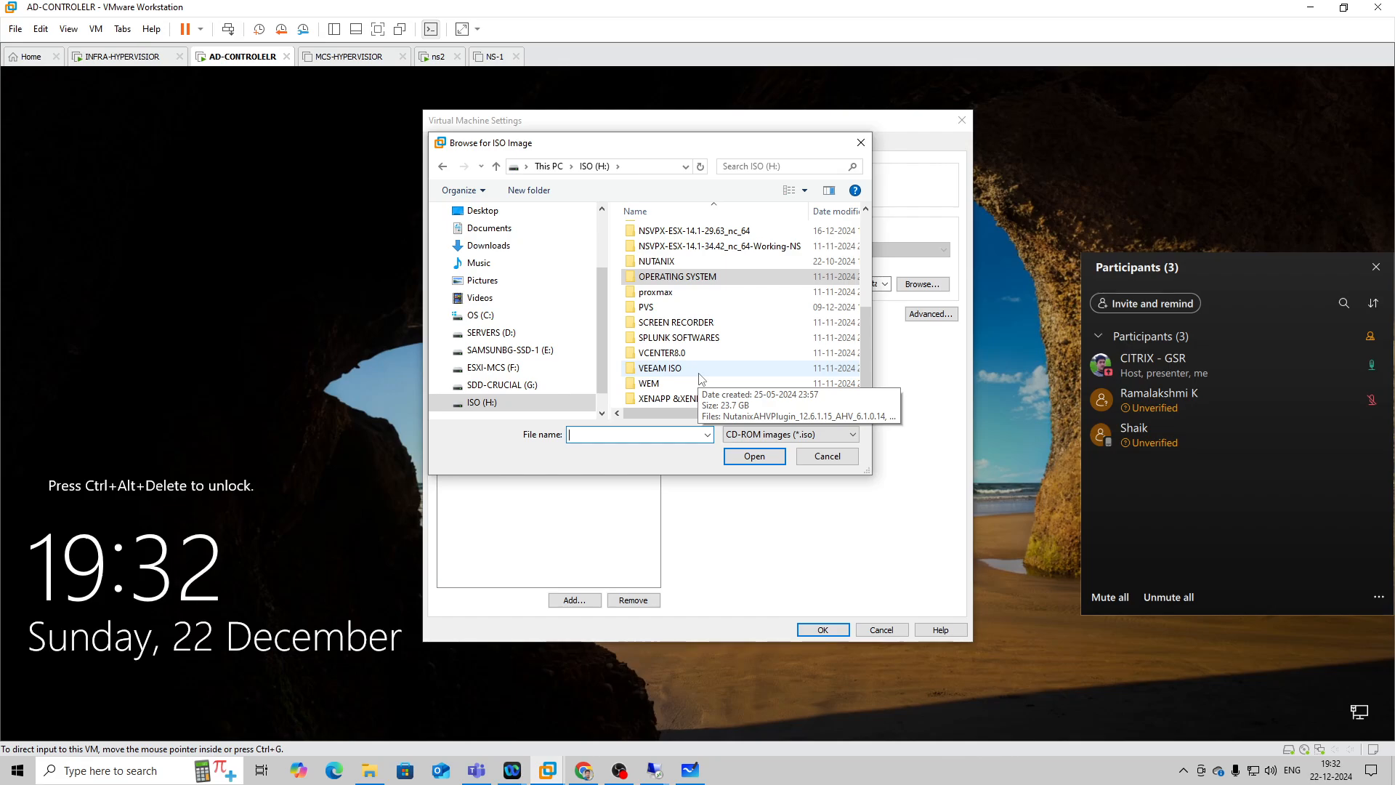
{"action": "double_click", "coordinate": [712, 399]}
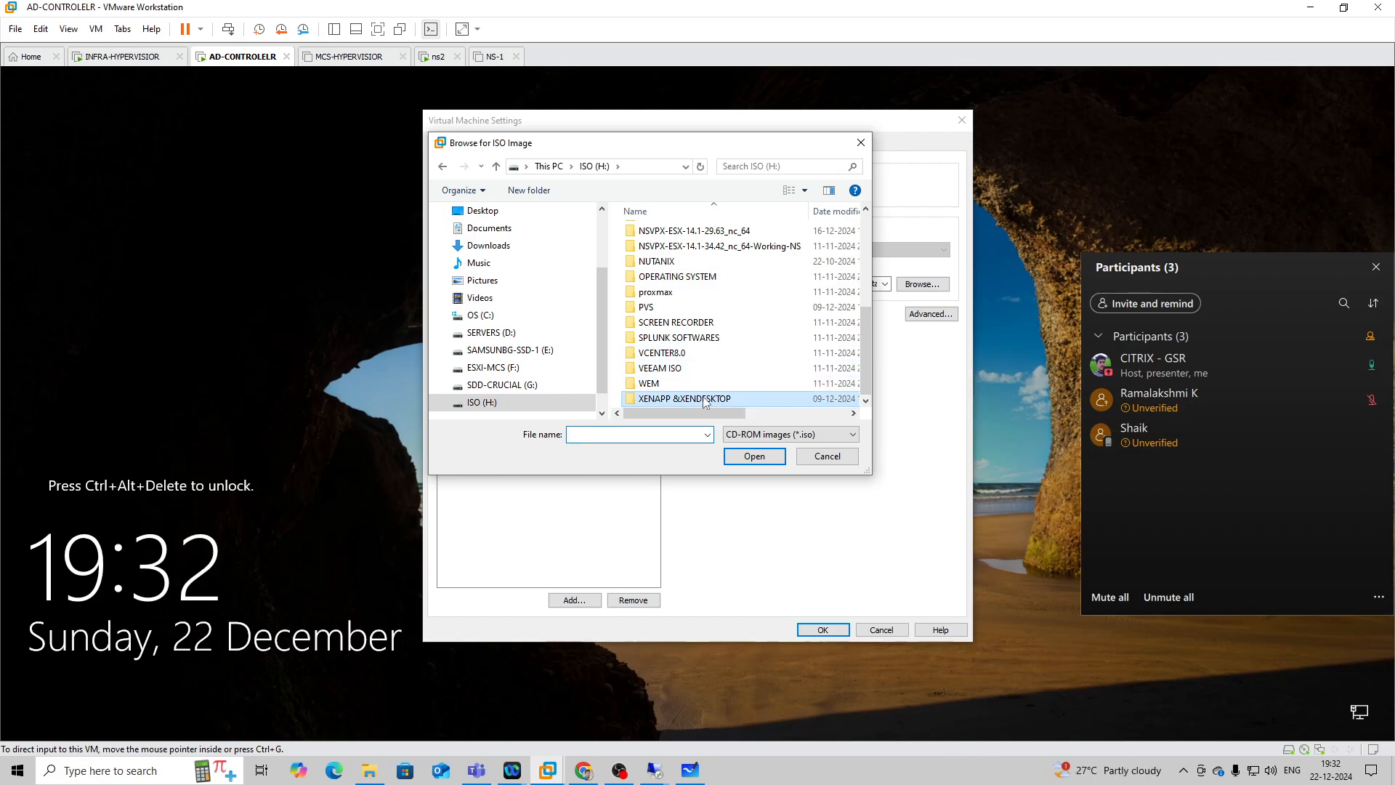
{"action": "left_click", "coordinate": [727, 324]}
{"action": "left_click", "coordinate": [755, 456]}
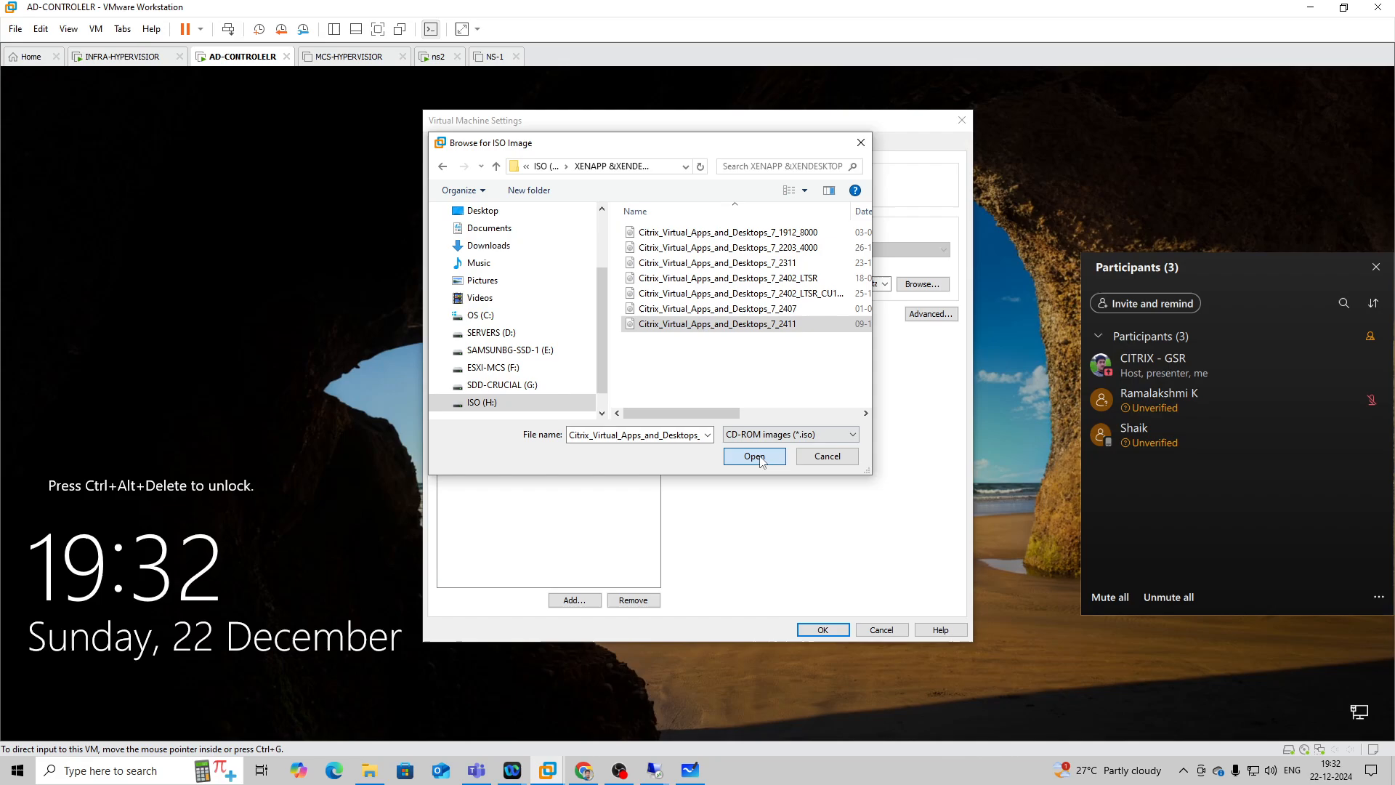
{"action": "left_click", "coordinate": [822, 630]}
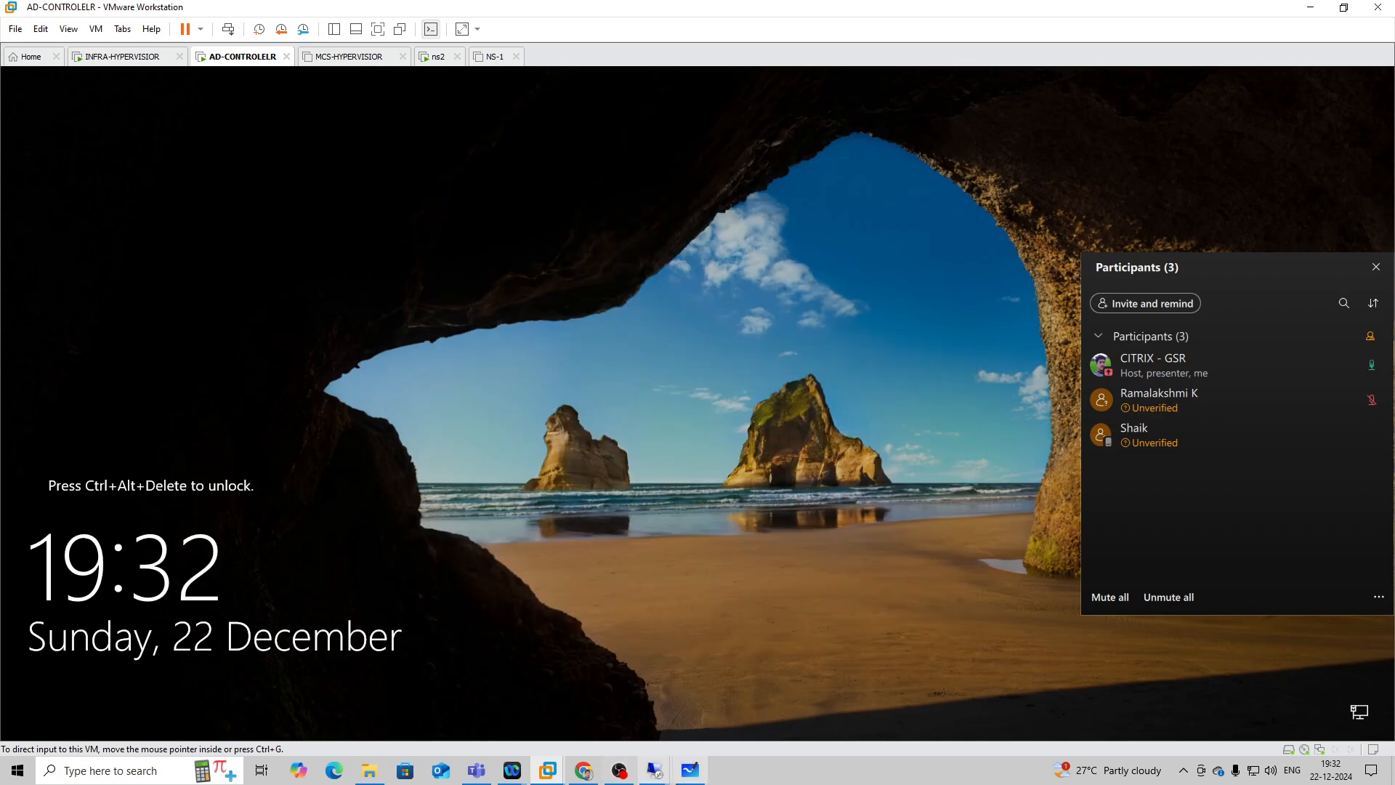
Back in the 192.168.1.20 remote session, collapse the FSLogix policy node and open the CVAD 2411 DVD drive.
{"action": "mouse_move", "coordinate": [666, 779]}
{"action": "left_click", "coordinate": [731, 708]}
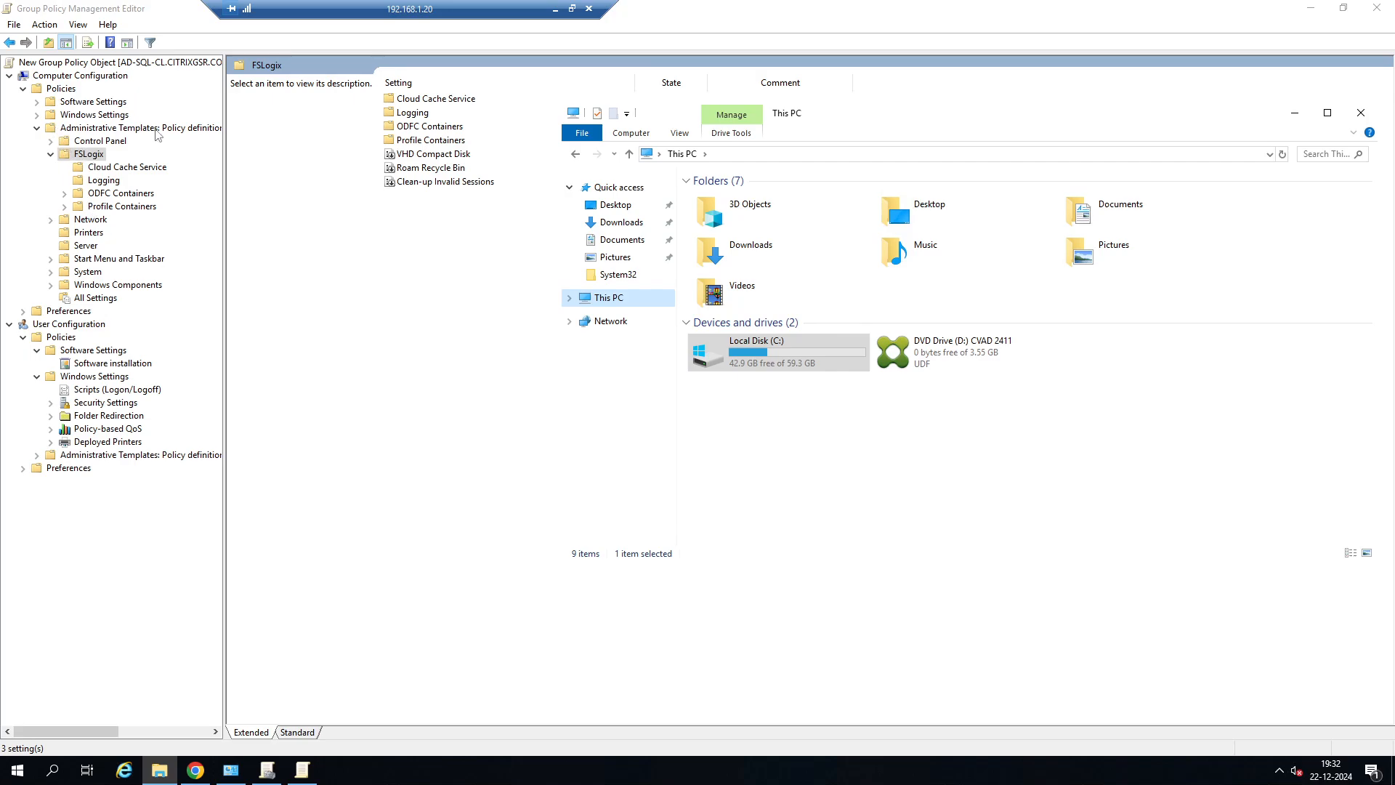
{"action": "left_click", "coordinate": [50, 154]}
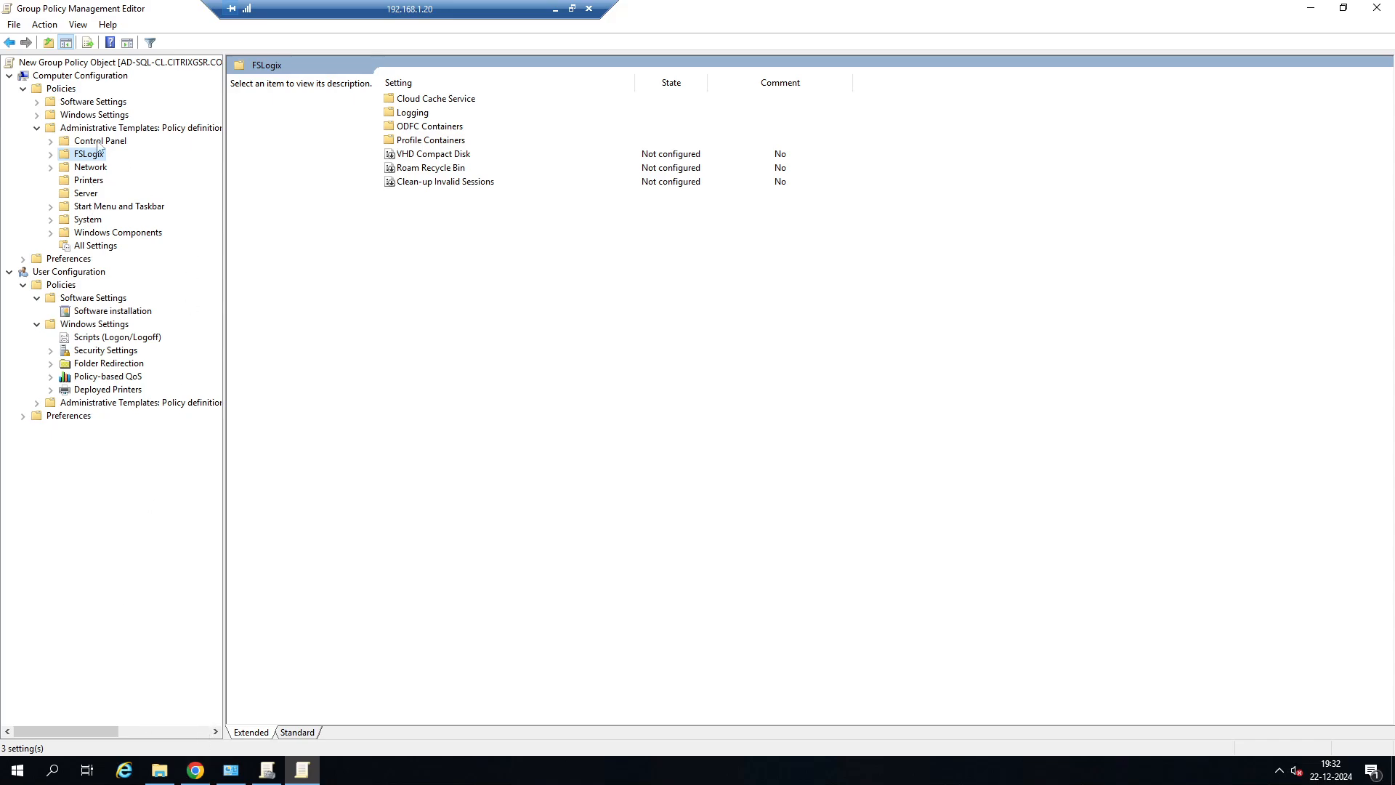
{"action": "left_click", "coordinate": [159, 771]}
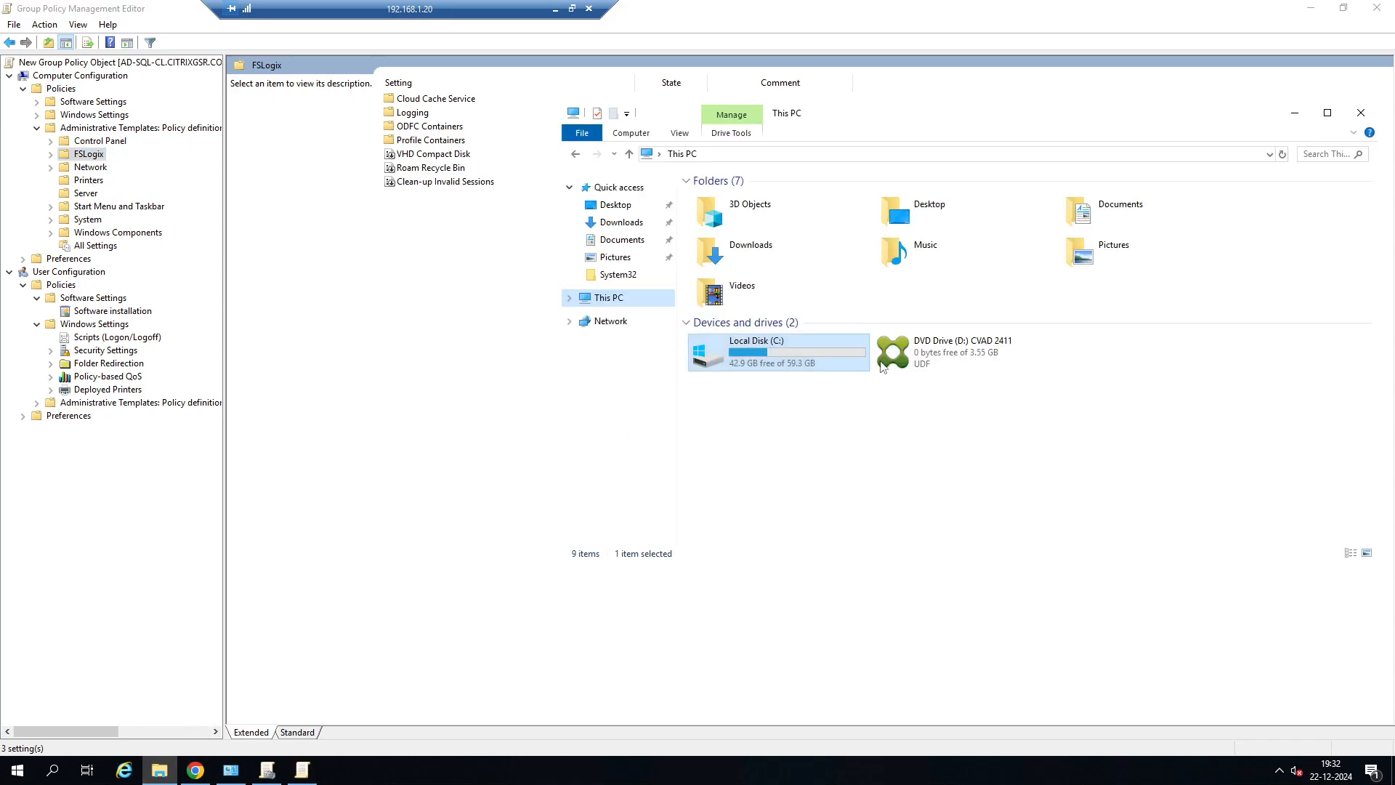
{"action": "right_click", "coordinate": [931, 356]}
{"action": "left_click", "coordinate": [964, 395]}
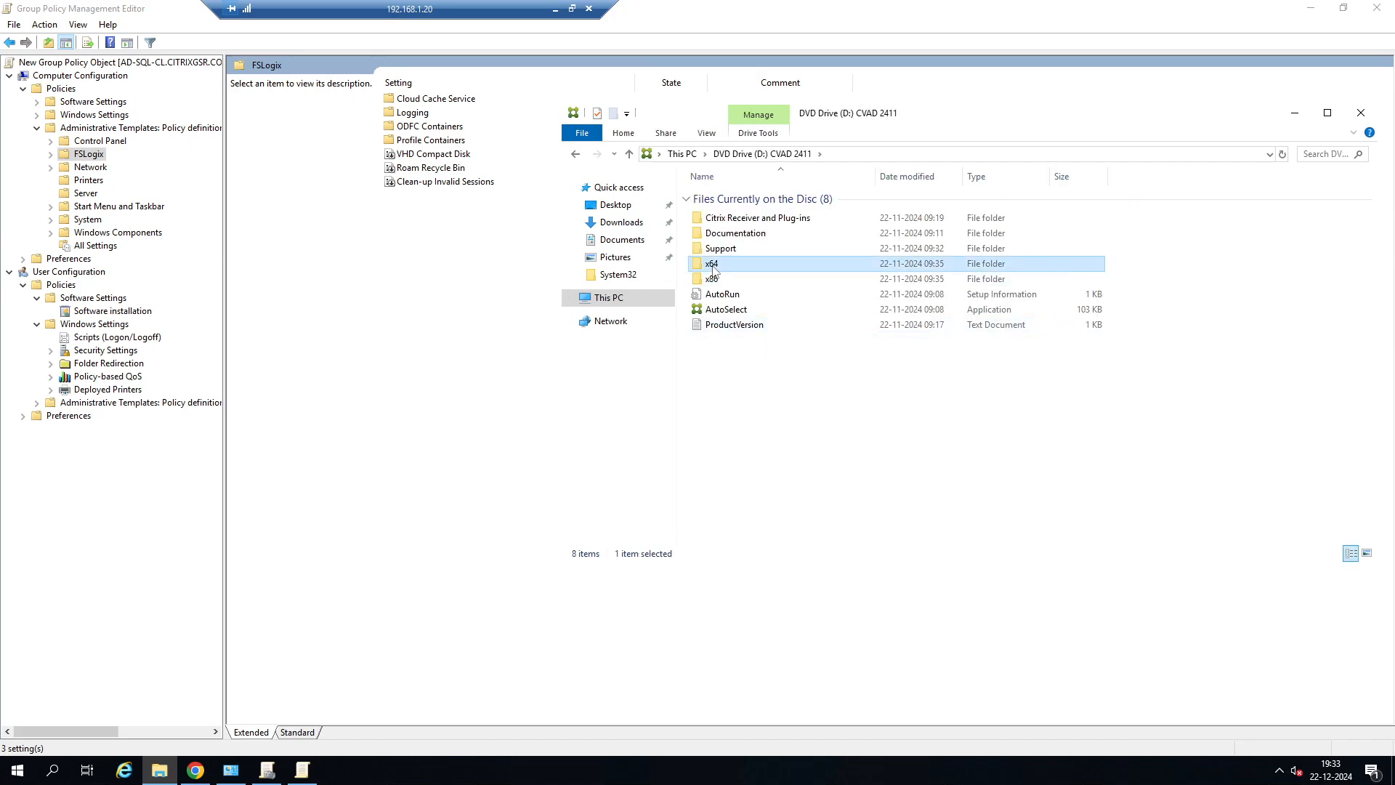
Look through the disc's x64 folder for Citrix policy files, checking Citrix Policy, Citrix Desktop Delivery Controller and XenDesktop Setup, and return to the disc root.
{"action": "double_click", "coordinate": [864, 264]}
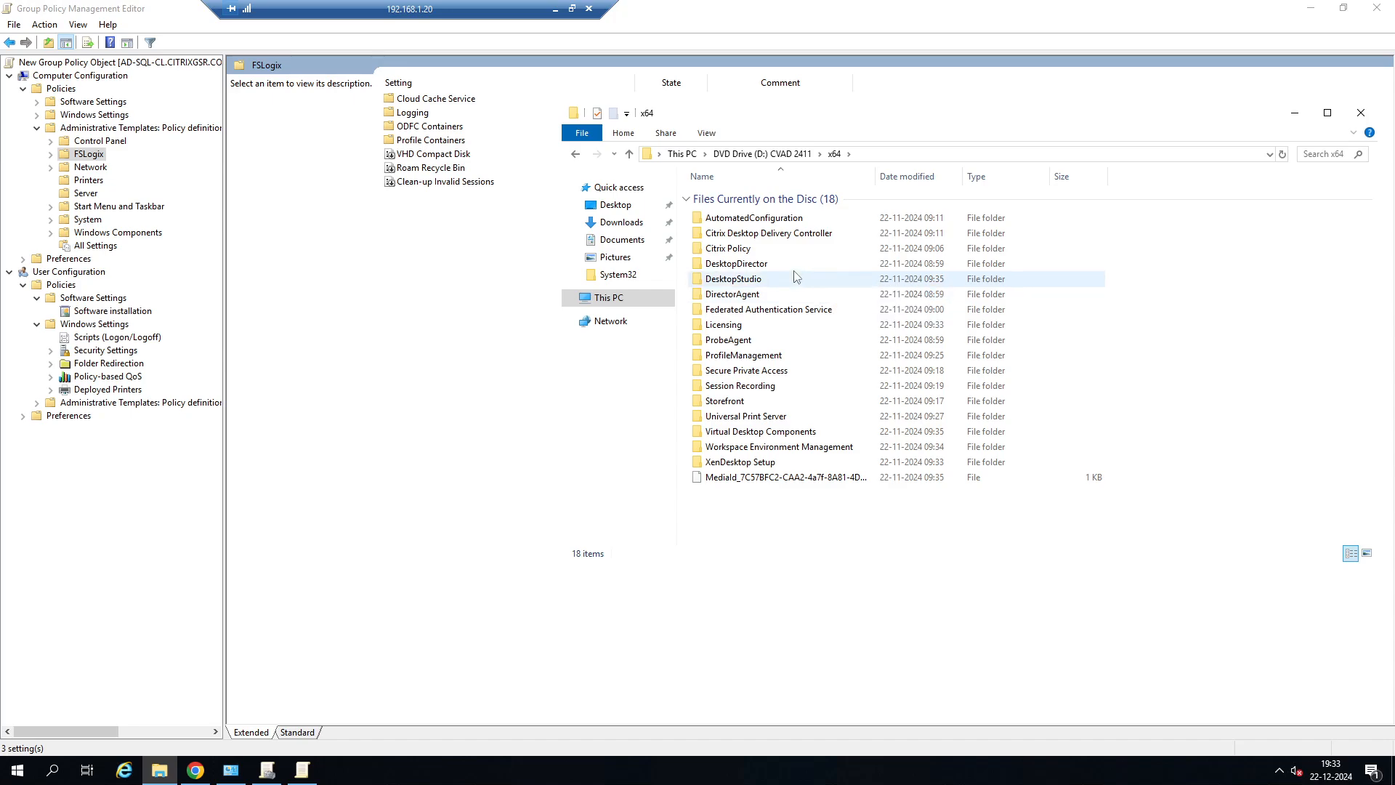
{"action": "double_click", "coordinate": [894, 251]}
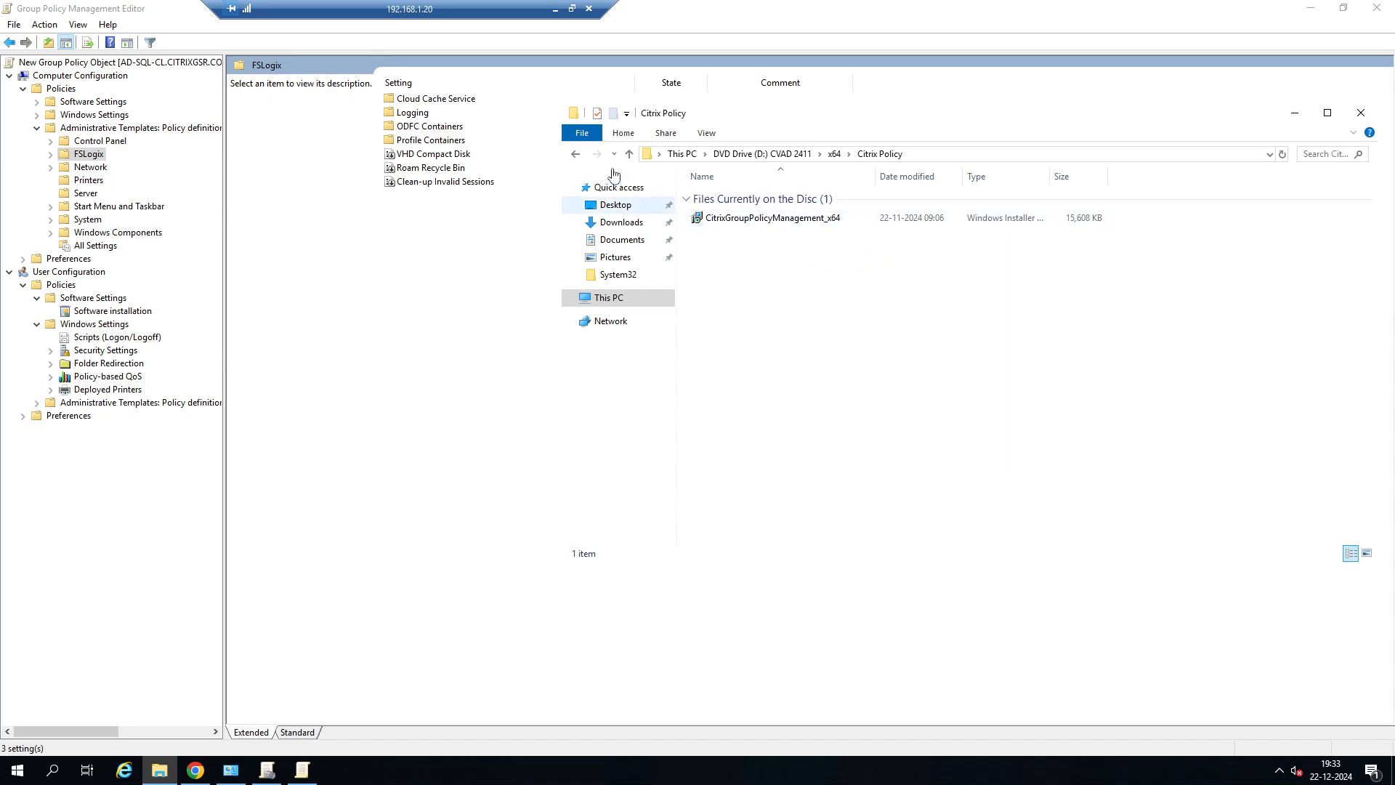
{"action": "left_click", "coordinate": [575, 153]}
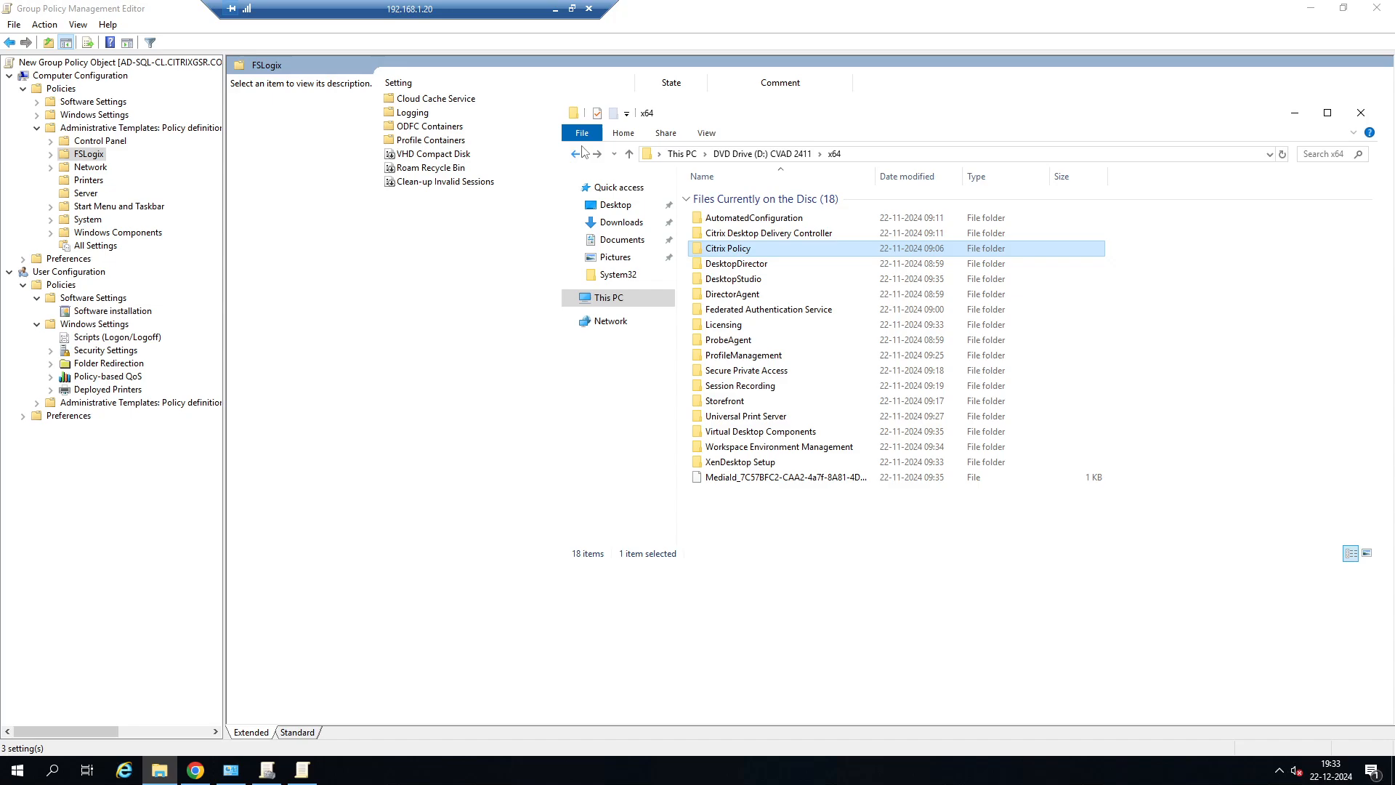
{"action": "double_click", "coordinate": [798, 231]}
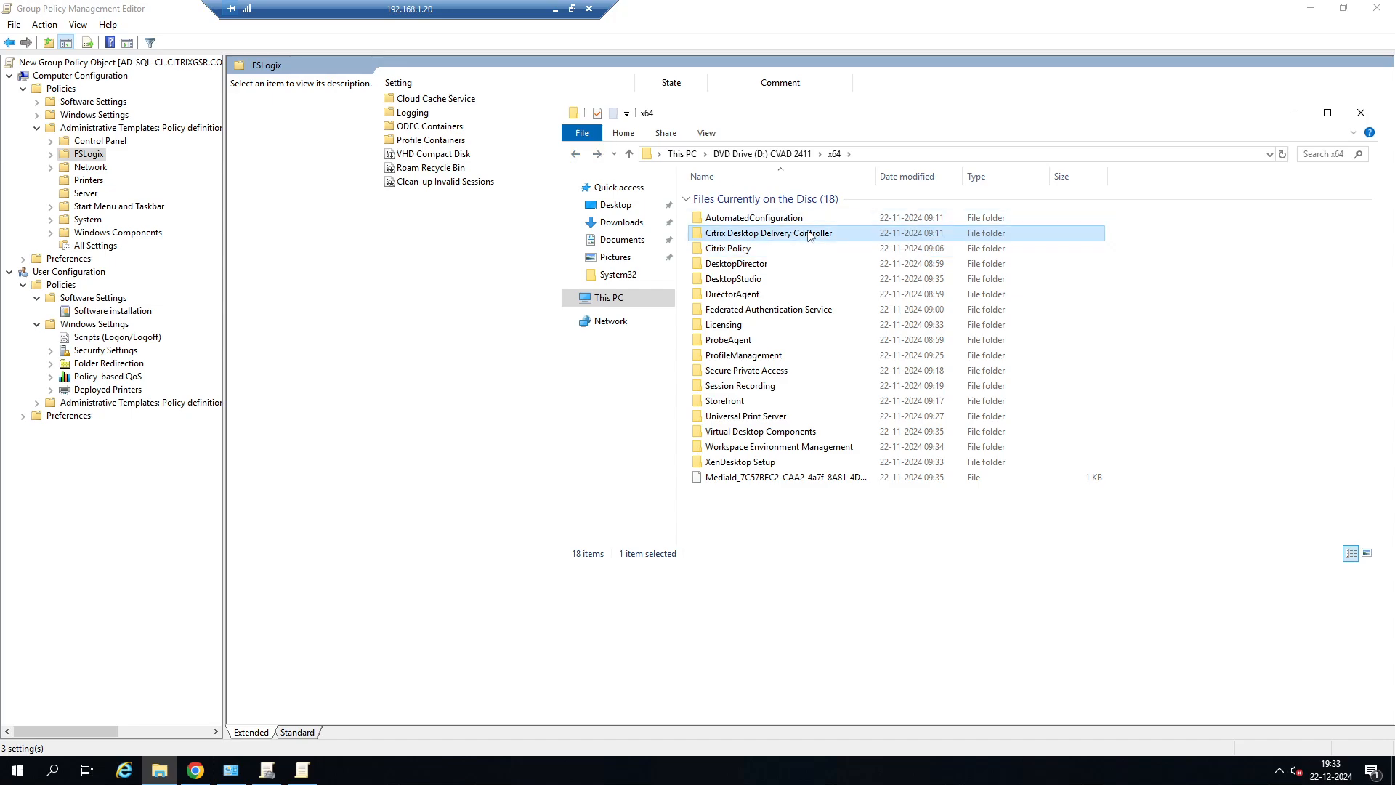
{"action": "left_click", "coordinate": [575, 154]}
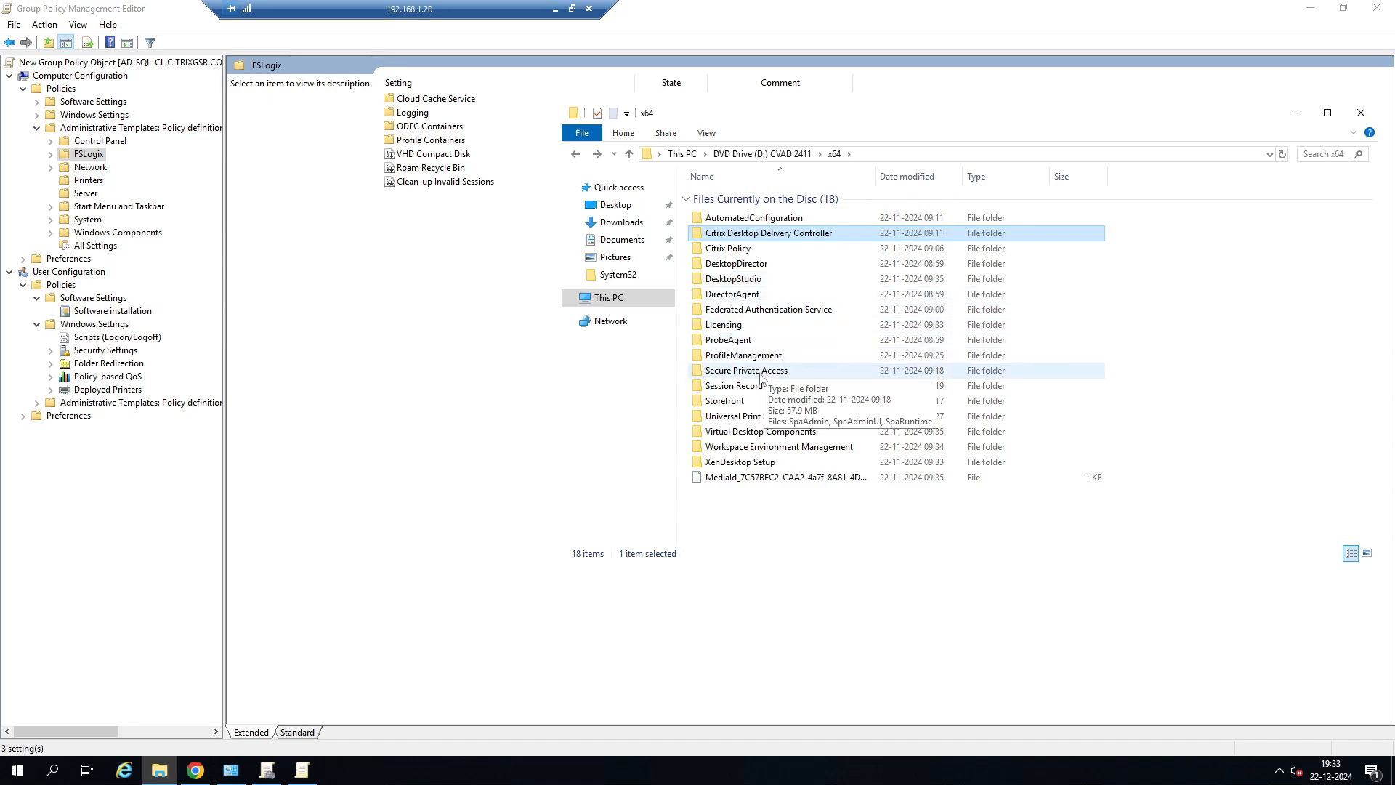
{"action": "double_click", "coordinate": [764, 468]}
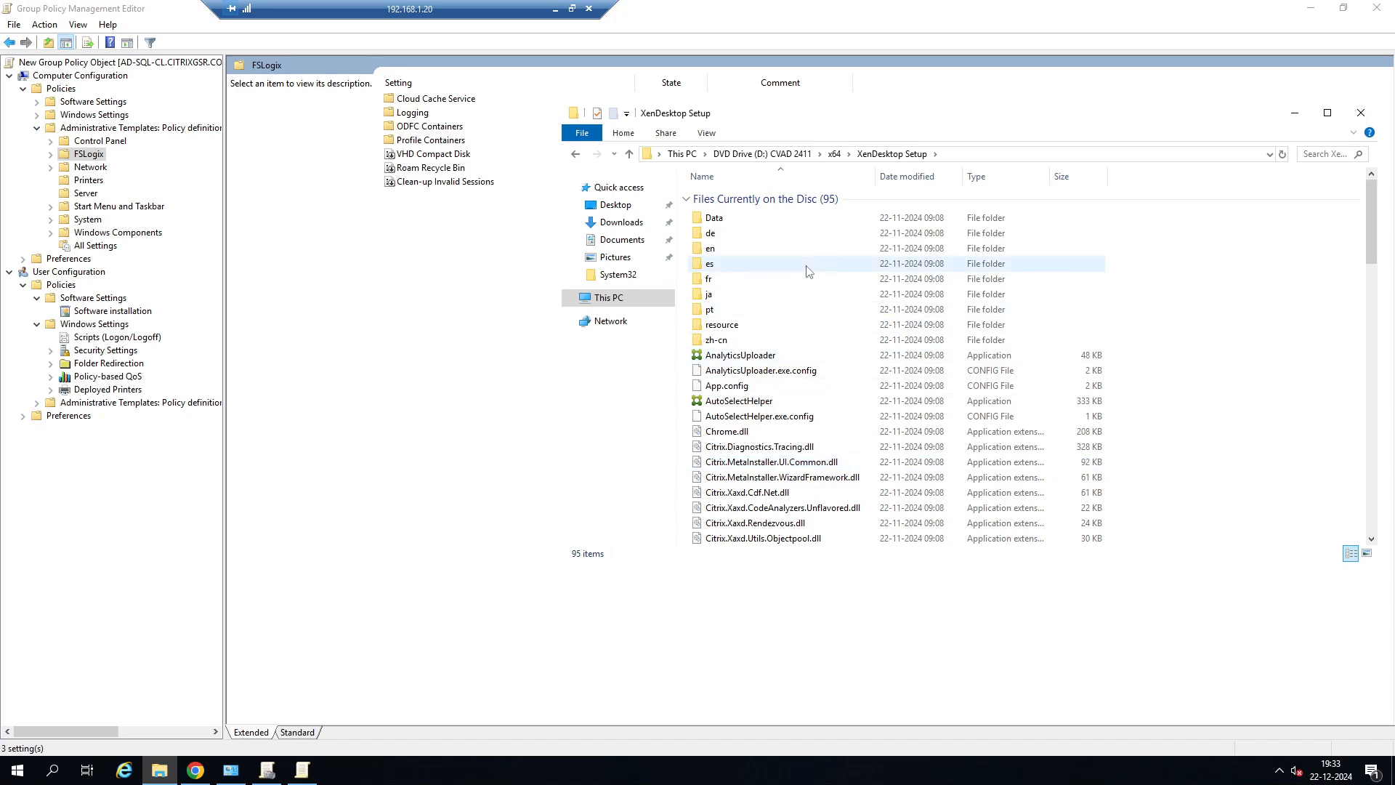
{"action": "left_click", "coordinate": [577, 154]}
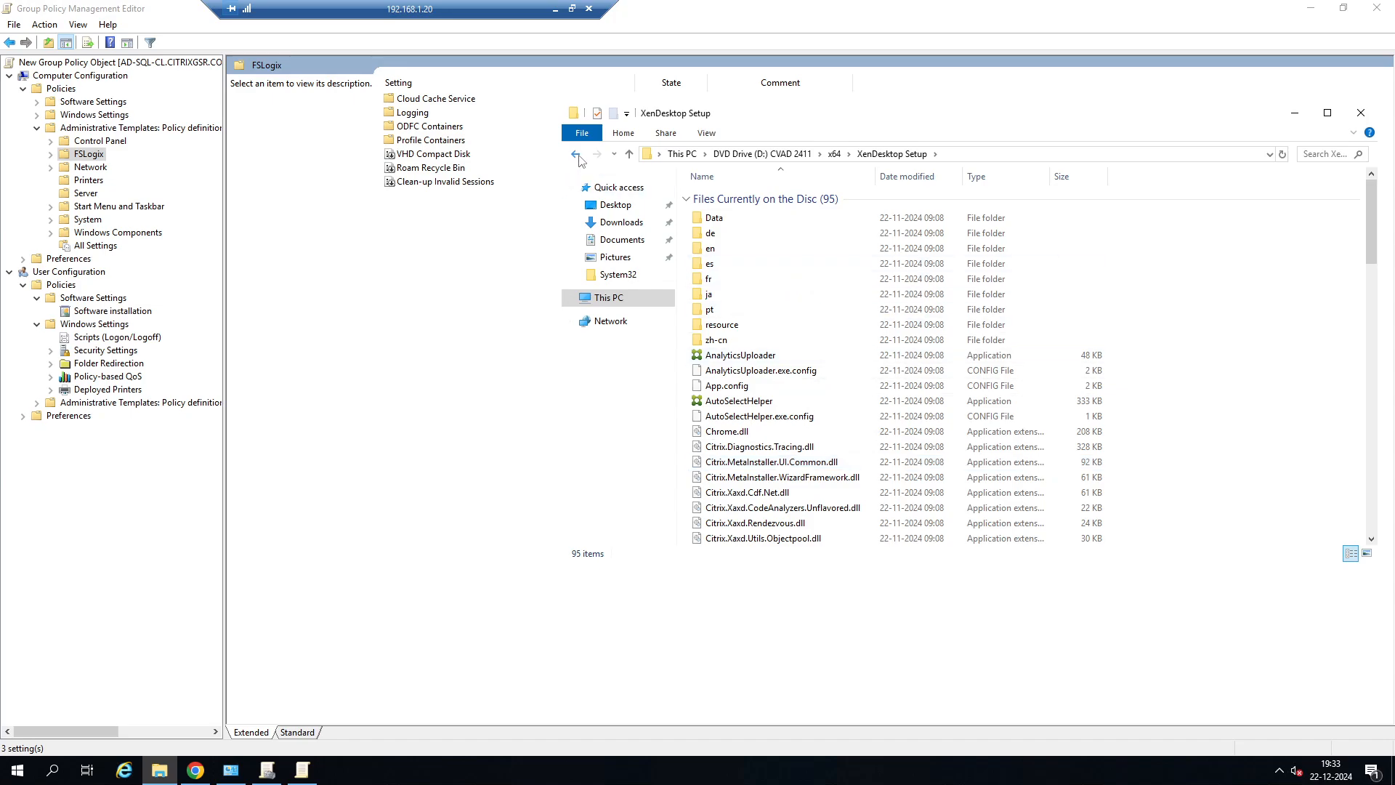
{"action": "left_click", "coordinate": [579, 157]}
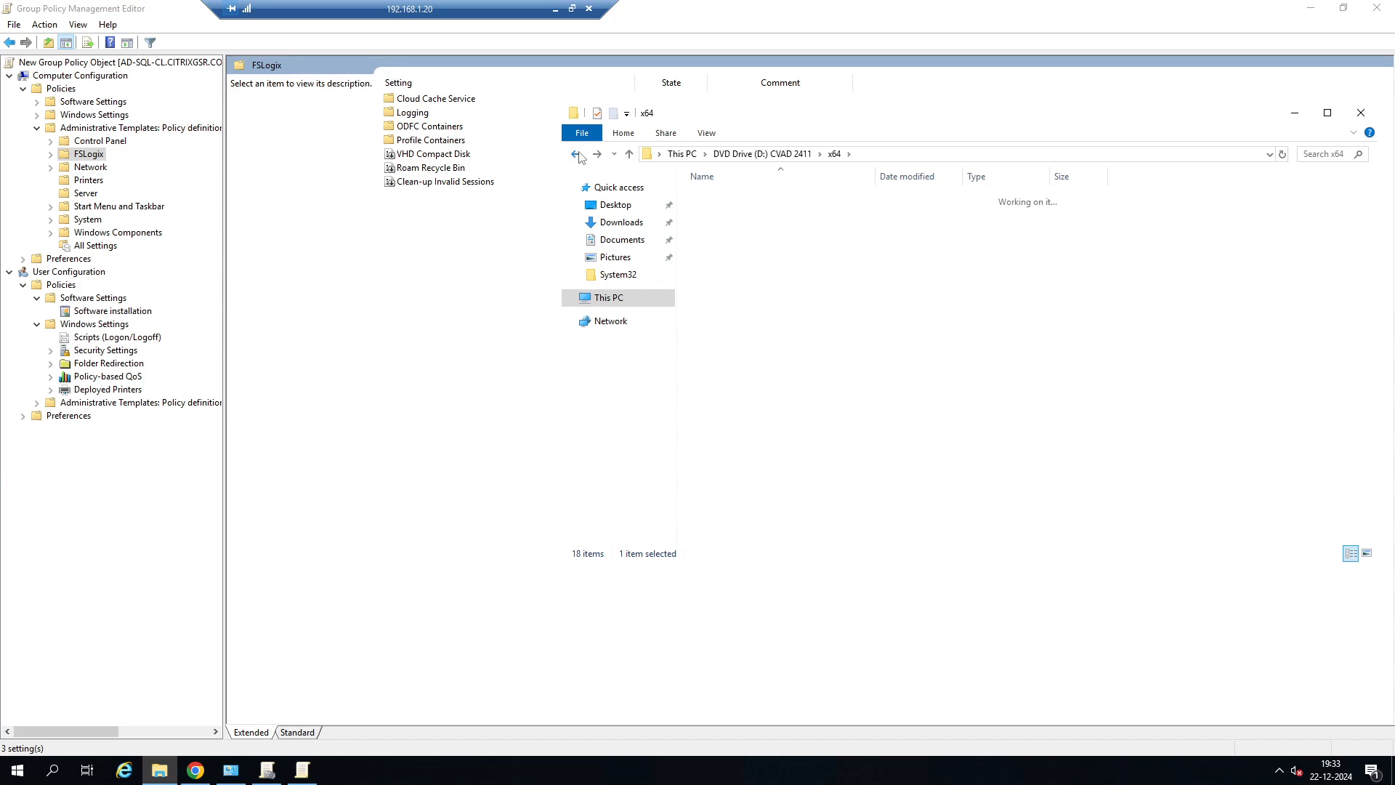
Examine the Receiver folder inside Citrix Receiver and Plug-ins\Windows on the disc.
{"action": "double_click", "coordinate": [742, 220]}
{"action": "double_click", "coordinate": [745, 226]}
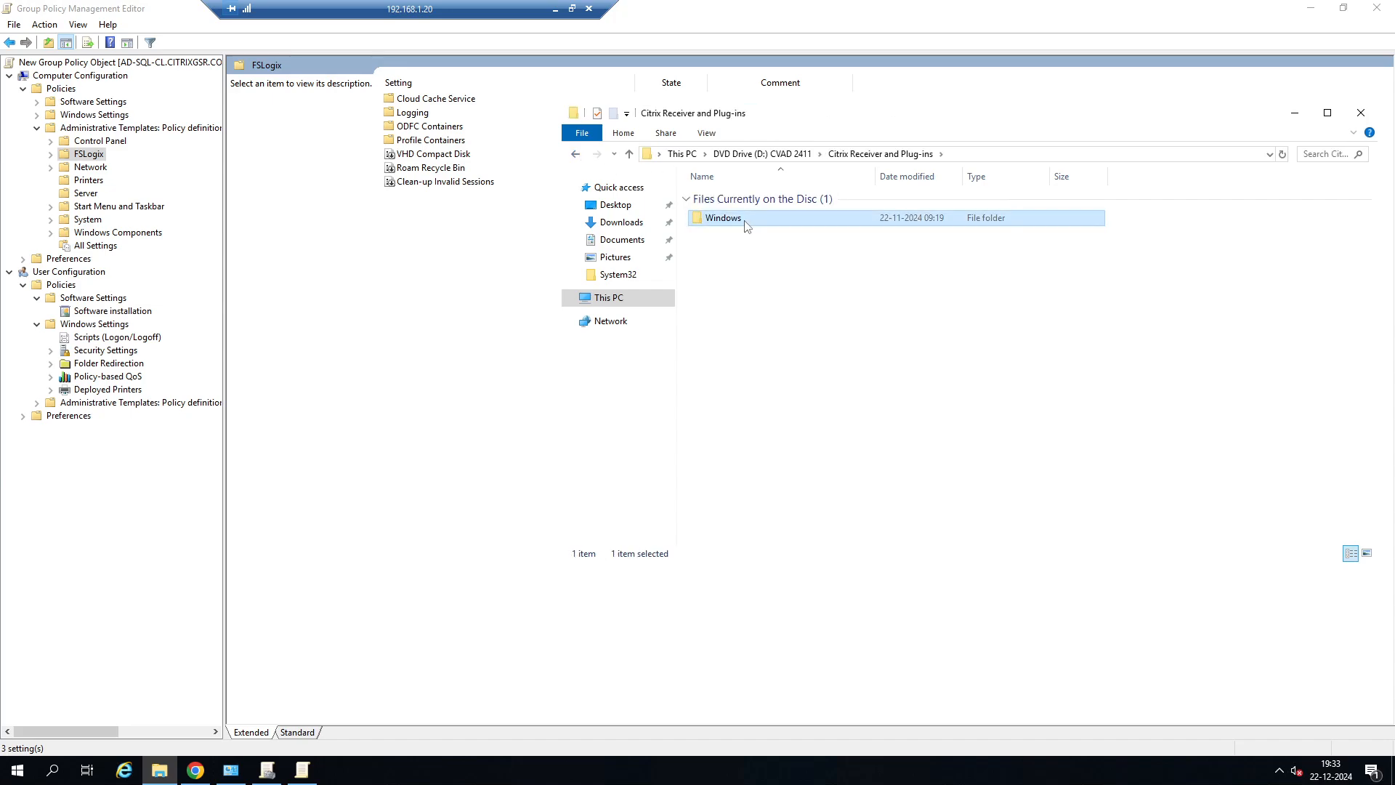
{"action": "double_click", "coordinate": [745, 226]}
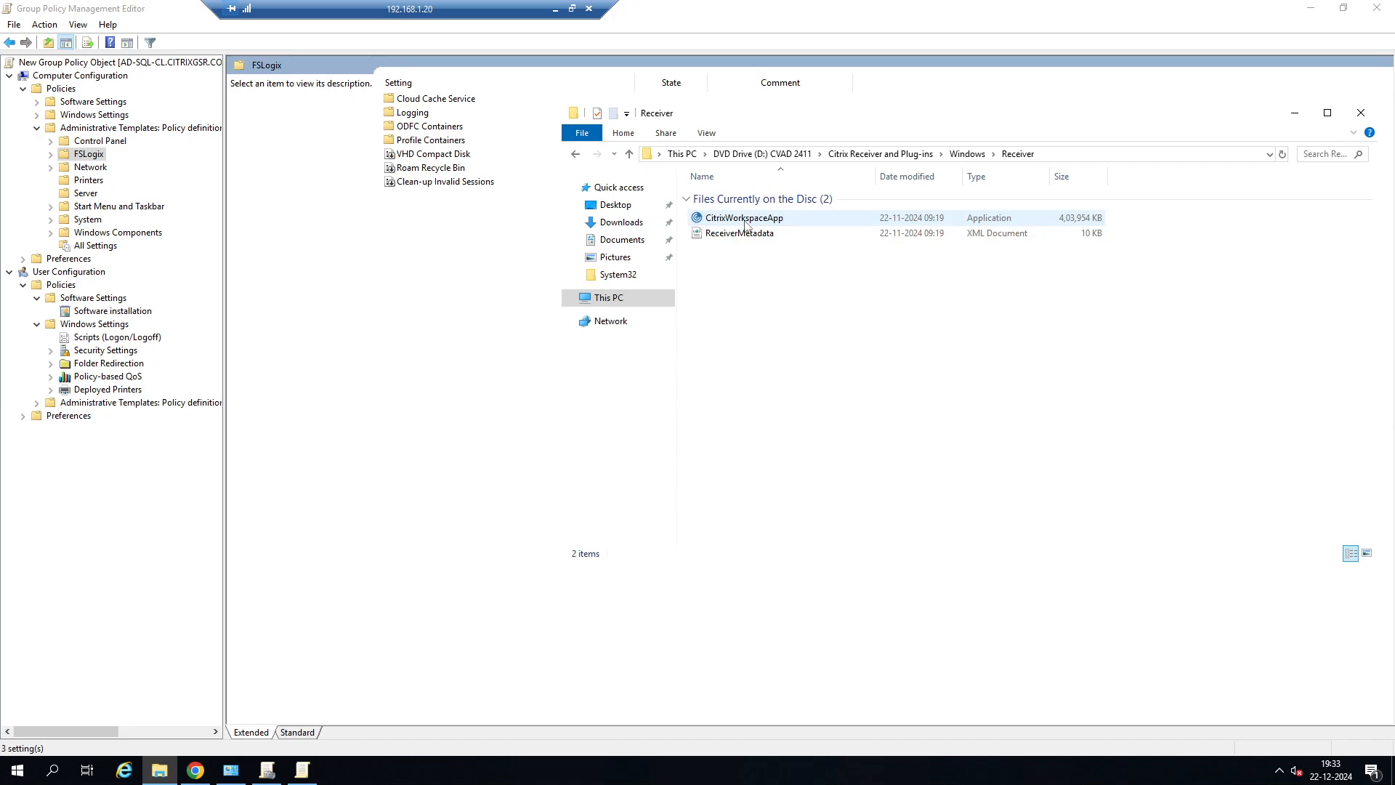
Switch to Chrome, search for "citrix policy admx download" in a new tab, and read the Profile Management article "Download the installation package".
{"action": "left_click", "coordinate": [555, 8]}
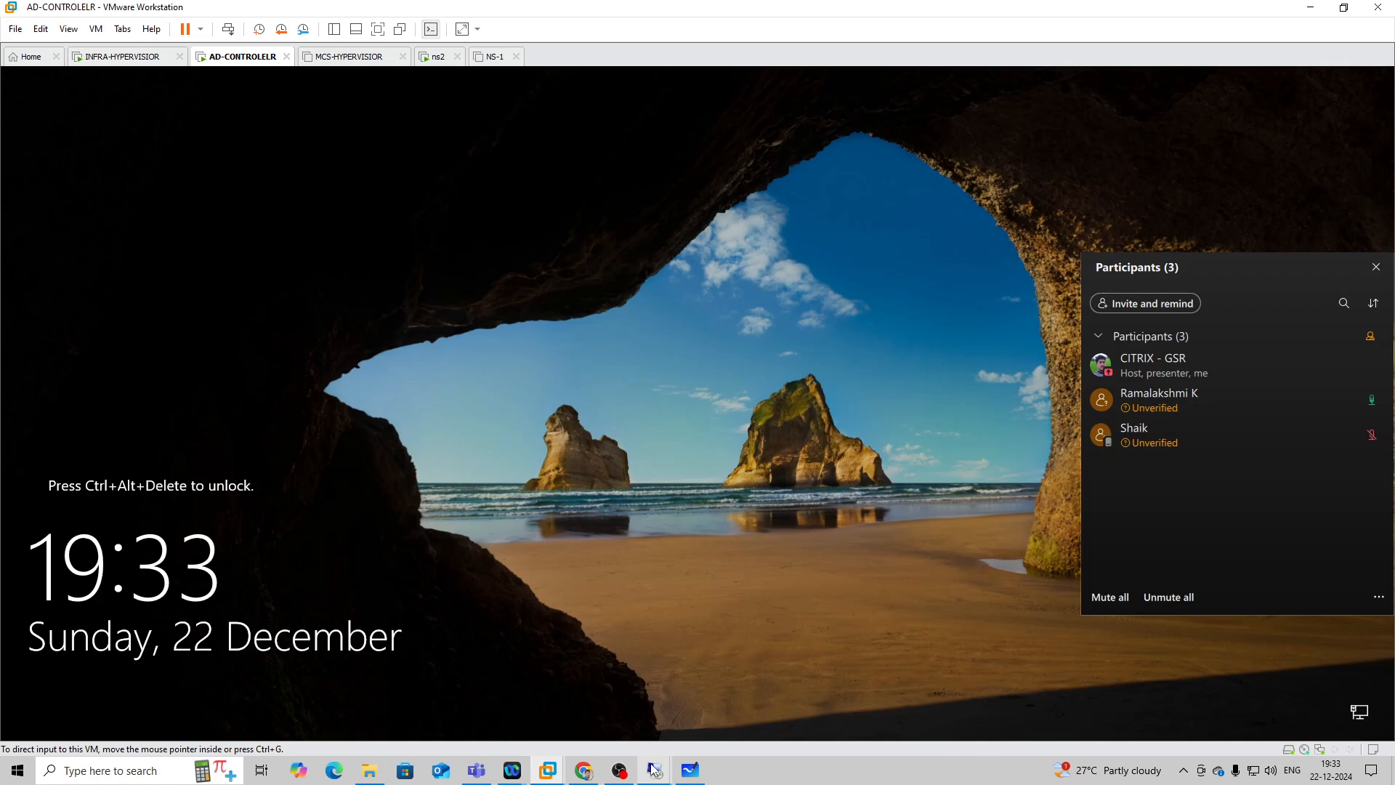
{"action": "left_click", "coordinate": [583, 770]}
{"action": "key", "text": "ctrl+t"}
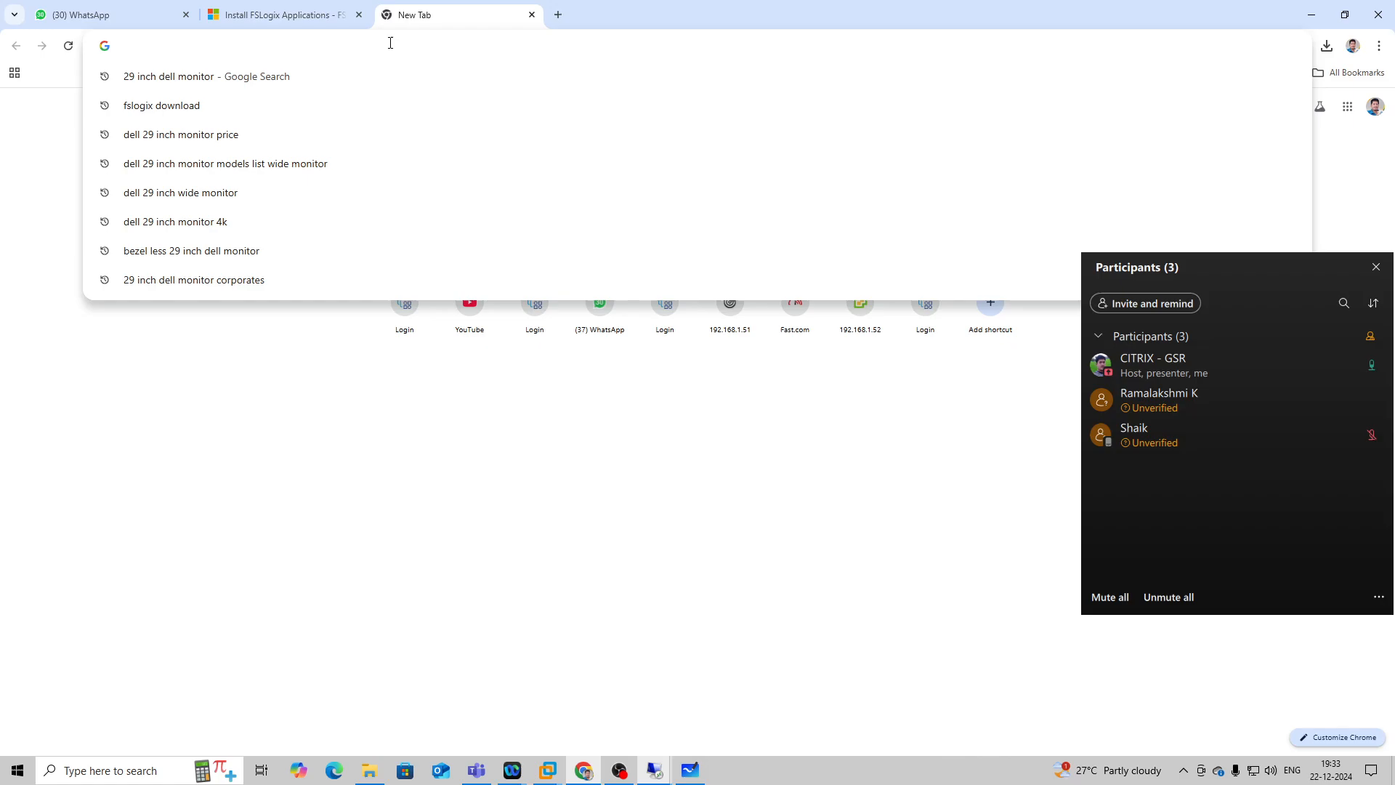
{"action": "type", "text": "citrix po"}
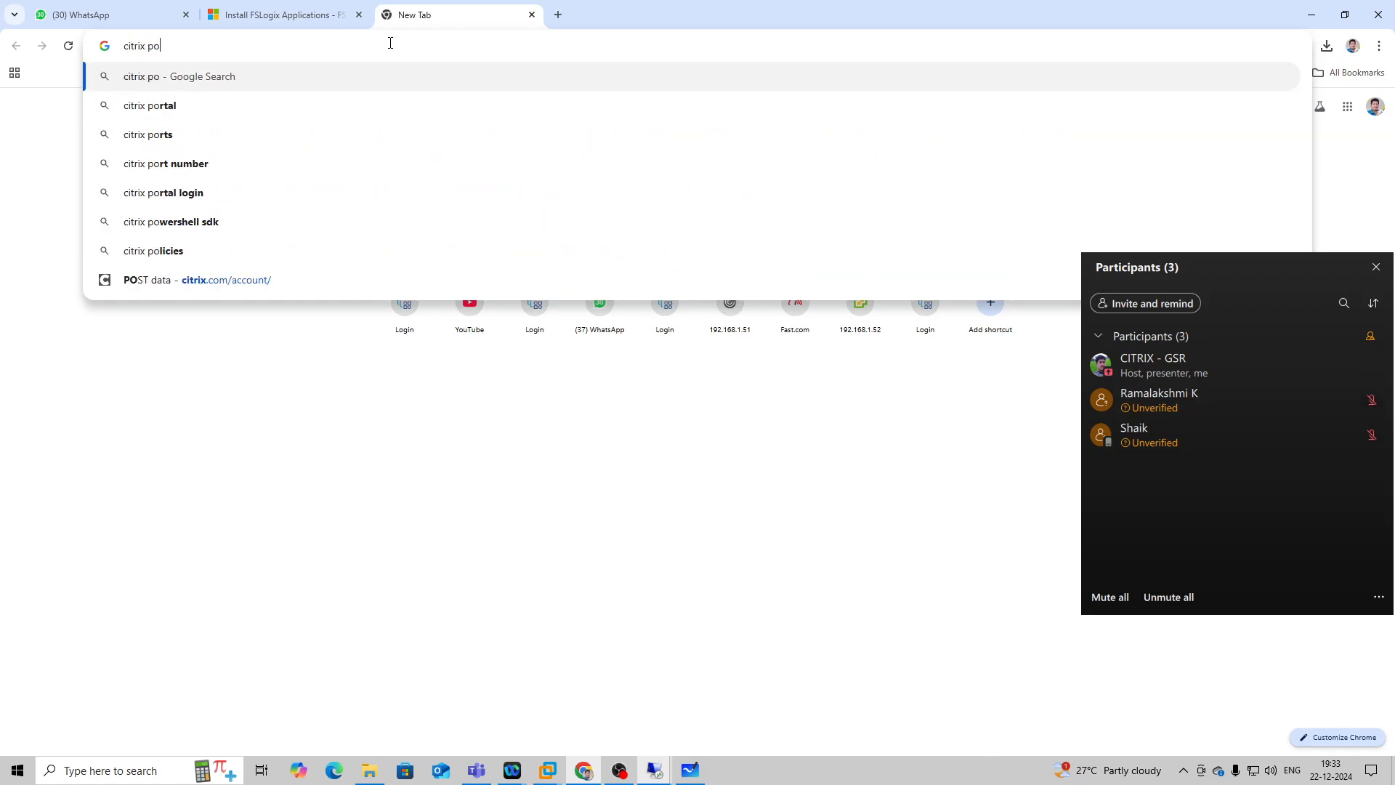
{"action": "type", "text": "licy adm"}
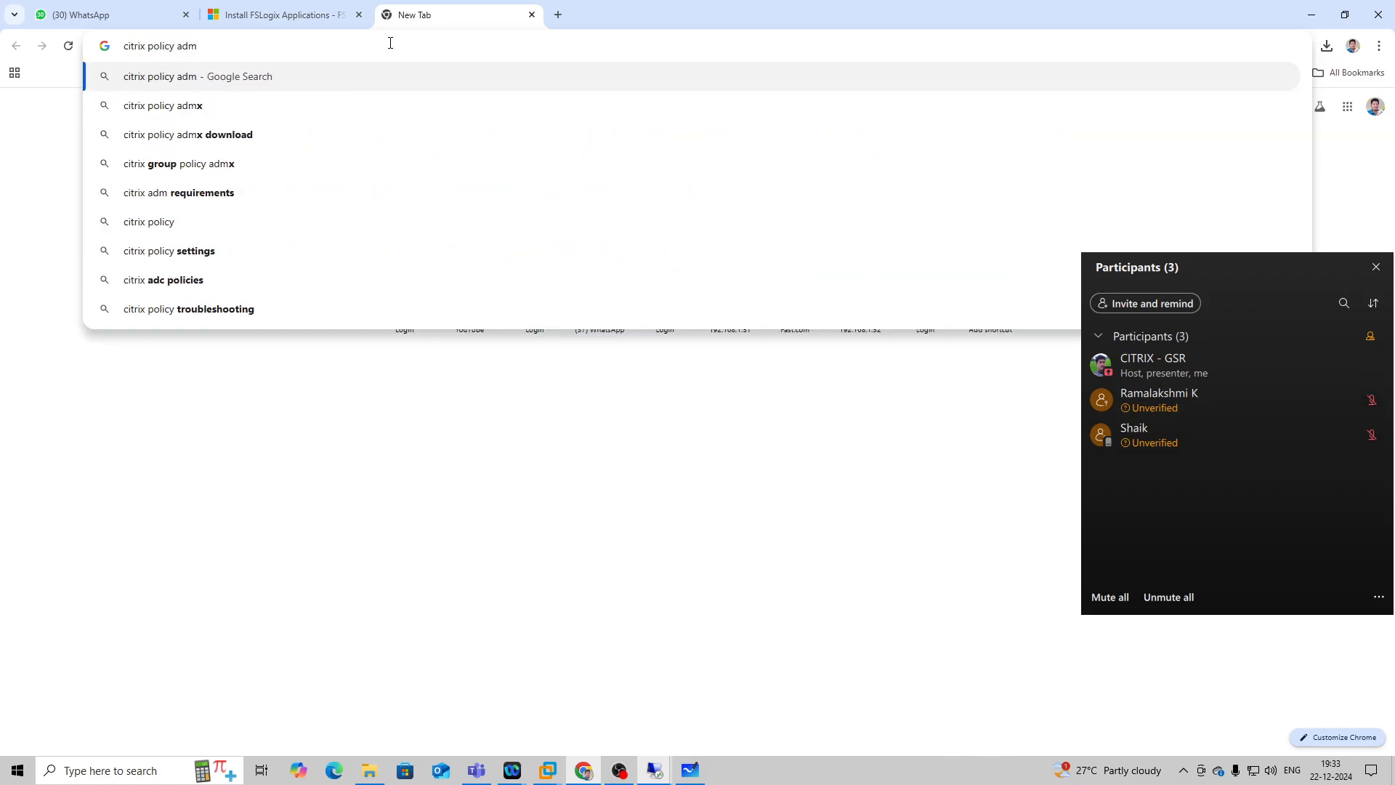
{"action": "left_click", "coordinate": [488, 137]}
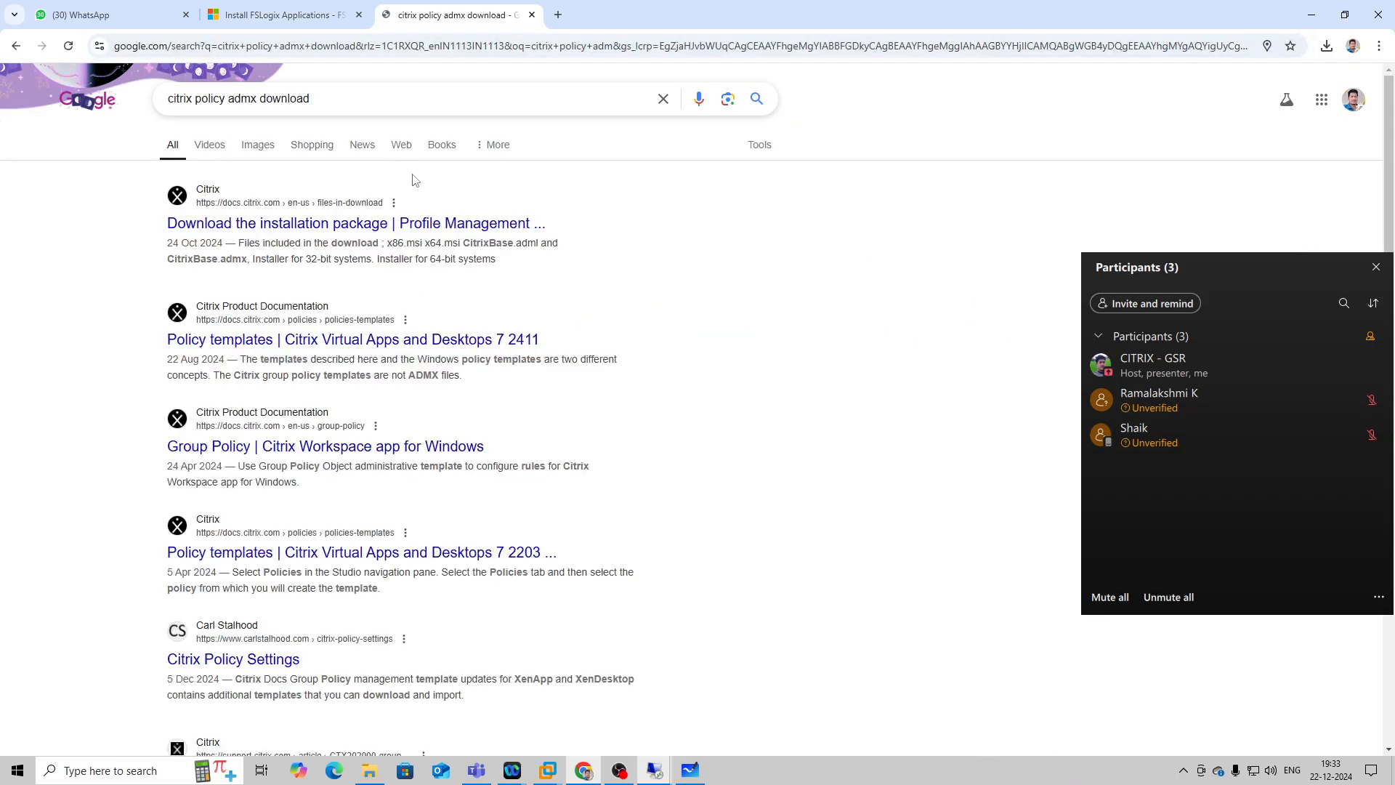
{"action": "left_click", "coordinate": [367, 223]}
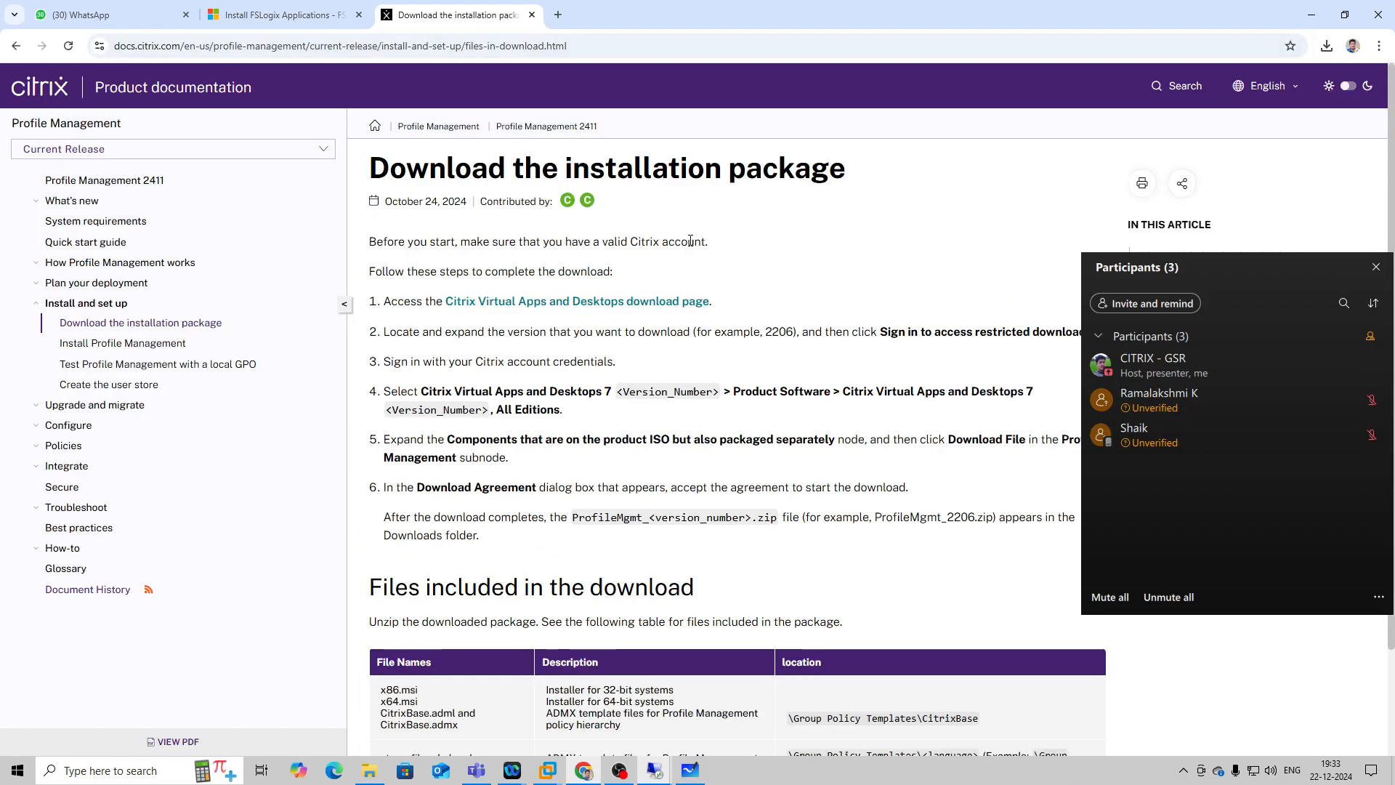
{"action": "scroll", "coordinate": [674, 354], "scroll_direction": "down", "scroll_amount": 3}
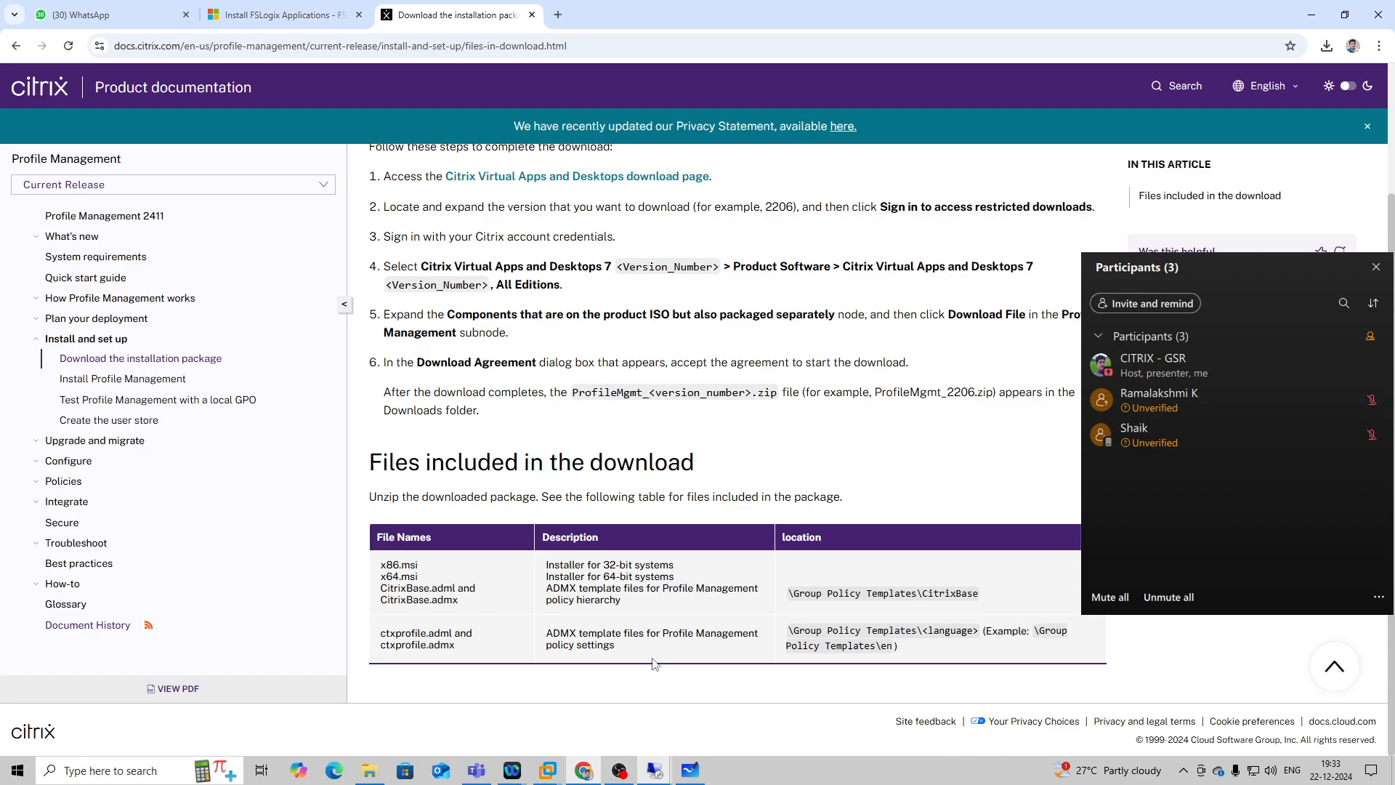
Back in the 192.168.1.20 remote session, check Support\Configuration\en on the CVAD 2411 disc for policy templates, and return to the disc root.
{"action": "left_click", "coordinate": [721, 710]}
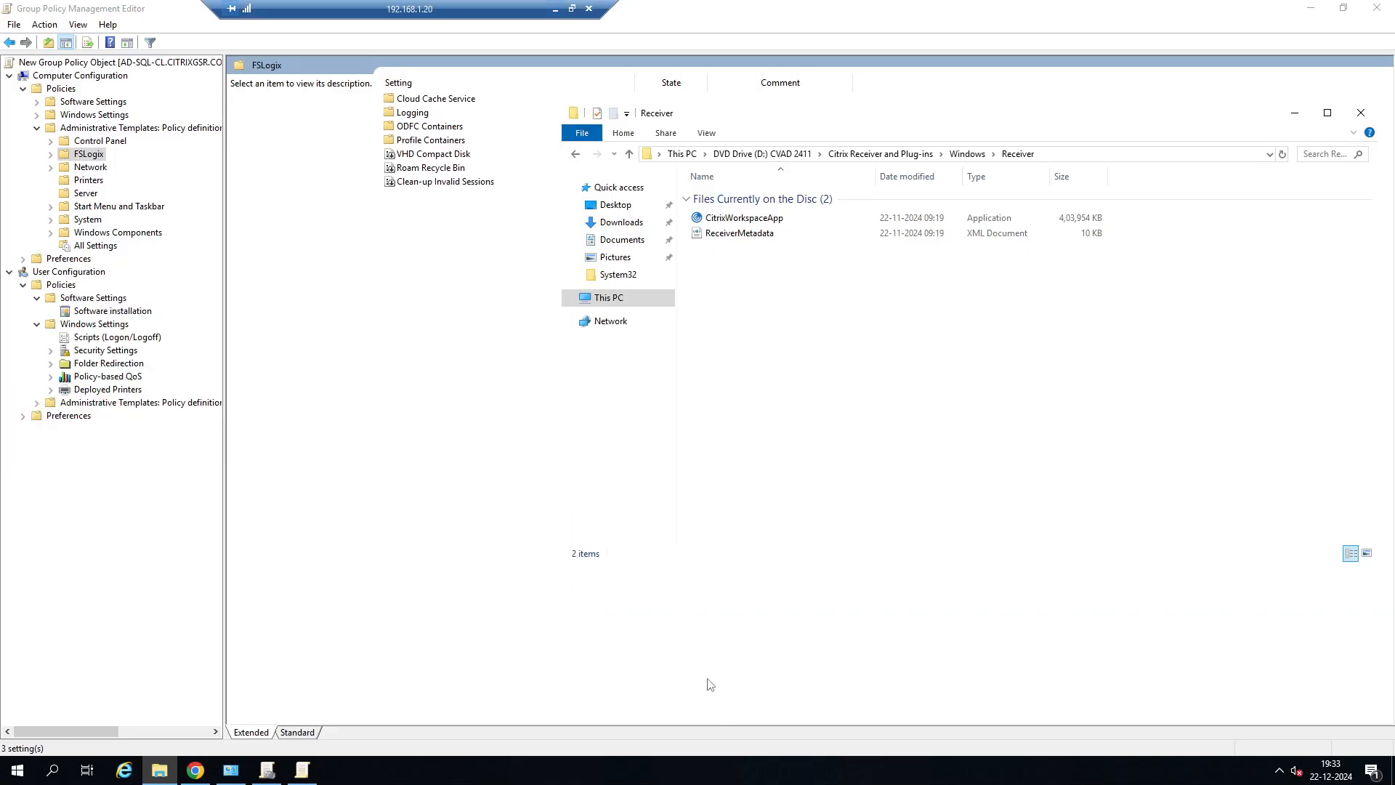
{"action": "left_click", "coordinate": [880, 154]}
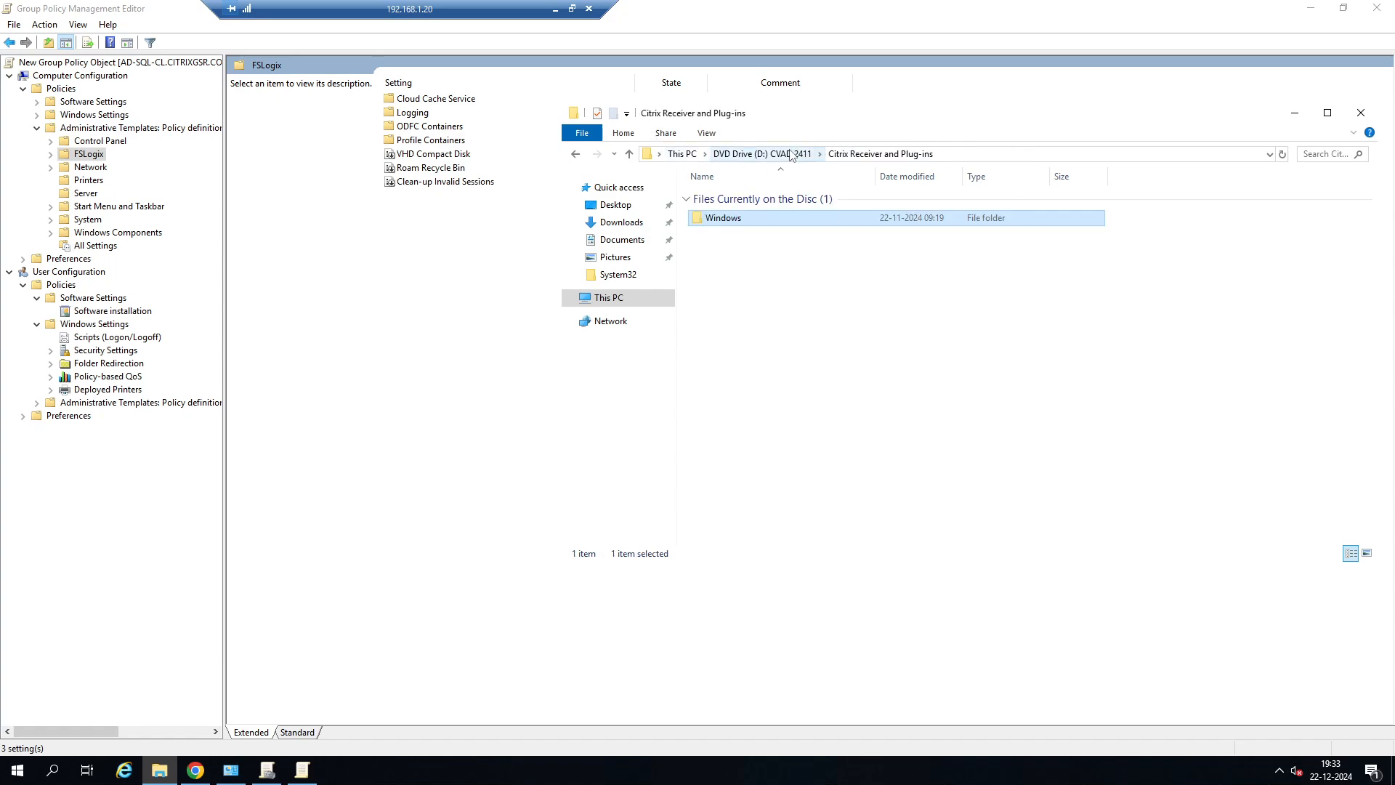
{"action": "left_click", "coordinate": [791, 154]}
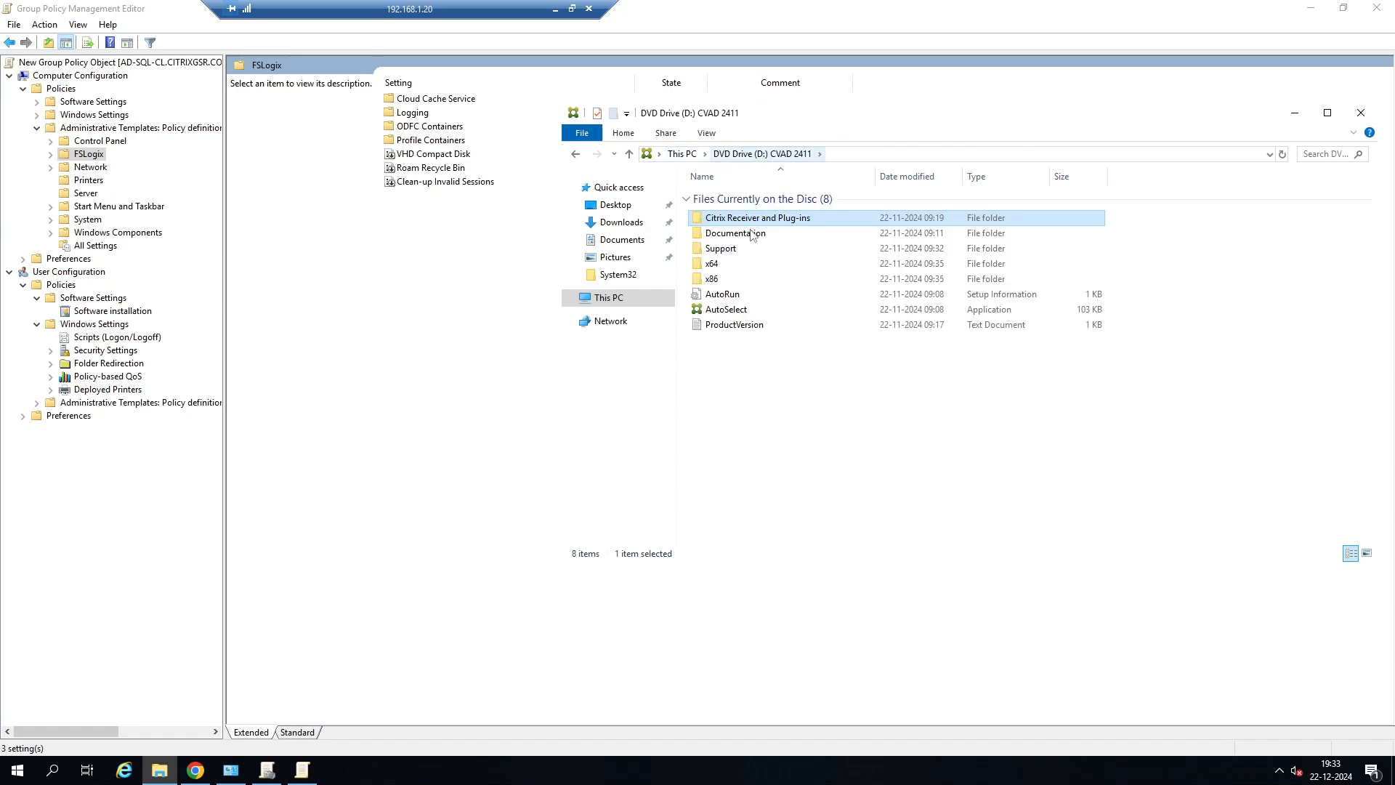
{"action": "double_click", "coordinate": [726, 250]}
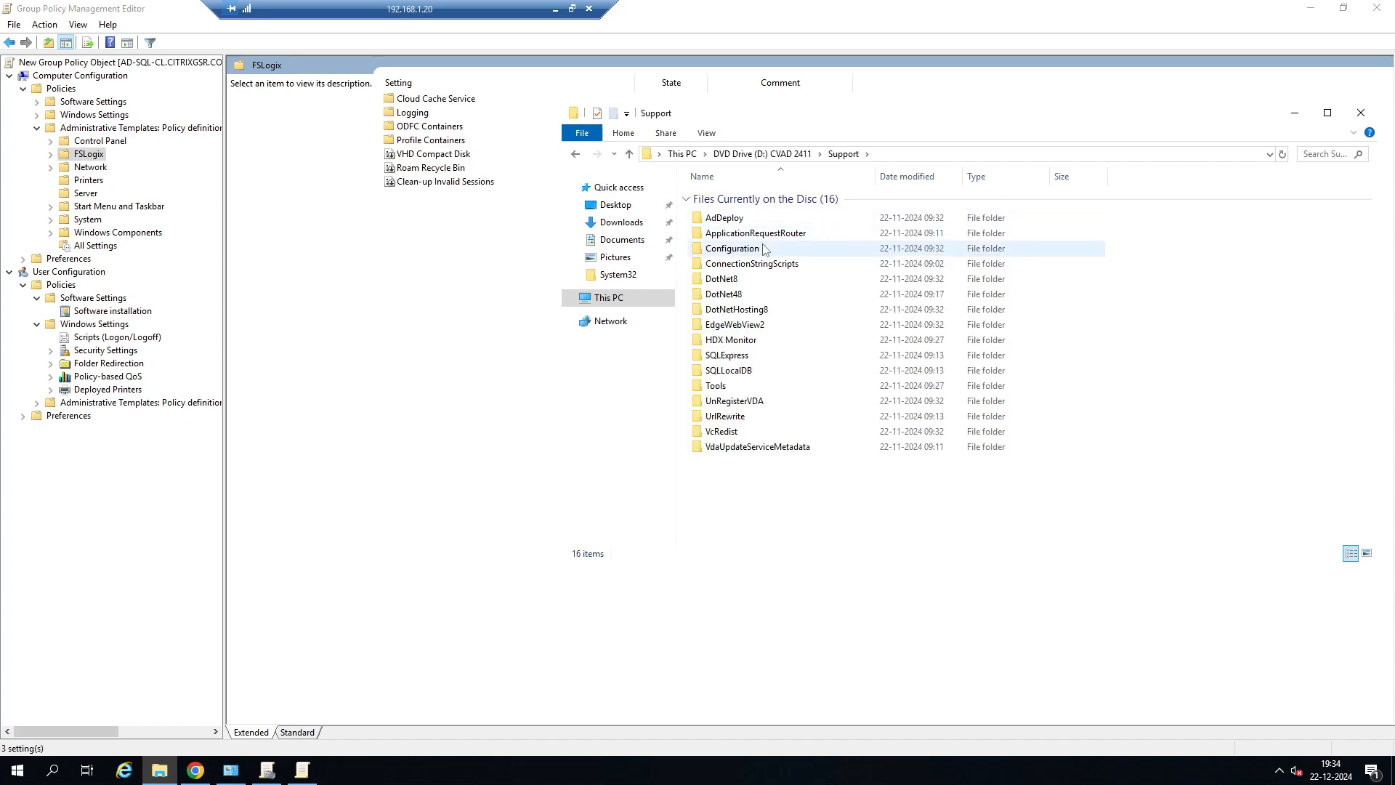
{"action": "double_click", "coordinate": [752, 251]}
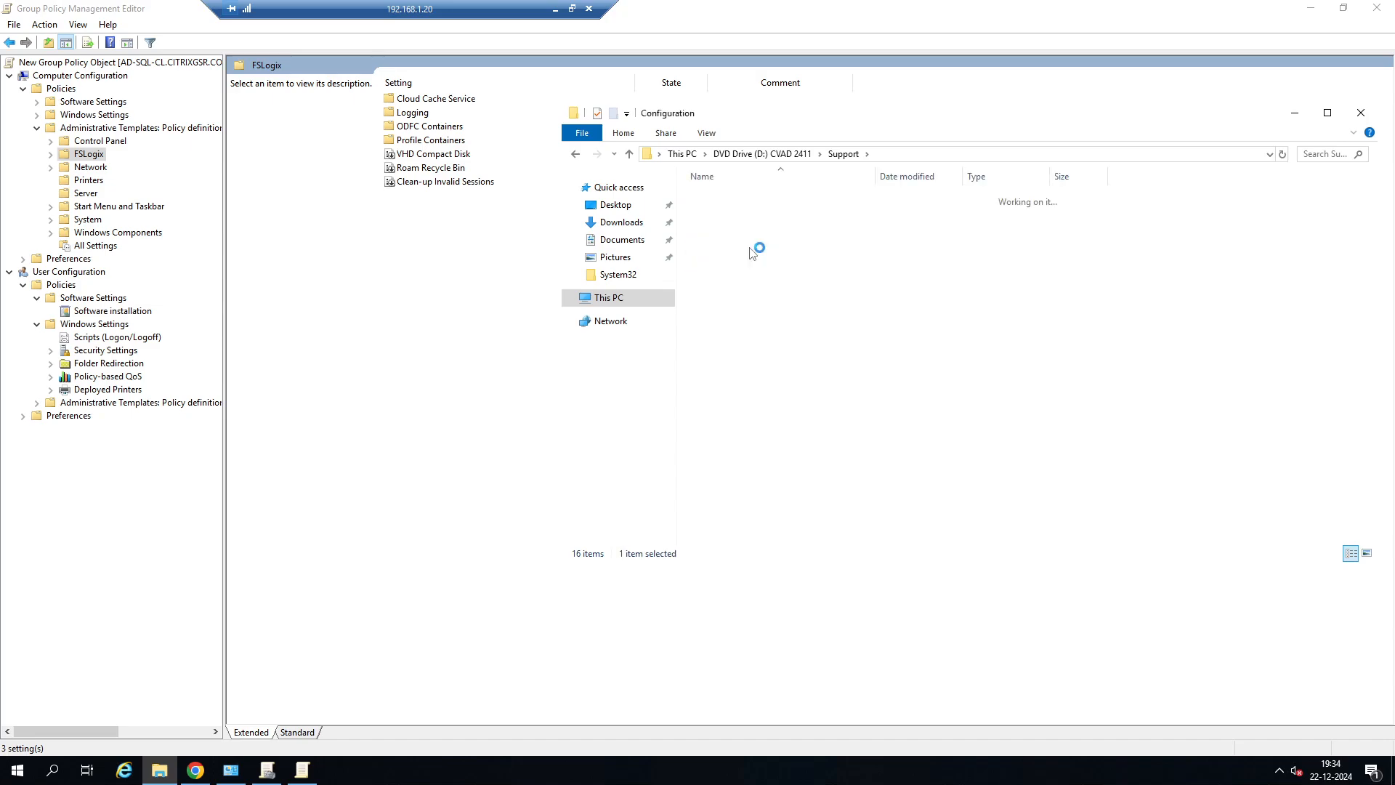
{"action": "double_click", "coordinate": [728, 221]}
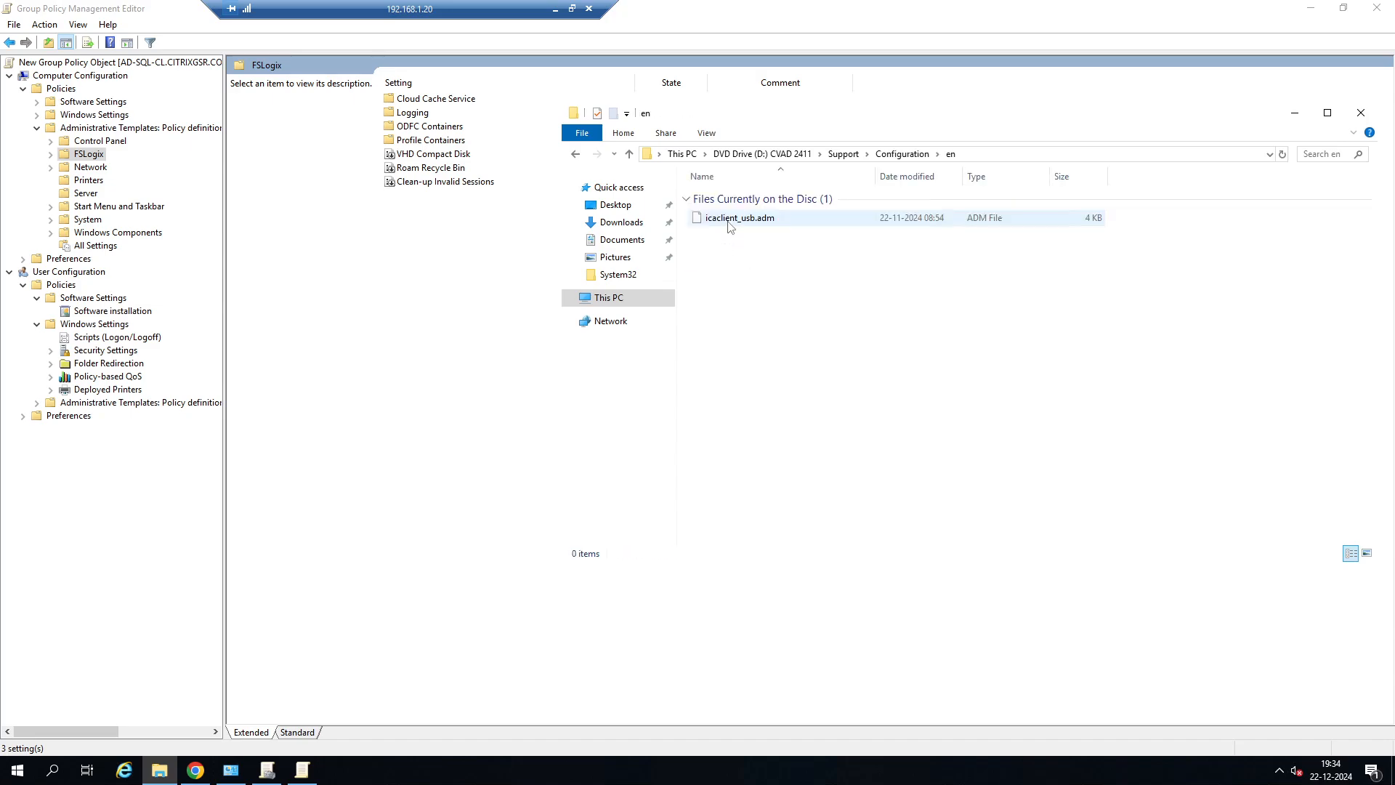
{"action": "left_click", "coordinate": [576, 155]}
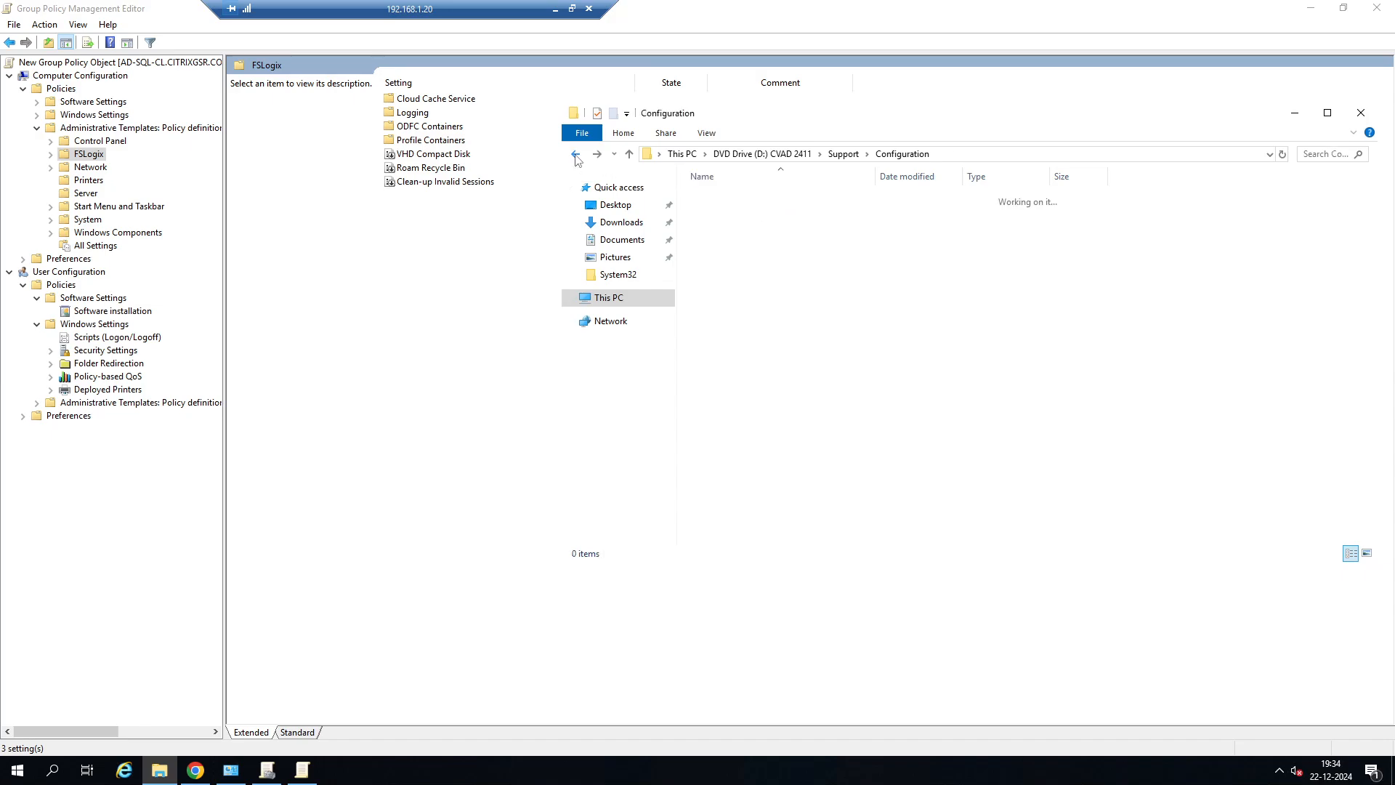
{"action": "left_click", "coordinate": [576, 155]}
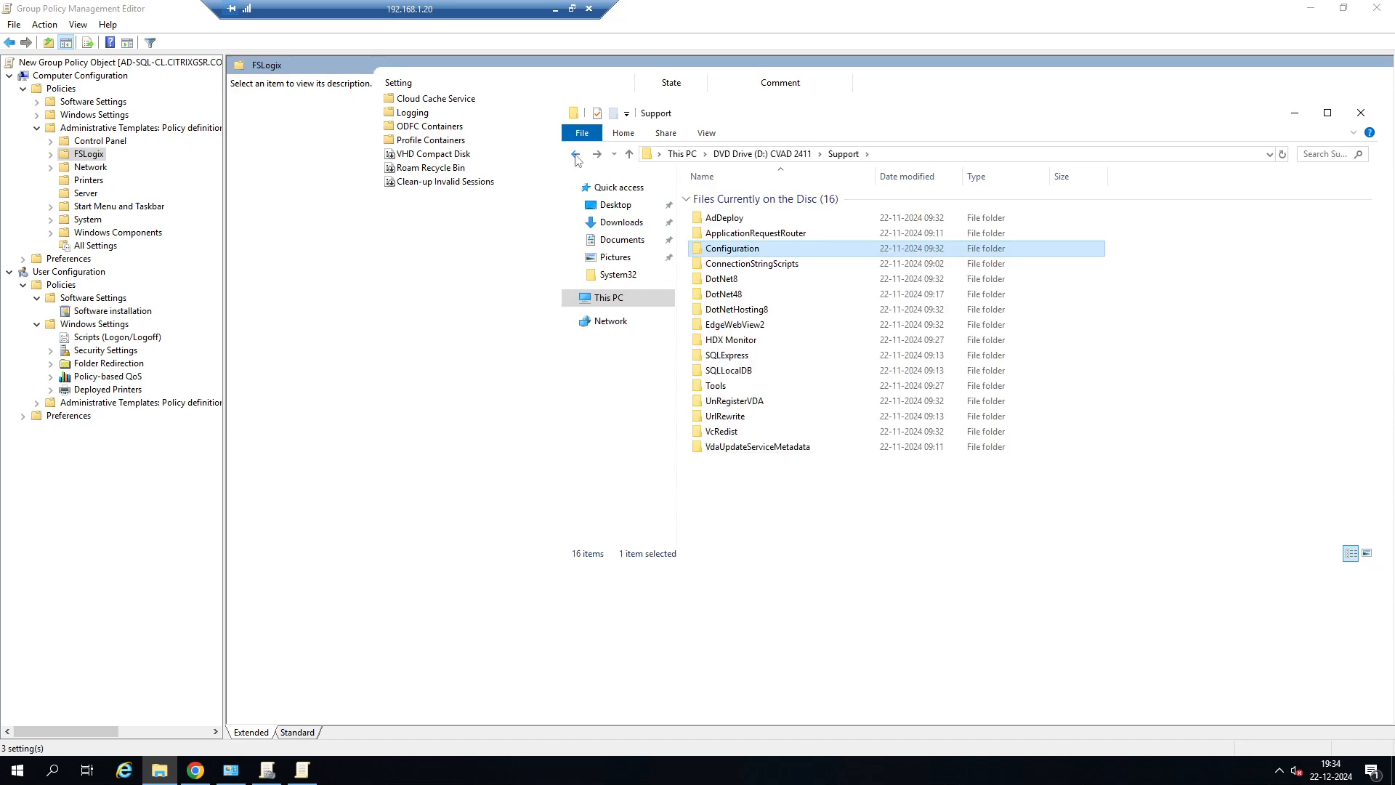
{"action": "left_click", "coordinate": [577, 155]}
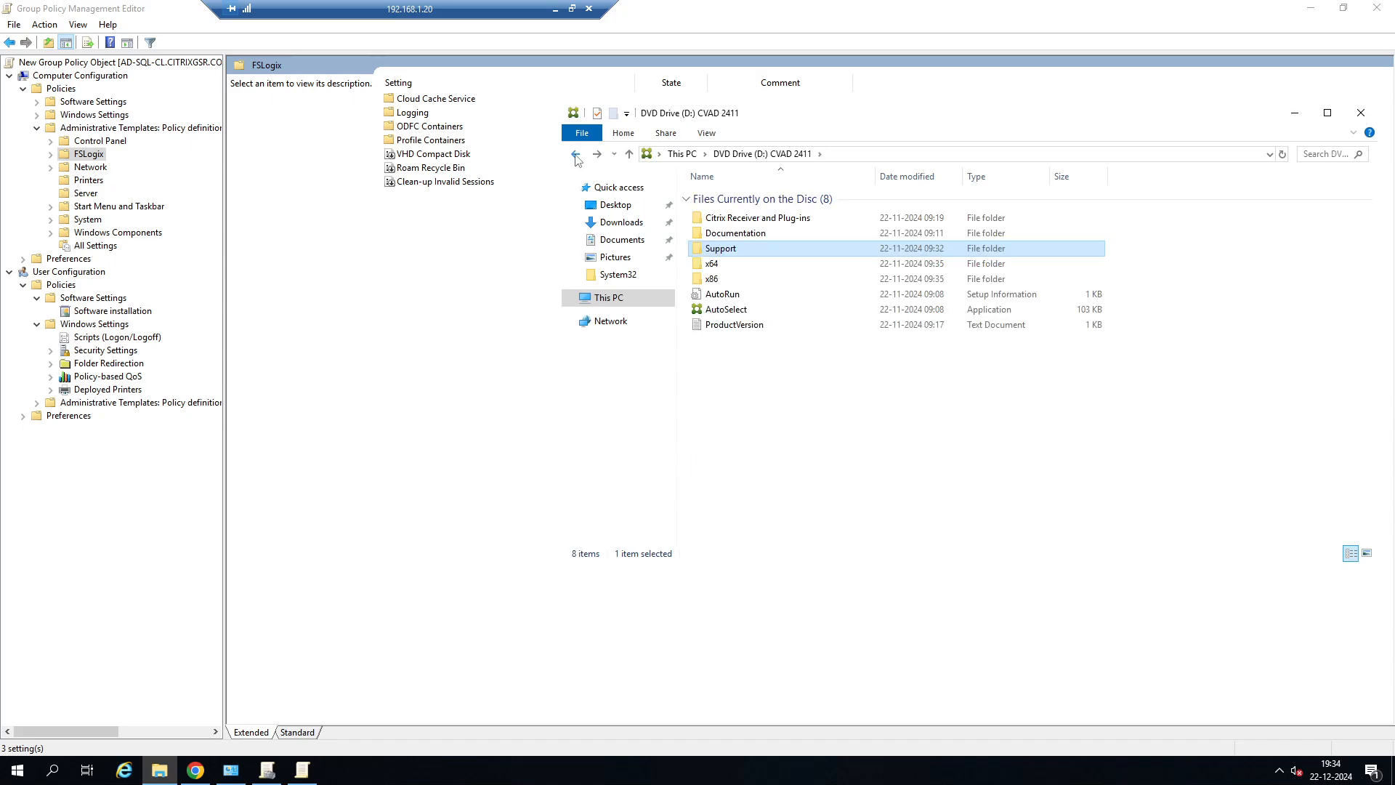
Check the Licensing folder under x86 on the disc and return to the disc root.
{"action": "double_click", "coordinate": [723, 282]}
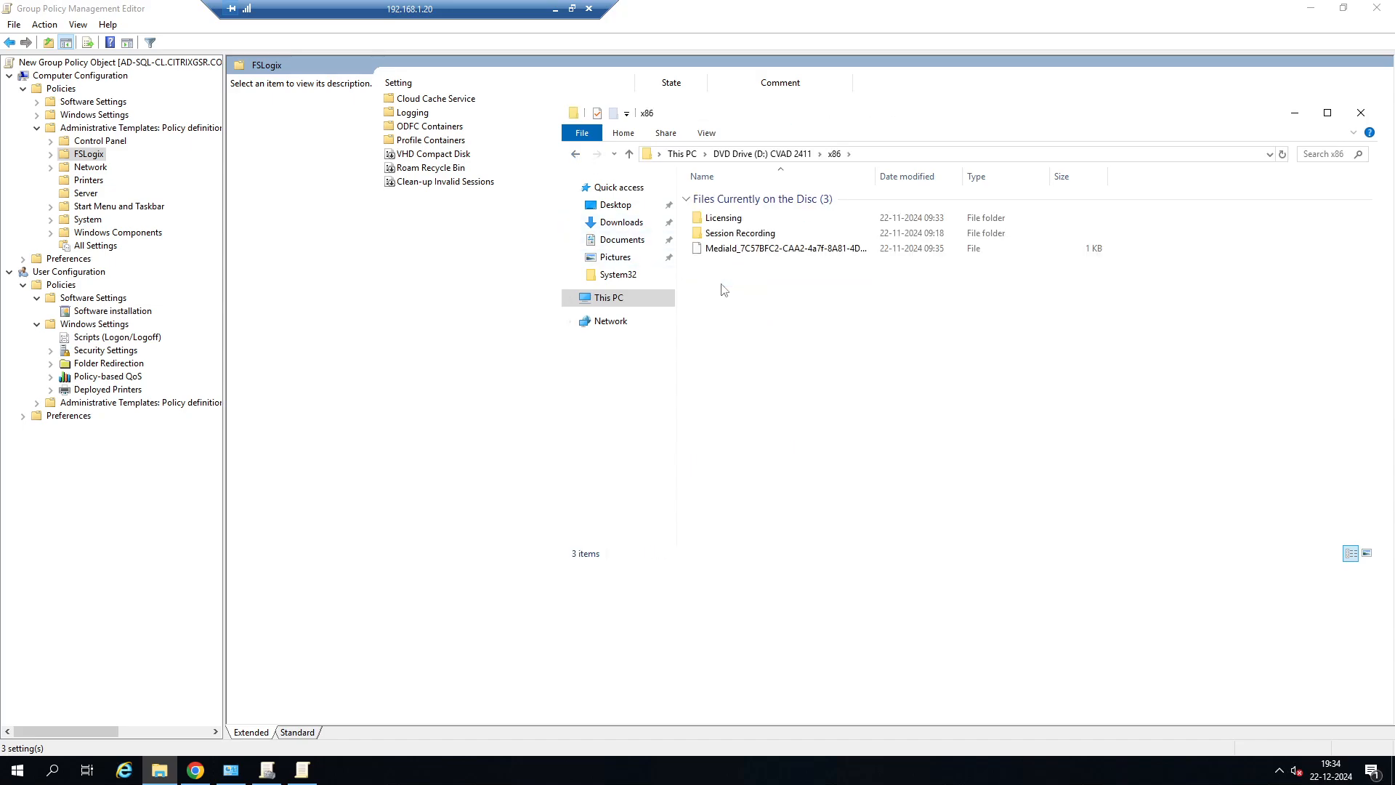
{"action": "double_click", "coordinate": [723, 218]}
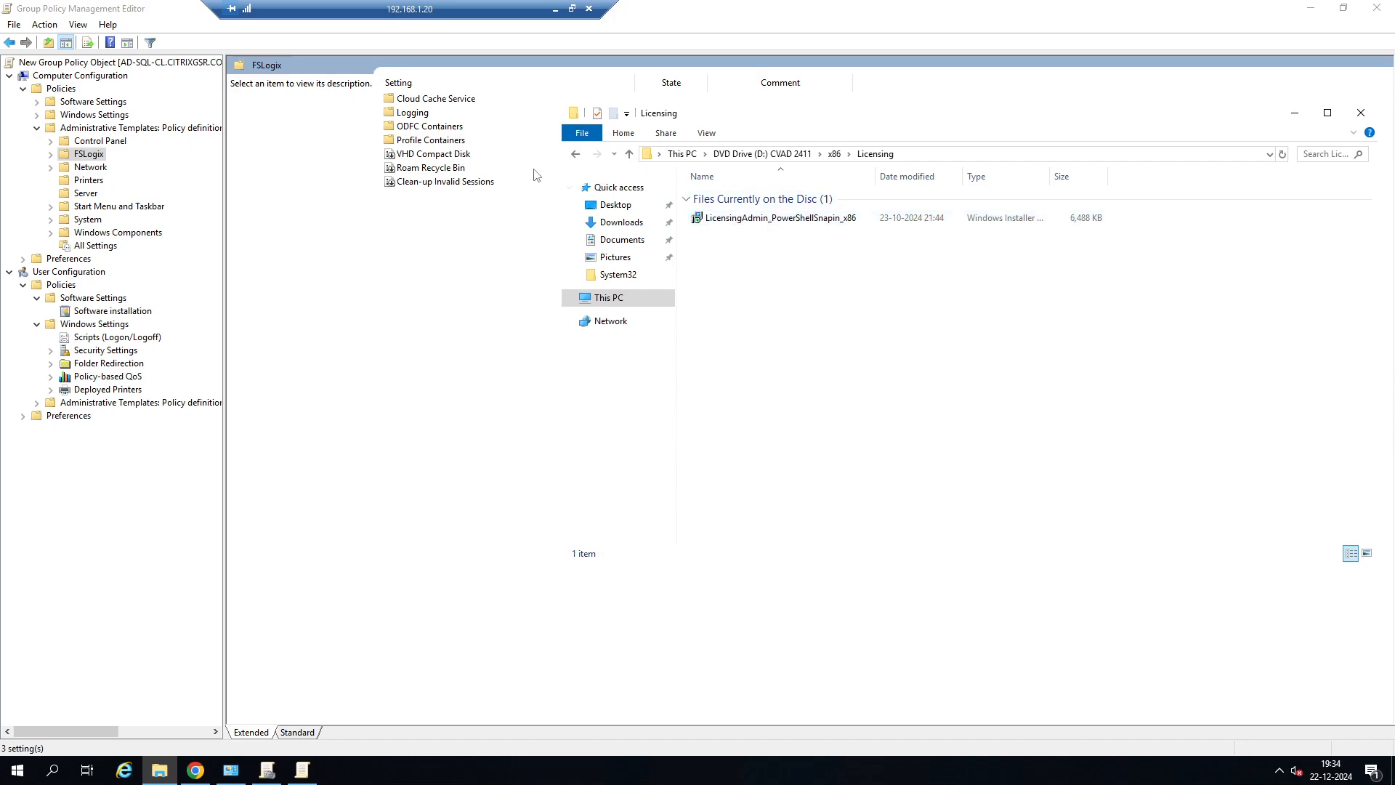
{"action": "left_click", "coordinate": [577, 155]}
{"action": "left_click", "coordinate": [577, 155]}
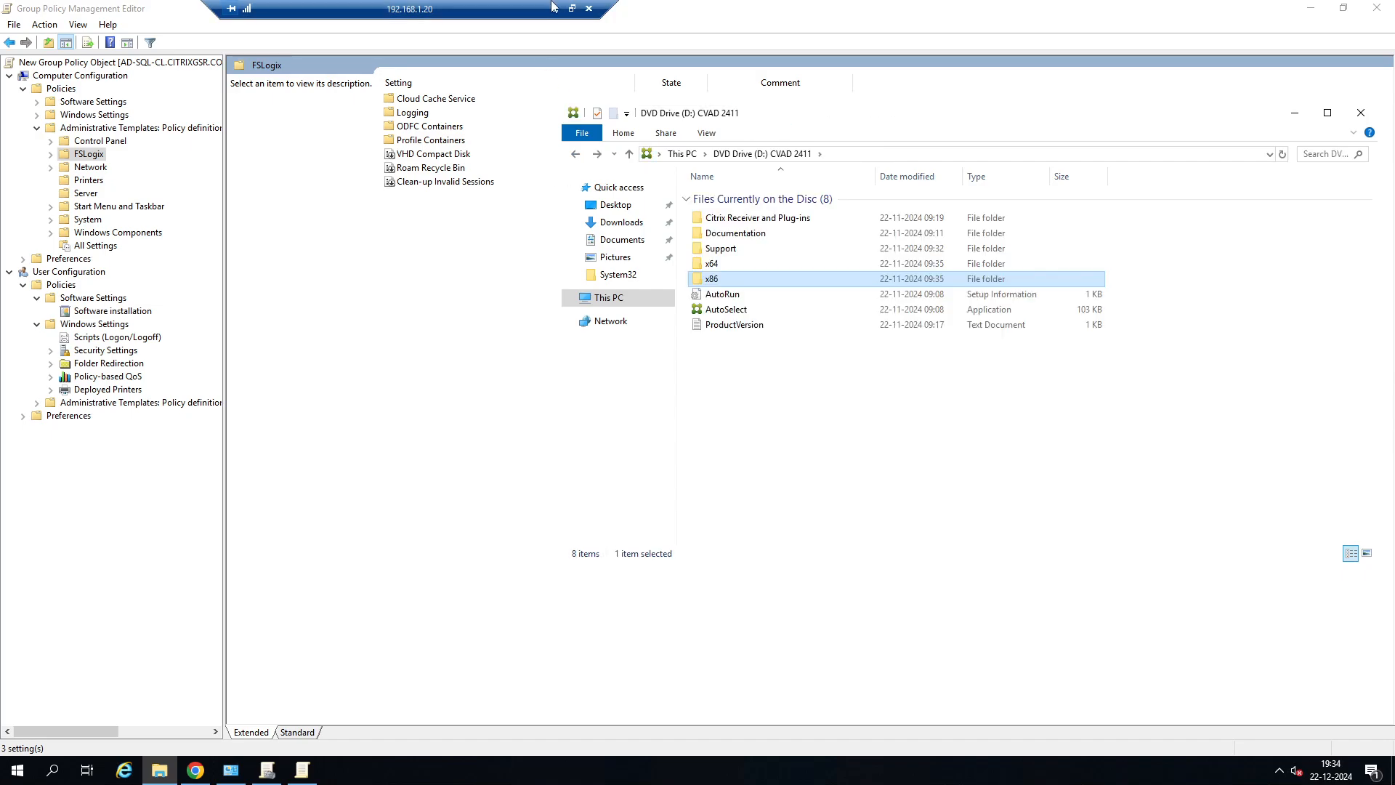
Switch back to Chrome and read the "Install Profile Management" article through its section on adding ADMX template files to Group Policy.
{"action": "left_click", "coordinate": [555, 8]}
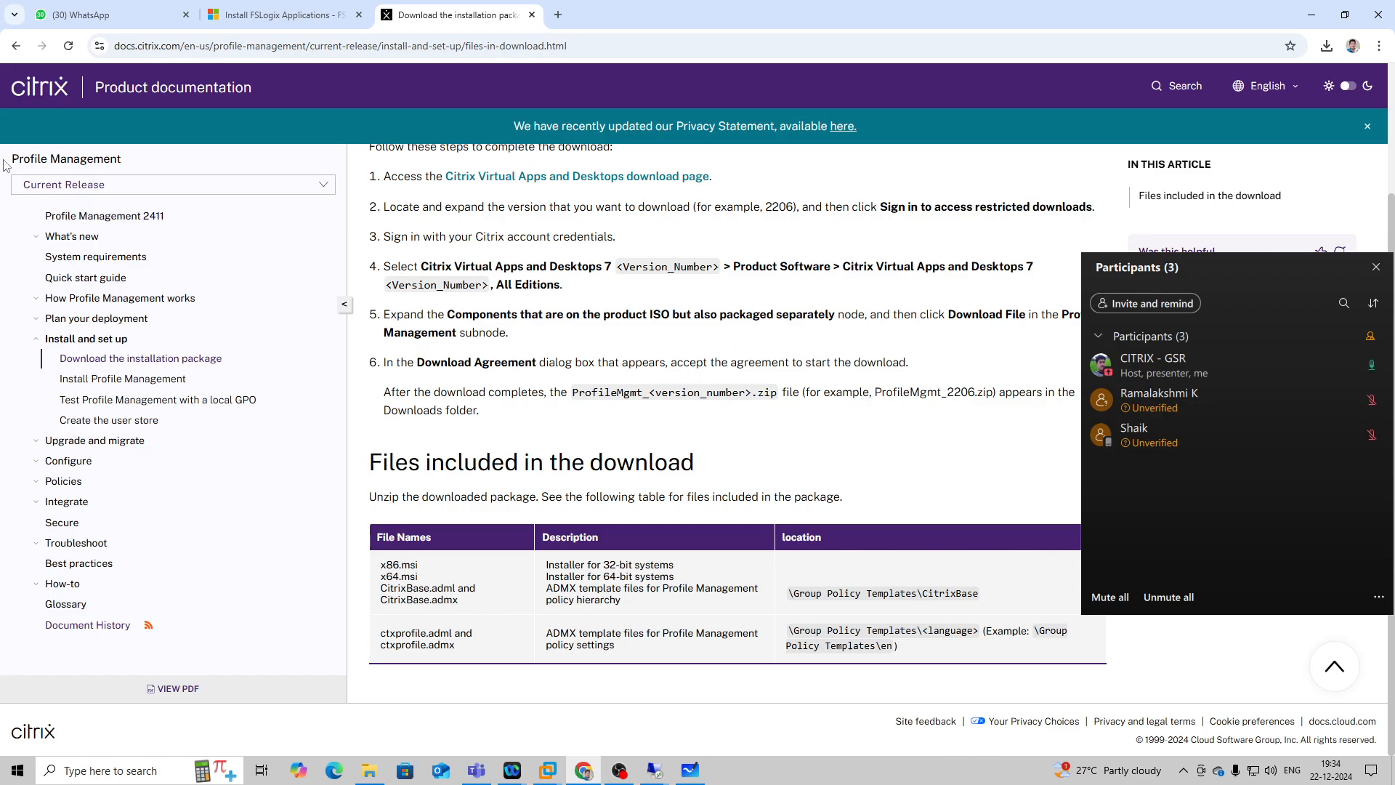
{"action": "left_click", "coordinate": [102, 379]}
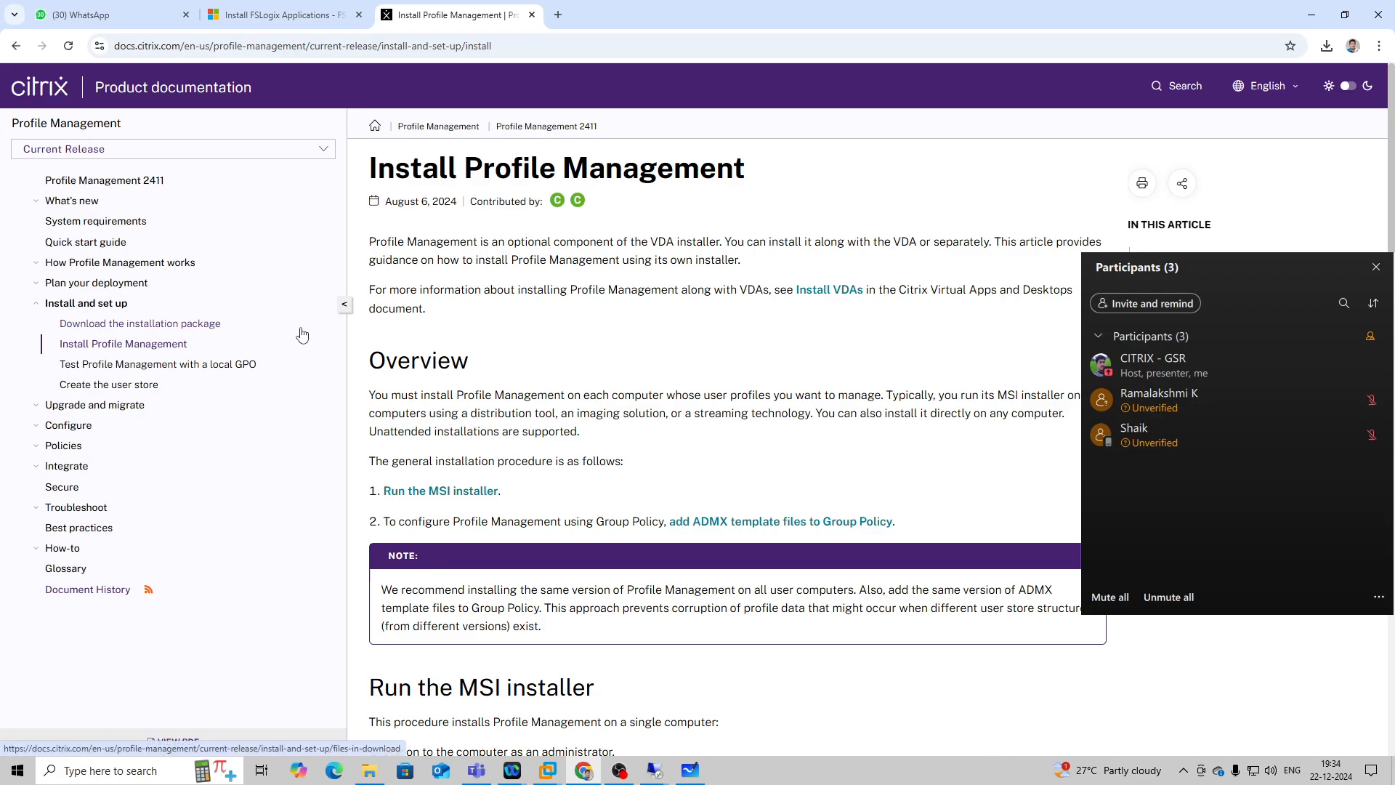
{"action": "scroll", "coordinate": [556, 393], "scroll_direction": "down", "scroll_amount": 4}
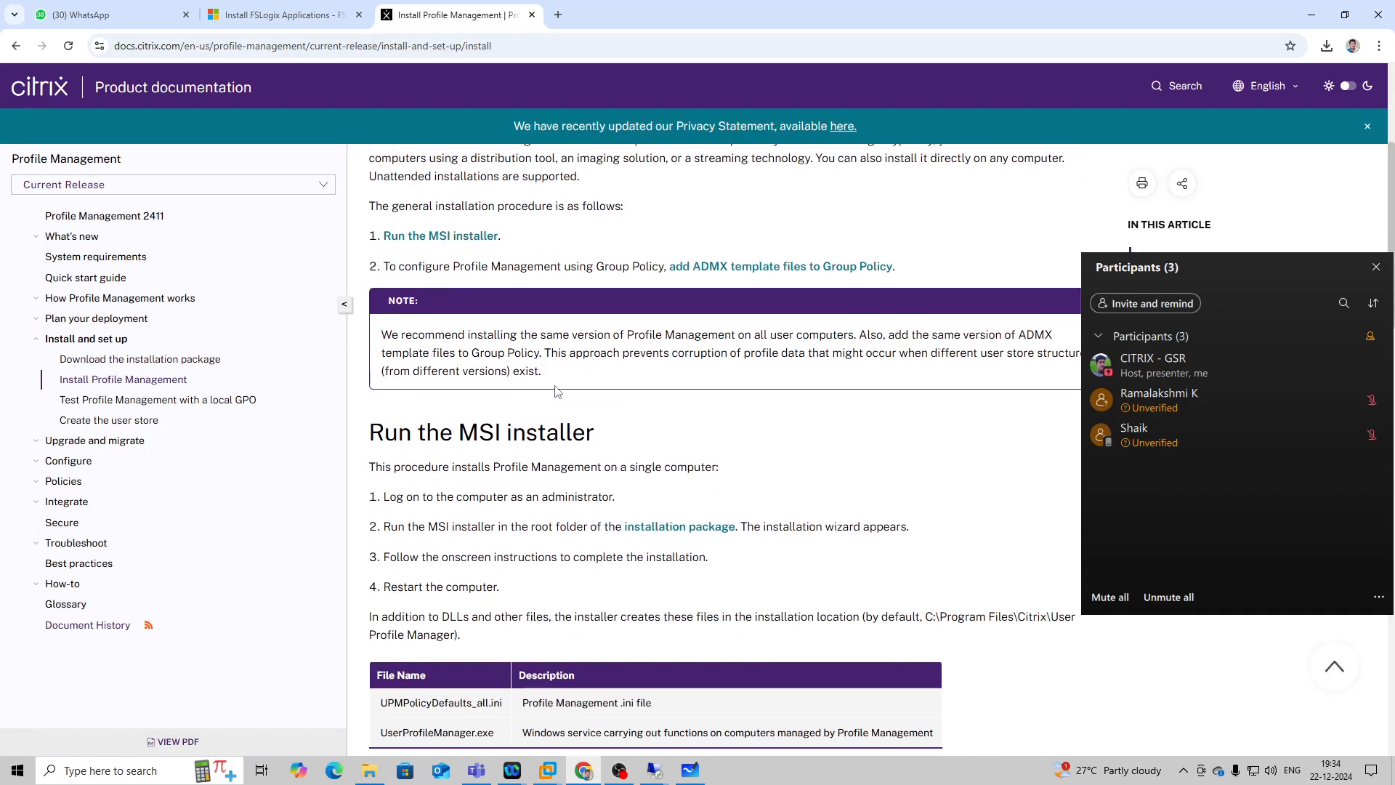
{"action": "scroll", "coordinate": [558, 391], "scroll_direction": "down", "scroll_amount": 4}
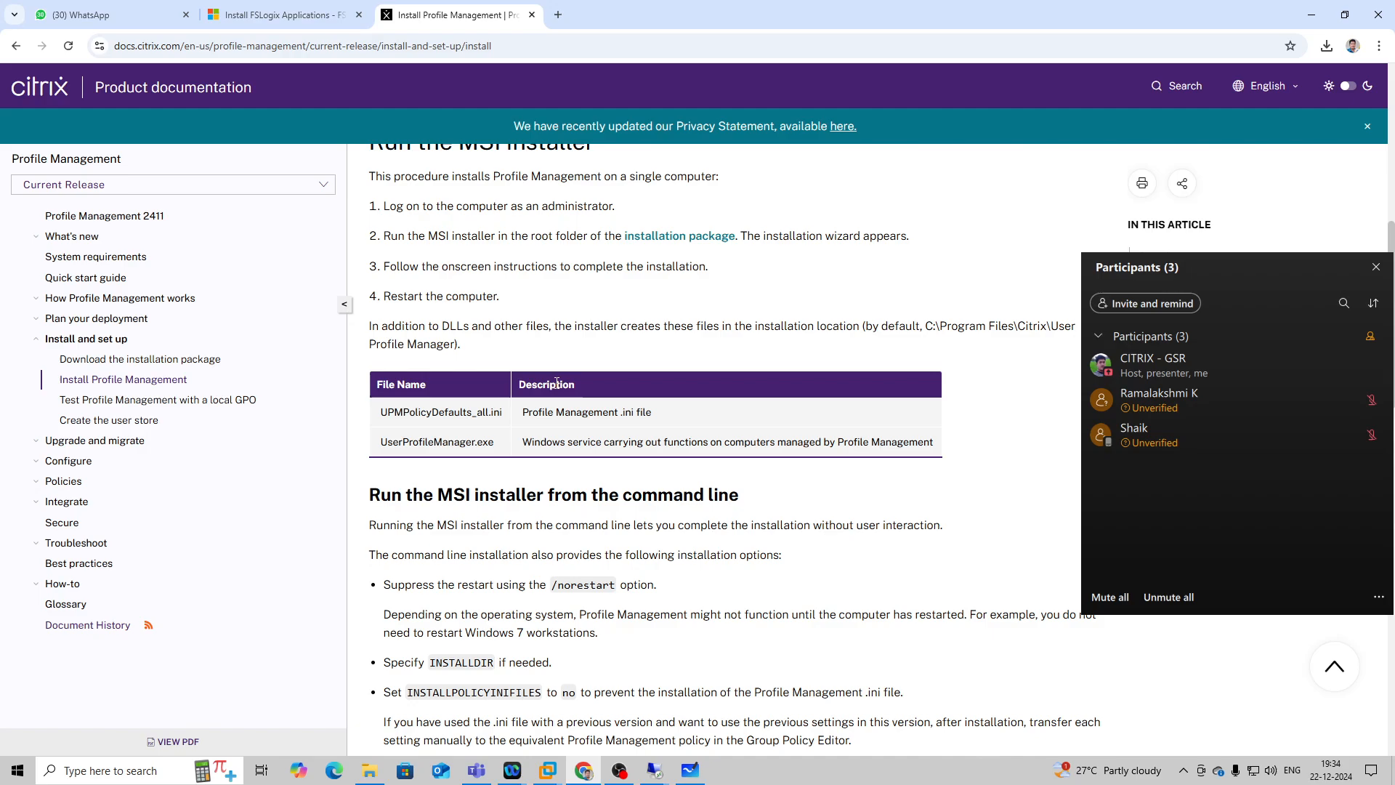
{"action": "scroll", "coordinate": [555, 381], "scroll_direction": "down", "scroll_amount": 12}
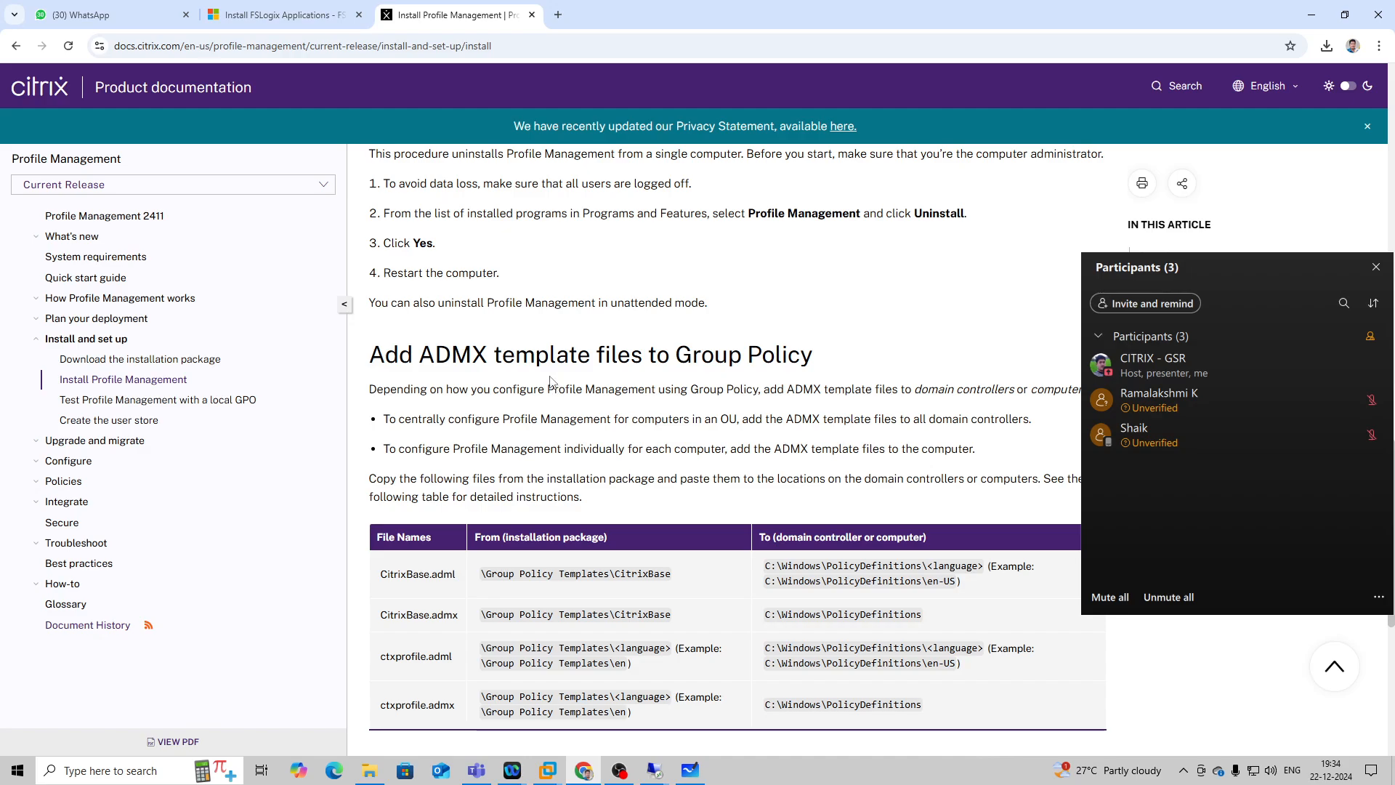
{"action": "scroll", "coordinate": [550, 382], "scroll_direction": "down", "scroll_amount": 3}
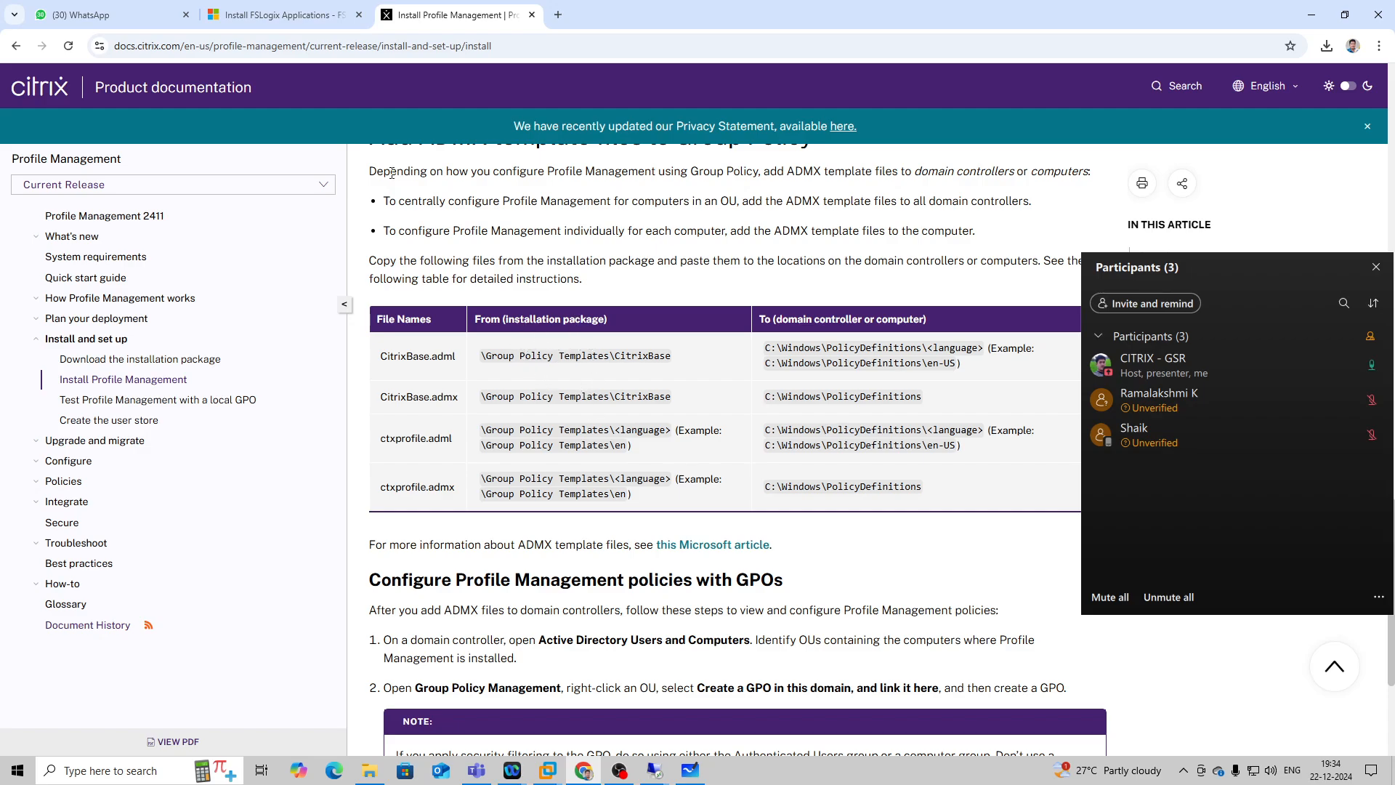
Switch to the 192.168.1.20 remote session, reopen the CVAD 2411 disc, and check its Support folder for policy templates.
{"action": "mouse_move", "coordinate": [653, 769]}
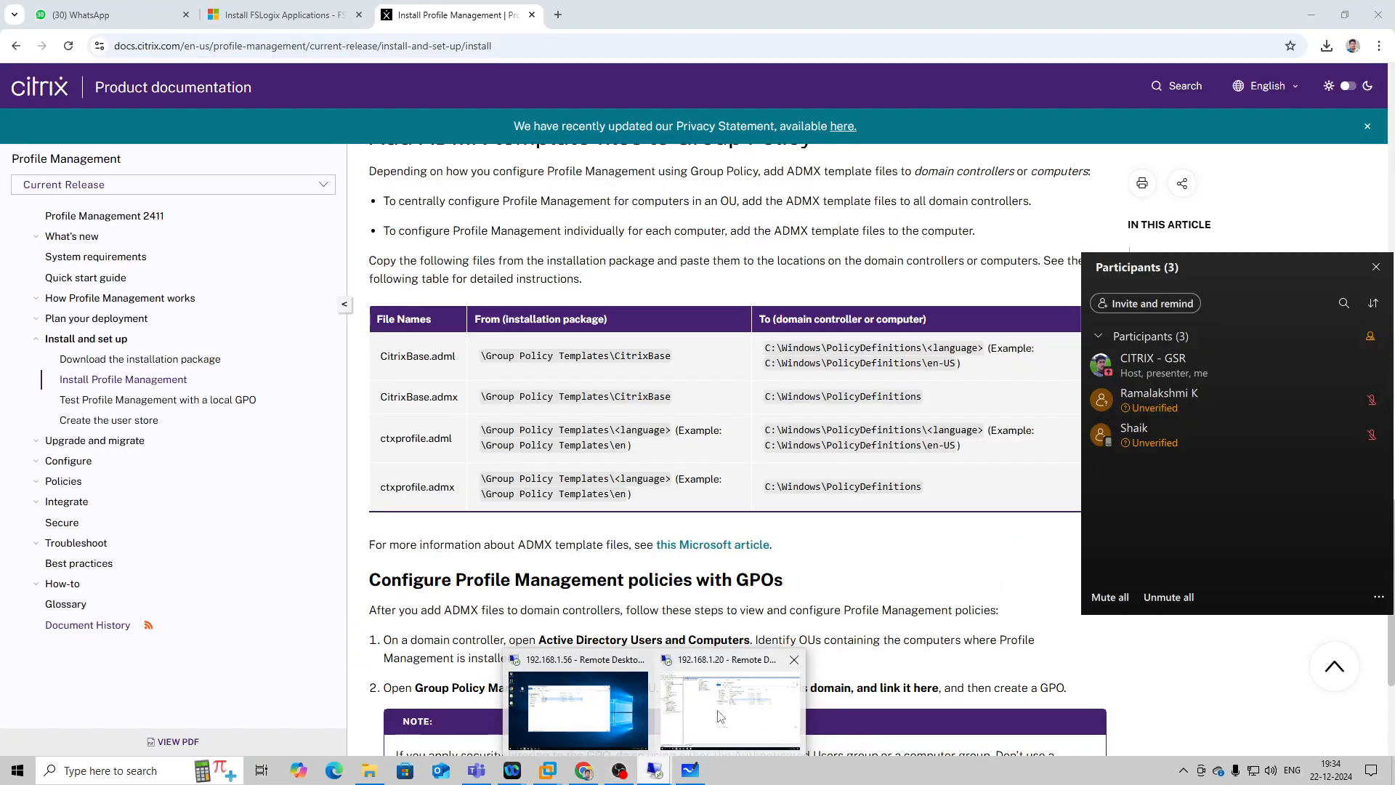
{"action": "left_click", "coordinate": [731, 709]}
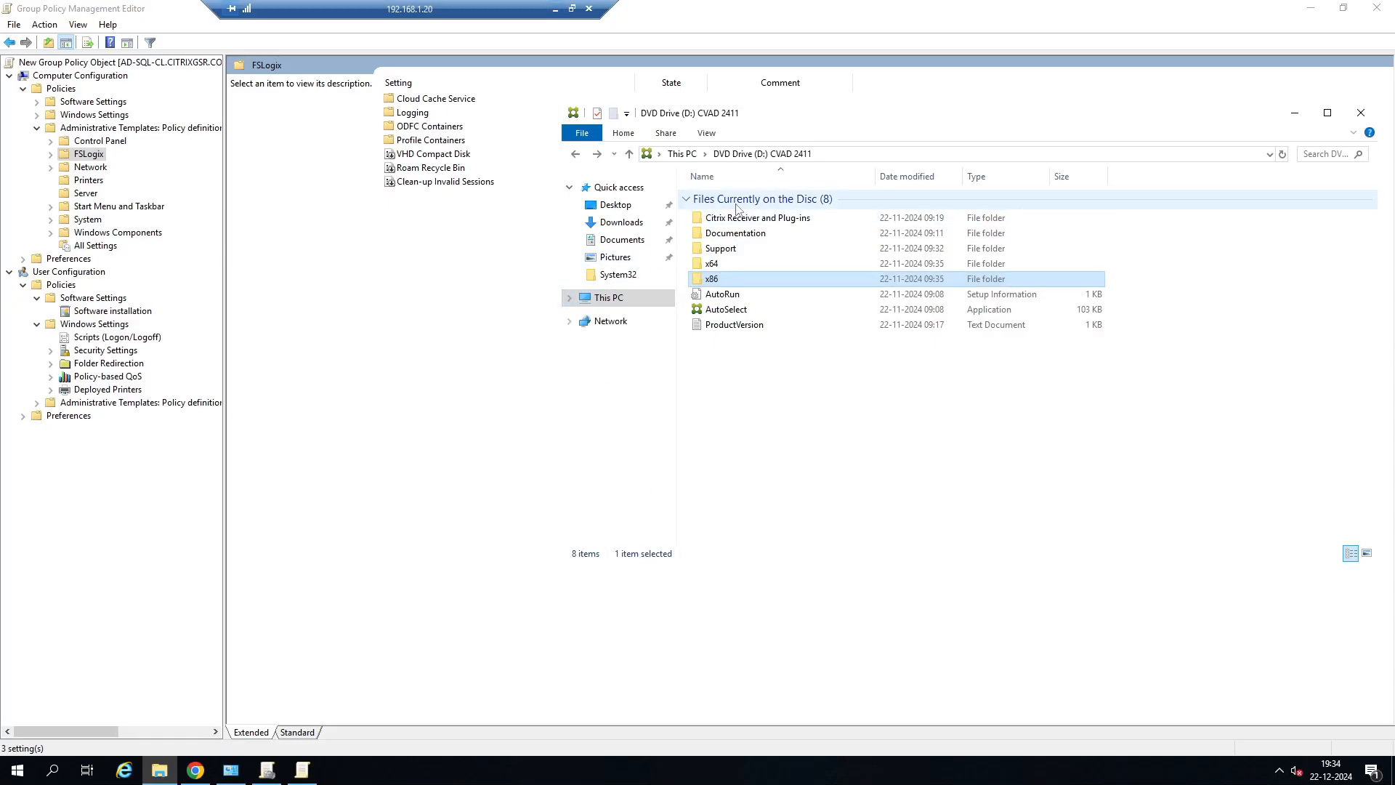
{"action": "left_click", "coordinate": [741, 154]}
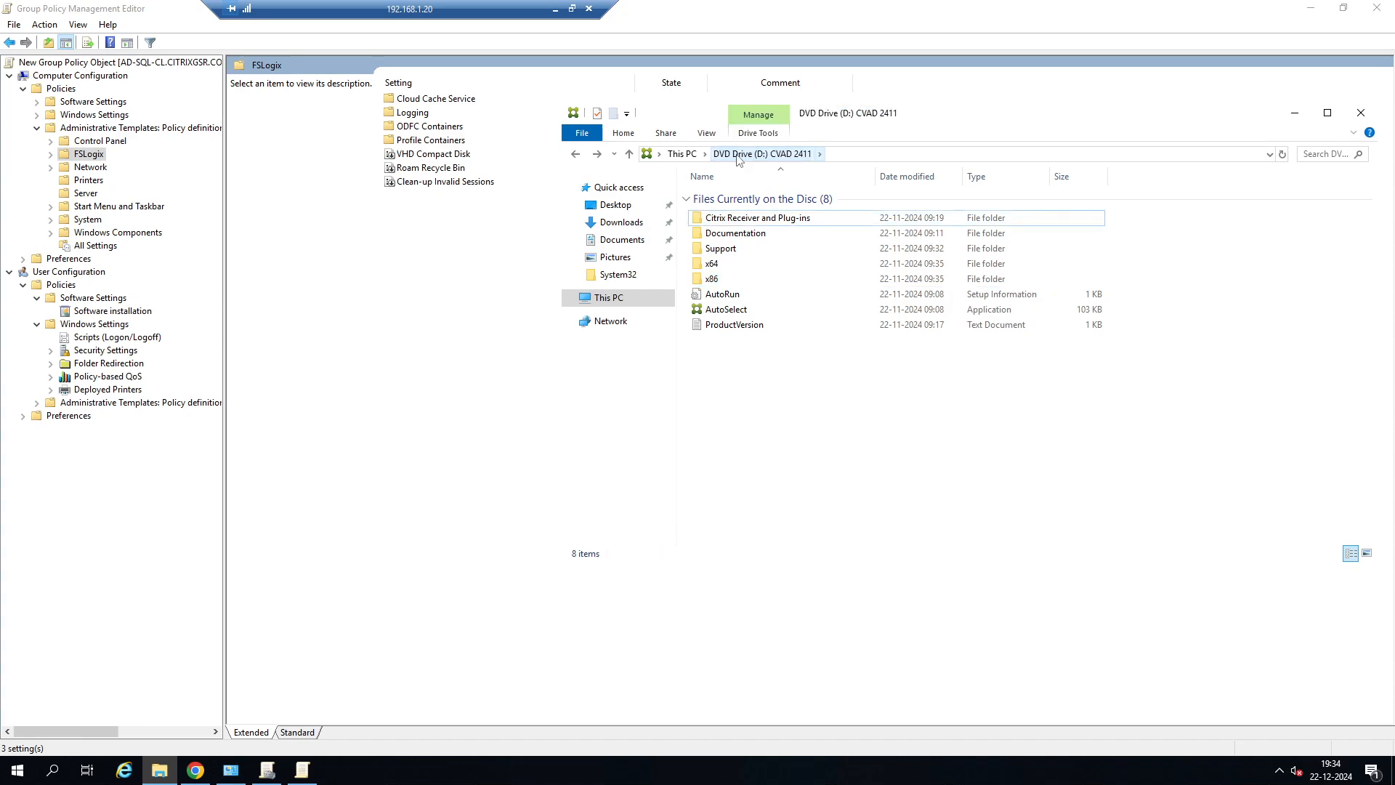
{"action": "left_click", "coordinate": [609, 298]}
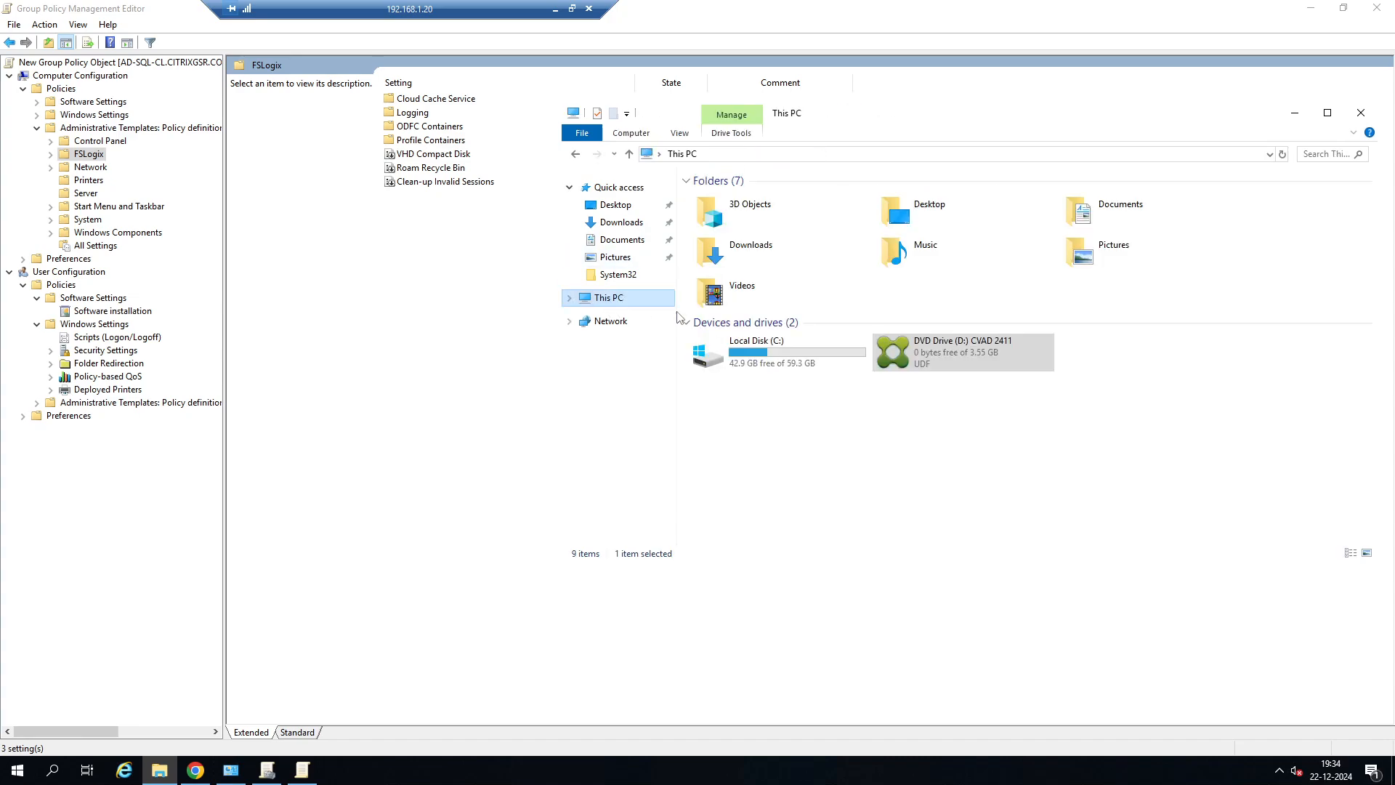
{"action": "right_click", "coordinate": [952, 375]}
{"action": "left_click", "coordinate": [974, 412]}
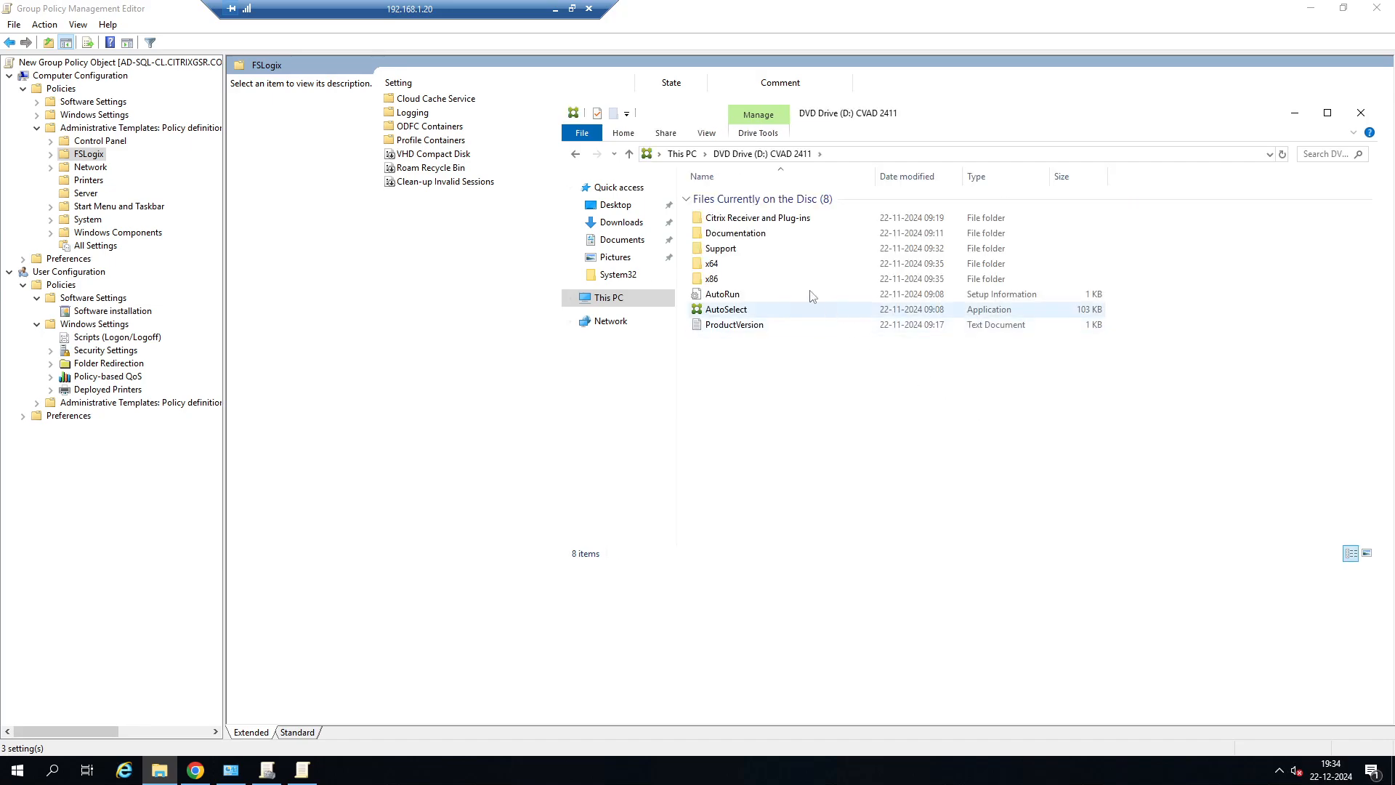
{"action": "double_click", "coordinate": [731, 252]}
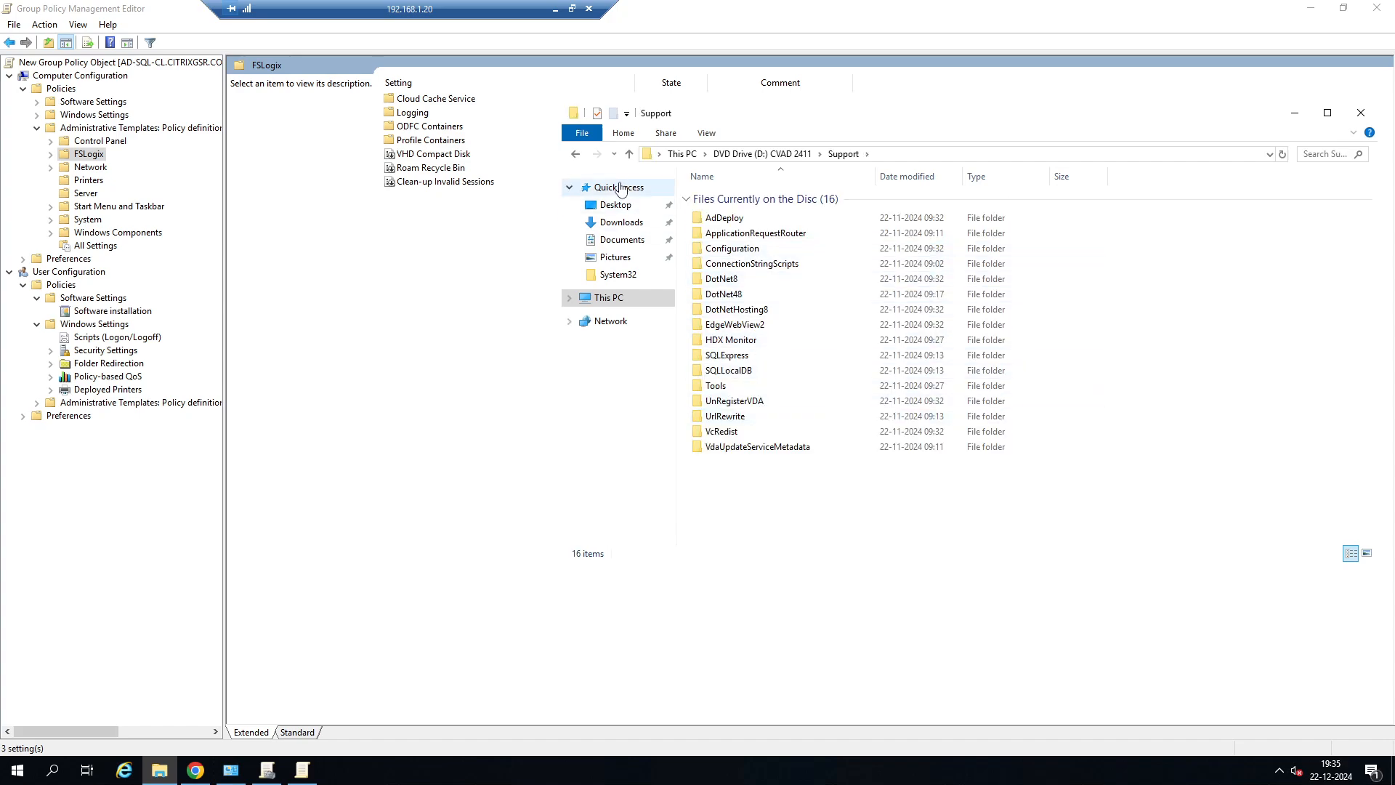
{"action": "left_click", "coordinate": [576, 155]}
Check the x64\Citrix Policy folder on the disc, return to x64, and minimize File Explorer and the remote session.
{"action": "double_click", "coordinate": [731, 265]}
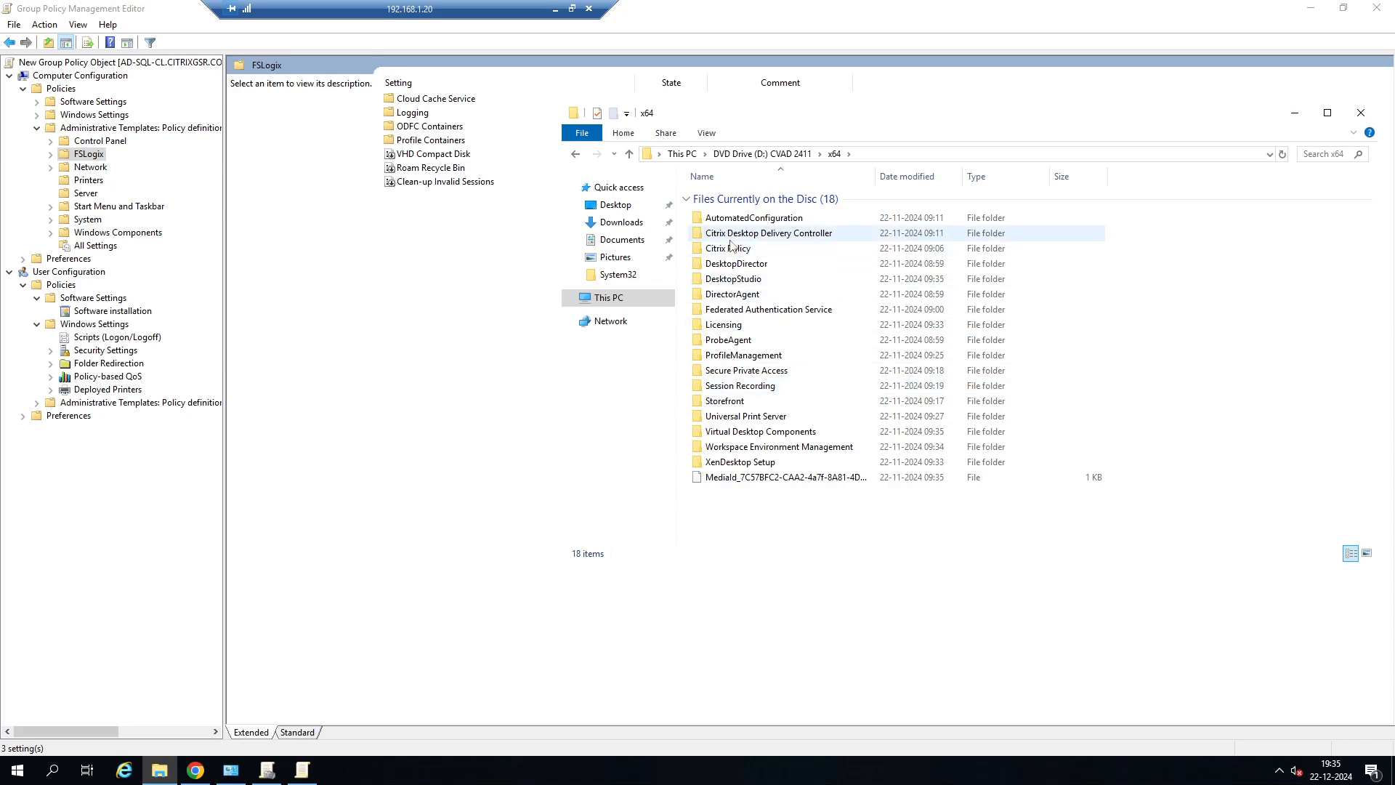
{"action": "double_click", "coordinate": [729, 249]}
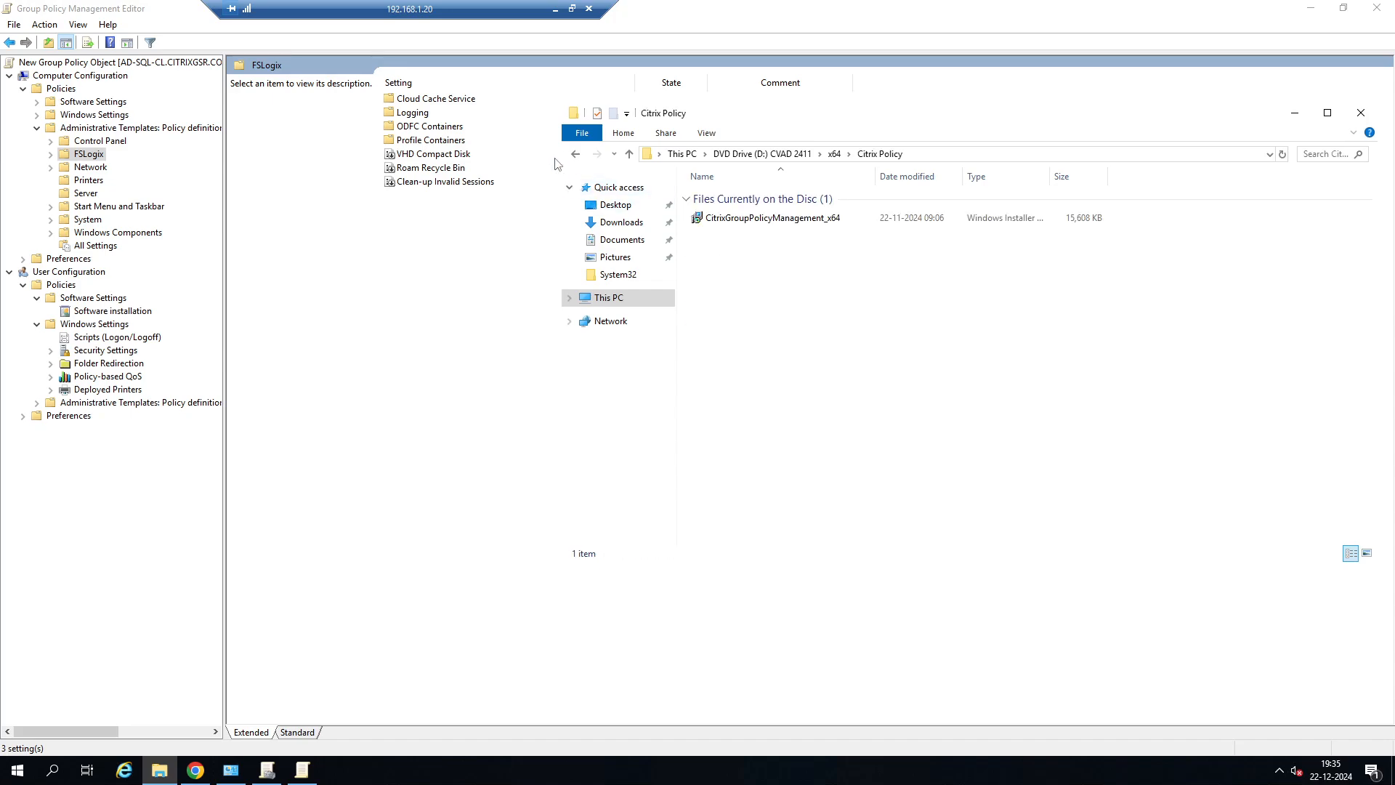
{"action": "left_click", "coordinate": [577, 155]}
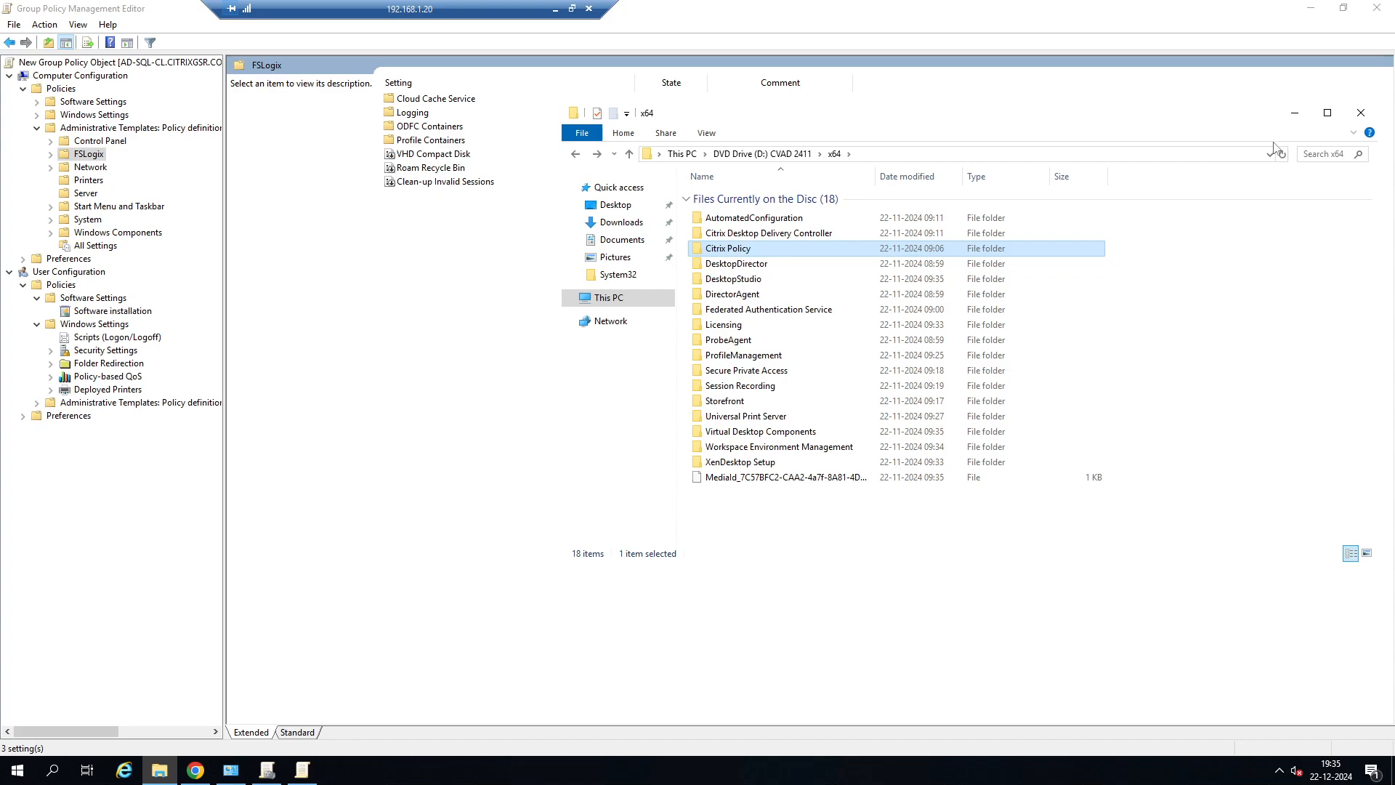
{"action": "left_click", "coordinate": [1294, 114]}
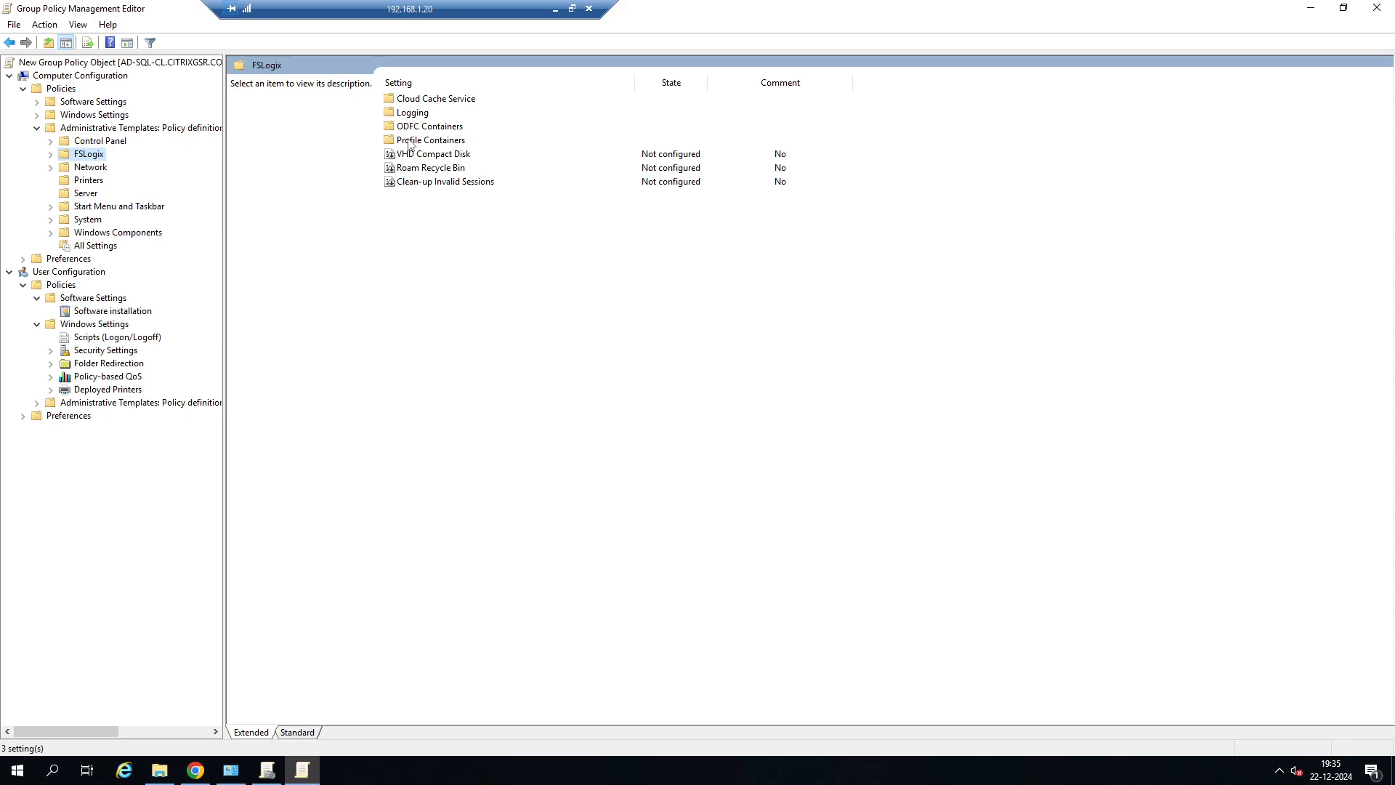
{"action": "left_click", "coordinate": [555, 9]}
Switch to the 192.168.1.56 remote session, move the FSLogix_Apps_2.9.8884.27471 folder window aside, and bring up the Run dialog.
{"action": "mouse_move", "coordinate": [665, 777]}
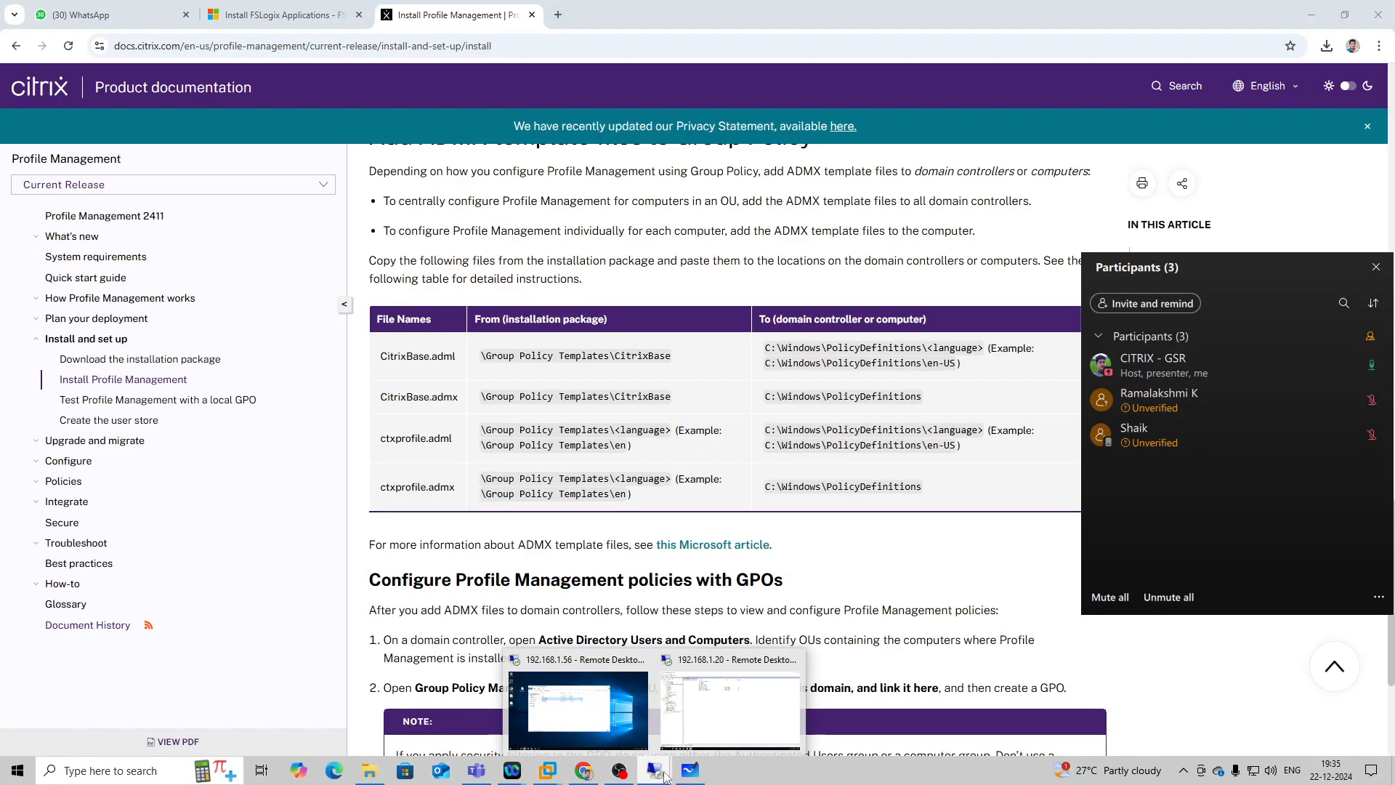
{"action": "left_click", "coordinate": [622, 729]}
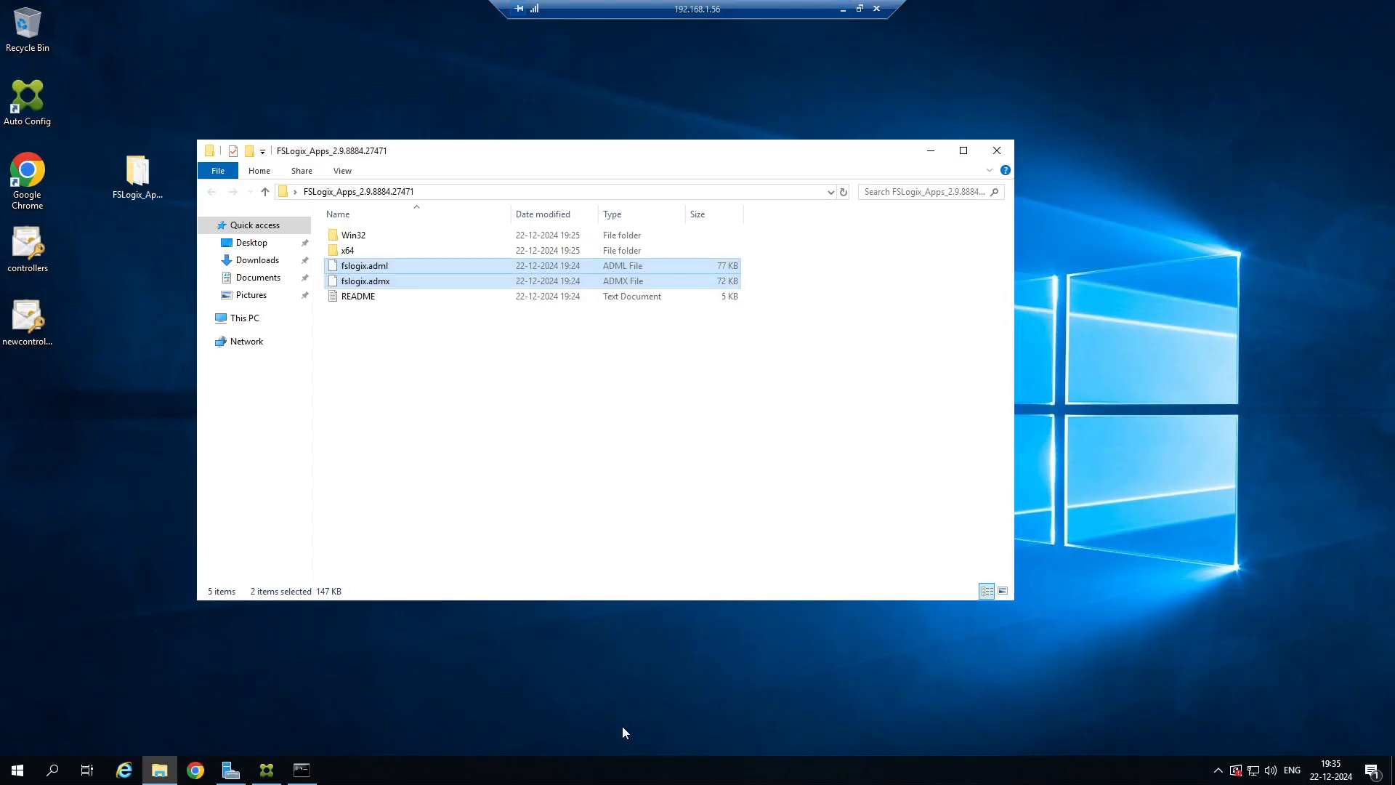
{"action": "left_click", "coordinate": [461, 420]}
{"action": "left_click_drag", "start_coordinate": [531, 151], "coordinate": [680, 128]}
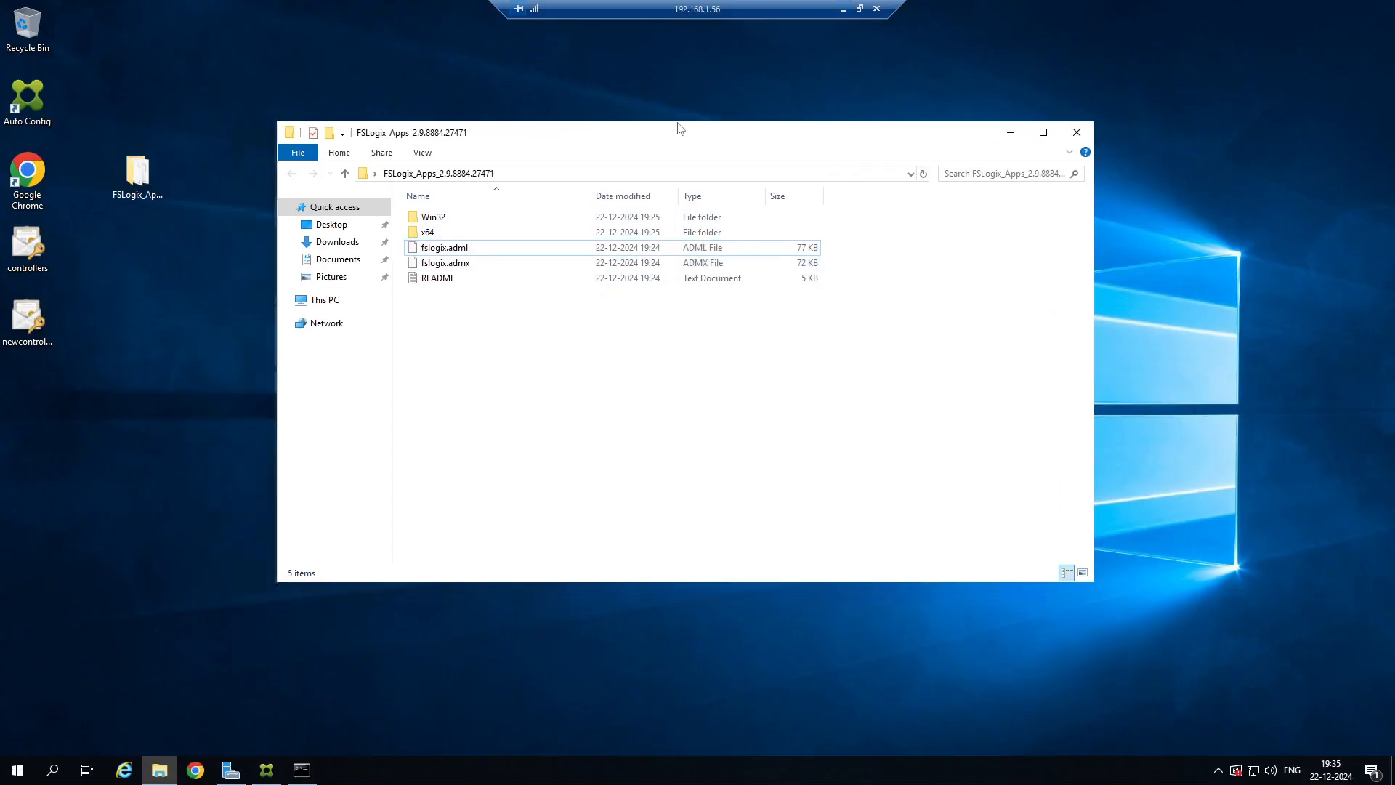
{"action": "right_click", "coordinate": [17, 769]}
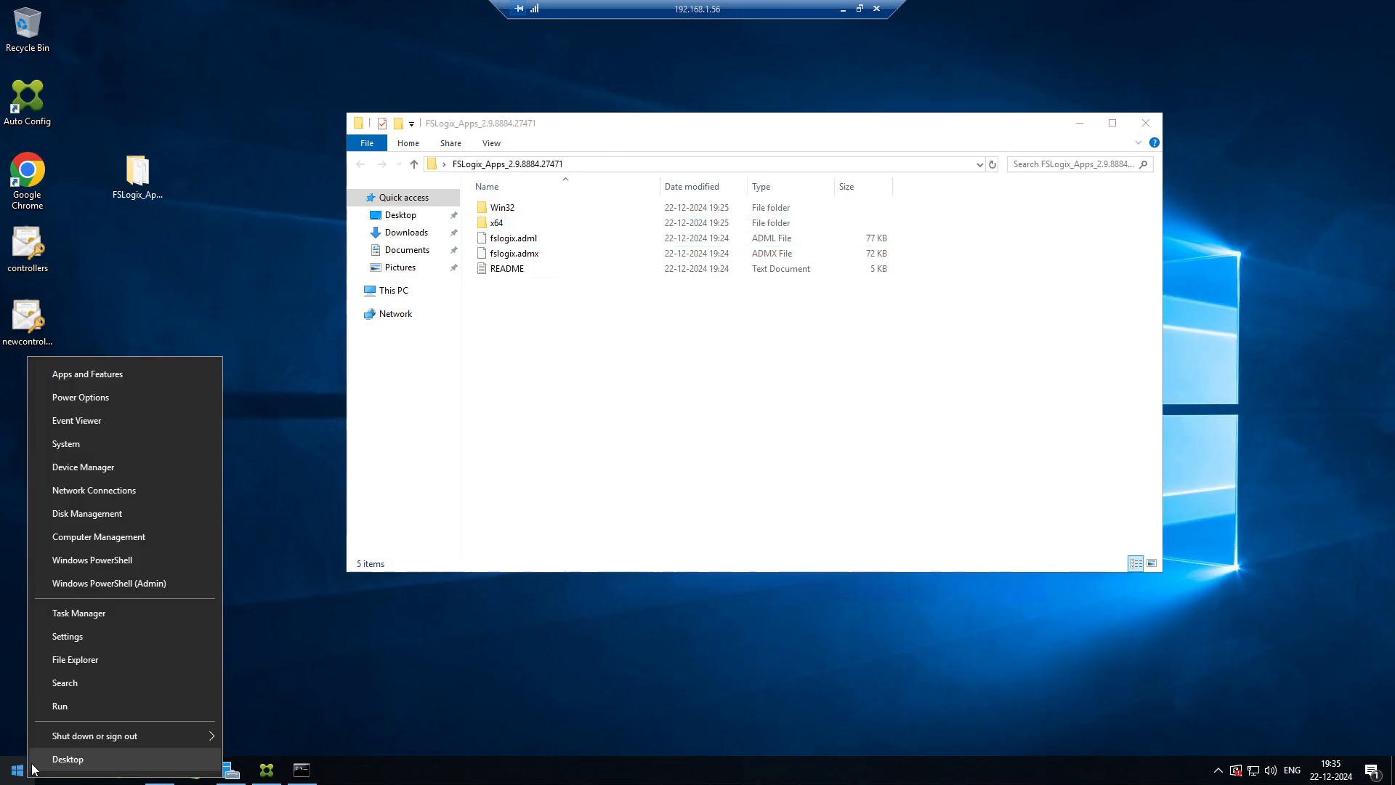
{"action": "left_click", "coordinate": [56, 708]}
{"action": "type", "text": "rege4dit"}
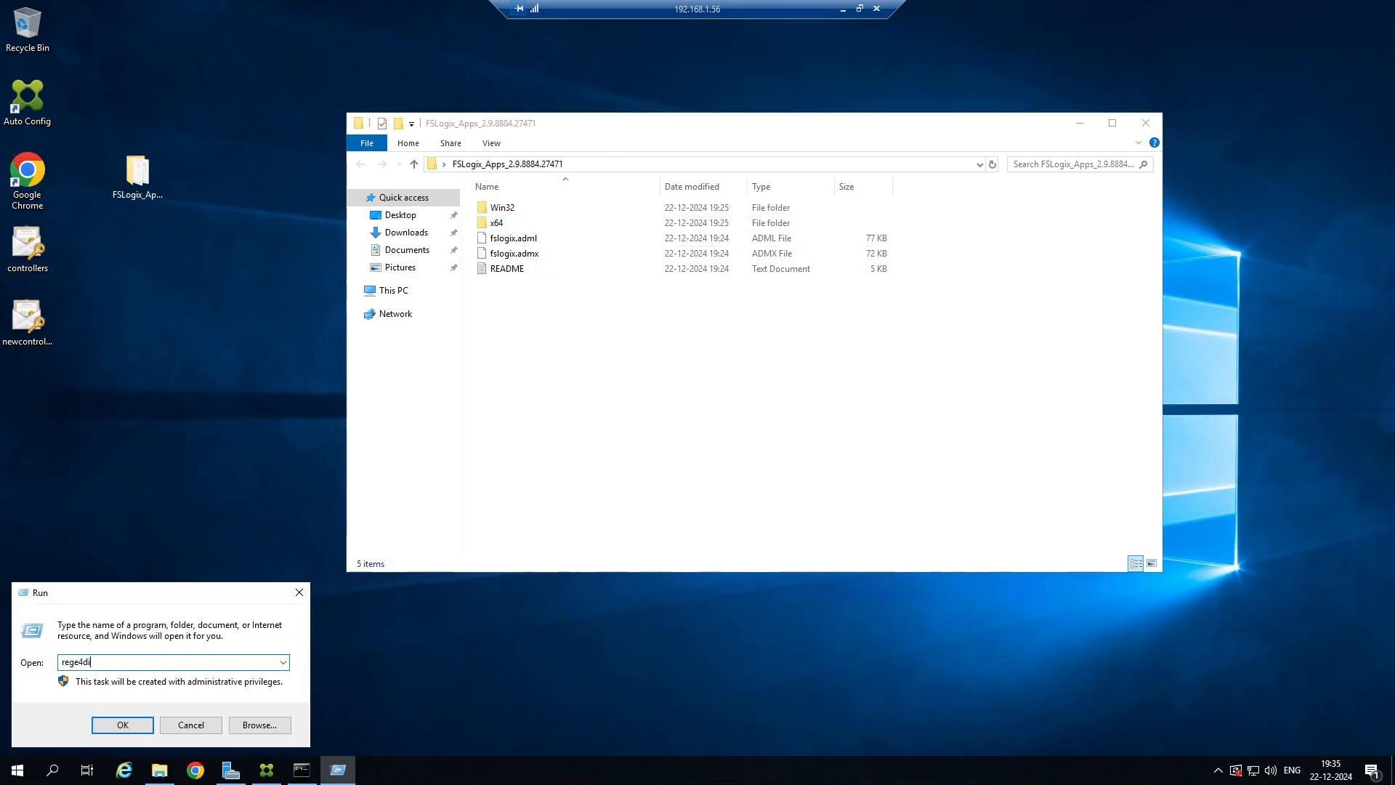
{"action": "key", "text": "Return"}
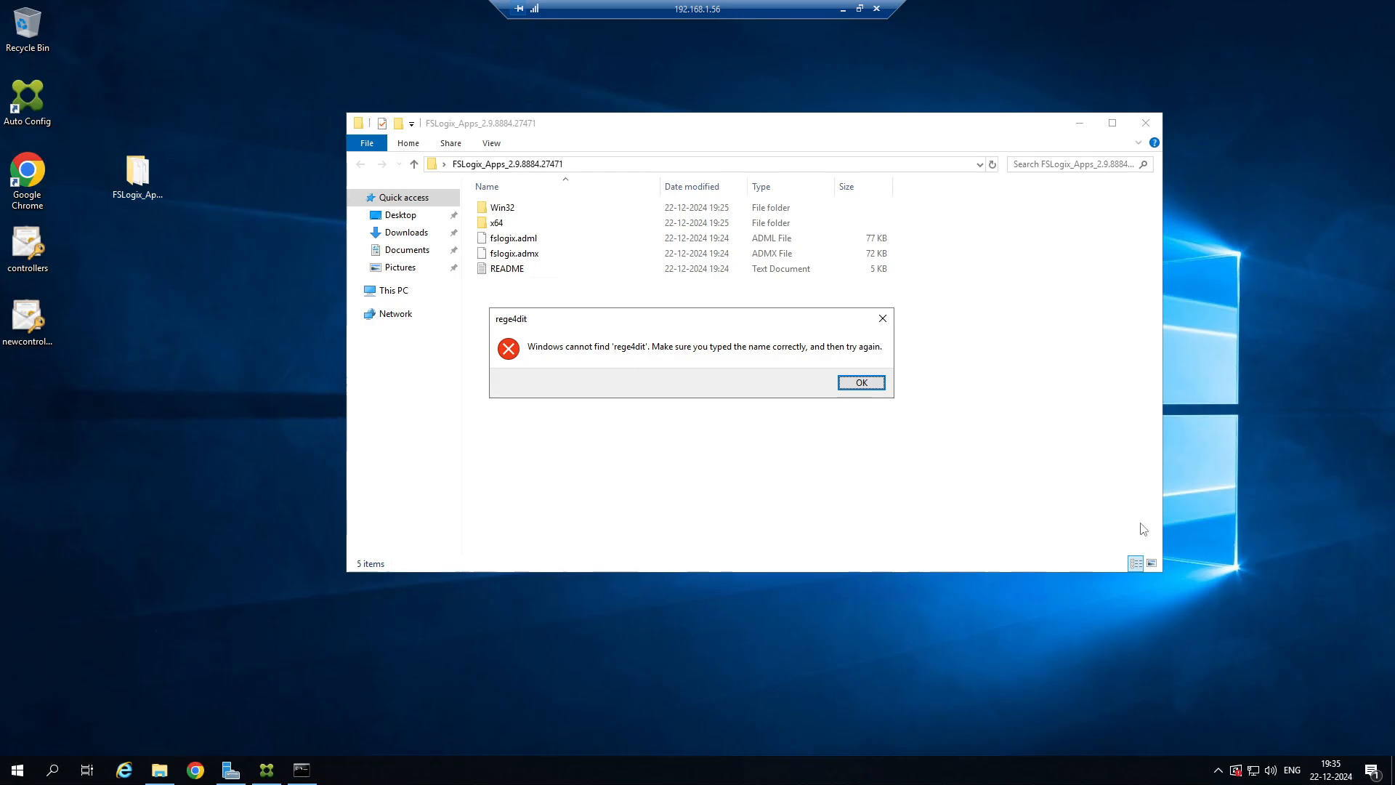
{"action": "left_click", "coordinate": [862, 383]}
Launch Registry Editor by running regedit.
{"action": "type", "text": "ref"}
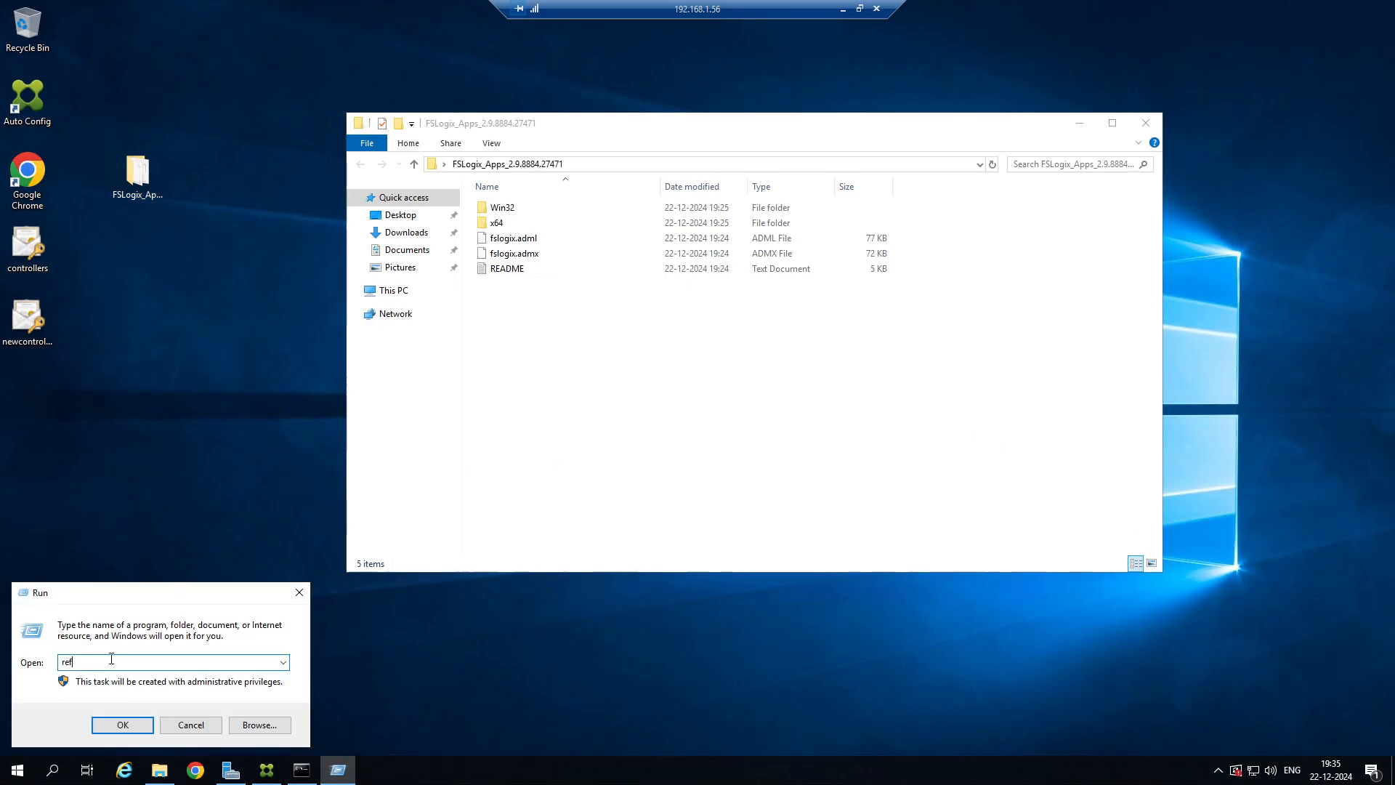
{"action": "key", "text": "BackSpace"}
{"action": "type", "text": "0"}
{"action": "key", "text": "BackSpace"}
{"action": "key", "text": "Down"}
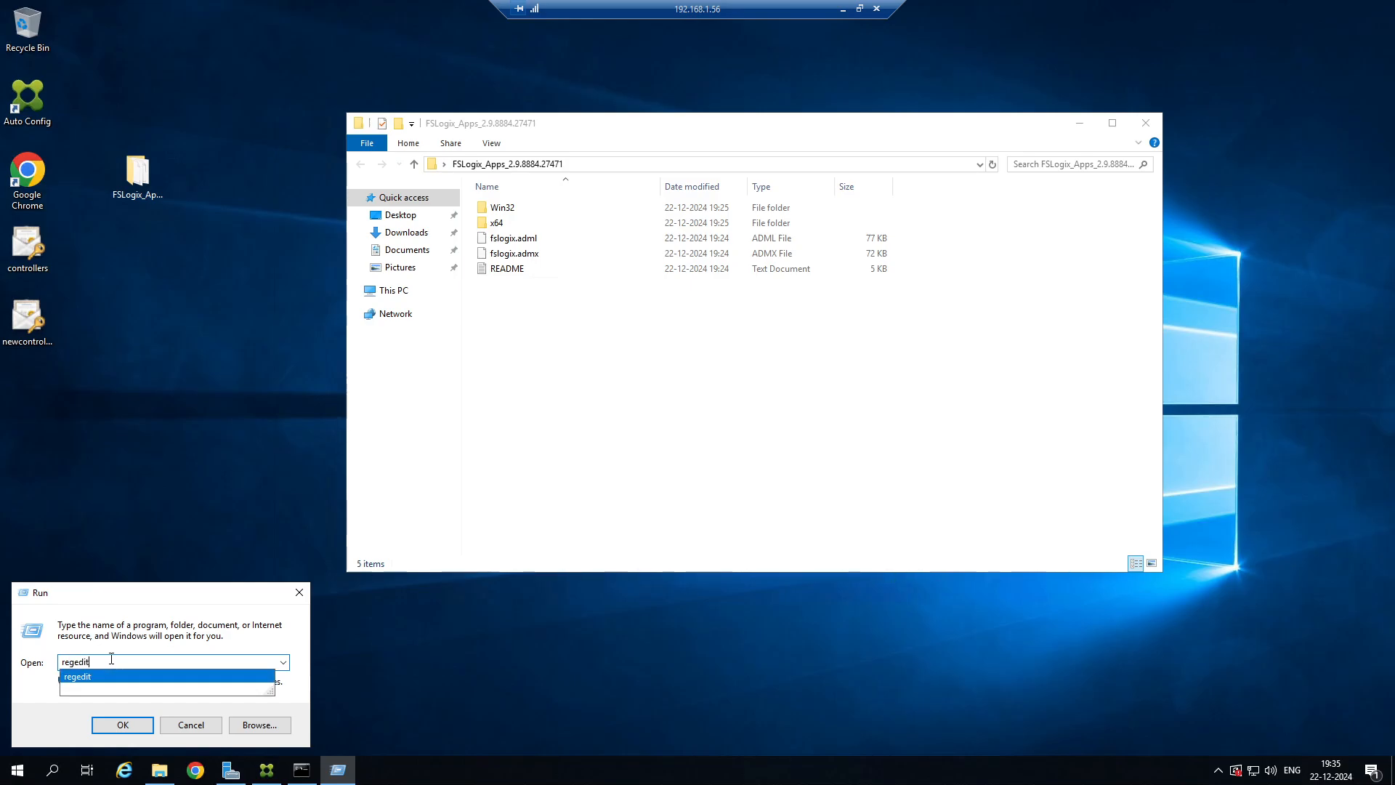
{"action": "key", "text": "Return"}
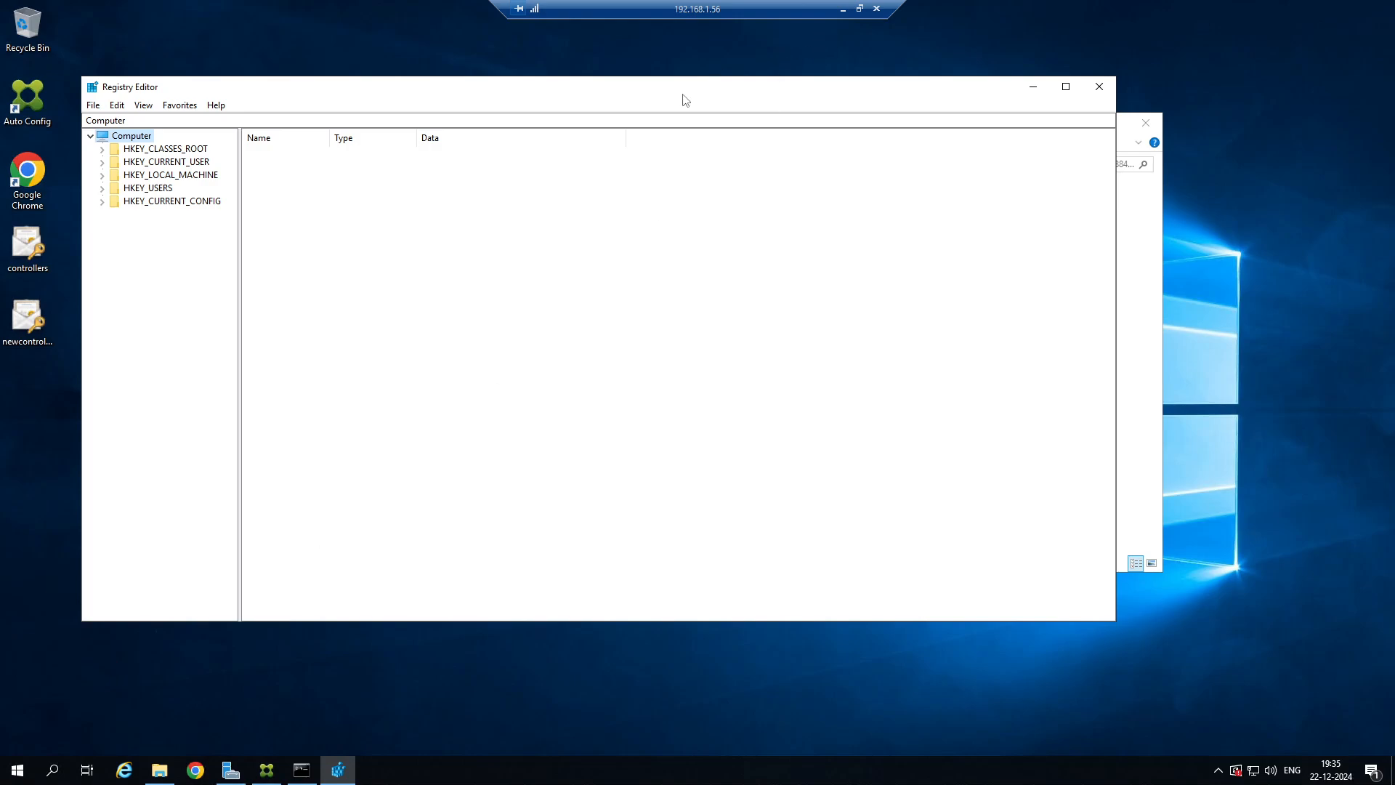
Examine the subkeys under HKEY_LOCAL_MACHINE\SOFTWARE in Registry Editor and minimize its window.
{"action": "left_click_drag", "start_coordinate": [684, 99], "coordinate": [737, 85]}
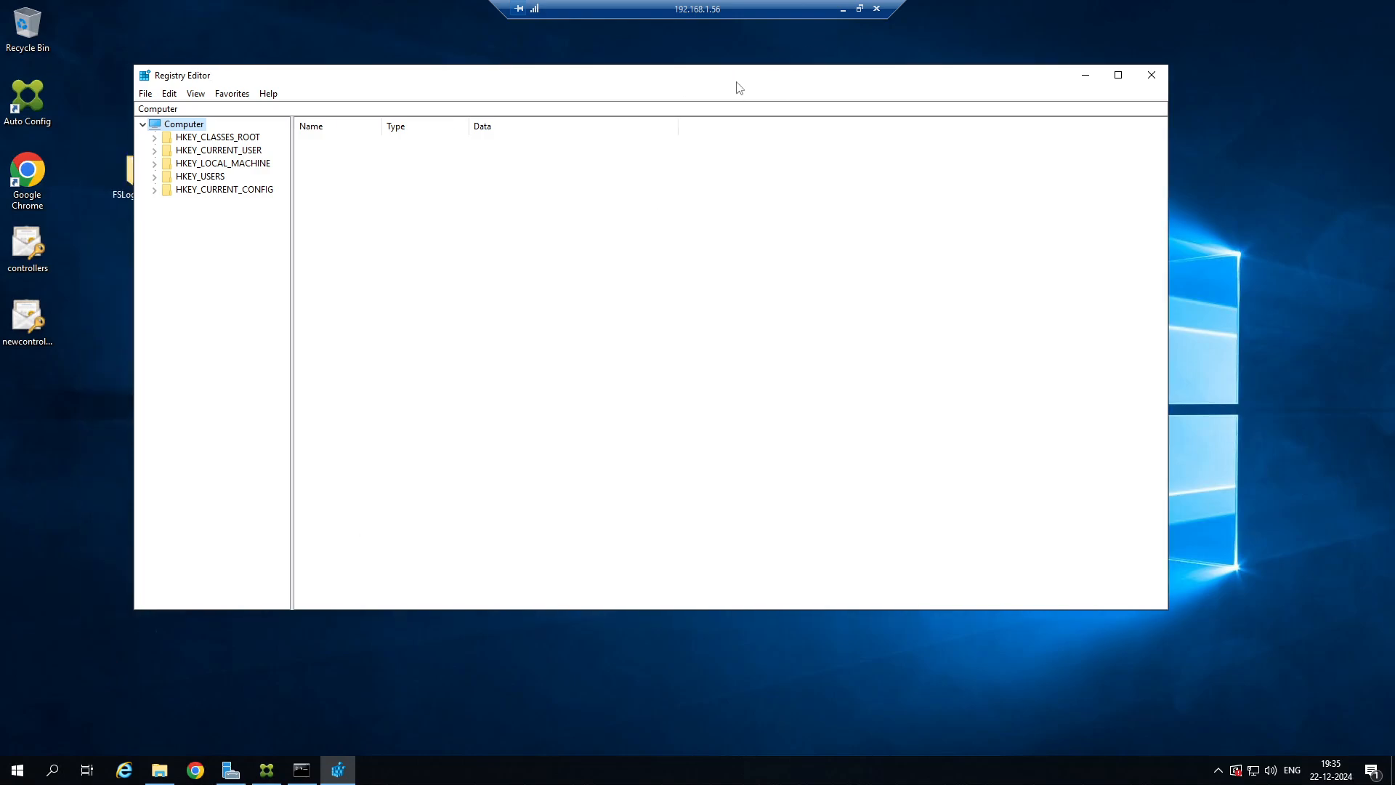
{"action": "left_click", "coordinate": [156, 163]}
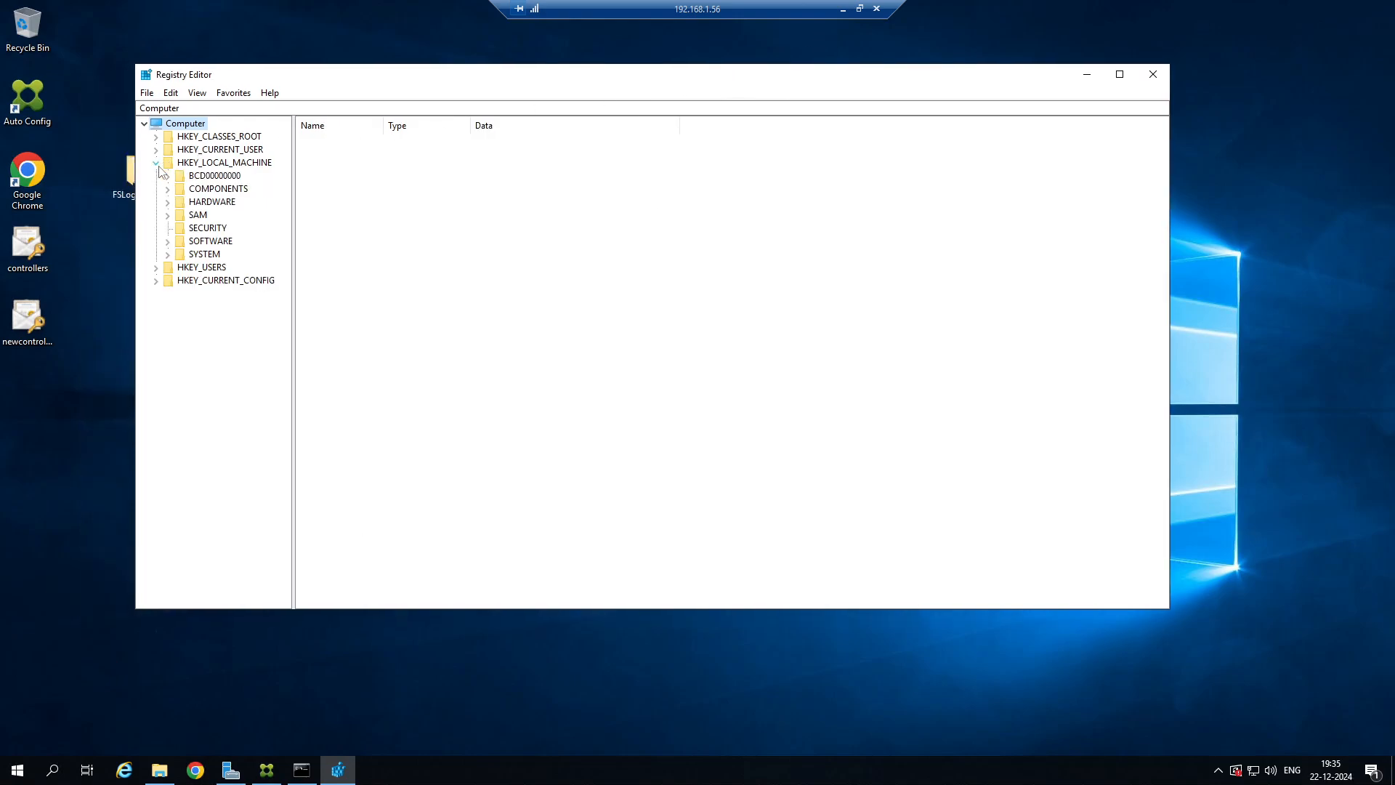
{"action": "left_click", "coordinate": [168, 242]}
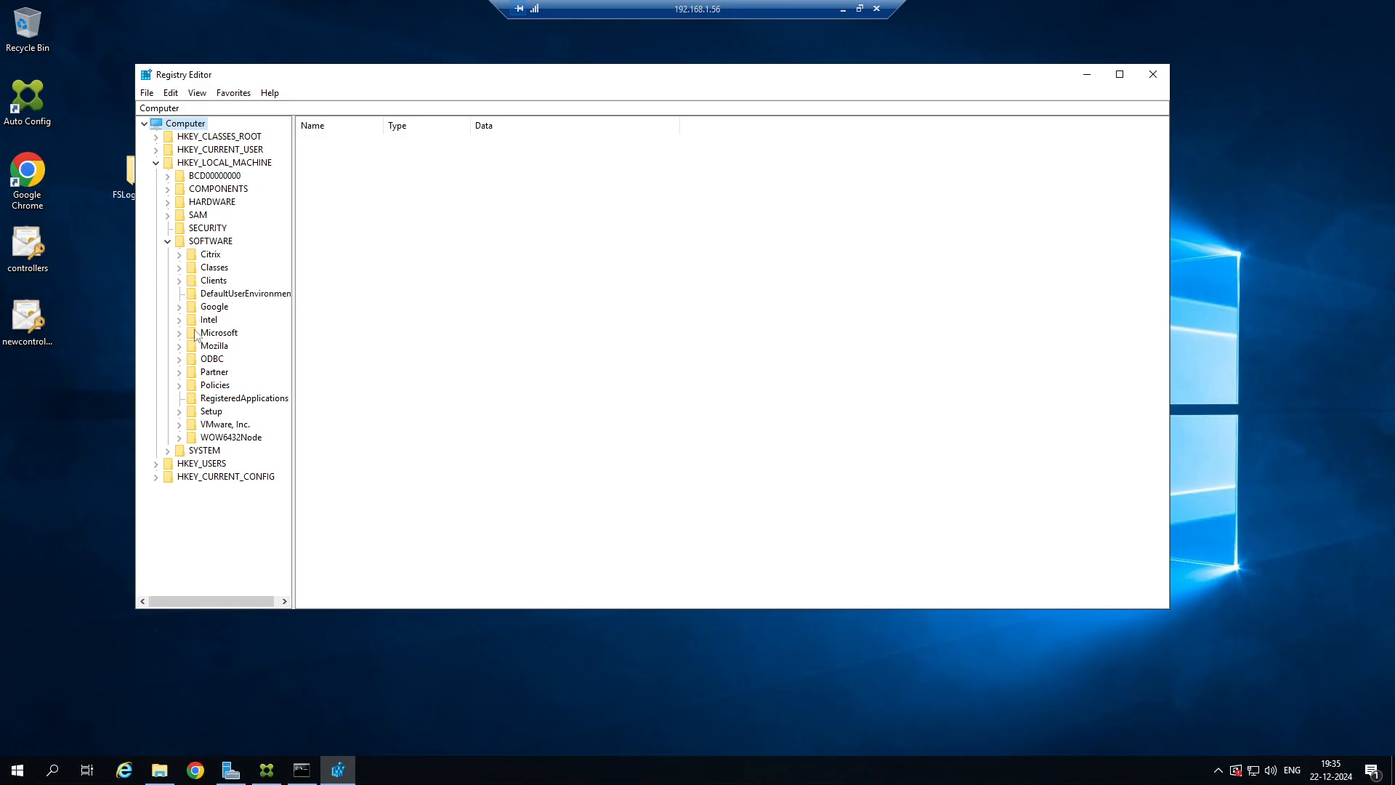
{"action": "left_click", "coordinate": [1086, 74]}
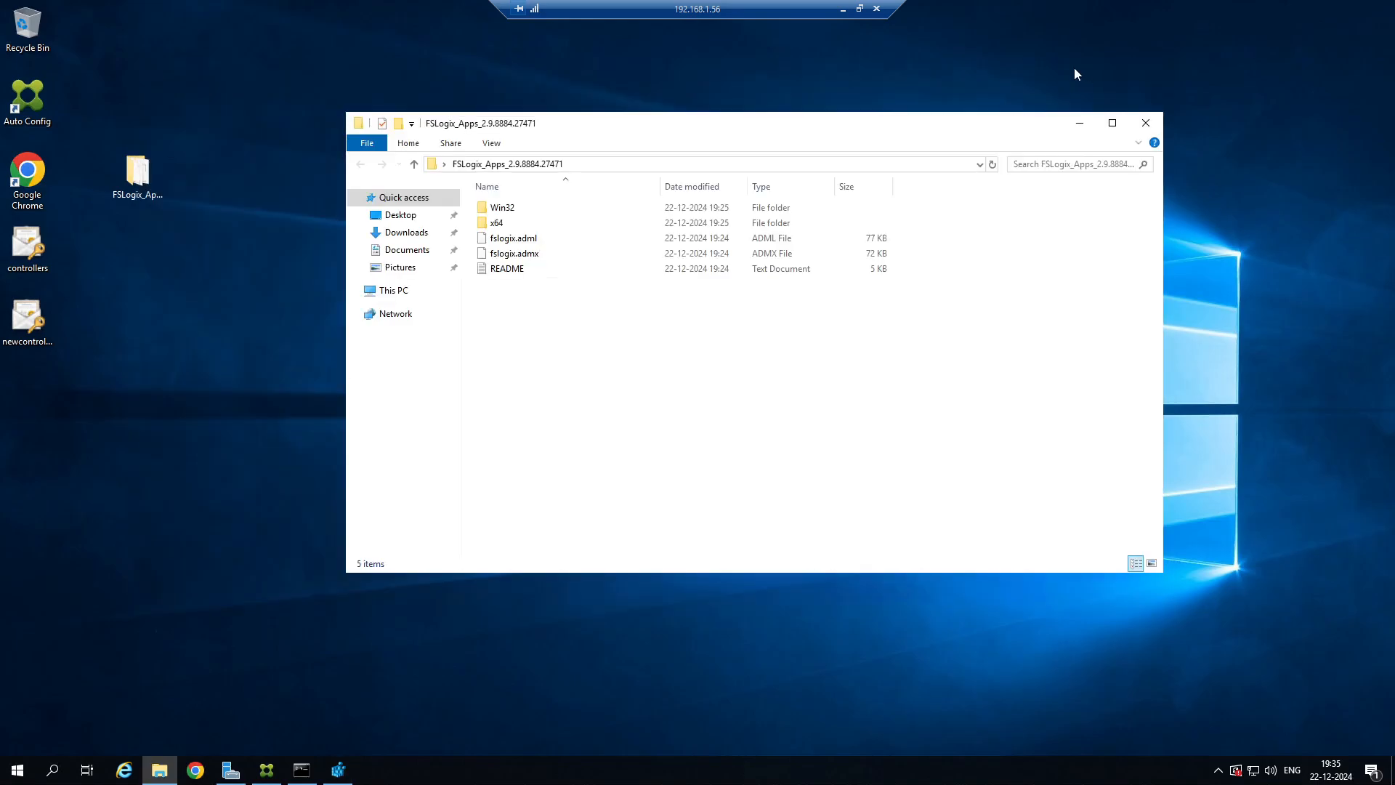
Check the x64 and Win32\Release folders of the FSLogix package and return to the package root.
{"action": "double_click", "coordinate": [514, 228]}
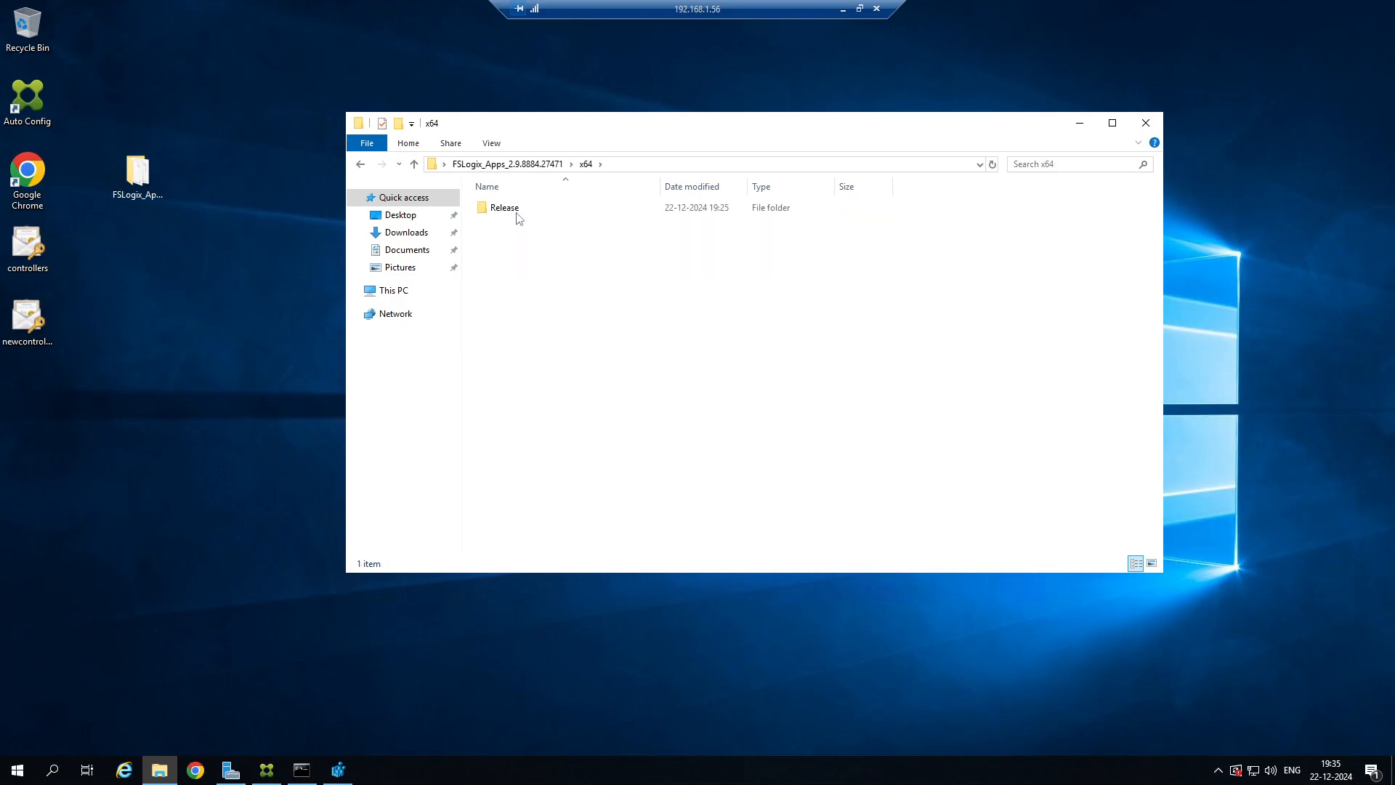
{"action": "left_click", "coordinate": [519, 211]}
{"action": "left_click", "coordinate": [359, 164]}
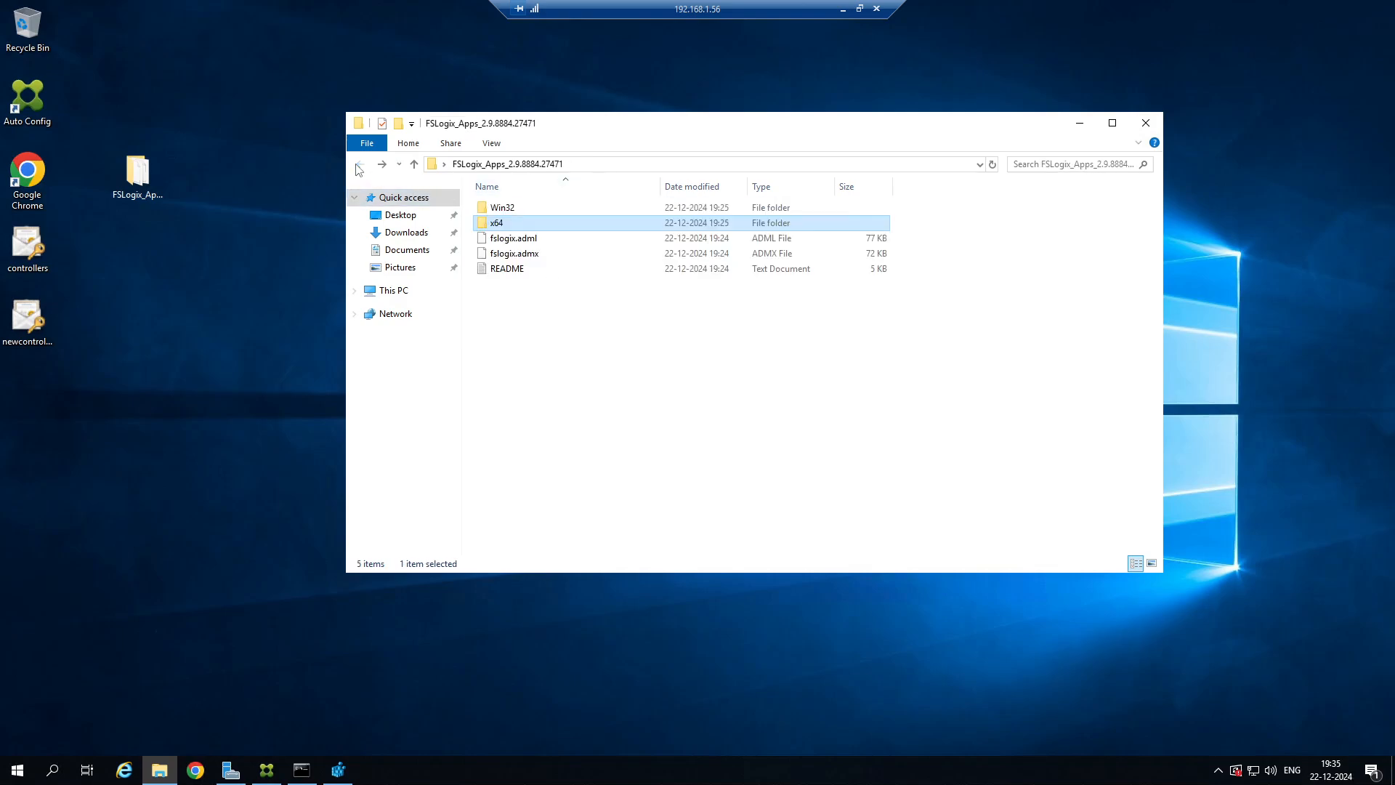
{"action": "double_click", "coordinate": [507, 209]}
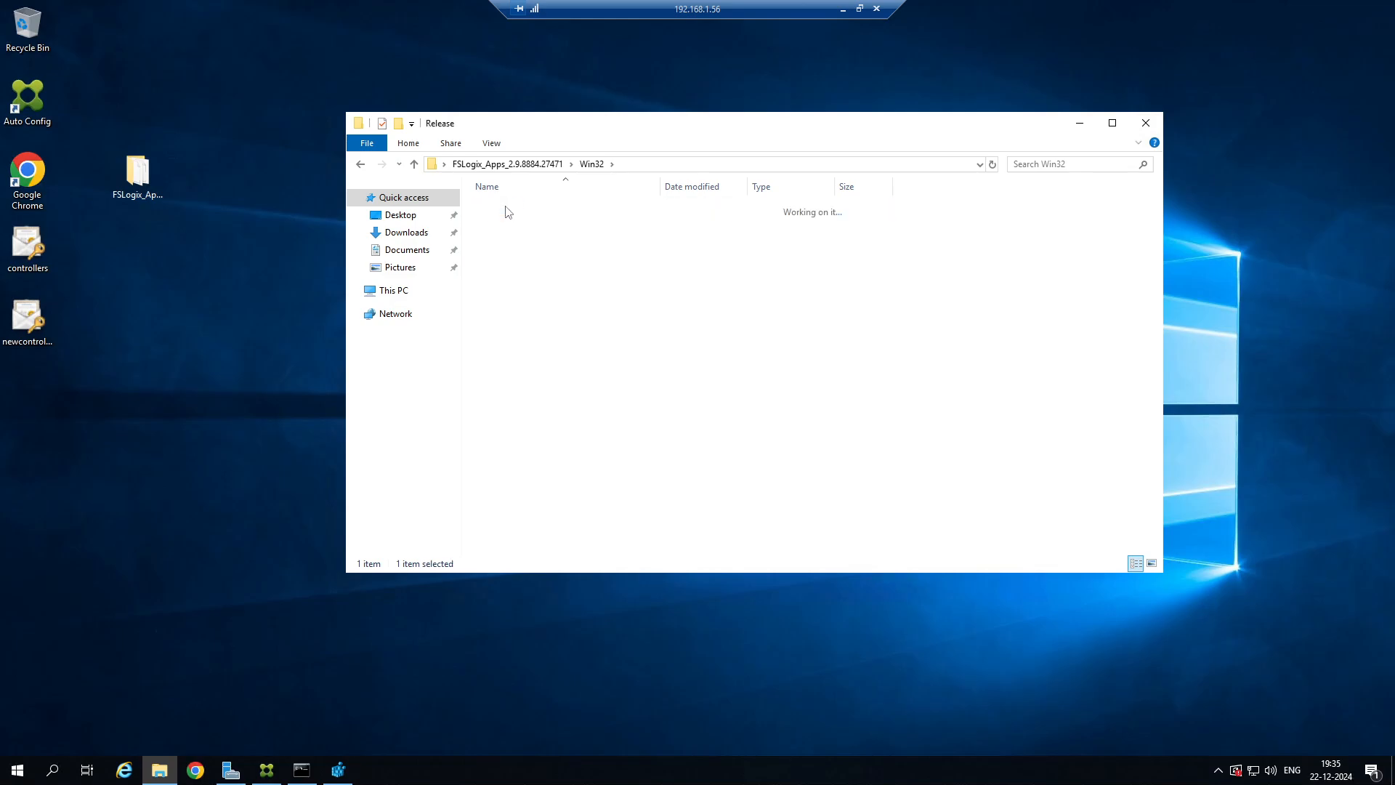
{"action": "left_click", "coordinate": [590, 164]}
{"action": "left_click", "coordinate": [544, 167]}
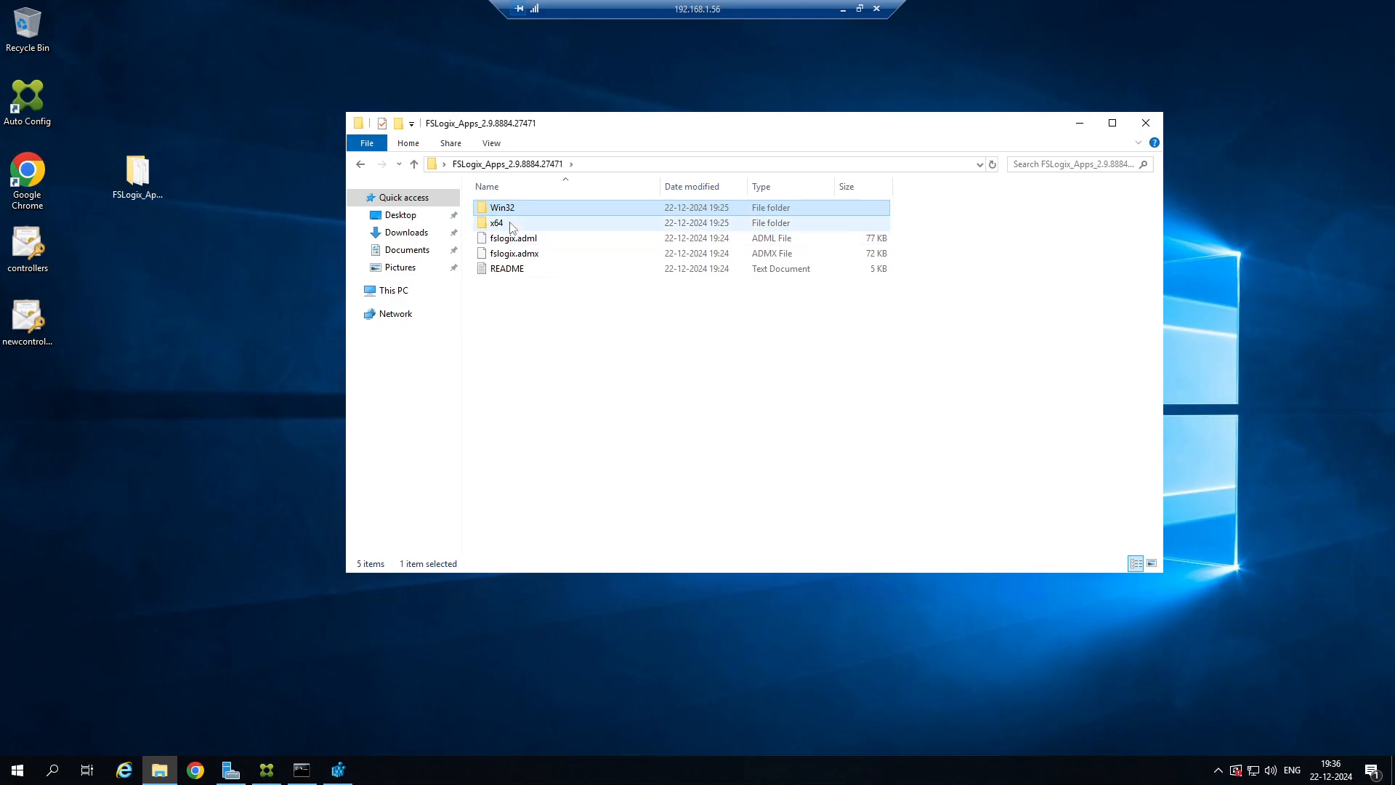
Run FSLogixAppsSetup from the package's x64\Release folder as administrator.
{"action": "double_click", "coordinate": [511, 224]}
{"action": "double_click", "coordinate": [509, 208]}
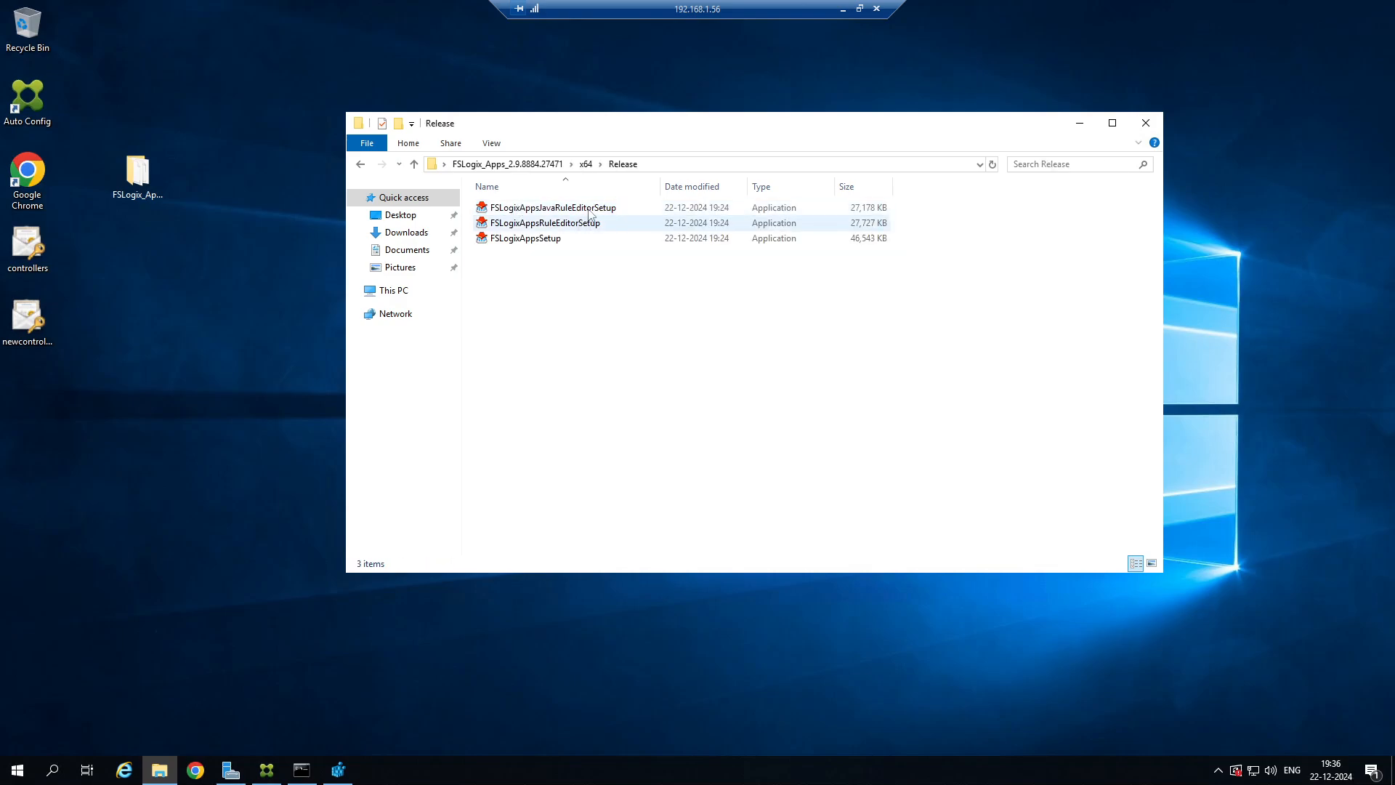
{"action": "left_click", "coordinate": [530, 240]}
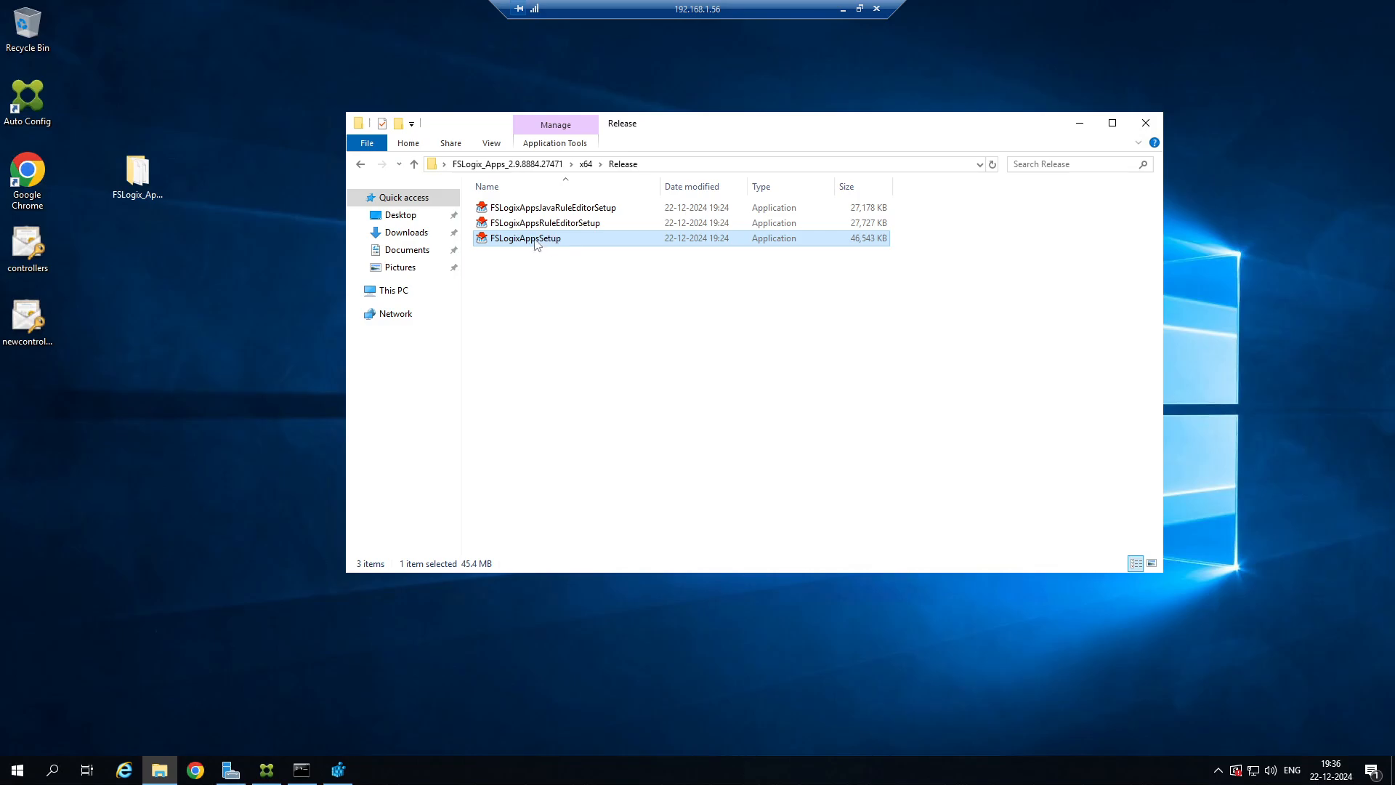
{"action": "right_click", "coordinate": [552, 237]}
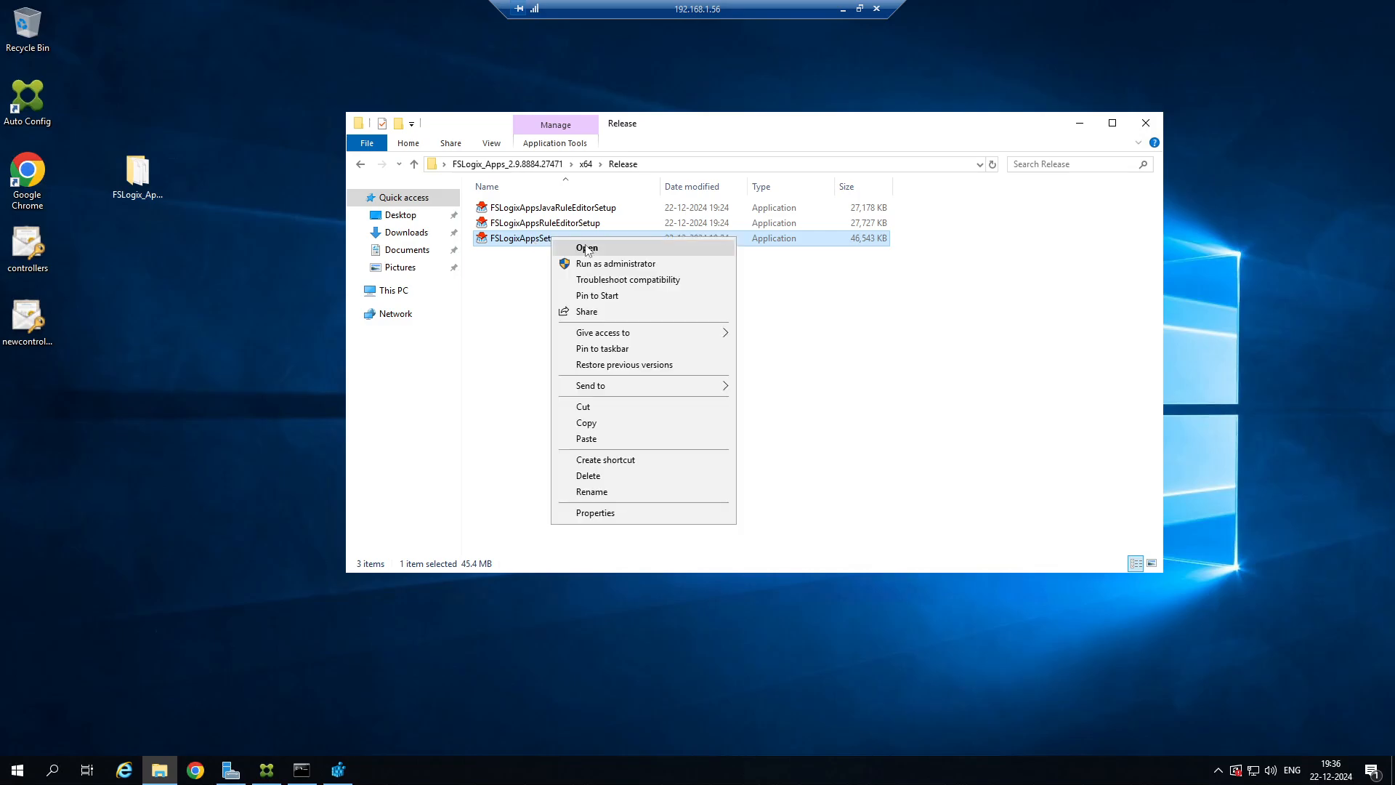
{"action": "left_click", "coordinate": [635, 265]}
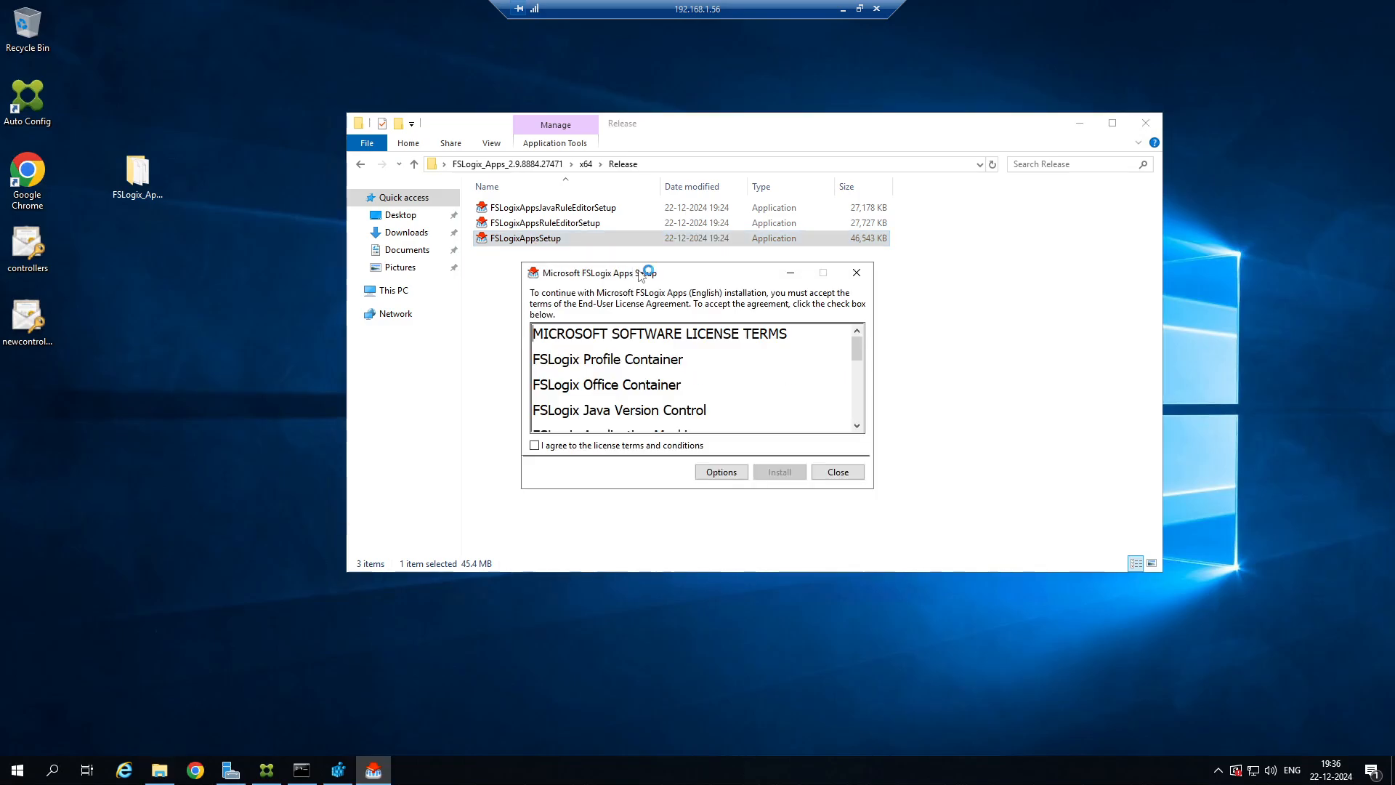
Accept the Microsoft FSLogix Apps license terms and start the installation.
{"action": "left_click", "coordinate": [611, 445]}
{"action": "scroll", "coordinate": [687, 387], "scroll_direction": "down", "scroll_amount": 3}
{"action": "scroll", "coordinate": [687, 388], "scroll_direction": "up", "scroll_amount": 3}
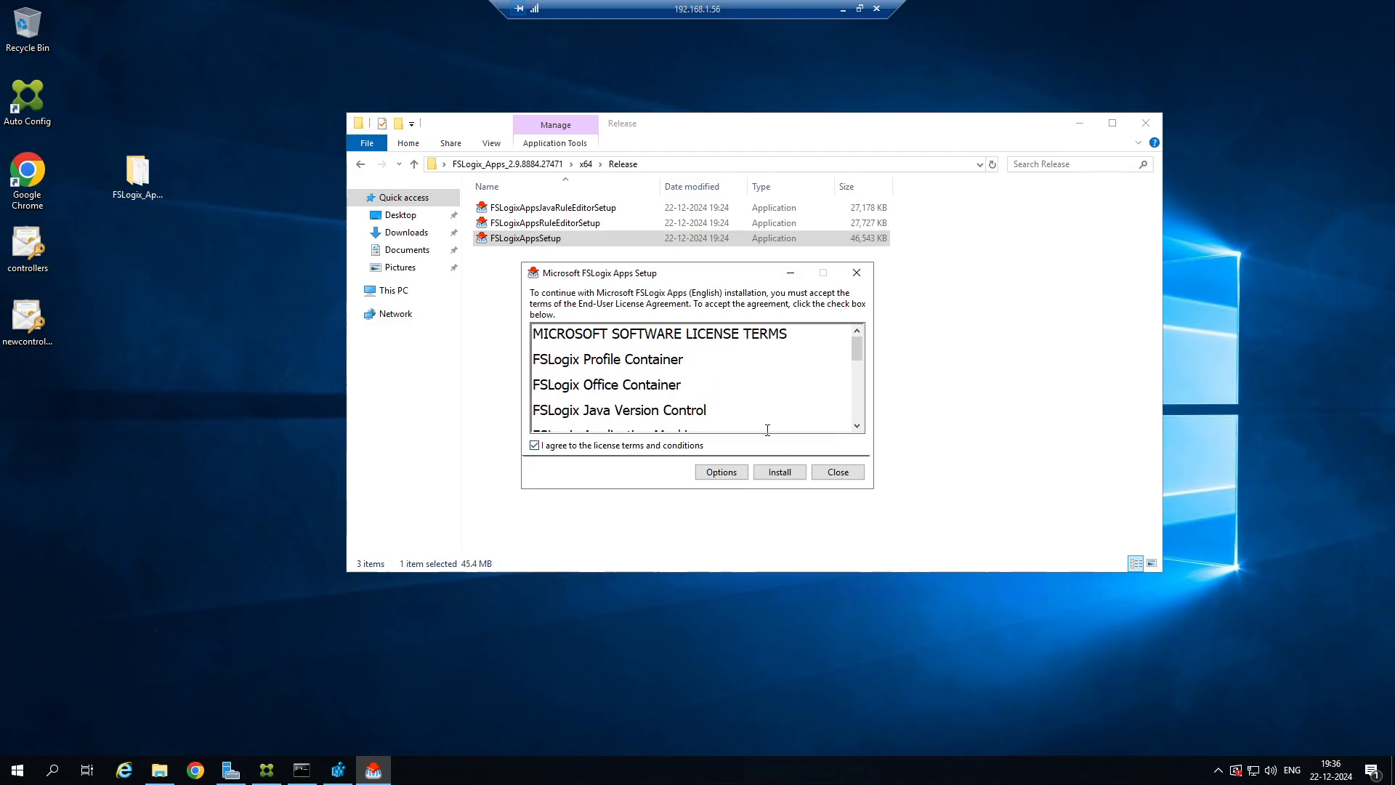
{"action": "left_click", "coordinate": [776, 471]}
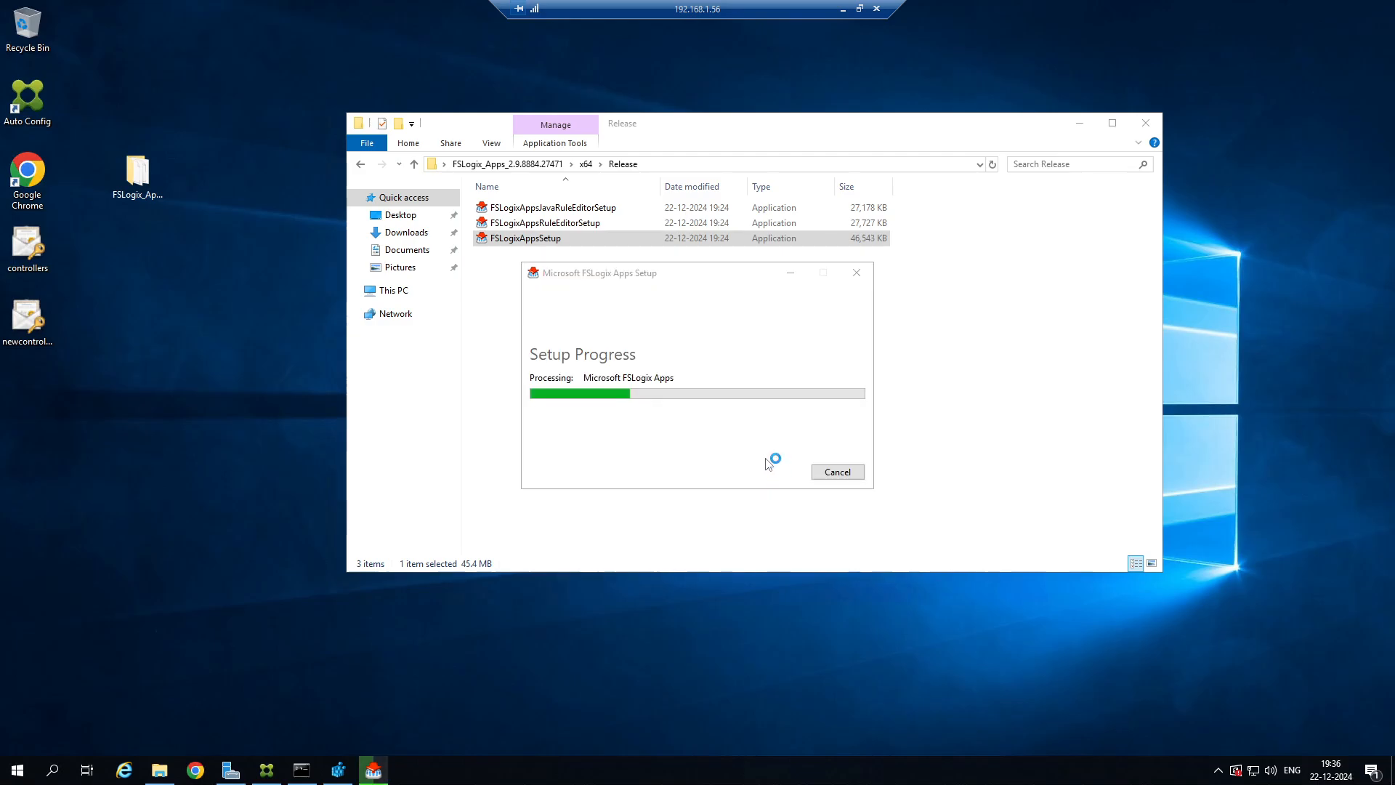
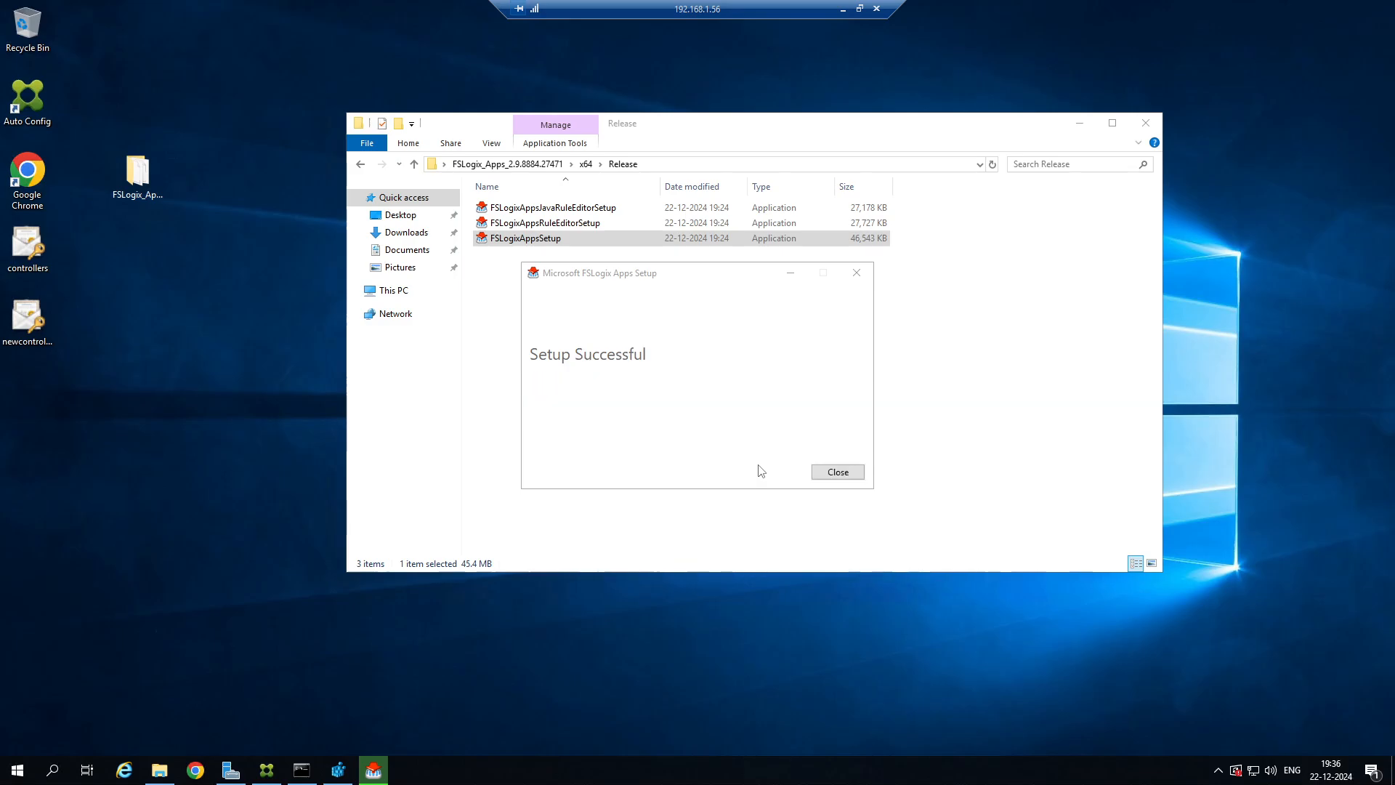
Close the finished FSLogix setup and its Release folder window, and refresh the key tree in Registry Editor.
{"action": "left_click", "coordinate": [836, 472]}
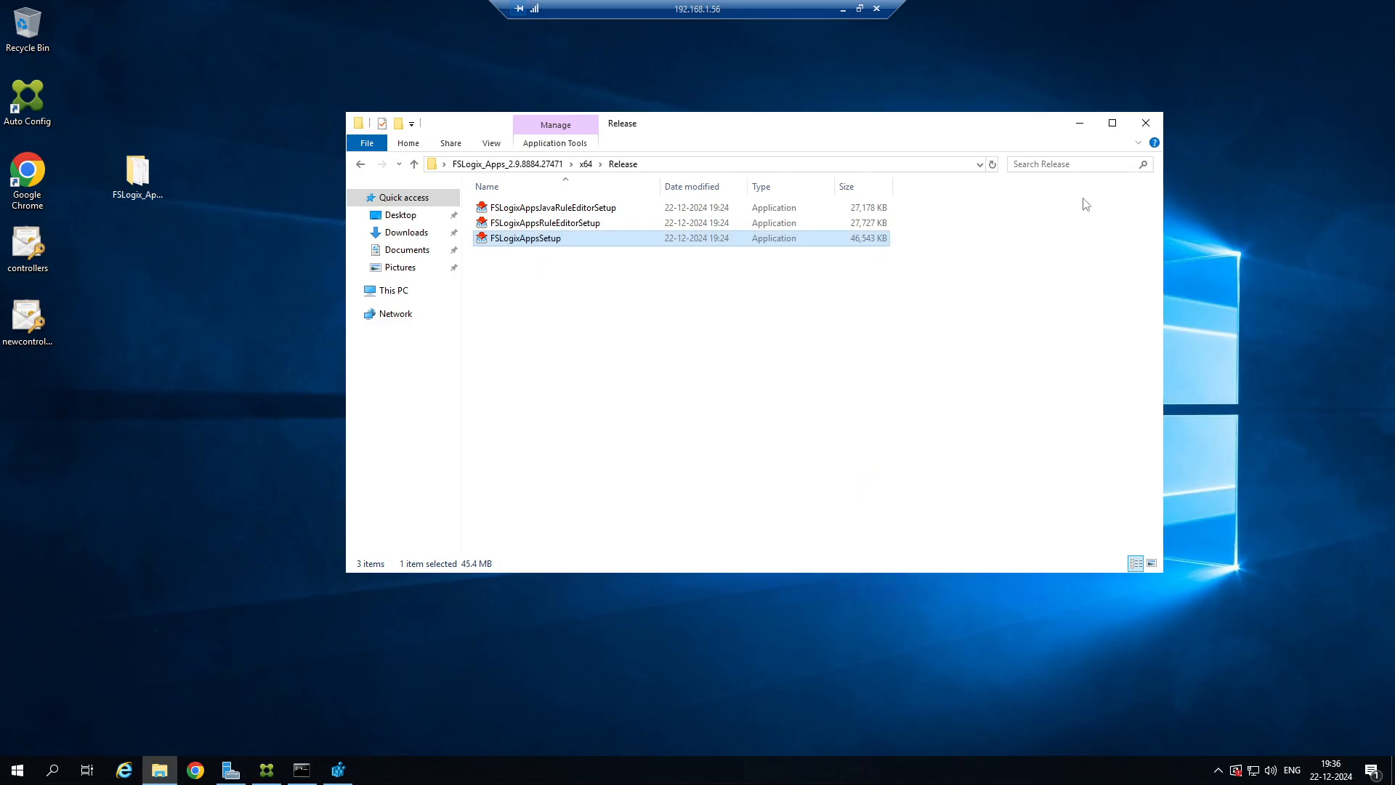
{"action": "left_click", "coordinate": [1159, 128]}
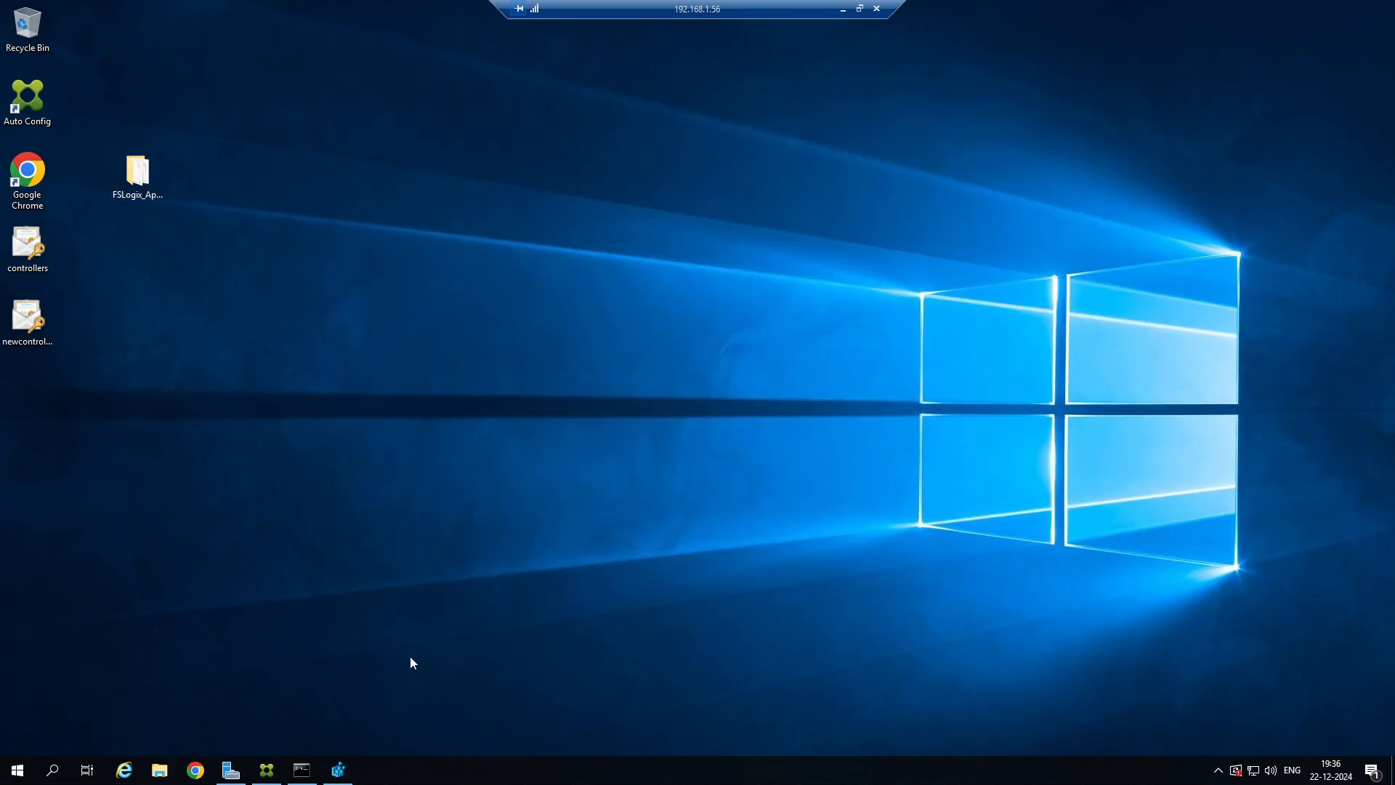
{"action": "left_click", "coordinate": [338, 770]}
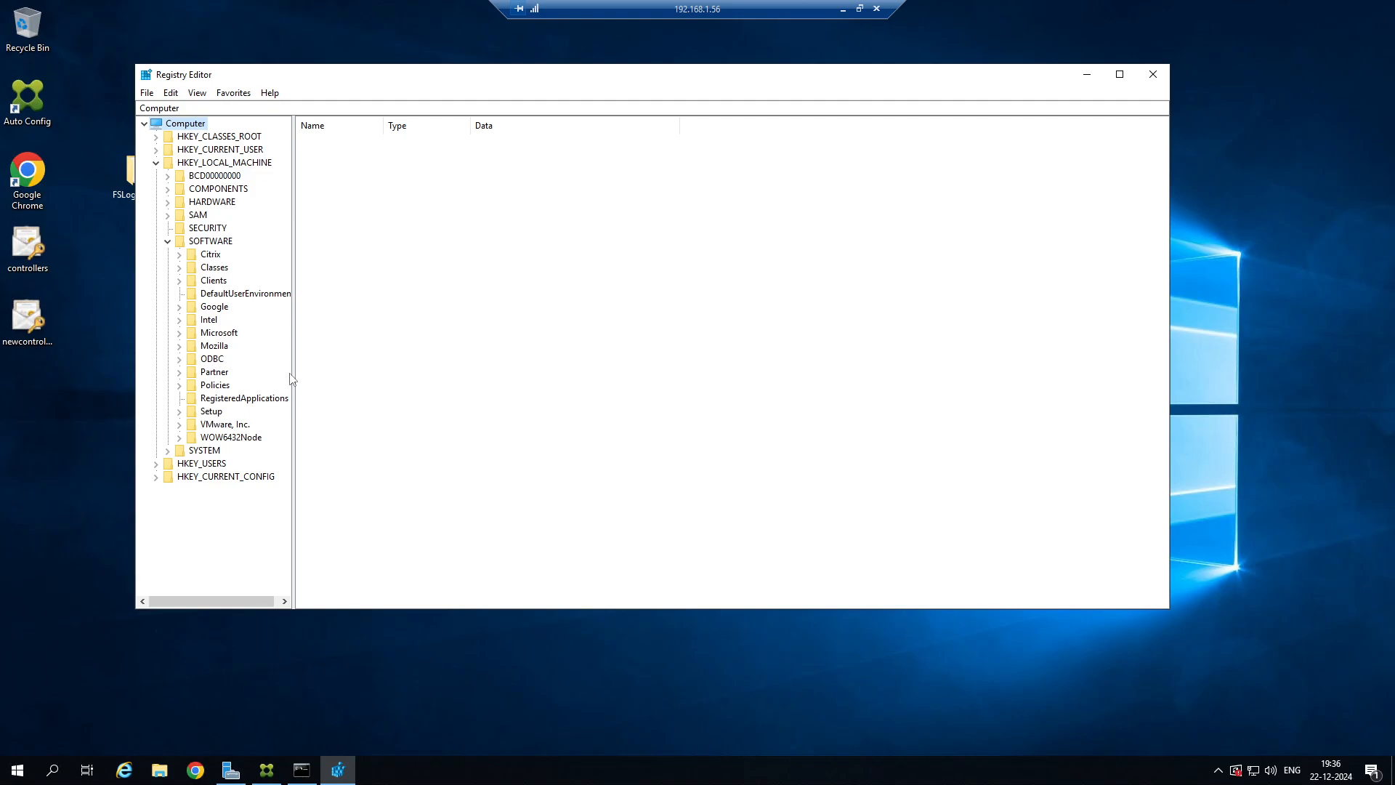
{"action": "key", "text": "F5"}
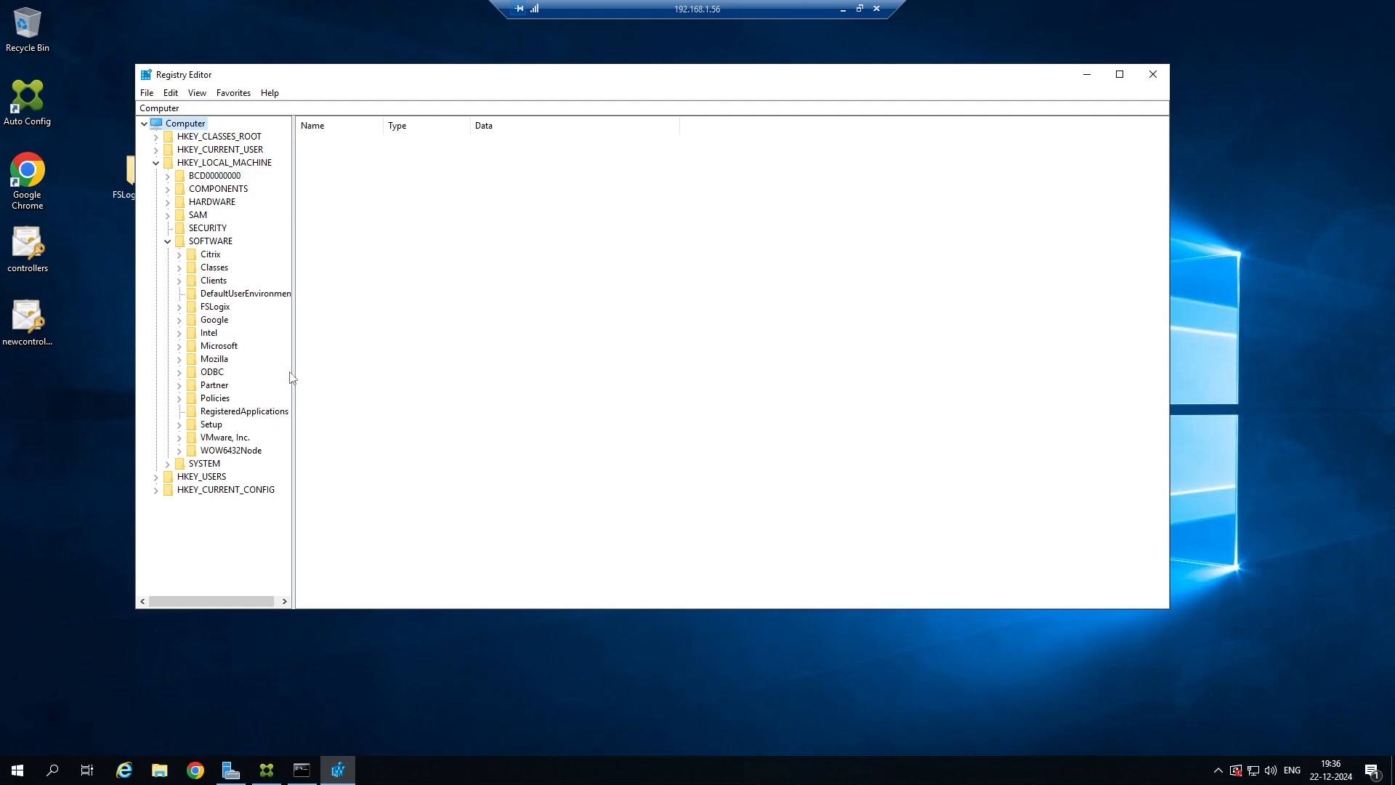
Examine the FSLogix key under HKEY_LOCAL_MACHINE\SOFTWARE and the values of its Apps, Logging, SystemInfo, Telemetry and UserModeDll subkeys.
{"action": "left_click", "coordinate": [210, 308]}
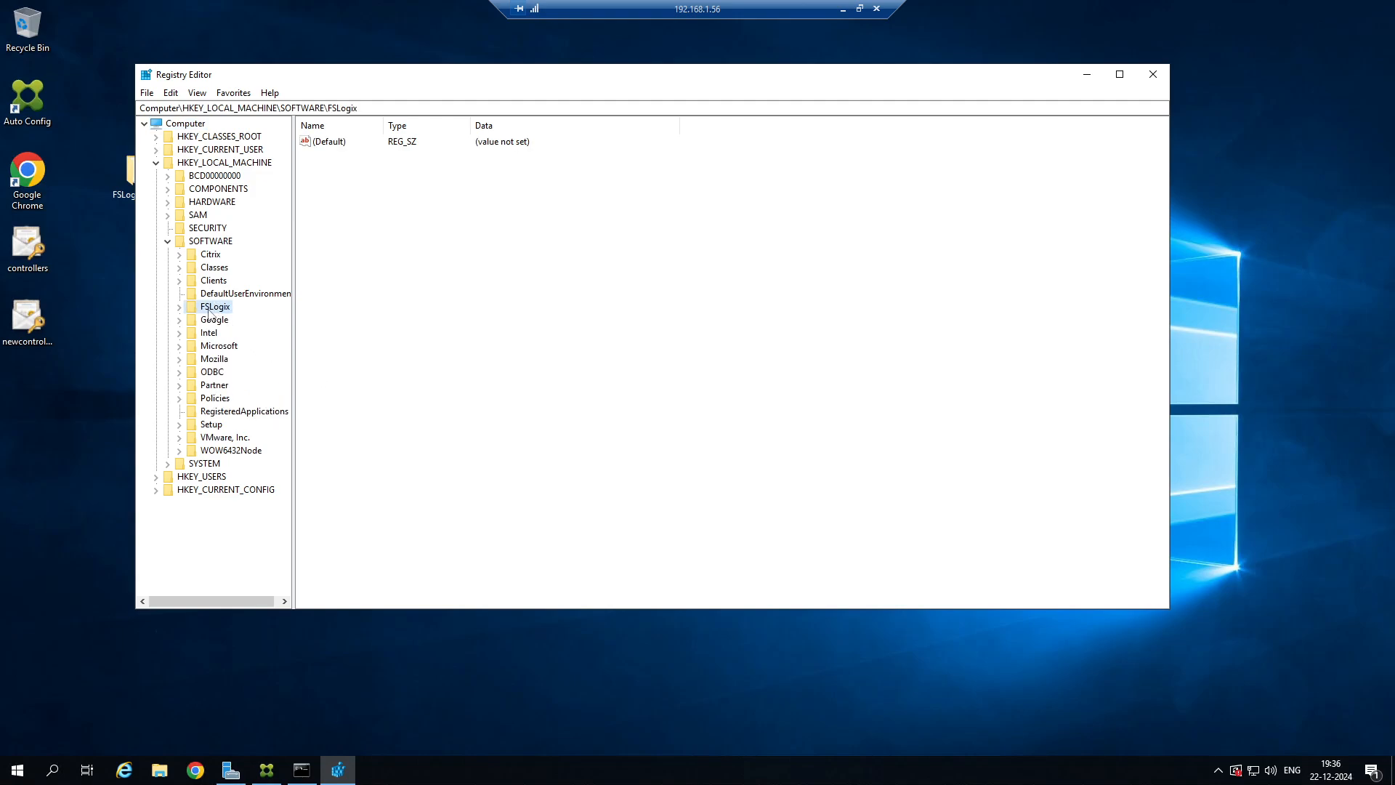
{"action": "left_click", "coordinate": [180, 307]}
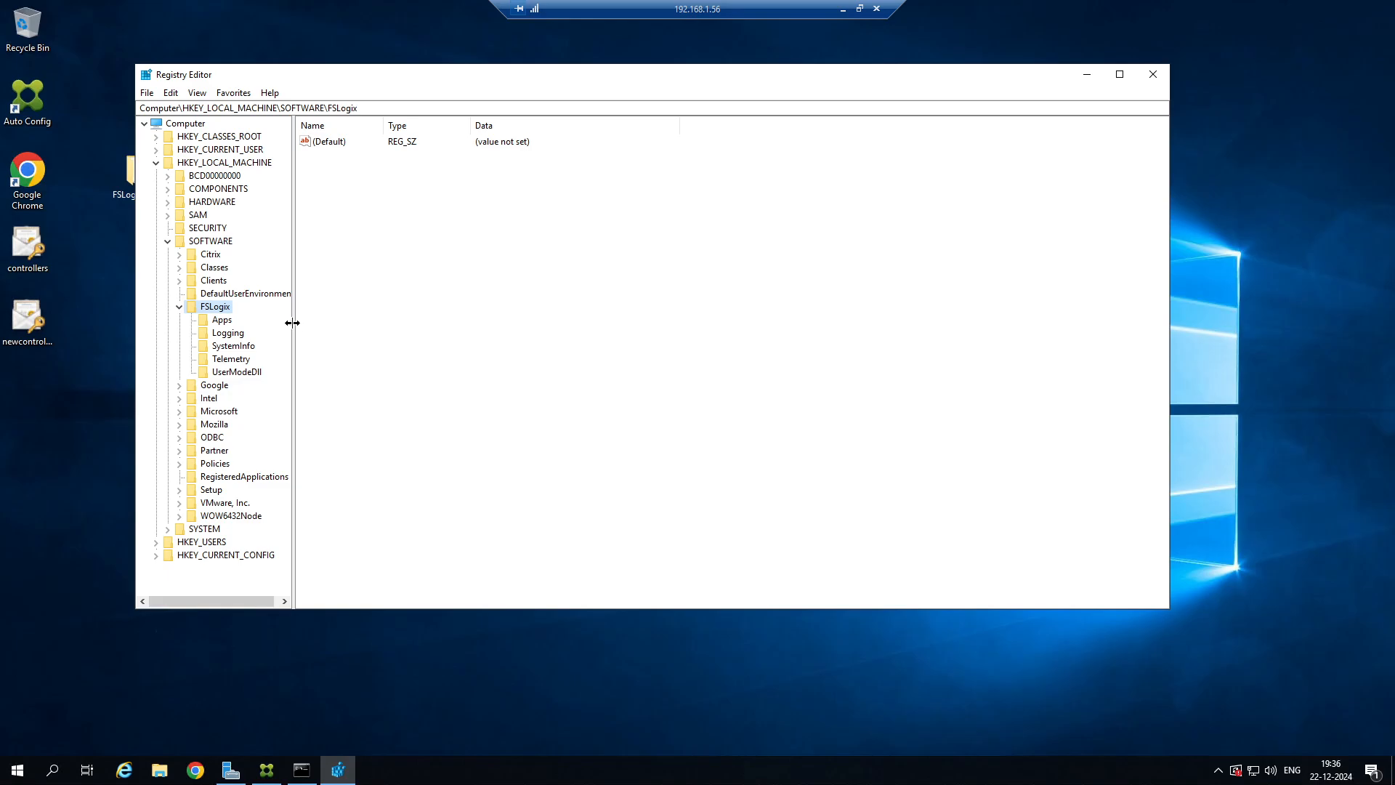
{"action": "left_click_drag", "start_coordinate": [292, 323], "coordinate": [439, 323]}
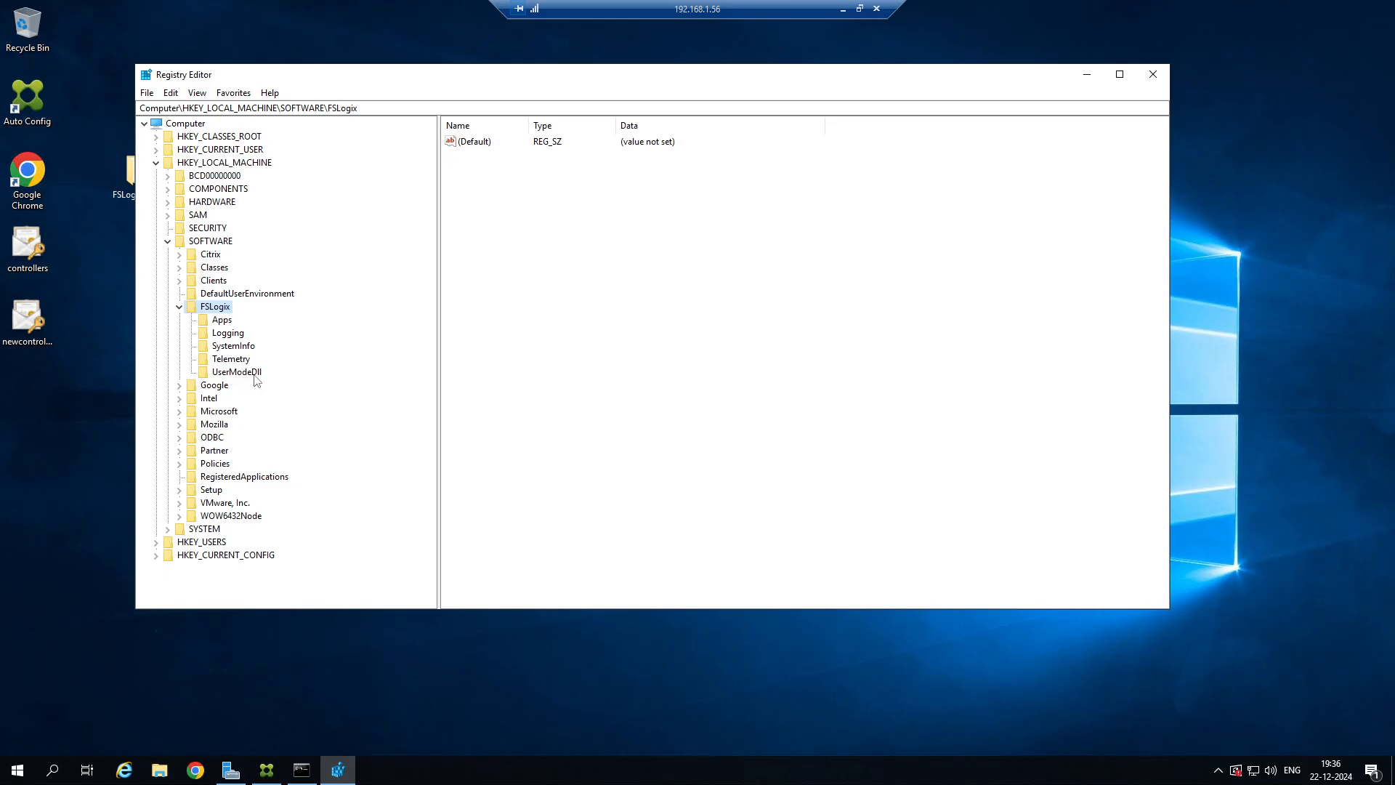
{"action": "left_click", "coordinate": [219, 322]}
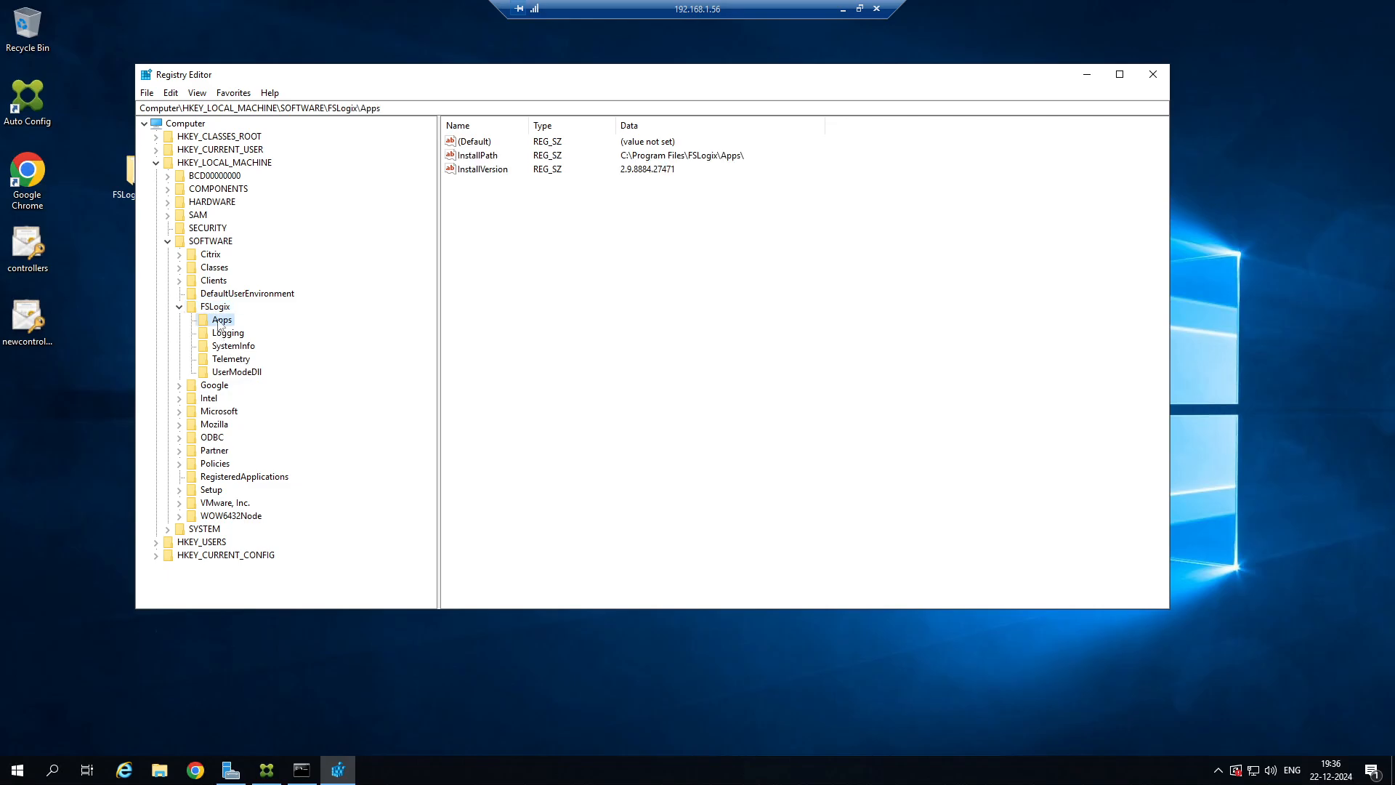
{"action": "left_click", "coordinate": [196, 282]}
{"action": "left_click", "coordinate": [218, 306]}
{"action": "left_click", "coordinate": [221, 321]}
{"action": "left_click", "coordinate": [221, 339]}
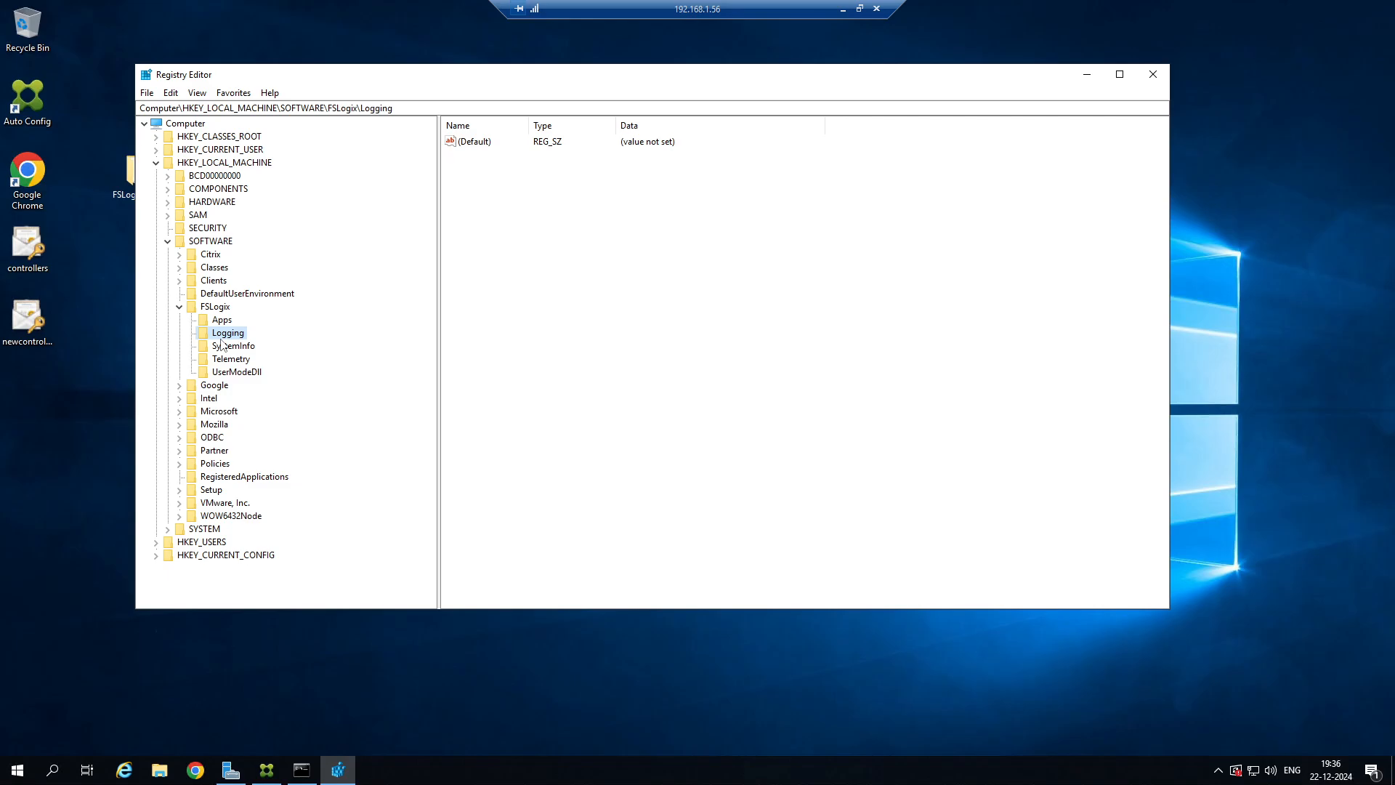
{"action": "left_click", "coordinate": [223, 347]}
{"action": "left_click", "coordinate": [222, 360]}
{"action": "left_click", "coordinate": [224, 373]}
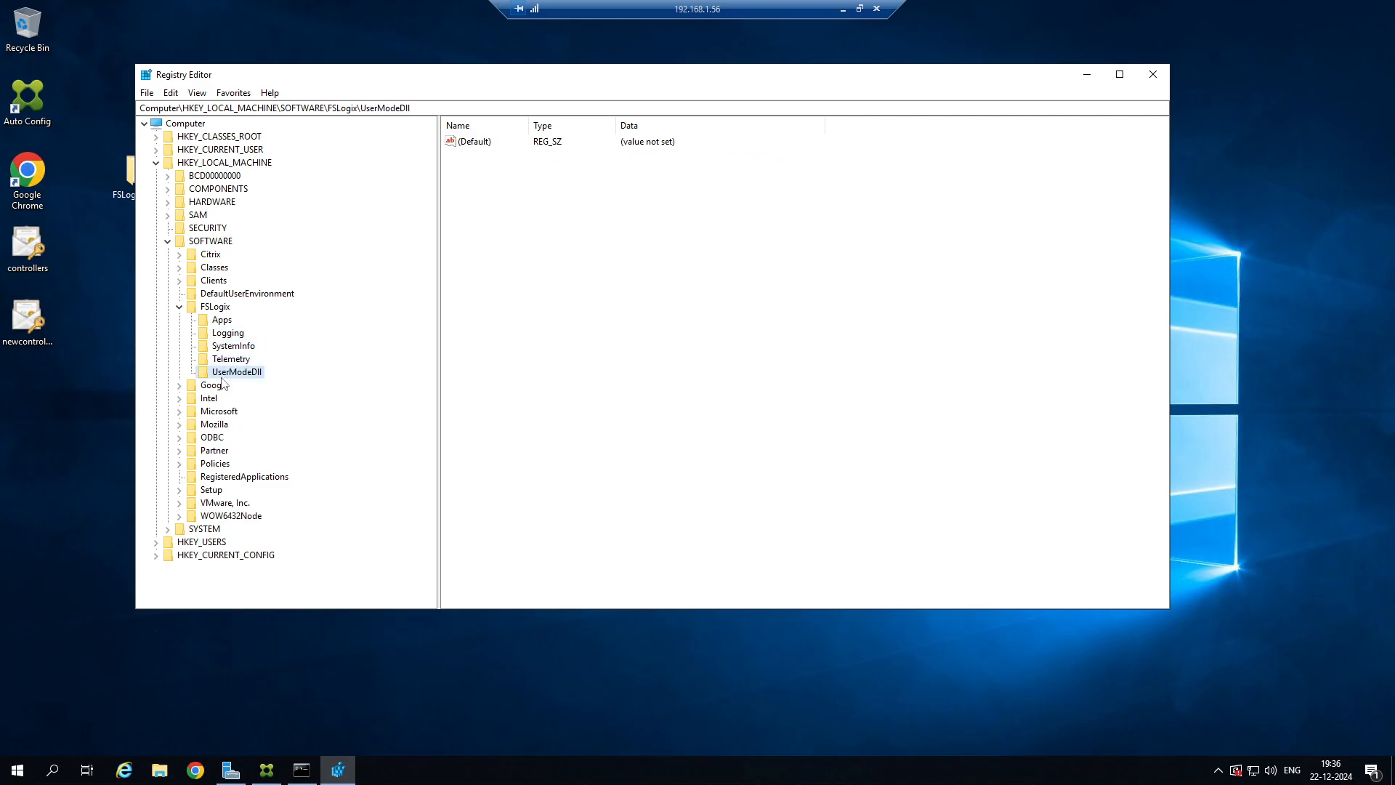
Expand the Google key under SOFTWARE and close Registry Editor.
{"action": "left_click", "coordinate": [187, 386]}
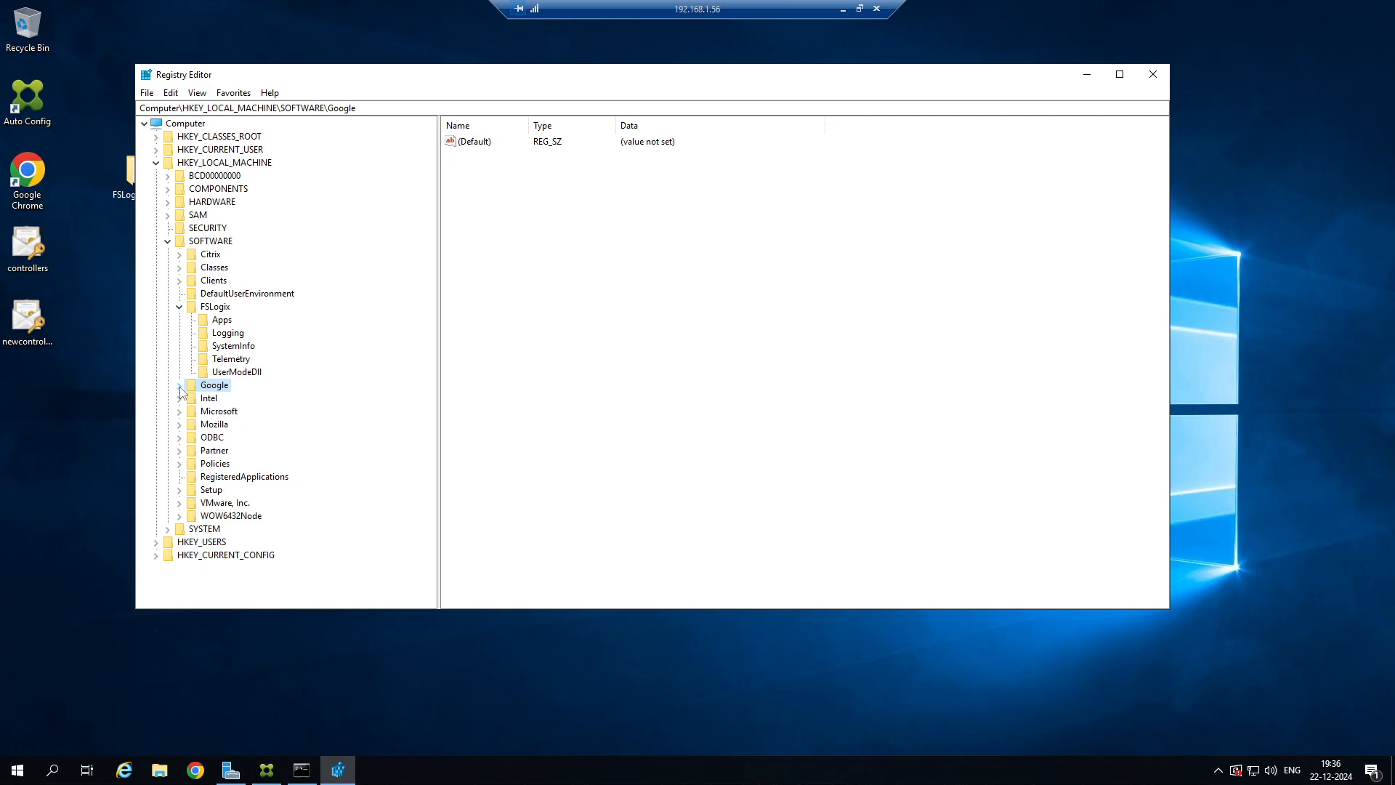
{"action": "left_click", "coordinate": [178, 386]}
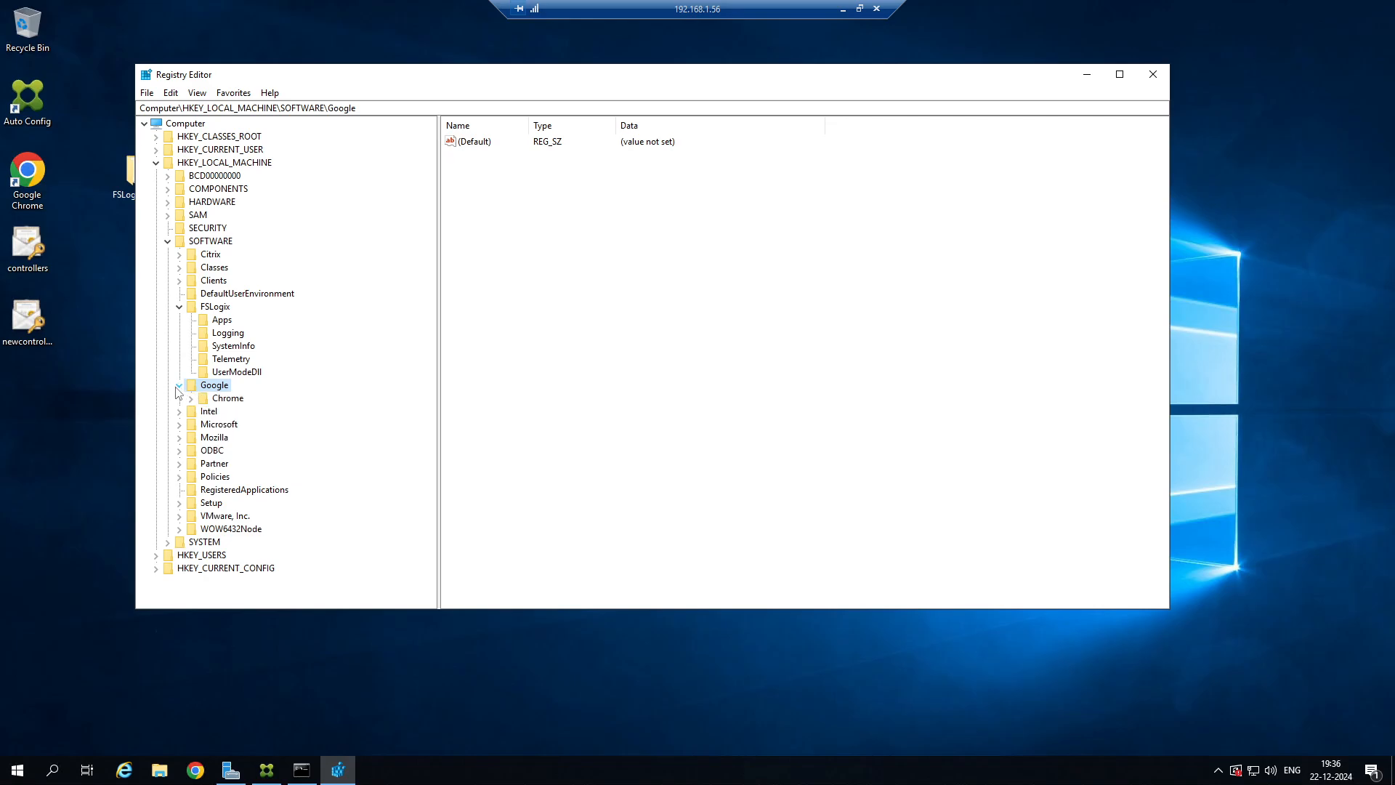
{"action": "left_click", "coordinate": [1154, 74]}
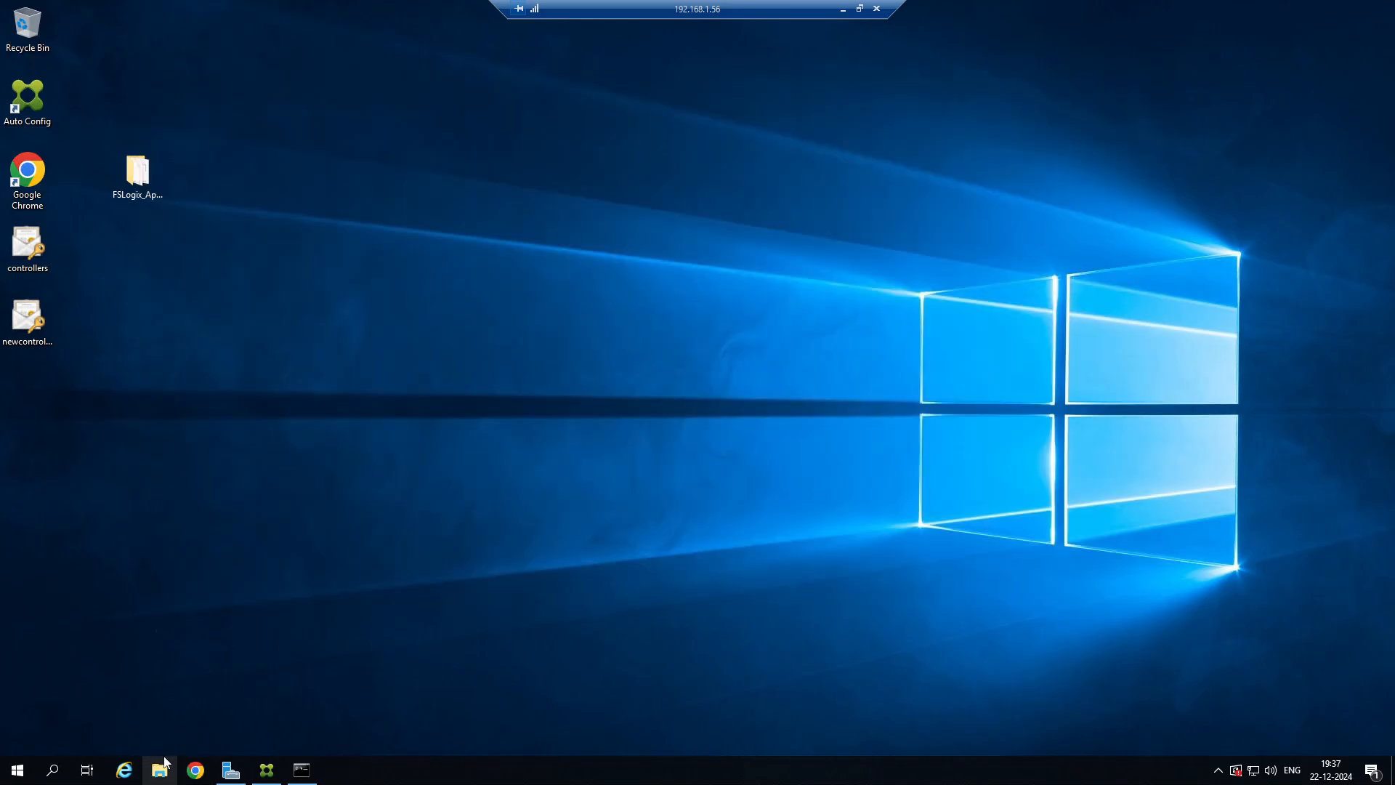
Open Computer Management maximized and list the local groups with the Name column widened to show full group names.
{"action": "right_click", "coordinate": [13, 773]}
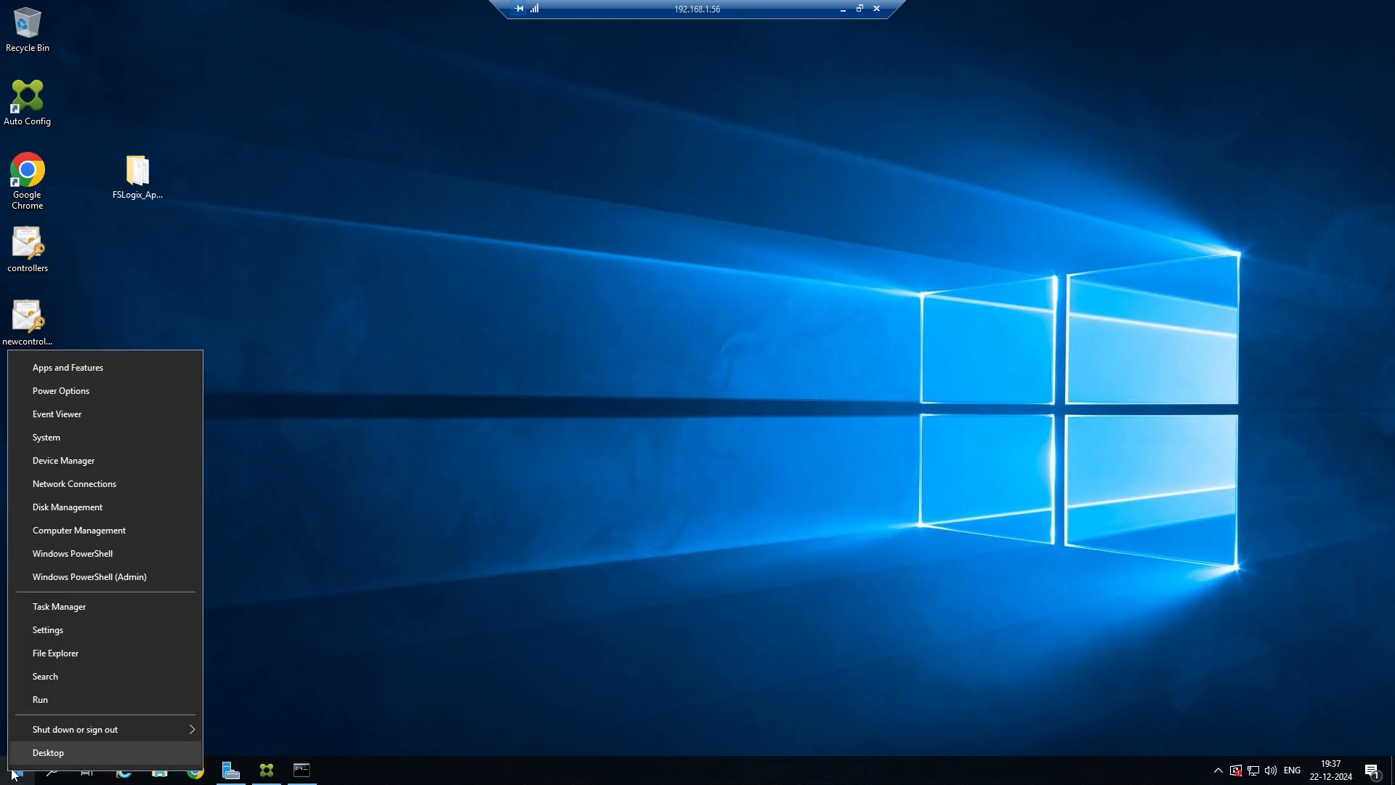
{"action": "left_click", "coordinate": [82, 529]}
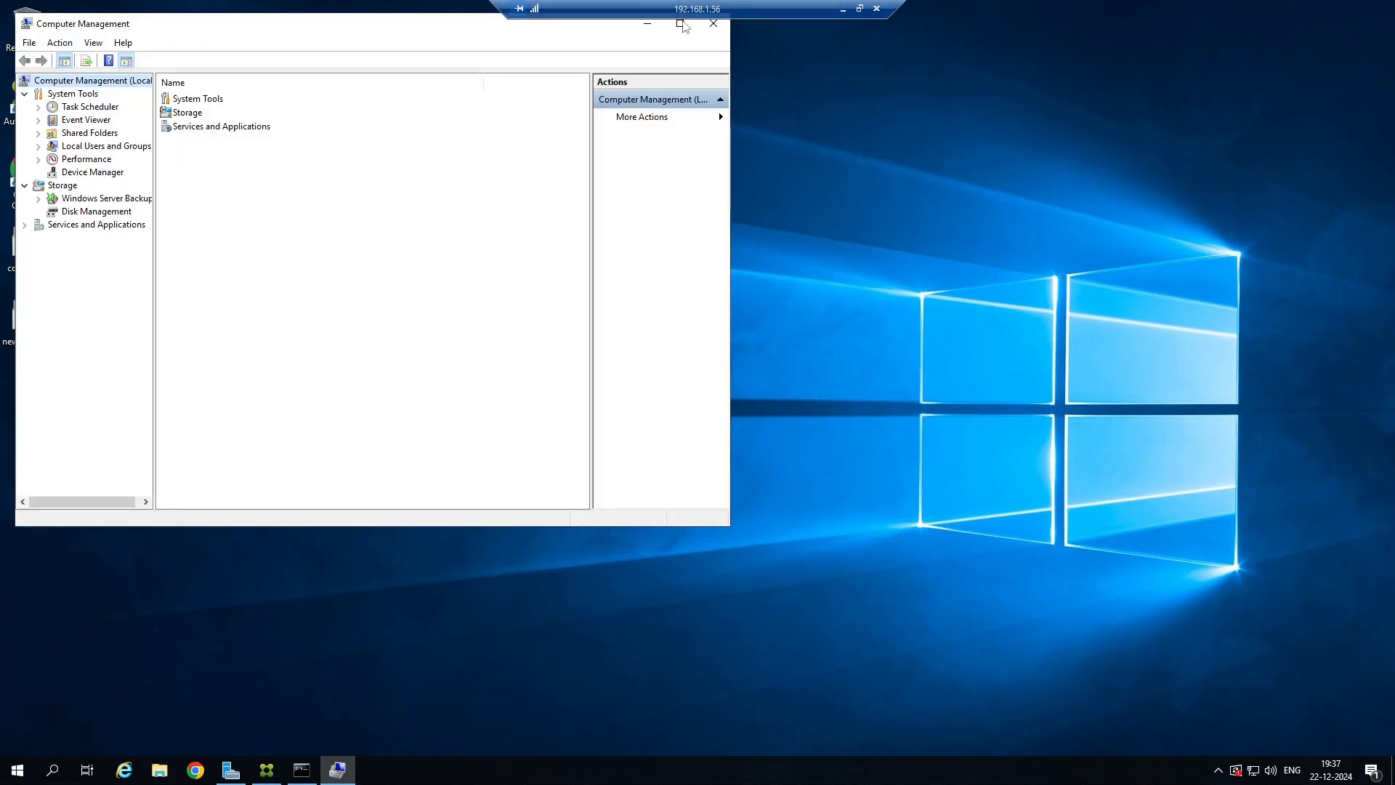
{"action": "left_click", "coordinate": [681, 23]}
{"action": "left_click", "coordinate": [82, 193]}
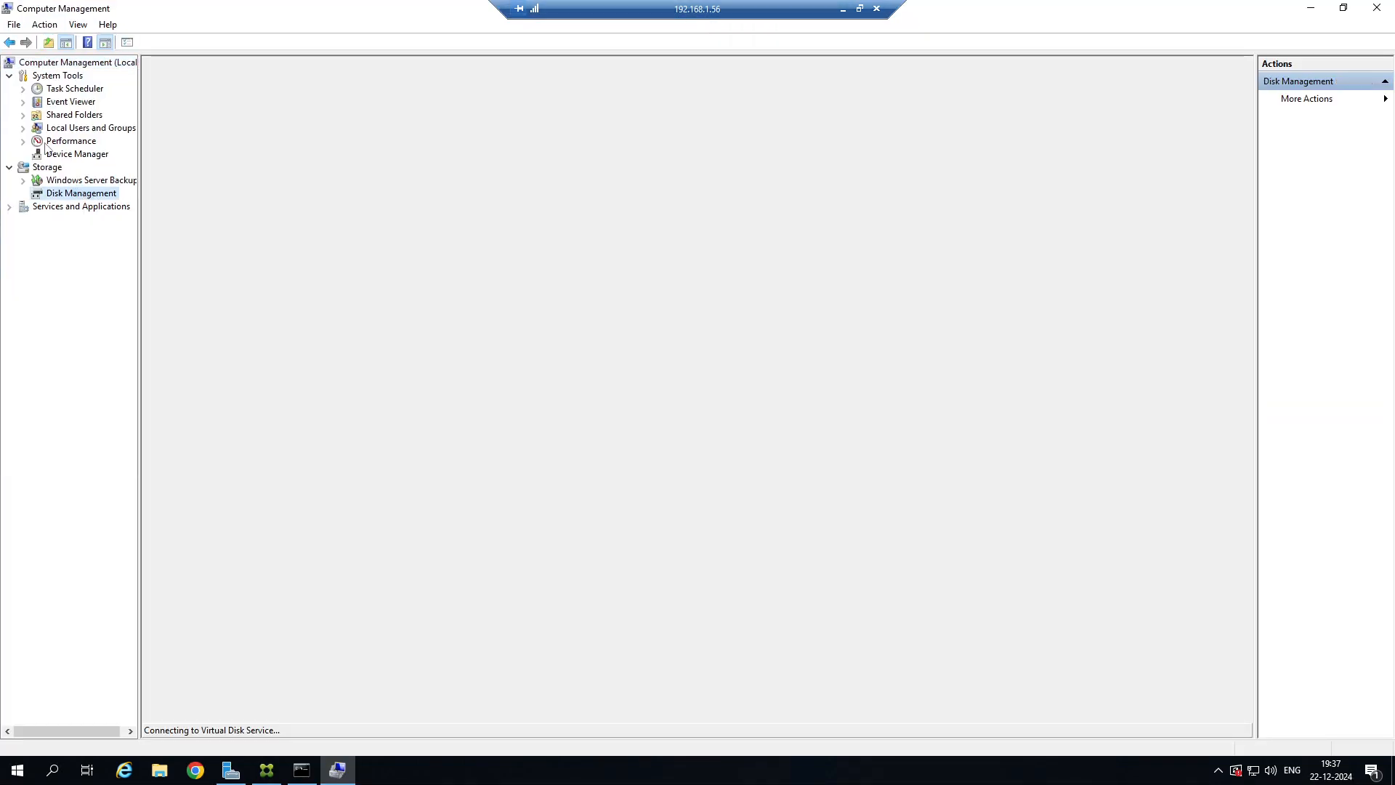
{"action": "left_click", "coordinate": [24, 129]}
{"action": "left_click", "coordinate": [75, 154]}
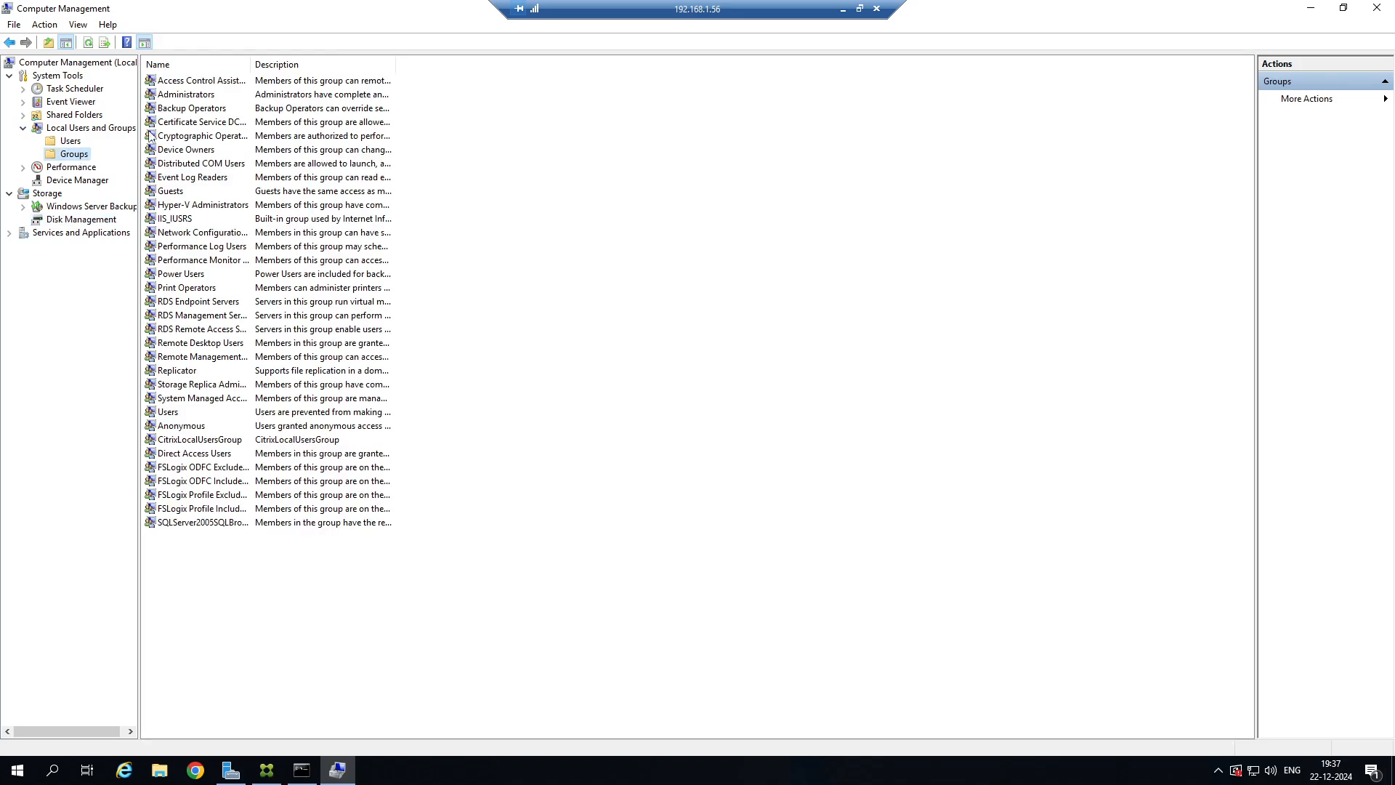
{"action": "left_click_drag", "start_coordinate": [251, 60], "coordinate": [595, 60]}
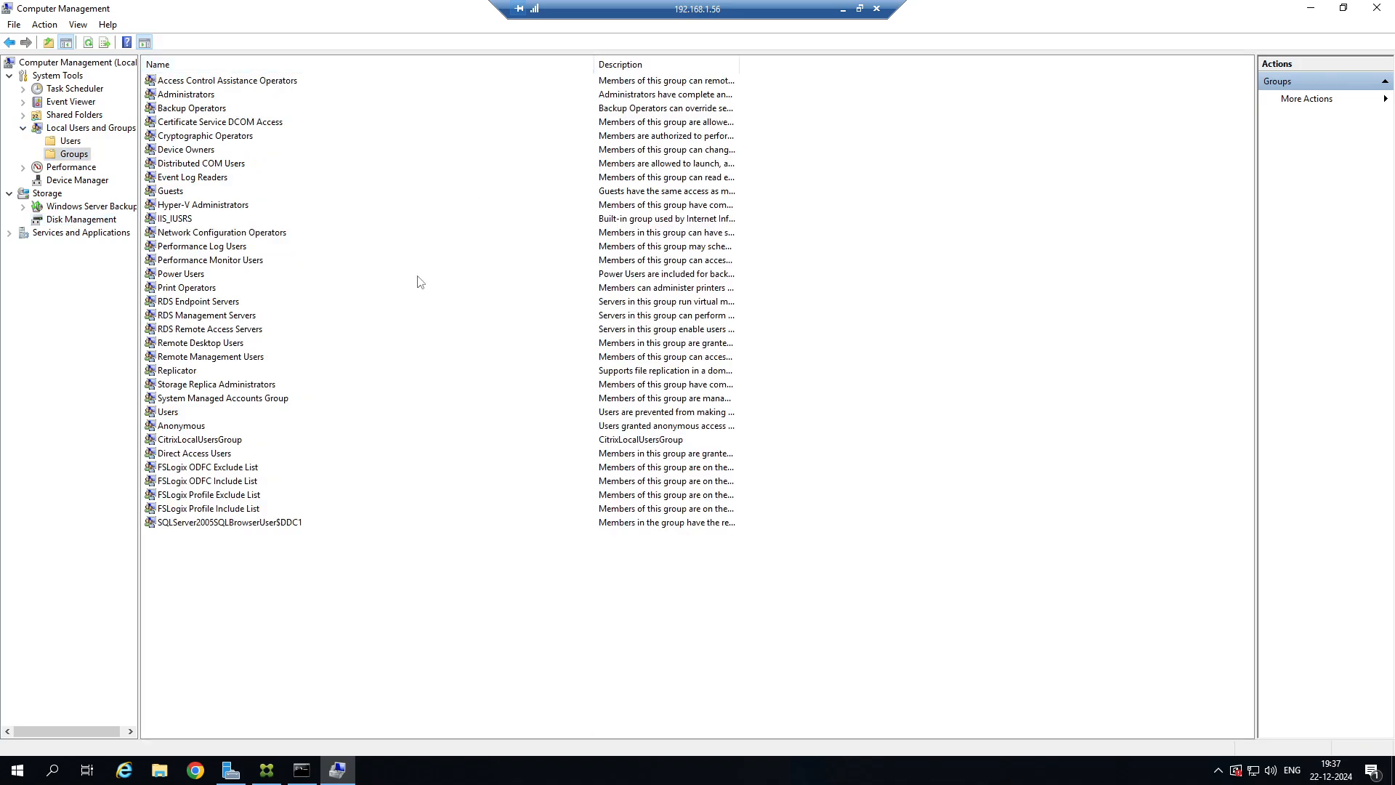
Review the FSLogix ODFC and Profile include and exclude groups with the Description column widened.
{"action": "left_click", "coordinate": [228, 467]}
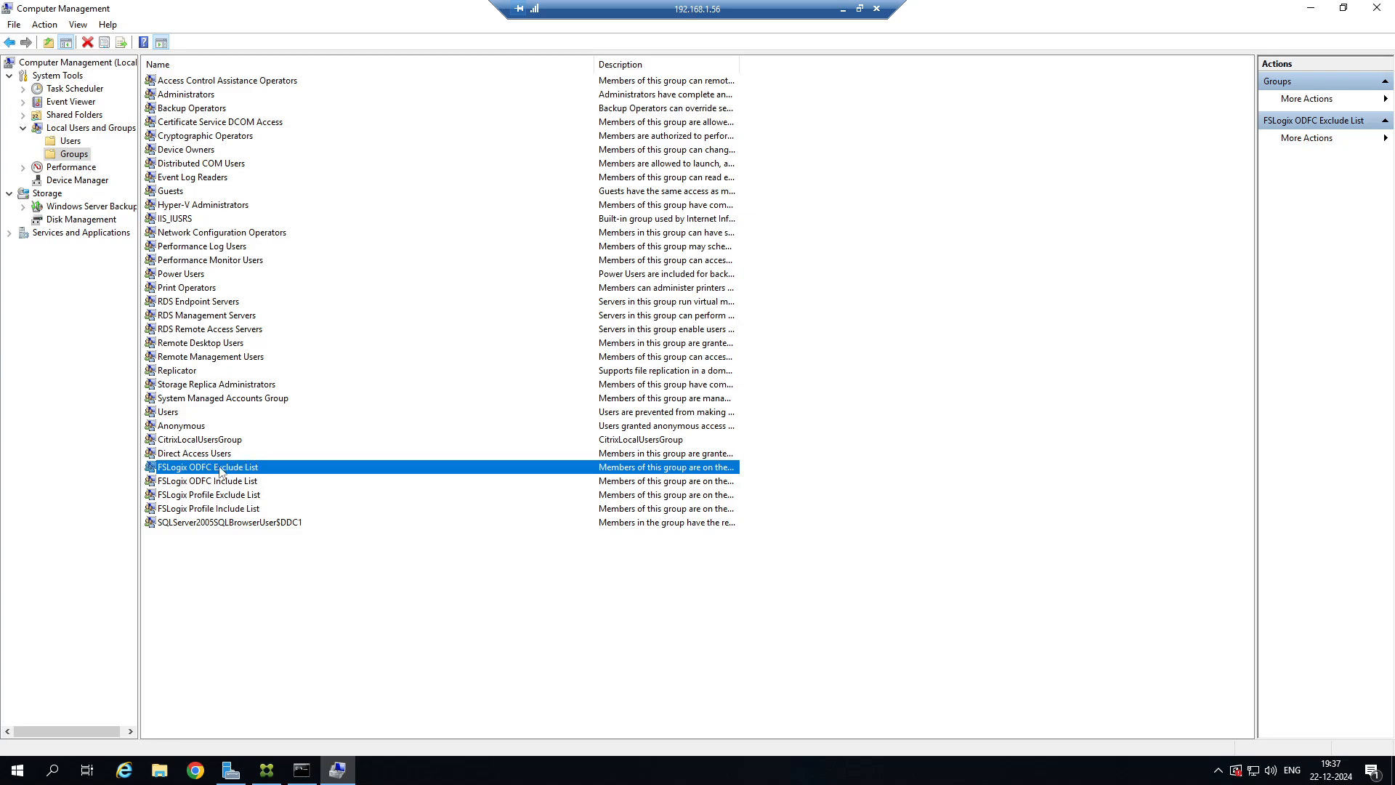
{"action": "left_click", "coordinate": [216, 496]}
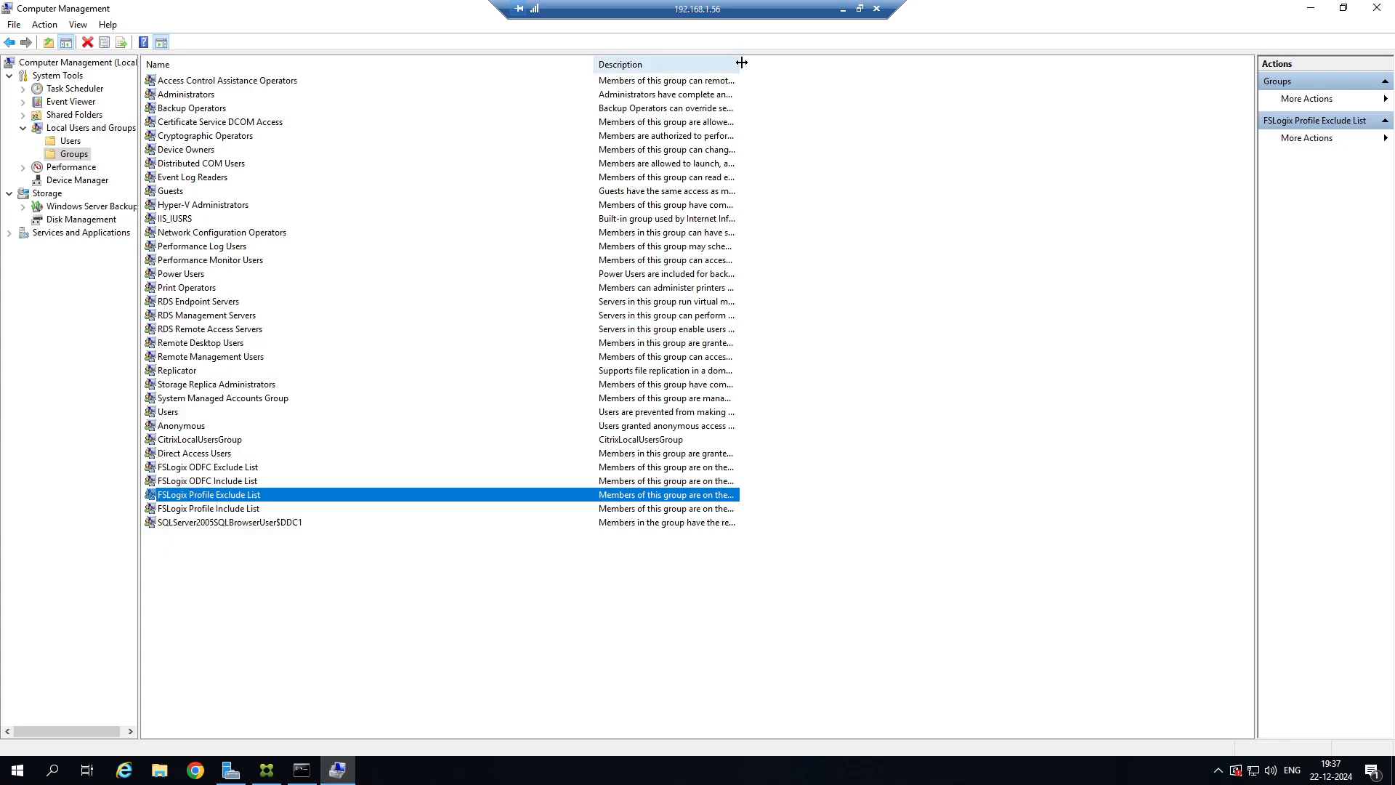
{"action": "left_click_drag", "start_coordinate": [840, 62], "coordinate": [905, 62]}
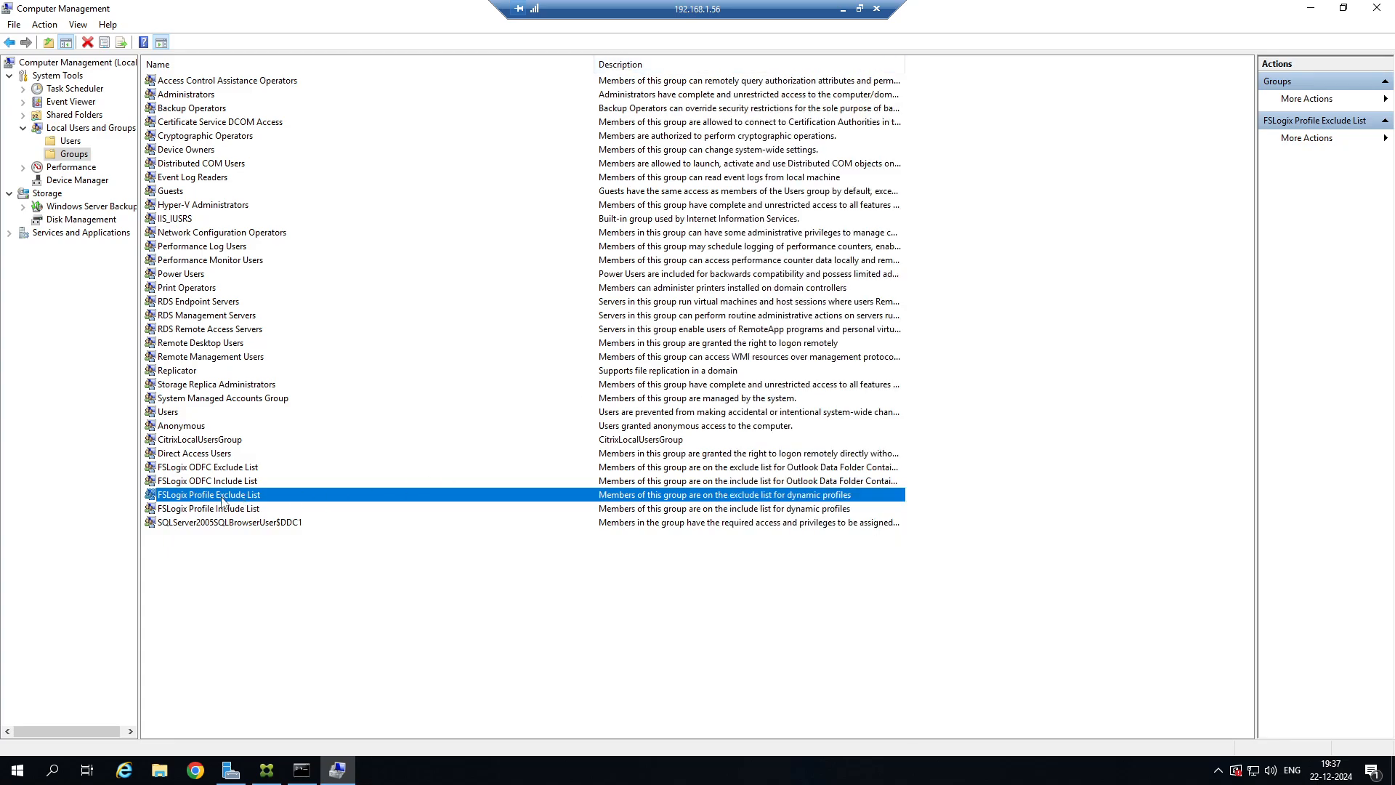
{"action": "left_click", "coordinate": [239, 482]}
{"action": "left_click", "coordinate": [220, 510]}
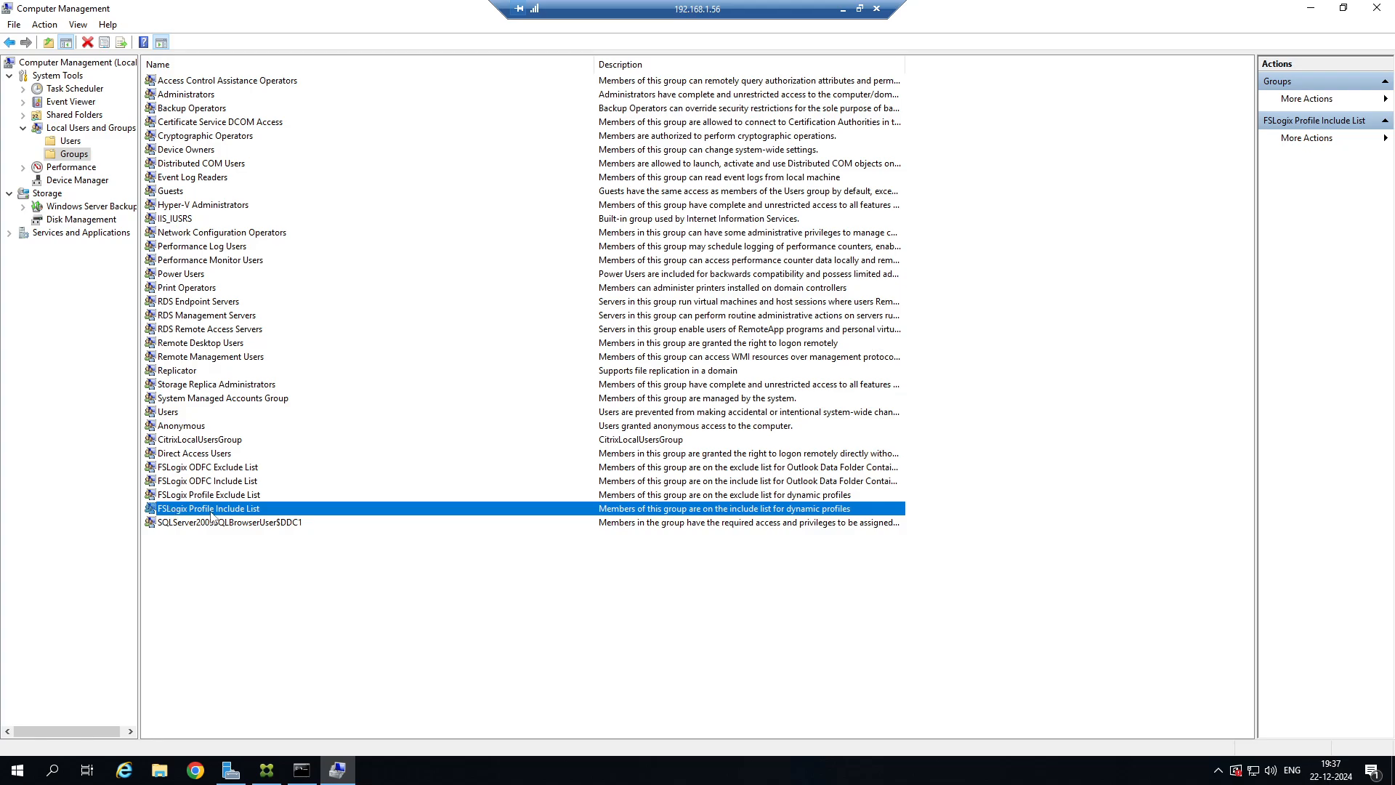
Replace Everyone with the CITRIXGSR Domain Users group as member of the FSLogix Profile Include List group.
{"action": "double_click", "coordinate": [239, 509]}
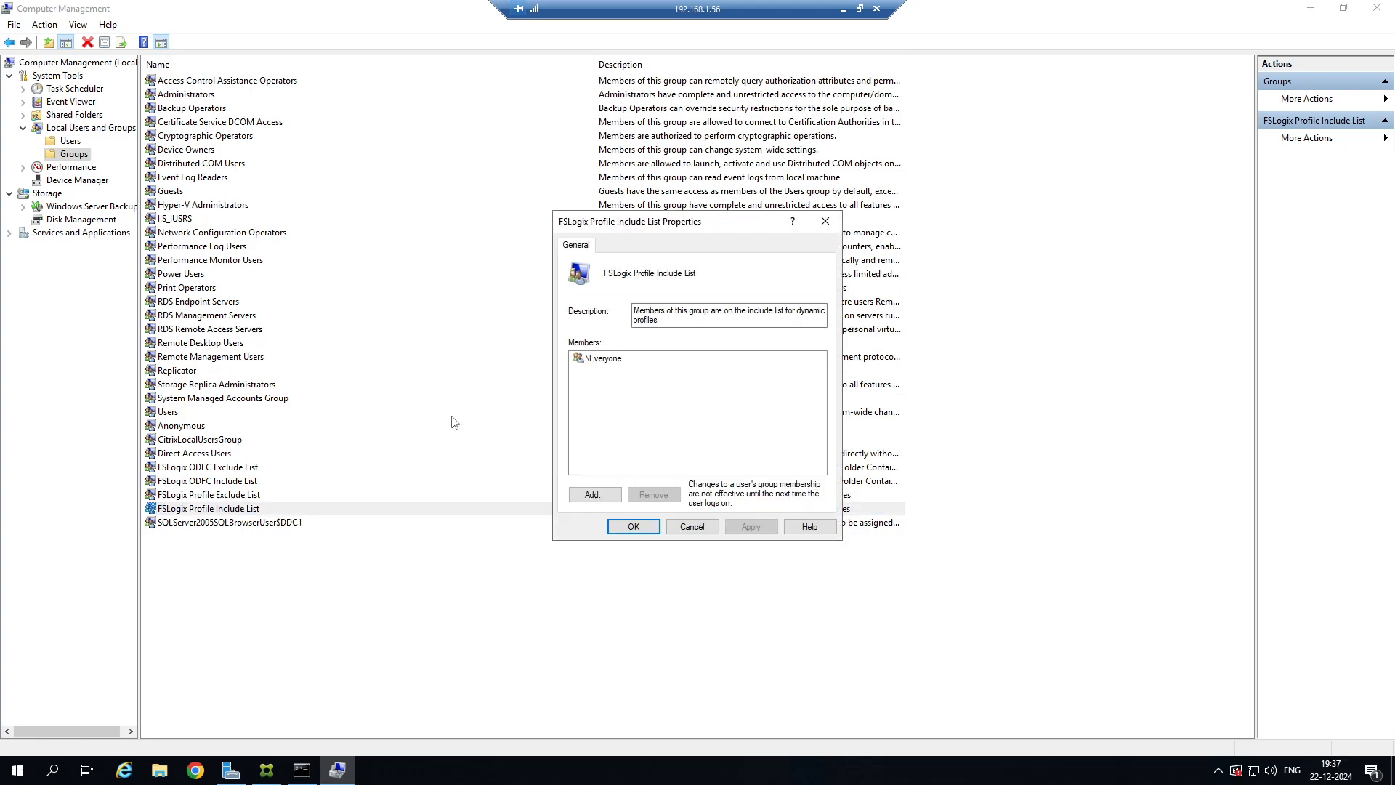
{"action": "left_click", "coordinate": [615, 360]}
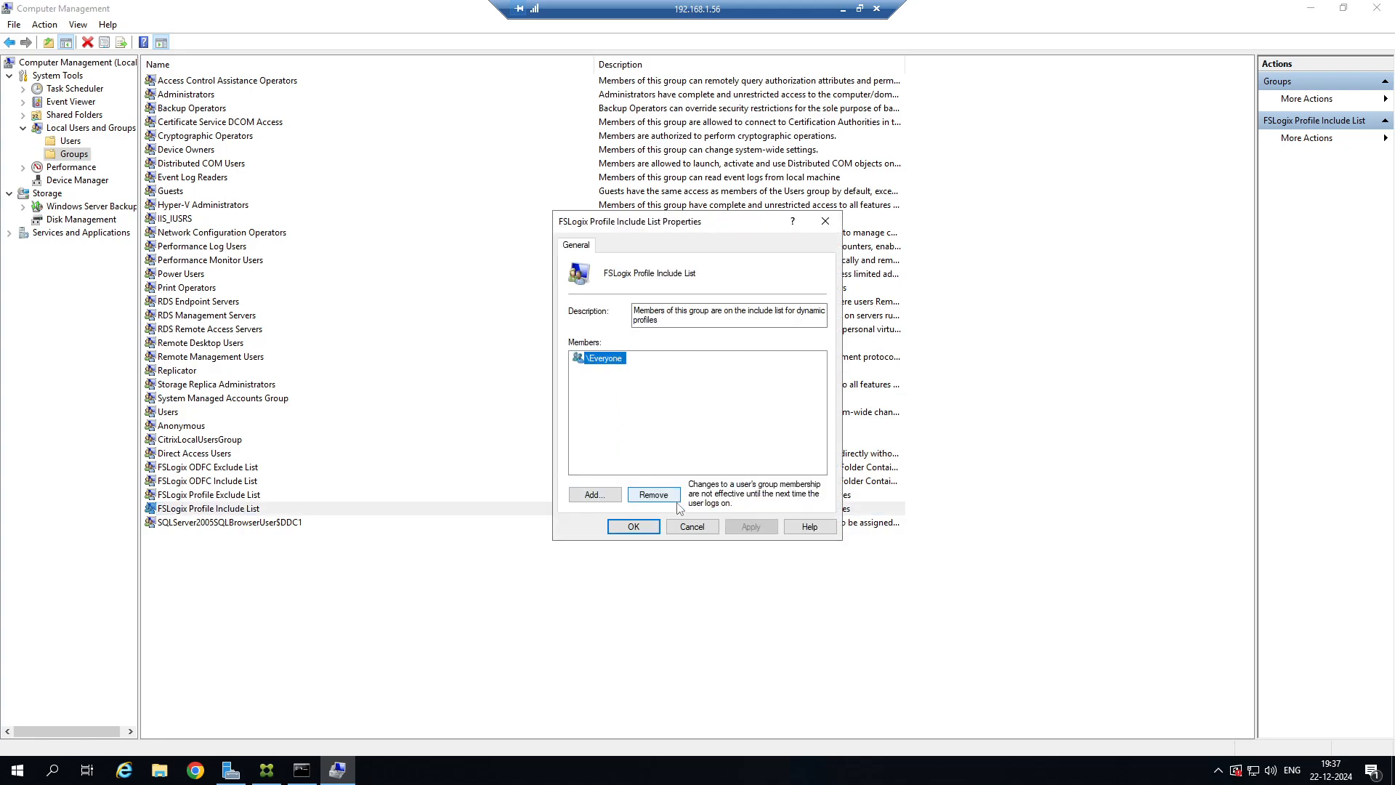
{"action": "left_click", "coordinate": [653, 495]}
{"action": "left_click", "coordinate": [595, 494]}
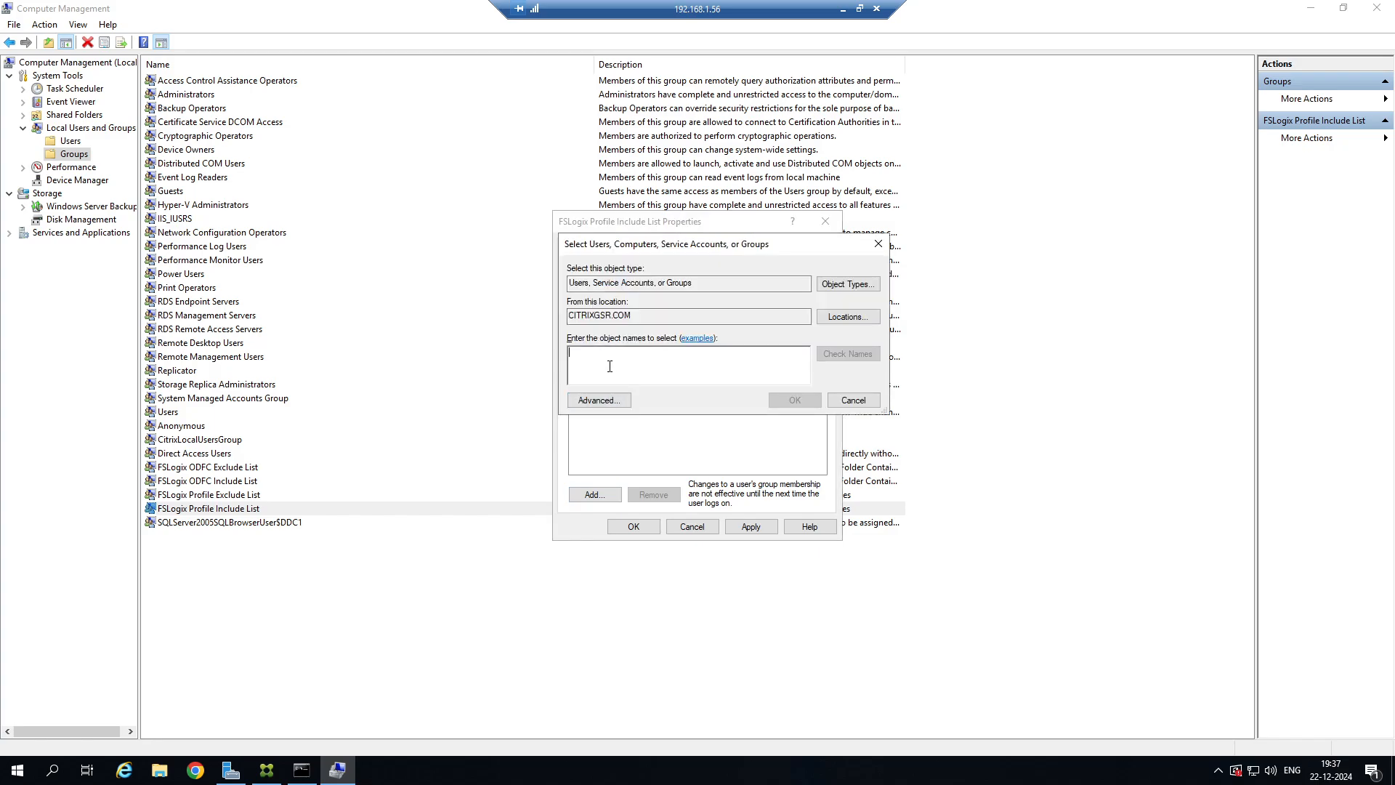
{"action": "type", "text": "domain users"}
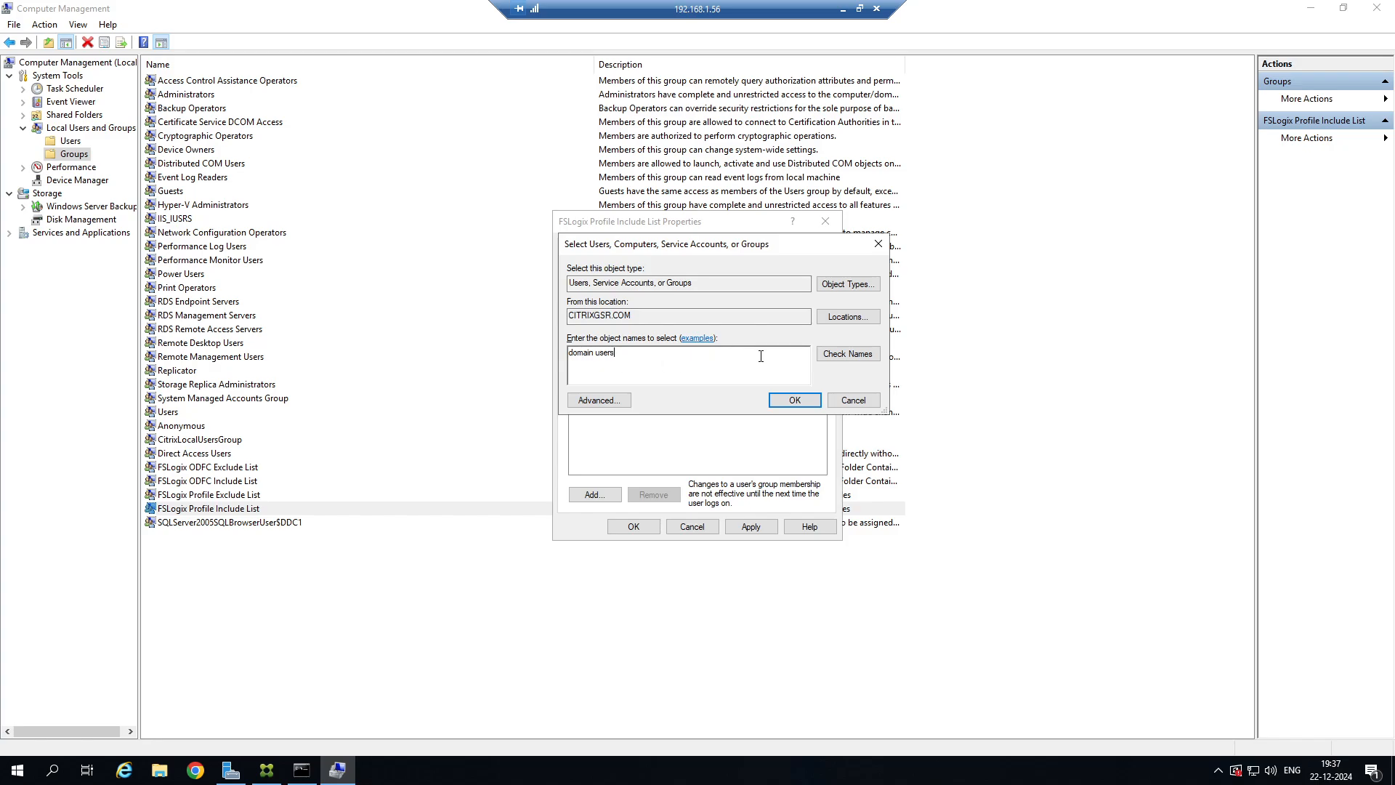
{"action": "left_click", "coordinate": [825, 355]}
{"action": "left_click", "coordinate": [794, 399]}
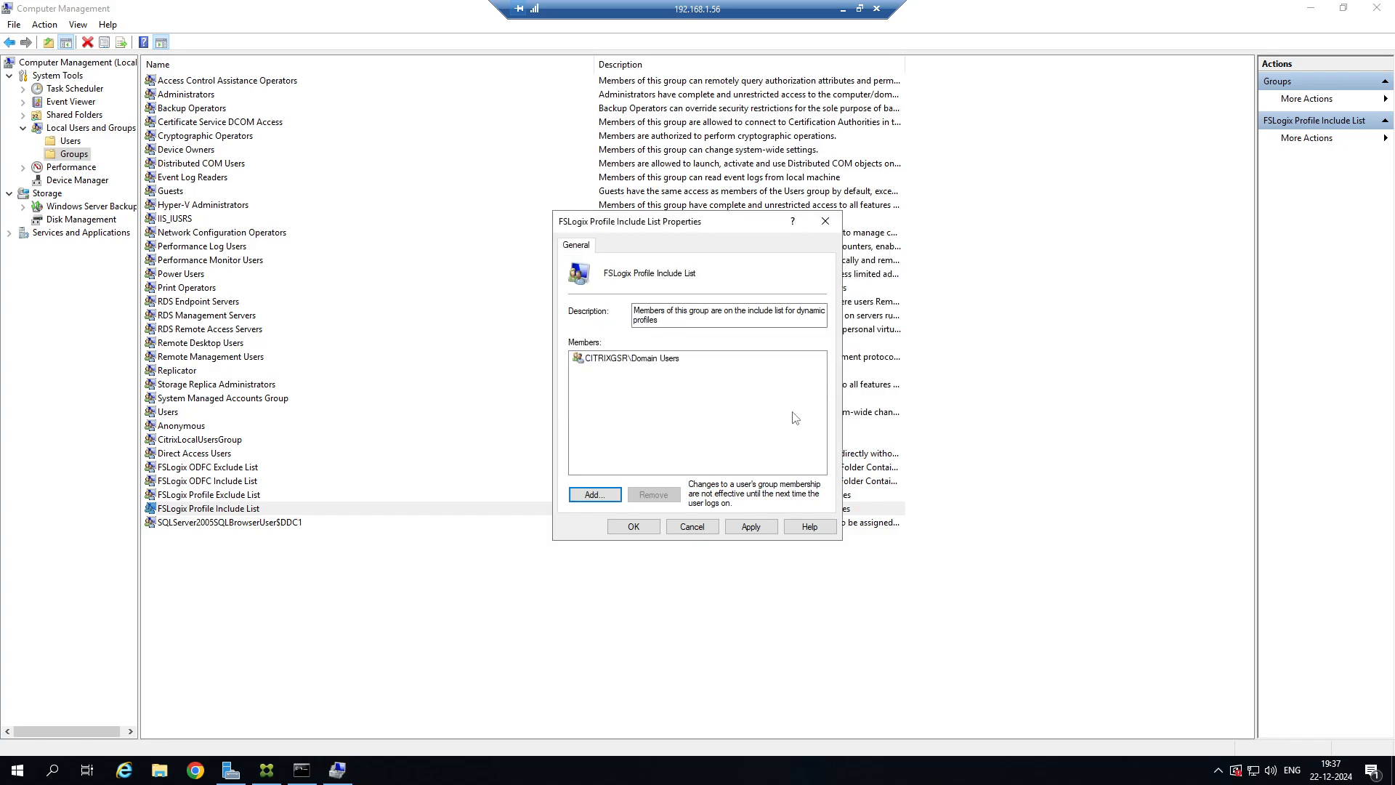
{"action": "left_click", "coordinate": [751, 527]}
{"action": "left_click", "coordinate": [649, 529]}
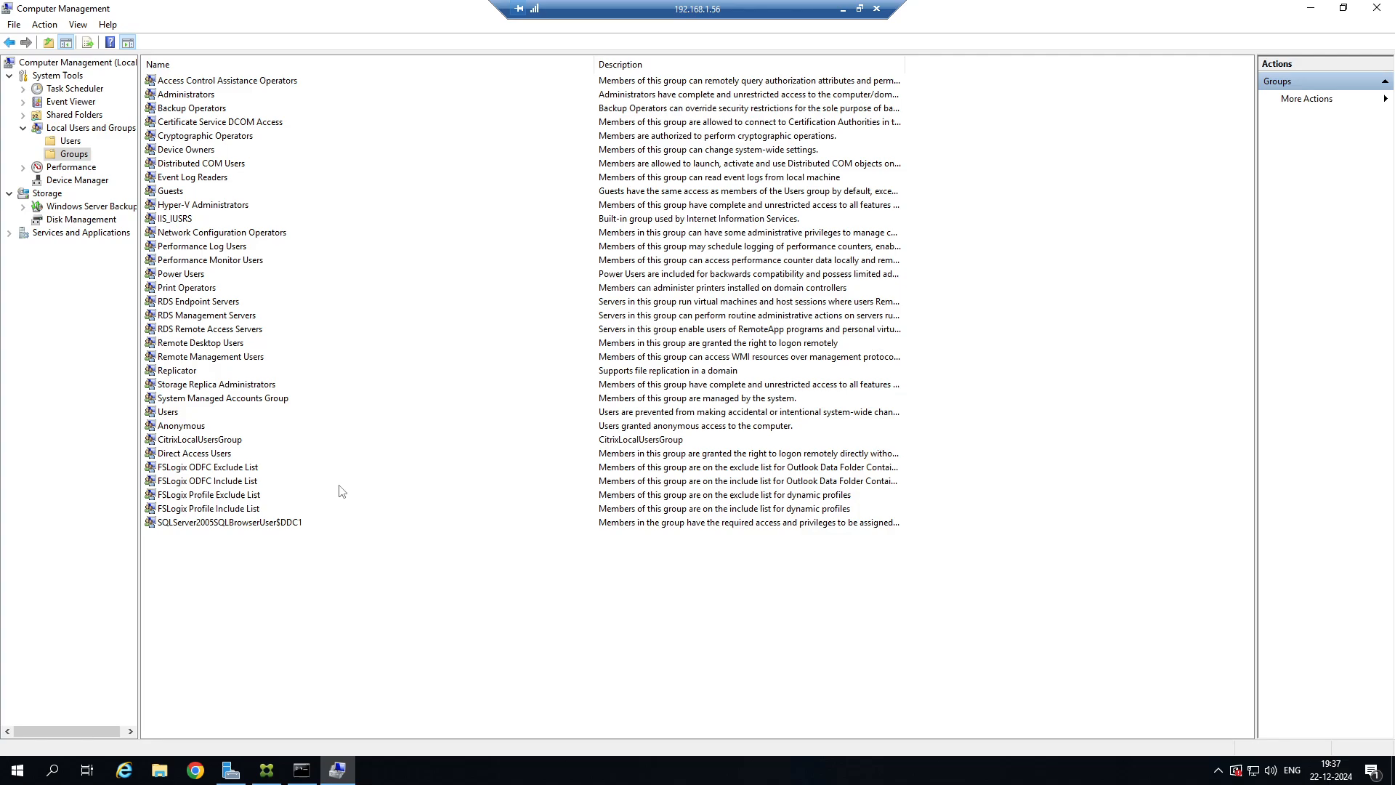
Add the administrator account to the FSLogix Profile Exclude List group and close its properties.
{"action": "left_click", "coordinate": [224, 495]}
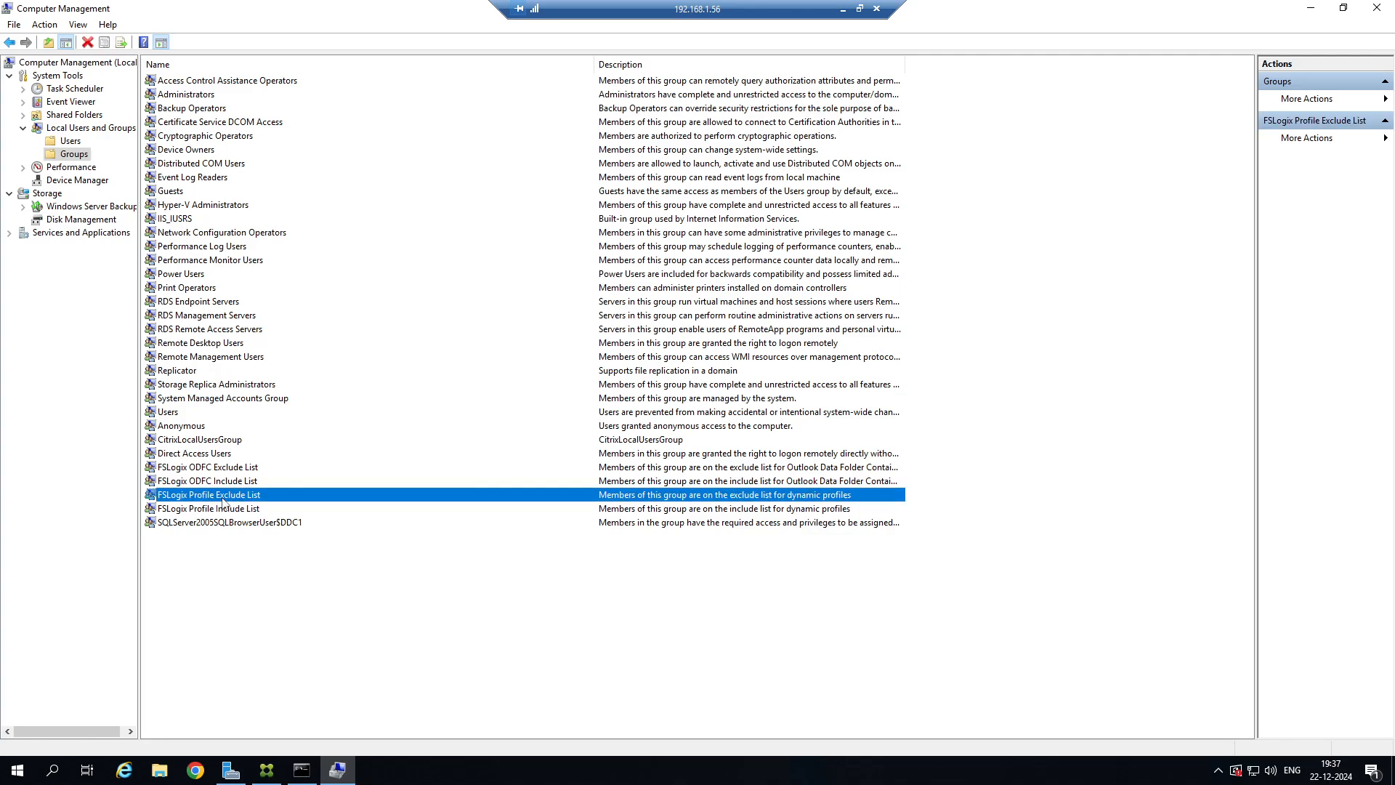
{"action": "double_click", "coordinate": [224, 501]}
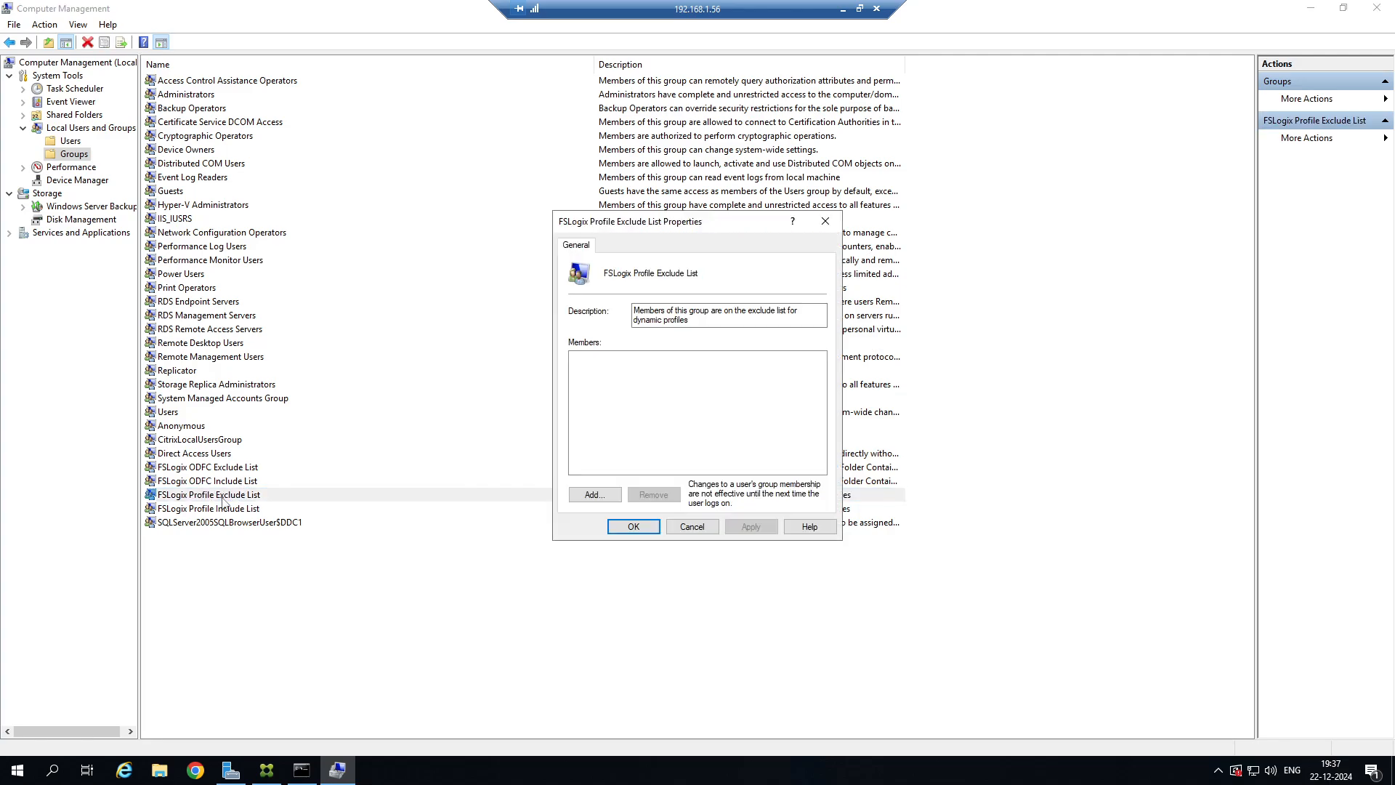
{"action": "left_click", "coordinate": [594, 494]}
{"action": "type", "text": "administrator"}
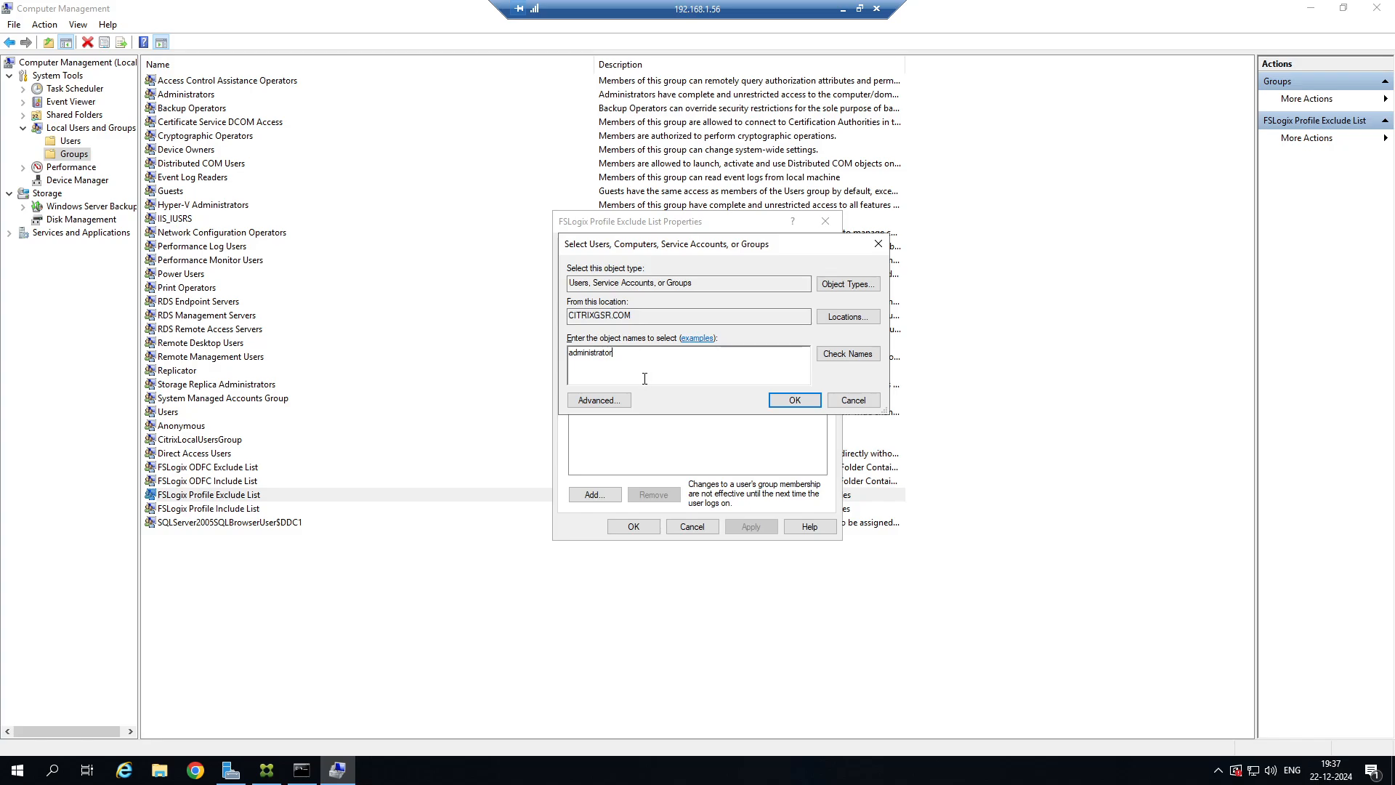
{"action": "left_click", "coordinate": [847, 355]}
{"action": "left_click", "coordinate": [770, 401]}
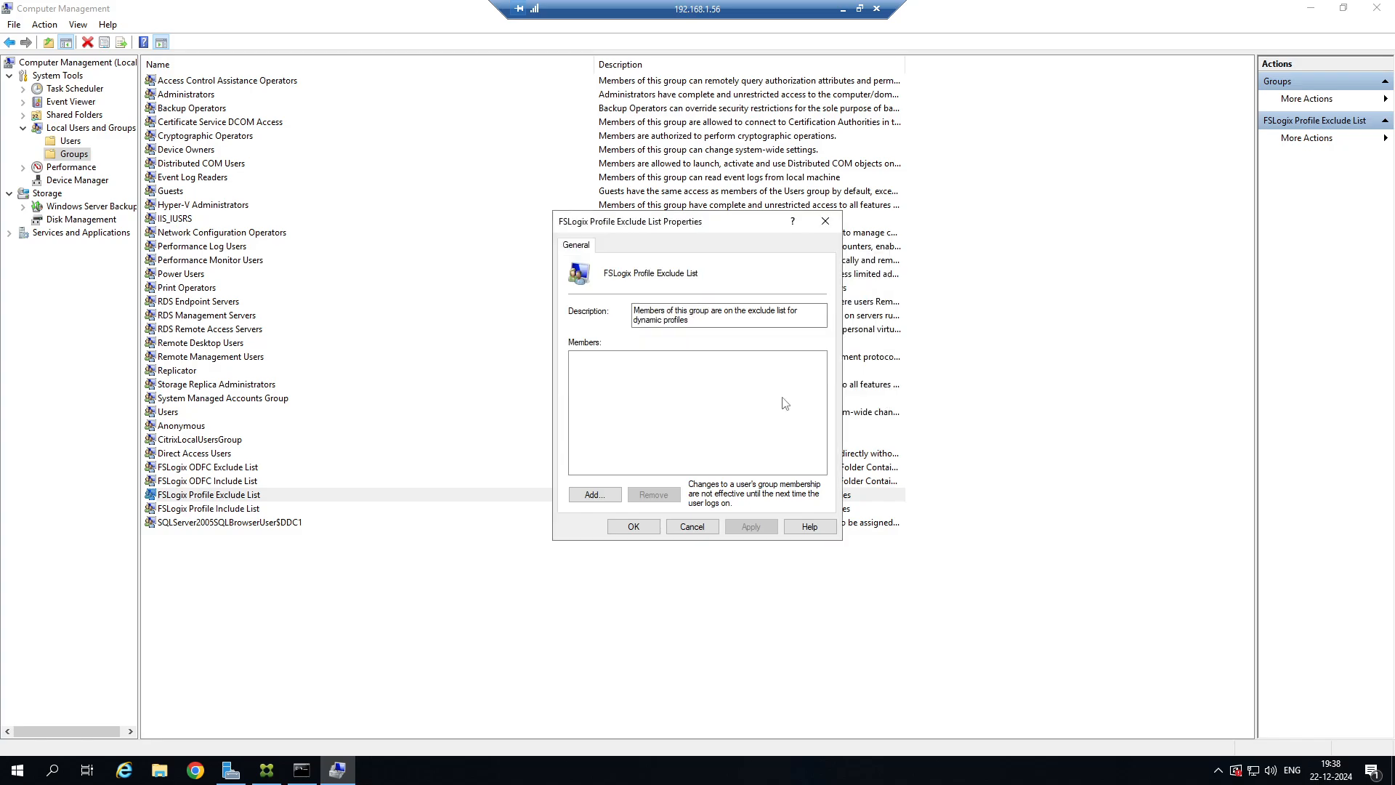
{"action": "left_click", "coordinate": [635, 528]}
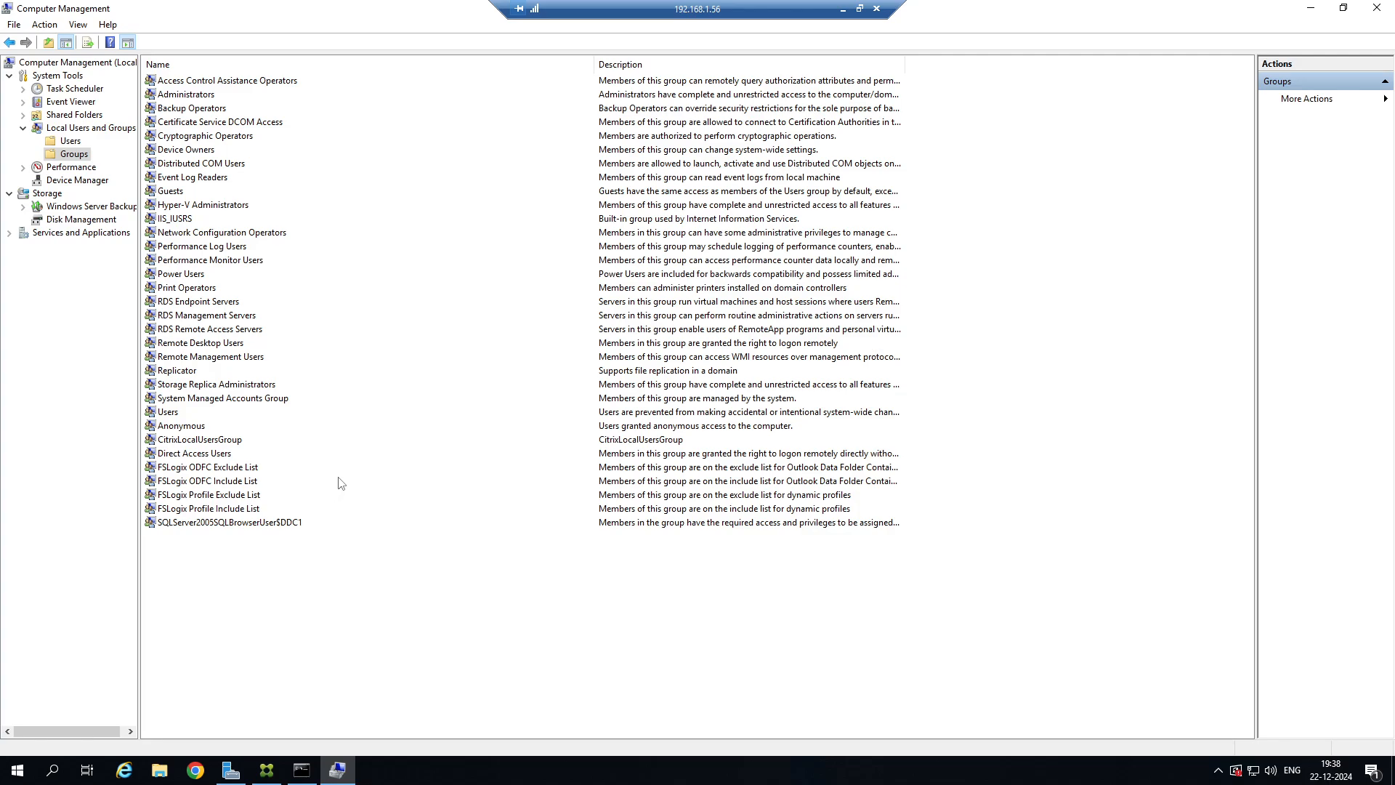
Replace Everyone with the domain users group as member of the FSLogix ODFC Include List group.
{"action": "left_click", "coordinate": [232, 482]}
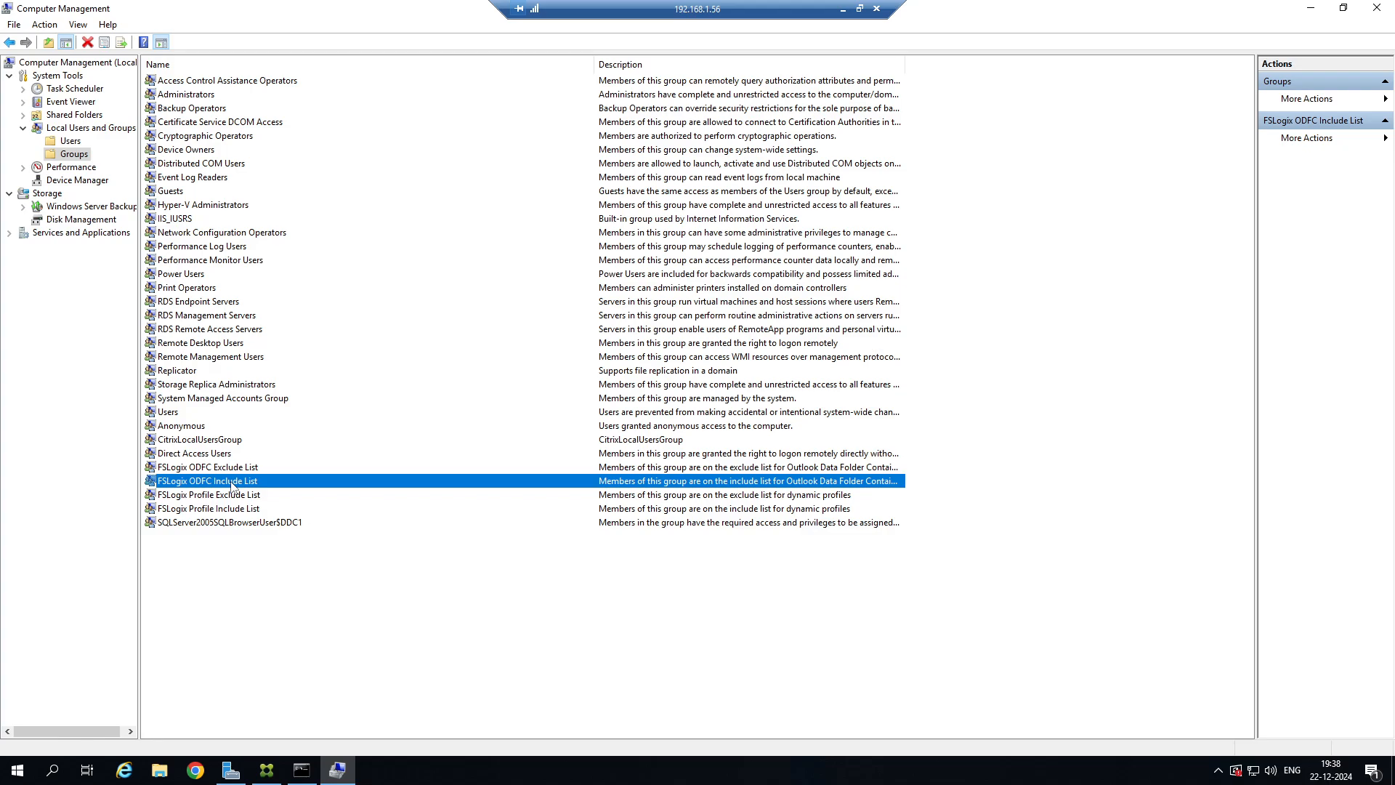
{"action": "double_click", "coordinate": [233, 483]}
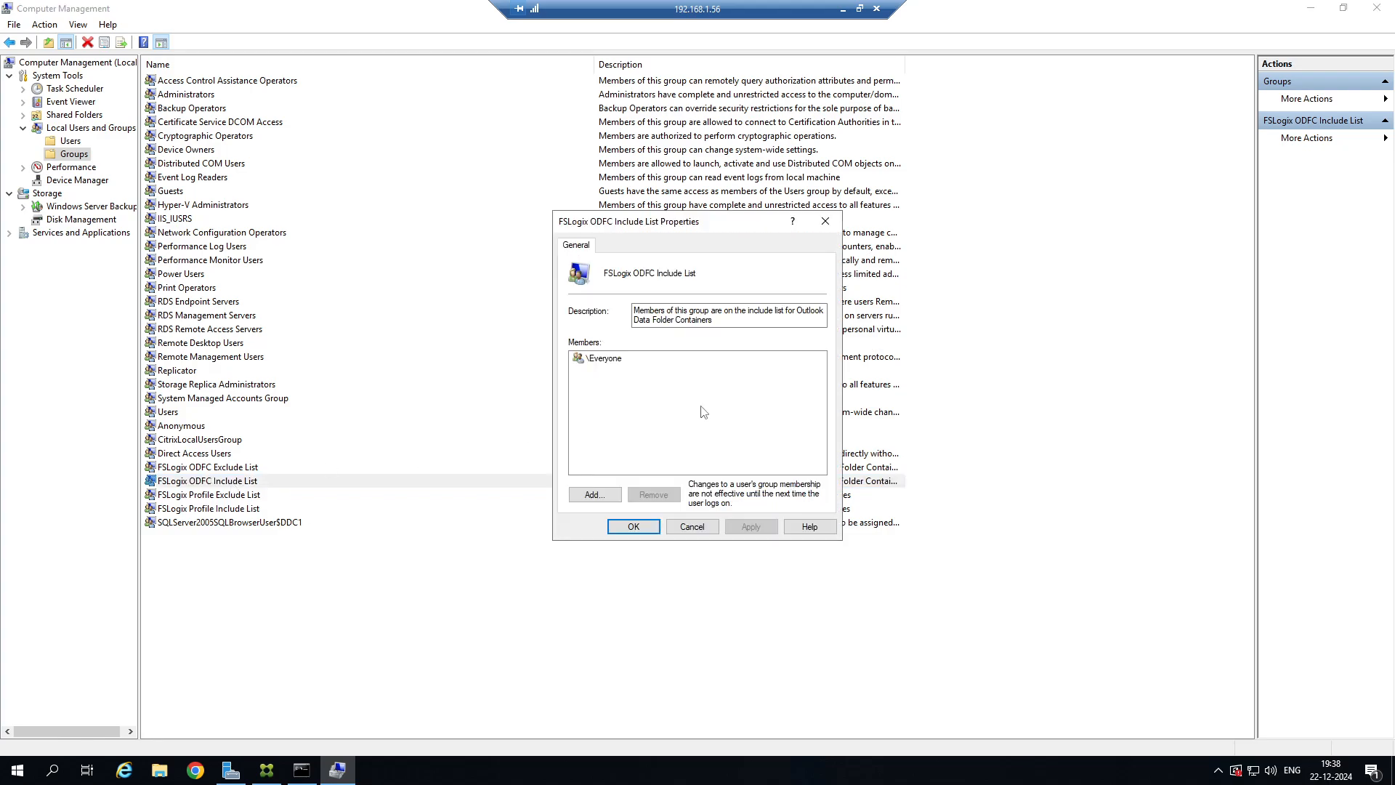
{"action": "left_click", "coordinate": [613, 358]}
{"action": "left_click", "coordinate": [654, 494]}
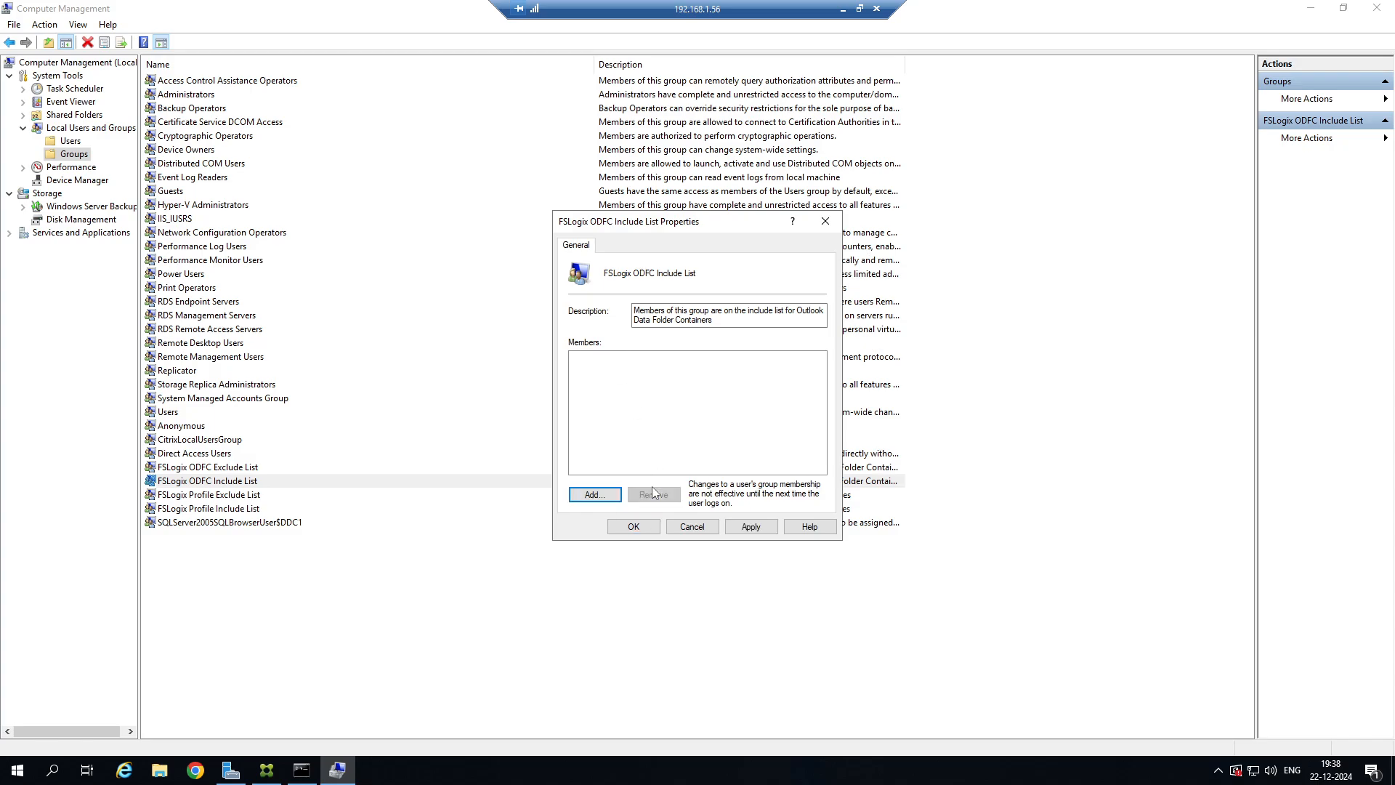
{"action": "left_click", "coordinate": [595, 494]}
{"action": "type", "text": "doma"}
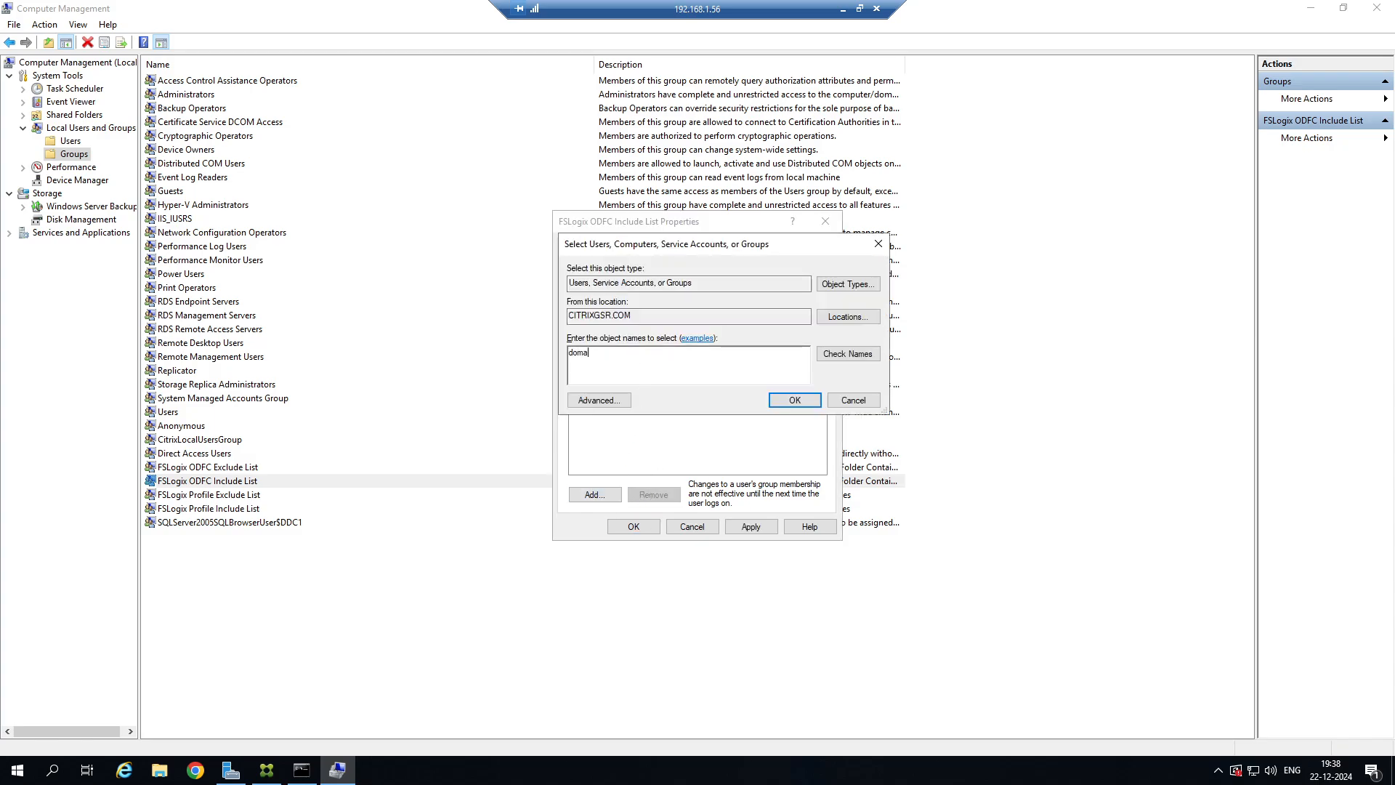
{"action": "type", "text": "in users"}
{"action": "left_click", "coordinate": [792, 401]}
{"action": "left_click", "coordinate": [634, 527]}
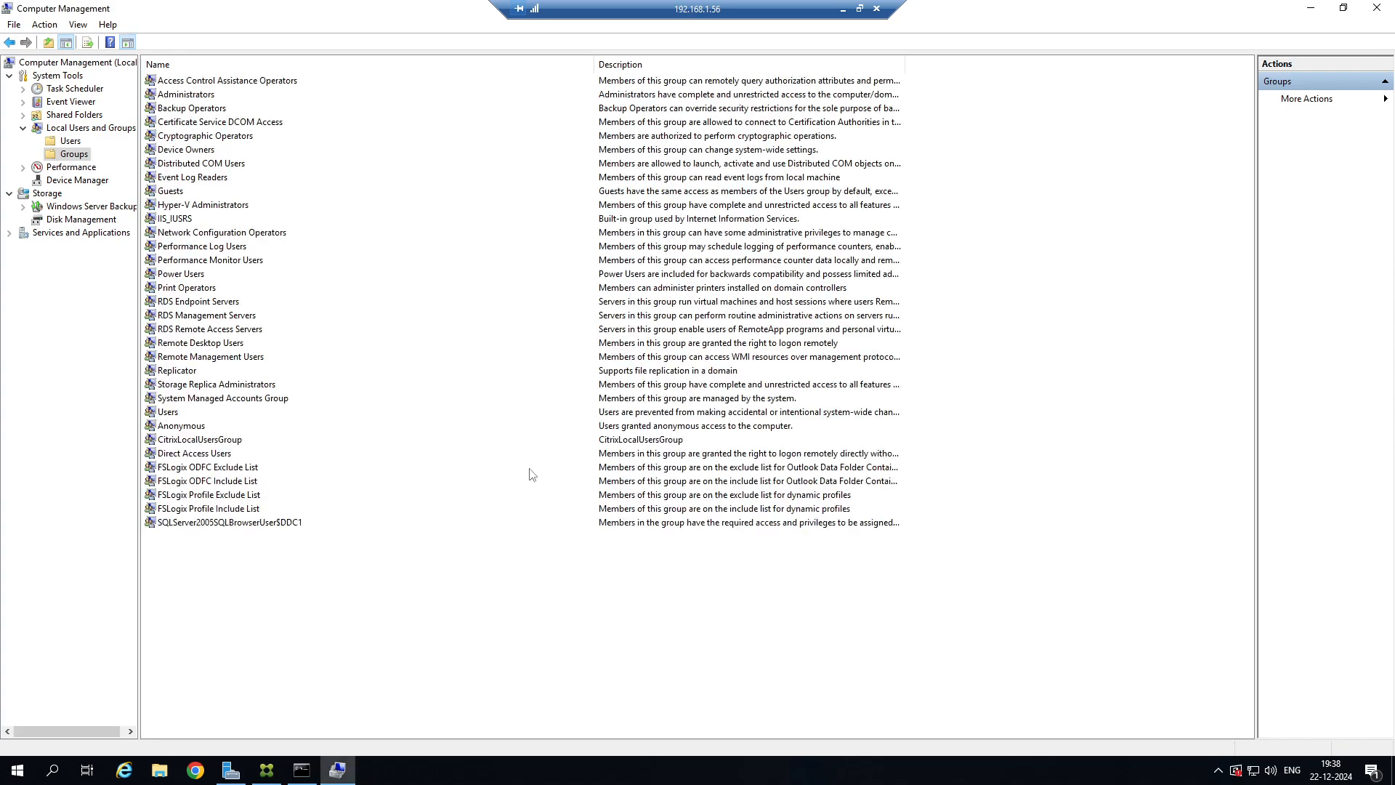
Add the administrator account to the FSLogix ODFC Exclude List group, verify the name and close its properties.
{"action": "left_click", "coordinate": [222, 468]}
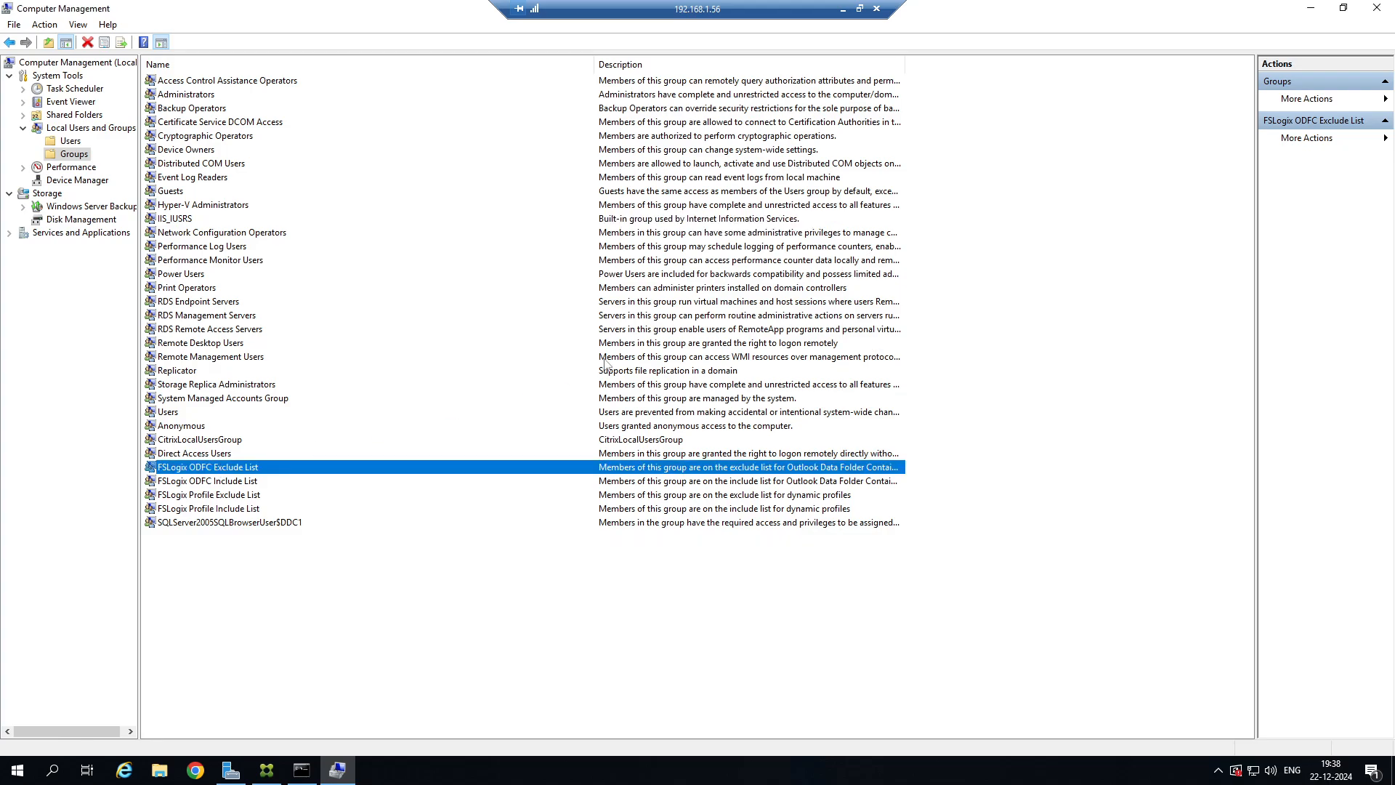
{"action": "double_click", "coordinate": [360, 469]}
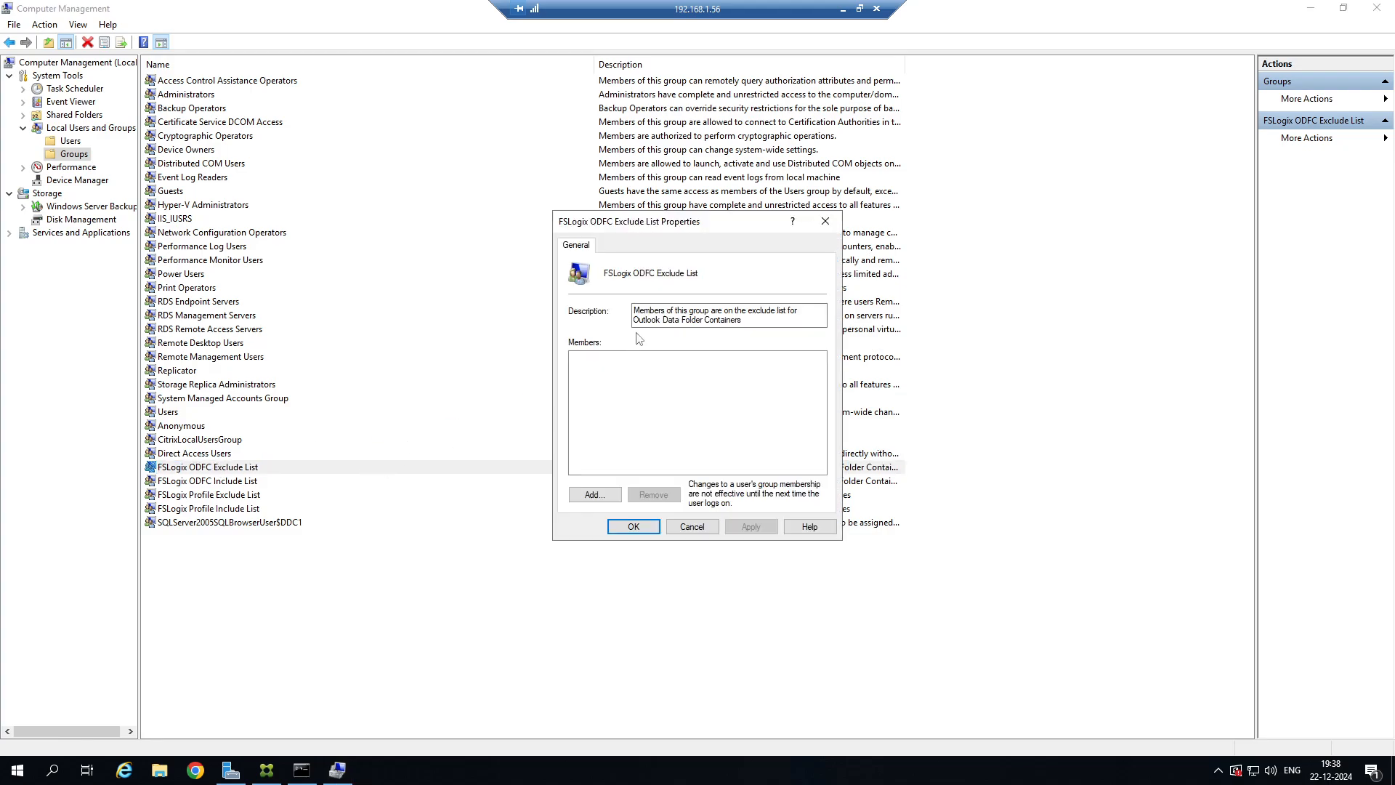
{"action": "left_click", "coordinate": [594, 494]}
{"action": "type", "text": "adm"}
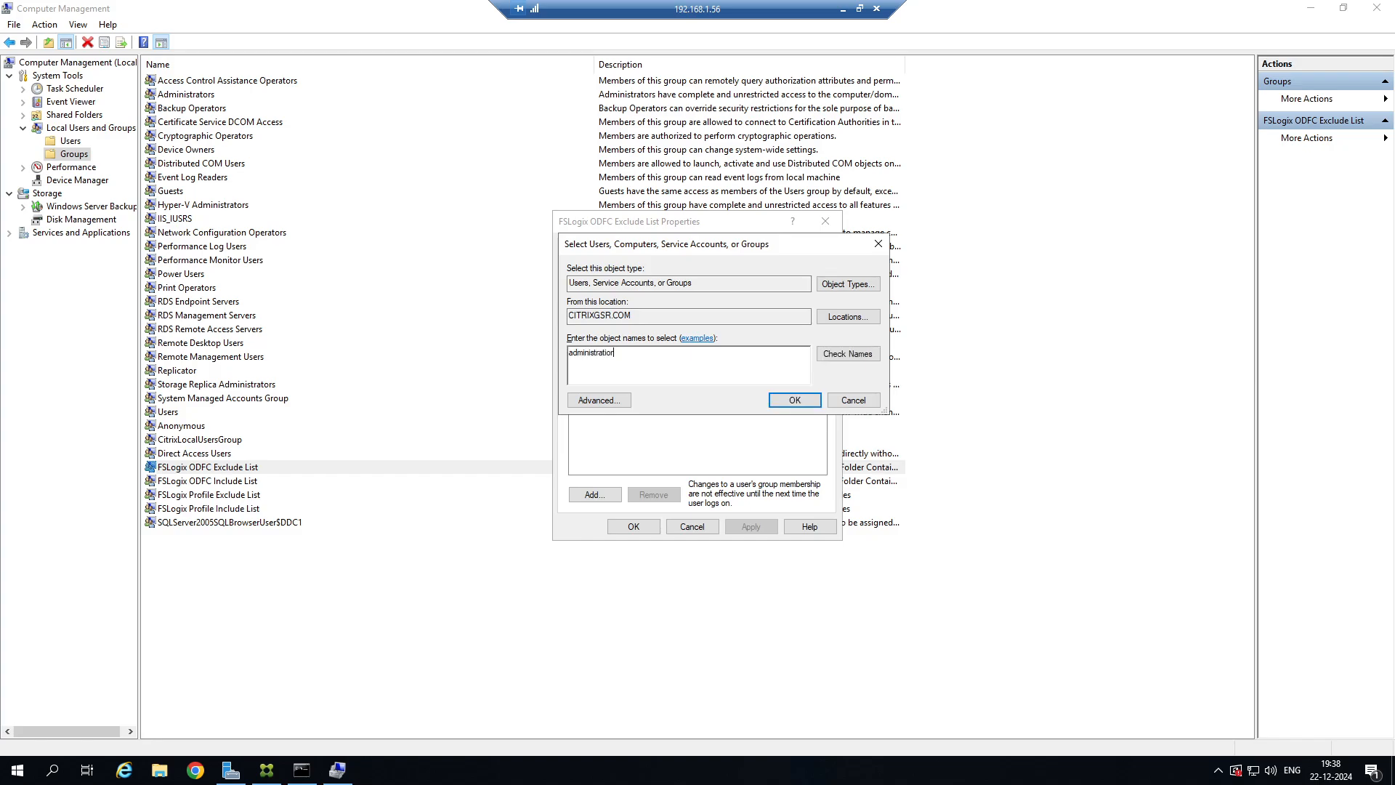
{"action": "type", "text": "inistrator"}
{"action": "left_click", "coordinate": [847, 353]}
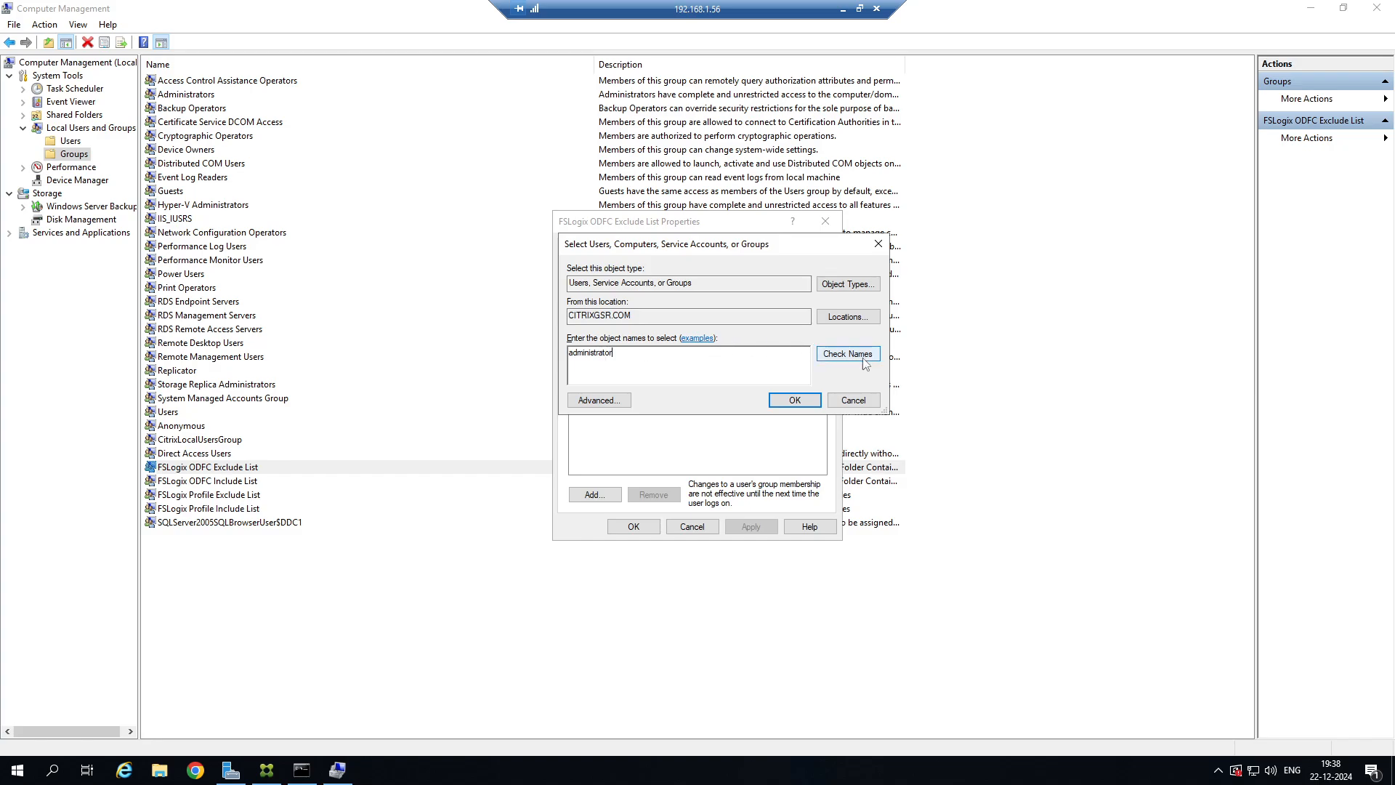
{"action": "left_click", "coordinate": [794, 400]}
{"action": "left_click", "coordinate": [638, 528]}
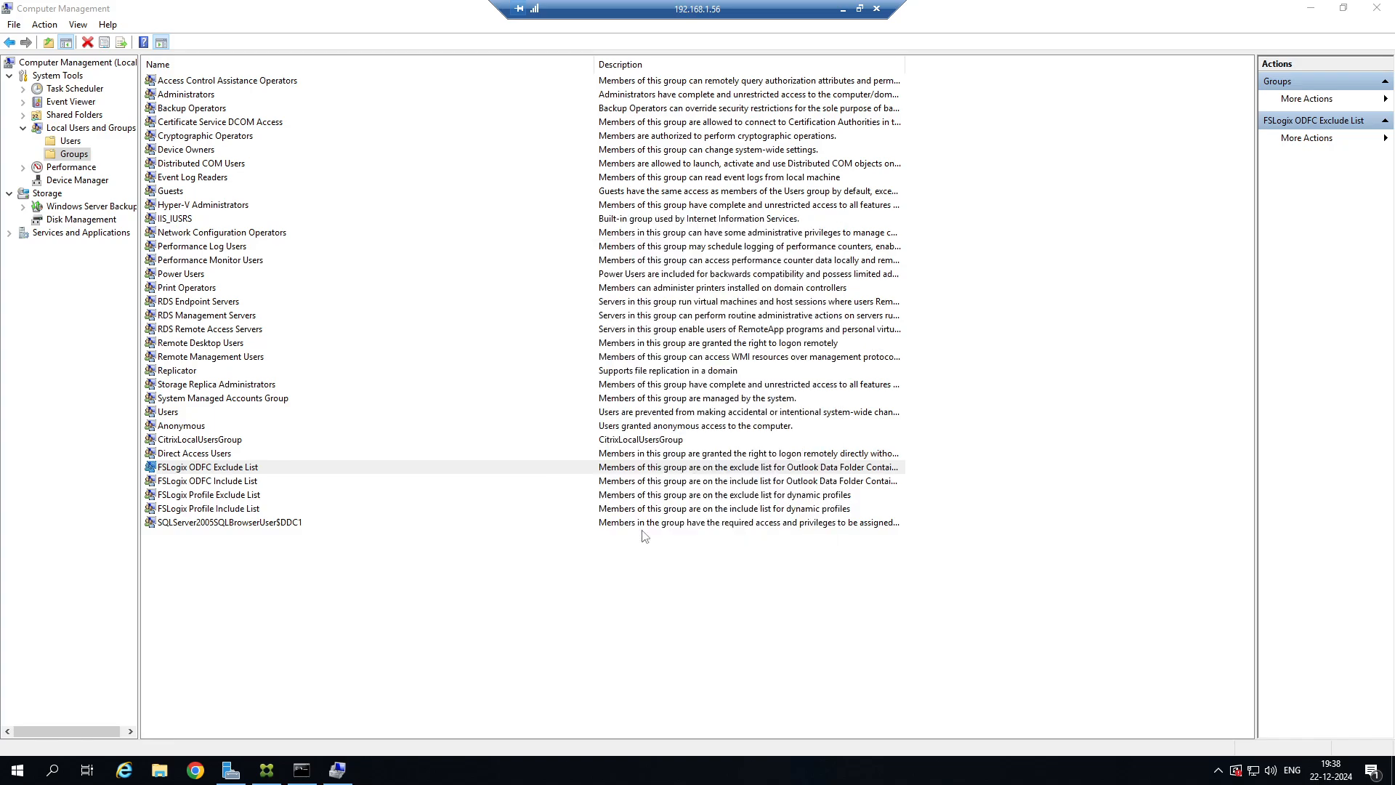
{"action": "left_click", "coordinate": [643, 537]}
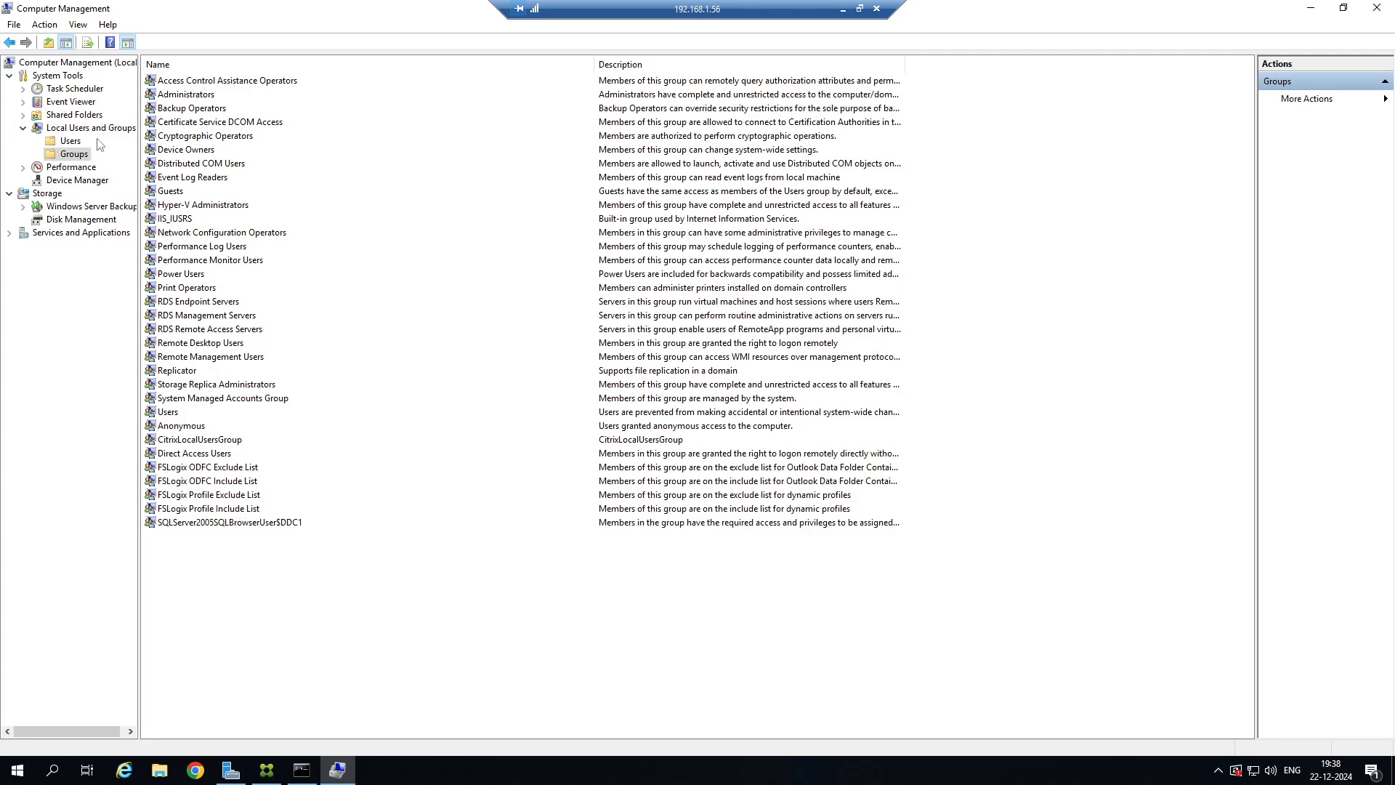
{"action": "left_click", "coordinate": [234, 509]}
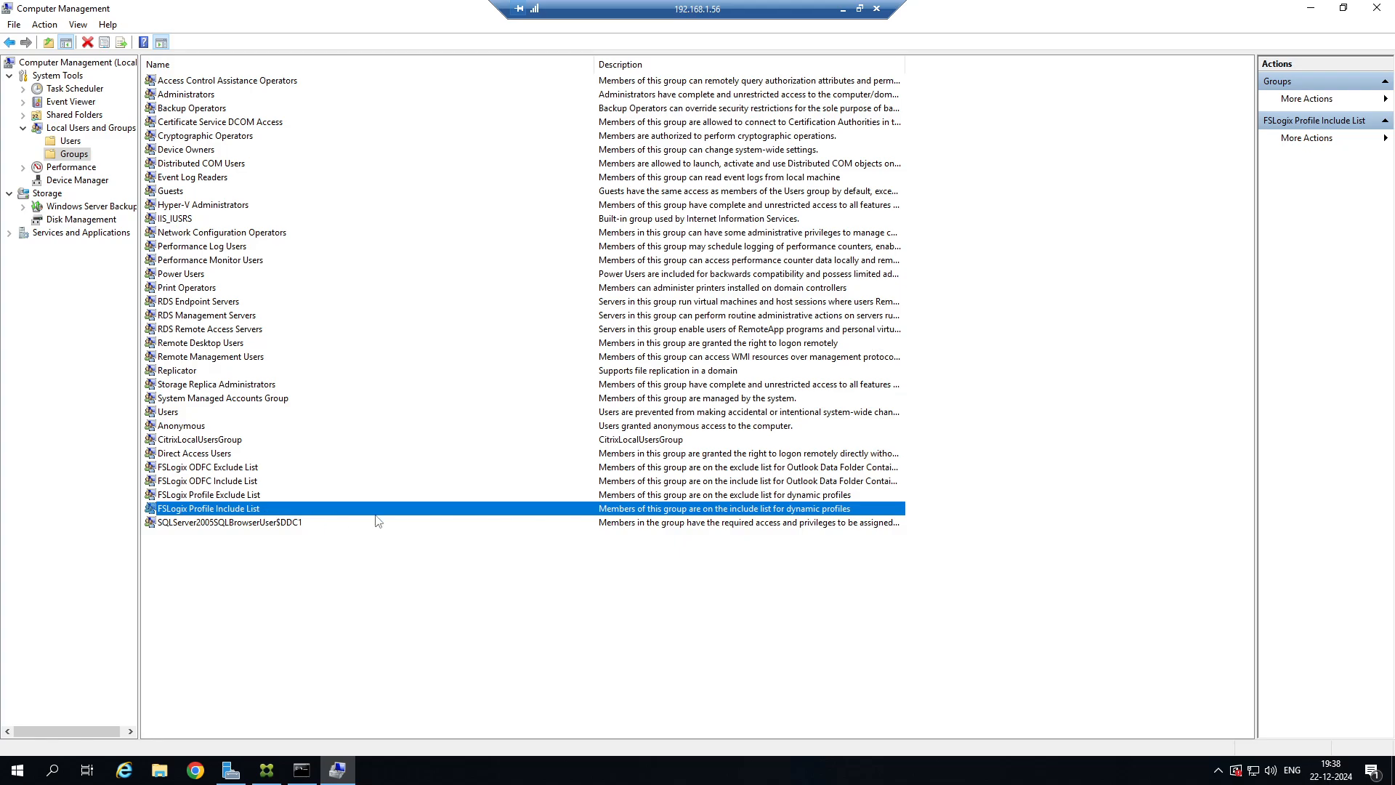
{"action": "left_click", "coordinate": [242, 497]}
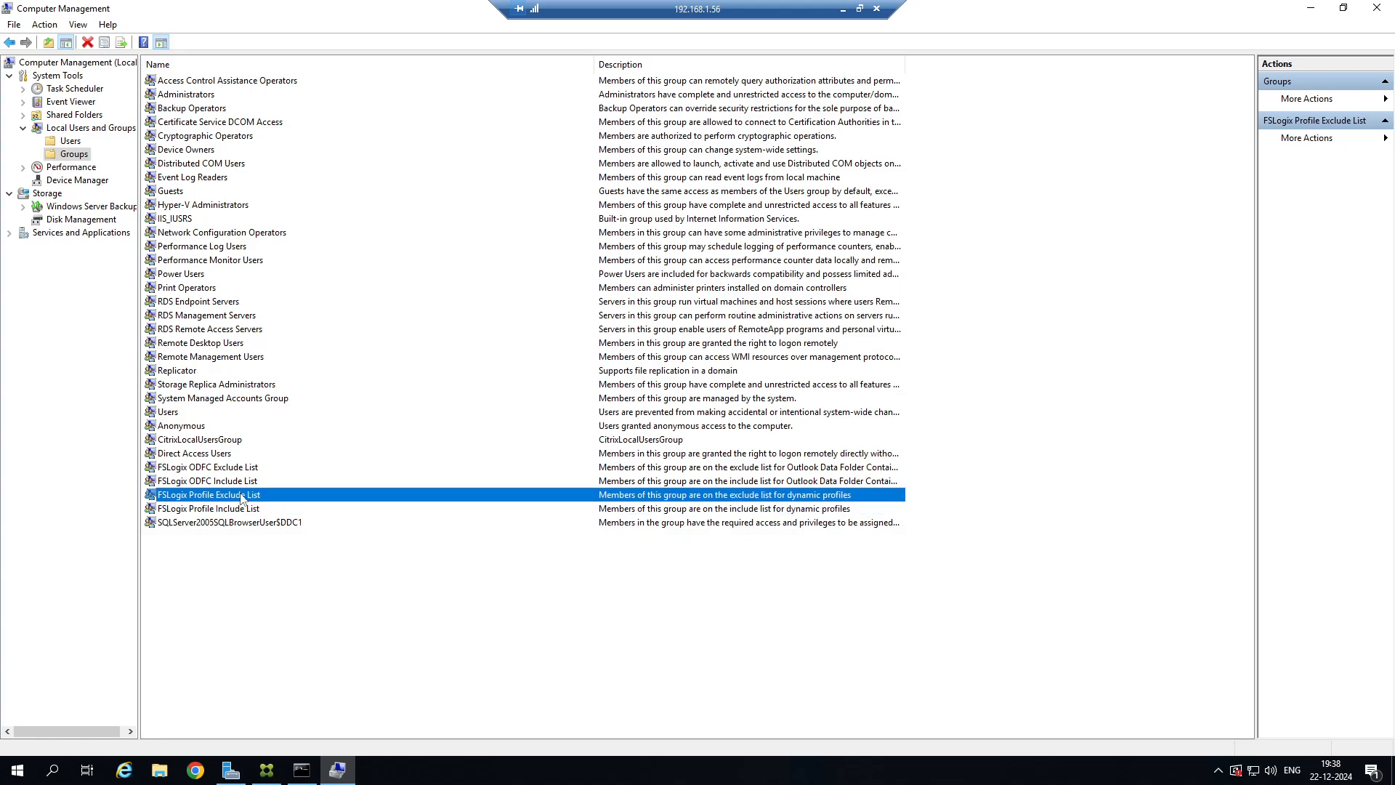
Minimize Computer Management, open Registry Editor and expand the FSLogix key under HKEY_LOCAL_MACHINE\SOFTWARE.
{"action": "left_click", "coordinate": [1309, 7]}
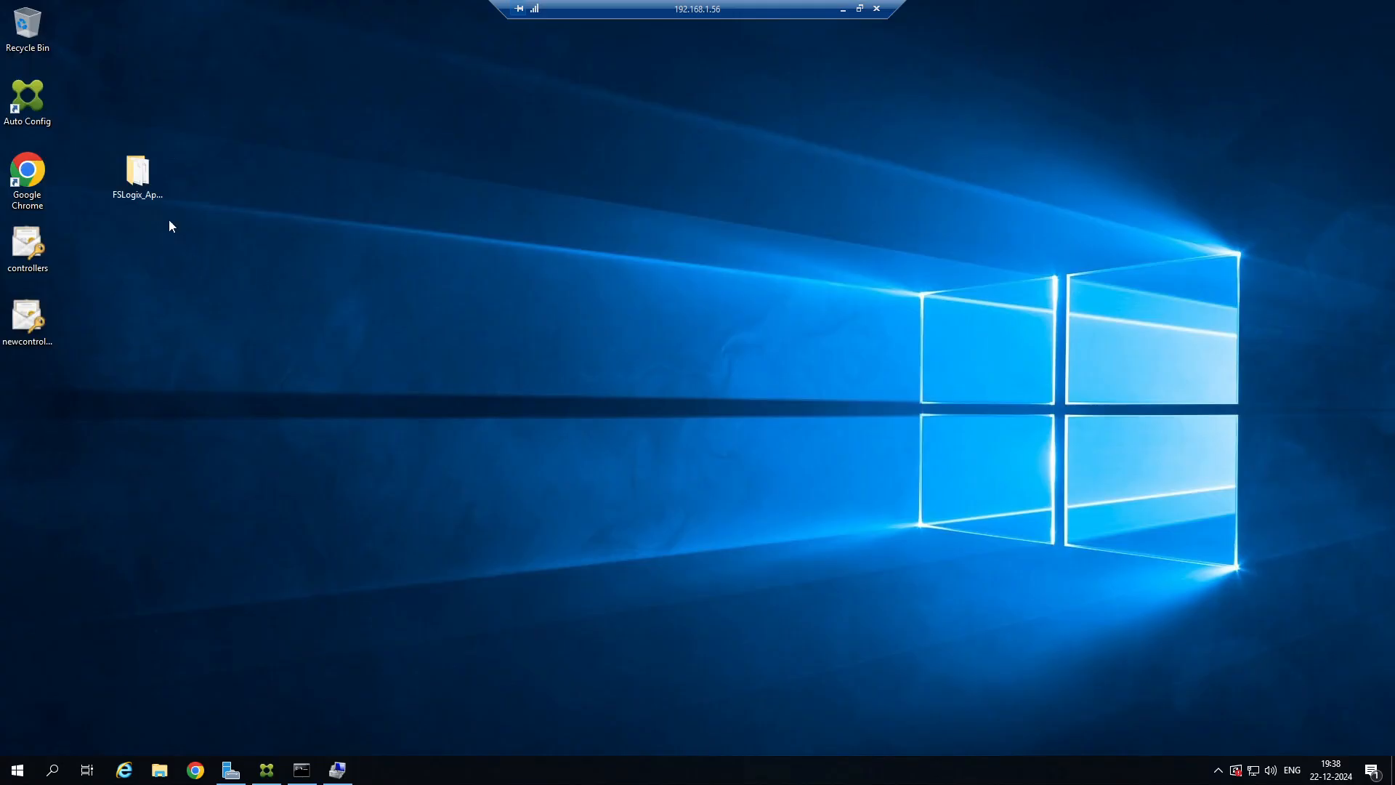
{"action": "right_click", "coordinate": [17, 770]}
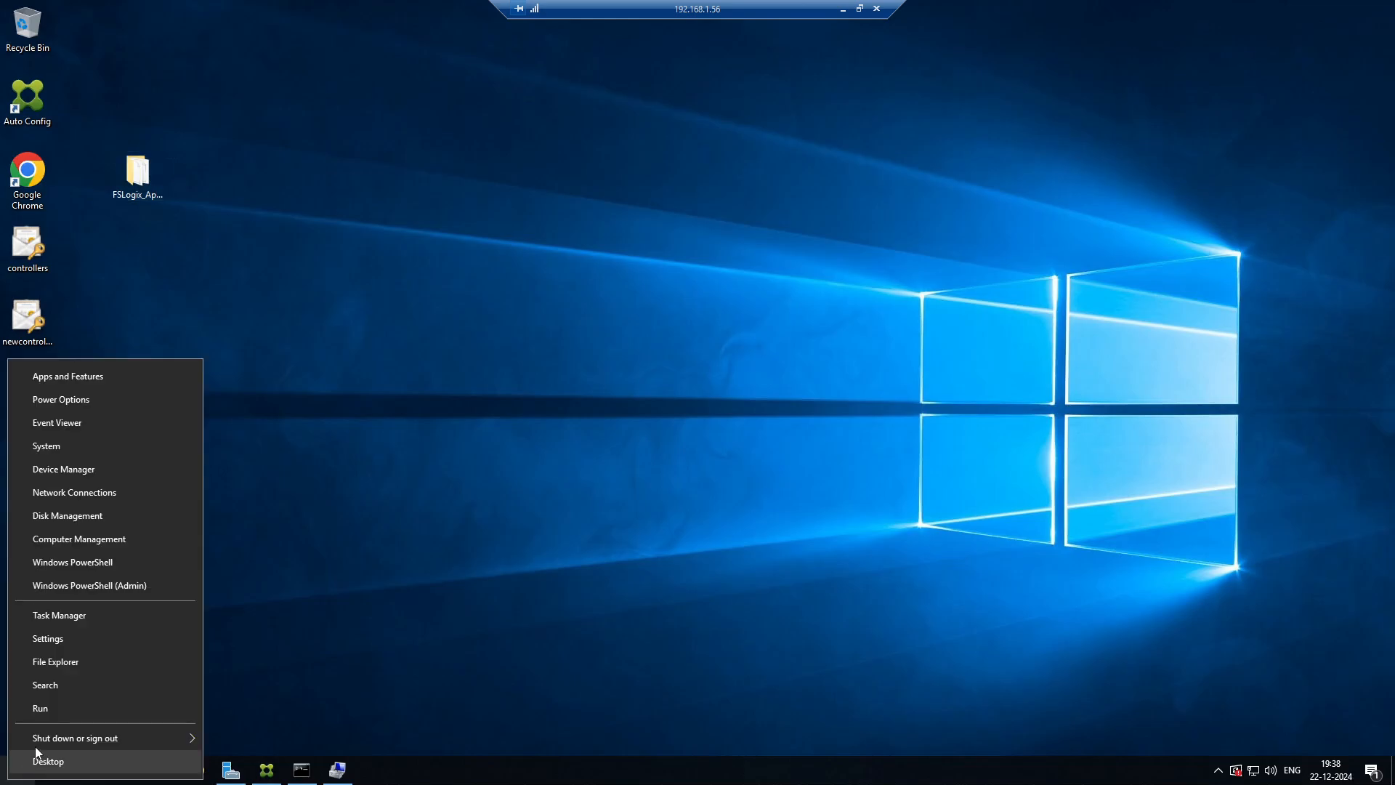
{"action": "left_click", "coordinate": [61, 712]}
{"action": "key", "text": "Return"}
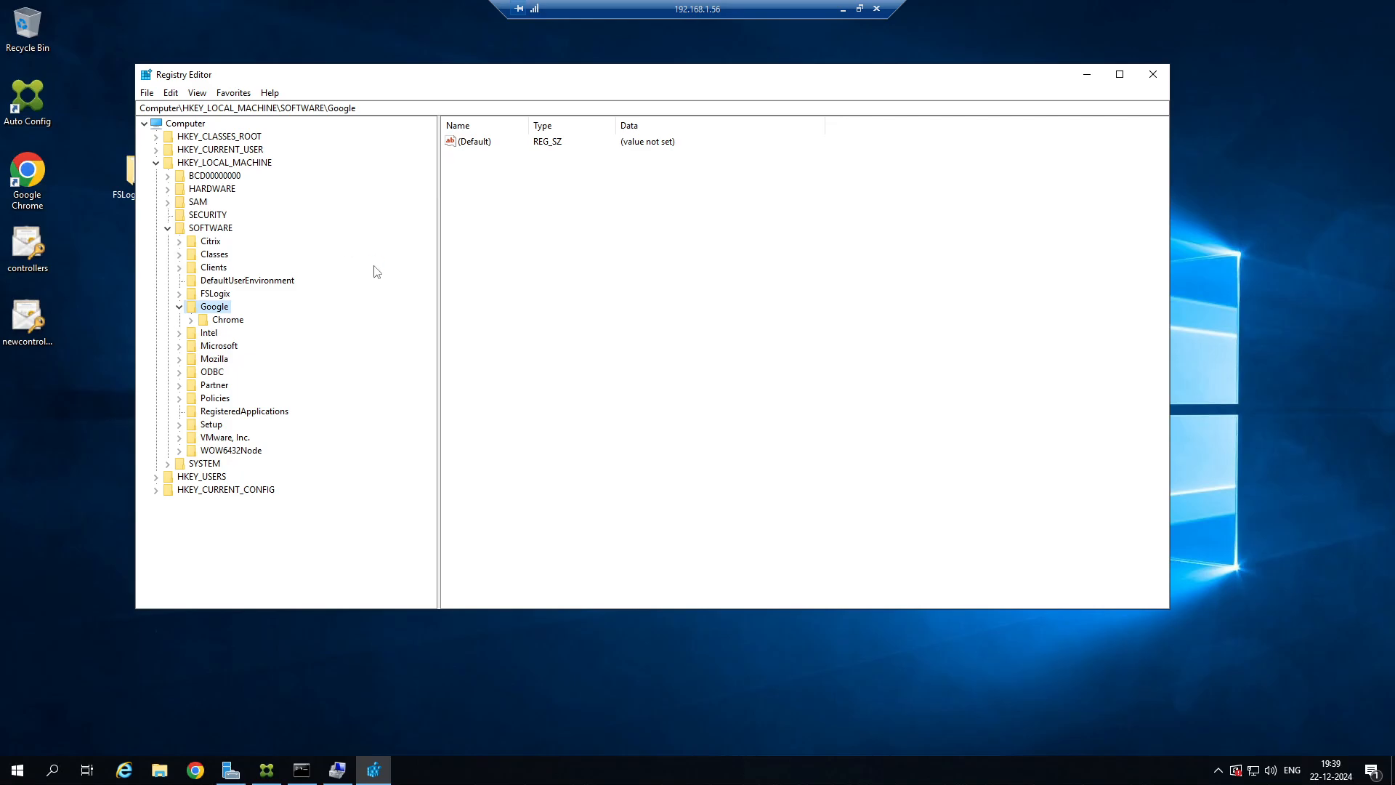
{"action": "left_click", "coordinate": [167, 228]}
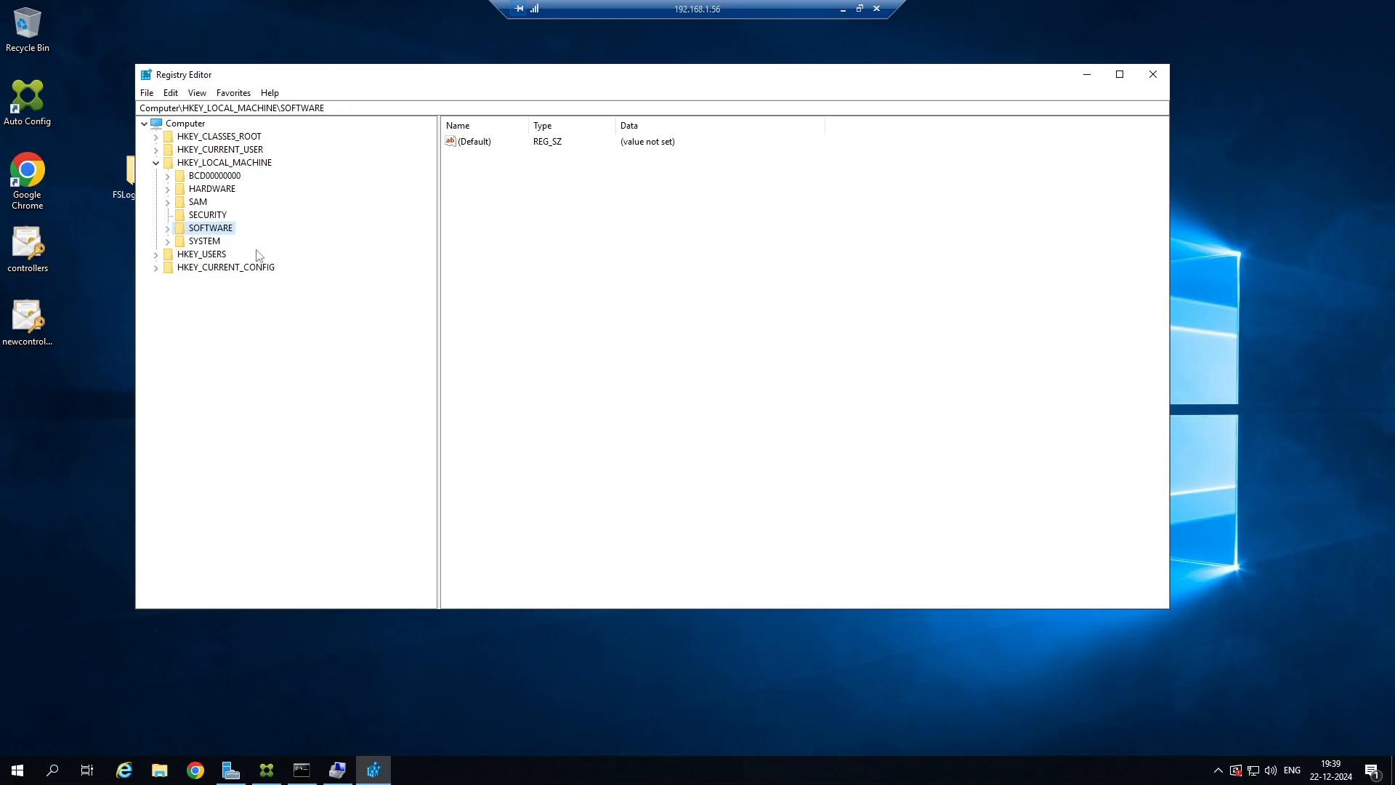
{"action": "left_click", "coordinate": [169, 229]}
{"action": "left_click", "coordinate": [179, 294]}
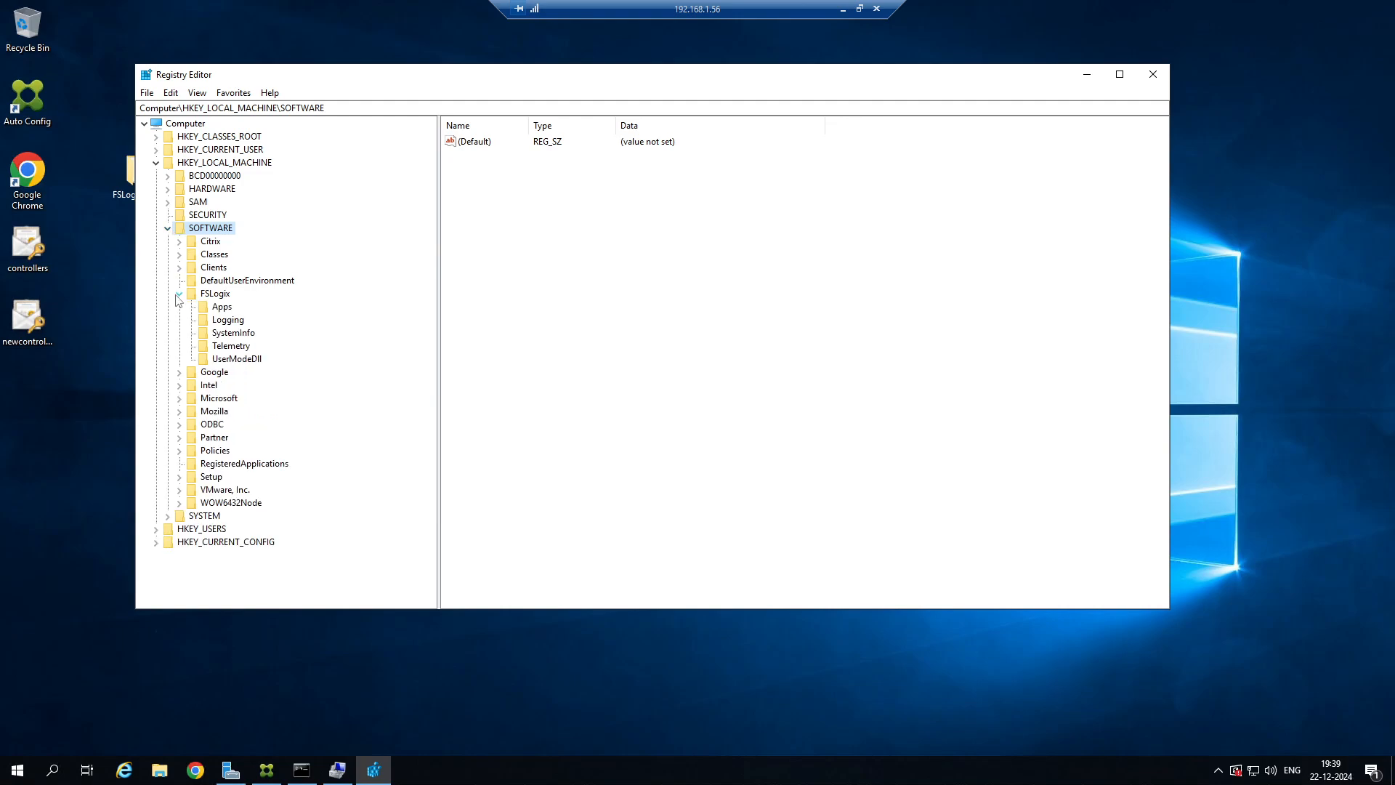
Minimize the remote session, search Google for "fslogix profile registry keys" in a new Chrome tab and open Microsoft Learn's FSLogix Configuration Settings article.
{"action": "left_click", "coordinate": [843, 9]}
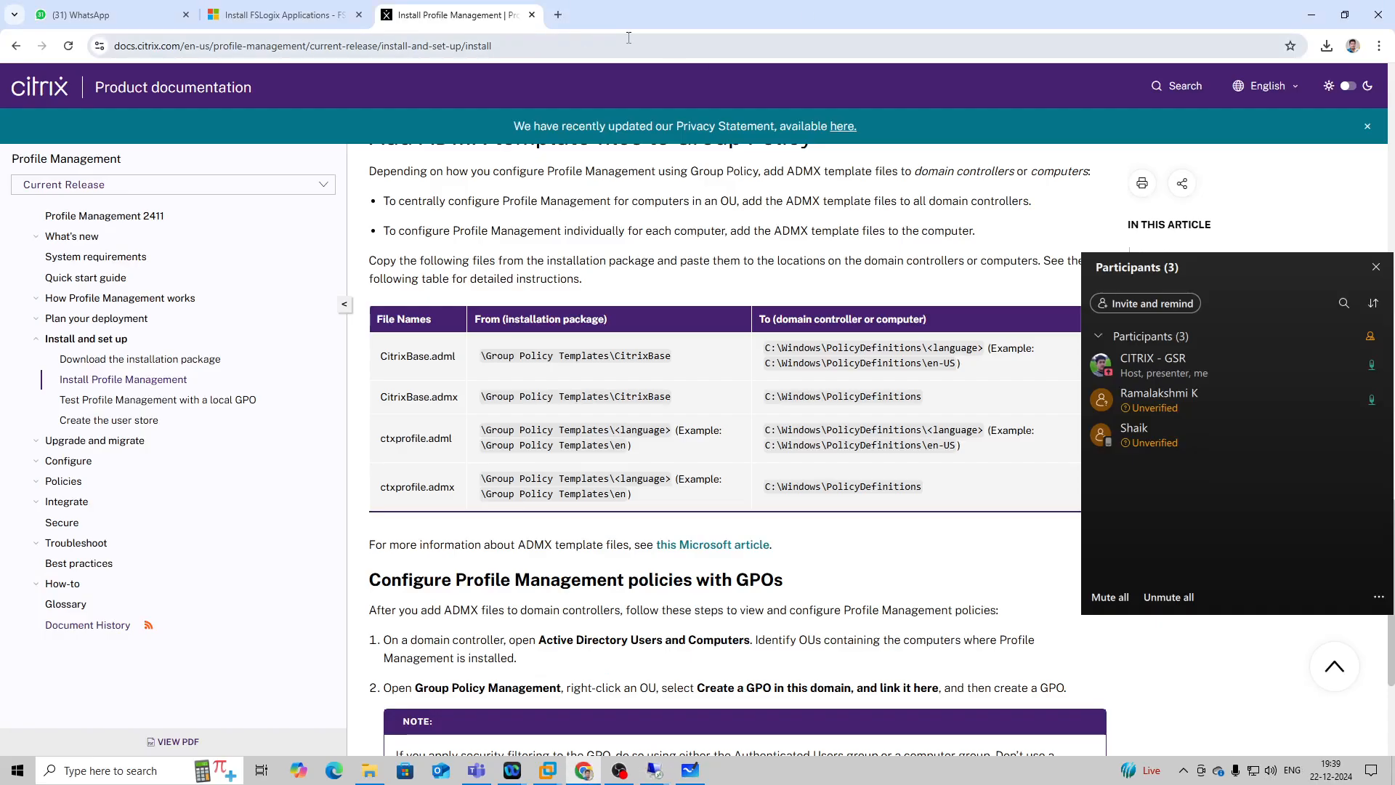
{"action": "left_click", "coordinate": [558, 14]}
{"action": "left_click", "coordinate": [456, 46]}
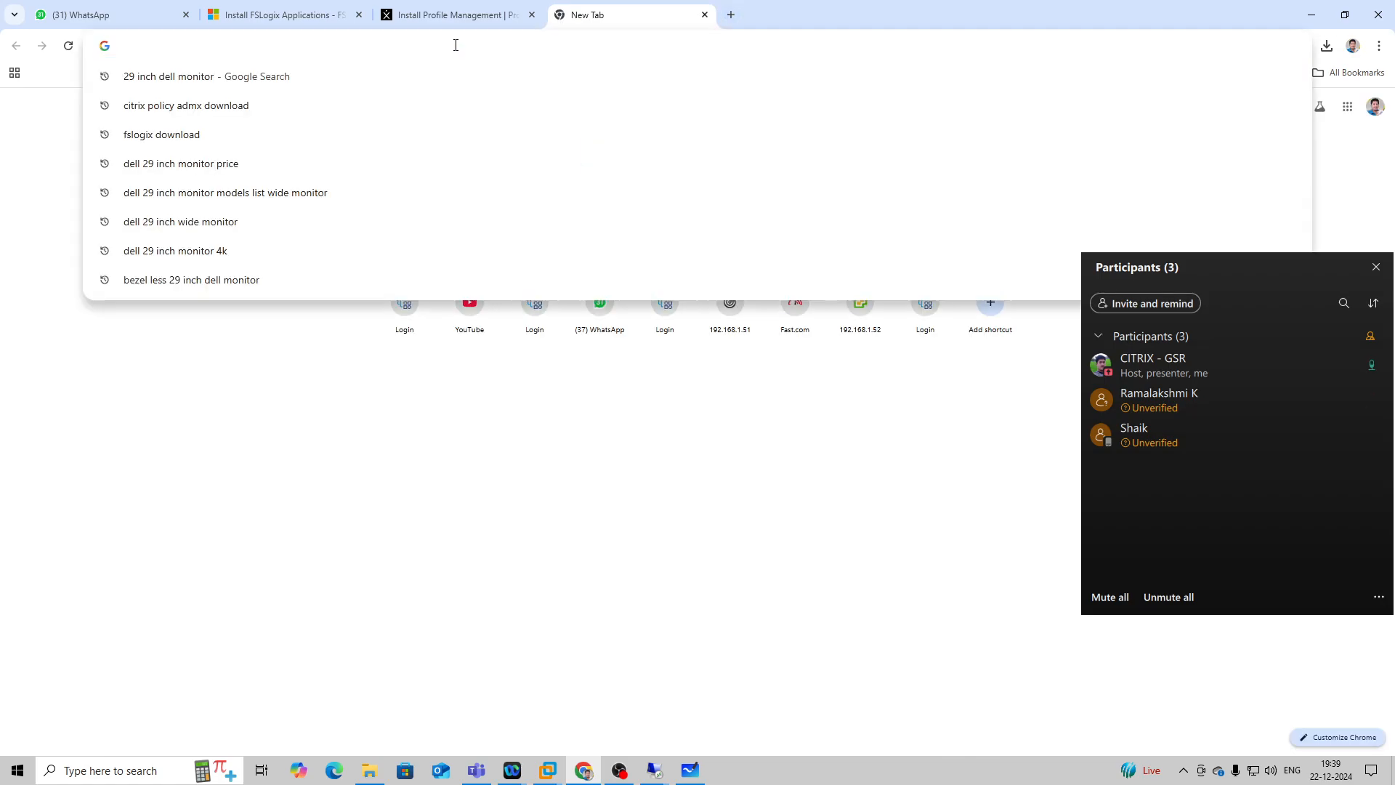
{"action": "type", "text": "fslogix"}
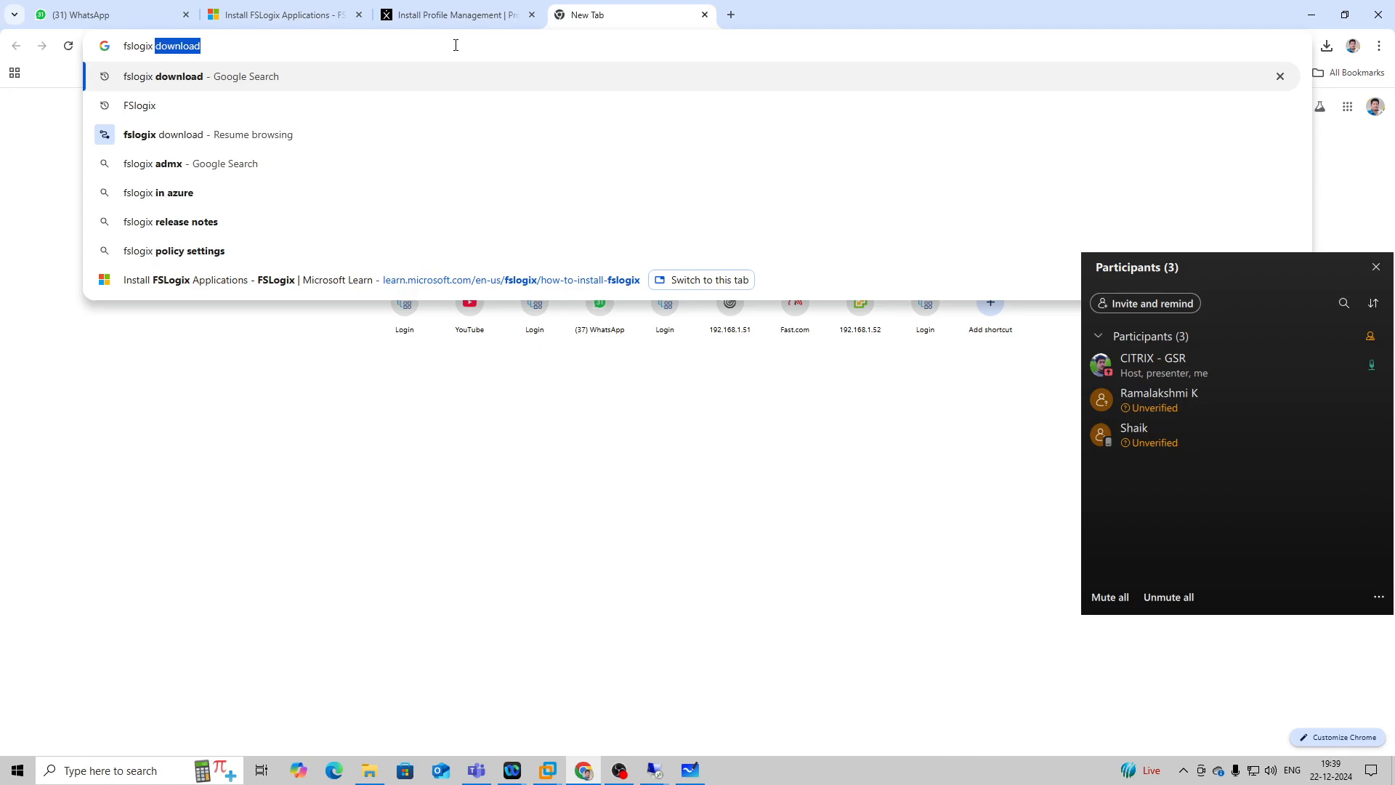
{"action": "type", "text": " profile"}
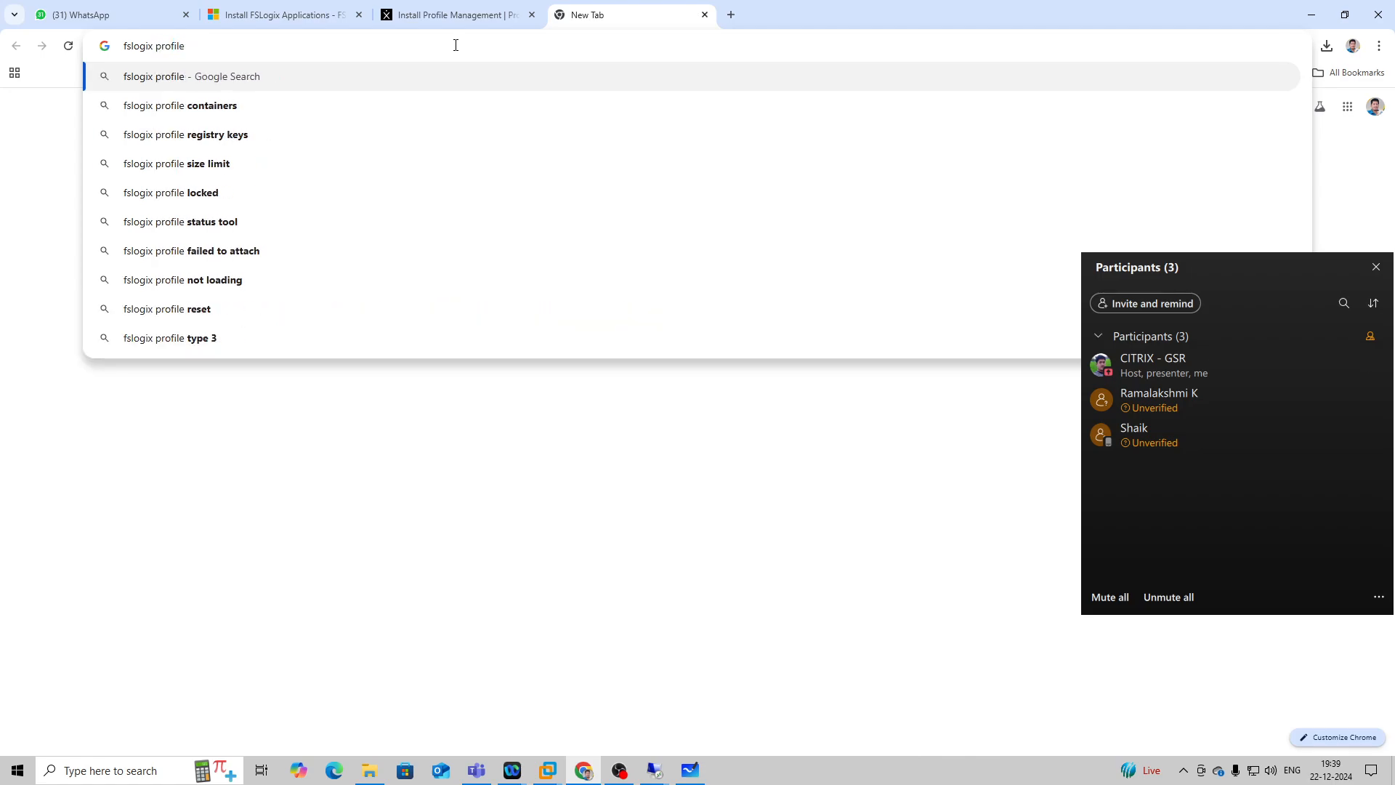
{"action": "left_click", "coordinate": [247, 136]}
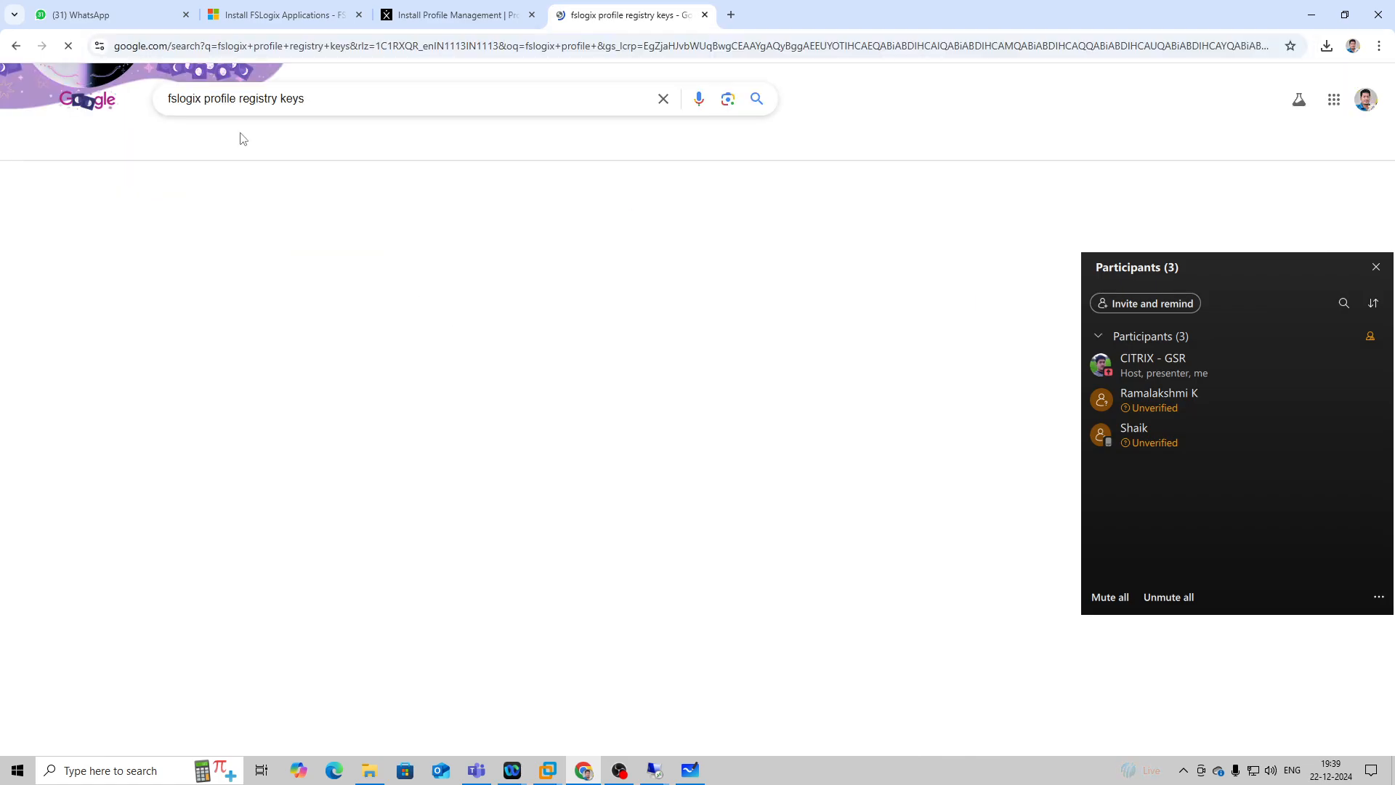
{"action": "left_click", "coordinate": [554, 232]}
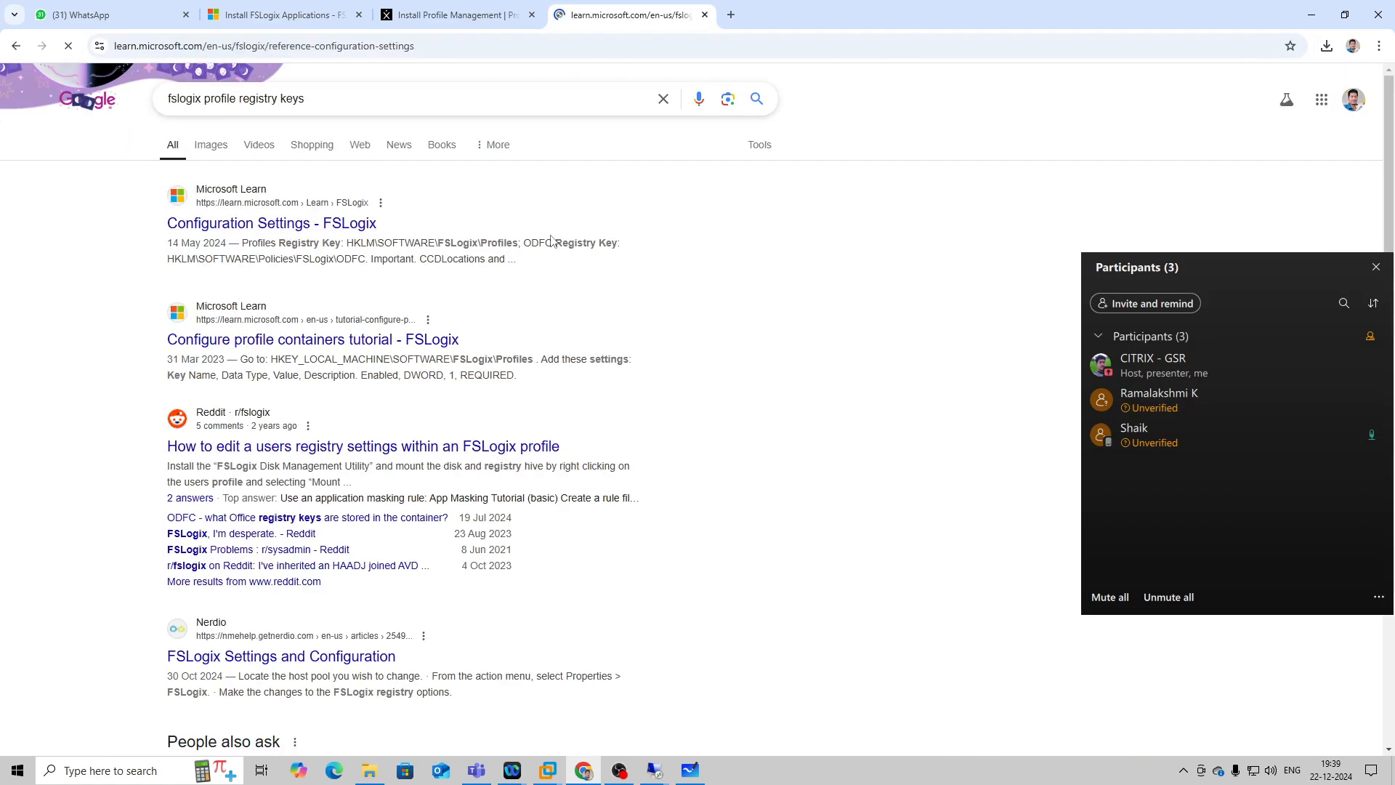
Examine the base registry keys, custom environment variables, App Services settings and Profile container Settings in the FSLogix configuration reference.
{"action": "scroll", "coordinate": [589, 391], "scroll_direction": "down", "scroll_amount": 4}
{"action": "scroll", "coordinate": [589, 391], "scroll_direction": "down", "scroll_amount": 7}
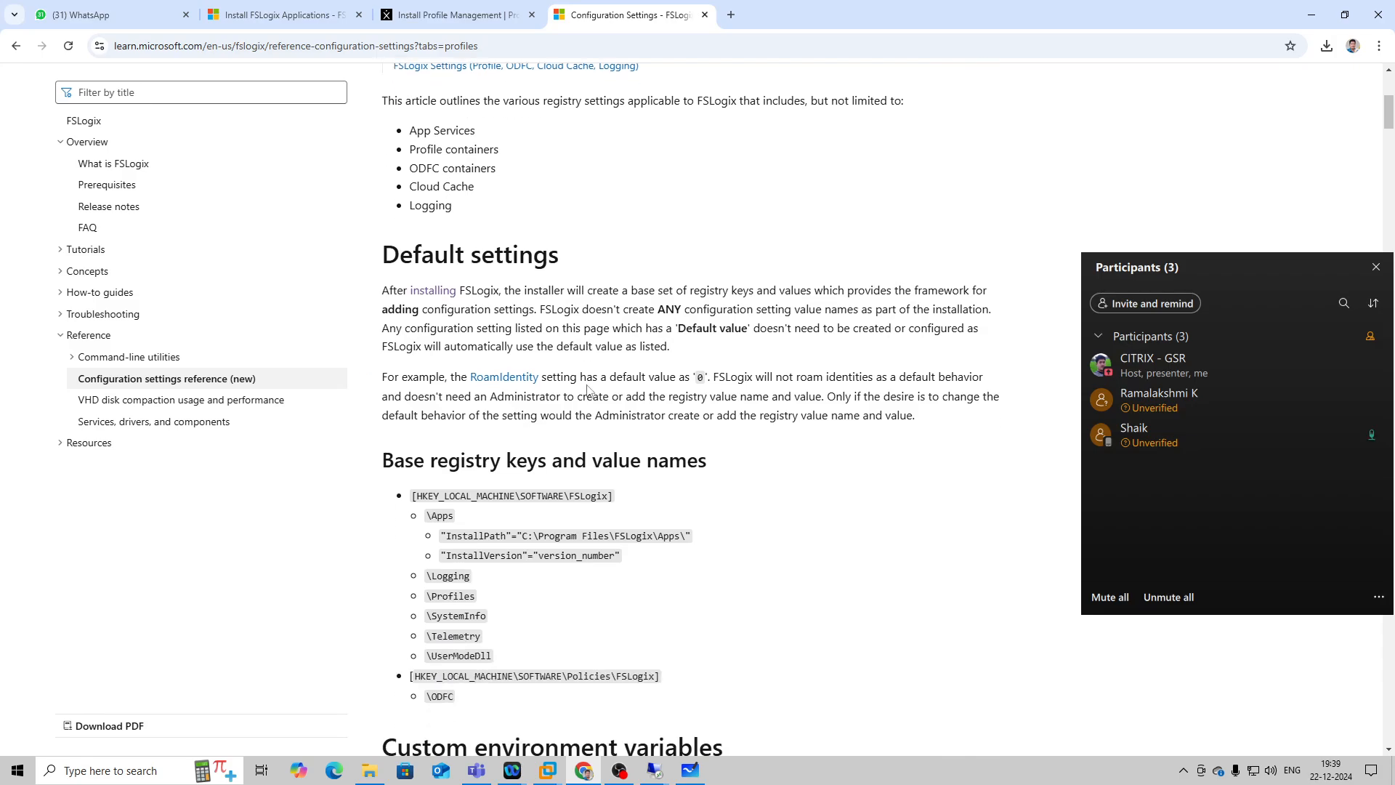
{"action": "scroll", "coordinate": [588, 385], "scroll_direction": "down", "scroll_amount": 2}
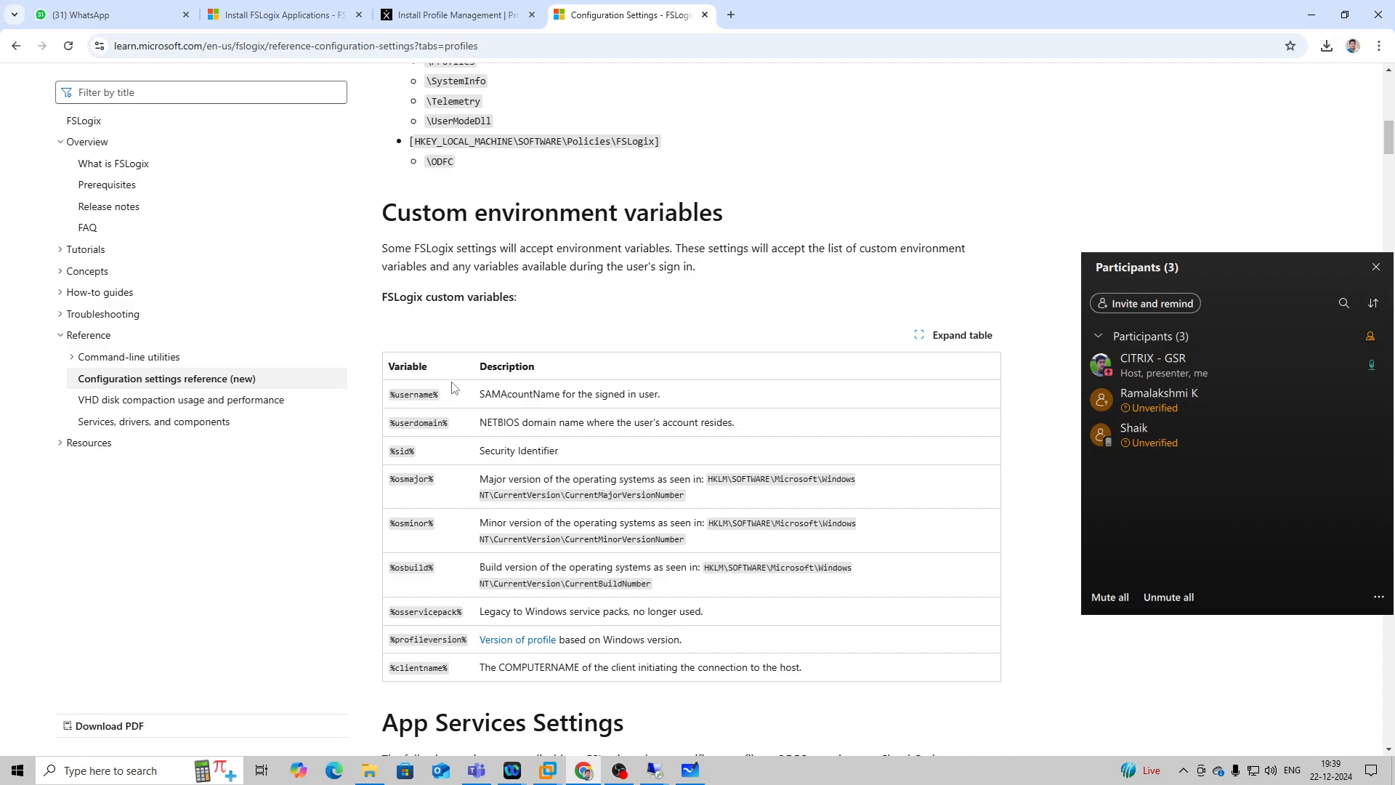
{"action": "scroll", "coordinate": [455, 387], "scroll_direction": "down", "scroll_amount": 8}
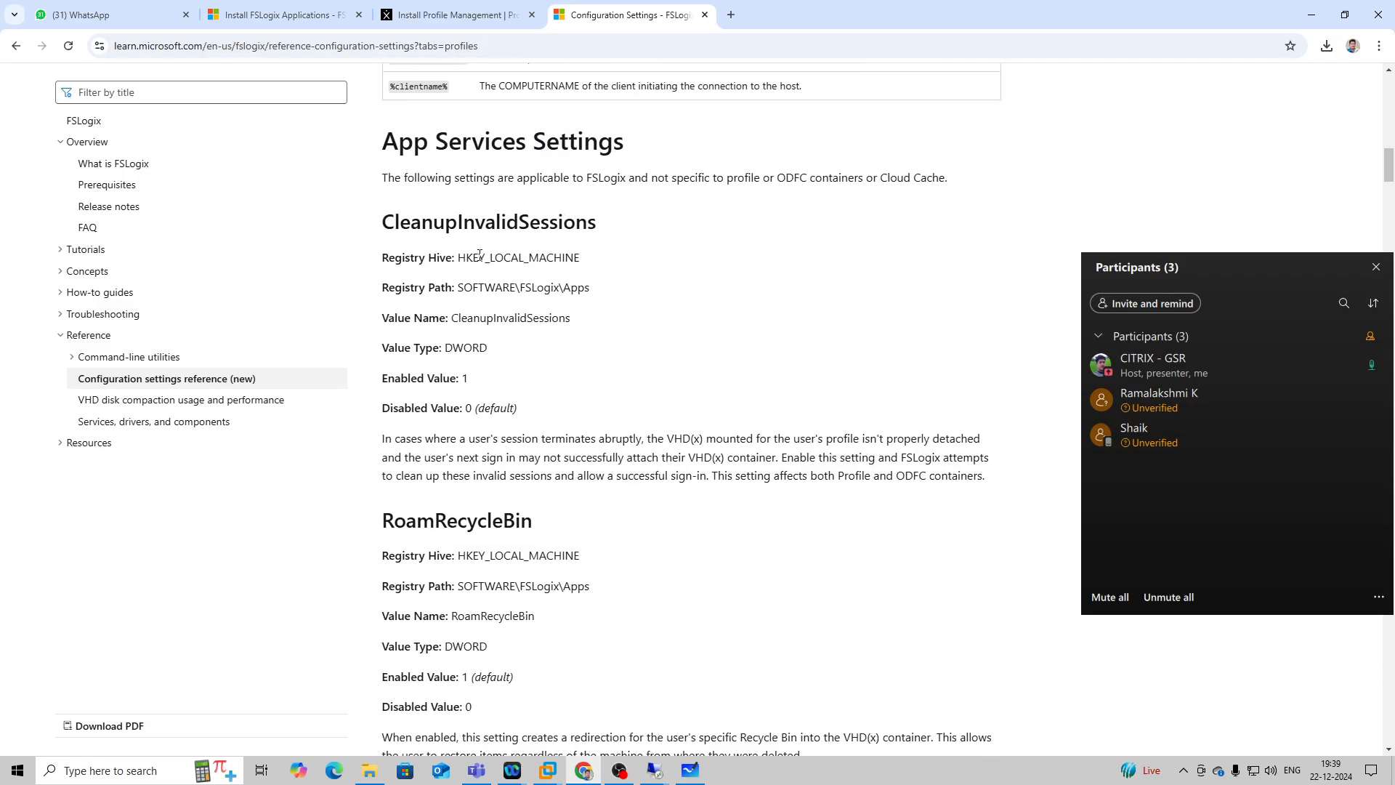
{"action": "scroll", "coordinate": [484, 250], "scroll_direction": "down", "scroll_amount": 18}
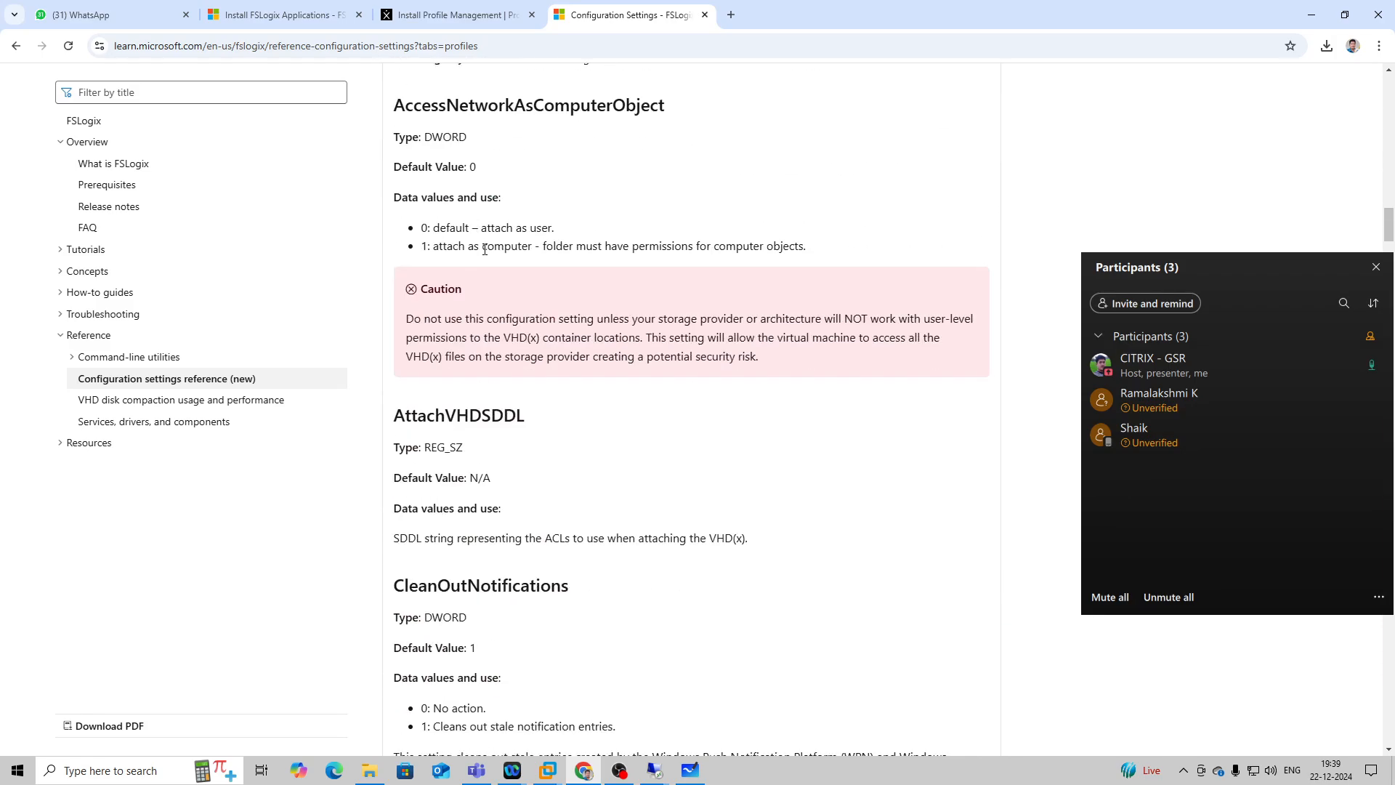
{"action": "scroll", "coordinate": [484, 249], "scroll_direction": "down", "scroll_amount": 19}
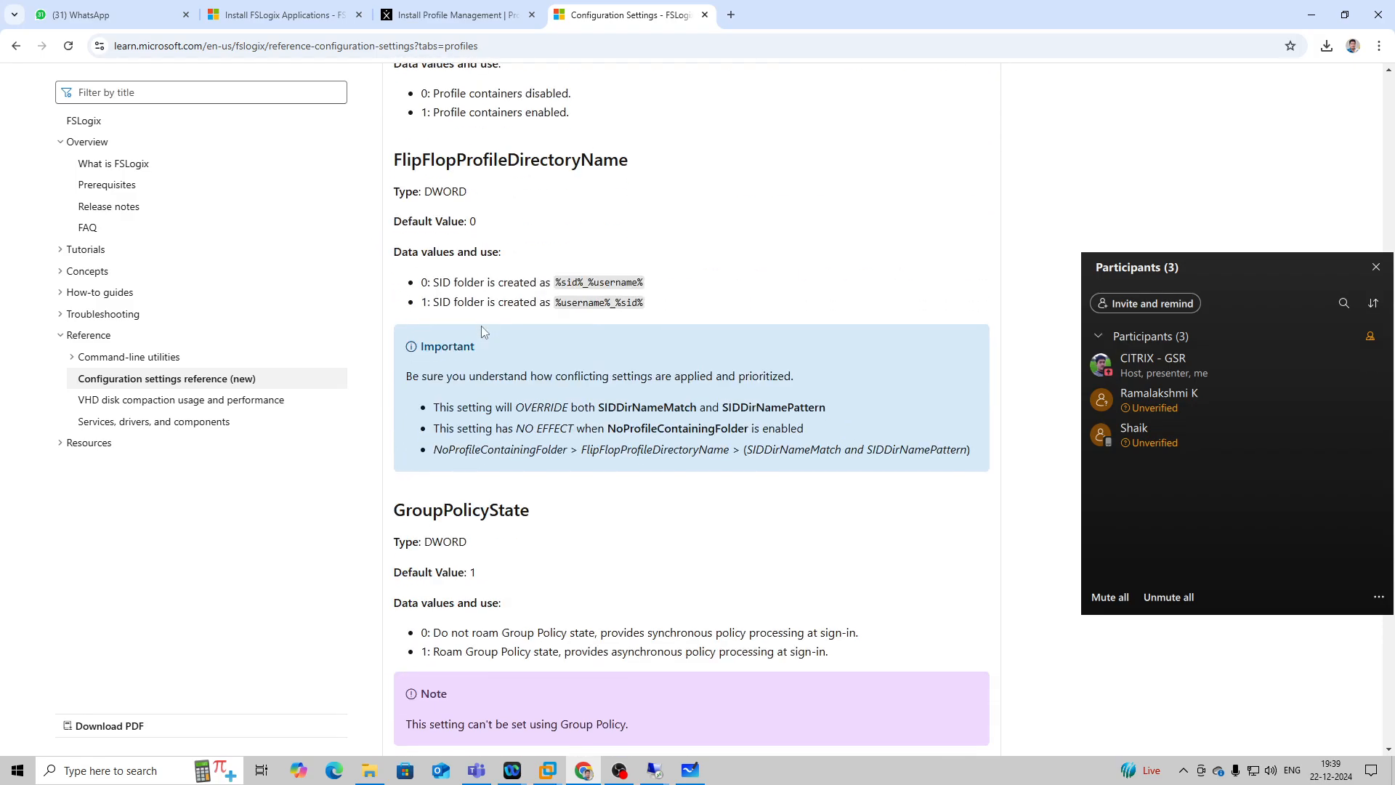
{"action": "scroll", "coordinate": [484, 332], "scroll_direction": "down", "scroll_amount": 10}
{"action": "scroll", "coordinate": [488, 401], "scroll_direction": "up", "scroll_amount": 6}
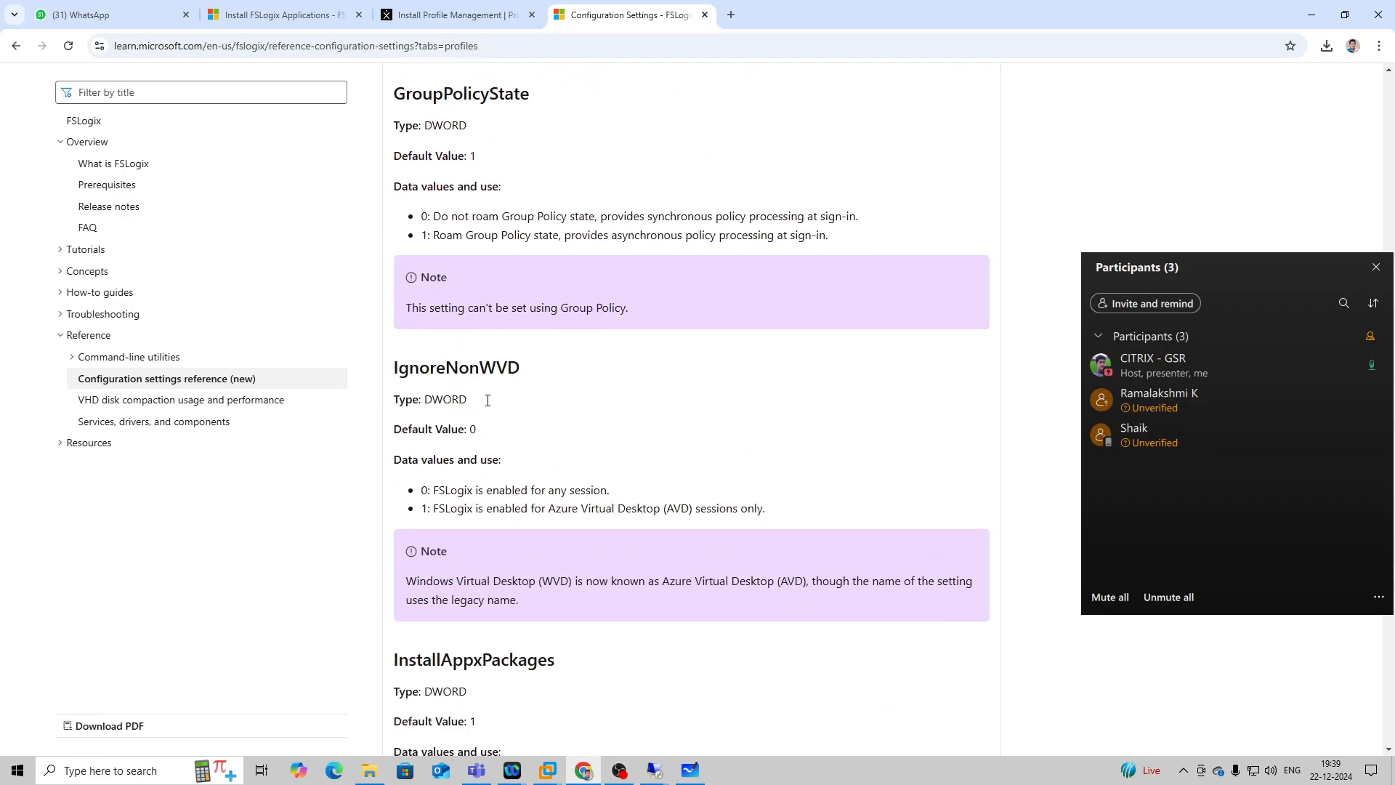
{"action": "scroll", "coordinate": [487, 401], "scroll_direction": "up", "scroll_amount": 20}
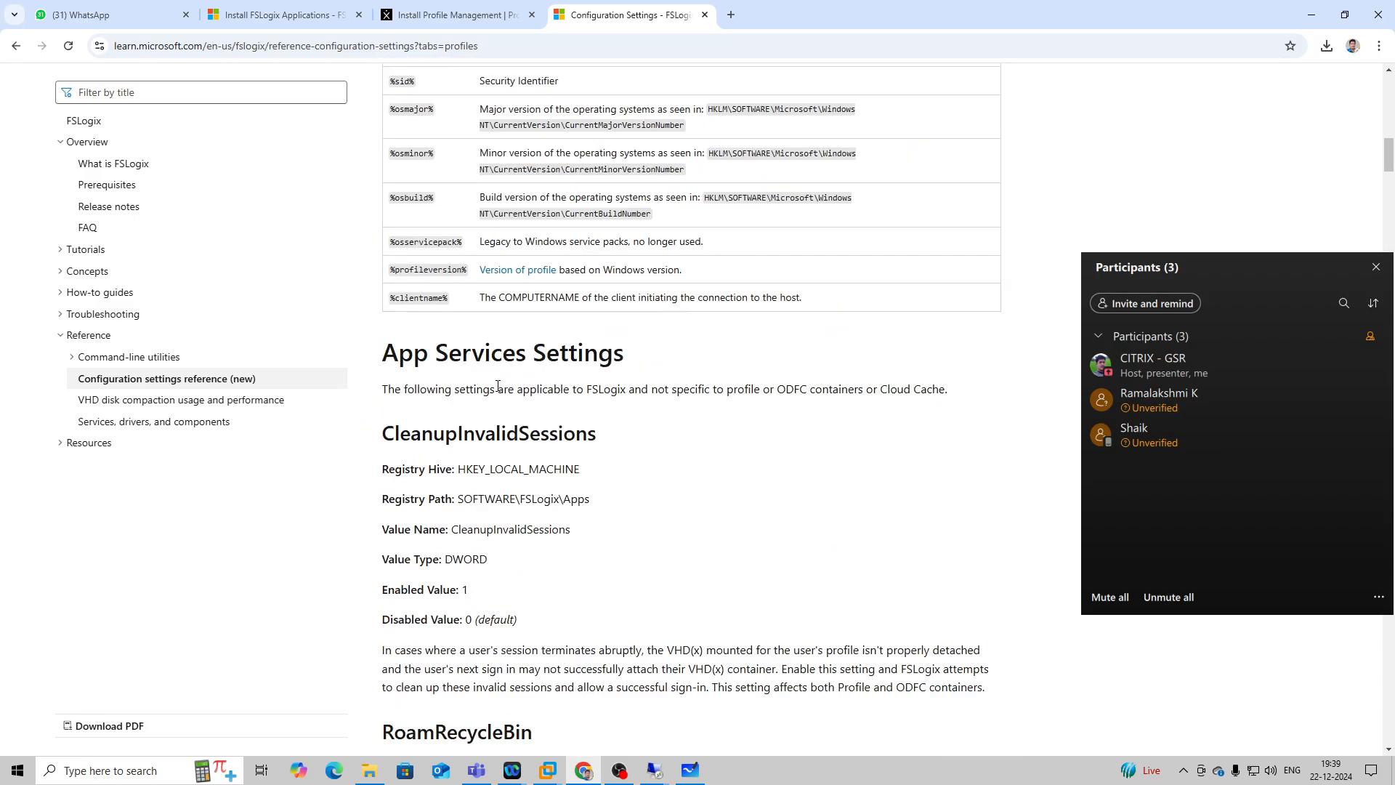
{"action": "scroll", "coordinate": [498, 386], "scroll_direction": "up", "scroll_amount": 7}
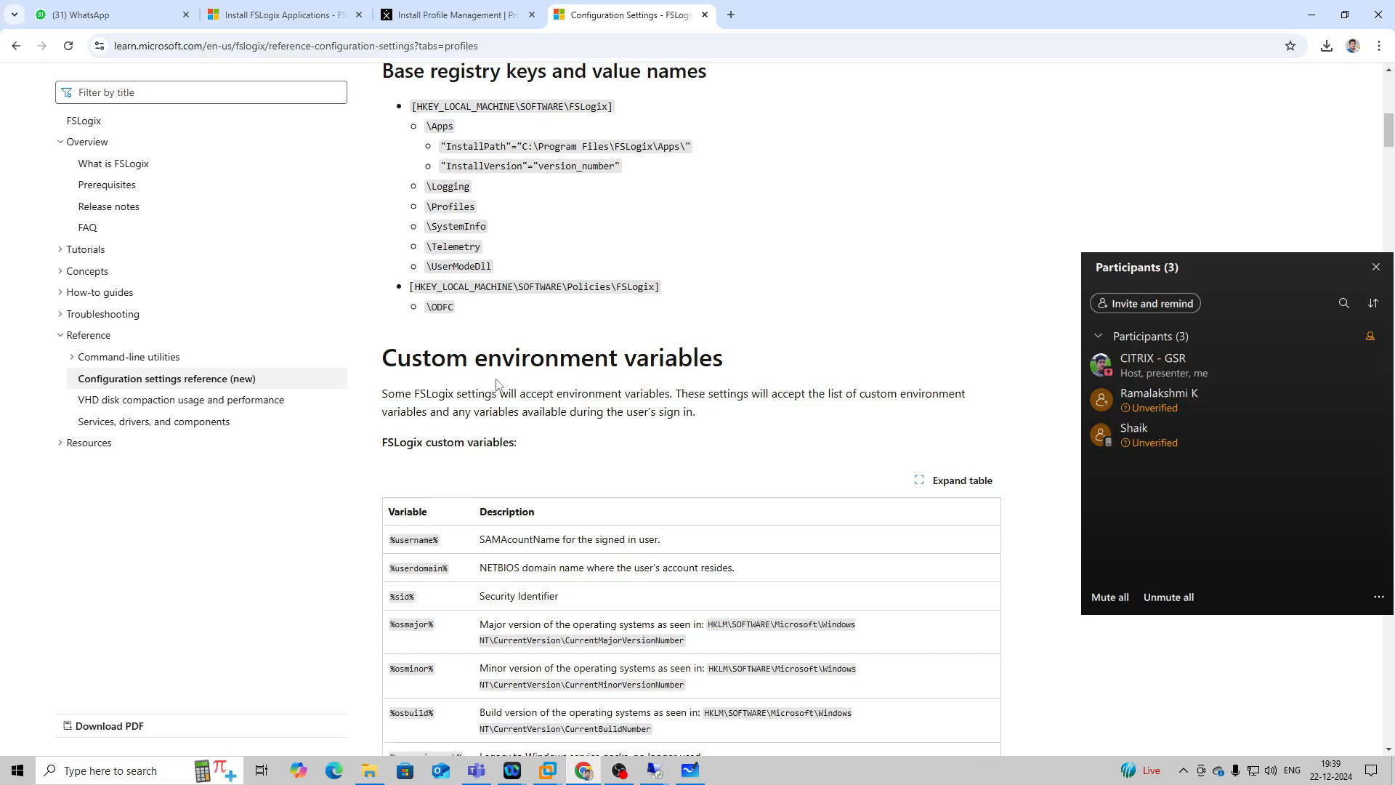
{"action": "scroll", "coordinate": [497, 384], "scroll_direction": "down", "scroll_amount": 4}
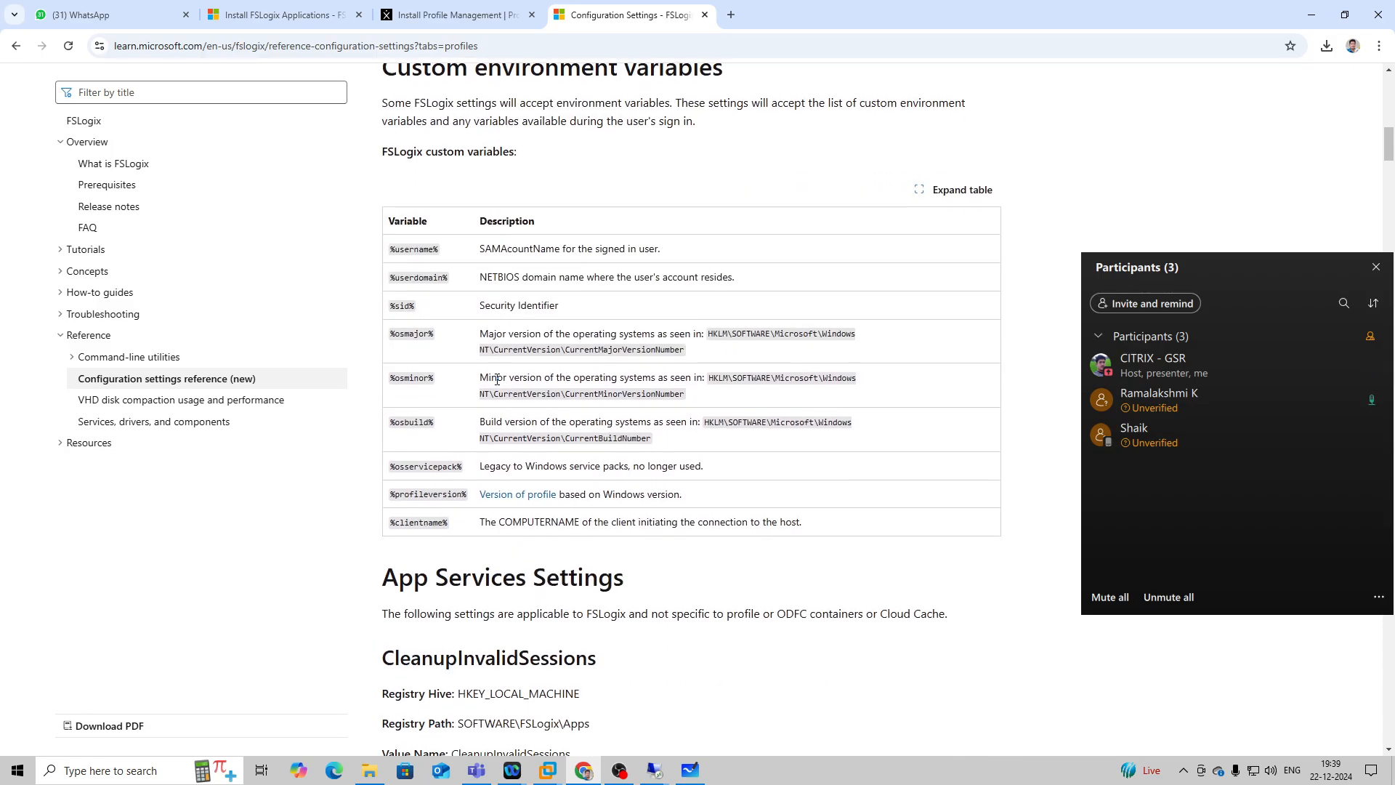
{"action": "scroll", "coordinate": [497, 379], "scroll_direction": "down", "scroll_amount": 4}
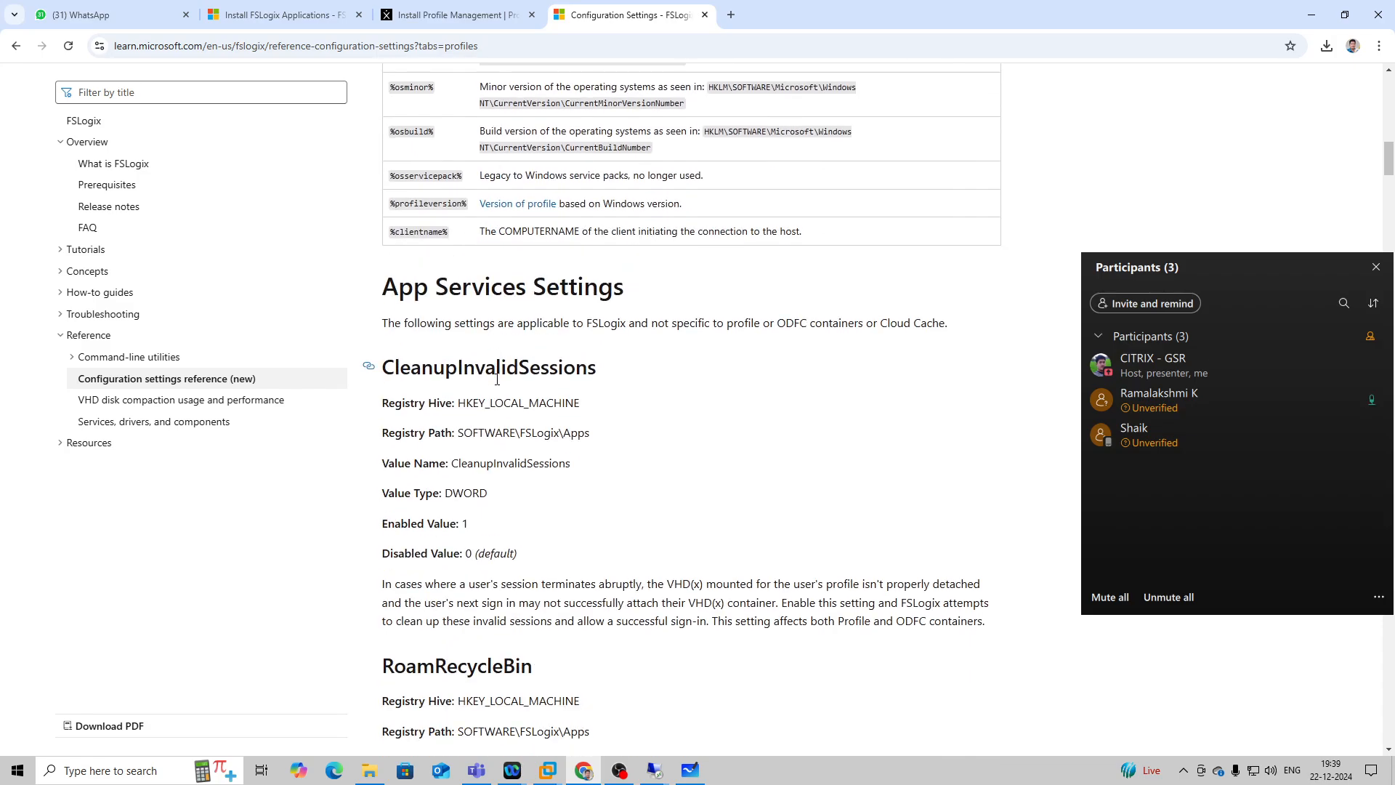
{"action": "scroll", "coordinate": [497, 378], "scroll_direction": "down", "scroll_amount": 3}
{"action": "scroll", "coordinate": [497, 379], "scroll_direction": "down", "scroll_amount": 5}
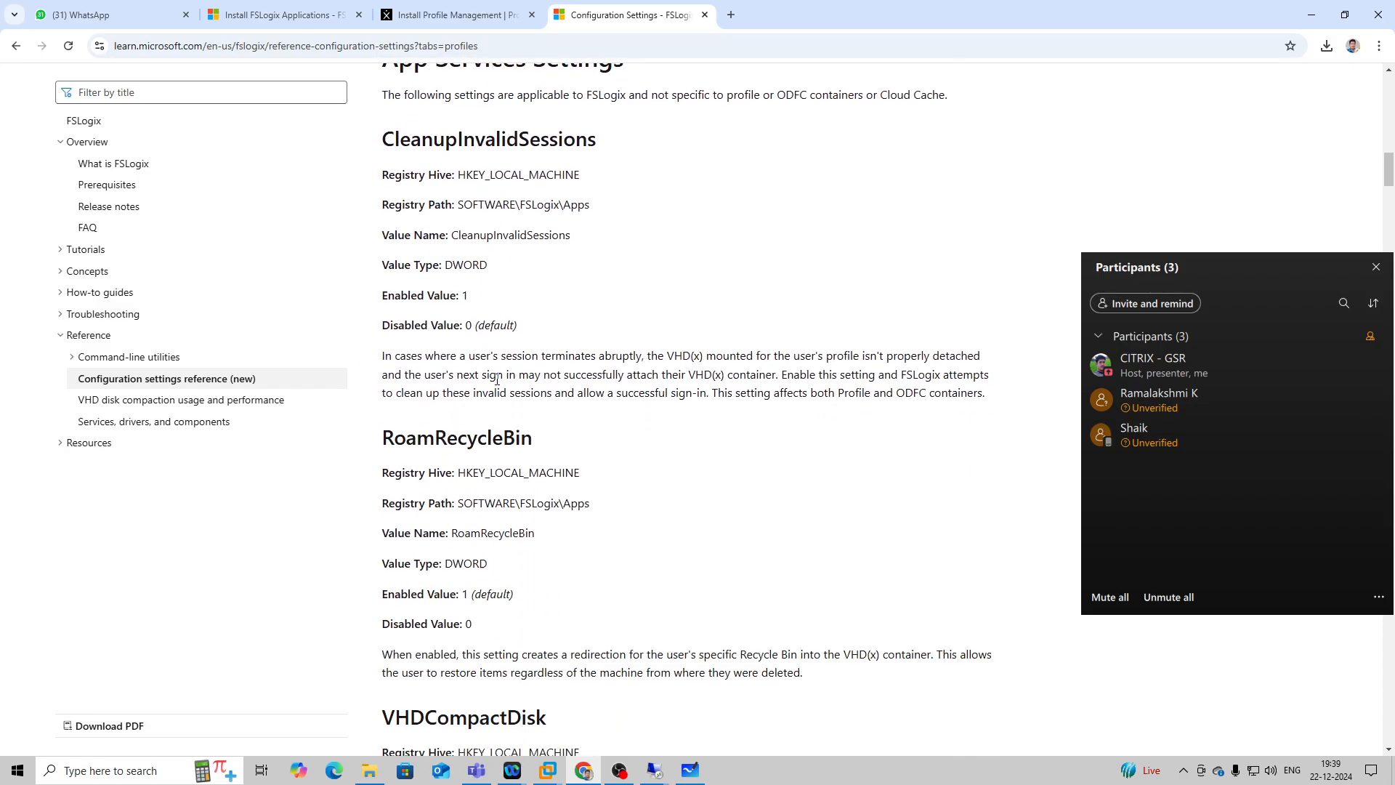
{"action": "scroll", "coordinate": [497, 384], "scroll_direction": "down", "scroll_amount": 5}
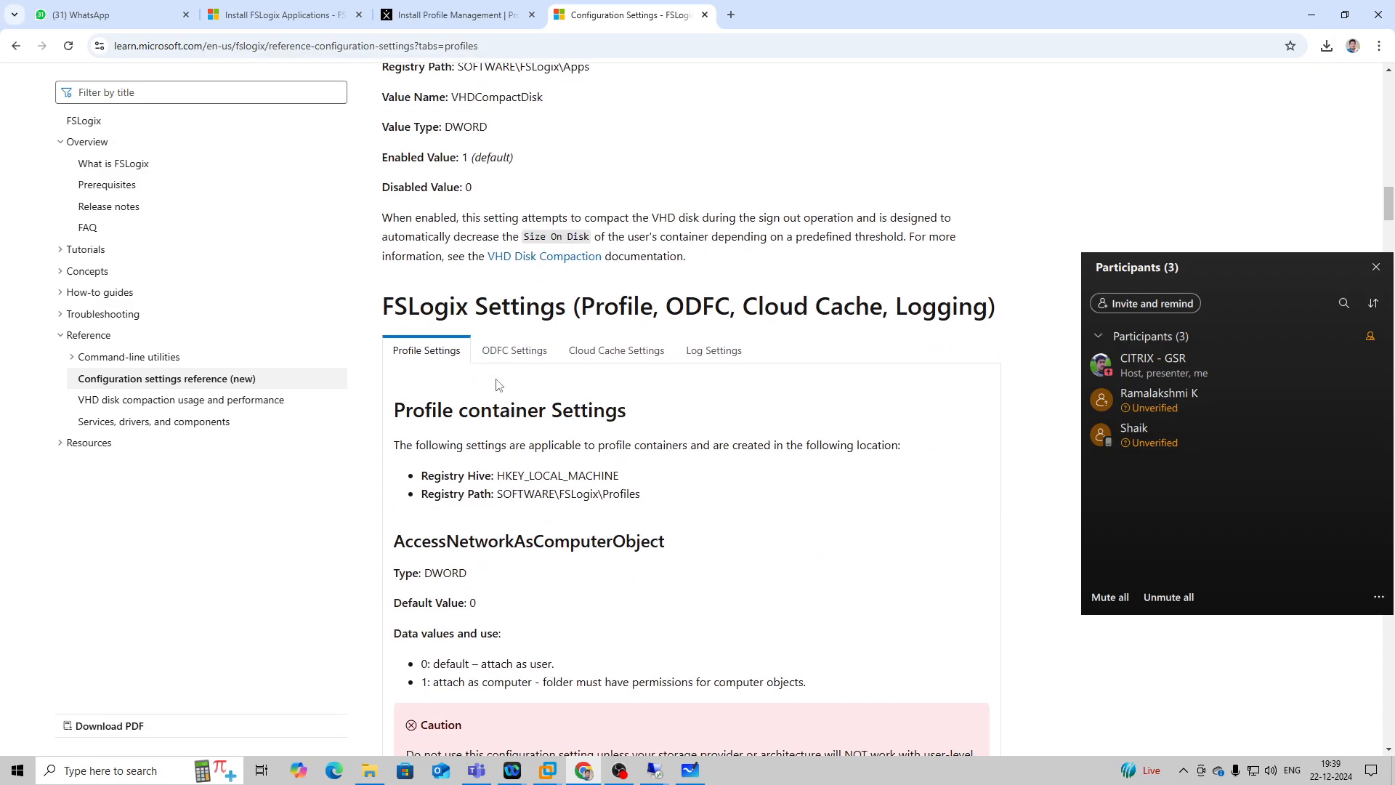
Compare the documented Profile container registry path with the keys under SOFTWARE\FSLogix and SOFTWARE\Policies in the 192.168.1.56 session's Registry Editor.
{"action": "scroll", "coordinate": [497, 383], "scroll_direction": "down", "scroll_amount": 4}
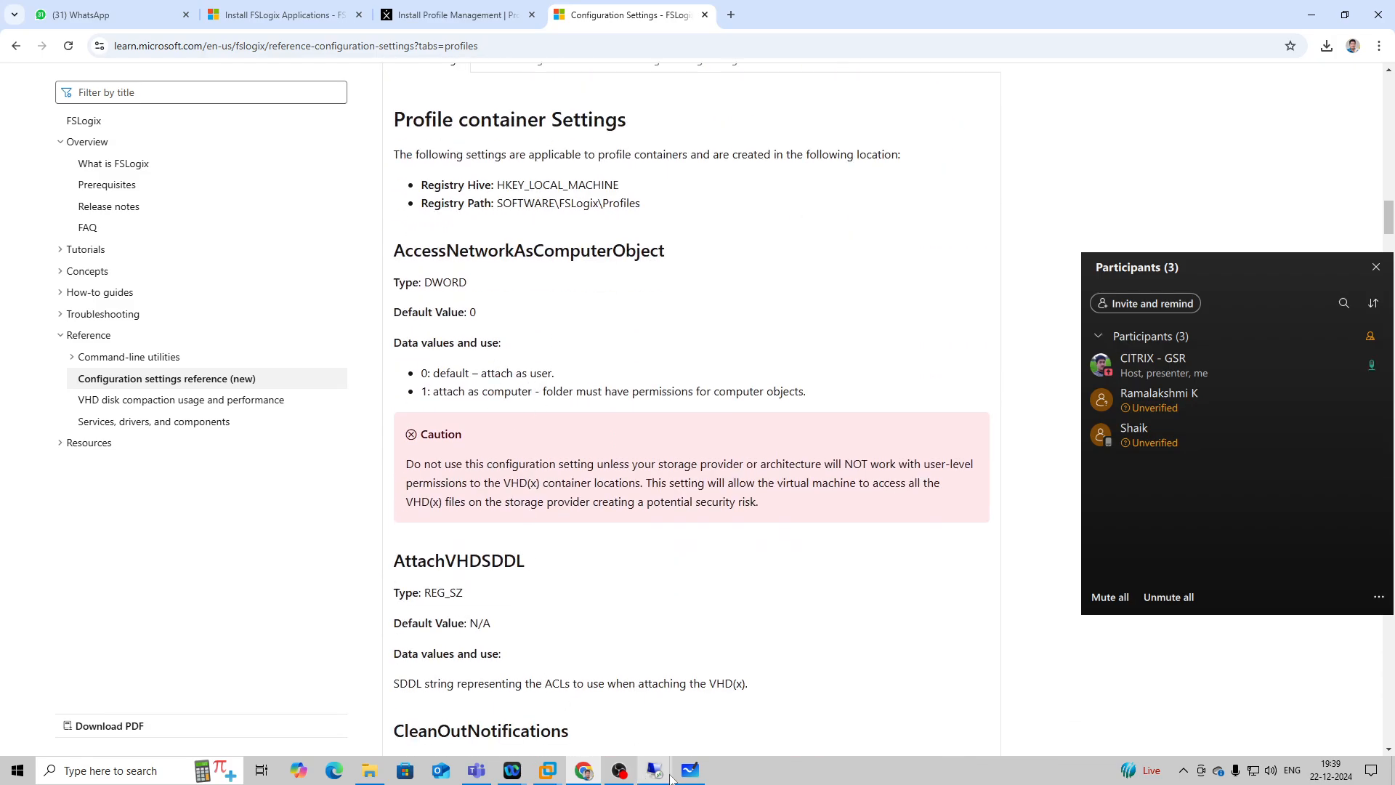
{"action": "mouse_move", "coordinate": [655, 771]}
{"action": "left_click", "coordinate": [608, 723]}
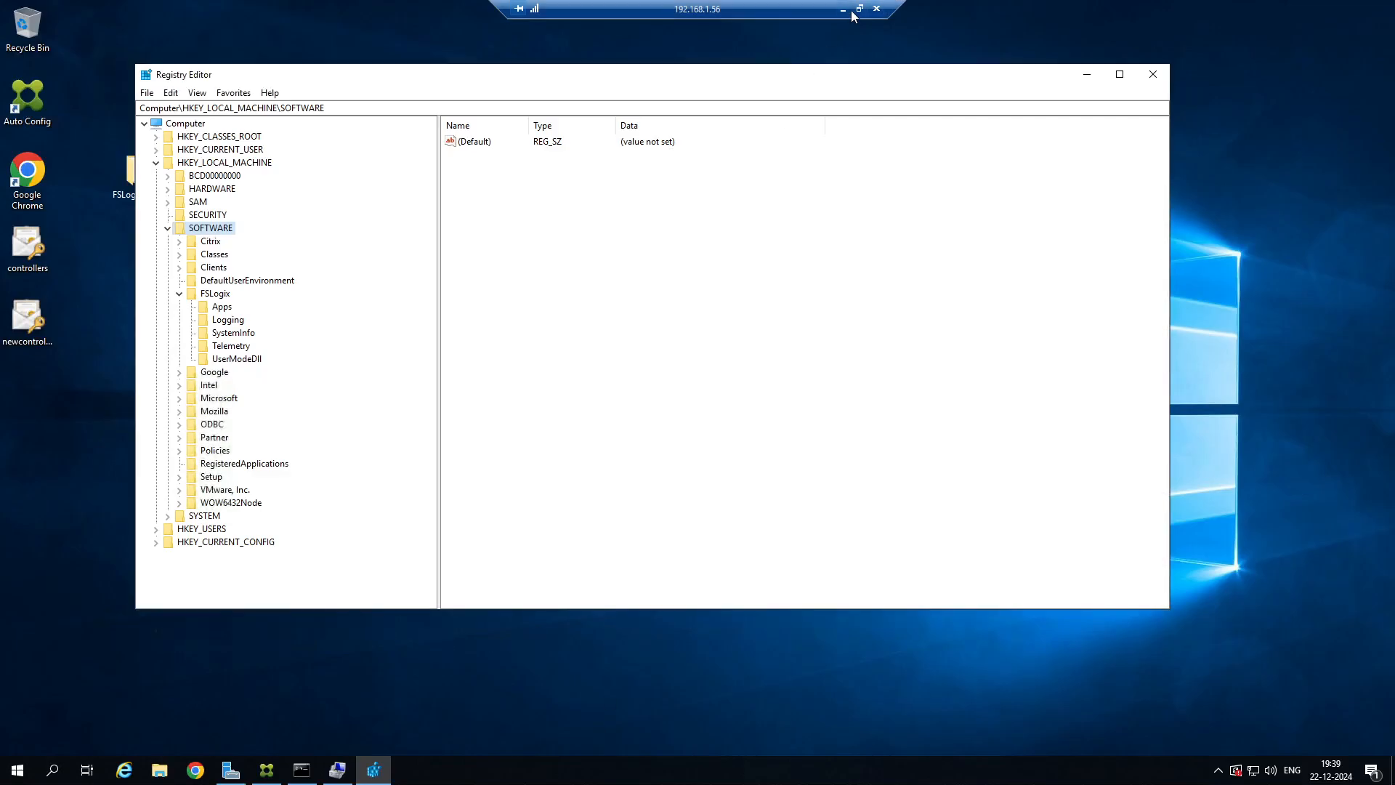
{"action": "left_click", "coordinate": [178, 293]}
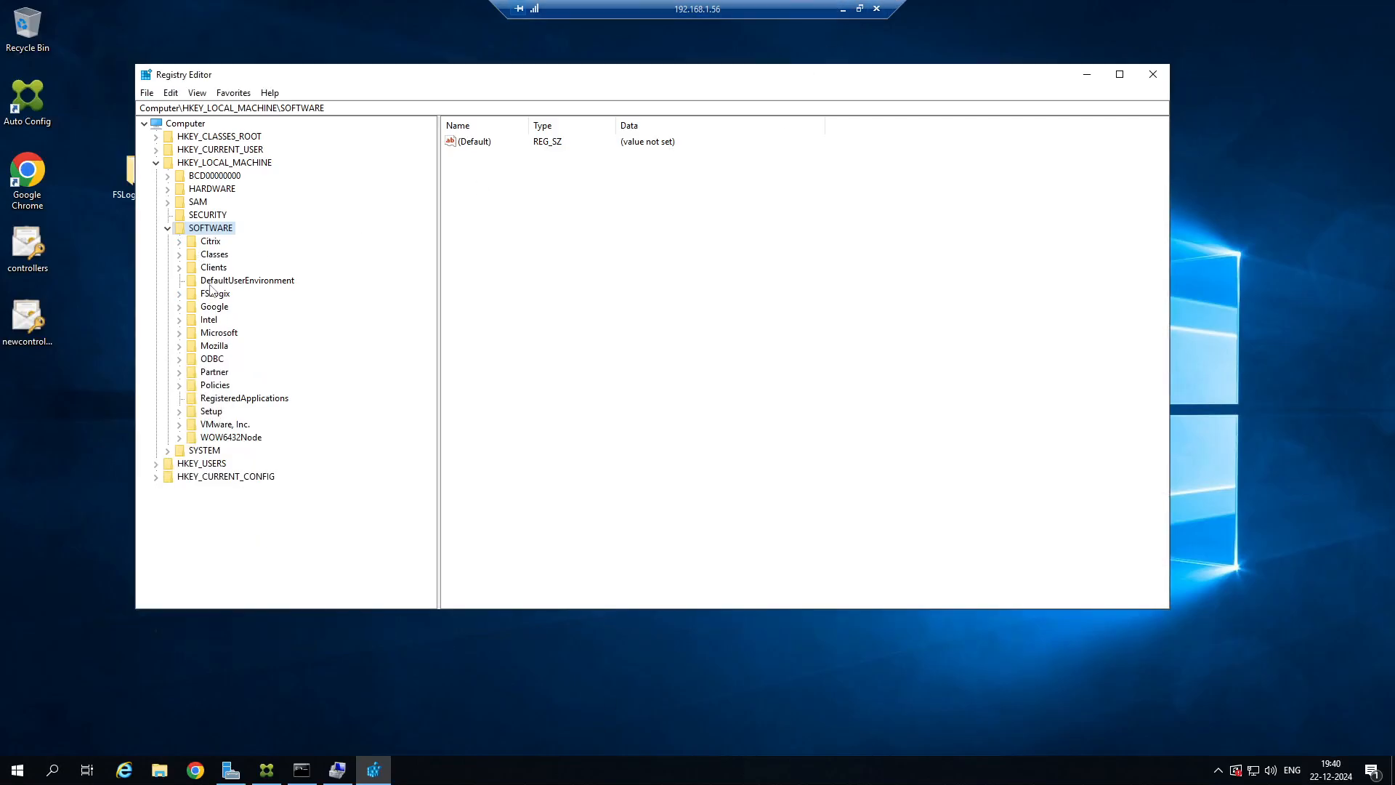
{"action": "left_click", "coordinate": [179, 385]}
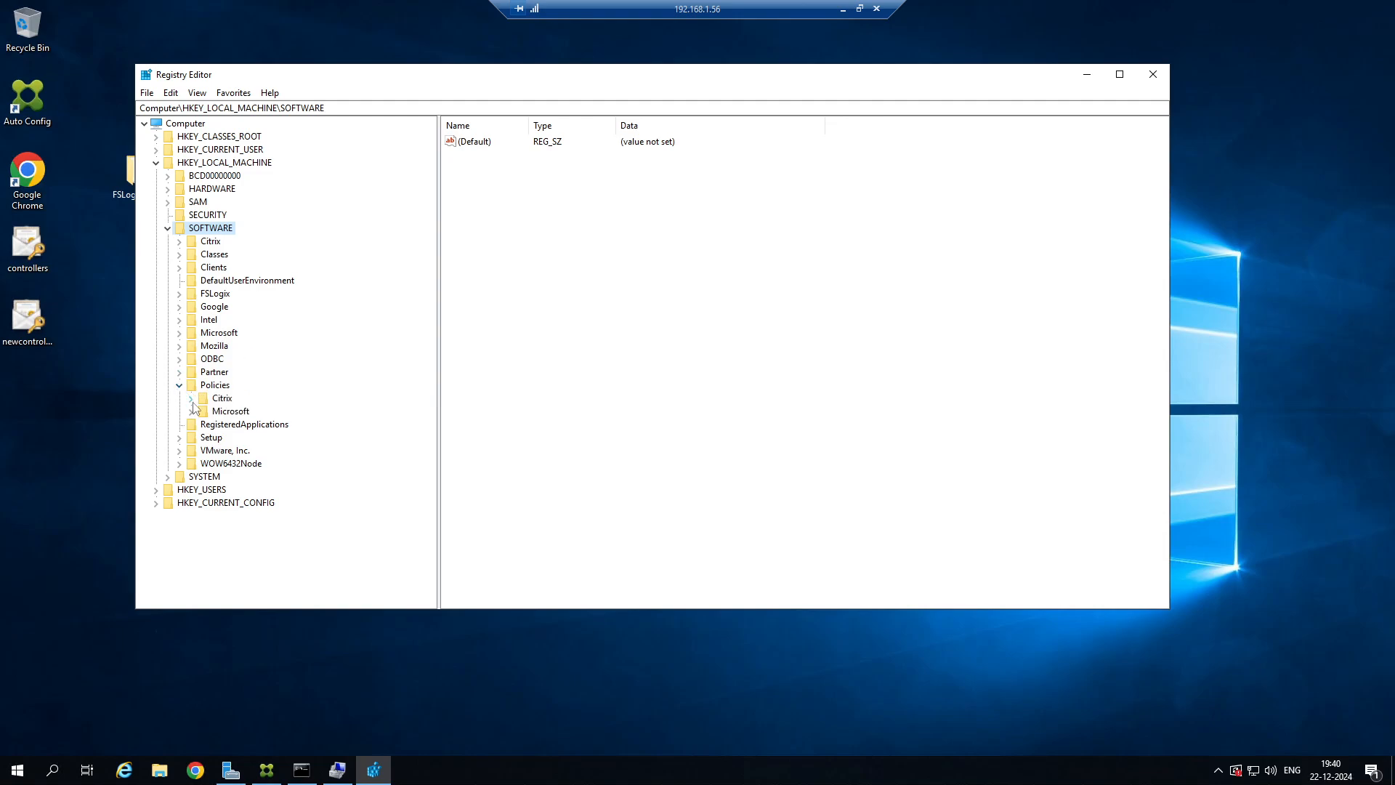
{"action": "left_click", "coordinate": [180, 293]}
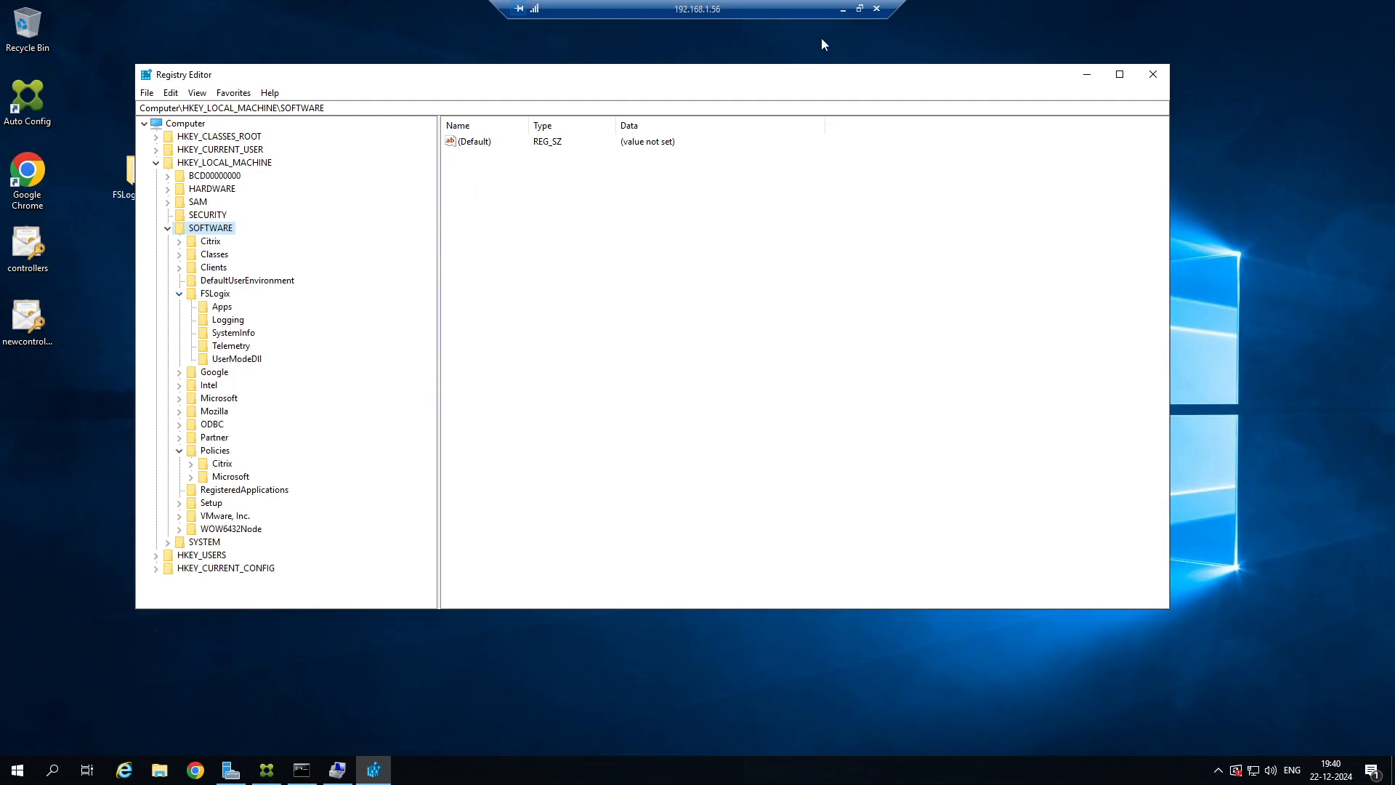
{"action": "left_click", "coordinate": [844, 9]}
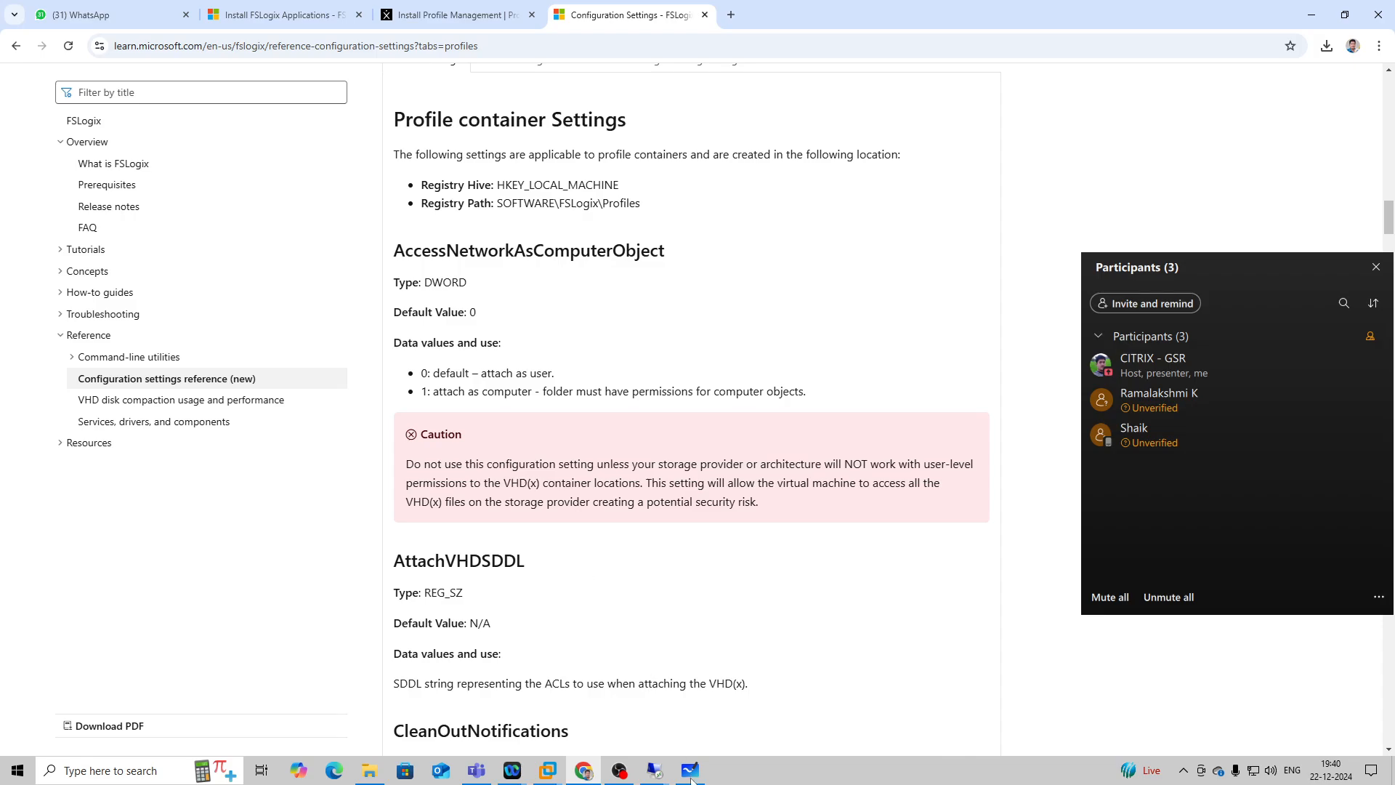
Return to the 192.168.1.56 remote session and restart the server with the reason Other (Unplanned).
{"action": "mouse_move", "coordinate": [654, 771]}
{"action": "left_click", "coordinate": [610, 719]}
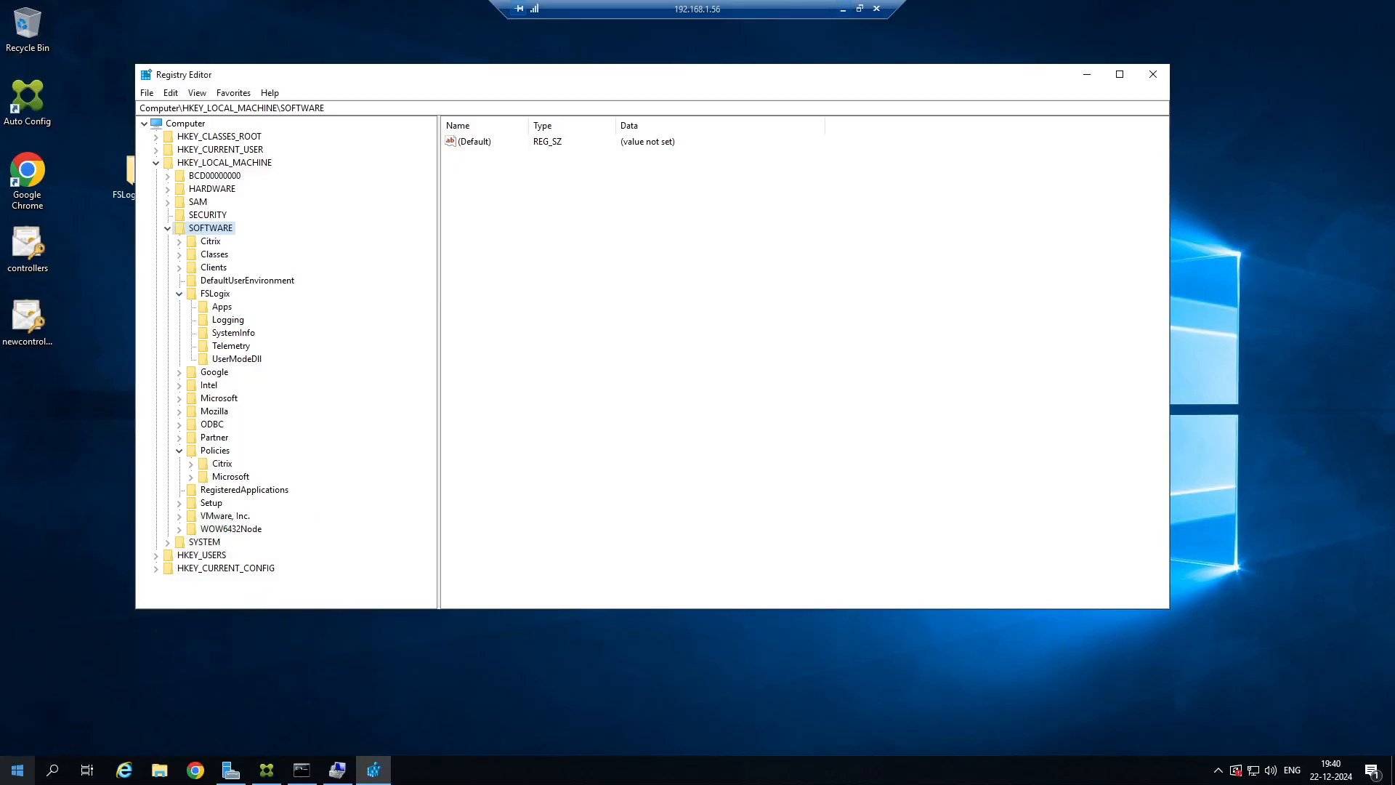
{"action": "right_click", "coordinate": [18, 771]}
{"action": "mouse_move", "coordinate": [109, 743]}
{"action": "left_click", "coordinate": [242, 738]}
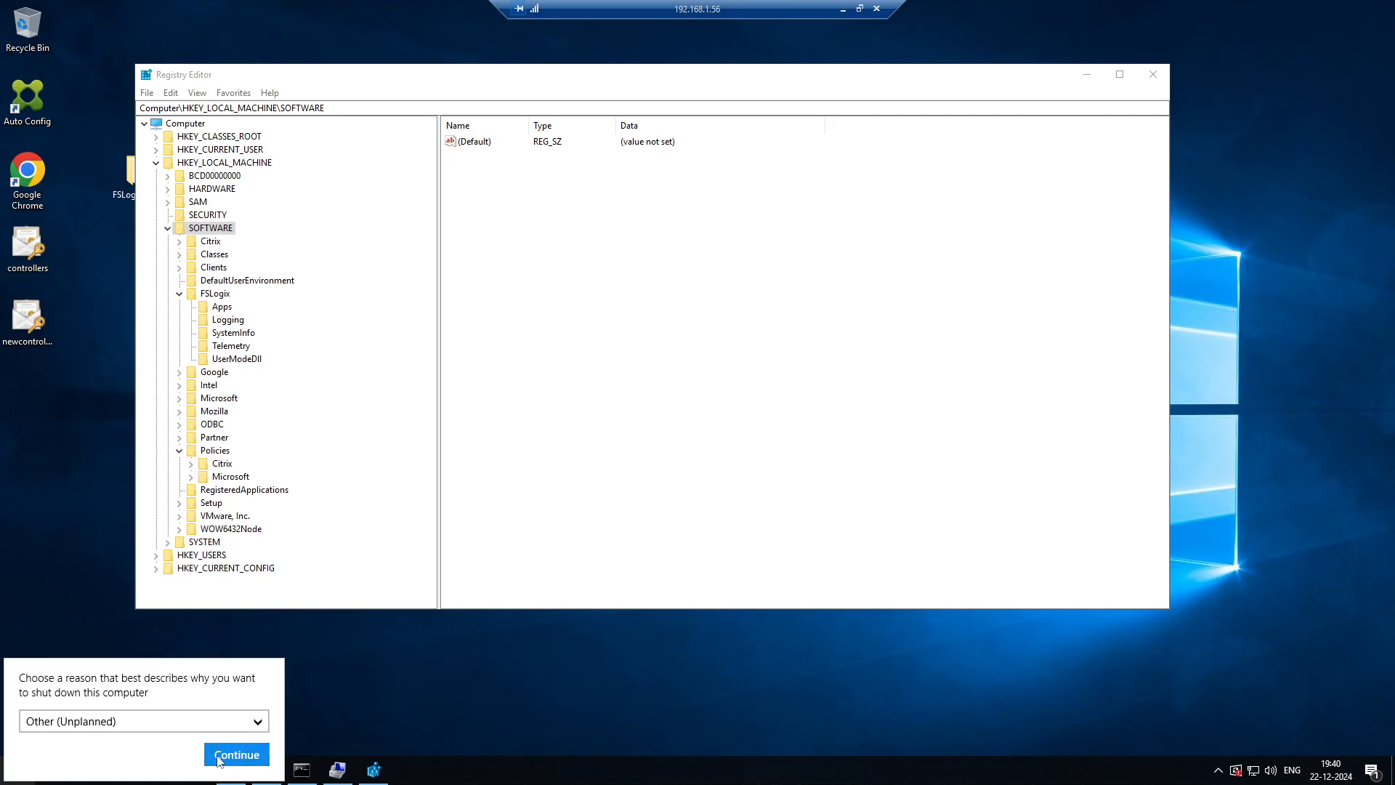
{"action": "left_click", "coordinate": [232, 754]}
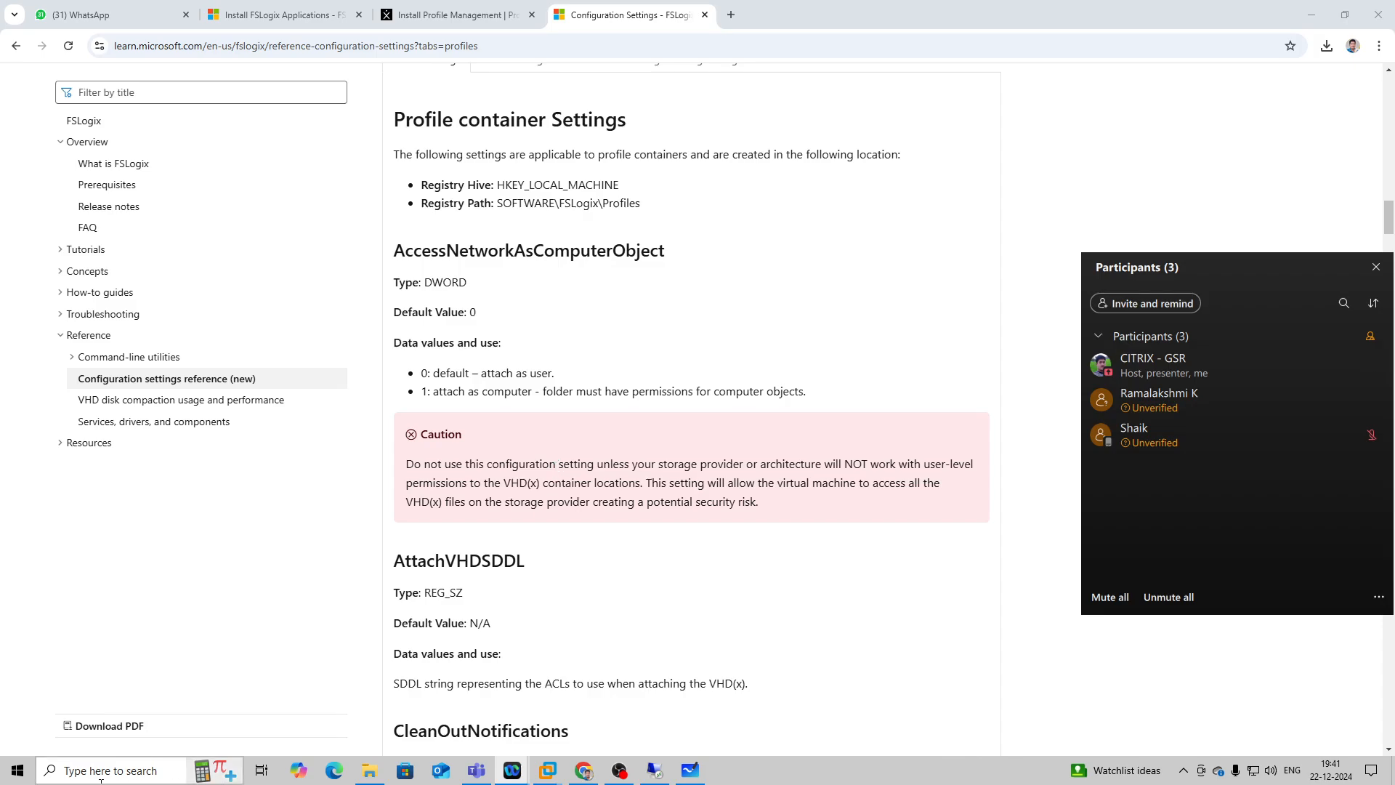
Run mstsc on the local computer and try to connect to 192.168.1.56.
{"action": "right_click", "coordinate": [18, 771]}
{"action": "left_click", "coordinate": [58, 696]}
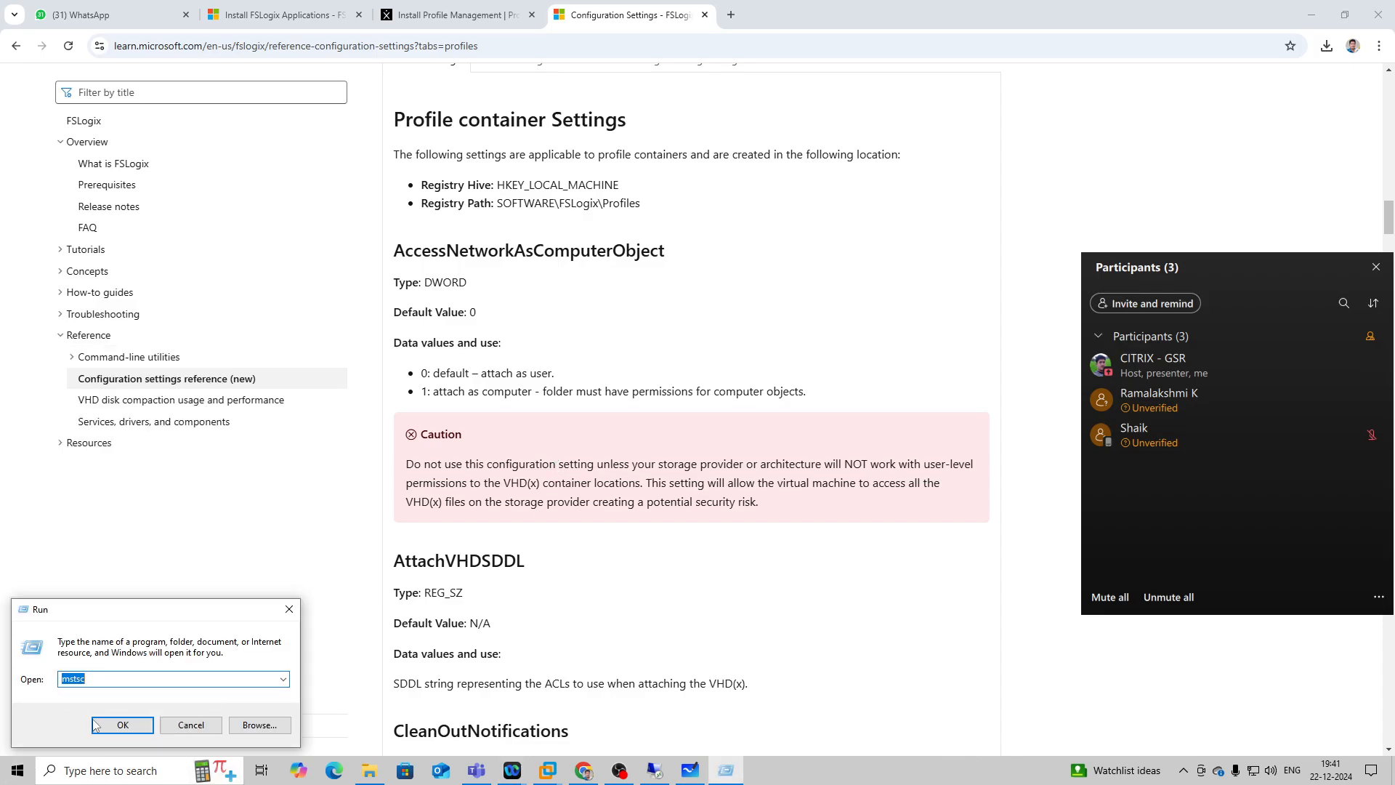
{"action": "left_click", "coordinate": [120, 725]}
{"action": "left_click", "coordinate": [729, 312]}
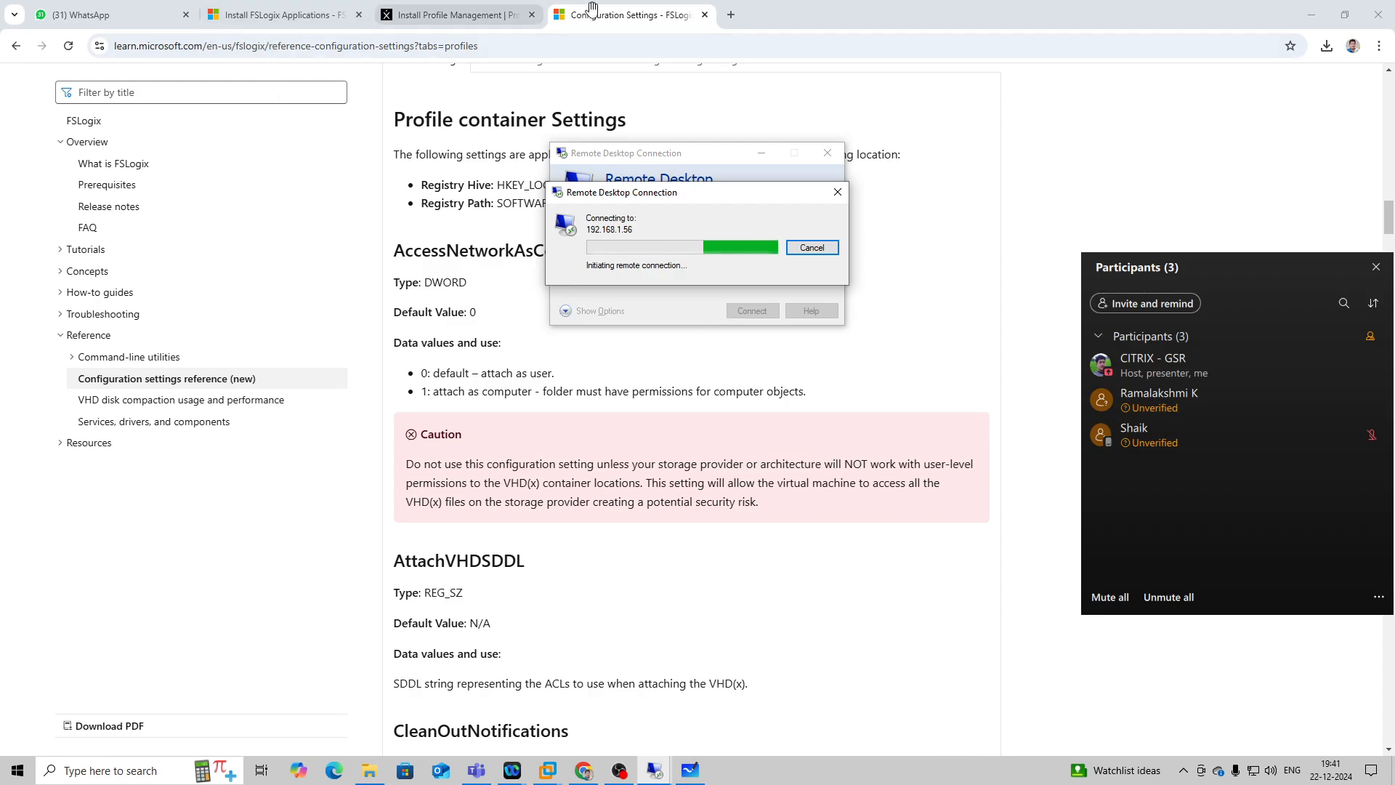
Switch to the 192.168.1.20 session, check the refreshed status of the CTX-DDC-1 virtual machine in ESXi Host Client, and minimize the session.
{"action": "mouse_move", "coordinate": [654, 767]}
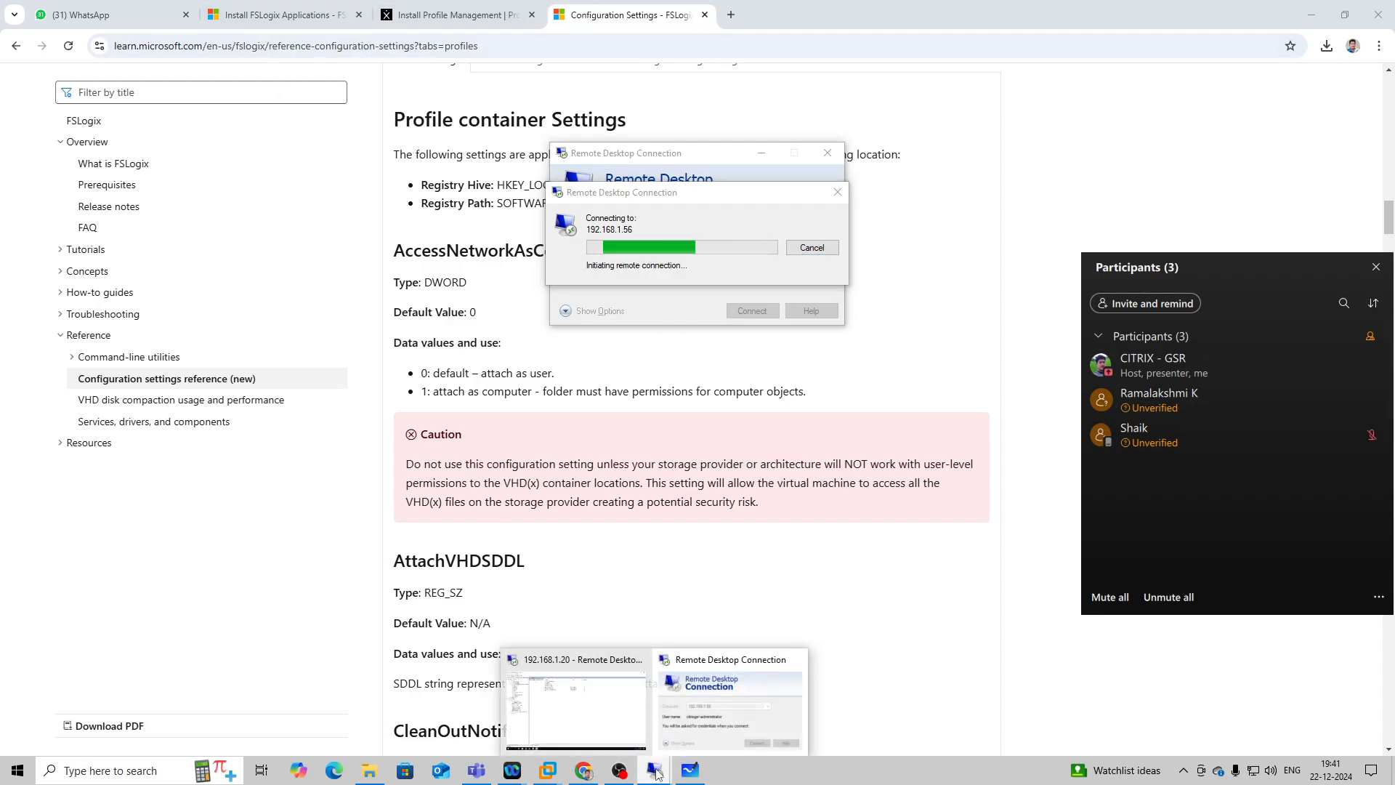
{"action": "left_click", "coordinate": [605, 712]}
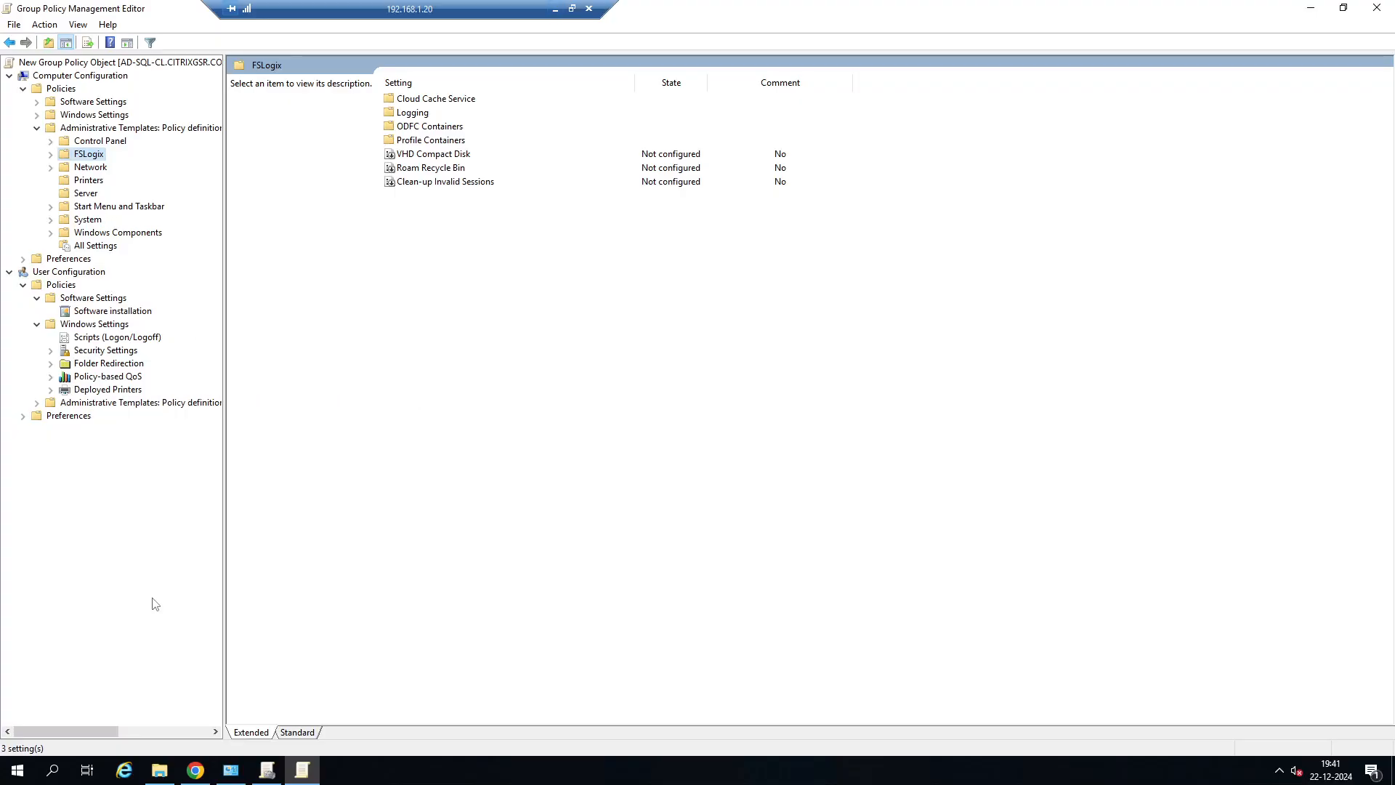
{"action": "left_click", "coordinate": [207, 772]}
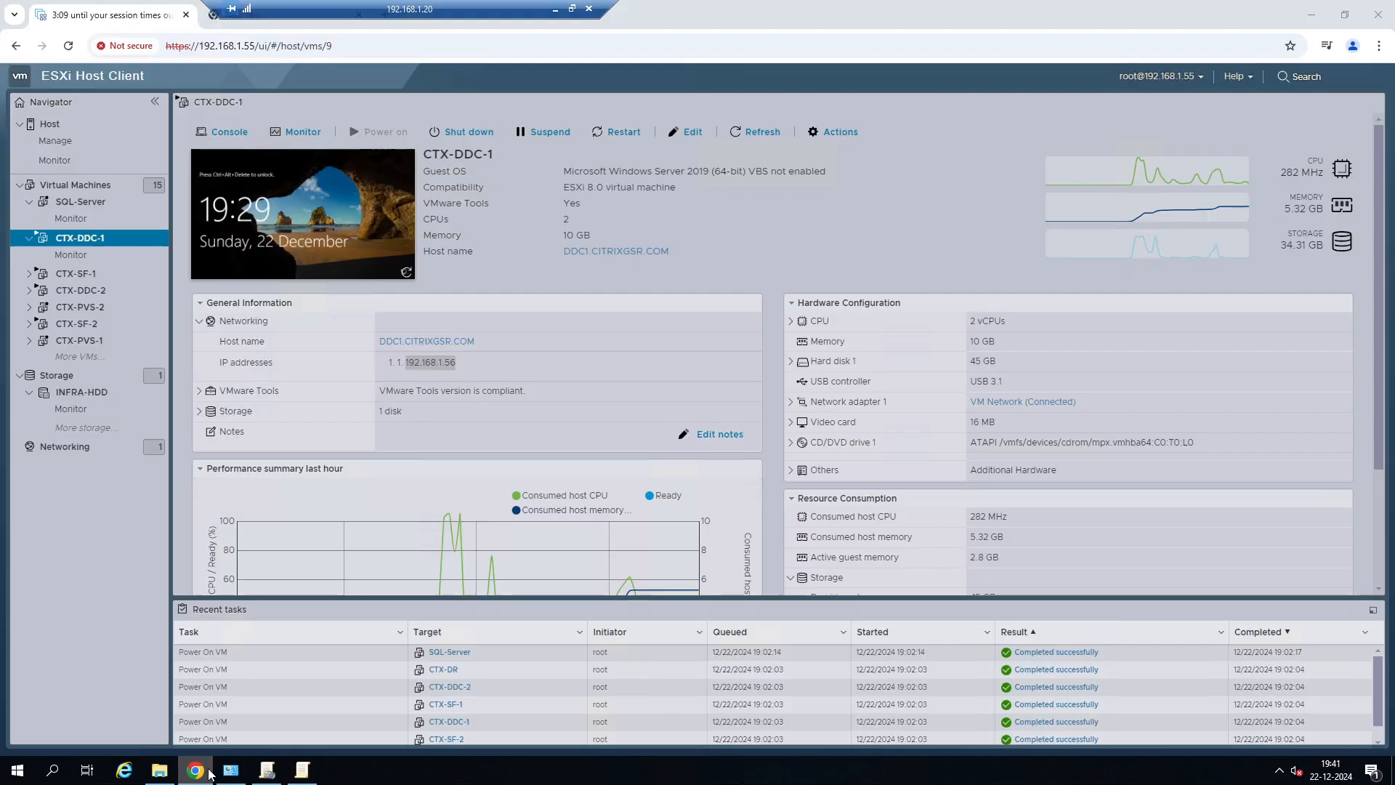
{"action": "left_click", "coordinate": [206, 773]}
{"action": "left_click", "coordinate": [206, 772]}
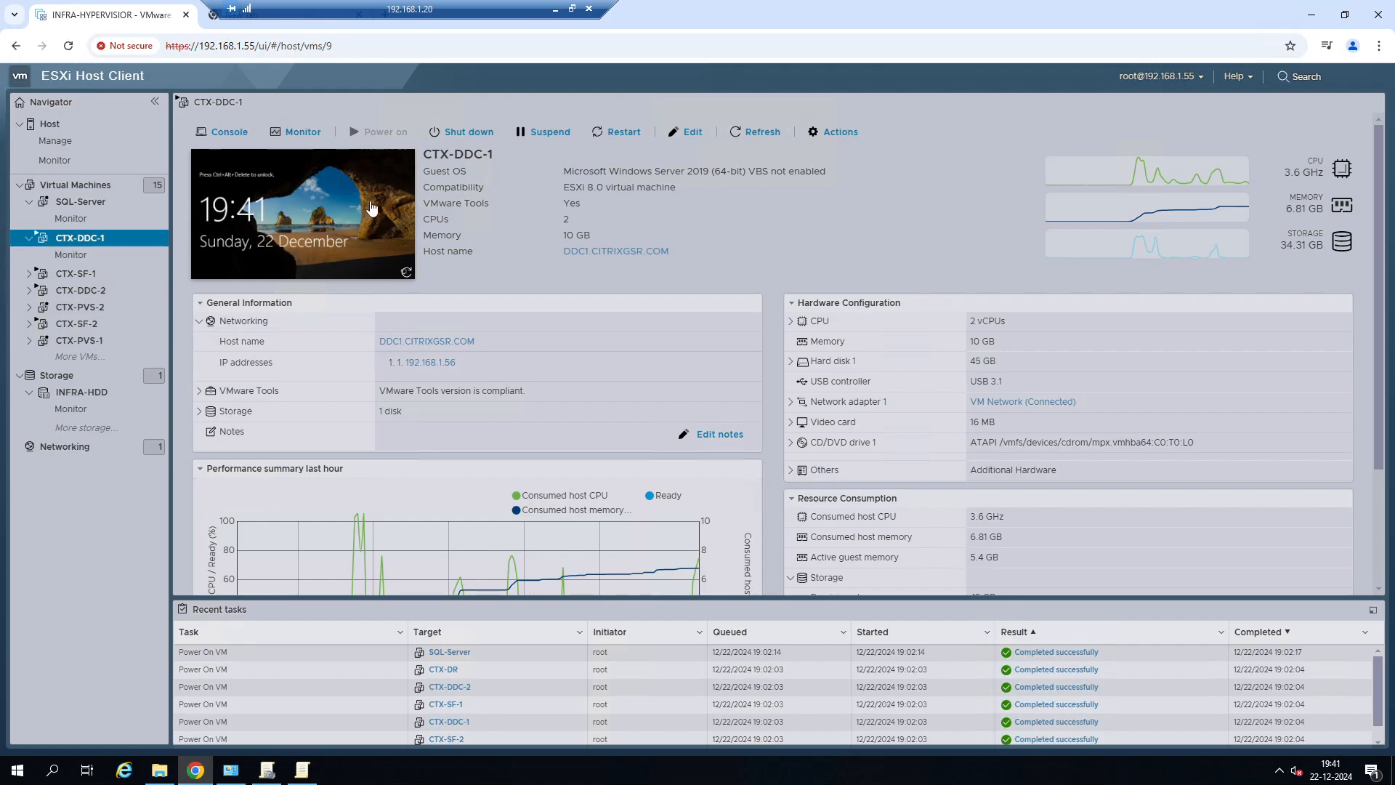
{"action": "left_click", "coordinate": [770, 138]}
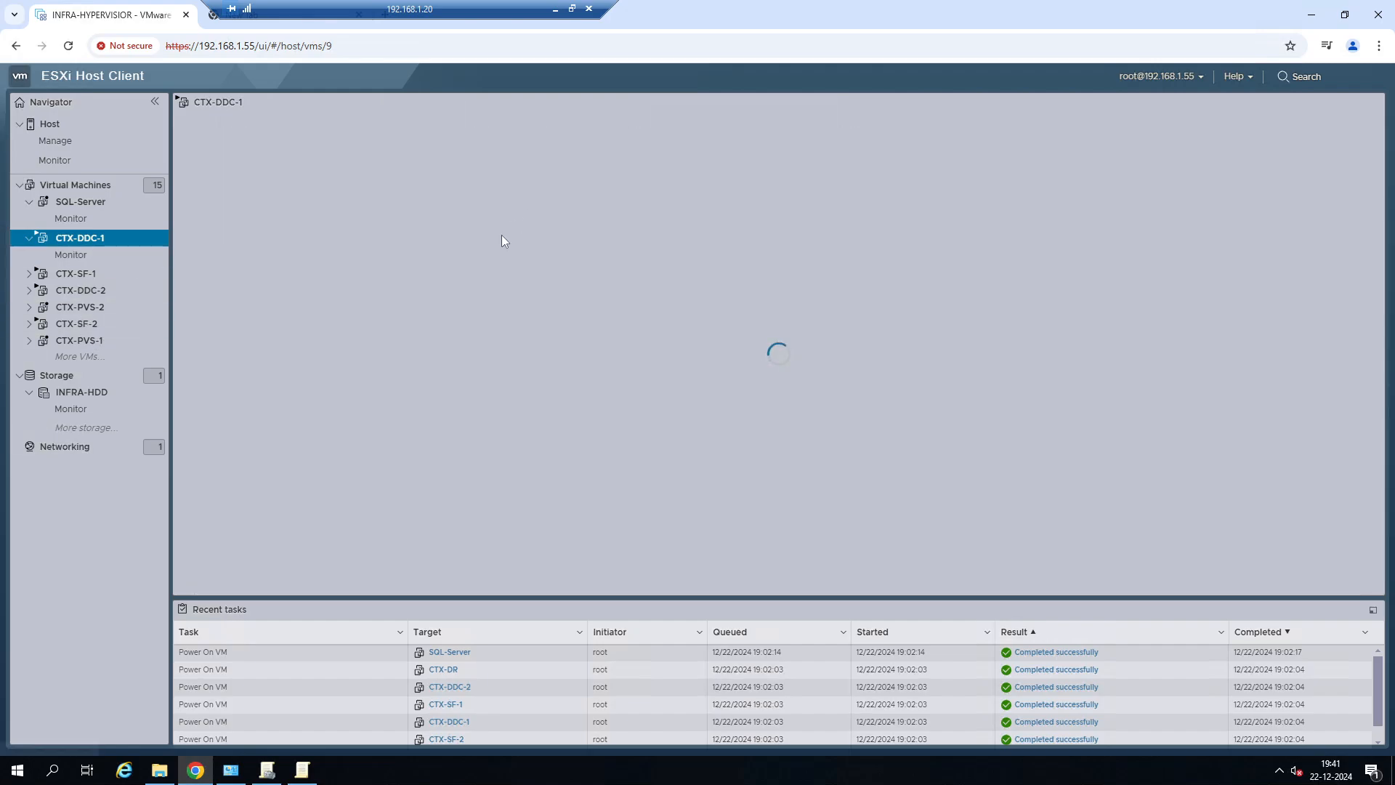
{"action": "left_click", "coordinate": [554, 9]}
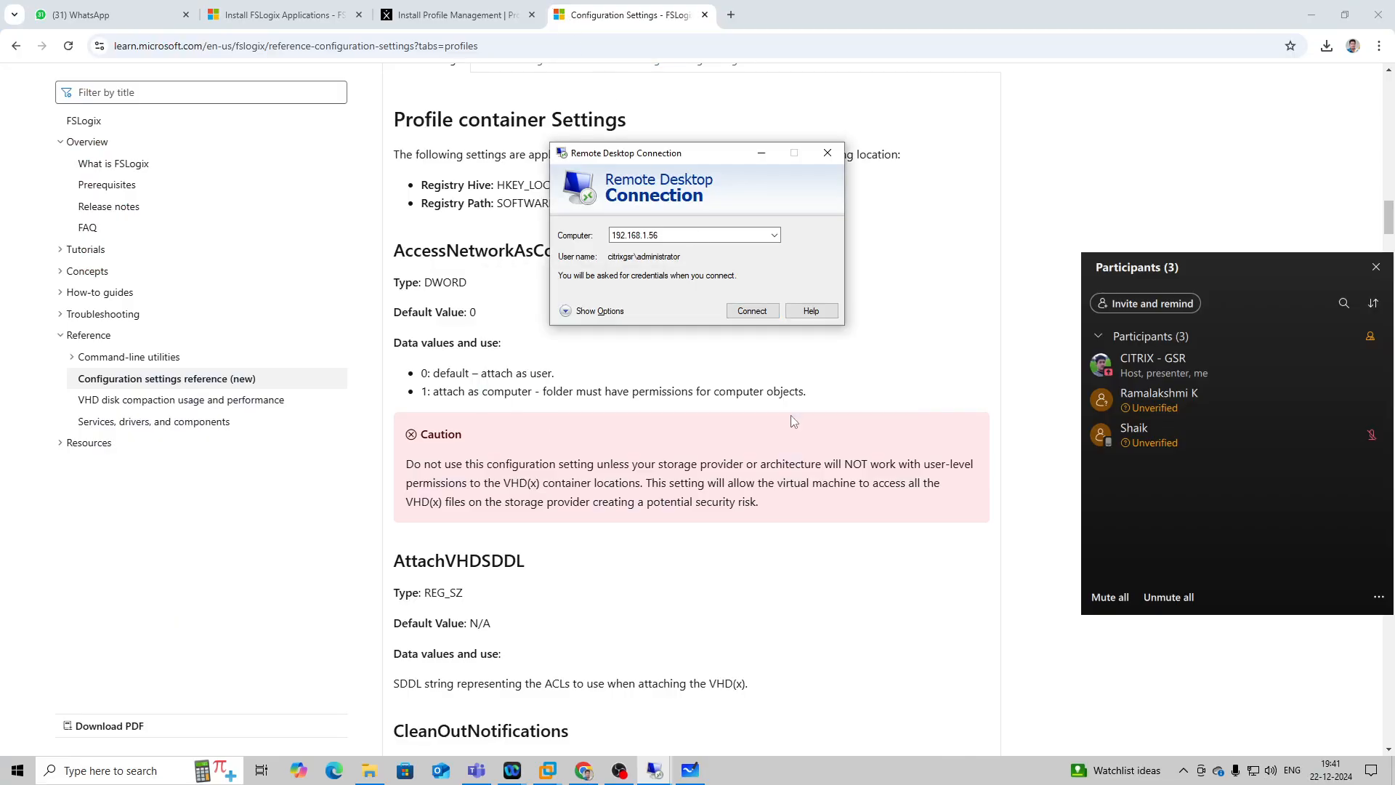
Reconnect to 192.168.1.56 by entering the administrator account's password and accepting the untrusted certificate.
{"action": "left_click", "coordinate": [751, 312]}
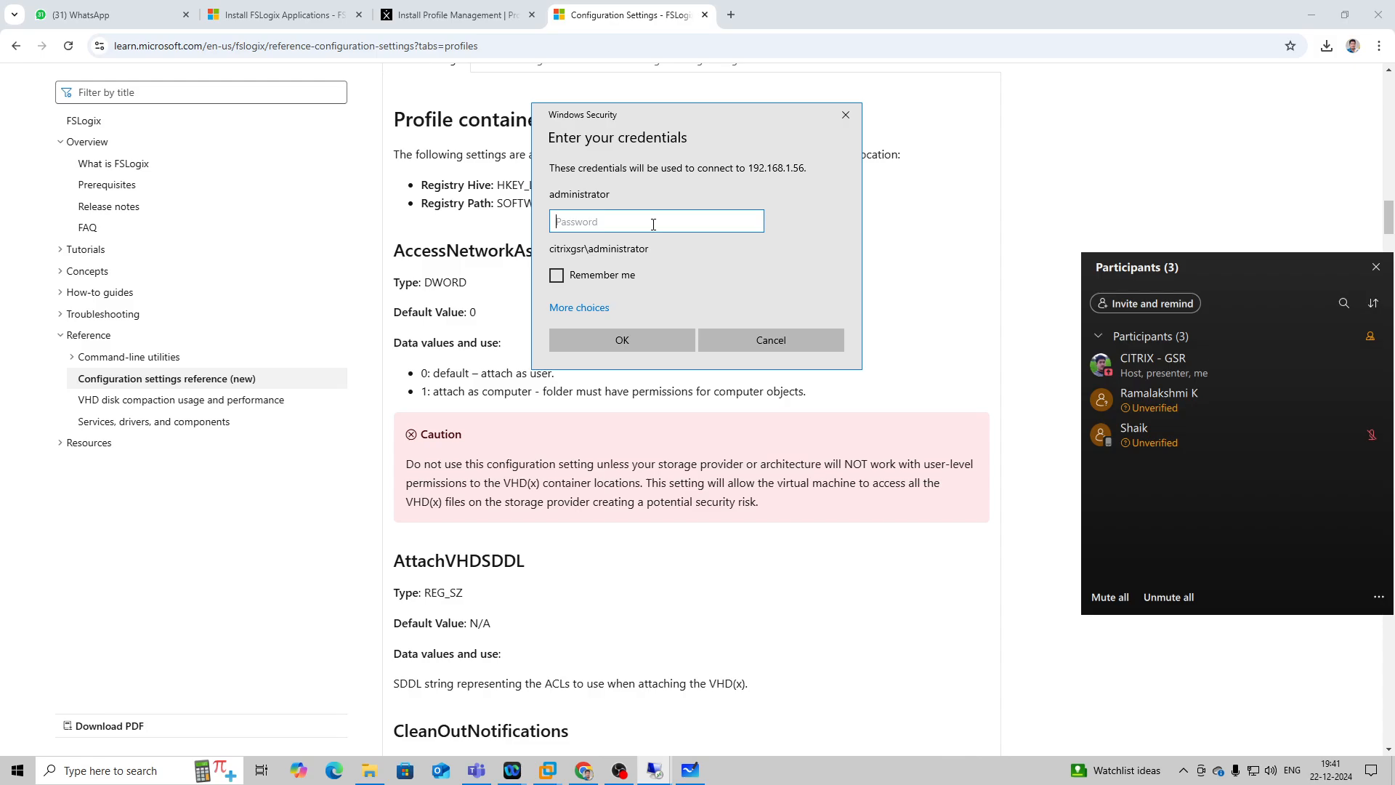
{"action": "type", "text": "••••••••"}
{"action": "key", "text": "Return"}
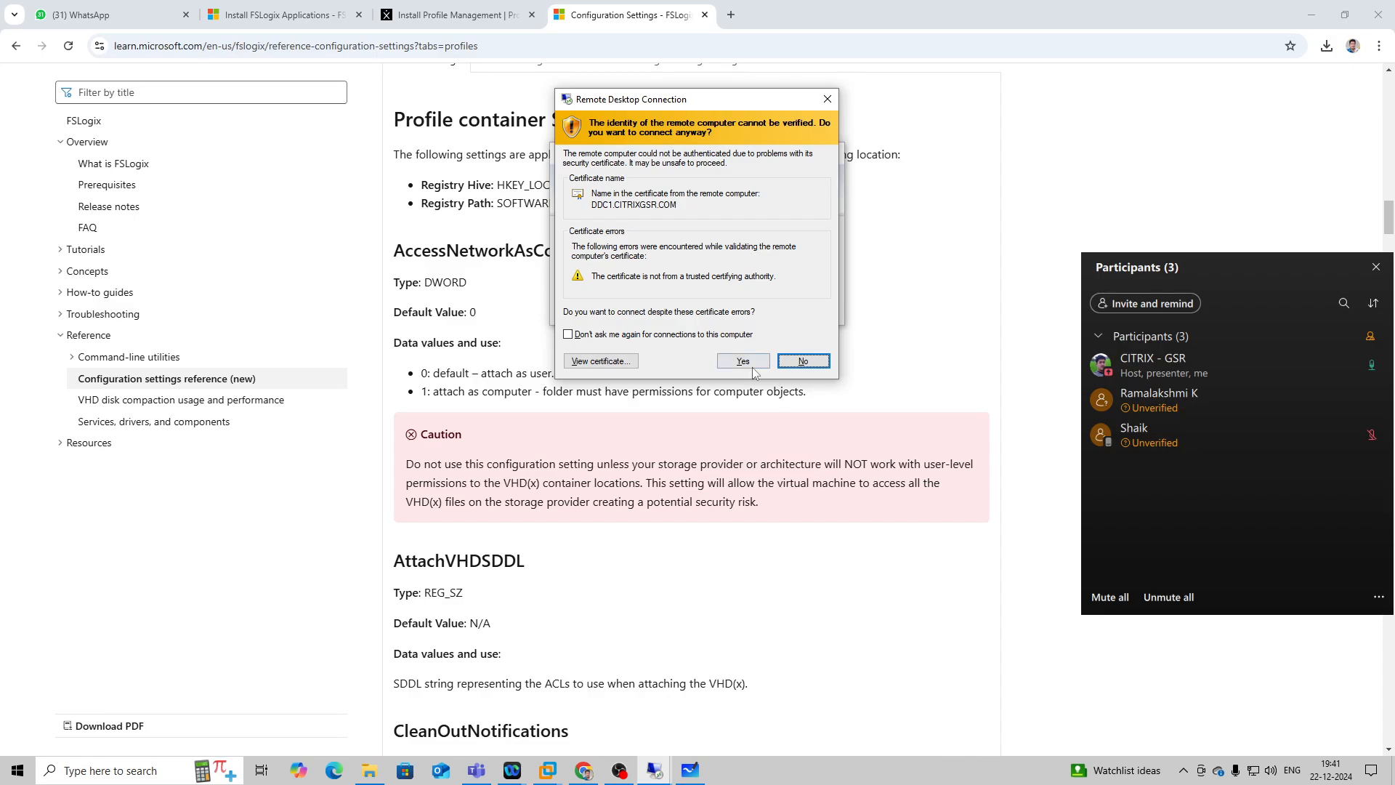
{"action": "left_click", "coordinate": [748, 361]}
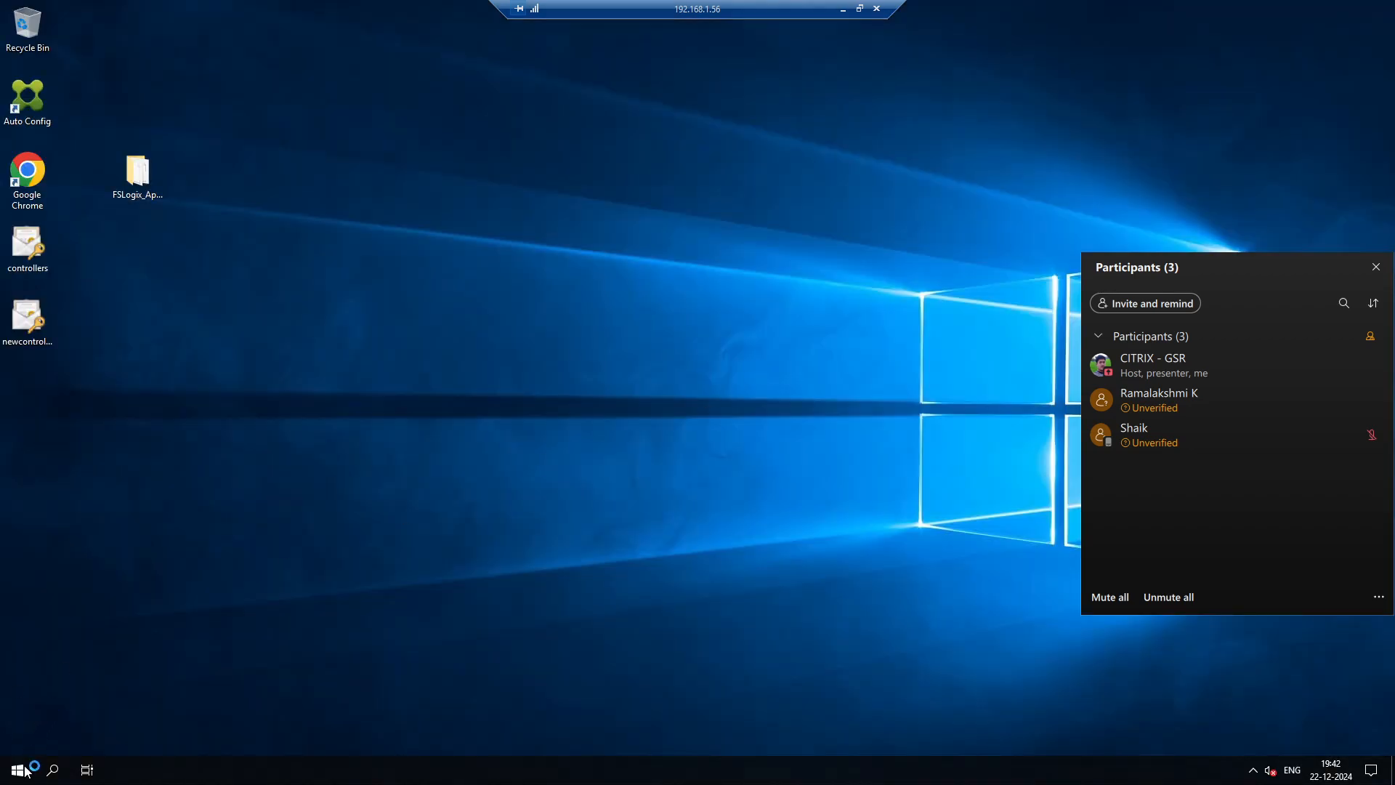
Run regedit, select the Profiles key under HKEY_LOCAL_MACHINE\SOFTWARE\FSLogix and expand it along with its Sessions subkey.
{"action": "right_click", "coordinate": [22, 769]}
{"action": "left_click", "coordinate": [45, 702]}
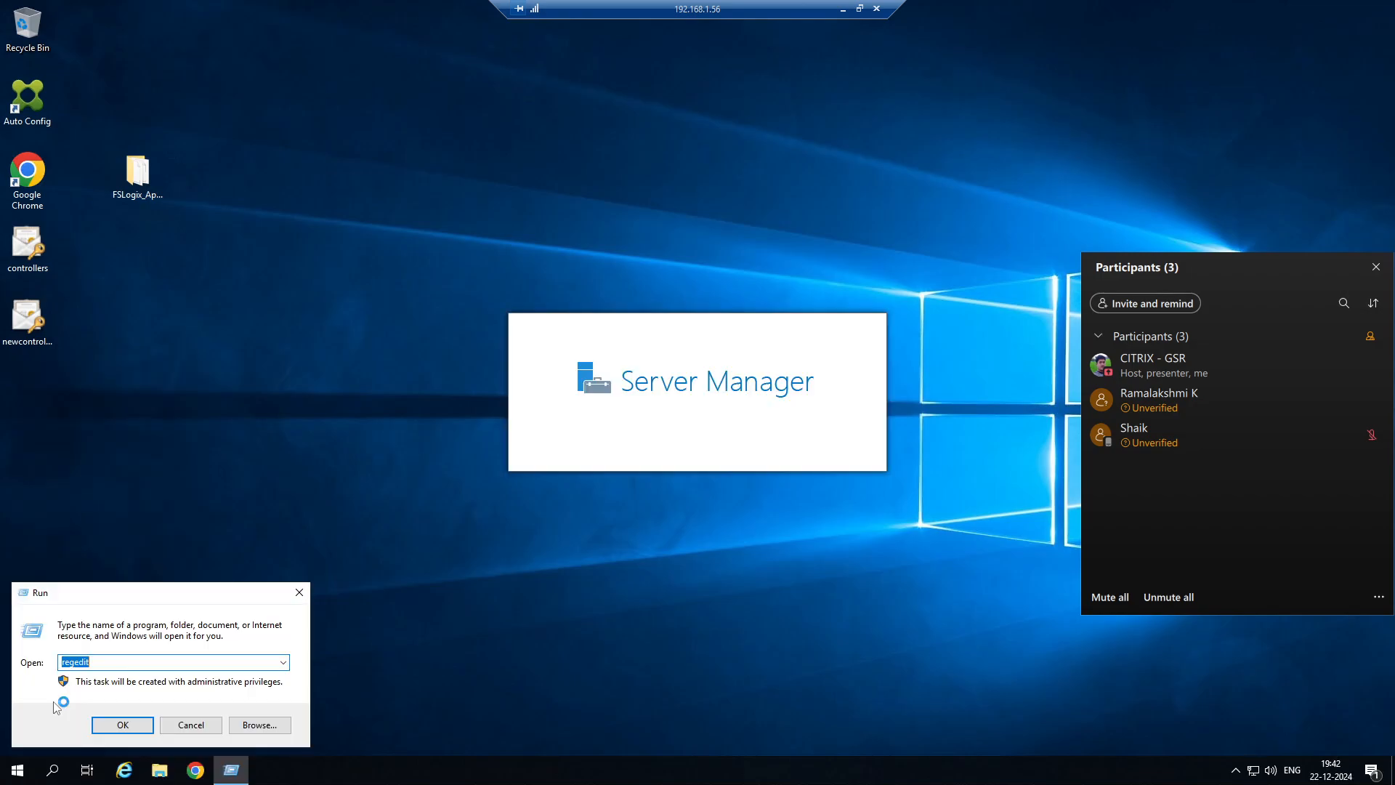
{"action": "key", "text": "Return"}
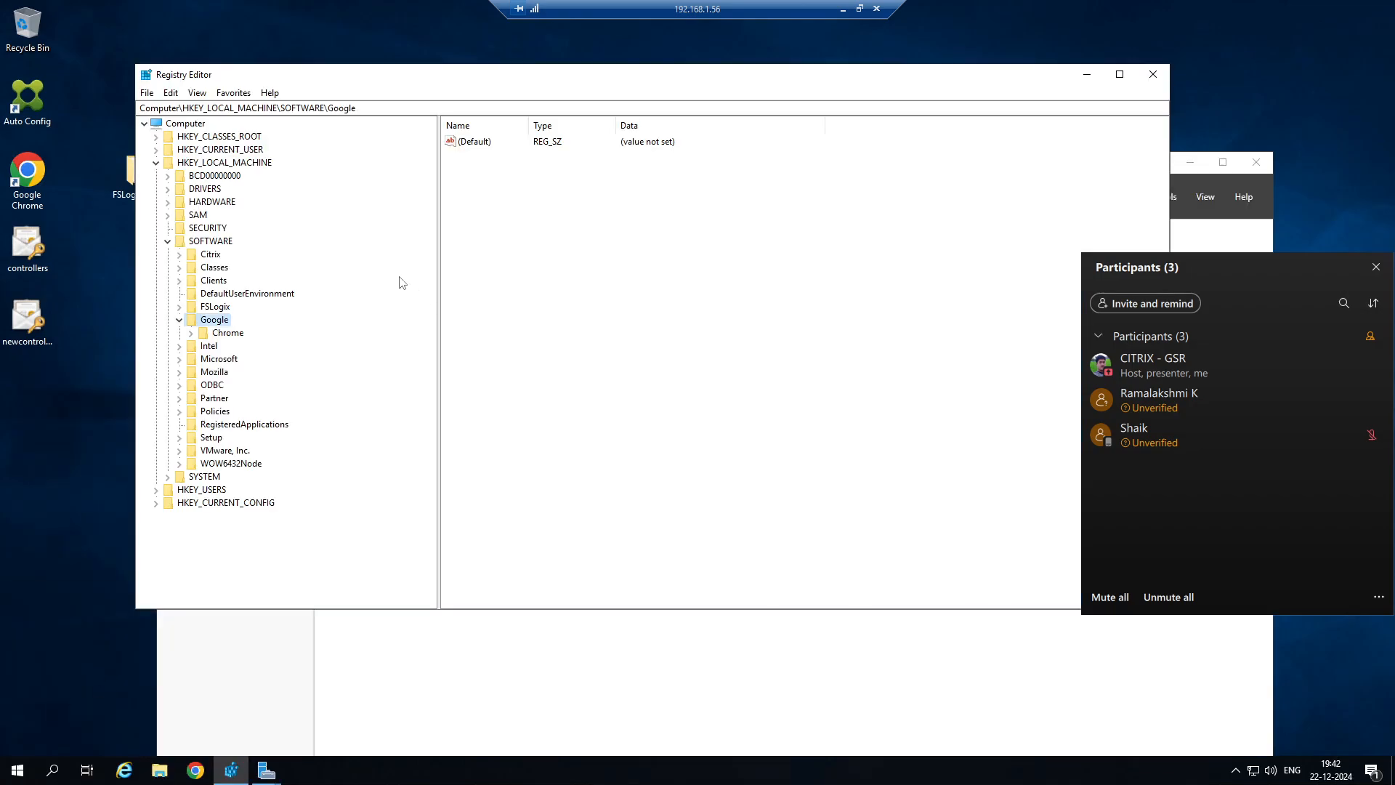
{"action": "left_click", "coordinate": [179, 320]}
{"action": "left_click", "coordinate": [179, 307]}
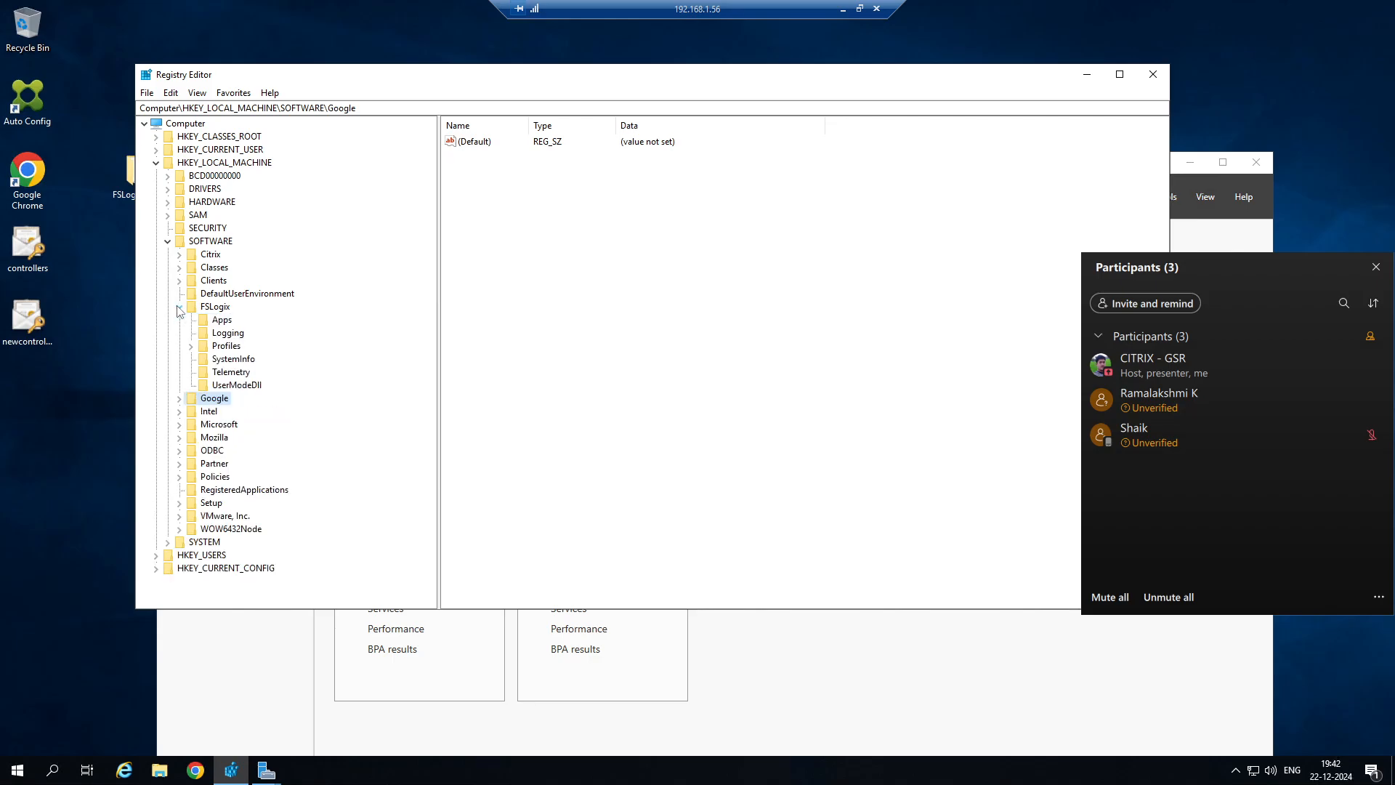
{"action": "left_click", "coordinate": [224, 346]}
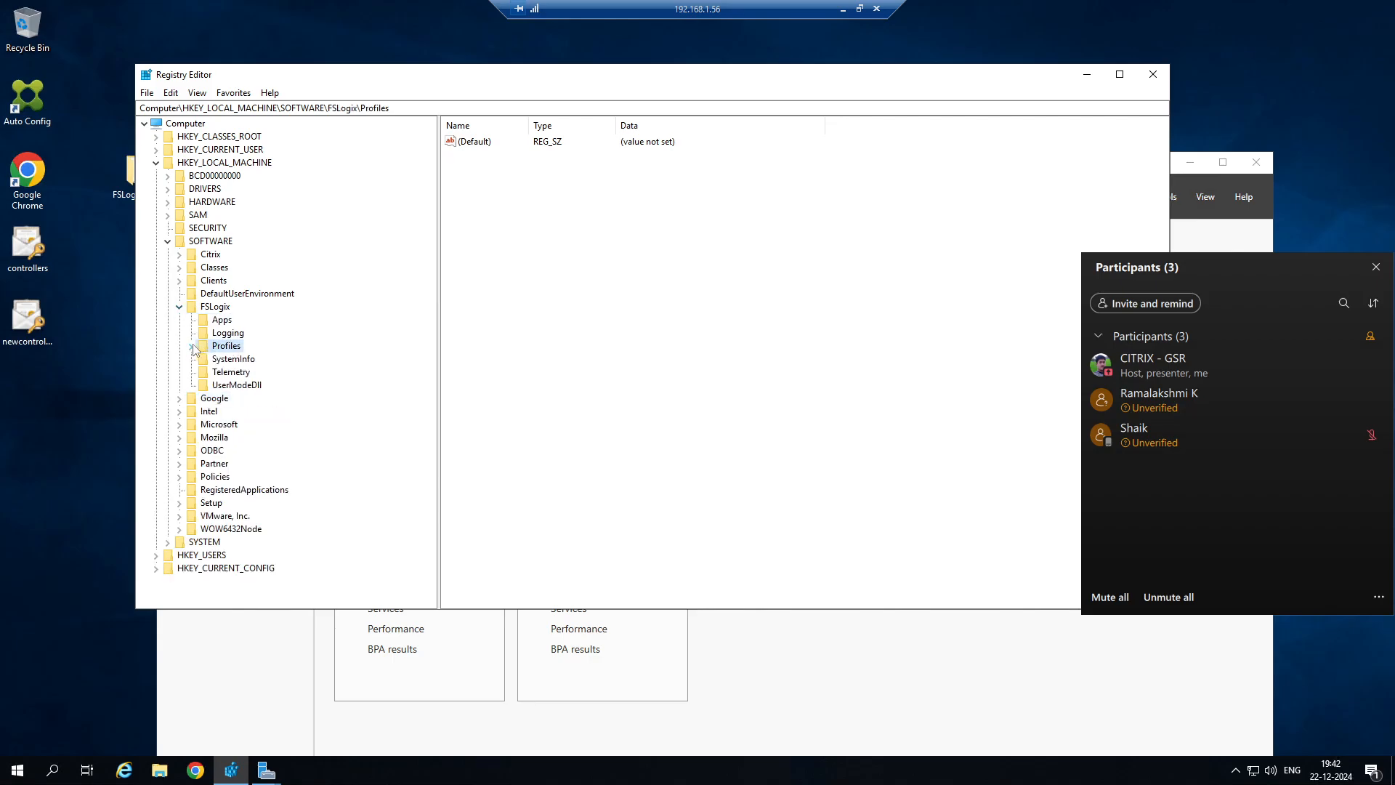
{"action": "left_click", "coordinate": [193, 347]}
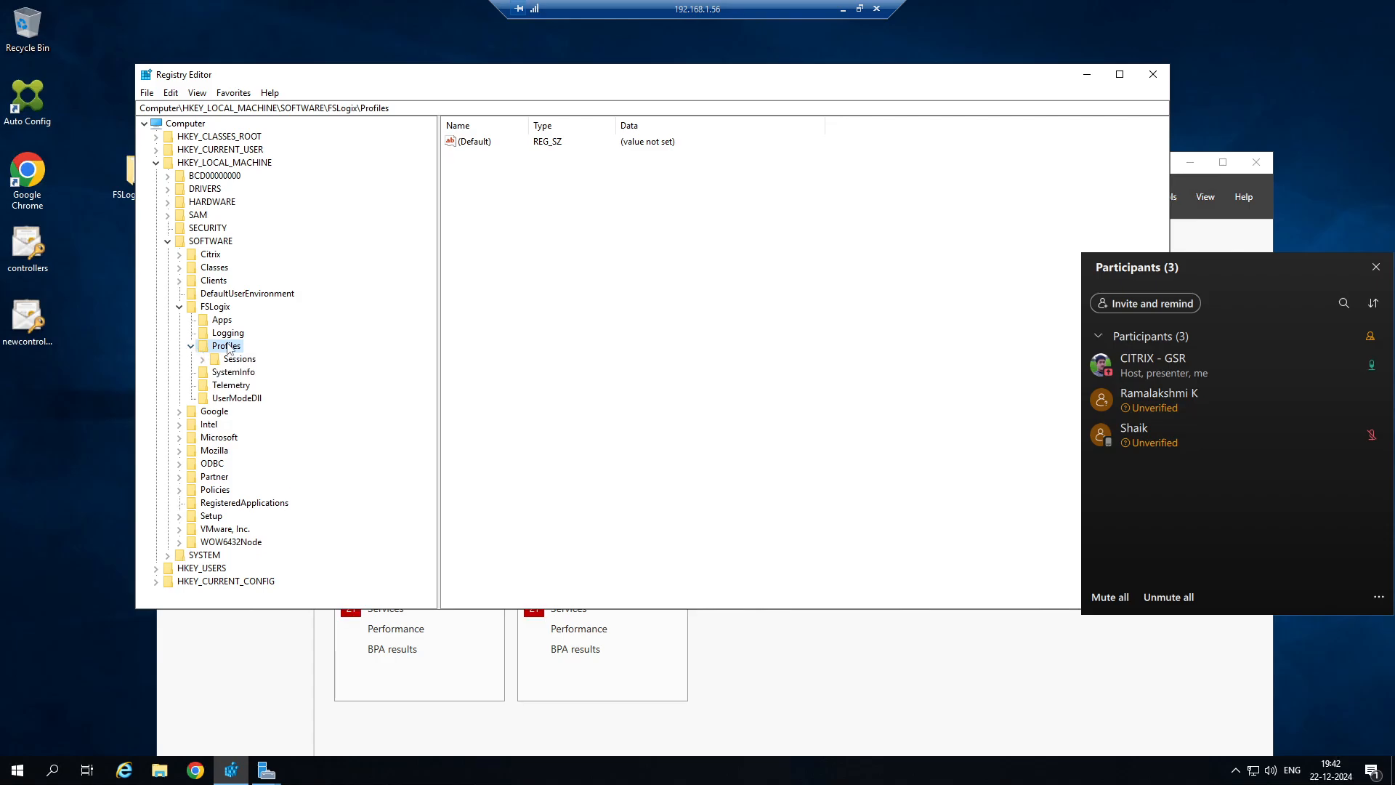
{"action": "left_click", "coordinate": [203, 359]}
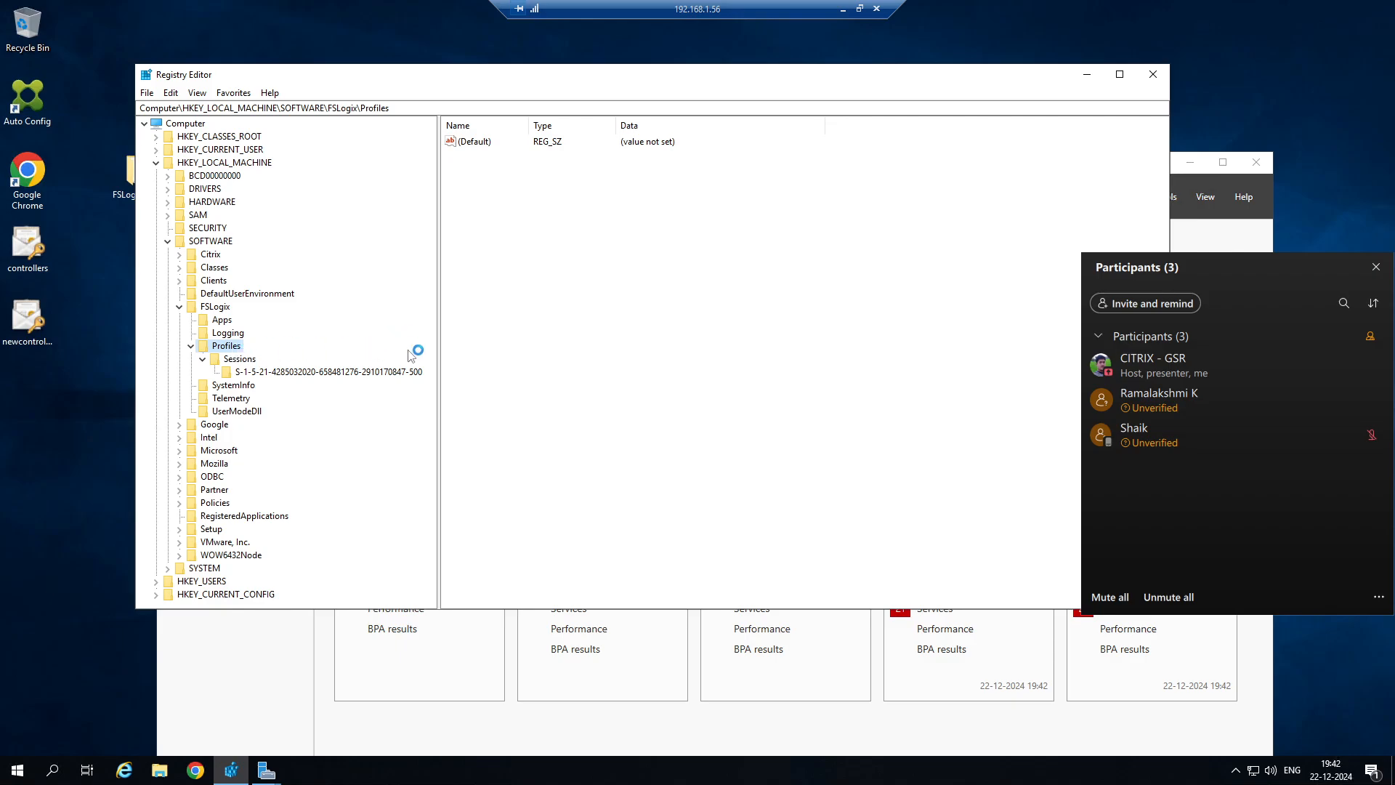
{"action": "right_click", "coordinate": [499, 190]}
{"action": "mouse_move", "coordinate": [543, 203]}
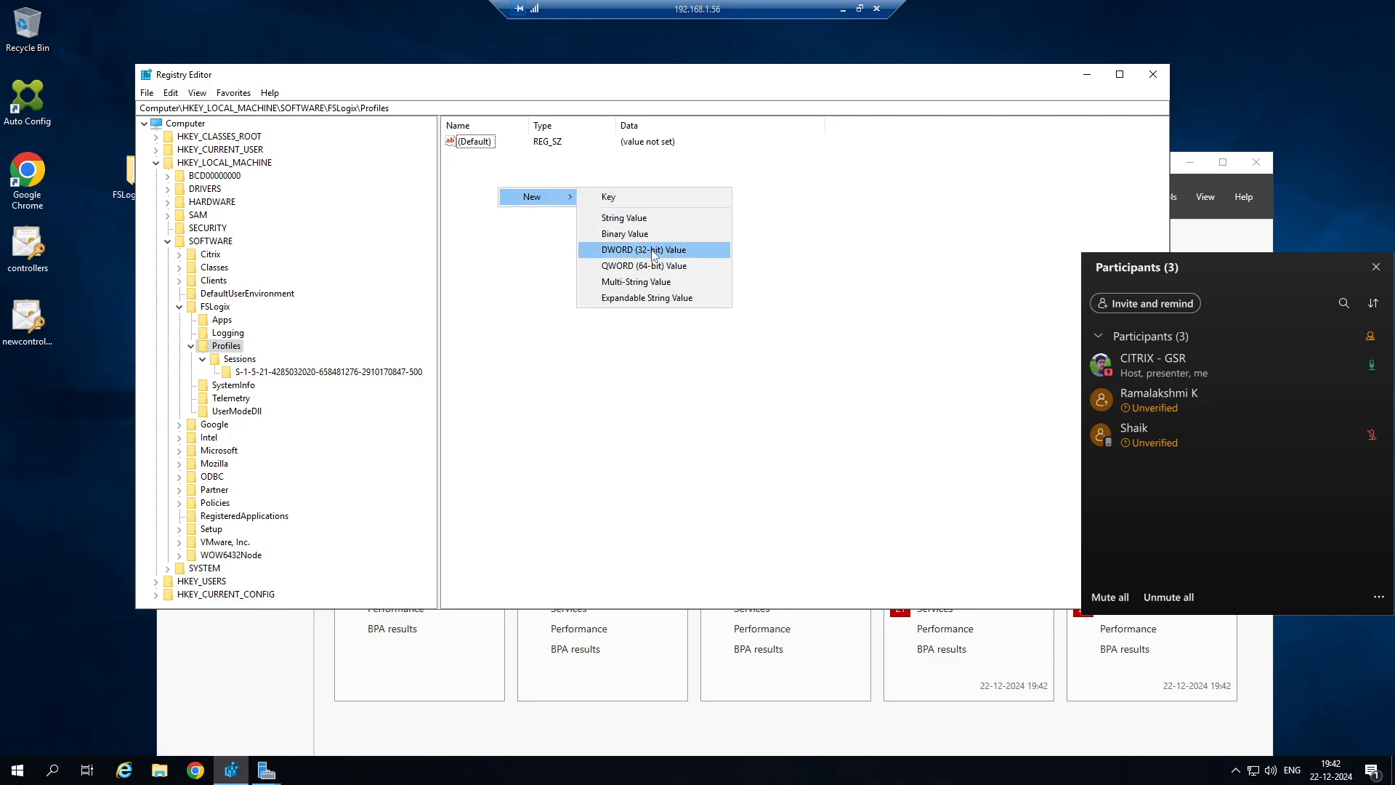
{"action": "left_click", "coordinate": [472, 328]}
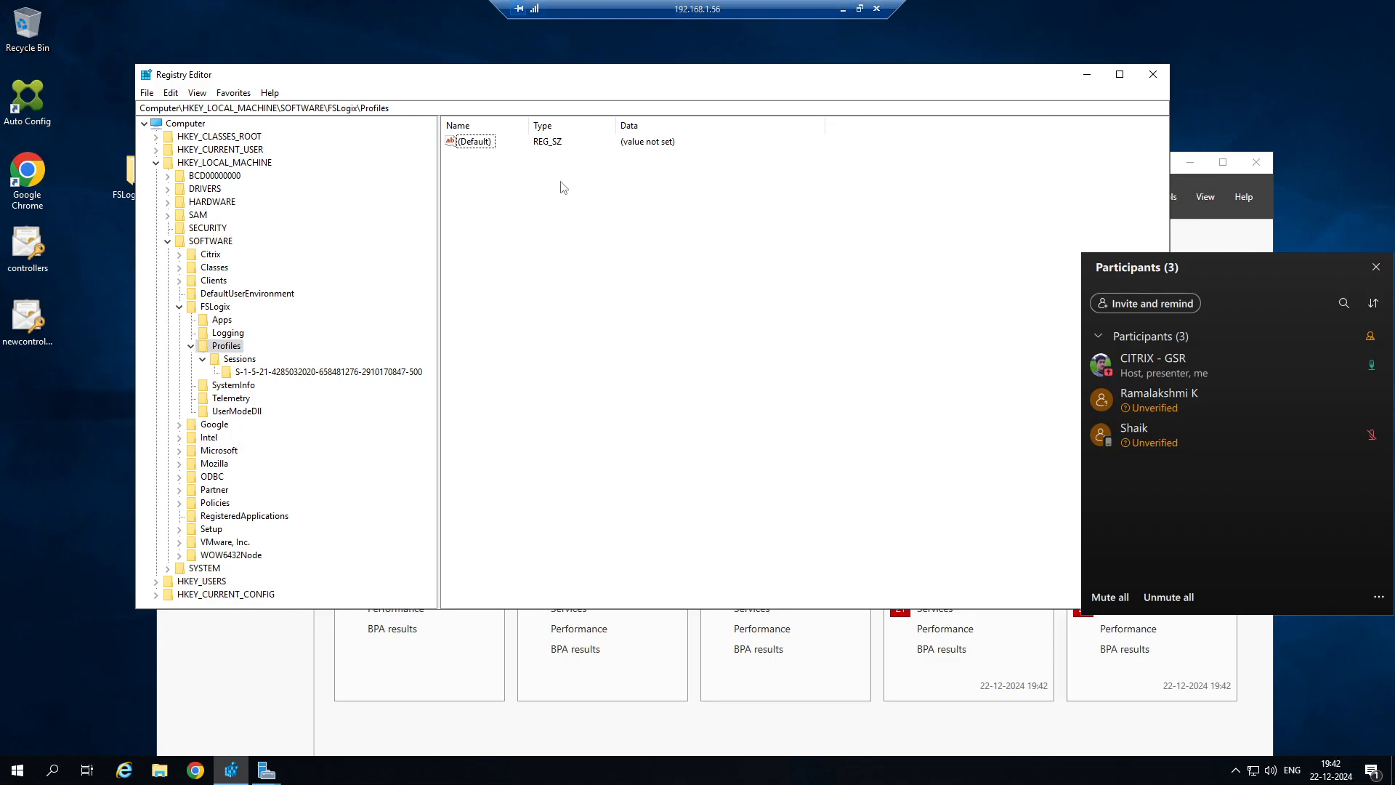
Minimize the remote session and examine the Default settings section with its base registry keys in the FSLogix configuration reference.
{"action": "left_click", "coordinate": [844, 10]}
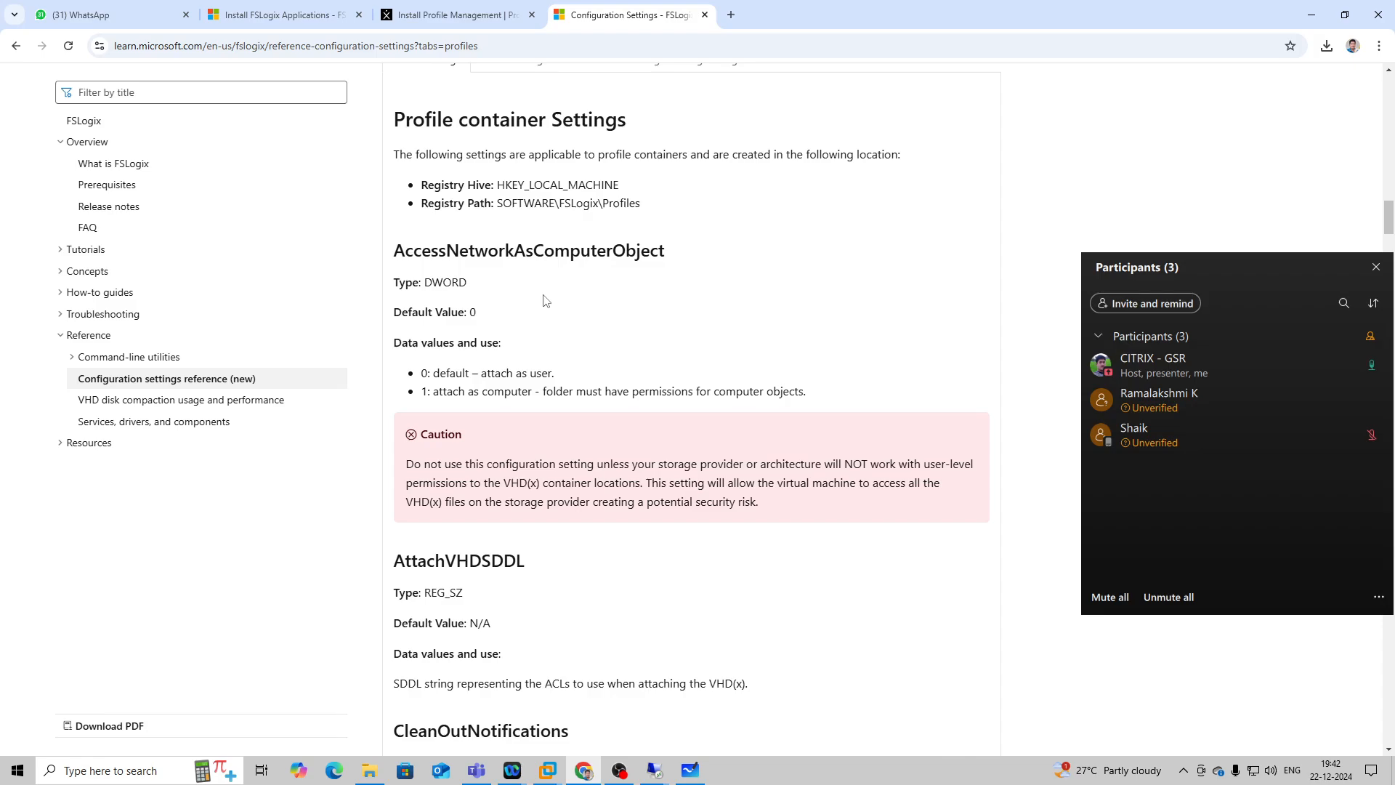
{"action": "scroll", "coordinate": [545, 298], "scroll_direction": "up", "scroll_amount": 4}
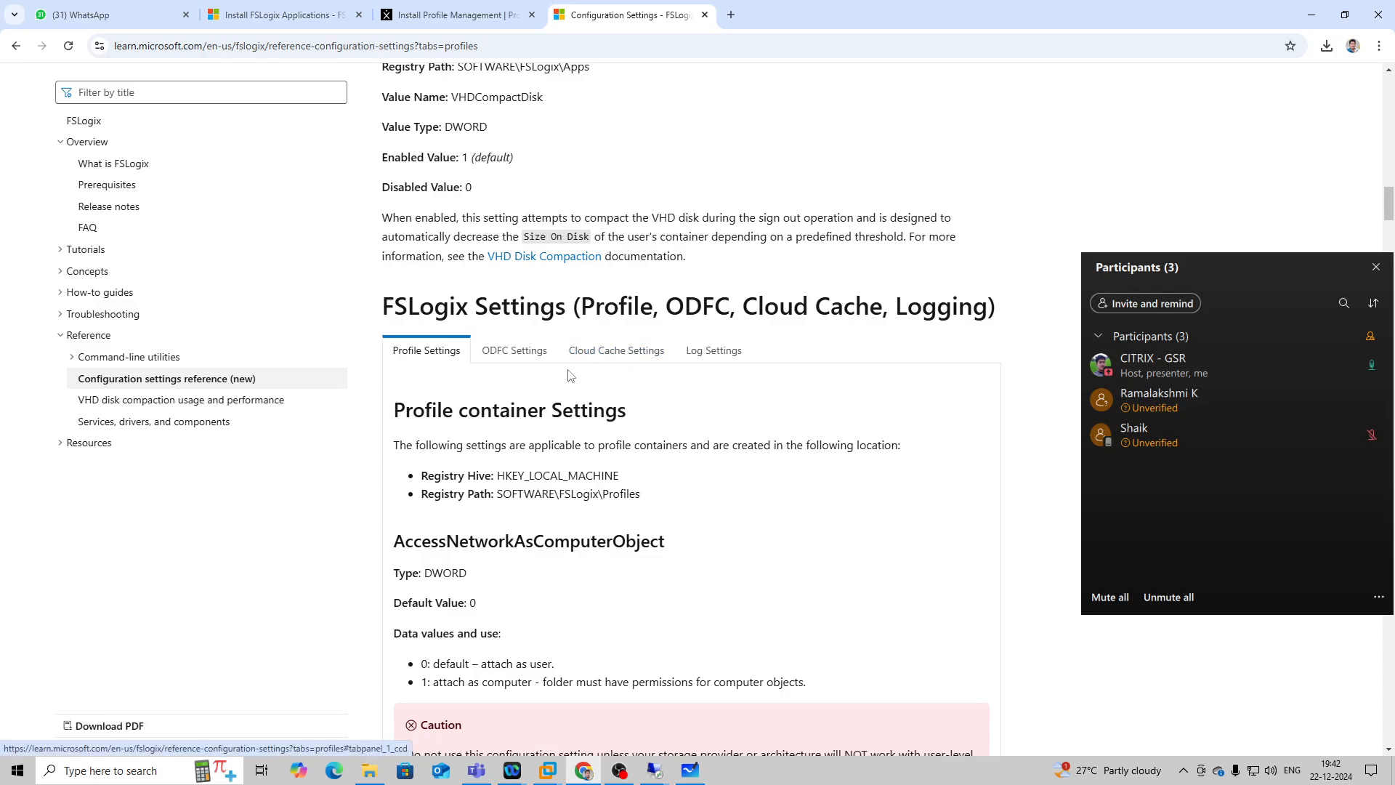
{"action": "scroll", "coordinate": [551, 418], "scroll_direction": "up", "scroll_amount": 4}
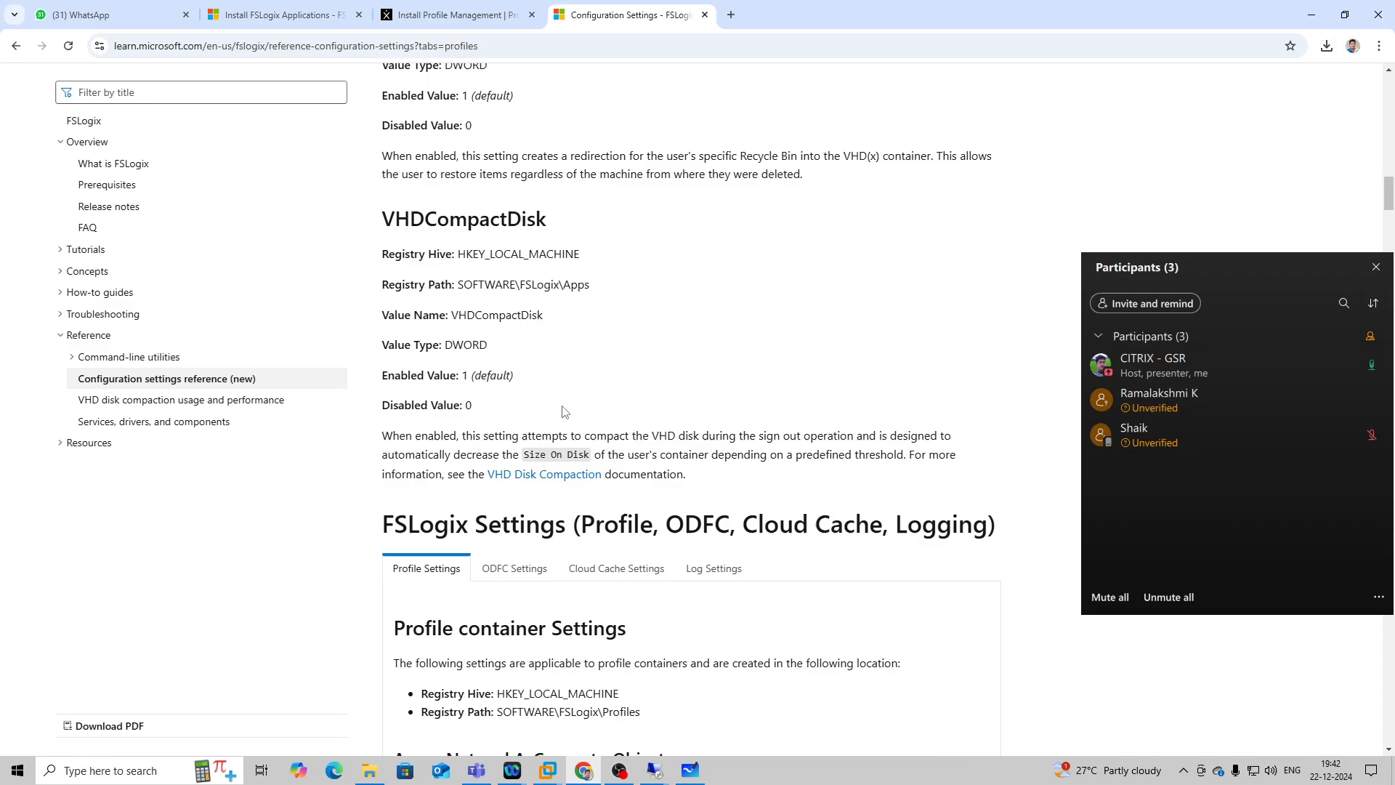
{"action": "scroll", "coordinate": [564, 413], "scroll_direction": "up", "scroll_amount": 4}
{"action": "scroll", "coordinate": [565, 404], "scroll_direction": "up", "scroll_amount": 15}
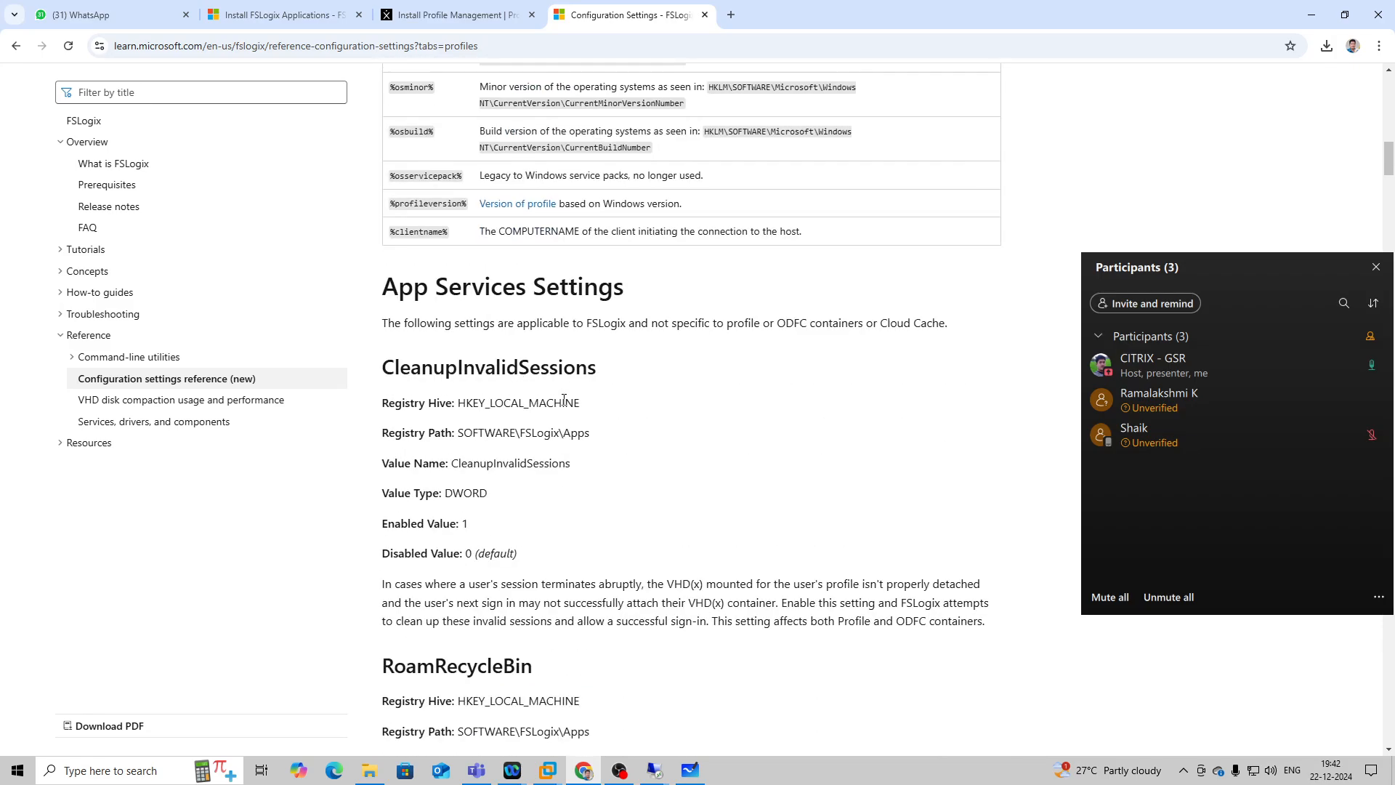
{"action": "scroll", "coordinate": [565, 402], "scroll_direction": "up", "scroll_amount": 3}
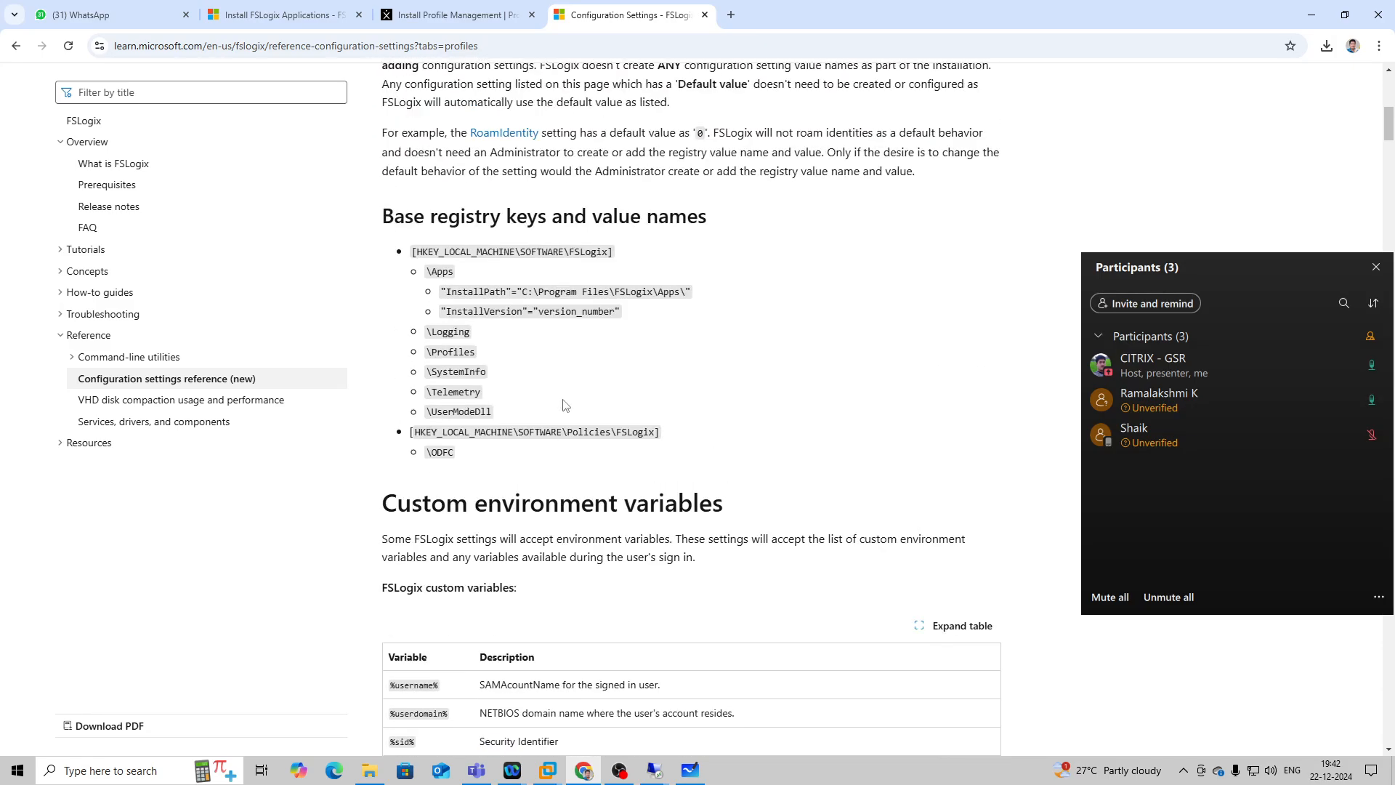
{"action": "scroll", "coordinate": [565, 405], "scroll_direction": "up", "scroll_amount": 9}
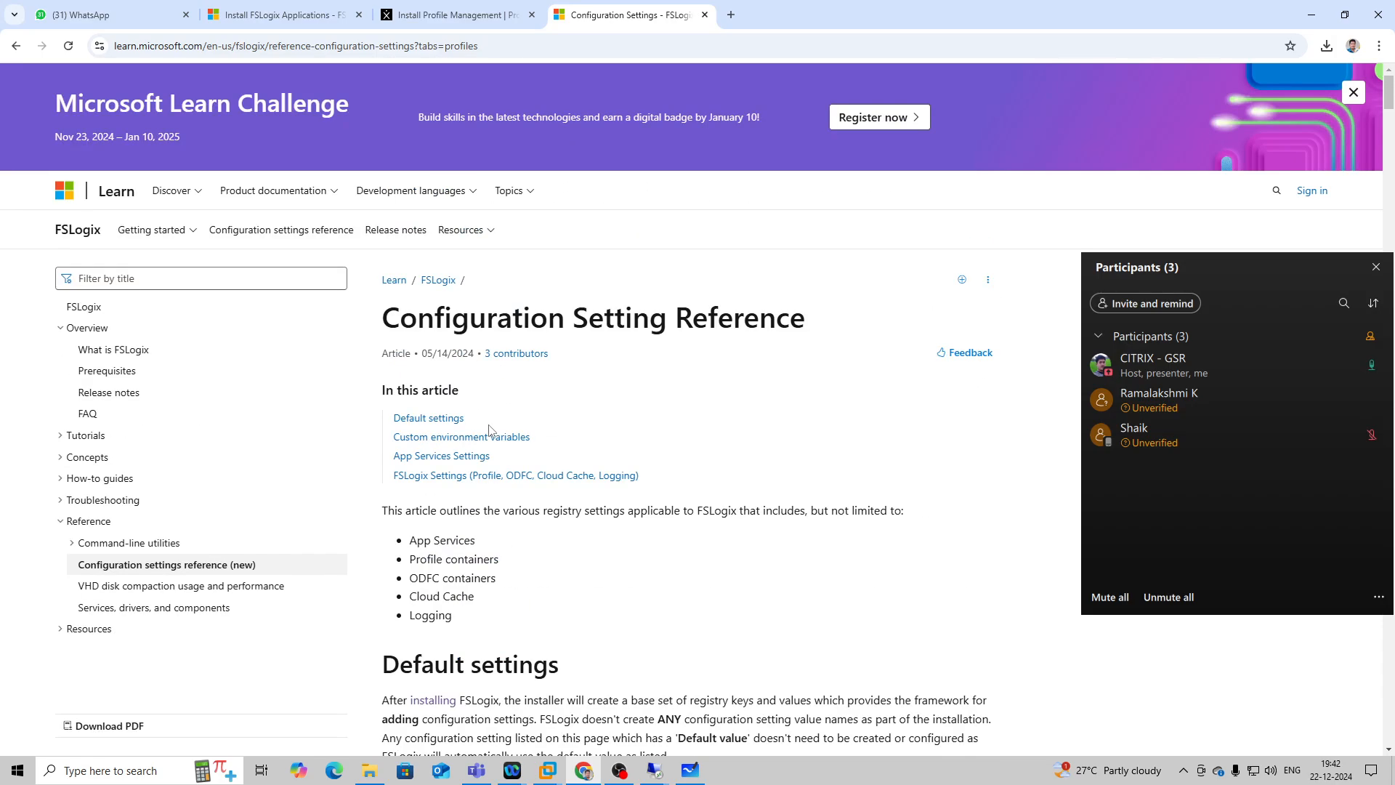
{"action": "left_click", "coordinate": [433, 419]}
{"action": "scroll", "coordinate": [609, 399], "scroll_direction": "down", "scroll_amount": 20}
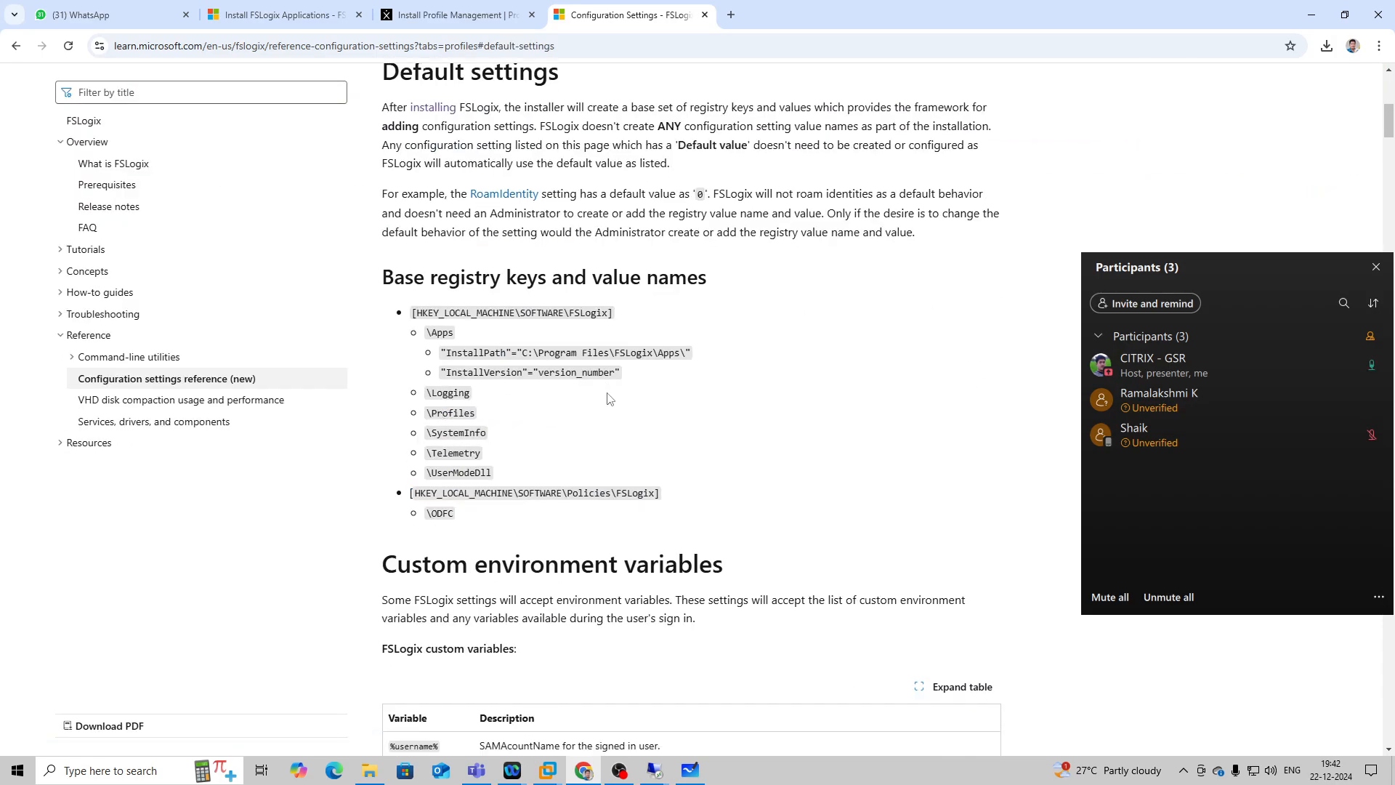
Skim the FSLogix configuration reference, return to the search results and open the Configure profile containers tutorial.
{"action": "scroll", "coordinate": [609, 398], "scroll_direction": "down", "scroll_amount": 12}
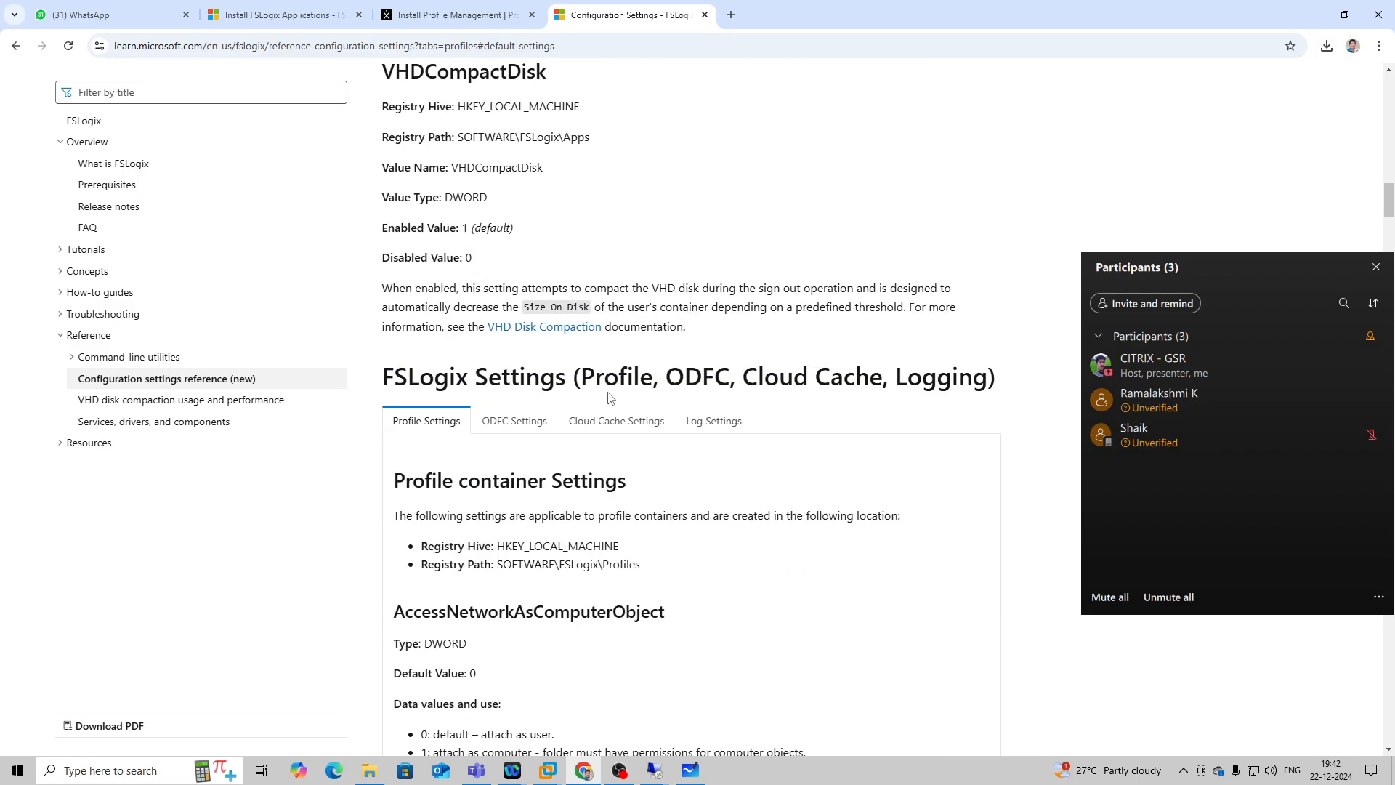
{"action": "left_click", "coordinate": [22, 47]}
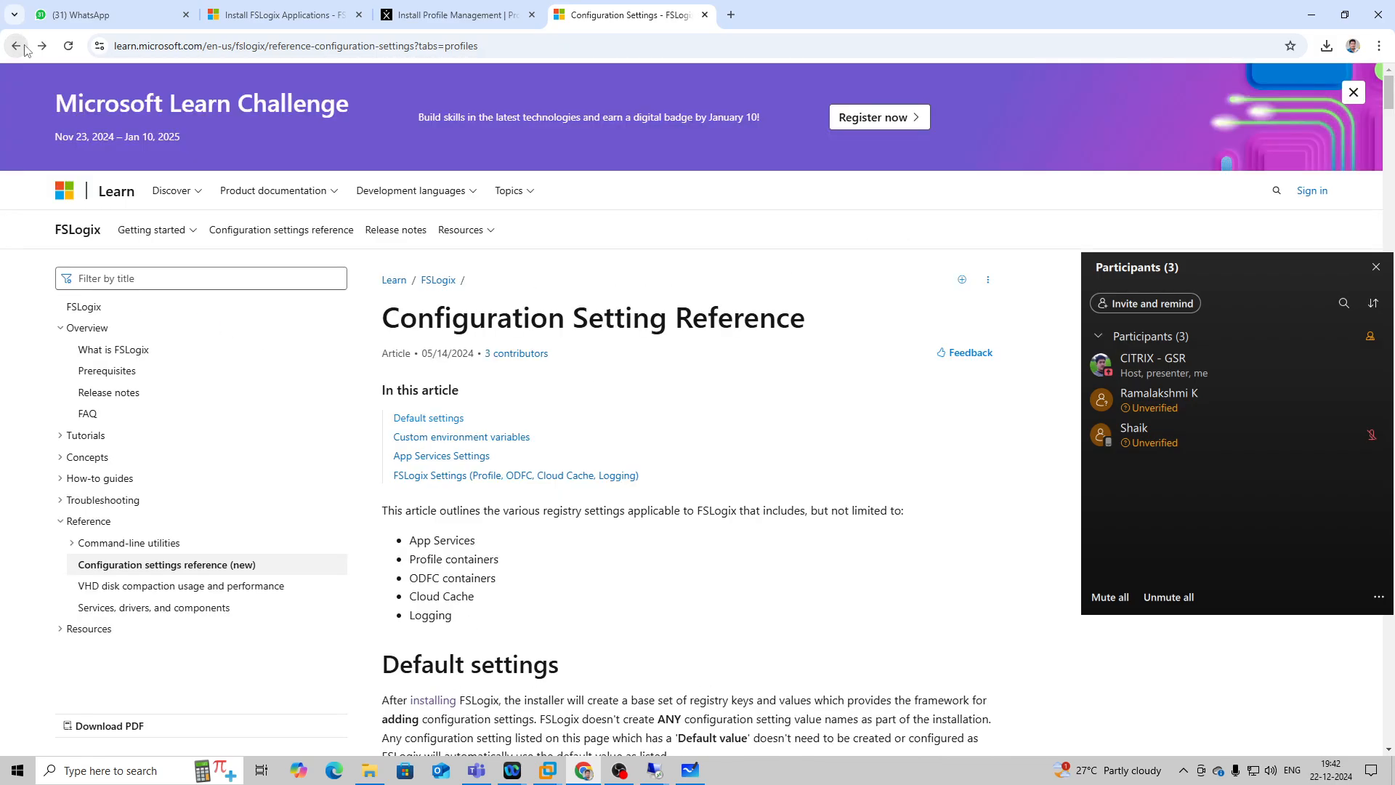
{"action": "scroll", "coordinate": [520, 494], "scroll_direction": "down", "scroll_amount": 12}
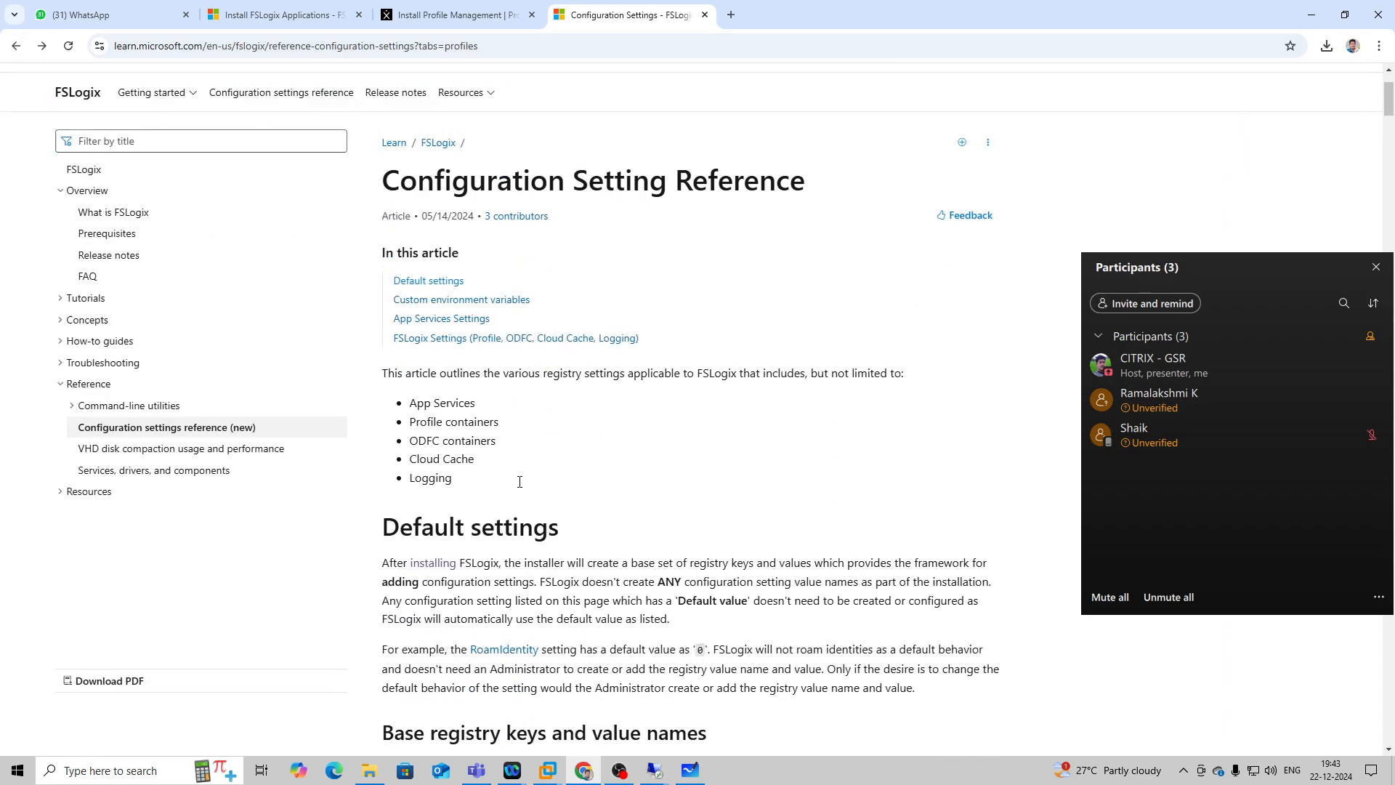
{"action": "scroll", "coordinate": [388, 437], "scroll_direction": "down", "scroll_amount": 4}
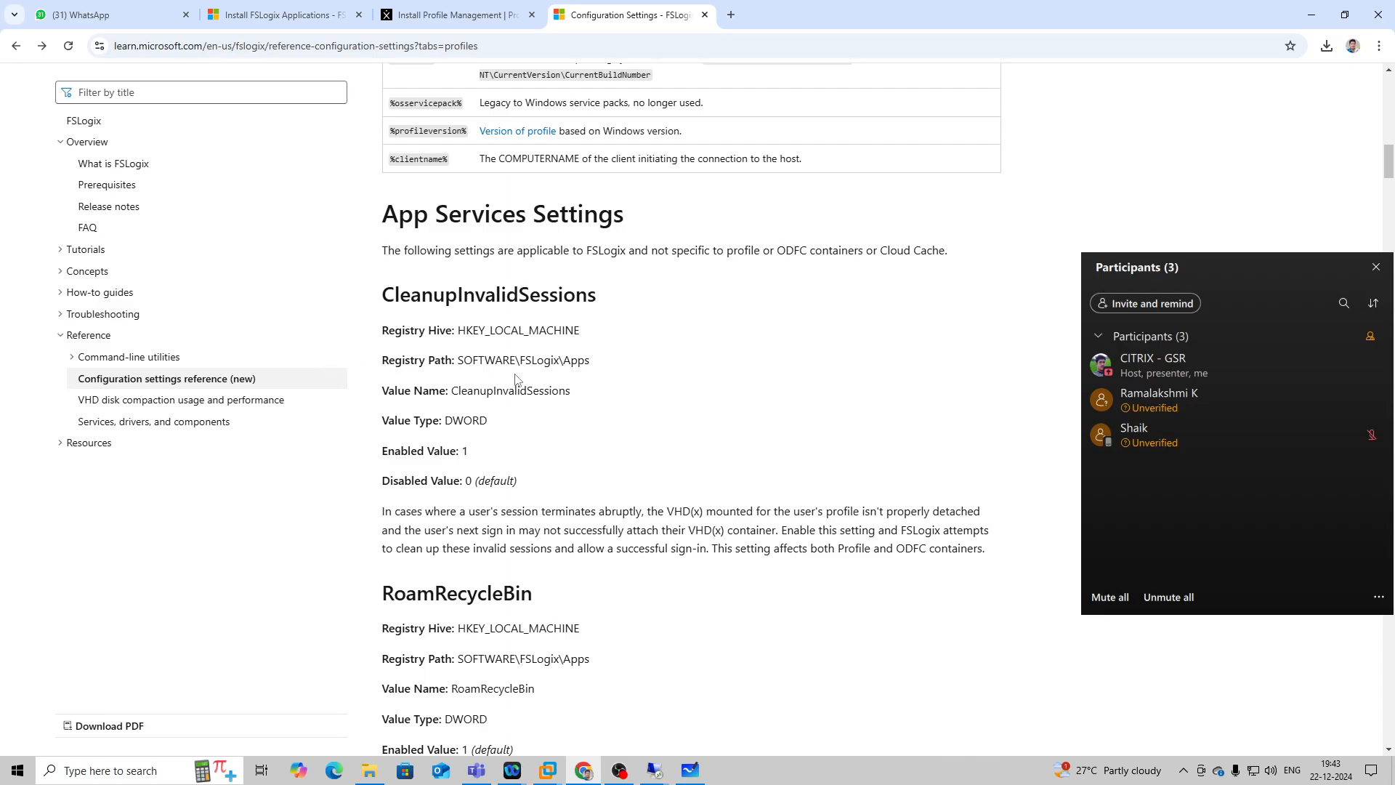
{"action": "left_click", "coordinate": [14, 47]}
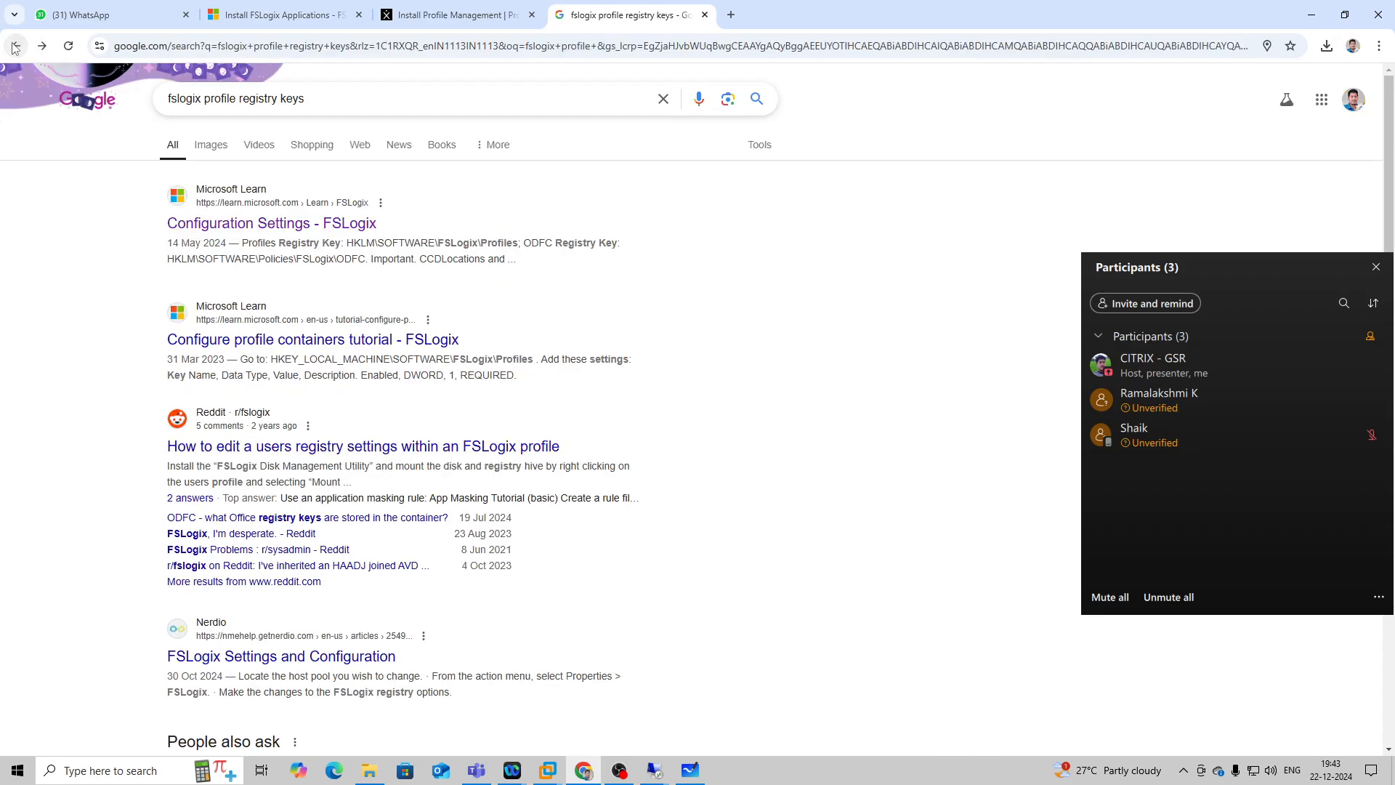
{"action": "left_click", "coordinate": [539, 325]}
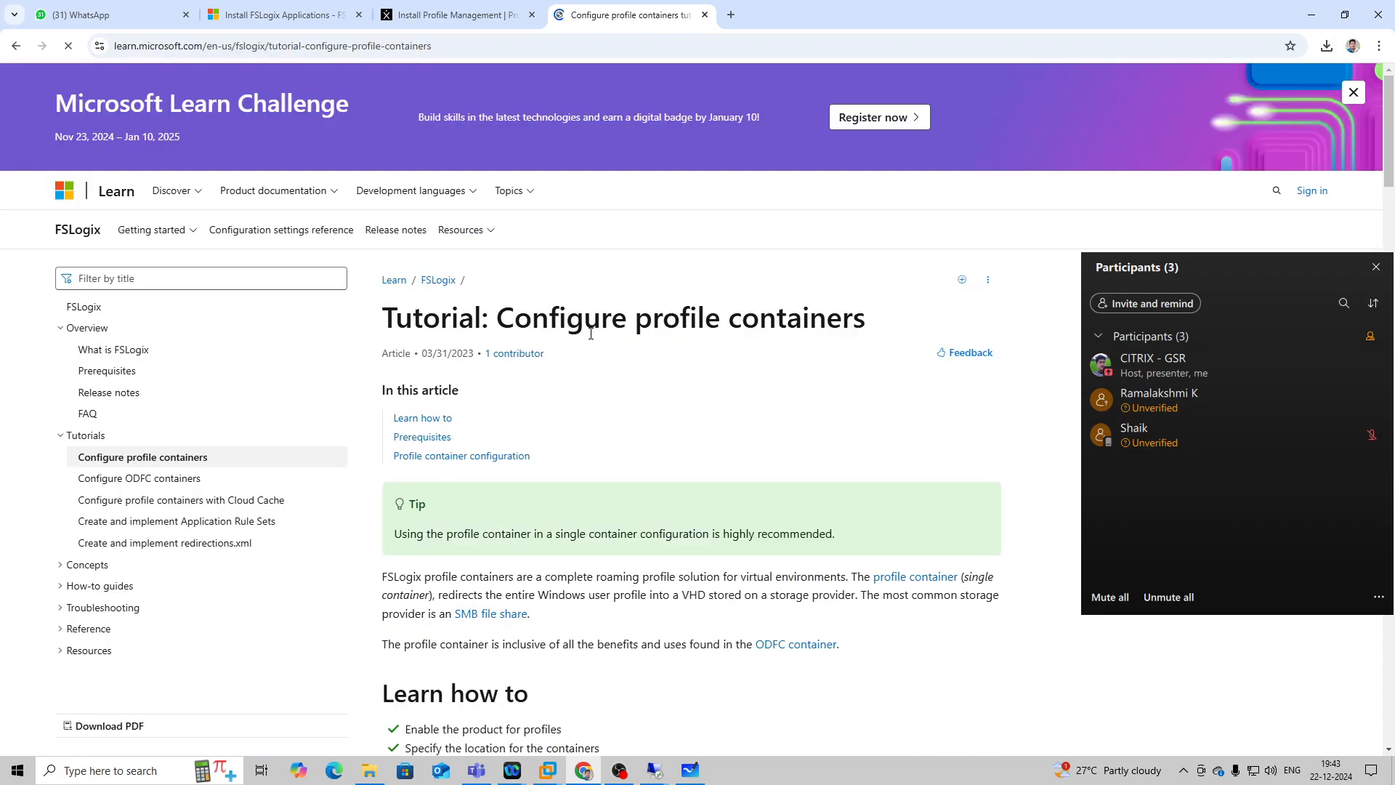
Examine the tutorial's table of Profiles registry settings and its example Registry Editor figure.
{"action": "scroll", "coordinate": [577, 356], "scroll_direction": "down", "scroll_amount": 8}
{"action": "scroll", "coordinate": [577, 356], "scroll_direction": "down", "scroll_amount": 15}
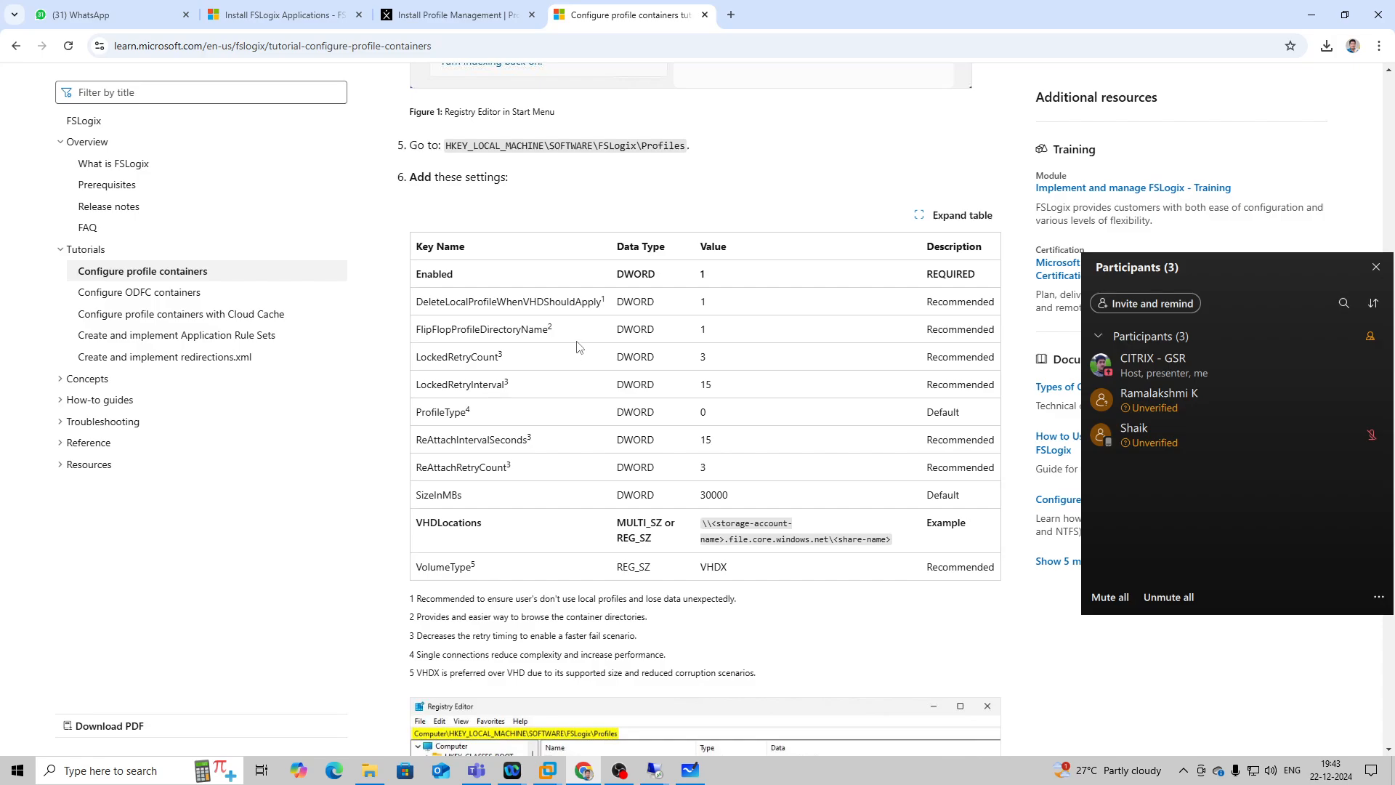
{"action": "scroll", "coordinate": [576, 347], "scroll_direction": "up", "scroll_amount": 5}
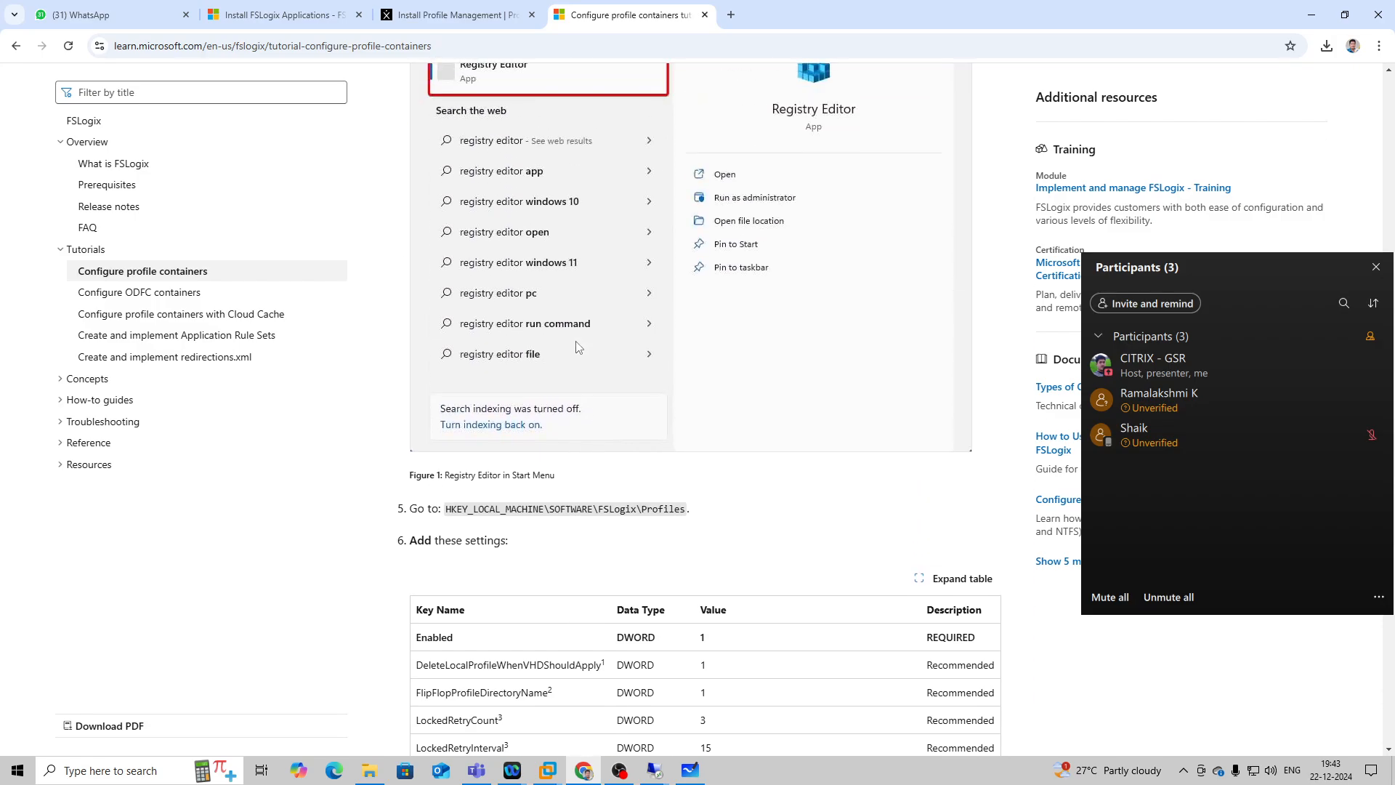
{"action": "scroll", "coordinate": [577, 347], "scroll_direction": "down", "scroll_amount": 3}
{"action": "scroll", "coordinate": [577, 347], "scroll_direction": "down", "scroll_amount": 3}
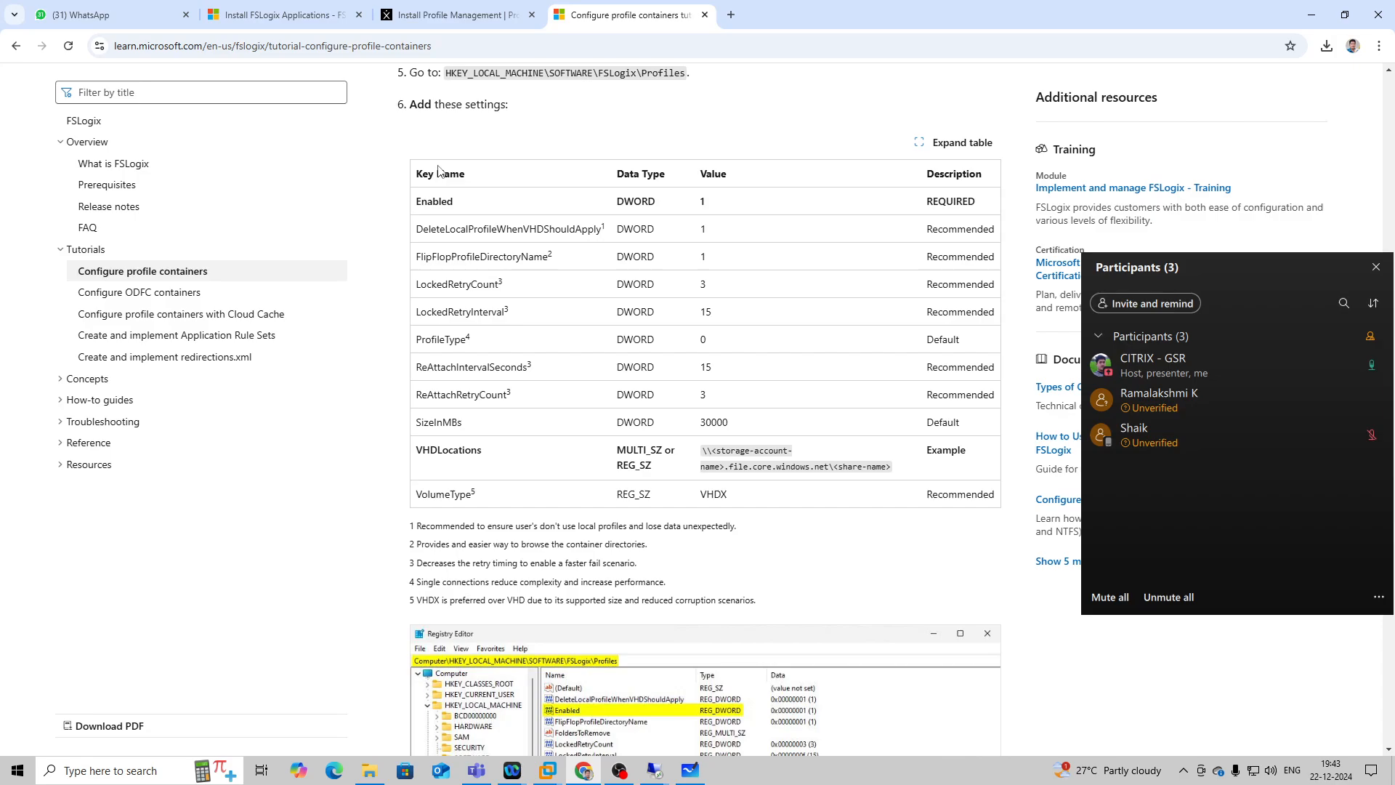
{"action": "scroll", "coordinate": [583, 507], "scroll_direction": "down", "scroll_amount": 4}
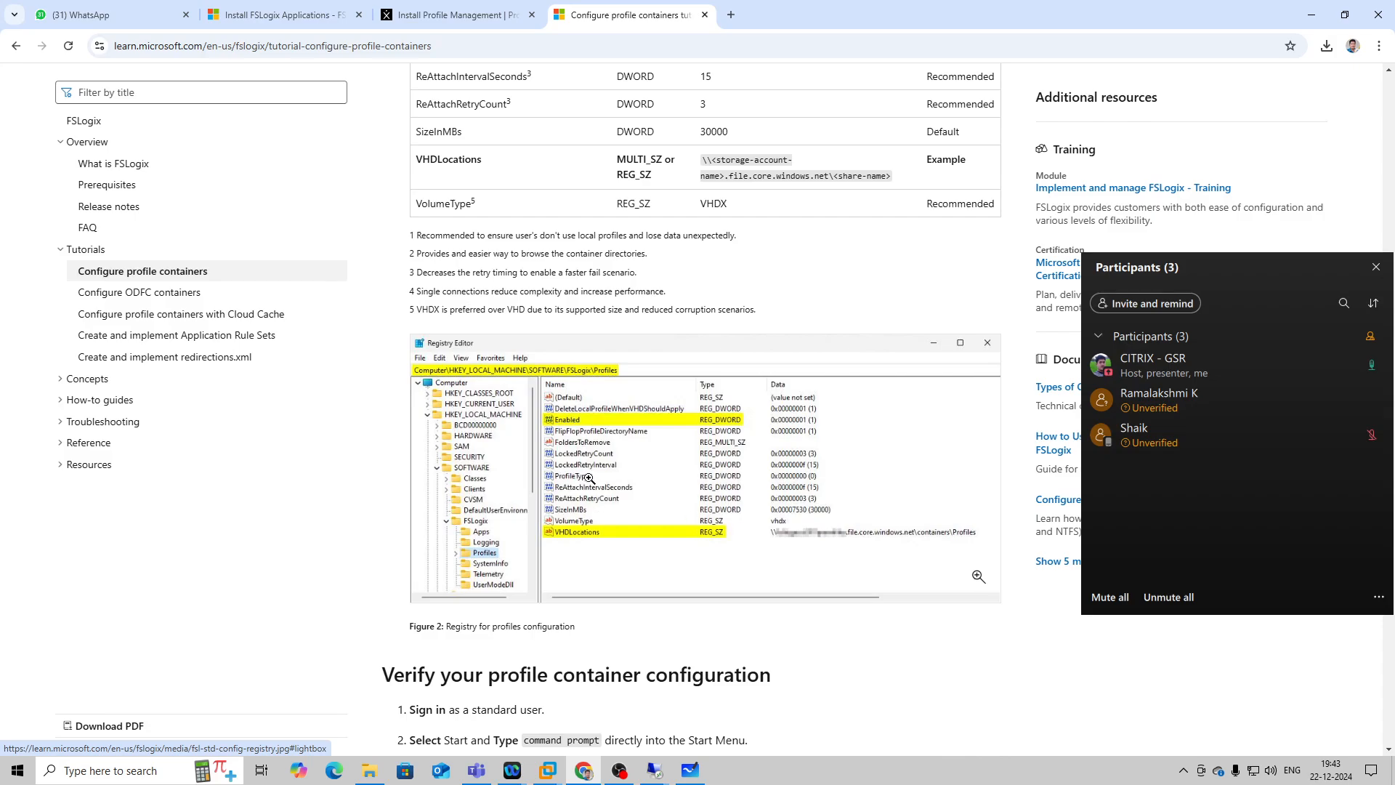
{"action": "scroll", "coordinate": [689, 491], "scroll_direction": "up", "scroll_amount": 4}
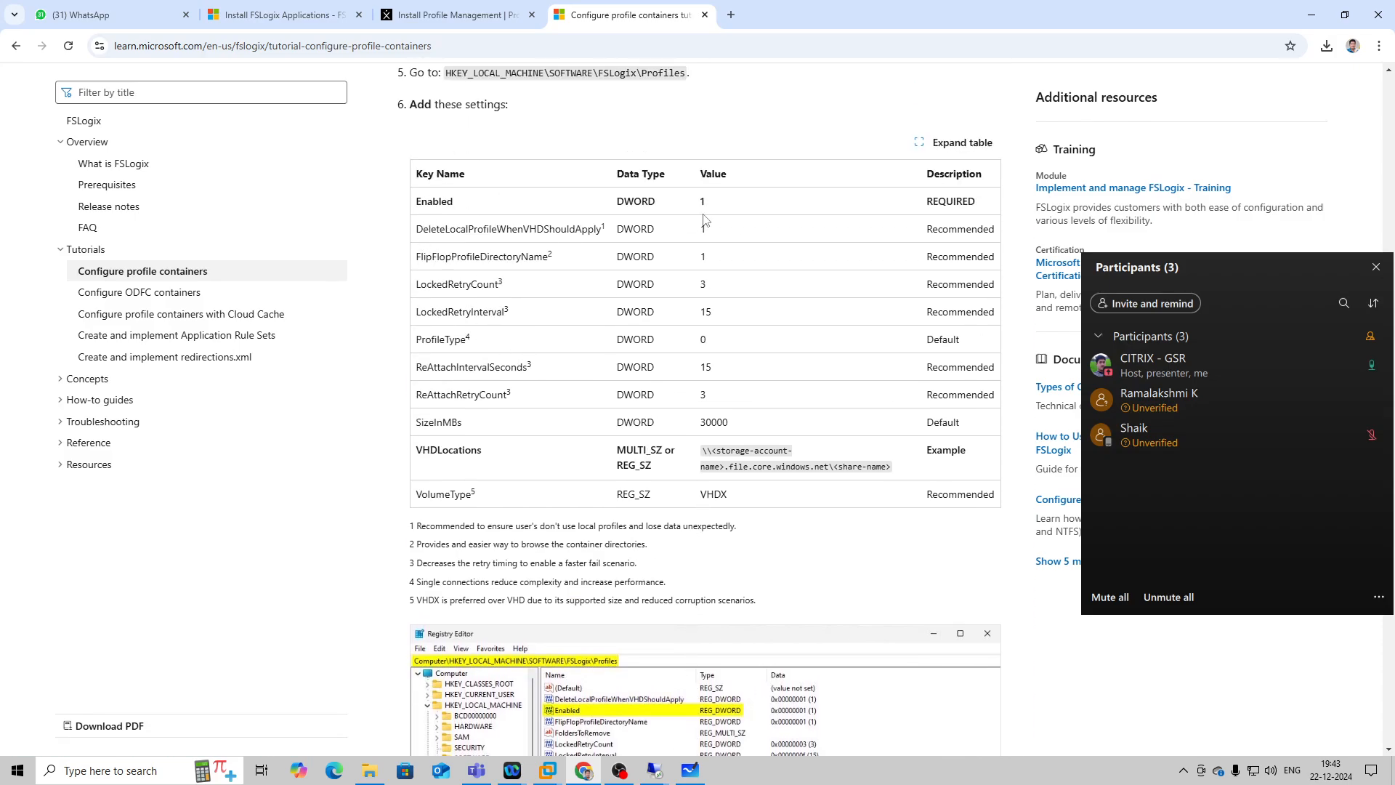
{"action": "scroll", "coordinate": [749, 430], "scroll_direction": "down", "scroll_amount": 3}
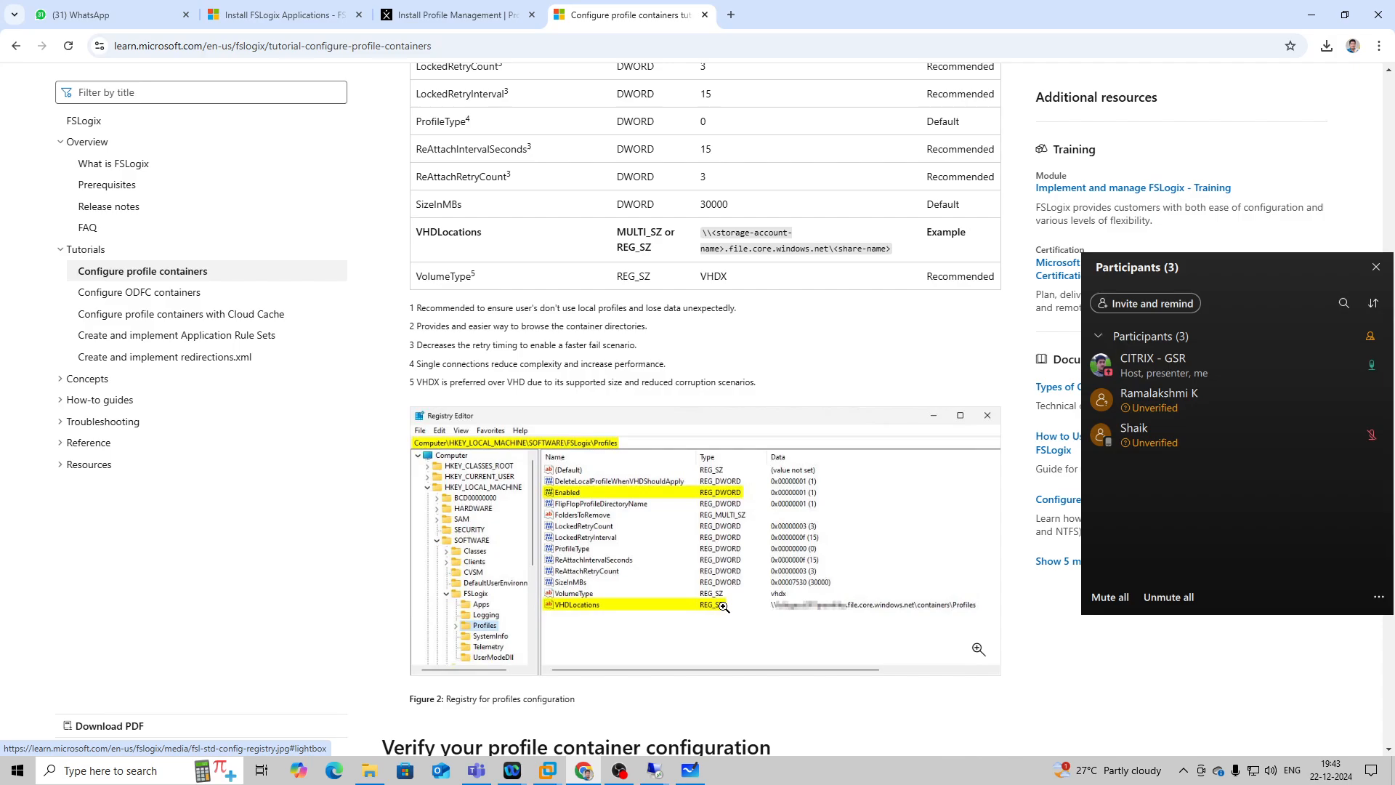
{"action": "scroll", "coordinate": [724, 606], "scroll_direction": "down", "scroll_amount": 2}
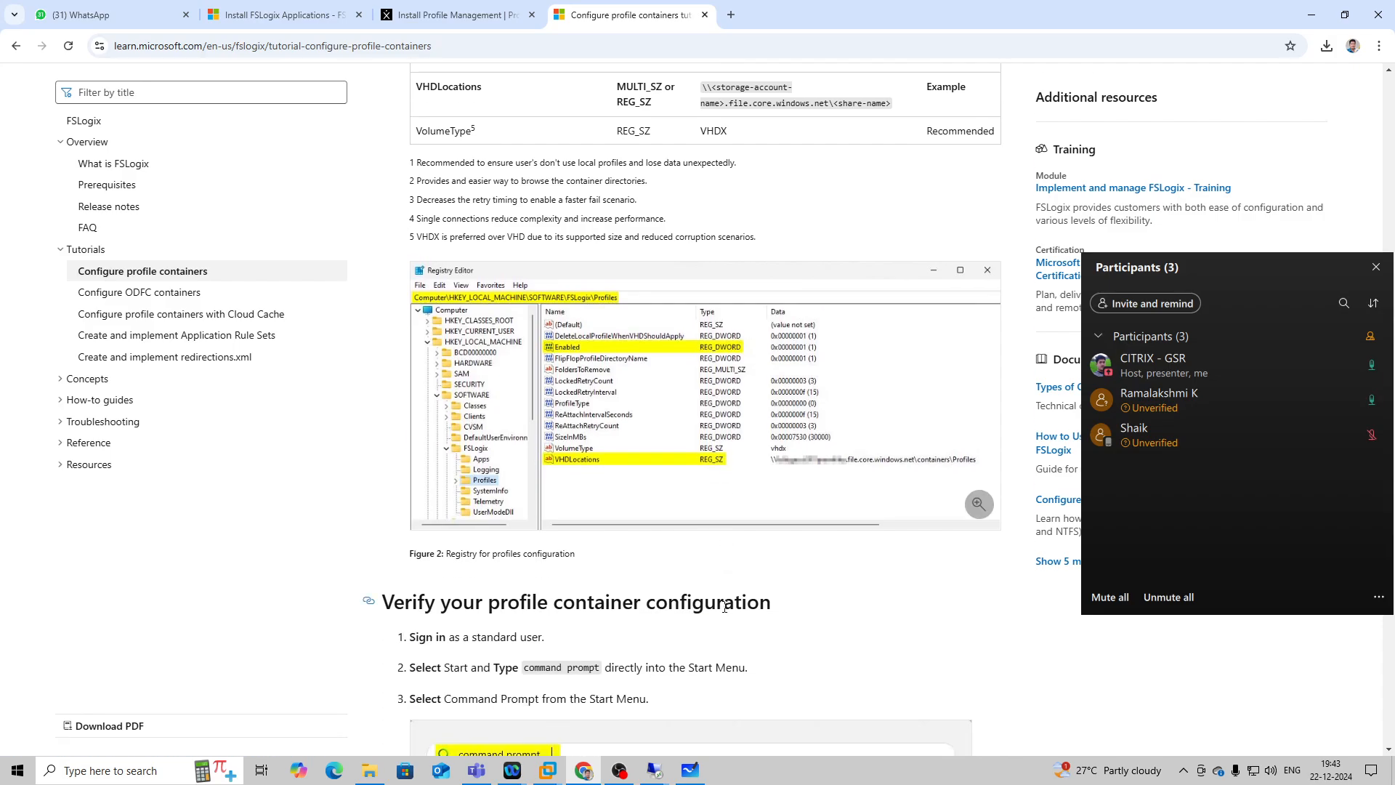
{"action": "scroll", "coordinate": [726, 588], "scroll_direction": "up", "scroll_amount": 2}
{"action": "scroll", "coordinate": [727, 585], "scroll_direction": "up", "scroll_amount": 3}
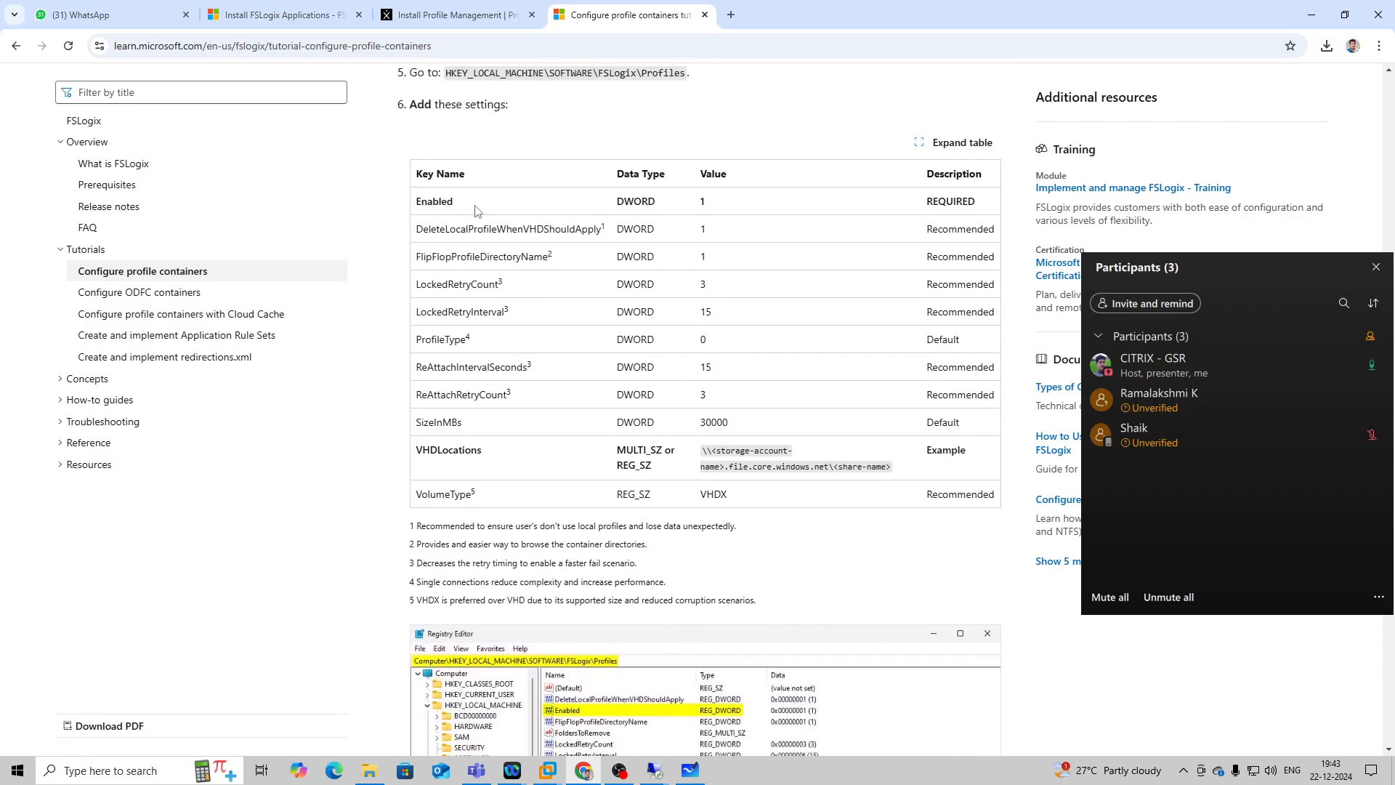
Copy the Enabled key name from the tutorial, switch to the 192.168.1.56 session, and create a DWORD (32-bit) value named Enabled in the Profiles key.
{"action": "left_click_drag", "start_coordinate": [452, 202], "coordinate": [413, 210]}
{"action": "left_click", "coordinate": [458, 209]}
{"action": "double_click", "coordinate": [435, 206]}
{"action": "left_click", "coordinate": [654, 770]}
{"action": "left_click", "coordinate": [724, 712]}
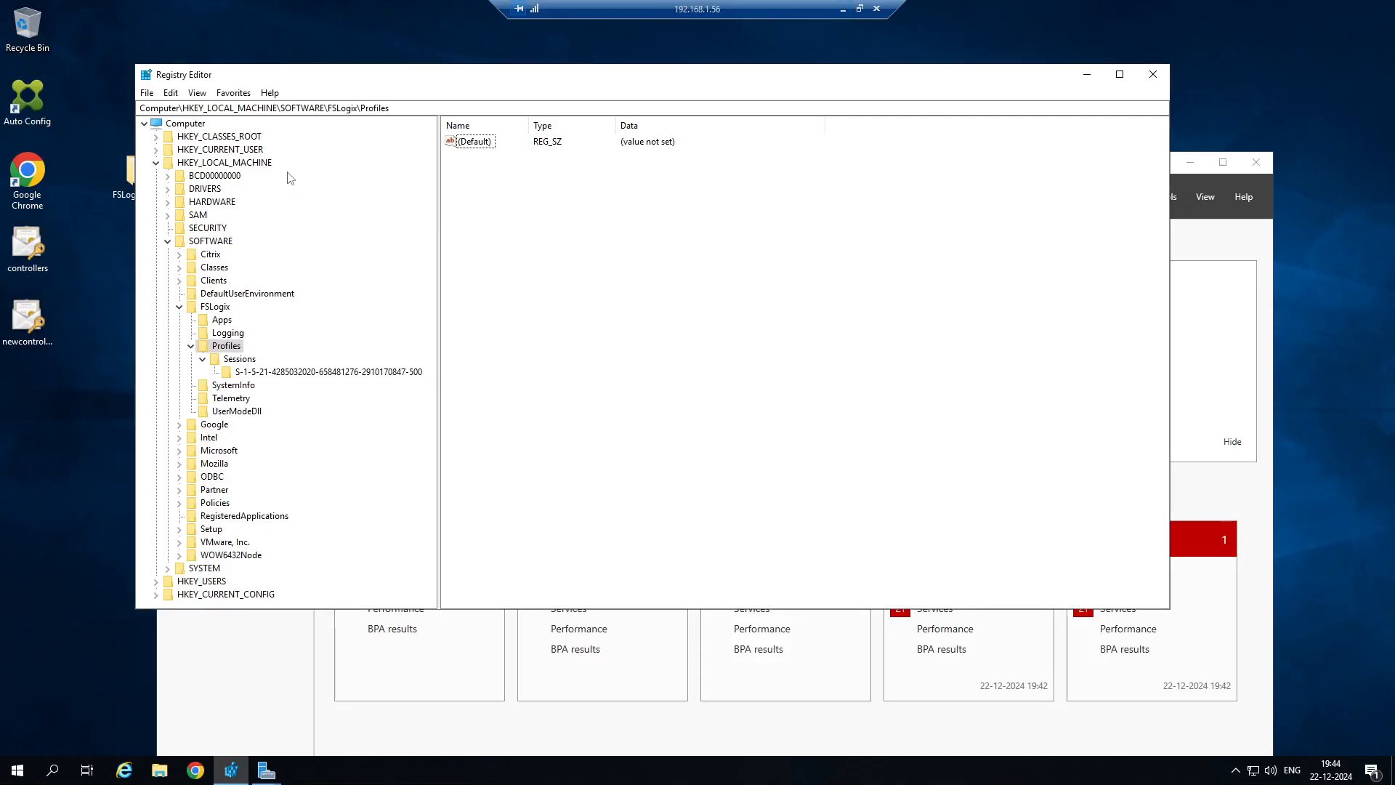
{"action": "right_click", "coordinate": [516, 178]}
{"action": "mouse_move", "coordinate": [549, 183]}
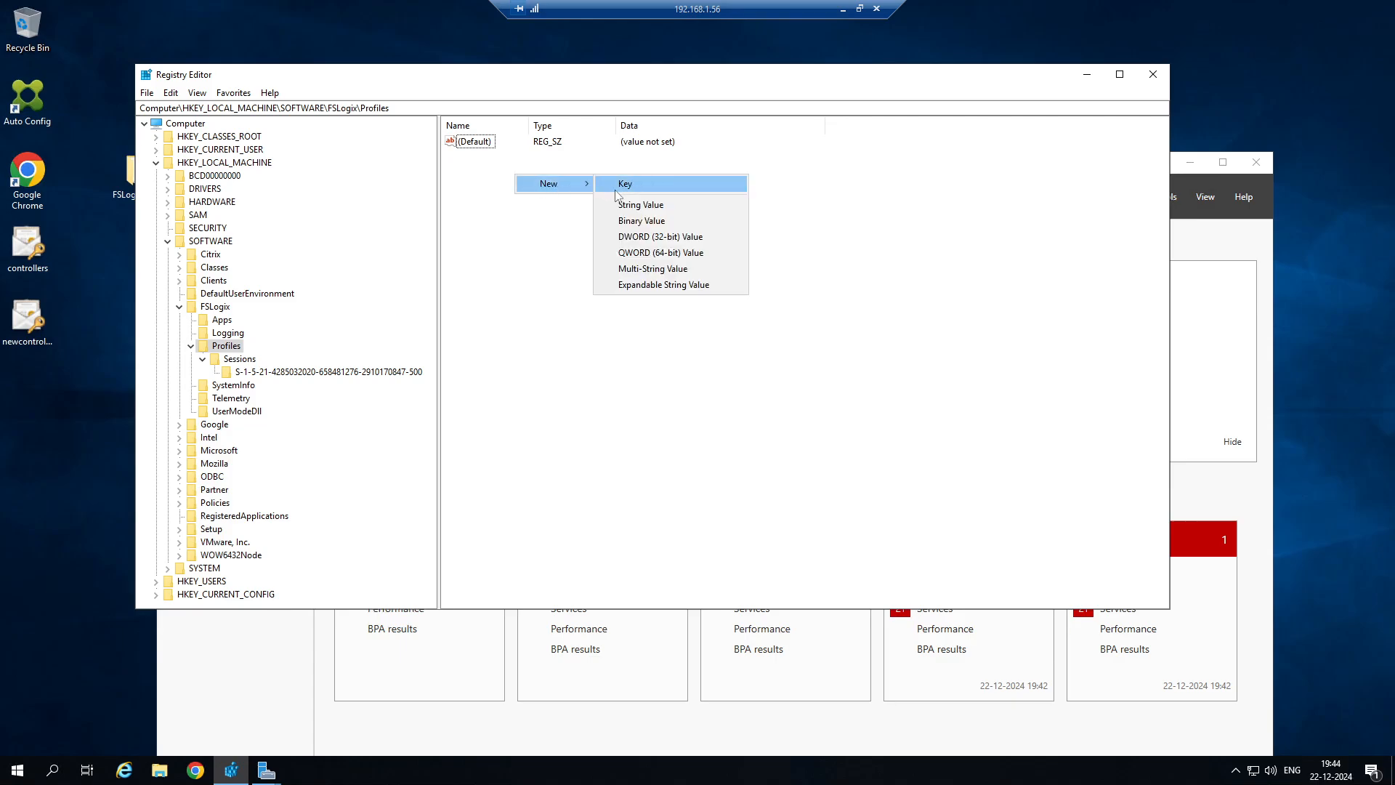
{"action": "left_click", "coordinate": [649, 237]}
{"action": "type", "text": "Enabled"}
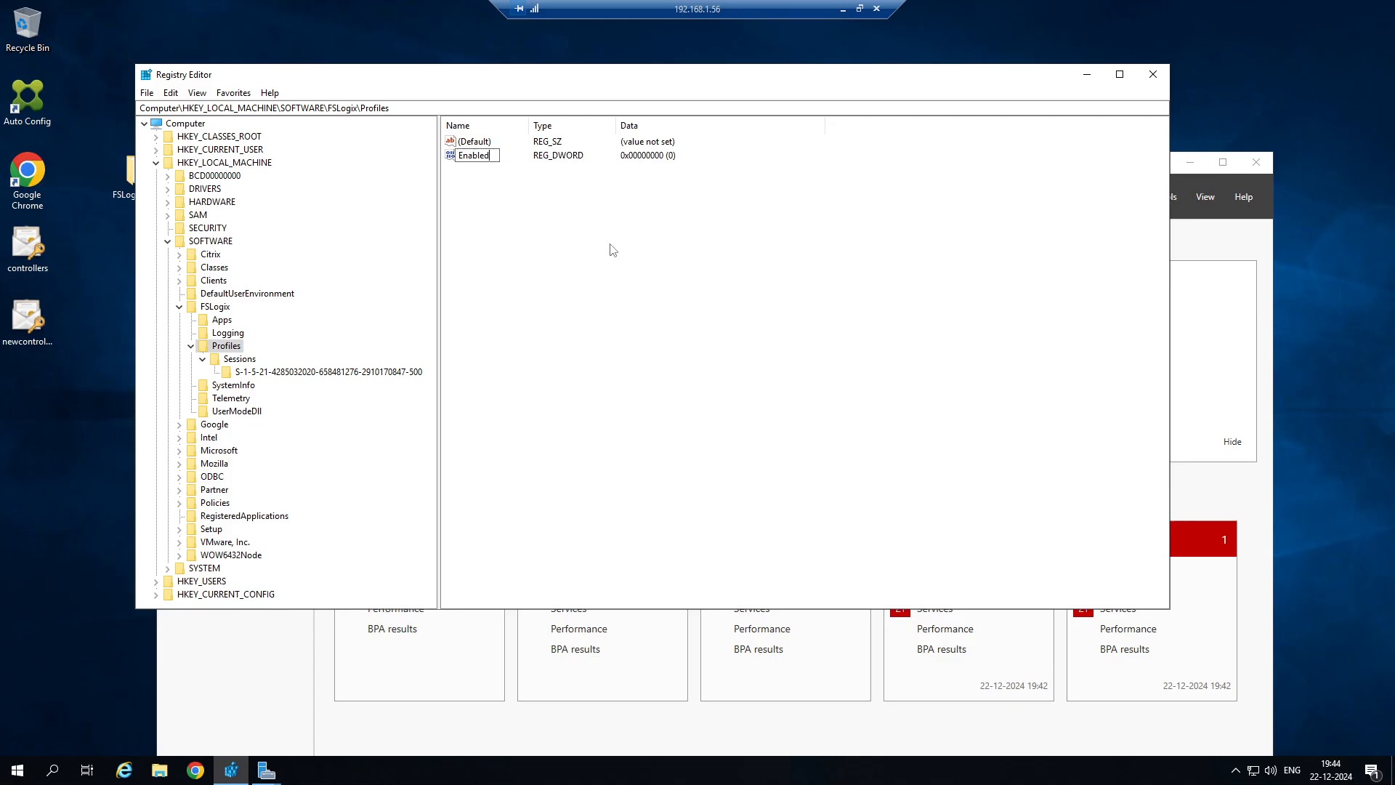
{"action": "key", "text": "Return"}
Set the value data of the Enabled DWORD to 1.
{"action": "right_click", "coordinate": [473, 156]}
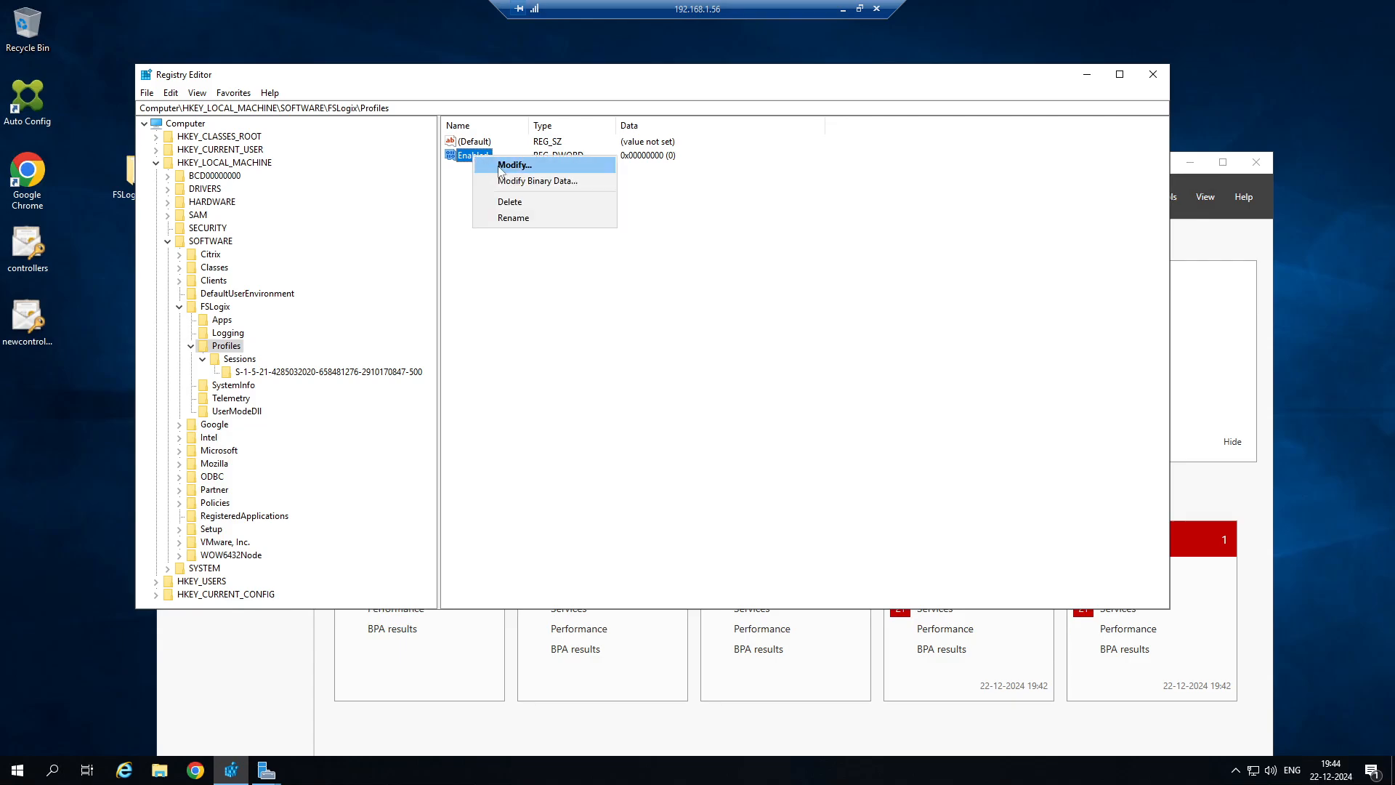
{"action": "left_click", "coordinate": [501, 167]}
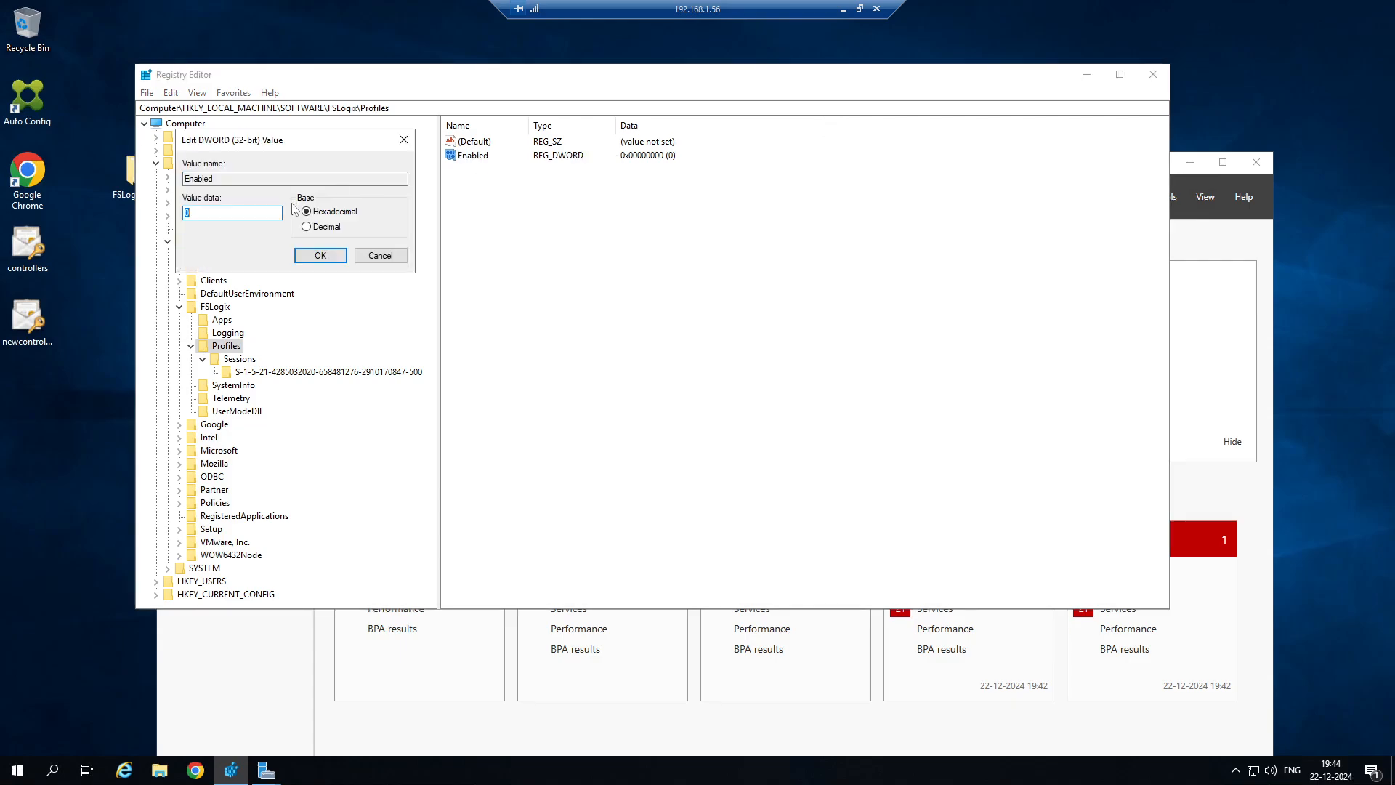
{"action": "type", "text": "1"}
{"action": "left_click", "coordinate": [320, 255]}
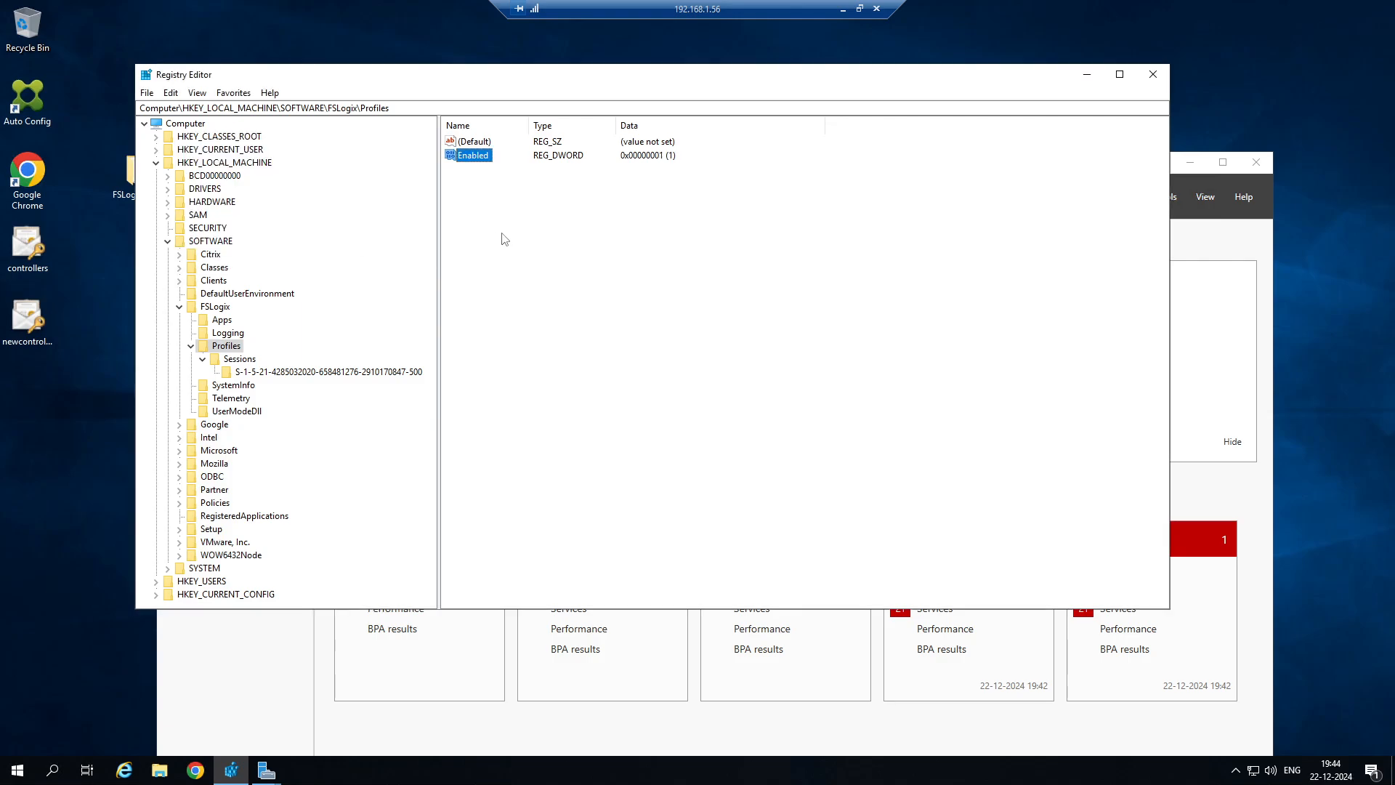
Copy the VHDLocations key name from the tutorial and create a string value with that name in the Profiles key on 192.168.1.56.
{"action": "left_click", "coordinate": [842, 9]}
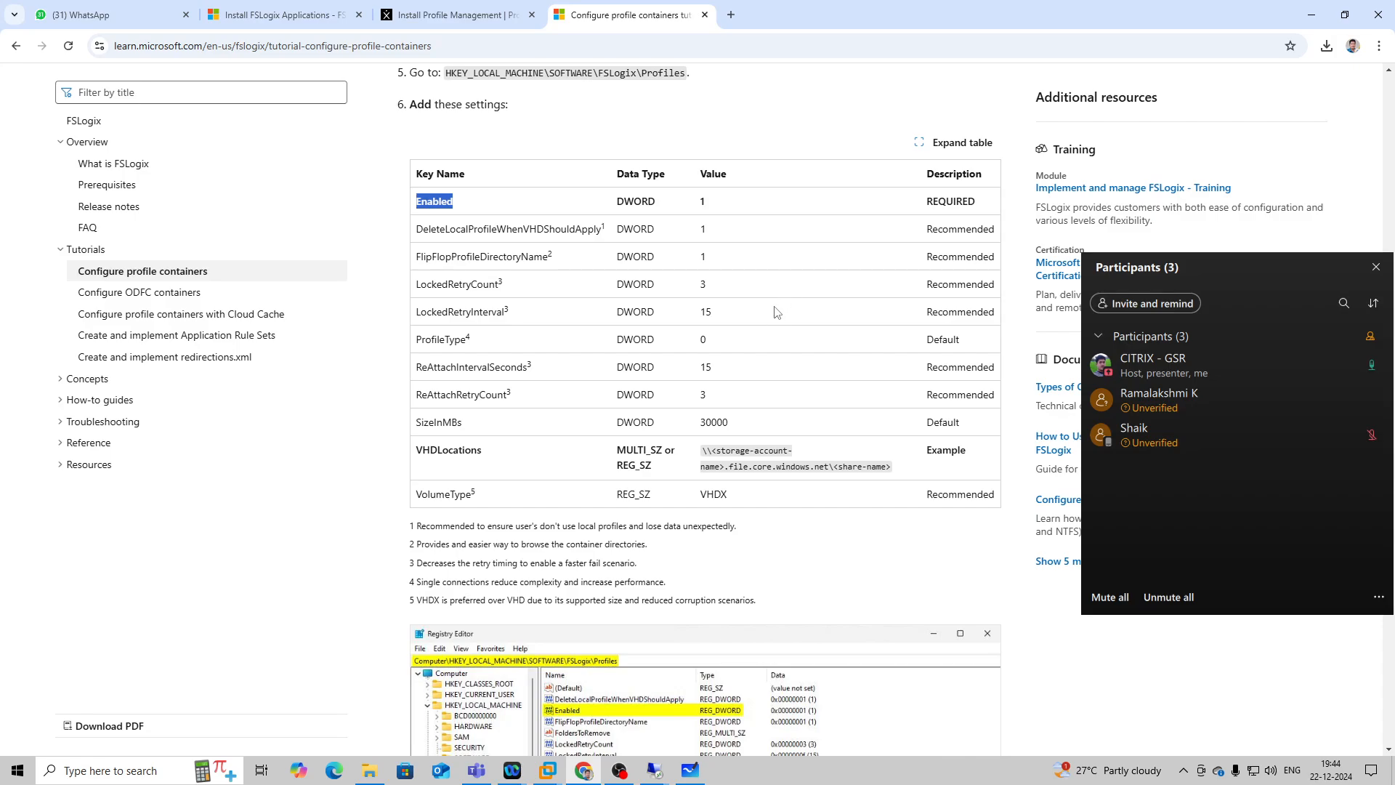
{"action": "left_click_drag", "start_coordinate": [483, 455], "coordinate": [420, 454]}
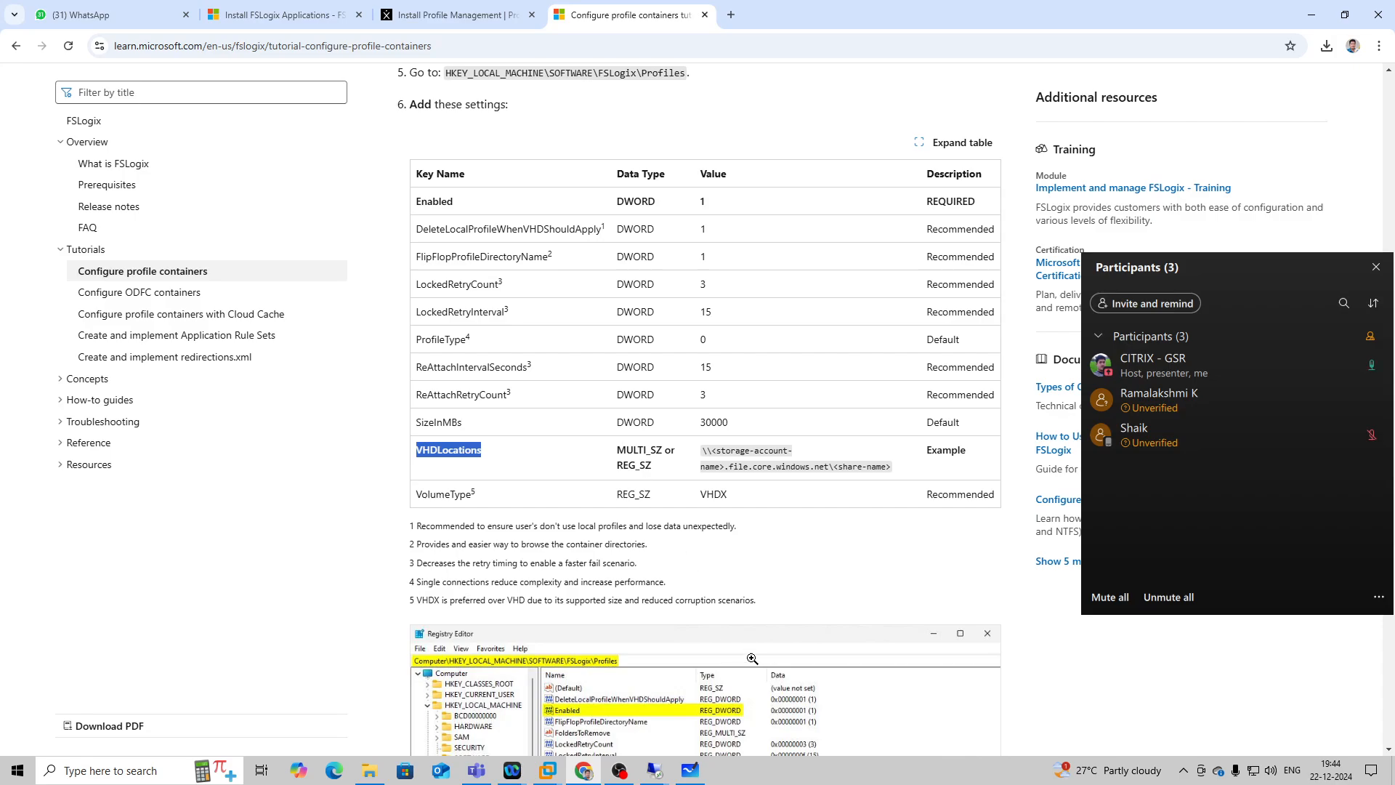
{"action": "left_click", "coordinate": [654, 770]}
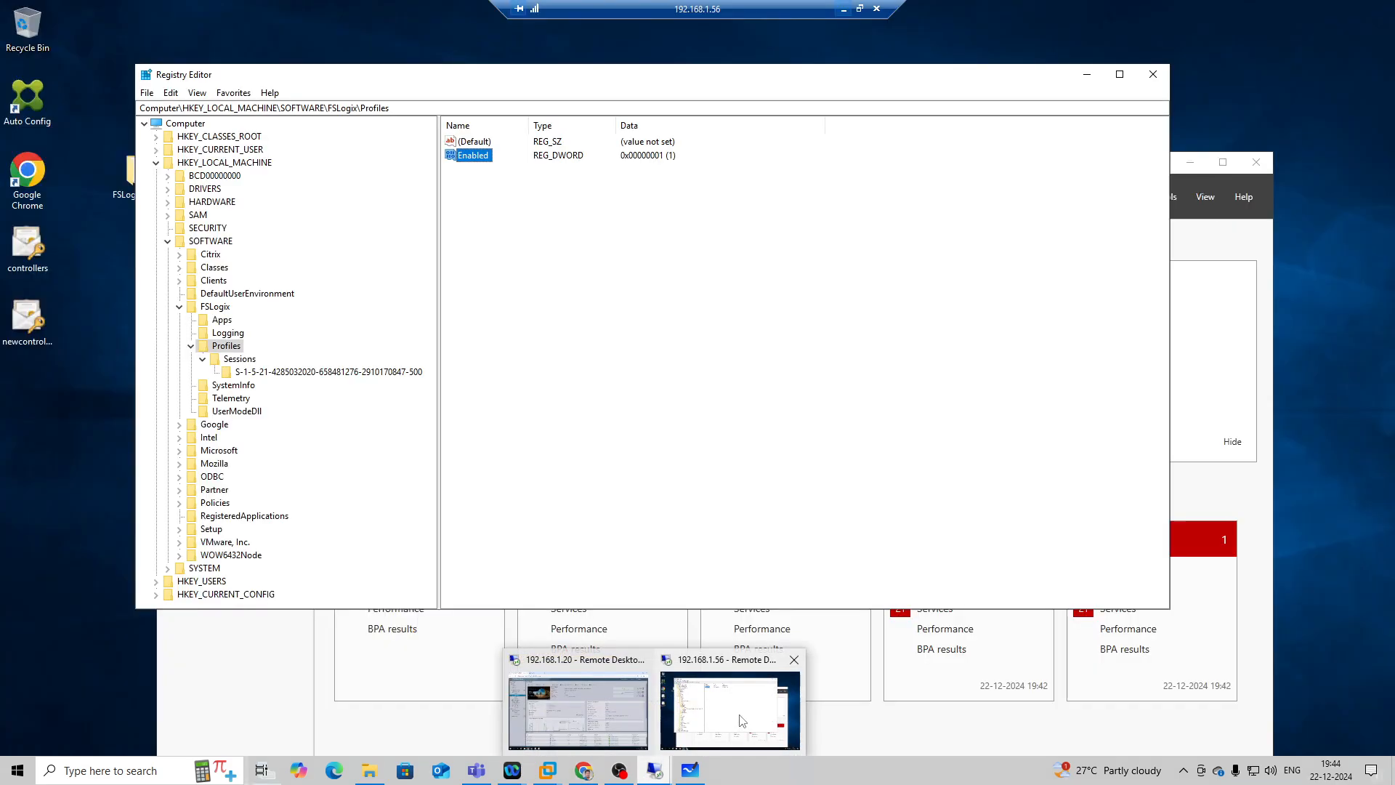
{"action": "left_click", "coordinate": [742, 720]}
{"action": "right_click", "coordinate": [492, 191]}
{"action": "mouse_move", "coordinate": [543, 197]}
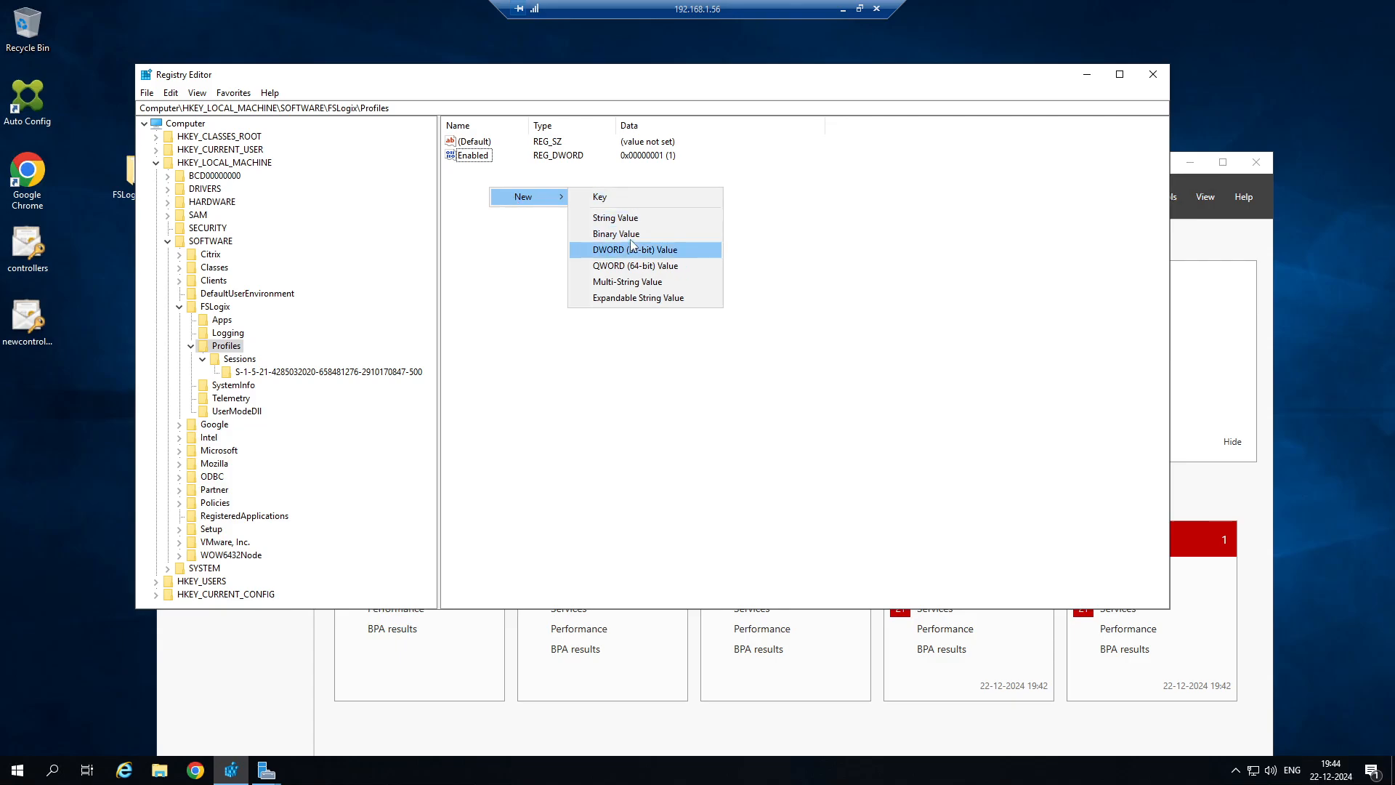
{"action": "left_click", "coordinate": [631, 220]}
{"action": "type", "text": "VHDLocations"}
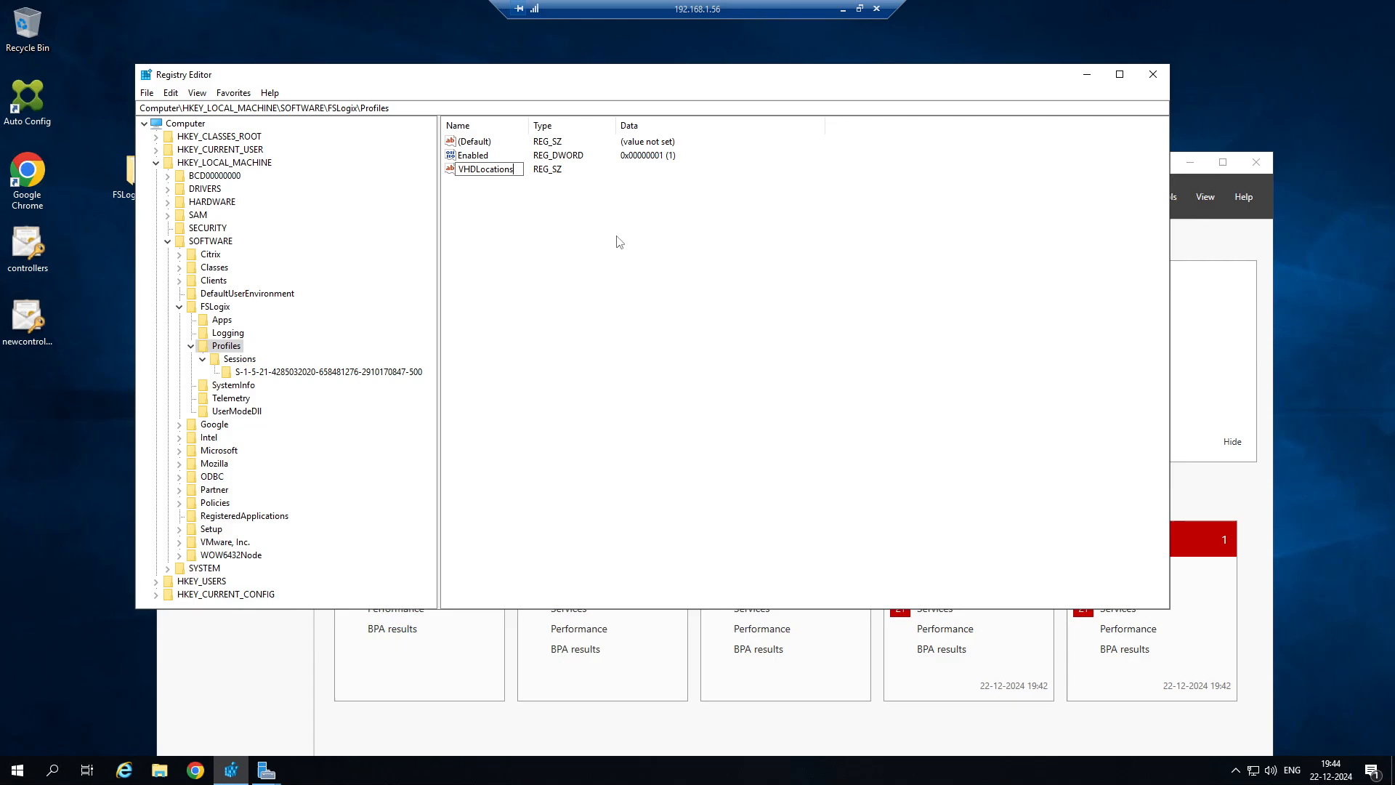
{"action": "key", "text": "Return"}
Switch to the 192.168.1.20 session and open the sharing properties of the CitrixUserProfile folder on Local Disk (C:).
{"action": "left_click", "coordinate": [842, 6]}
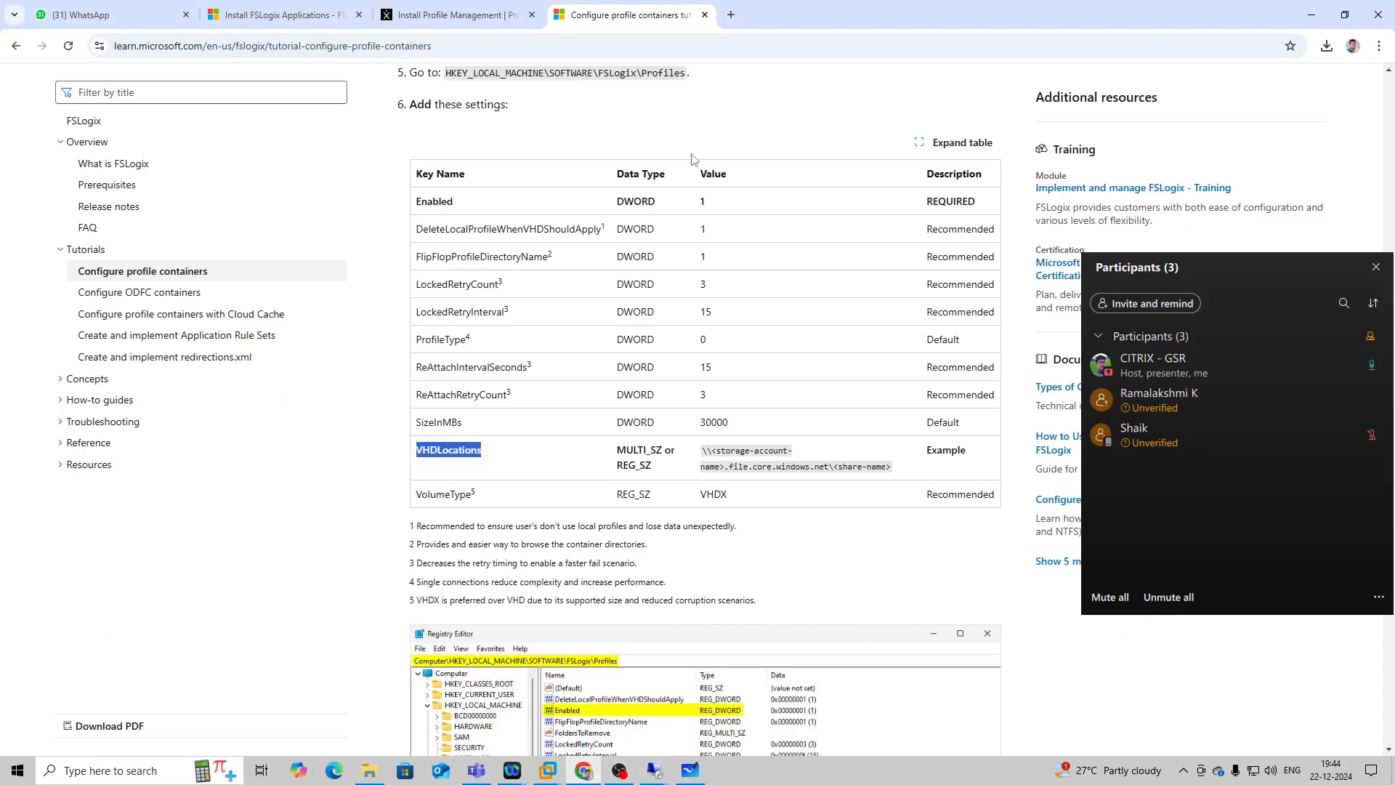
{"action": "mouse_move", "coordinate": [655, 771]}
{"action": "left_click", "coordinate": [595, 726]}
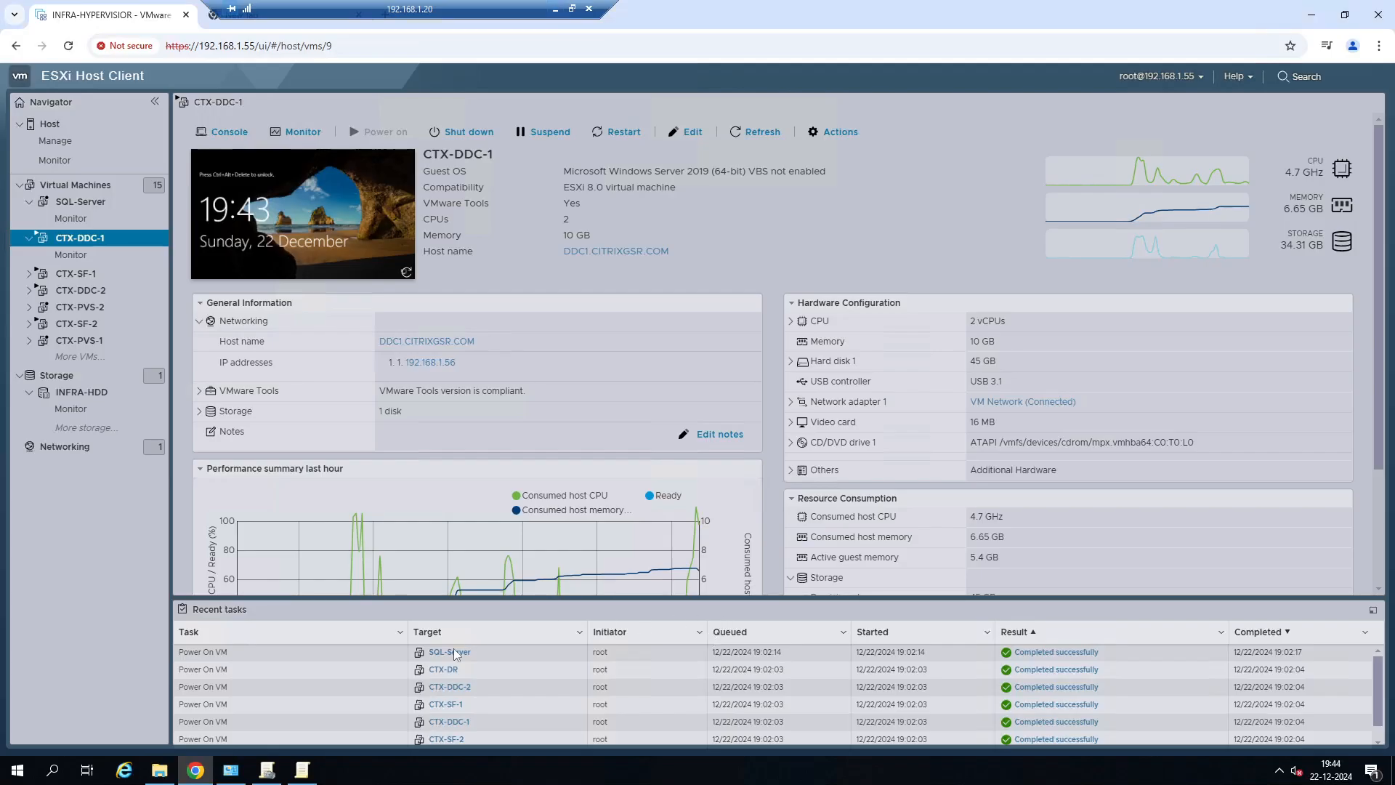
{"action": "left_click", "coordinate": [159, 770]}
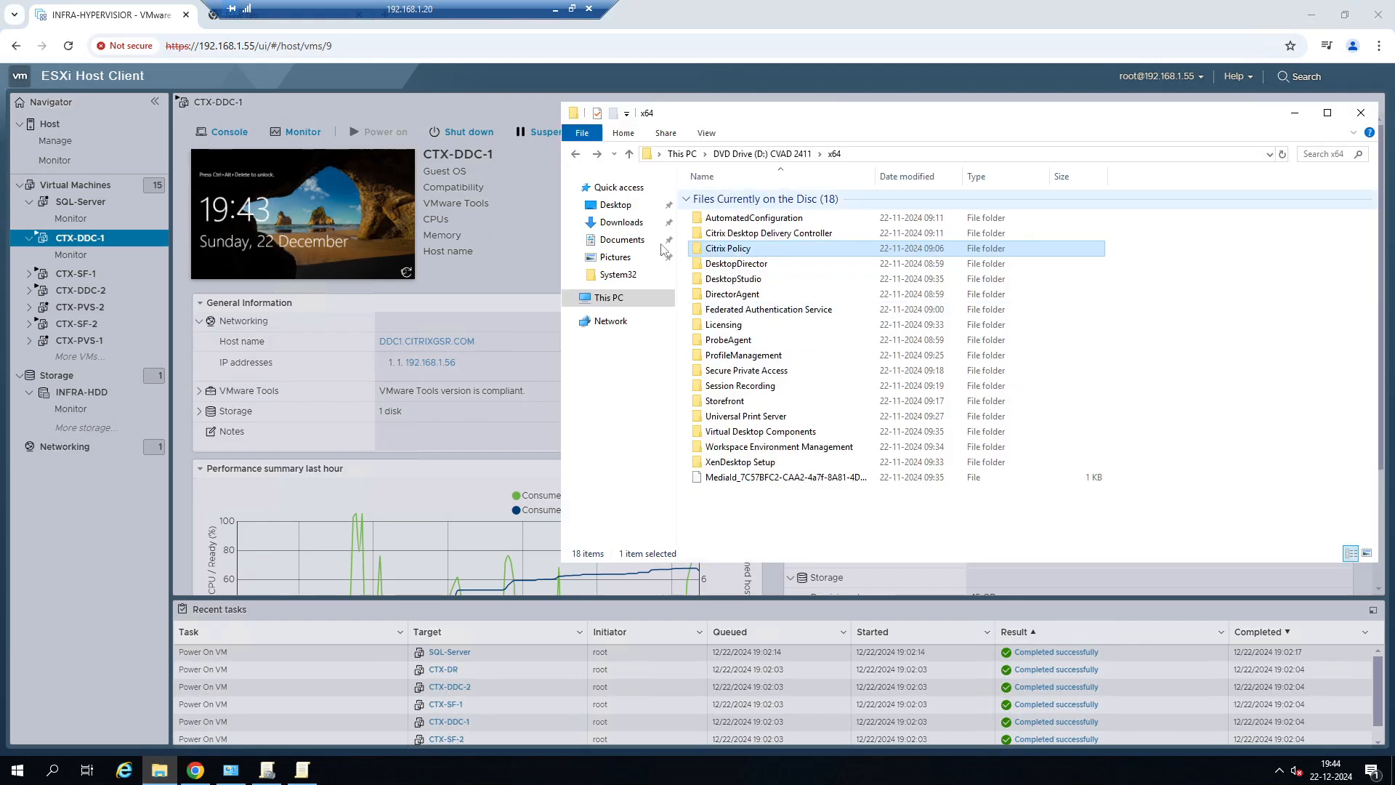
{"action": "left_click", "coordinate": [594, 306]}
{"action": "double_click", "coordinate": [734, 347]}
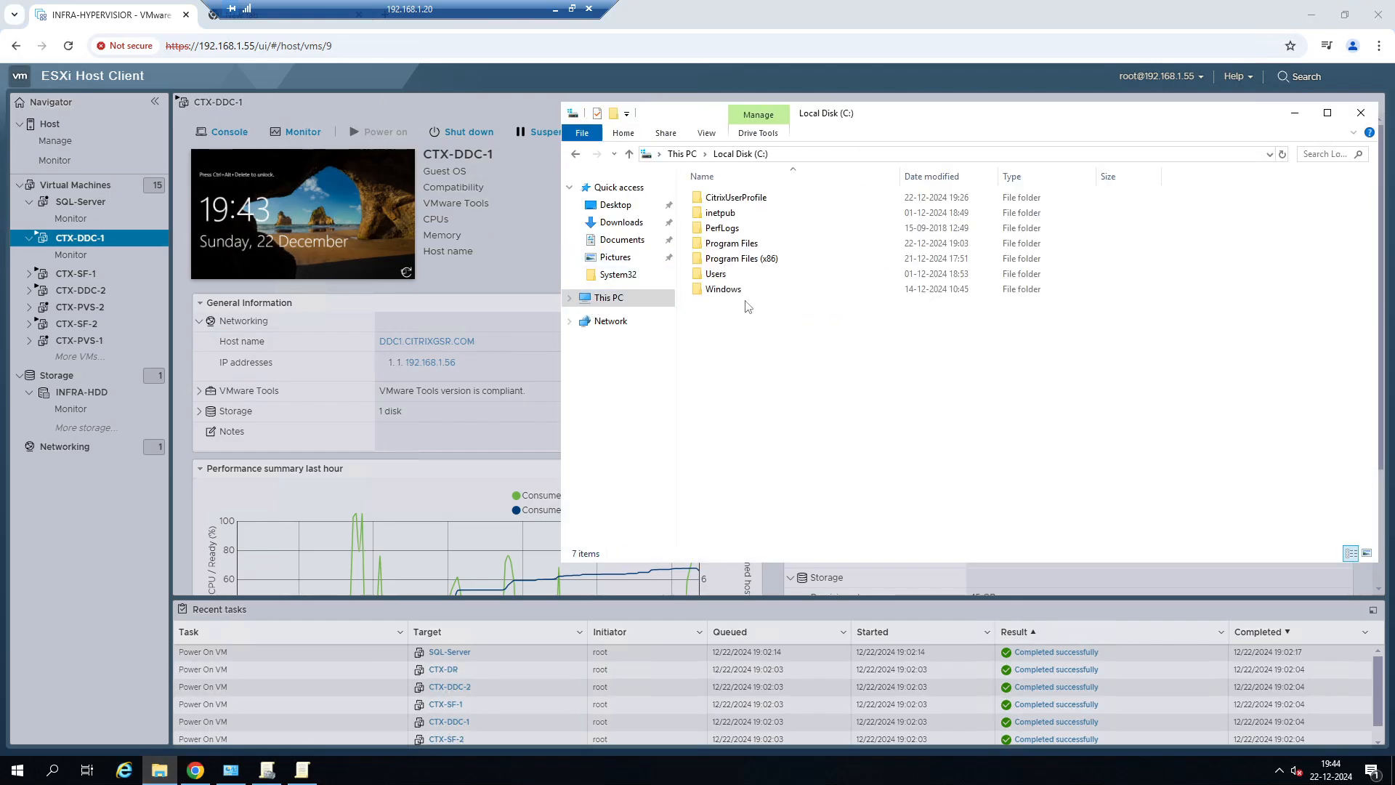
{"action": "left_click", "coordinate": [731, 197]}
{"action": "right_click", "coordinate": [742, 194]}
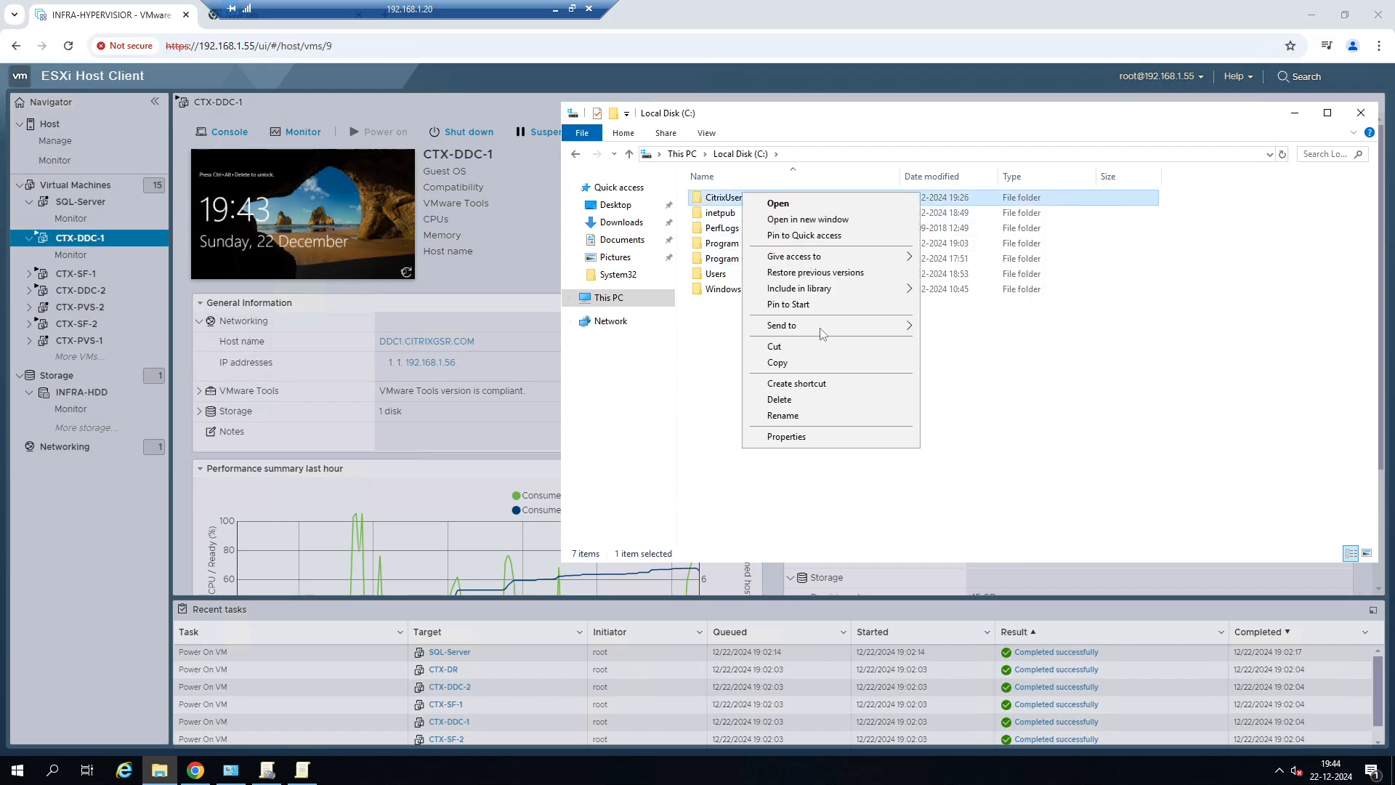
{"action": "left_click", "coordinate": [800, 435]}
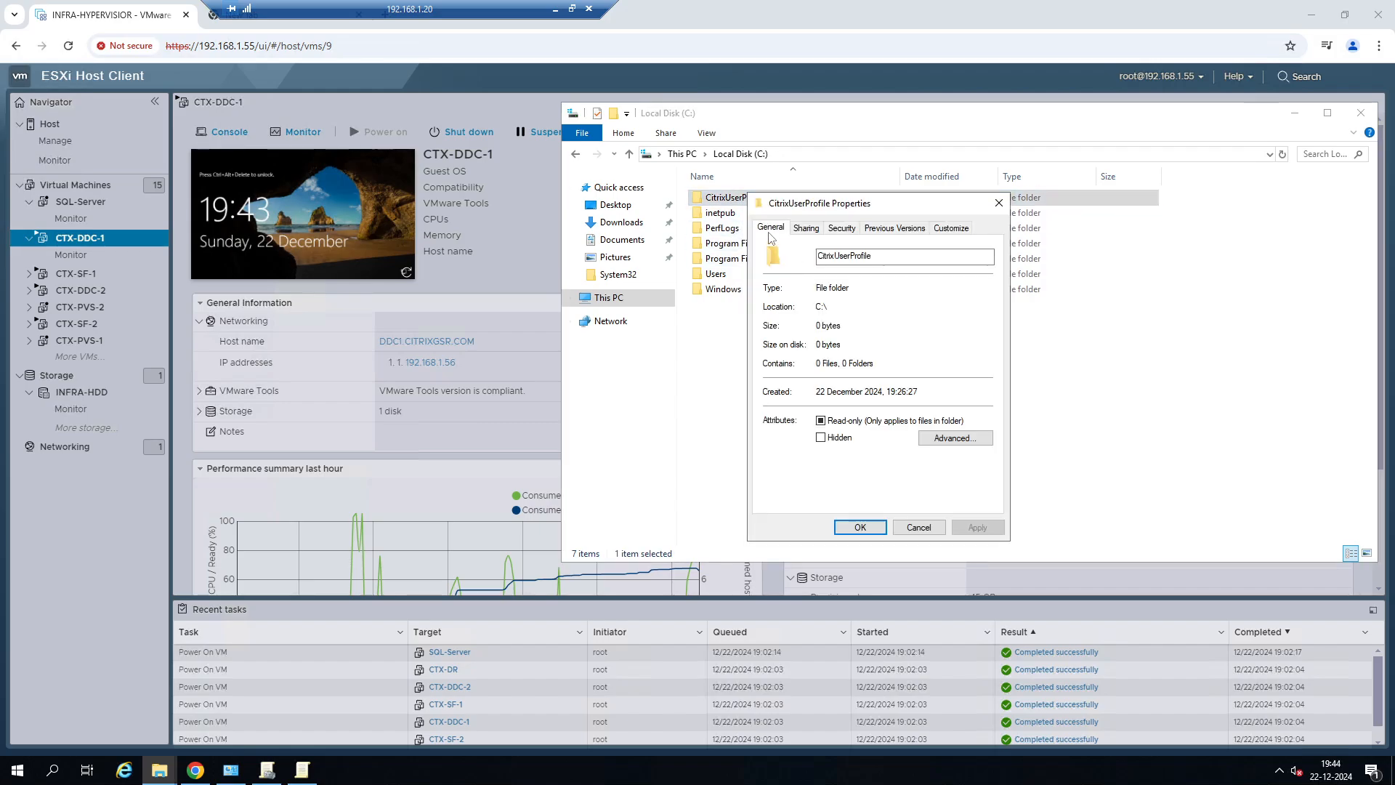
{"action": "left_click", "coordinate": [806, 228]}
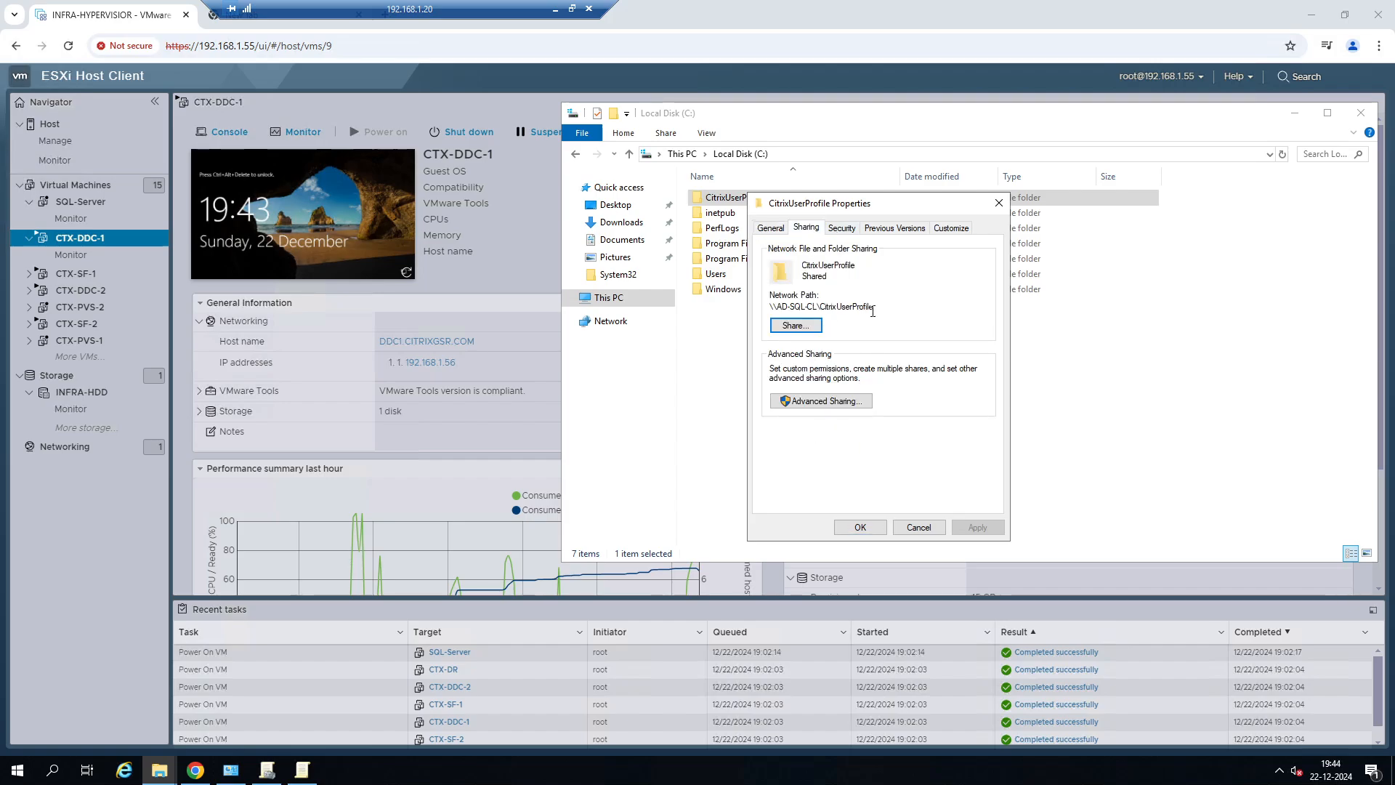
Copy the folder's network path \\AD-SQL-CL\CitrixUserProfile and return to Registry Editor in the 192.168.1.56 session.
{"action": "left_click_drag", "start_coordinate": [874, 306], "coordinate": [773, 306]}
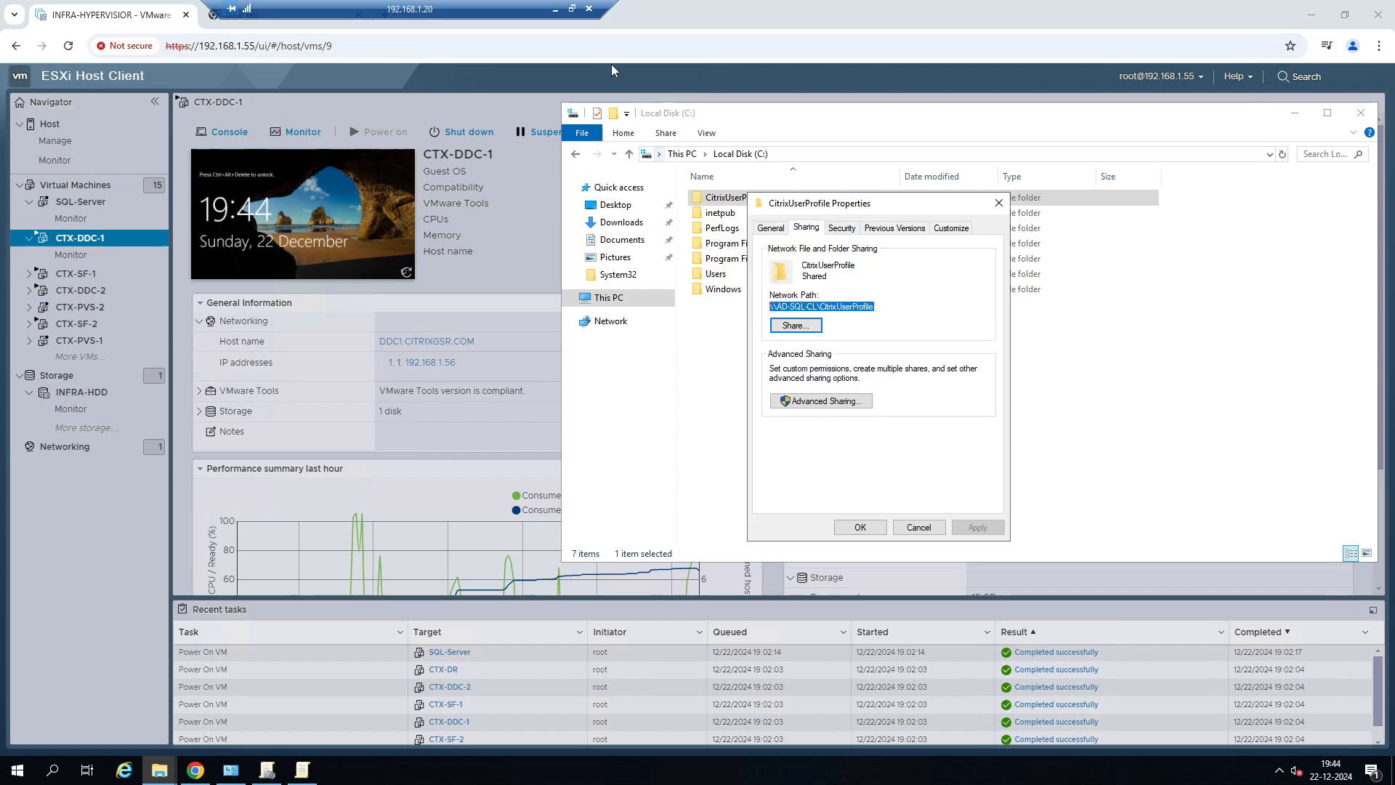
{"action": "left_click", "coordinate": [556, 10]}
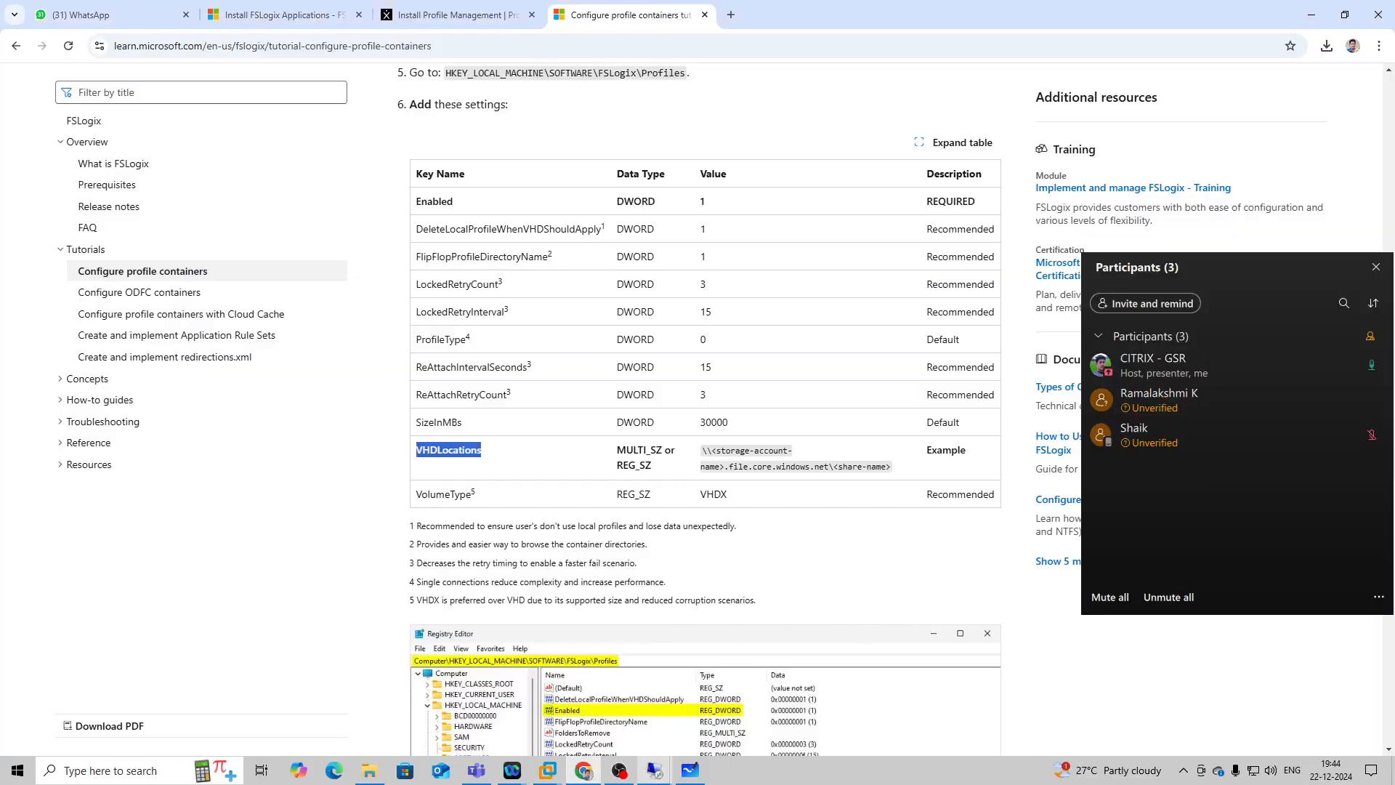
{"action": "left_click", "coordinate": [655, 770]}
{"action": "left_click", "coordinate": [748, 709]}
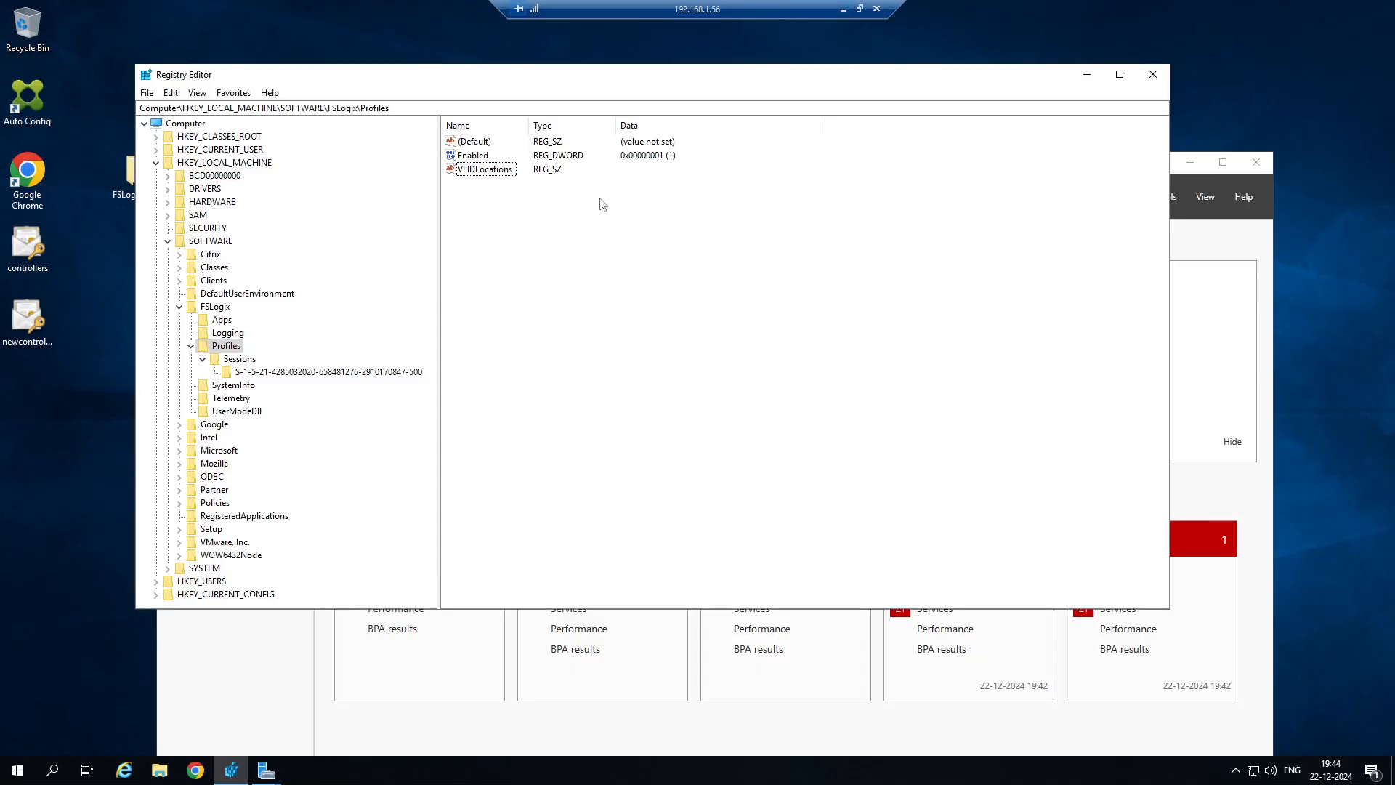
Set the value data of the VHDLocations string to \\AD-SQL-CL\CitrixUserProfile and check both new values in the Profiles key.
{"action": "right_click", "coordinate": [492, 172]}
{"action": "left_click", "coordinate": [521, 183]}
{"action": "type", "text": "\\\\AD-SQL-CL\\CitrixUserProfile"}
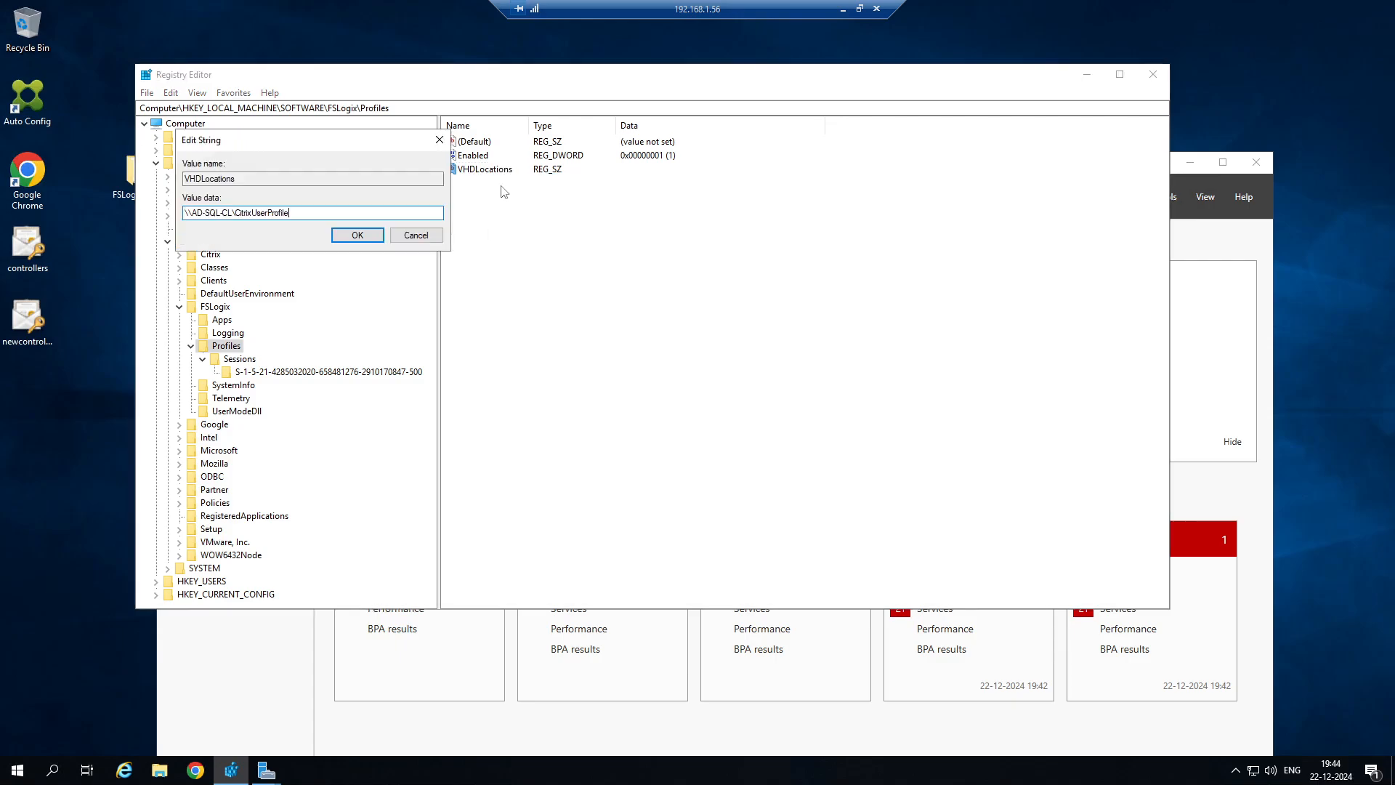
{"action": "left_click", "coordinate": [364, 239]}
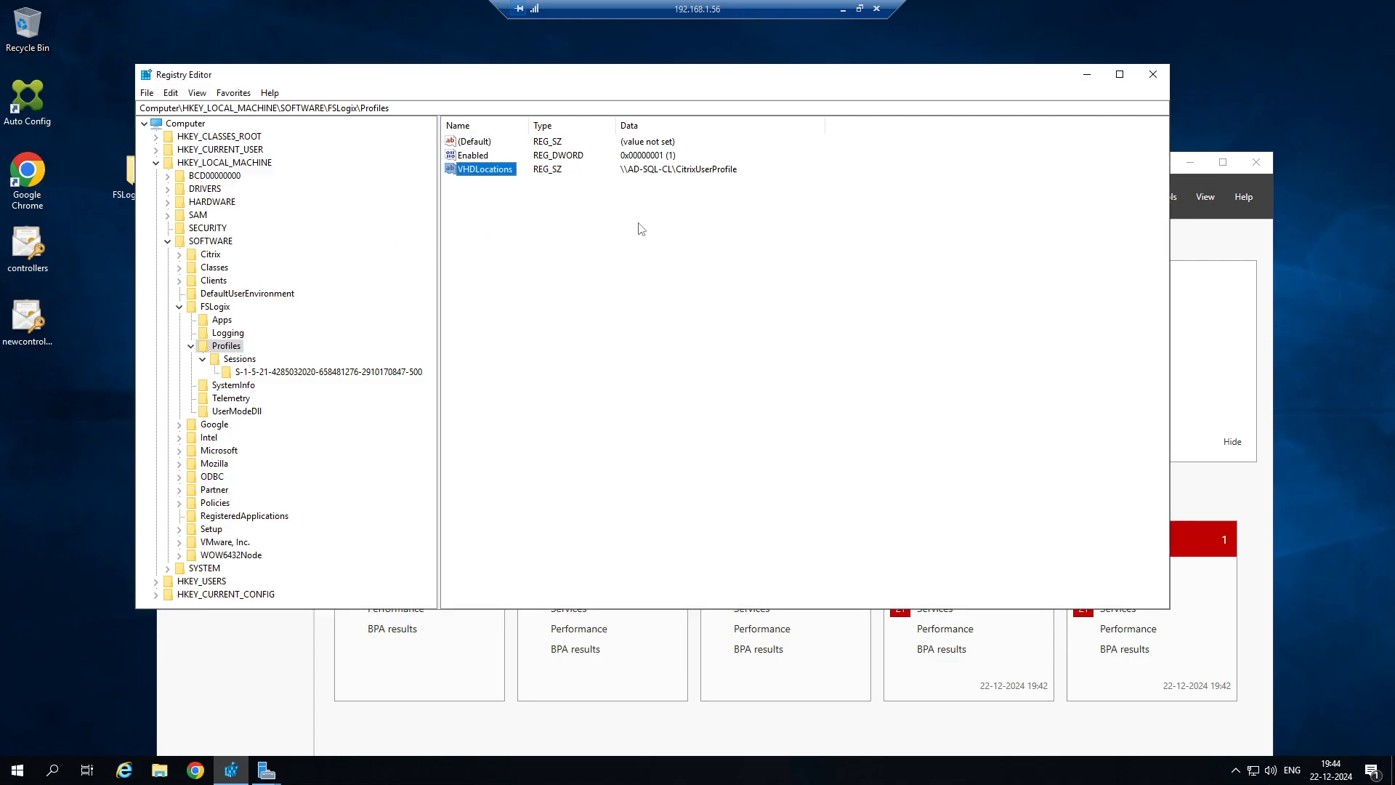
{"action": "left_click", "coordinate": [486, 155]}
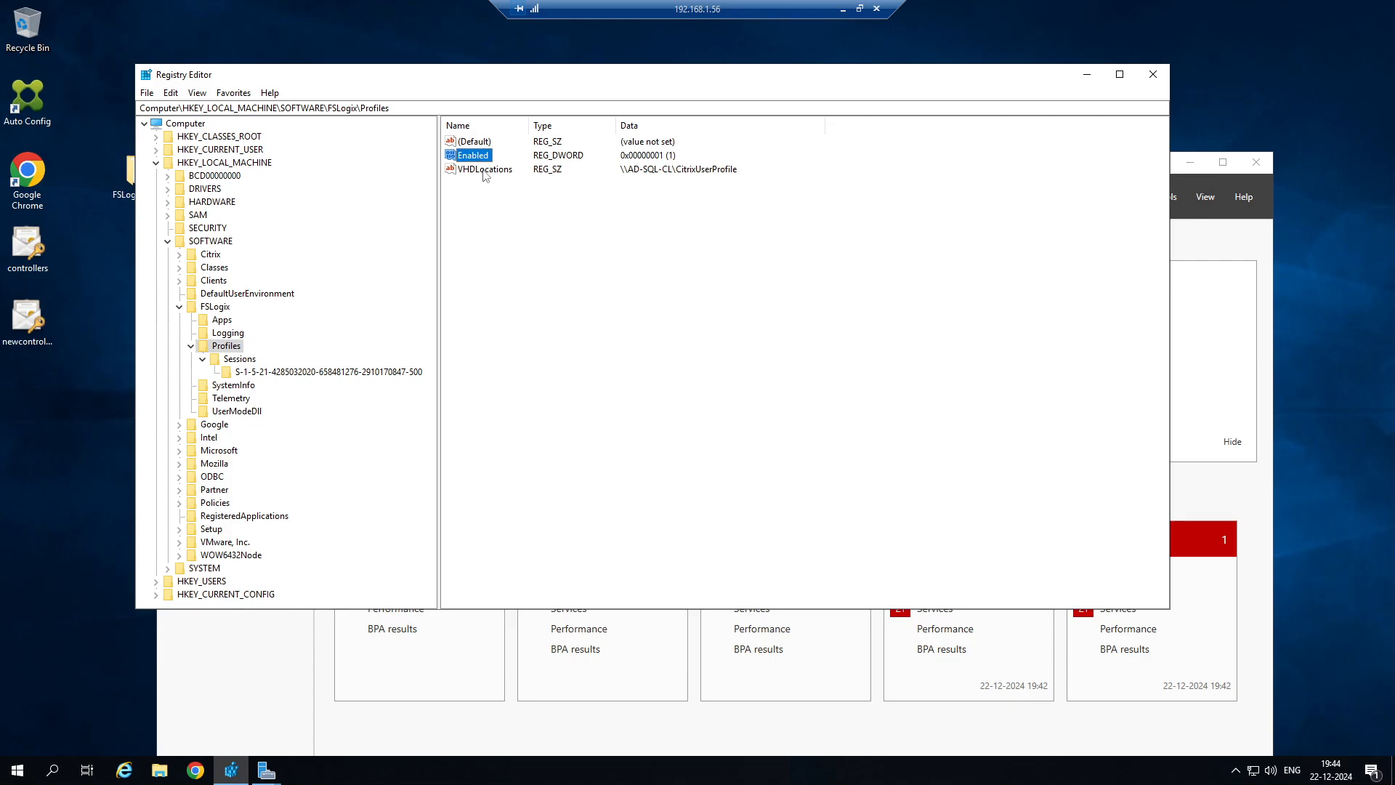
{"action": "left_click", "coordinate": [486, 173]}
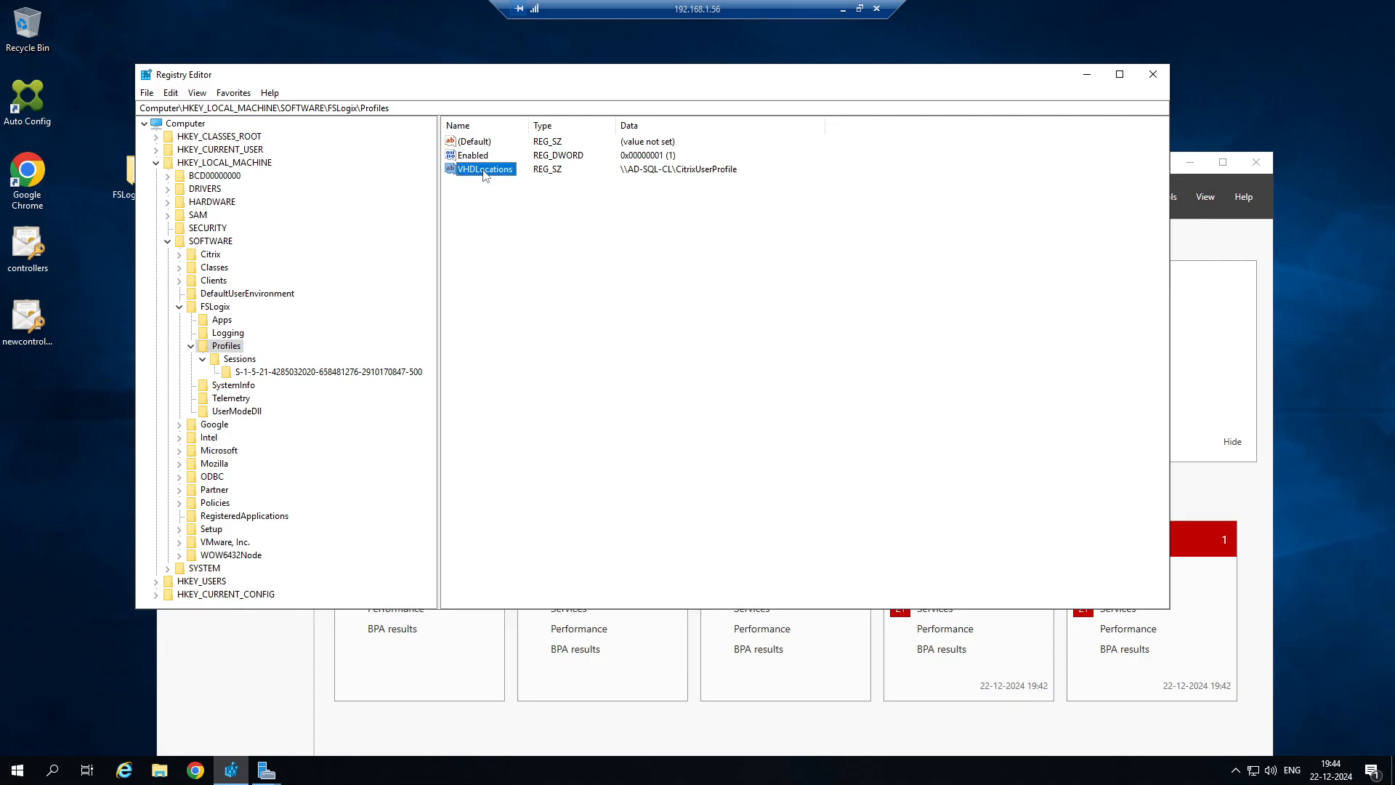
Return to the FSLogix tutorial and read the registry example and the "Verify your profile container configuration" section to the end.
{"action": "left_click", "coordinate": [844, 8]}
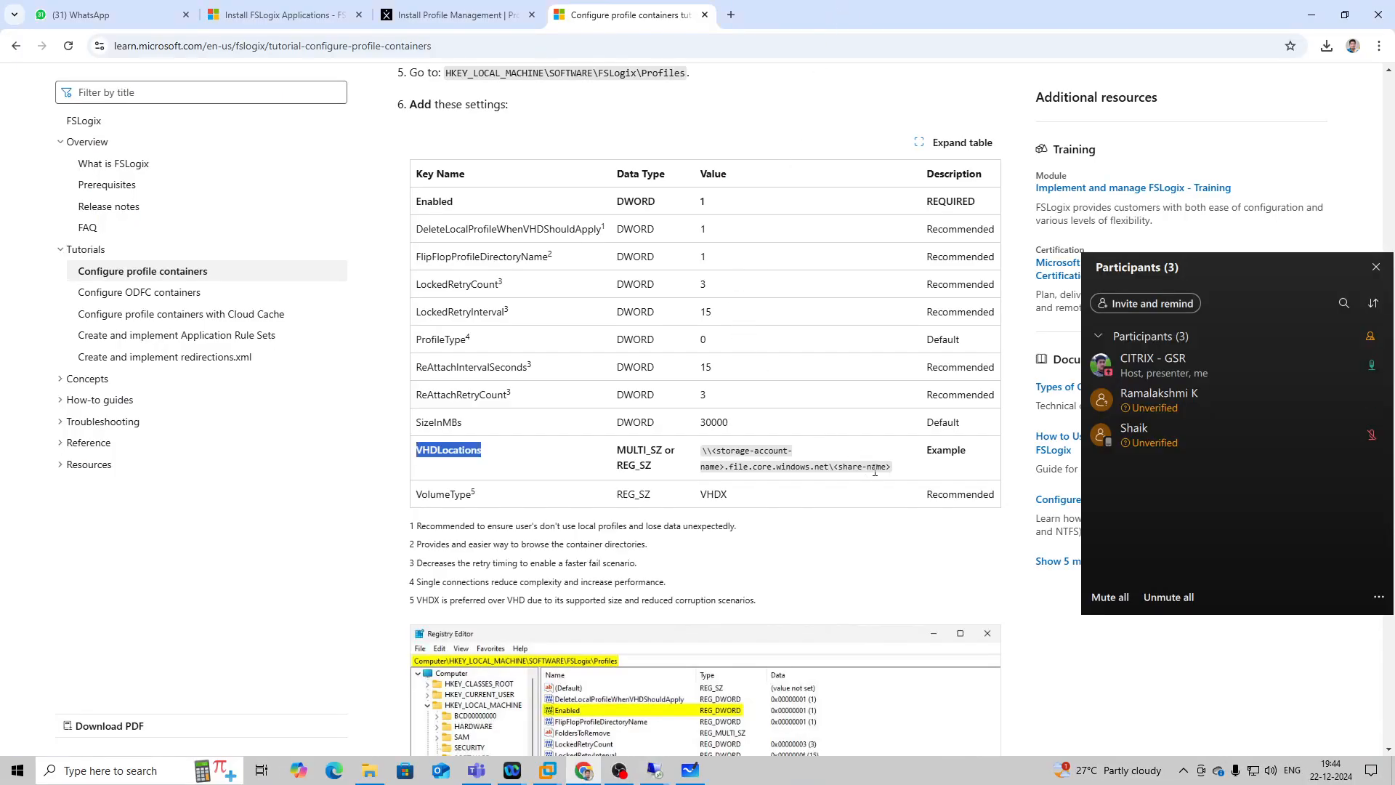
{"action": "scroll", "coordinate": [874, 471], "scroll_direction": "down", "scroll_amount": 4}
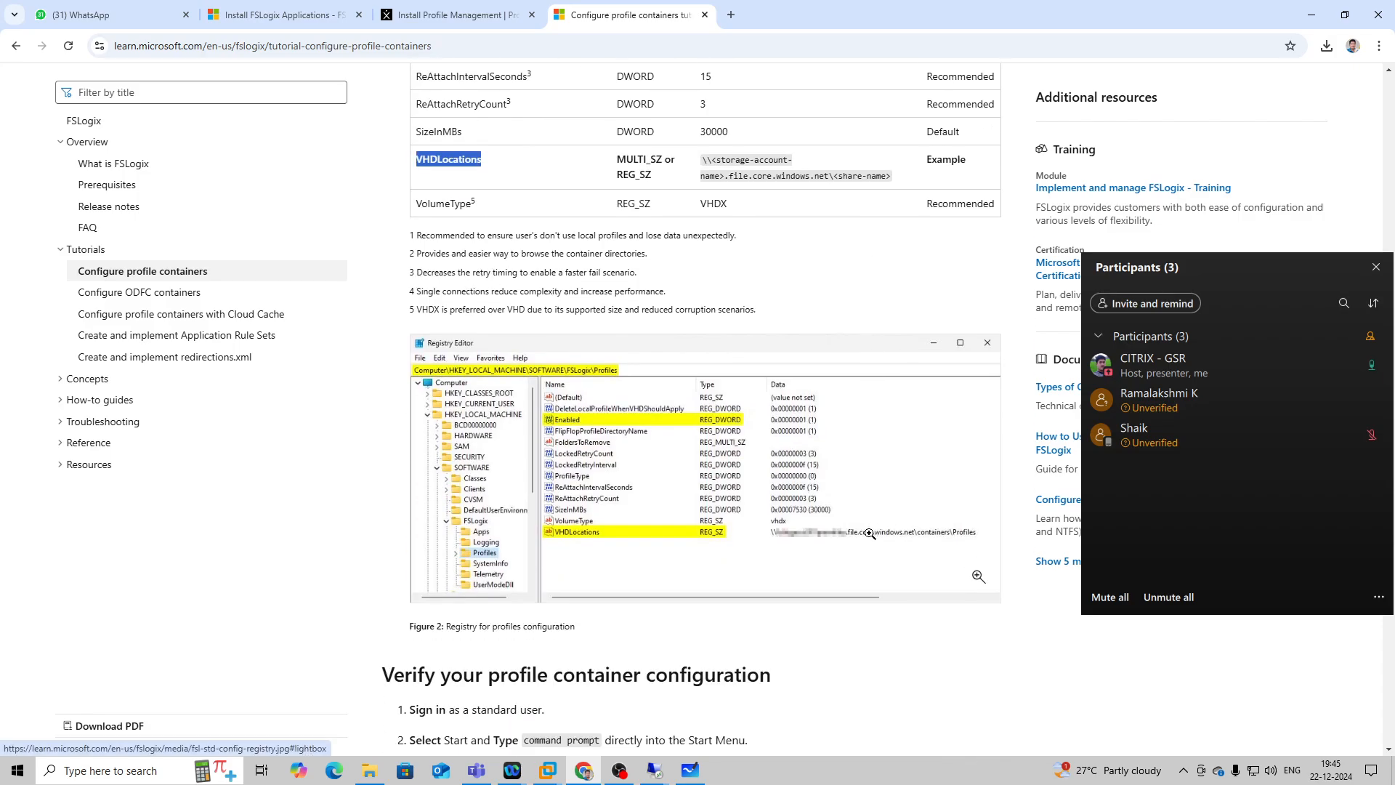
{"action": "scroll", "coordinate": [850, 546], "scroll_direction": "down", "scroll_amount": 3}
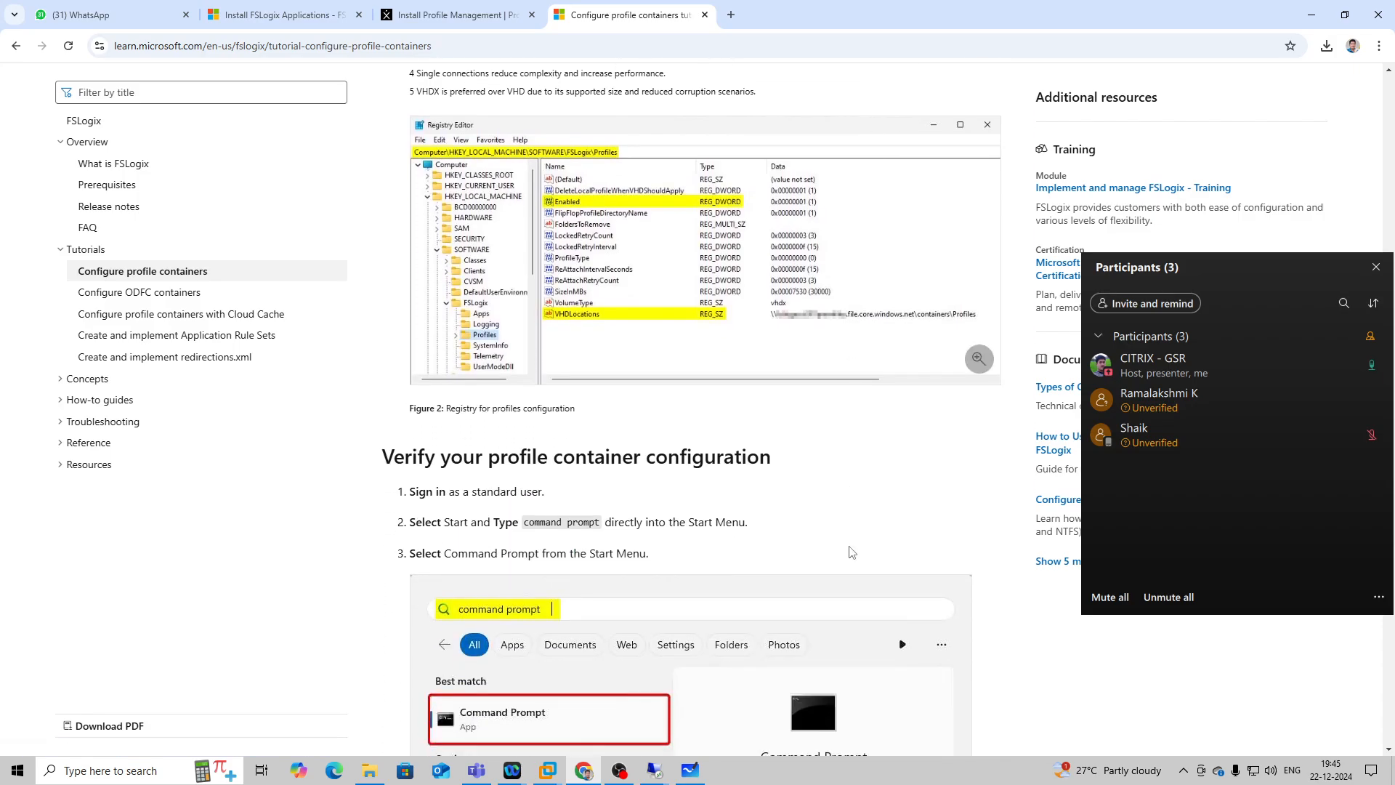
{"action": "scroll", "coordinate": [850, 550], "scroll_direction": "down", "scroll_amount": 4}
{"action": "scroll", "coordinate": [850, 549], "scroll_direction": "down", "scroll_amount": 6}
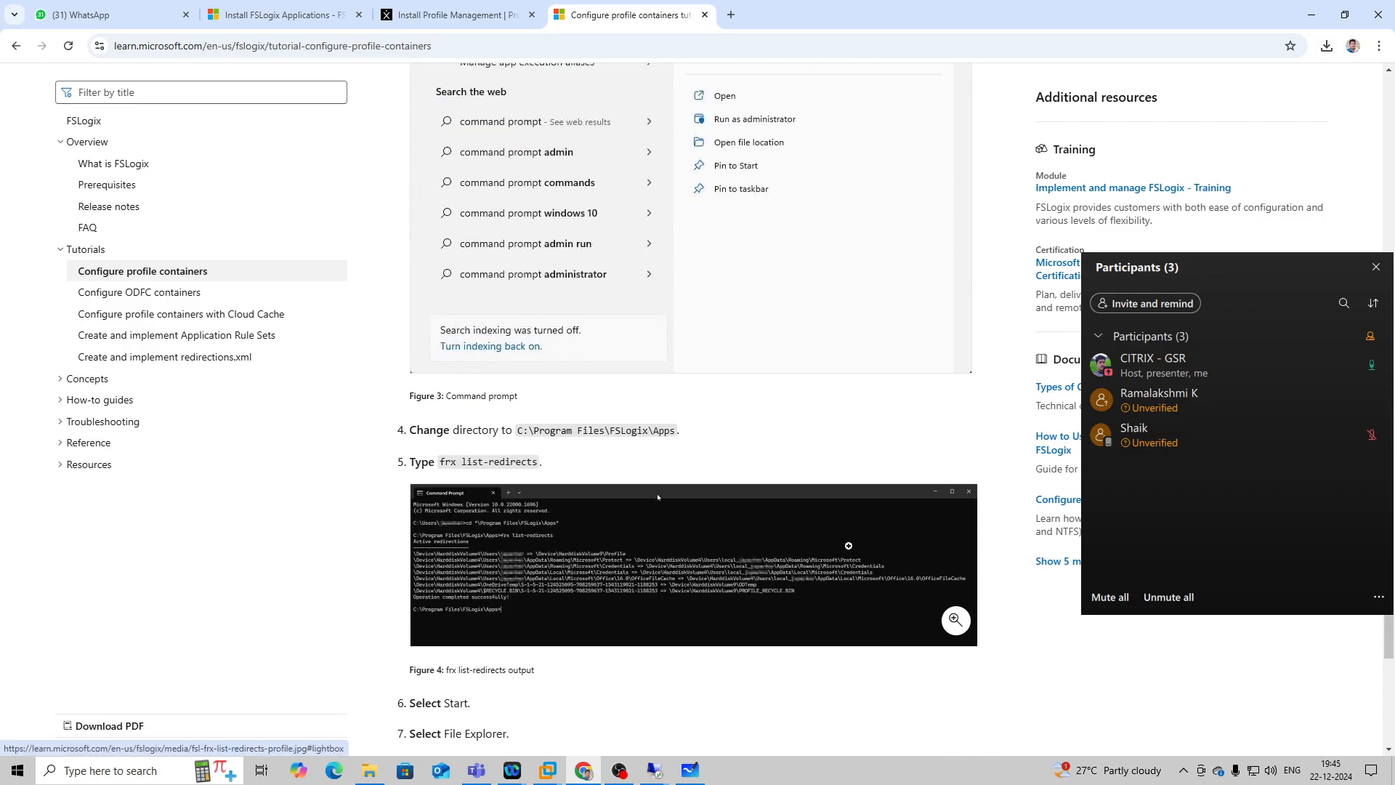
{"action": "scroll", "coordinate": [849, 546], "scroll_direction": "down", "scroll_amount": 7}
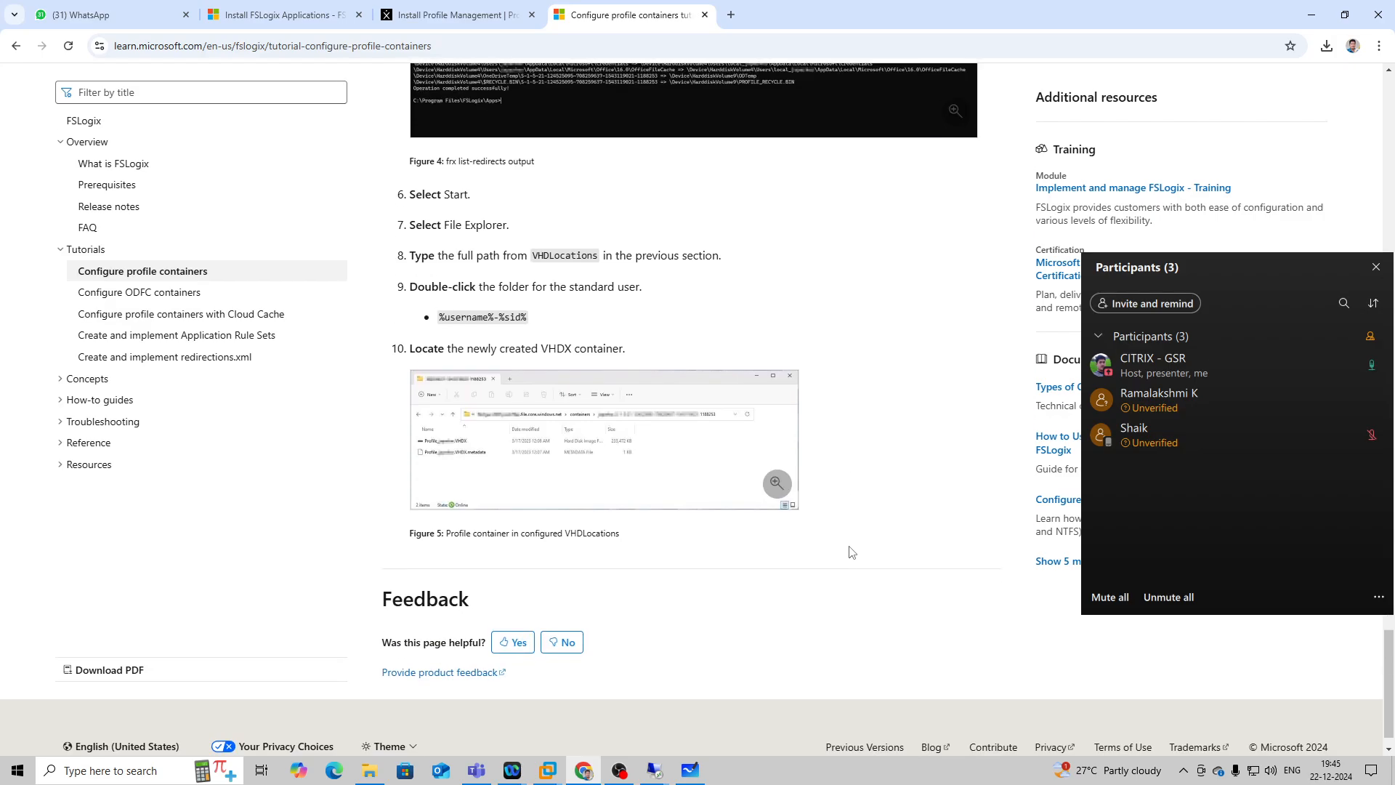
Switch to the 192.168.1.56 session, minimize Registry Editor and then minimize the session.
{"action": "left_click", "coordinate": [654, 770]}
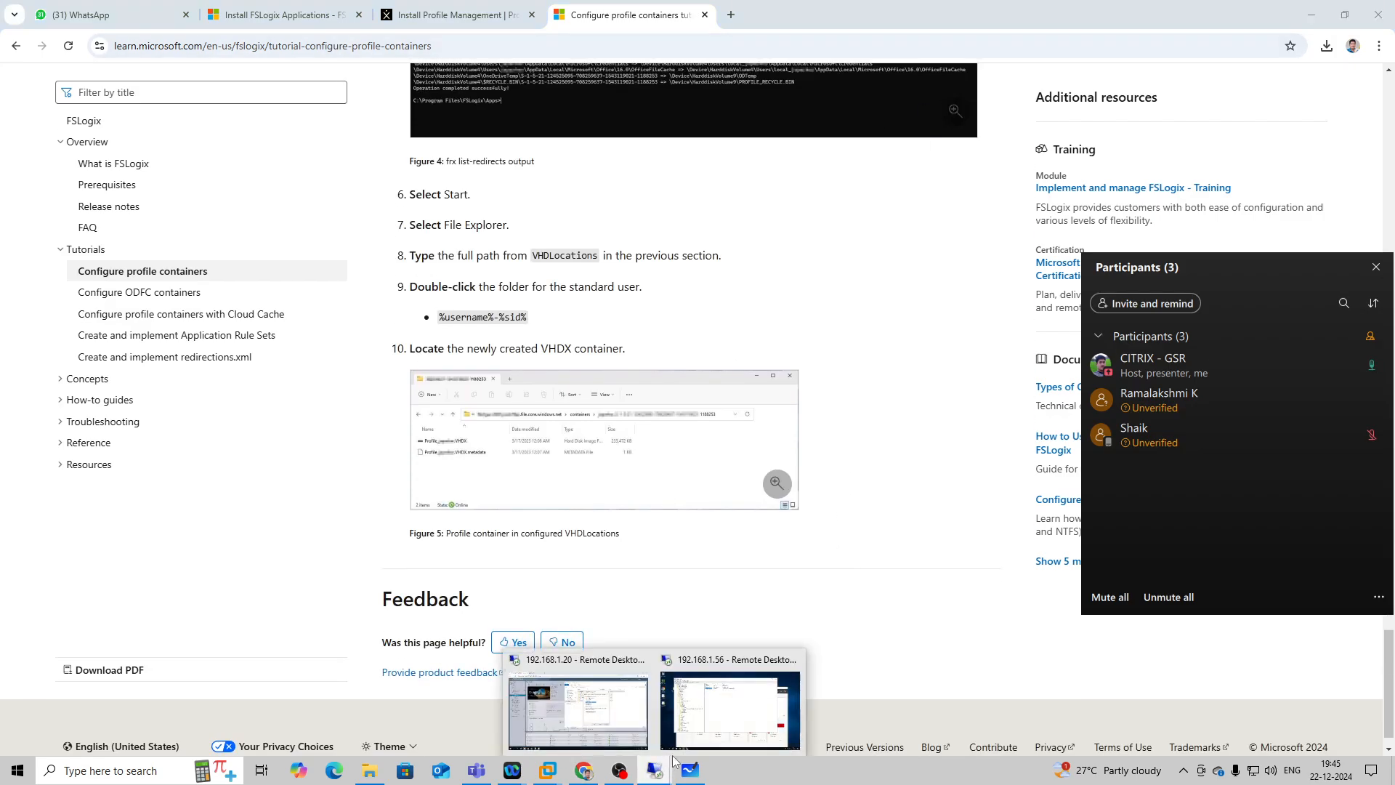
{"action": "left_click", "coordinate": [727, 714]}
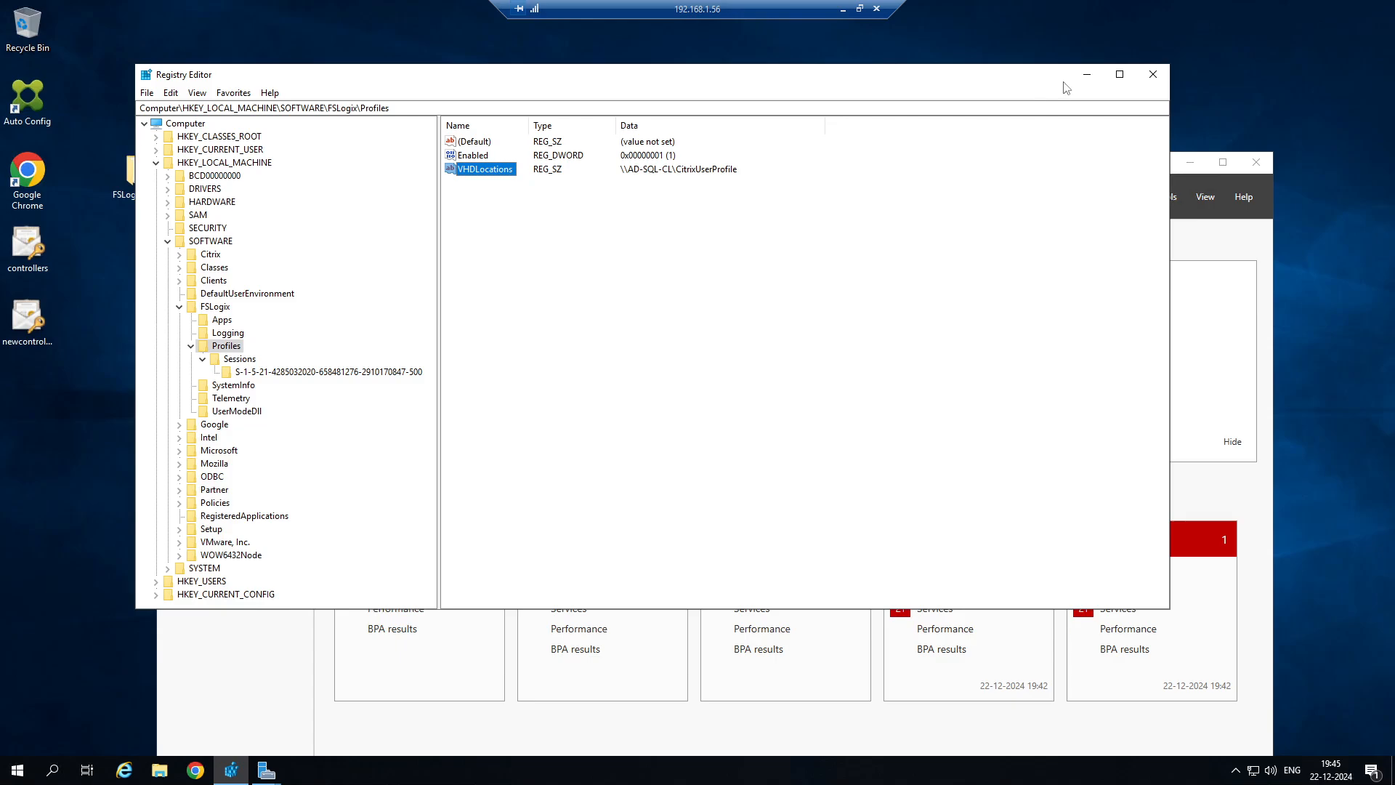
{"action": "left_click", "coordinate": [1087, 72]}
{"action": "left_click", "coordinate": [843, 9]}
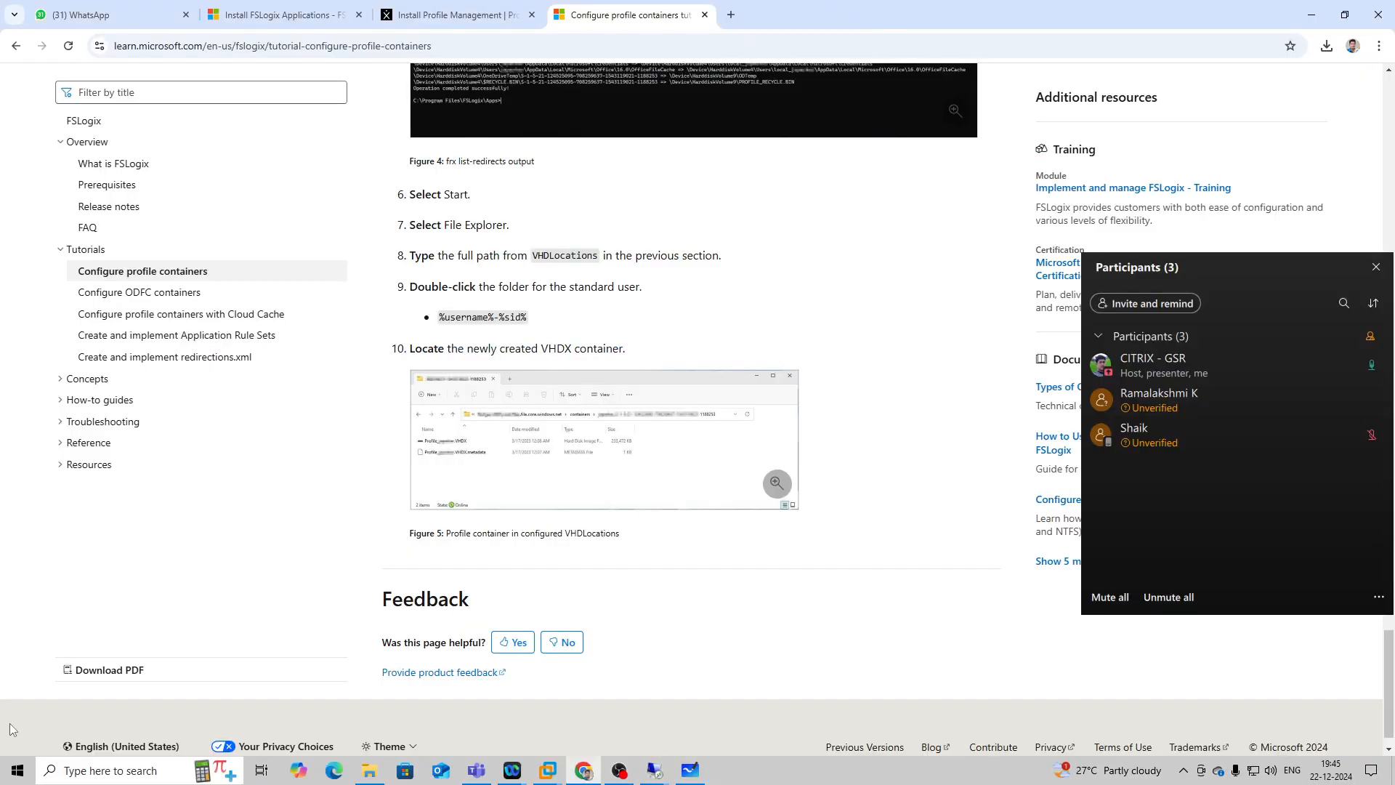
Start a Remote Desktop connection to 192.168.1.89 and sign in as administrator by entering the account password.
{"action": "right_click", "coordinate": [17, 771]}
{"action": "left_click", "coordinate": [22, 705]}
{"action": "key", "text": "Return"}
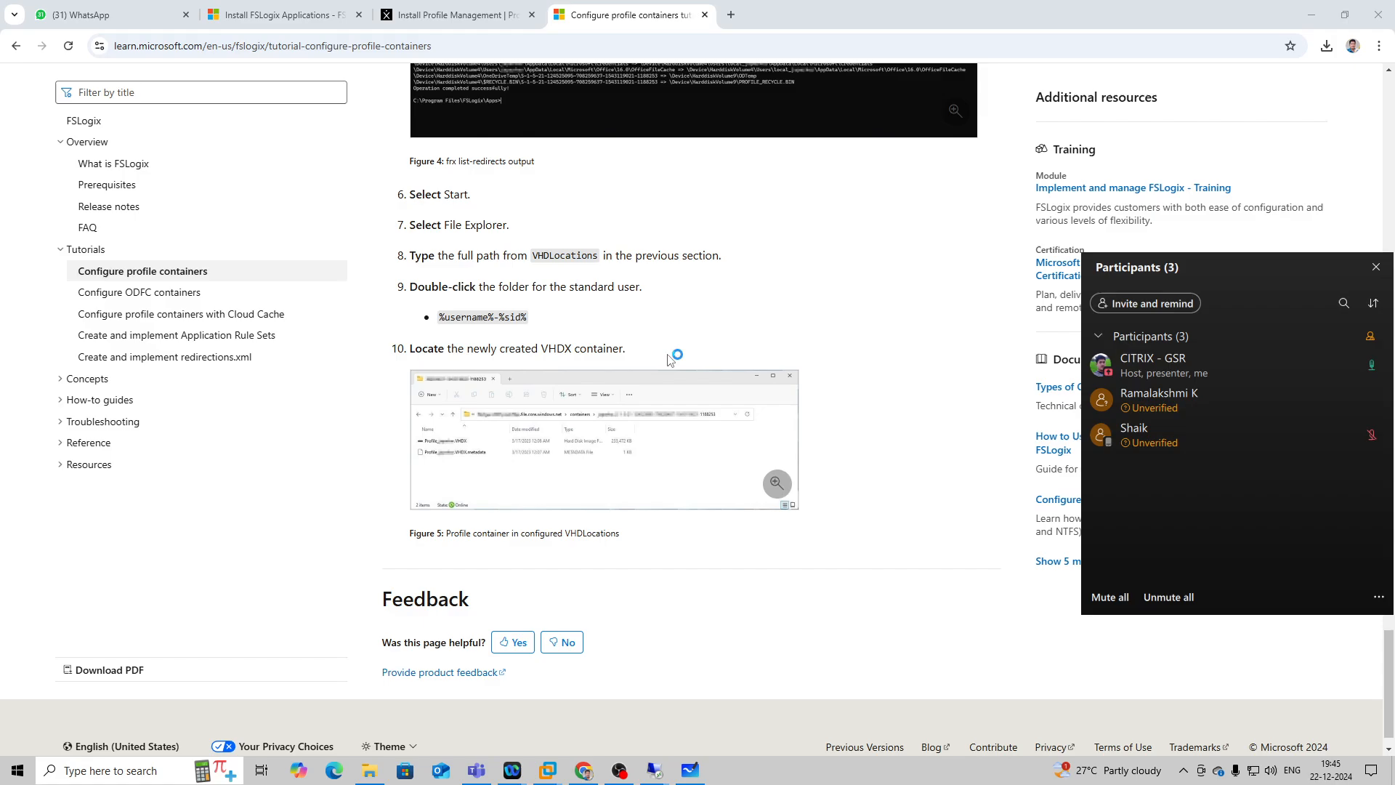
{"action": "type", "text": "192.168.1.5"}
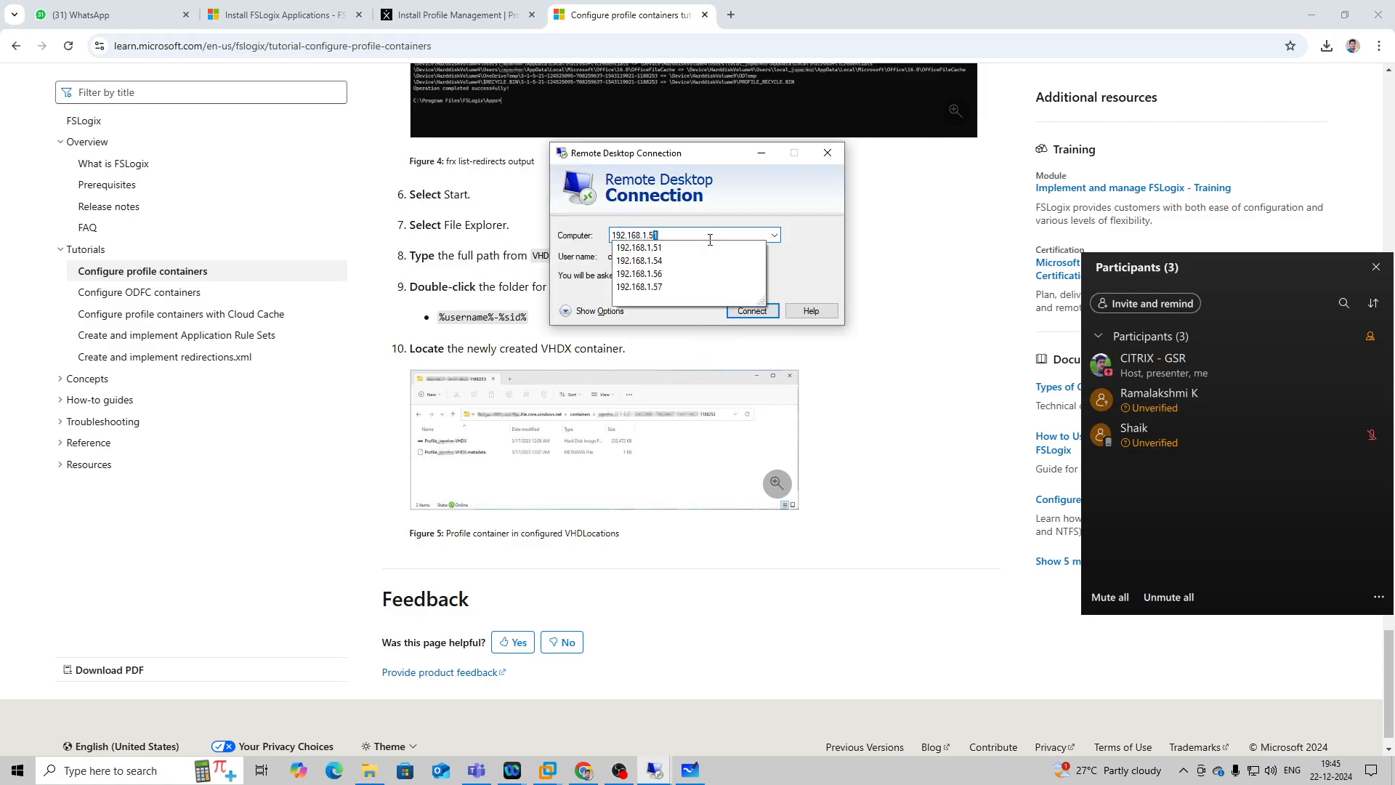
{"action": "key", "text": "BackSpace"}
{"action": "type", "text": "89"}
{"action": "key", "text": "Return"}
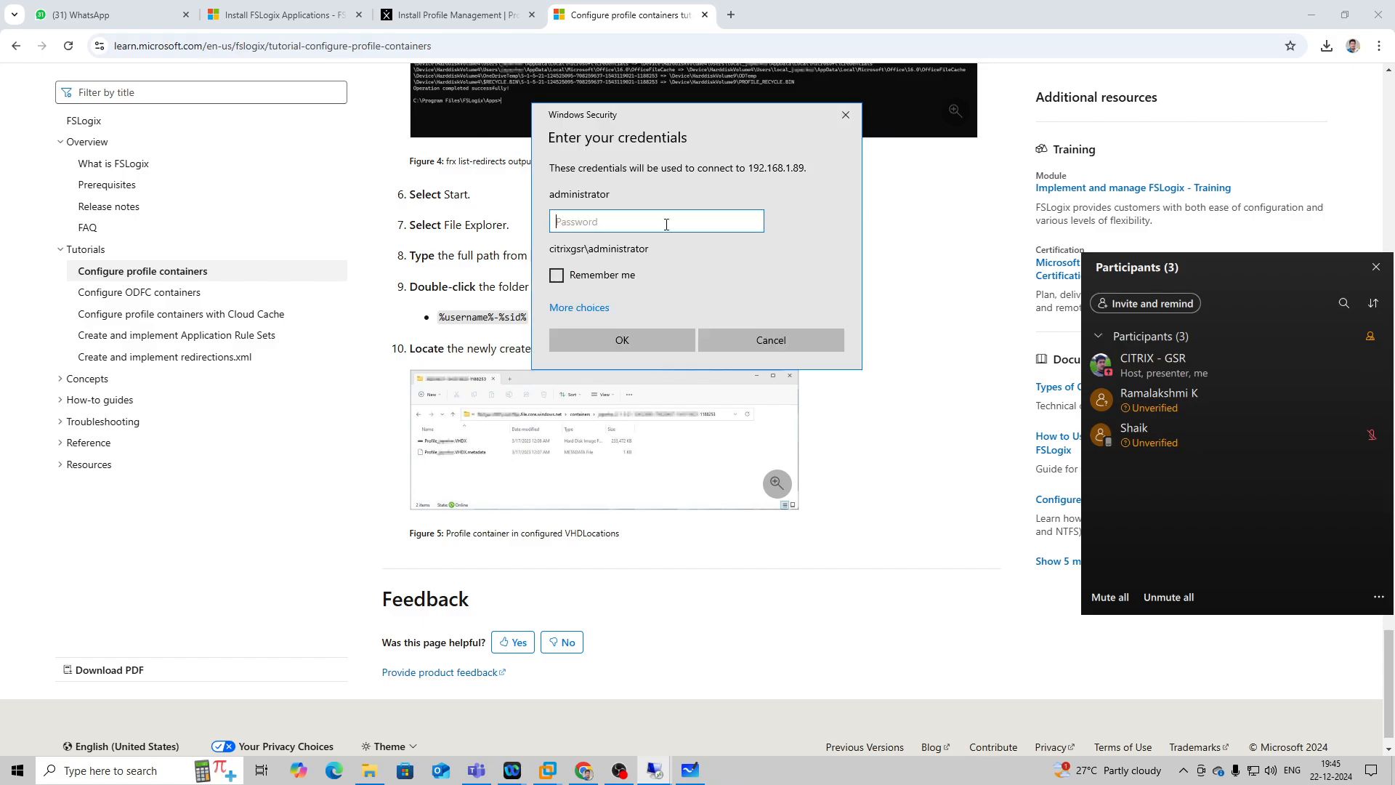
{"action": "type", "text": "********"}
{"action": "key", "text": "Return"}
{"action": "left_click", "coordinate": [739, 363]}
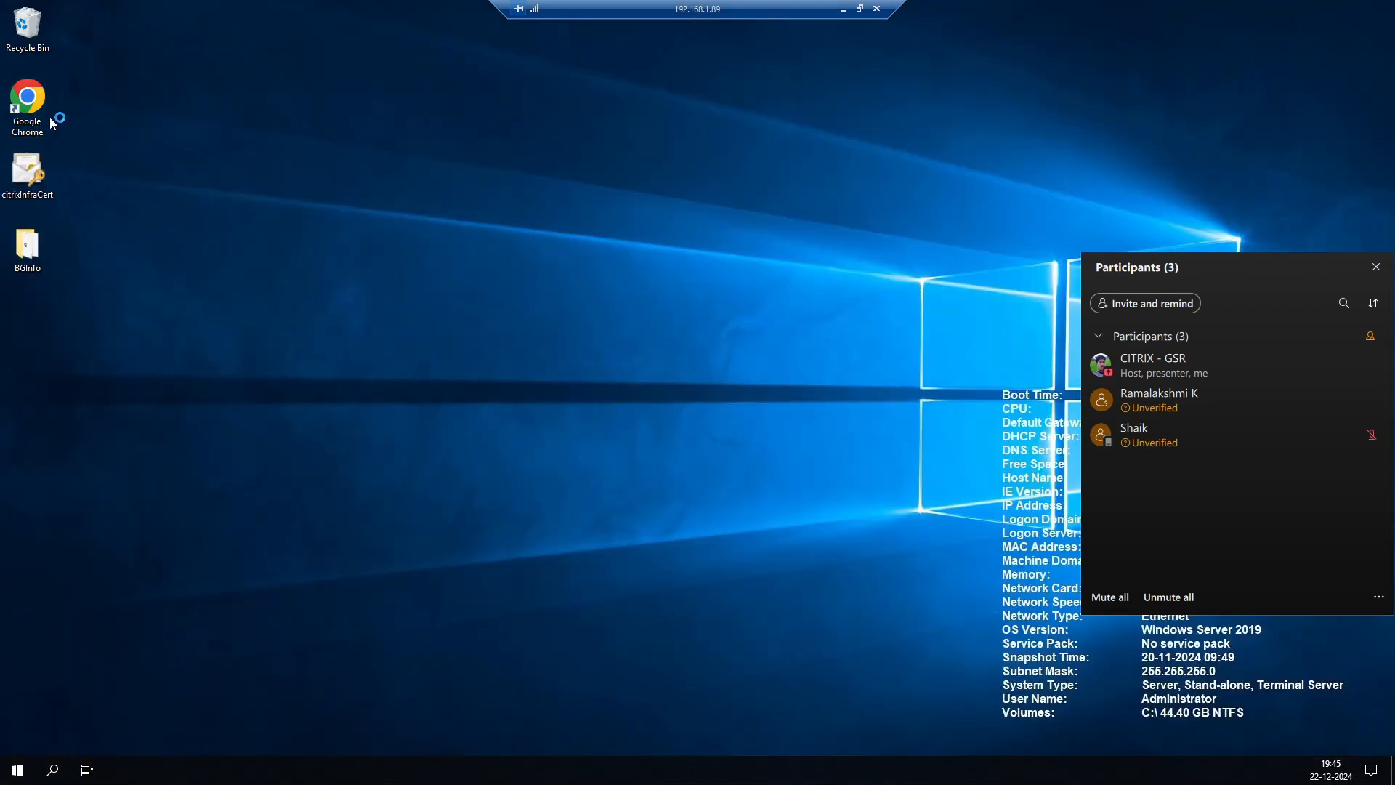
Open the Citrix StoreFront site at ctx-sf-1.citrixgsr.com/Citrix/CitrixTestWeb in Chrome and log on with the saved test user credentials.
{"action": "left_click", "coordinate": [28, 105]}
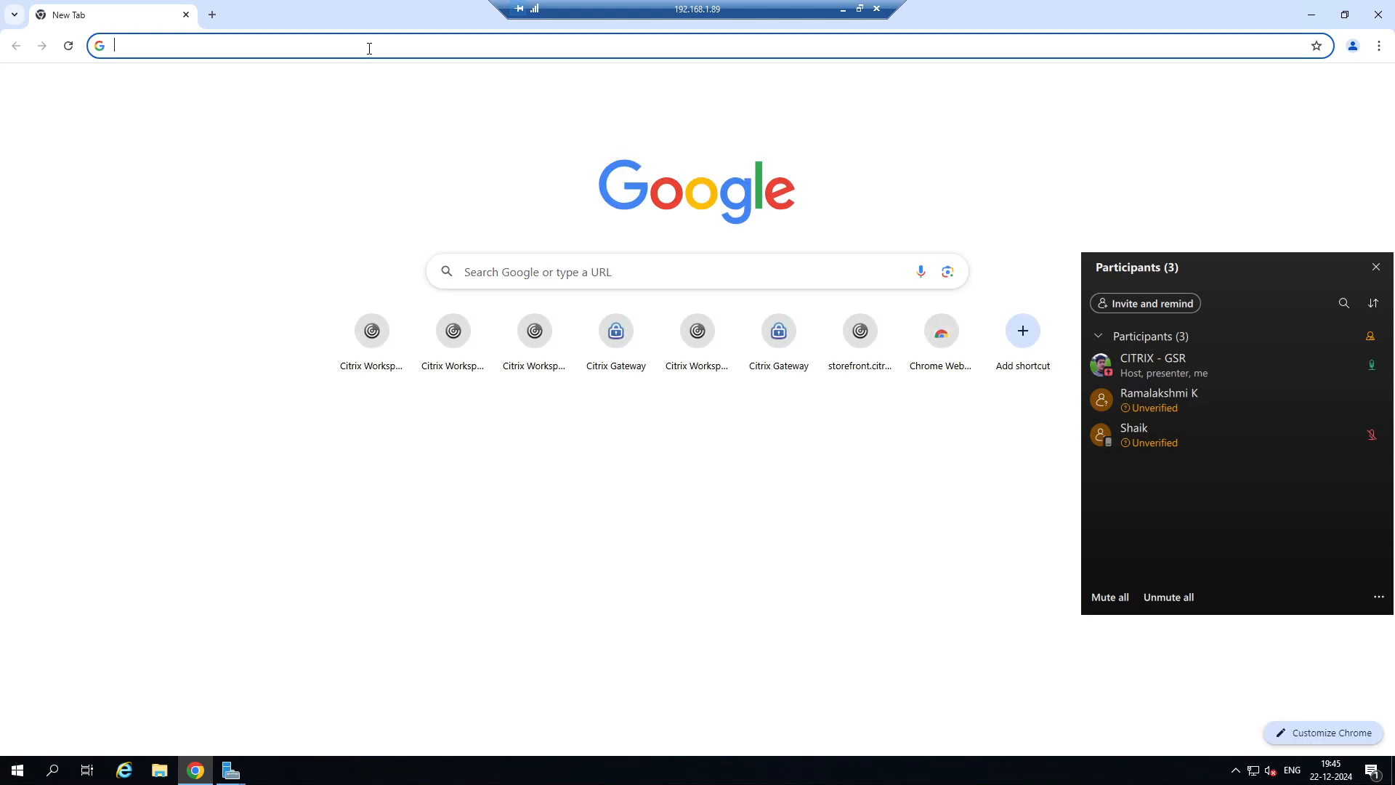
{"action": "left_click", "coordinate": [369, 347]}
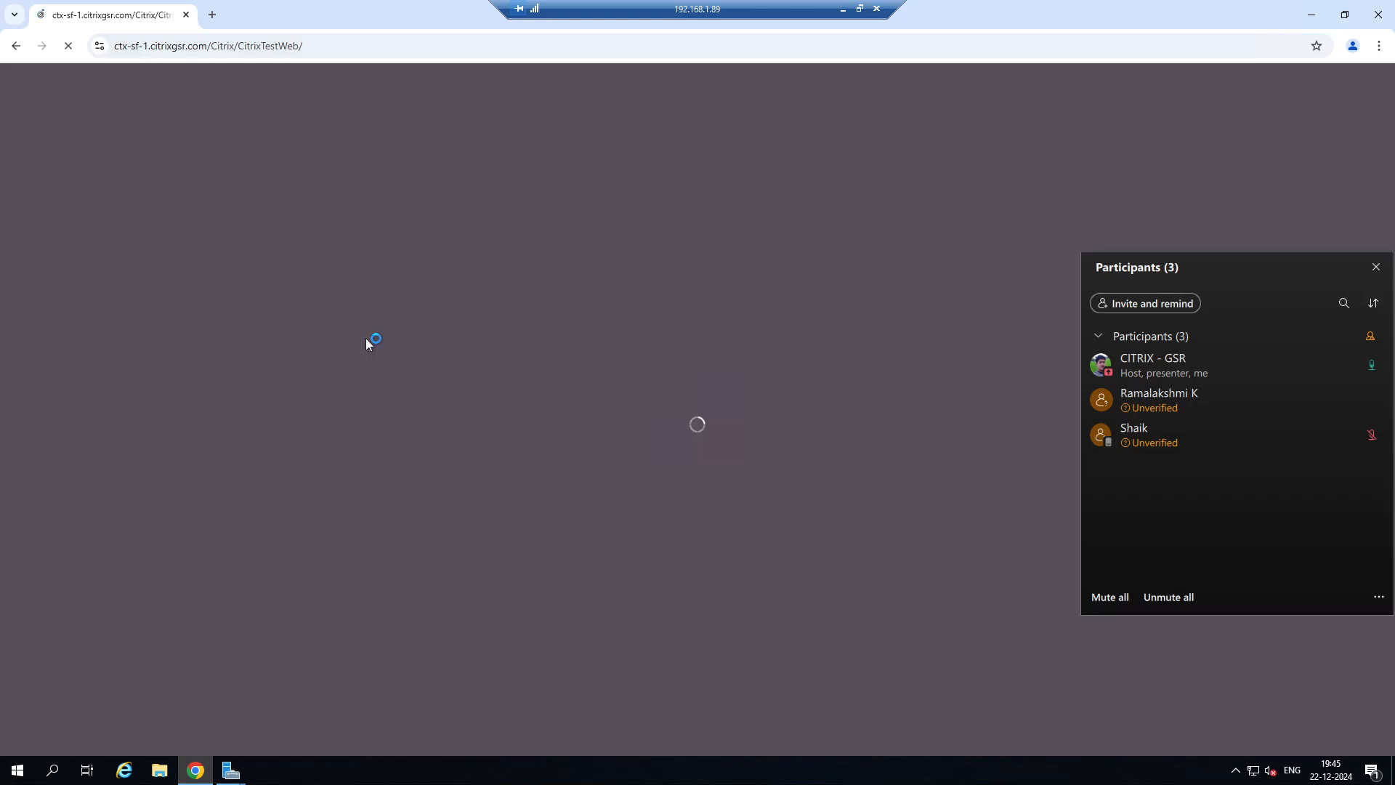
{"action": "left_click", "coordinate": [1377, 268]}
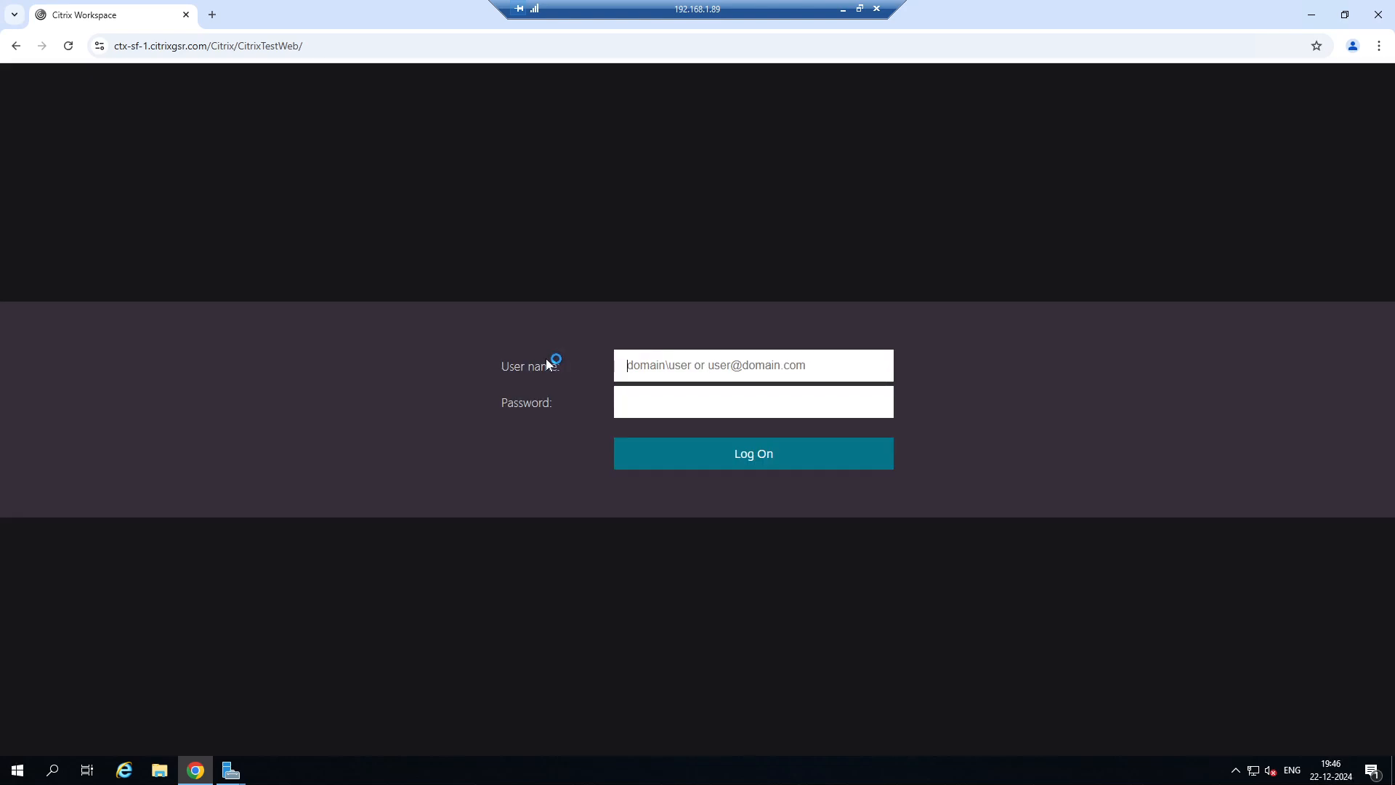
{"action": "left_click", "coordinate": [672, 365]}
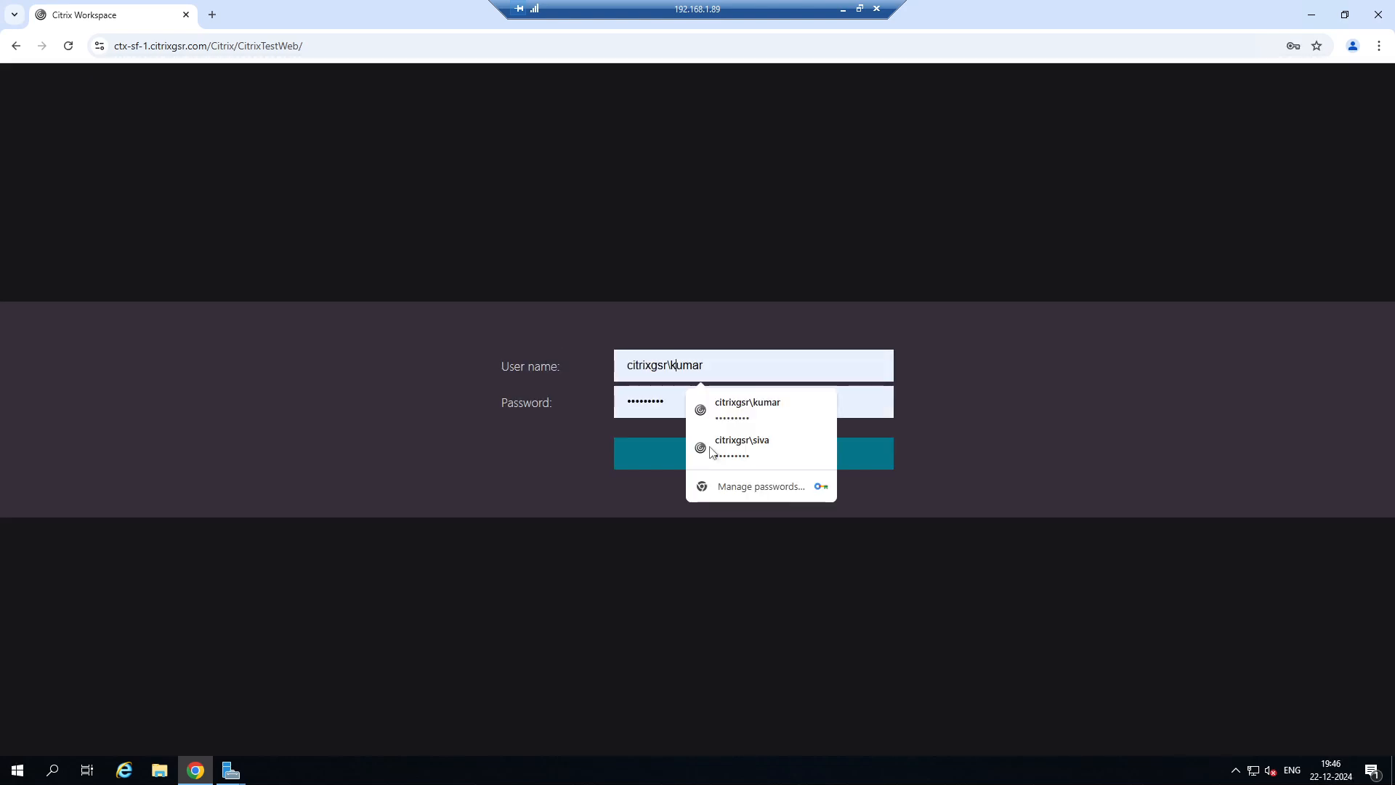
{"action": "left_click", "coordinate": [663, 459]}
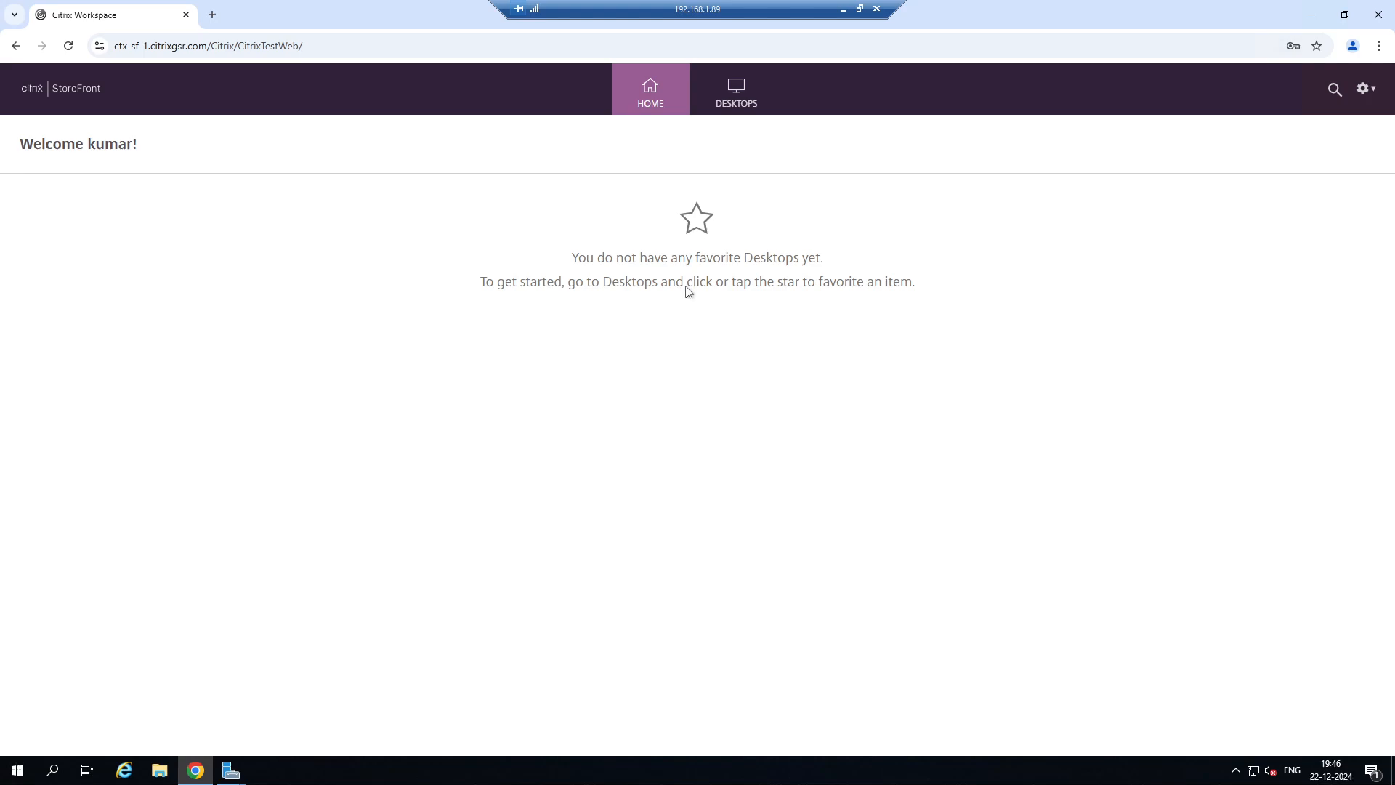
Show the available StoreFront desktops and launch the SERVER-DESKTOP session.
{"action": "left_click", "coordinate": [736, 96]}
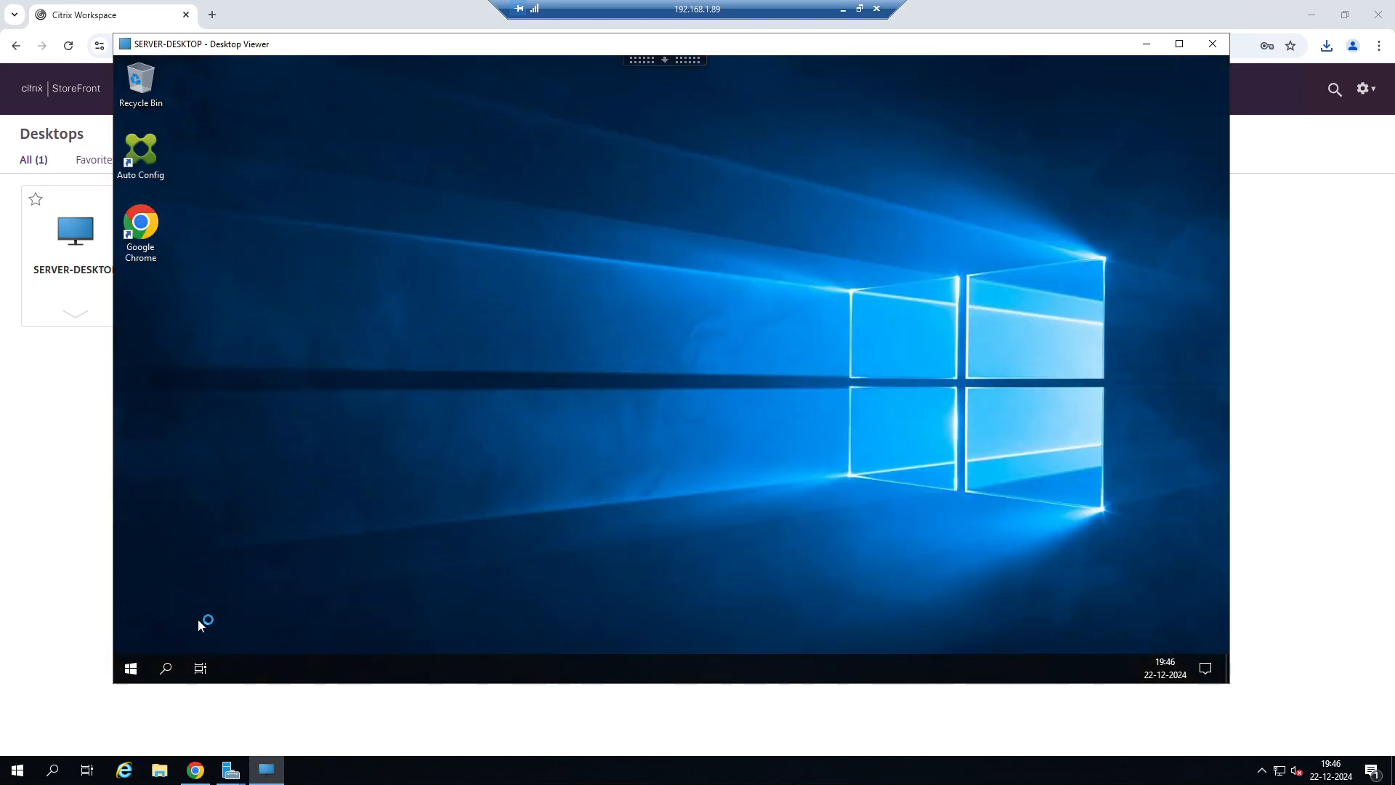
{"action": "left_click", "coordinate": [132, 668]}
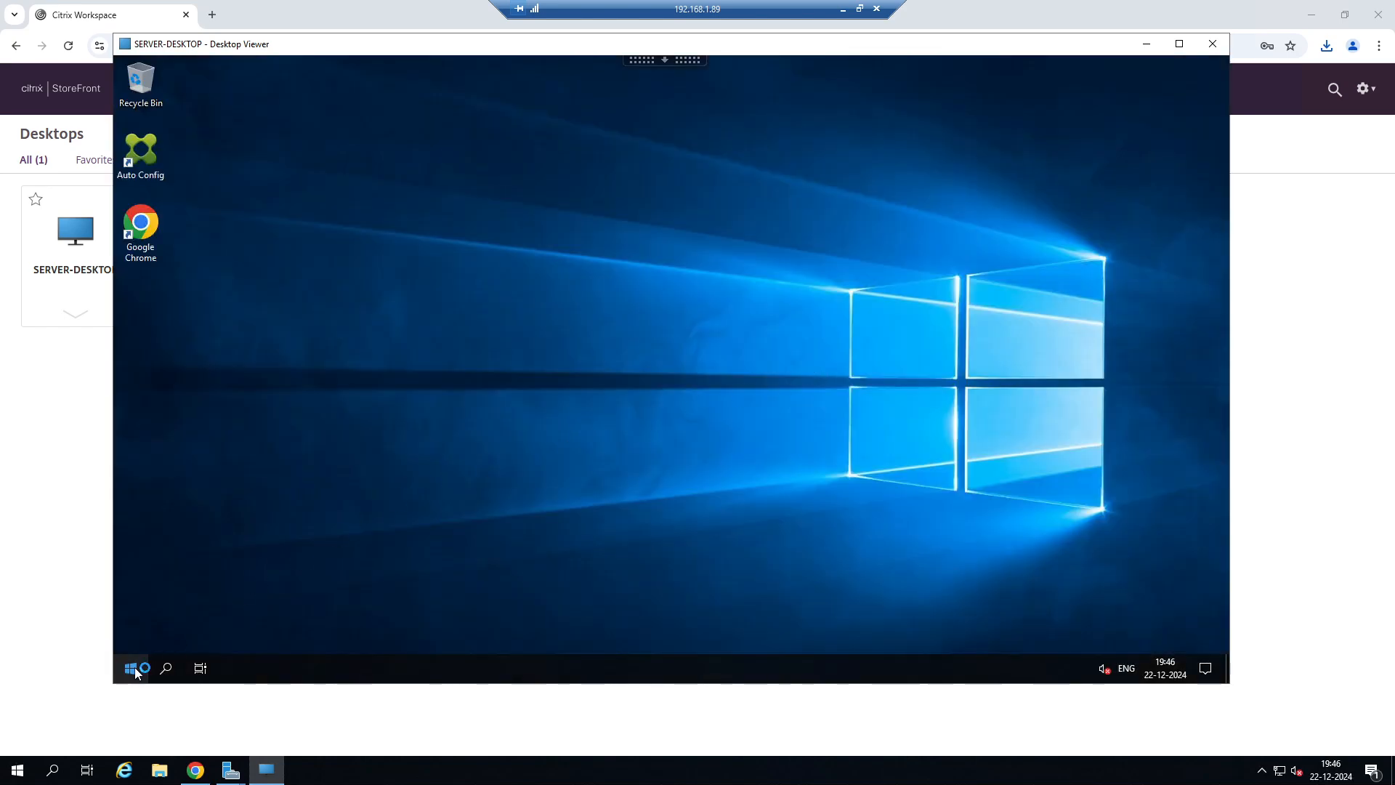
{"action": "left_click", "coordinate": [794, 248]}
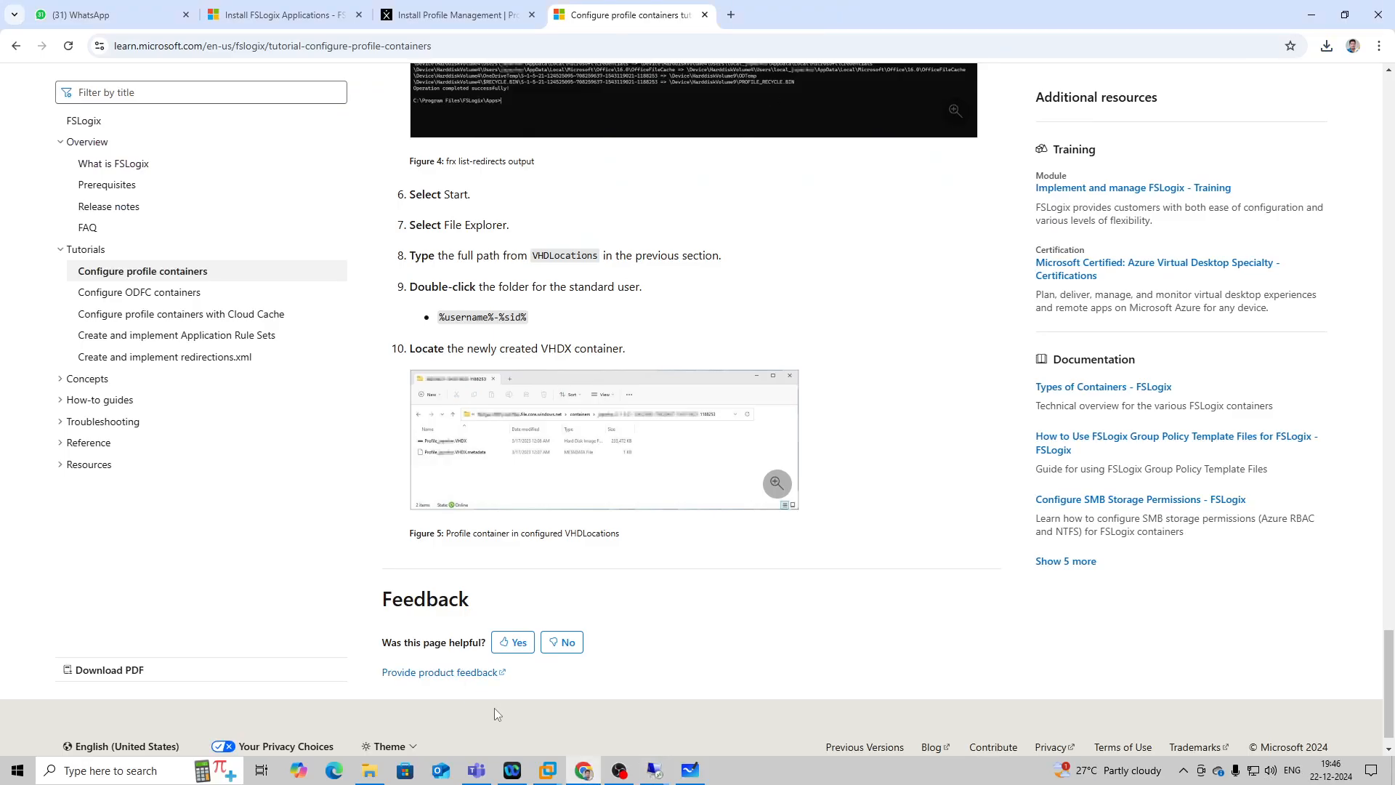
Switch to the 192.168.1.20 session, dismiss the share properties and examine the contents of the CitrixUserProfile folder.
{"action": "mouse_move", "coordinate": [654, 770]}
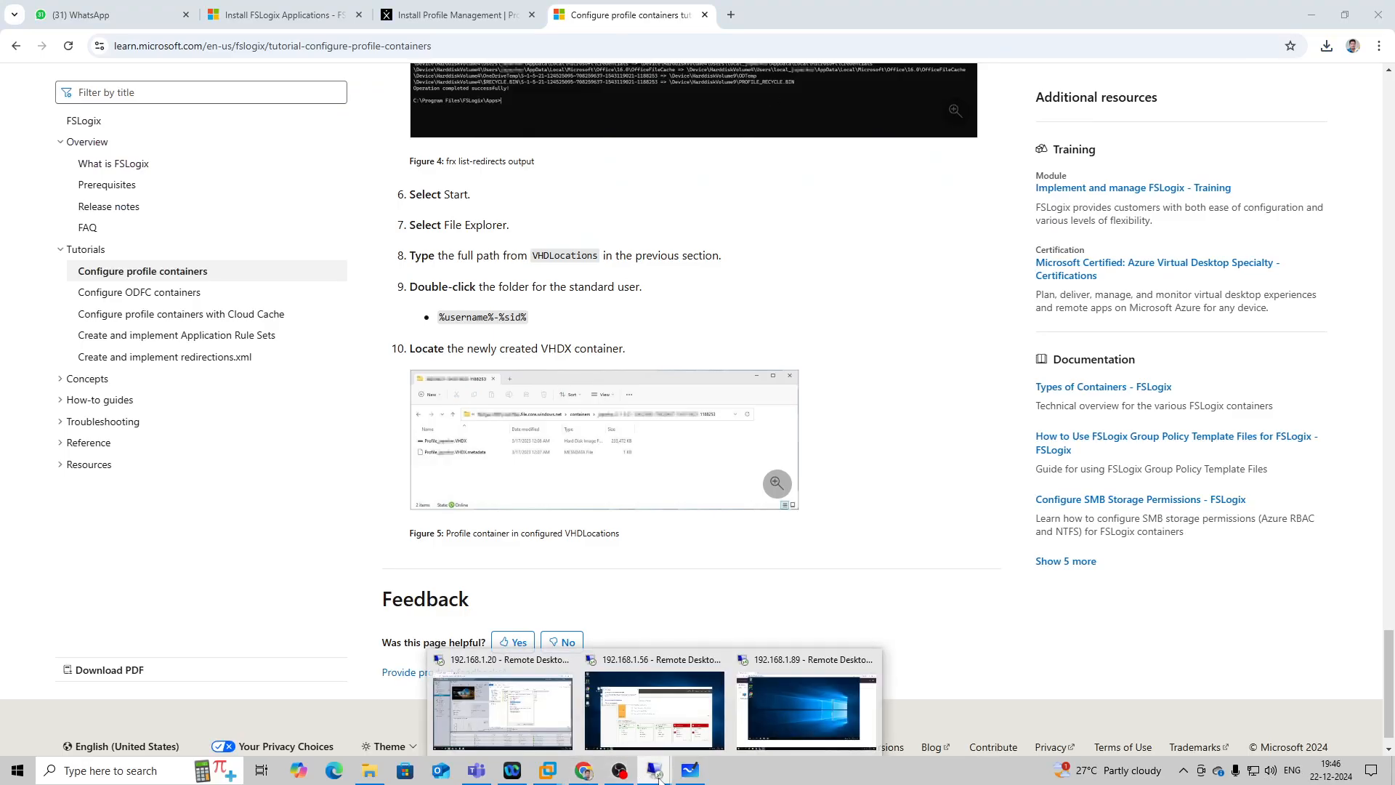
{"action": "left_click", "coordinate": [565, 729]}
{"action": "left_click", "coordinate": [159, 771]}
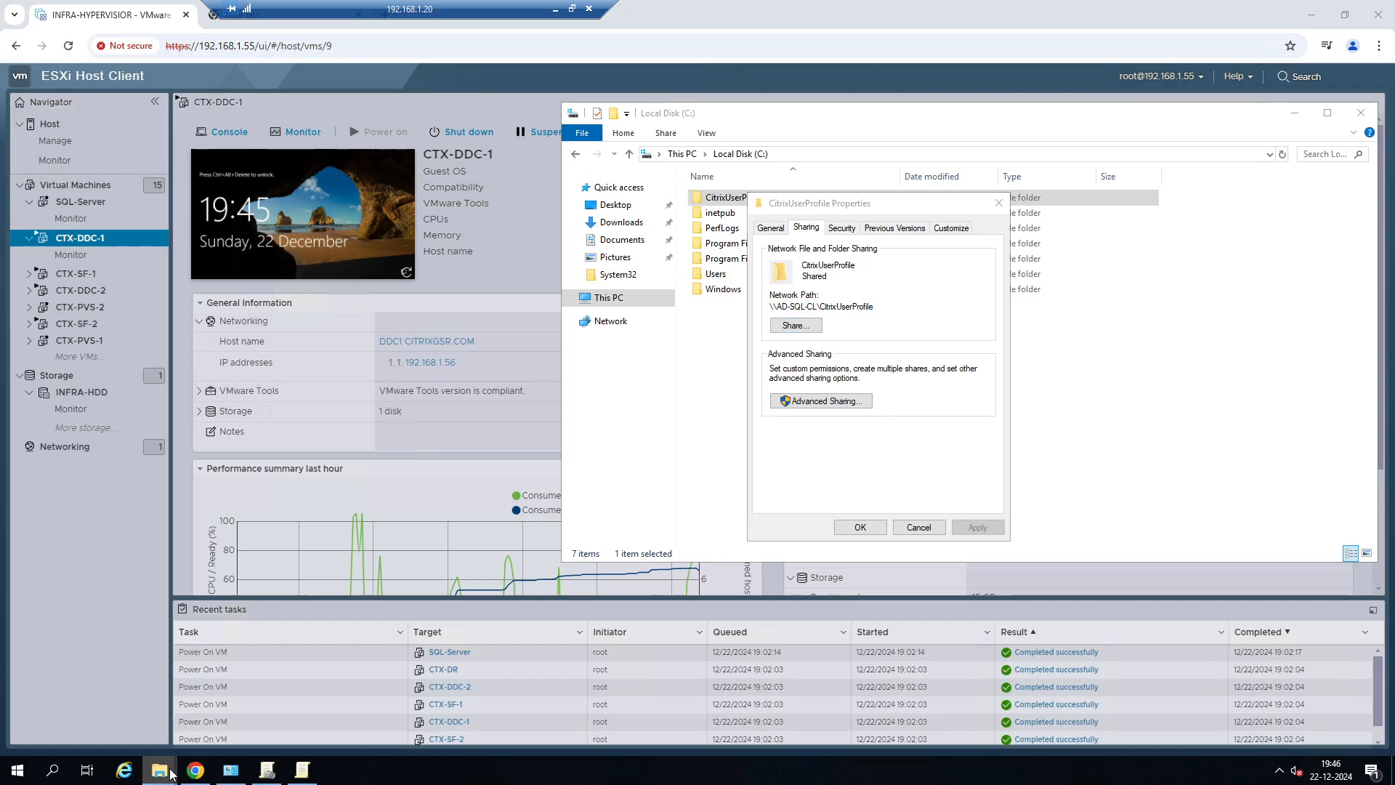
{"action": "left_click", "coordinate": [902, 525]}
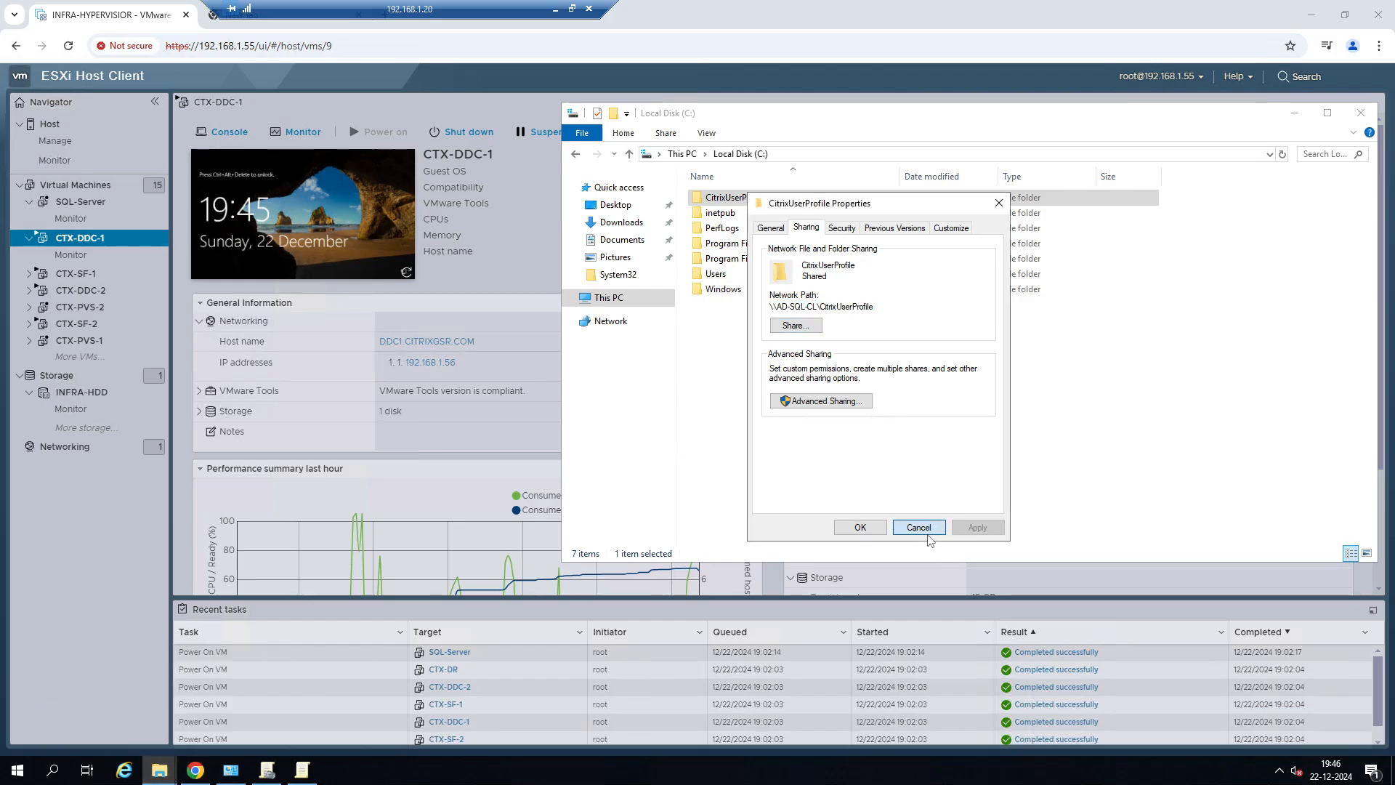
{"action": "double_click", "coordinate": [744, 199]}
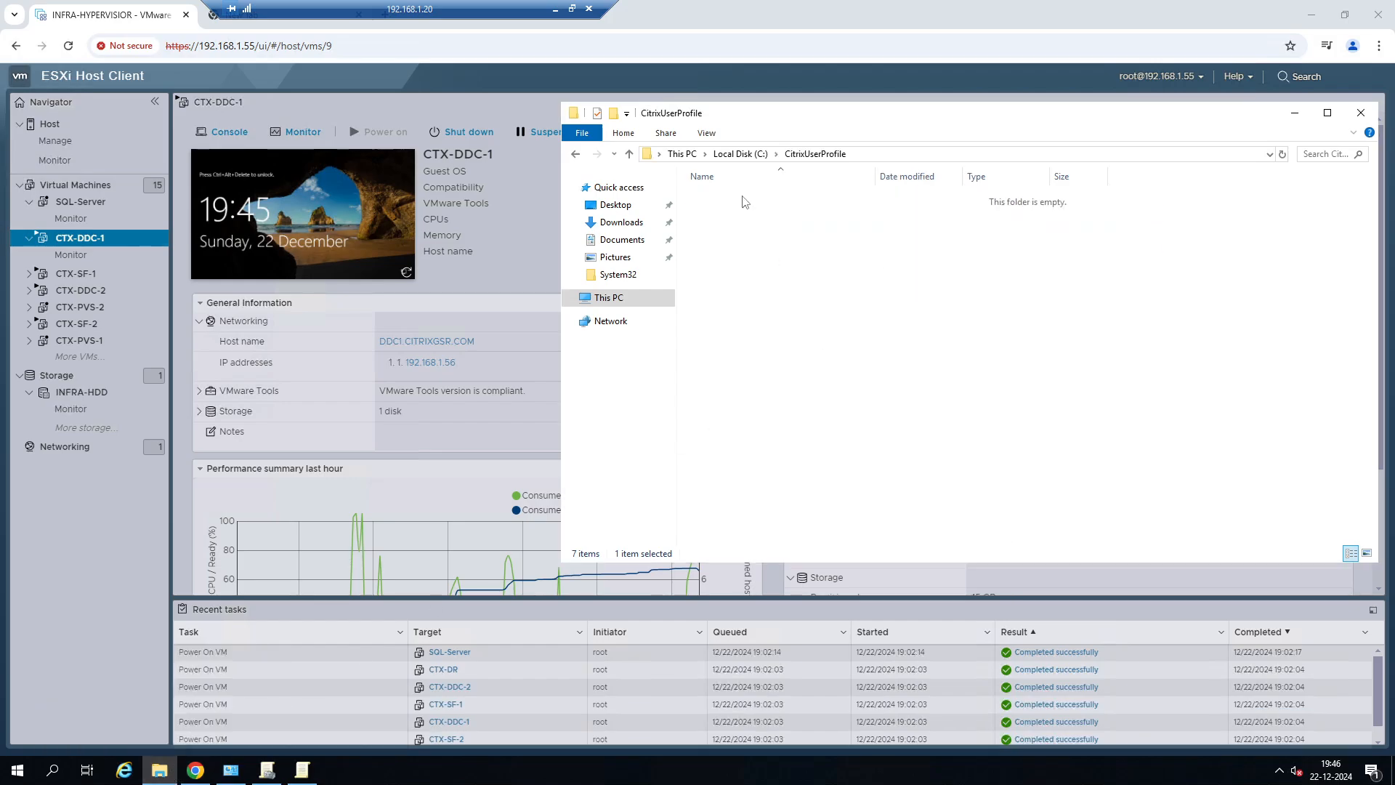
{"action": "left_click", "coordinate": [1295, 113]}
Open Active Directory Users and Computers from the Windows Administrative Tools and maximize it.
{"action": "left_click", "coordinate": [18, 770]}
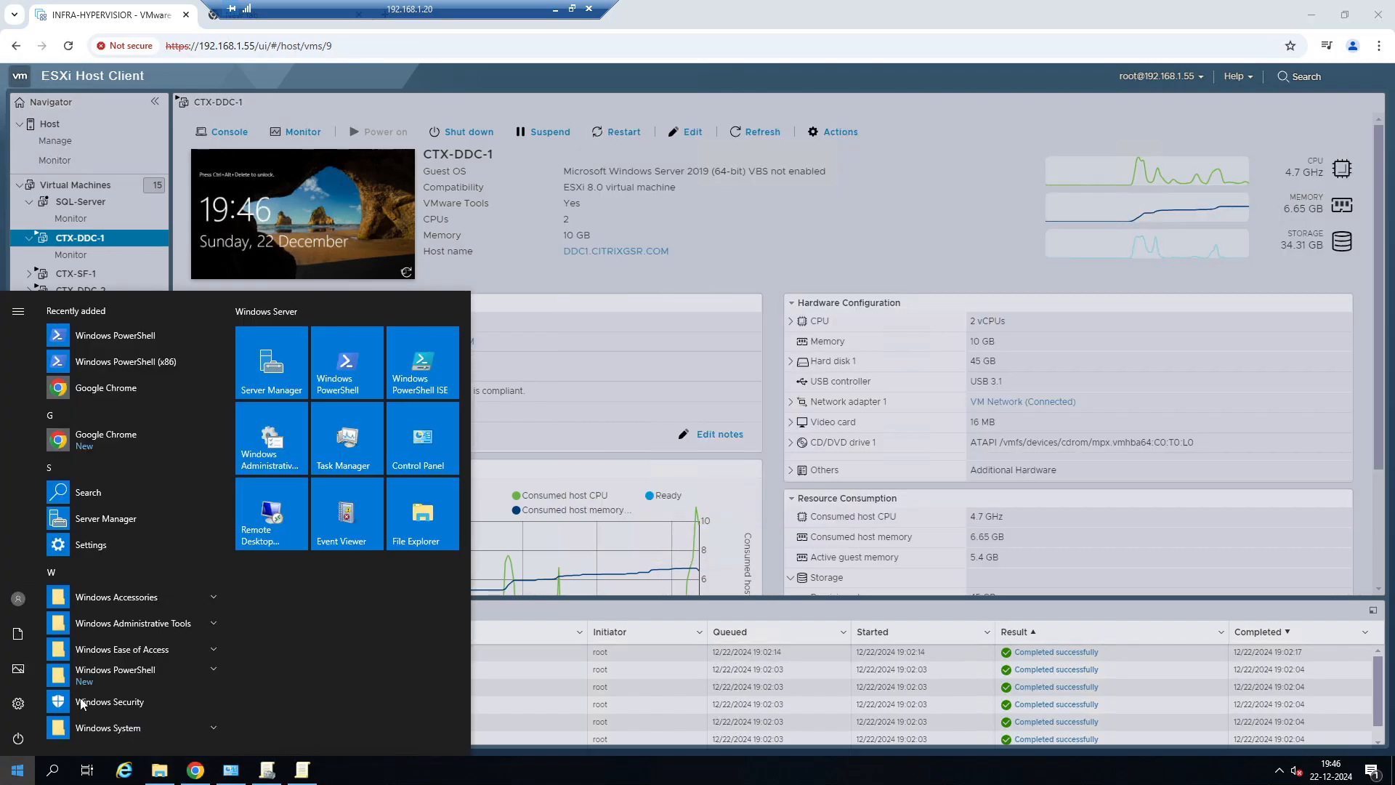
{"action": "scroll", "coordinate": [161, 608], "scroll_direction": "down", "scroll_amount": 1}
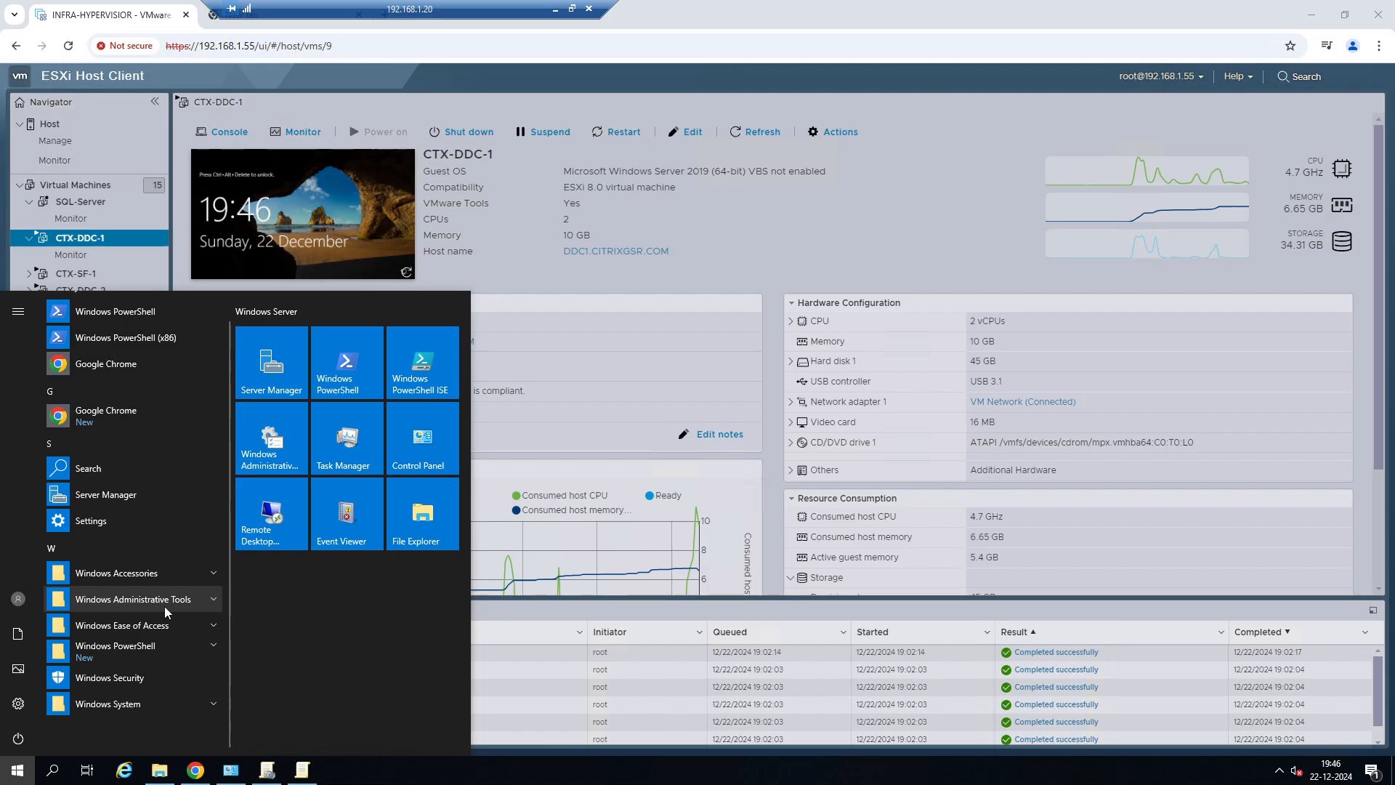
{"action": "left_click", "coordinate": [164, 607]}
{"action": "scroll", "coordinate": [177, 602], "scroll_direction": "down", "scroll_amount": 3}
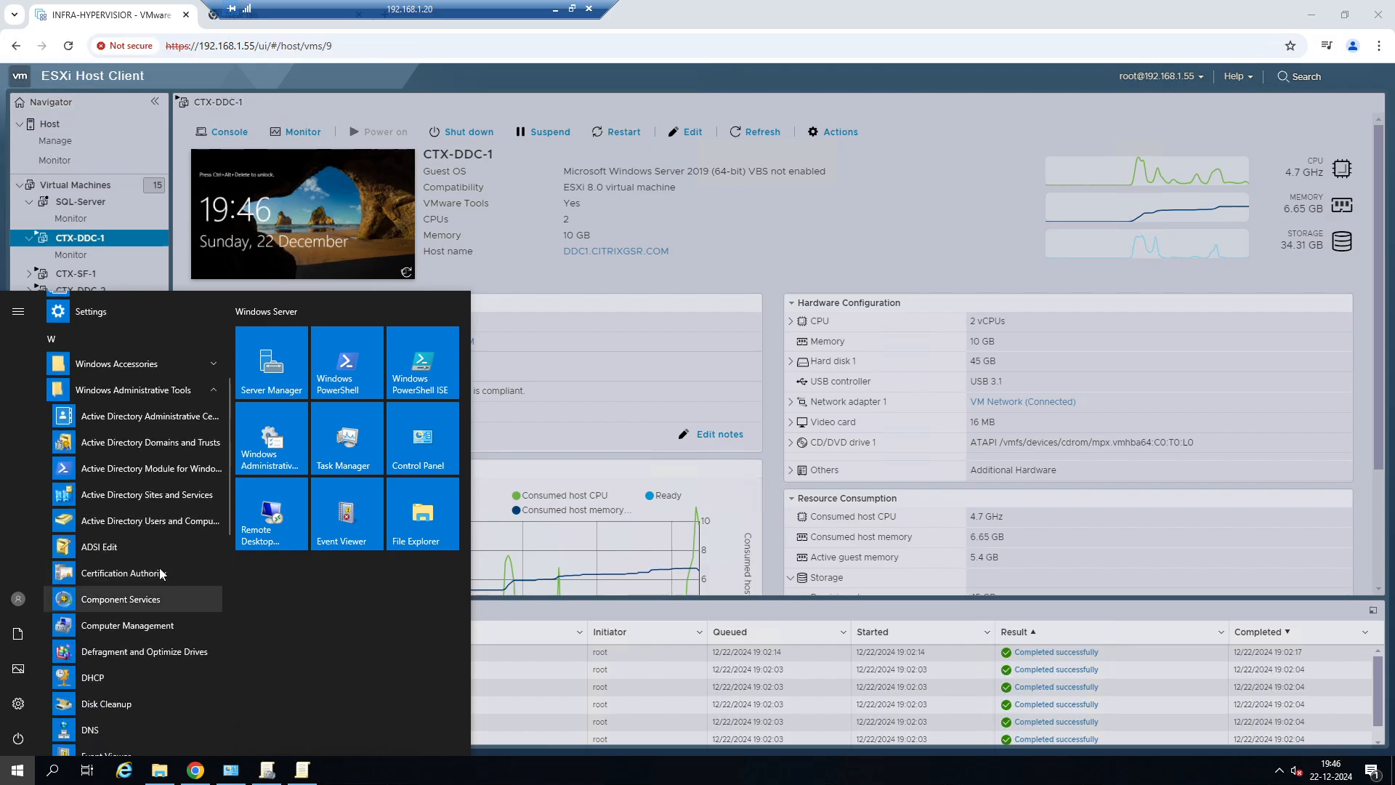
{"action": "left_click", "coordinate": [165, 520]}
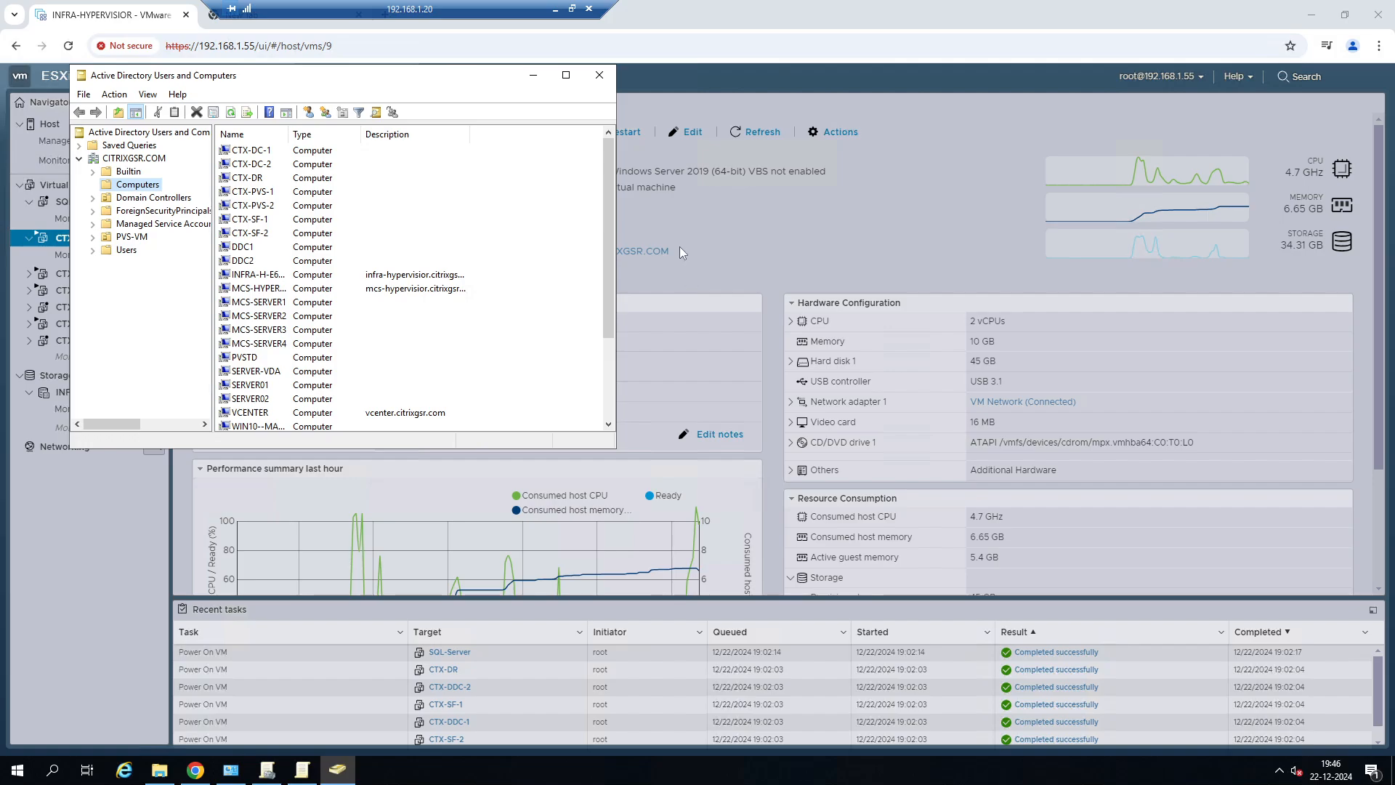
{"action": "double_click", "coordinate": [570, 72]}
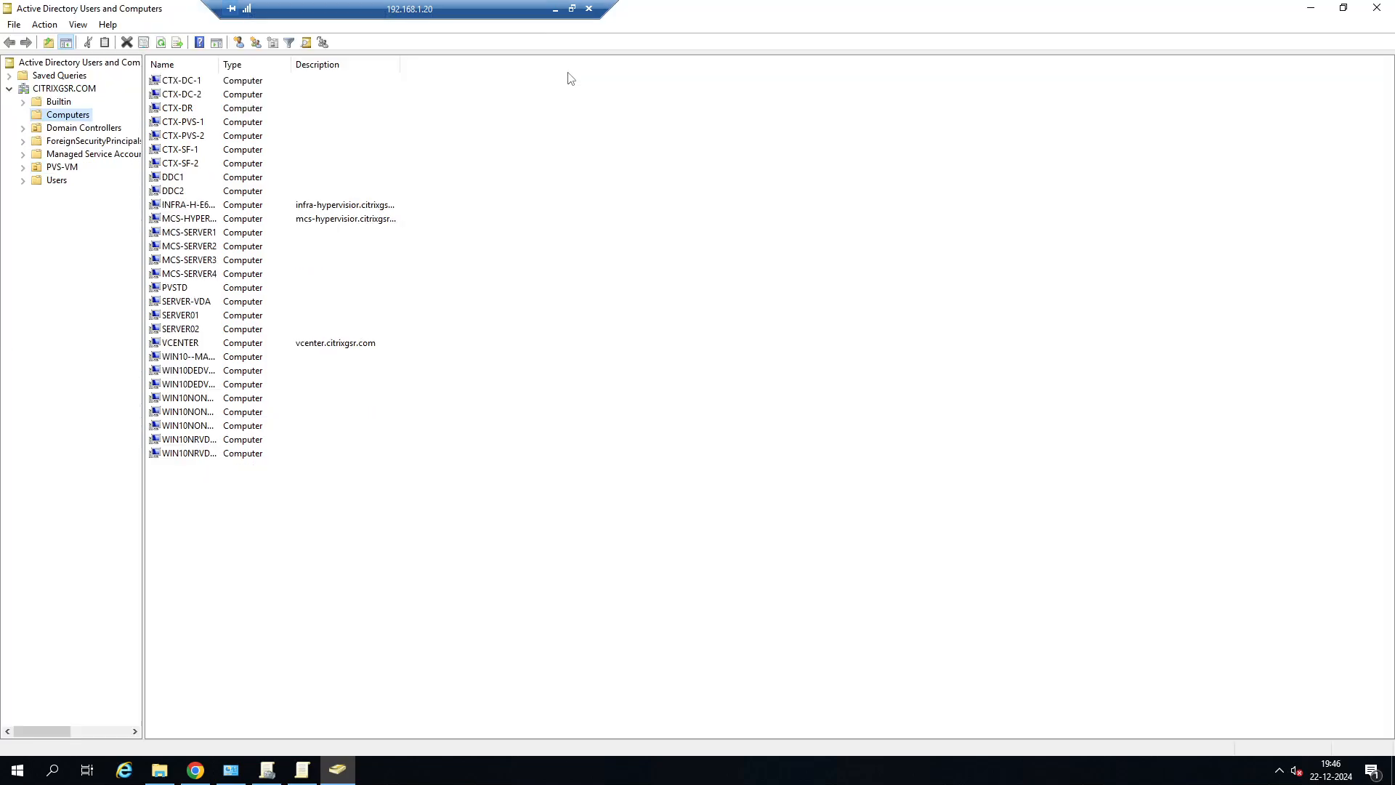
Start a new user object in the CITRIXGSR.COM domain with first name user1 and logon name user1.
{"action": "right_click", "coordinate": [84, 88]}
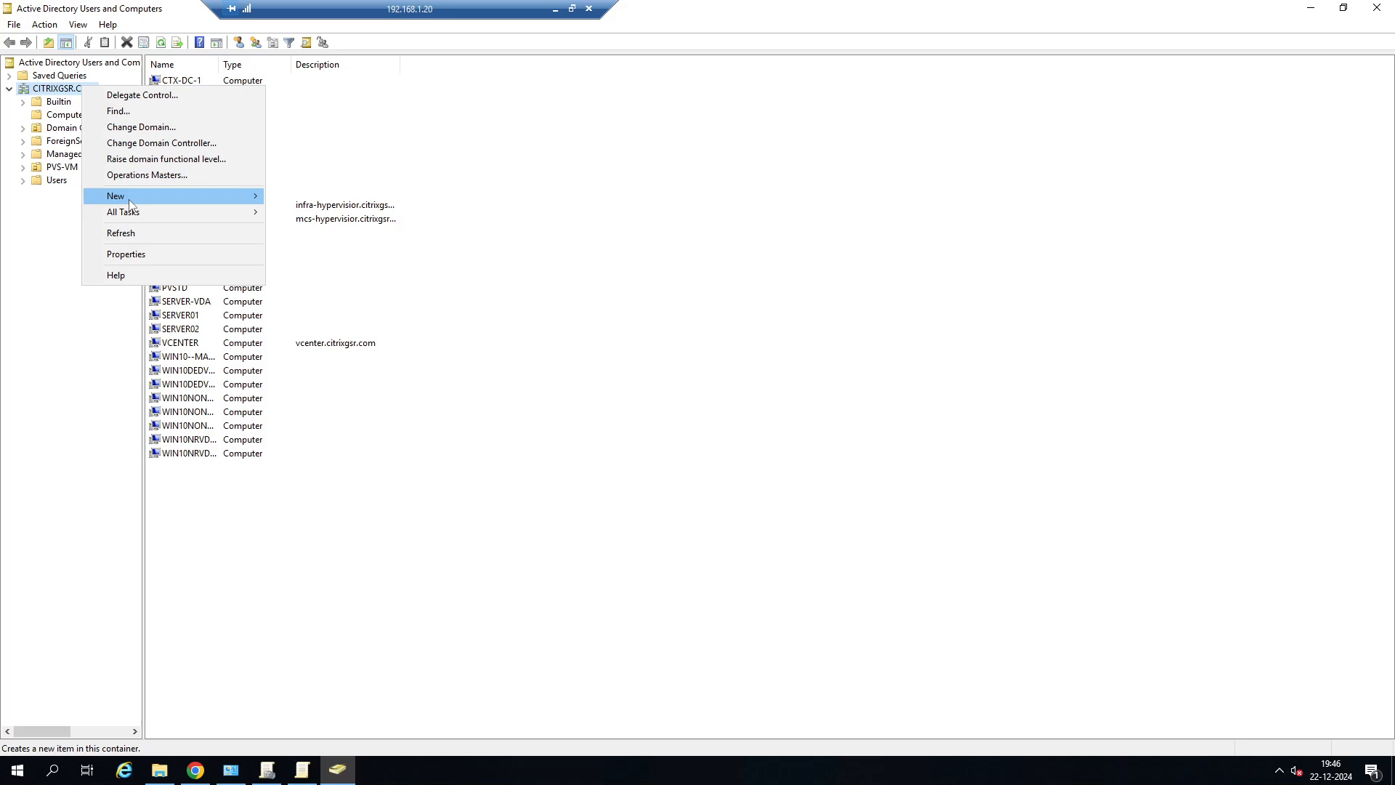
{"action": "mouse_move", "coordinate": [130, 204]}
{"action": "left_click", "coordinate": [316, 339]}
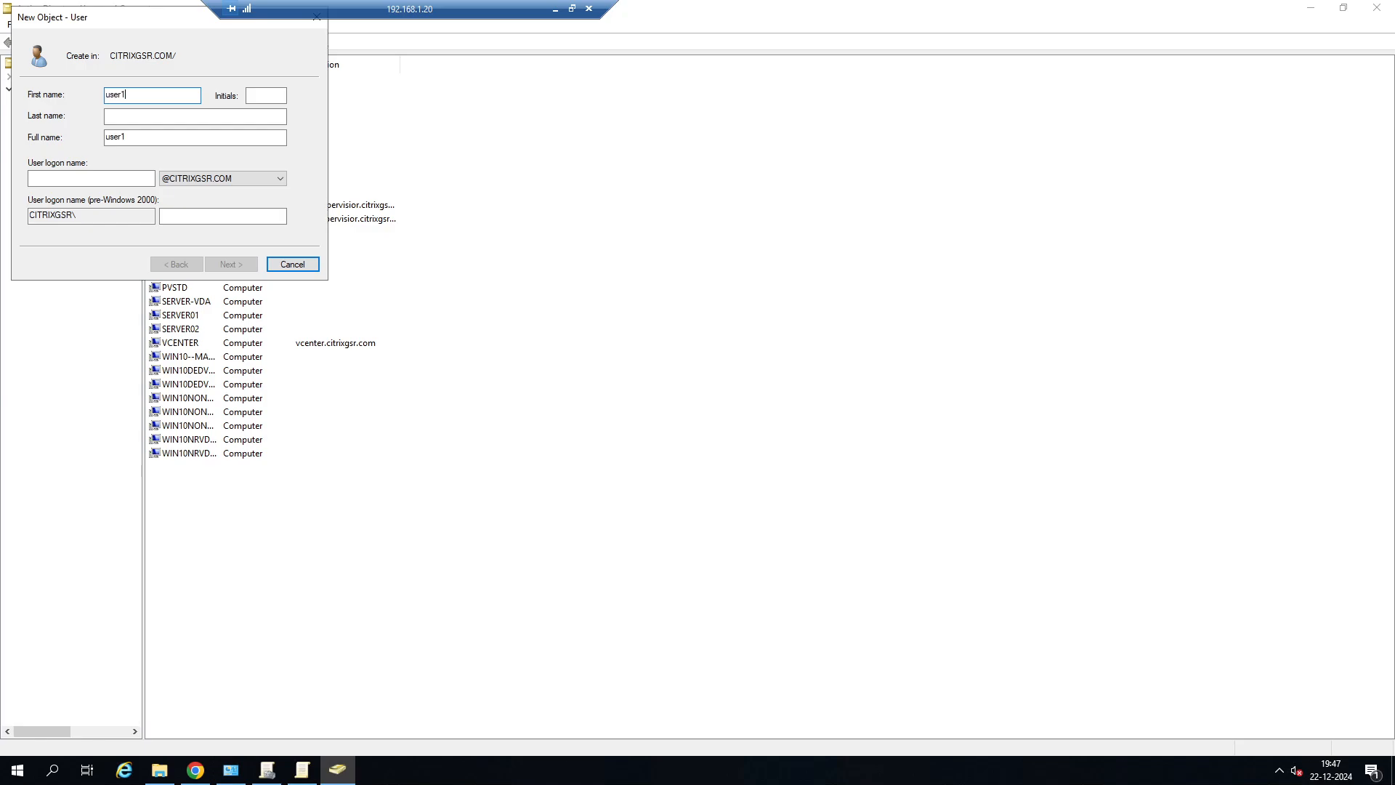
{"action": "left_click", "coordinate": [142, 180]}
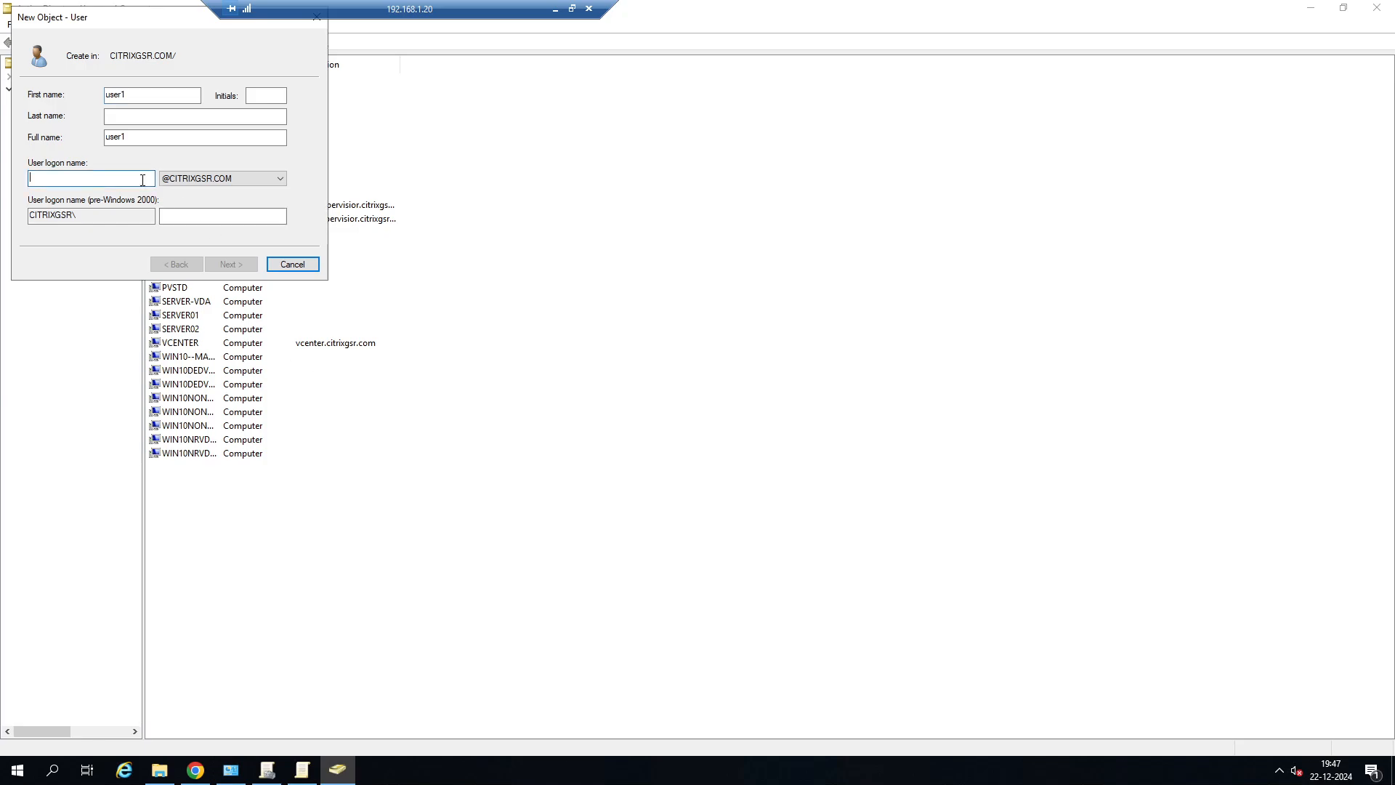
{"action": "type", "text": "user1"}
{"action": "left_click", "coordinate": [230, 264]}
Enter and confirm the account password for user1 and finish creating the account.
{"action": "left_click", "coordinate": [157, 98]}
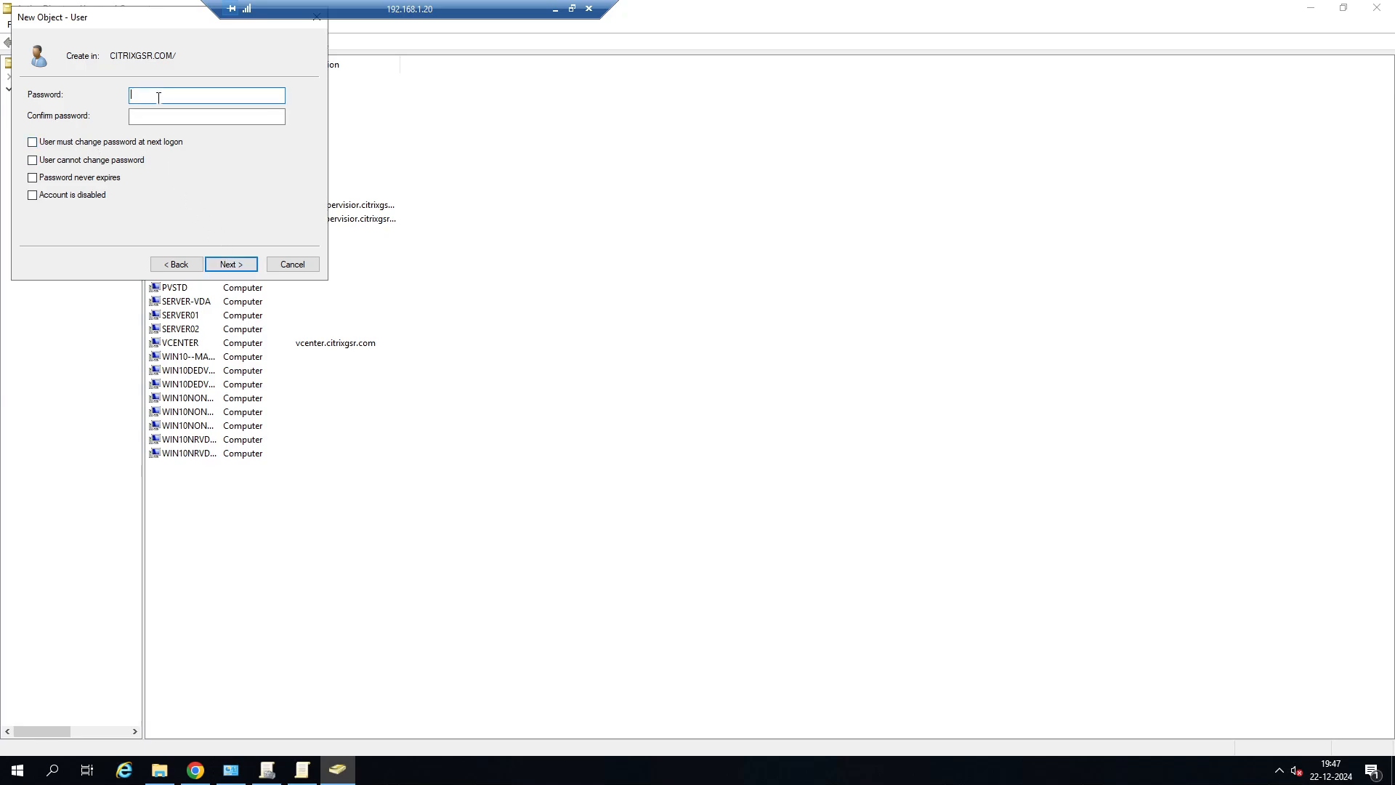
{"action": "type", "text": "Password1"}
{"action": "key", "text": "Tab"}
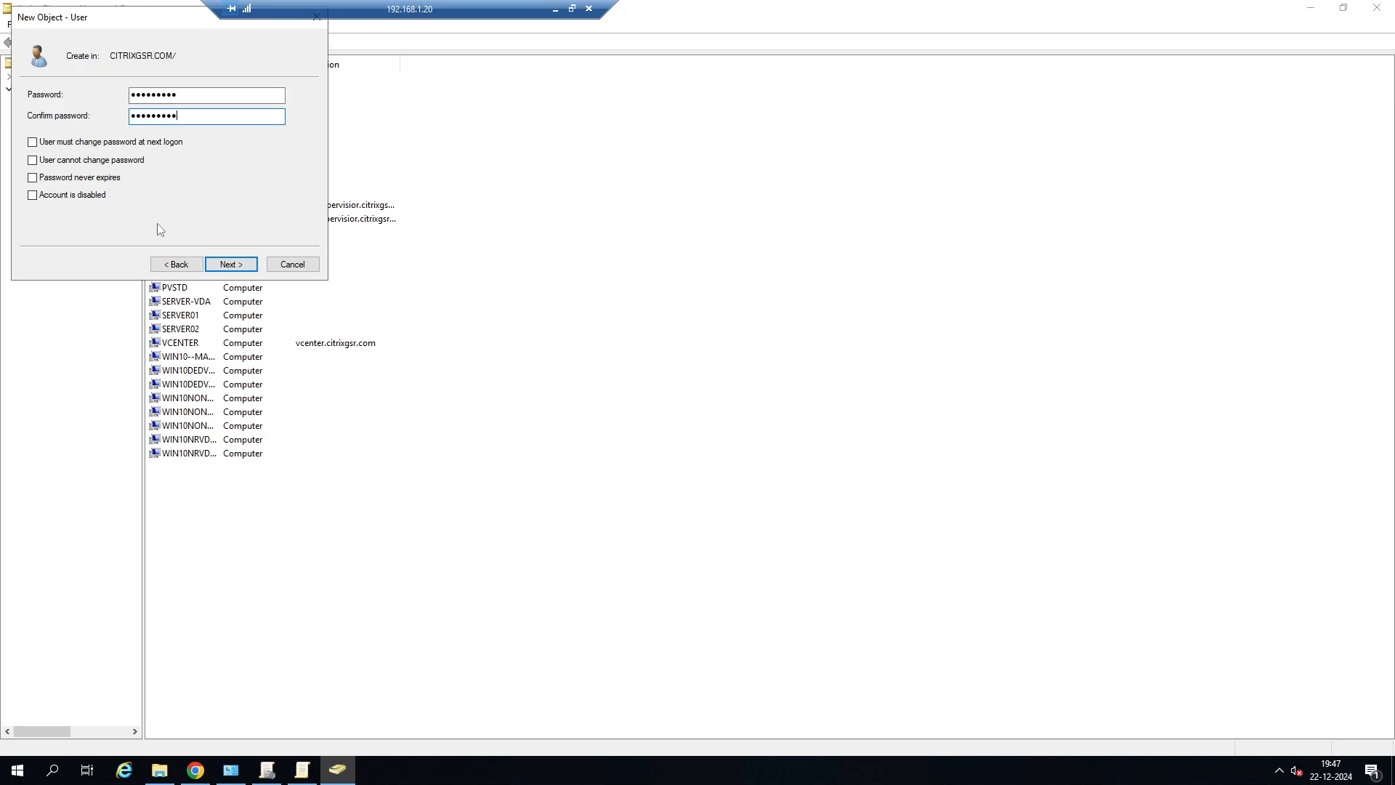
{"action": "left_click", "coordinate": [232, 264]}
{"action": "left_click", "coordinate": [231, 264]}
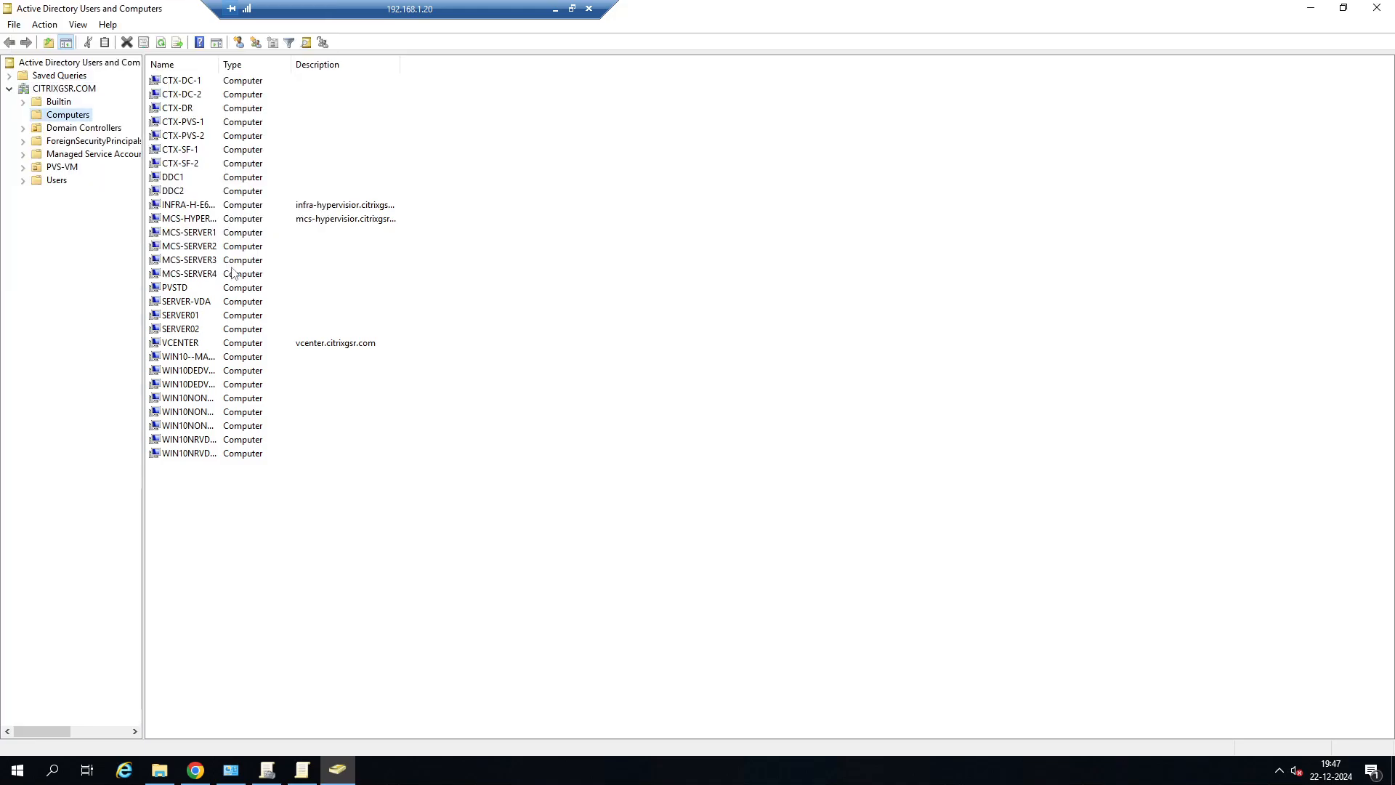
Switch to the 192.168.1.89 session, sign out of the SERVER-DESKTOP session and log off from StoreFront.
{"action": "left_click", "coordinate": [555, 9]}
{"action": "mouse_move", "coordinate": [655, 769]}
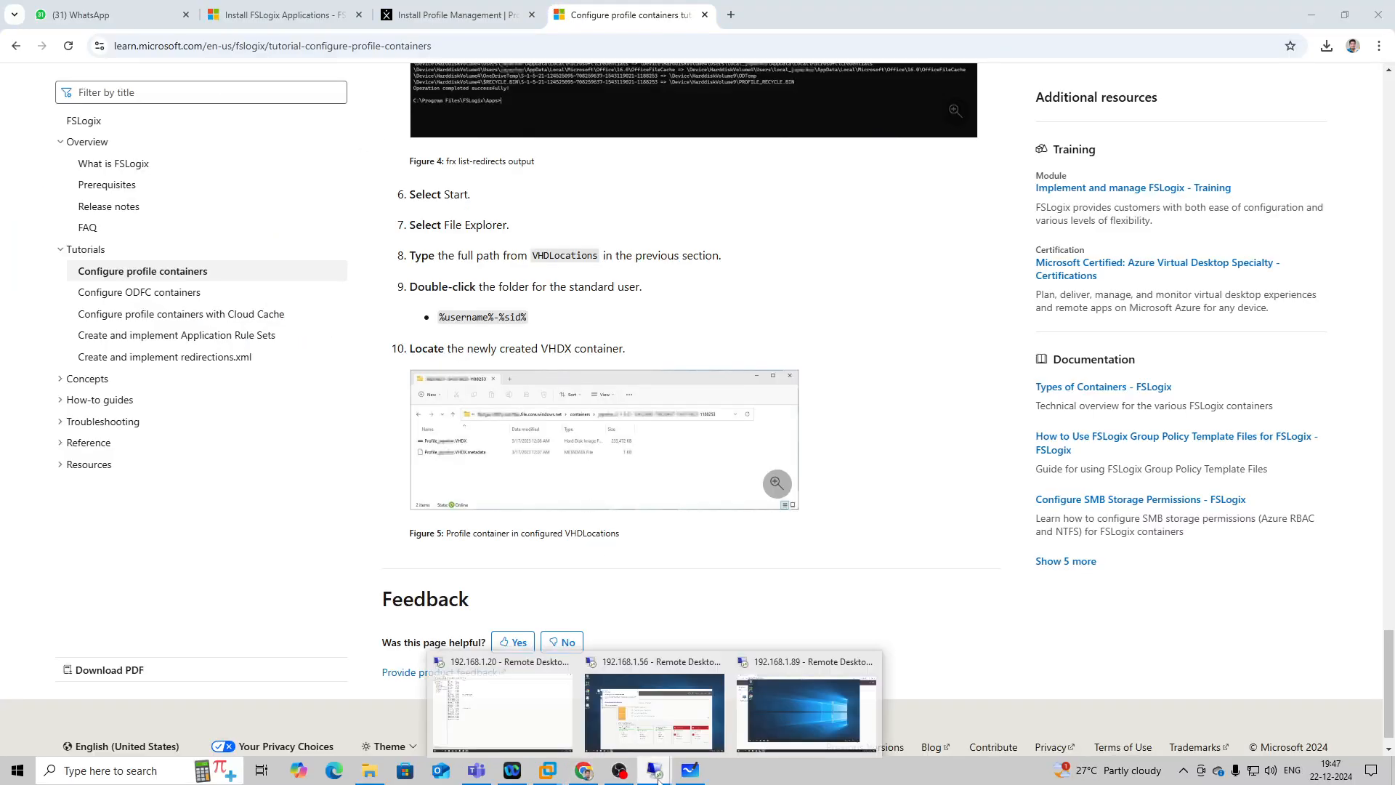
{"action": "left_click", "coordinate": [792, 709]}
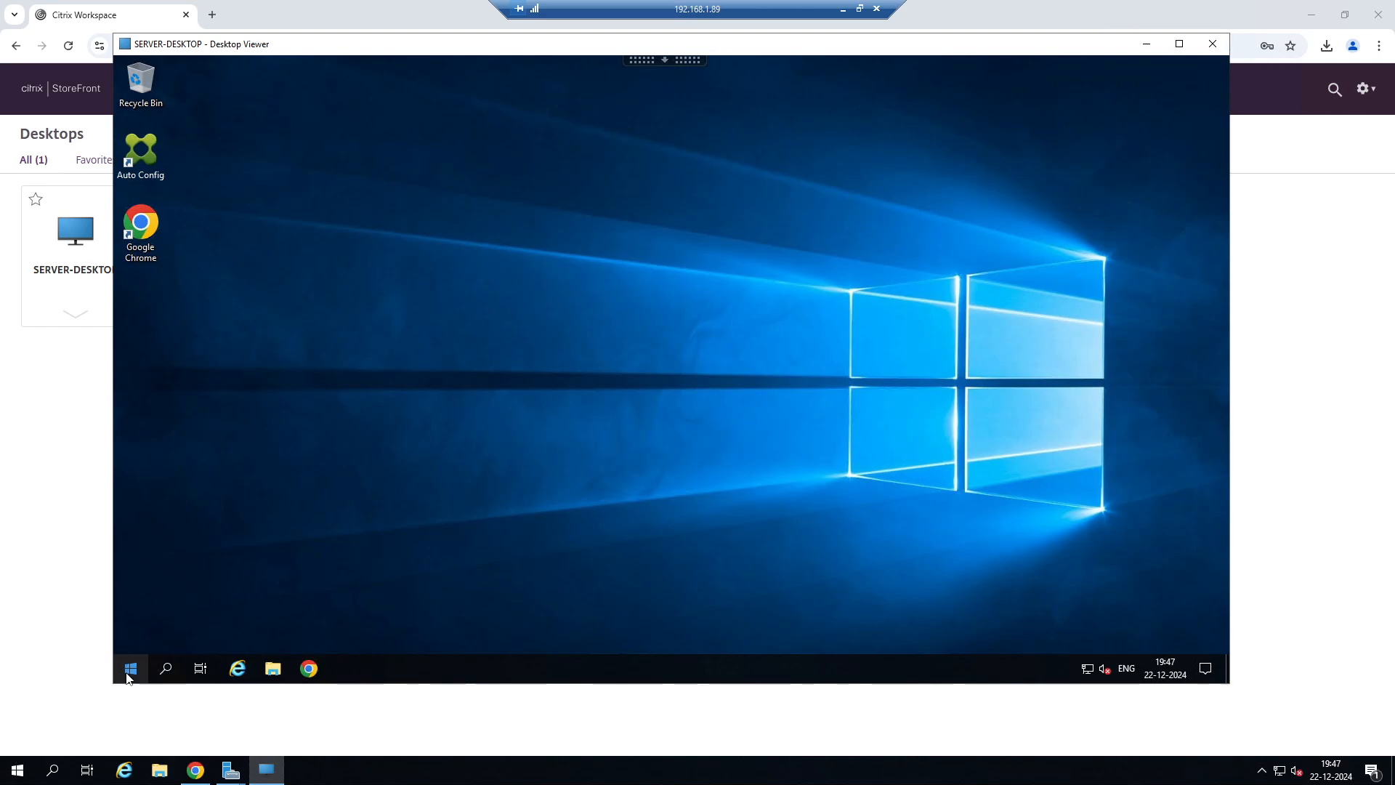
{"action": "right_click", "coordinate": [131, 669]}
{"action": "mouse_move", "coordinate": [202, 631]}
{"action": "left_click", "coordinate": [382, 658]}
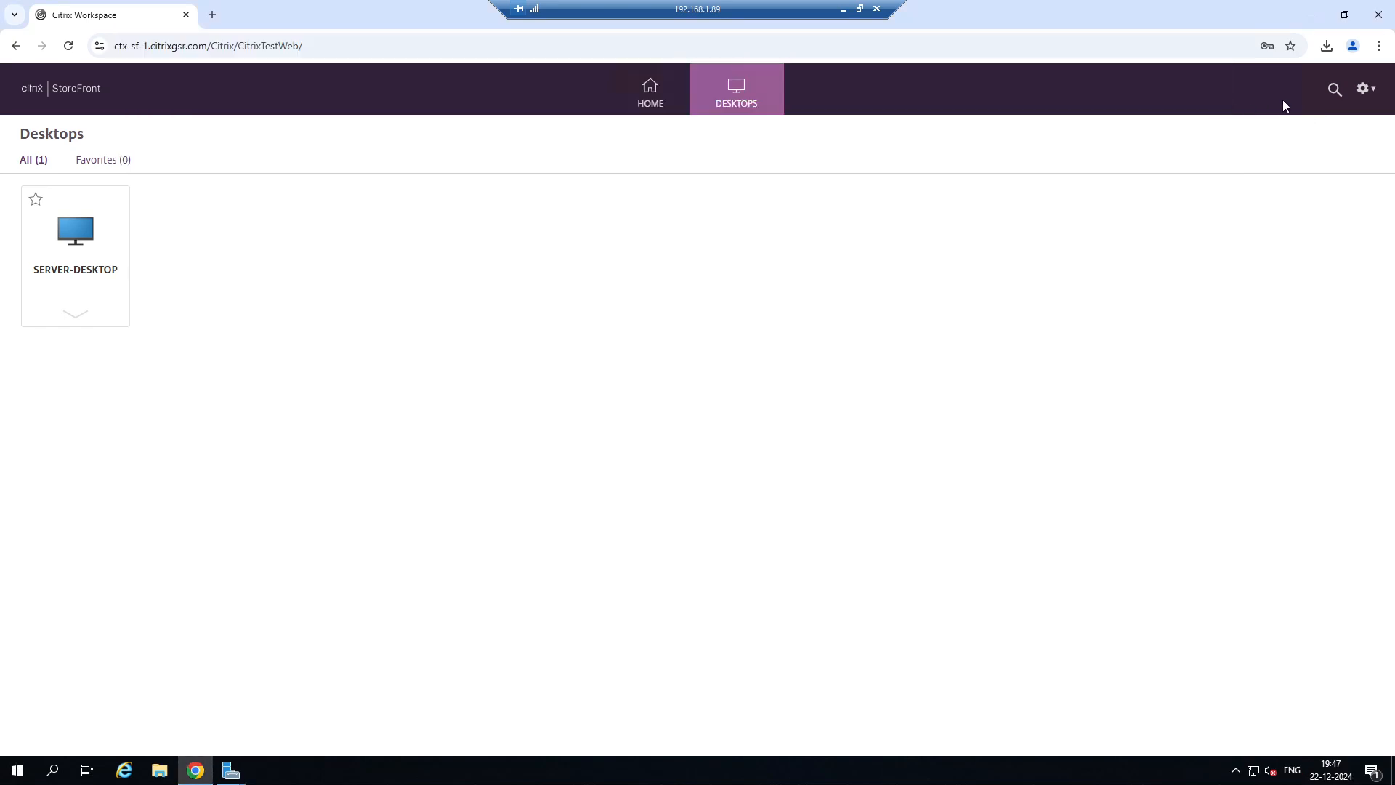
{"action": "left_click", "coordinate": [1358, 90]}
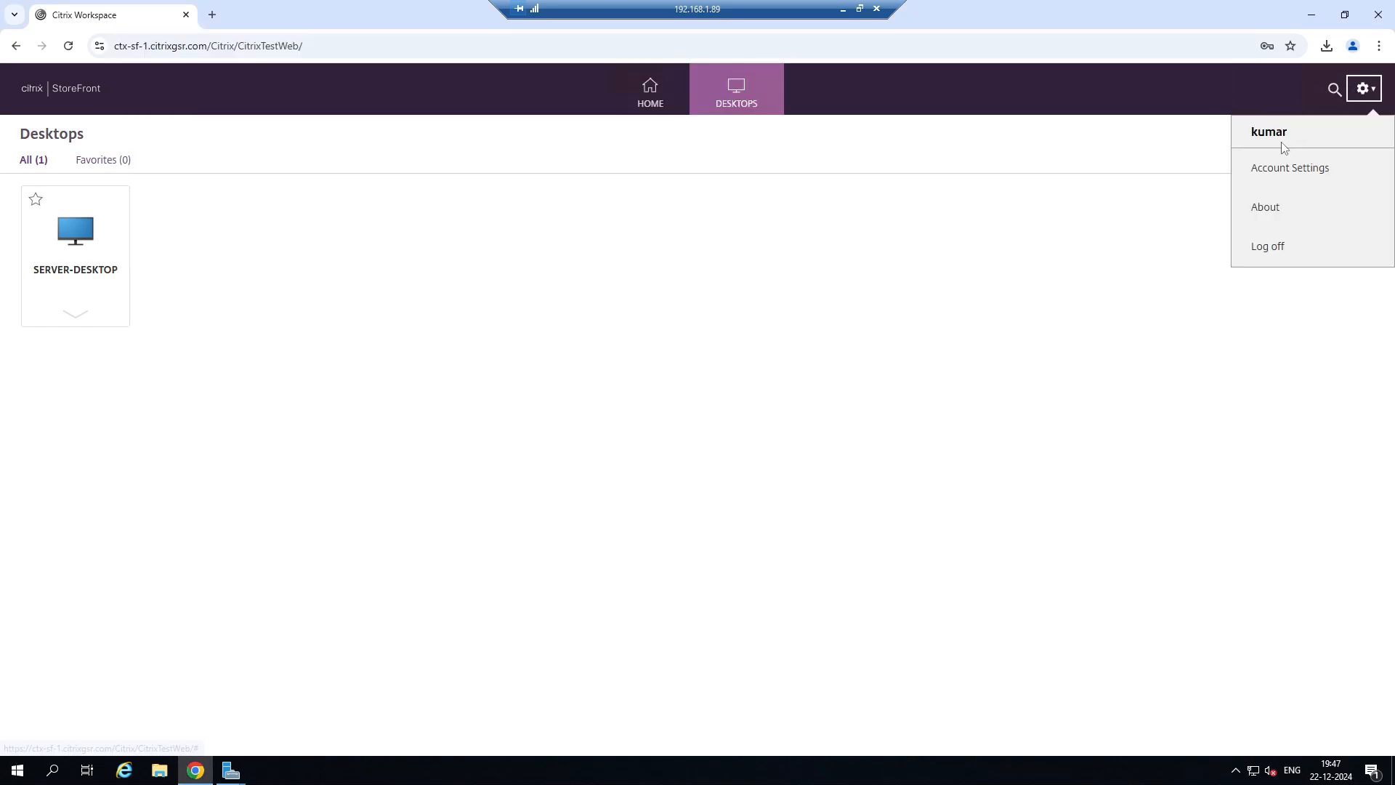
{"action": "left_click", "coordinate": [1274, 253]}
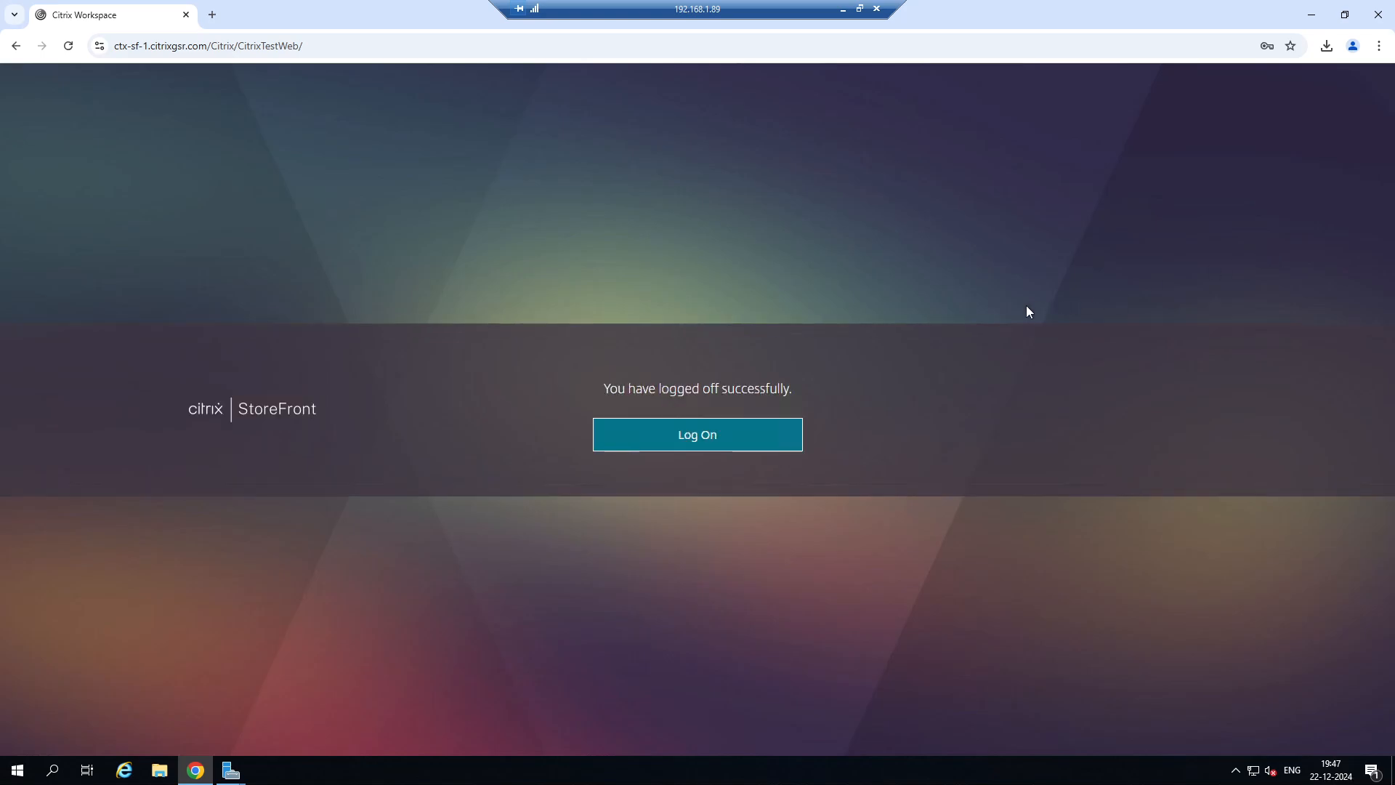
Log on to StoreFront as citrixgsr\user1 with the prefilled password and launch the SERVER-DESKTOP session.
{"action": "left_click", "coordinate": [717, 439]}
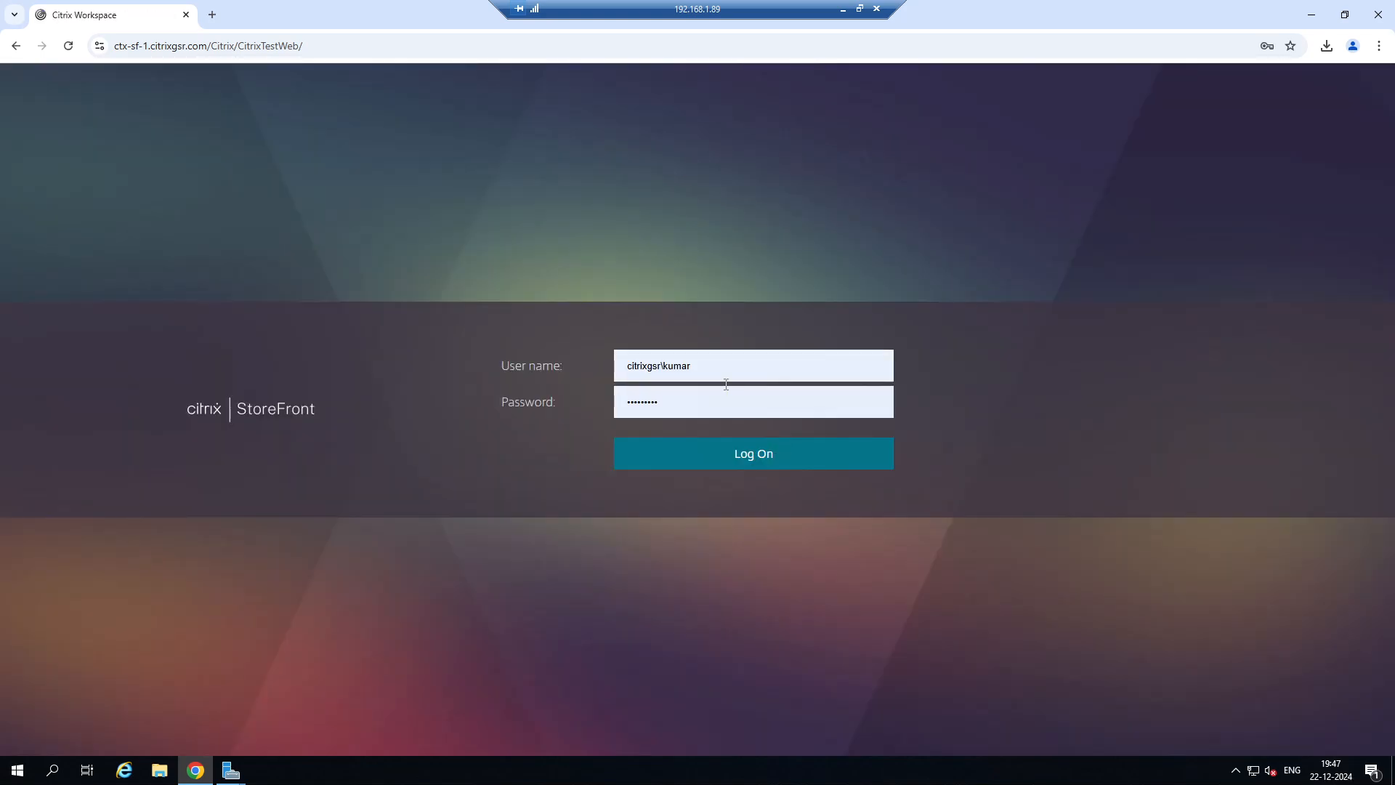
{"action": "left_click", "coordinate": [716, 362]}
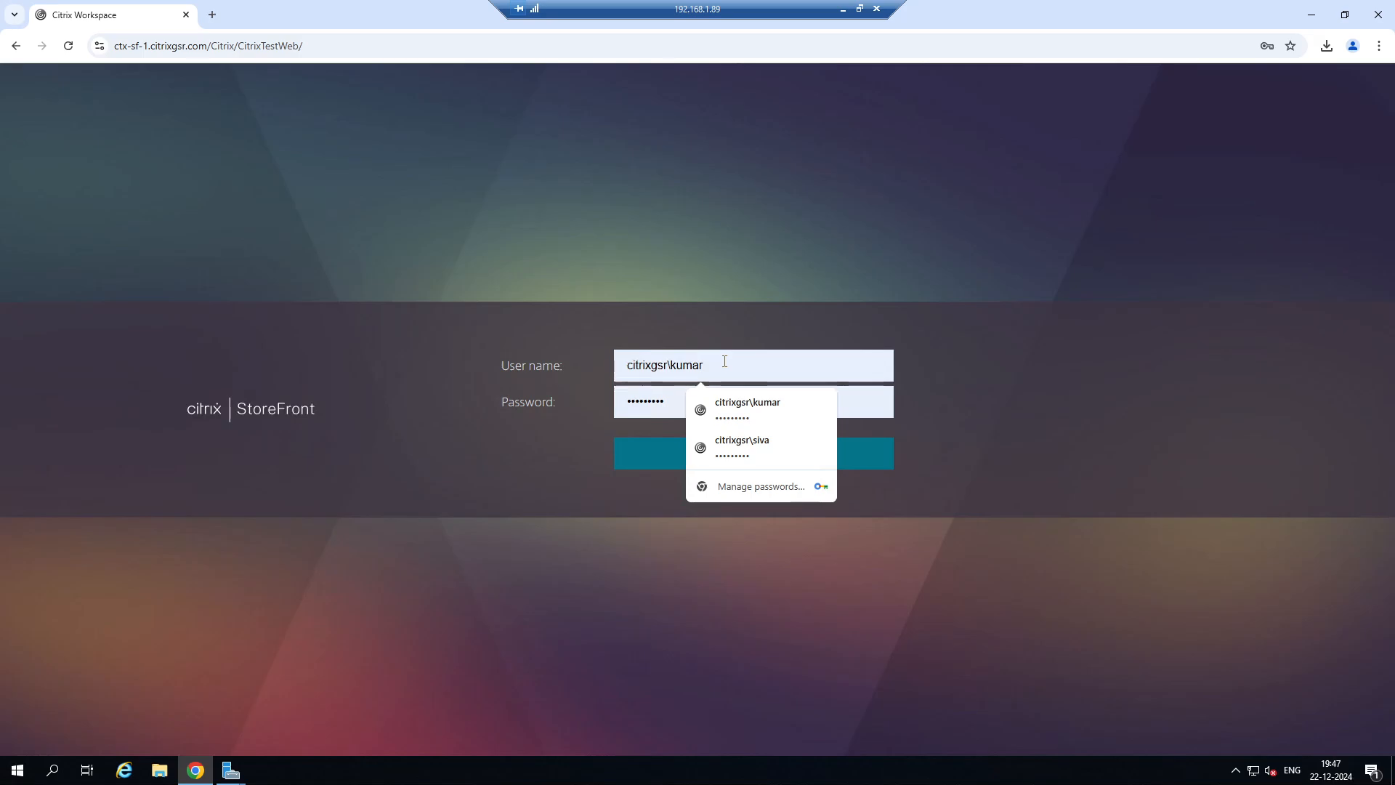
{"action": "key", "text": "BackSpace"}
{"action": "key", "text": "BackSpace"}
{"action": "key", "text": "BackSpace"}
{"action": "key", "text": "BackSpace"}
{"action": "key", "text": "BackSpace"}
{"action": "type", "text": "user1"}
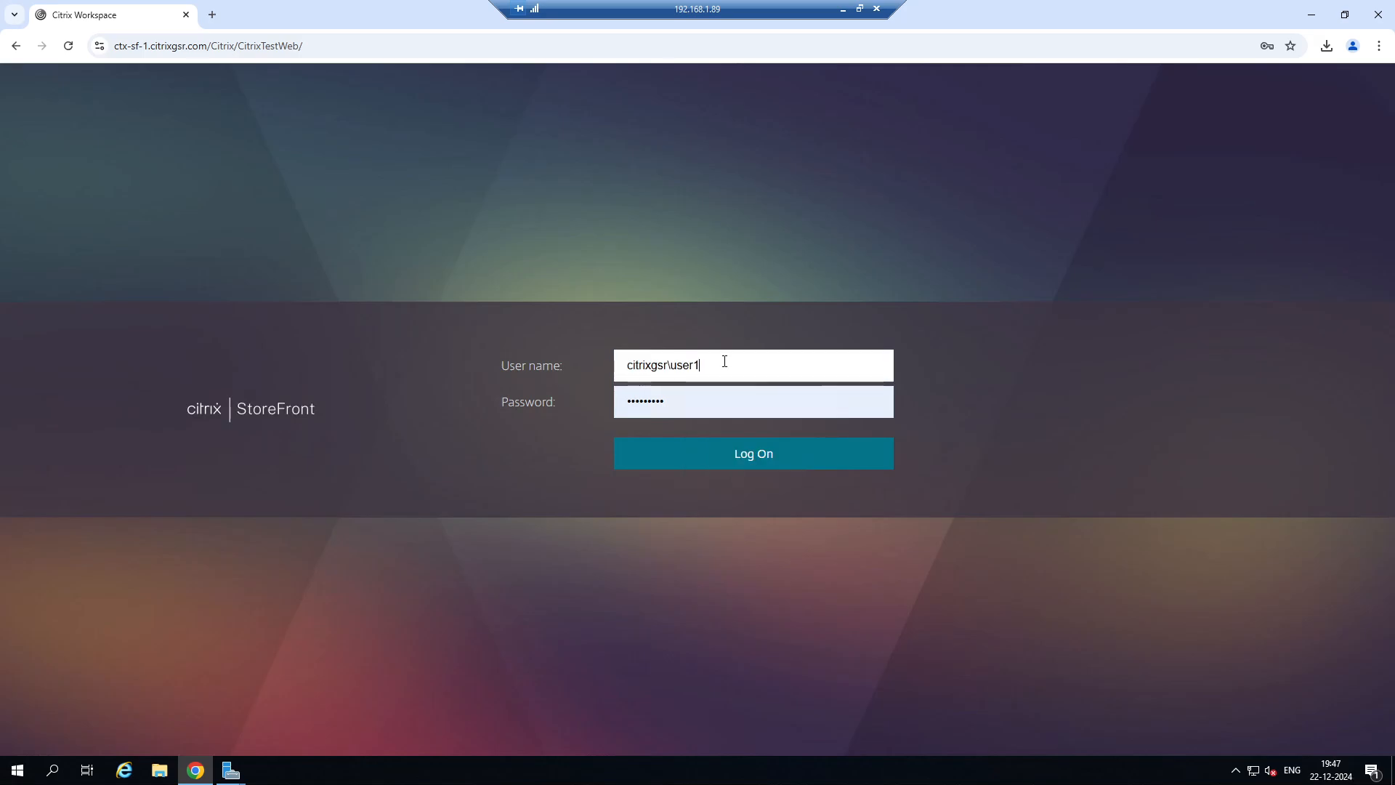
{"action": "left_click", "coordinate": [703, 463]}
{"action": "left_click", "coordinate": [1270, 264]}
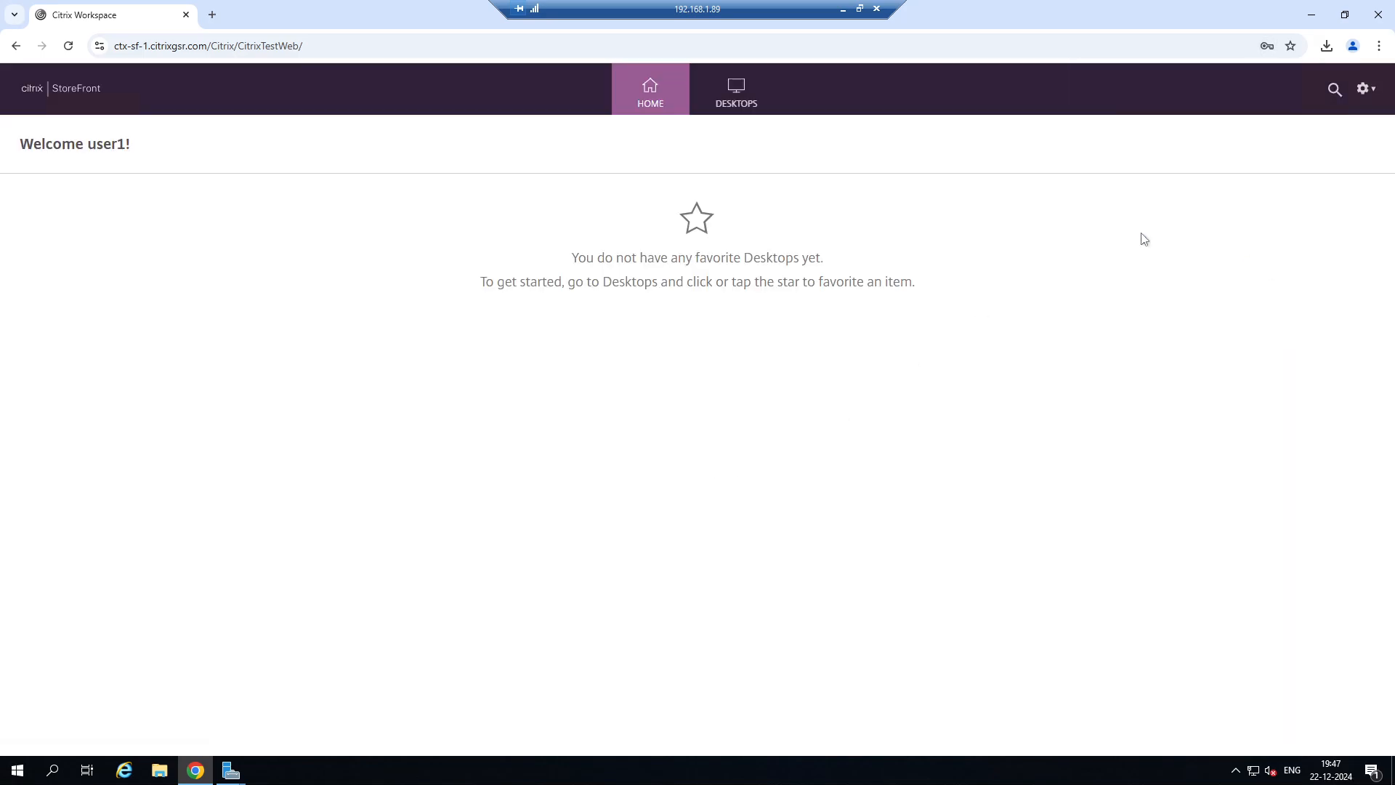
{"action": "left_click", "coordinate": [756, 109]}
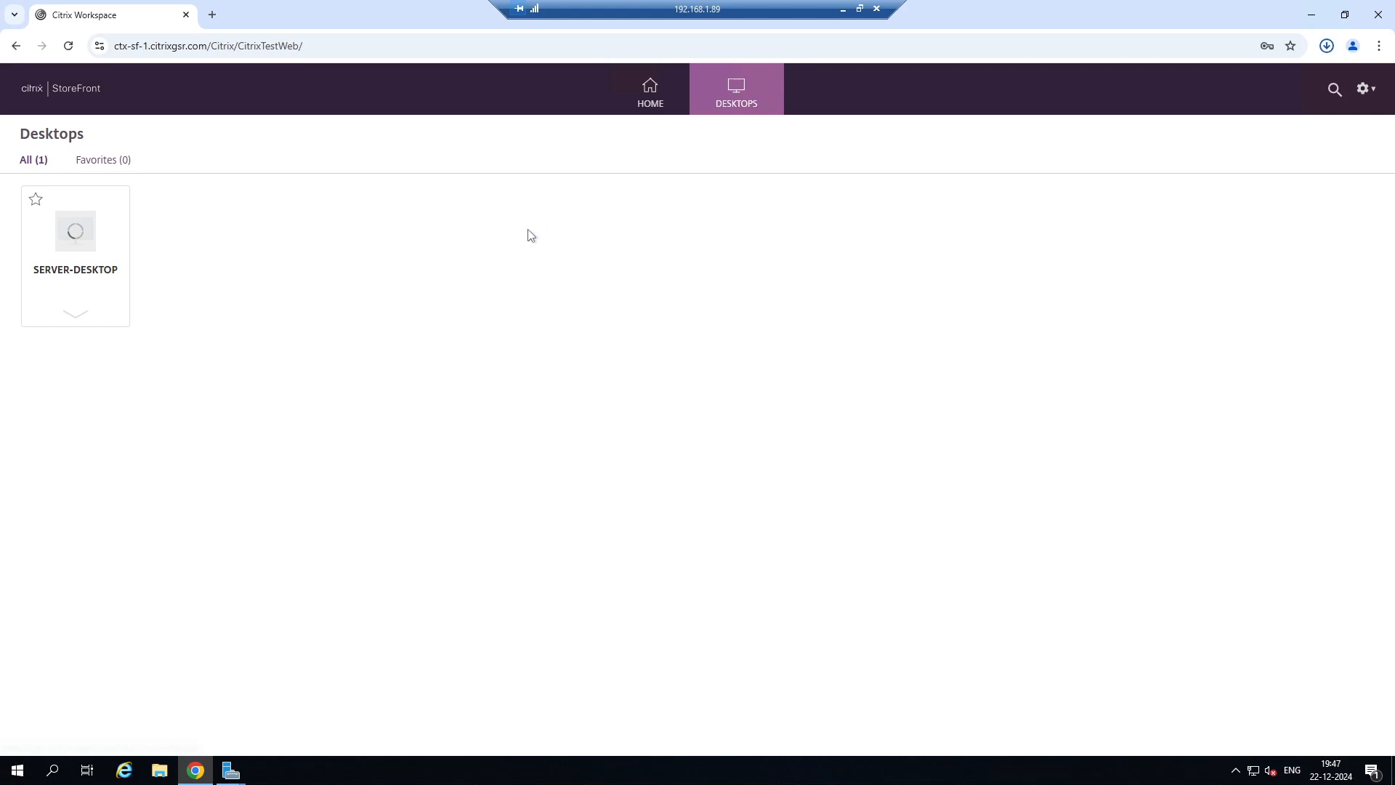
{"action": "left_click", "coordinate": [1191, 81]}
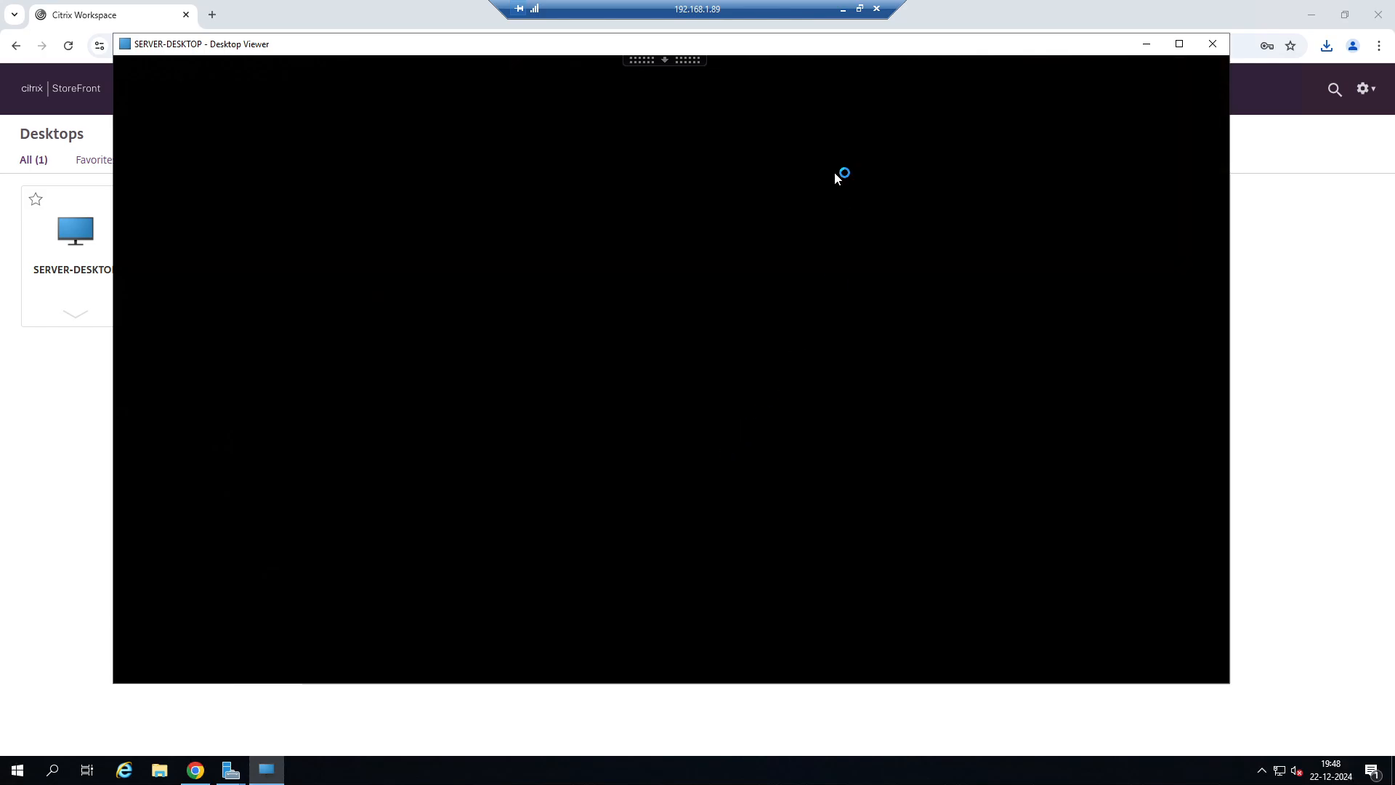
Switch to the 192.168.1.20 session and examine the user1 profile folder and its contents inside CitrixUserProfile.
{"action": "left_click", "coordinate": [846, 12]}
{"action": "mouse_move", "coordinate": [657, 779]}
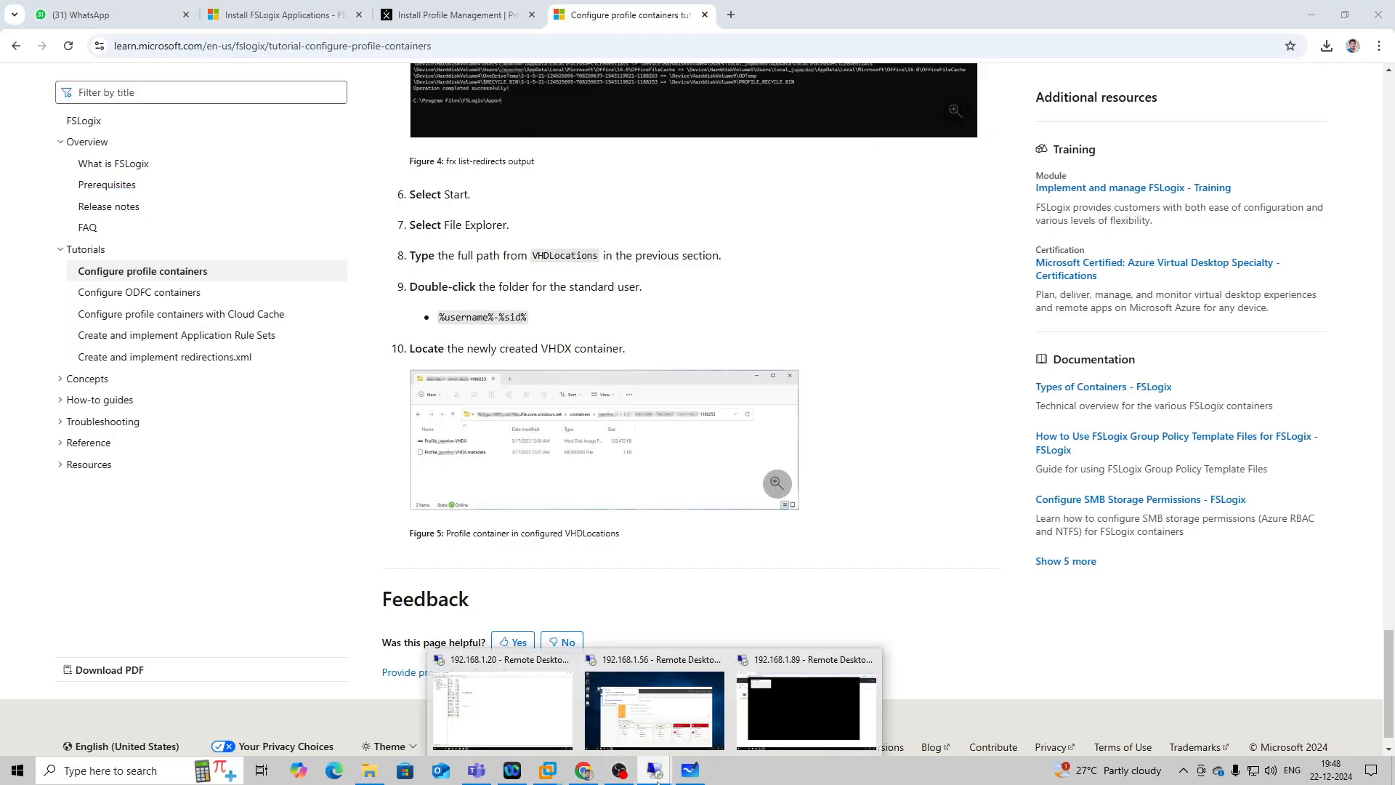
{"action": "left_click", "coordinate": [550, 726]}
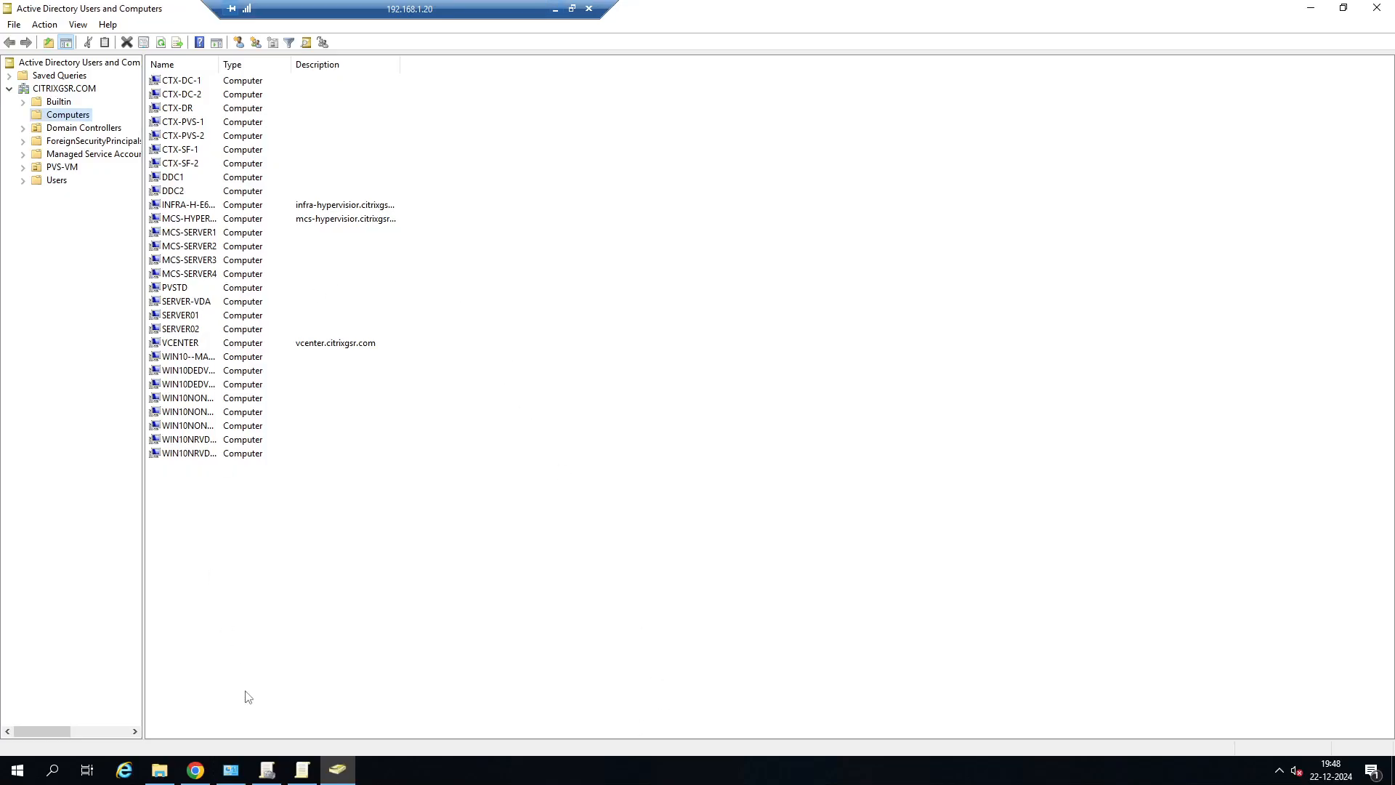
{"action": "left_click", "coordinate": [159, 770]}
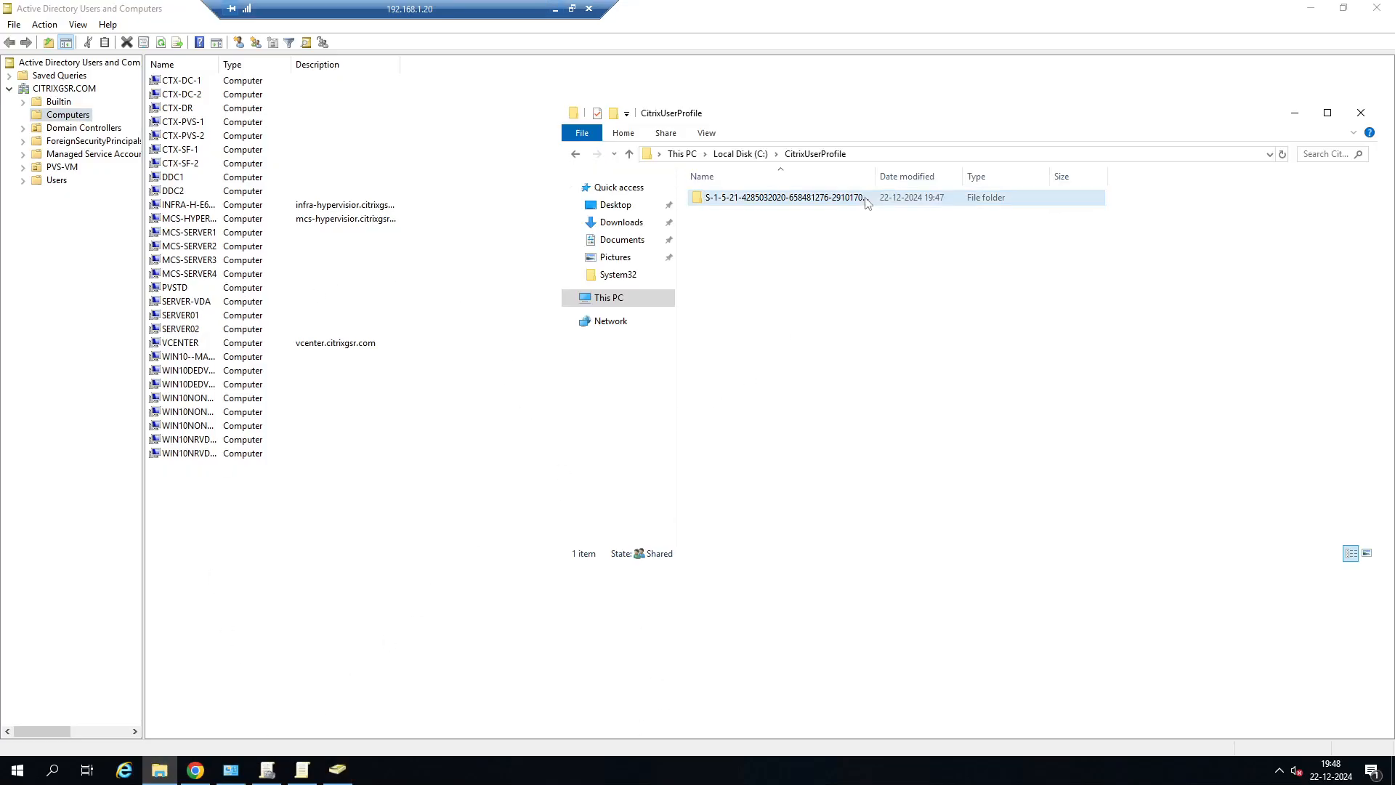
{"action": "left_click_drag", "start_coordinate": [878, 172], "coordinate": [1059, 168]}
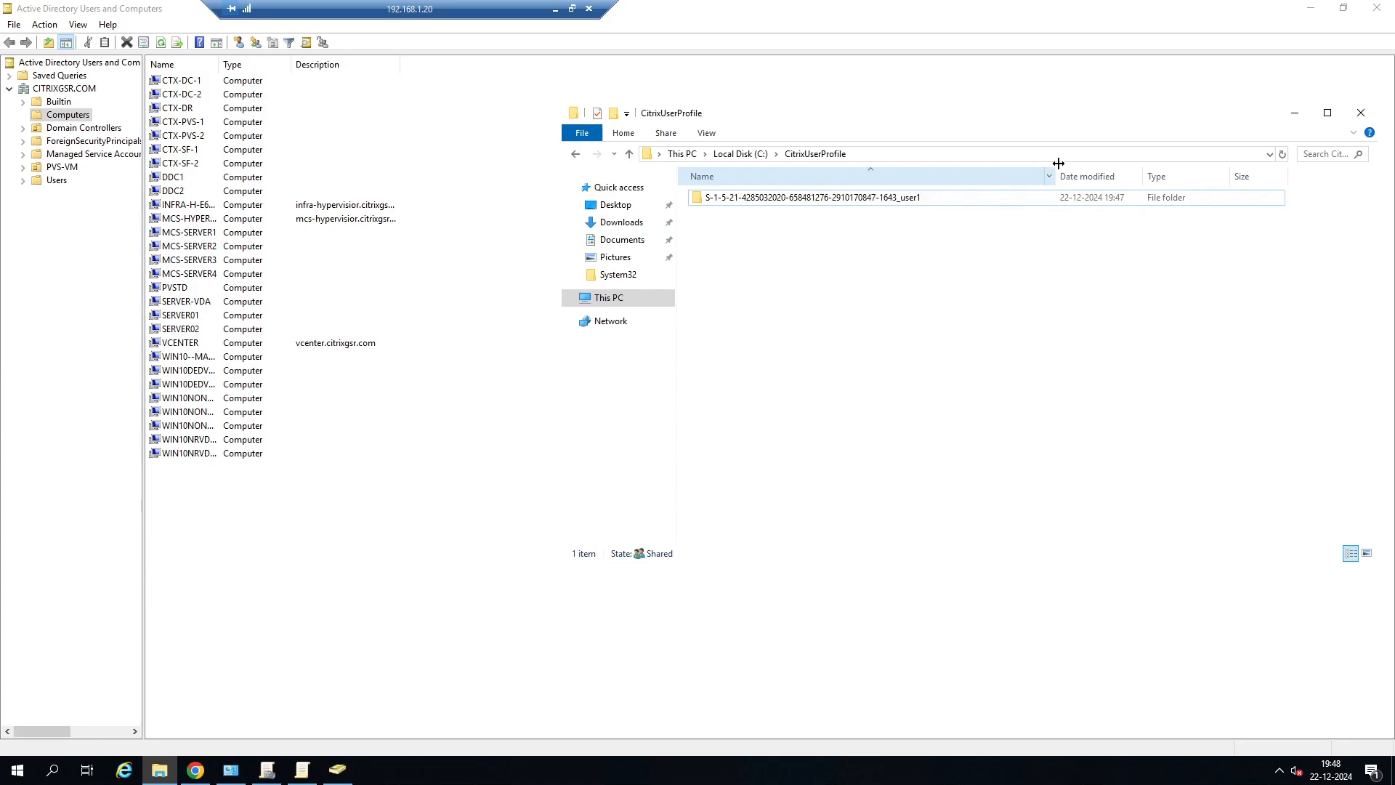
{"action": "double_click", "coordinate": [859, 200]}
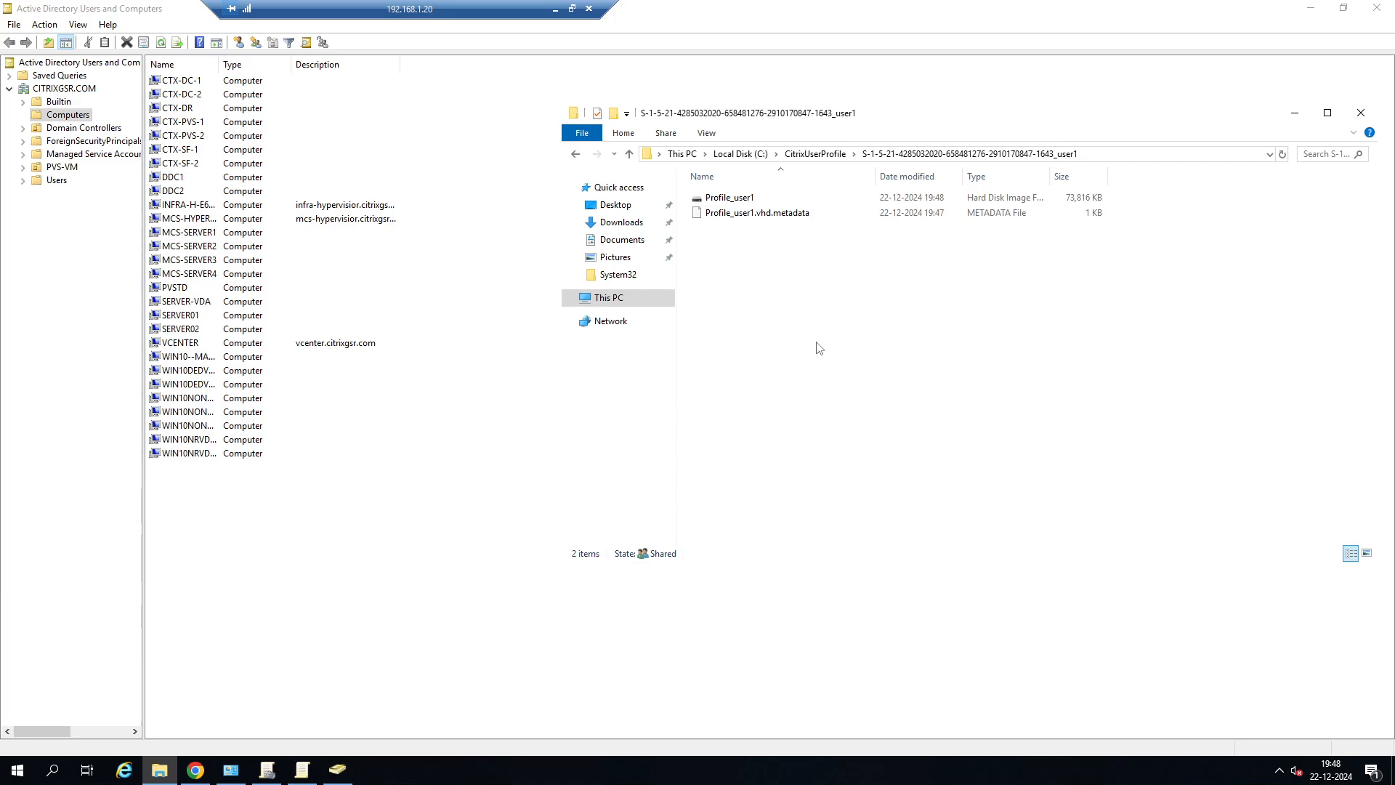
Minimize Active Directory Users and Computers, move the File Explorer window clear and return to the CitrixUserProfile folder.
{"action": "left_click", "coordinate": [891, 97]}
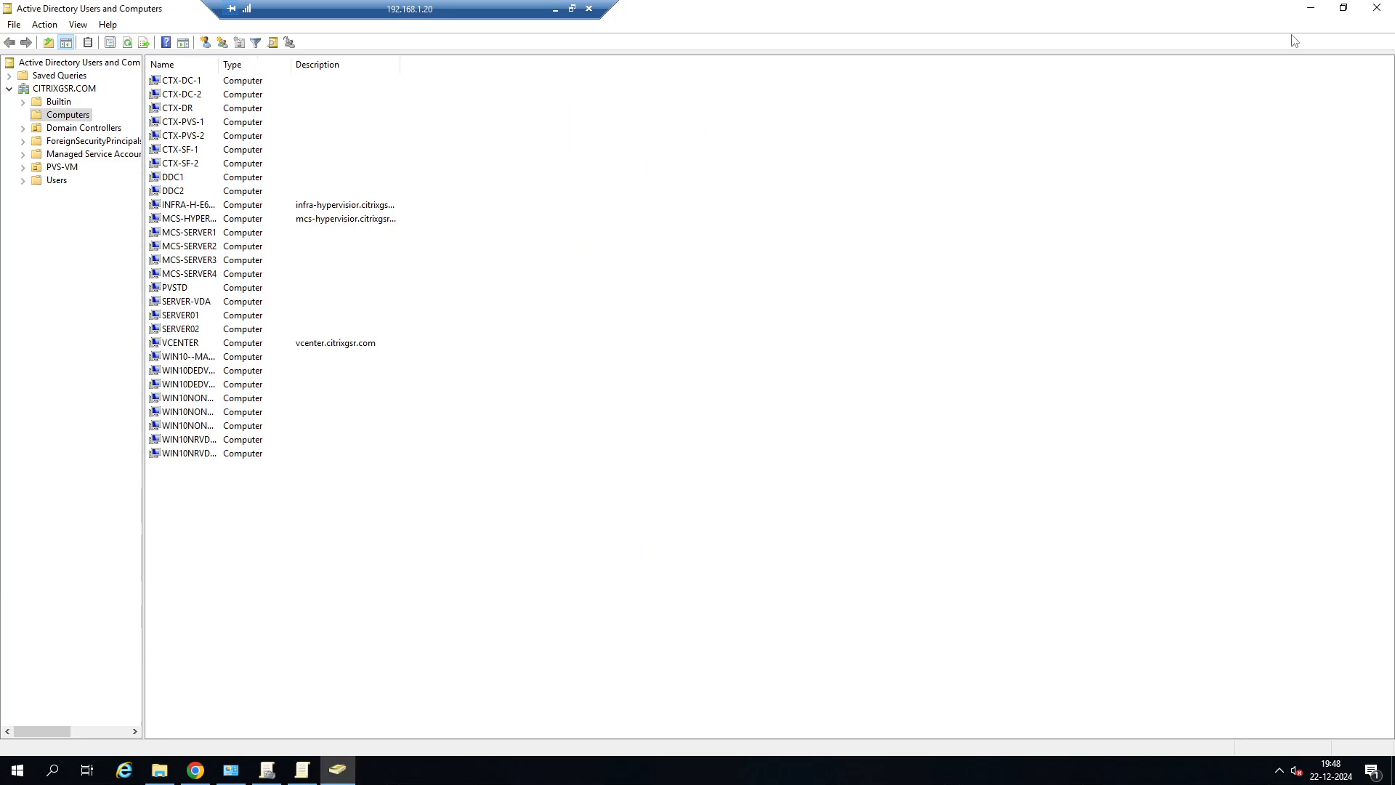
{"action": "left_click", "coordinate": [1311, 8]}
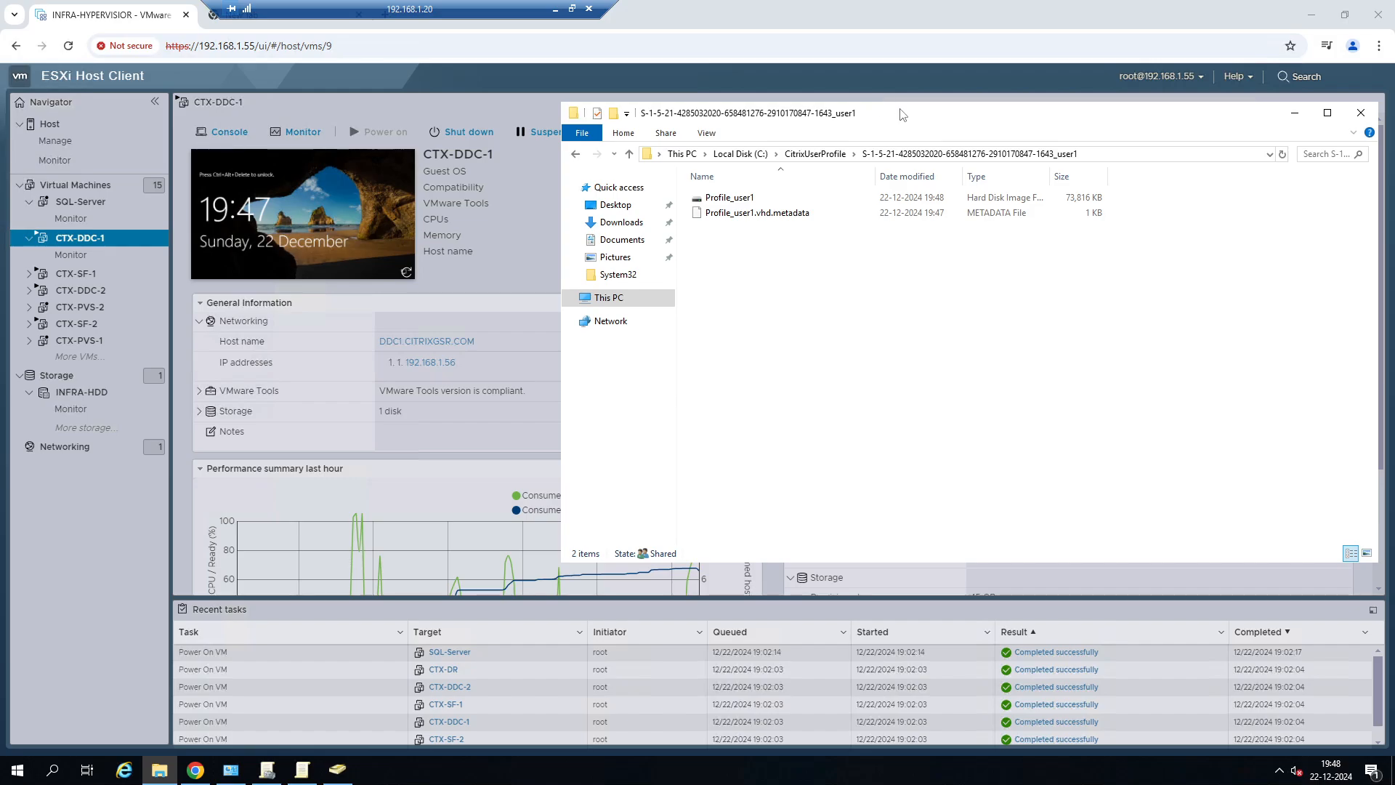
{"action": "left_click_drag", "start_coordinate": [900, 114], "coordinate": [737, 112]}
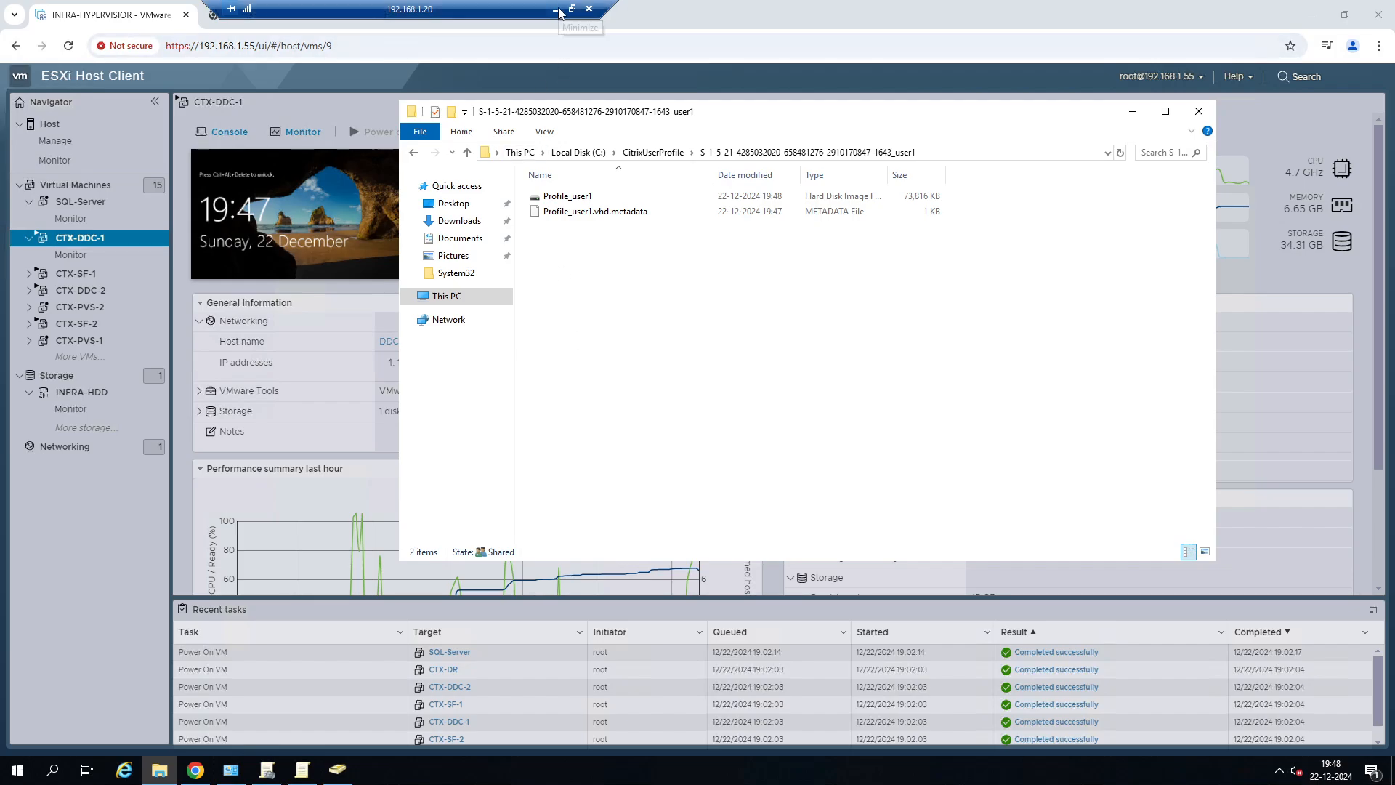
{"action": "left_click", "coordinate": [412, 154]}
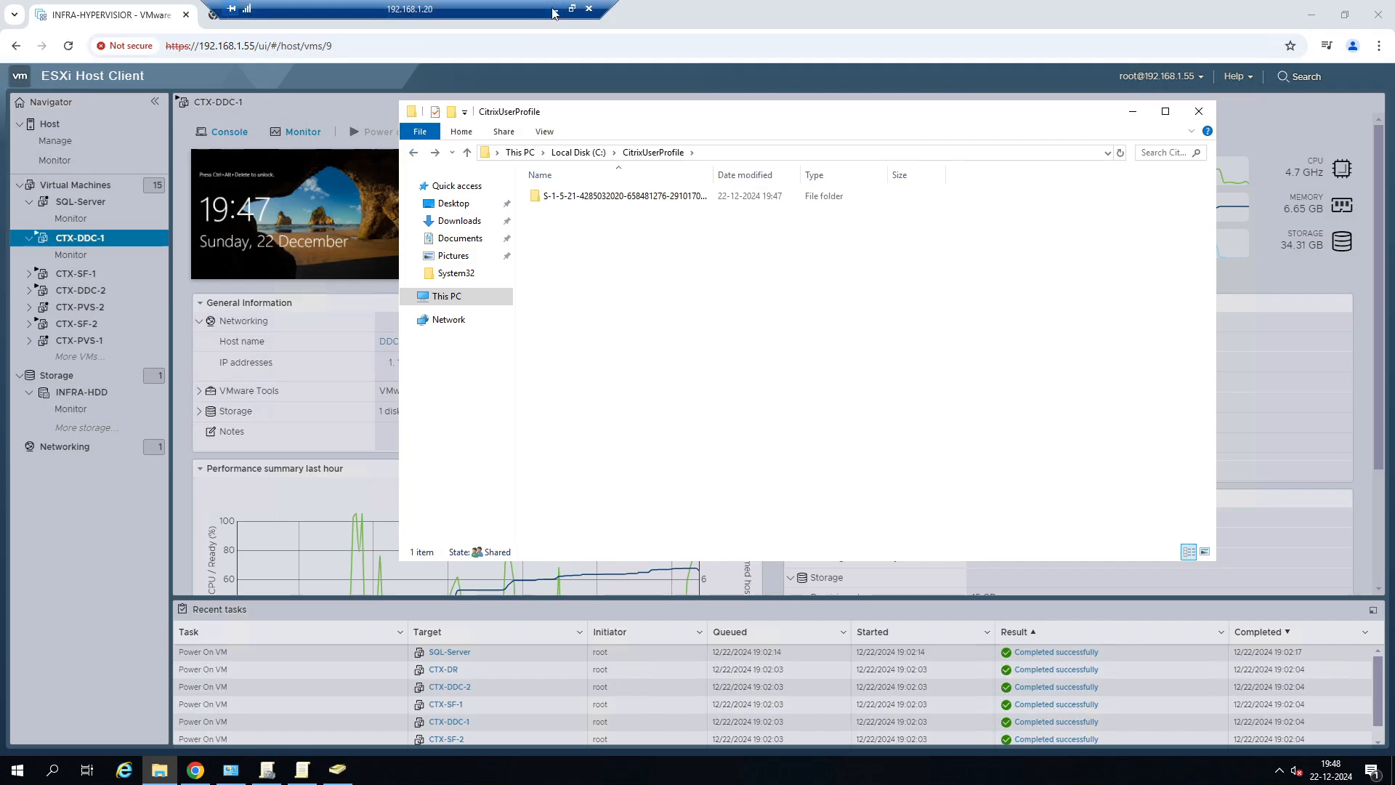
Switch to the 192.168.1.56 session and open the User Profiles settings from the advanced system properties.
{"action": "left_click", "coordinate": [554, 9]}
{"action": "mouse_move", "coordinate": [618, 769]}
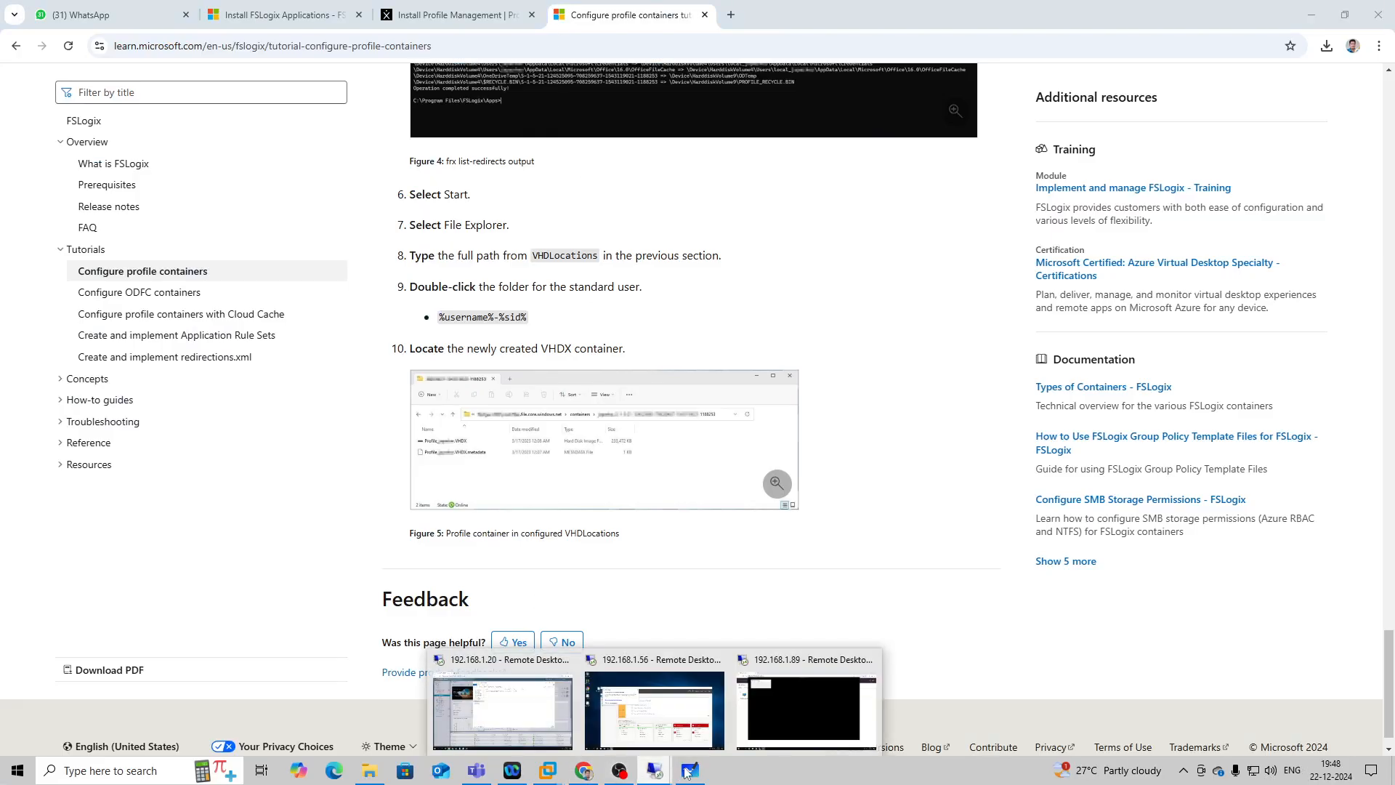
{"action": "left_click", "coordinate": [721, 708]}
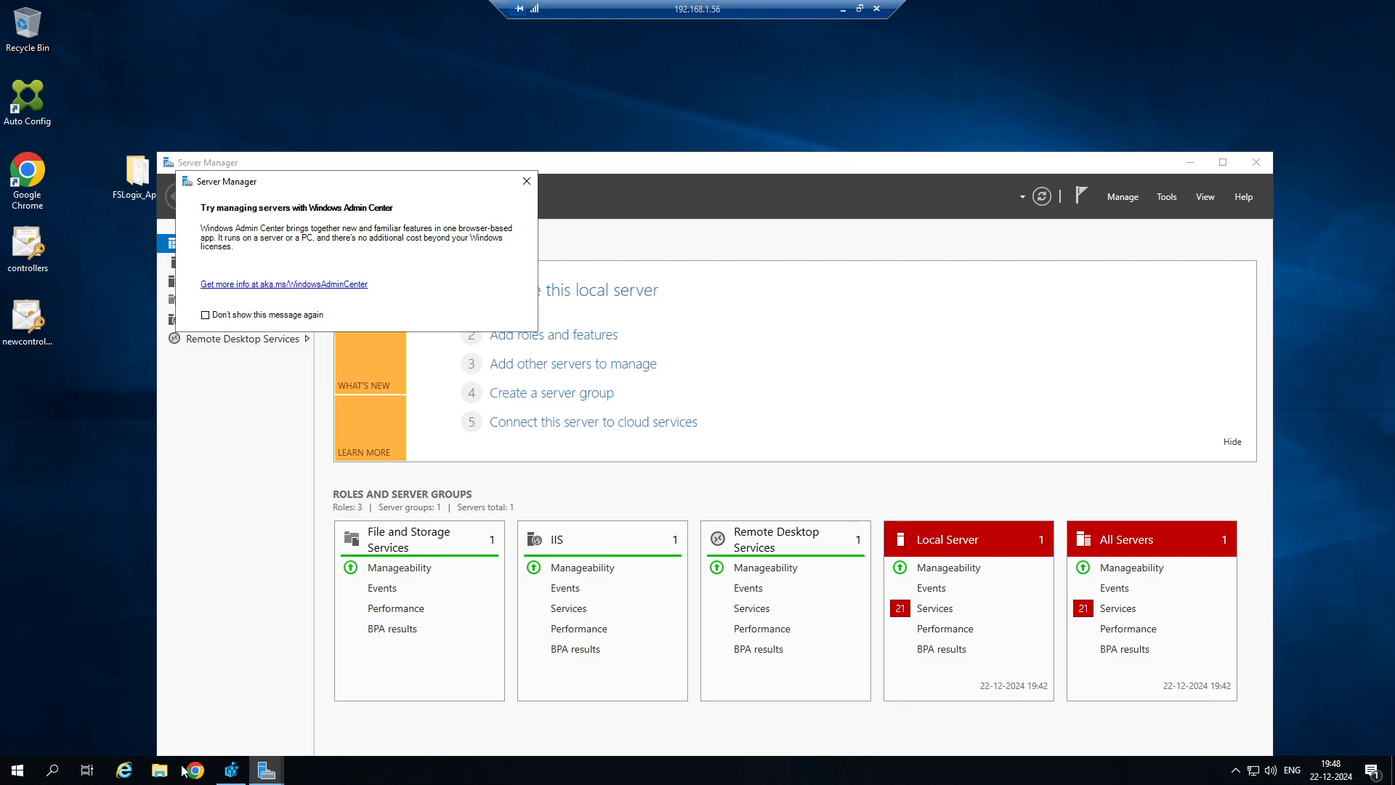
{"action": "key", "text": "super+e"}
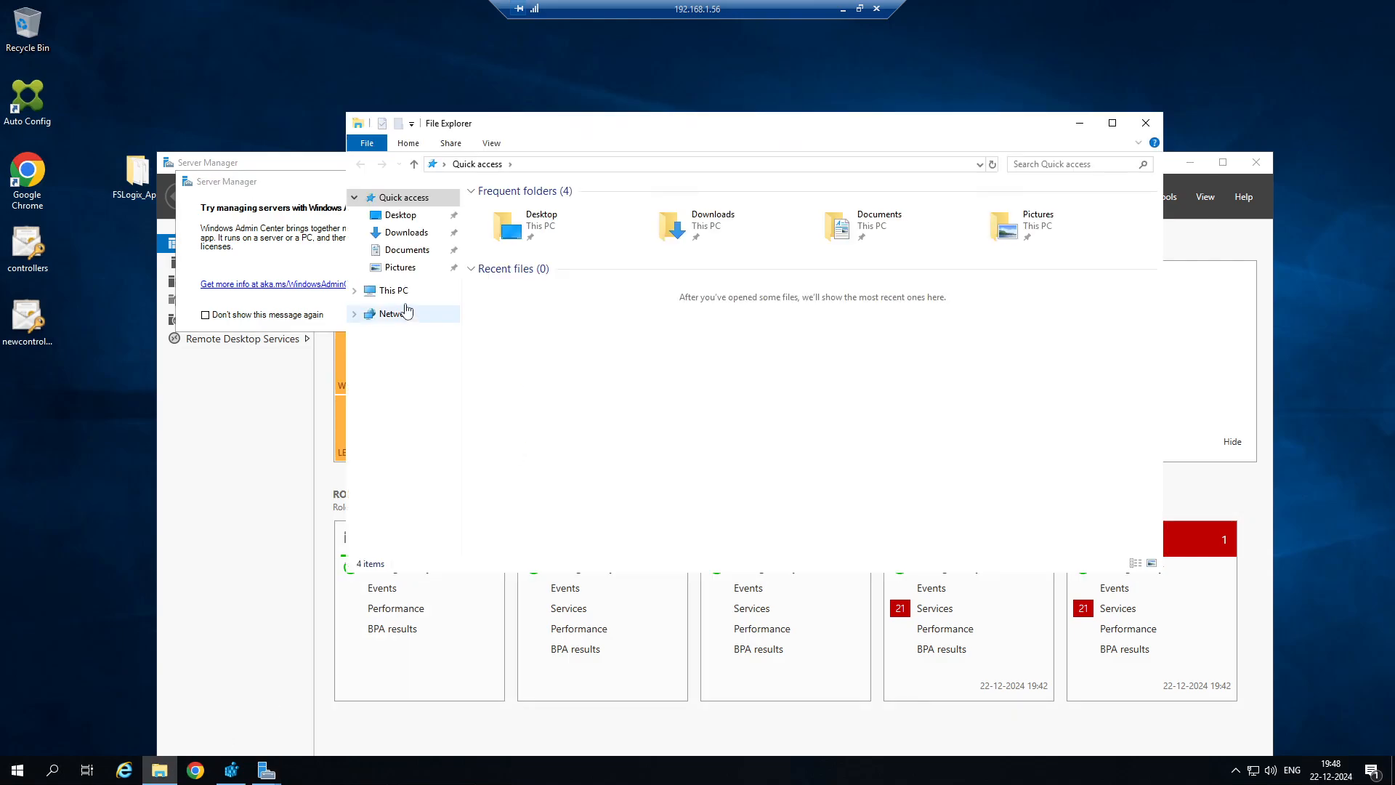
{"action": "right_click", "coordinate": [399, 291]}
{"action": "left_click", "coordinate": [443, 483]}
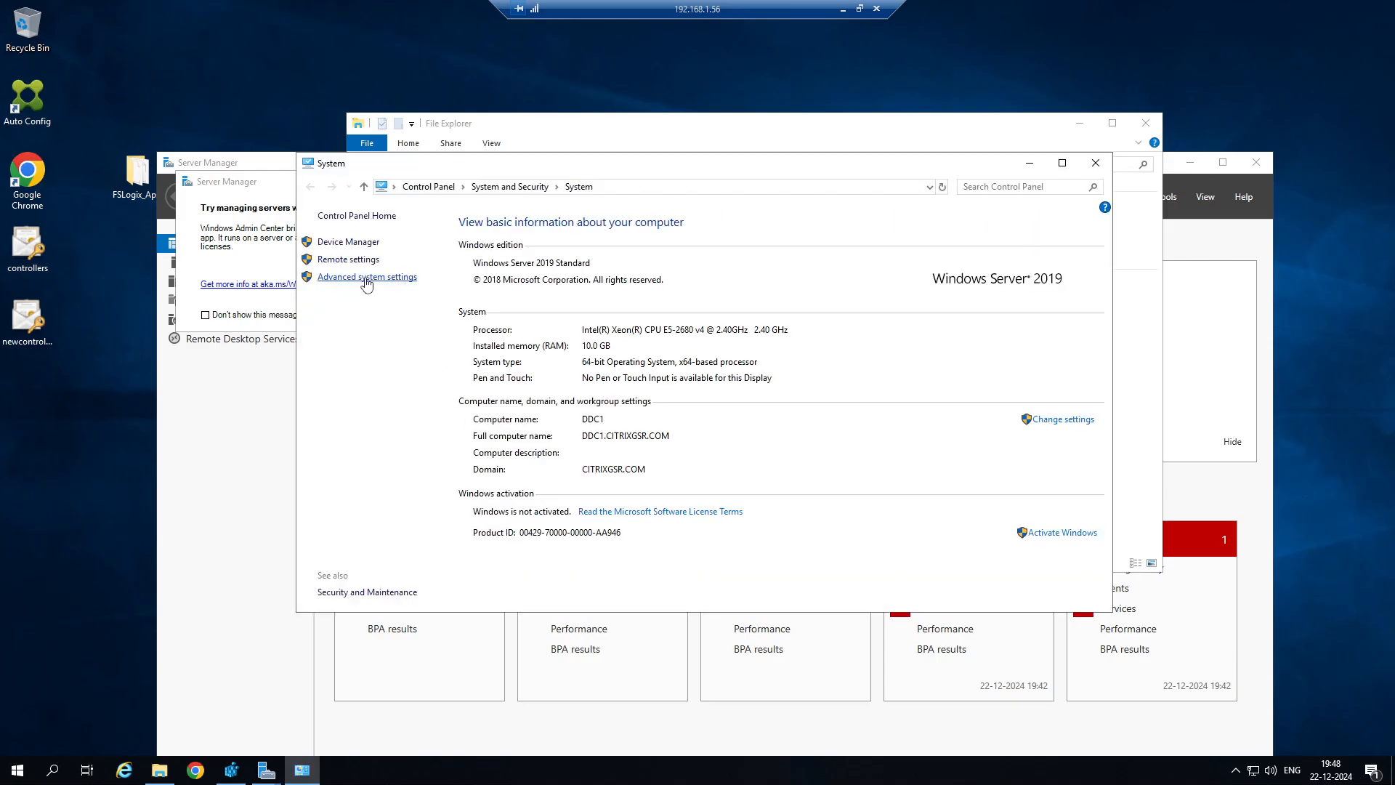
{"action": "left_click", "coordinate": [367, 279]}
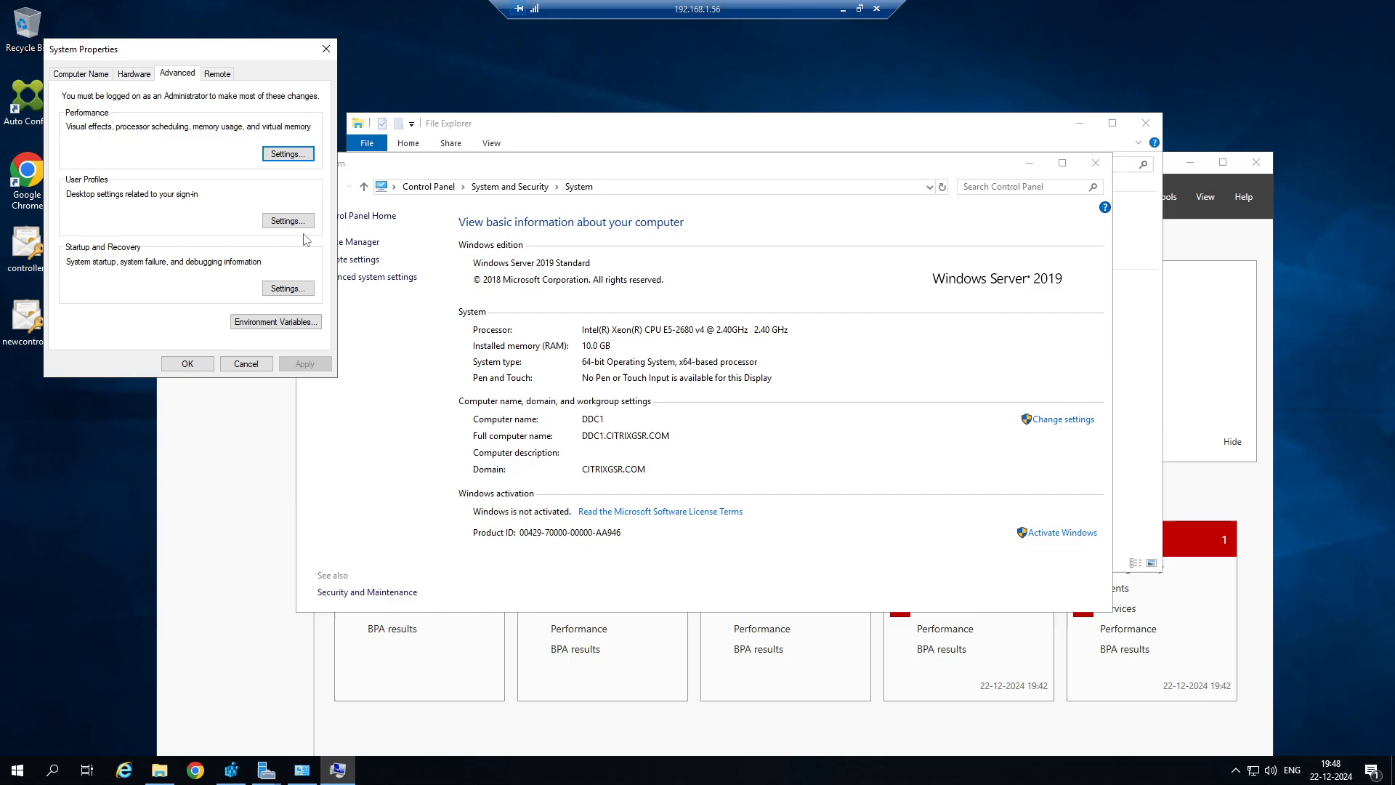
{"action": "left_click", "coordinate": [290, 220]}
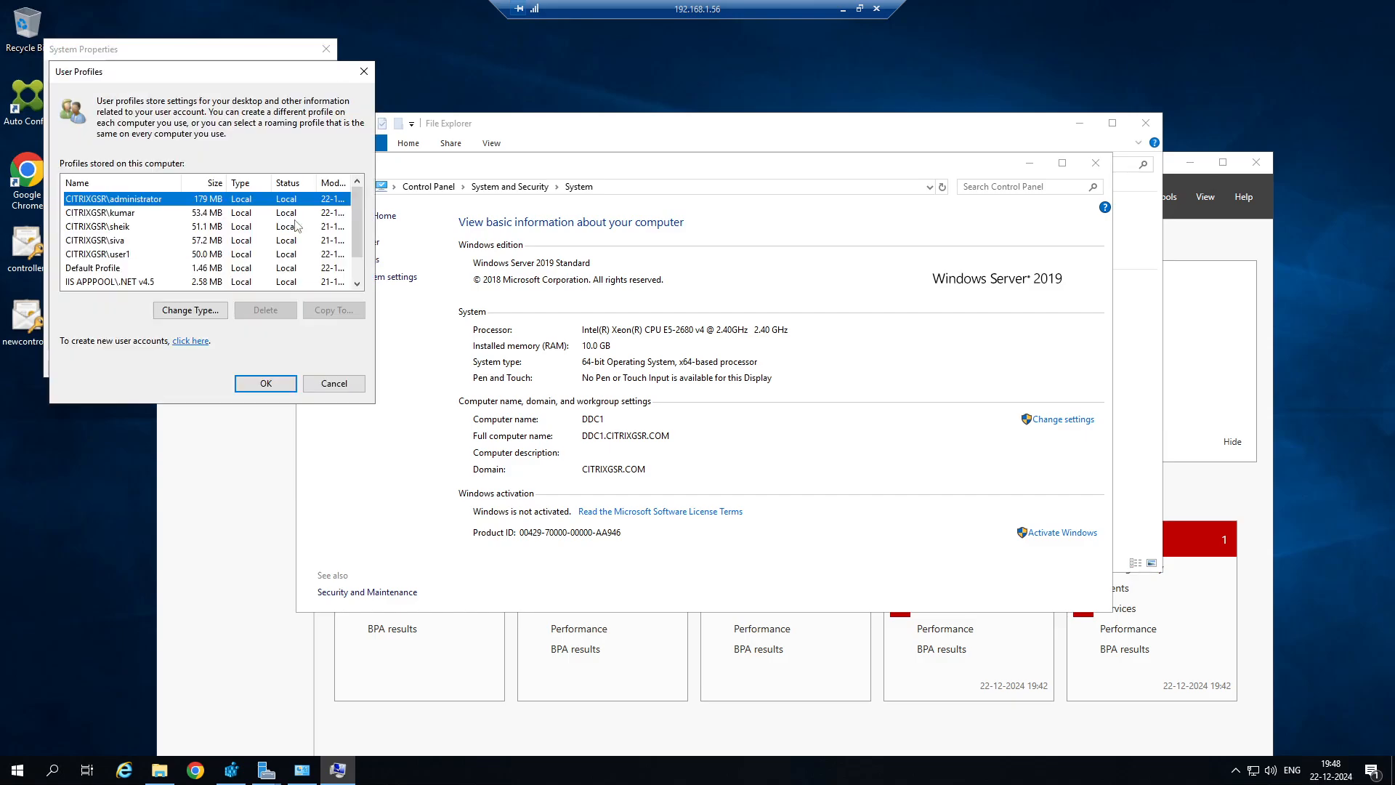
Delete the earlier test user's local profile listed directly below CITRIXGSR\administrator and confirm the deletion.
{"action": "left_click", "coordinate": [147, 214]}
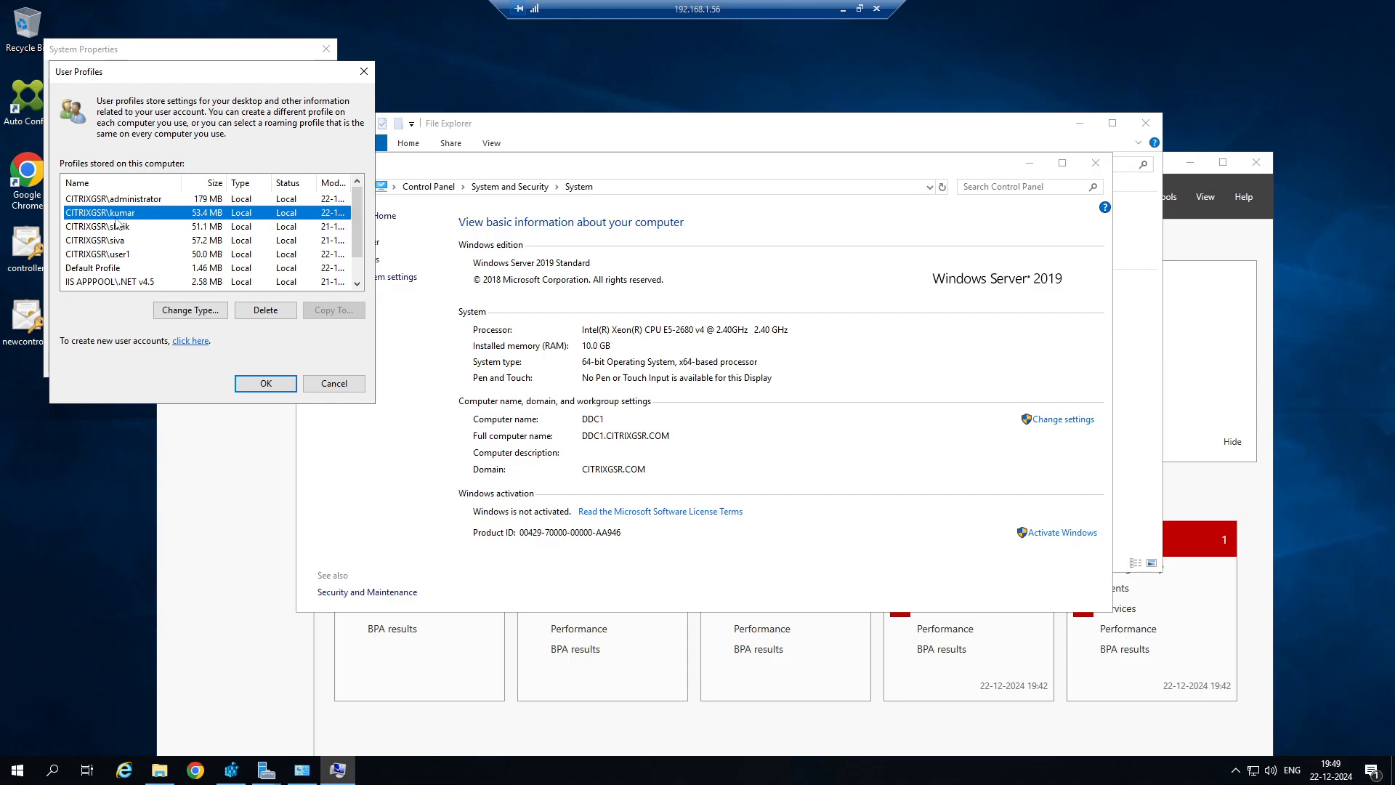
{"action": "left_click", "coordinate": [266, 310]}
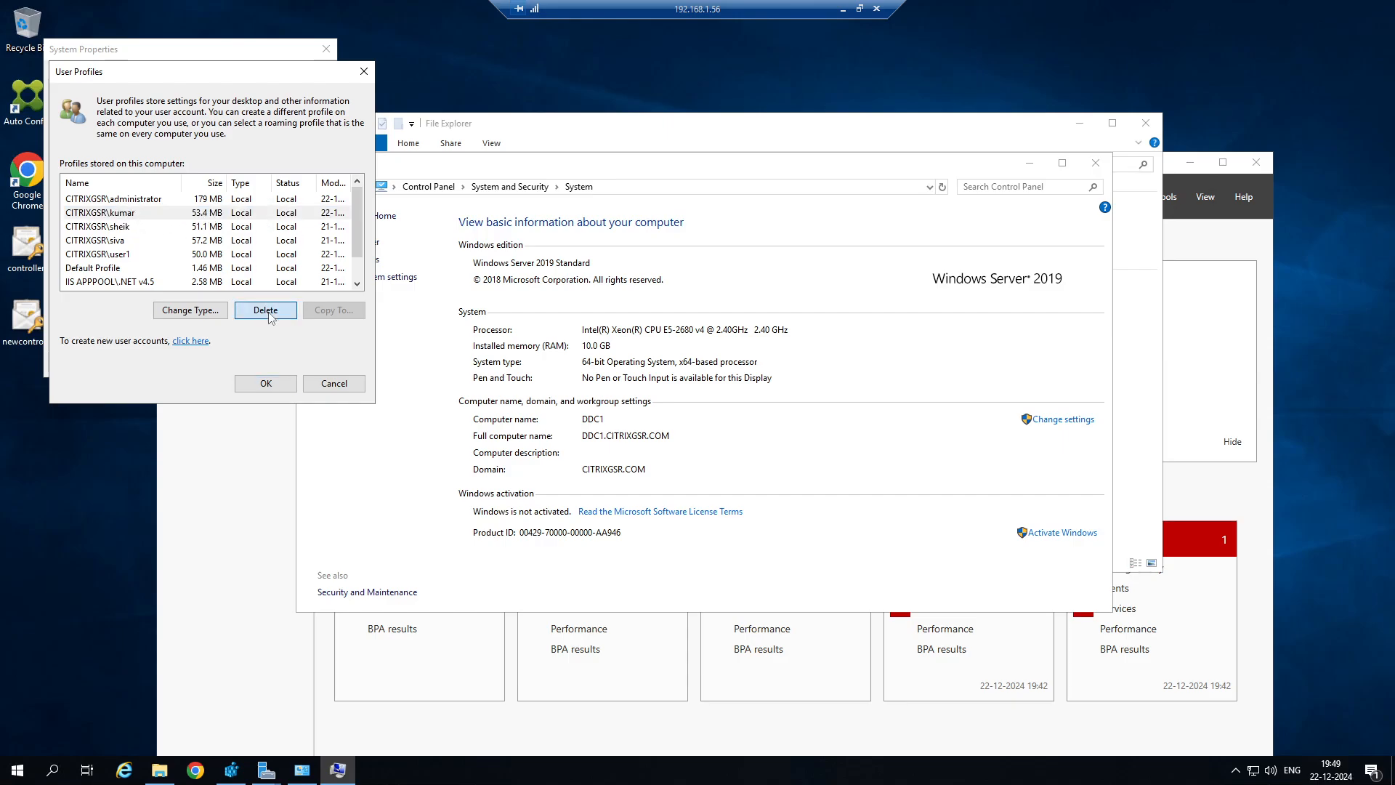
{"action": "left_click", "coordinate": [749, 436]}
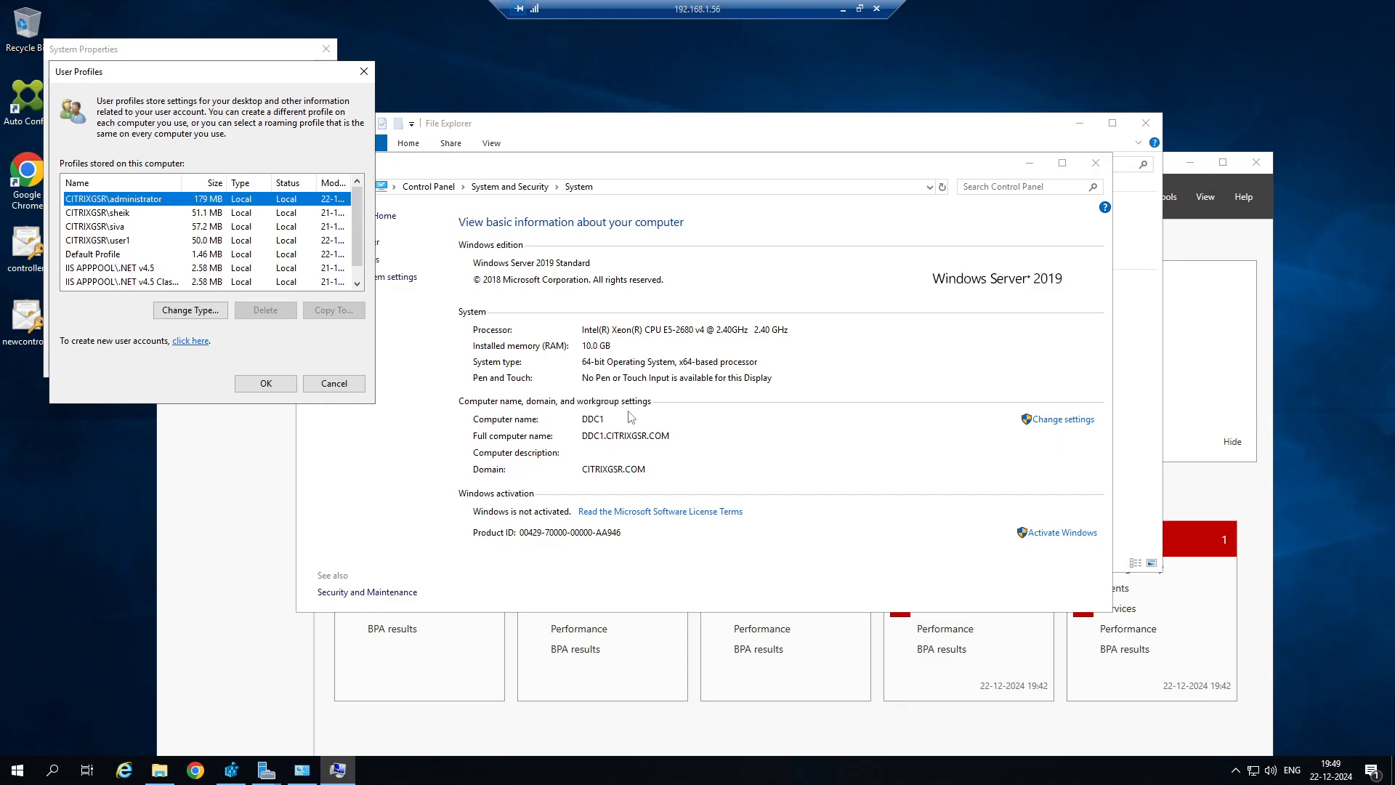
Close the User Profiles and System Properties dialogs with OK and minimize the 192.168.1.56 session.
{"action": "left_click", "coordinate": [266, 383]}
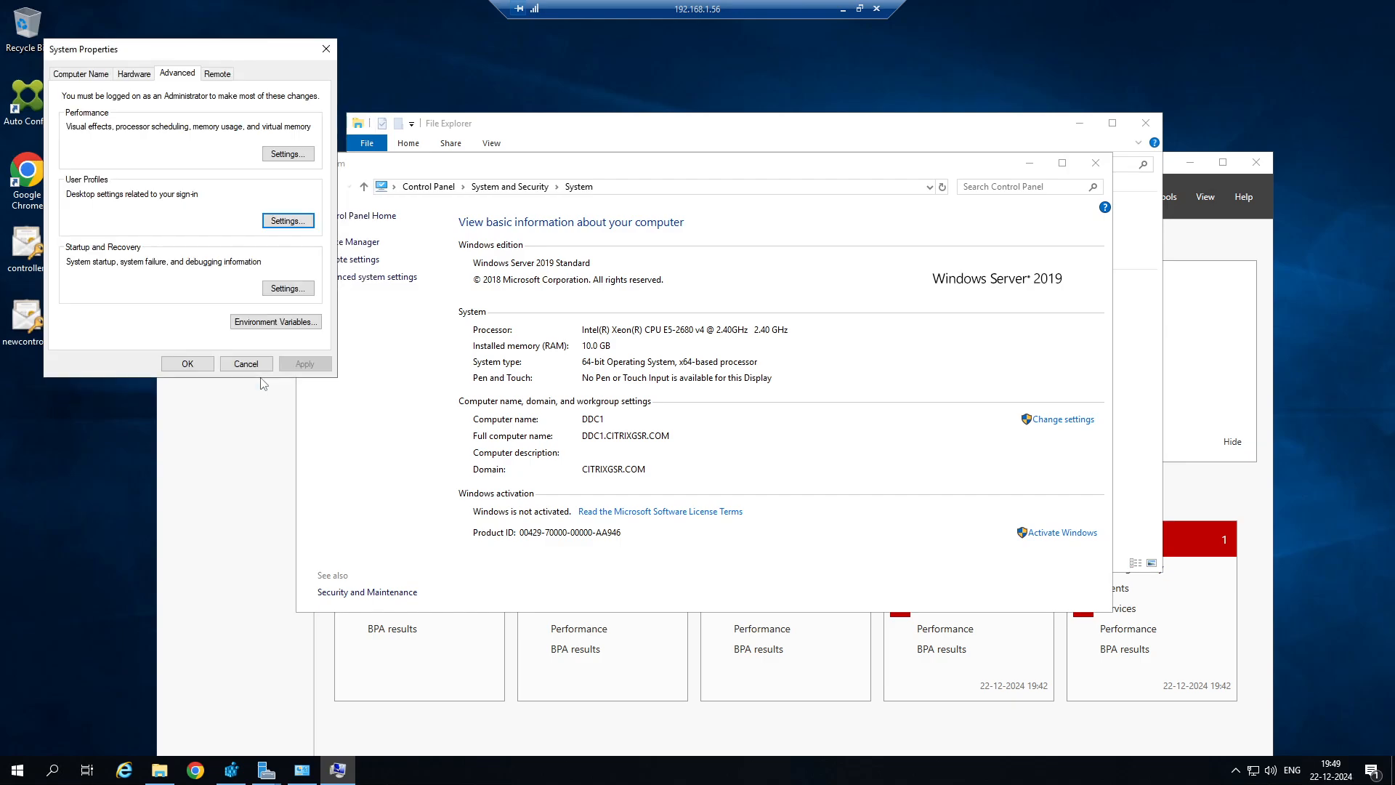
{"action": "left_click", "coordinate": [209, 362]}
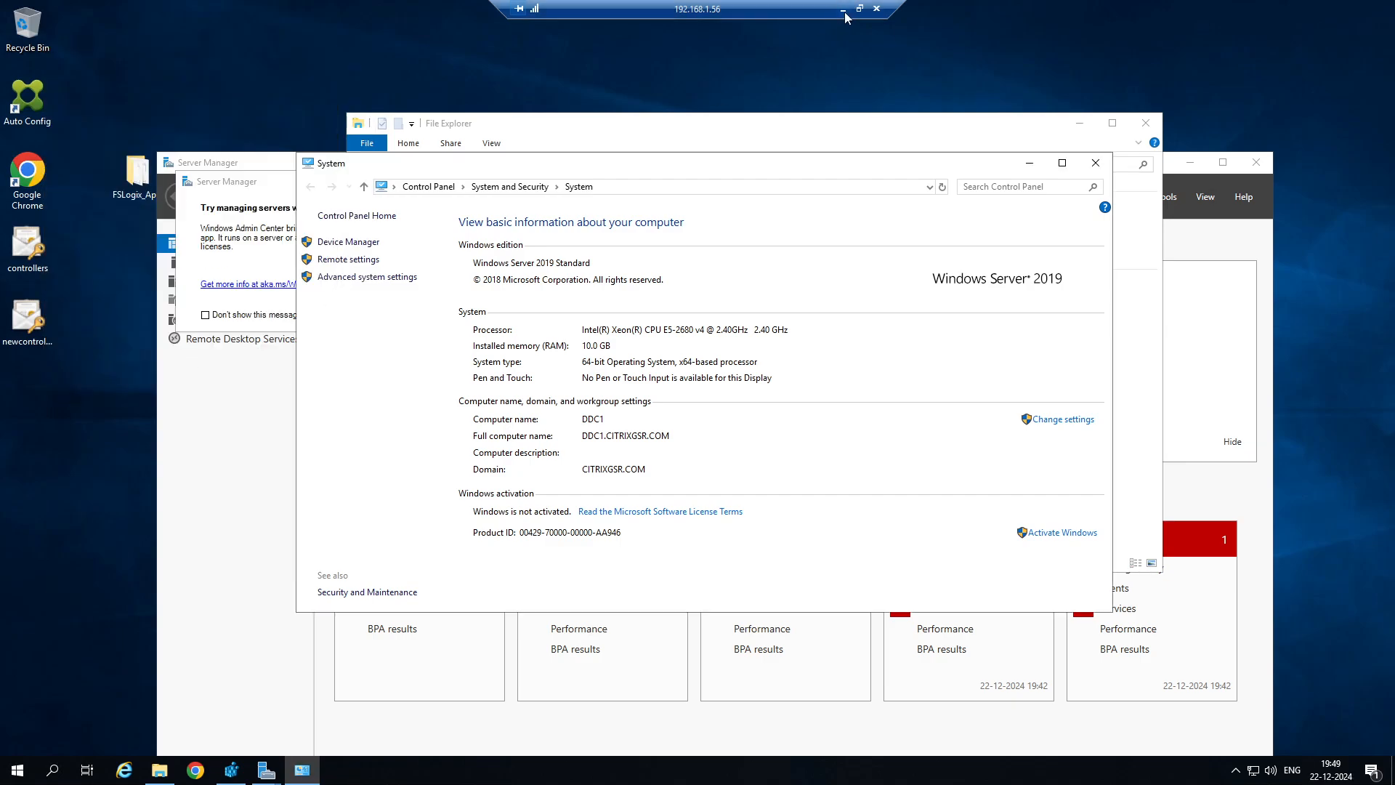
{"action": "left_click", "coordinate": [843, 9]}
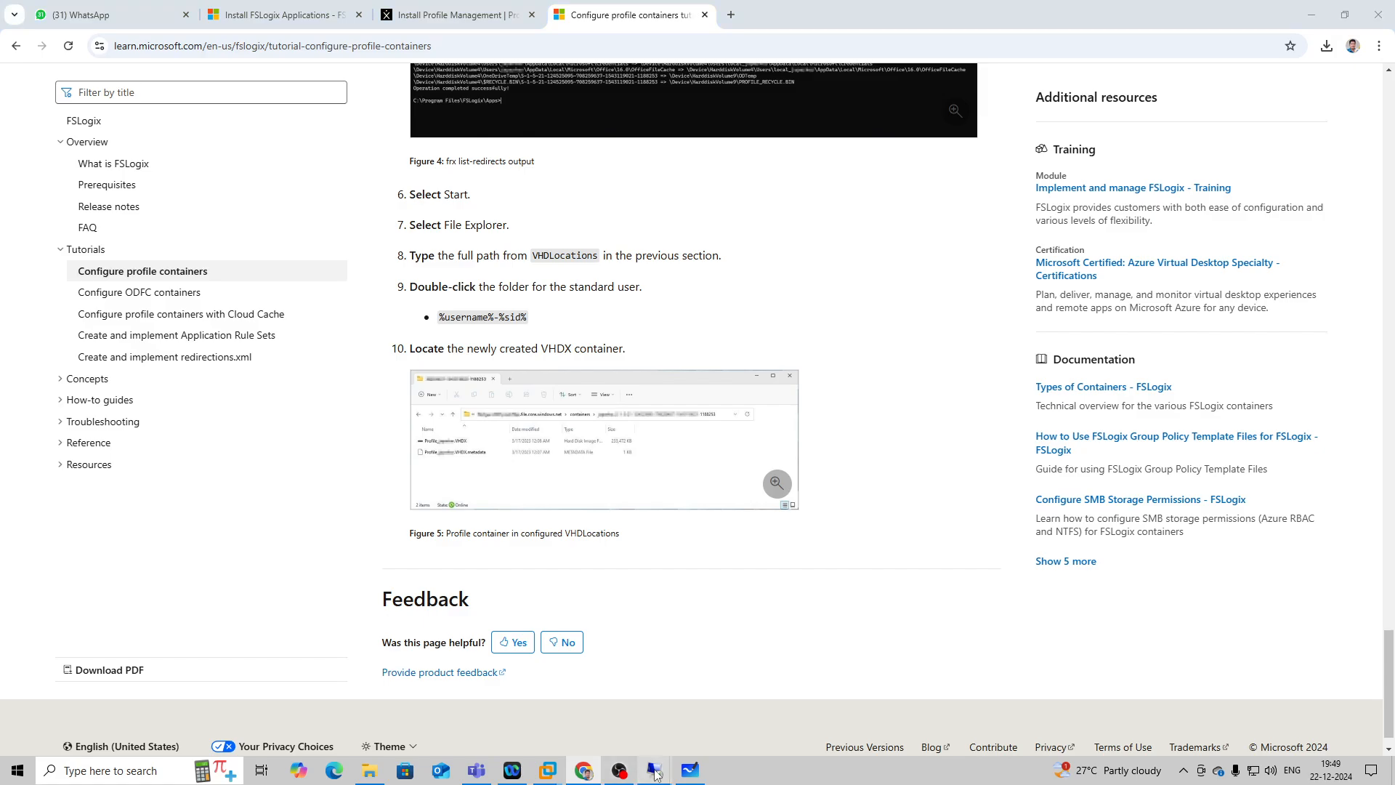
Switch to the 192.168.1.89 session and sign out of the Windows session on SERVER-DESKTOP.
{"action": "mouse_move", "coordinate": [654, 772]}
{"action": "left_click", "coordinate": [782, 721]}
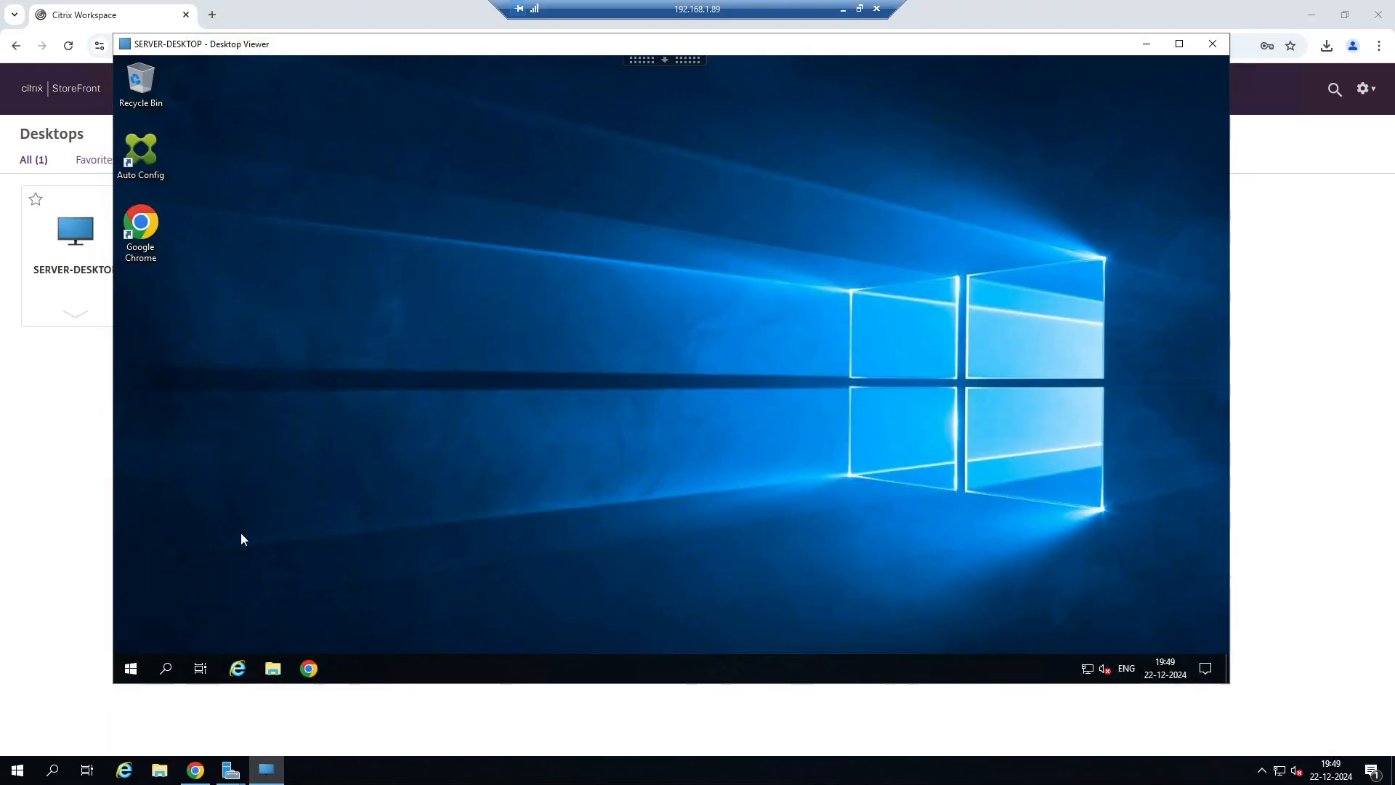
{"action": "right_click", "coordinate": [130, 669]}
{"action": "mouse_move", "coordinate": [246, 632]}
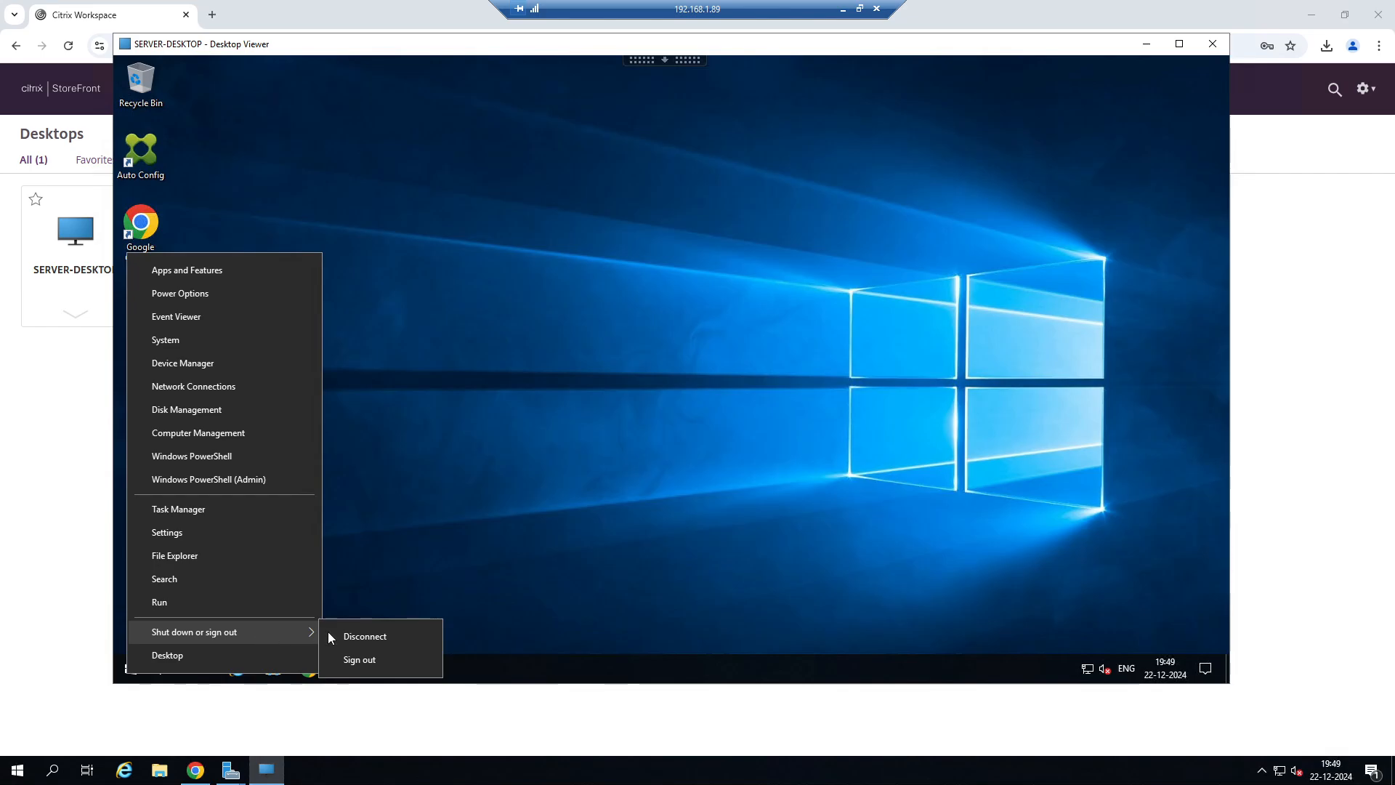
{"action": "left_click", "coordinate": [377, 663]}
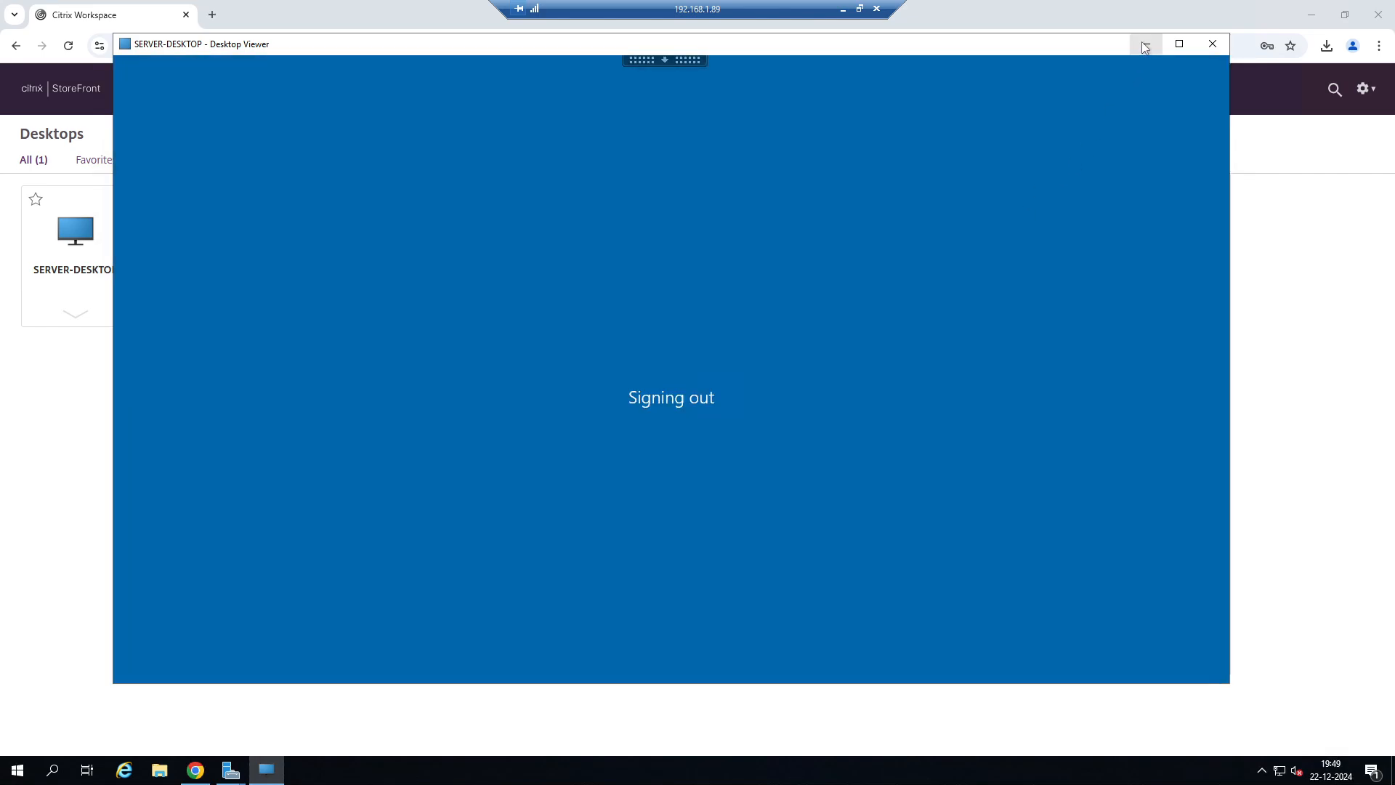
Minimize the Desktop Viewer, log off from Citrix StoreFront and minimize the 192.168.1.89 session.
{"action": "left_click", "coordinate": [1146, 44]}
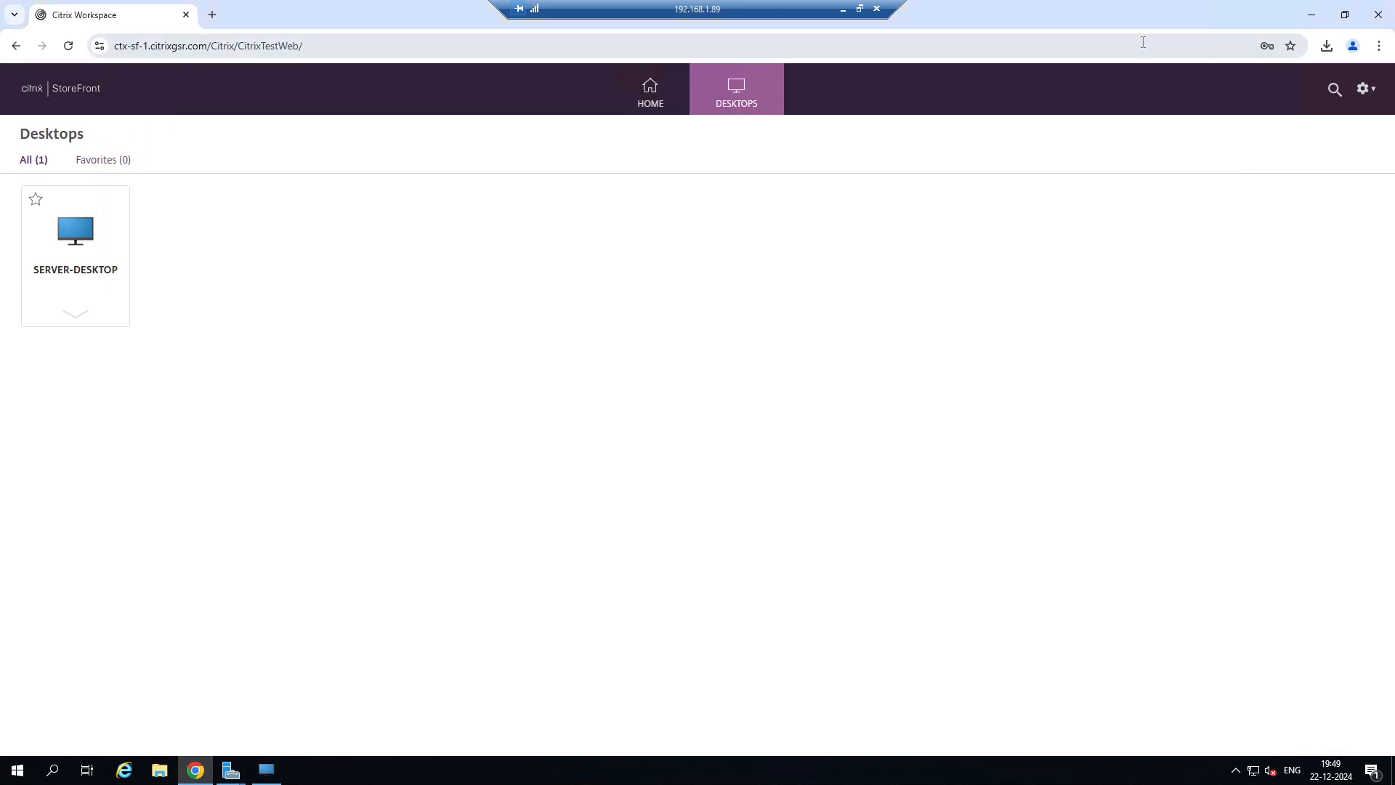
{"action": "left_click", "coordinate": [1364, 88]}
{"action": "left_click", "coordinate": [1272, 247]}
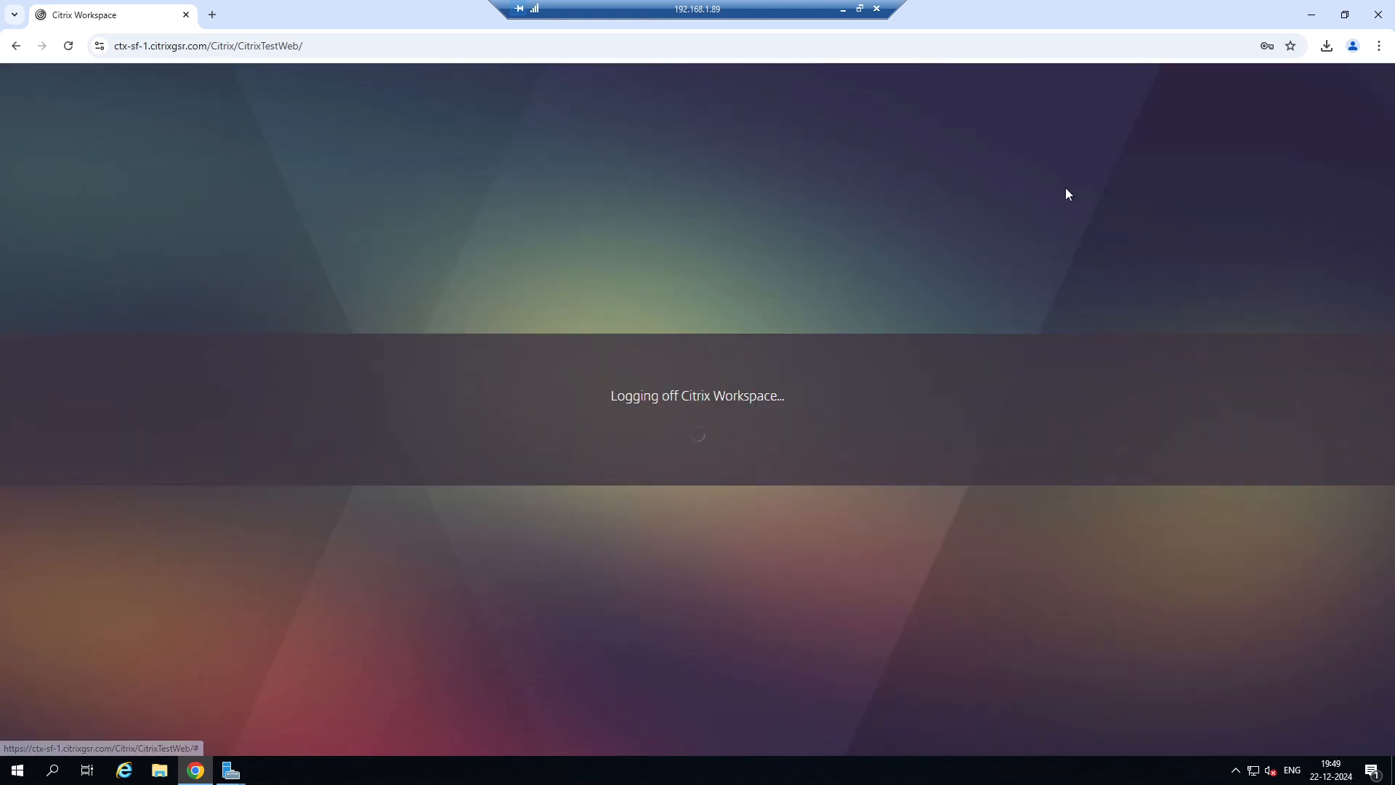
{"action": "left_click", "coordinate": [844, 9]}
Switch to the 192.168.1.20 session and widen the Name column in CitrixUserProfile to read the full user1 folder name.
{"action": "scroll", "coordinate": [630, 443], "scroll_direction": "up", "scroll_amount": 15}
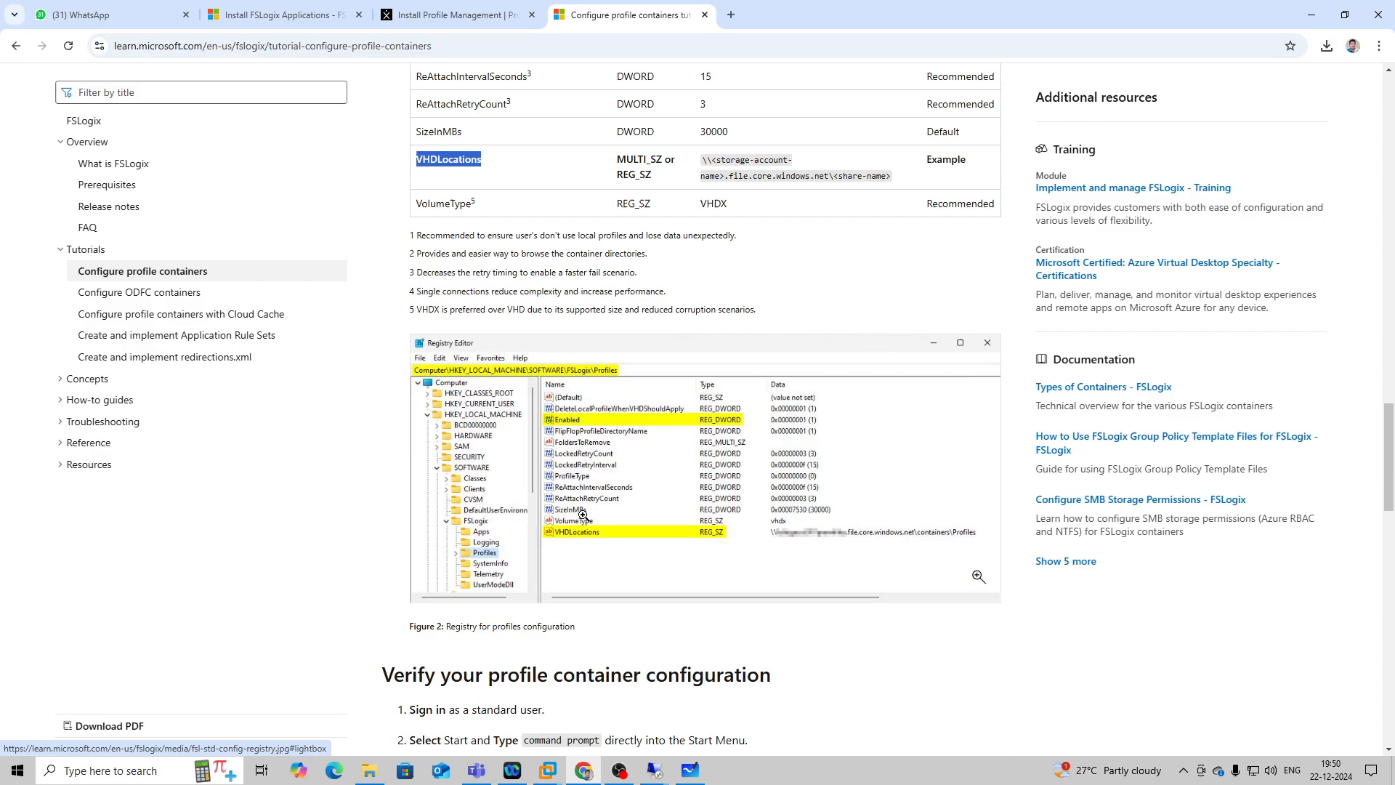
{"action": "mouse_move", "coordinate": [658, 770]}
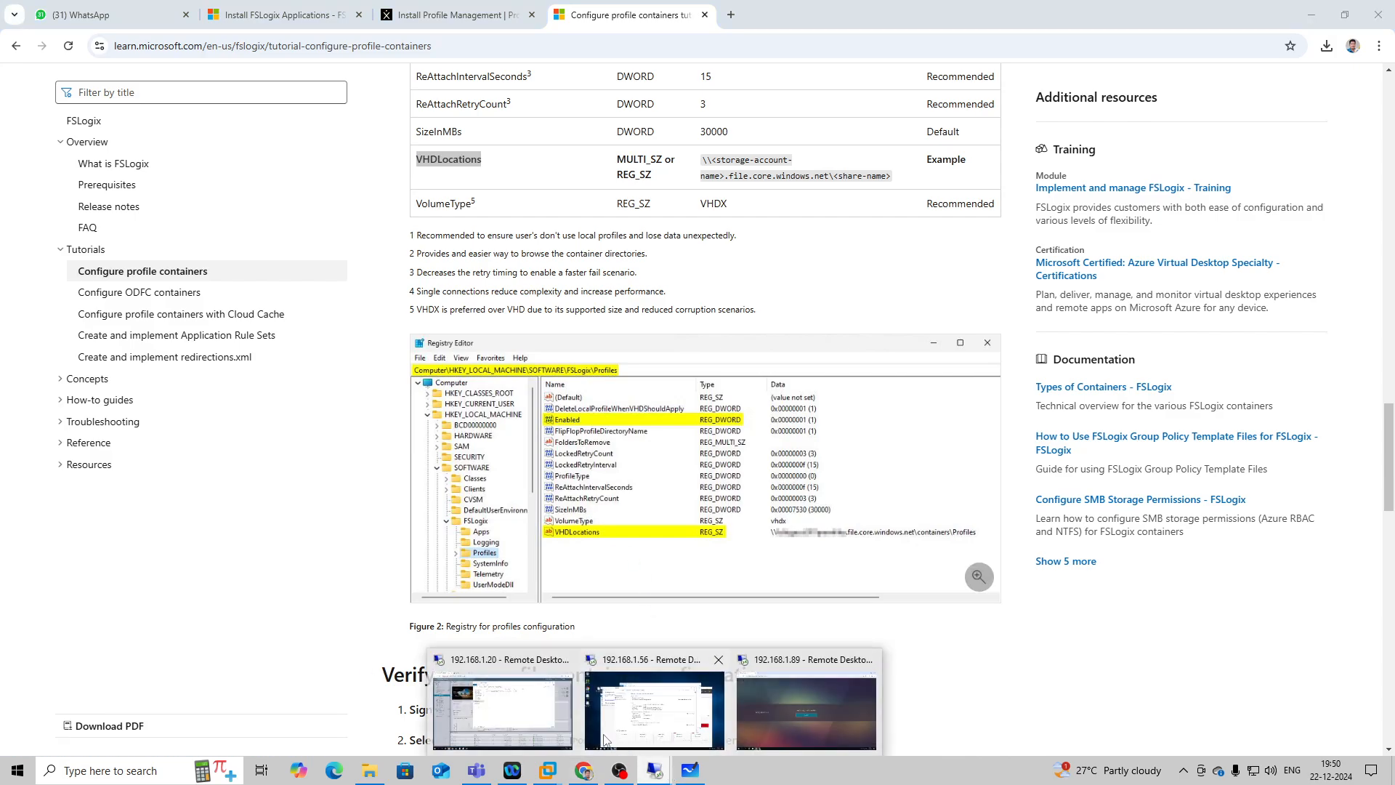
{"action": "left_click", "coordinate": [548, 714]}
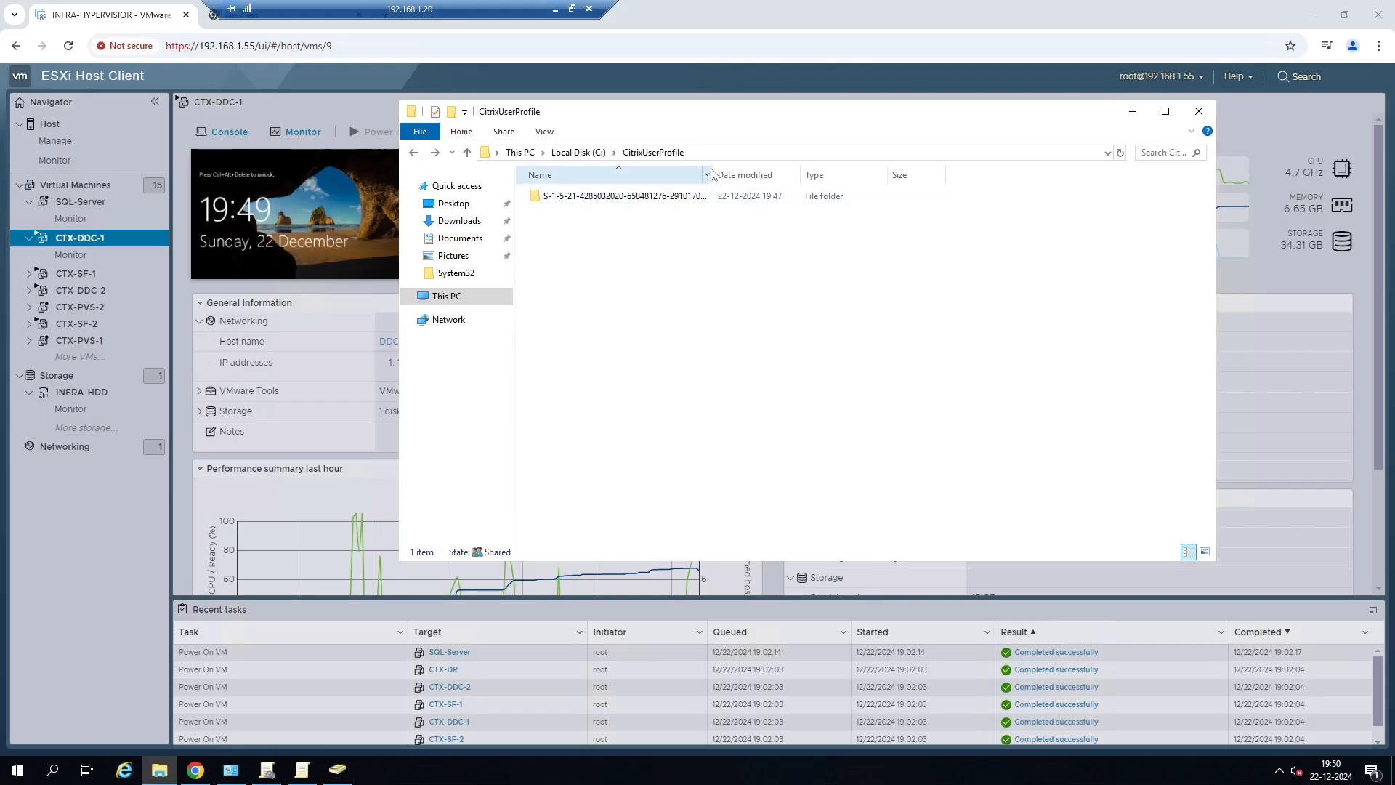
{"action": "left_click_drag", "start_coordinate": [715, 170], "coordinate": [875, 169]}
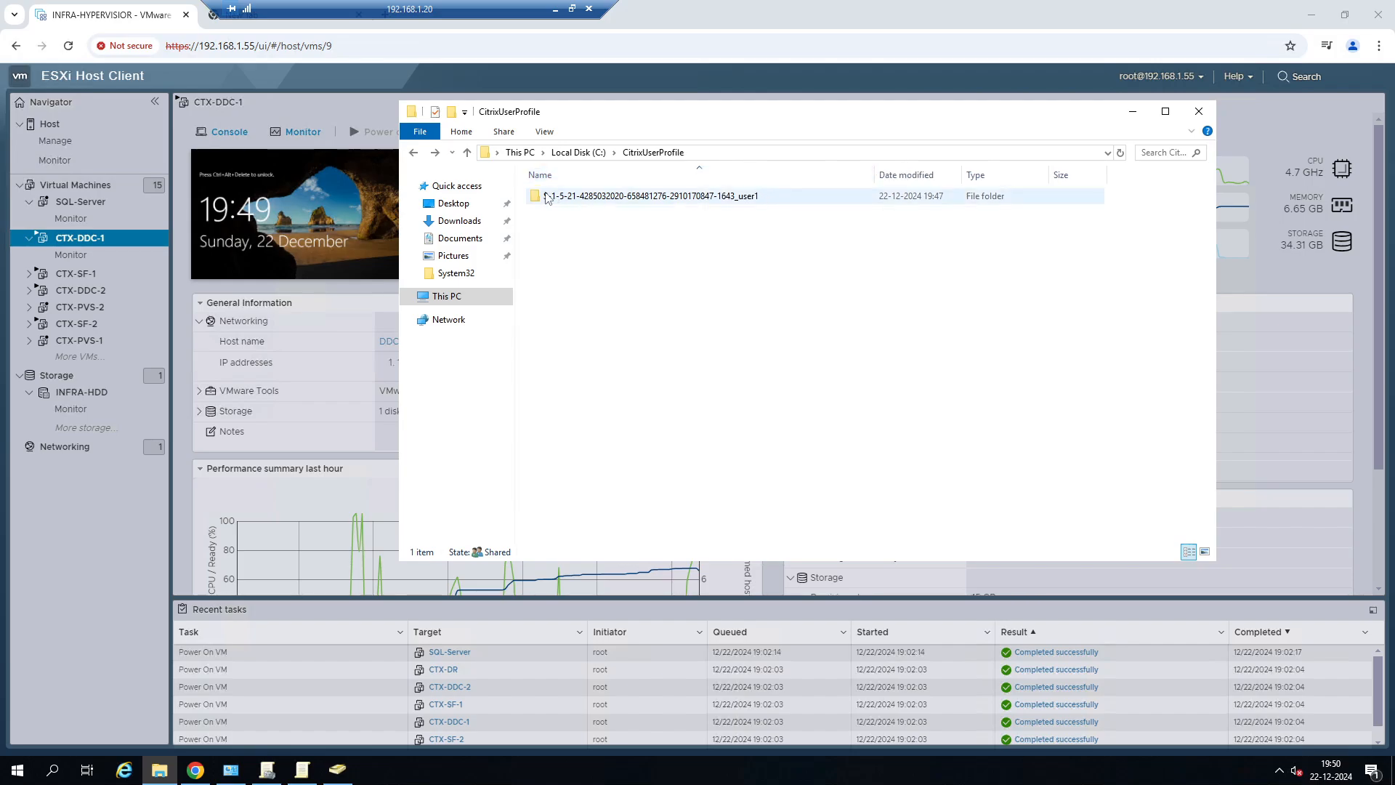
{"action": "left_click", "coordinate": [555, 11]}
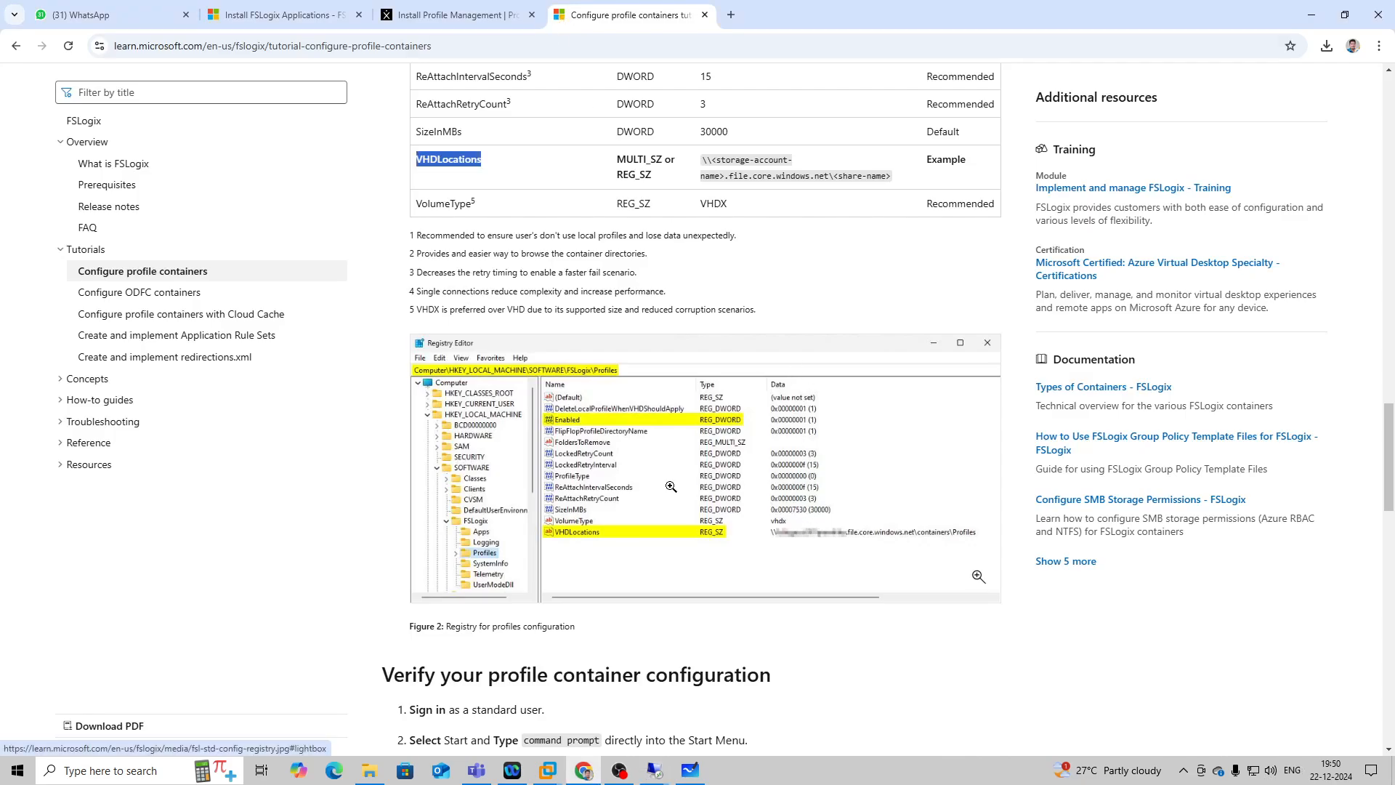
Copy the FlipFlopProfileDirectoryName key name from the registry settings table in the Configure profile containers tutorial.
{"action": "scroll", "coordinate": [671, 487], "scroll_direction": "up", "scroll_amount": 10}
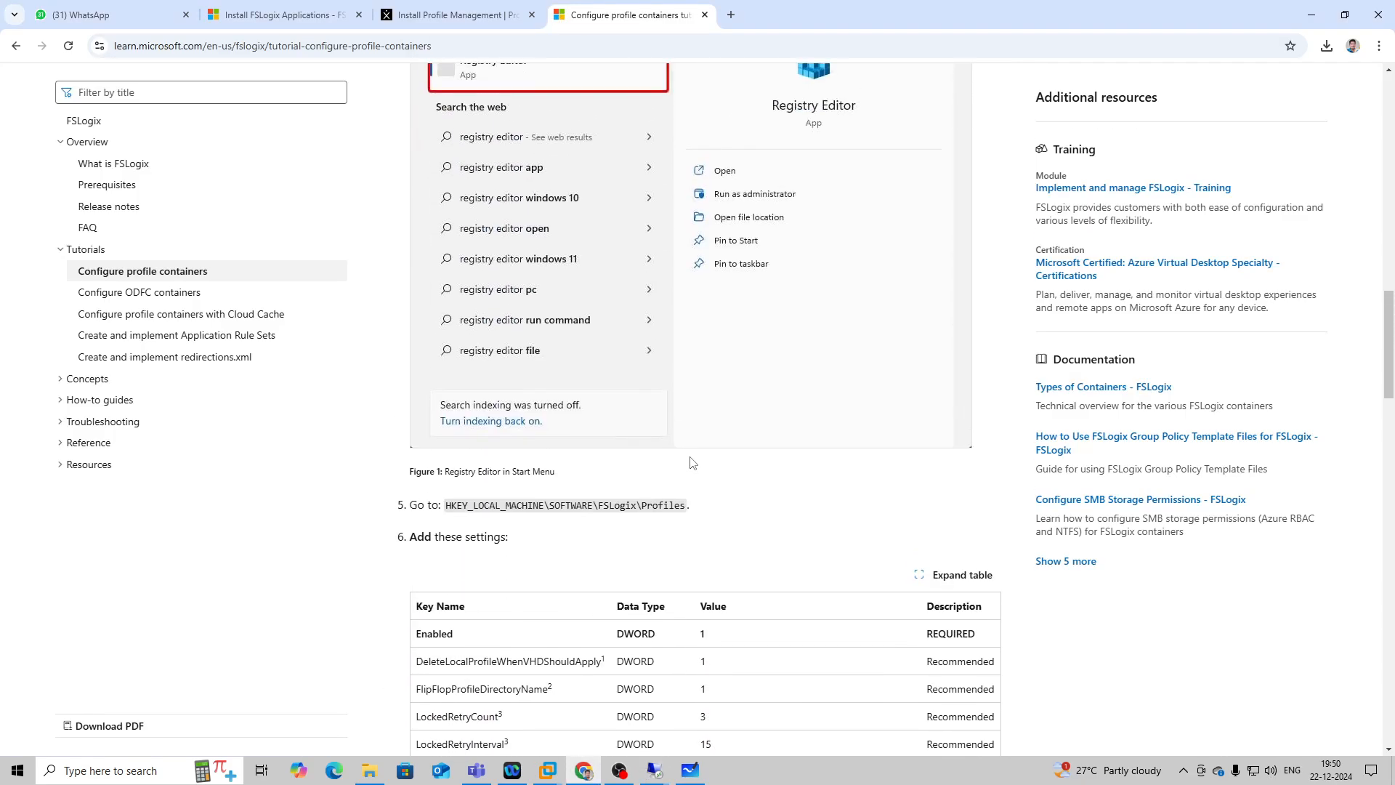
{"action": "scroll", "coordinate": [690, 461], "scroll_direction": "up", "scroll_amount": 13}
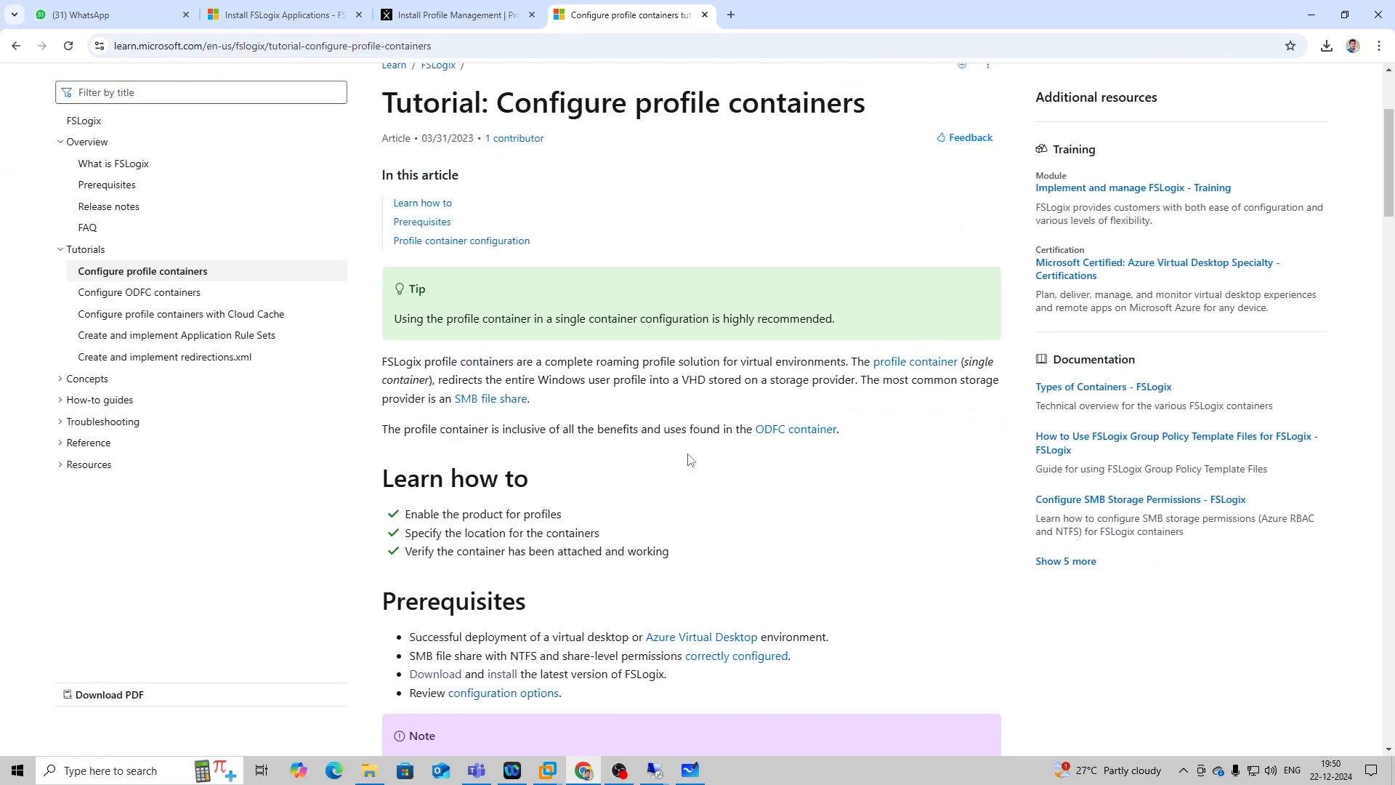
{"action": "scroll", "coordinate": [690, 460], "scroll_direction": "down", "scroll_amount": 4}
{"action": "scroll", "coordinate": [688, 454], "scroll_direction": "down", "scroll_amount": 14}
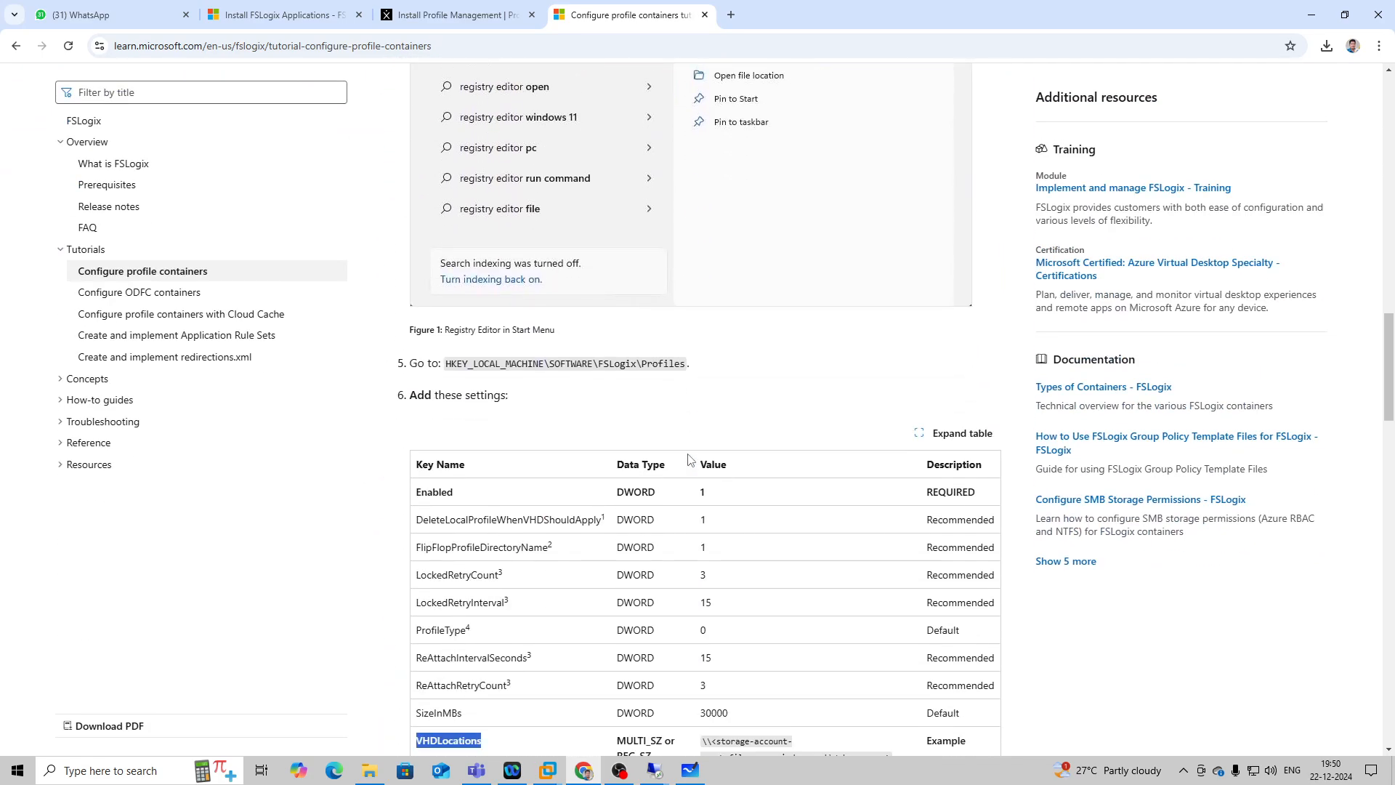
{"action": "scroll", "coordinate": [689, 458], "scroll_direction": "down", "scroll_amount": 3}
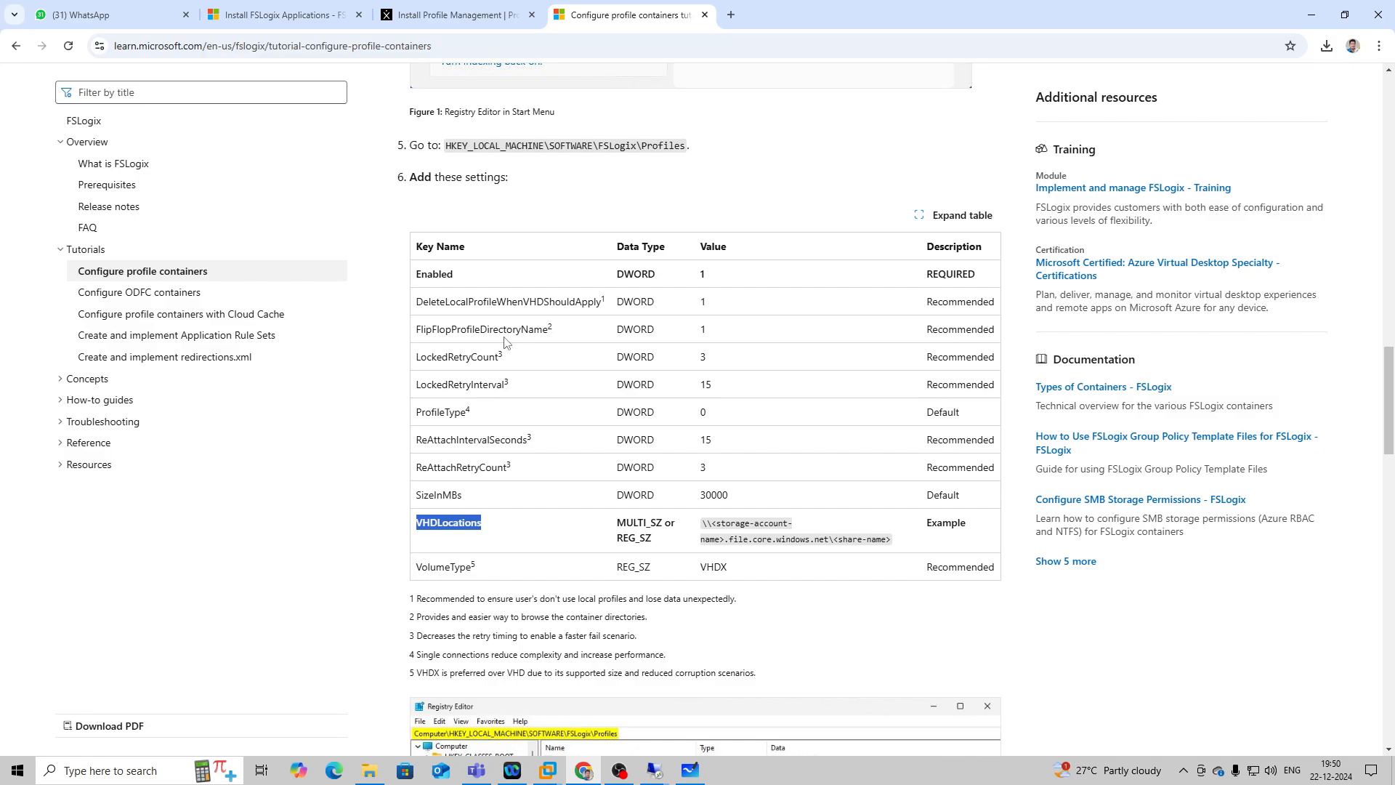
{"action": "scroll", "coordinate": [506, 342], "scroll_direction": "down", "scroll_amount": 6}
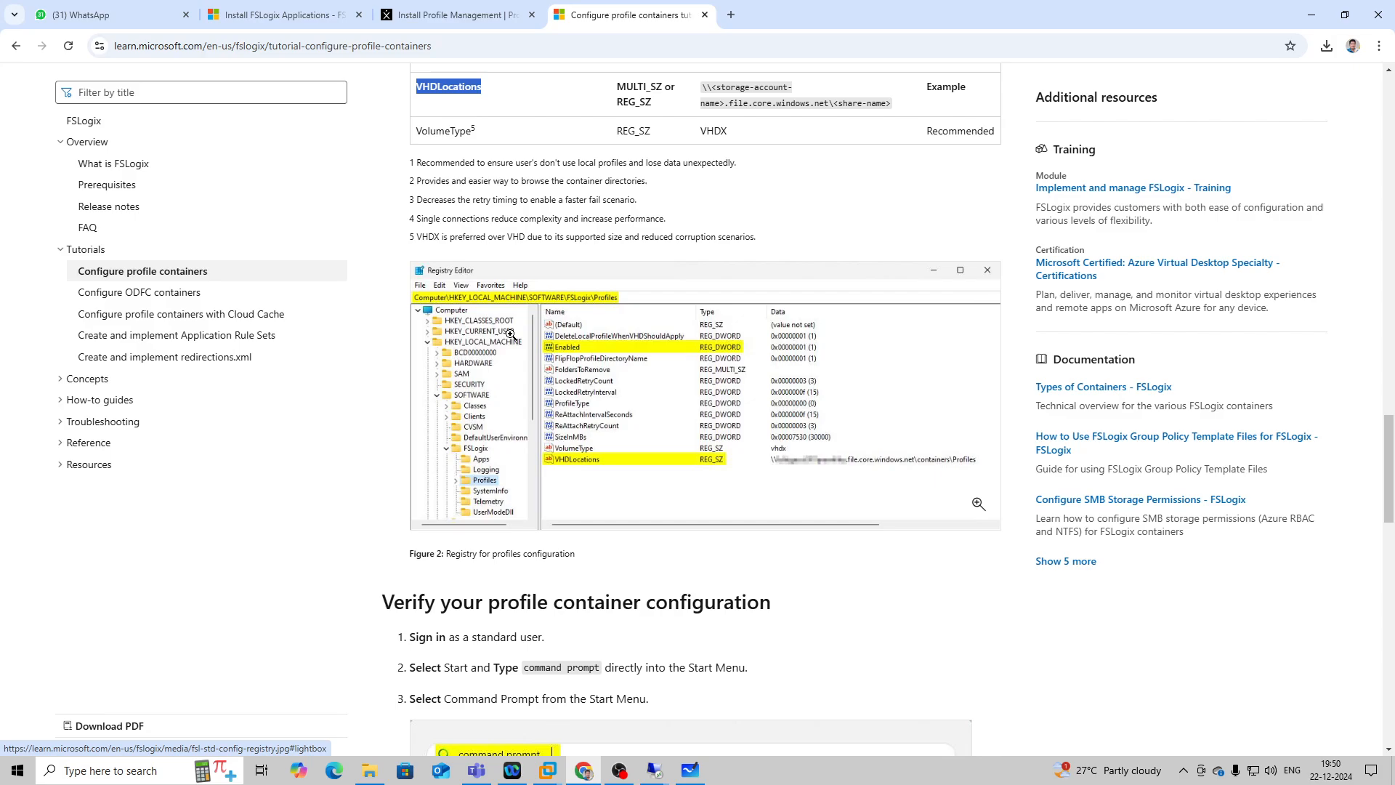
{"action": "scroll", "coordinate": [511, 334], "scroll_direction": "up", "scroll_amount": 6}
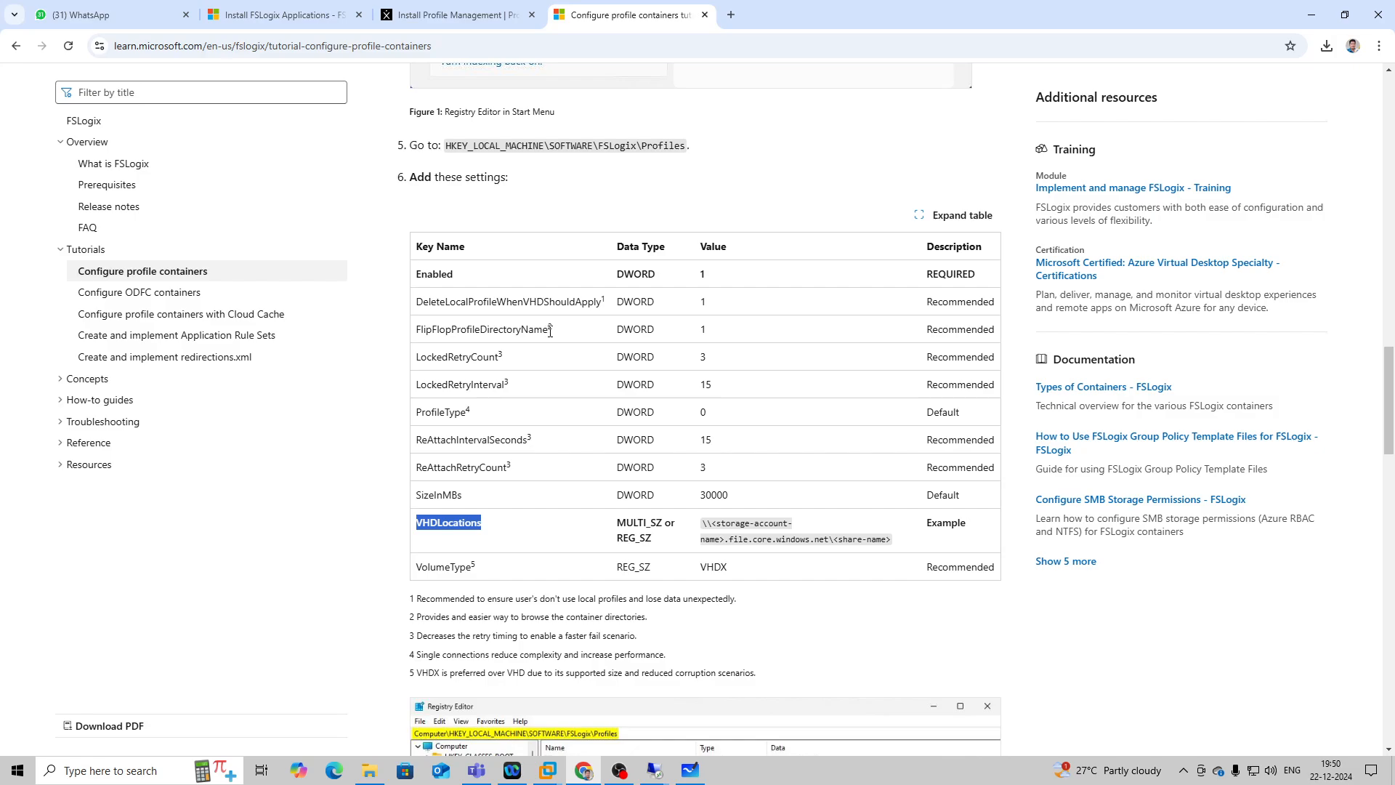
{"action": "left_click_drag", "start_coordinate": [549, 332], "coordinate": [412, 337]}
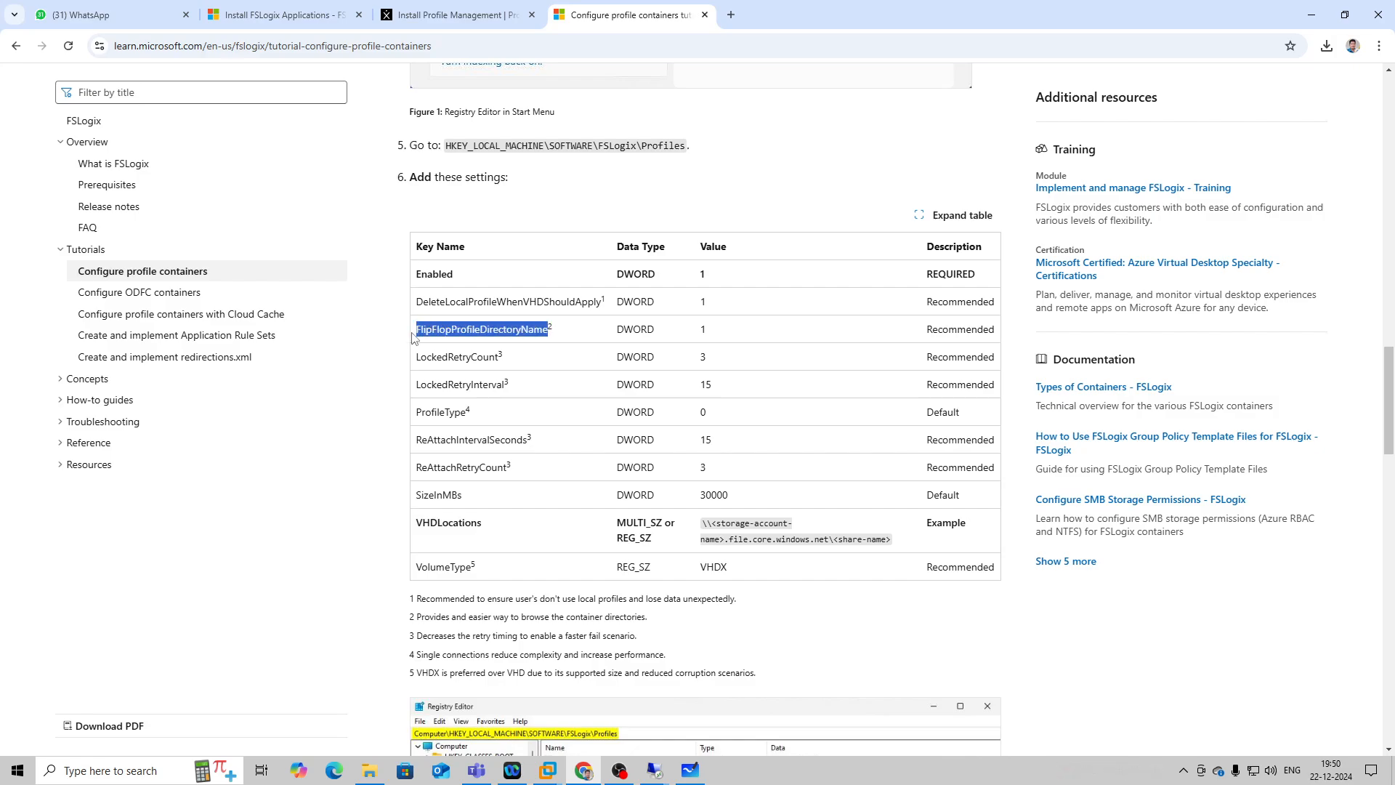
{"action": "right_click", "coordinate": [469, 329]}
{"action": "left_click", "coordinate": [494, 348]}
Switch to the 192.168.1.56 session and create a 32-bit DWORD named FlipFlopProfileDirectoryName under the FSLogix Profiles registry key.
{"action": "left_click", "coordinate": [654, 770]}
{"action": "left_click", "coordinate": [644, 733]}
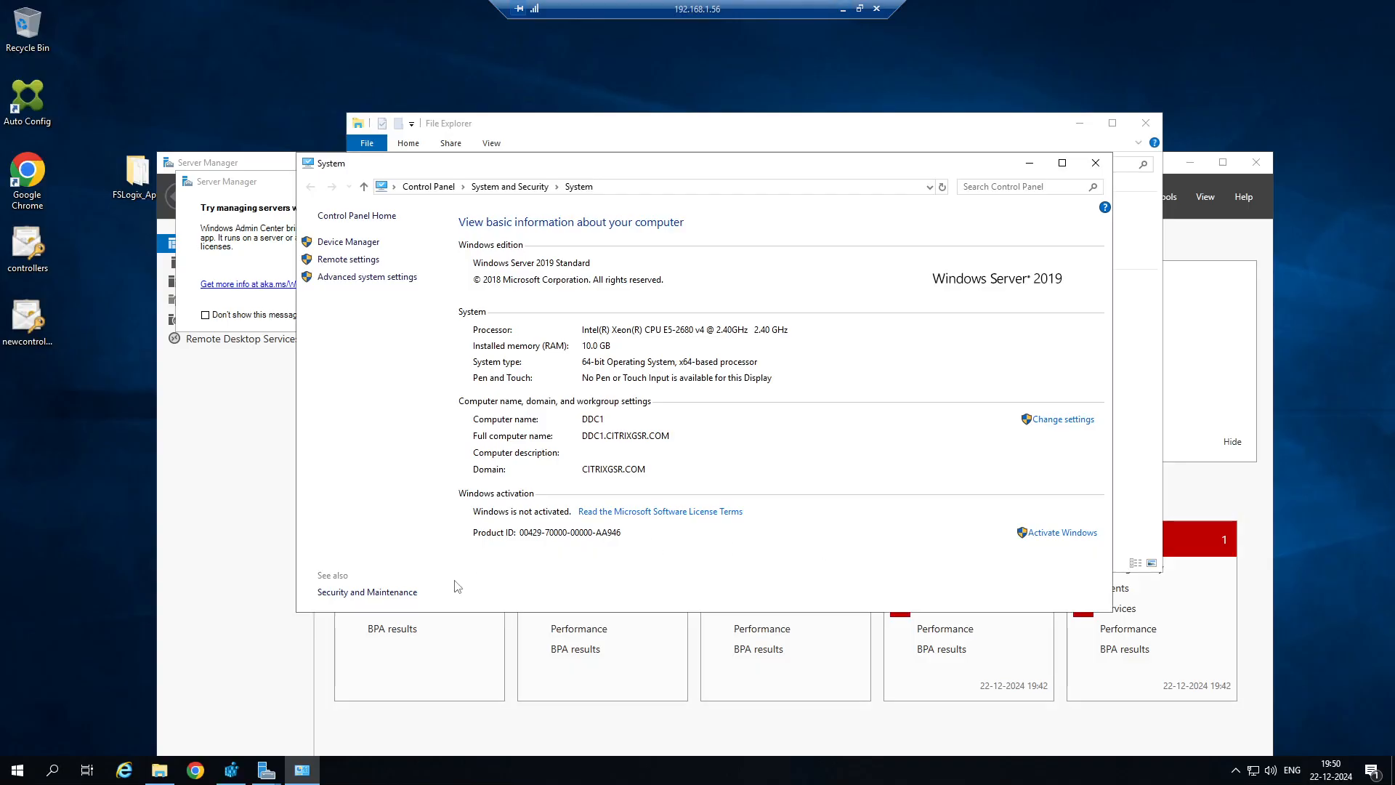
{"action": "left_click", "coordinate": [231, 771]}
{"action": "right_click", "coordinate": [495, 205]}
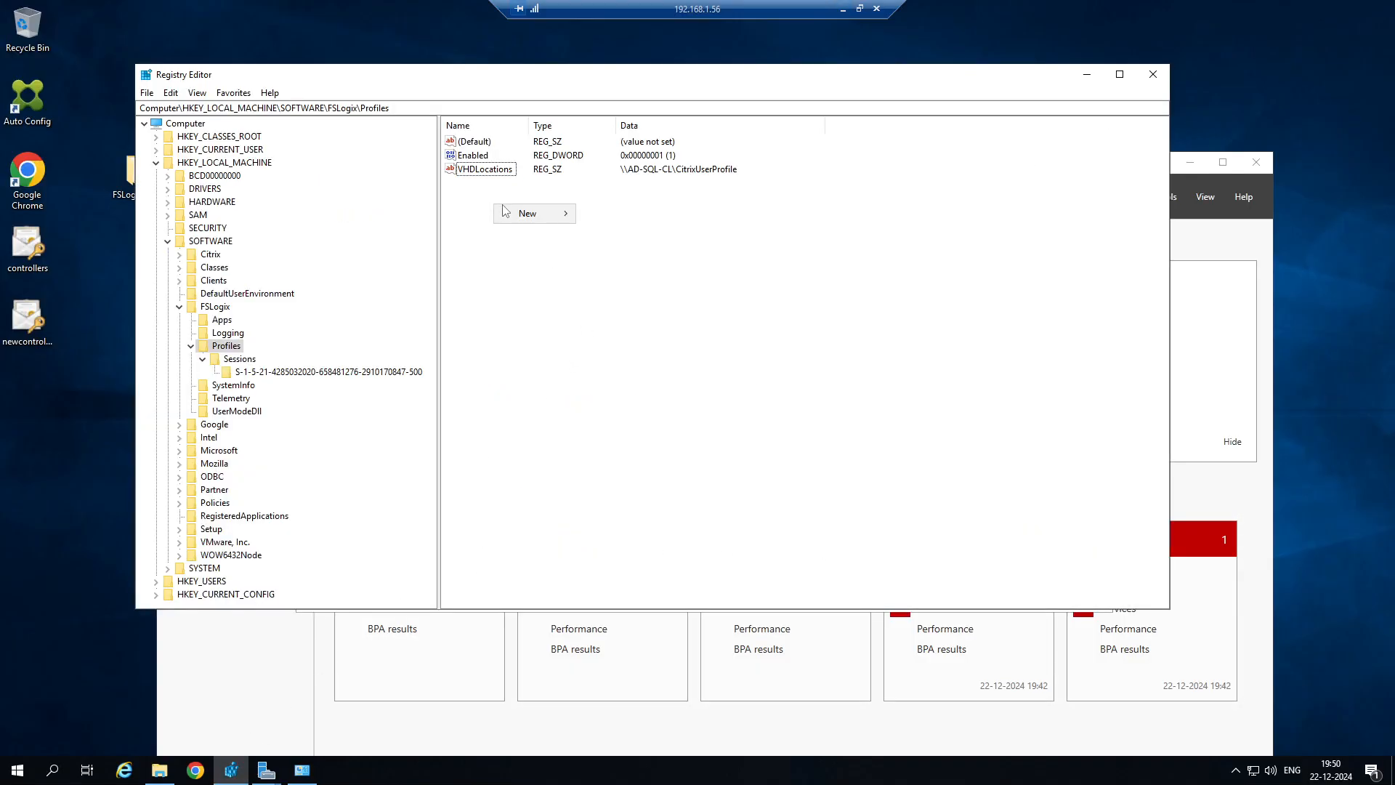
{"action": "mouse_move", "coordinate": [524, 213]}
{"action": "left_click", "coordinate": [630, 272]}
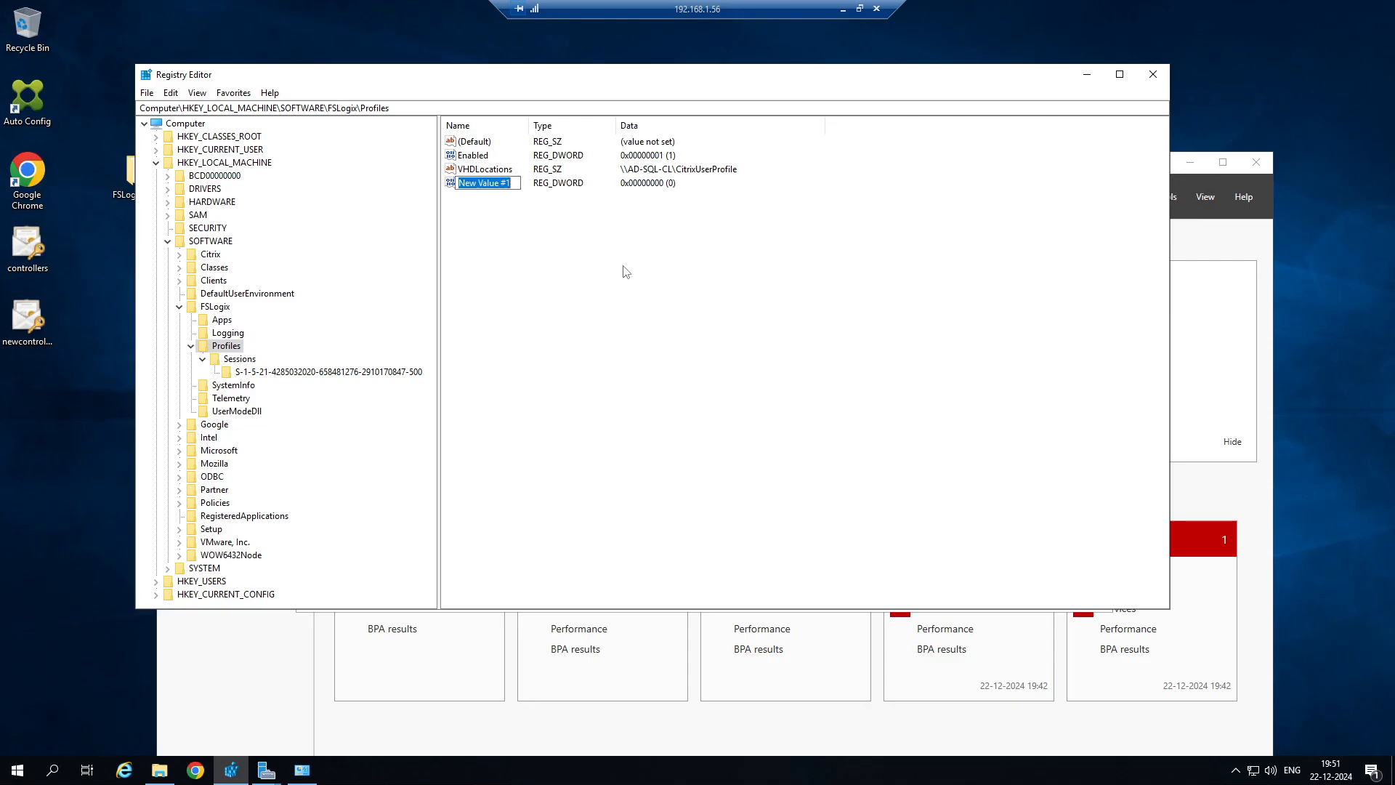
{"action": "key", "text": "ctrl+v"}
{"action": "key", "text": "Return"}
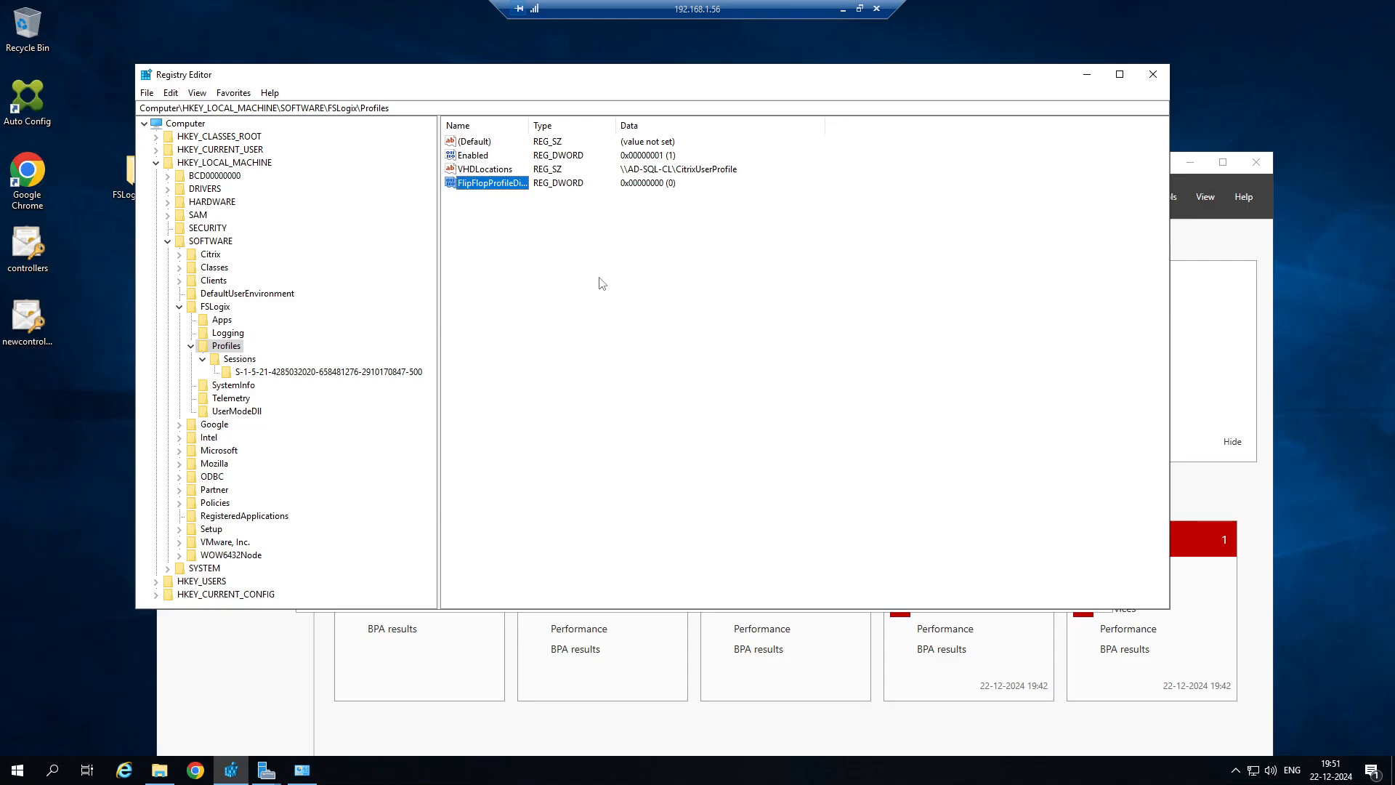
Set the FlipFlopProfileDirectoryName value to 1 and widen the Name column to show its full name.
{"action": "right_click", "coordinate": [496, 186]}
{"action": "left_click", "coordinate": [527, 193]}
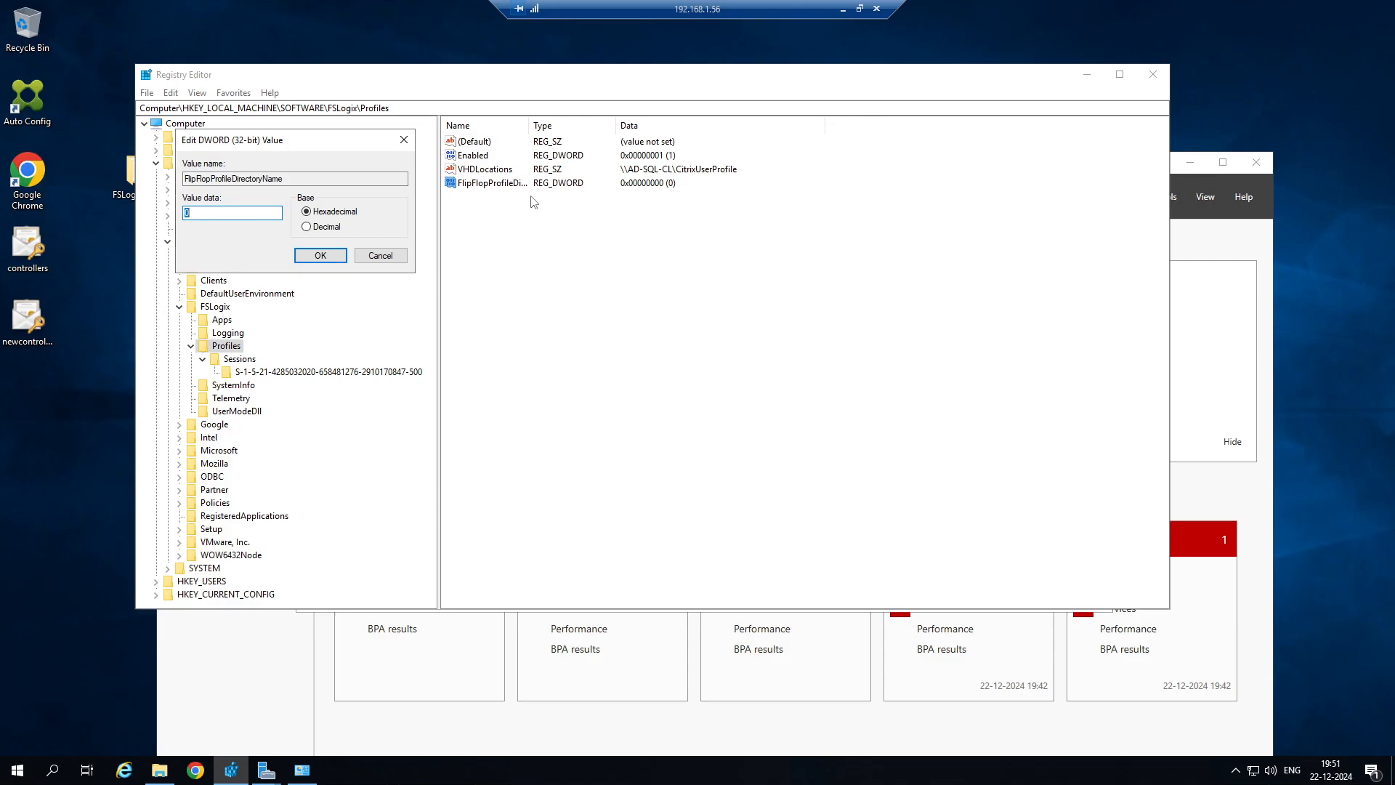
{"action": "type", "text": "1"}
{"action": "left_click", "coordinate": [346, 256]}
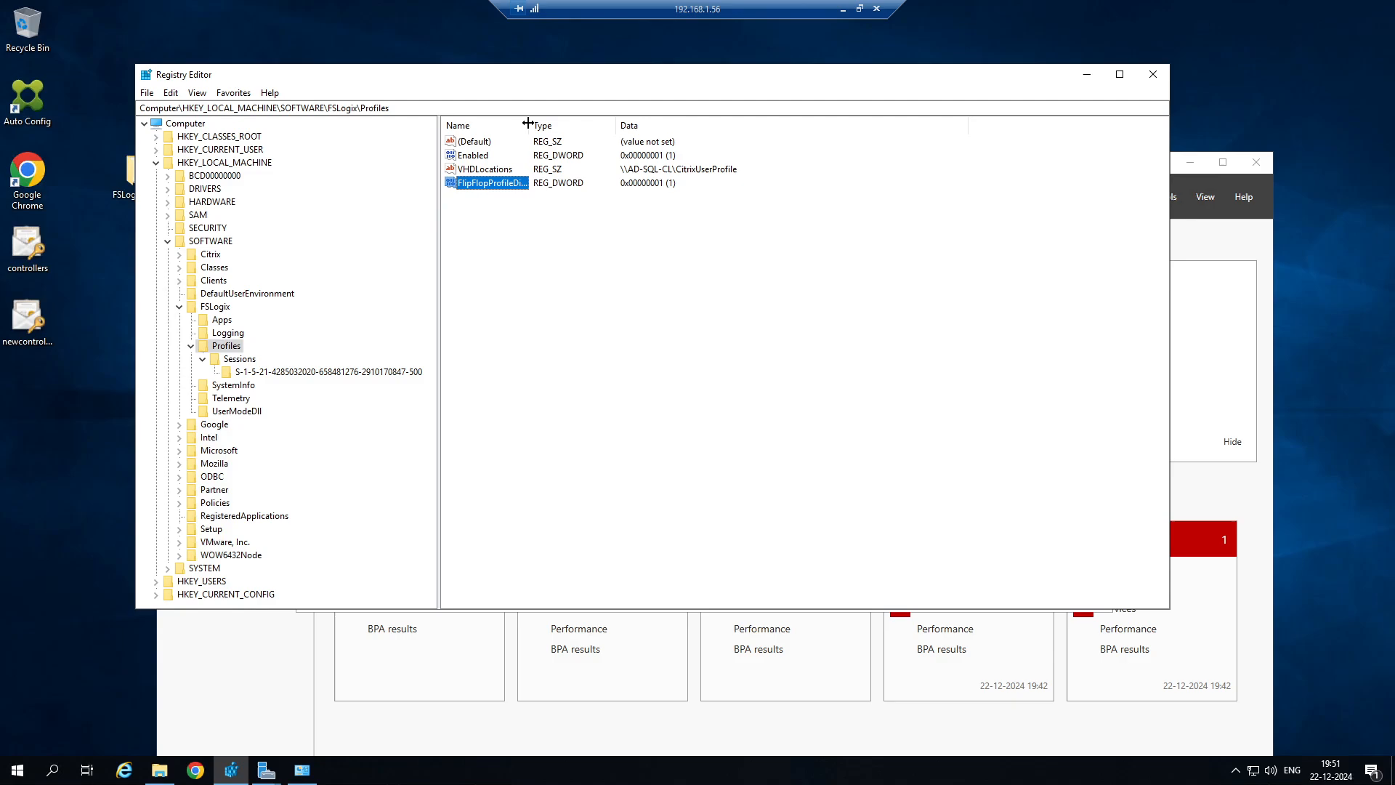
{"action": "left_click_drag", "start_coordinate": [527, 123], "coordinate": [652, 127]}
{"action": "left_click", "coordinate": [579, 251]}
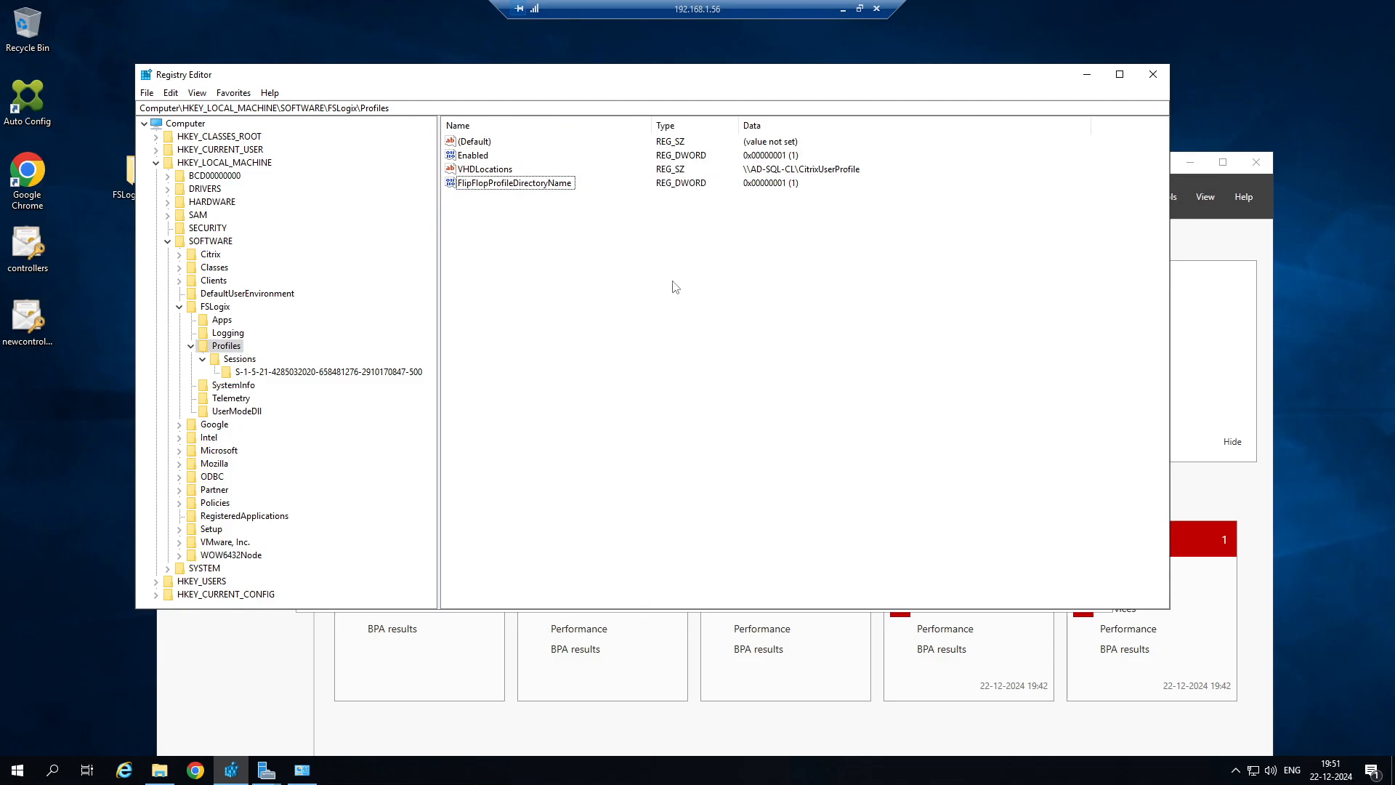
Switch to the 192.168.1.89 session and log on to Citrix StoreFront with the prefilled domain user credentials.
{"action": "left_click", "coordinate": [843, 9]}
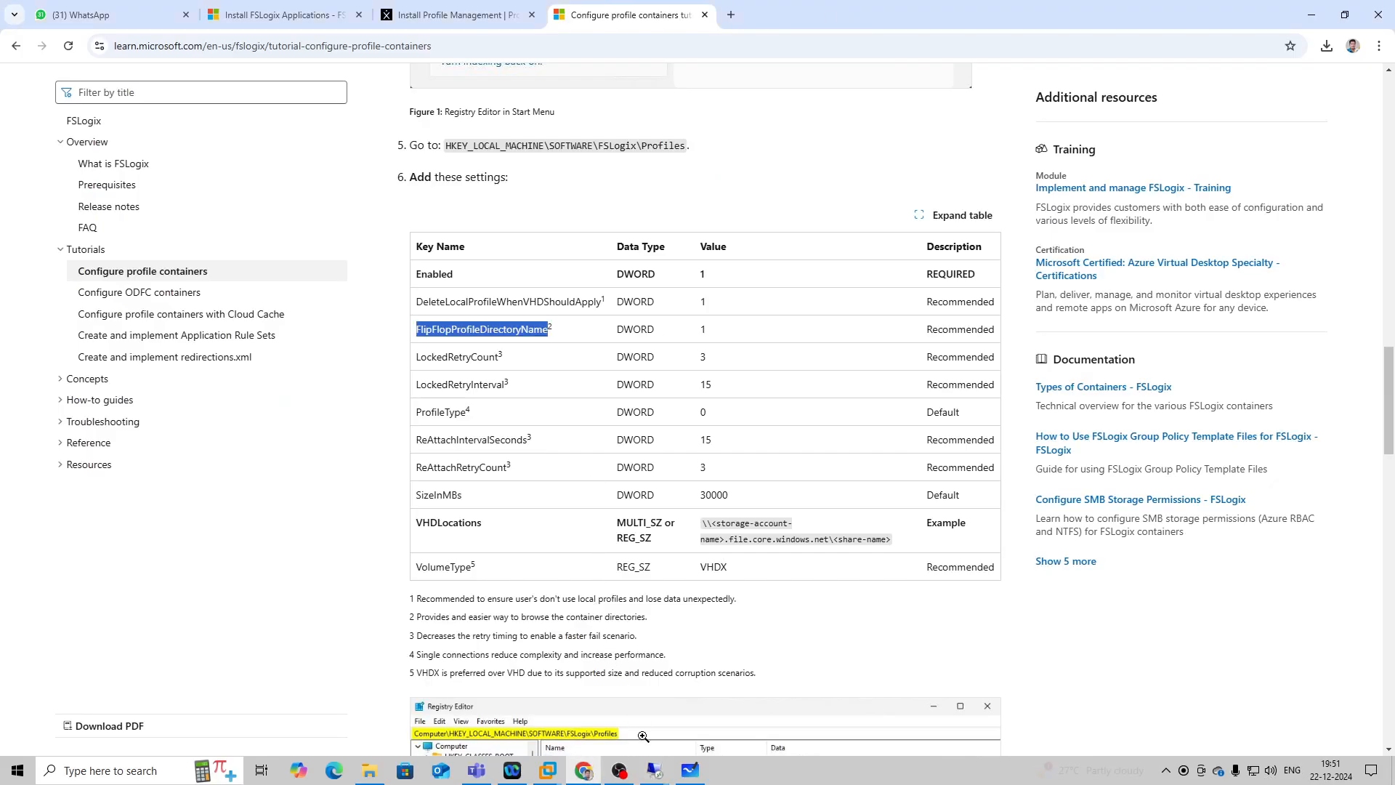
{"action": "mouse_move", "coordinate": [654, 769]}
{"action": "left_click", "coordinate": [804, 734]}
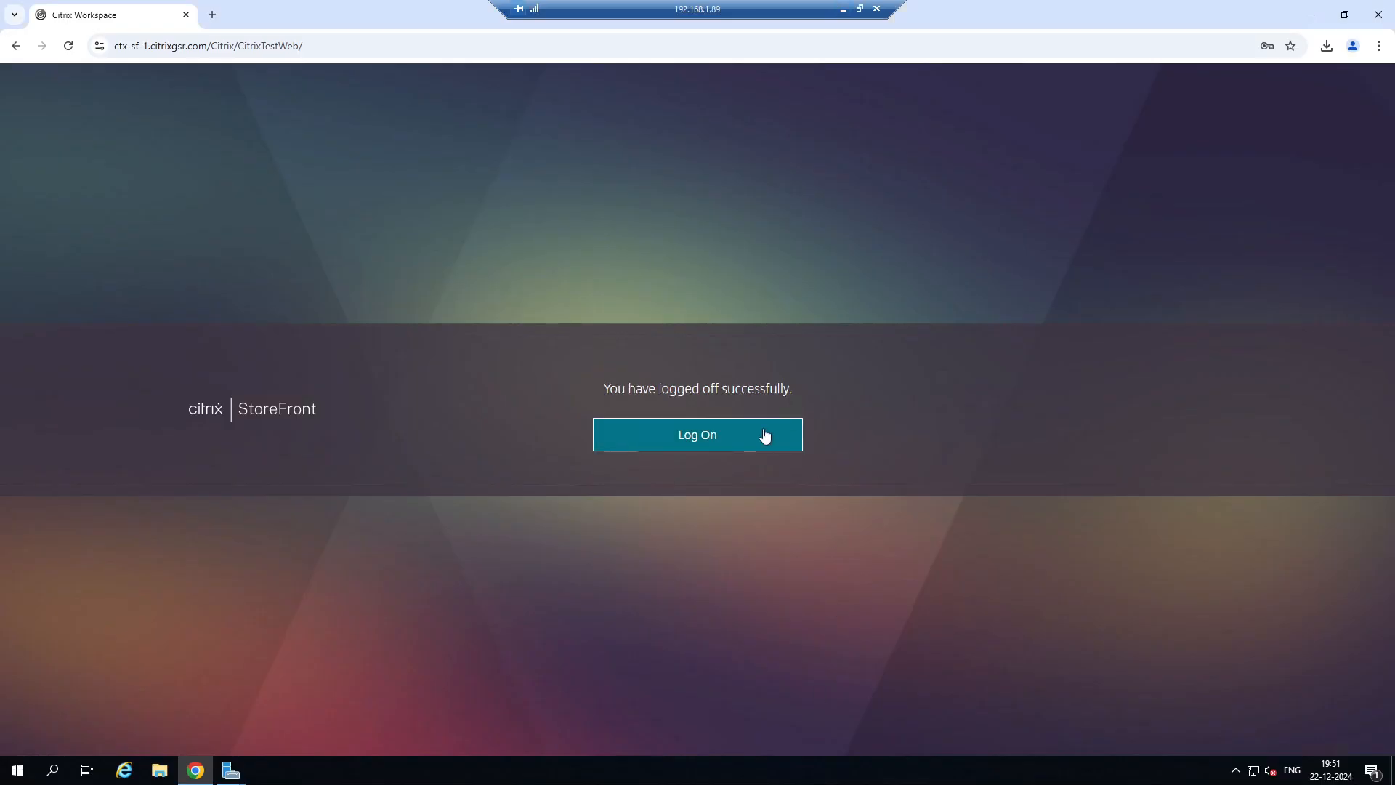
{"action": "left_click", "coordinate": [725, 436]}
{"action": "left_click", "coordinate": [735, 456]}
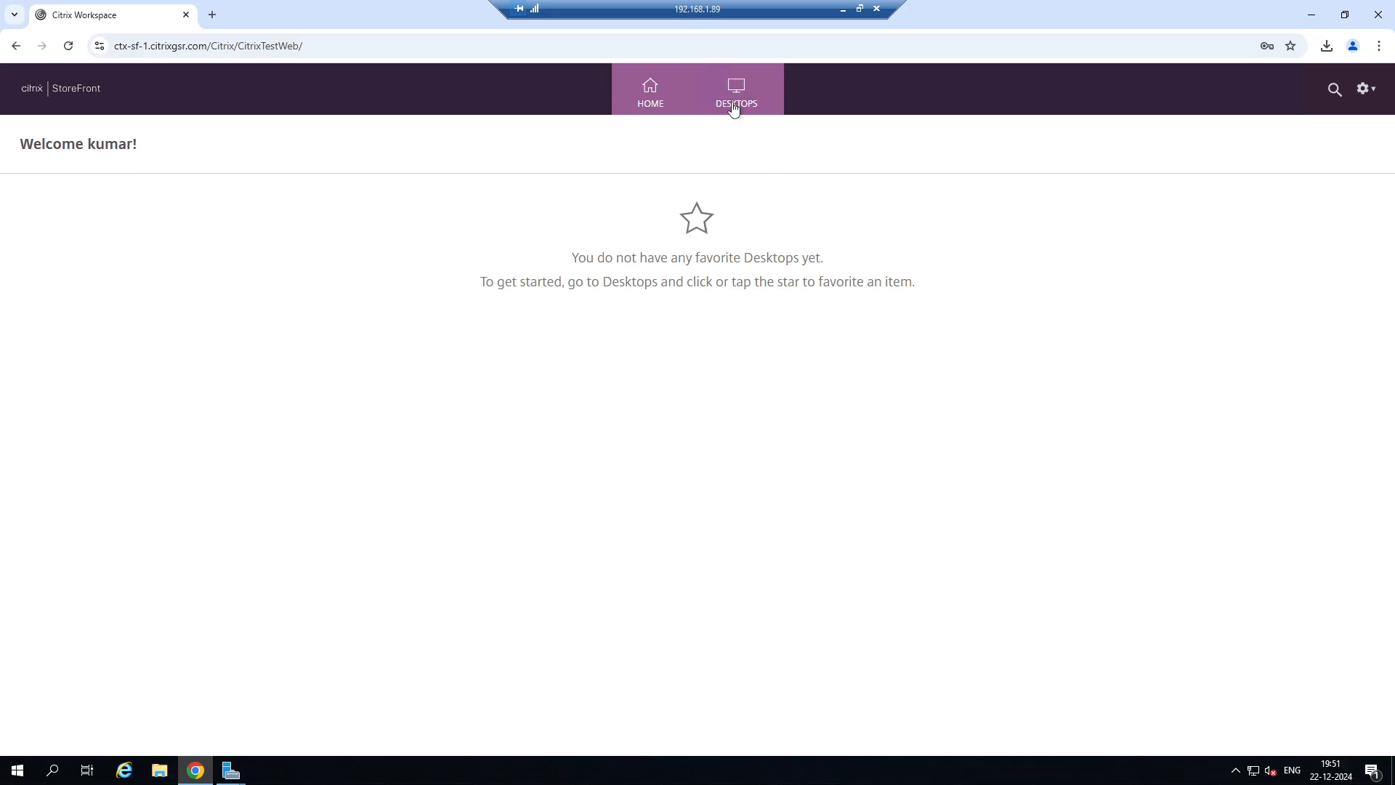
Launch SERVER-DESKTOP from the StoreFront desktops by opening its downloaded .ica file.
{"action": "left_click", "coordinate": [735, 102]}
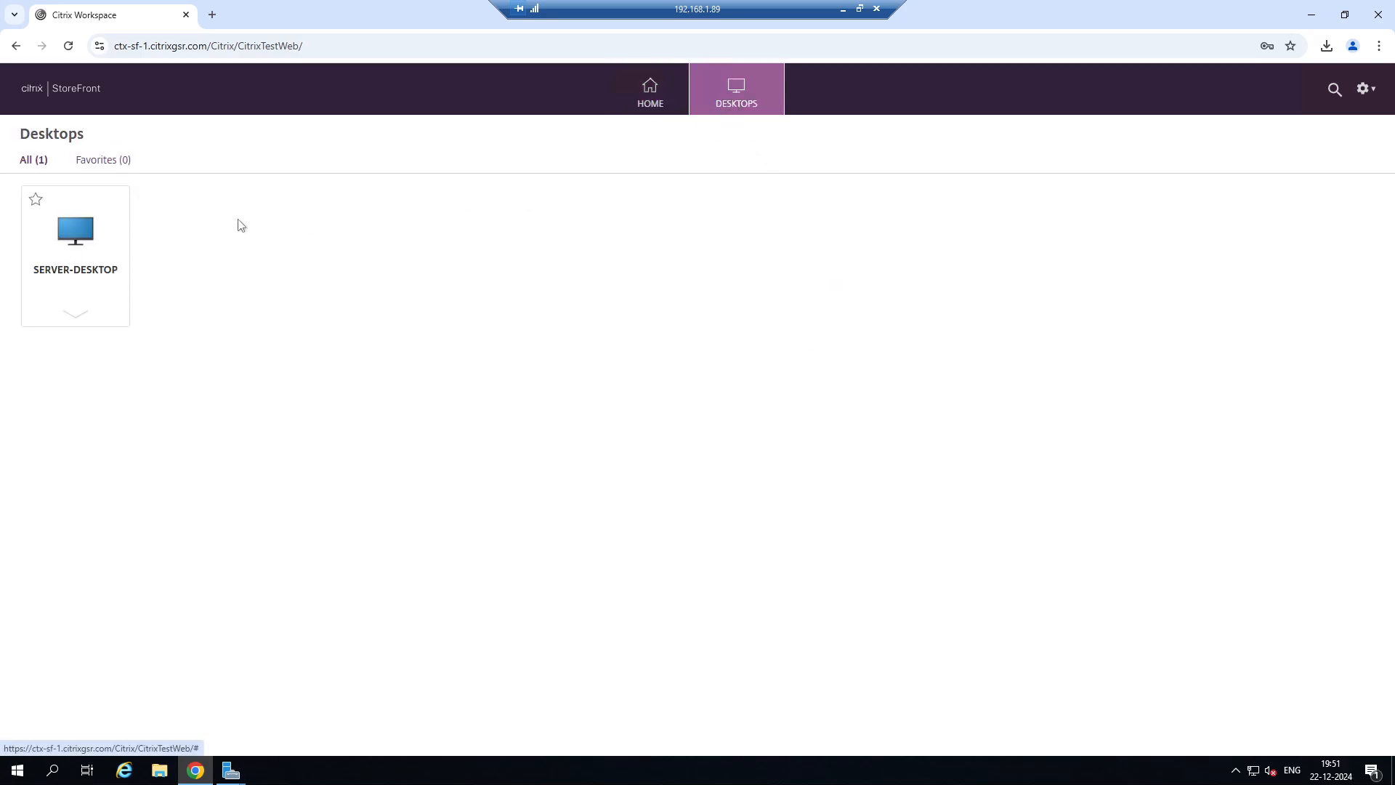
{"action": "left_click", "coordinate": [63, 227]}
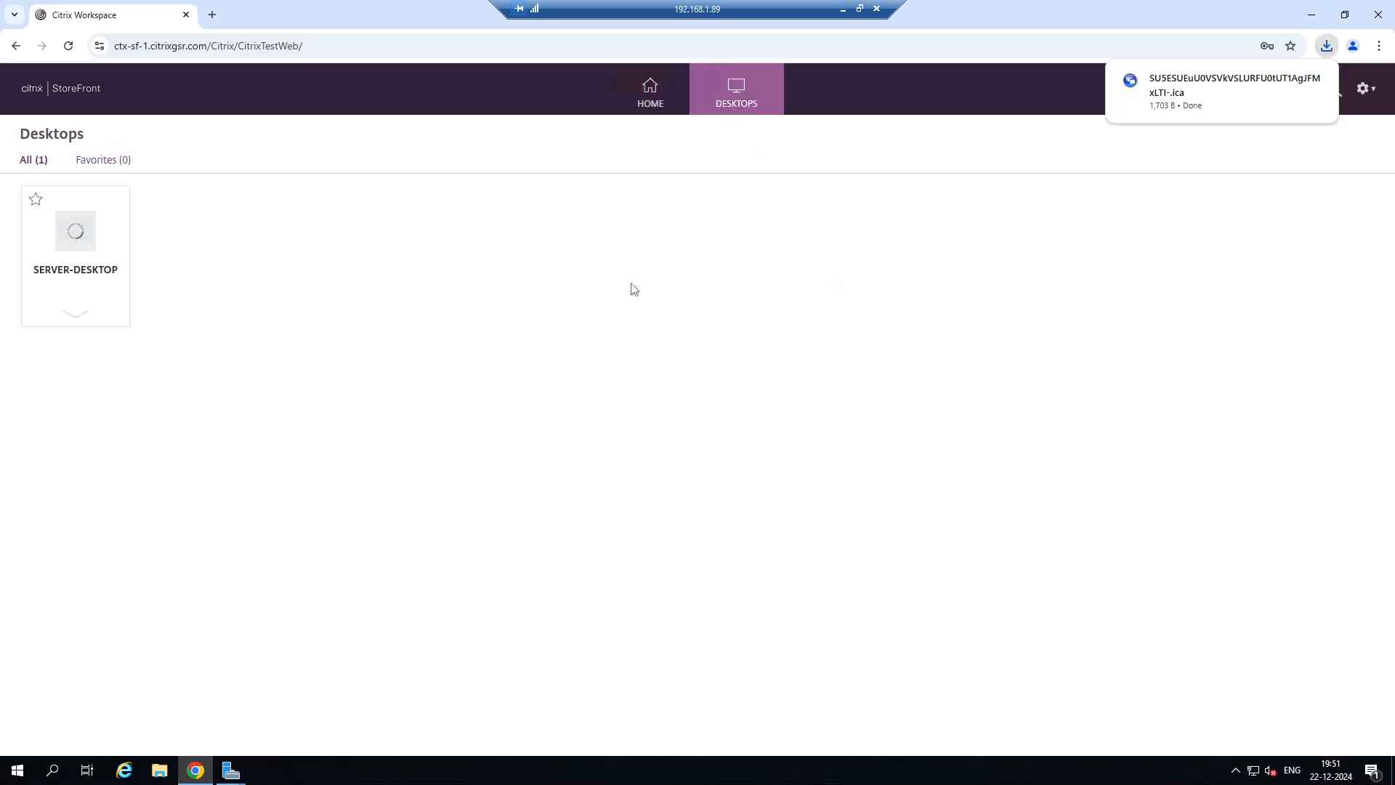
{"action": "left_click", "coordinate": [1225, 82]}
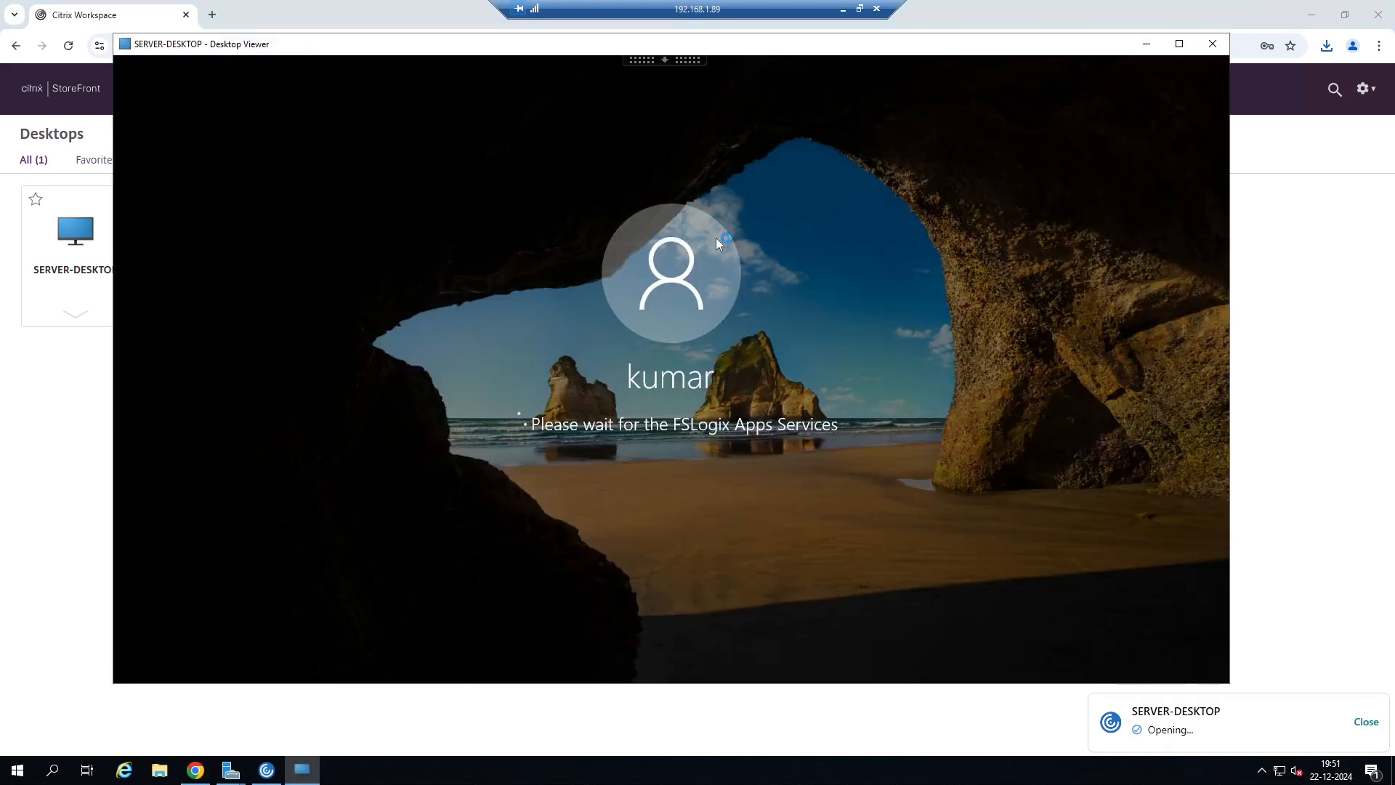
Switch to the 192.168.1.20 session, decline making the PC discoverable on the CITRIXGSR.COM network, and minimize the session.
{"action": "left_click", "coordinate": [843, 9]}
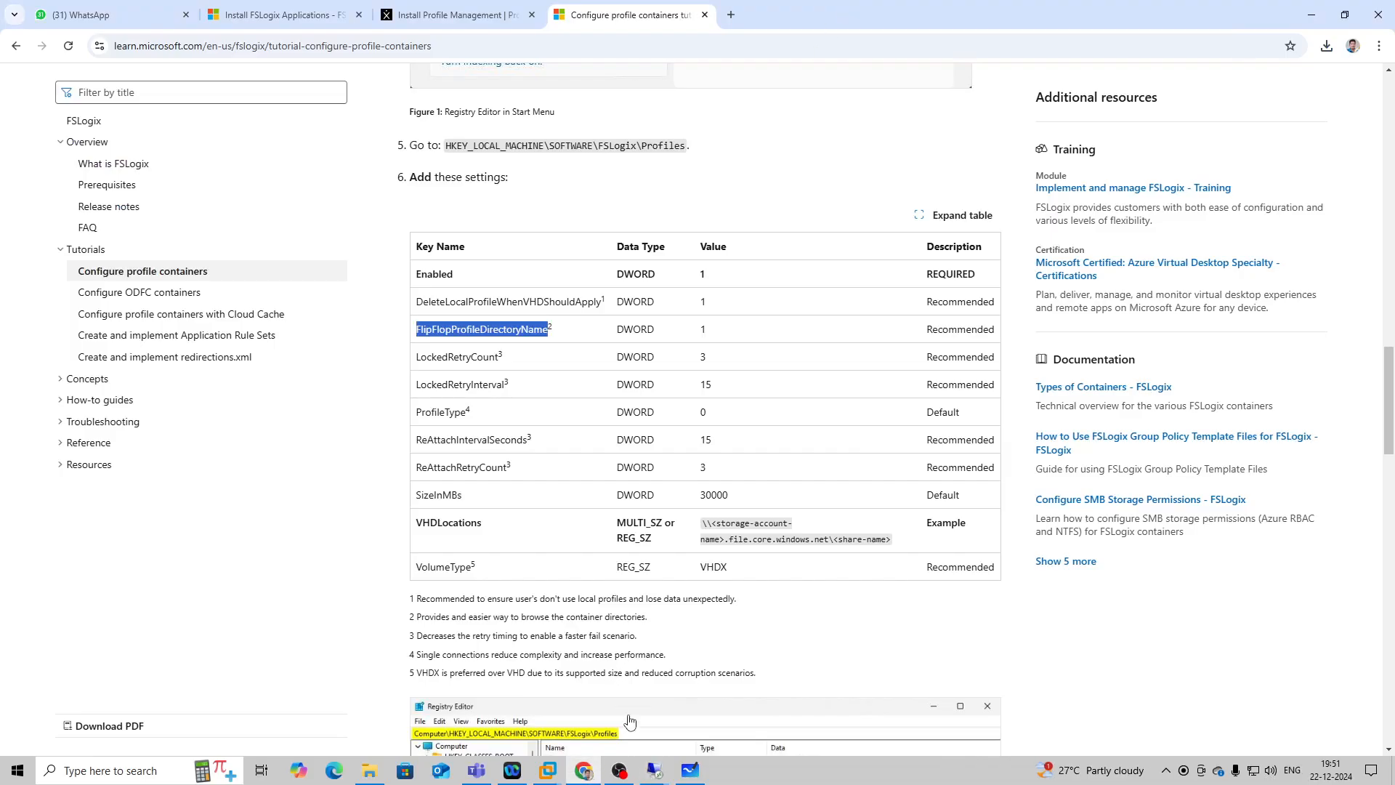
{"action": "mouse_move", "coordinate": [654, 771]}
{"action": "left_click", "coordinate": [503, 711]}
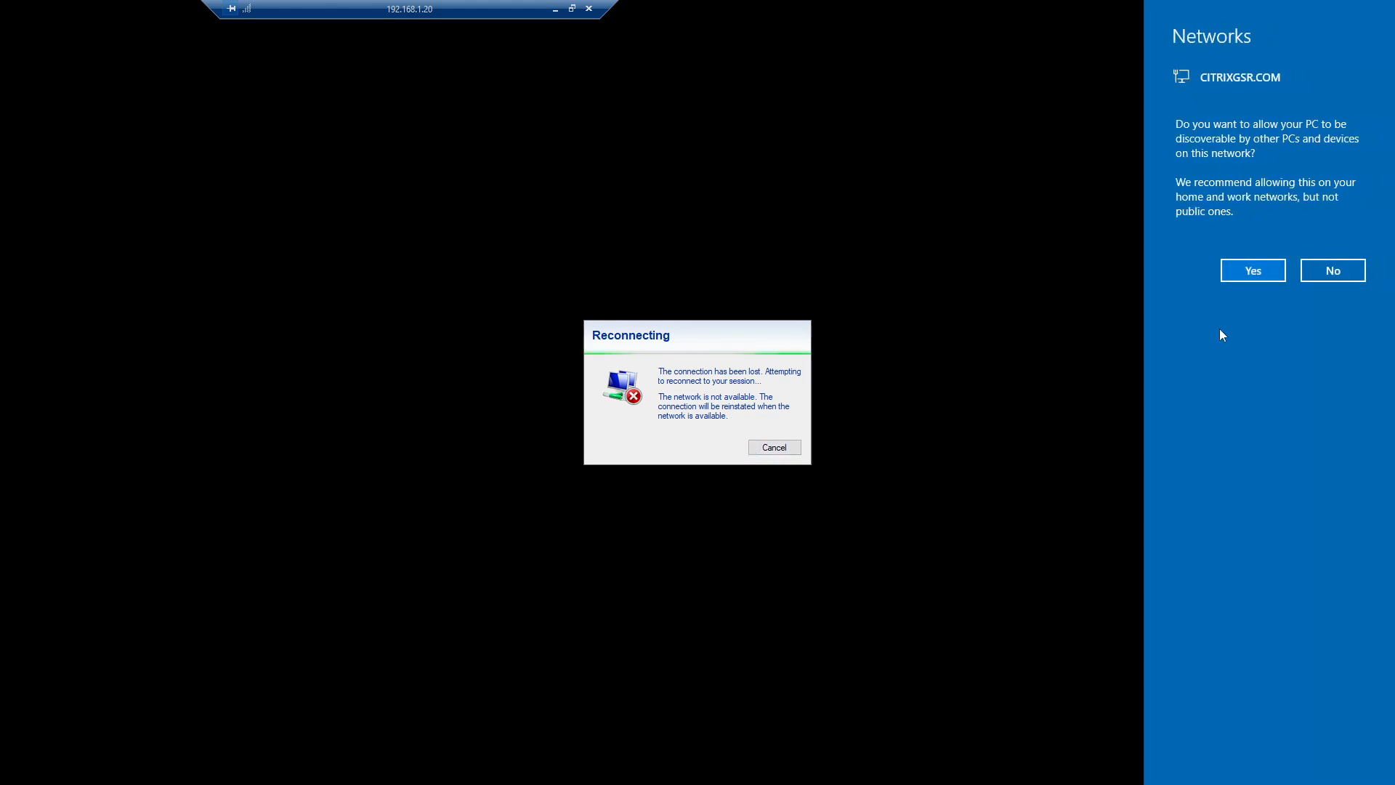
{"action": "left_click", "coordinate": [1331, 273]}
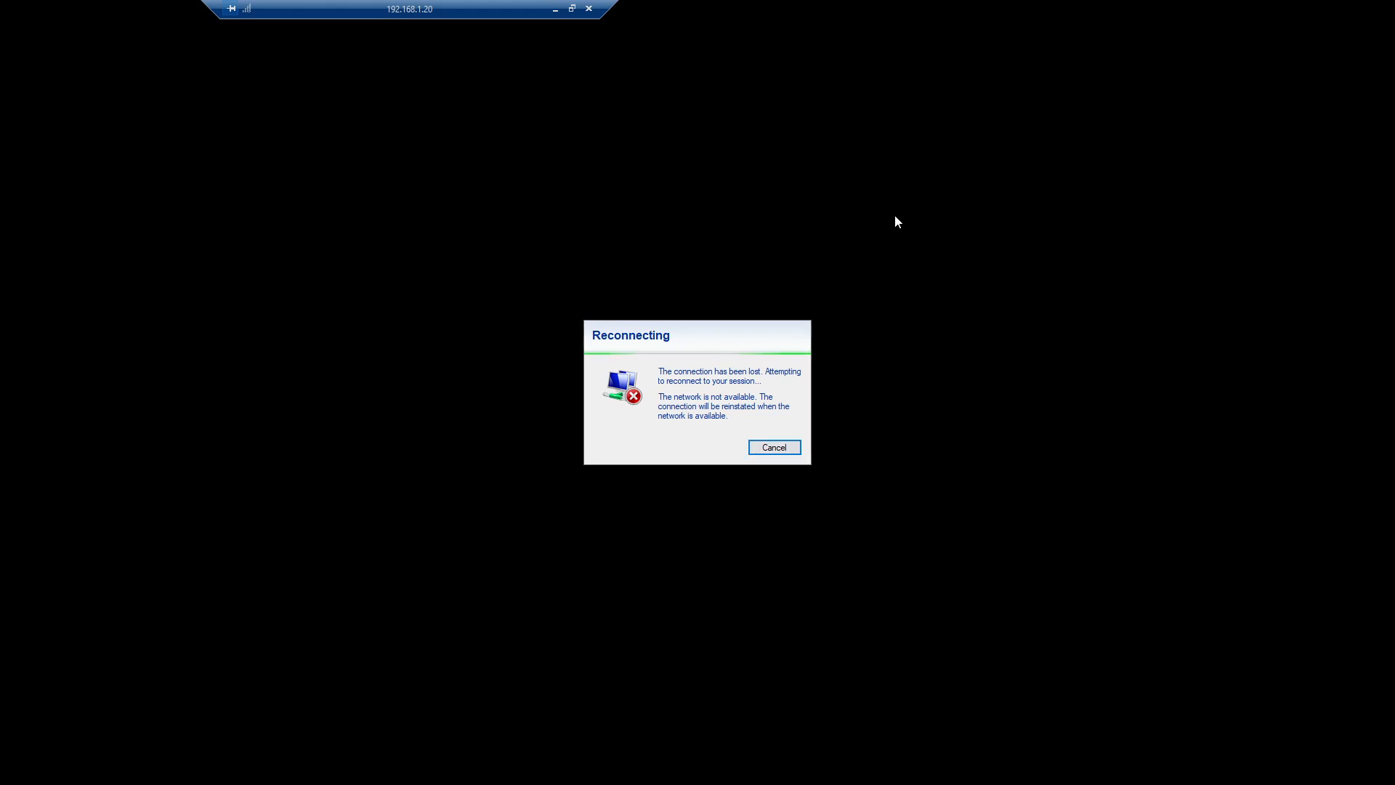
{"action": "left_click", "coordinate": [552, 10]}
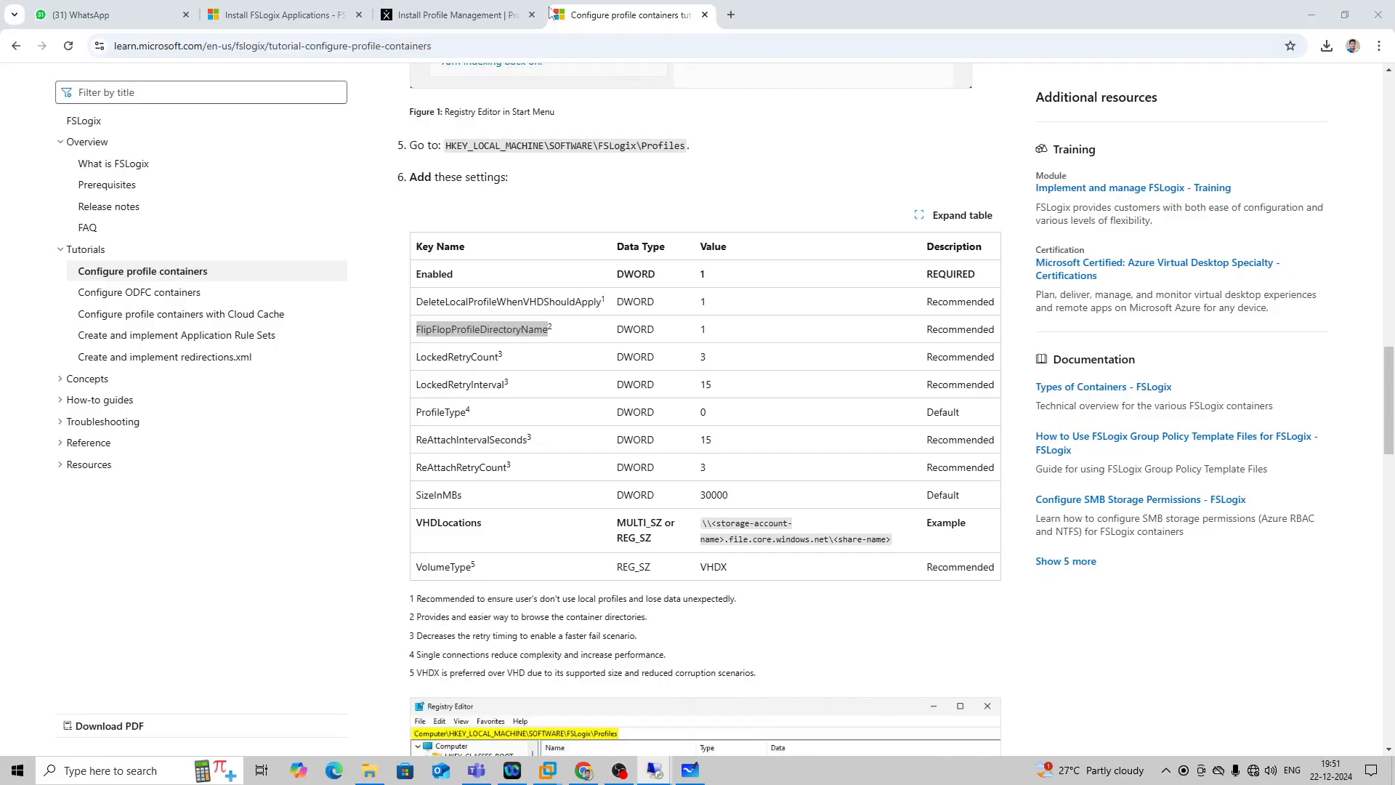
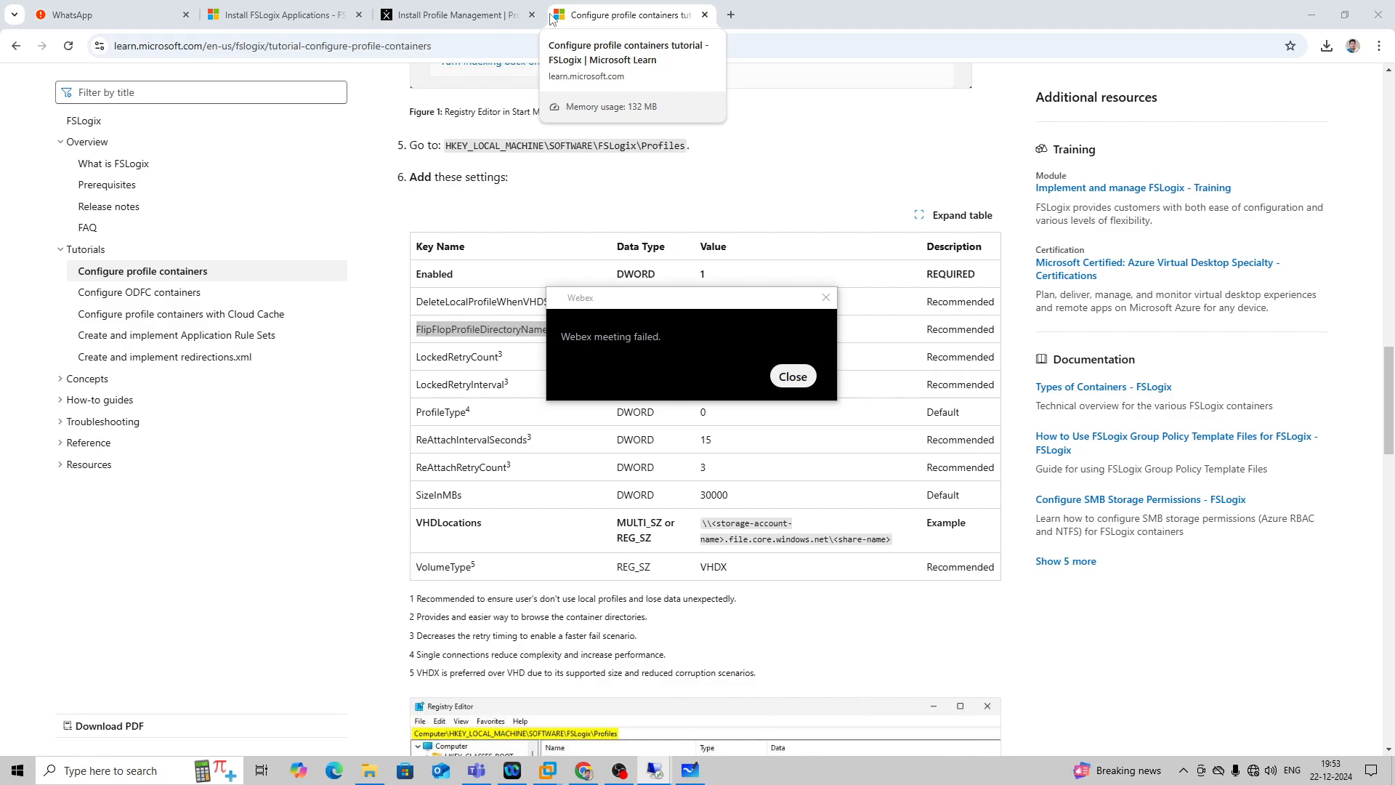
Dismiss the failed Webex meeting notice, check the SERVER-DESKTOP logon in the 192.168.1.89 session, and minimize the session.
{"action": "left_click", "coordinate": [792, 376]}
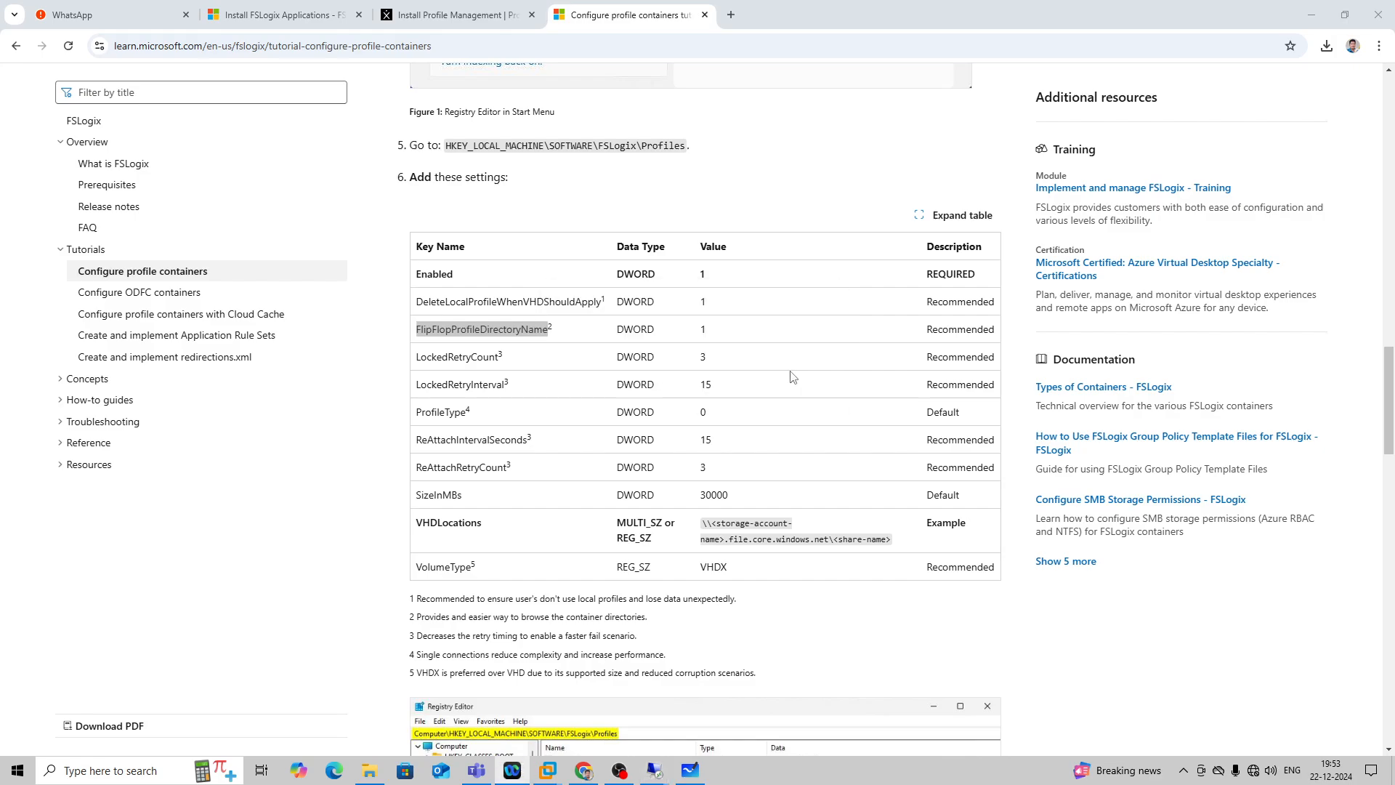
{"action": "mouse_move", "coordinate": [654, 771]}
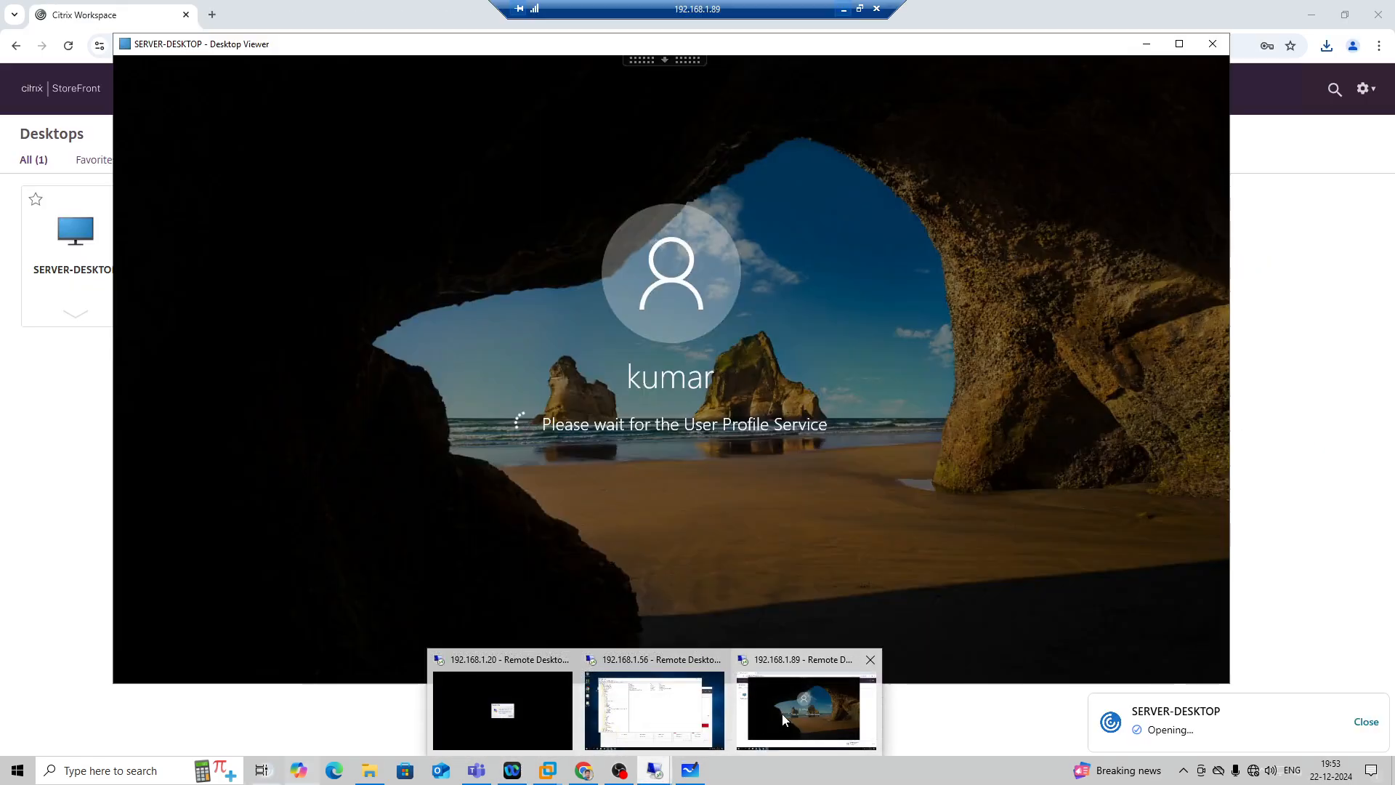
{"action": "left_click", "coordinate": [782, 713]}
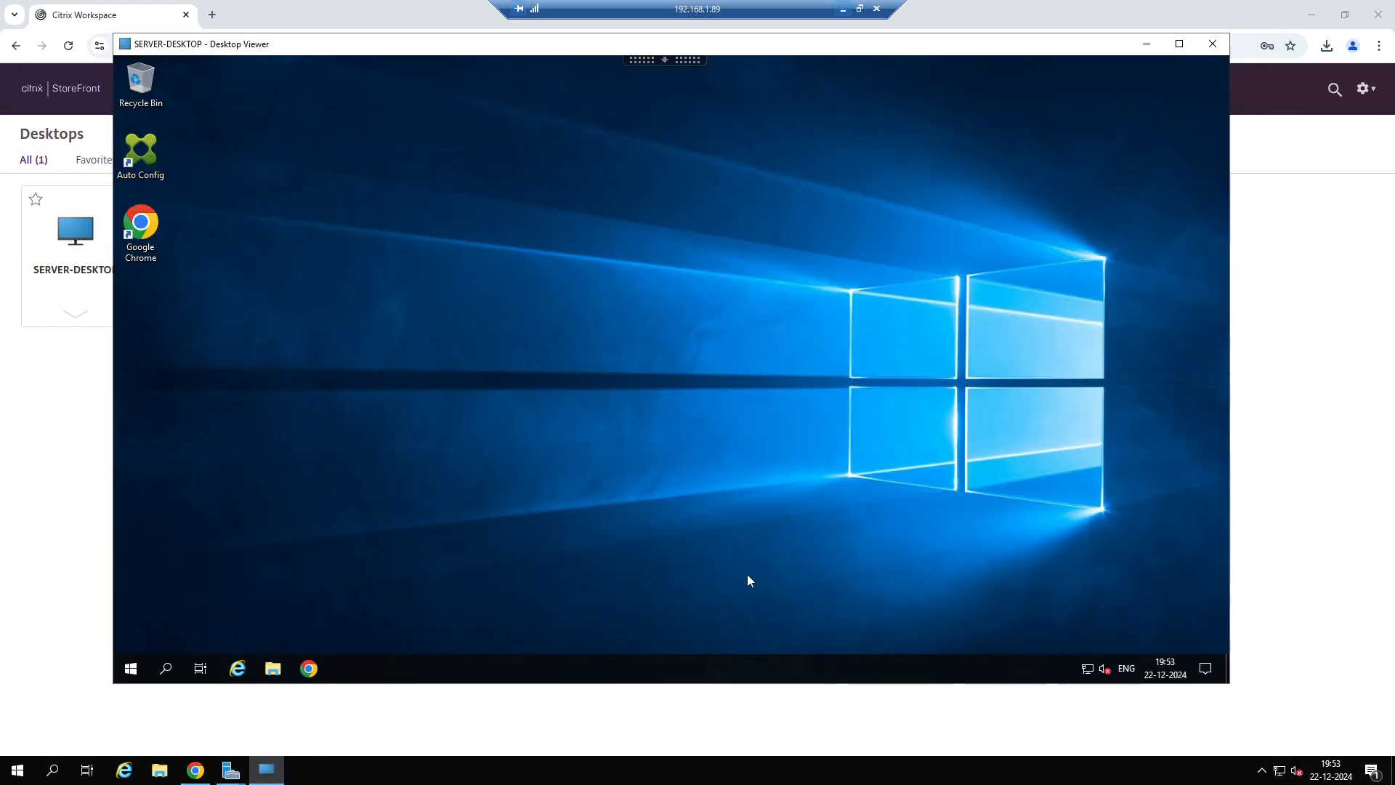
{"action": "left_click", "coordinate": [840, 8]}
Review the FSLogix Profiles registry values on 192.168.1.56 and the folders in the CitrixUserProfile share on 192.168.1.20.
{"action": "mouse_move", "coordinate": [654, 770]}
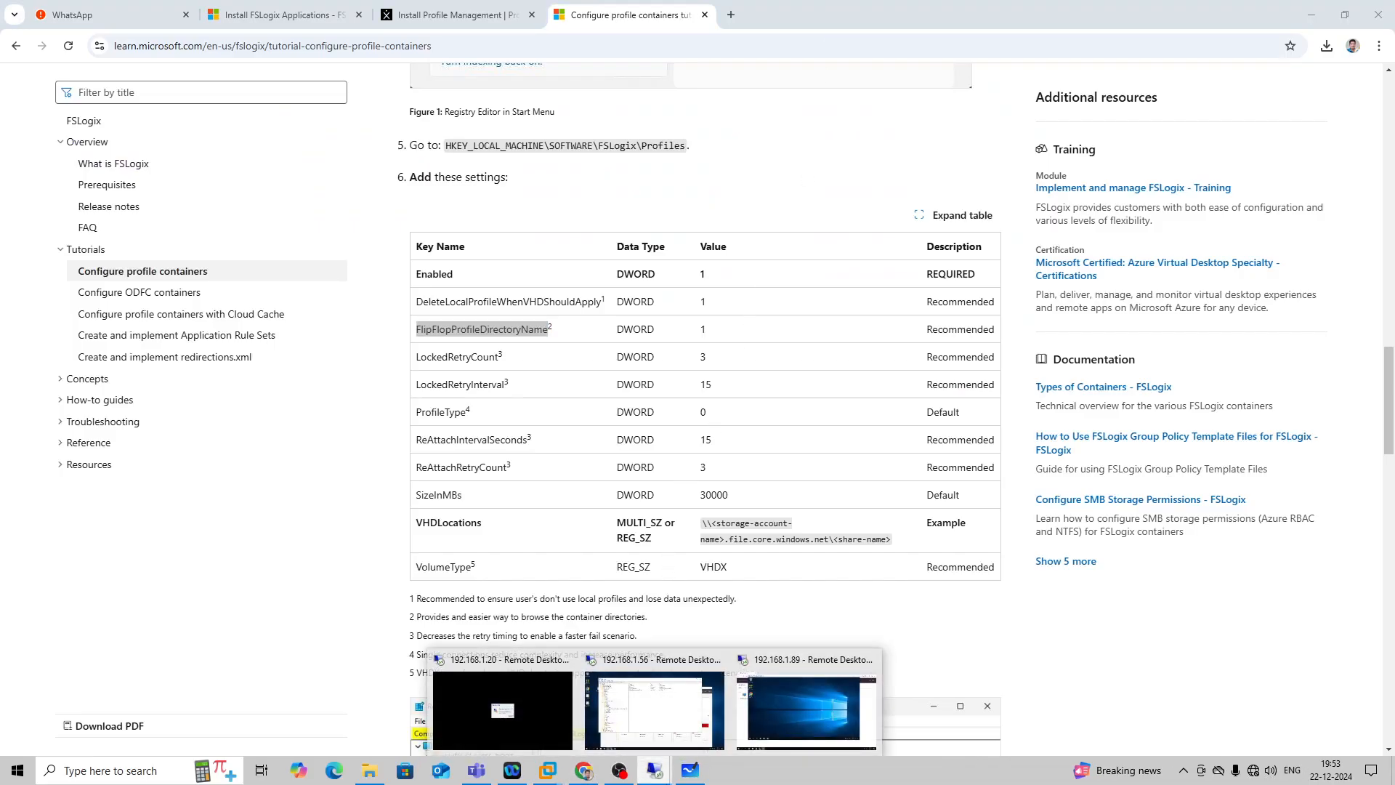
{"action": "left_click", "coordinate": [645, 738]}
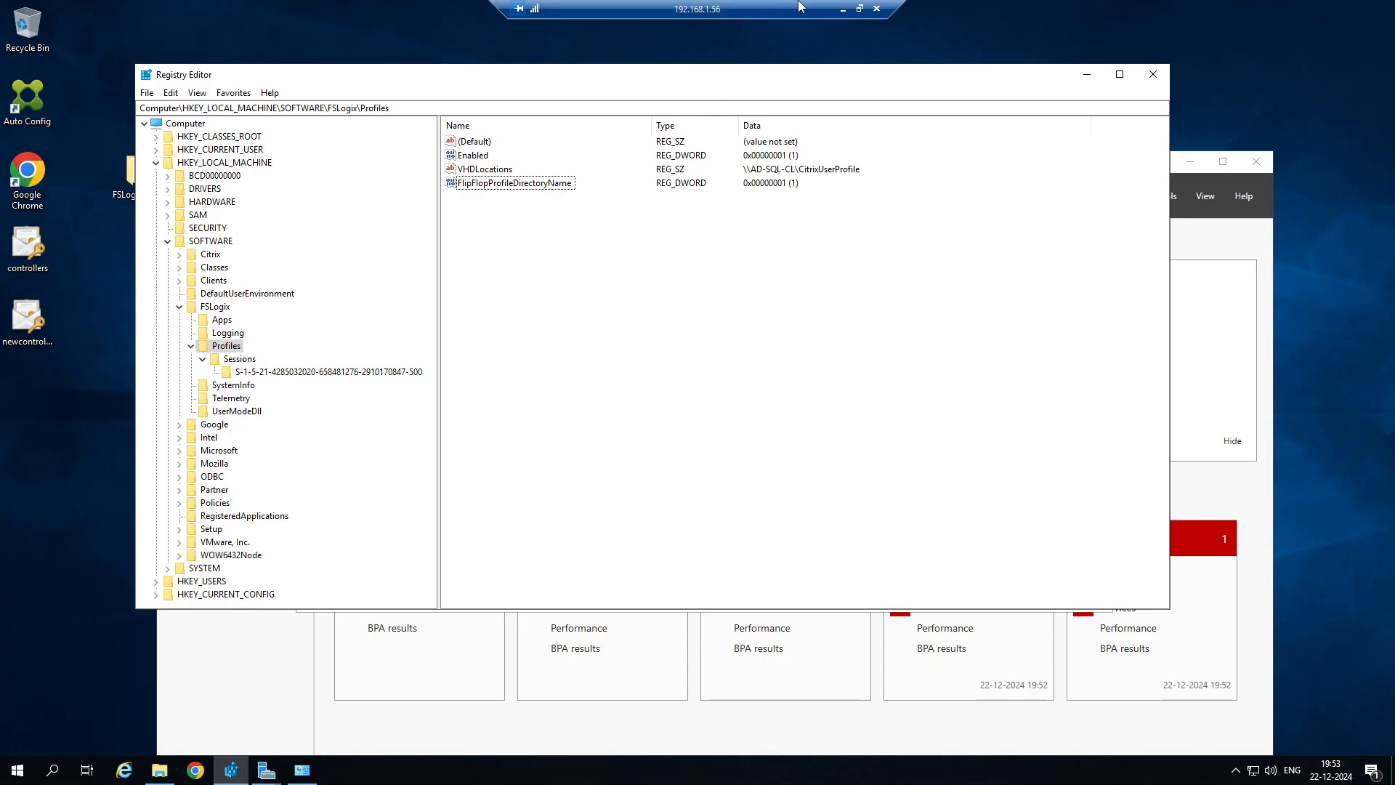
{"action": "left_click", "coordinate": [843, 9]}
{"action": "mouse_move", "coordinate": [640, 769]}
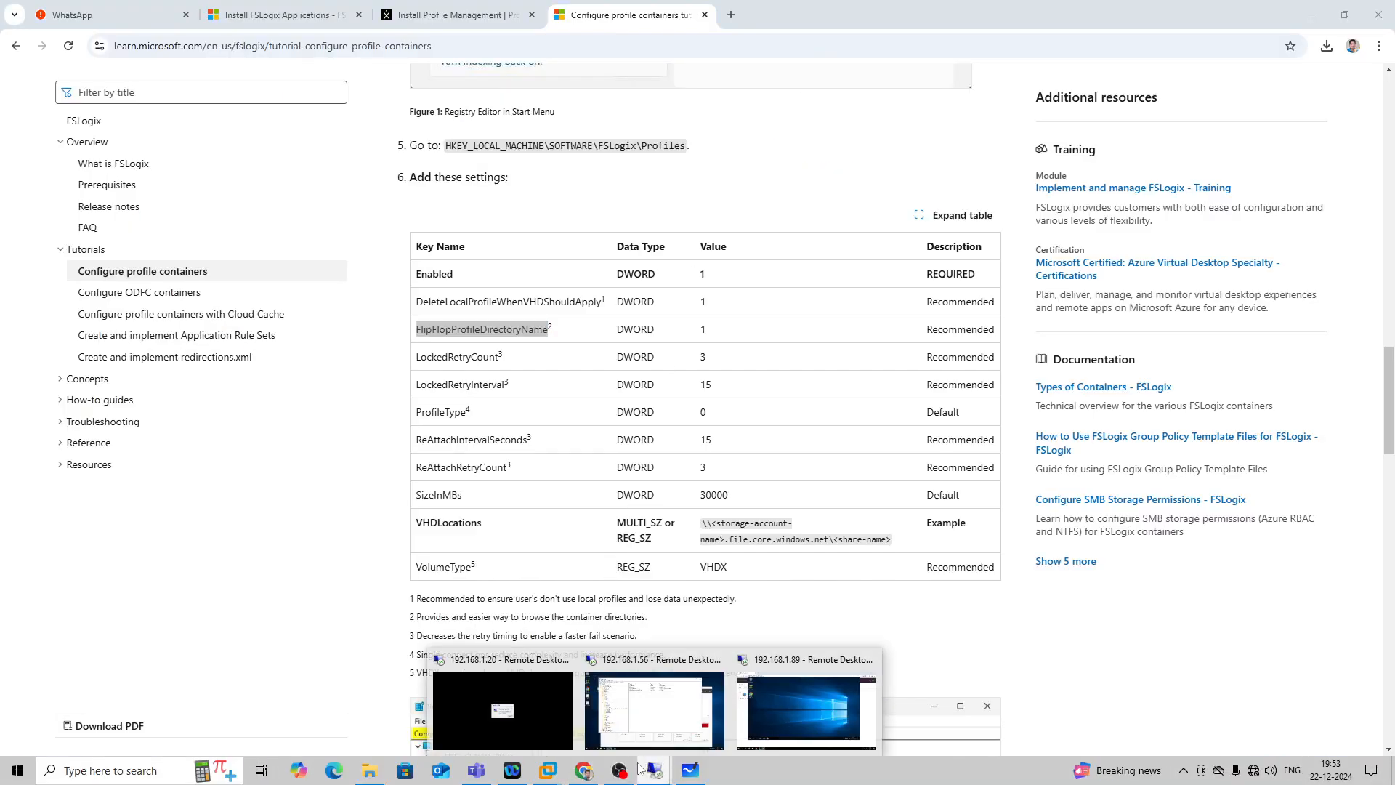
{"action": "left_click", "coordinate": [503, 709]}
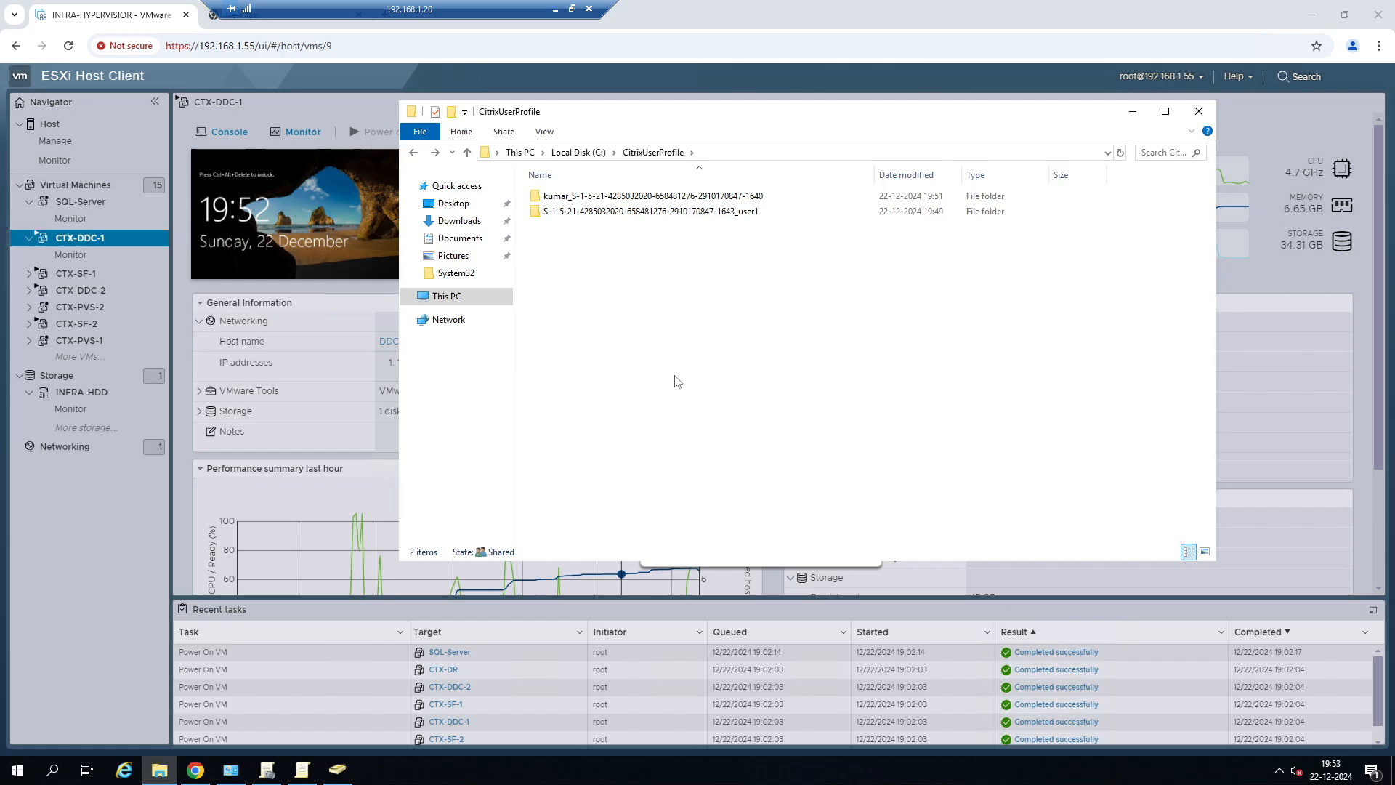
{"action": "left_click", "coordinate": [554, 9]}
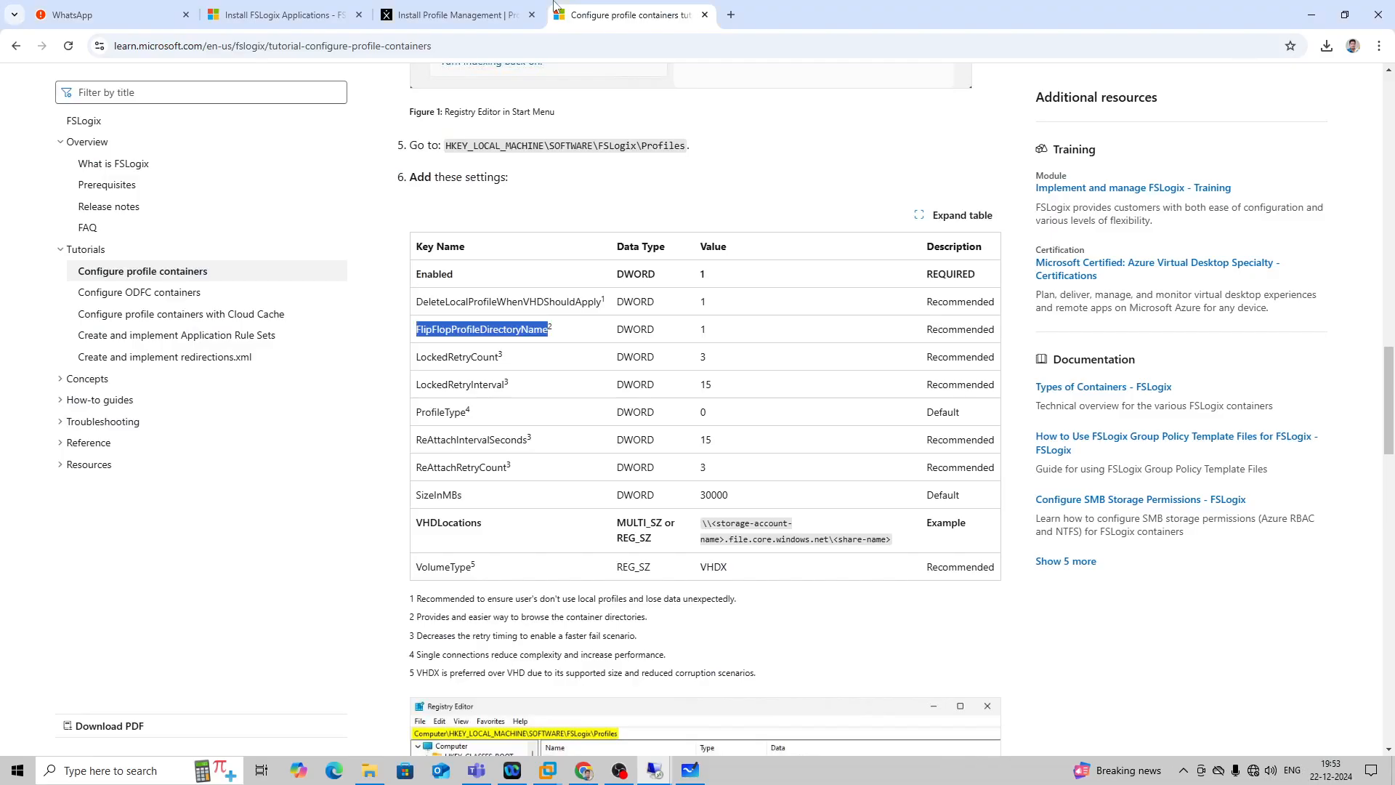
Run the network troubleshooter from the local PC's Network & Internet settings for all network adapters.
{"action": "left_click", "coordinate": [1254, 770]}
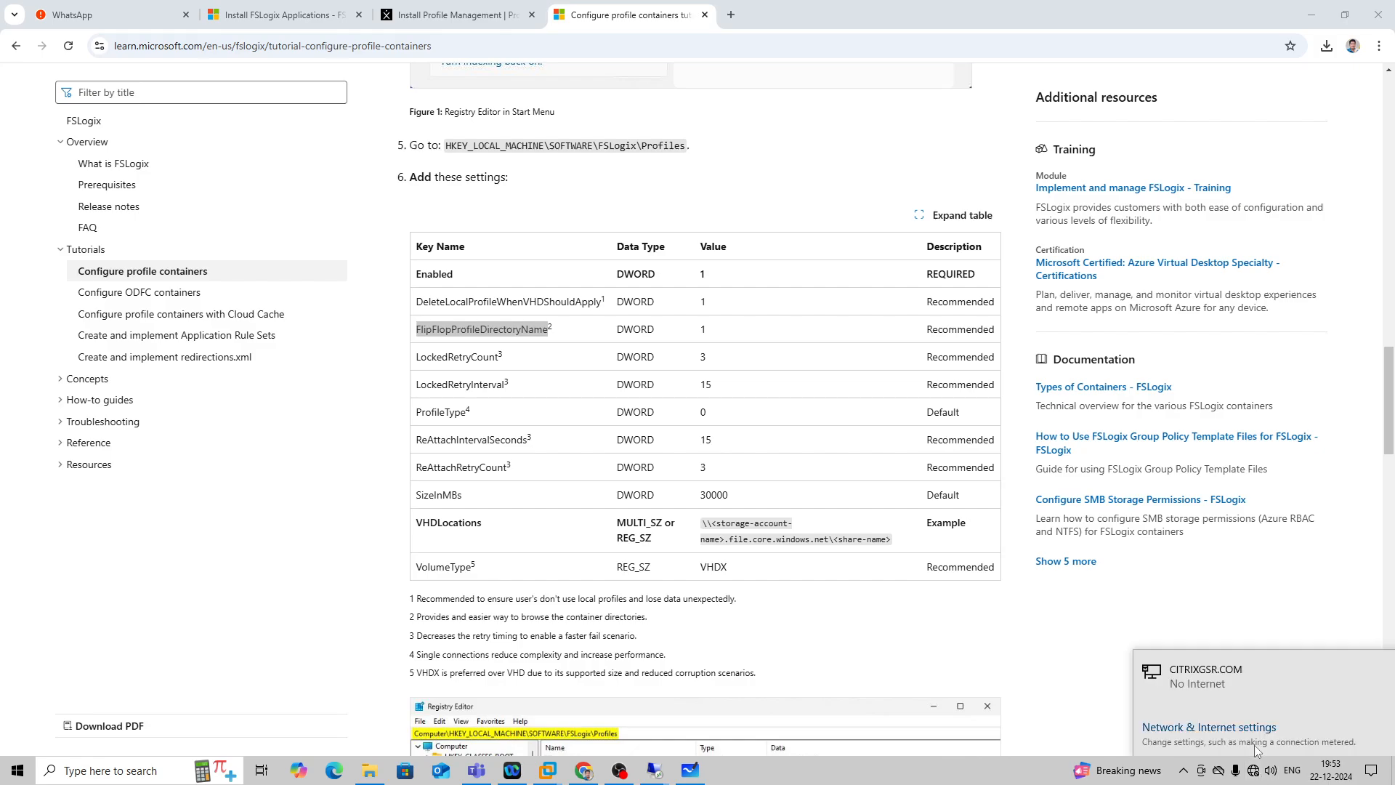
{"action": "left_click", "coordinate": [1257, 729]}
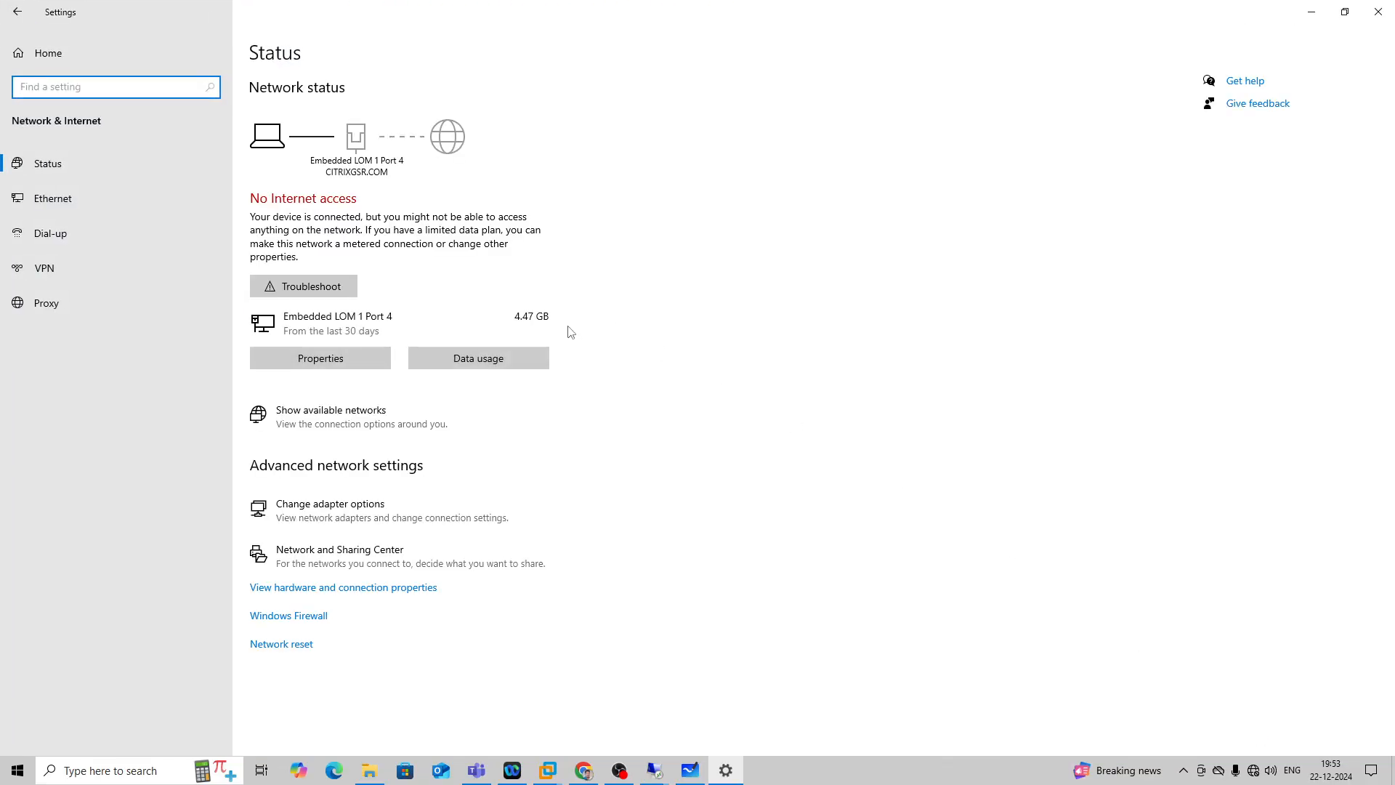
{"action": "left_click", "coordinate": [266, 289]}
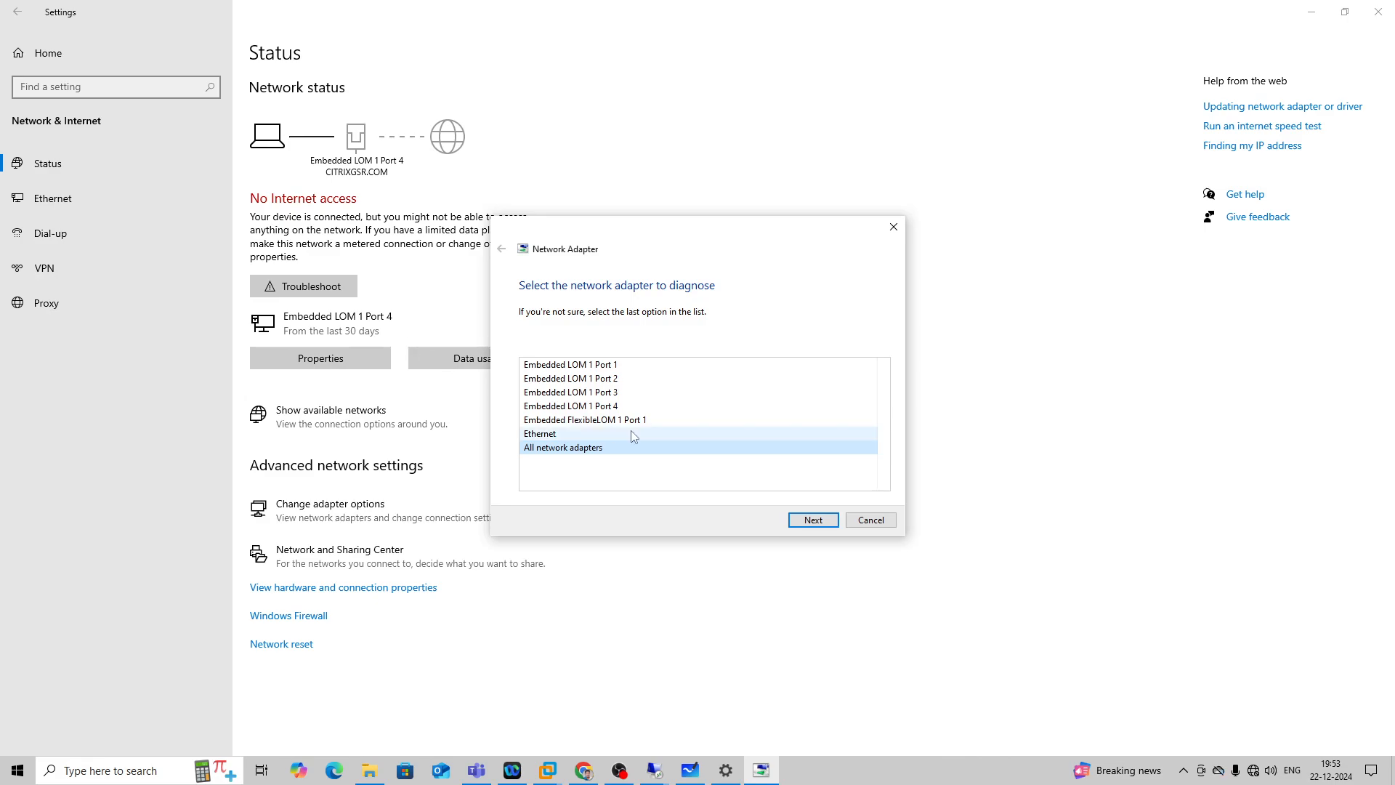
{"action": "left_click", "coordinate": [814, 520]}
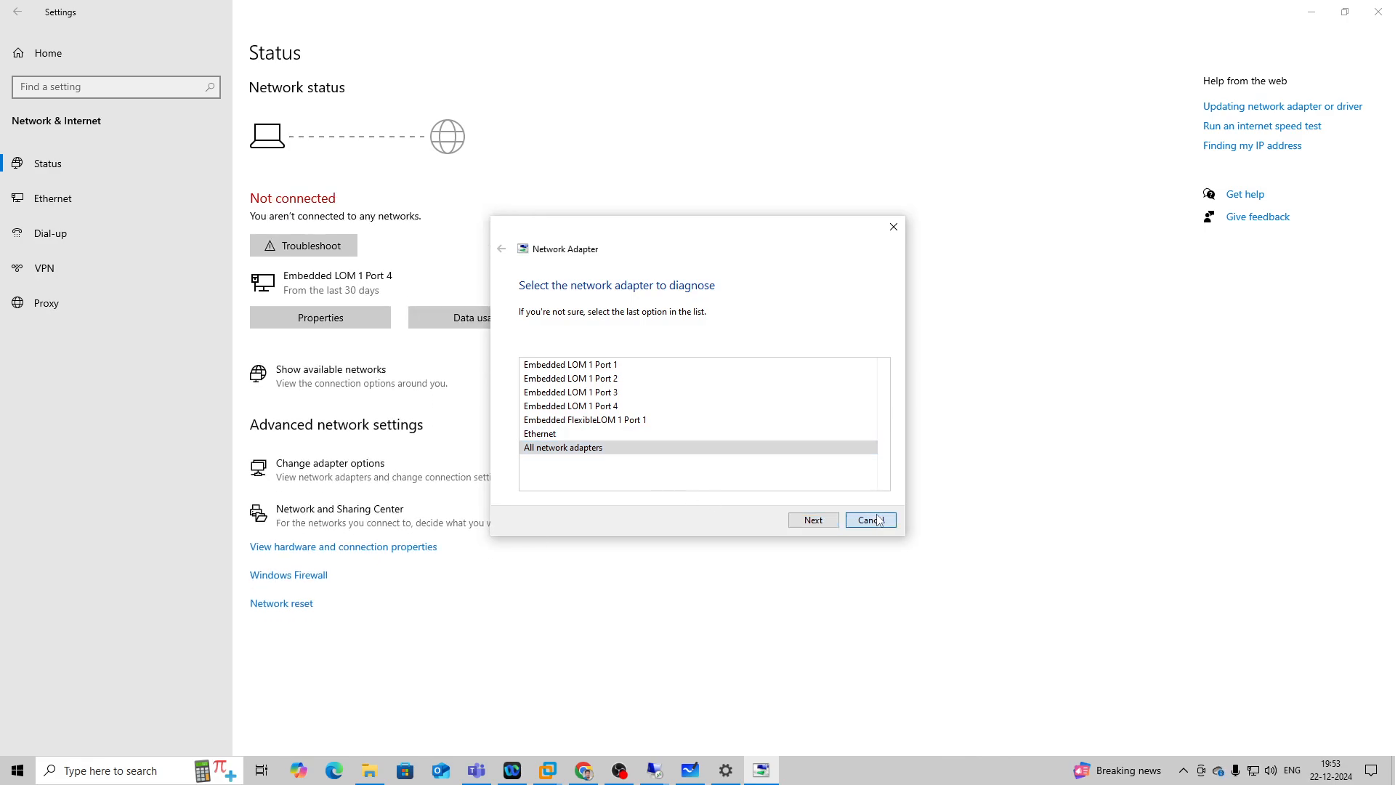
Start and join a new Webex meeting with the microphone unmuted, open content sharing, and minimize the Webex windows.
{"action": "left_click", "coordinate": [583, 770]}
{"action": "left_click", "coordinate": [512, 770]}
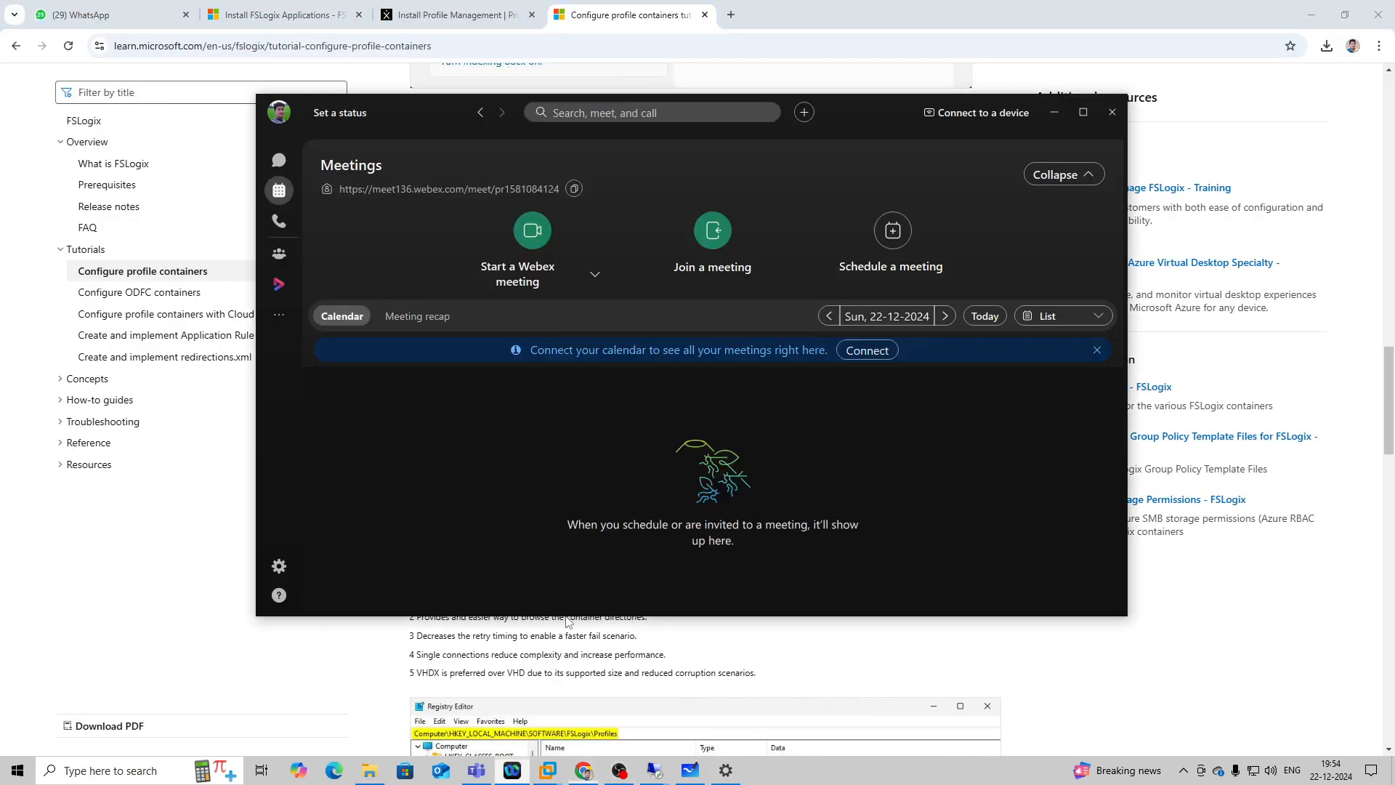
{"action": "left_click", "coordinate": [528, 224]}
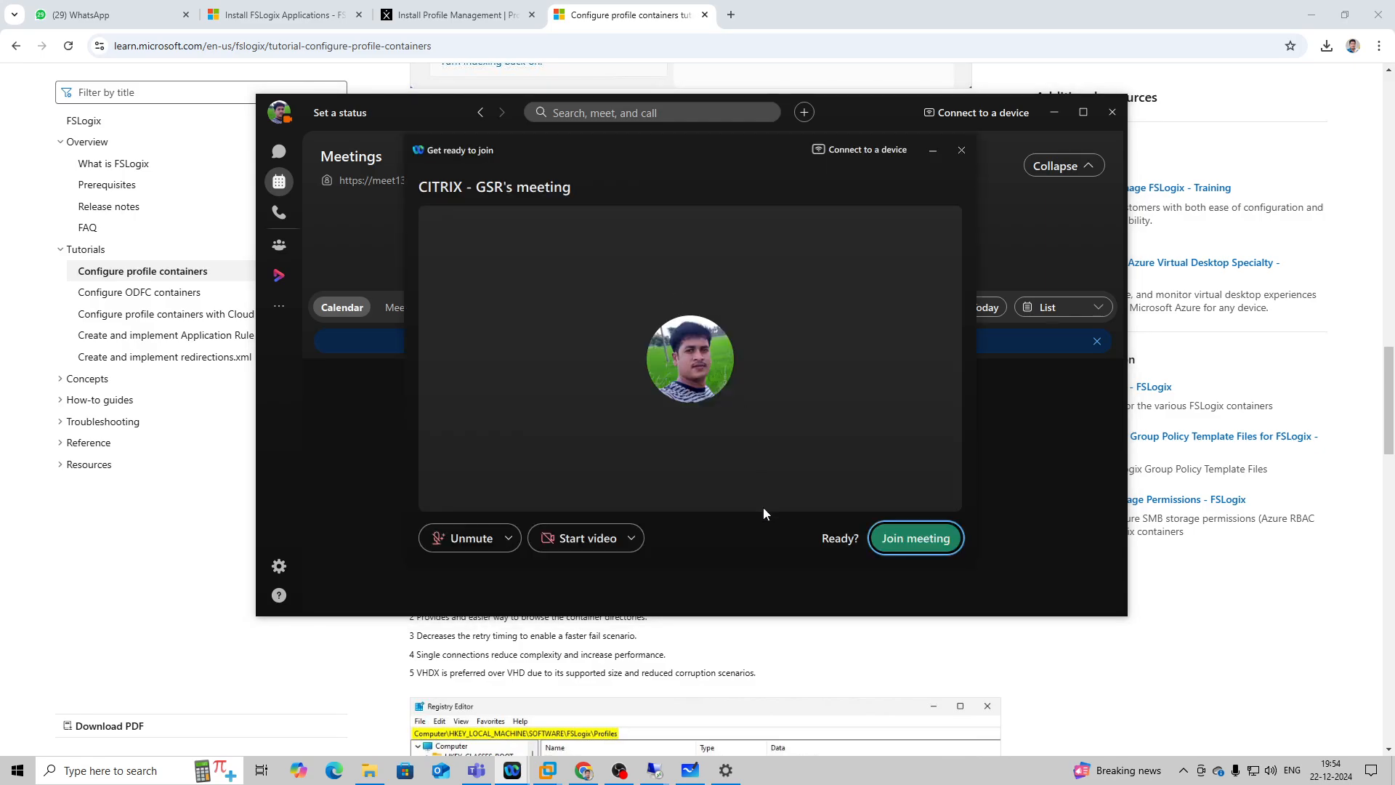
{"action": "left_click", "coordinate": [917, 538]}
{"action": "left_click", "coordinate": [605, 632]}
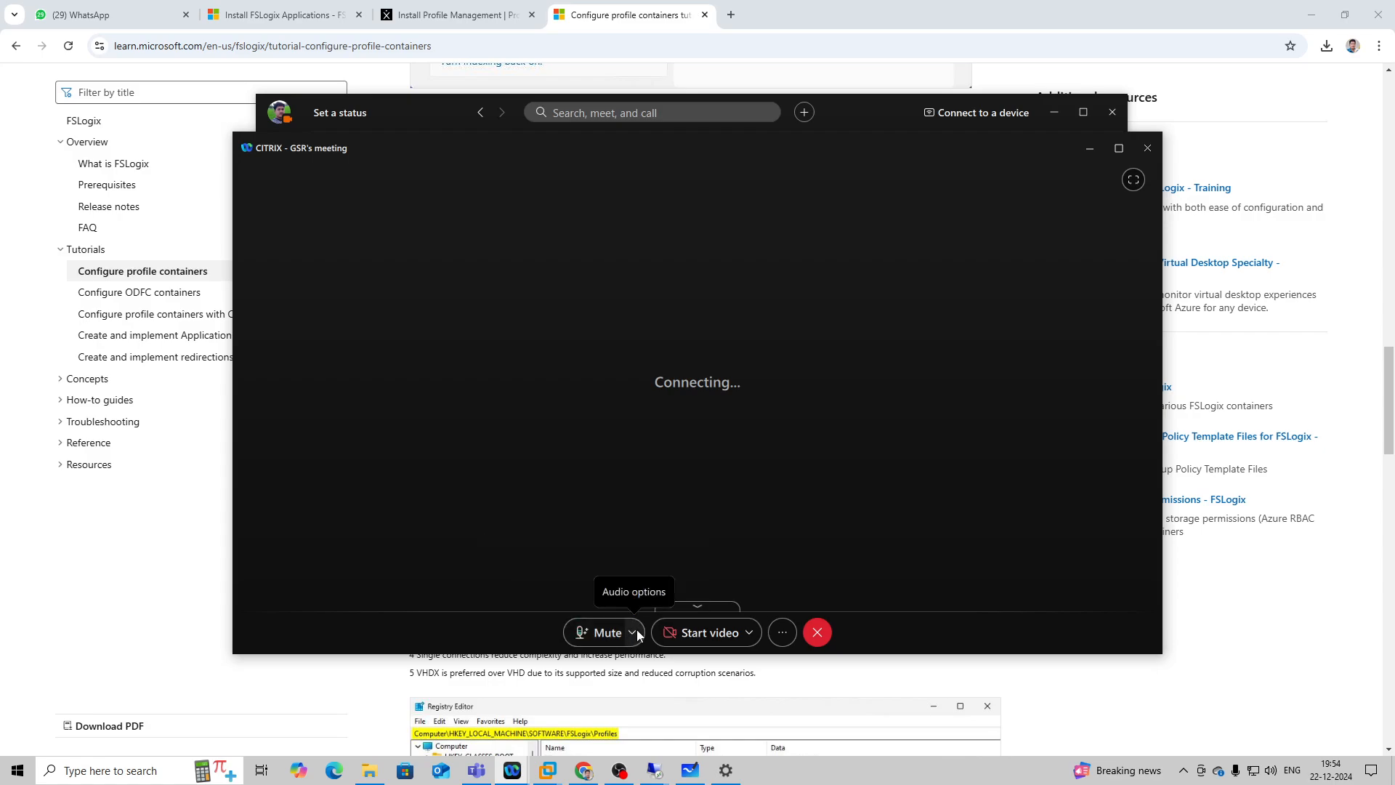
{"action": "left_click", "coordinate": [674, 633]}
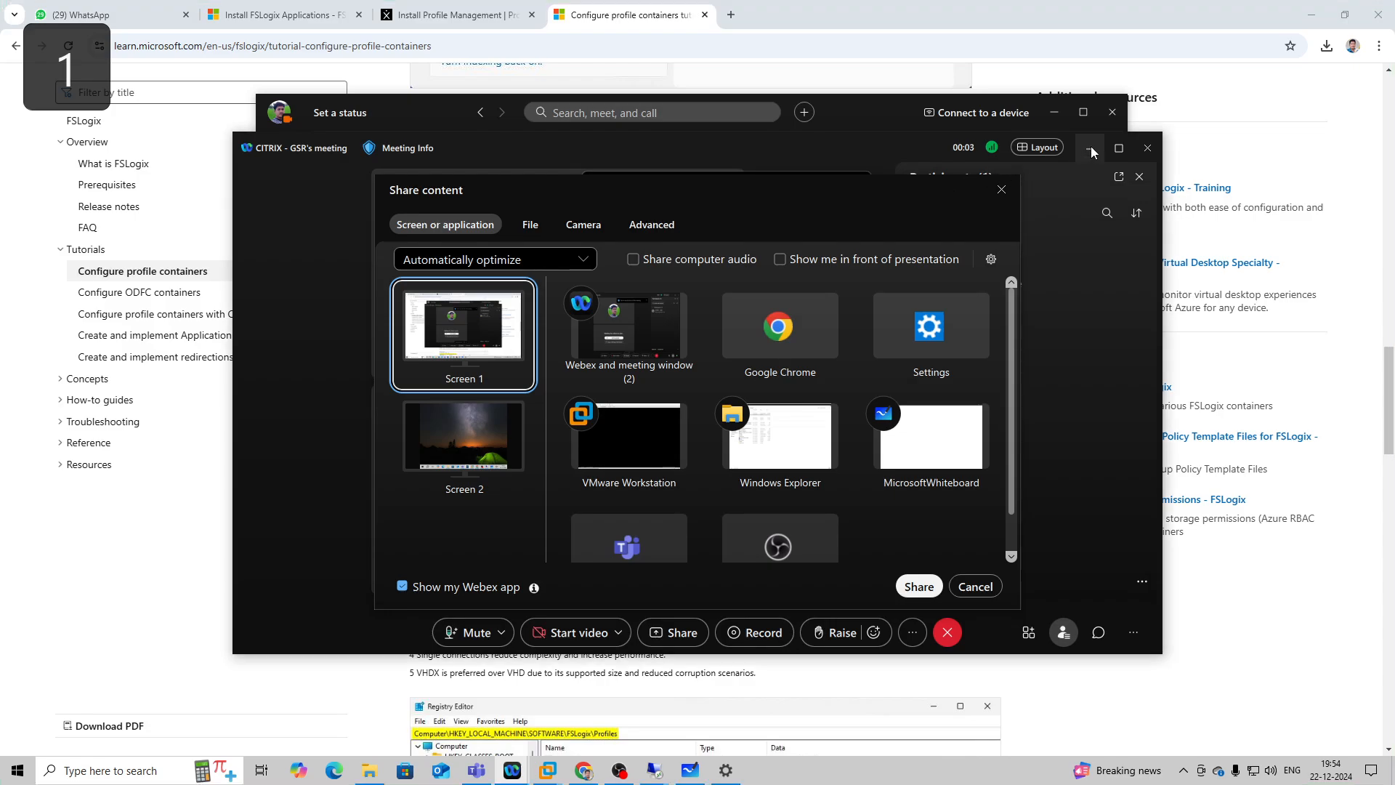
{"action": "left_click", "coordinate": [1090, 148]}
{"action": "left_click", "coordinate": [1062, 117]}
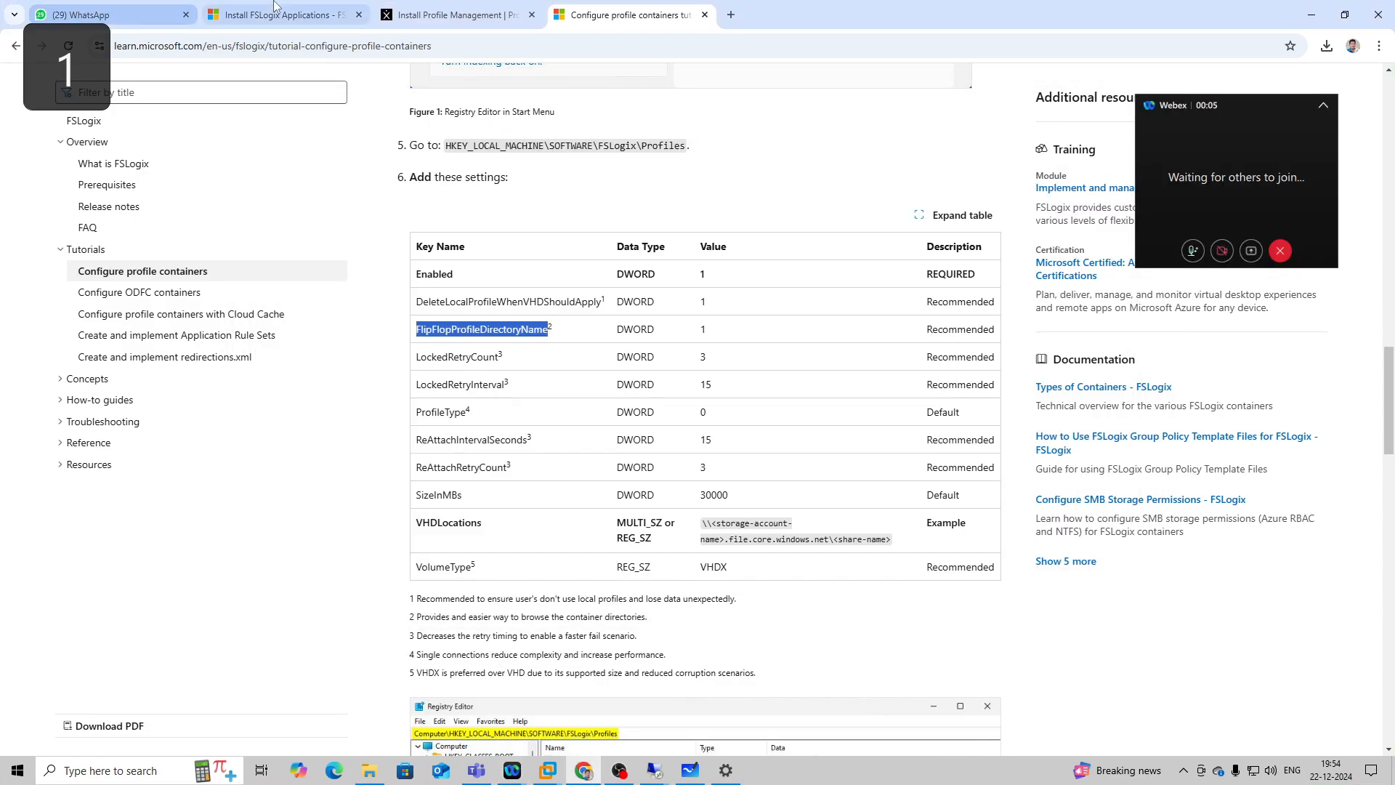
{"action": "left_click", "coordinate": [138, 7]}
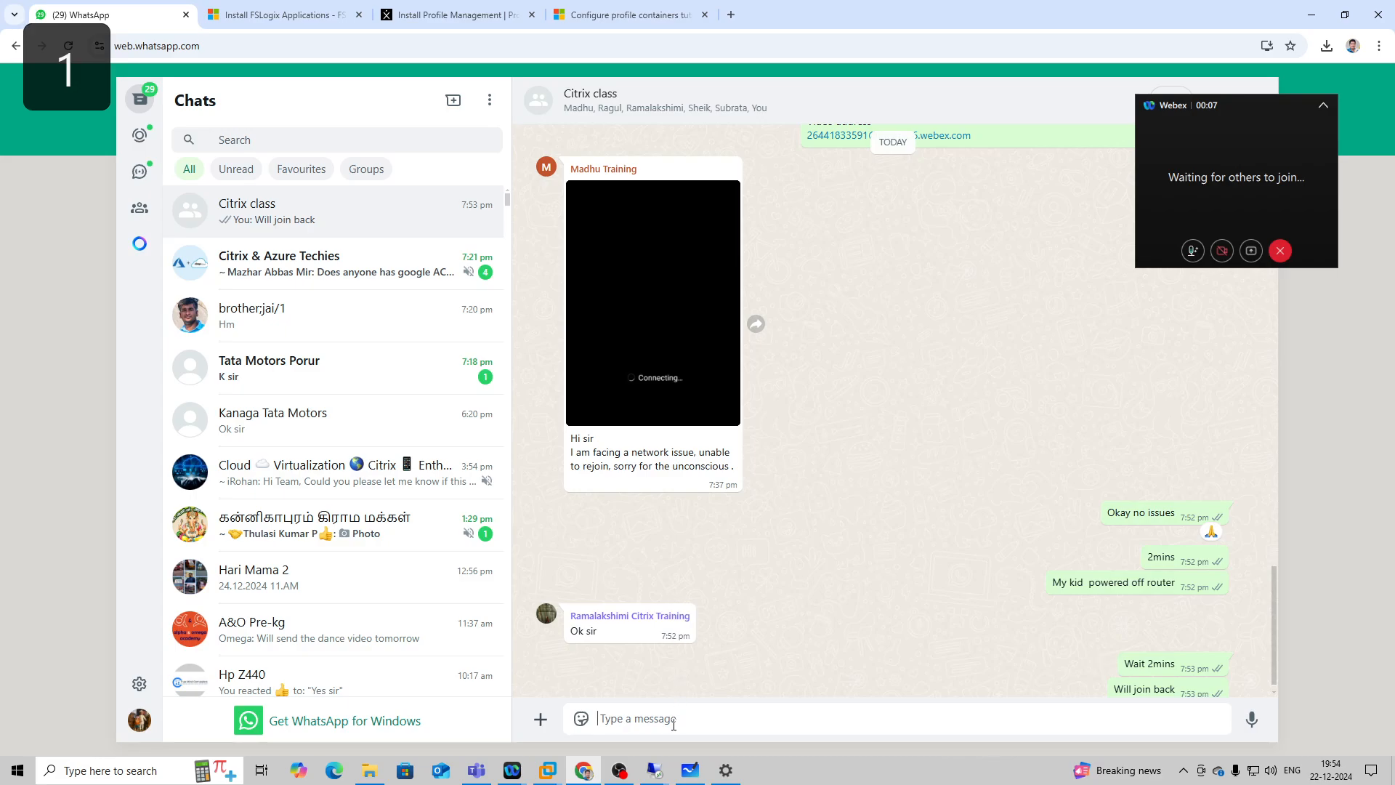
{"action": "type", "text": "FlipFlopProfileDirectoryName"}
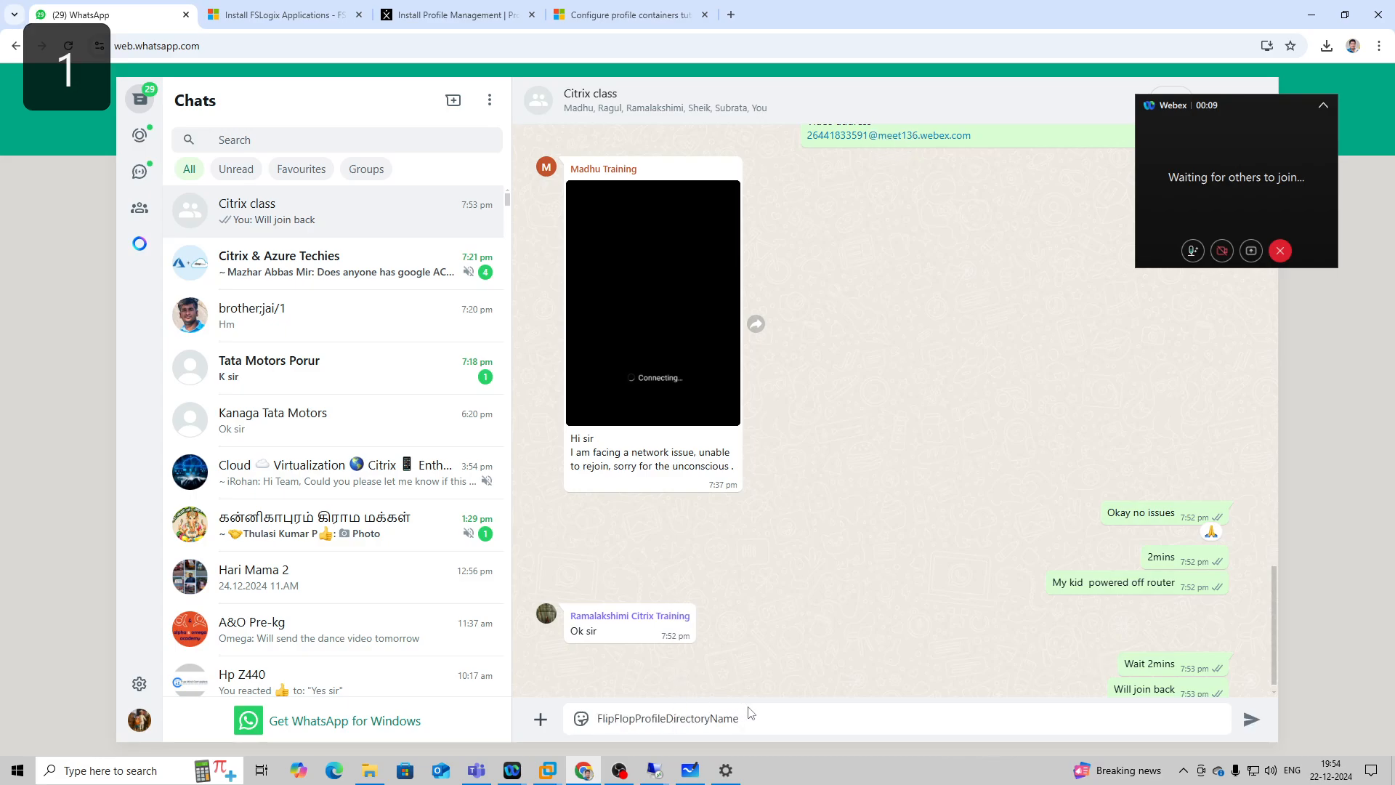
{"action": "left_click_drag", "start_coordinate": [749, 718], "coordinate": [557, 702]}
{"action": "key", "text": "BackSpace"}
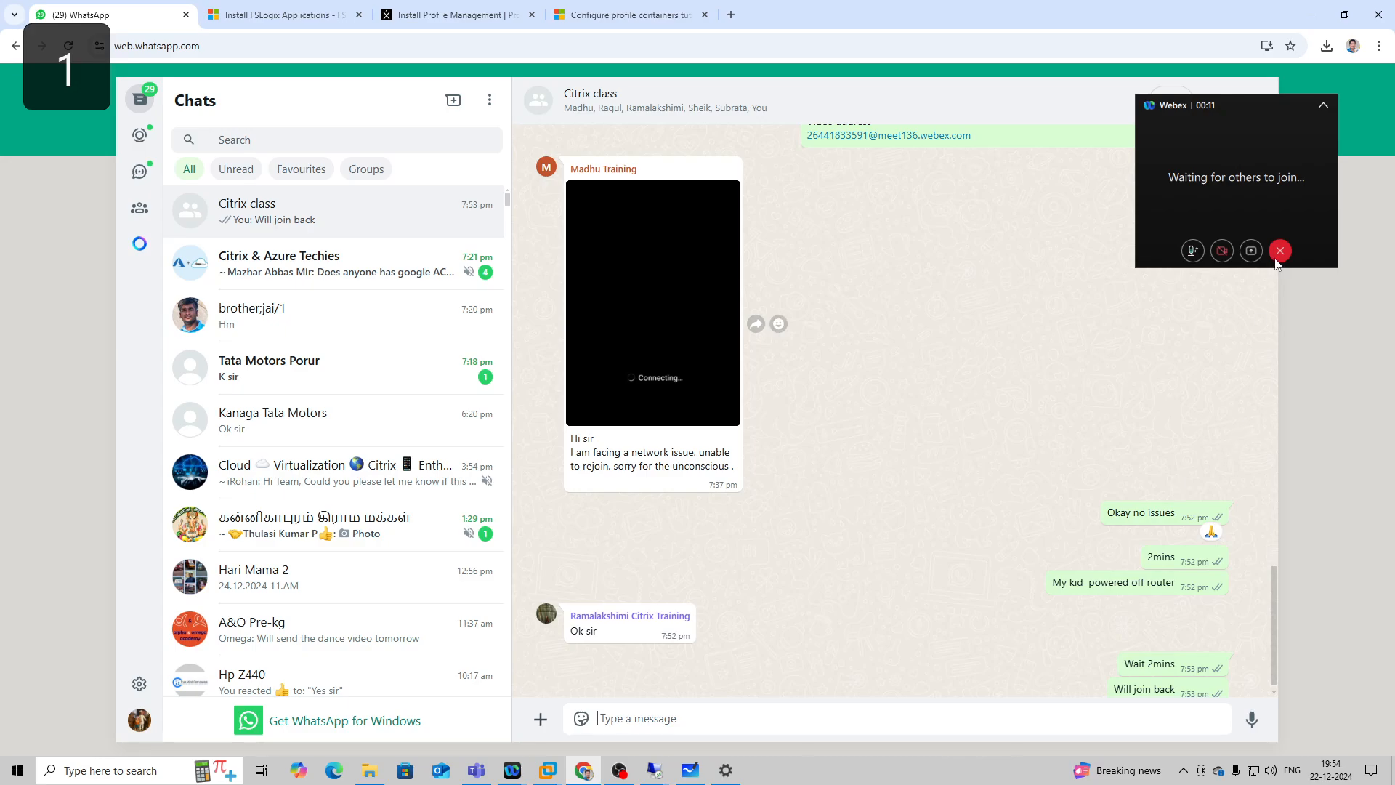
{"action": "left_click", "coordinate": [1324, 106]}
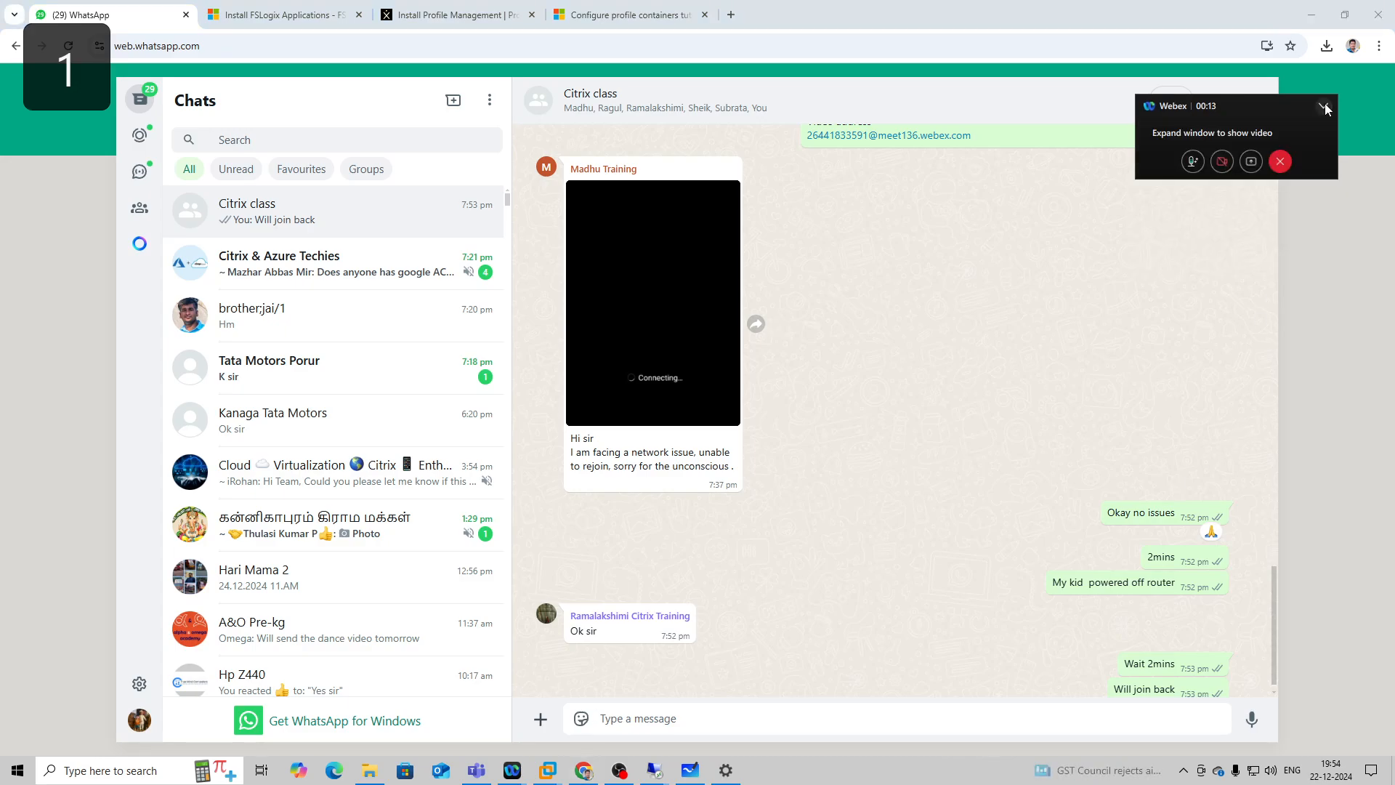
{"action": "left_click", "coordinate": [1324, 106]}
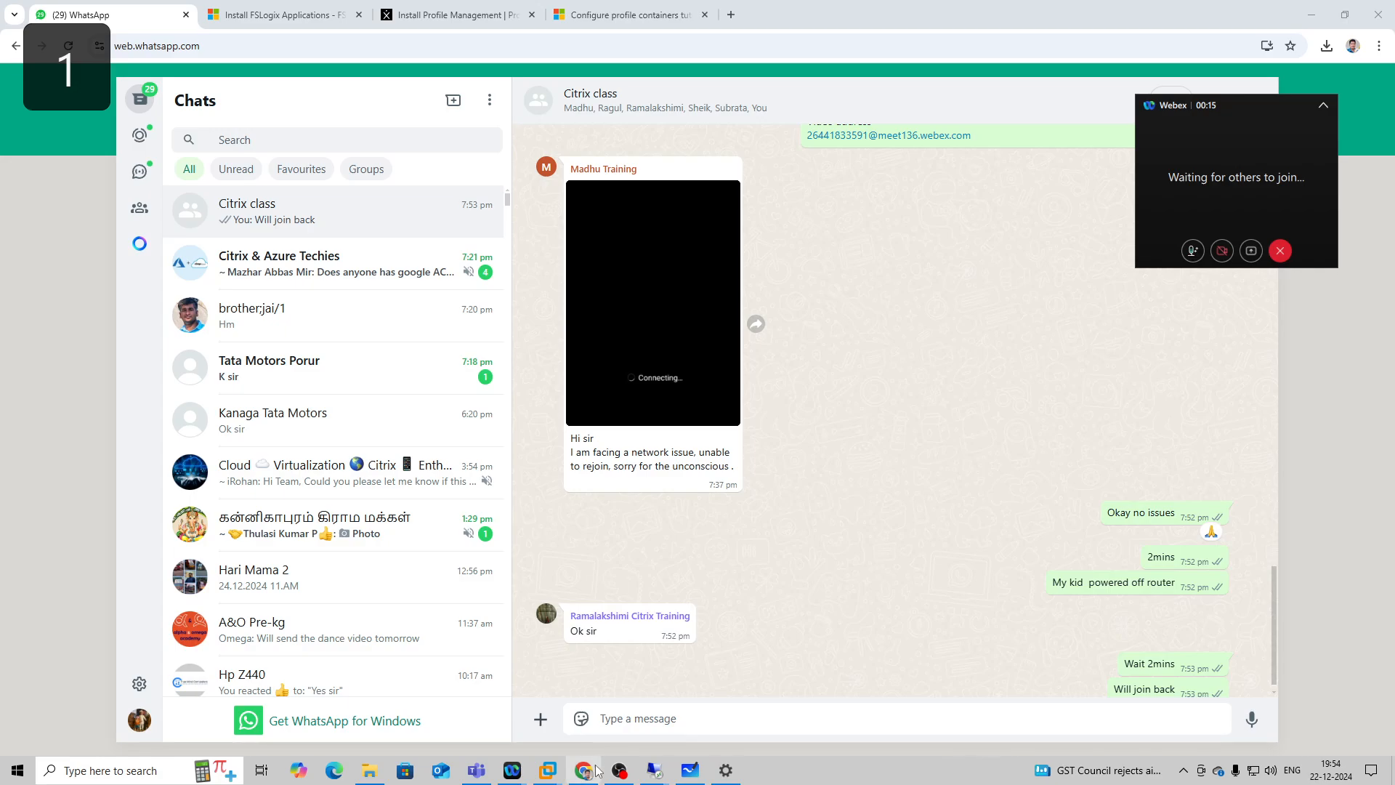
Restore the Webex meeting window and share Screen 1 with automatic optimization.
{"action": "mouse_move", "coordinate": [508, 763]}
{"action": "left_click", "coordinate": [582, 729]}
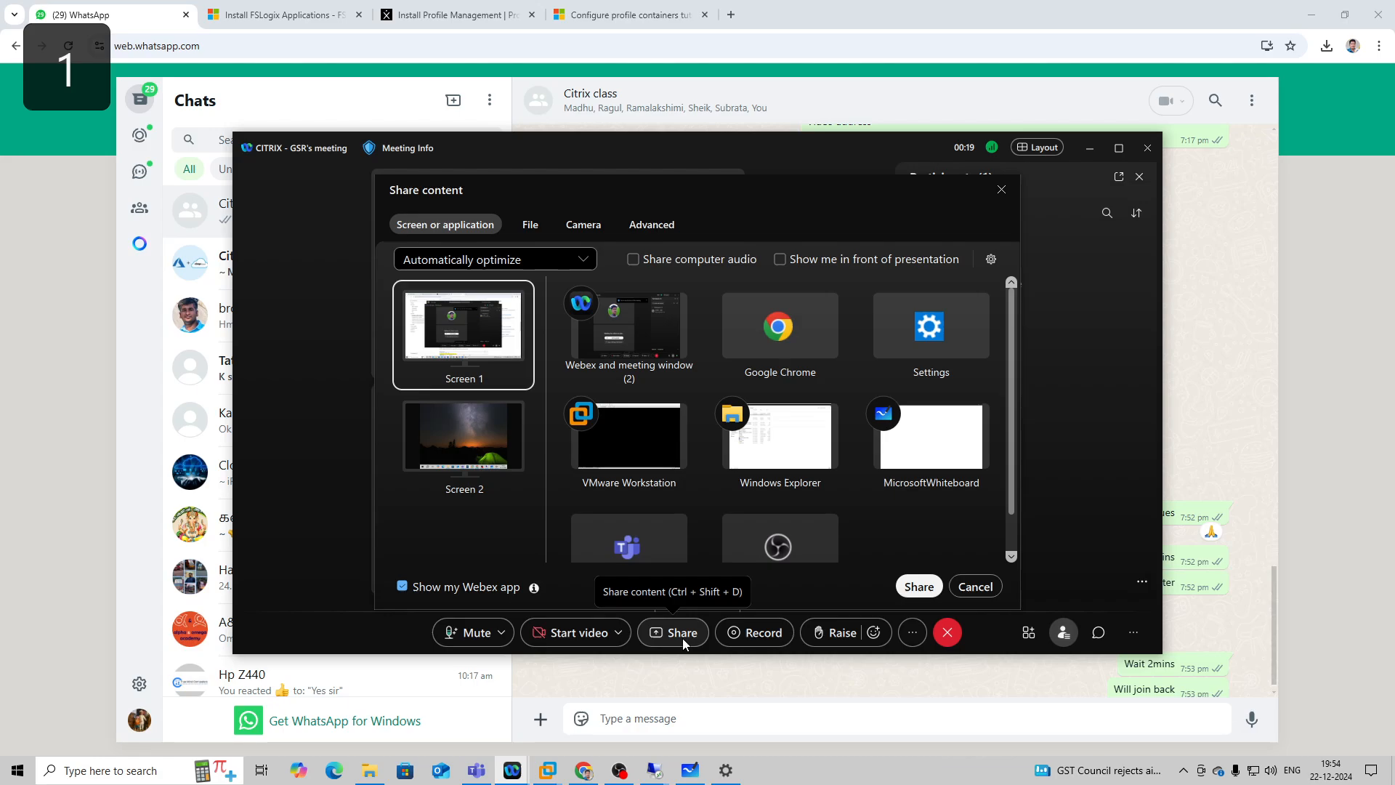
{"action": "left_click", "coordinate": [920, 588]}
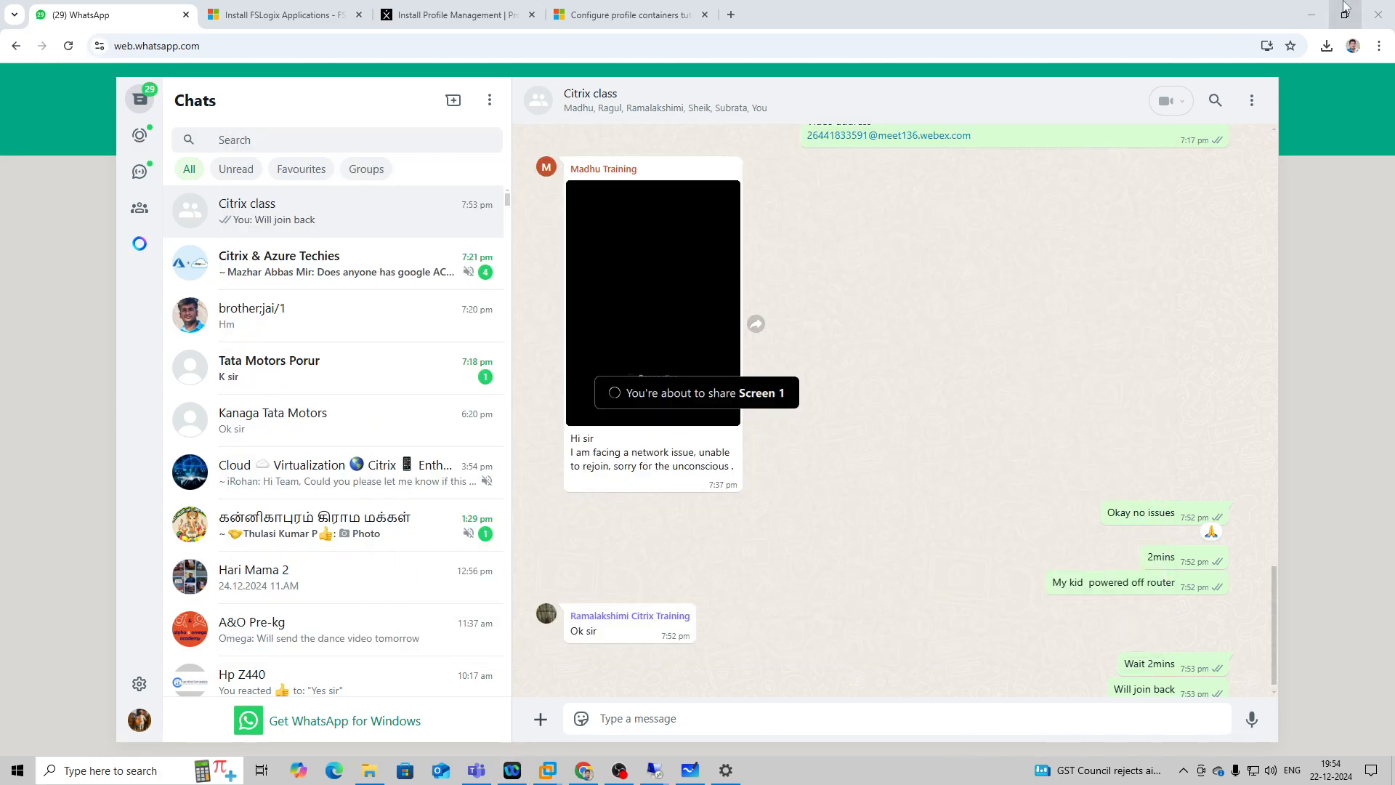
Copy the Webex meeting link and send it to the Citrix class group chat in WhatsApp.
{"action": "left_click", "coordinate": [726, 770]}
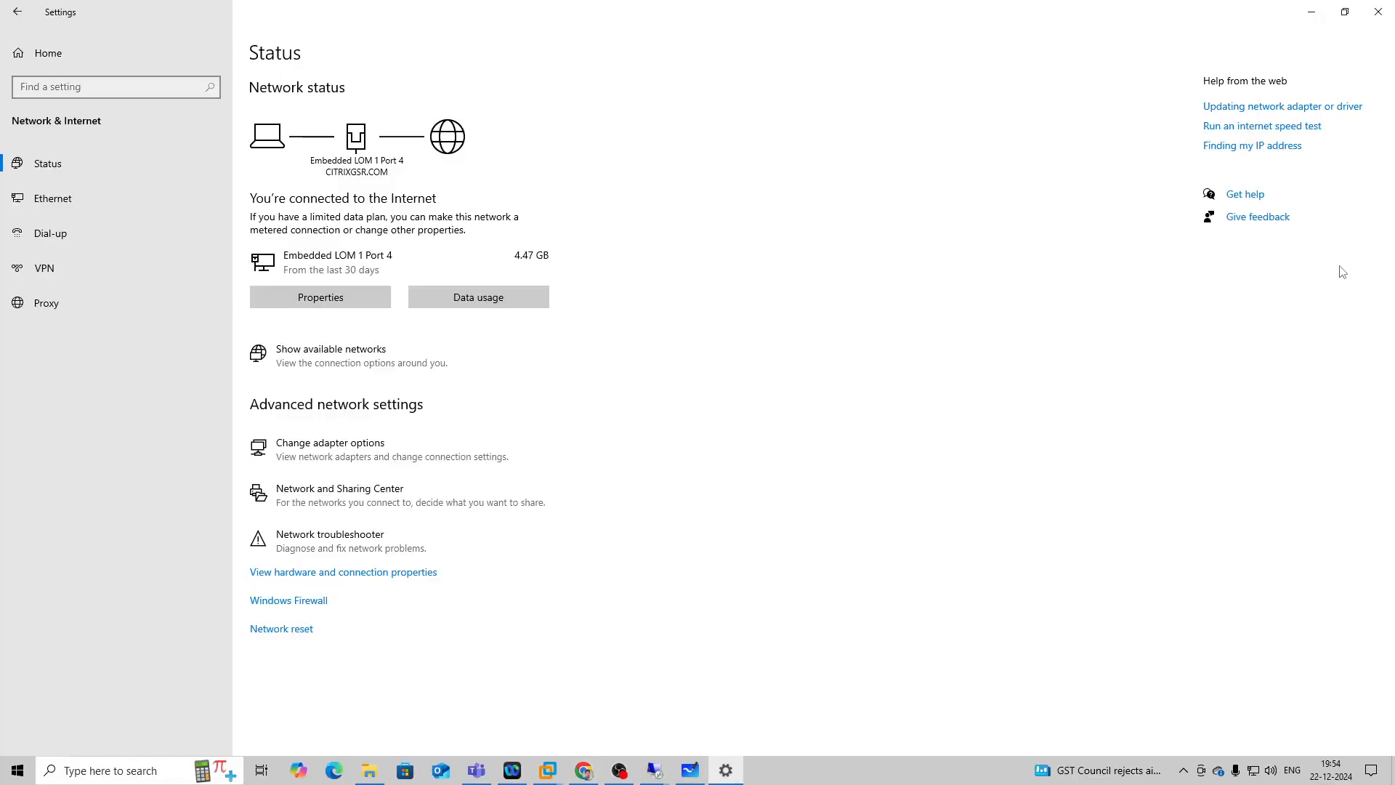
{"action": "left_click", "coordinate": [1313, 262]}
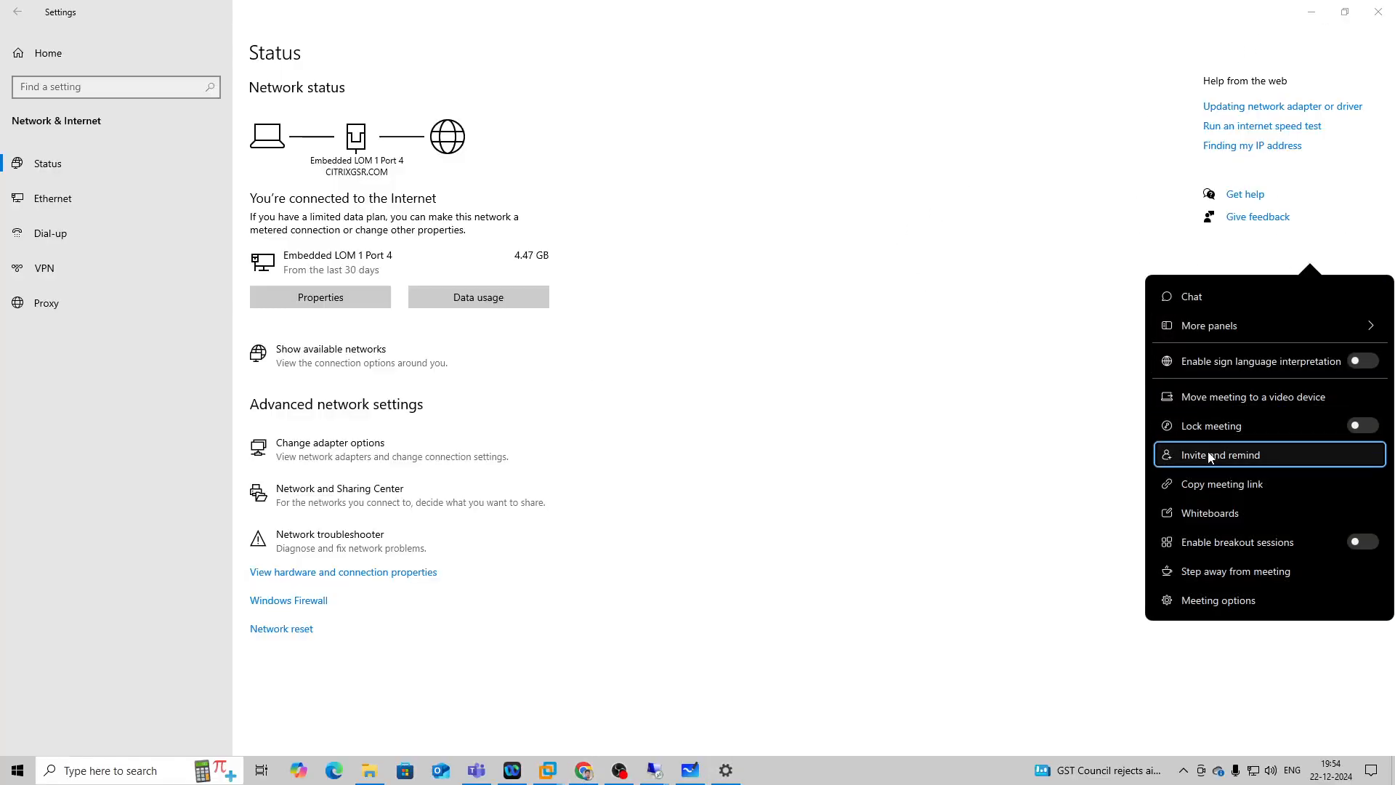
{"action": "left_click", "coordinate": [1234, 491]}
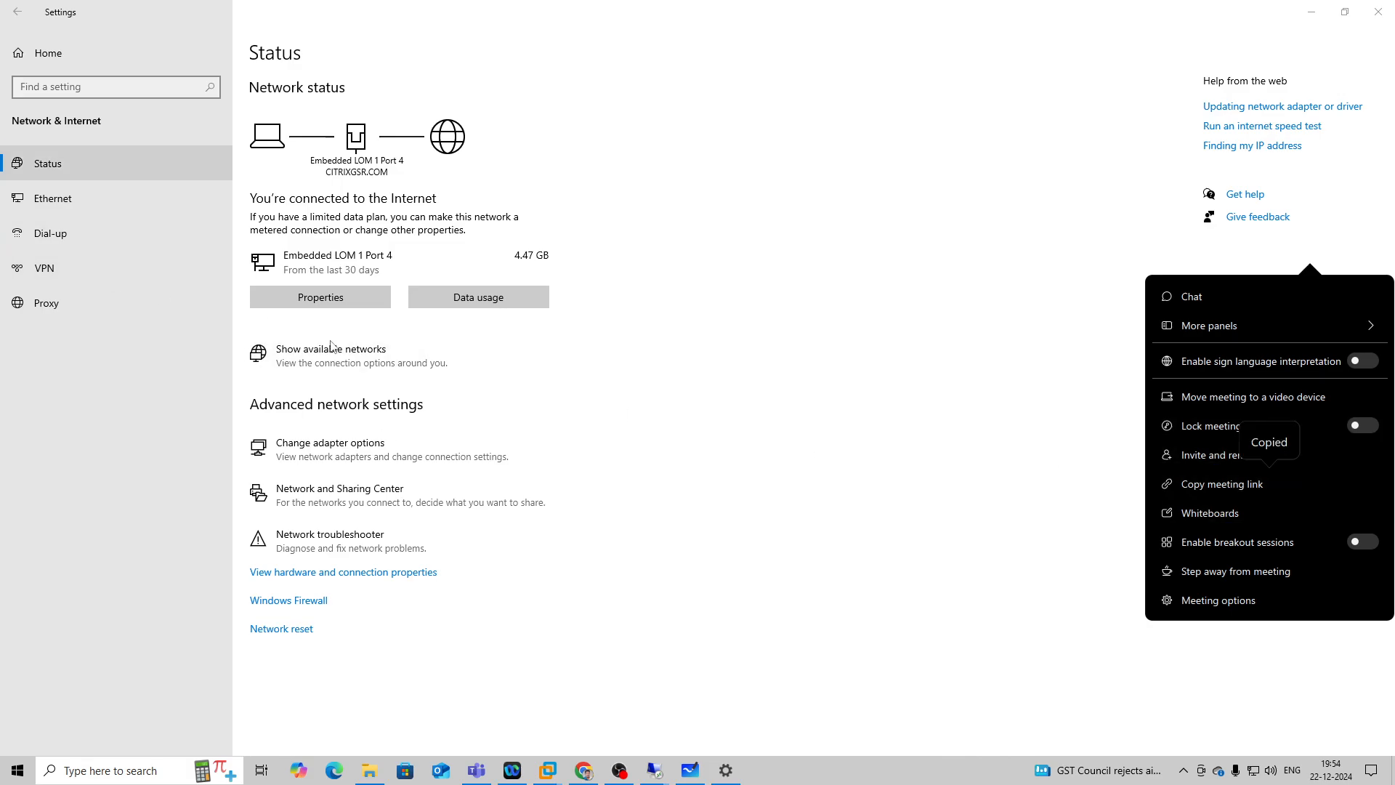
{"action": "left_click", "coordinate": [585, 767]}
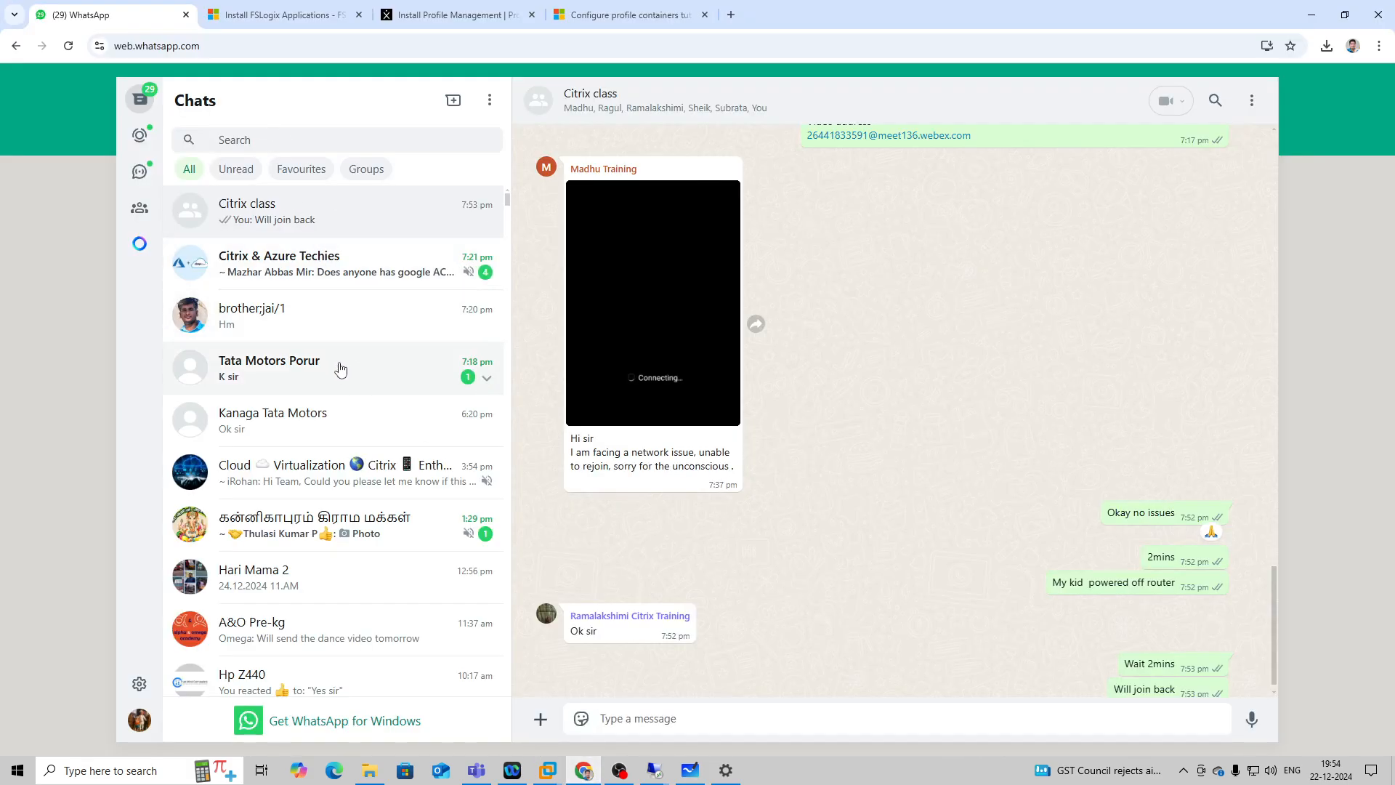
{"action": "key", "text": "ctrl+v"}
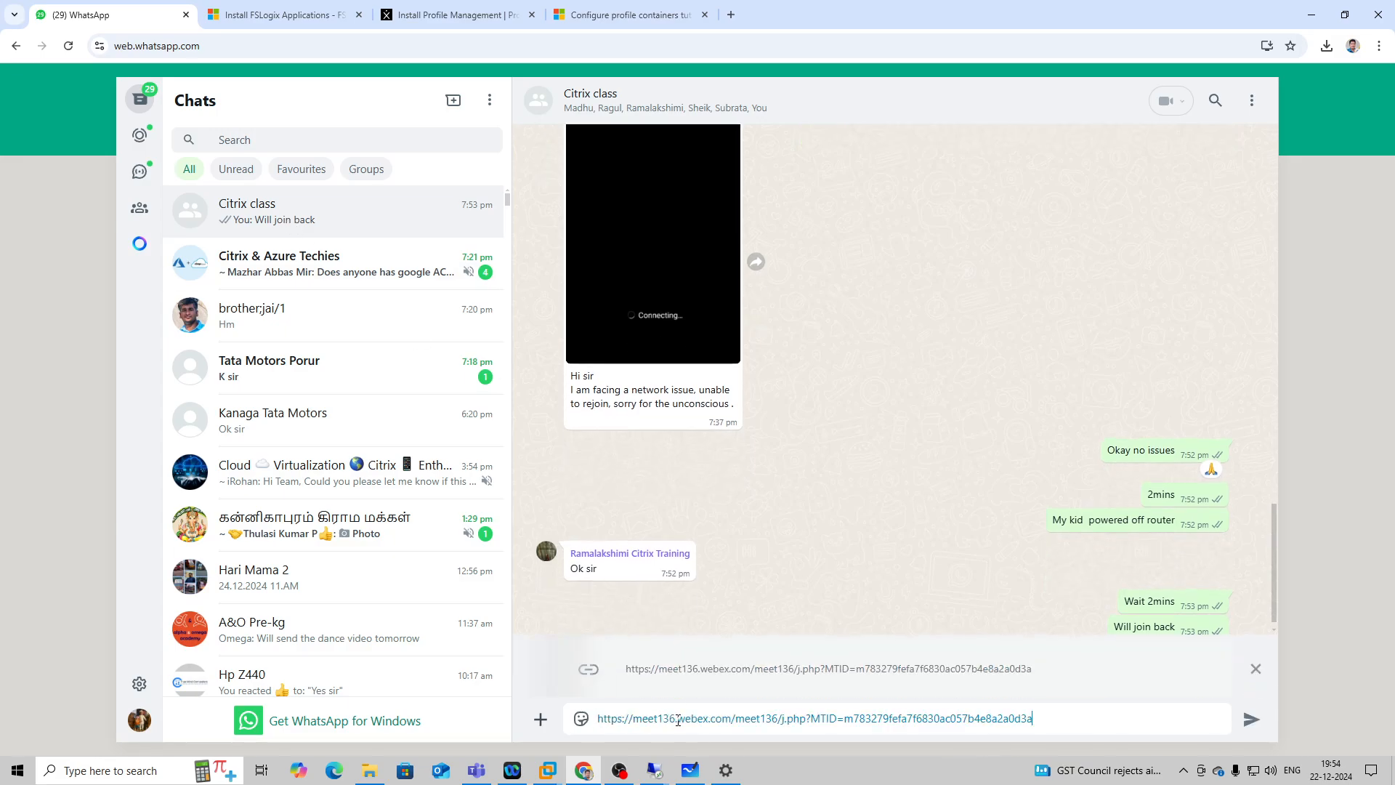
{"action": "key", "text": "Return"}
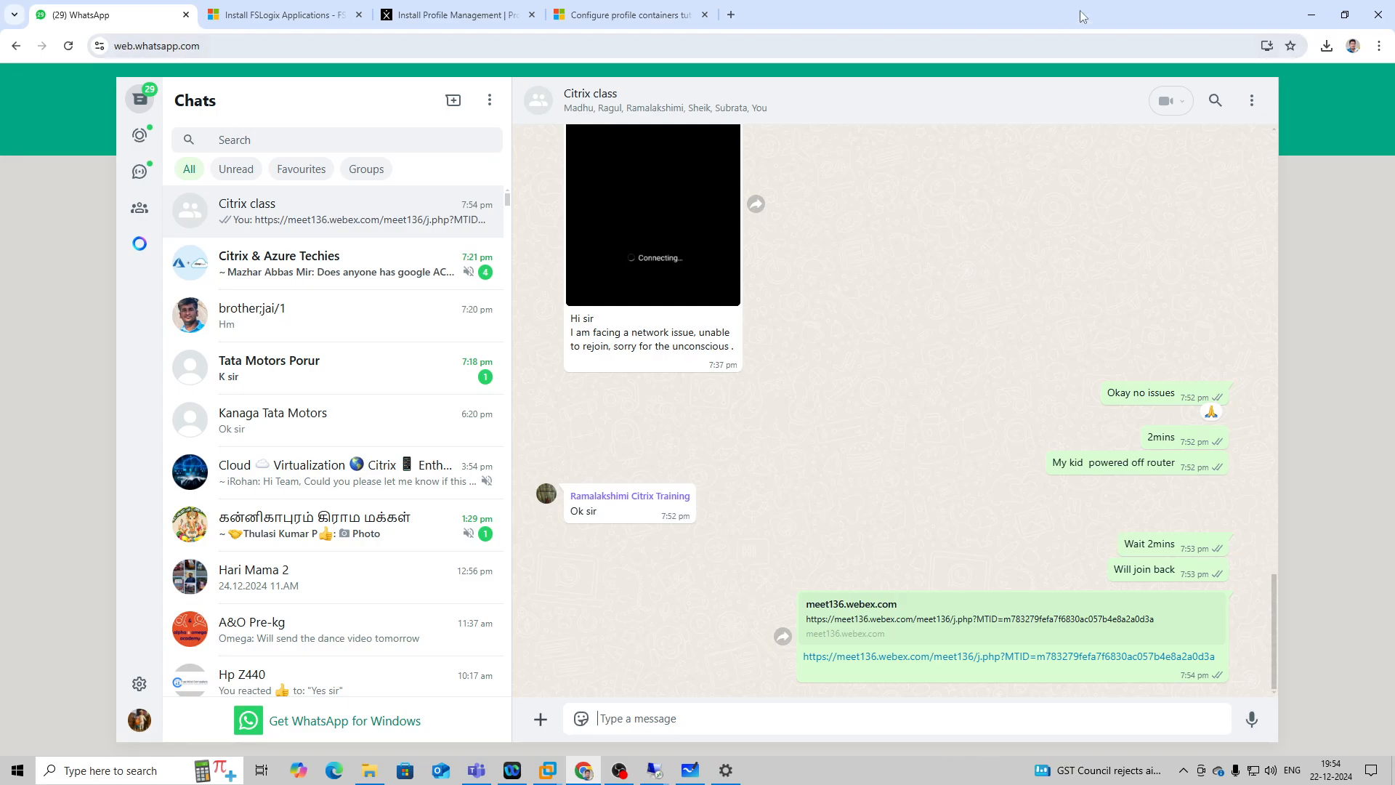
Minimize the Chrome and Settings windows and open the Webex meeting's participants list.
{"action": "left_click", "coordinate": [1321, 14]}
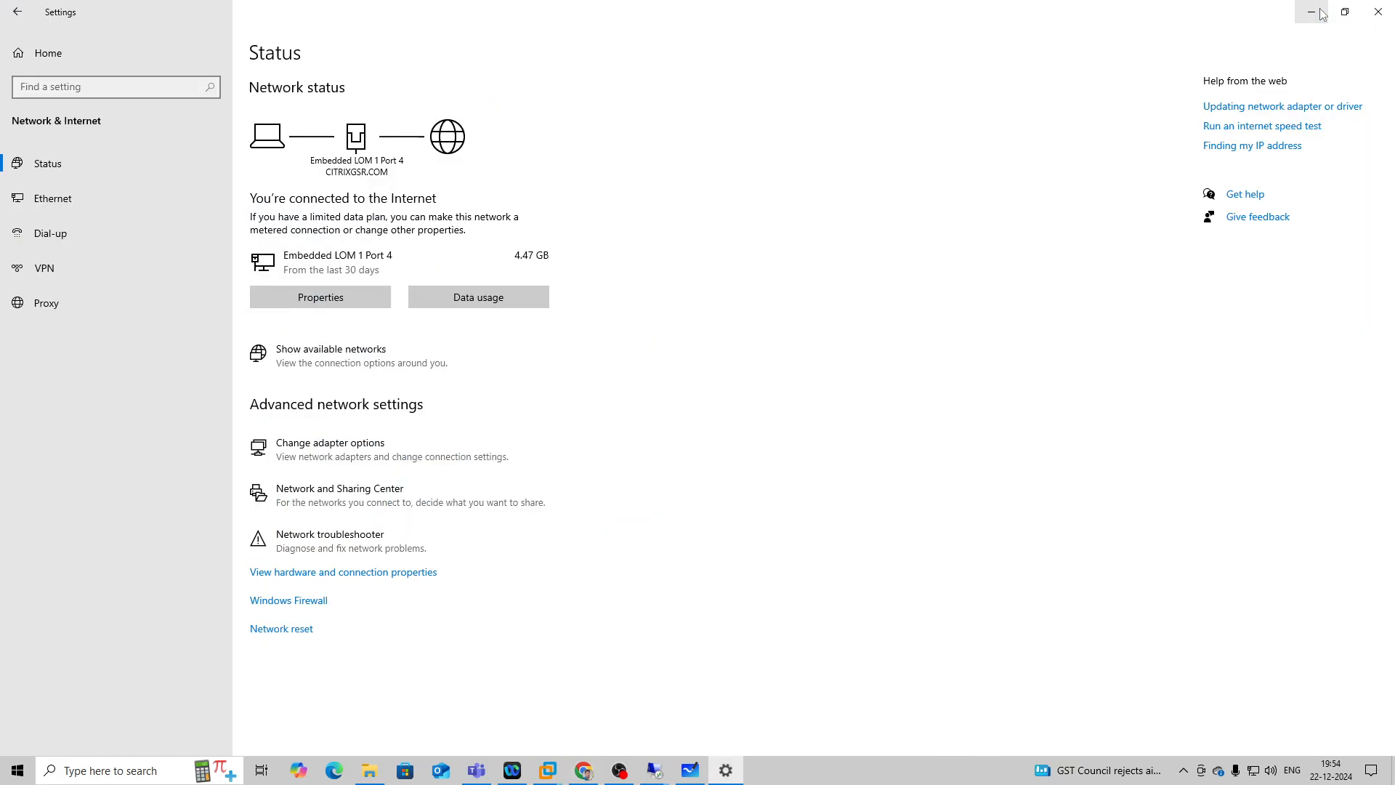
{"action": "left_click", "coordinate": [1321, 14]}
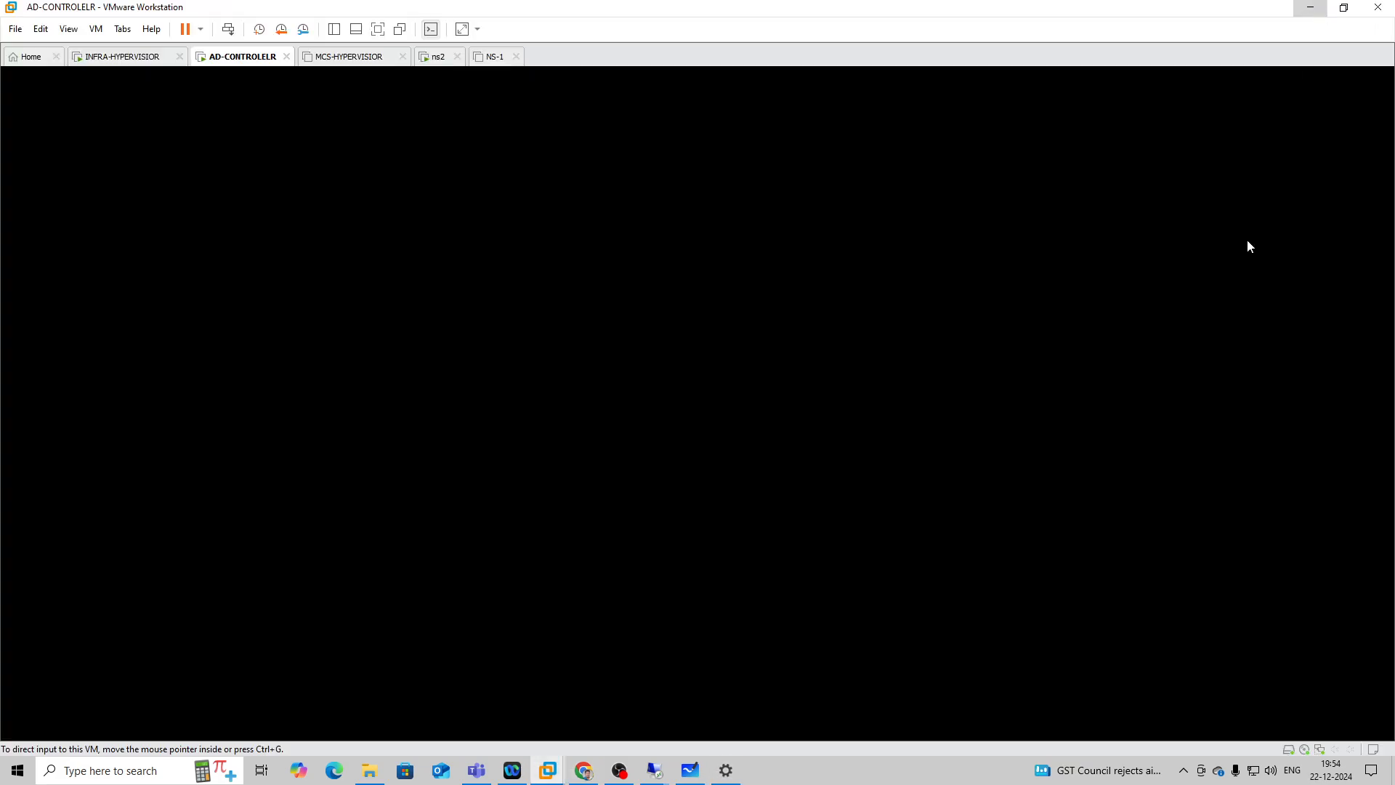
{"action": "left_click", "coordinate": [1281, 260]}
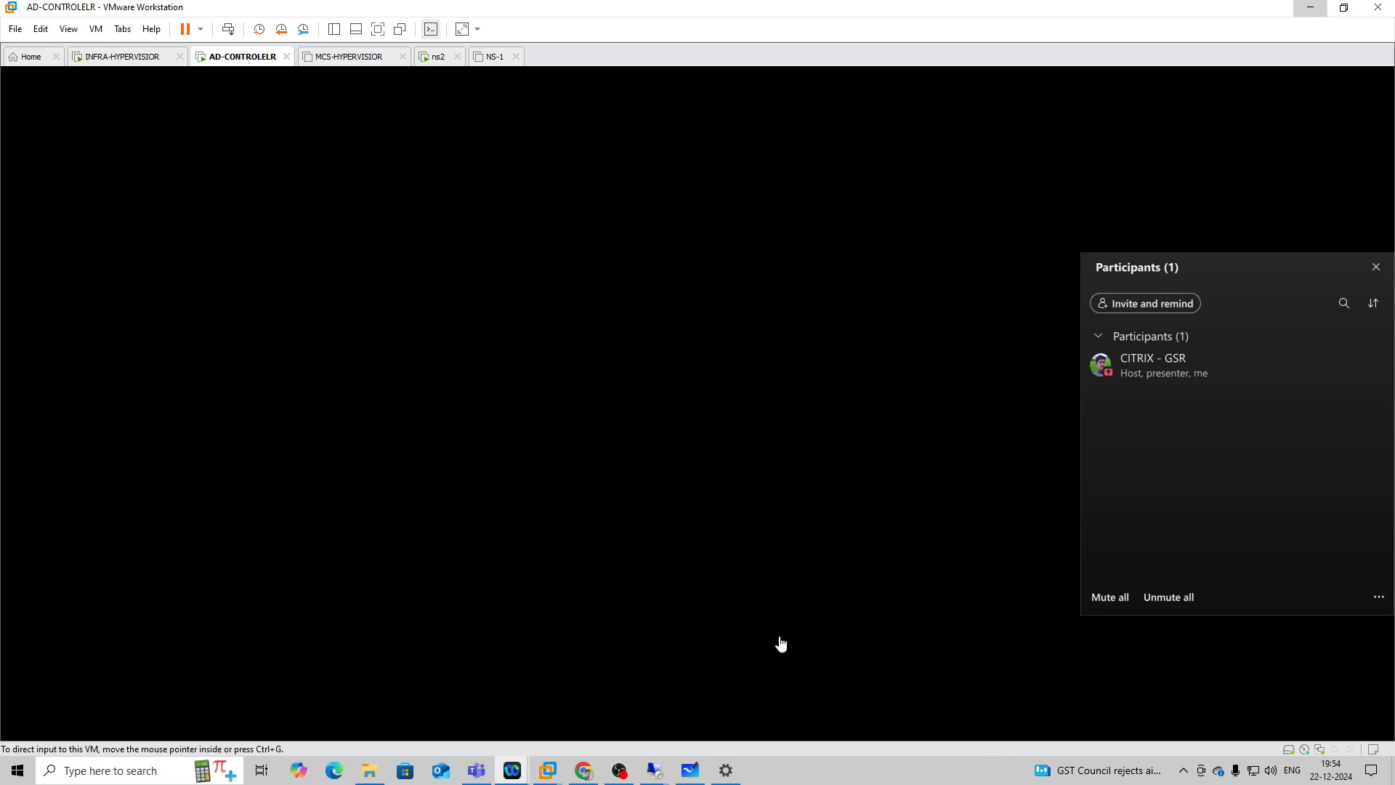
Switch to Chrome and review the registry settings table in Microsoft's tutorial on configuring FSLogix profile containers.
{"action": "left_click", "coordinate": [584, 770]}
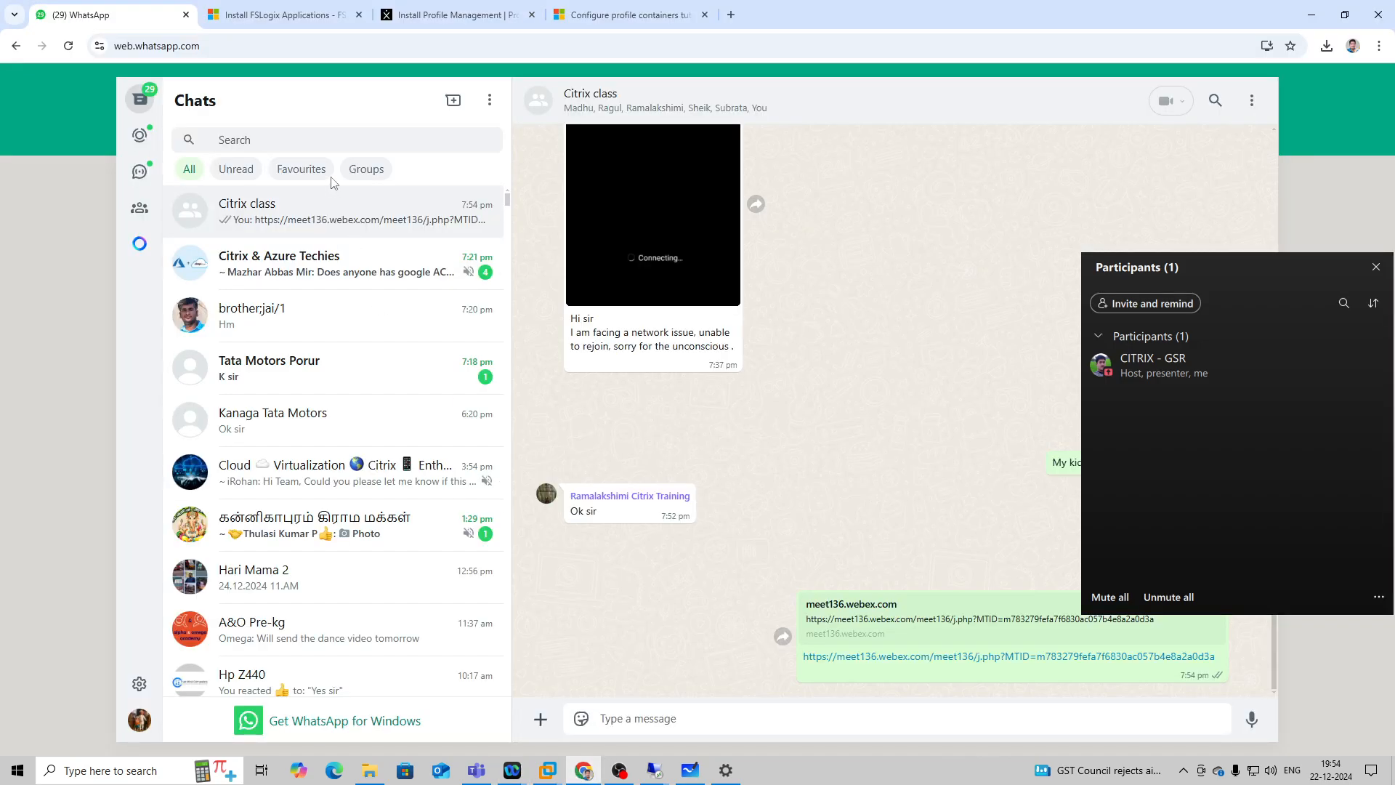
{"action": "left_click", "coordinate": [465, 14]}
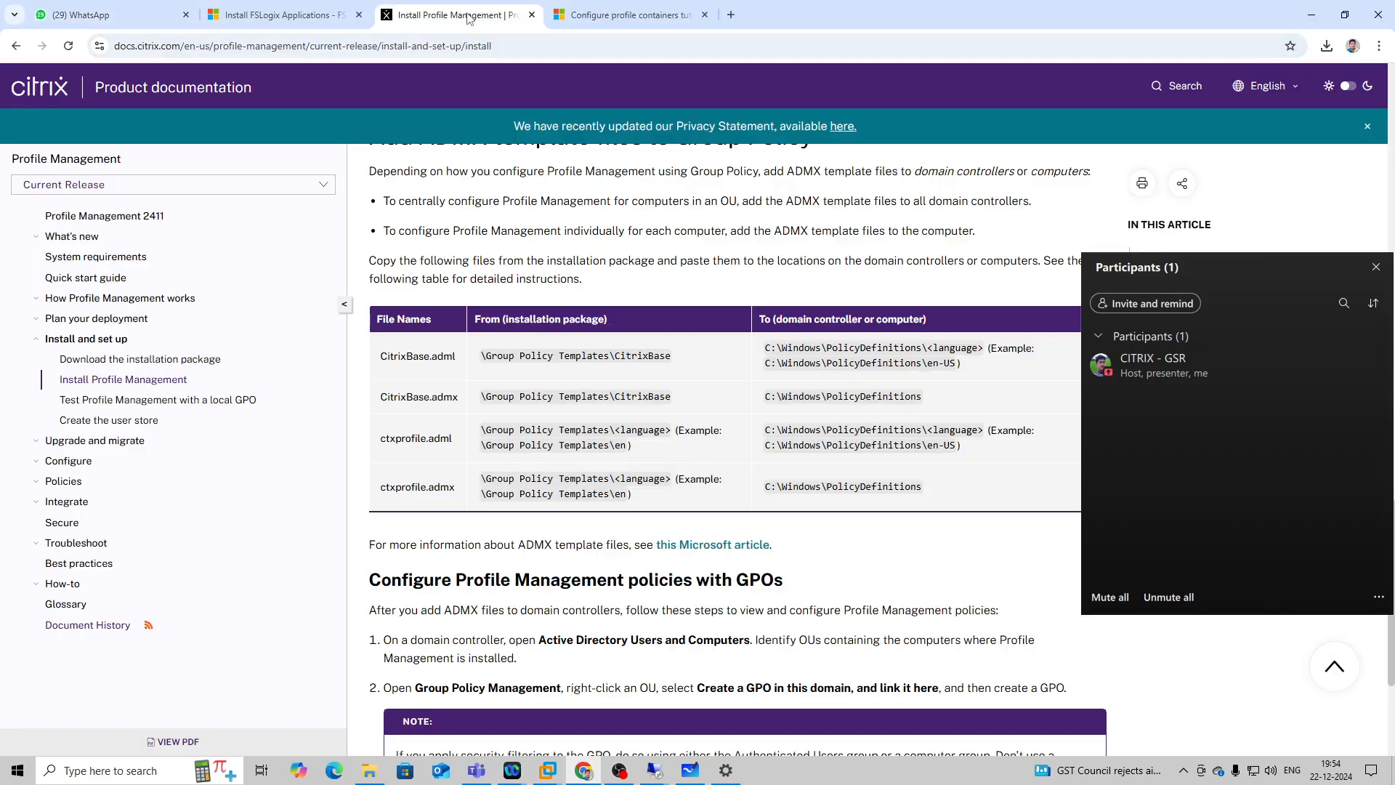
{"action": "left_click", "coordinate": [631, 13]}
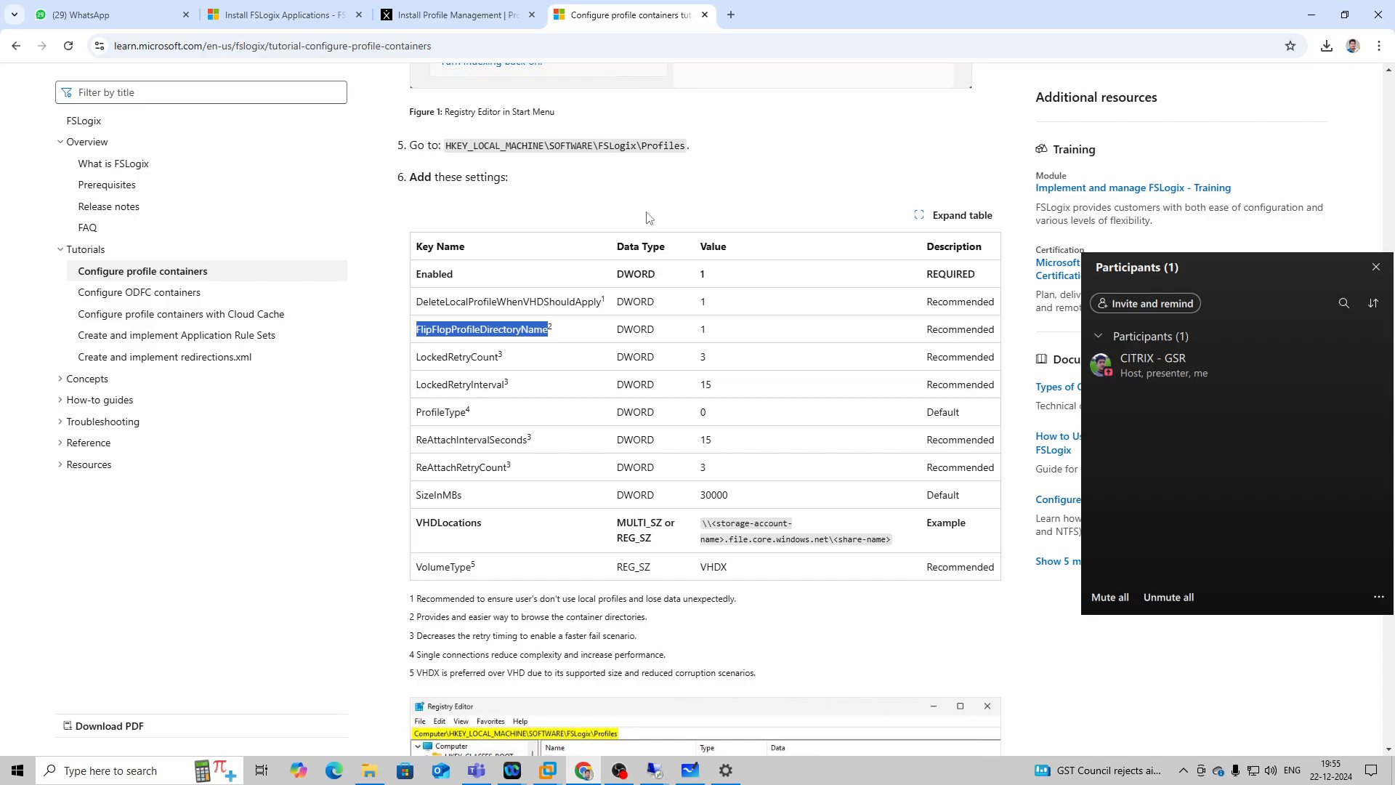
{"action": "scroll", "coordinate": [649, 218], "scroll_direction": "down", "scroll_amount": 2}
Copy the Webex meeting link again and resend it to the Citrix class group chat in WhatsApp.
{"action": "left_click_drag", "start_coordinate": [1236, 286], "coordinate": [1253, 391]}
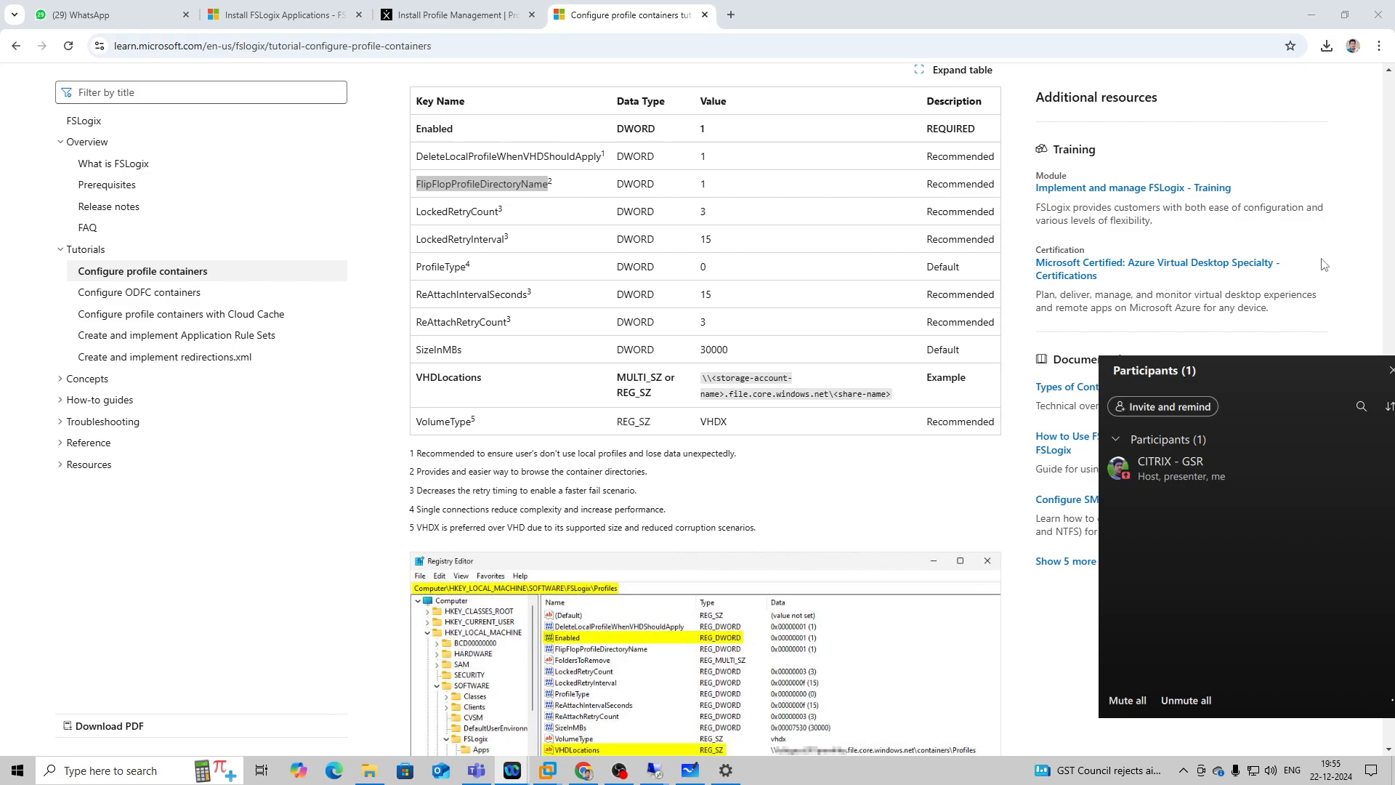
{"action": "left_click", "coordinate": [1319, 251]}
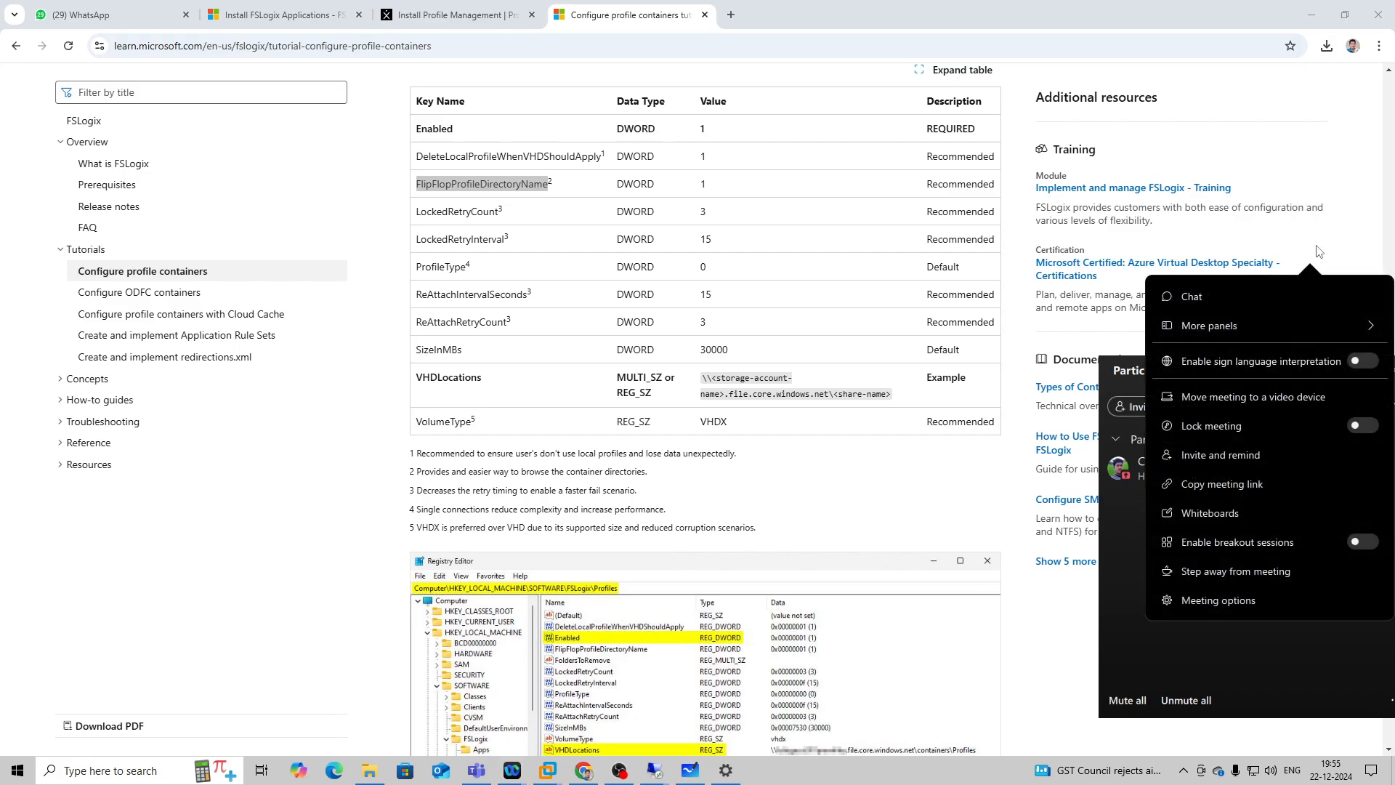
{"action": "left_click", "coordinate": [1243, 488]}
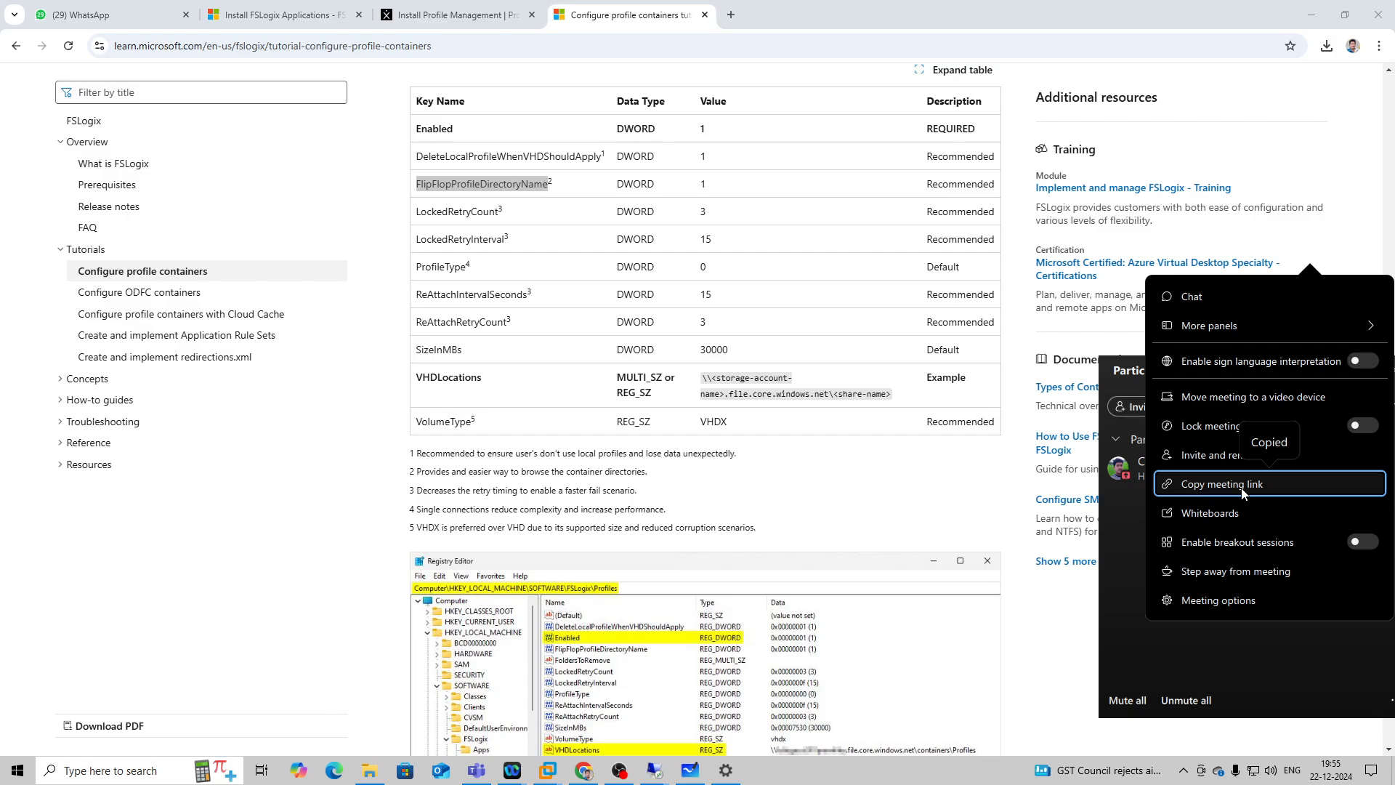
{"action": "left_click", "coordinate": [101, 14]}
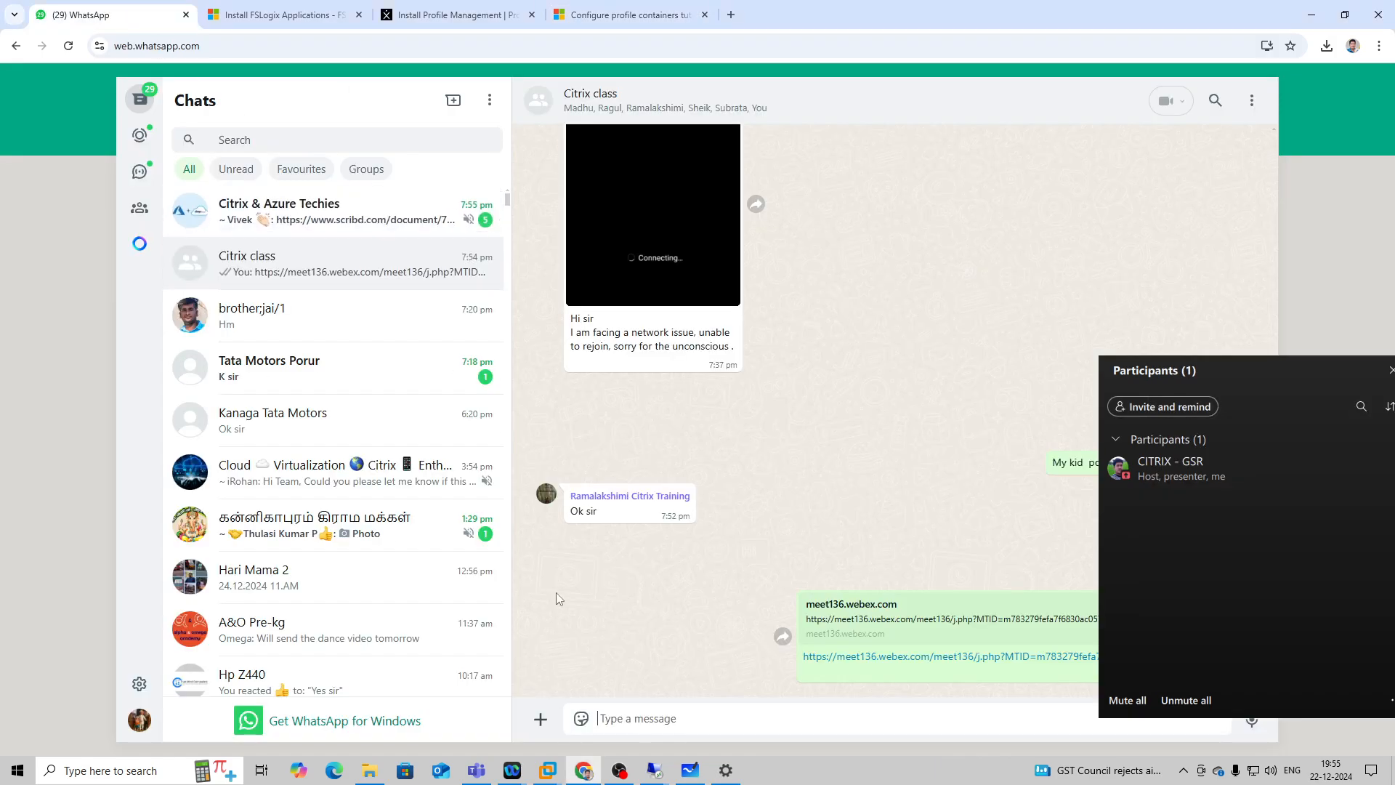
{"action": "left_click", "coordinate": [687, 722]}
{"action": "key", "text": "ctrl+v"}
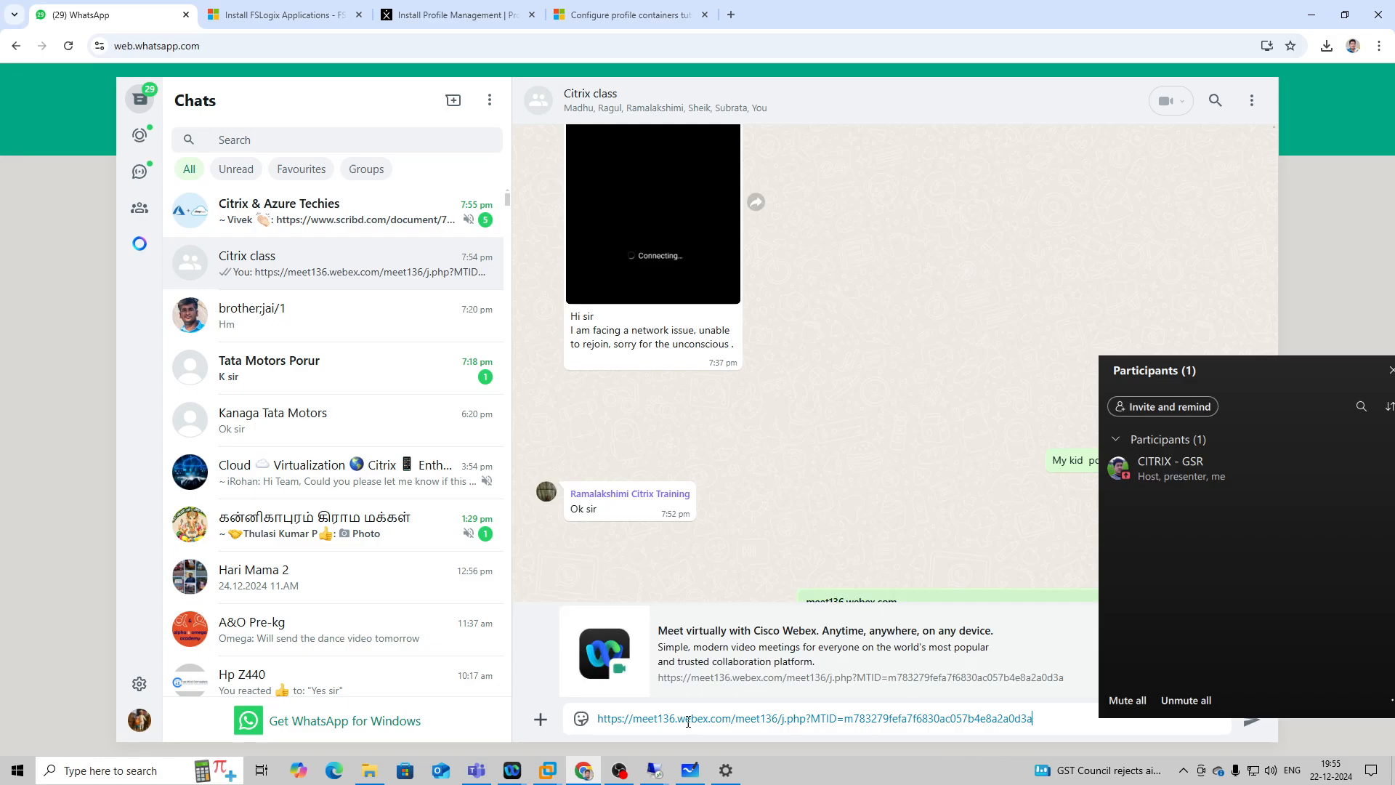
{"action": "key", "text": "Return"}
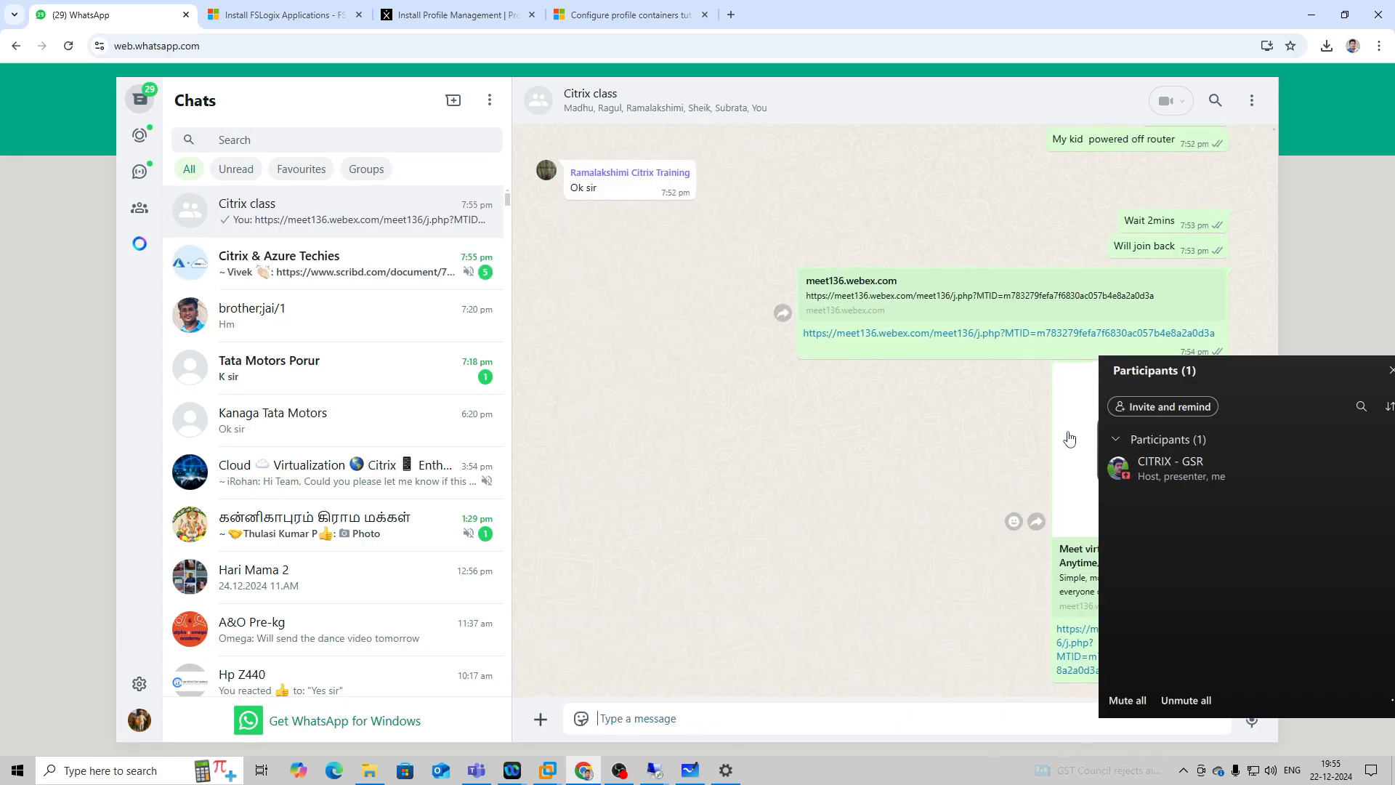
Reposition the Webex participants list and minimize the Chrome, VMware Workstation and Downloads windows to reach the whiteboard.
{"action": "left_click_drag", "start_coordinate": [1245, 363], "coordinate": [679, 270]}
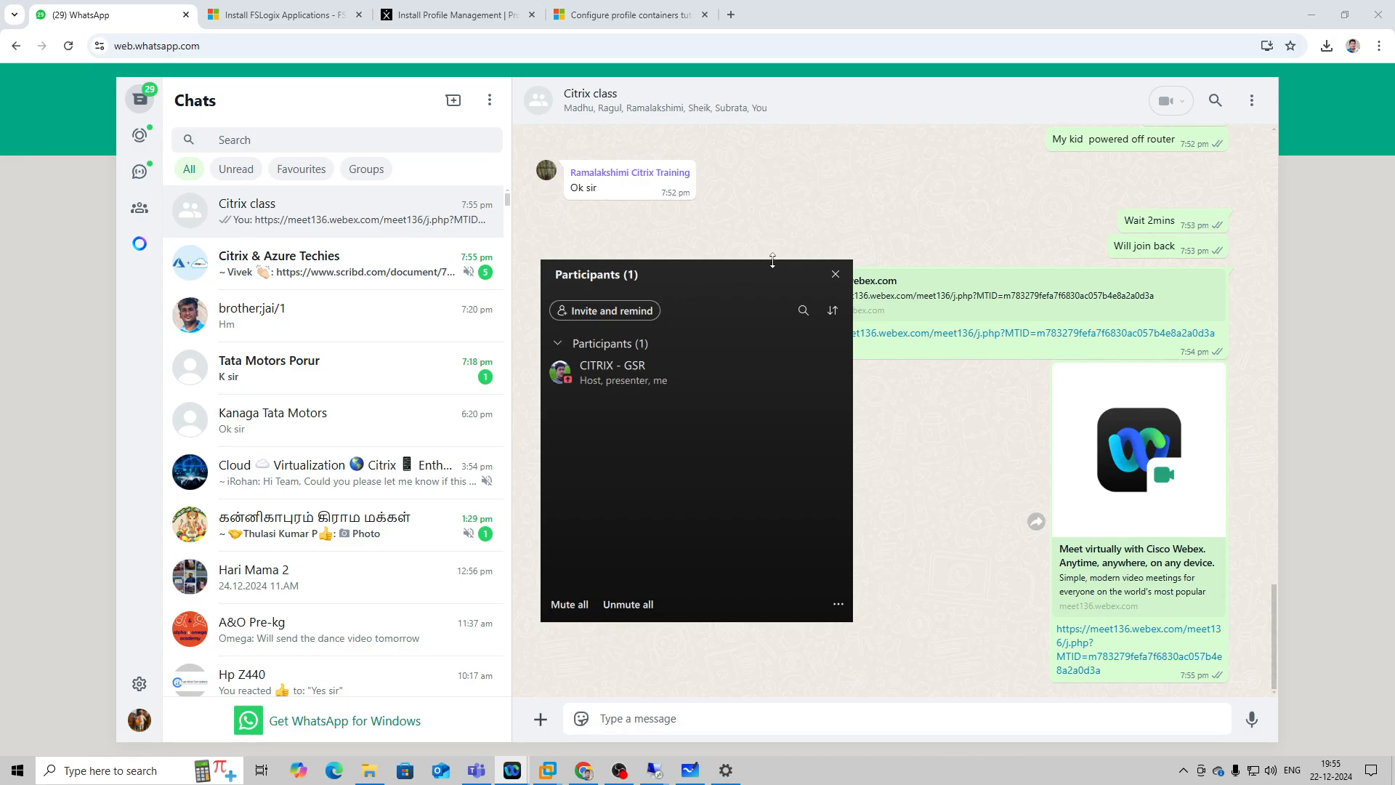
{"action": "left_click", "coordinate": [1317, 11]}
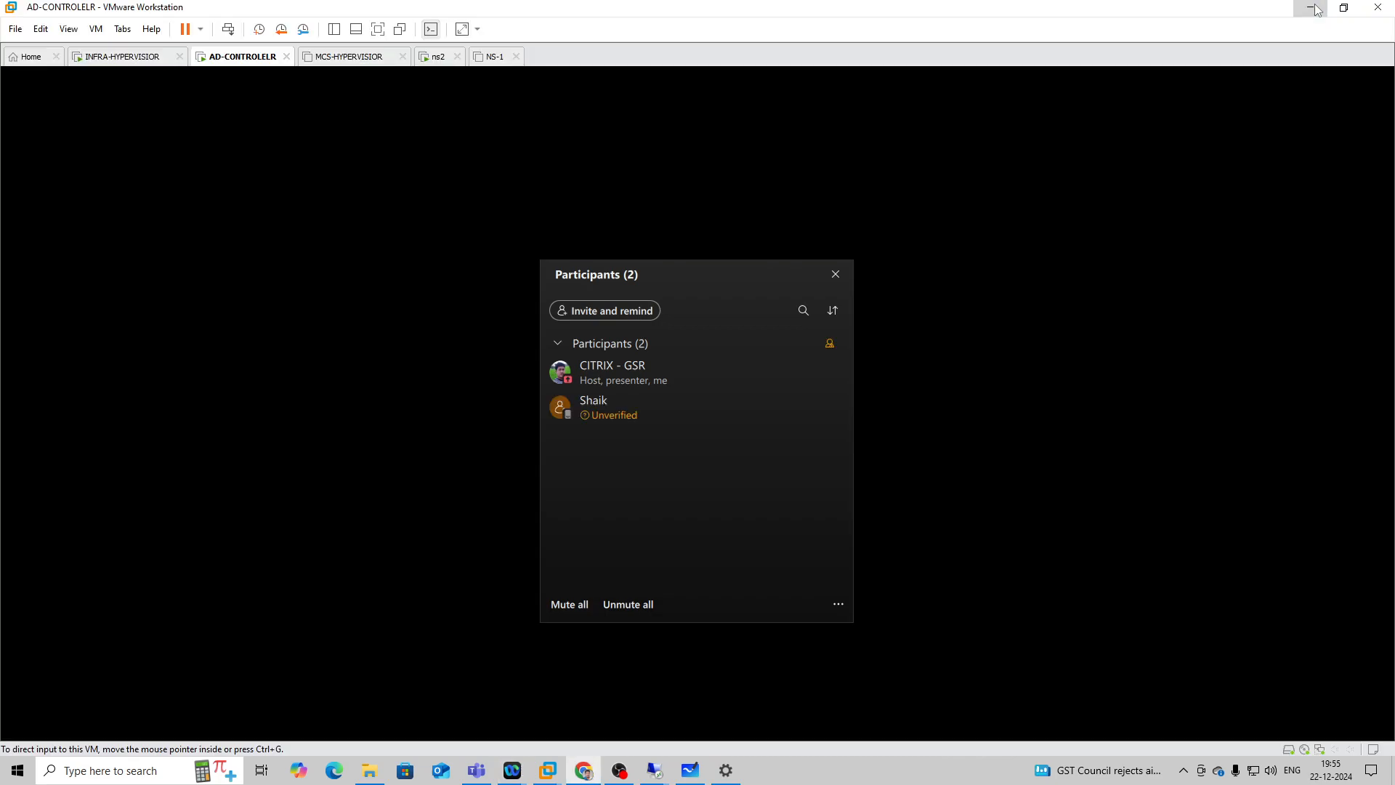
{"action": "left_click_drag", "start_coordinate": [691, 280], "coordinate": [1156, 297]}
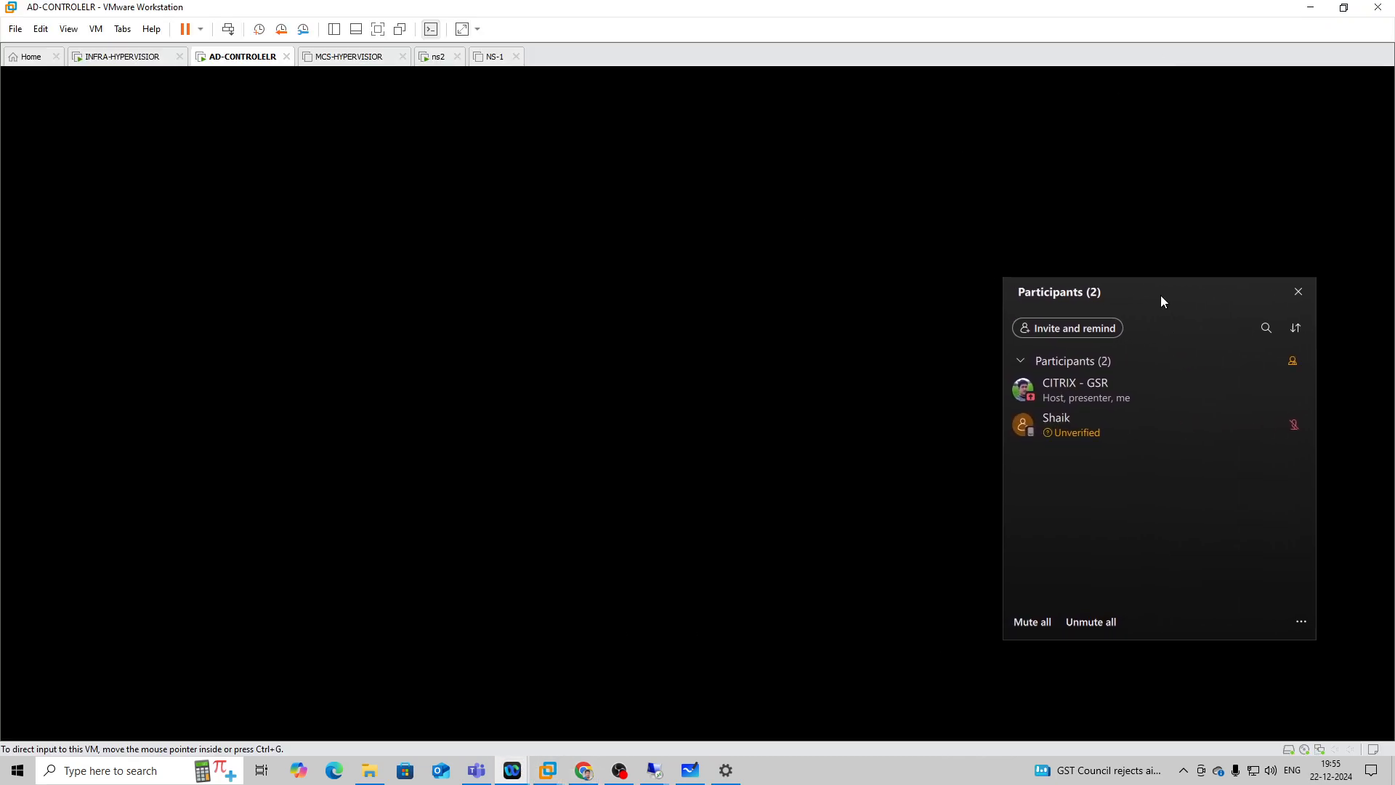
{"action": "left_click", "coordinate": [1311, 9]}
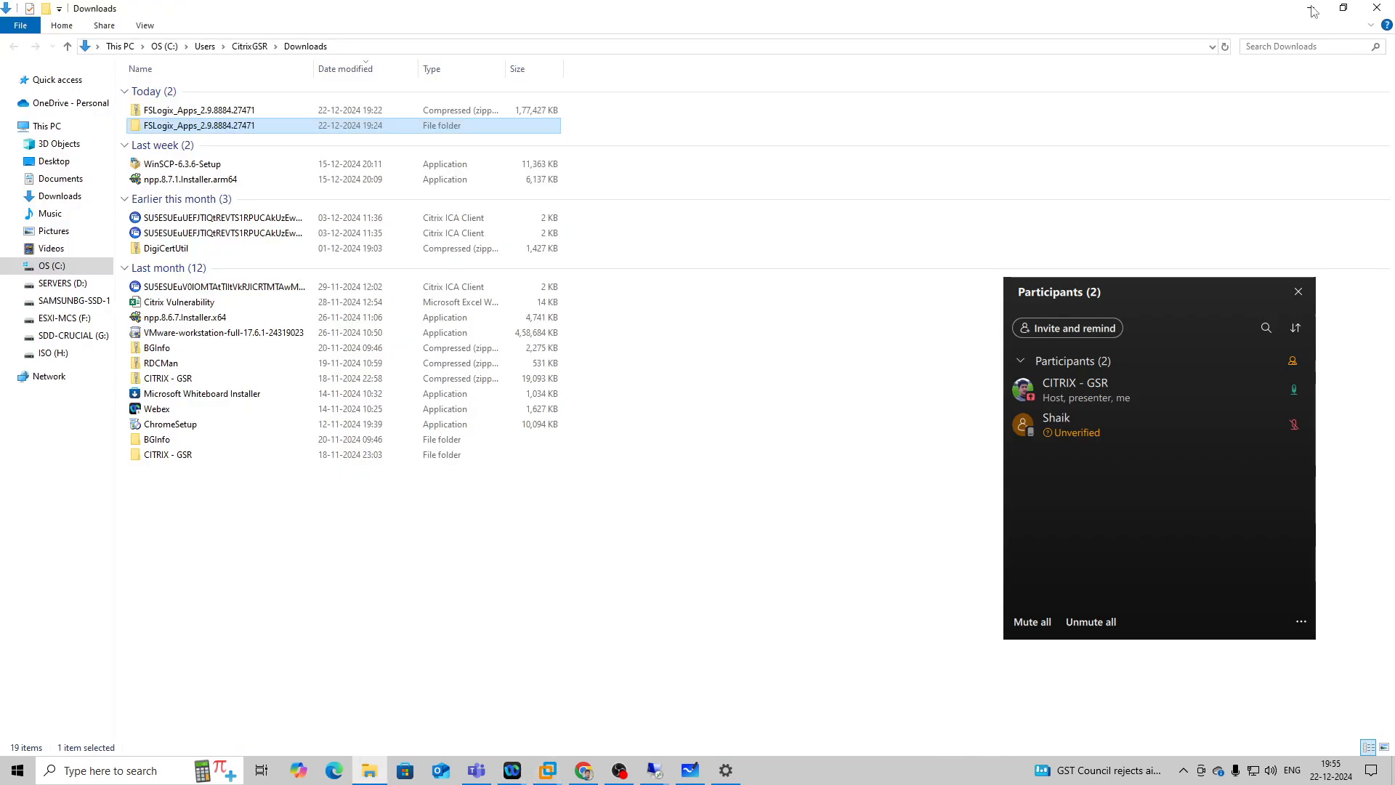
{"action": "left_click", "coordinate": [1312, 10]}
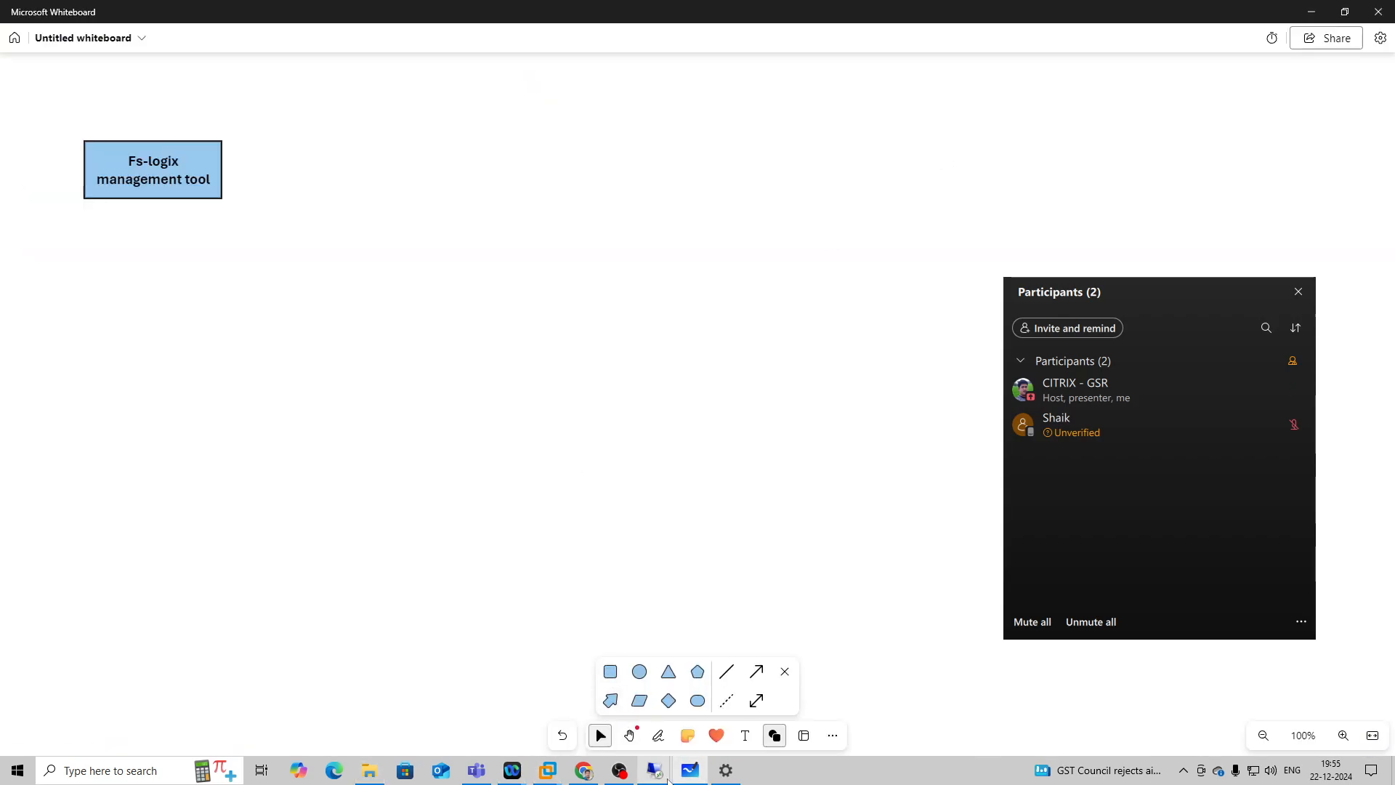
In the 192.168.1.20 remote session, compare the two users' FSLogix folder names in CitrixUserProfile and inspect the first folder's contents.
{"action": "mouse_move", "coordinate": [658, 775]}
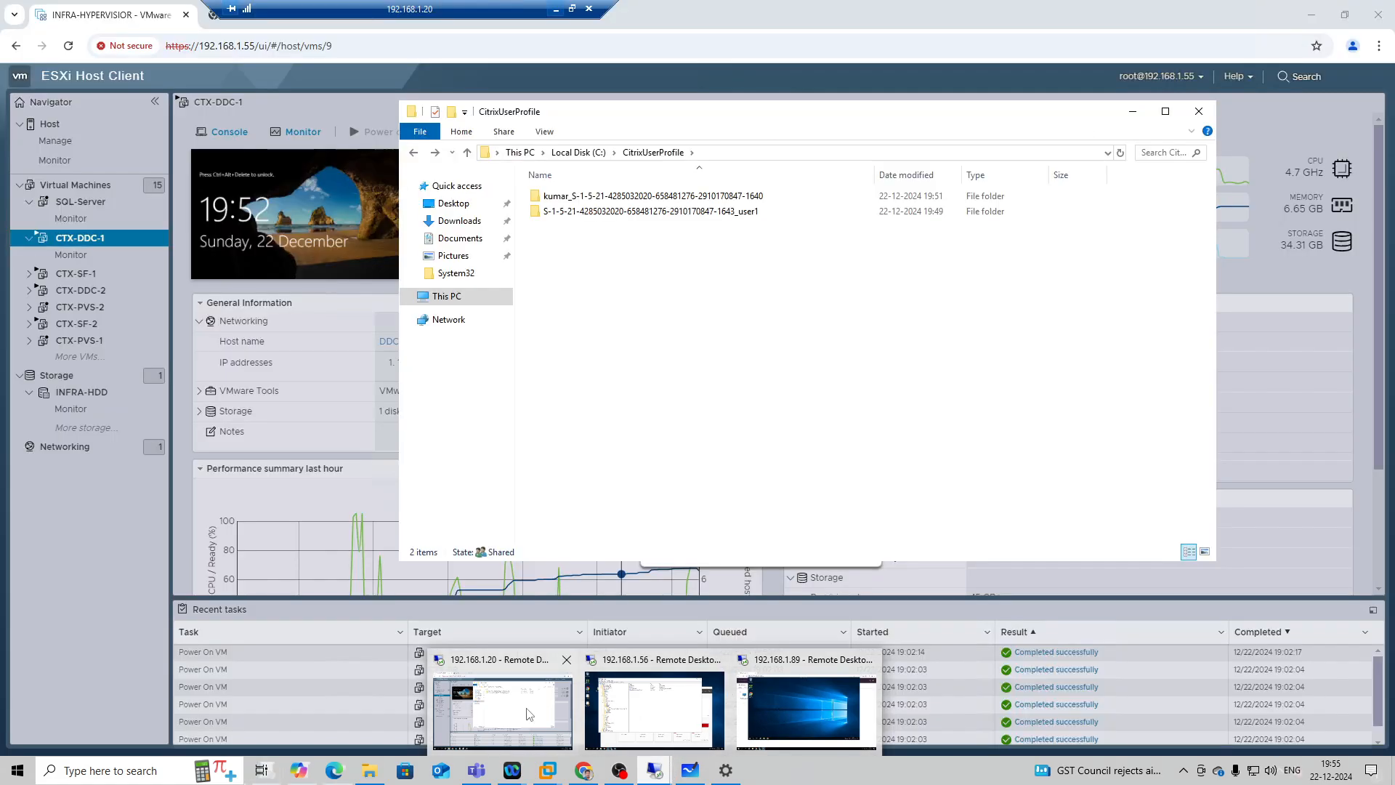
{"action": "left_click", "coordinate": [529, 716]}
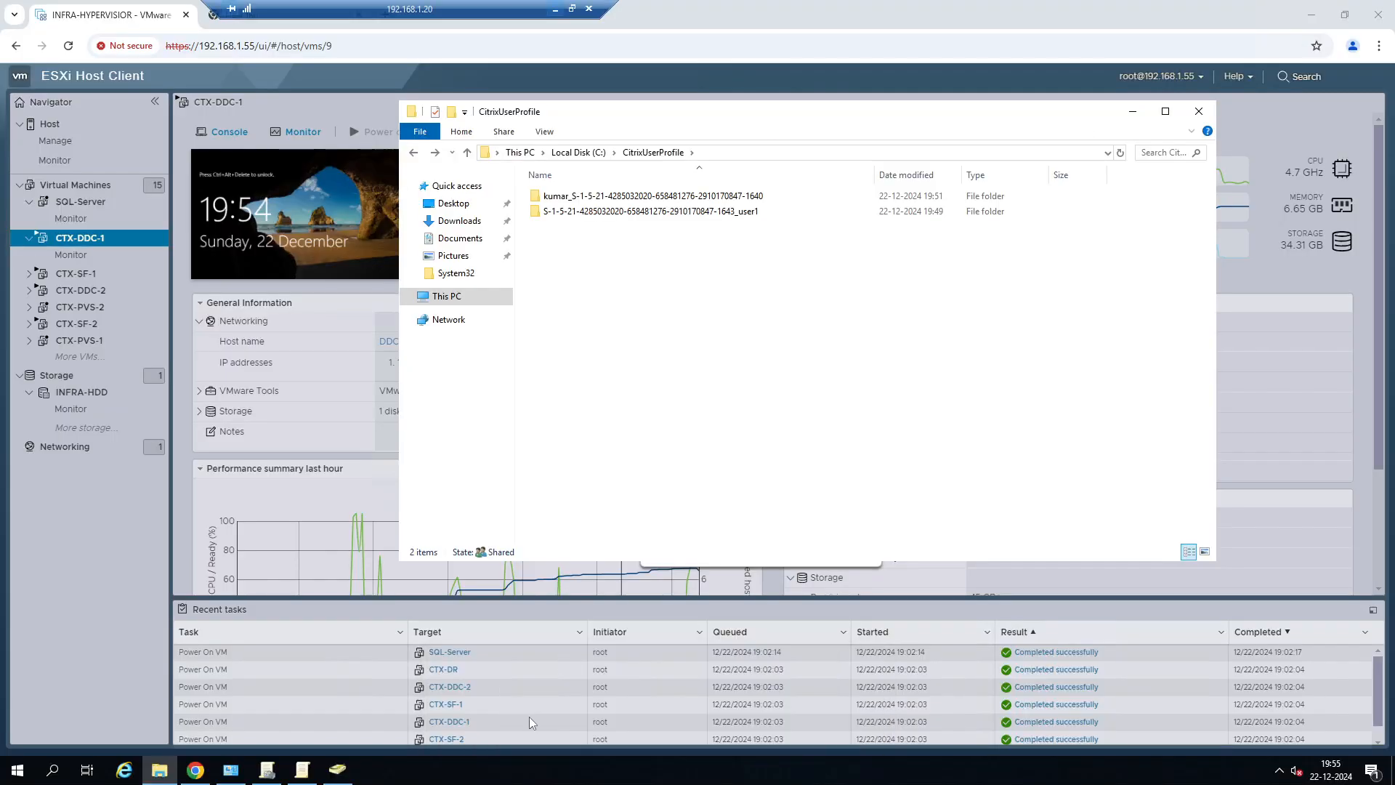
{"action": "left_click", "coordinate": [554, 8]}
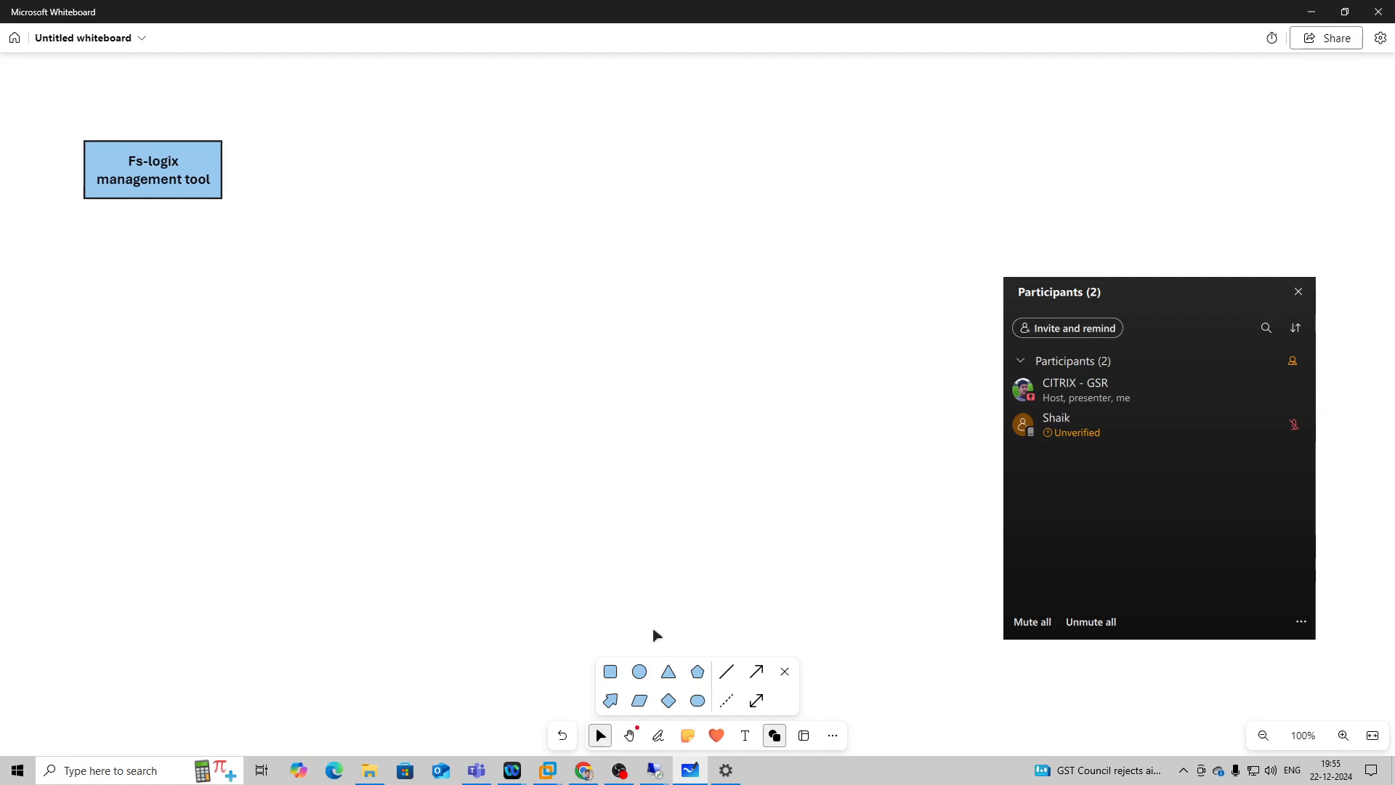
{"action": "mouse_move", "coordinate": [657, 774]}
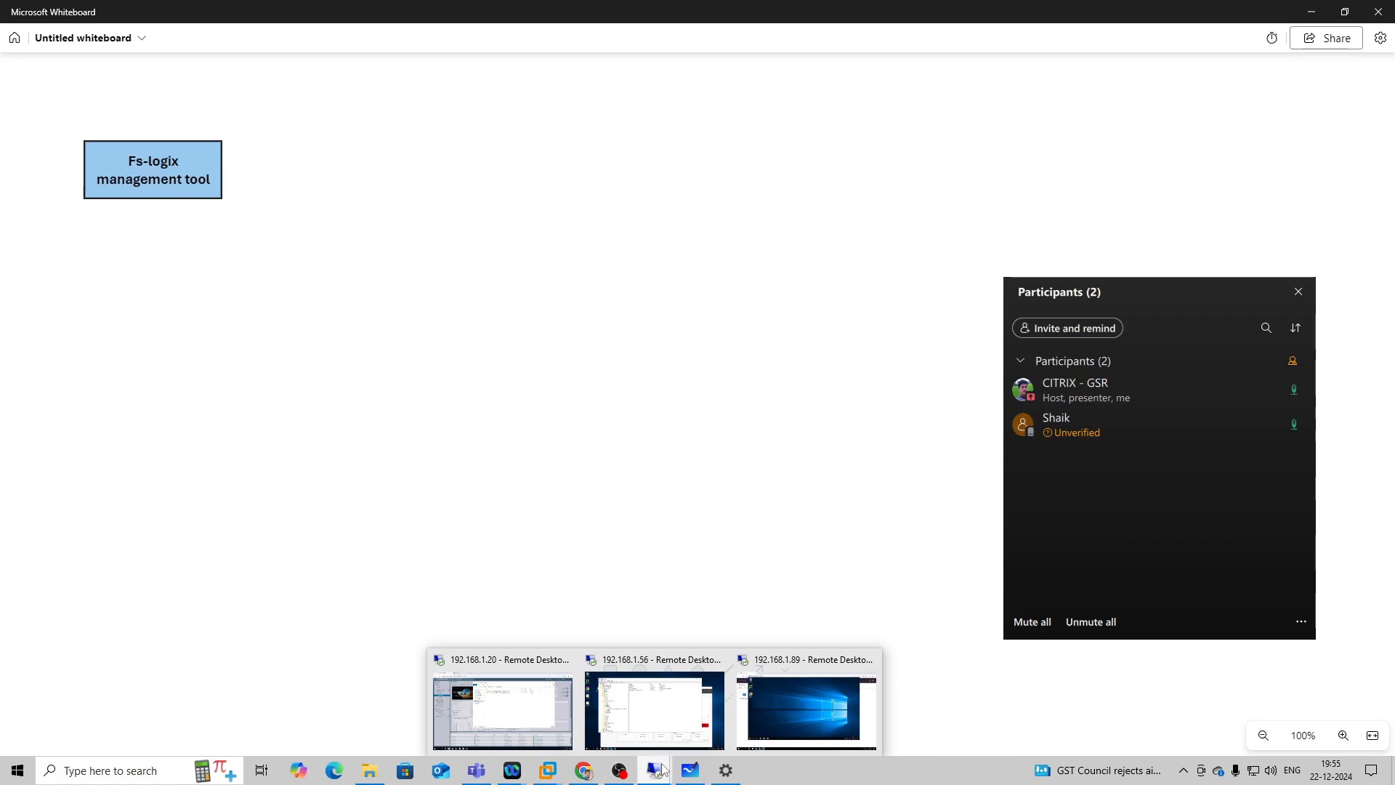
{"action": "left_click", "coordinate": [535, 701]}
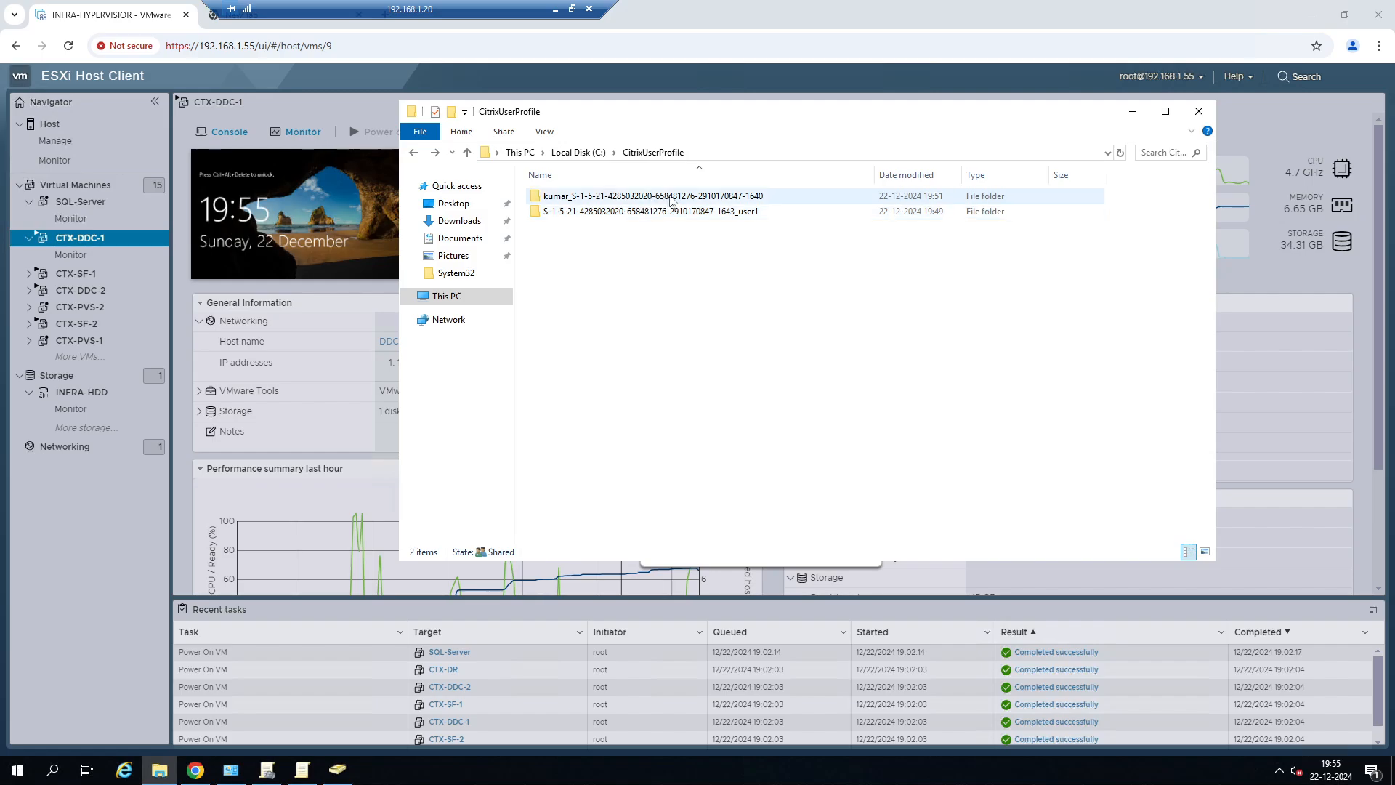
{"action": "double_click", "coordinate": [633, 196]}
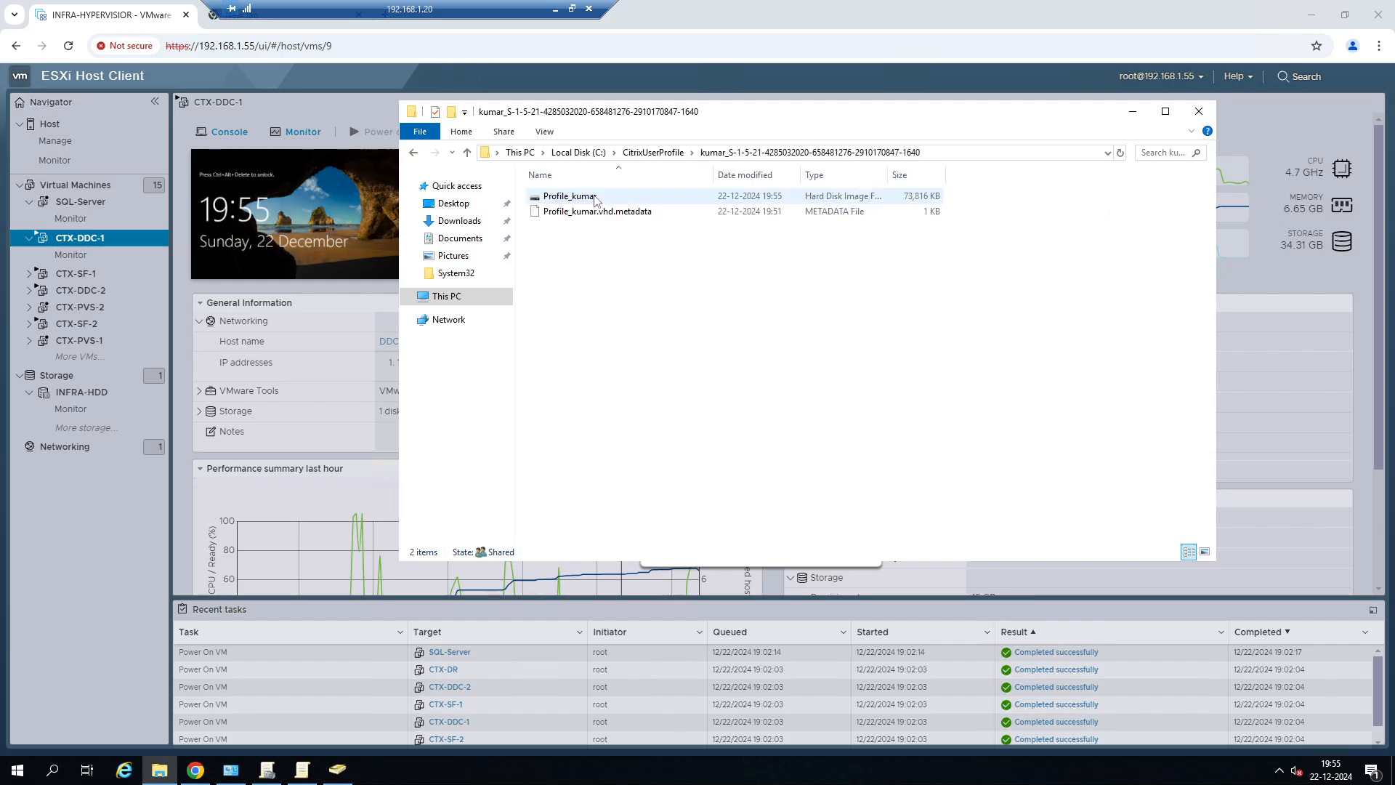
{"action": "left_click", "coordinate": [414, 152]}
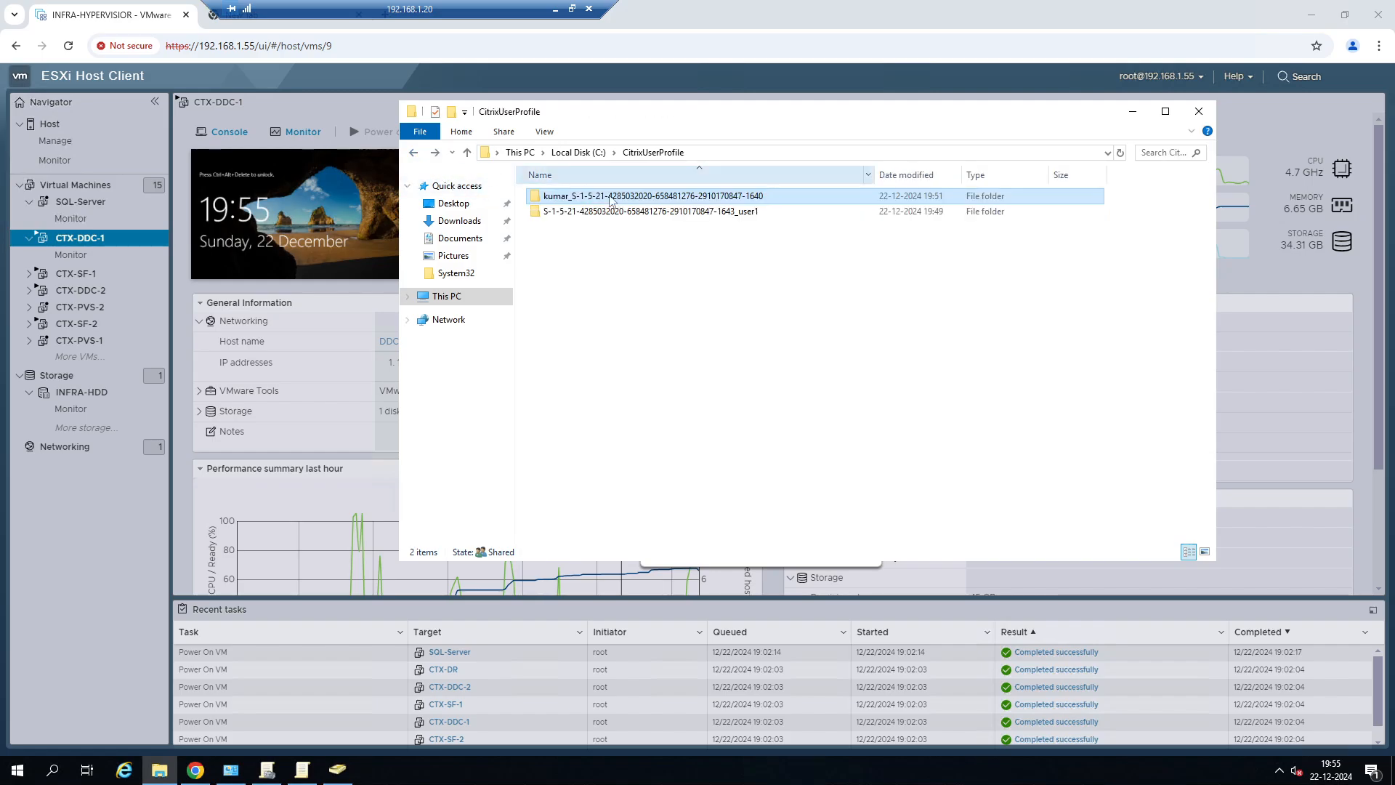
{"action": "left_click", "coordinate": [750, 216]}
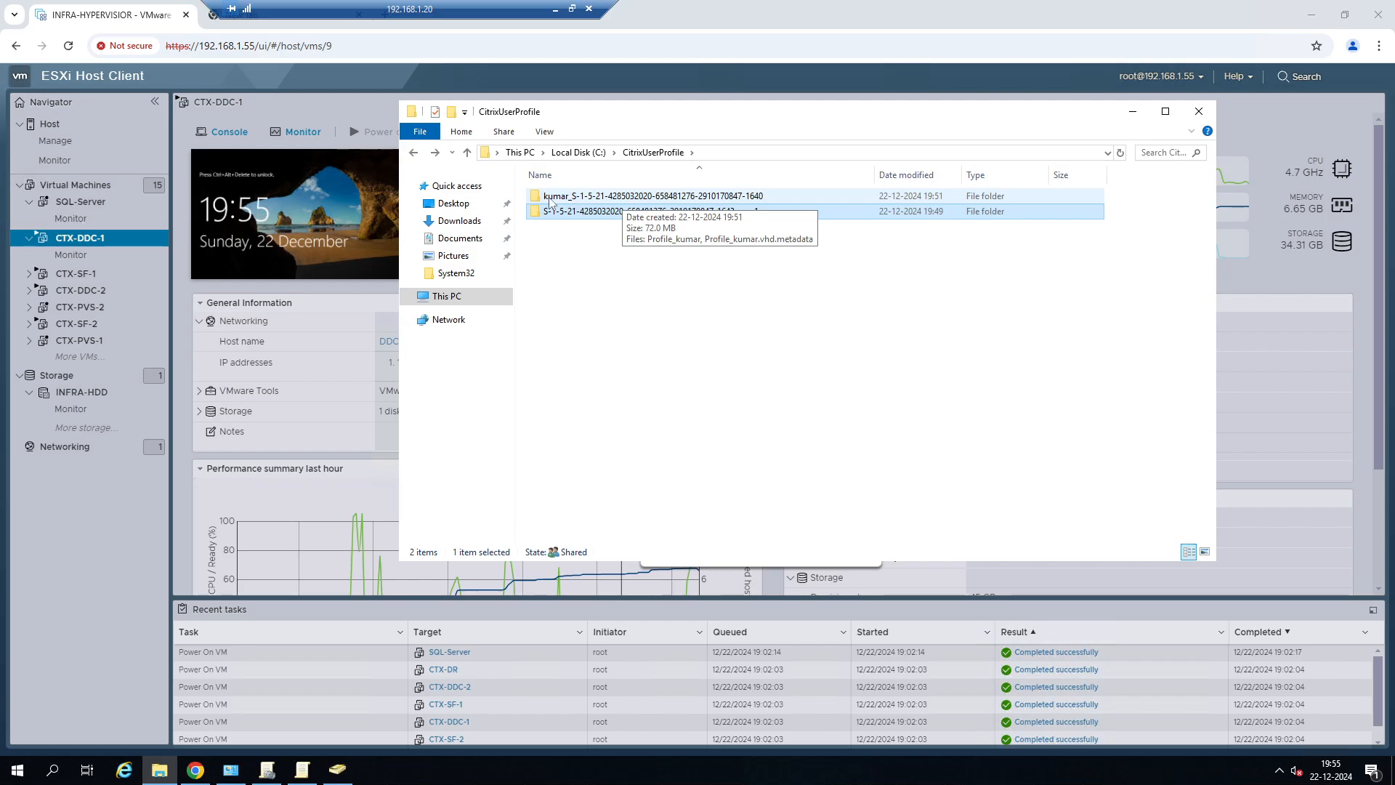
{"action": "left_click", "coordinate": [568, 236]}
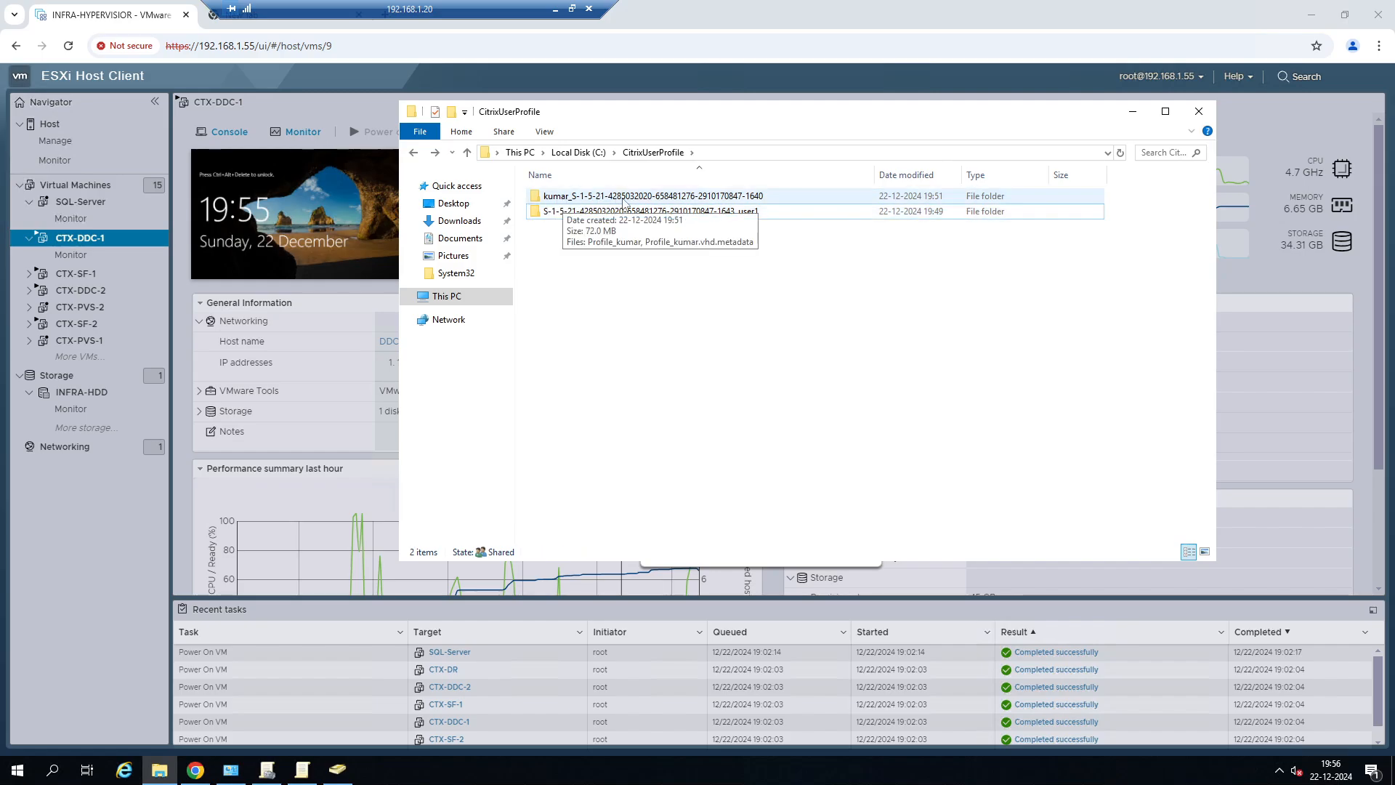
{"action": "left_click", "coordinate": [551, 8]}
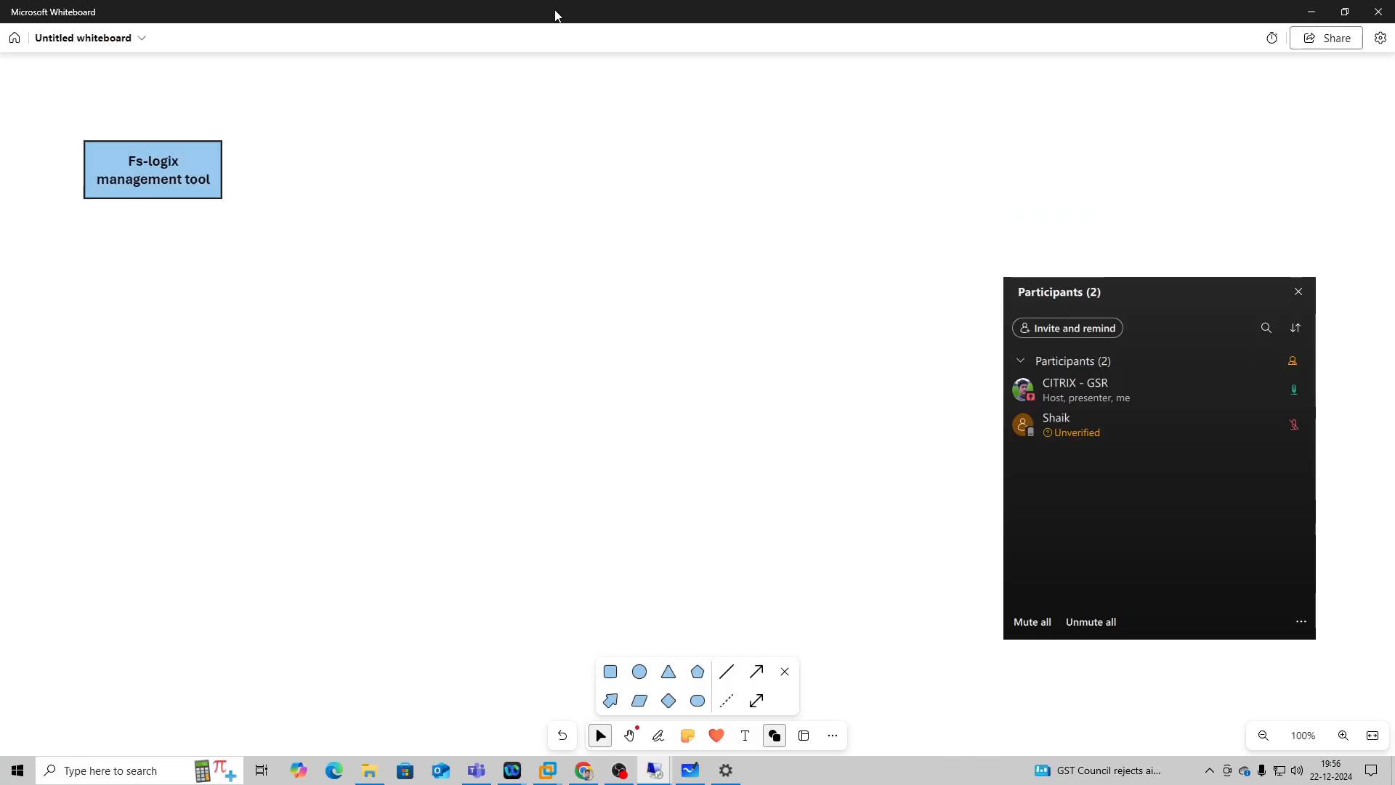
Switch to Chrome and read the profile container verification steps in the tutorial, through the frx list-redirects command and VHDX container location.
{"action": "left_click", "coordinate": [582, 772]}
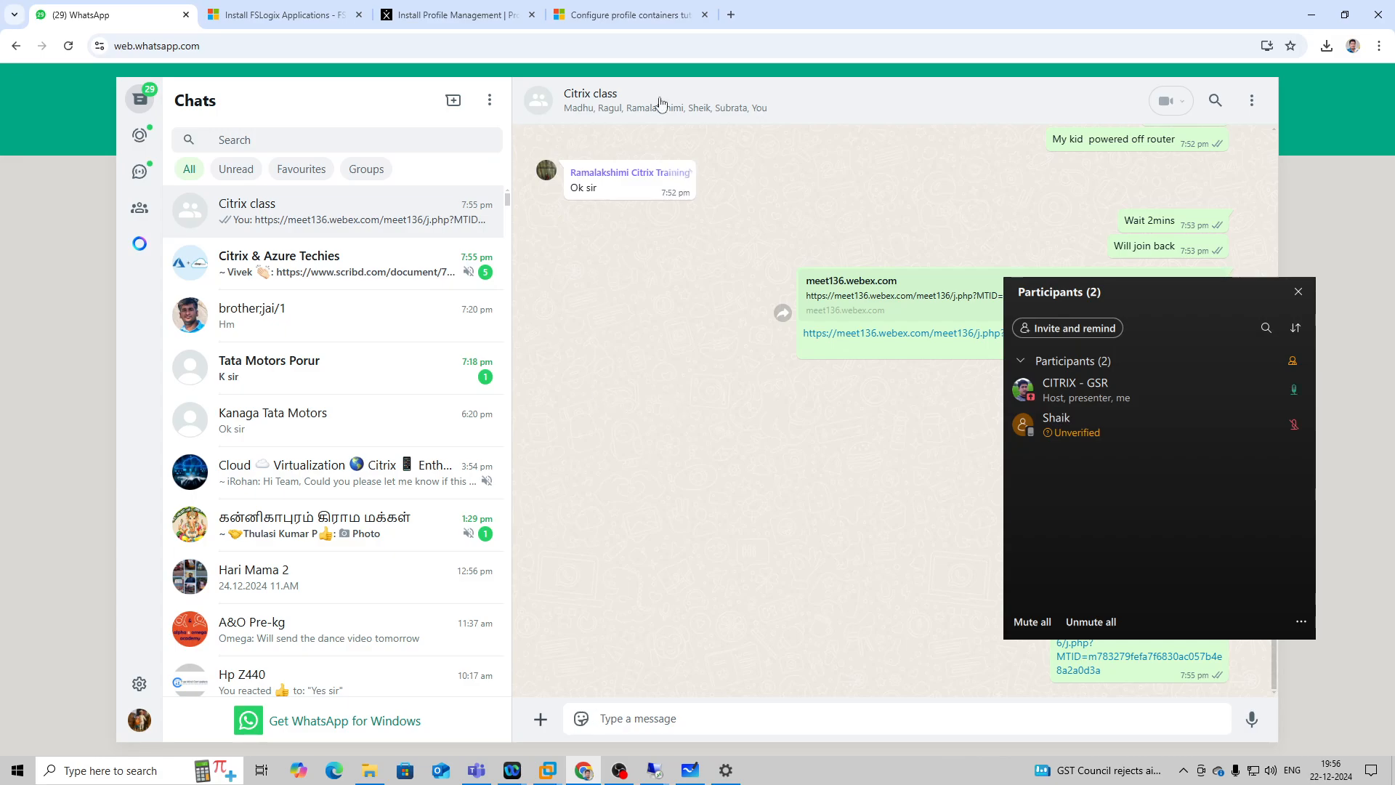
{"action": "left_click", "coordinate": [629, 15]}
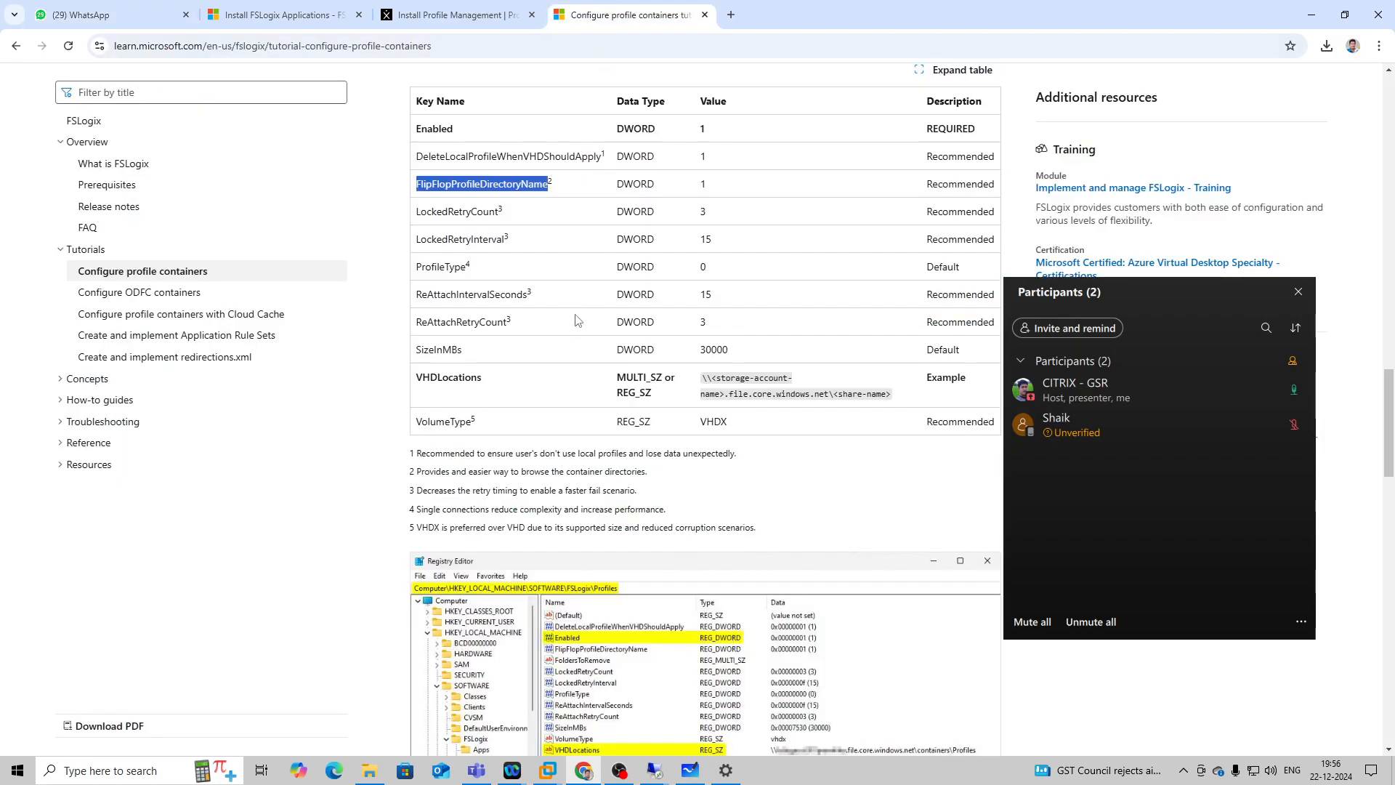
{"action": "scroll", "coordinate": [577, 321], "scroll_direction": "down", "scroll_amount": 5}
{"action": "scroll", "coordinate": [704, 309], "scroll_direction": "down", "scroll_amount": 3}
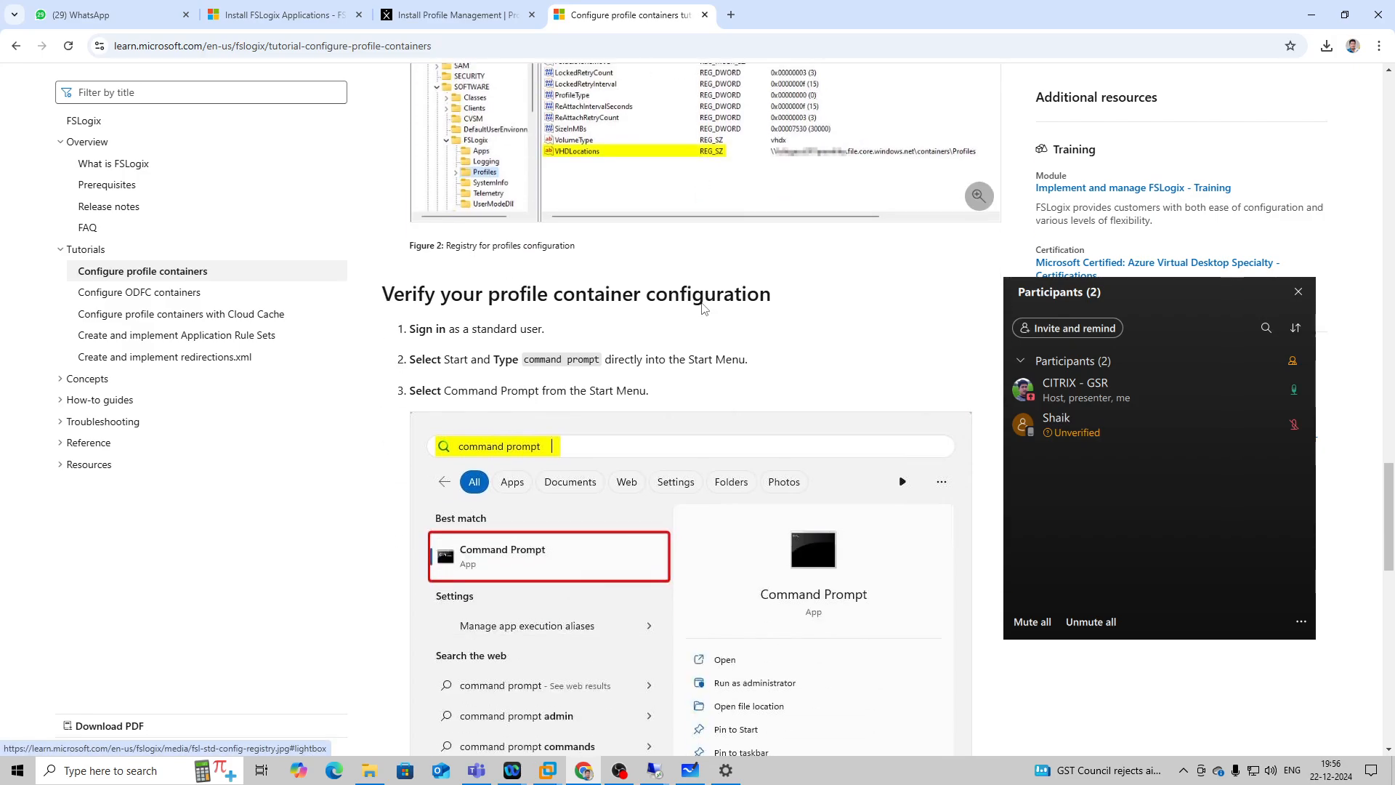
{"action": "scroll", "coordinate": [703, 309], "scroll_direction": "down", "scroll_amount": 10}
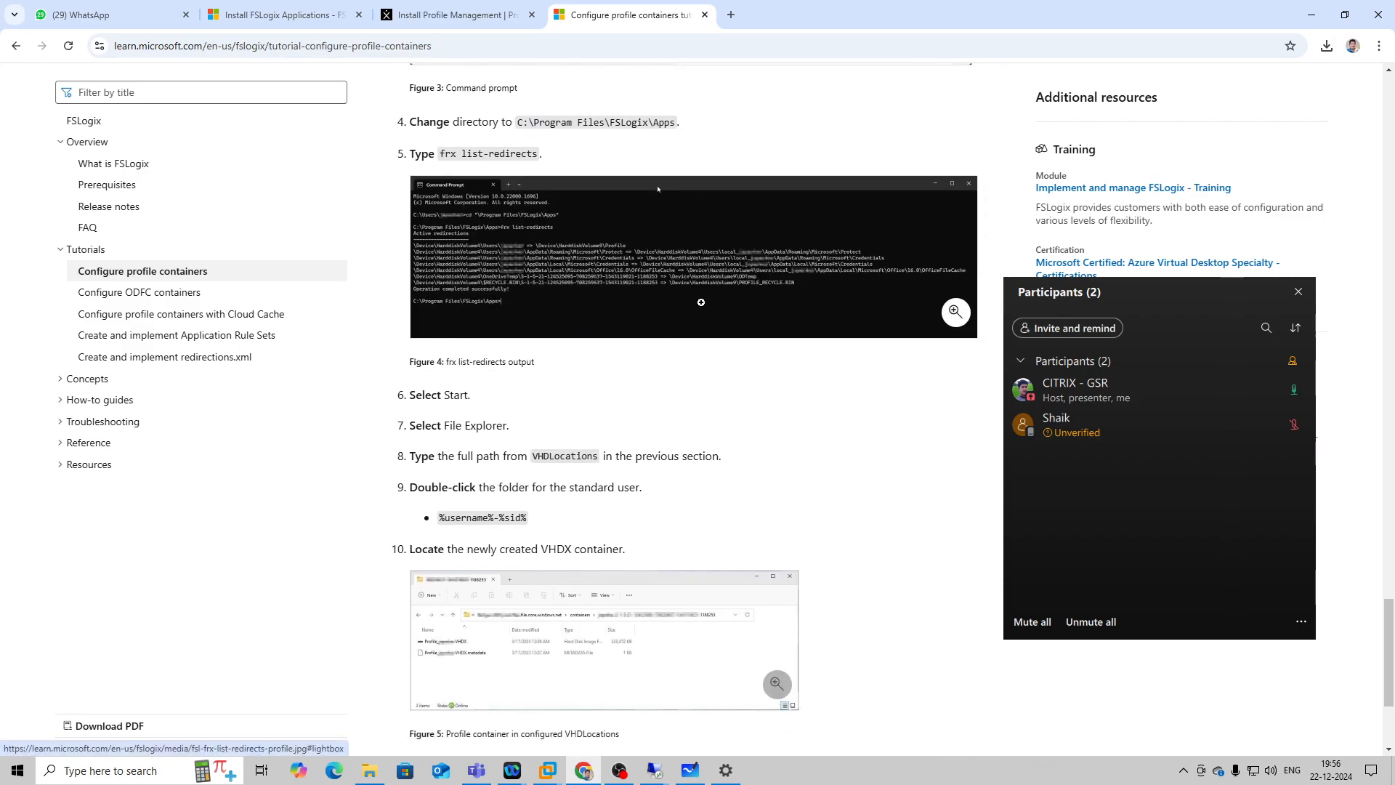
{"action": "scroll", "coordinate": [702, 305], "scroll_direction": "down", "scroll_amount": 2}
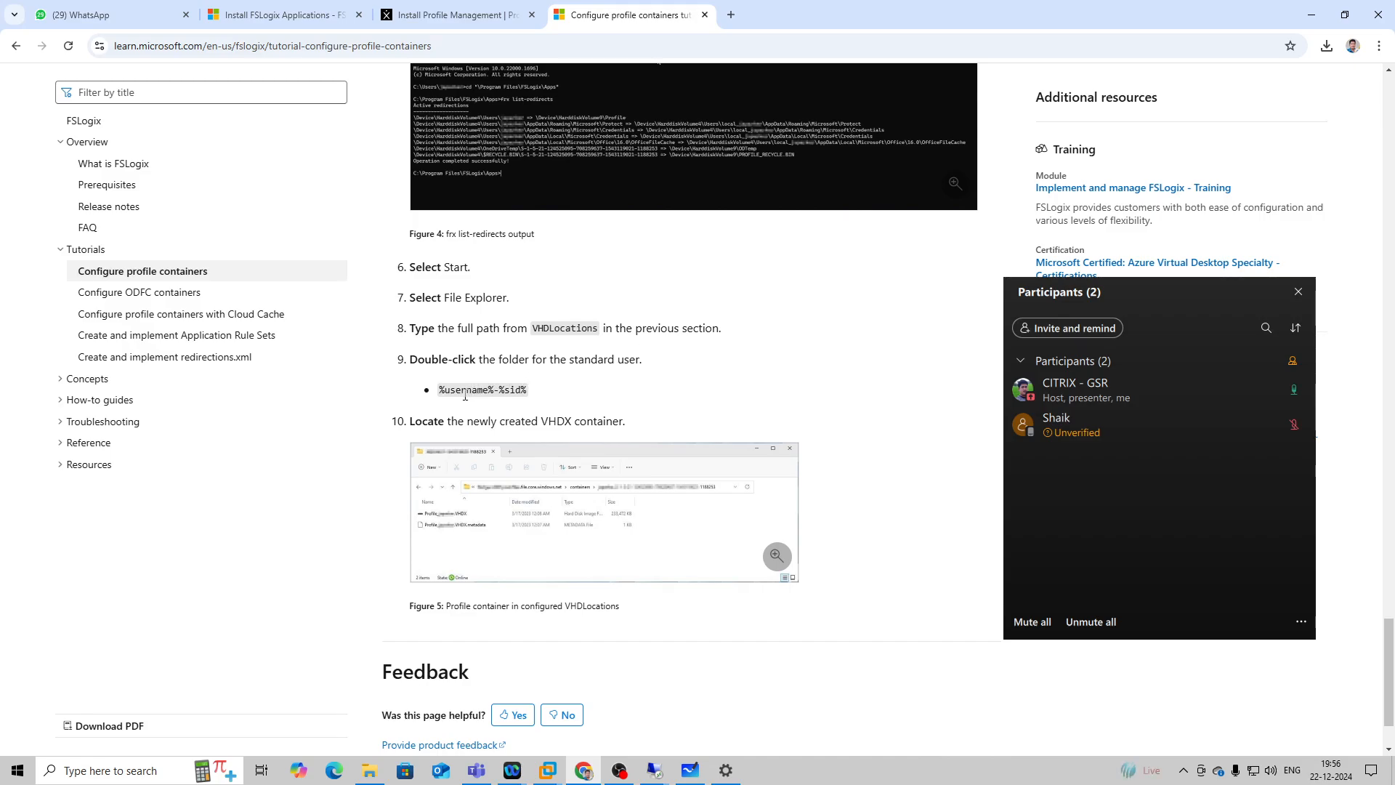
{"action": "scroll", "coordinate": [560, 386], "scroll_direction": "down", "scroll_amount": 2}
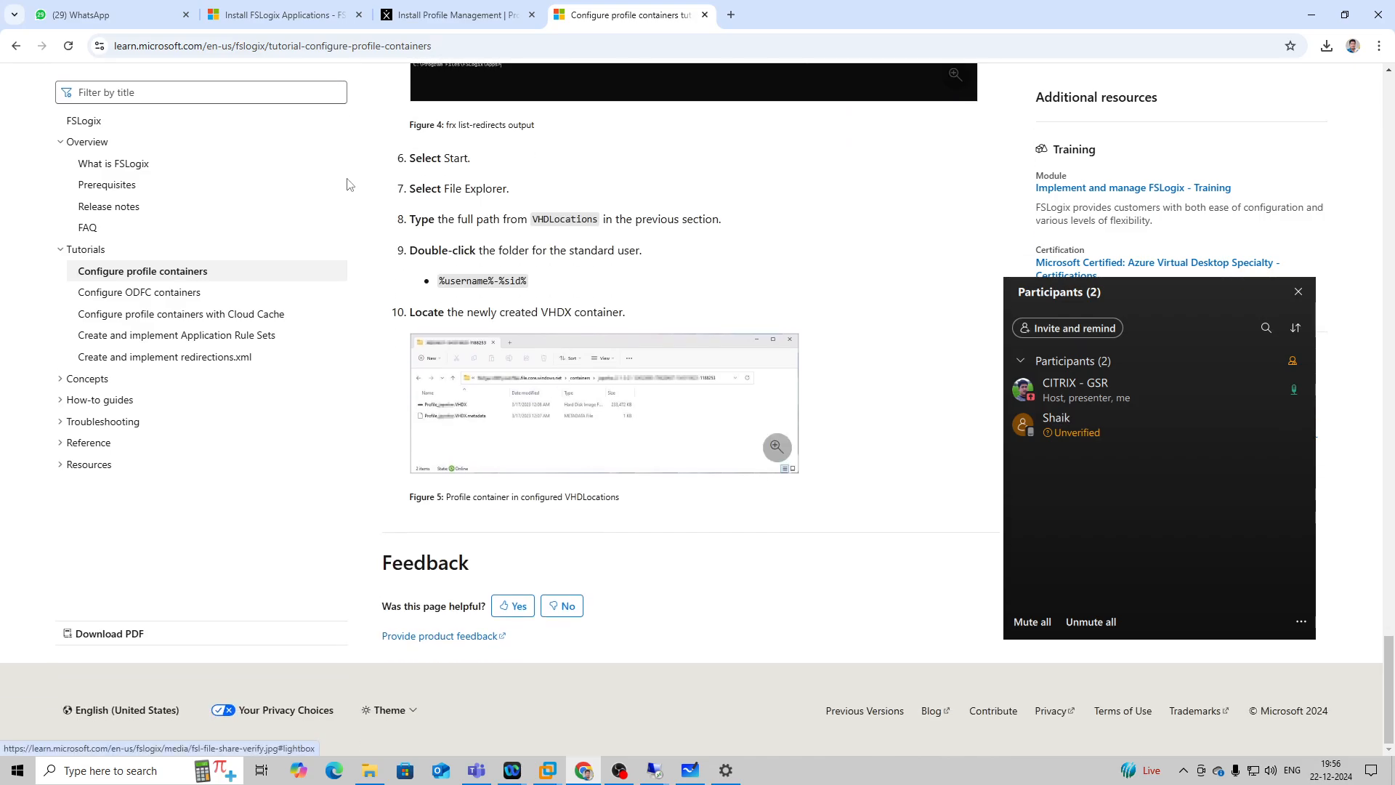
Read the Install FSLogix Applications article's sections on unattended installation options and verifying the installed version with frx version.
{"action": "left_click", "coordinate": [272, 5]}
{"action": "scroll", "coordinate": [552, 300], "scroll_direction": "down", "scroll_amount": 15}
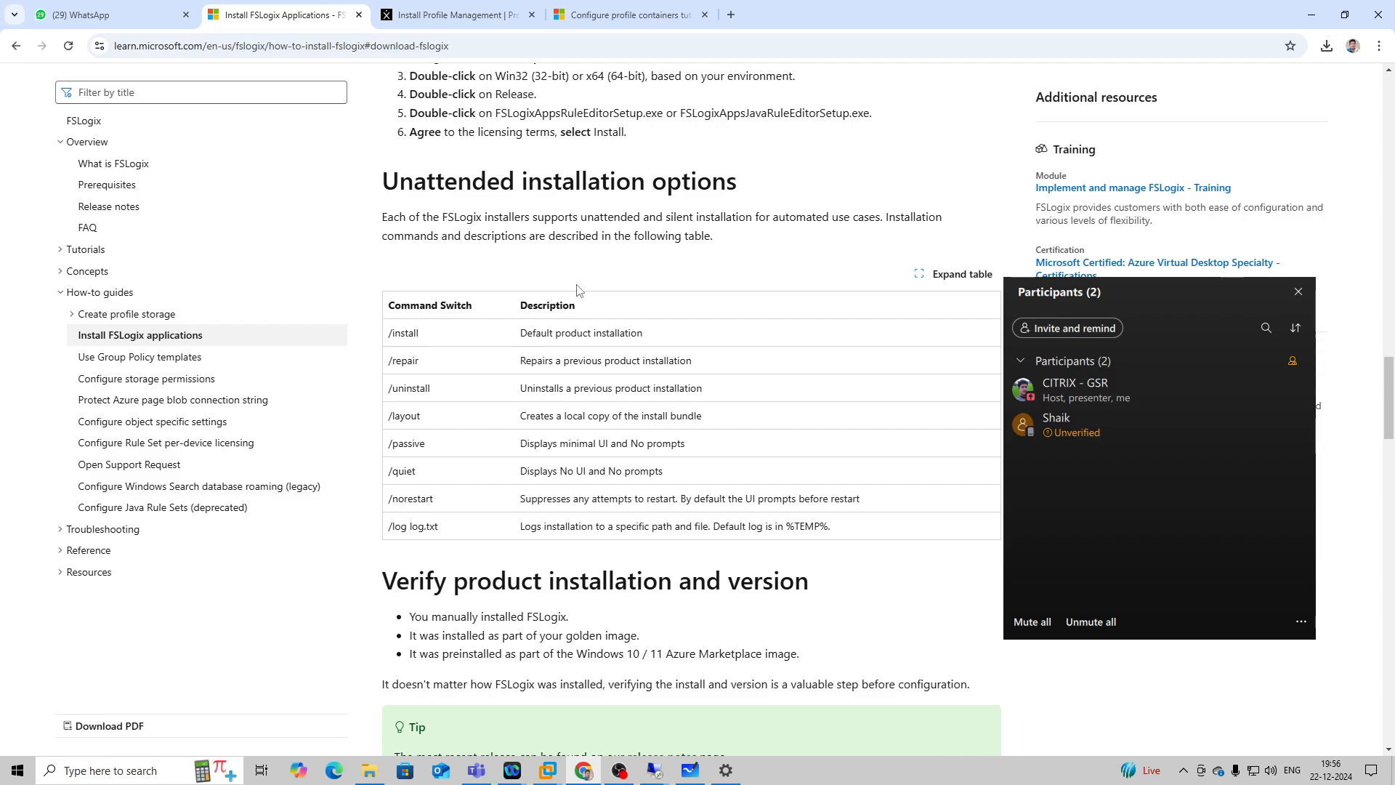
{"action": "scroll", "coordinate": [578, 289], "scroll_direction": "down", "scroll_amount": 12}
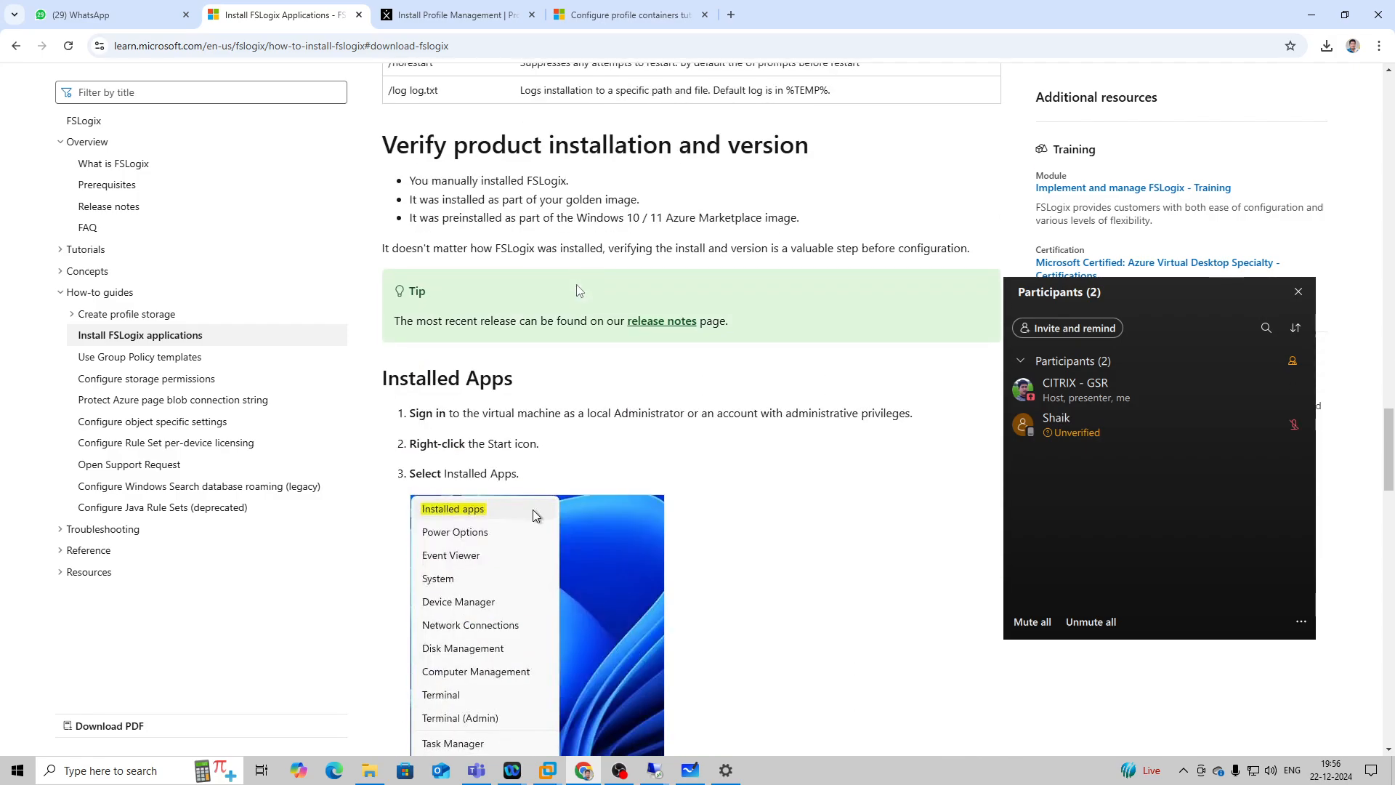
{"action": "scroll", "coordinate": [582, 287], "scroll_direction": "down", "scroll_amount": 12}
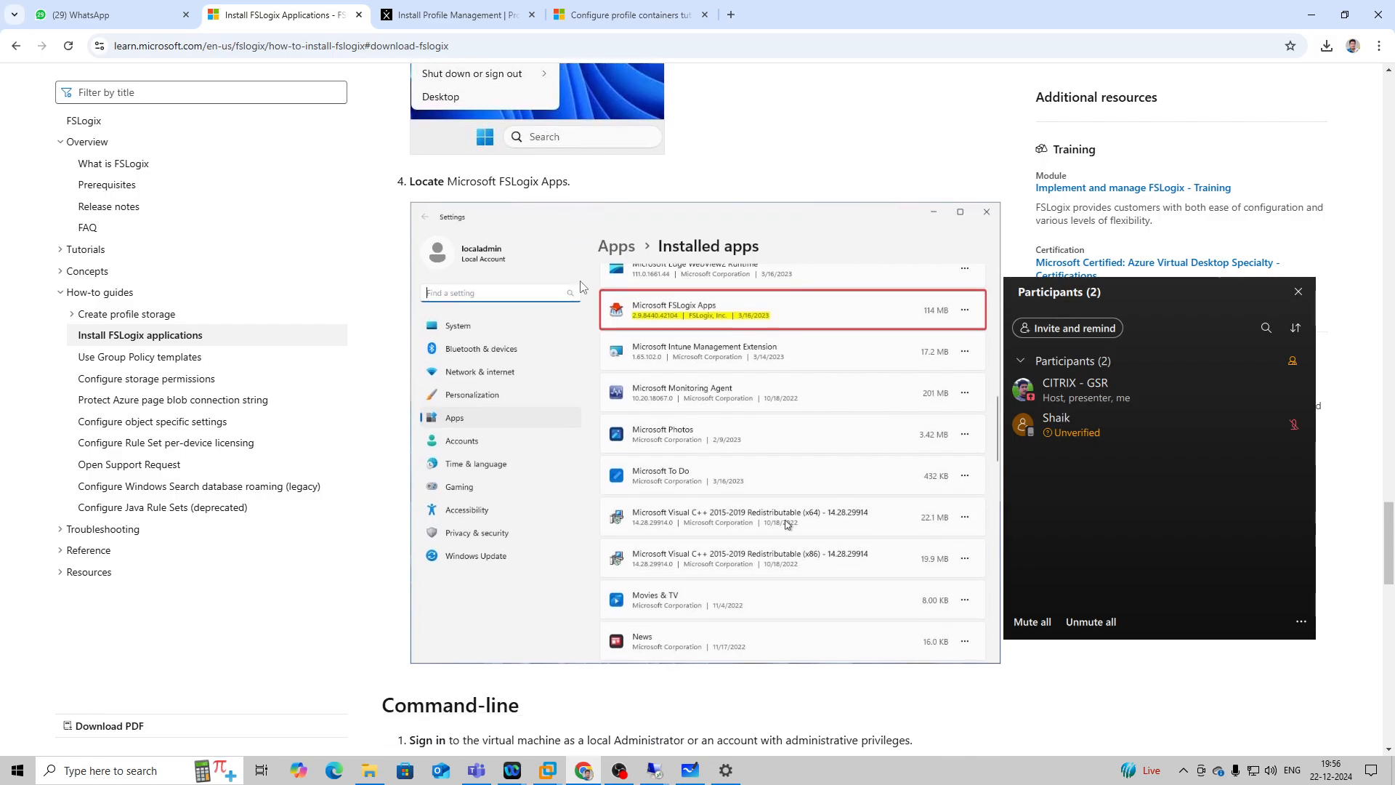
{"action": "scroll", "coordinate": [581, 286], "scroll_direction": "down", "scroll_amount": 4}
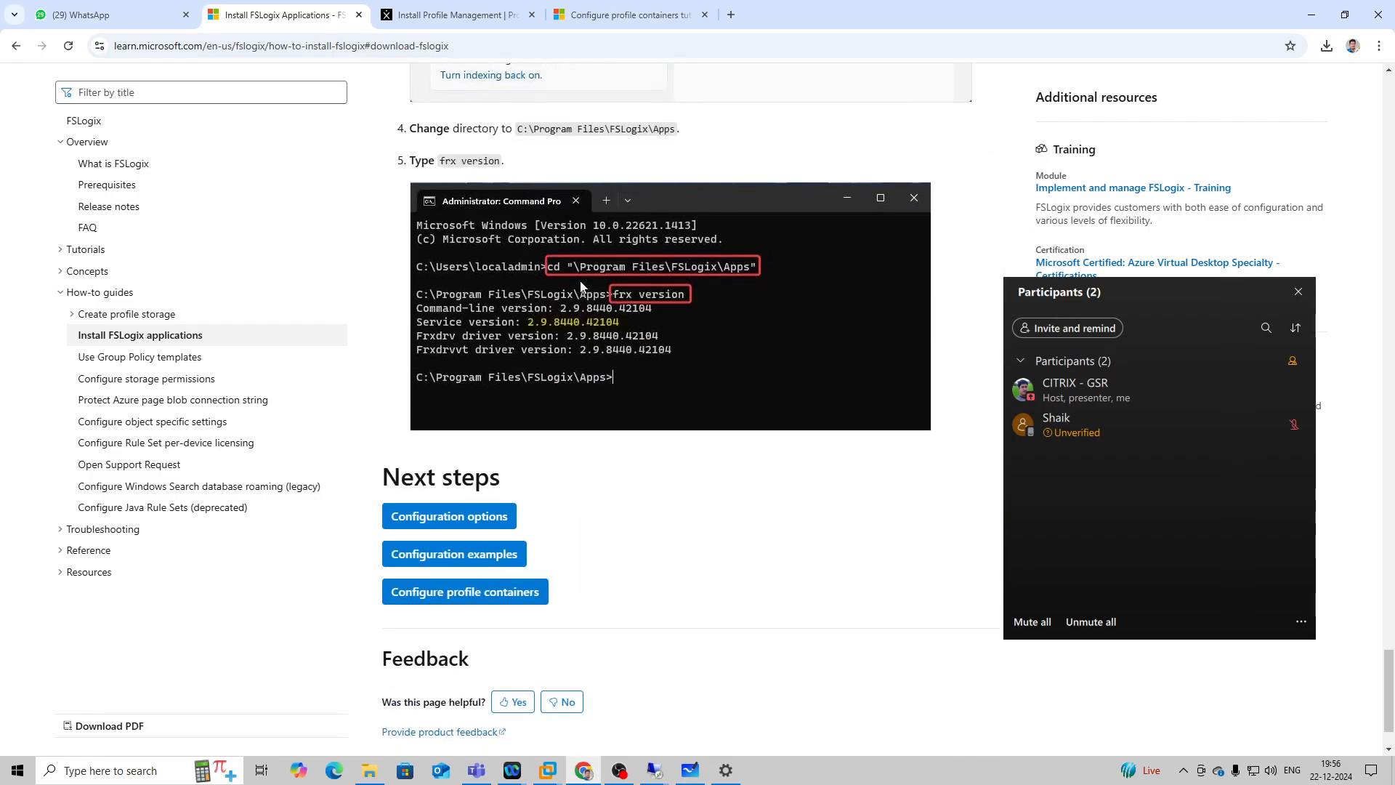
{"action": "scroll", "coordinate": [582, 291], "scroll_direction": "down", "scroll_amount": 3}
{"action": "scroll", "coordinate": [616, 342], "scroll_direction": "up", "scroll_amount": 7}
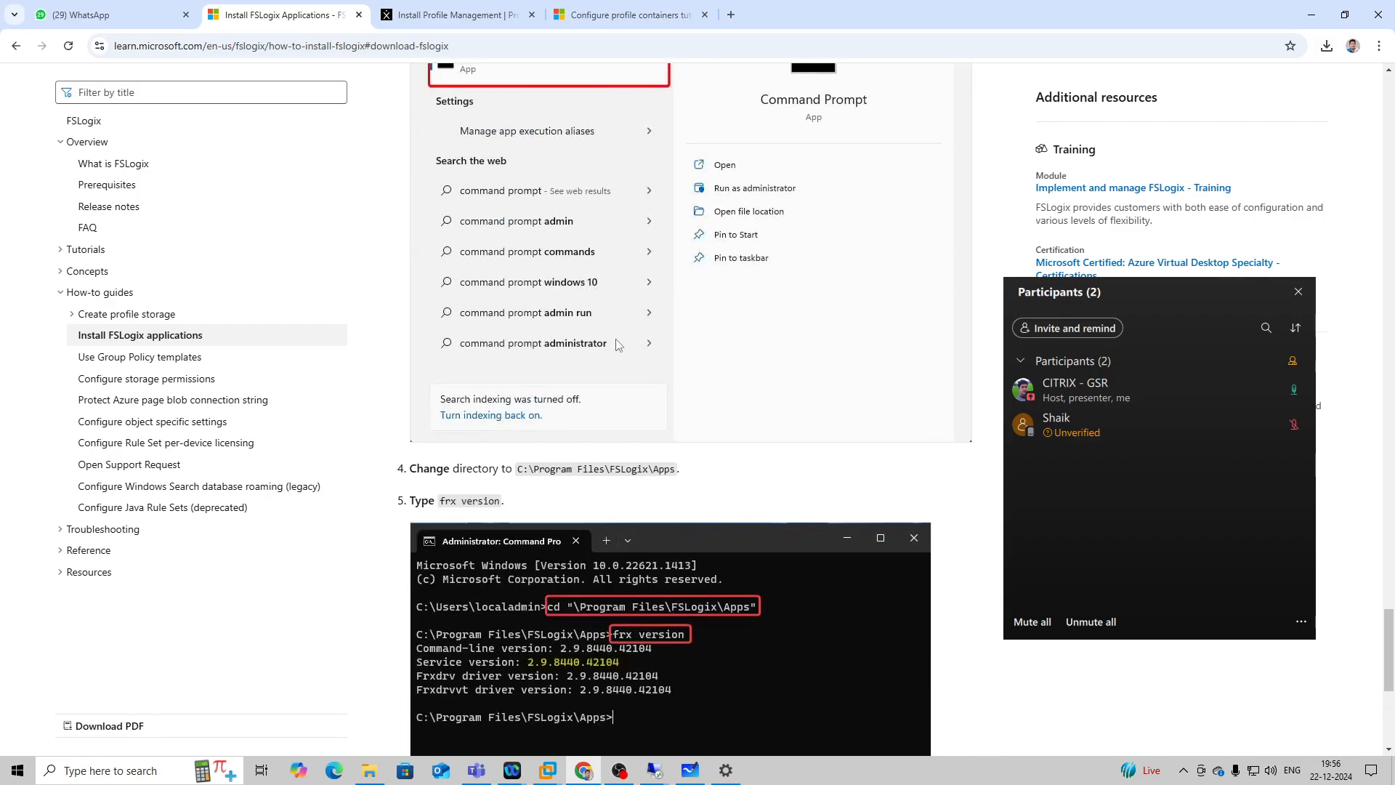
Review the FSLogix article's command-line and installed apps verification sections, and switch to the Citrix Install Profile Management page.
{"action": "scroll", "coordinate": [617, 339], "scroll_direction": "up", "scroll_amount": 5}
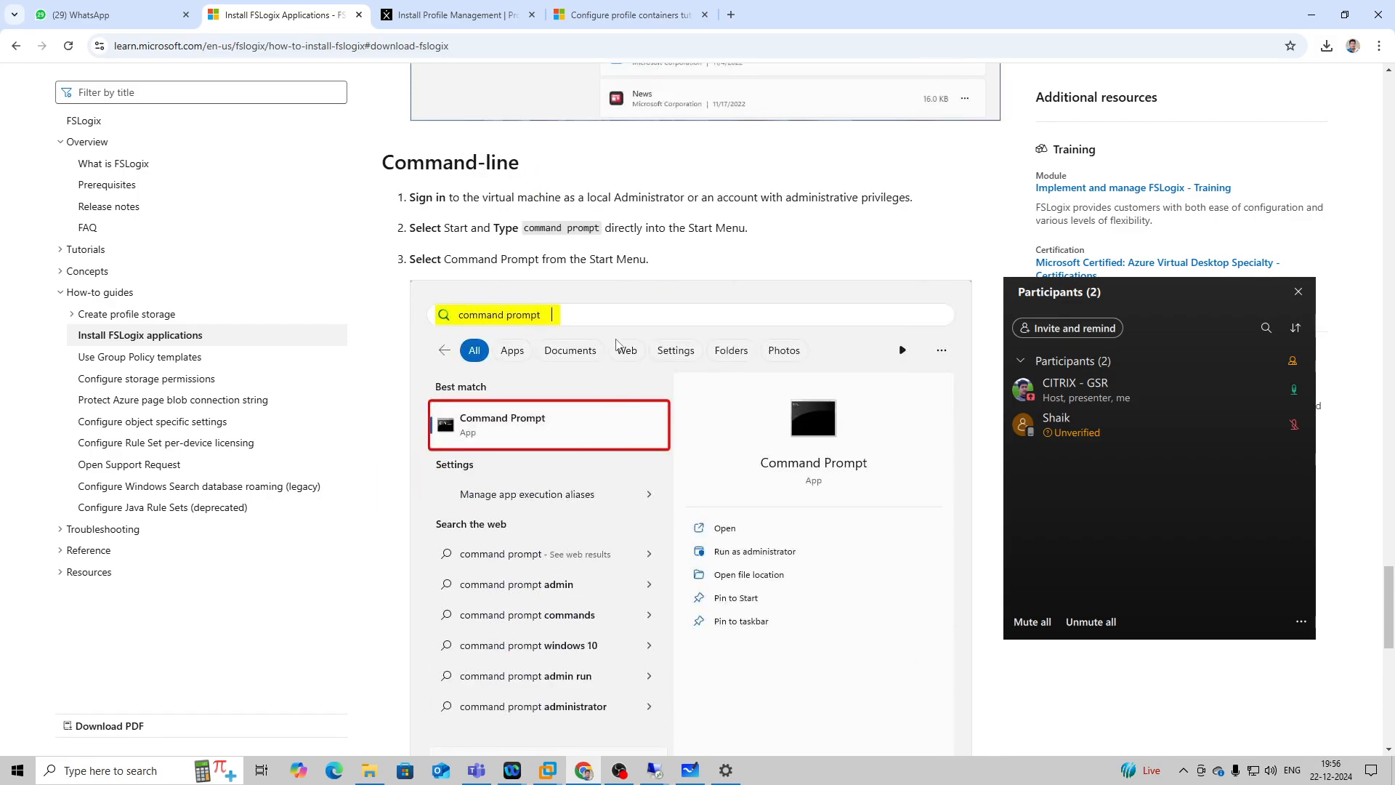
{"action": "scroll", "coordinate": [616, 342], "scroll_direction": "up", "scroll_amount": 10}
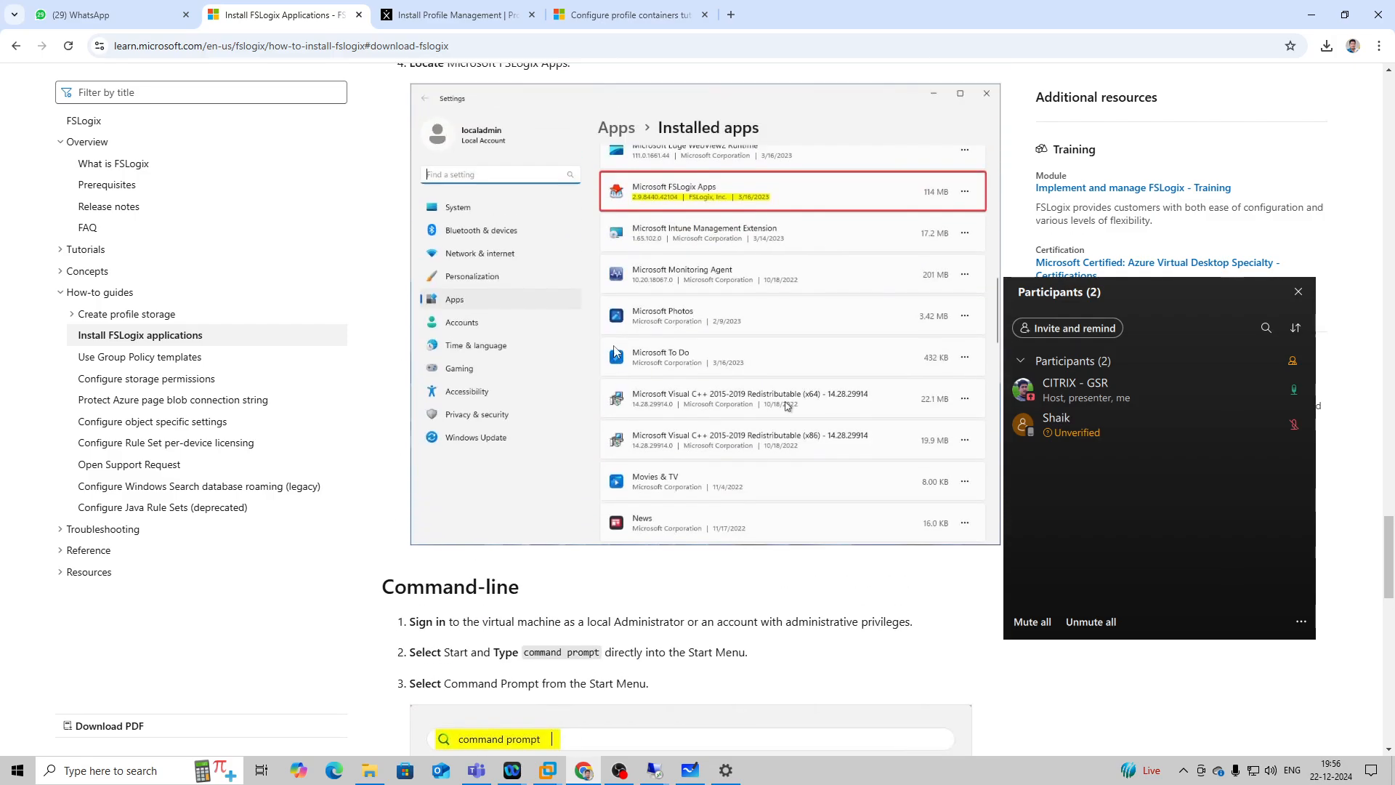
{"action": "left_click", "coordinate": [606, 9]}
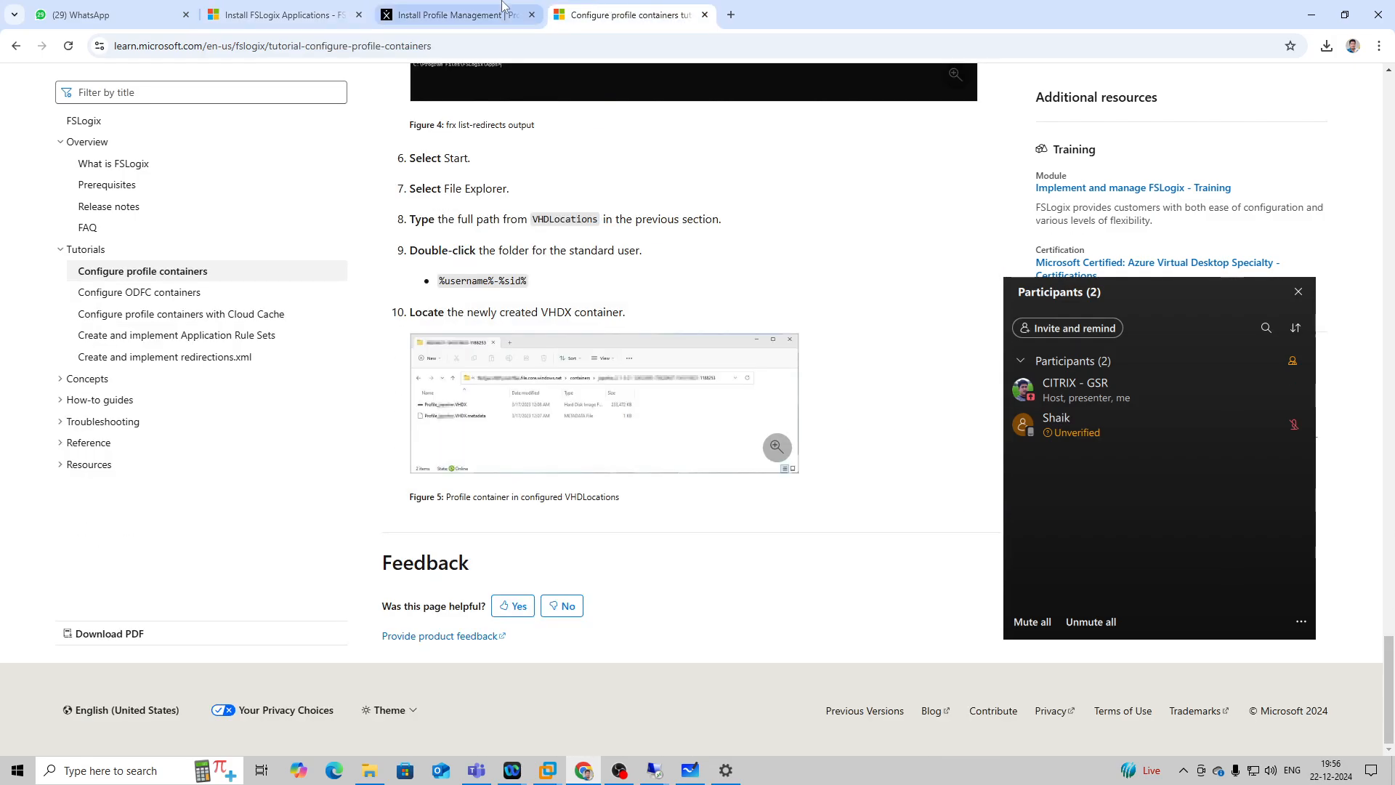
{"action": "left_click", "coordinate": [454, 14]}
Switch to the 192.168.1.56 remote session and refresh the FSLogix registry key by collapsing and re-expanding its tree.
{"action": "mouse_move", "coordinate": [678, 776]}
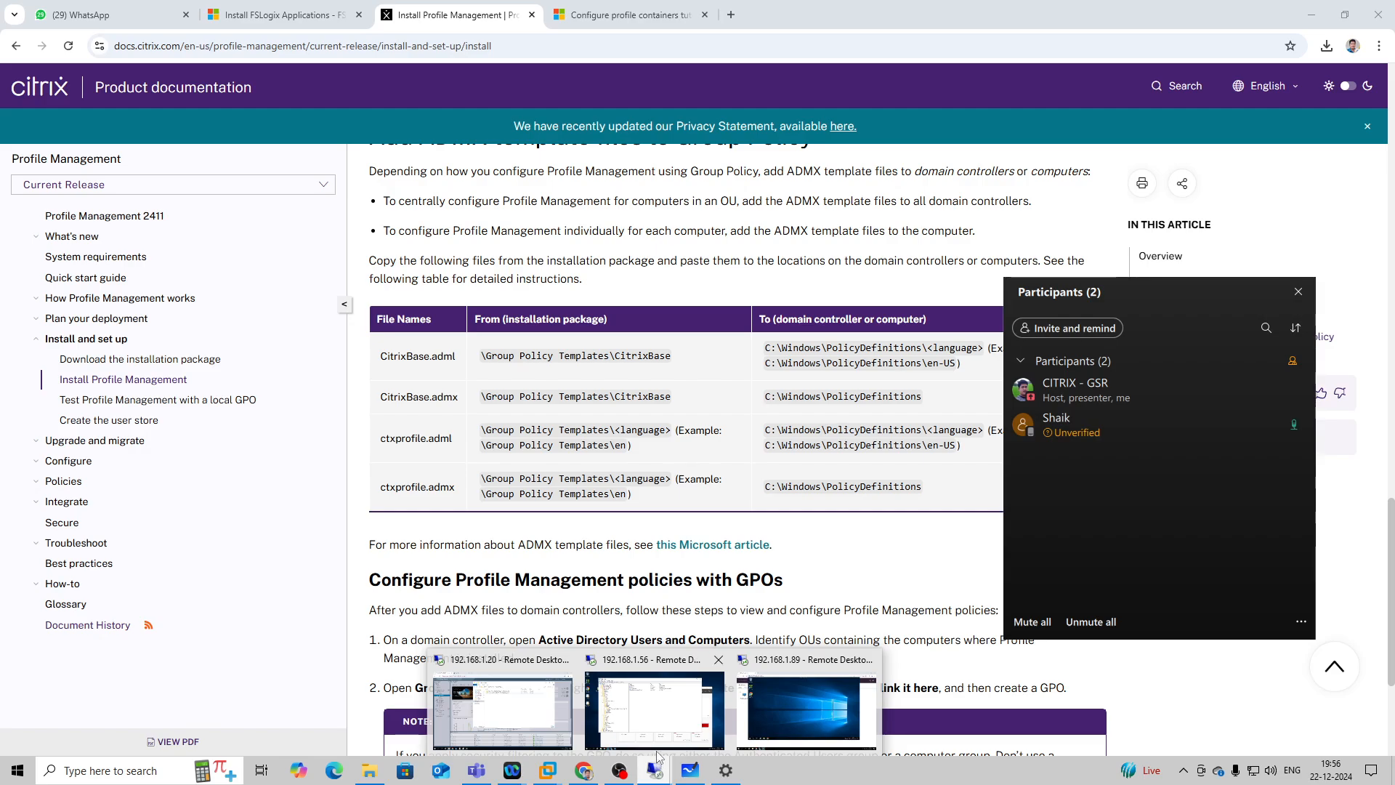
{"action": "left_click", "coordinate": [656, 724]}
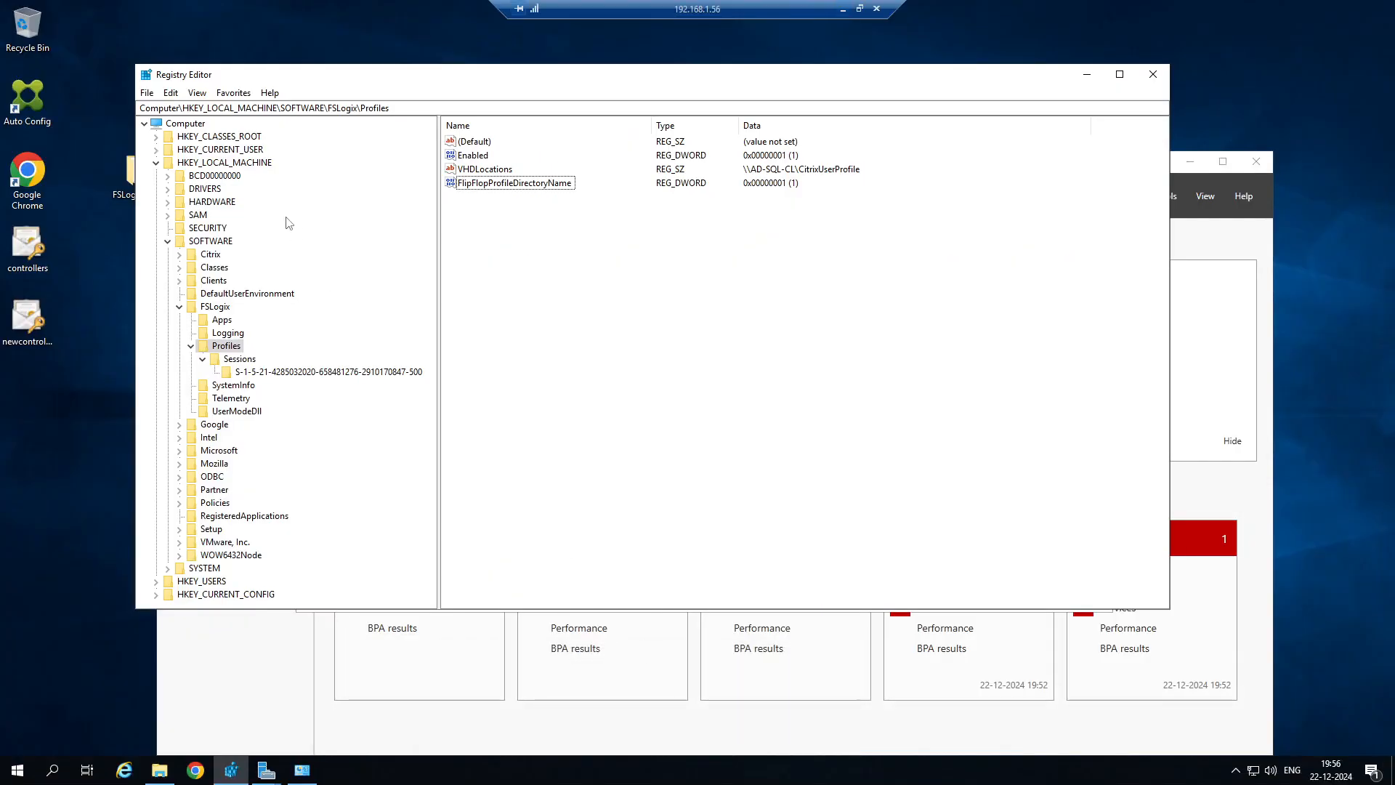
{"action": "left_click", "coordinate": [190, 346]}
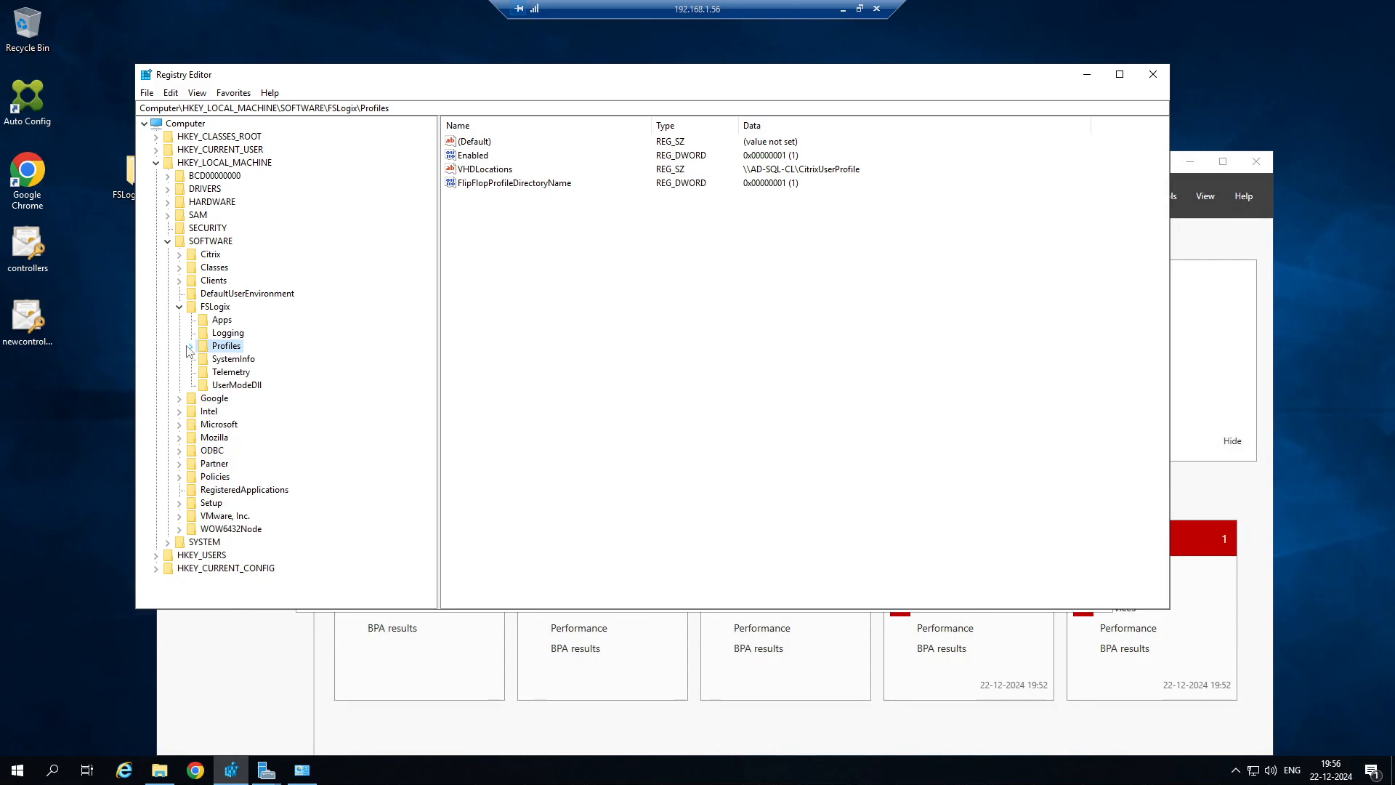
{"action": "left_click", "coordinate": [178, 308]}
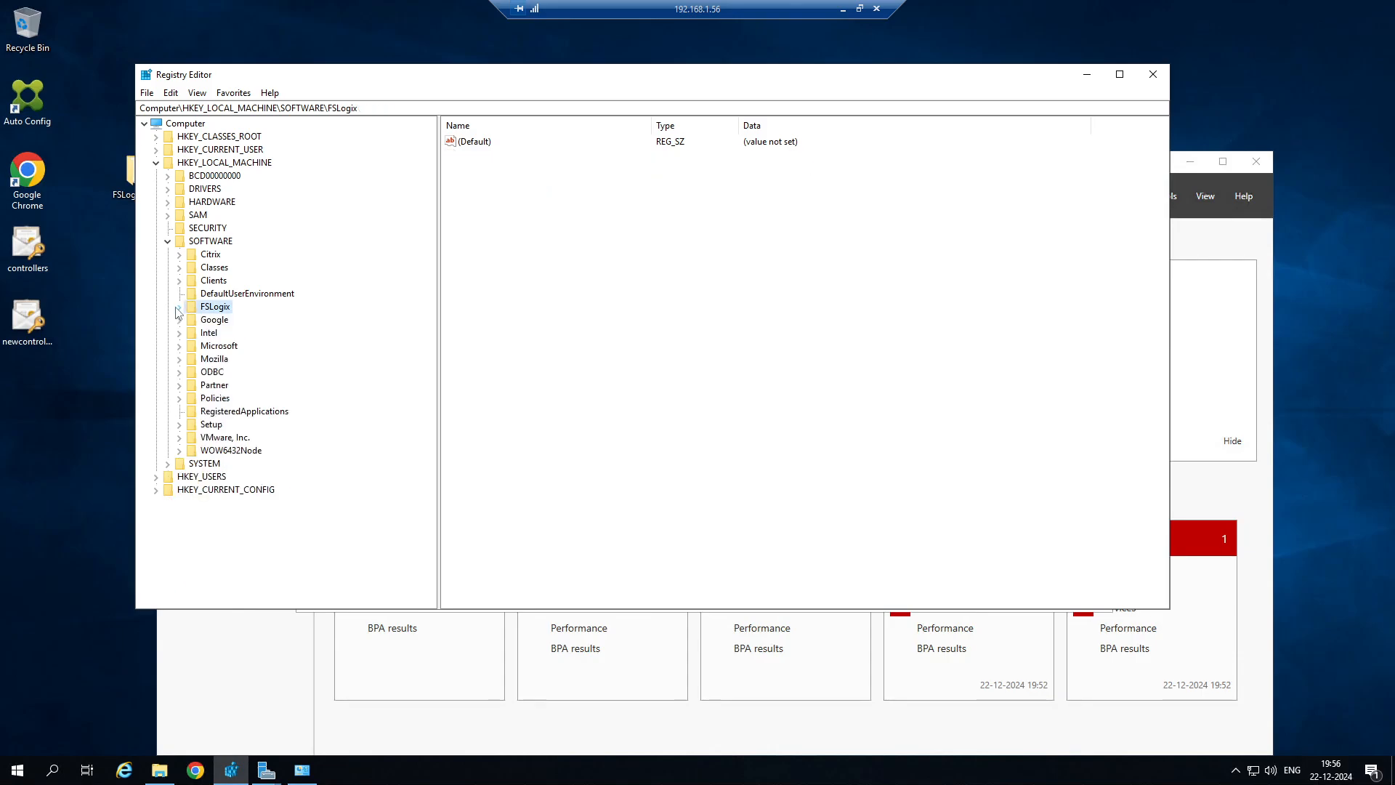
{"action": "left_click", "coordinate": [178, 308]}
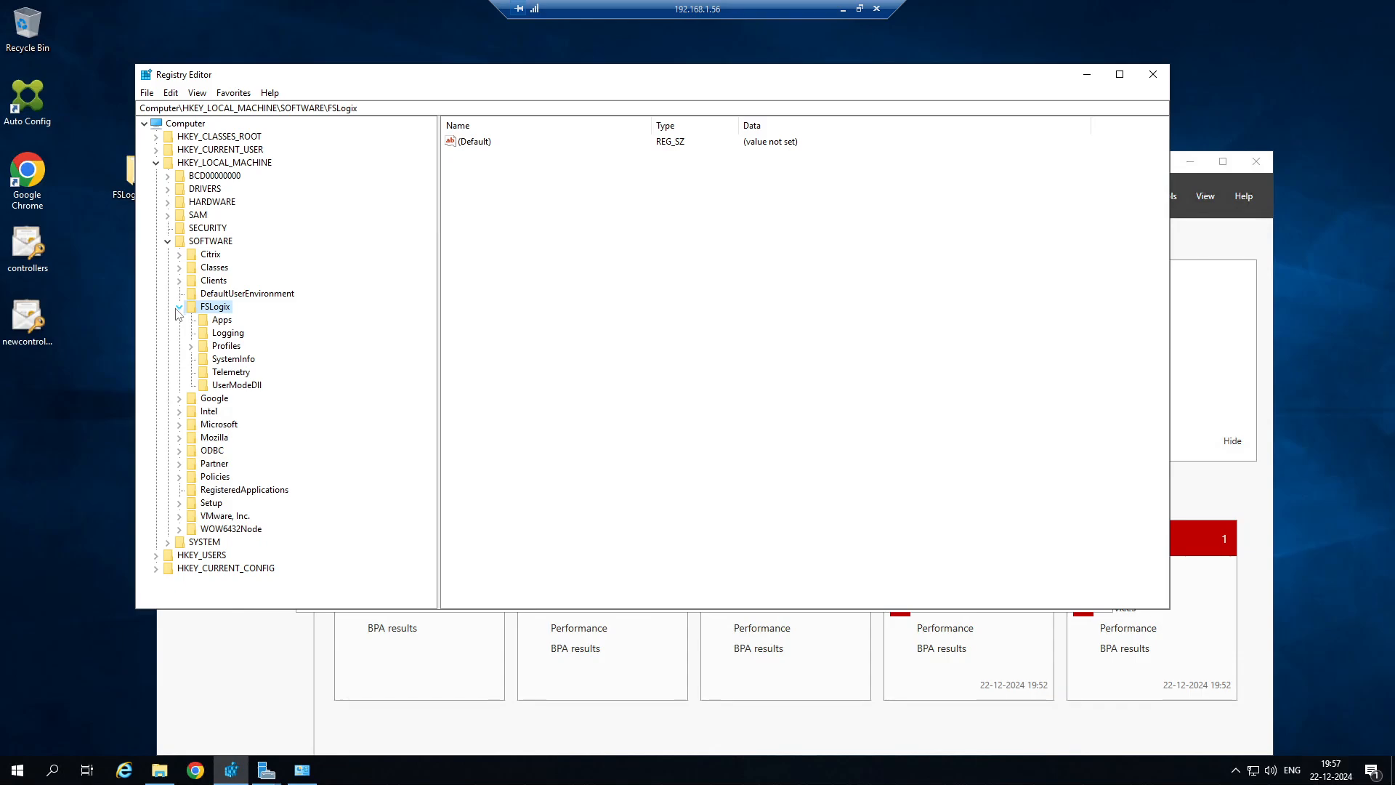
Inspect the registry values under FSLogix's Apps, Profiles, SystemInfo and Telemetry keys, expand Profiles to show Sessions, and minimize the session.
{"action": "left_click", "coordinate": [221, 321]}
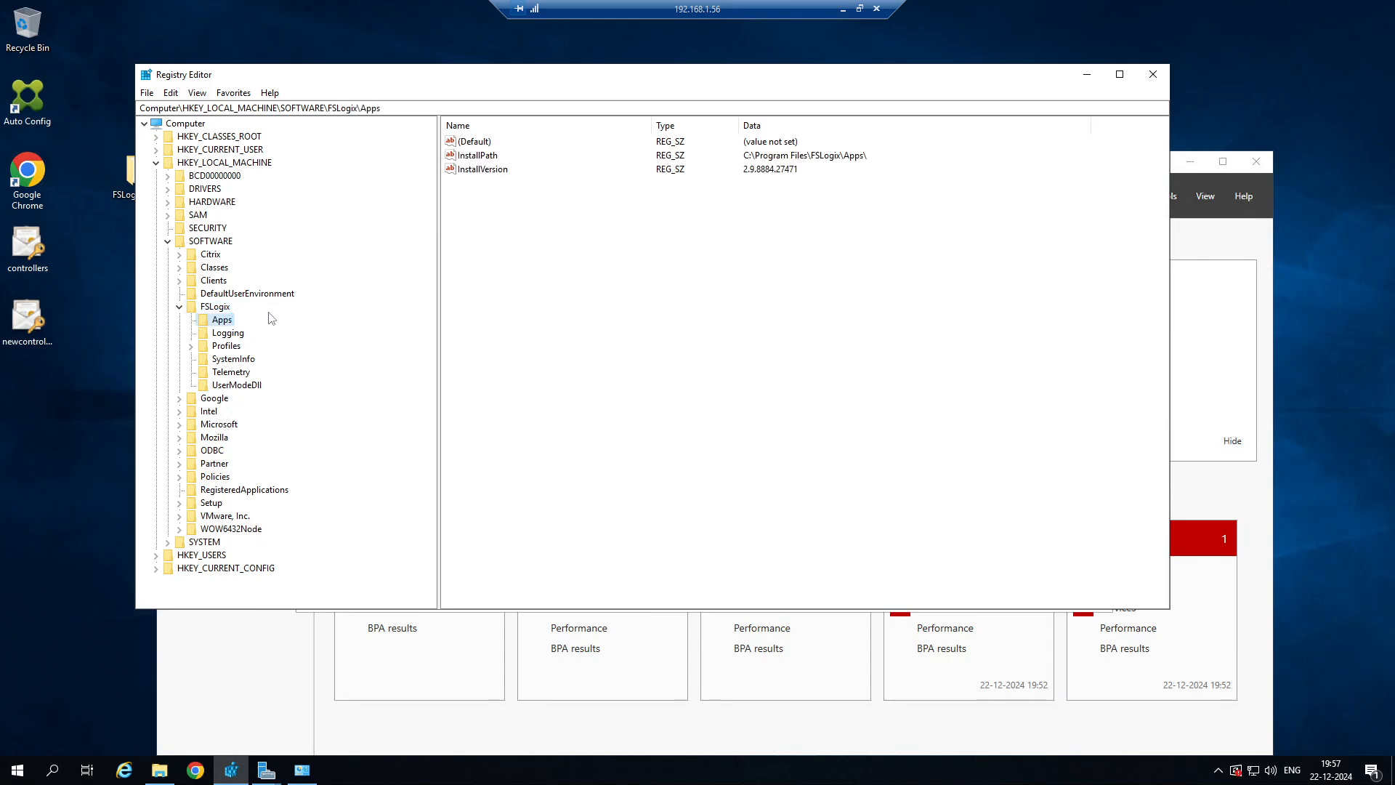
{"action": "left_click", "coordinate": [227, 346]}
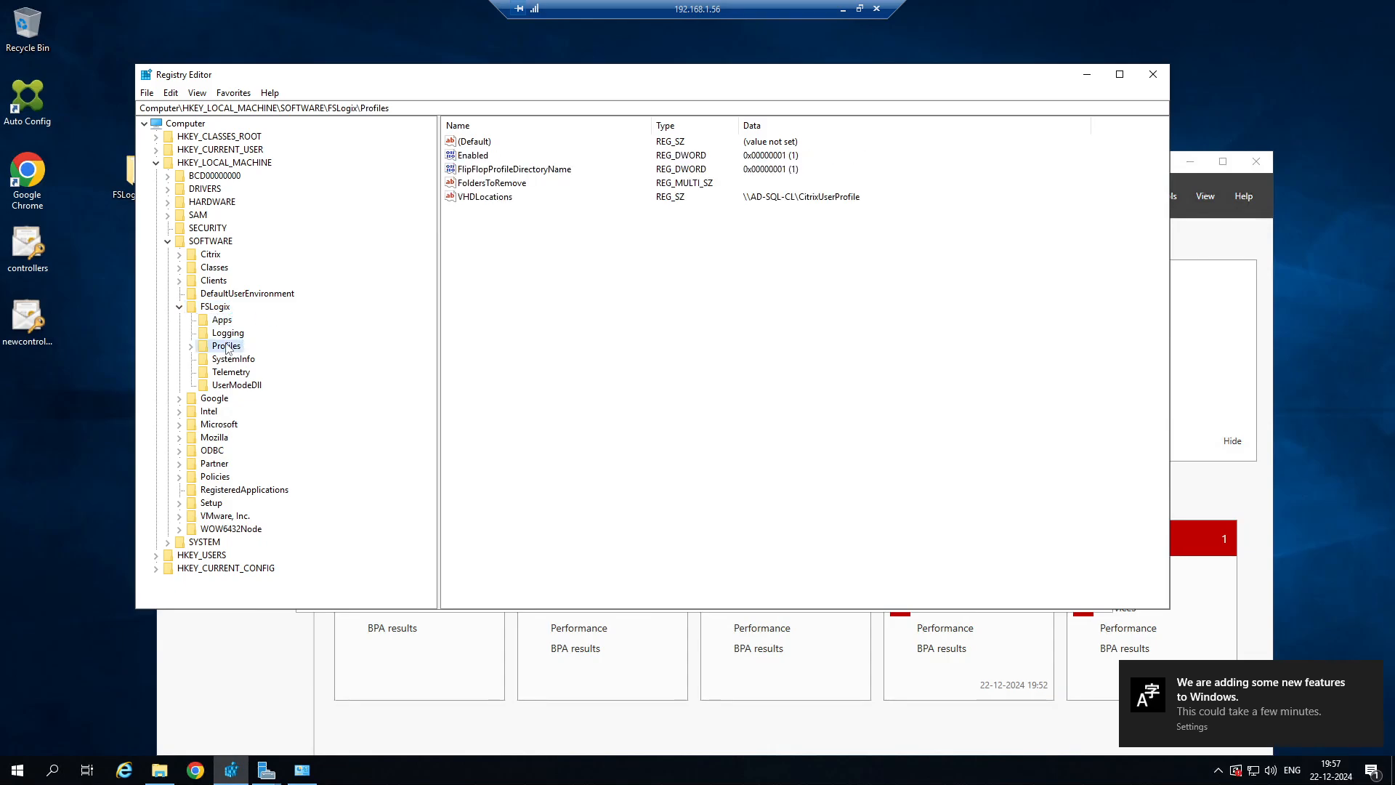
{"action": "left_click", "coordinate": [234, 360]}
{"action": "left_click", "coordinate": [231, 372]}
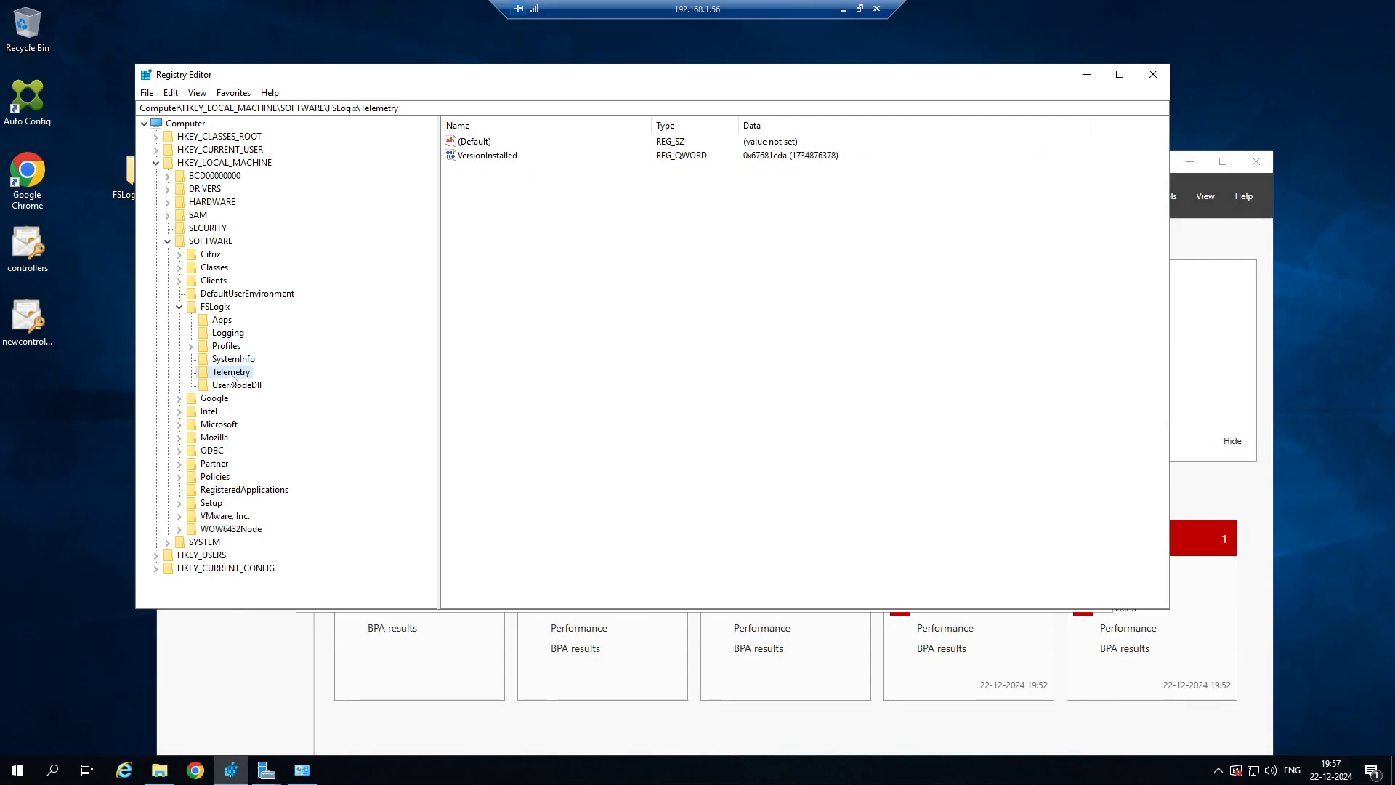
{"action": "left_click", "coordinate": [226, 398]}
{"action": "left_click", "coordinate": [233, 372]}
{"action": "left_click", "coordinate": [234, 347]}
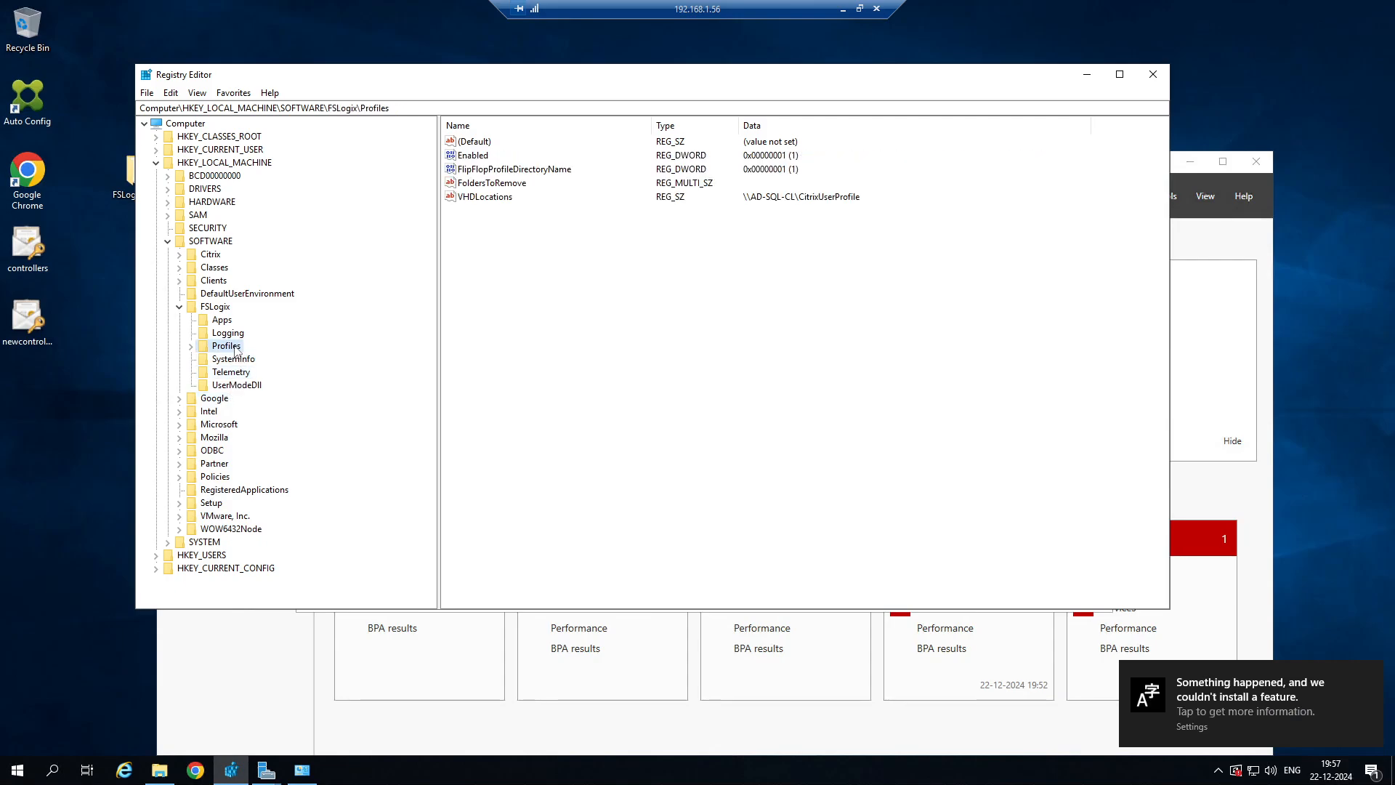
{"action": "left_click", "coordinate": [193, 348]}
{"action": "left_click", "coordinate": [204, 359]}
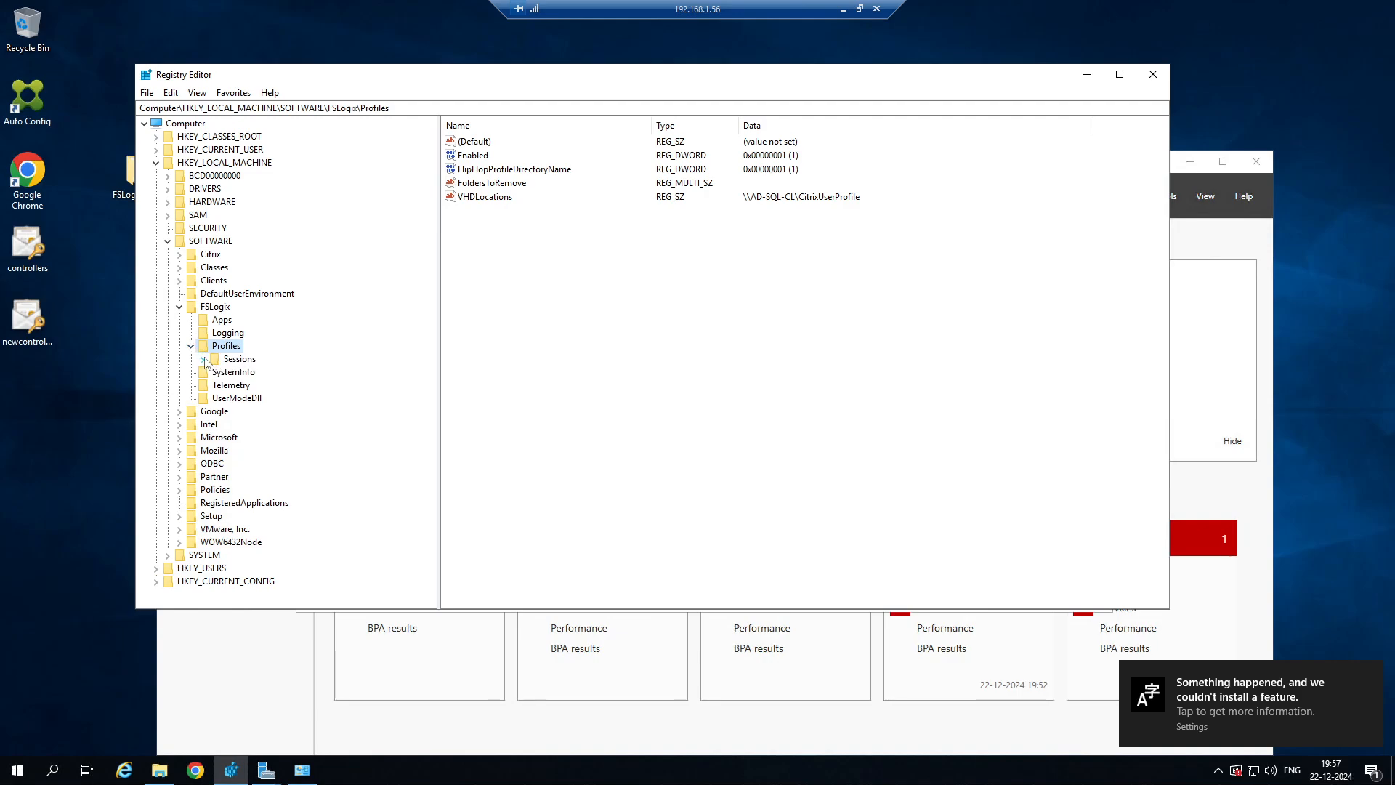
{"action": "left_click", "coordinate": [842, 9]}
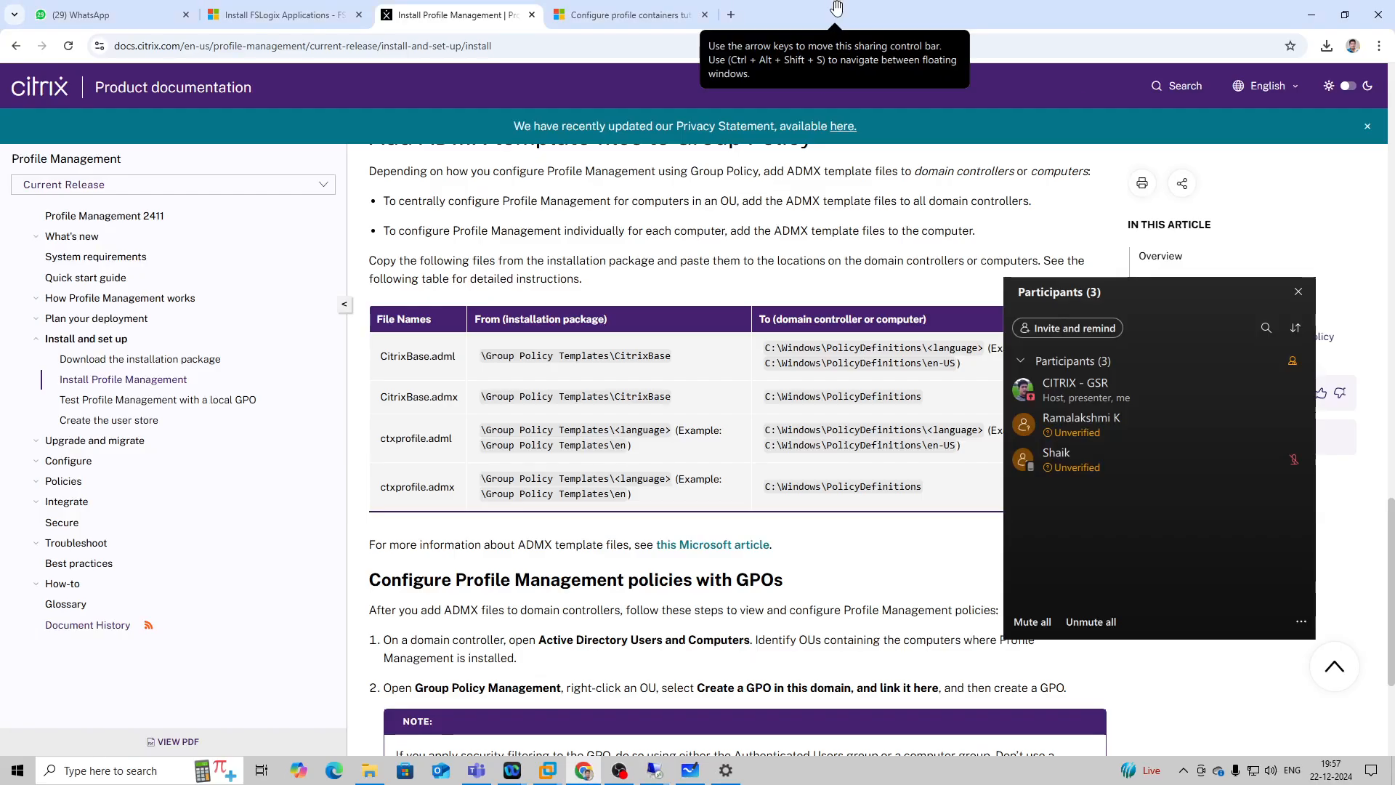
Return to the 192.168.1.56 session, minimize Registry Editor, and minimize the session again.
{"action": "mouse_move", "coordinate": [654, 768]}
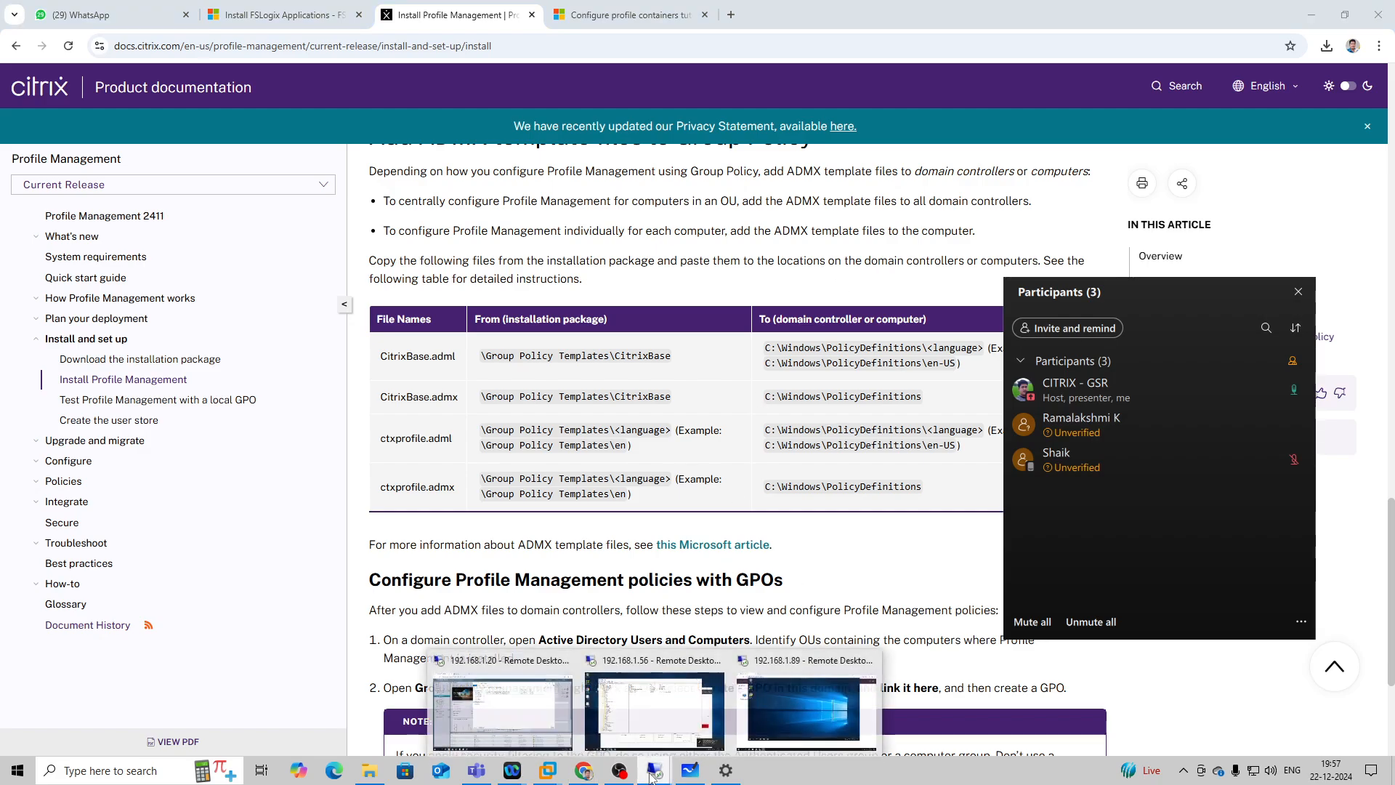
{"action": "left_click", "coordinate": [658, 706]}
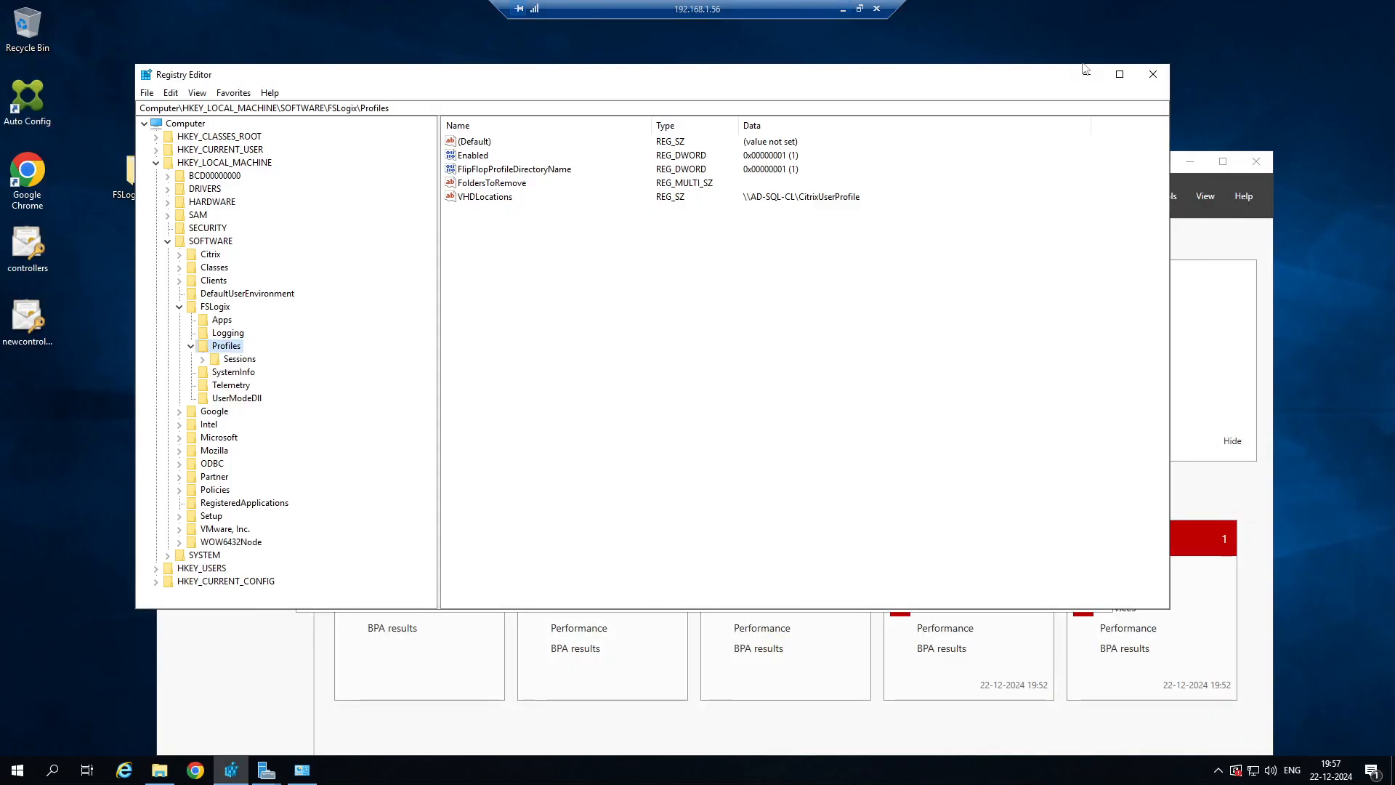
{"action": "left_click", "coordinate": [1084, 76]}
{"action": "left_click", "coordinate": [841, 8]}
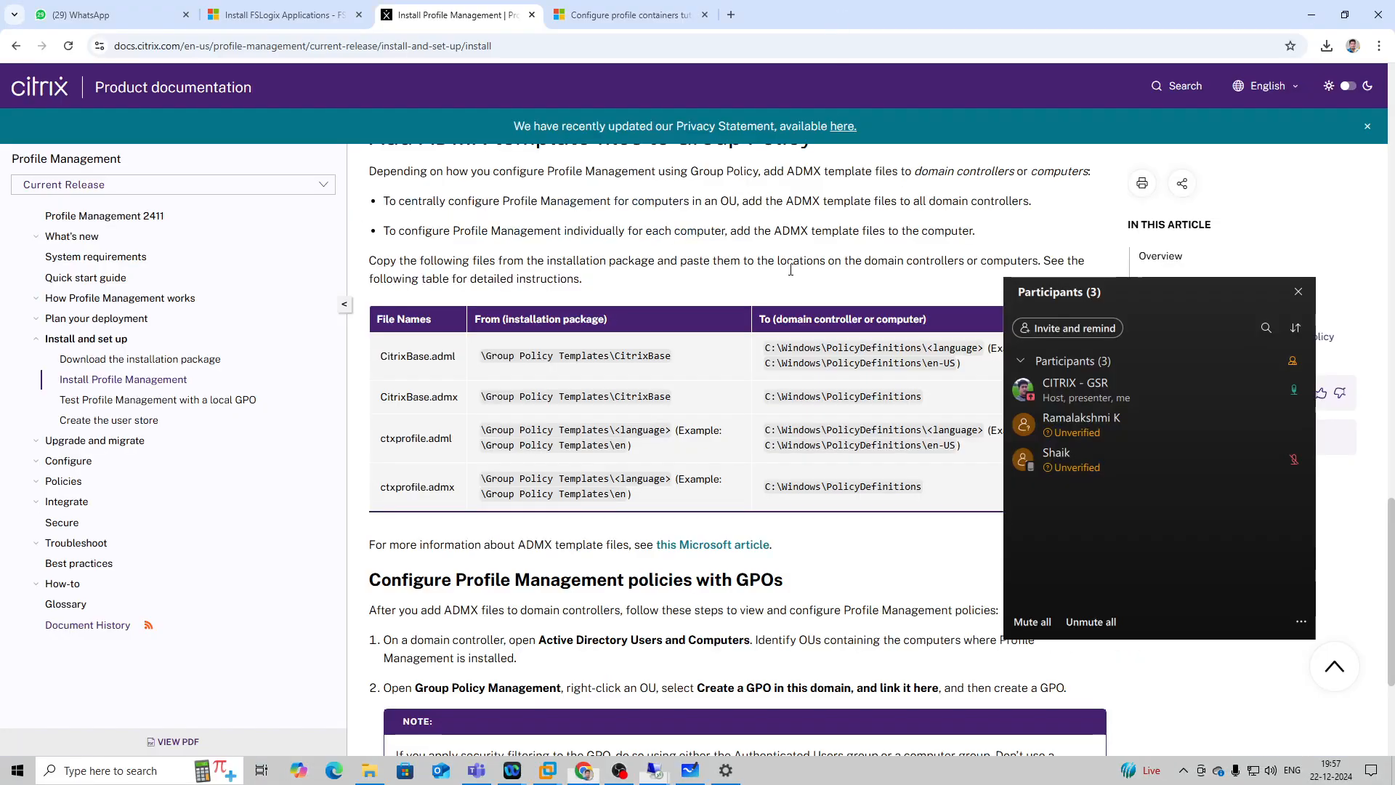
In the 192.168.1.20 session, compare the names and contents of the two user folders in CitrixUserProfile, and minimize the session.
{"action": "mouse_move", "coordinate": [653, 768]}
{"action": "left_click", "coordinate": [542, 730]}
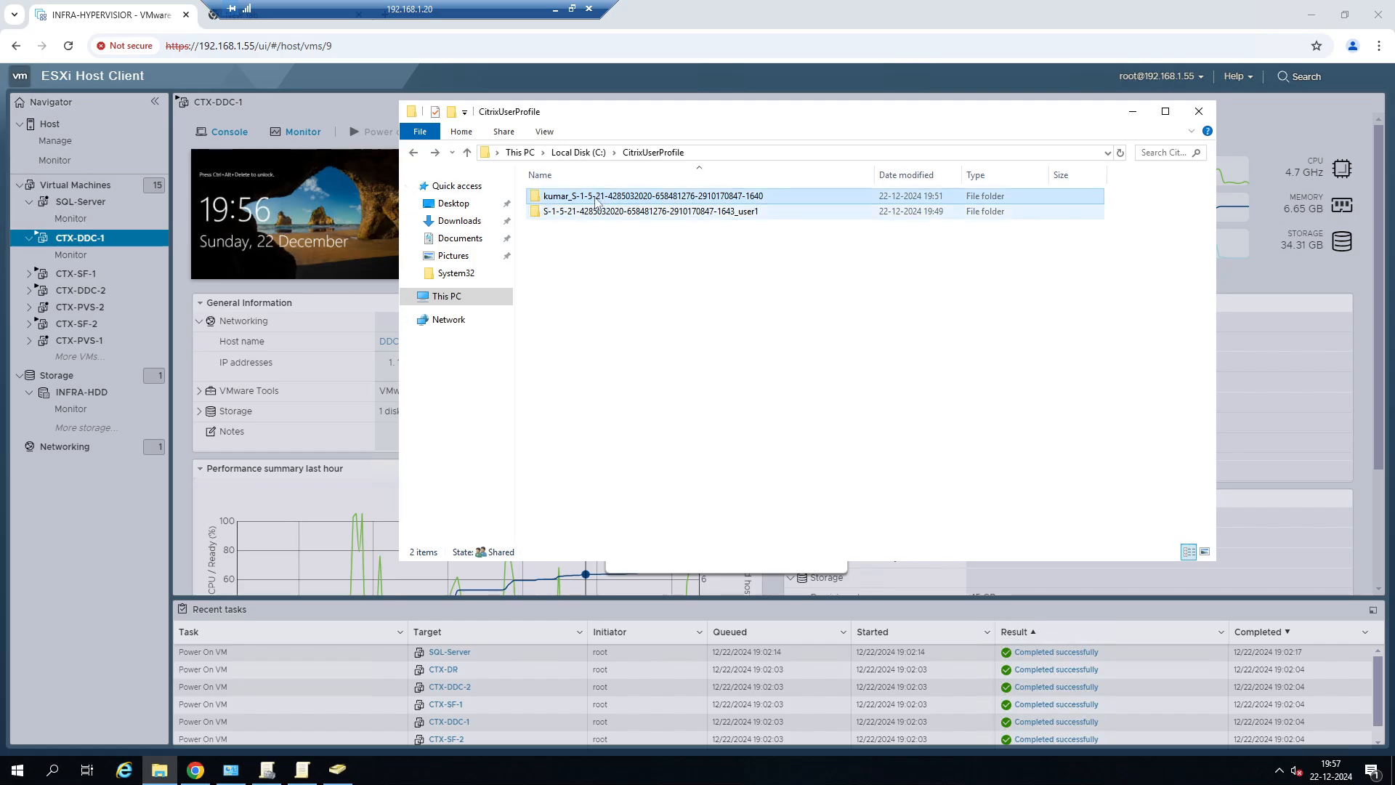
{"action": "left_click", "coordinate": [647, 213]}
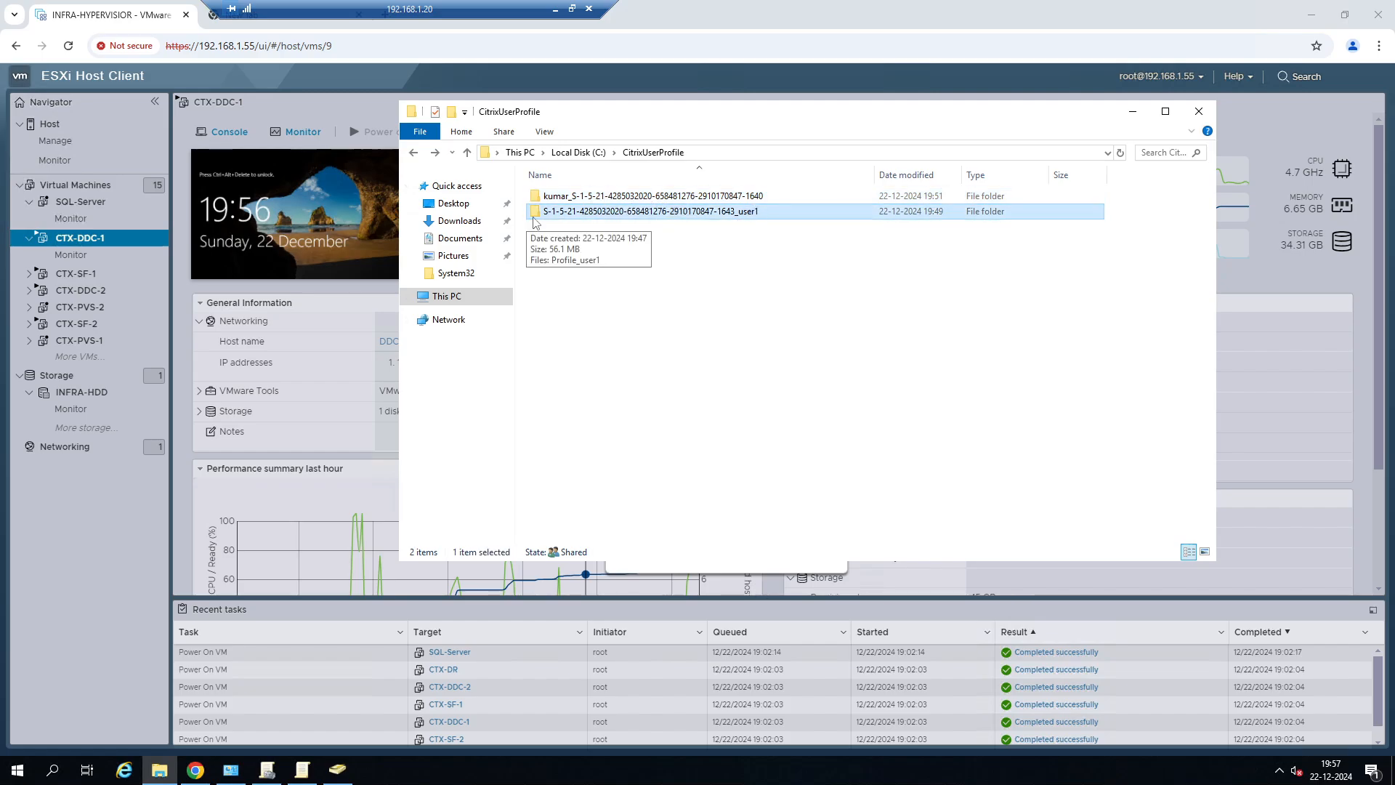
{"action": "left_click", "coordinate": [572, 198]}
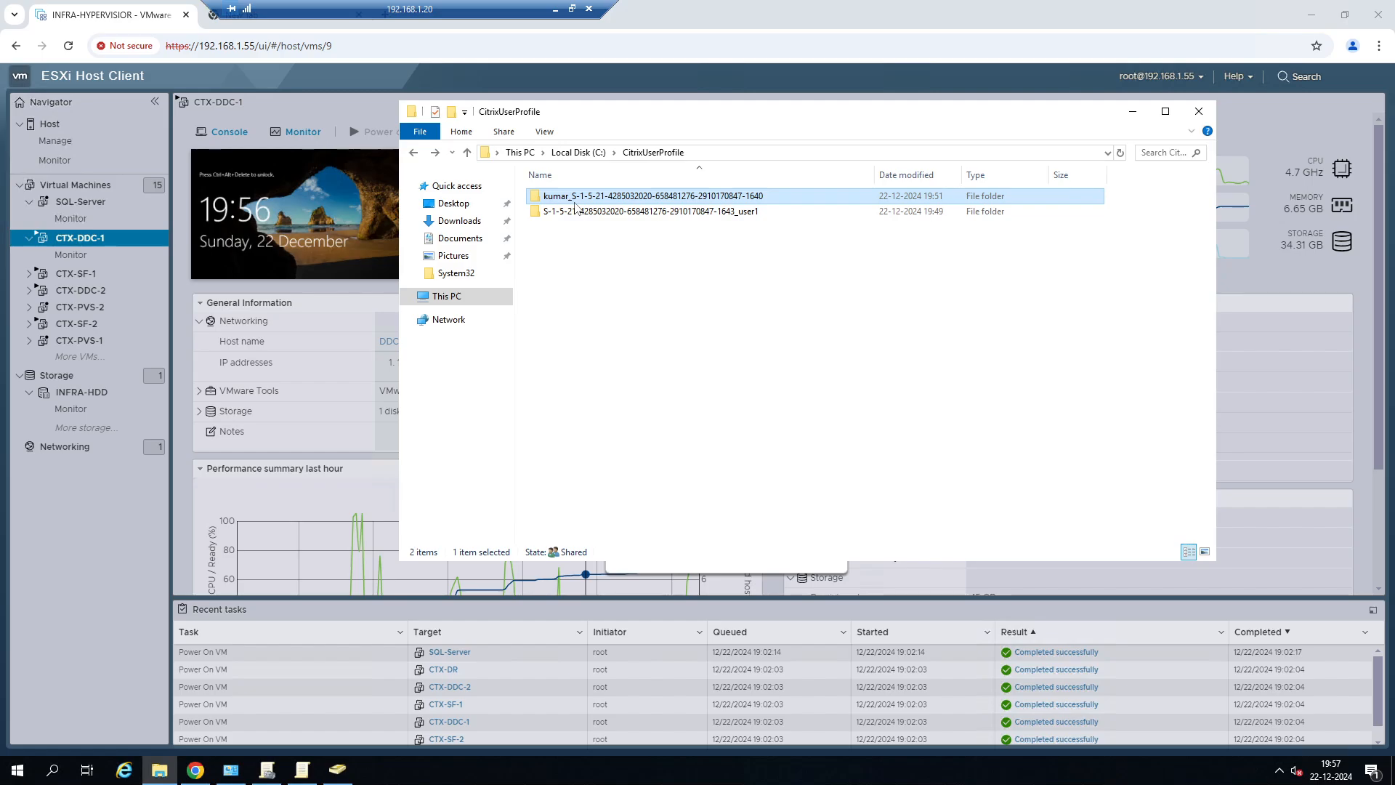
{"action": "mouse_move", "coordinate": [575, 207]}
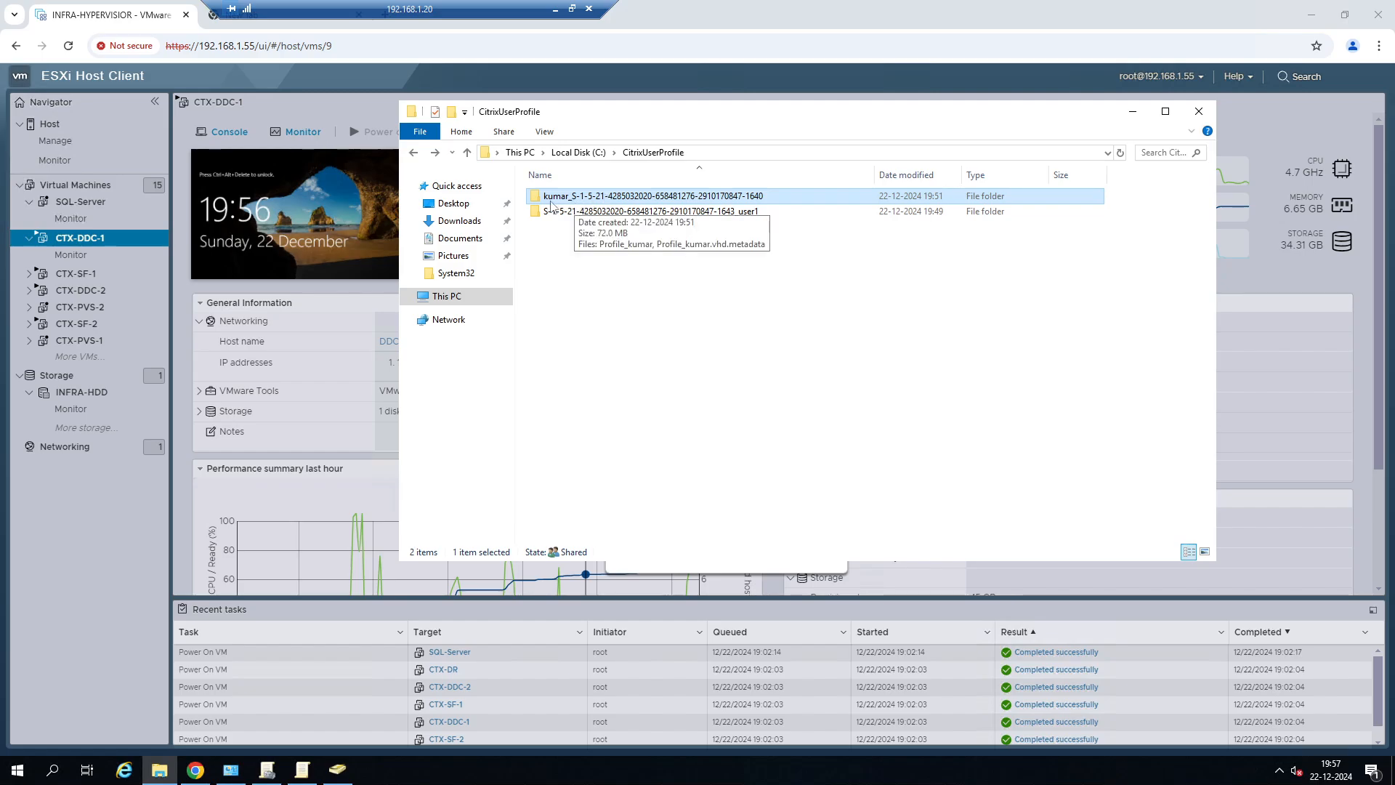
{"action": "left_click", "coordinate": [555, 8]}
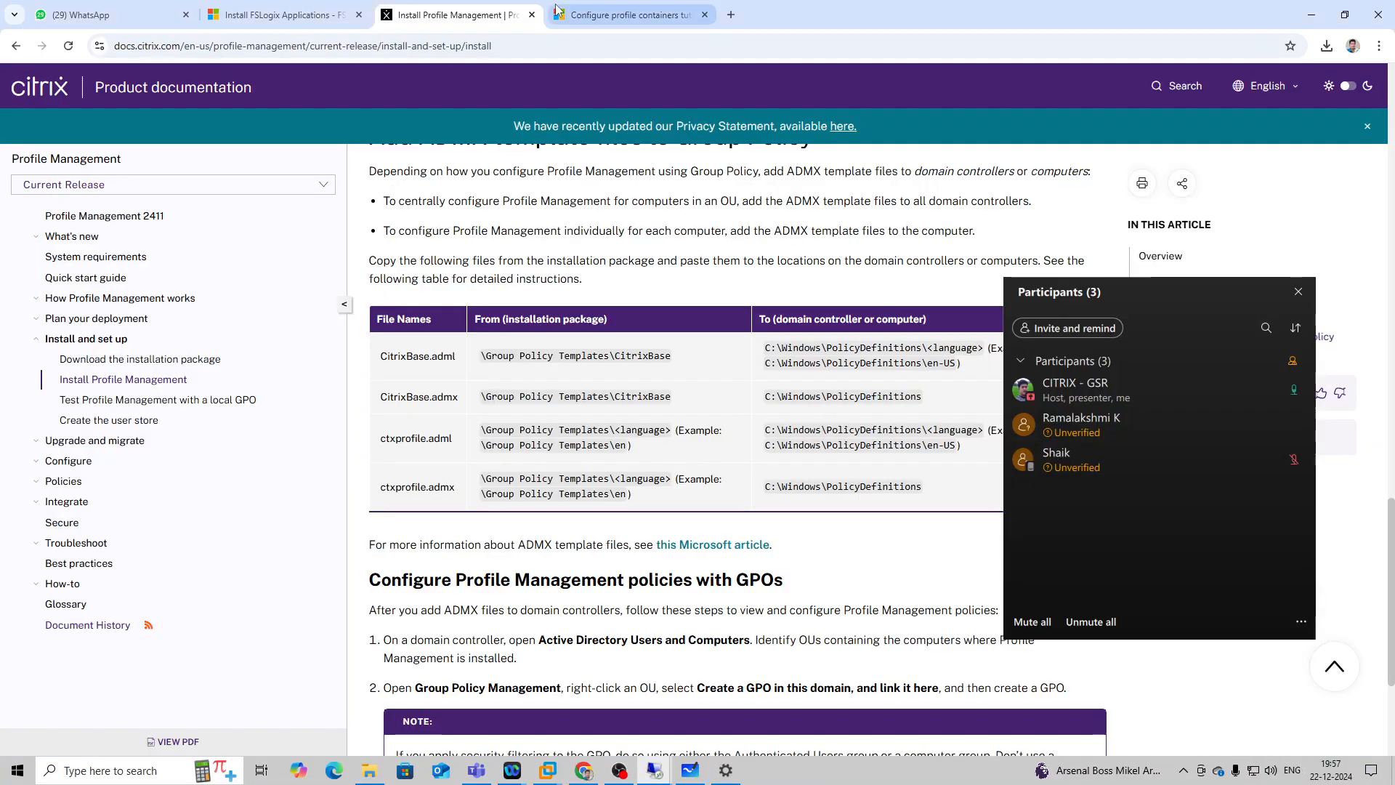
In the 192.168.1.56 session, delete the 57.2 MB CITRIXGSR user profile from the computer's stored User Profiles.
{"action": "mouse_move", "coordinate": [662, 772]}
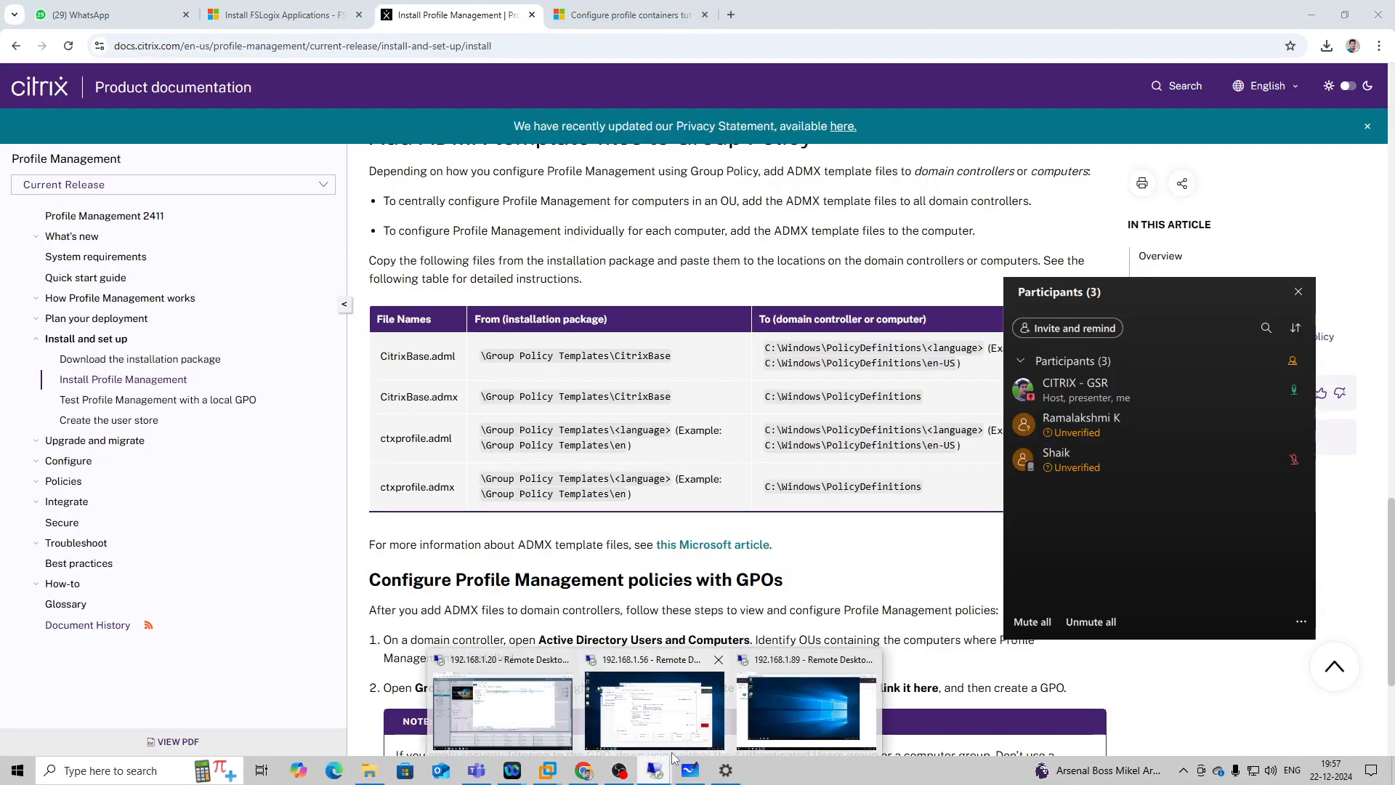
{"action": "left_click", "coordinate": [683, 730]}
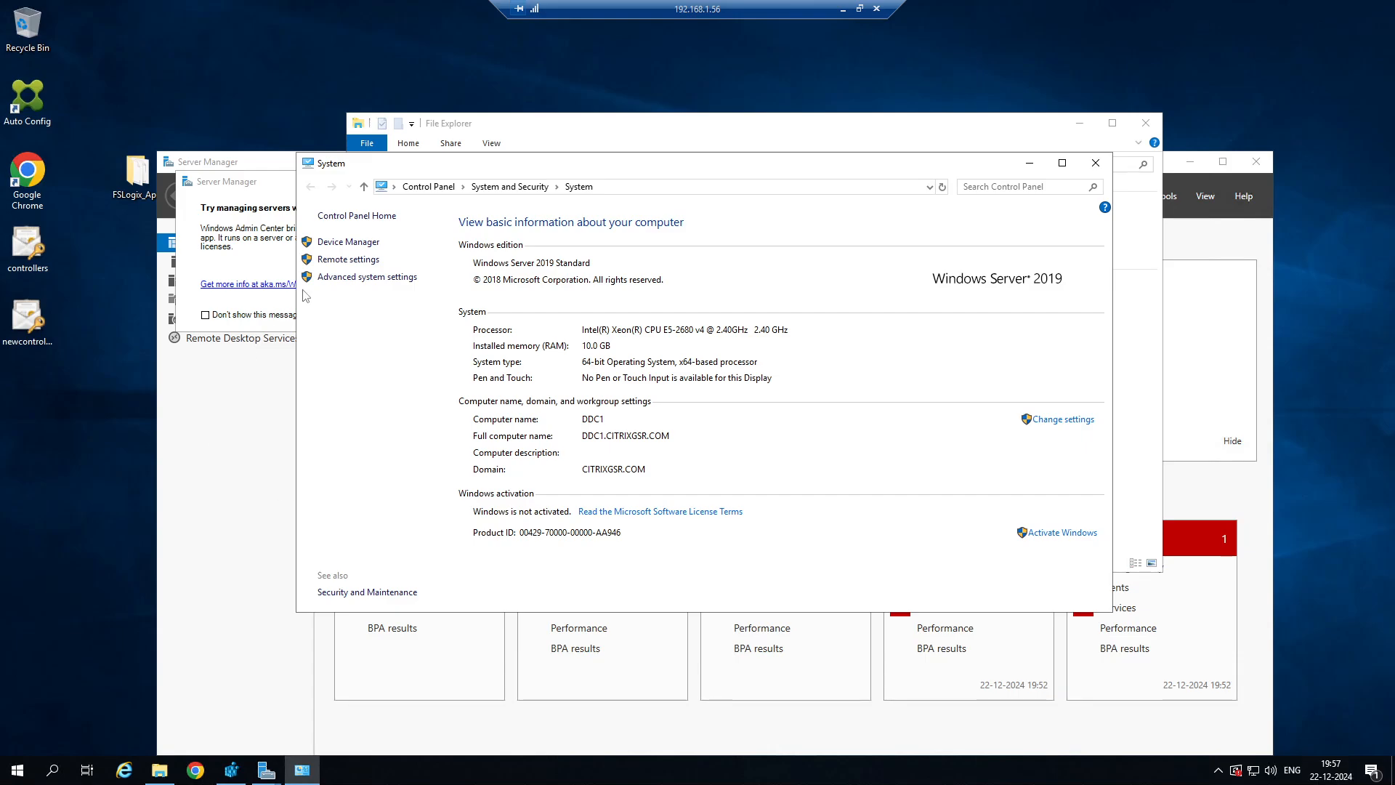
{"action": "left_click", "coordinate": [342, 277]}
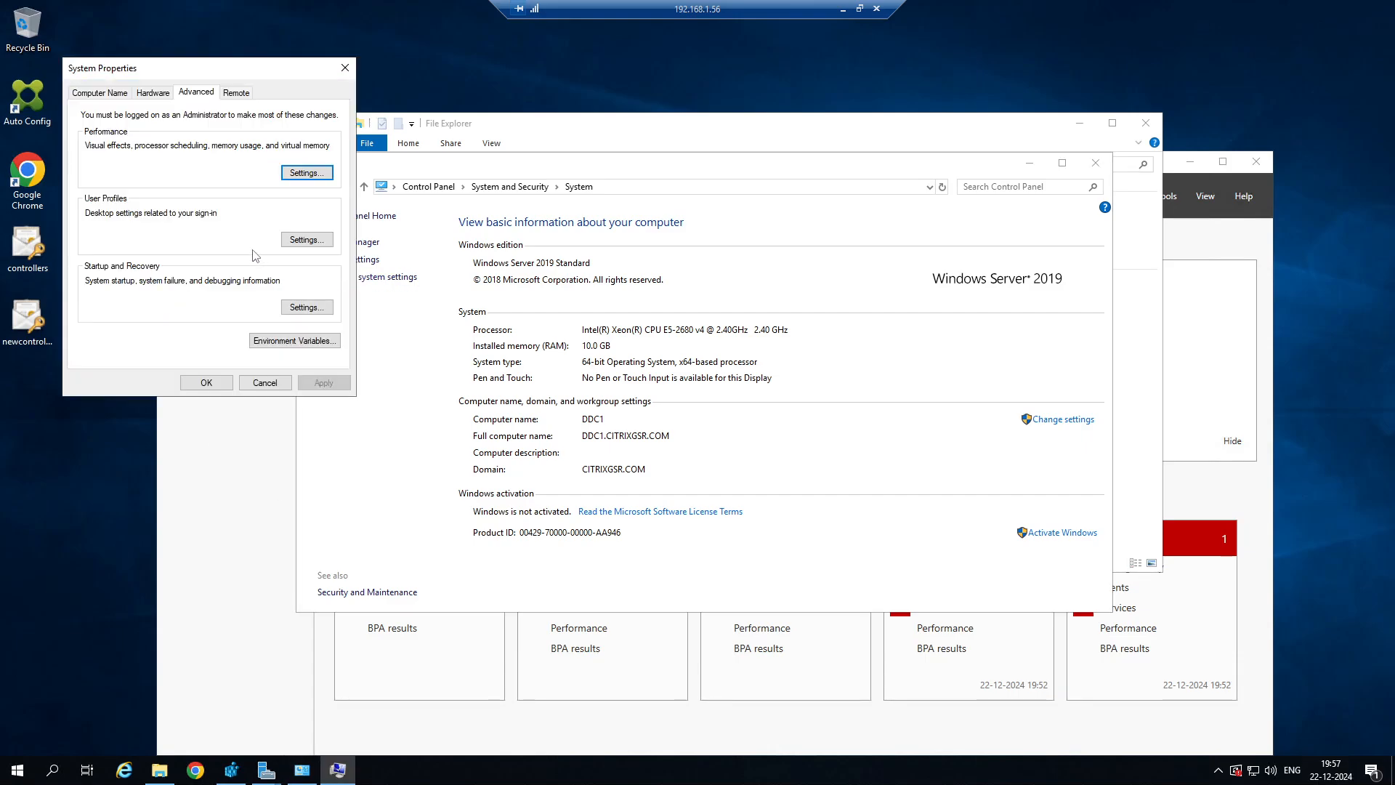
{"action": "left_click", "coordinate": [306, 241]}
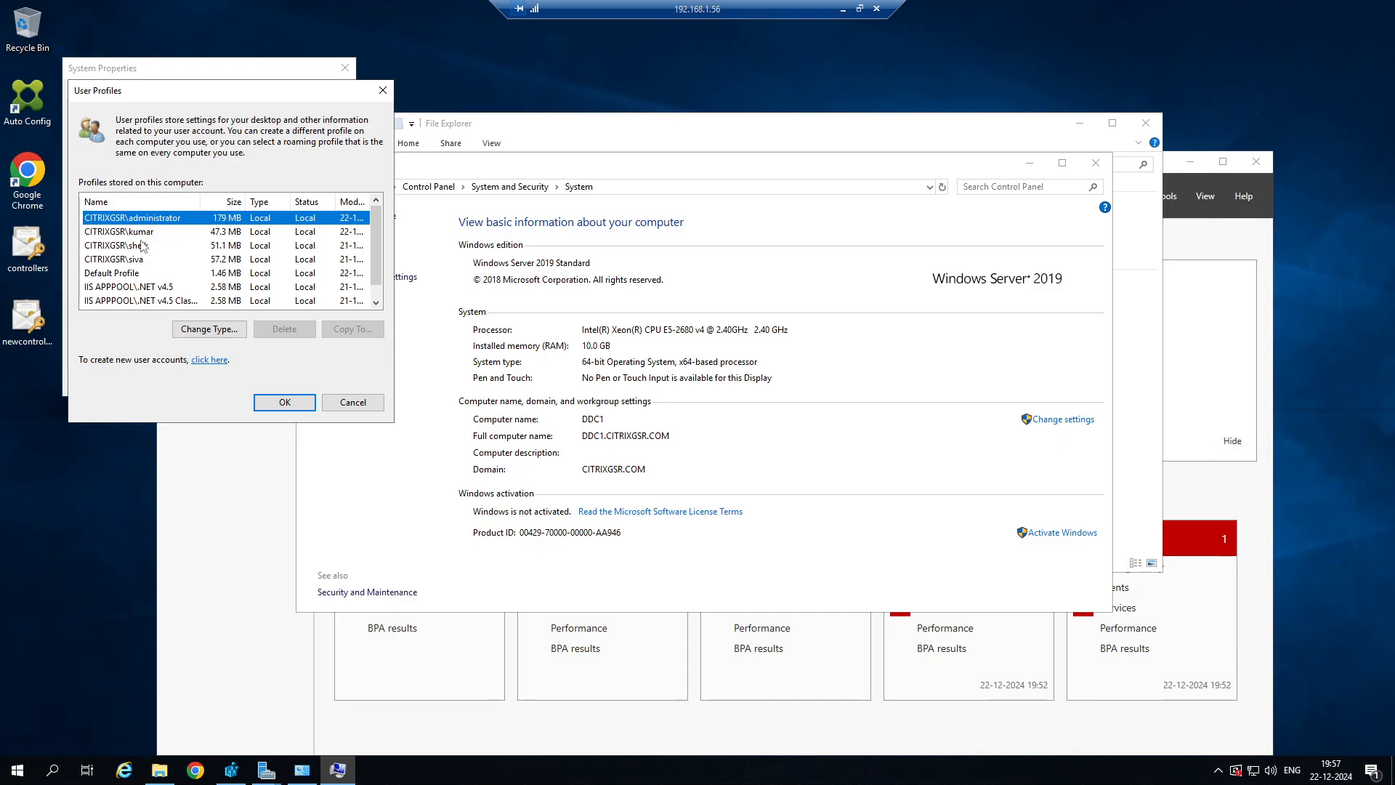
{"action": "left_click", "coordinate": [143, 236]}
{"action": "left_click", "coordinate": [129, 258]}
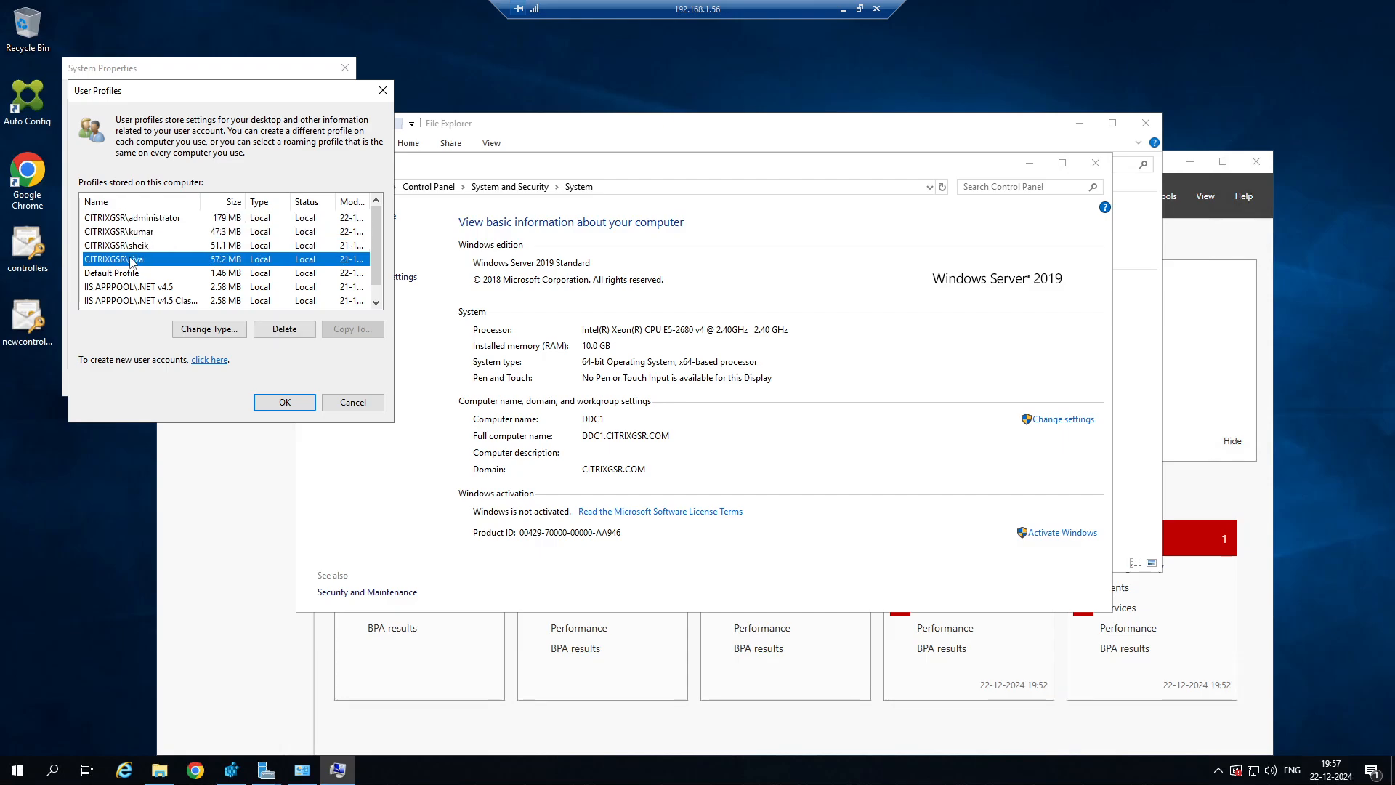
{"action": "left_click", "coordinate": [292, 331]}
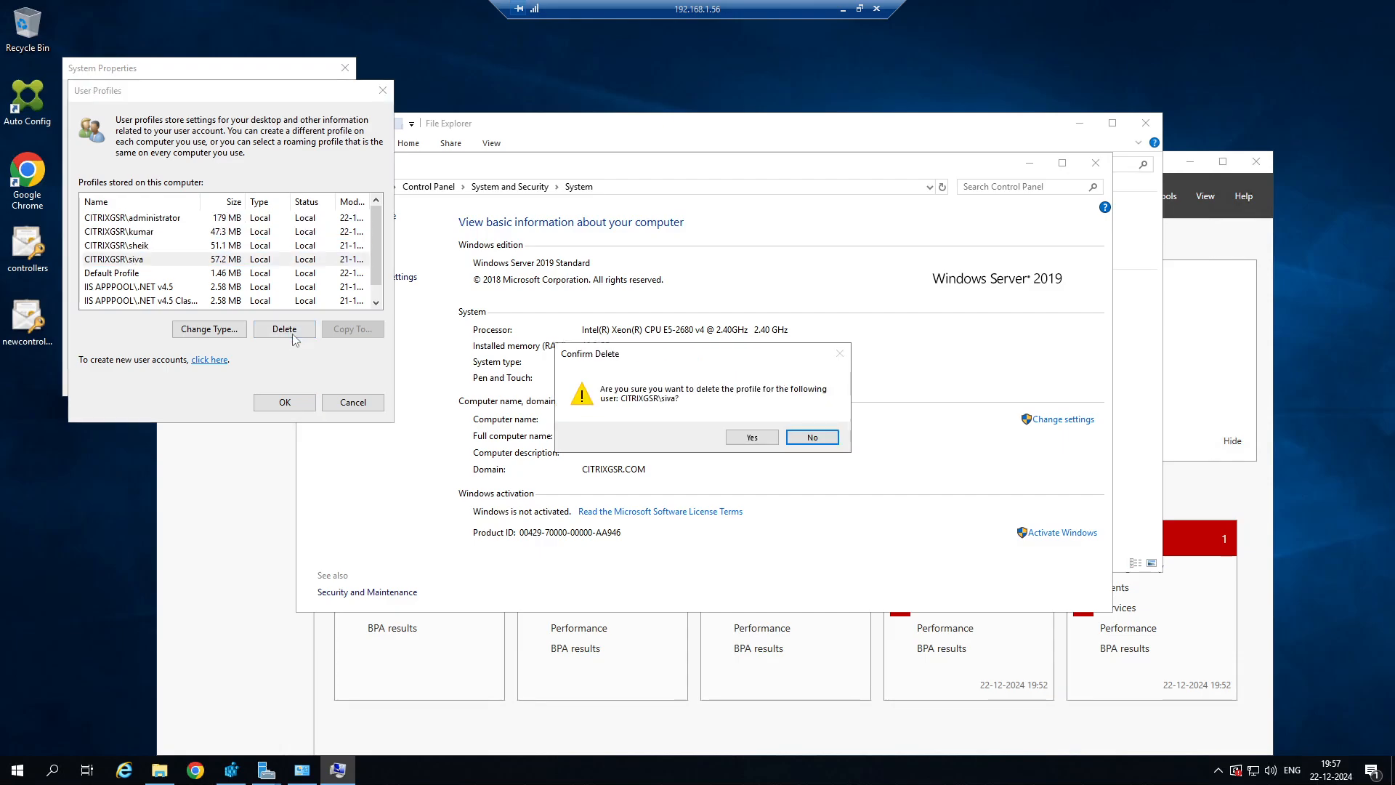
{"action": "left_click", "coordinate": [760, 442]}
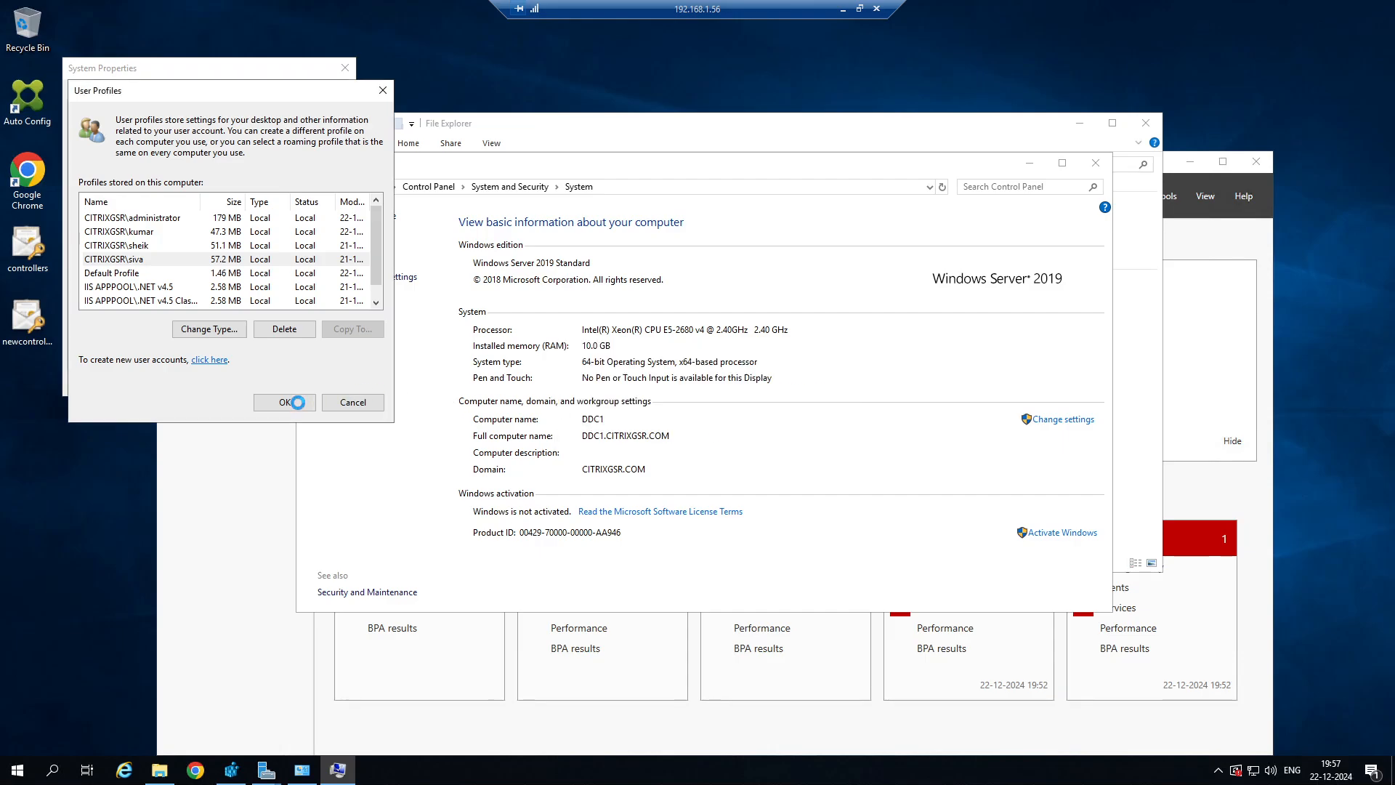
{"action": "left_click", "coordinate": [297, 401]}
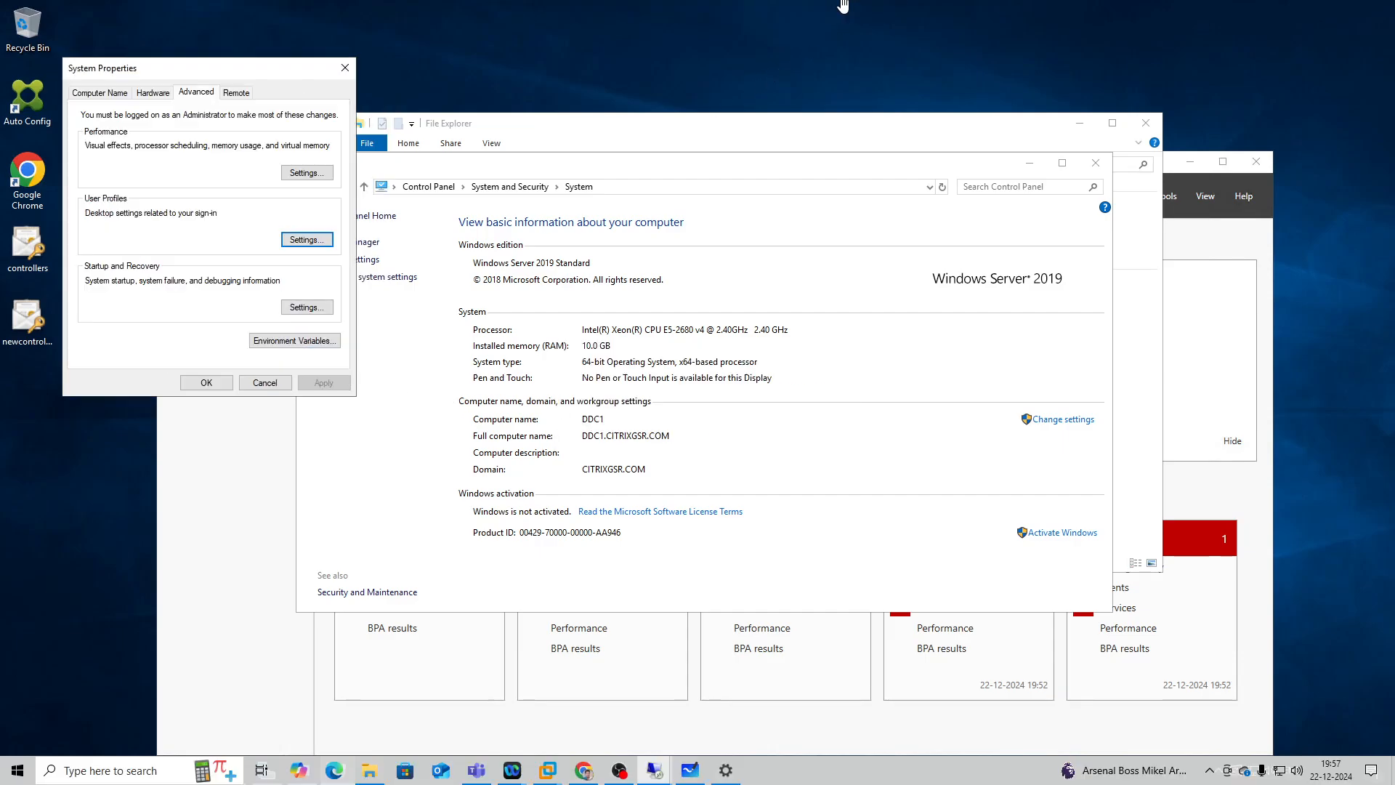
Switch to the 192.168.1.89 remote session and sign out of the SERVER-DESKTOP virtual desktop.
{"action": "left_click", "coordinate": [843, 4]}
{"action": "mouse_move", "coordinate": [647, 775]}
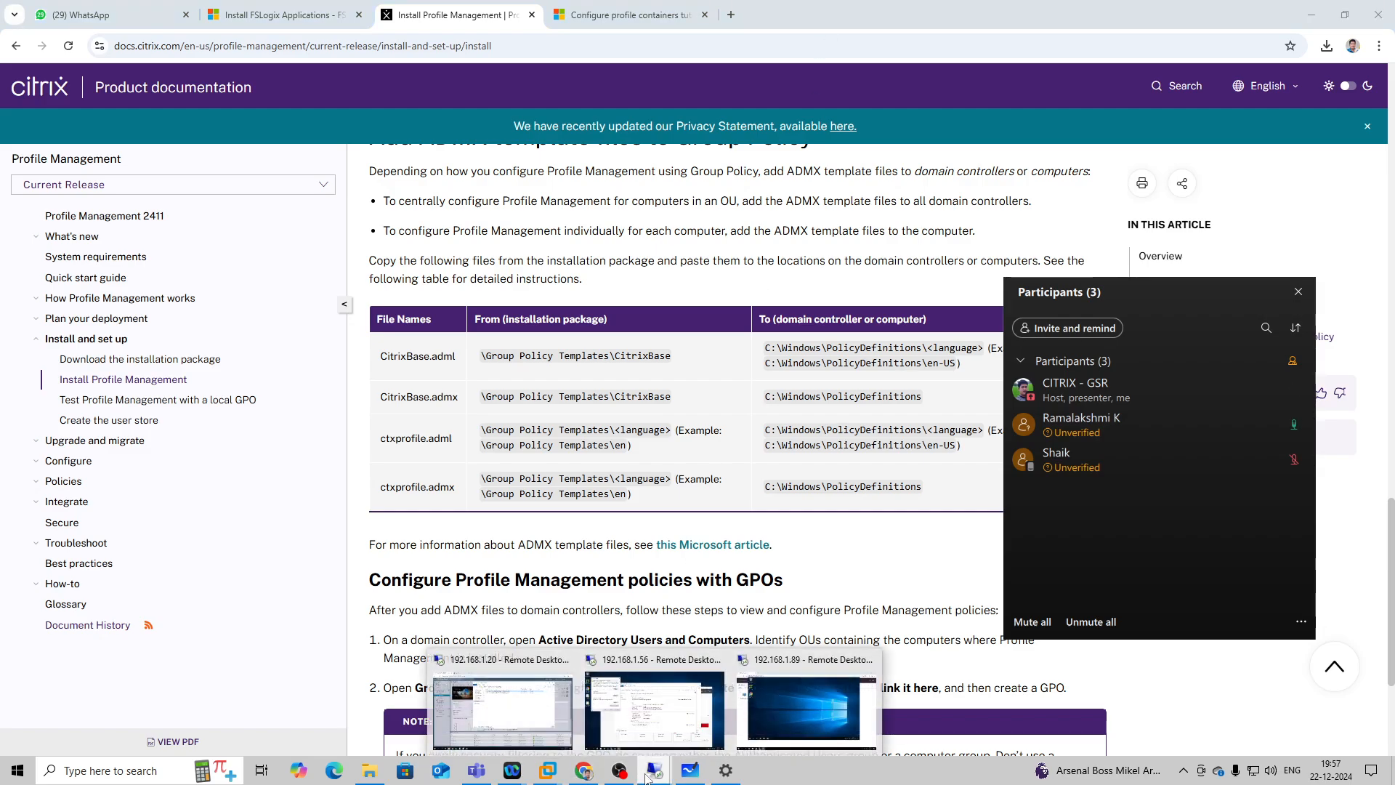
{"action": "left_click", "coordinate": [785, 699]}
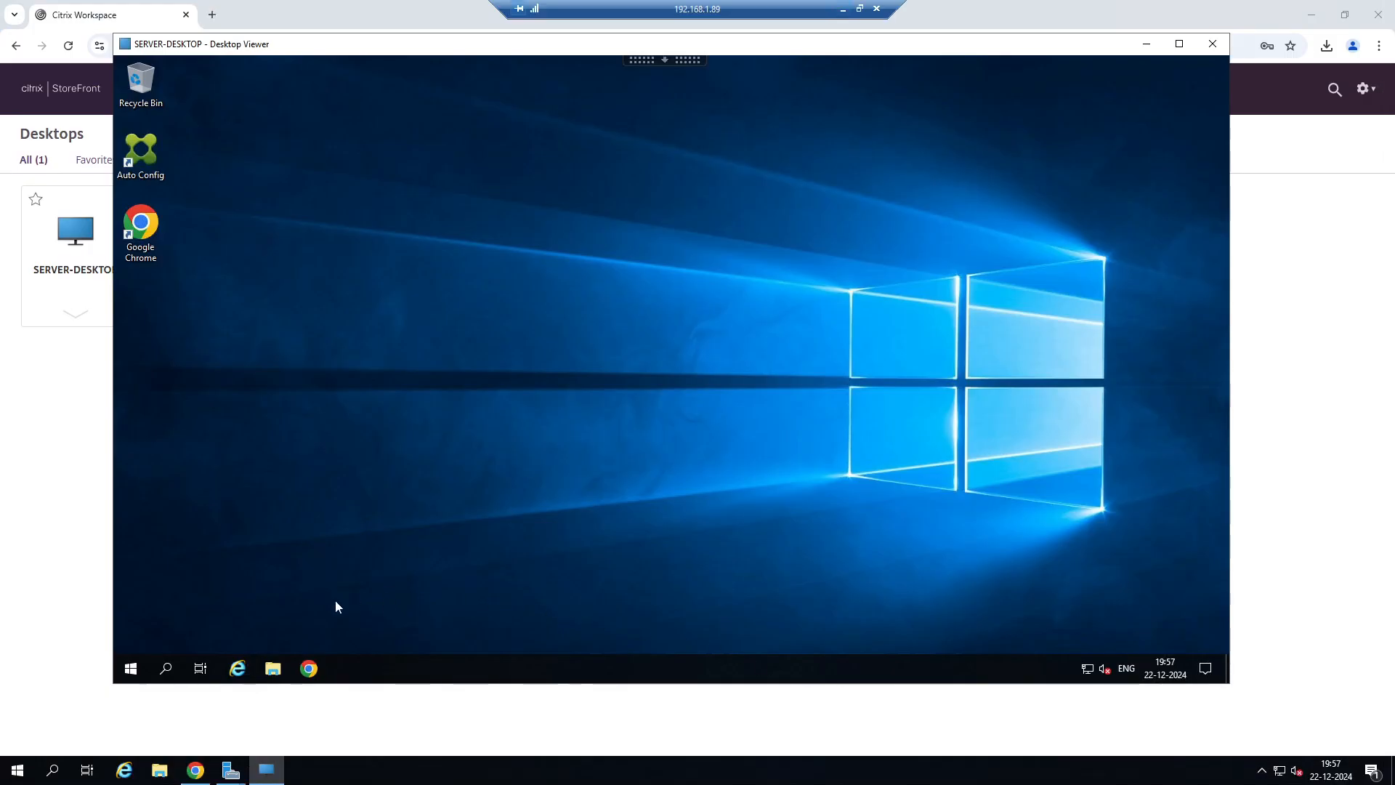
{"action": "right_click", "coordinate": [138, 669]}
{"action": "mouse_move", "coordinate": [286, 626]}
{"action": "left_click", "coordinate": [436, 647]}
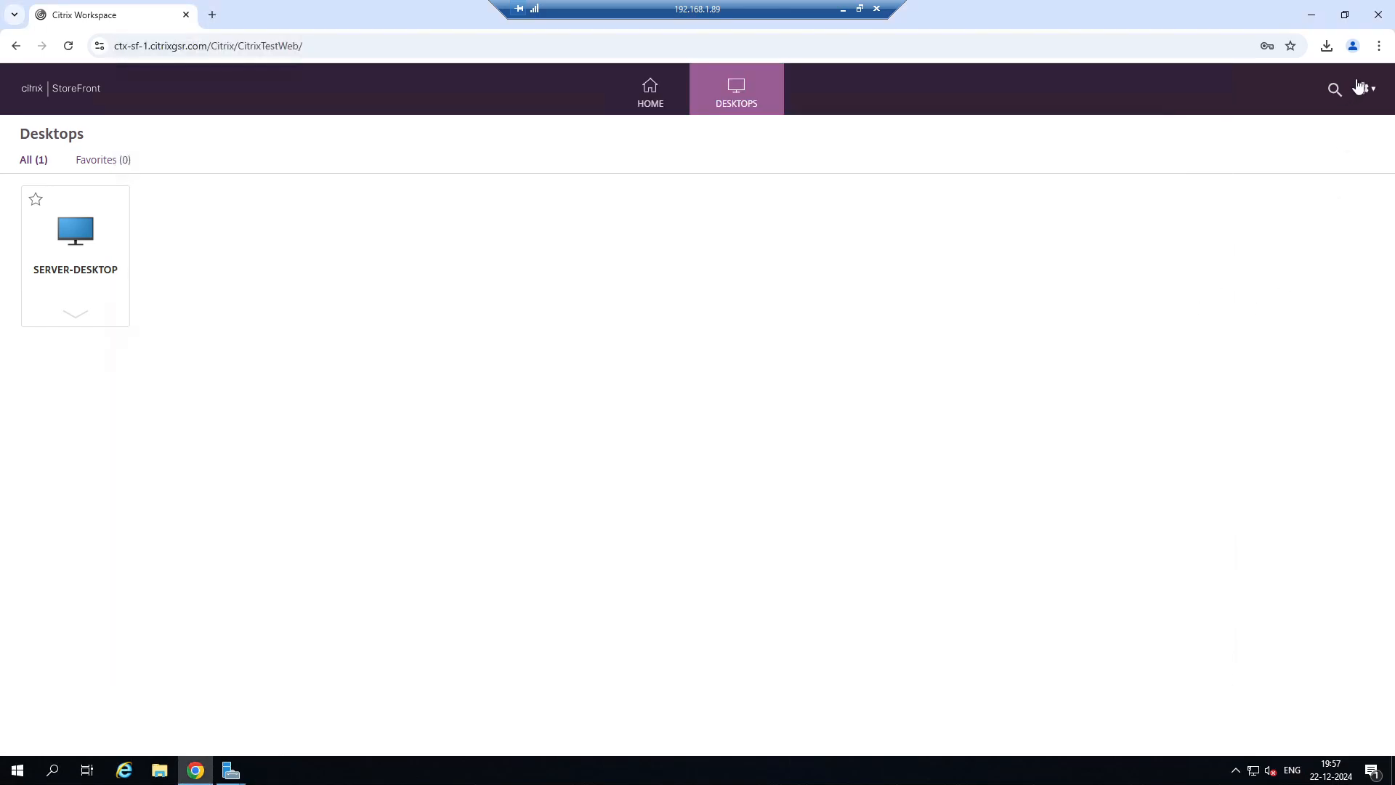
Log off from Citrix StoreFront and reopen its logon form.
{"action": "left_click", "coordinate": [1364, 88]}
{"action": "left_click", "coordinate": [1268, 249]}
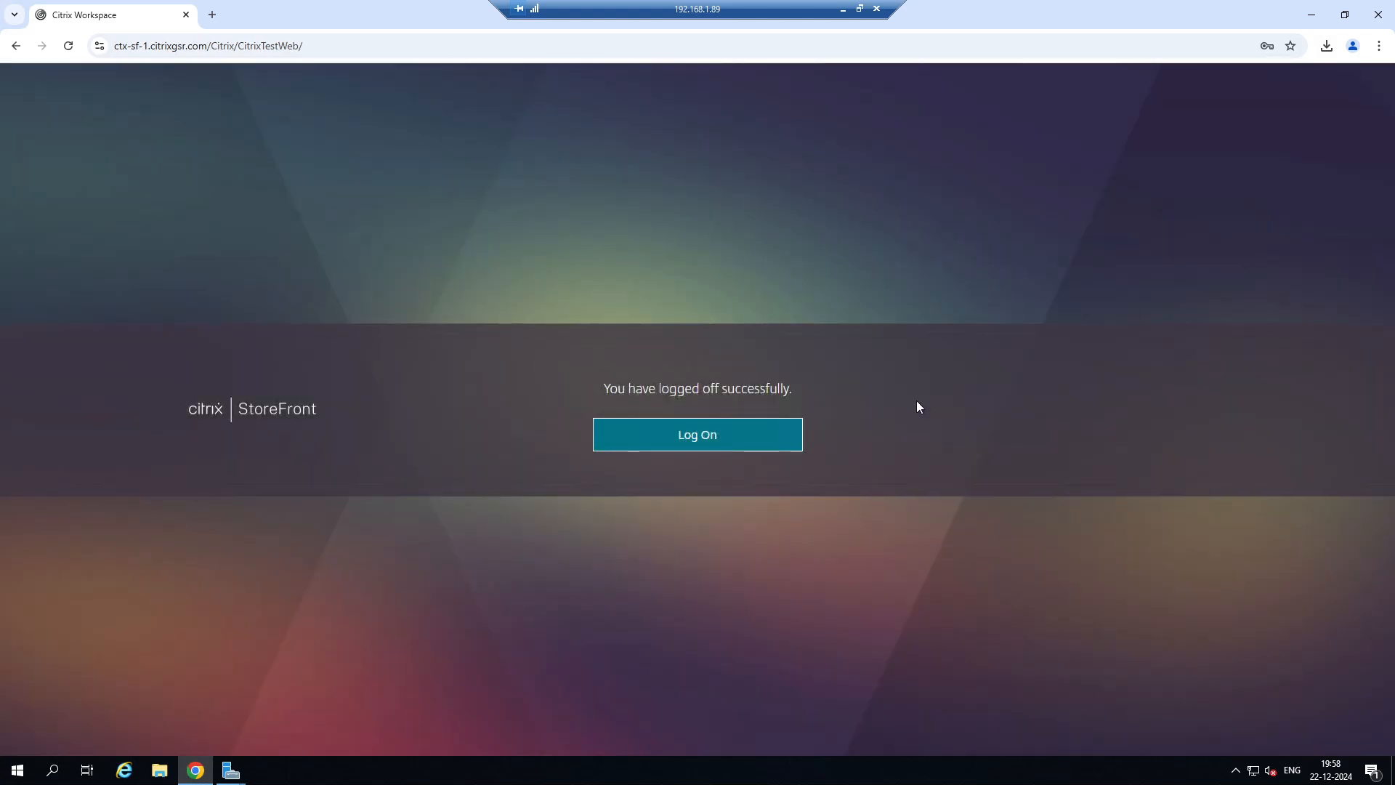
{"action": "left_click", "coordinate": [713, 436]}
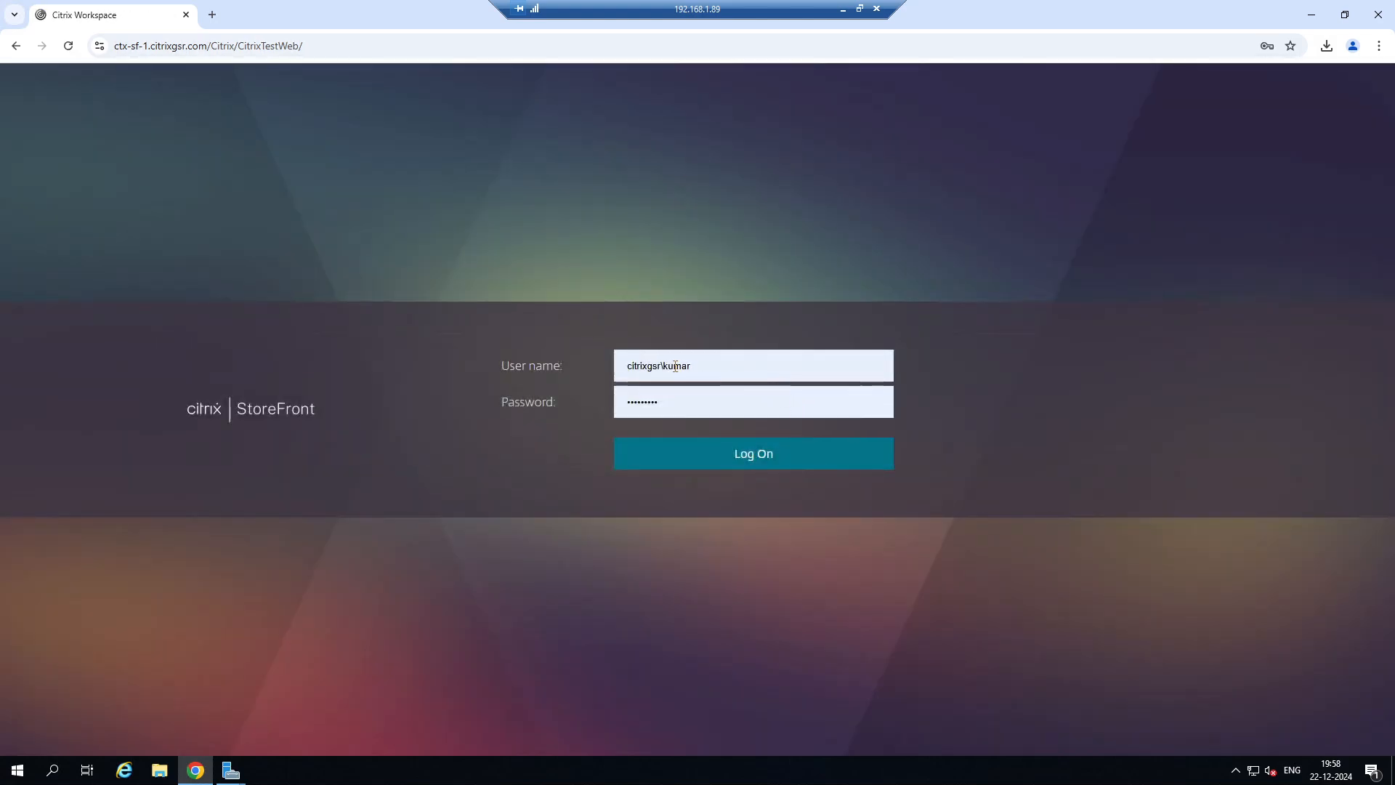
Log on to StoreFront with the other saved CITRIXGSR user name and password, and launch the SERVER-DESKTOP virtual desktop.
{"action": "left_click", "coordinate": [701, 365]}
{"action": "left_click", "coordinate": [742, 440]}
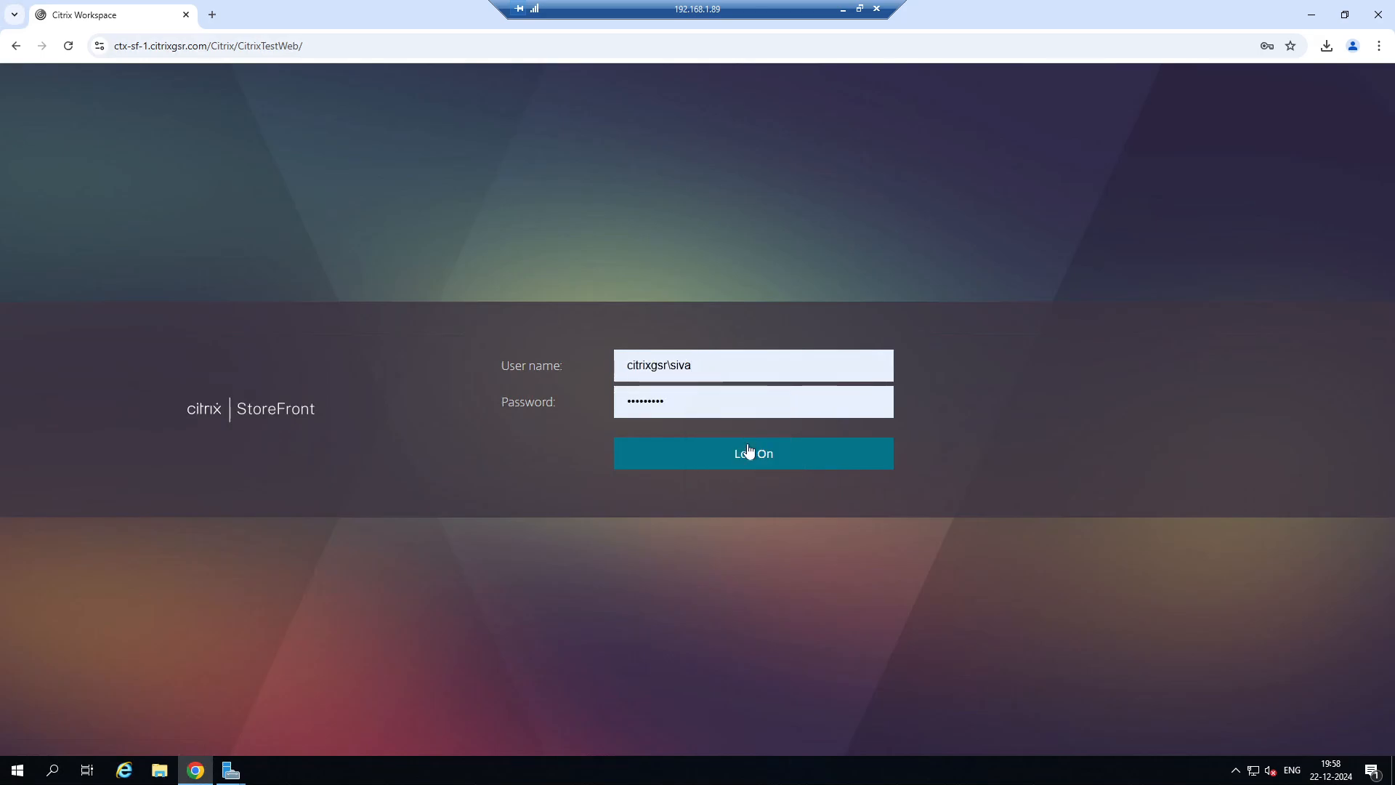
{"action": "left_click", "coordinate": [756, 451]}
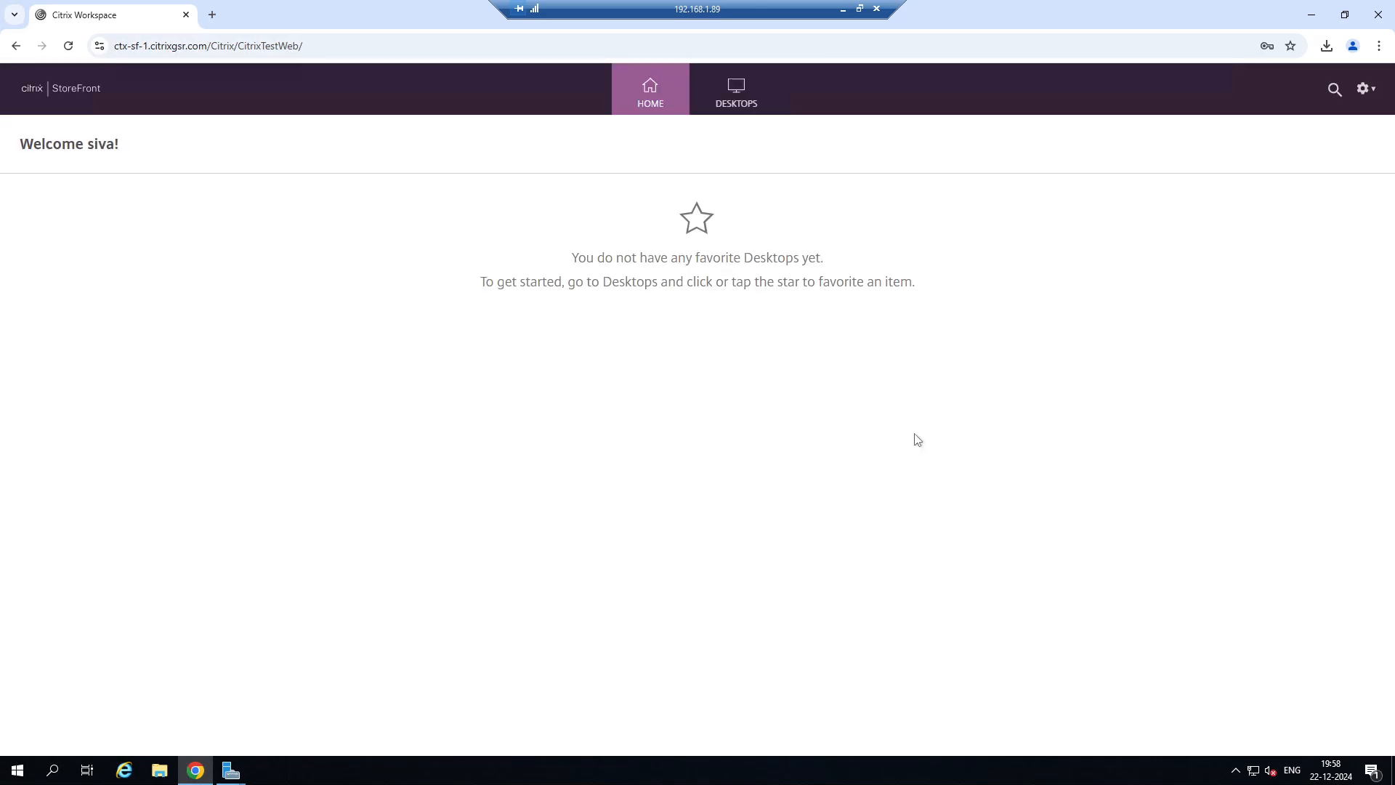
{"action": "left_click", "coordinate": [748, 101]}
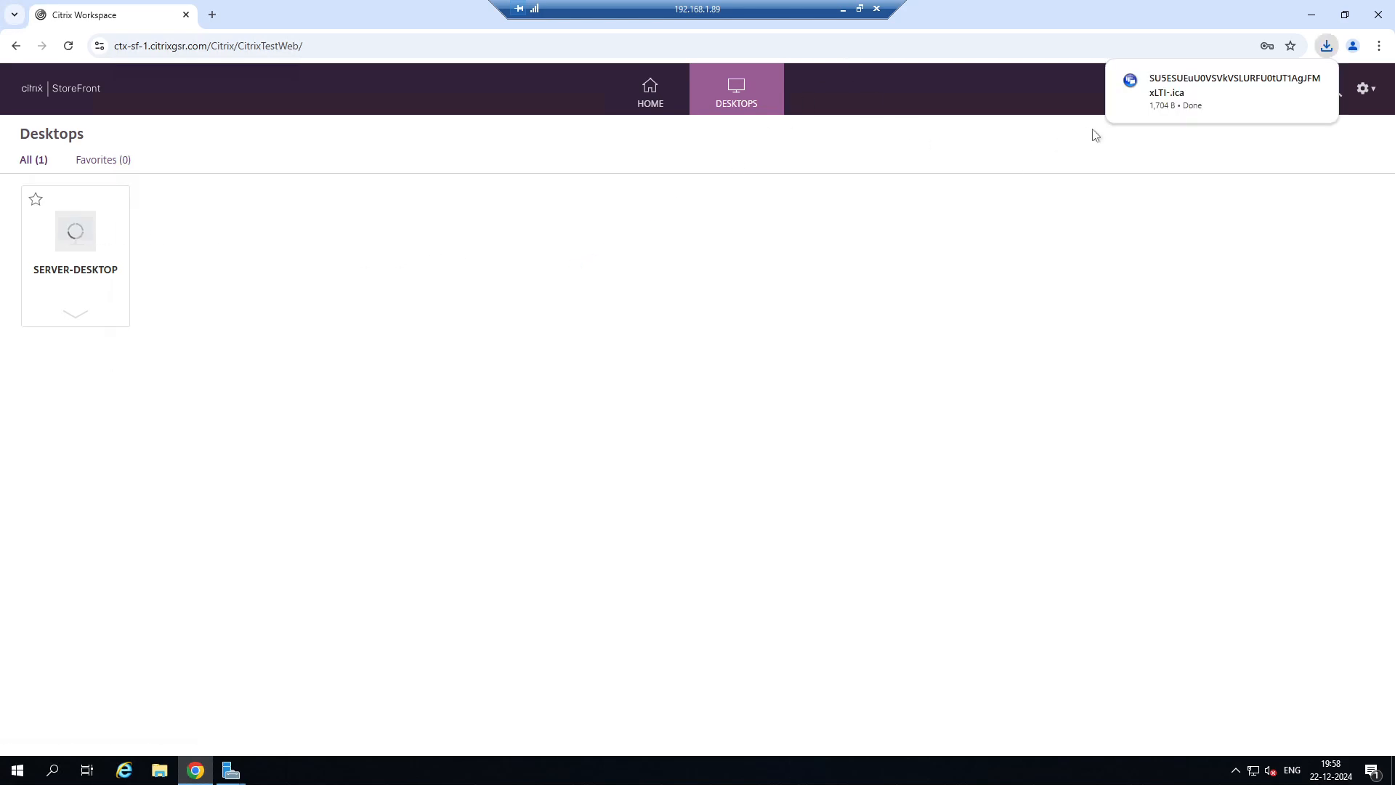
{"action": "left_click", "coordinate": [1172, 94]}
Switch to the 192.168.1.20 session, refresh CitrixUserProfile, and inspect the contents of the user folder whose name ends in 1604.
{"action": "left_click", "coordinate": [840, 8]}
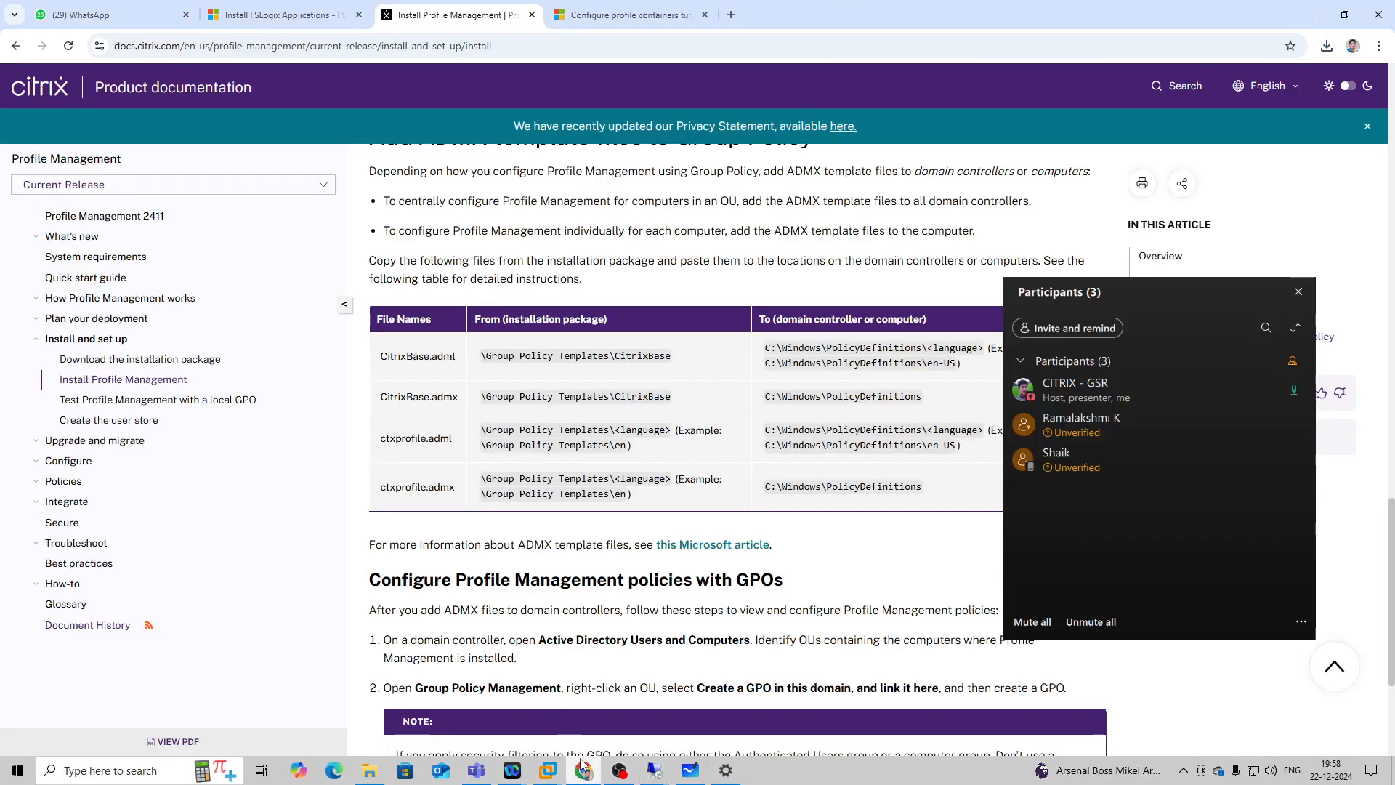
{"action": "mouse_move", "coordinate": [654, 772]}
{"action": "left_click", "coordinate": [563, 665]}
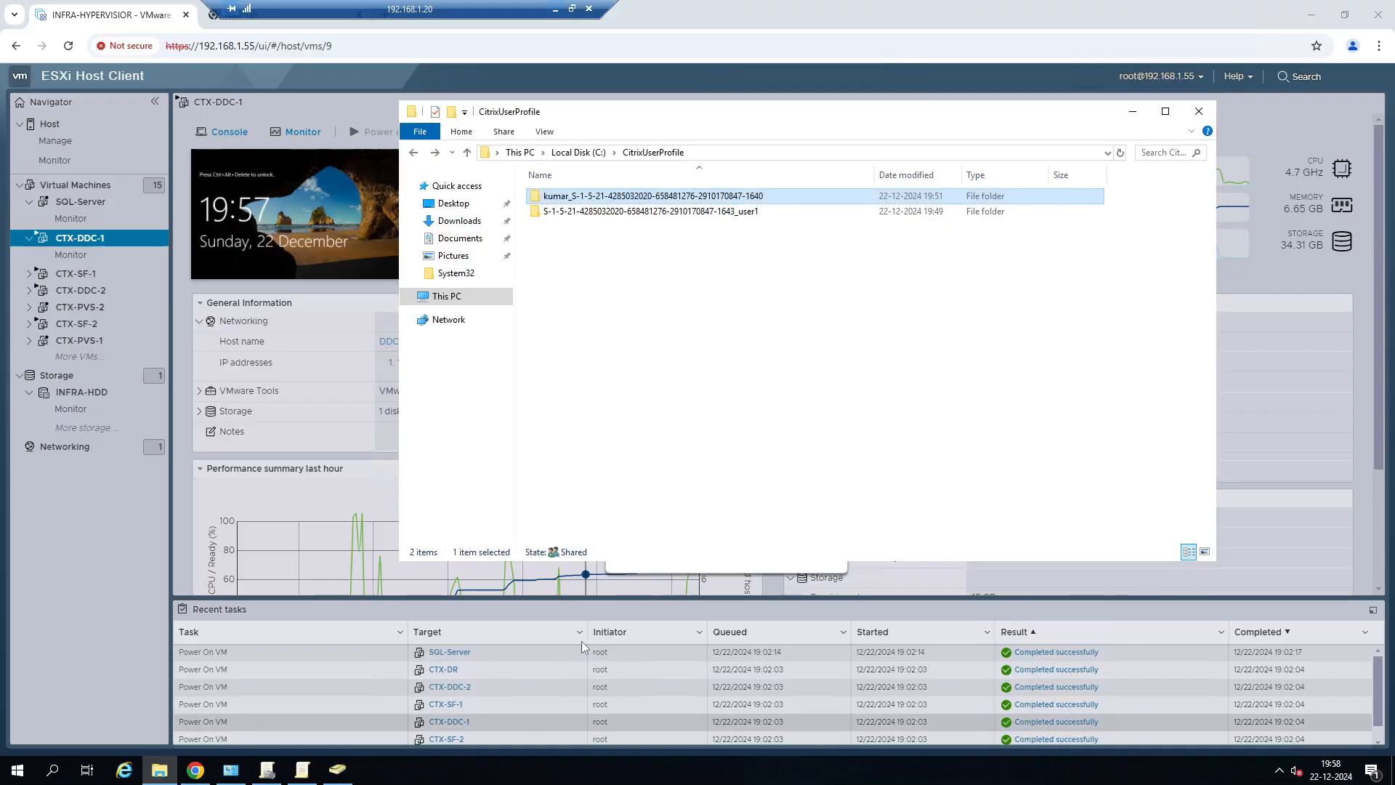
{"action": "left_click", "coordinate": [1124, 156]}
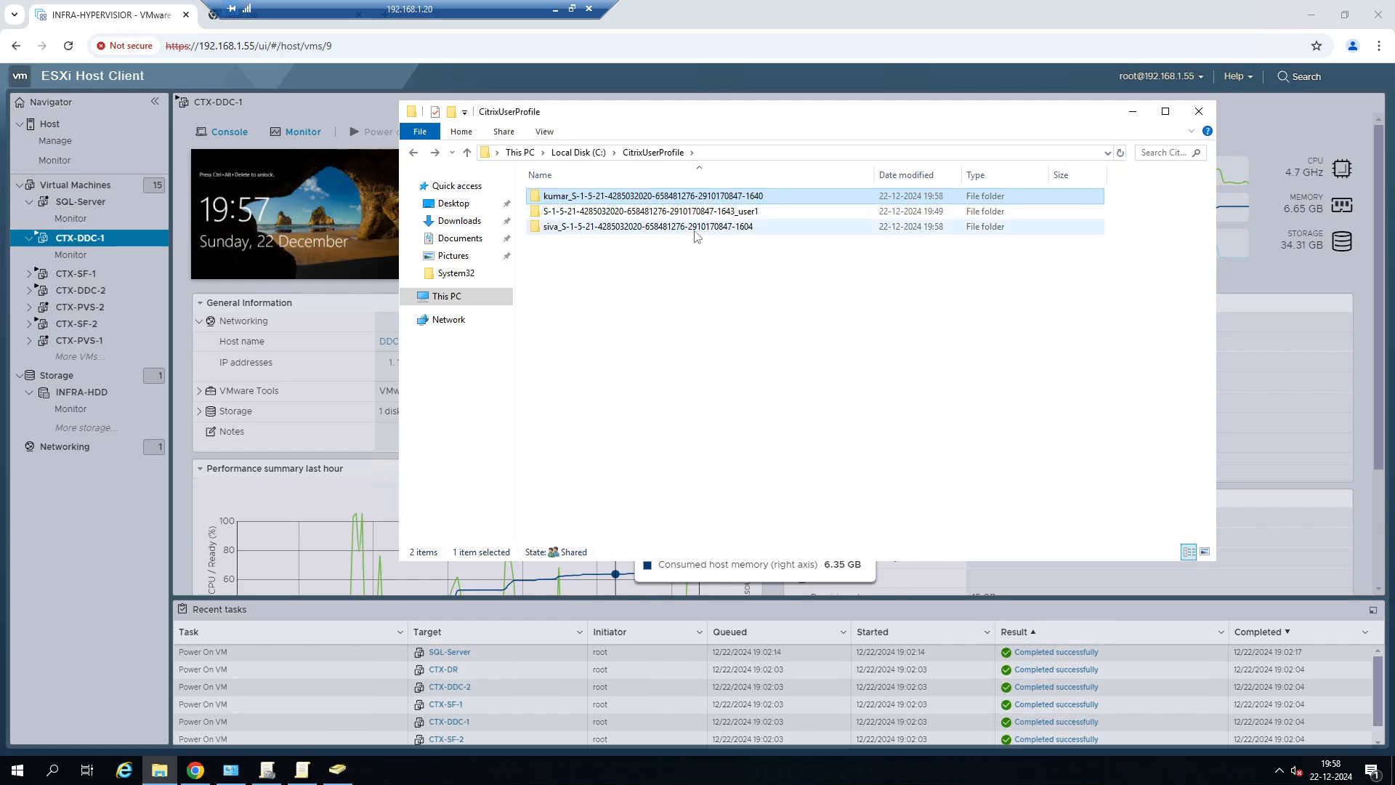
{"action": "left_click", "coordinate": [684, 228]}
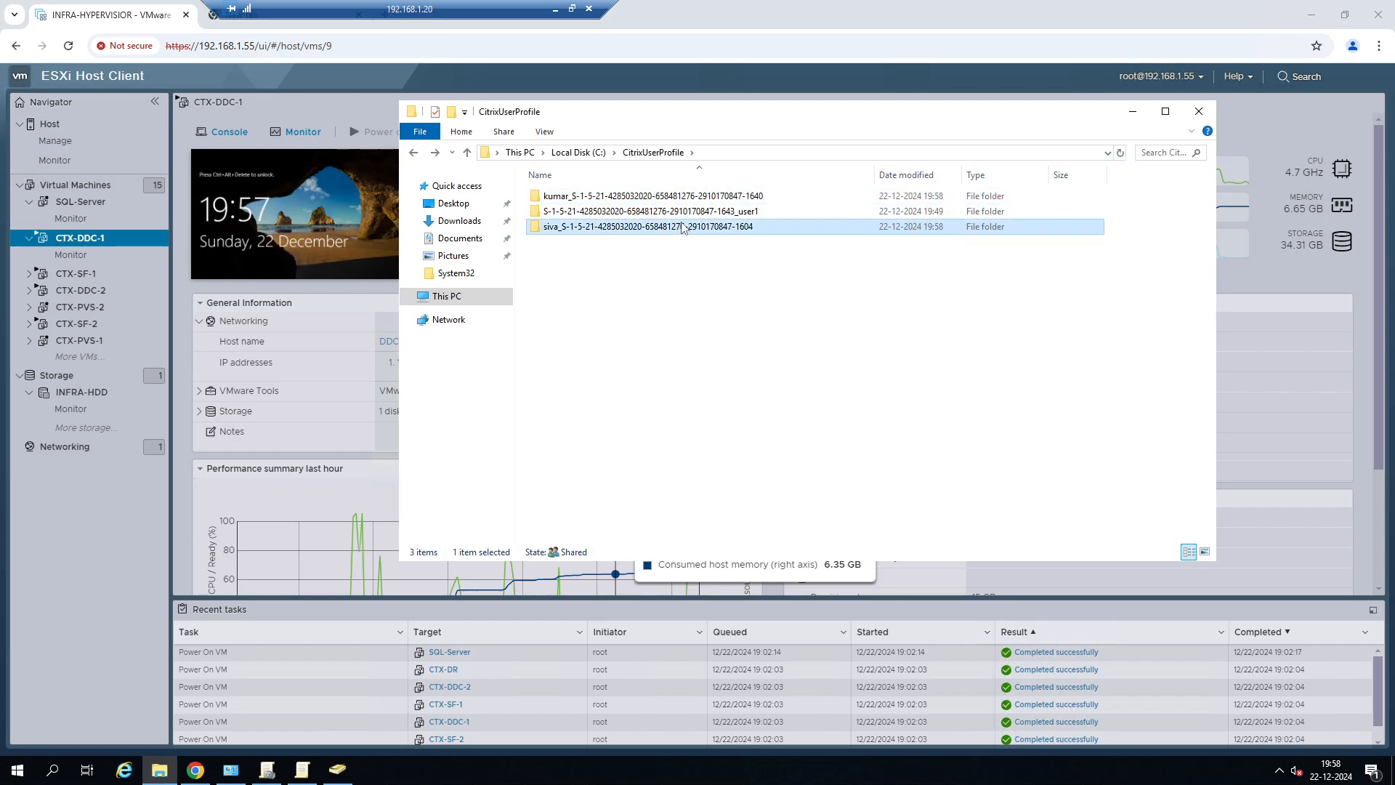
{"action": "double_click", "coordinate": [613, 229]}
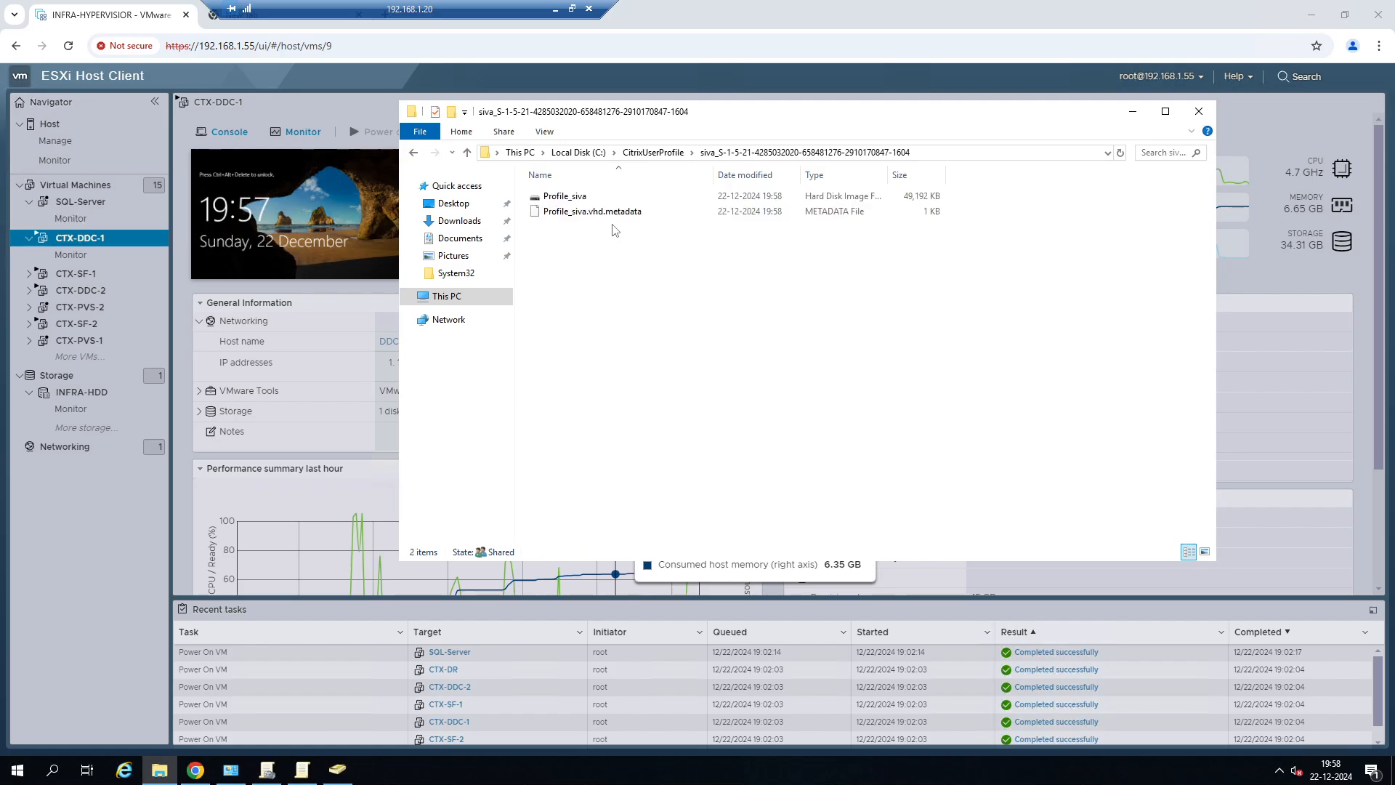
{"action": "left_click", "coordinate": [409, 154]}
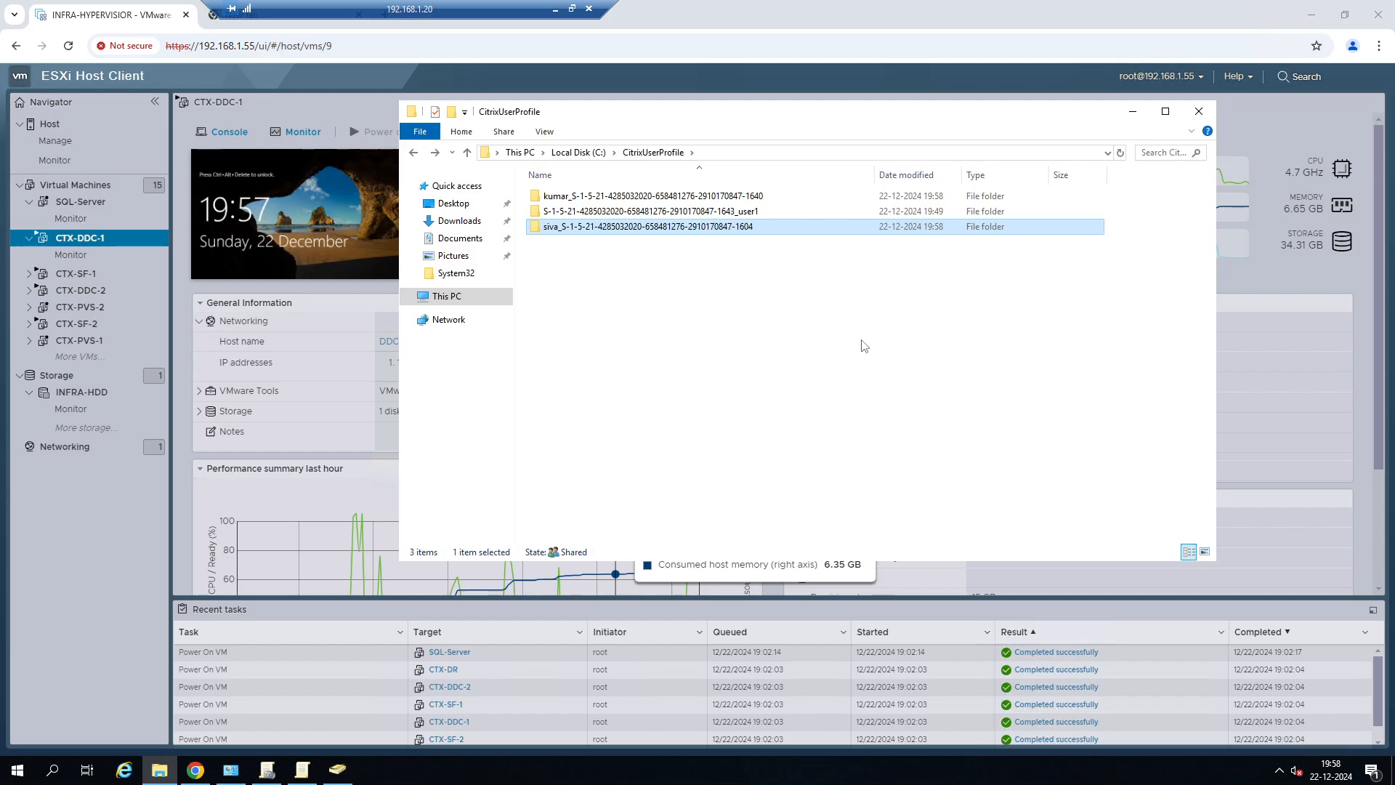
Append "-old" to the name of the CitrixUserProfile user folder ending in 1640, and minimize the session.
{"action": "left_click", "coordinate": [727, 195]}
{"action": "right_click", "coordinate": [727, 196]}
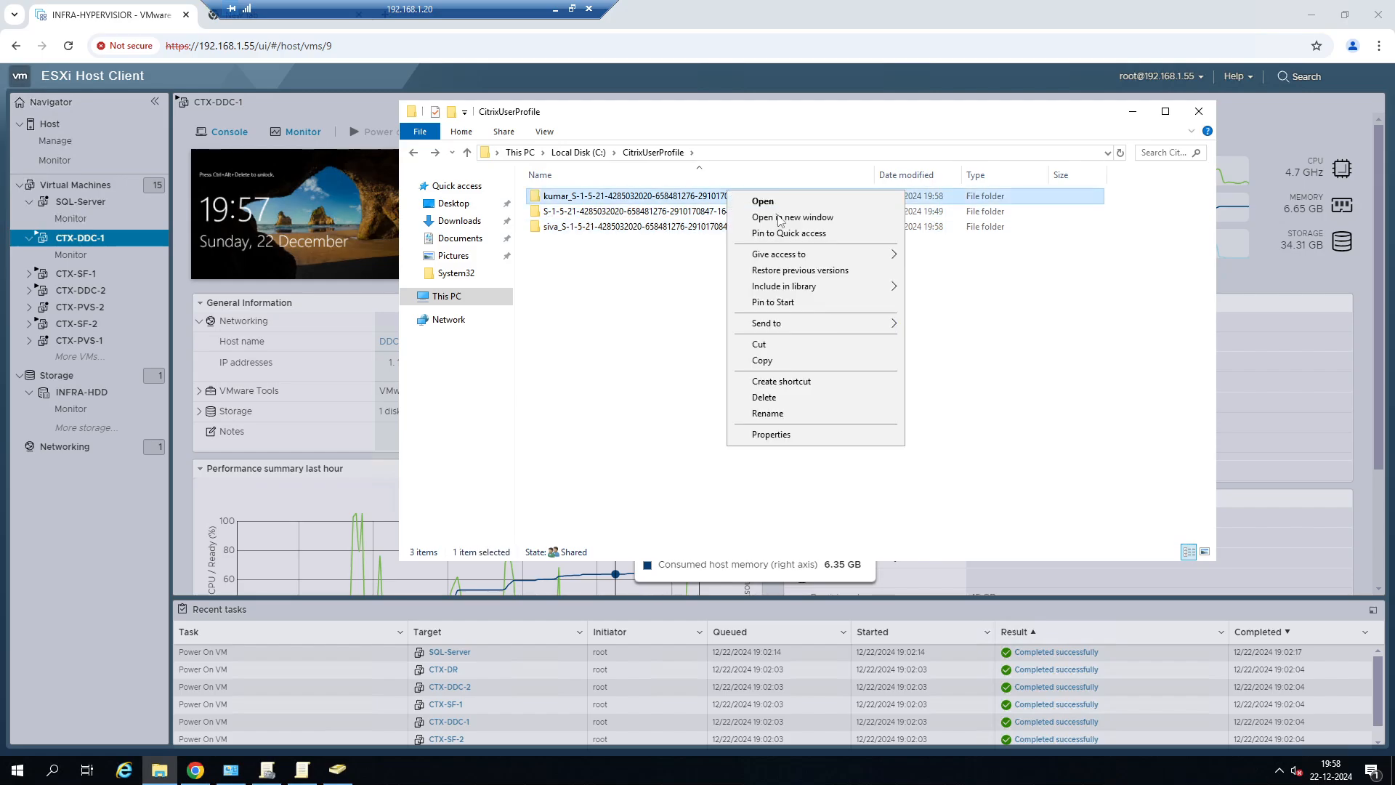
{"action": "left_click", "coordinate": [770, 414]}
{"action": "left_click", "coordinate": [781, 197]}
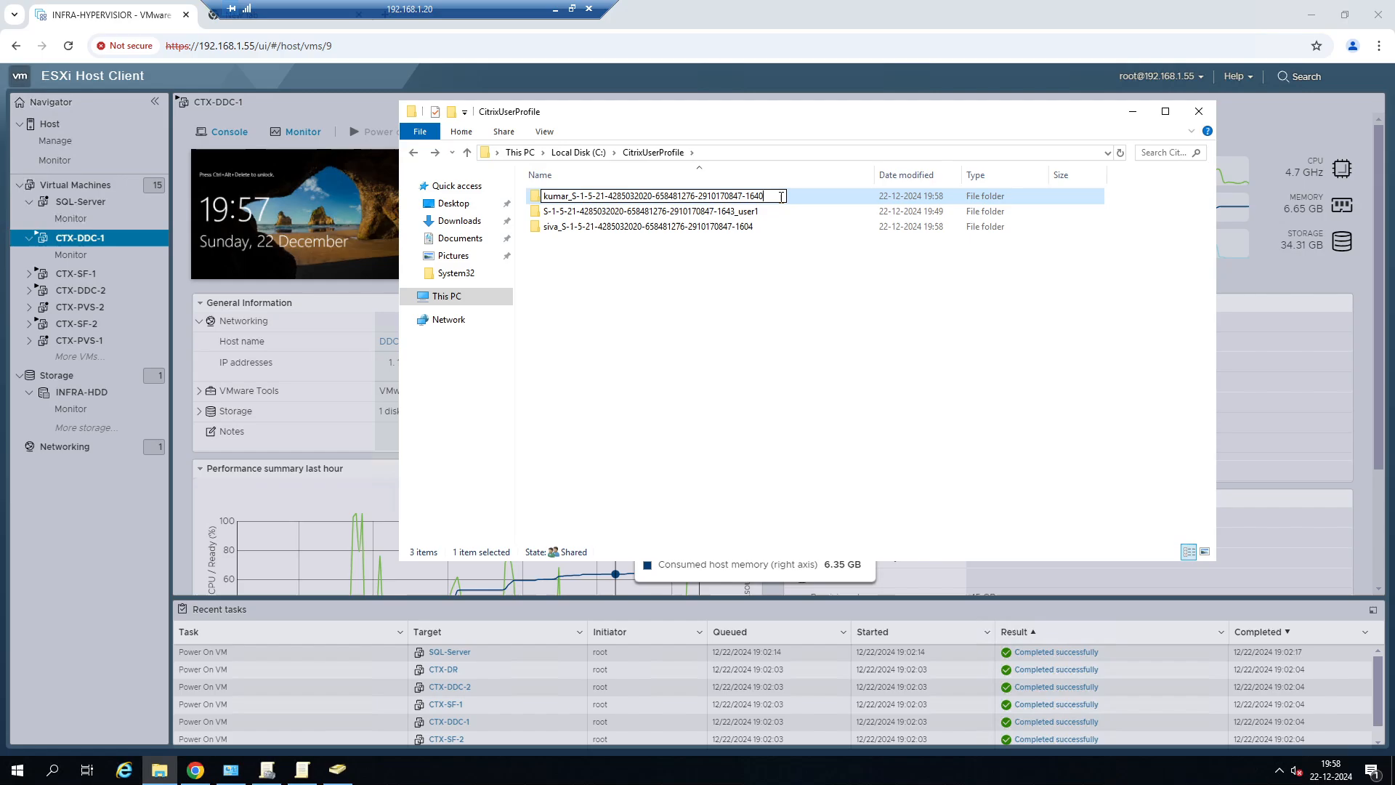
{"action": "type", "text": "-old"}
{"action": "left_click", "coordinate": [761, 335]}
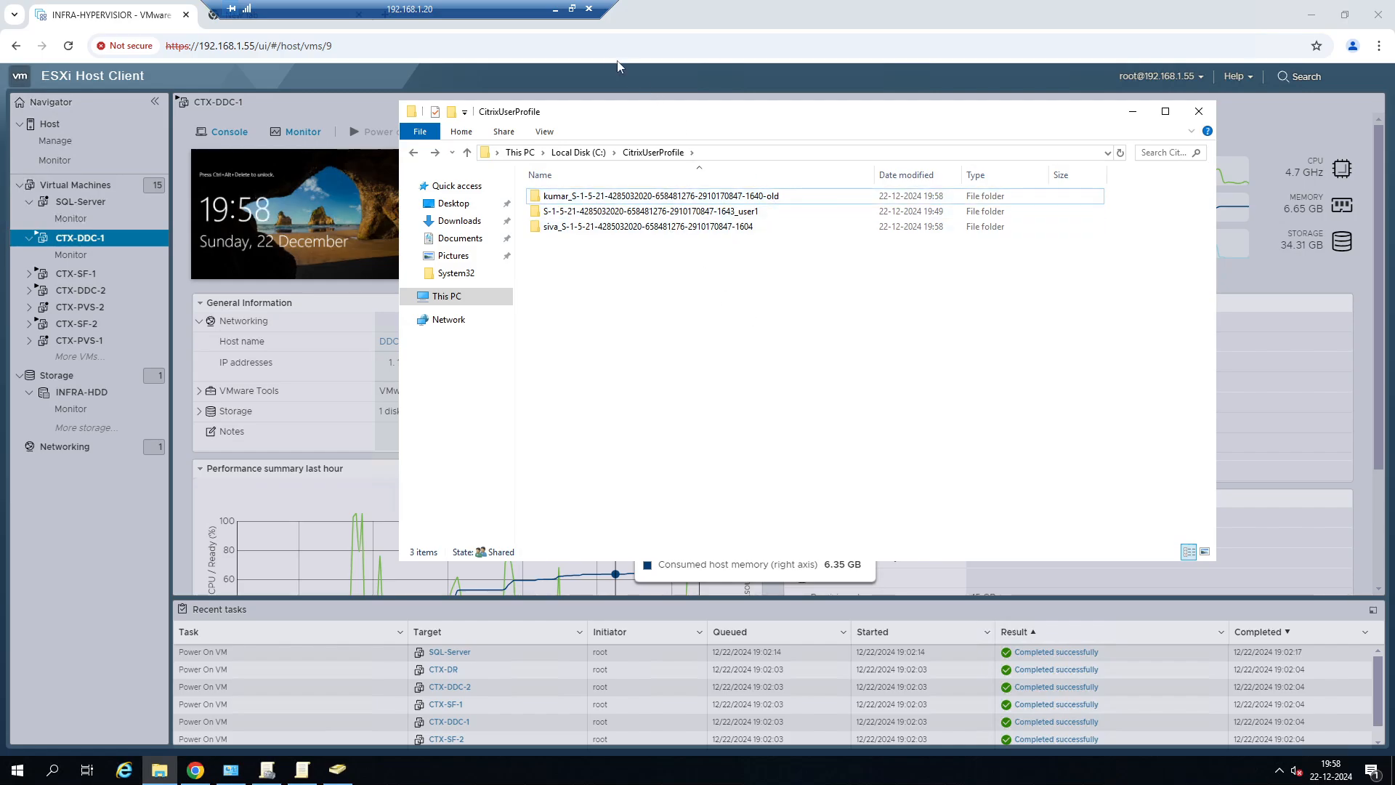
{"action": "left_click", "coordinate": [555, 9]}
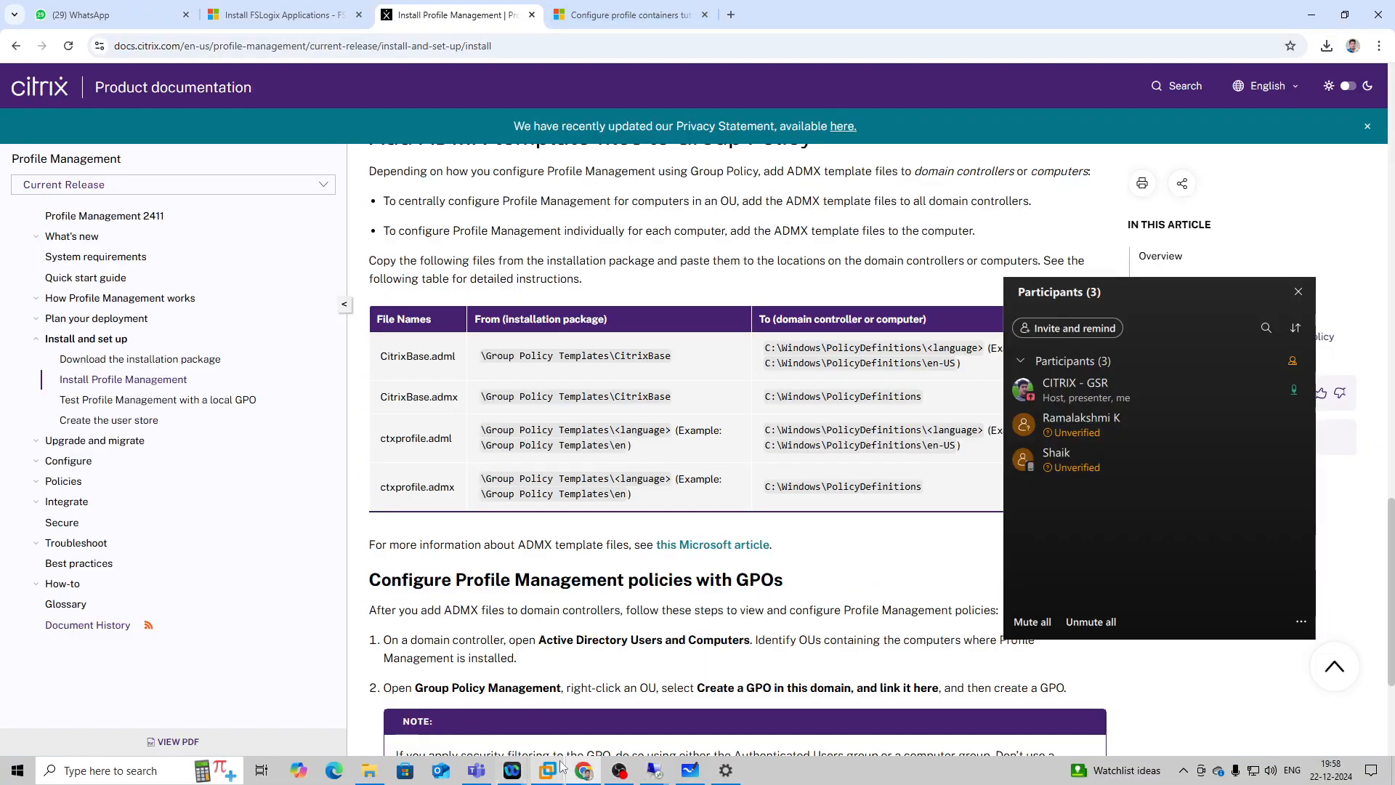
{"action": "mouse_move", "coordinate": [654, 770]}
{"action": "left_click", "coordinate": [654, 701]}
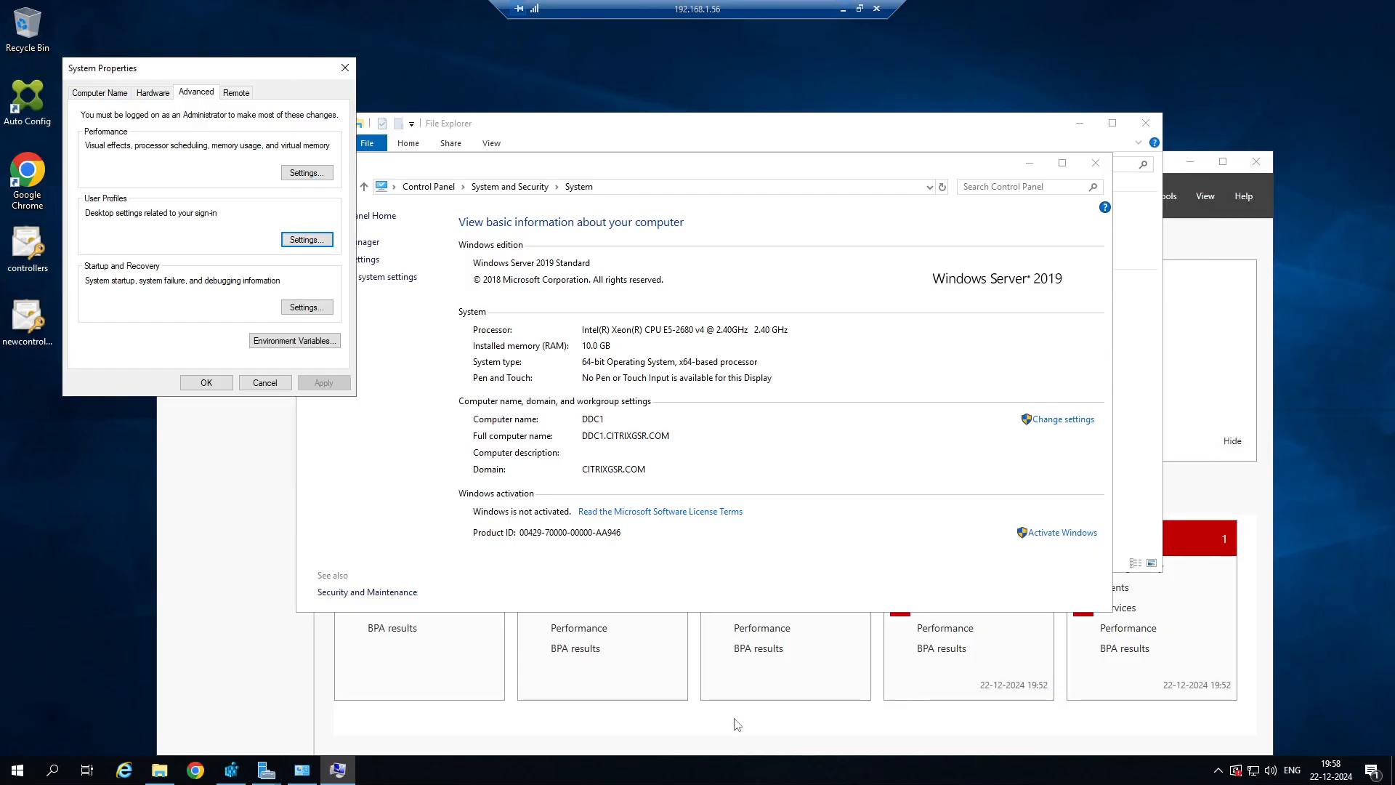
{"action": "left_click", "coordinate": [843, 9]}
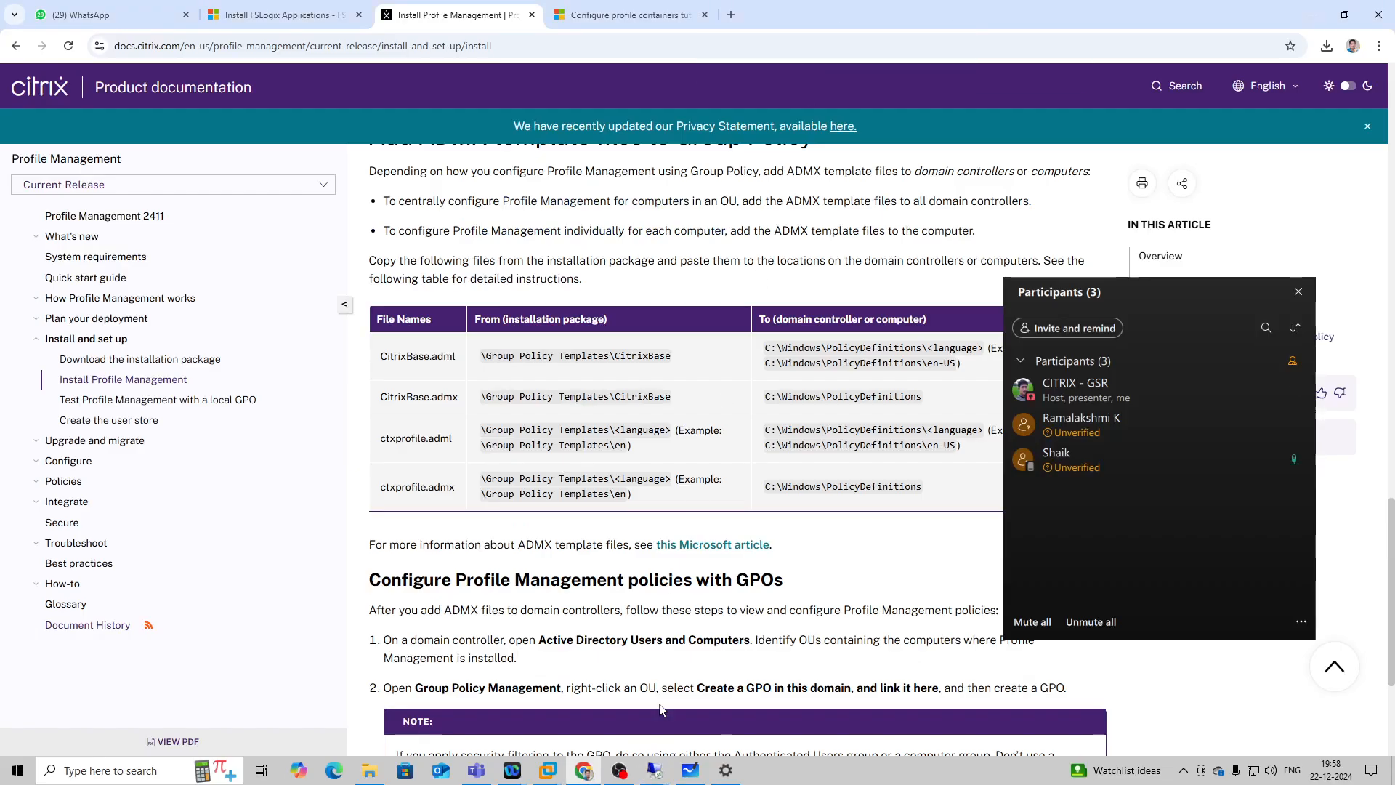
Switch to the 192.168.1.89 session and sign out of the SERVER-DESKTOP virtual desktop.
{"action": "mouse_move", "coordinate": [654, 771]}
{"action": "left_click", "coordinate": [499, 702]}
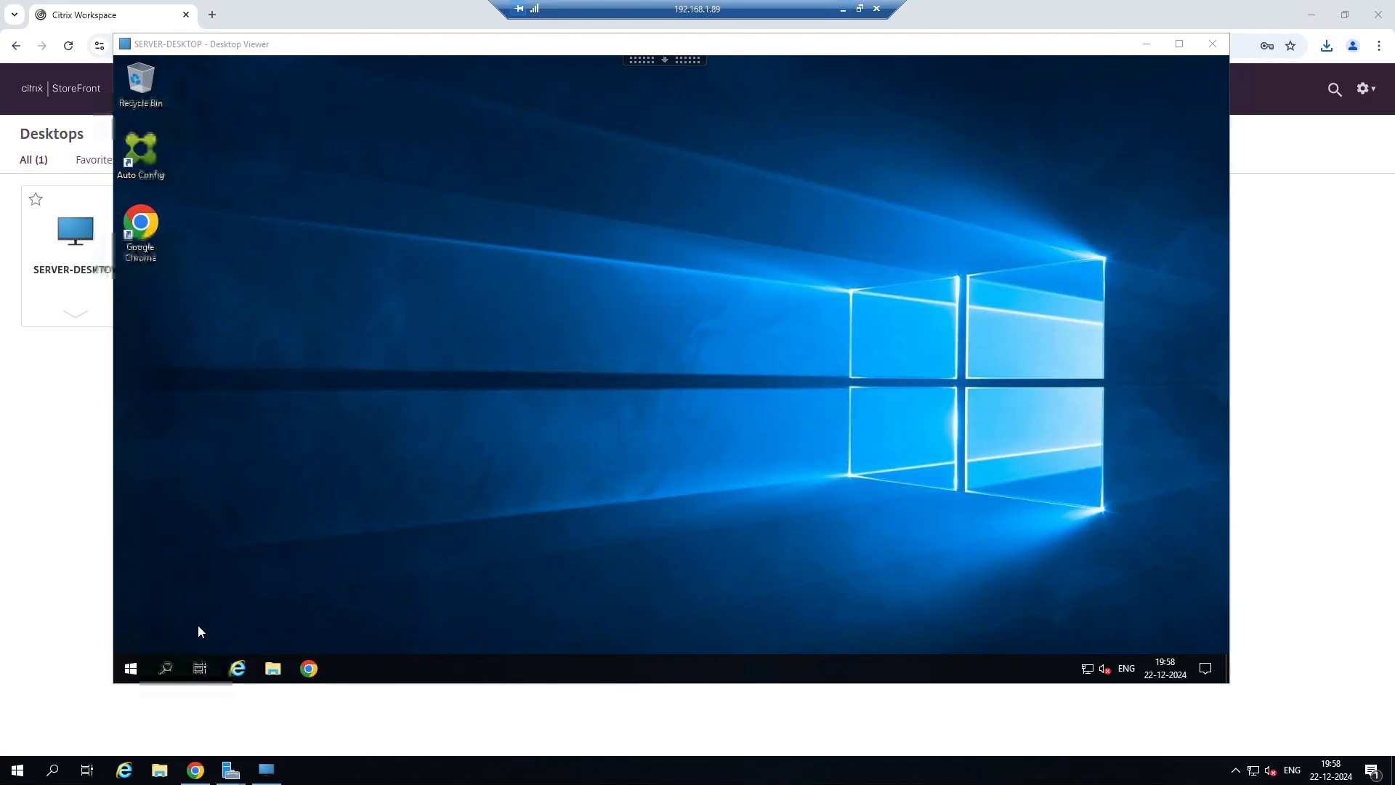
{"action": "right_click", "coordinate": [131, 668]}
{"action": "mouse_move", "coordinate": [263, 631]}
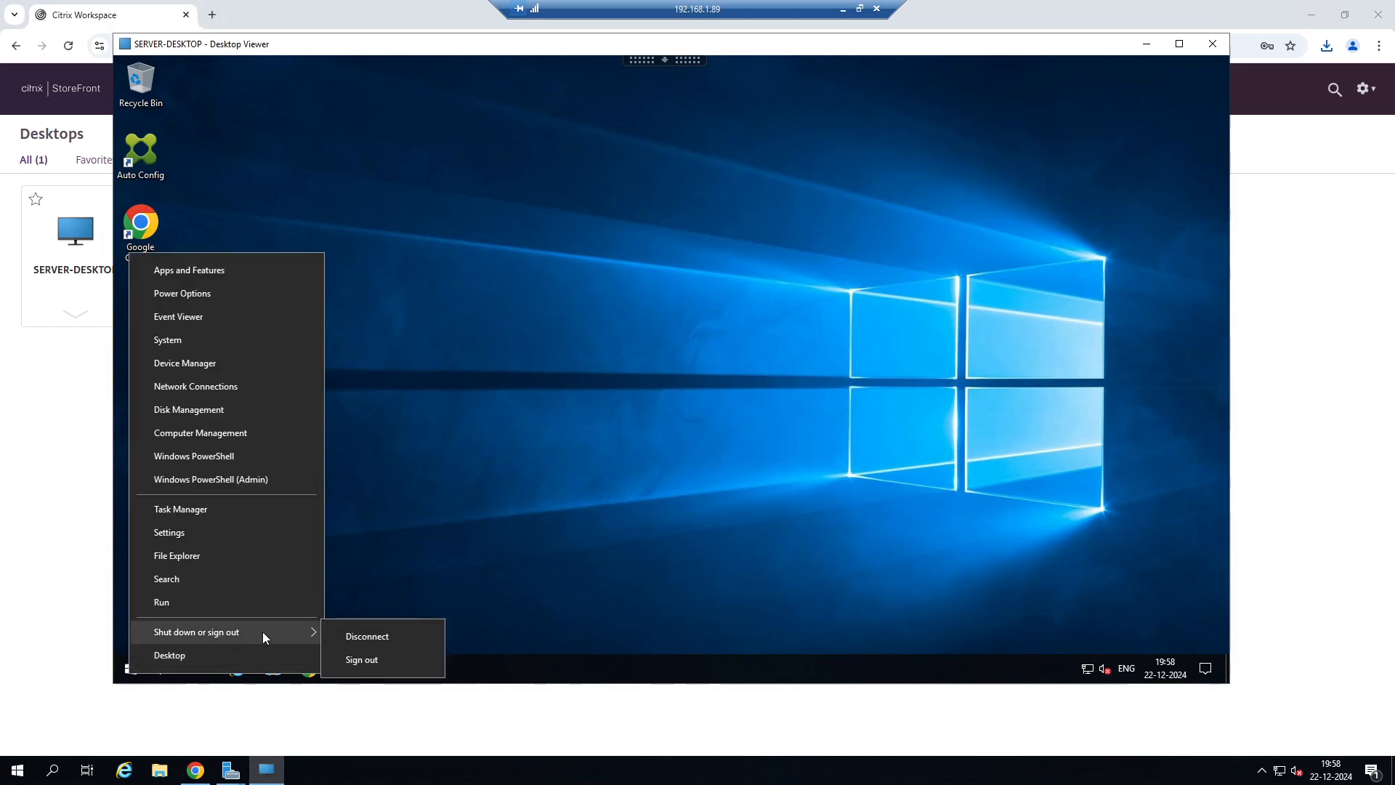
{"action": "left_click", "coordinate": [361, 660]}
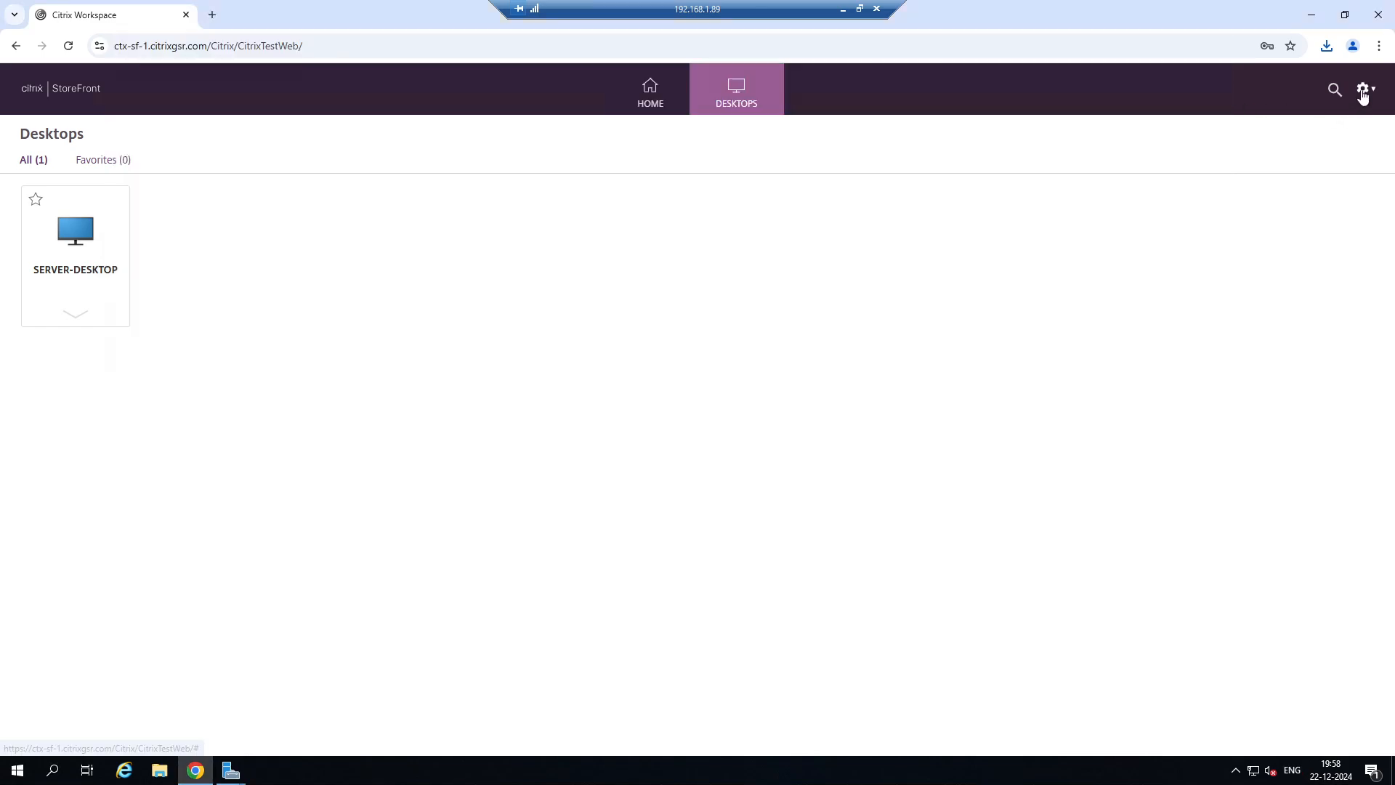
Log off from StoreFront and reopen its logon form.
{"action": "left_click", "coordinate": [1364, 93]}
{"action": "left_click", "coordinate": [1270, 243]}
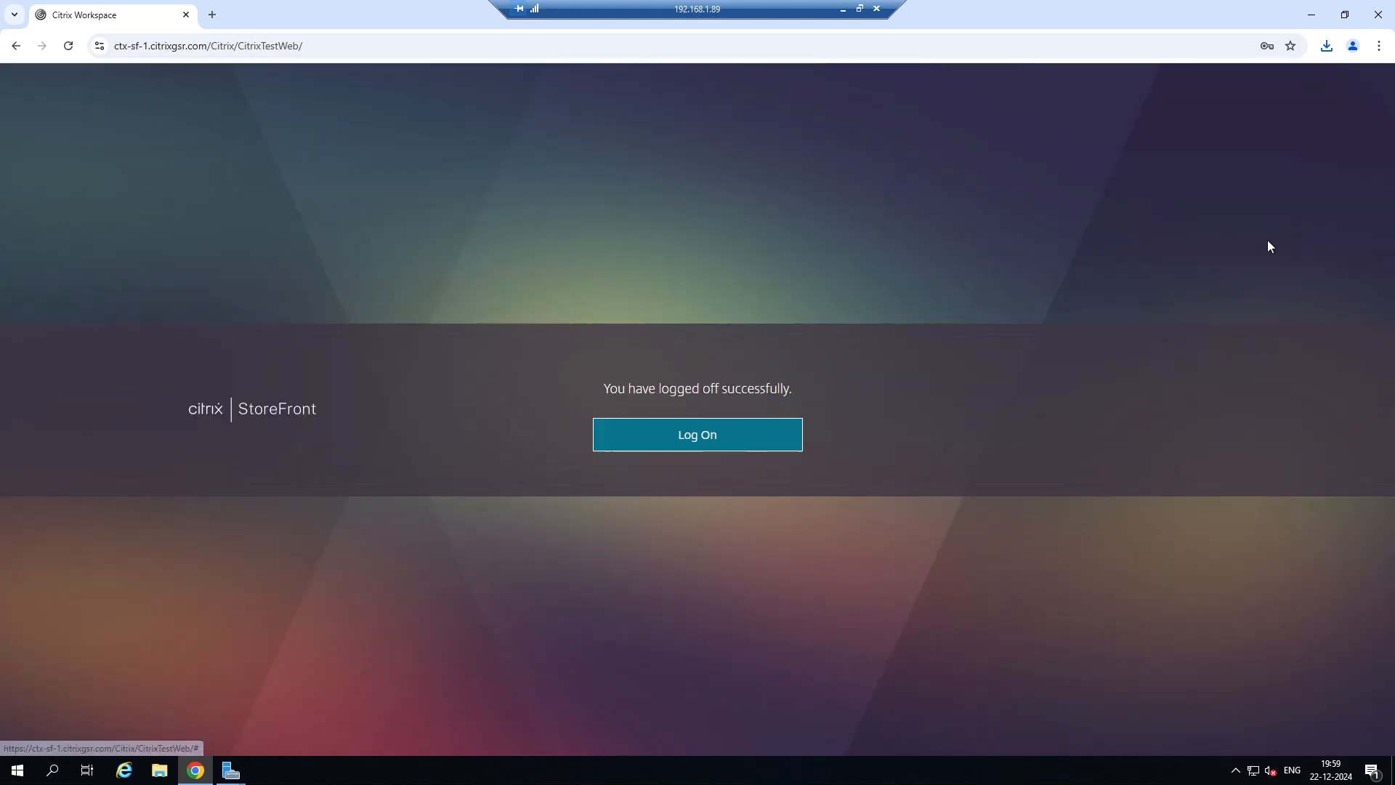
{"action": "left_click", "coordinate": [670, 445]}
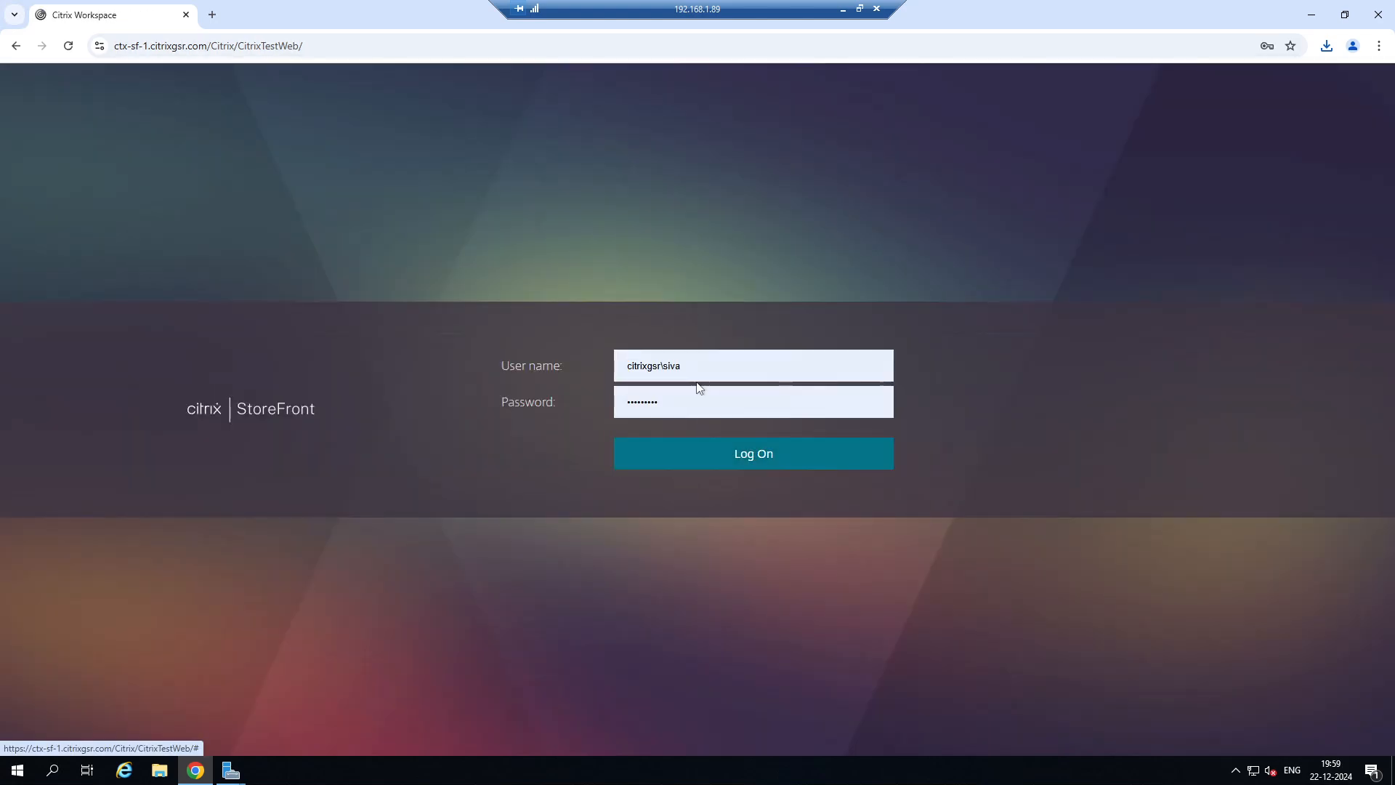
Log on to StoreFront with the saved user name and password of the account whose folder was renamed, and launch SERVER-DESKTOP.
{"action": "left_click", "coordinate": [699, 375]}
{"action": "left_click", "coordinate": [722, 439]}
{"action": "left_click", "coordinate": [771, 462]}
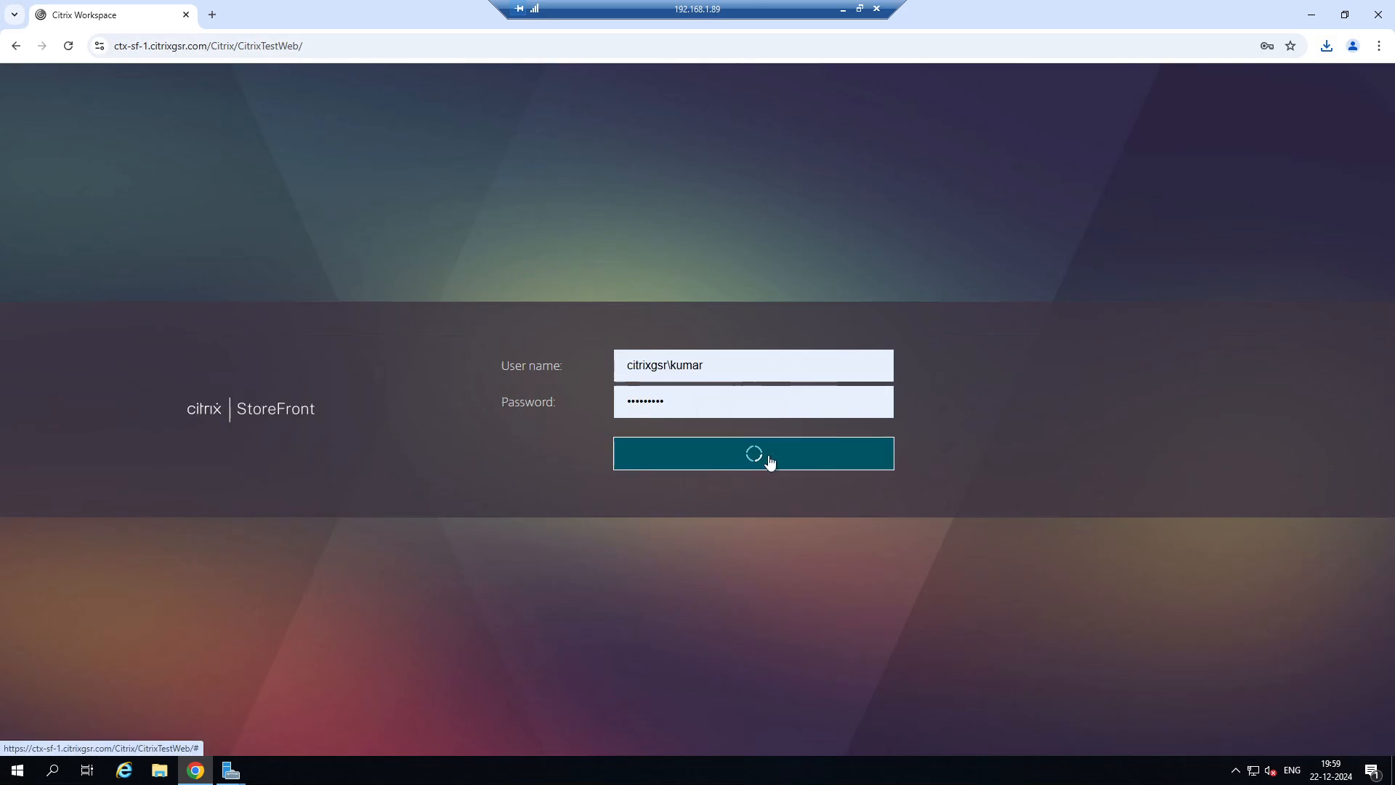
{"action": "left_click", "coordinate": [737, 94]}
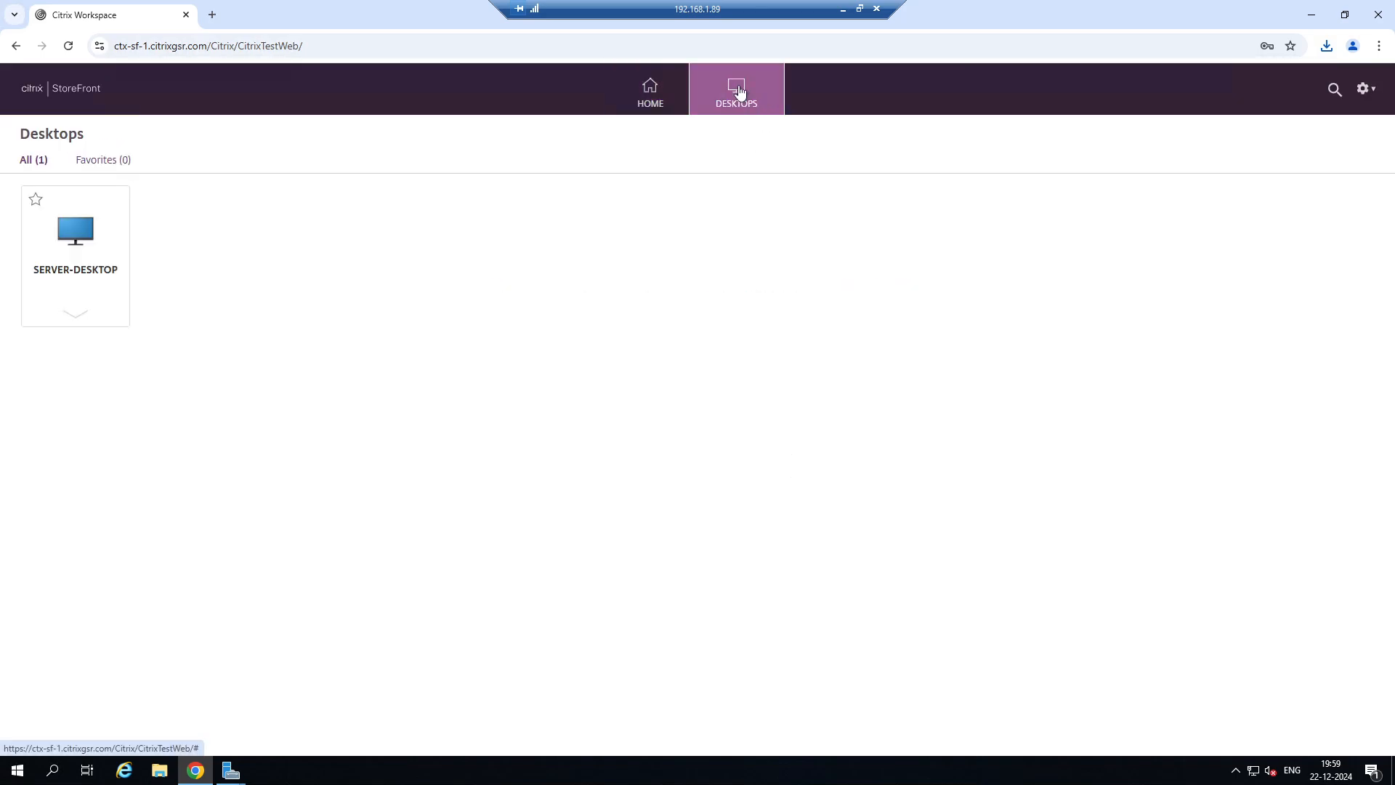
{"action": "left_click", "coordinate": [88, 246]}
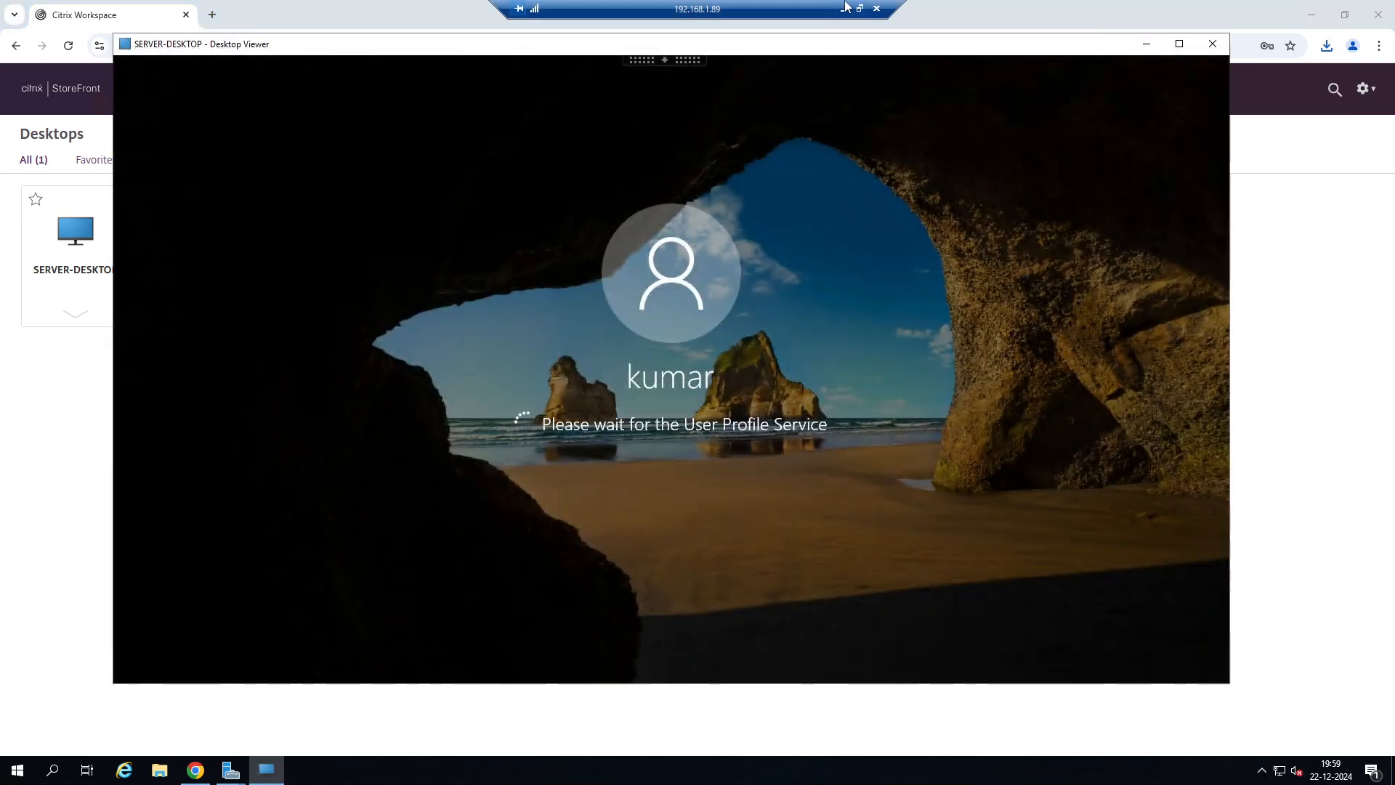
Switch to the 192.168.1.20 session and check the user folders in CitrixUserProfile.
{"action": "left_click", "coordinate": [844, 9]}
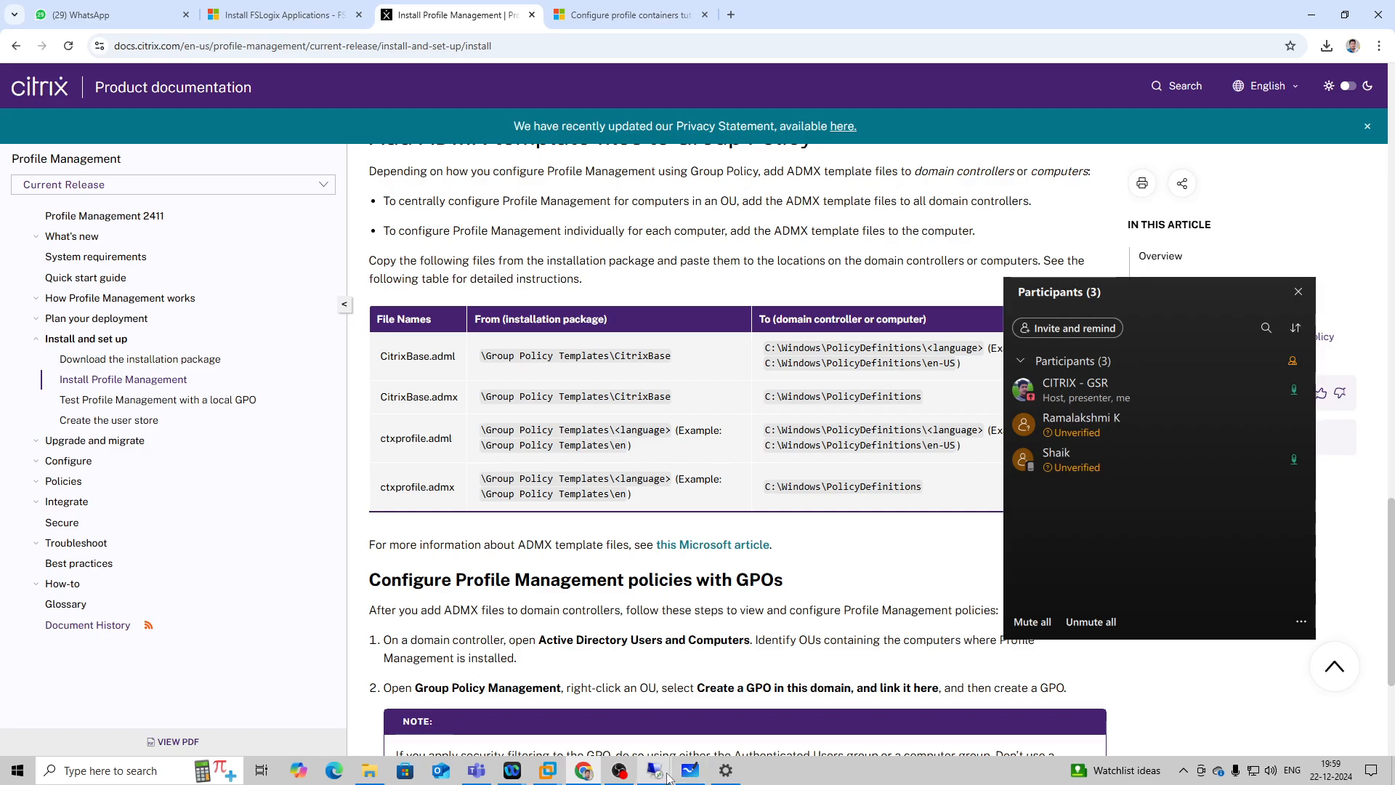
{"action": "mouse_move", "coordinate": [655, 771]}
{"action": "left_click", "coordinate": [494, 695]}
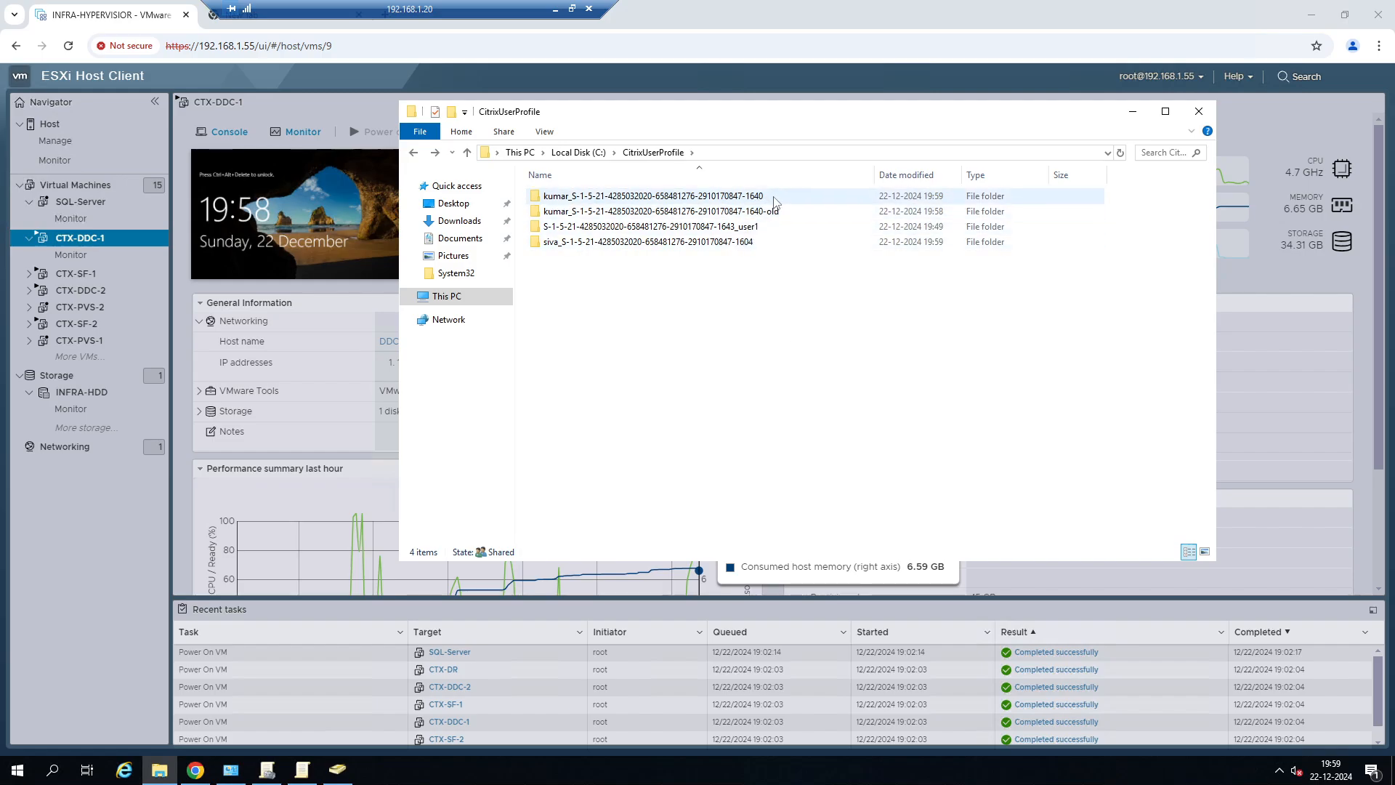
{"action": "mouse_move", "coordinate": [723, 203]}
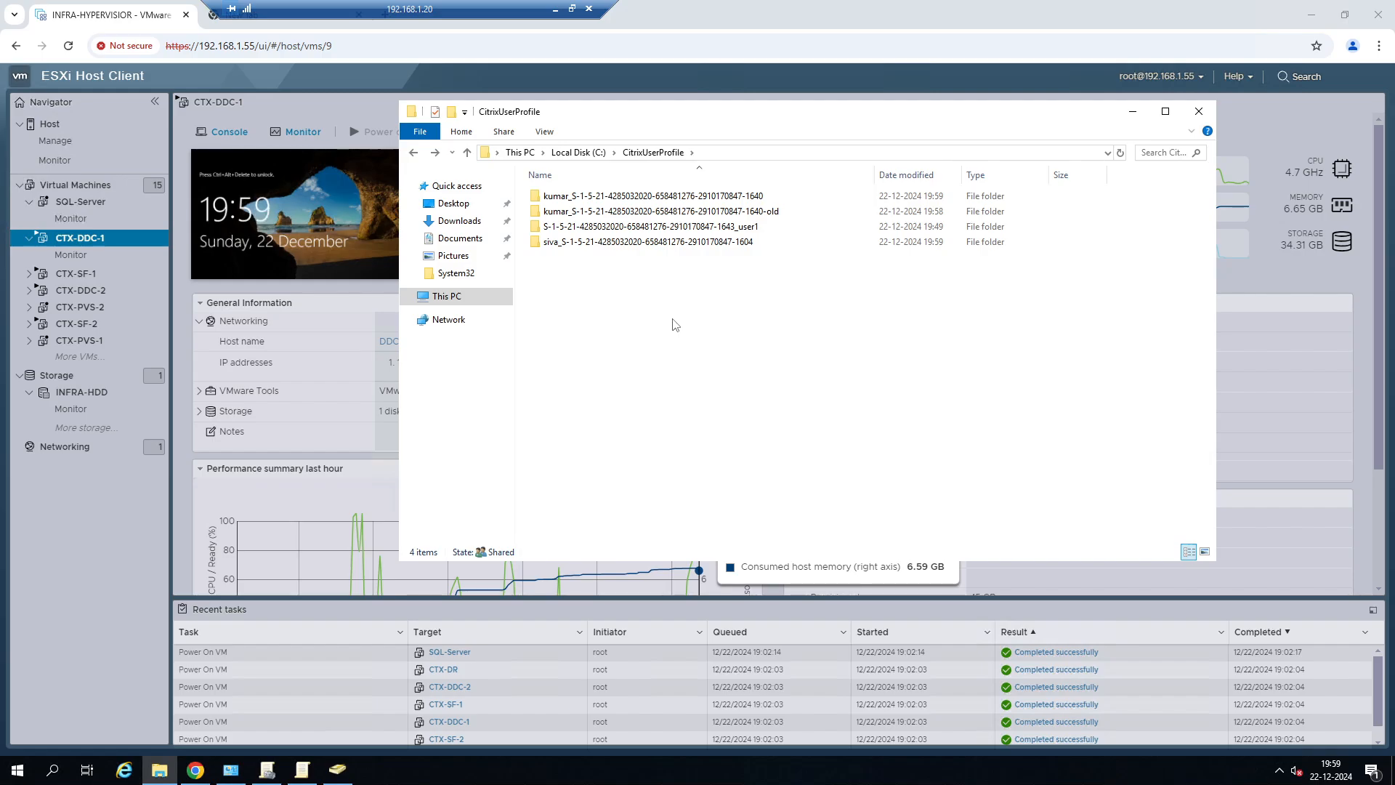
Append "-old" to the name of the CitrixUserProfile user folder ending in 1604.
{"action": "left_click", "coordinate": [710, 247]}
{"action": "right_click", "coordinate": [715, 244]}
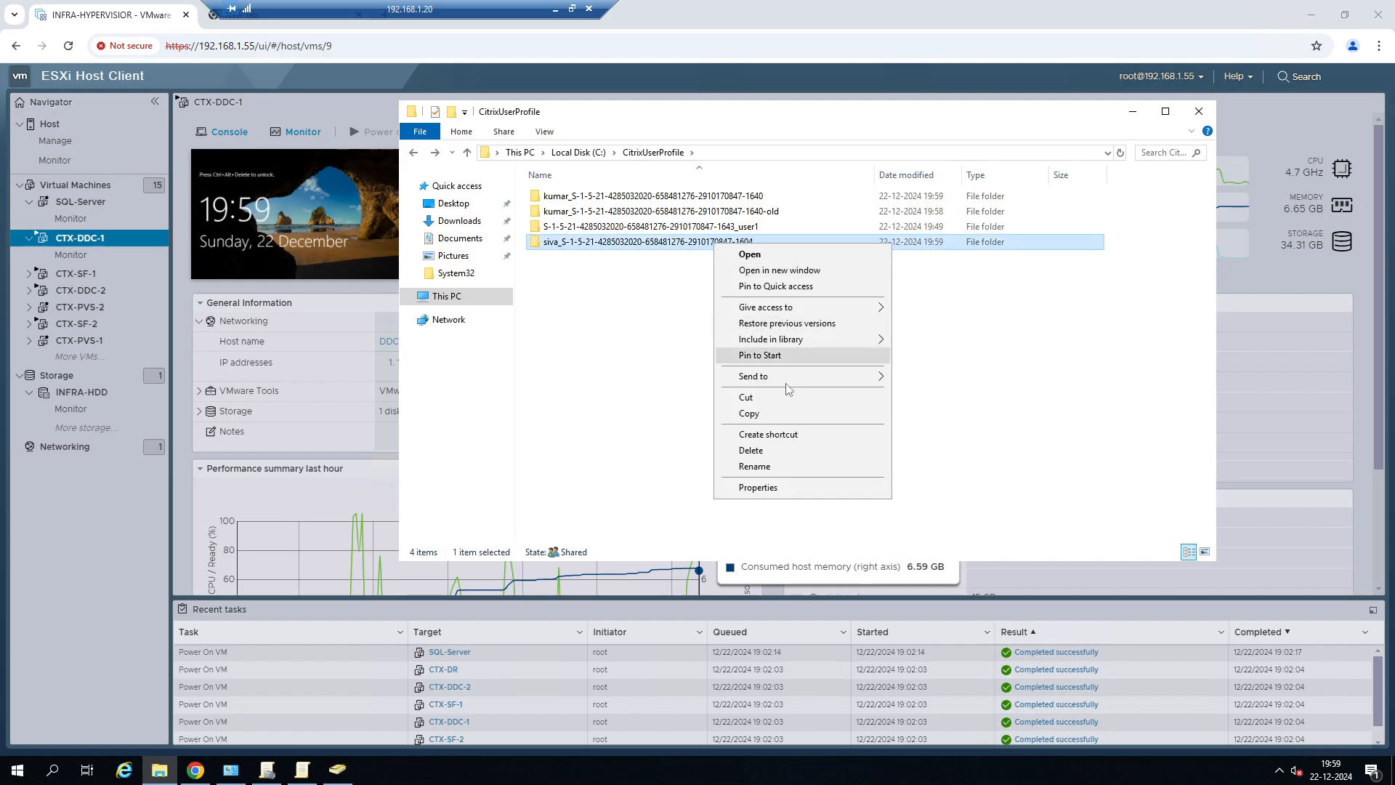
{"action": "left_click", "coordinate": [754, 465]}
{"action": "left_click", "coordinate": [762, 242]}
{"action": "type", "text": "-old"}
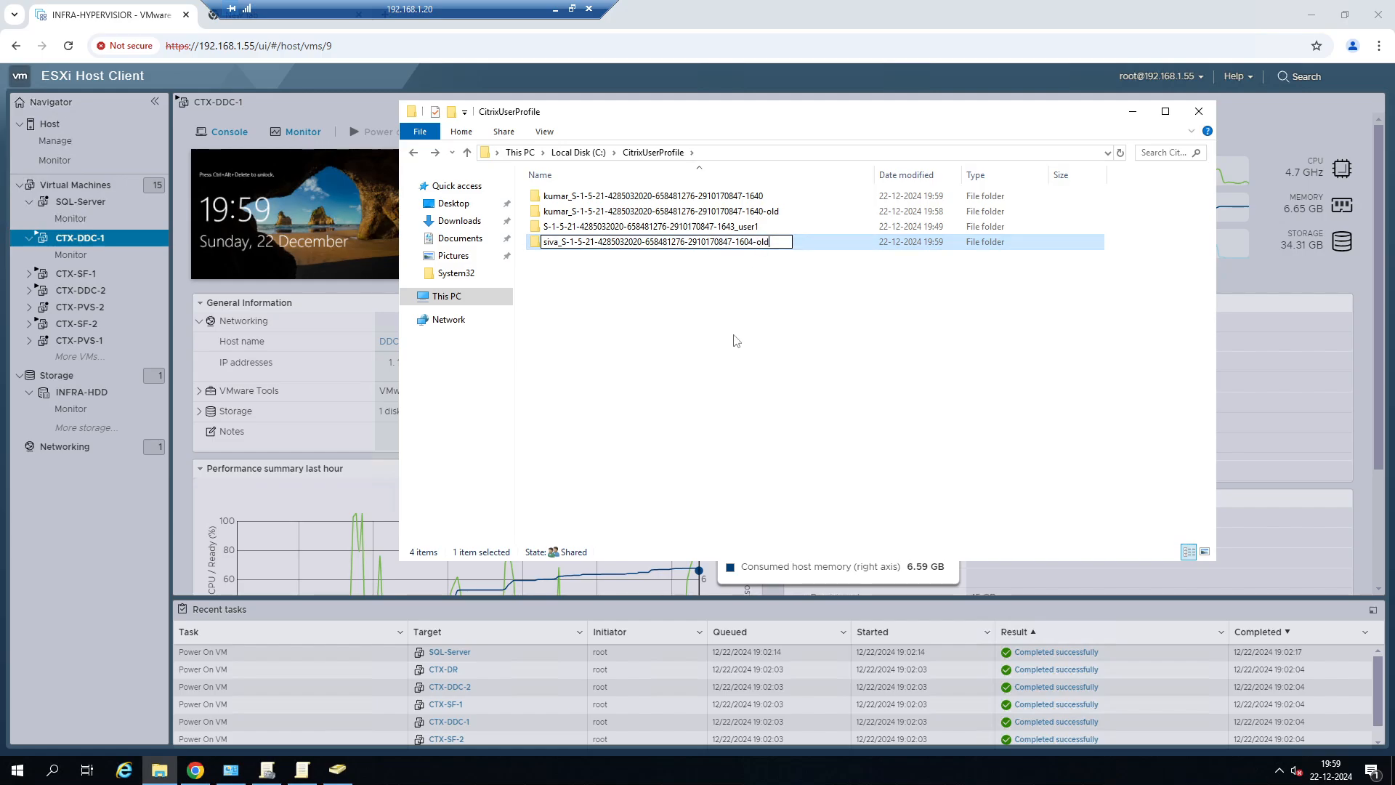
{"action": "key", "text": "Return"}
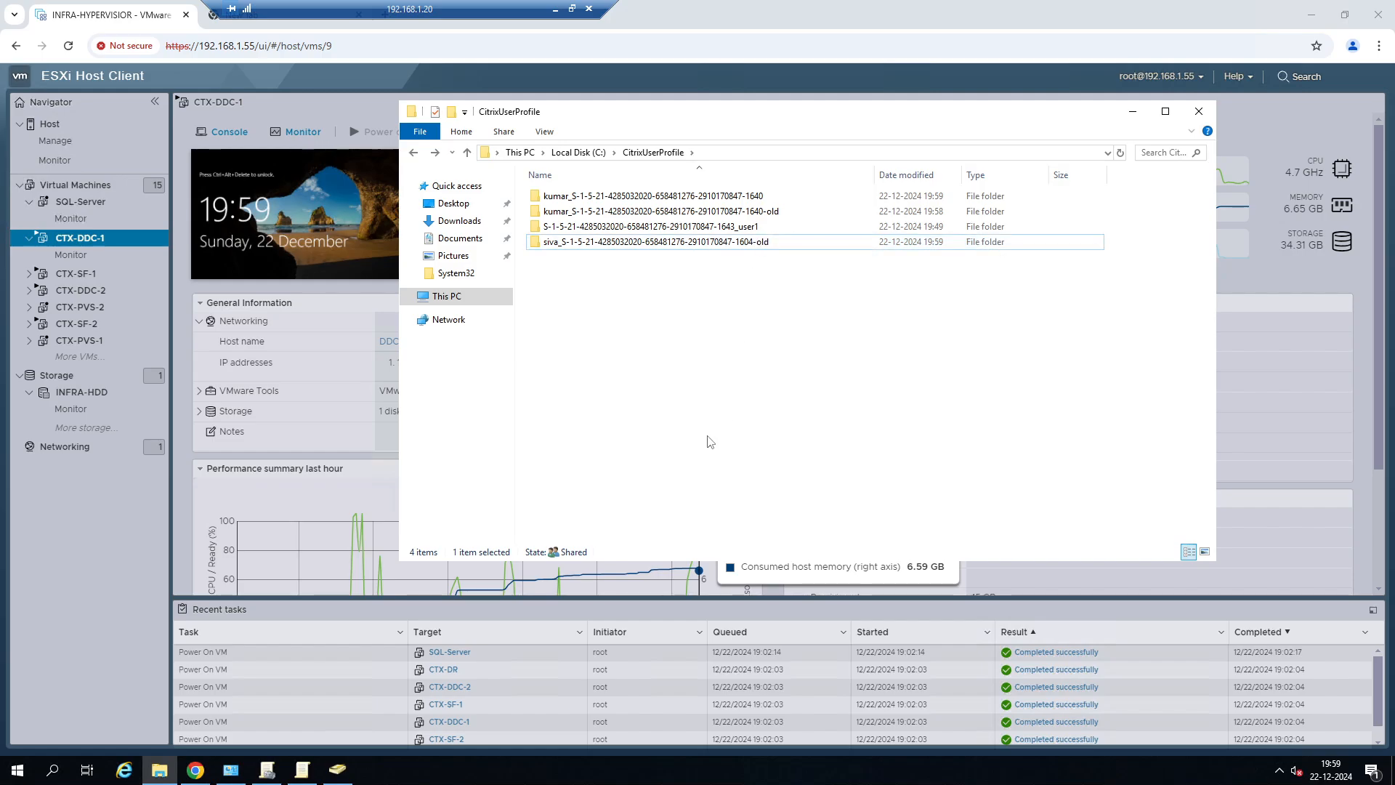
Return to the 192.168.1.89 session and end the SERVER-DESKTOP virtual desktop session.
{"action": "left_click", "coordinate": [553, 9]}
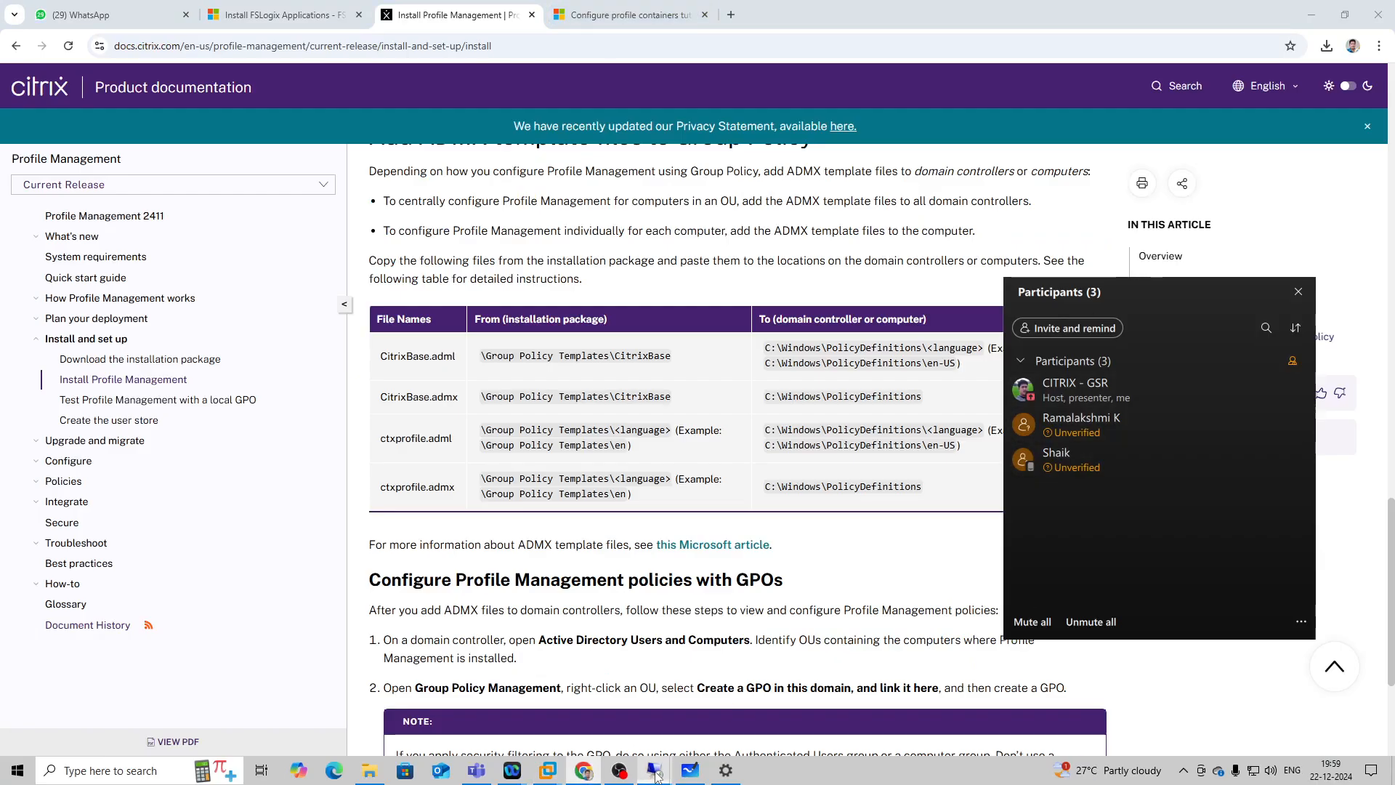
{"action": "mouse_move", "coordinate": [652, 773]}
{"action": "left_click", "coordinate": [665, 711]}
{"action": "right_click", "coordinate": [131, 669]}
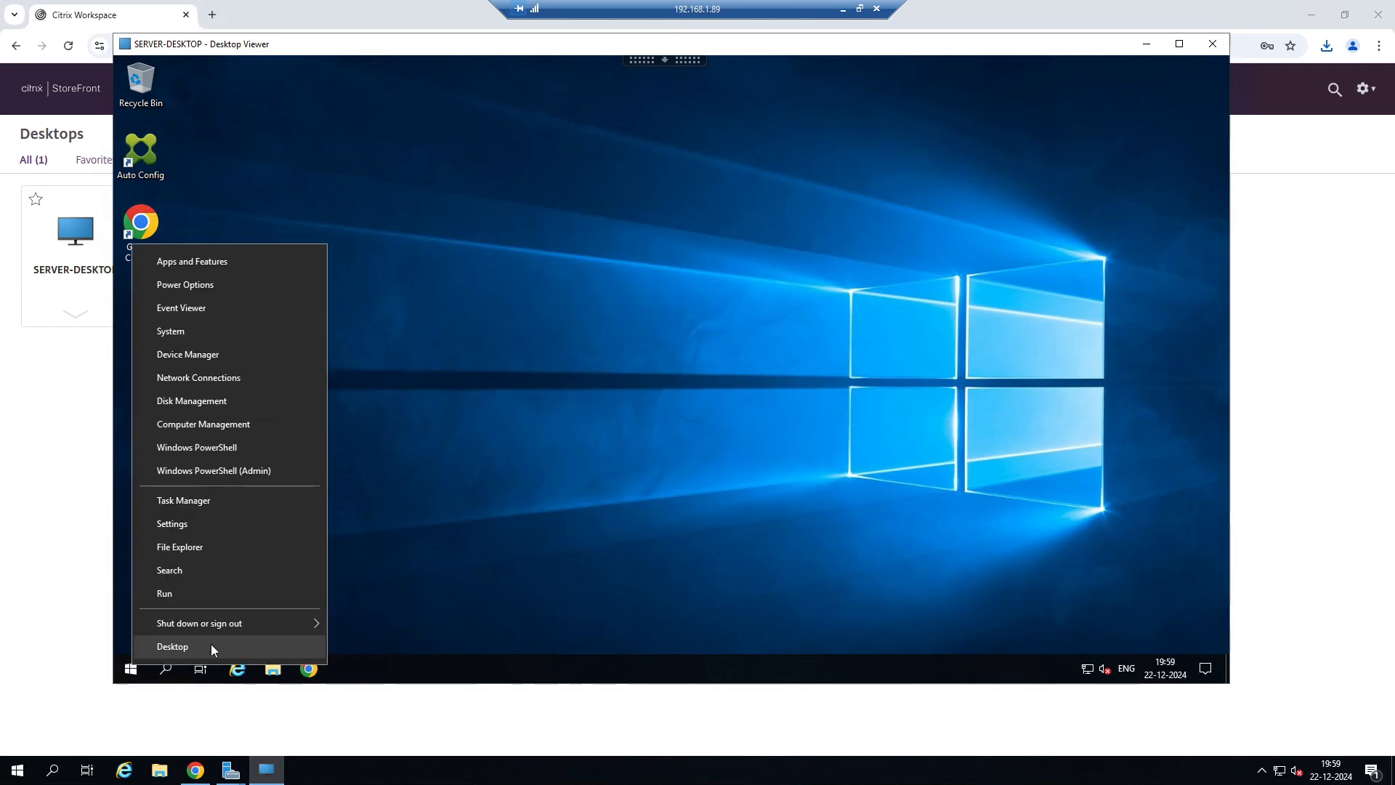
{"action": "mouse_move", "coordinate": [245, 625]}
{"action": "left_click", "coordinate": [343, 630]}
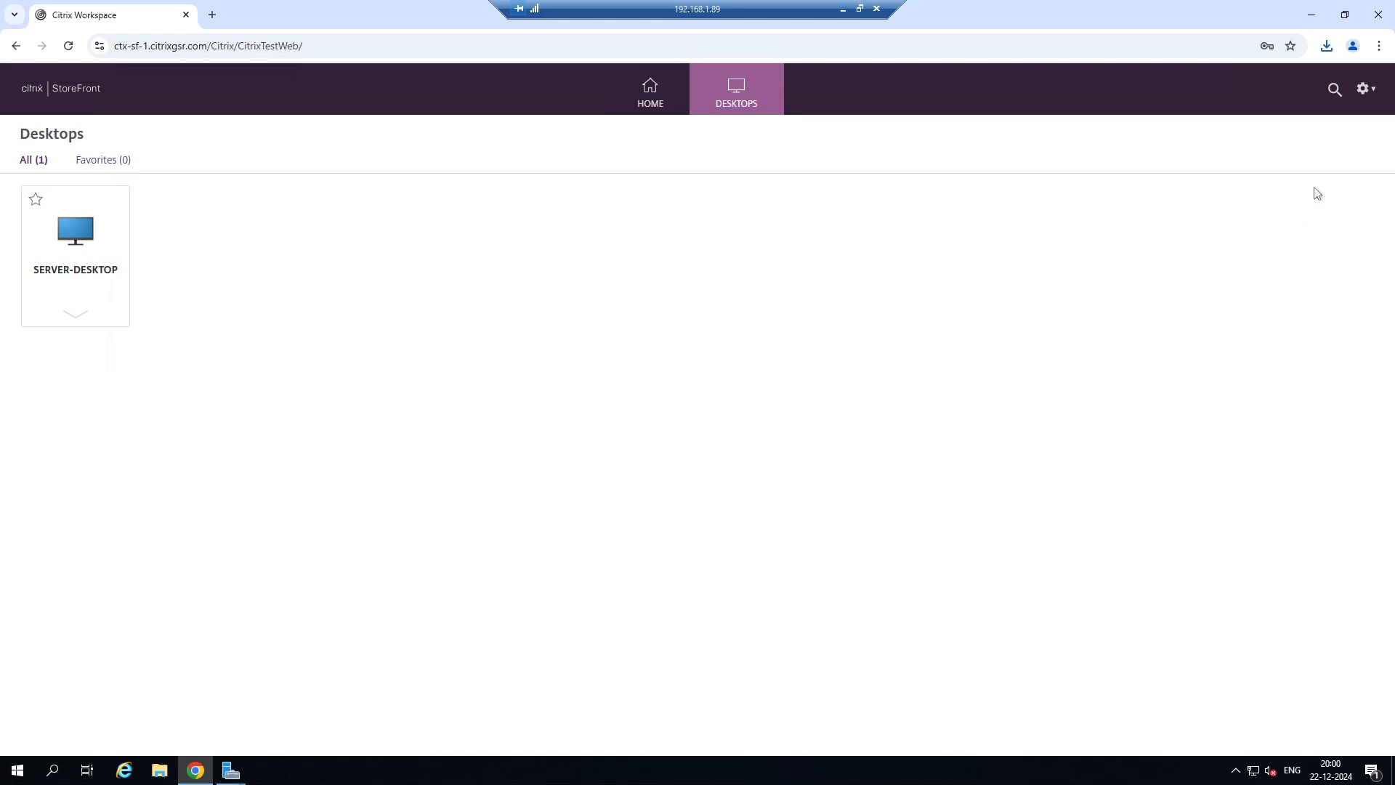
Log off the current account from StoreFront and bring up the logon form again.
{"action": "left_click", "coordinate": [1364, 88]}
{"action": "left_click", "coordinate": [1279, 244]}
{"action": "left_click", "coordinate": [713, 443]}
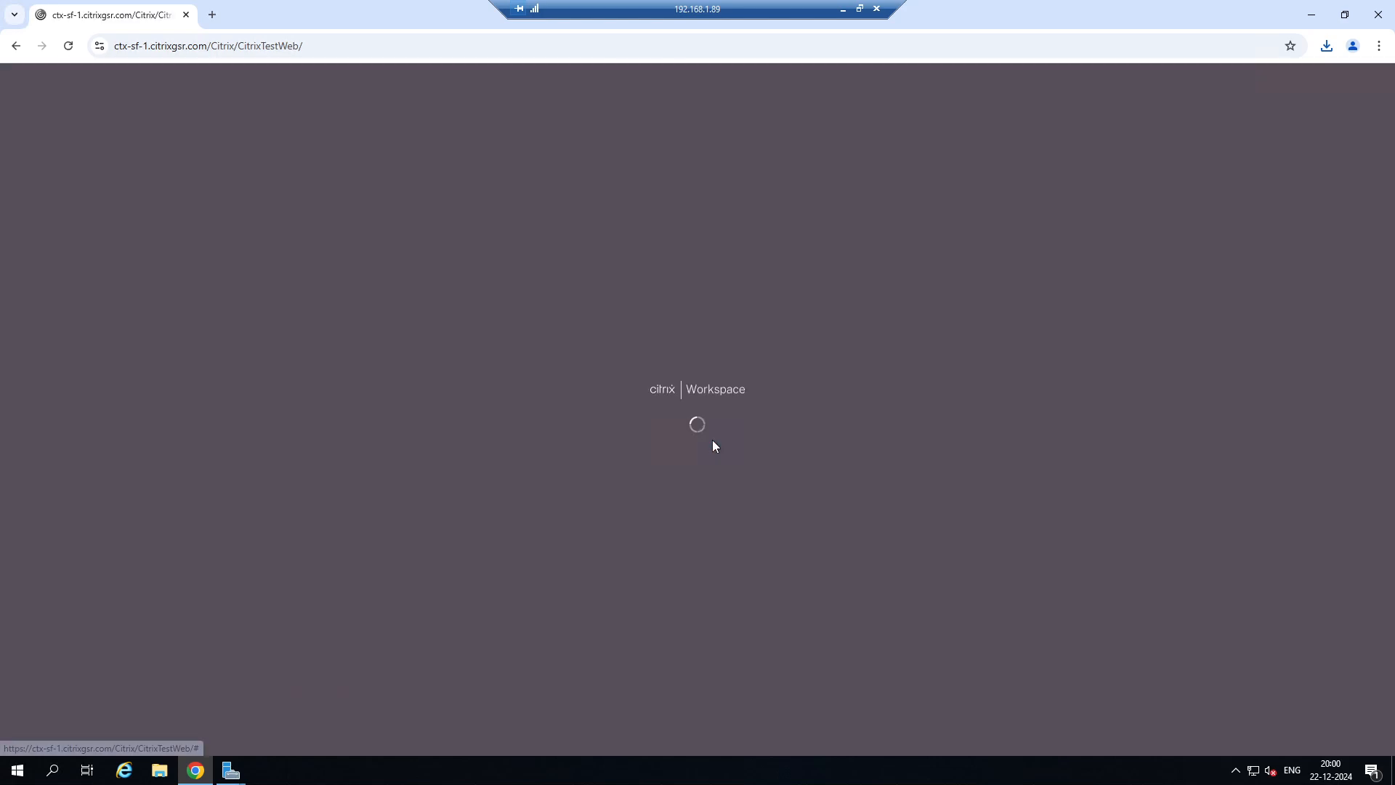
Log on to StoreFront with the other account's saved user name and password, and show its available desktops.
{"action": "left_click", "coordinate": [716, 363]}
{"action": "left_click", "coordinate": [741, 447]}
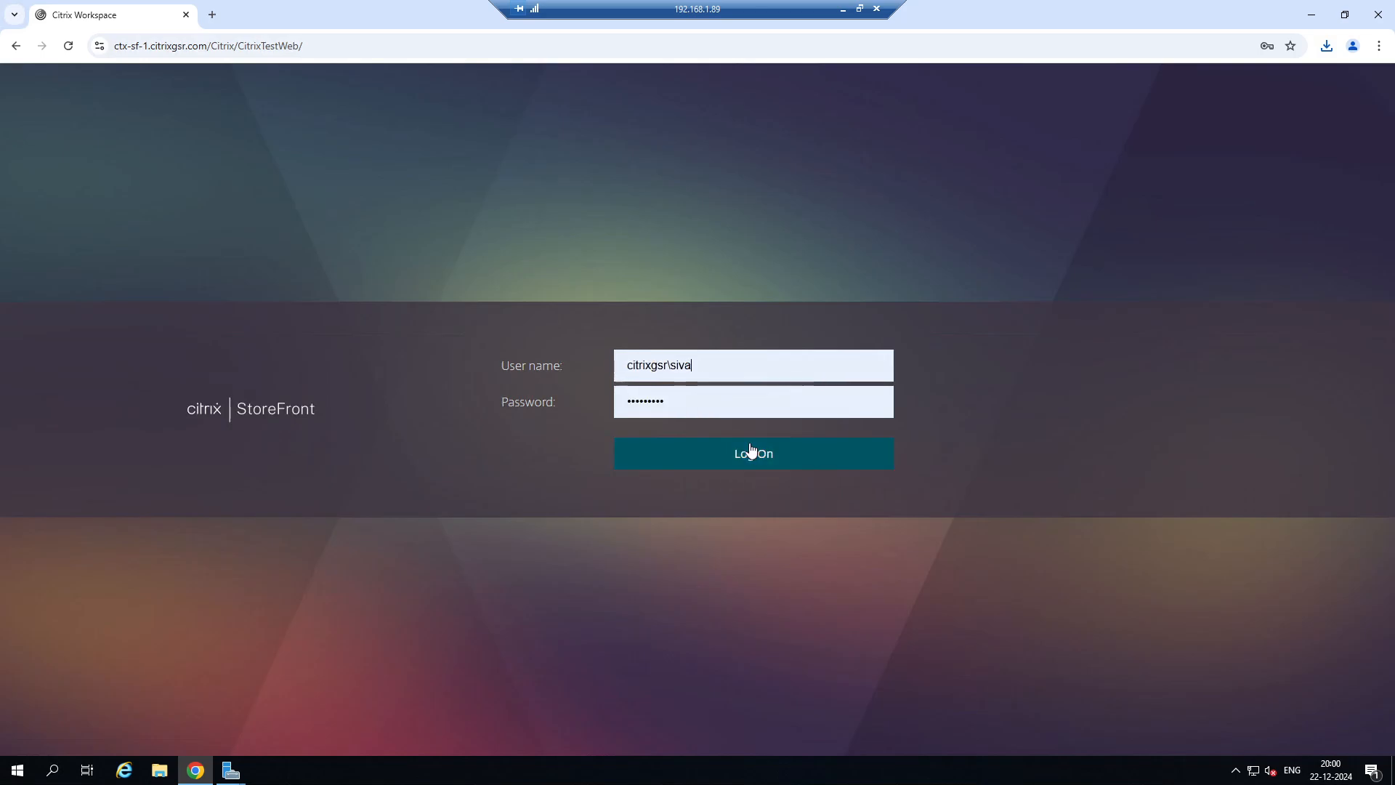
{"action": "left_click", "coordinate": [747, 451]}
{"action": "left_click", "coordinate": [736, 94]}
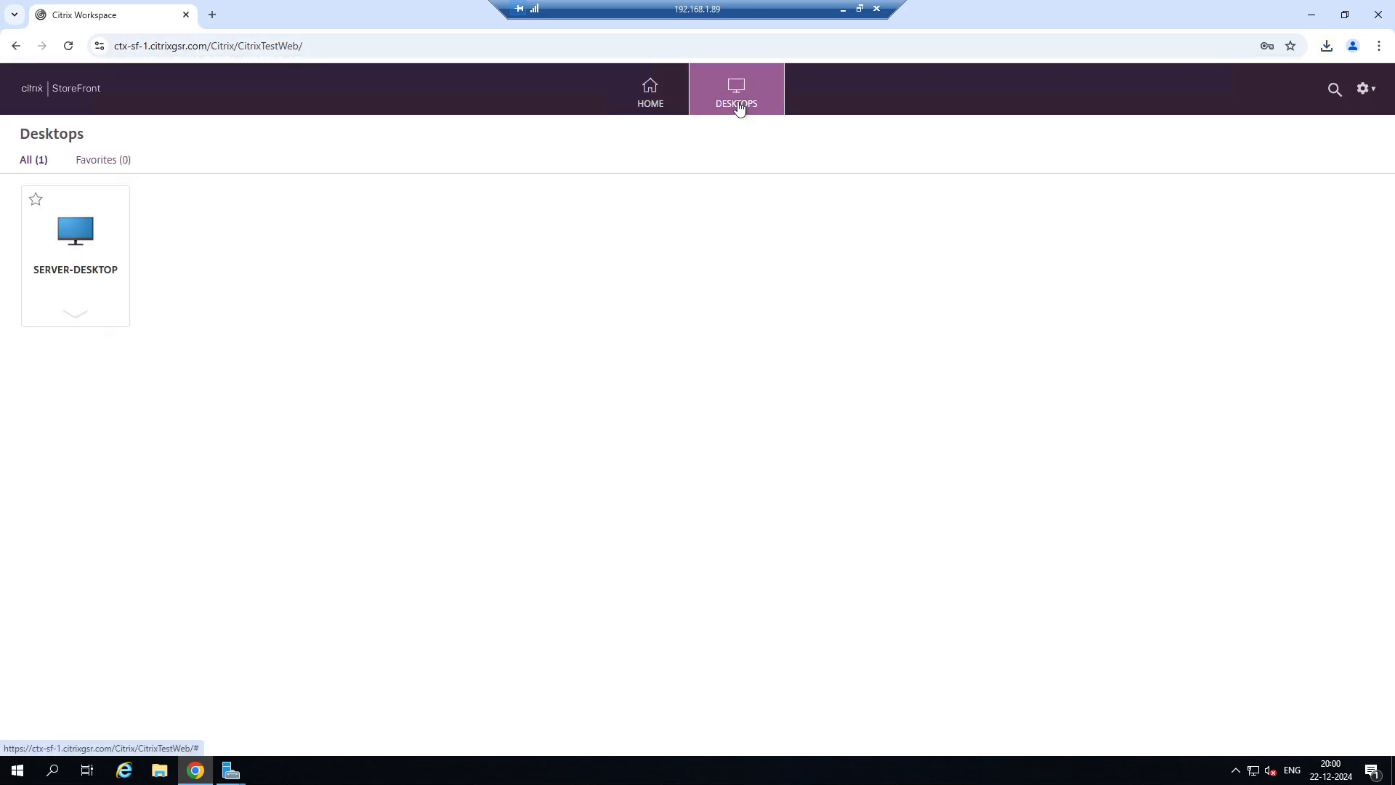
Launch the SERVER-DESKTOP virtual desktop from its downloaded ICA file and minimise the 192.168.1.89 session.
{"action": "left_click", "coordinate": [75, 233]}
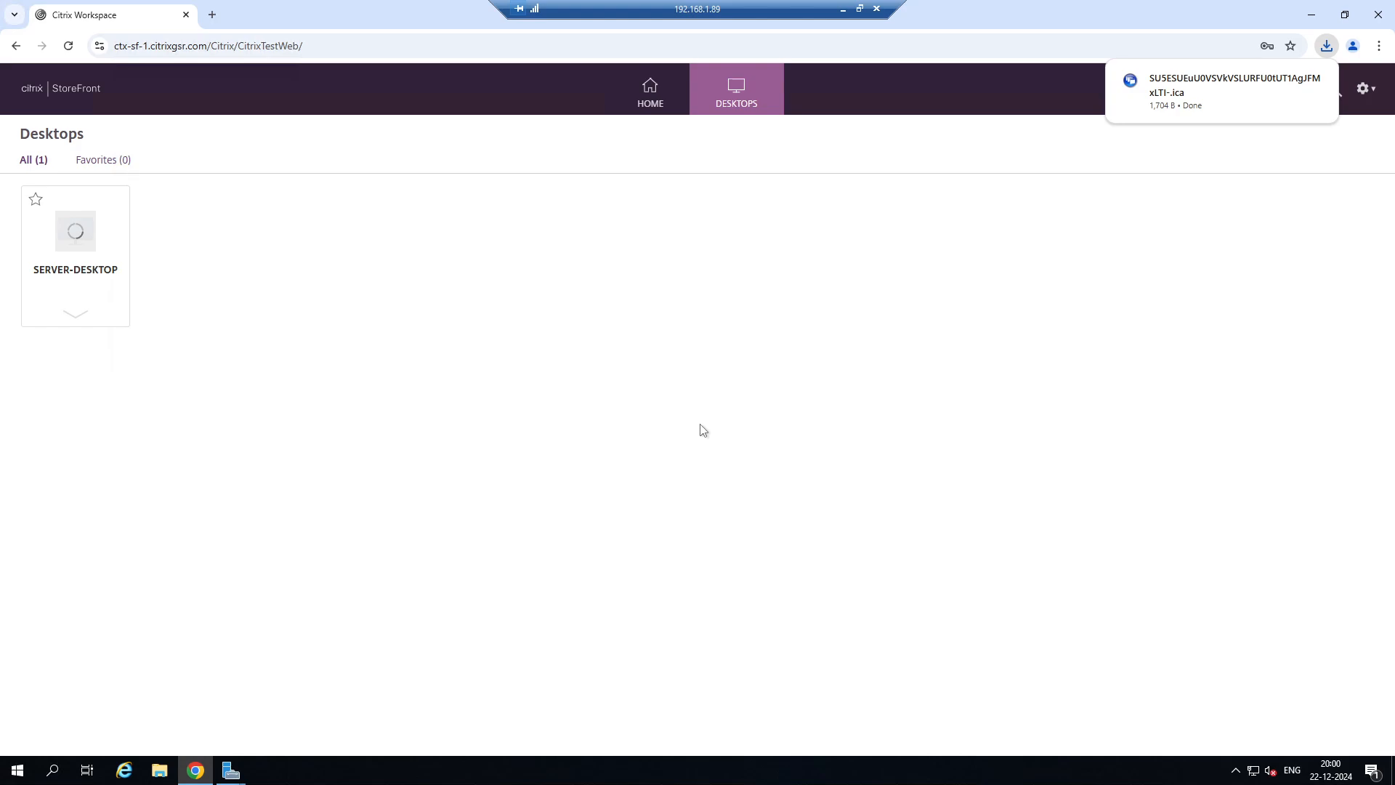
{"action": "left_click", "coordinate": [1204, 93]}
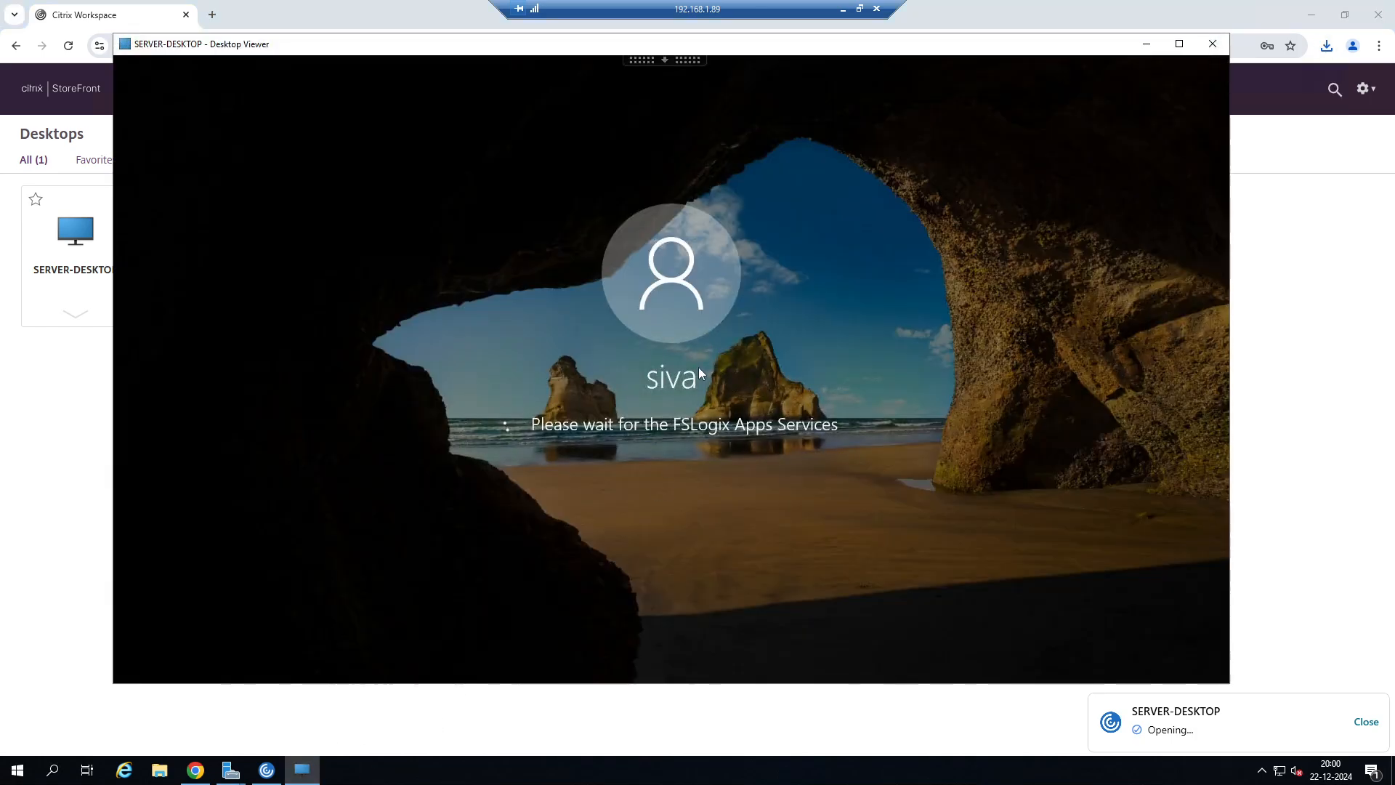
{"action": "left_click", "coordinate": [843, 9]}
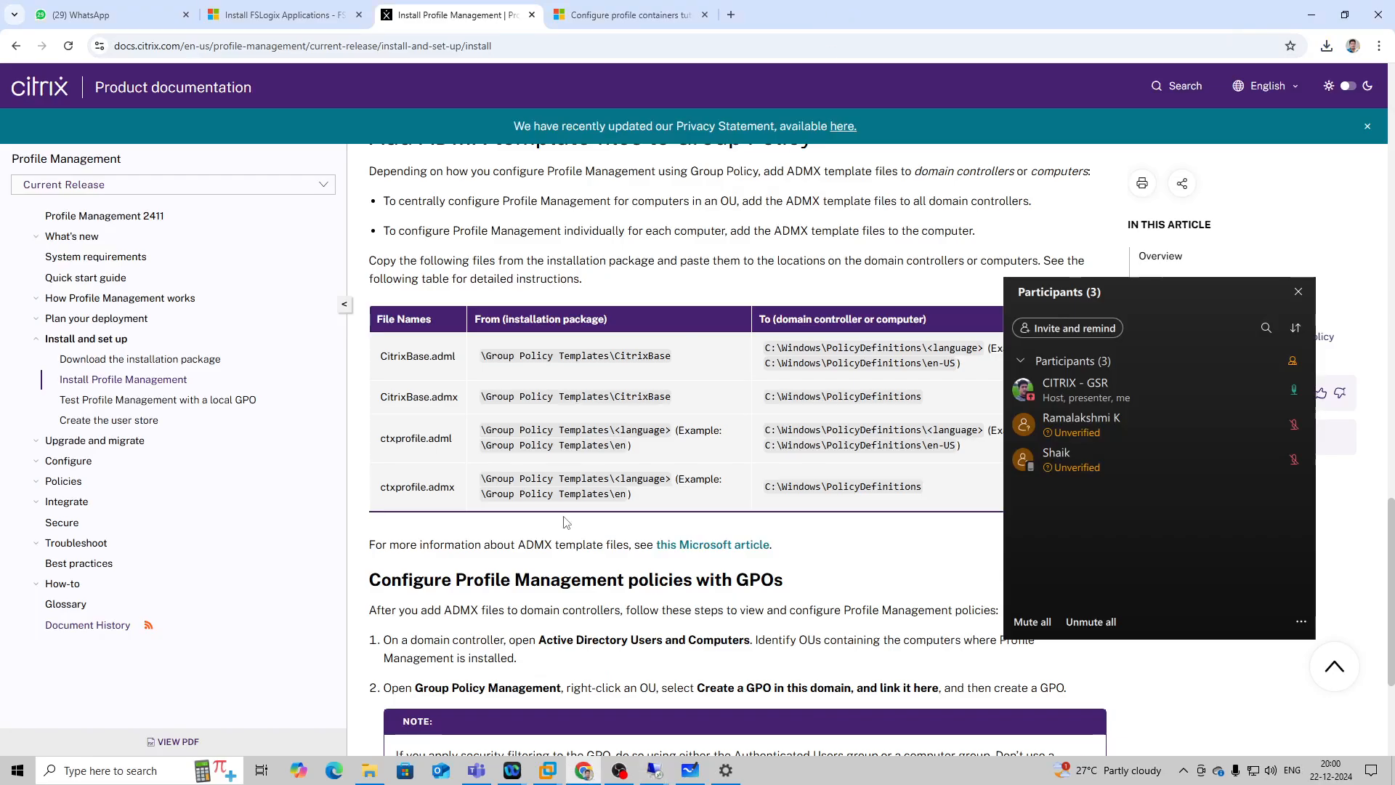
Switch to the 192.168.1.20 session and select the recreated user folder ending in 1604, without "-old", in CitrixUserProfile.
{"action": "mouse_move", "coordinate": [649, 763]}
{"action": "left_click", "coordinate": [553, 716]}
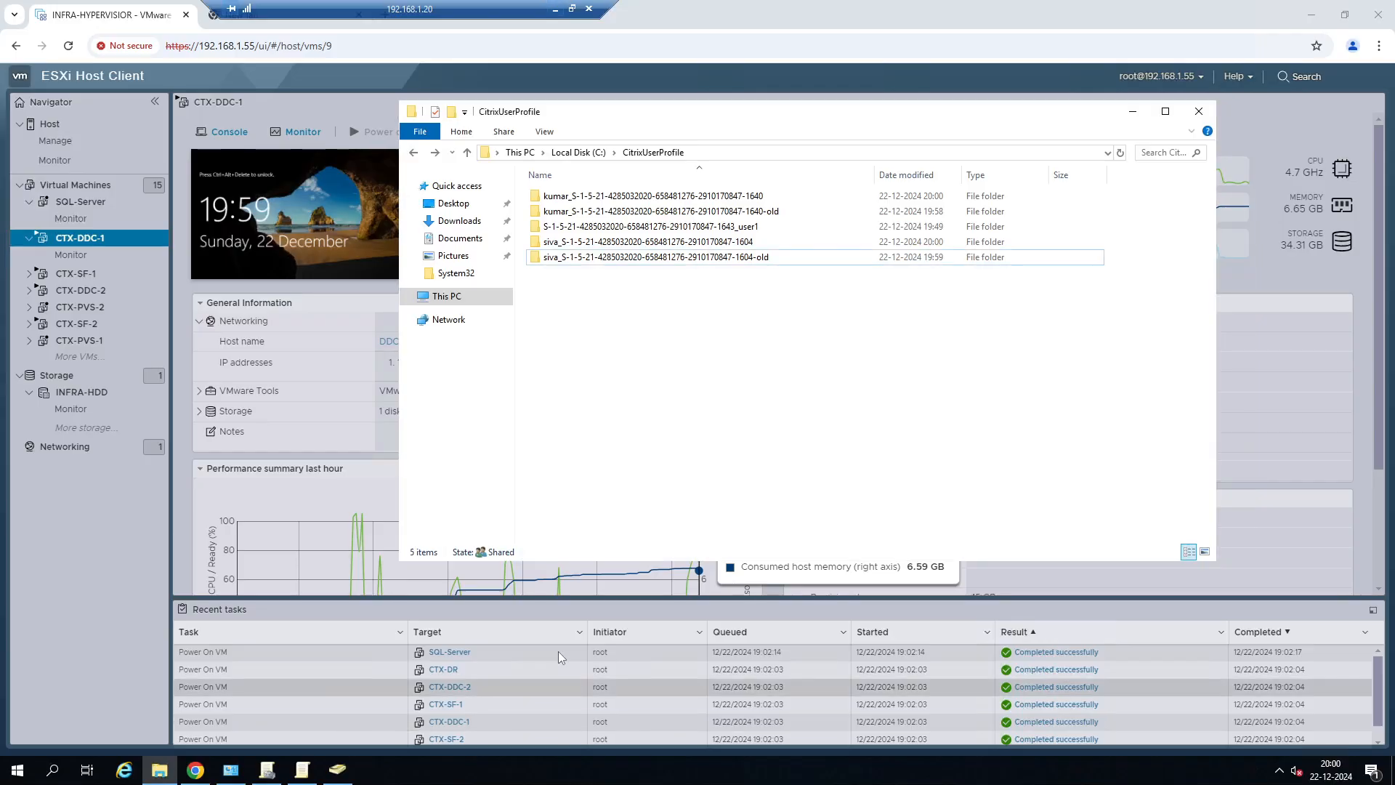
{"action": "left_click", "coordinate": [690, 243]}
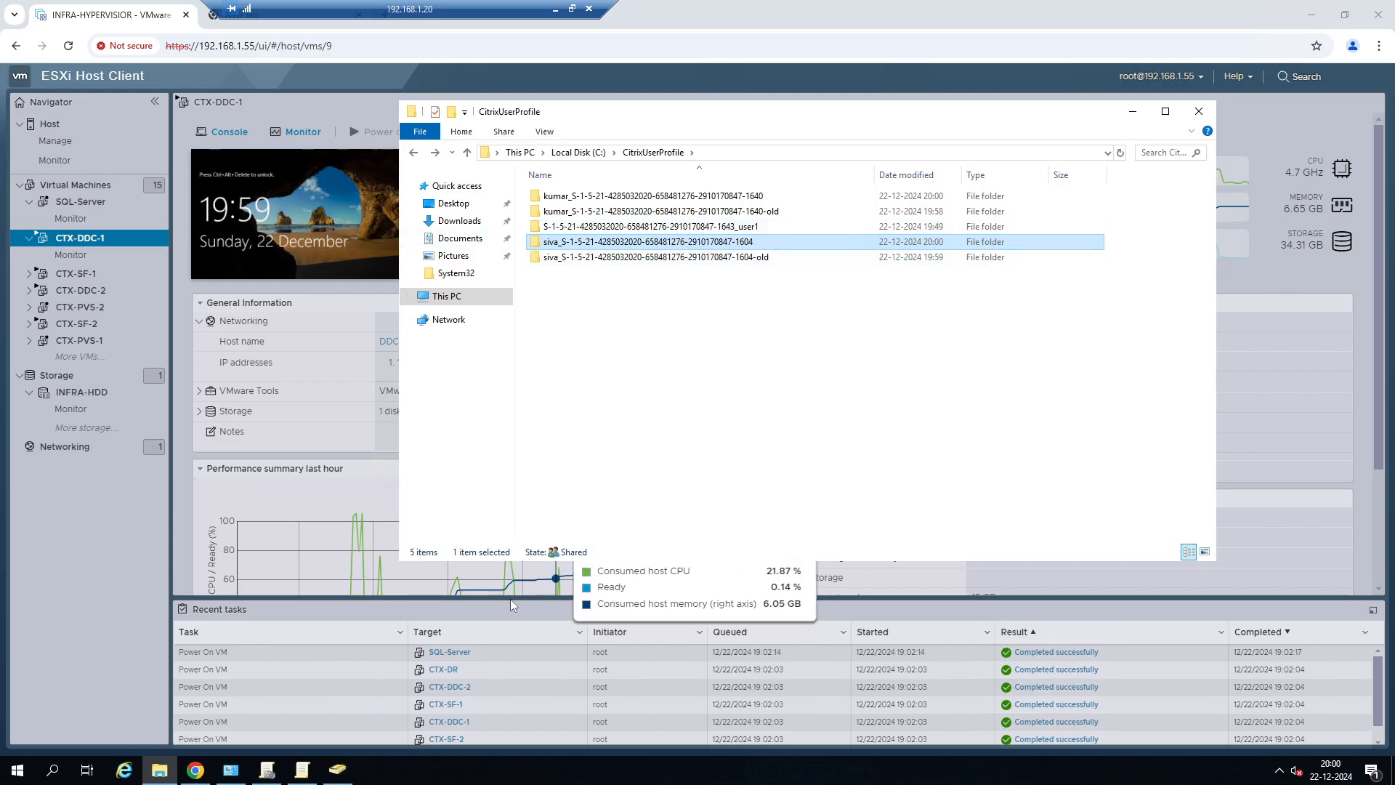
Return to the 192.168.1.89 session and check the signed-in account's options in SERVER-DESKTOP, leaving the desktop signed in.
{"action": "left_click", "coordinate": [563, 8]}
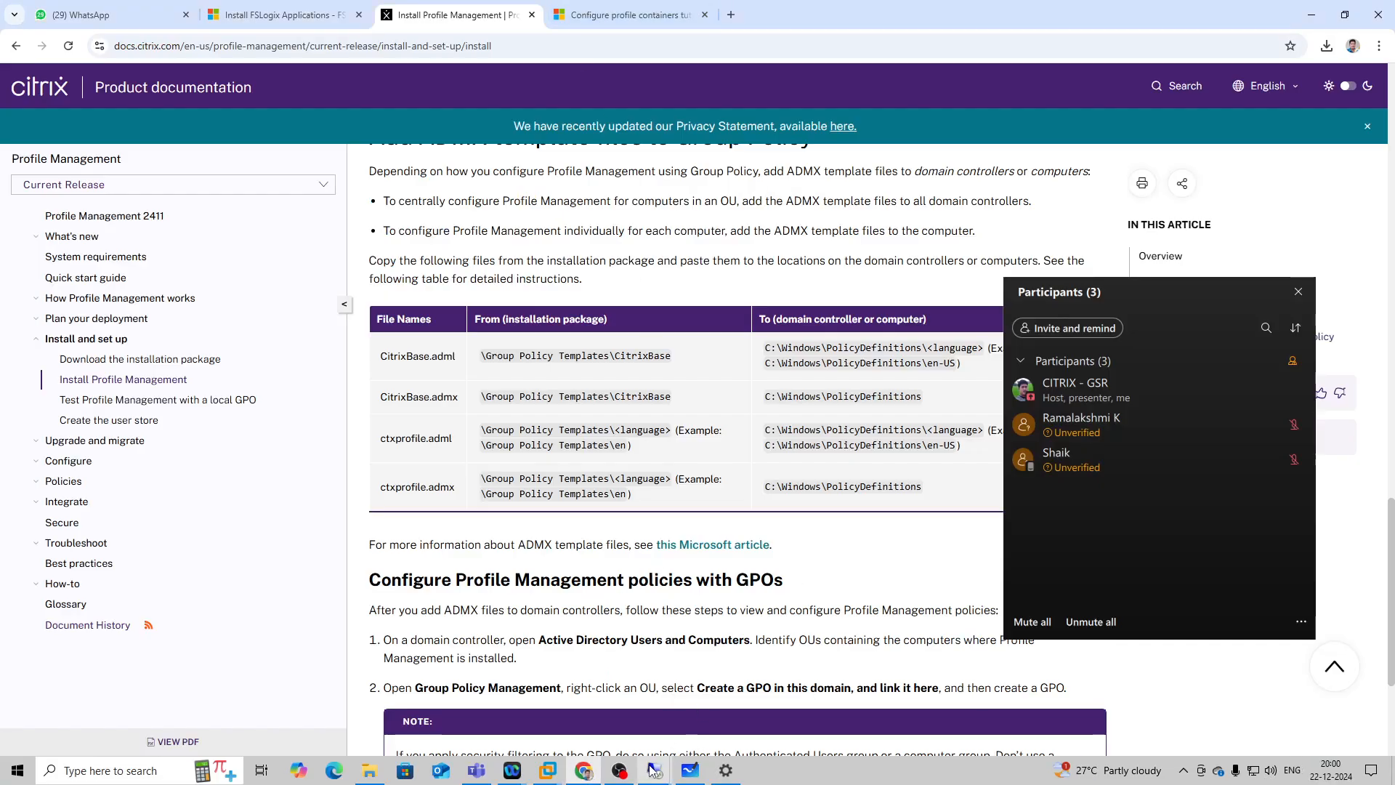
{"action": "mouse_move", "coordinate": [652, 774]}
{"action": "left_click", "coordinate": [799, 713]}
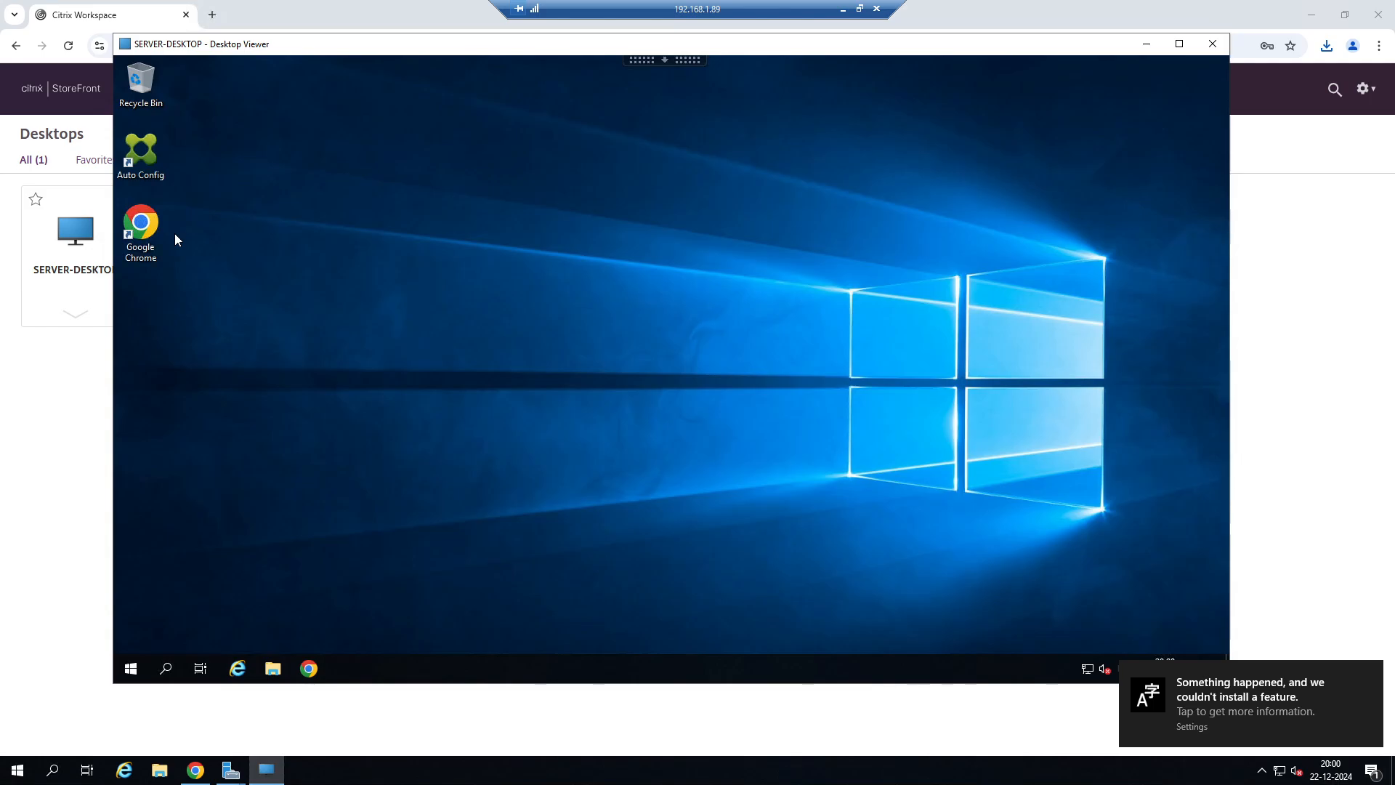
{"action": "left_click", "coordinate": [135, 669]}
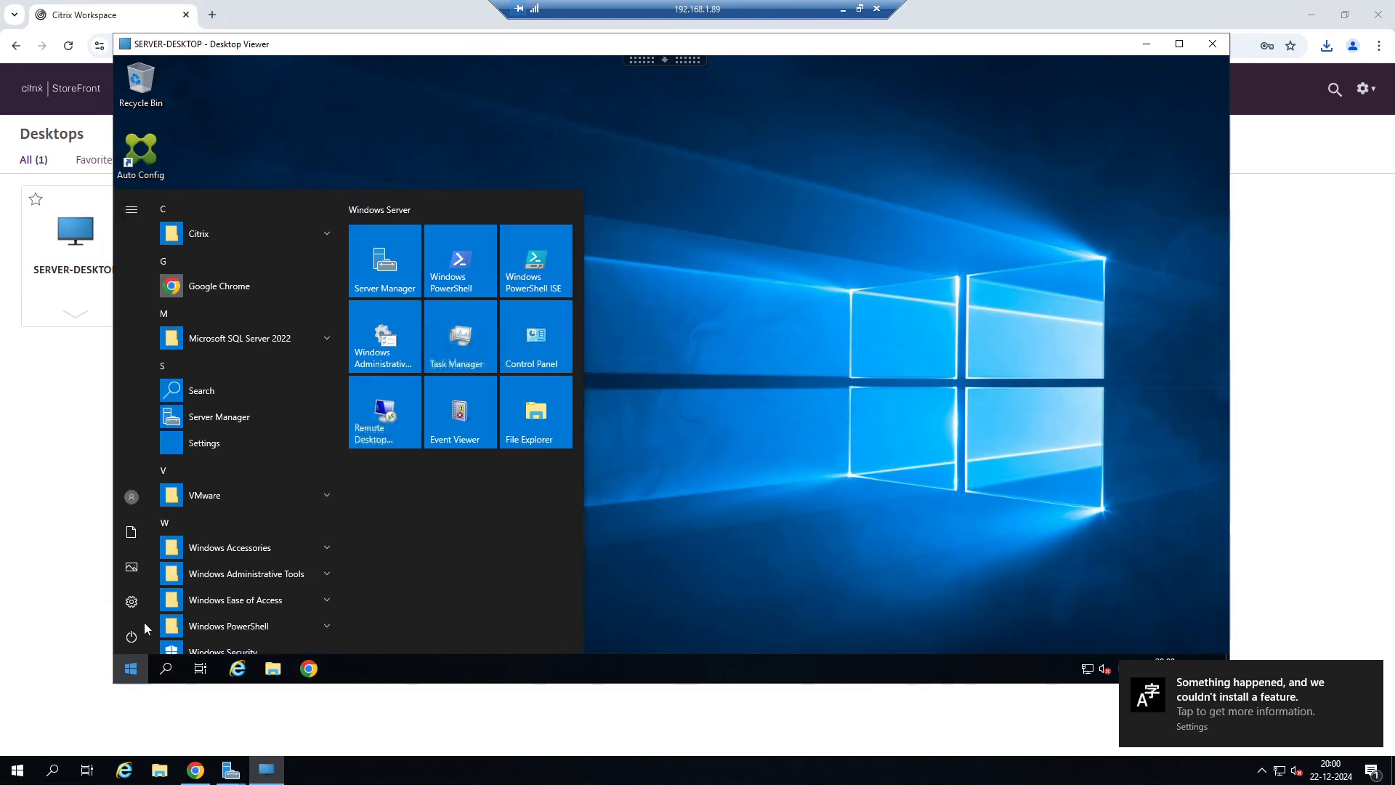
{"action": "left_click", "coordinate": [132, 511]}
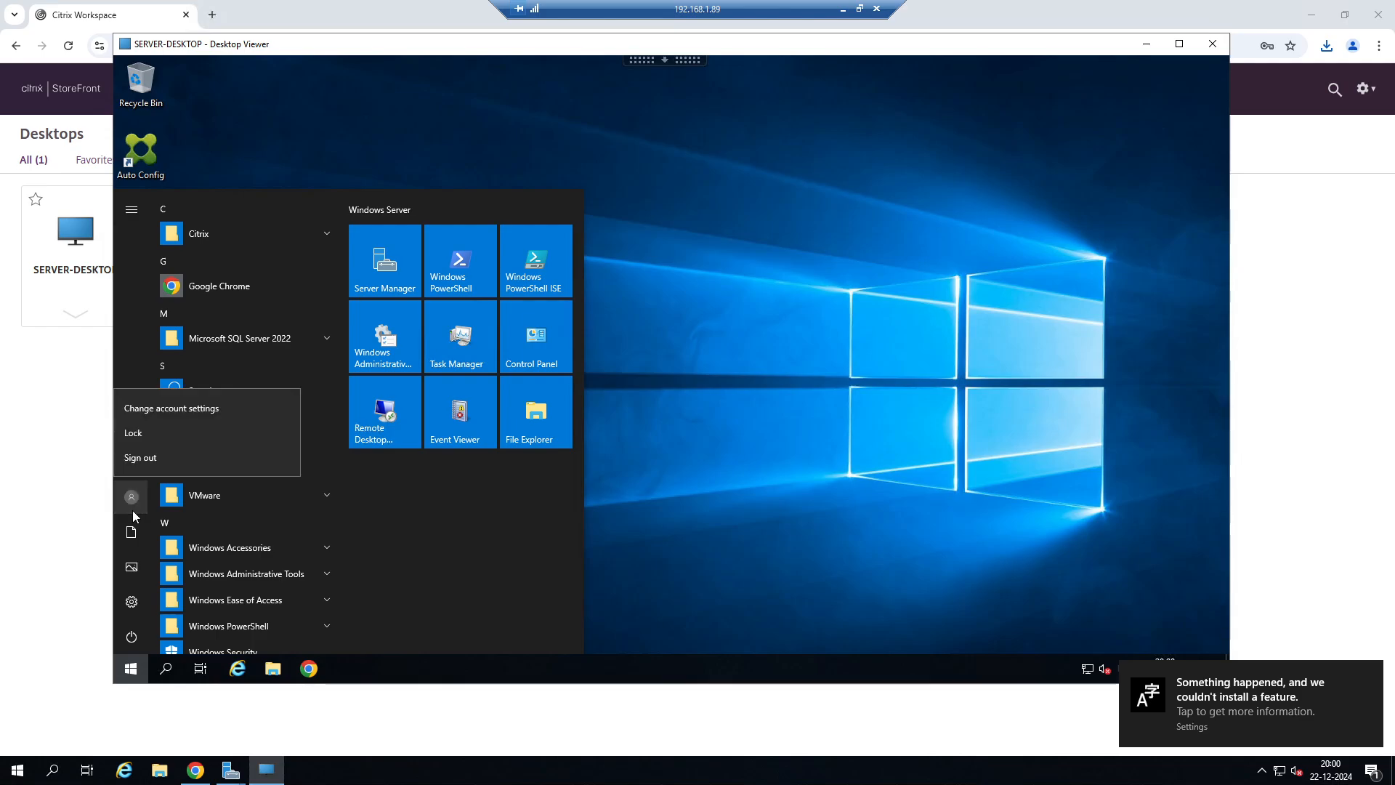
{"action": "left_click", "coordinate": [789, 391]}
{"action": "left_click", "coordinate": [603, 122]}
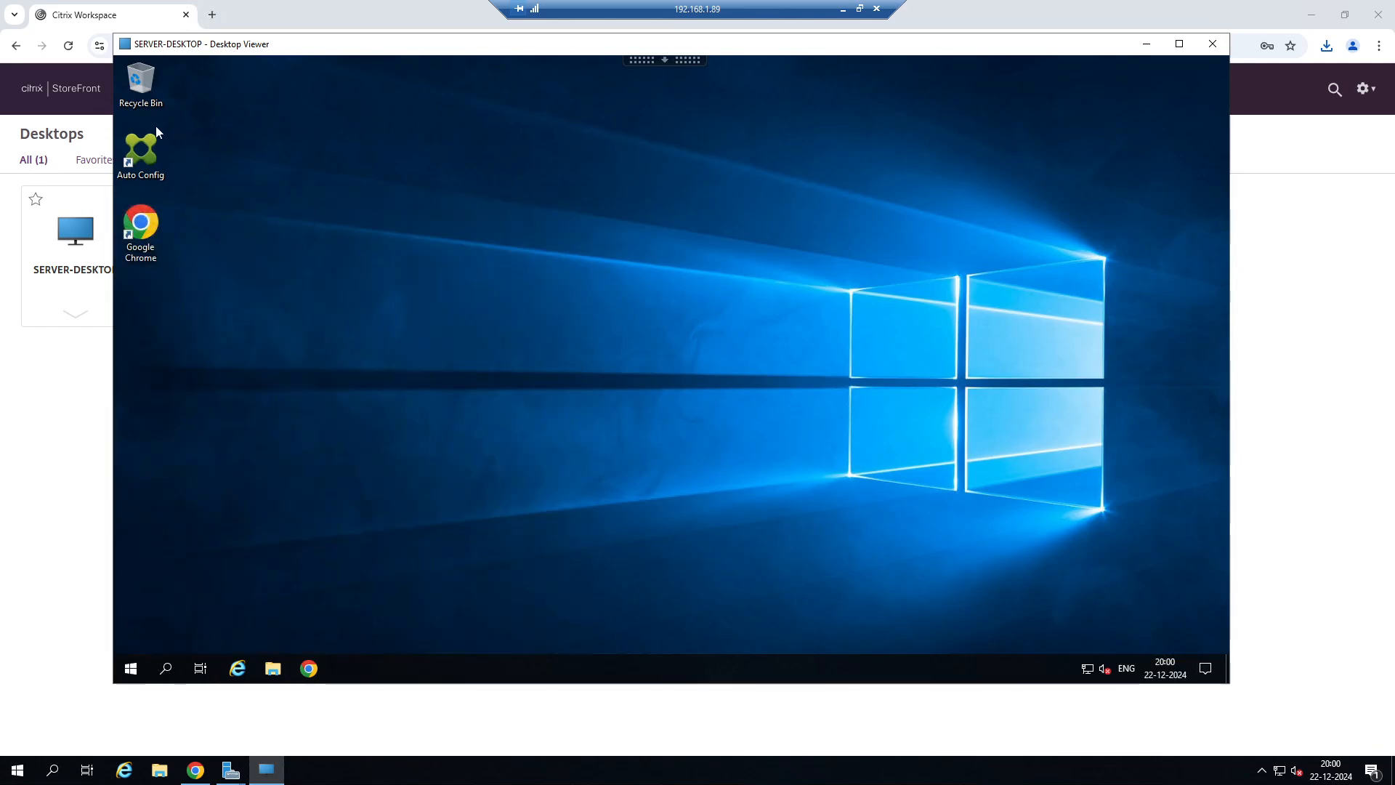
Try to open Auto Config on SERVER-DESKTOP, and minimise the desktop viewer and the 192.168.1.89 session.
{"action": "double_click", "coordinate": [150, 163]}
{"action": "left_click", "coordinate": [1147, 44]}
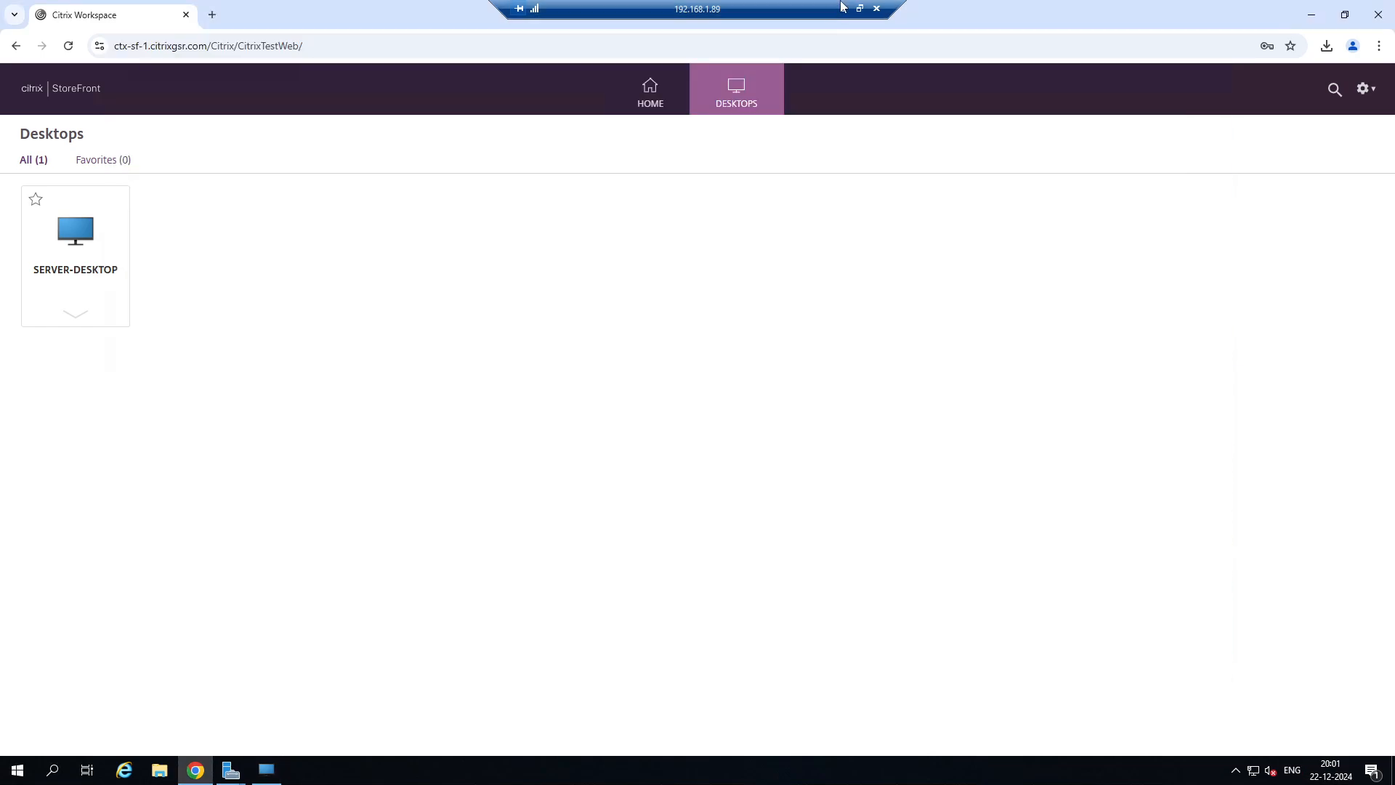
{"action": "left_click", "coordinate": [843, 8]}
Look back through the FSLogix "Configure profile containers" tutorial and return to the Google results that led to it.
{"action": "left_click", "coordinate": [629, 15]}
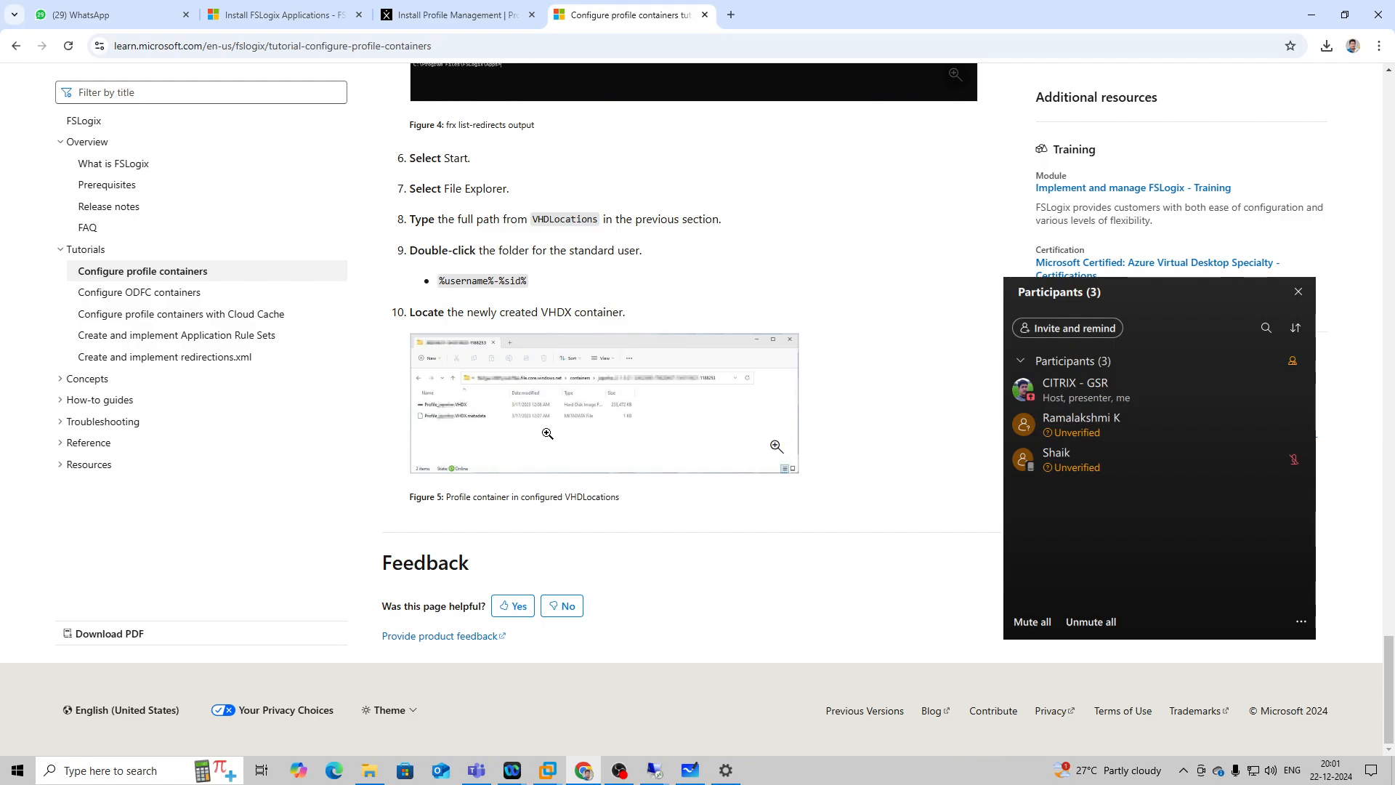
{"action": "scroll", "coordinate": [529, 551], "scroll_direction": "up", "scroll_amount": 5}
{"action": "scroll", "coordinate": [527, 544], "scroll_direction": "up", "scroll_amount": 15}
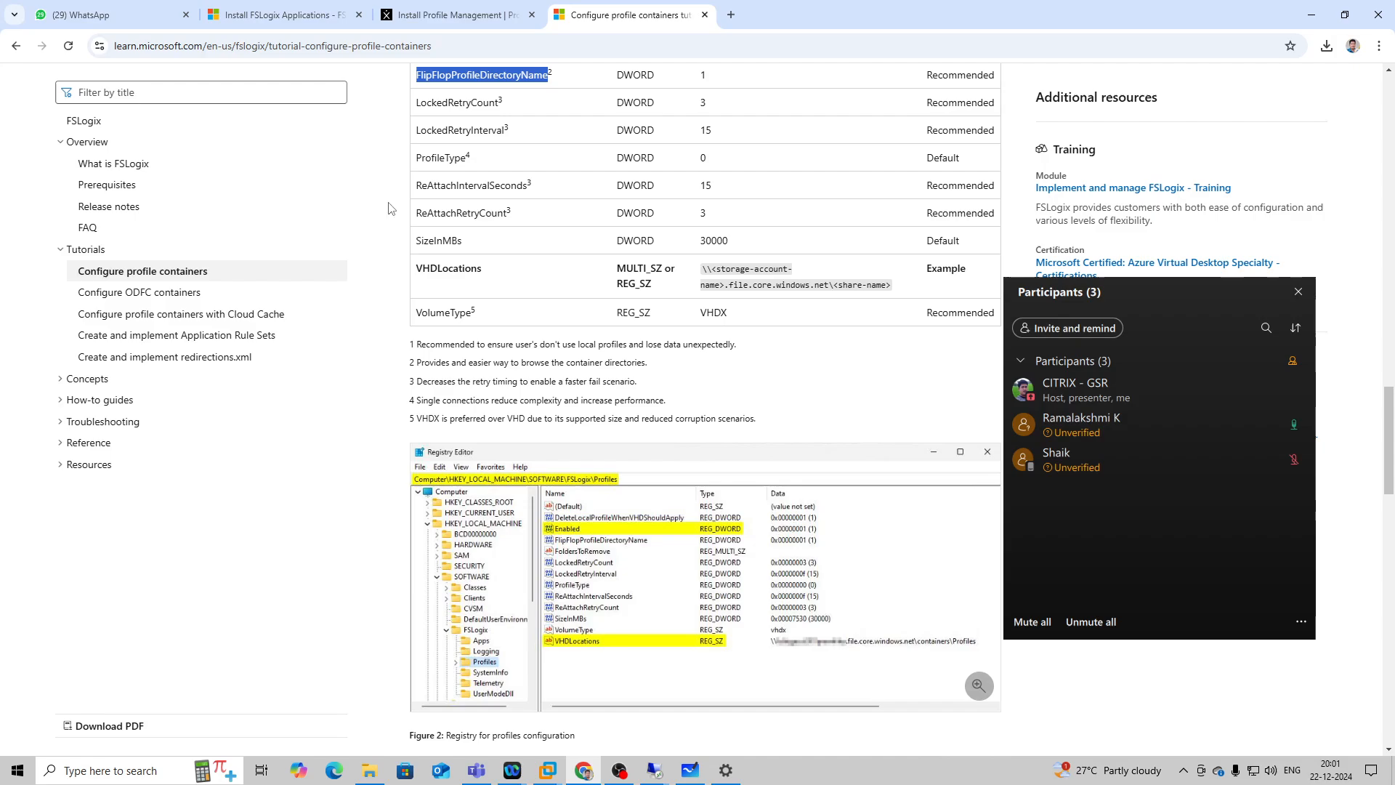
{"action": "scroll", "coordinate": [392, 201], "scroll_direction": "up", "scroll_amount": 20}
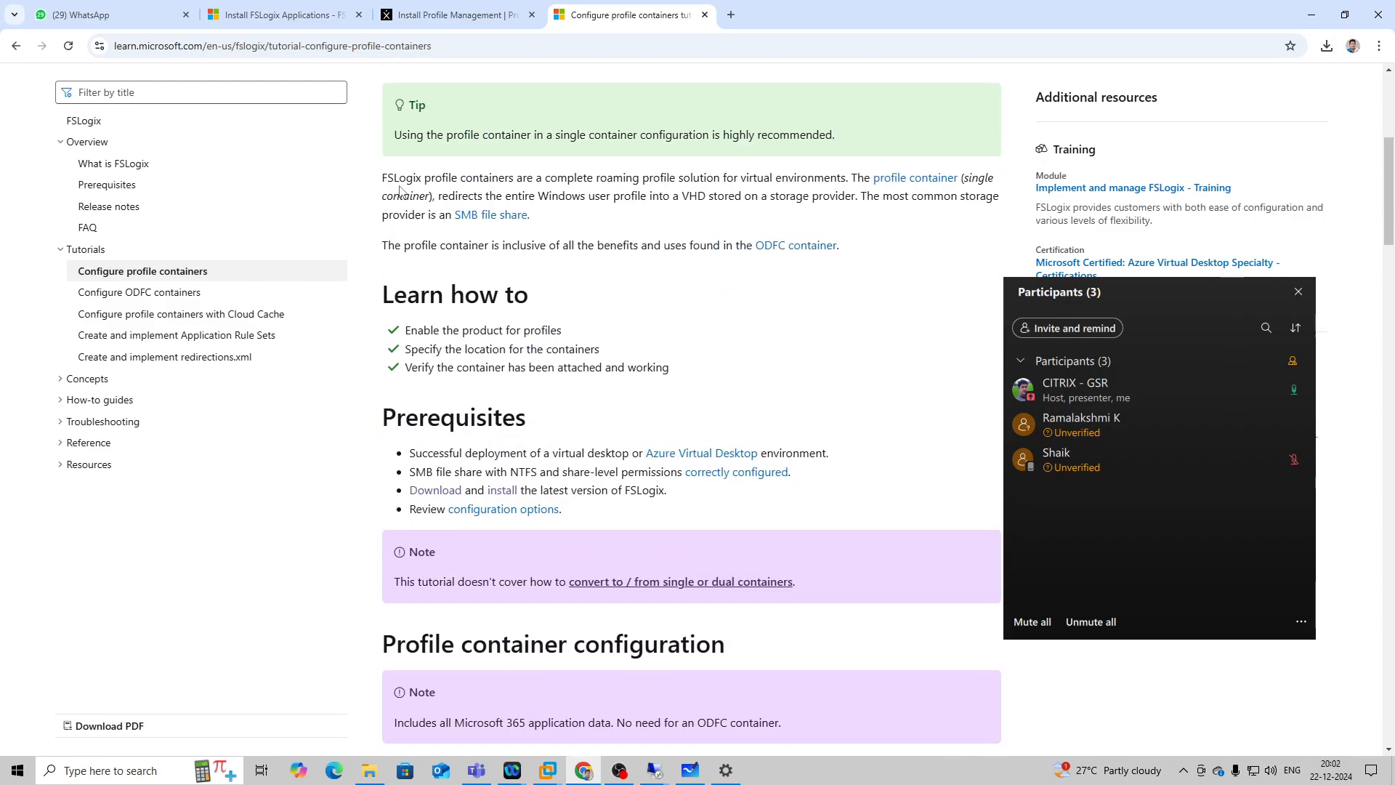
{"action": "scroll", "coordinate": [399, 190], "scroll_direction": "up", "scroll_amount": 5}
{"action": "scroll", "coordinate": [387, 210], "scroll_direction": "up", "scroll_amount": 1}
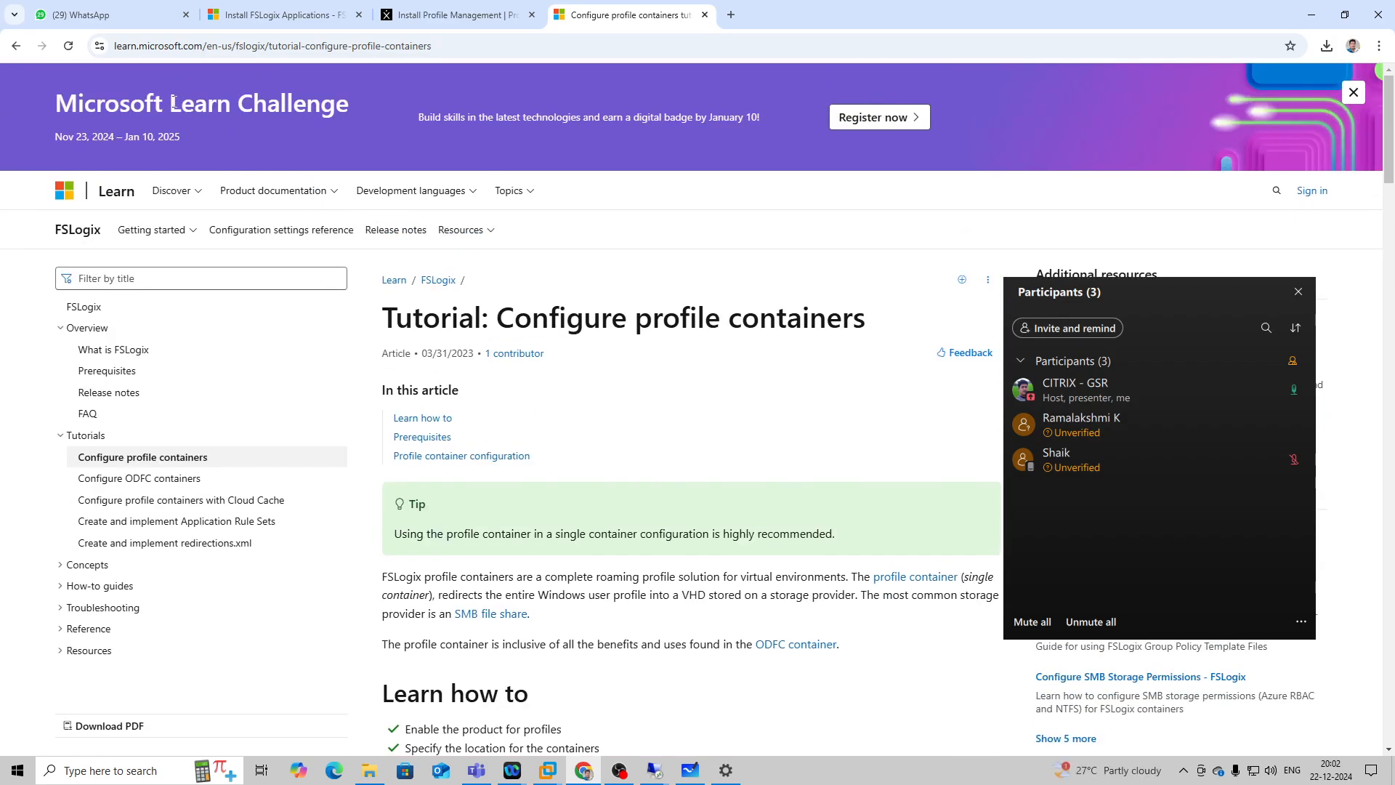
{"action": "left_click", "coordinate": [15, 46]}
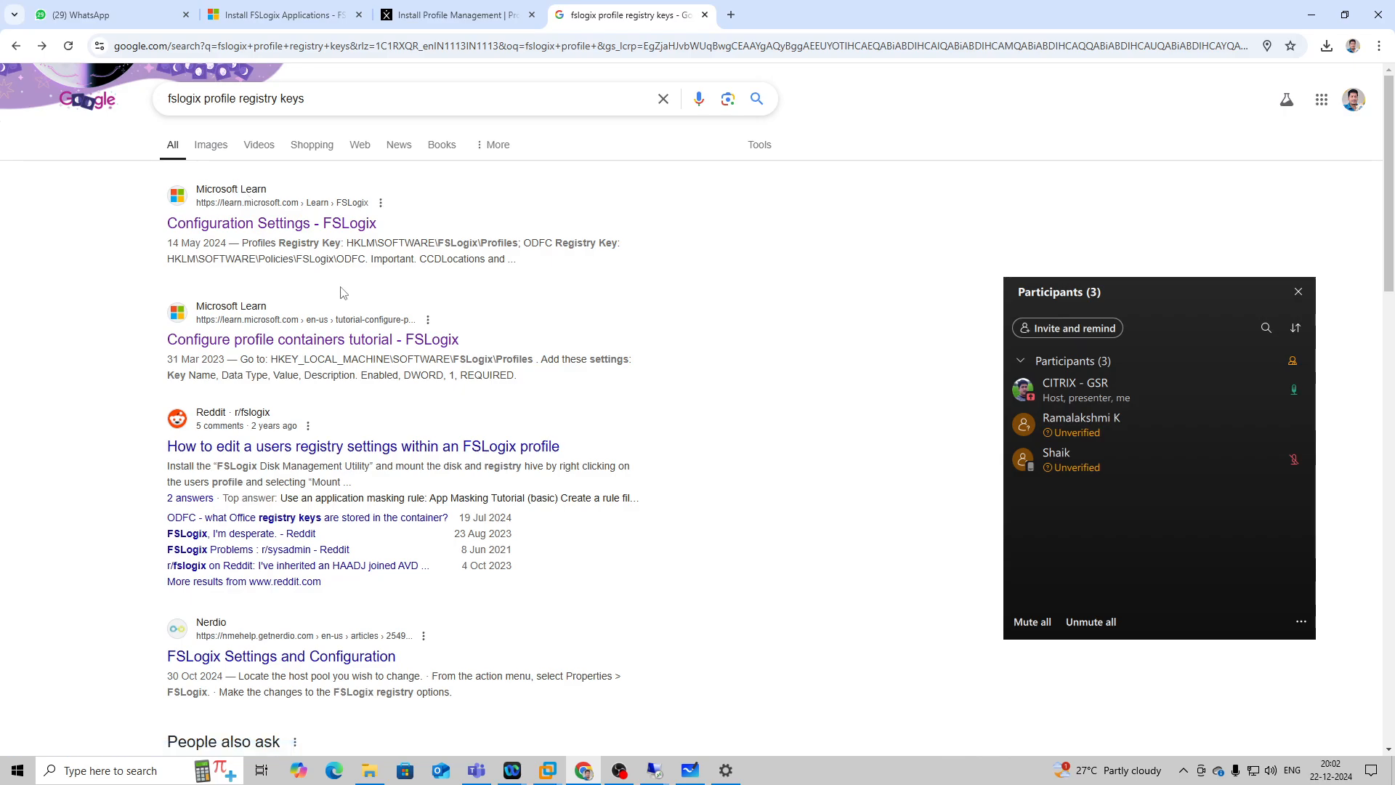
Search Google for "fslogix office profile registry keys".
{"action": "double_click", "coordinate": [239, 102]}
{"action": "key", "text": "BackSpace"}
{"action": "type", "text": "o"}
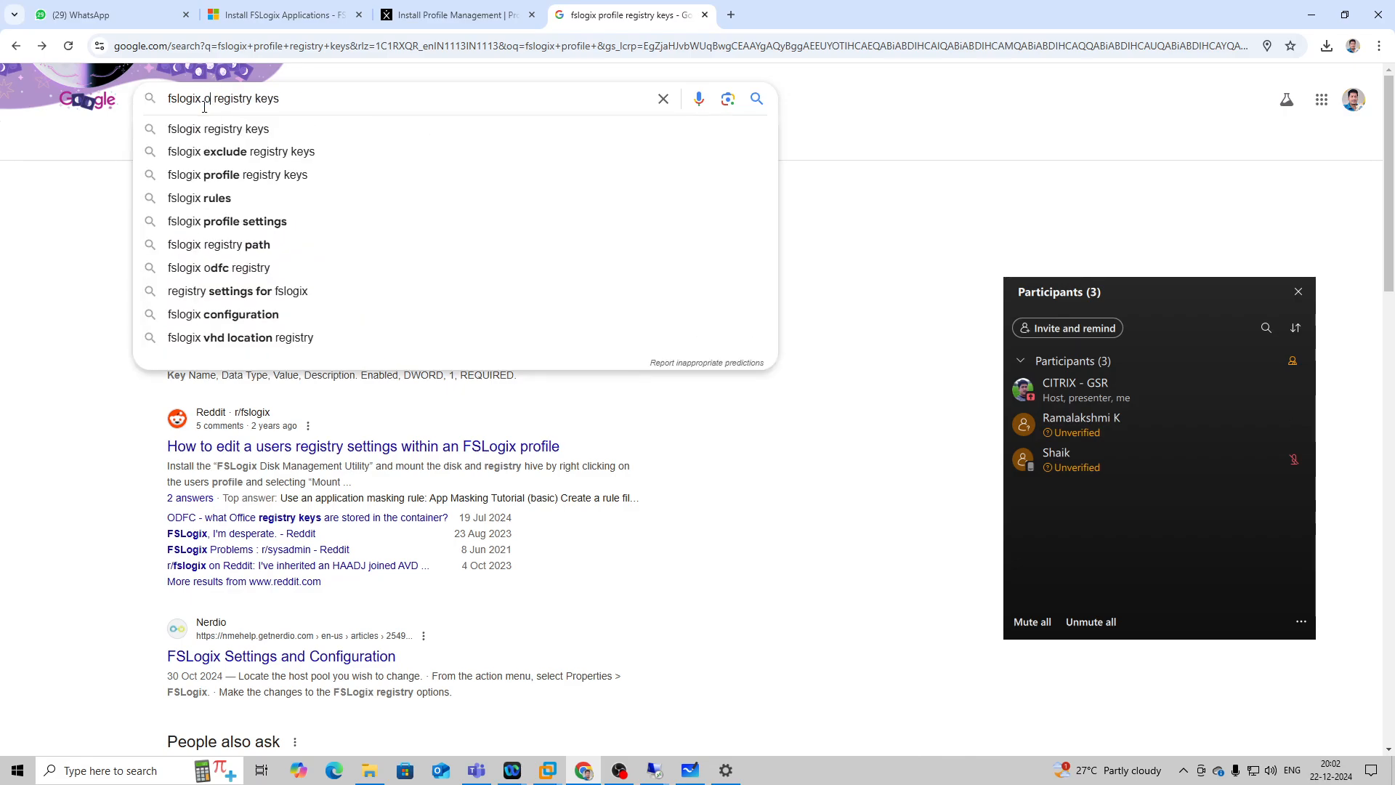
{"action": "type", "text": "ff"}
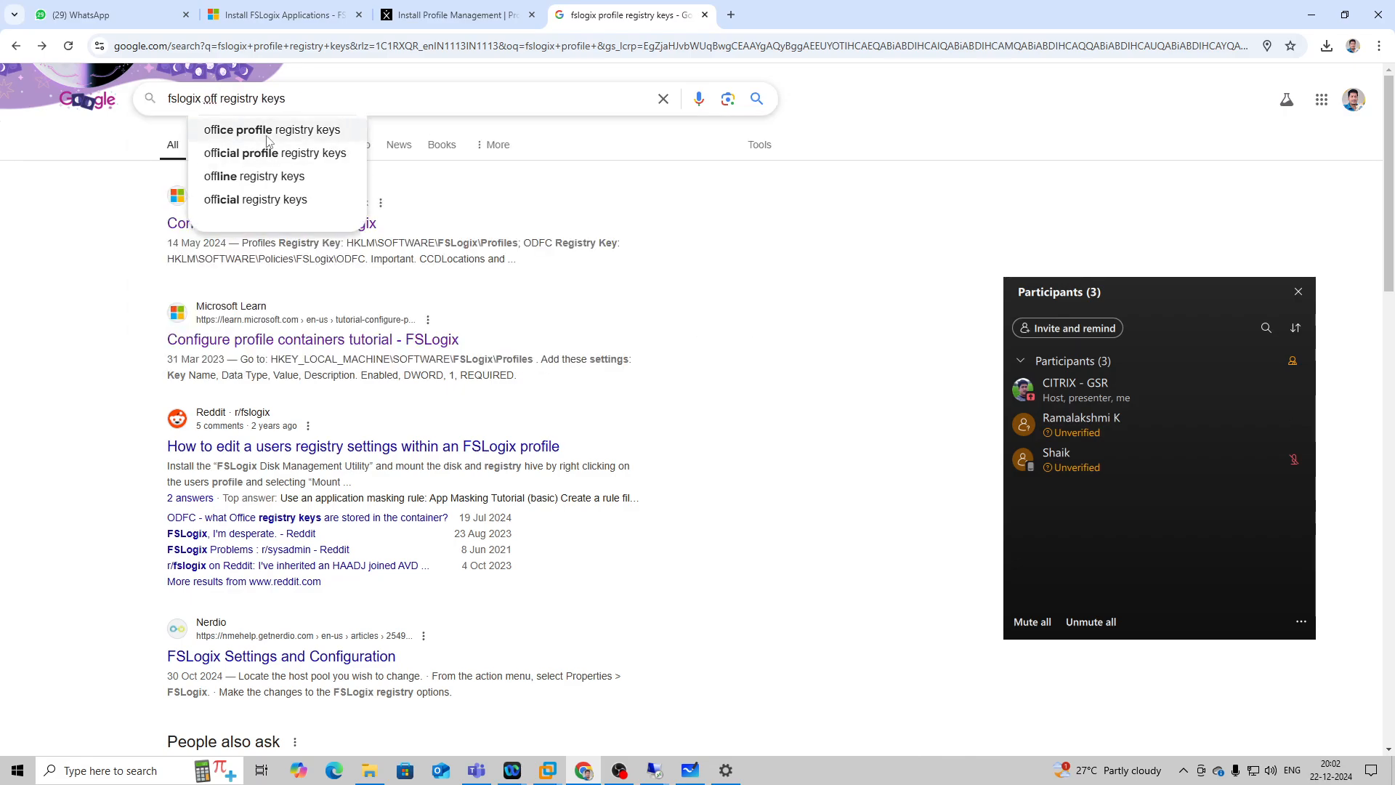
{"action": "left_click", "coordinate": [267, 137]}
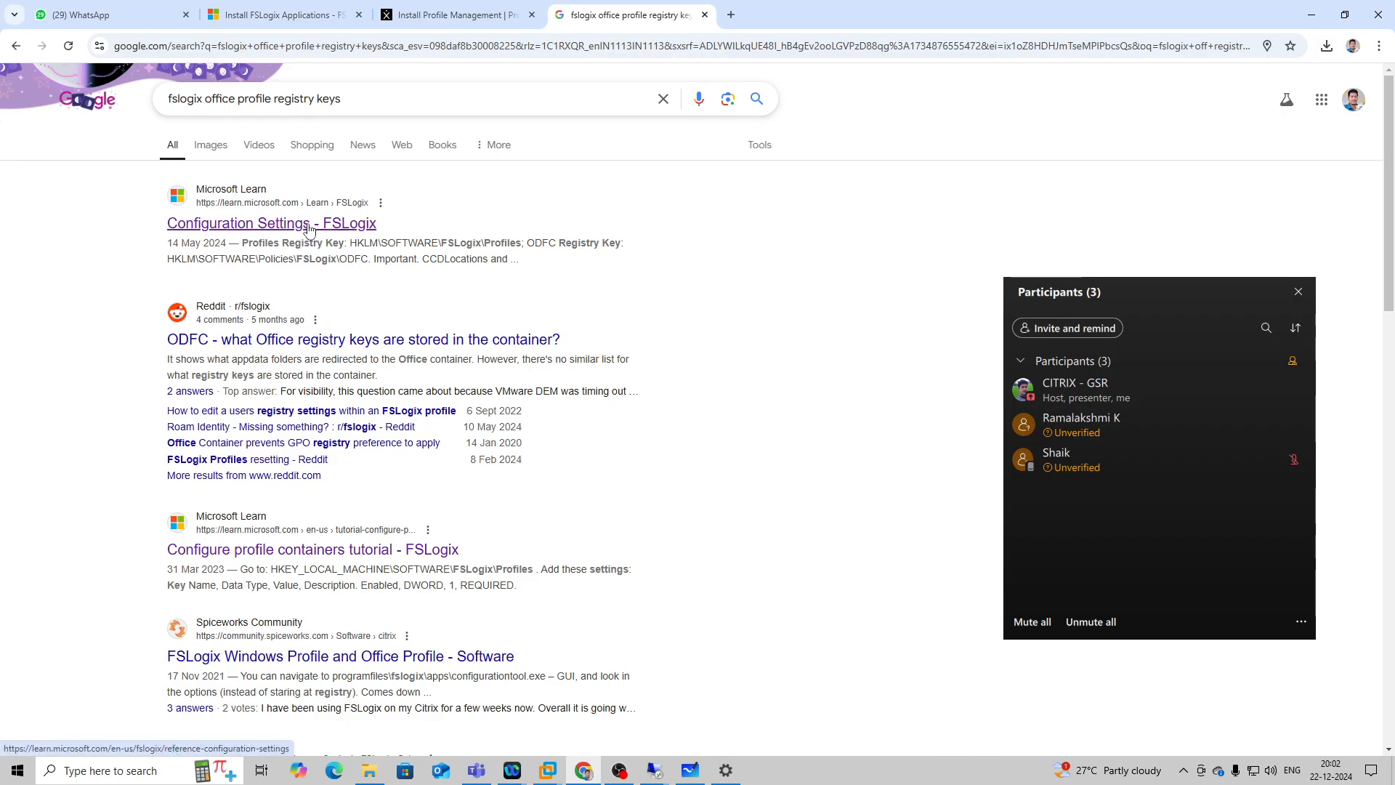
Open the "Configuration Settings - FSLogix" article and review its default settings, base registry keys, custom environment variables and App Services settings.
{"action": "left_click", "coordinate": [309, 229]}
{"action": "scroll", "coordinate": [520, 201], "scroll_direction": "down", "scroll_amount": 5}
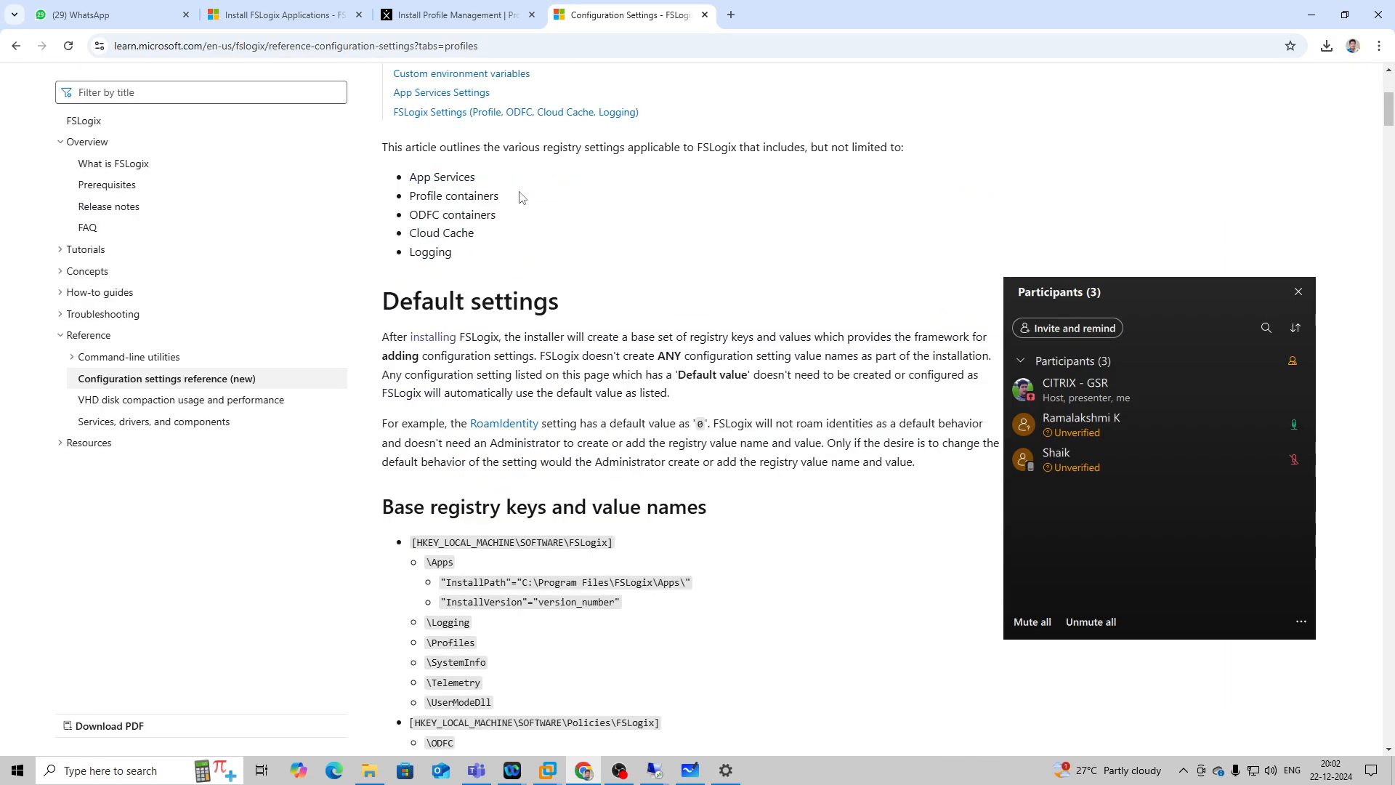
{"action": "scroll", "coordinate": [522, 198], "scroll_direction": "down", "scroll_amount": 4}
{"action": "scroll", "coordinate": [522, 195], "scroll_direction": "down", "scroll_amount": 9}
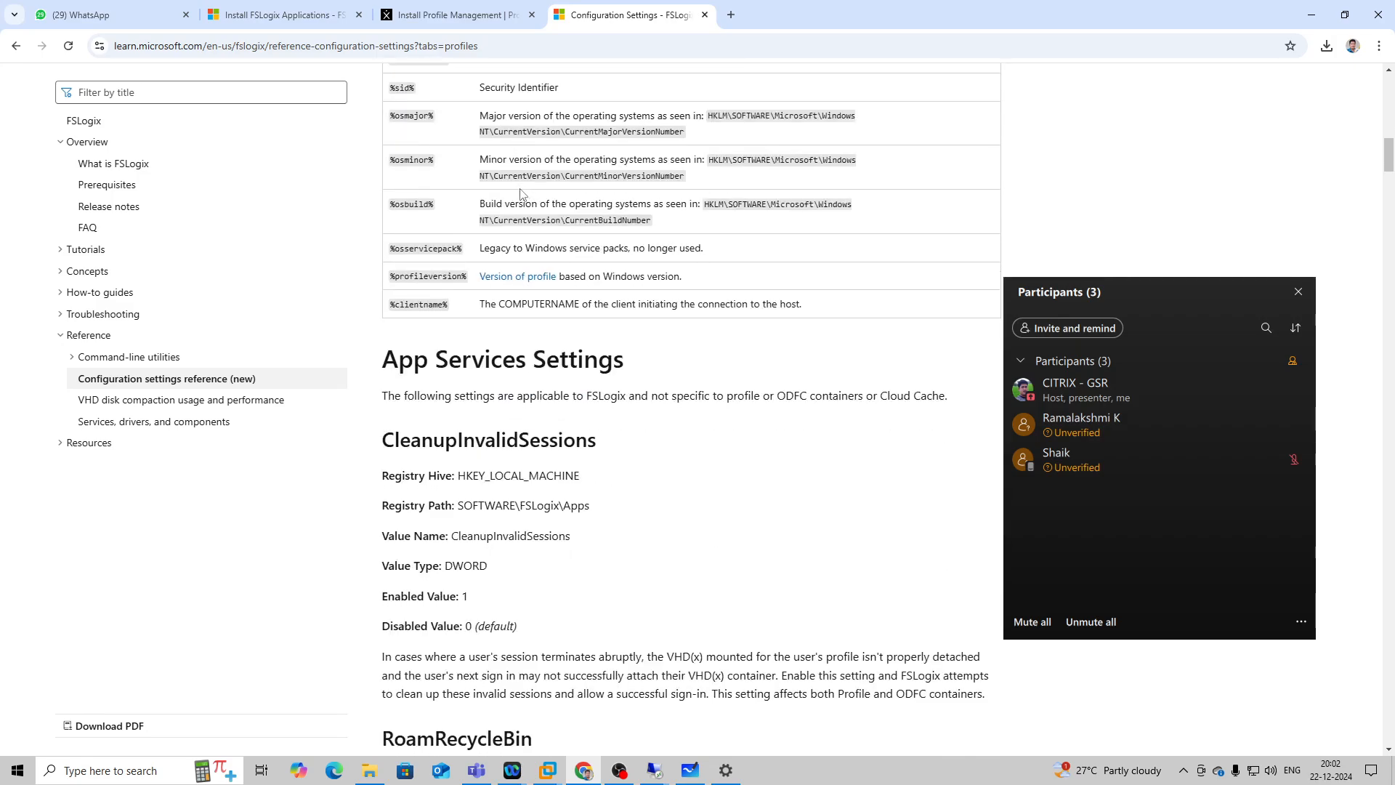
{"action": "scroll", "coordinate": [519, 196], "scroll_direction": "up", "scroll_amount": 5}
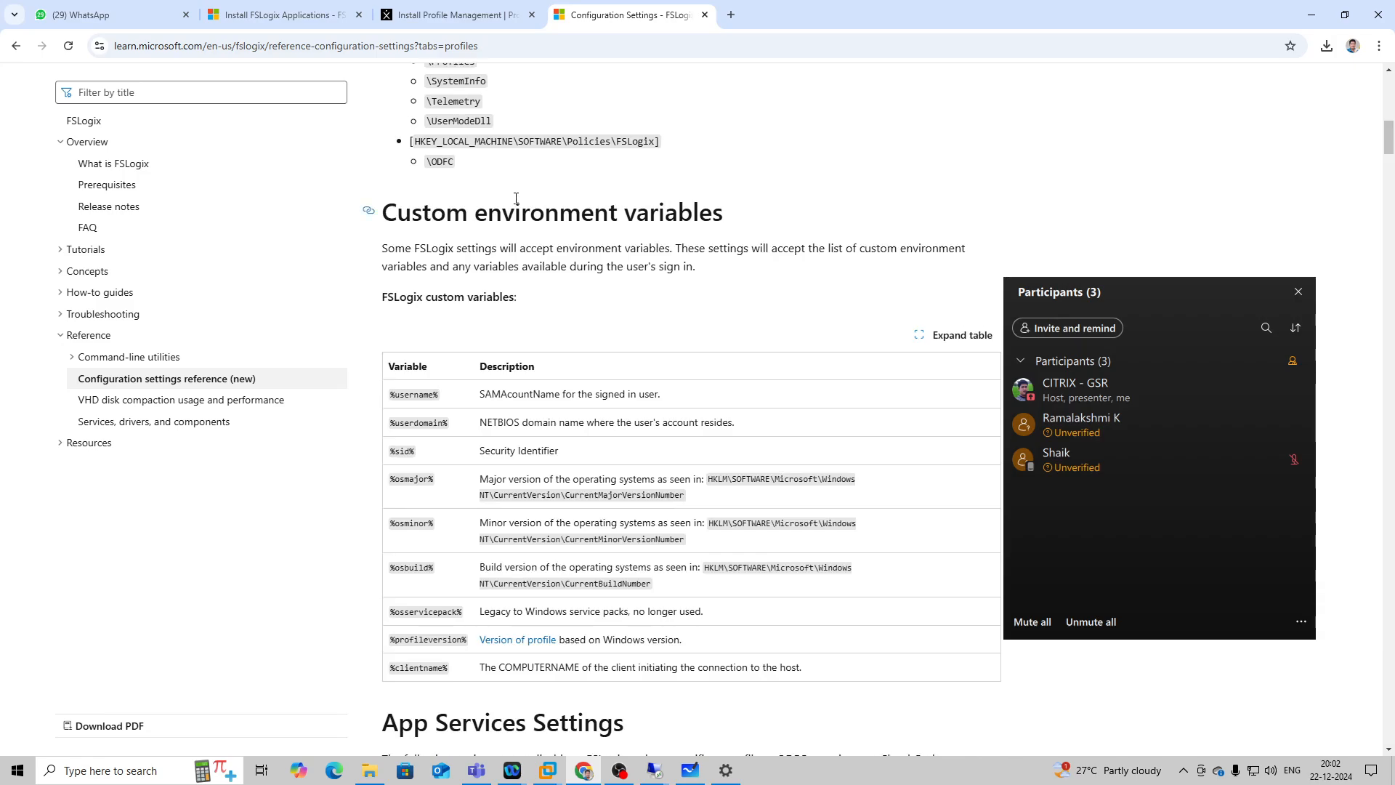
{"action": "scroll", "coordinate": [516, 197], "scroll_direction": "up", "scroll_amount": 6}
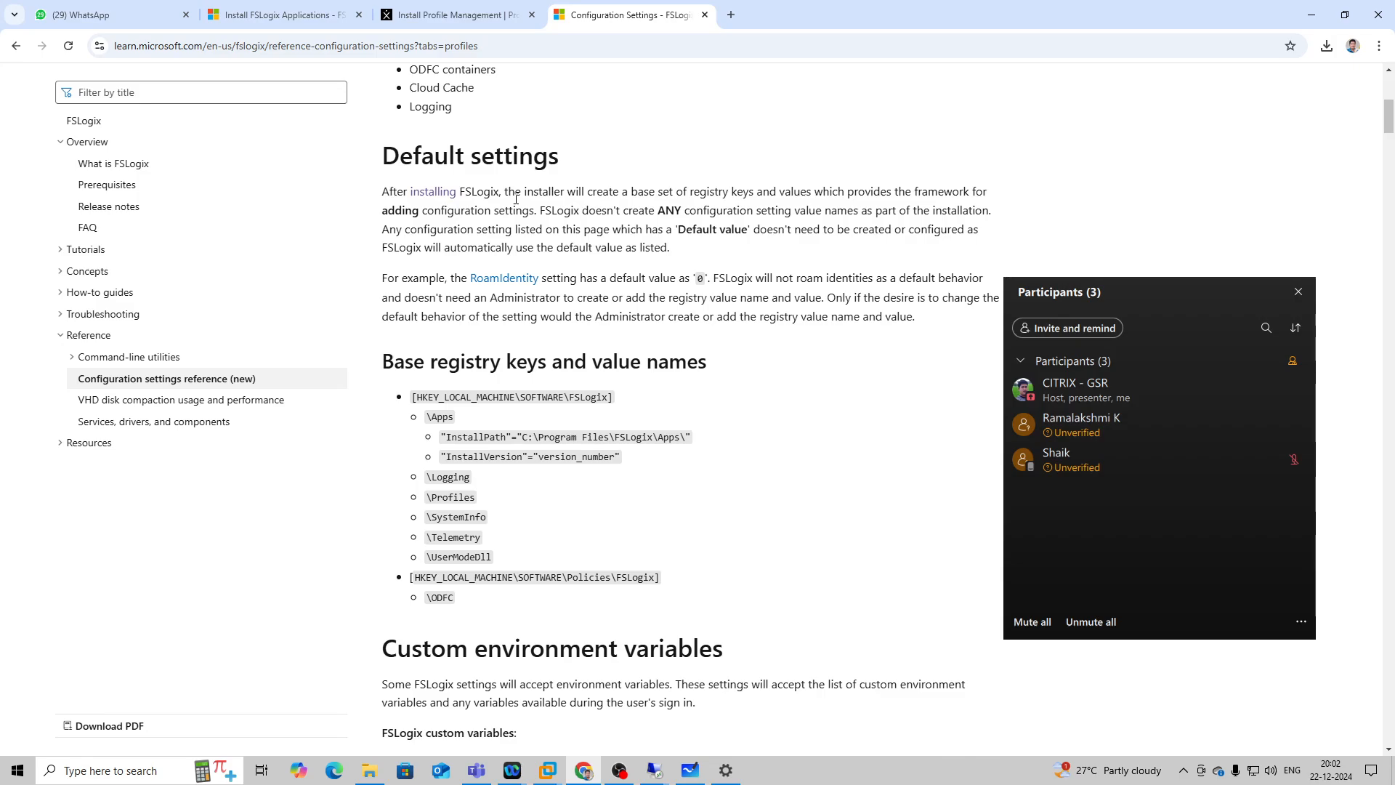
{"action": "scroll", "coordinate": [516, 198], "scroll_direction": "down", "scroll_amount": 11}
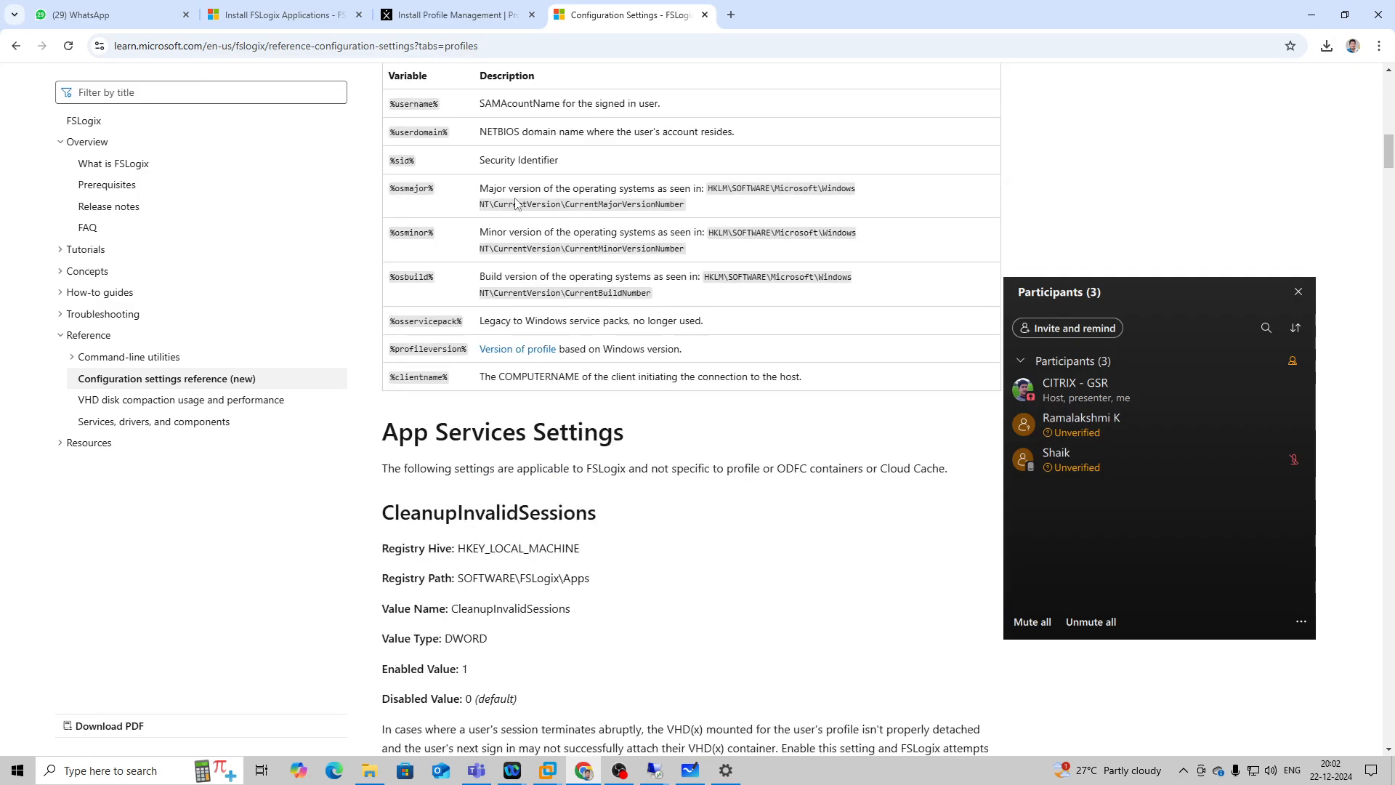
{"action": "scroll", "coordinate": [516, 200], "scroll_direction": "down", "scroll_amount": 1}
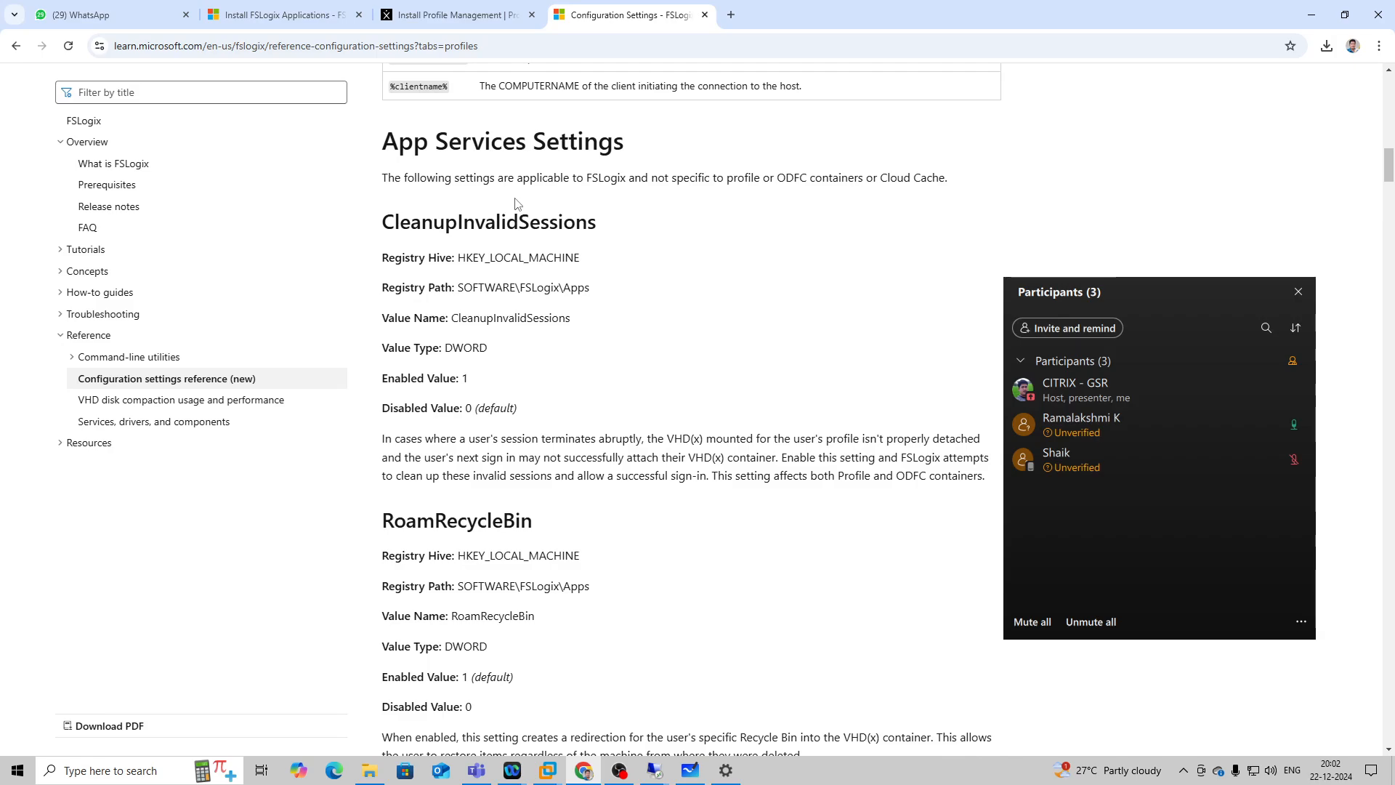
{"action": "scroll", "coordinate": [517, 204], "scroll_direction": "down", "scroll_amount": 3}
{"action": "scroll", "coordinate": [517, 204], "scroll_direction": "down", "scroll_amount": 5}
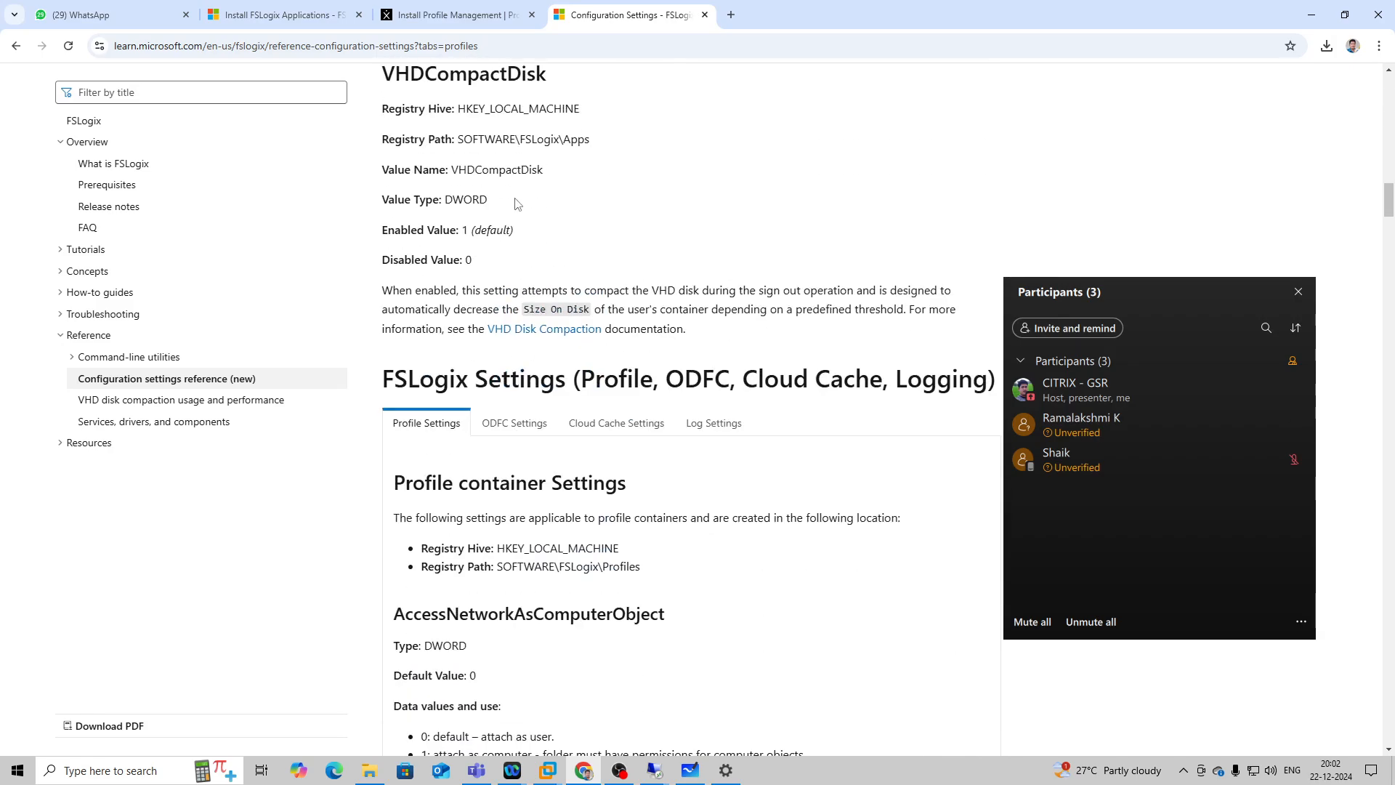
Review the profile container settings, and switch the FSLogix Settings section to the ODFC container settings.
{"action": "scroll", "coordinate": [518, 203], "scroll_direction": "down", "scroll_amount": 4}
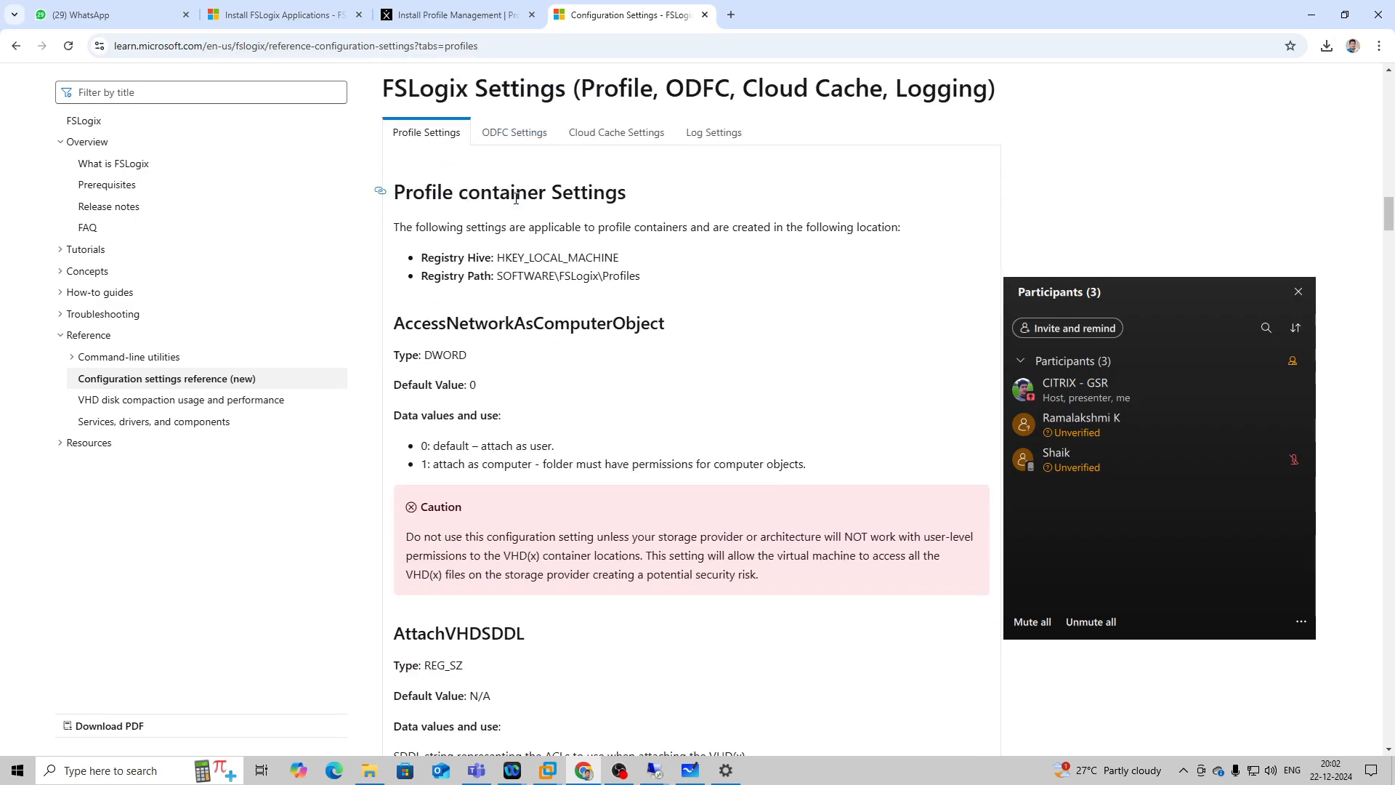
{"action": "scroll", "coordinate": [516, 197], "scroll_direction": "down", "scroll_amount": 6}
{"action": "scroll", "coordinate": [517, 198], "scroll_direction": "down", "scroll_amount": 20}
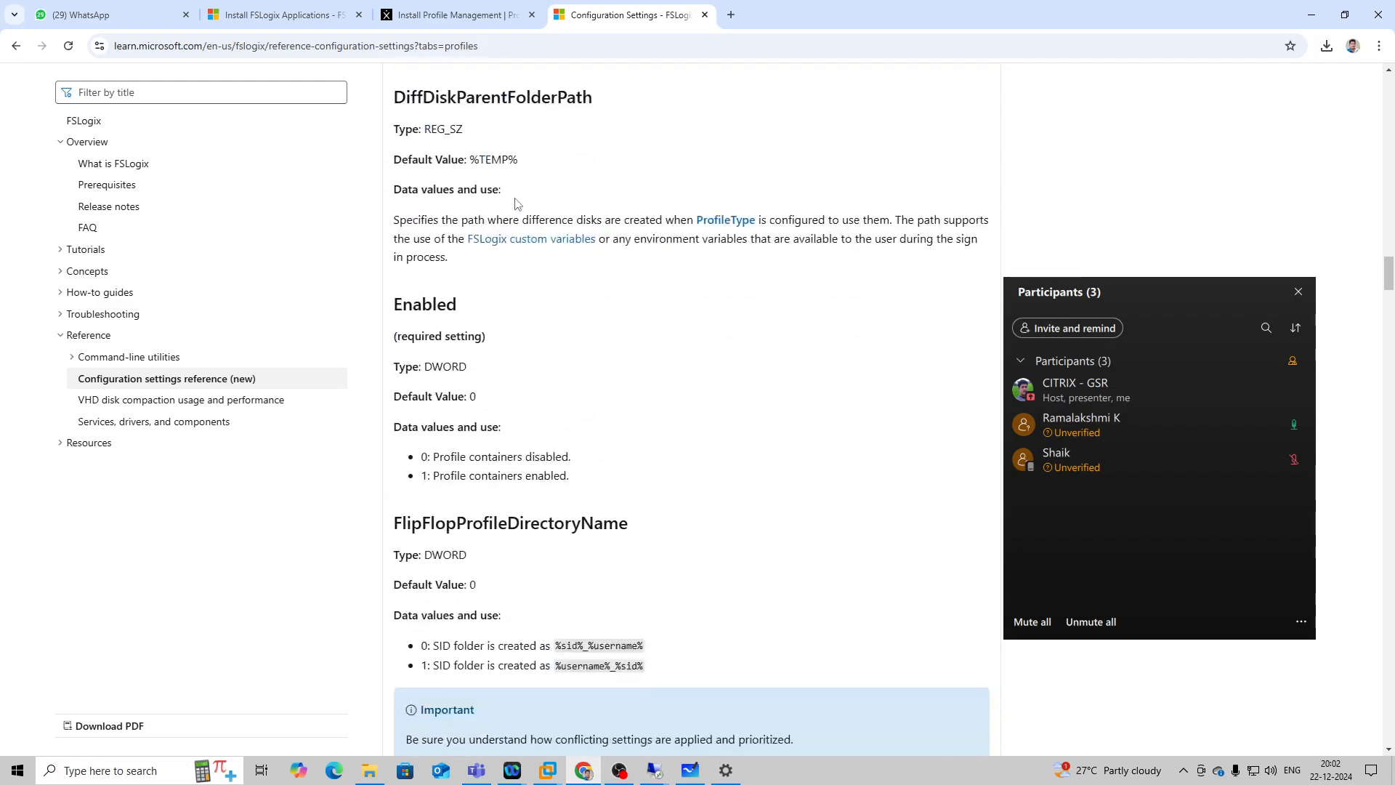
{"action": "scroll", "coordinate": [516, 204], "scroll_direction": "down", "scroll_amount": 11}
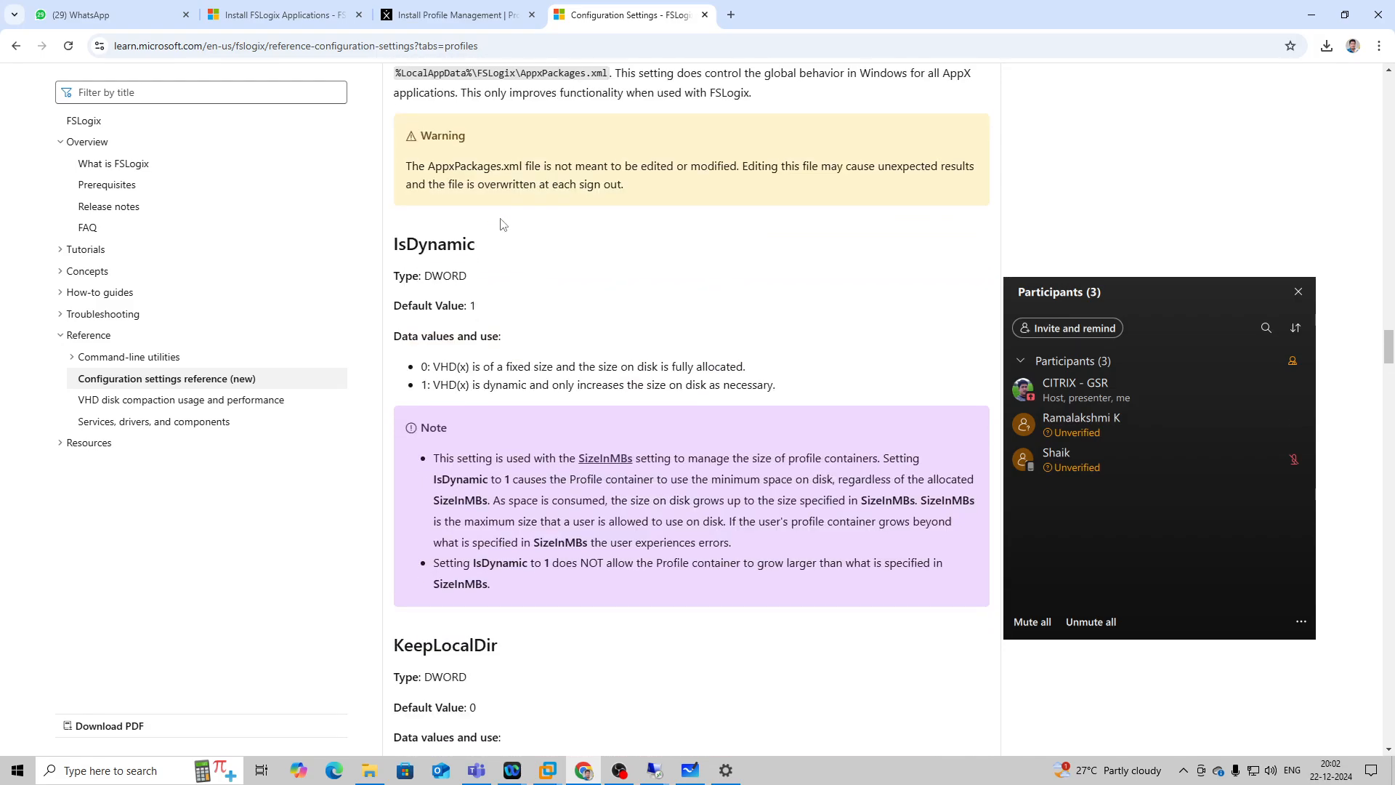
{"action": "scroll", "coordinate": [507, 209], "scroll_direction": "down", "scroll_amount": 17}
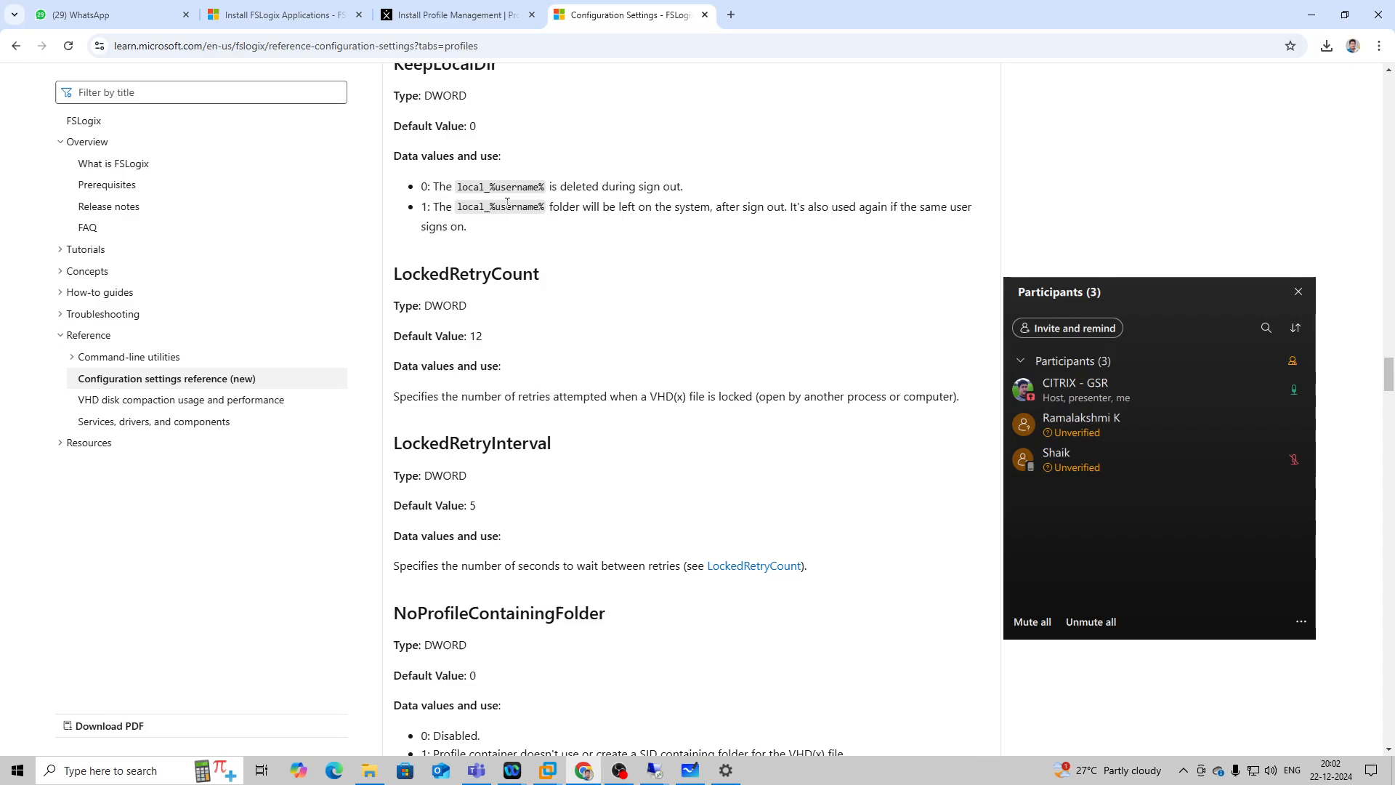
{"action": "scroll", "coordinate": [507, 204], "scroll_direction": "up", "scroll_amount": 20}
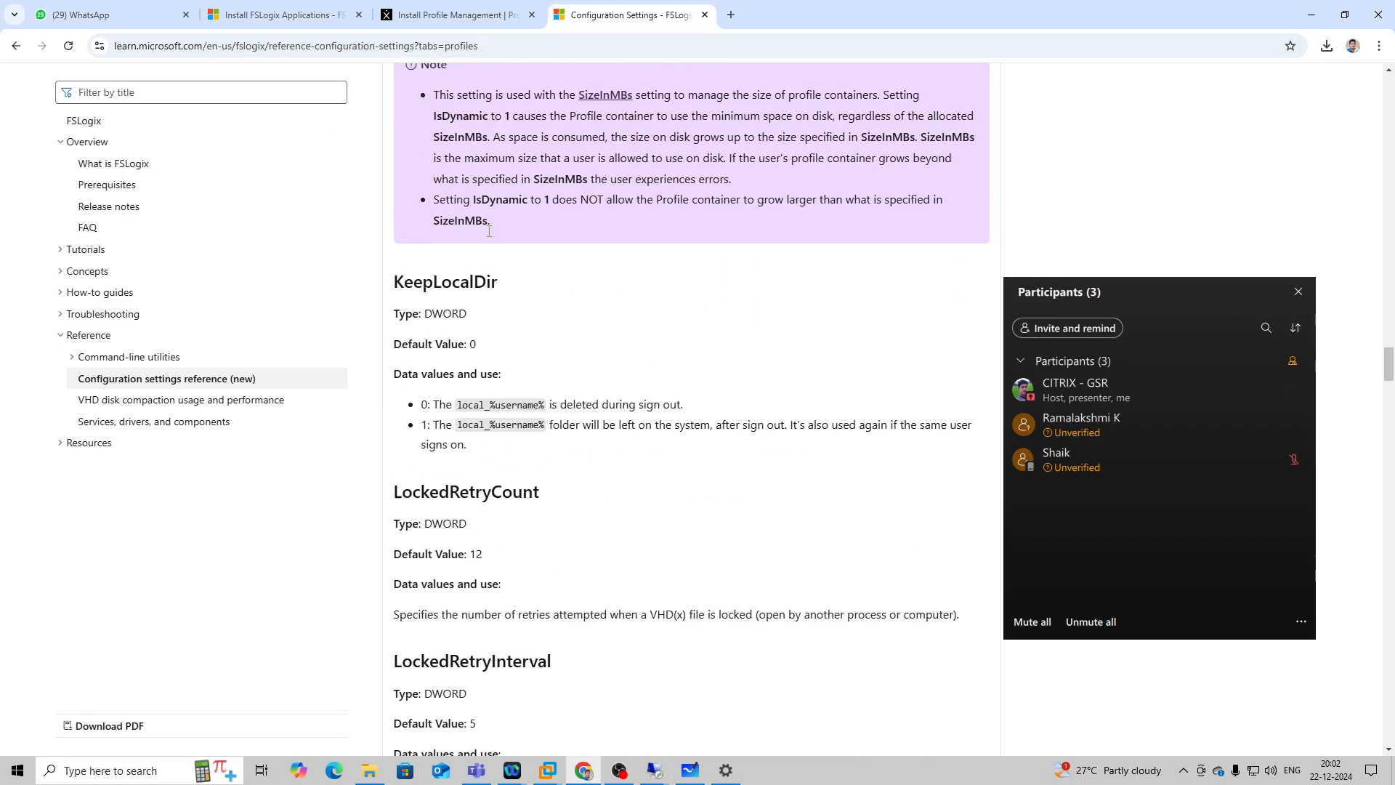
{"action": "scroll", "coordinate": [495, 231], "scroll_direction": "up", "scroll_amount": 18}
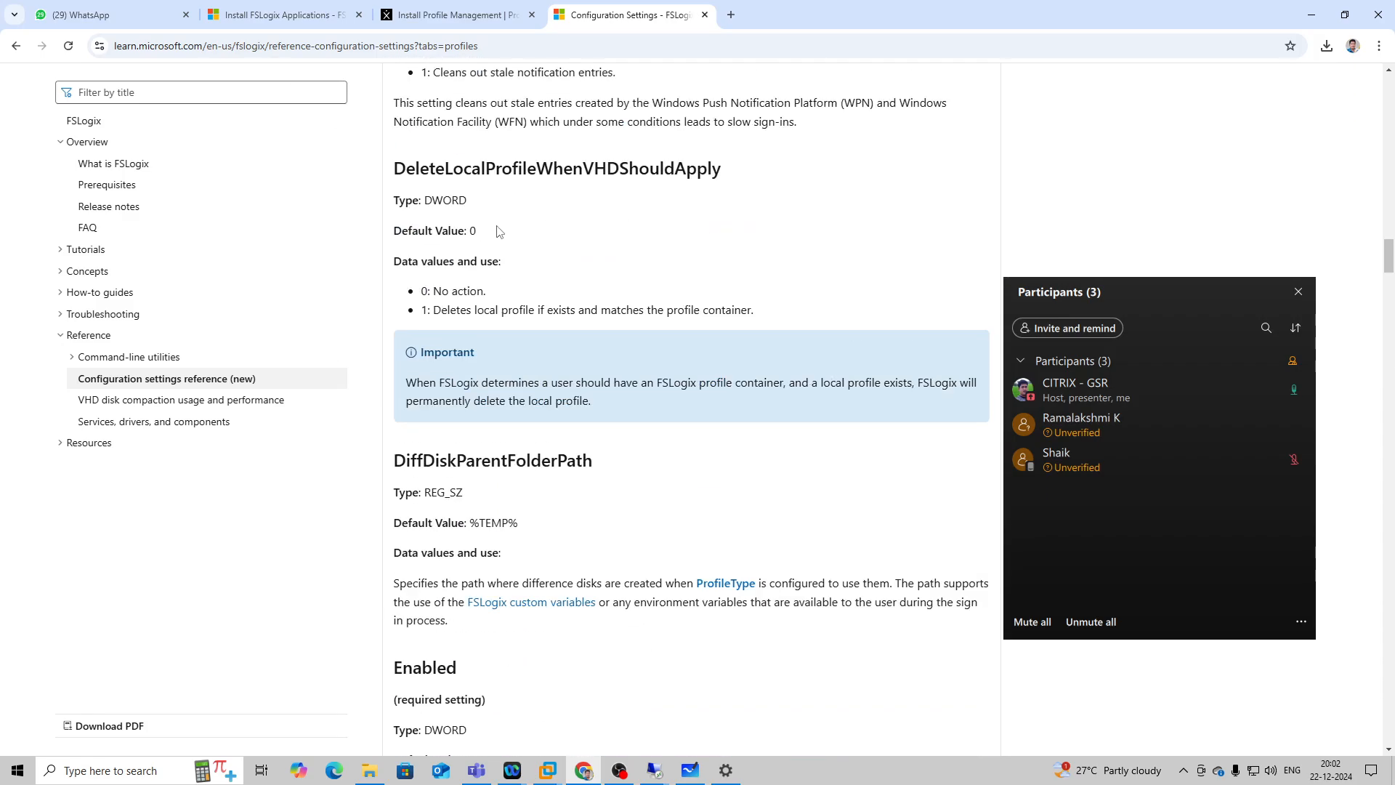
{"action": "scroll", "coordinate": [500, 231], "scroll_direction": "up", "scroll_amount": 6}
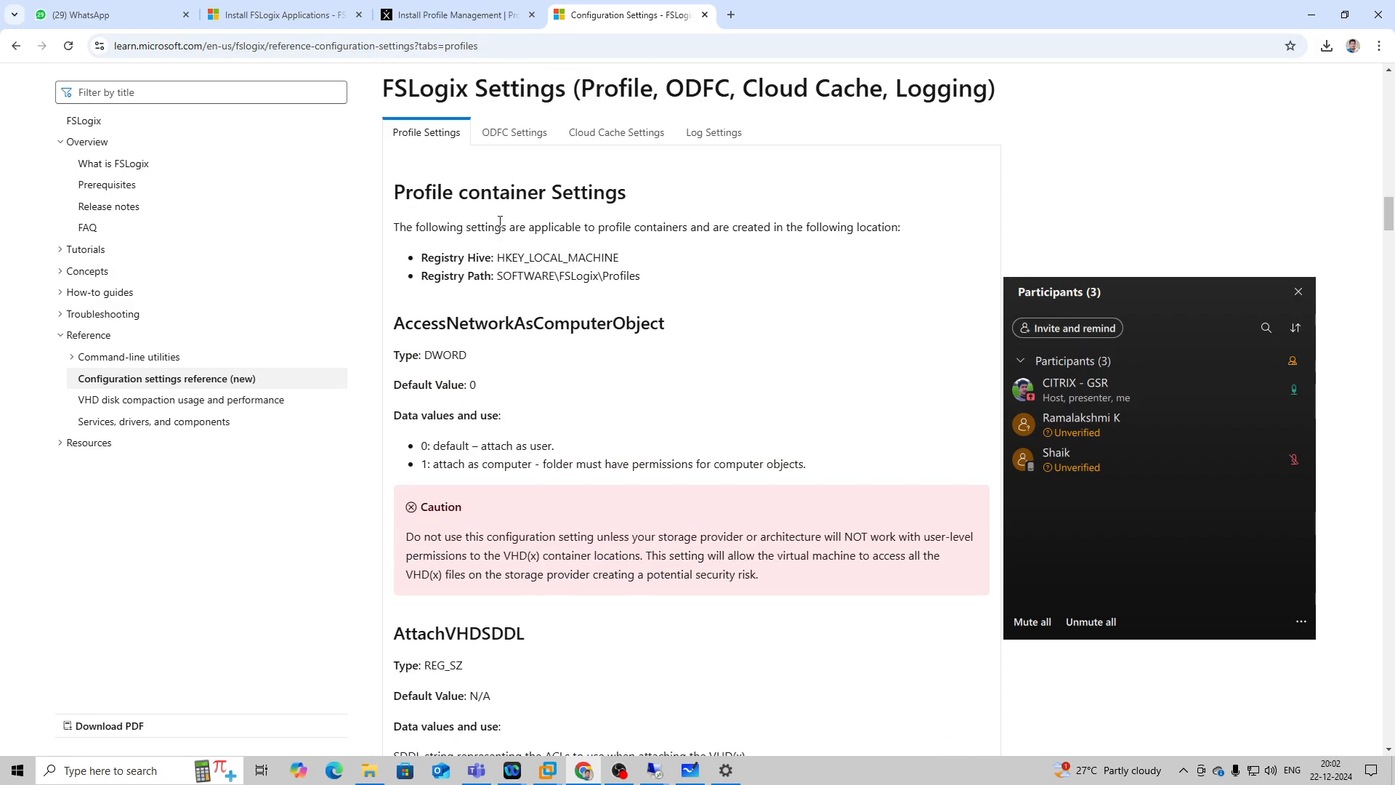
{"action": "scroll", "coordinate": [501, 221], "scroll_direction": "up", "scroll_amount": 3}
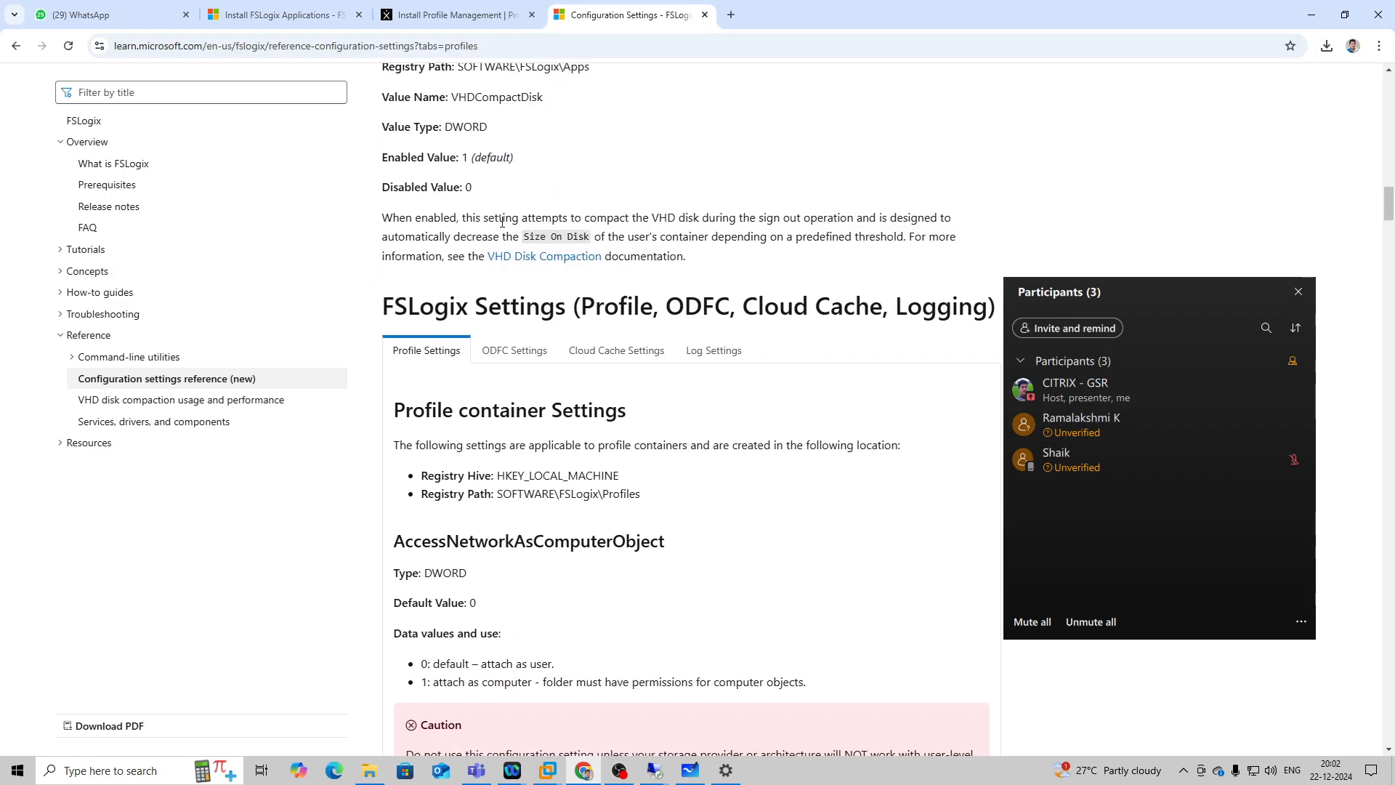
{"action": "left_click", "coordinate": [549, 342]}
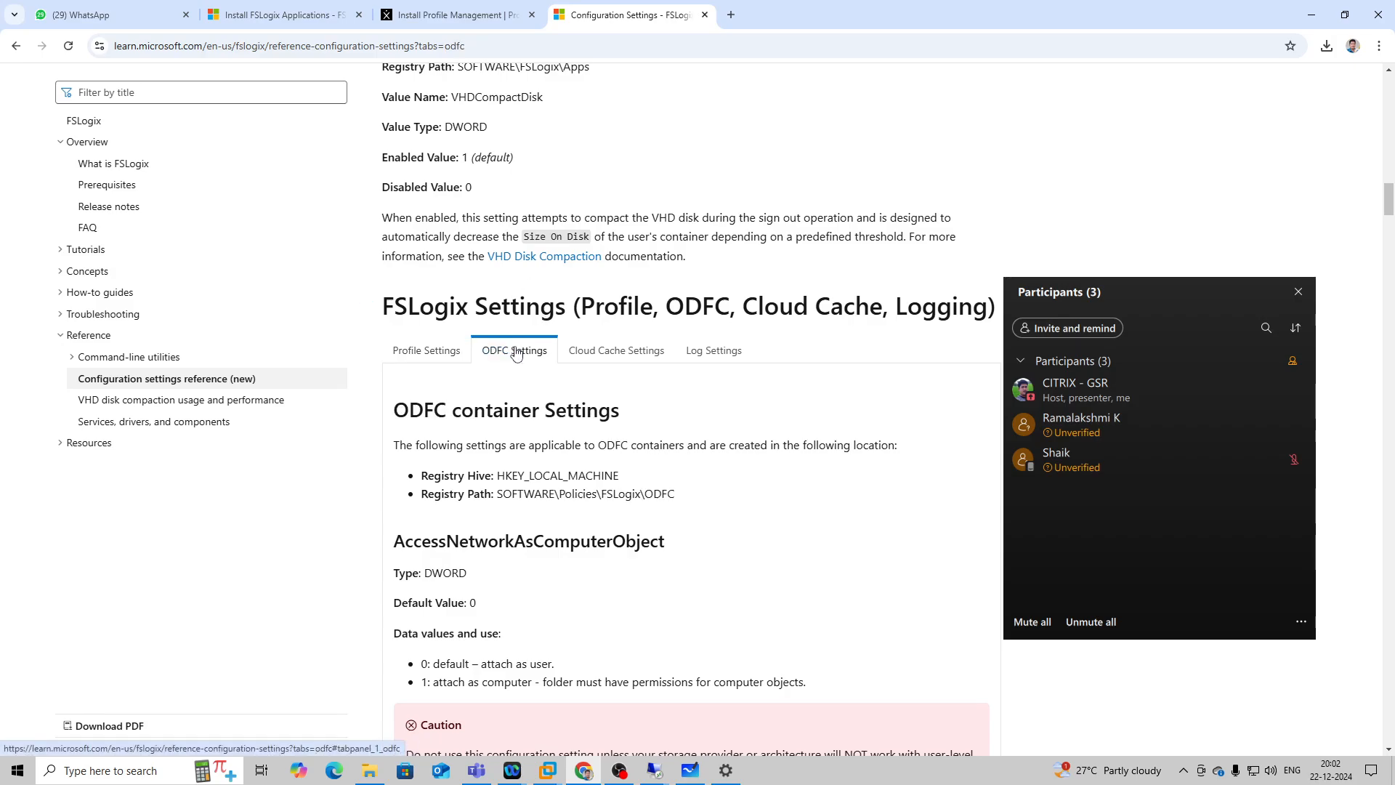
Review the registry hive, registry path and first settings listed for ODFC containers in the article.
{"action": "scroll", "coordinate": [550, 327], "scroll_direction": "down", "scroll_amount": 2}
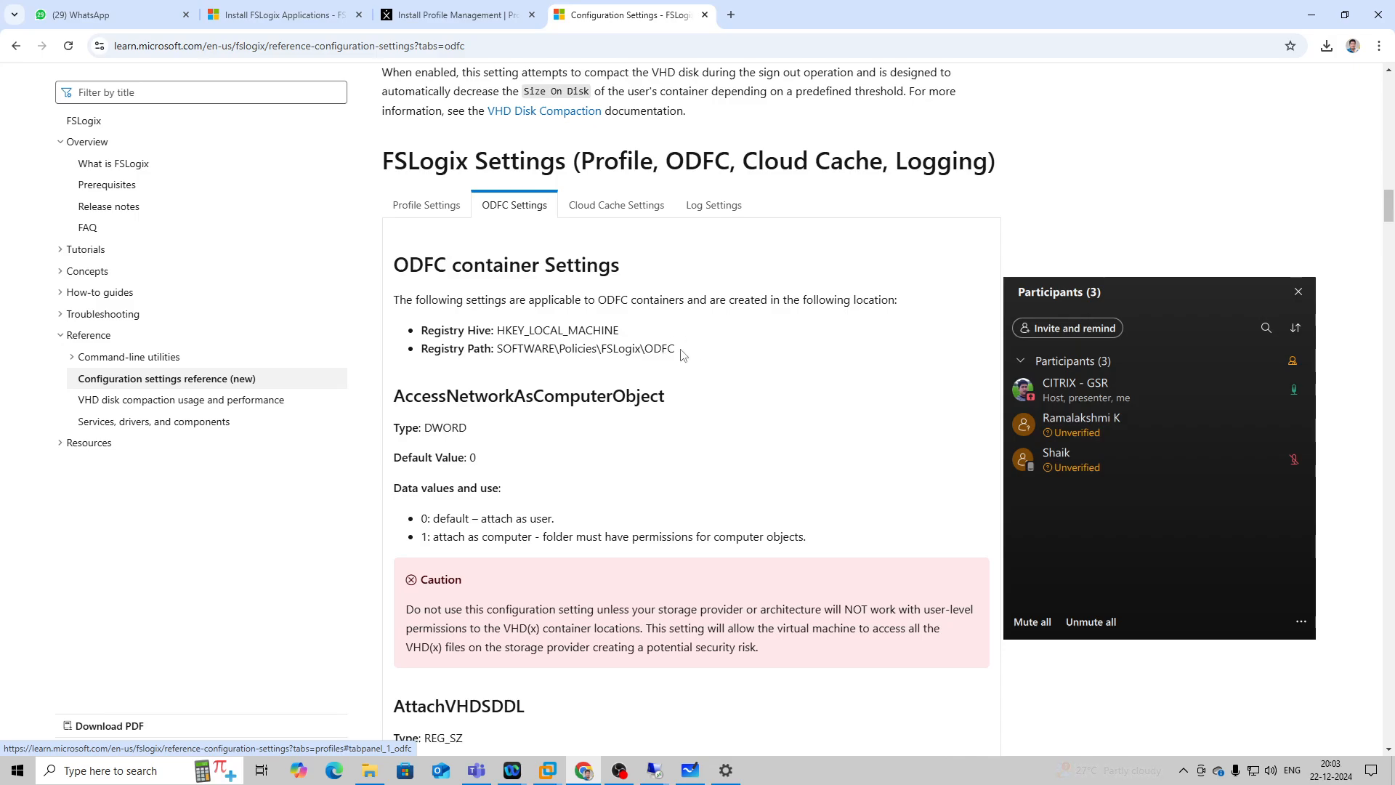
{"action": "scroll", "coordinate": [709, 351], "scroll_direction": "down", "scroll_amount": 1}
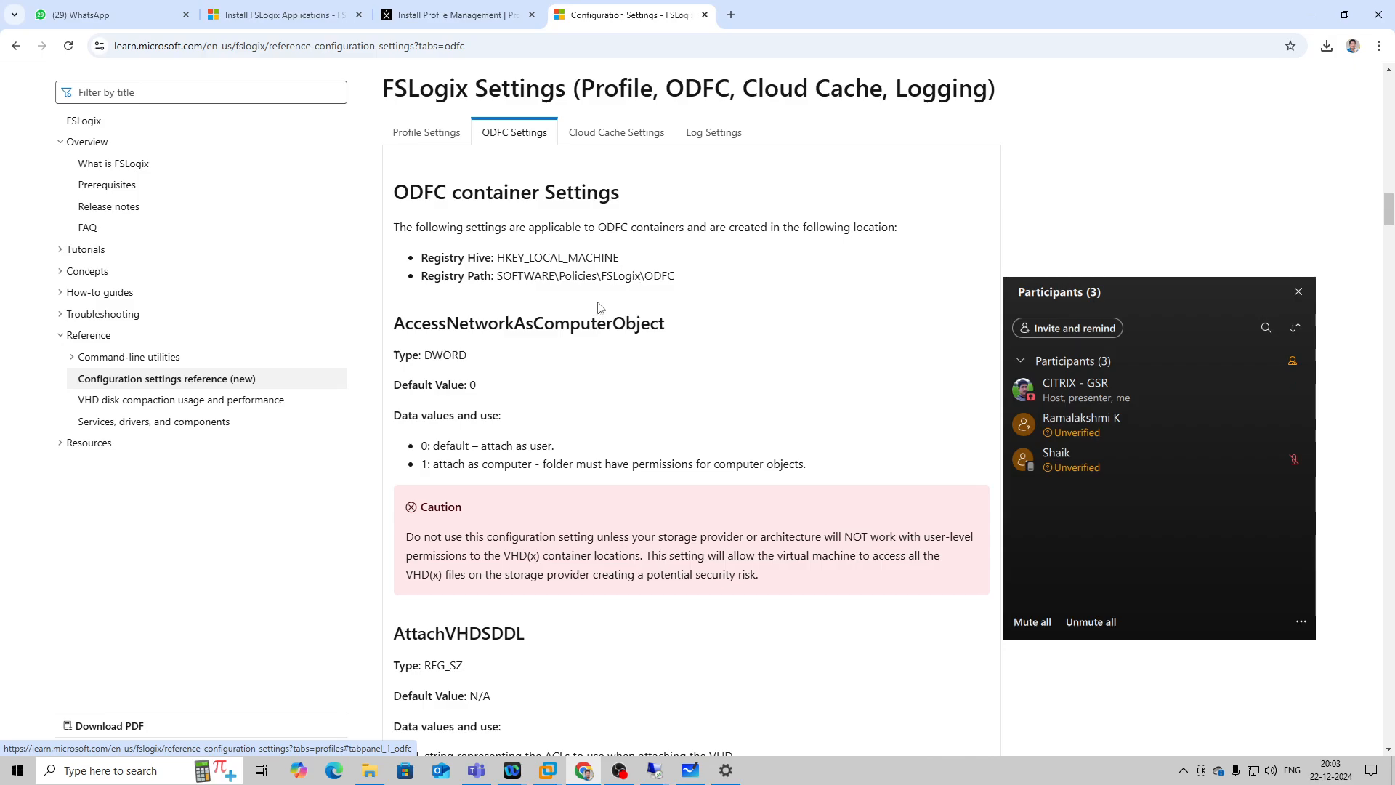
{"action": "scroll", "coordinate": [600, 307], "scroll_direction": "down", "scroll_amount": 1}
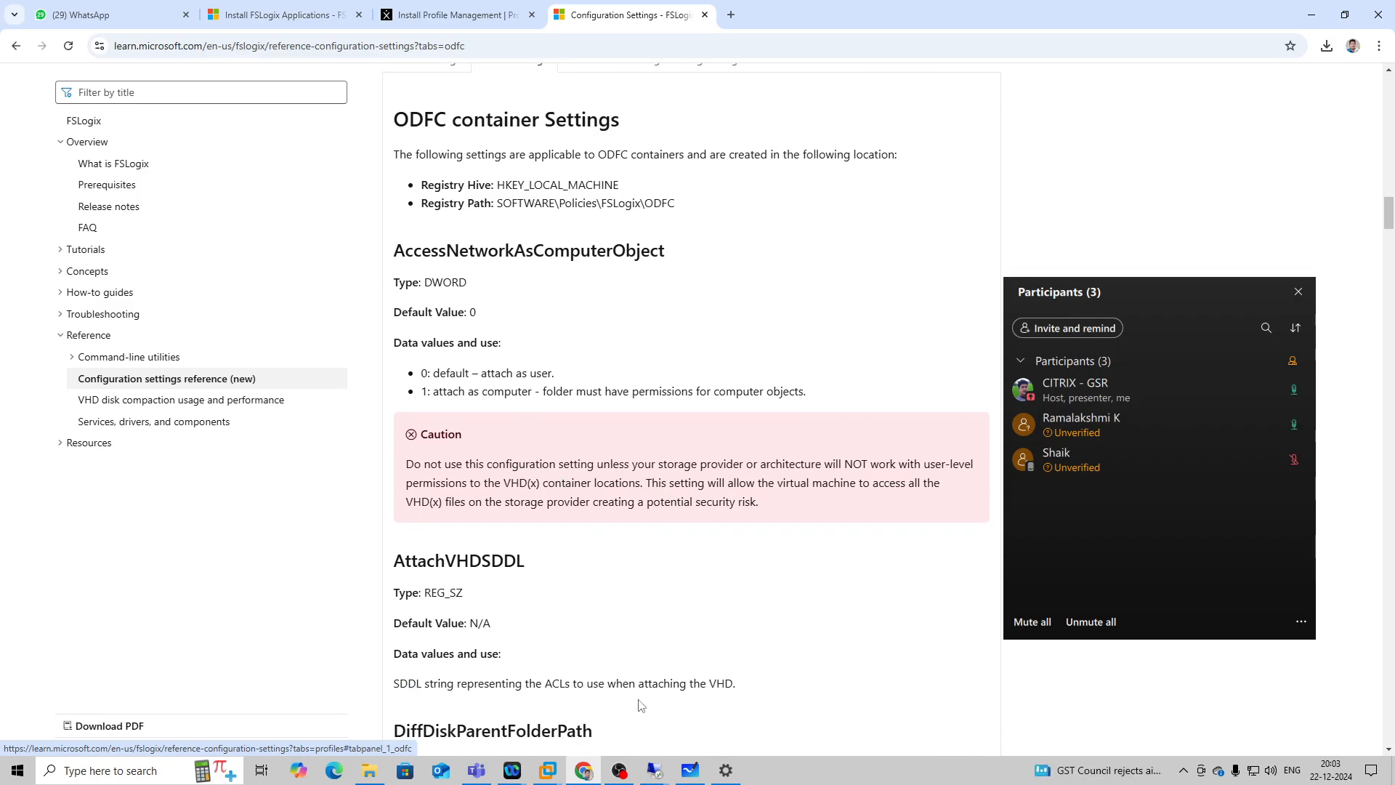
Switch to the 192.168.1.56 remote session and open the HKEY_LOCAL_MACHINE\SOFTWARE\Policies\FSLogix\ODFC key in Registry Editor.
{"action": "mouse_move", "coordinate": [654, 772]}
{"action": "left_click", "coordinate": [717, 672]}
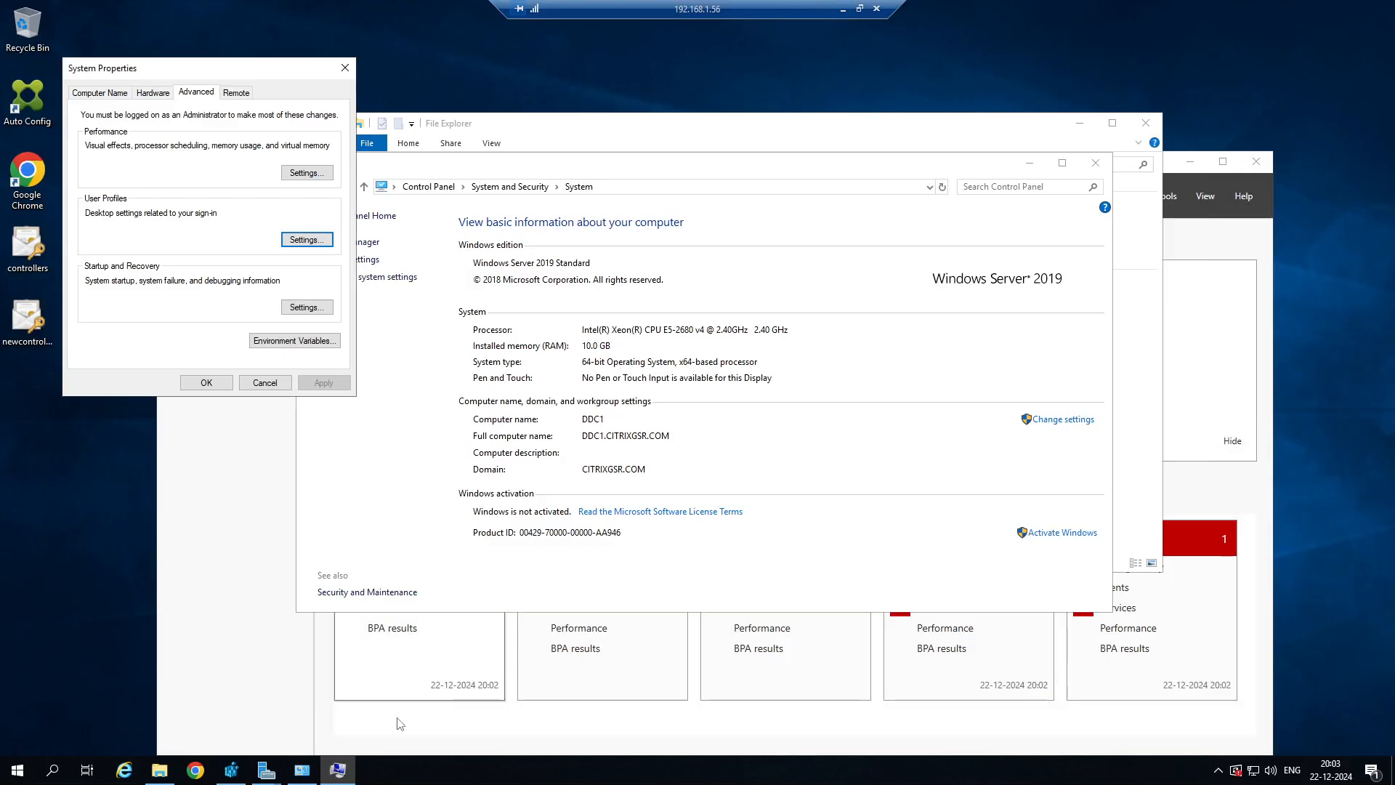
{"action": "left_click", "coordinate": [231, 770]}
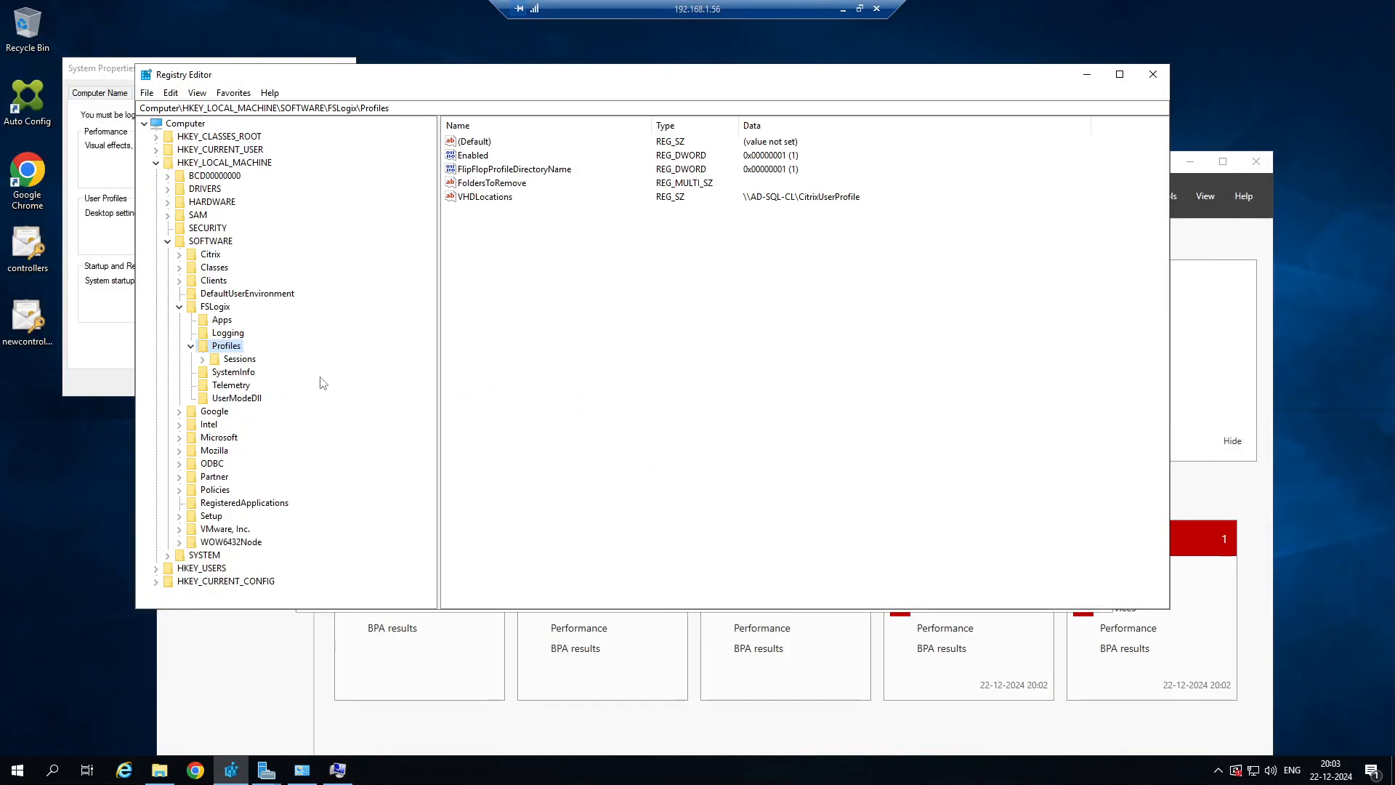
{"action": "left_click", "coordinate": [178, 306]}
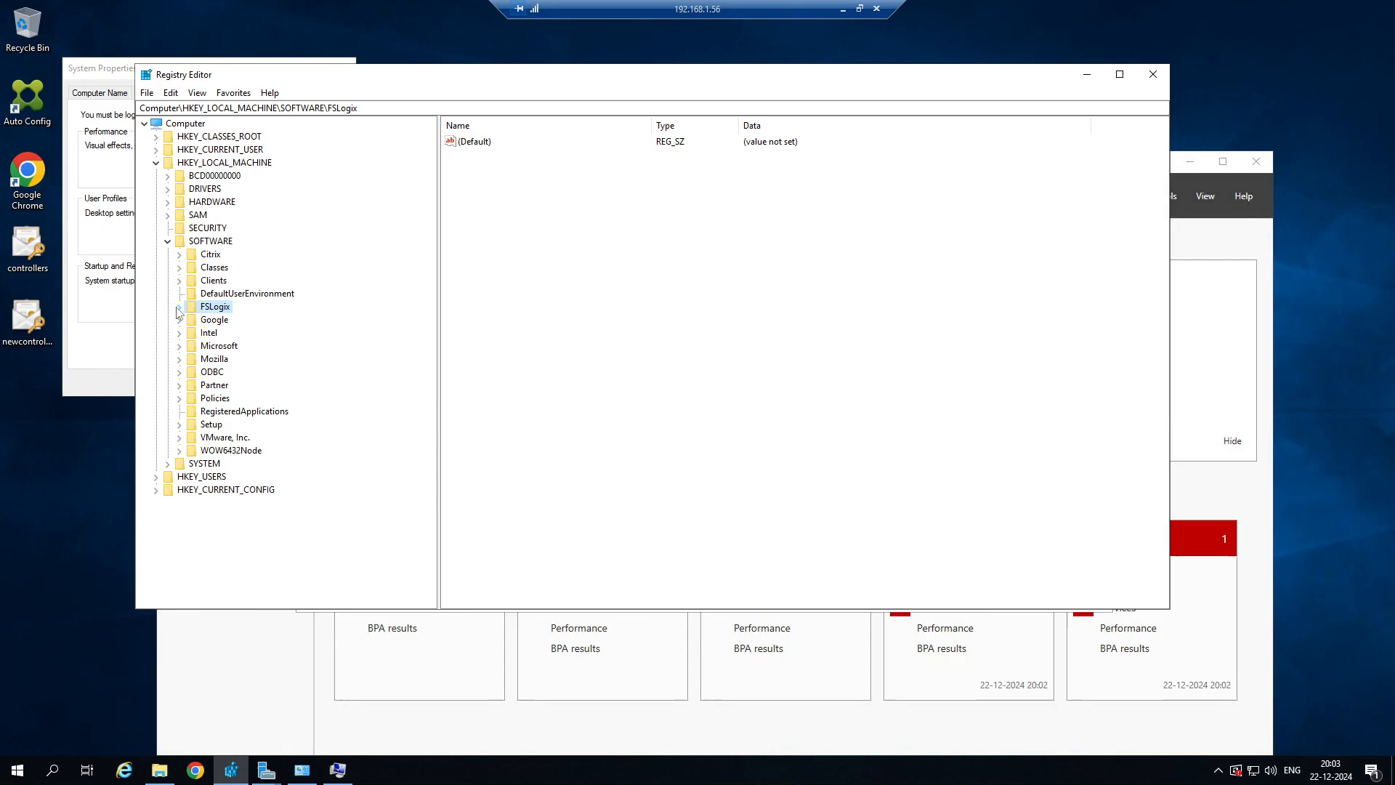
{"action": "left_click", "coordinate": [179, 399]}
{"action": "left_click", "coordinate": [192, 424]}
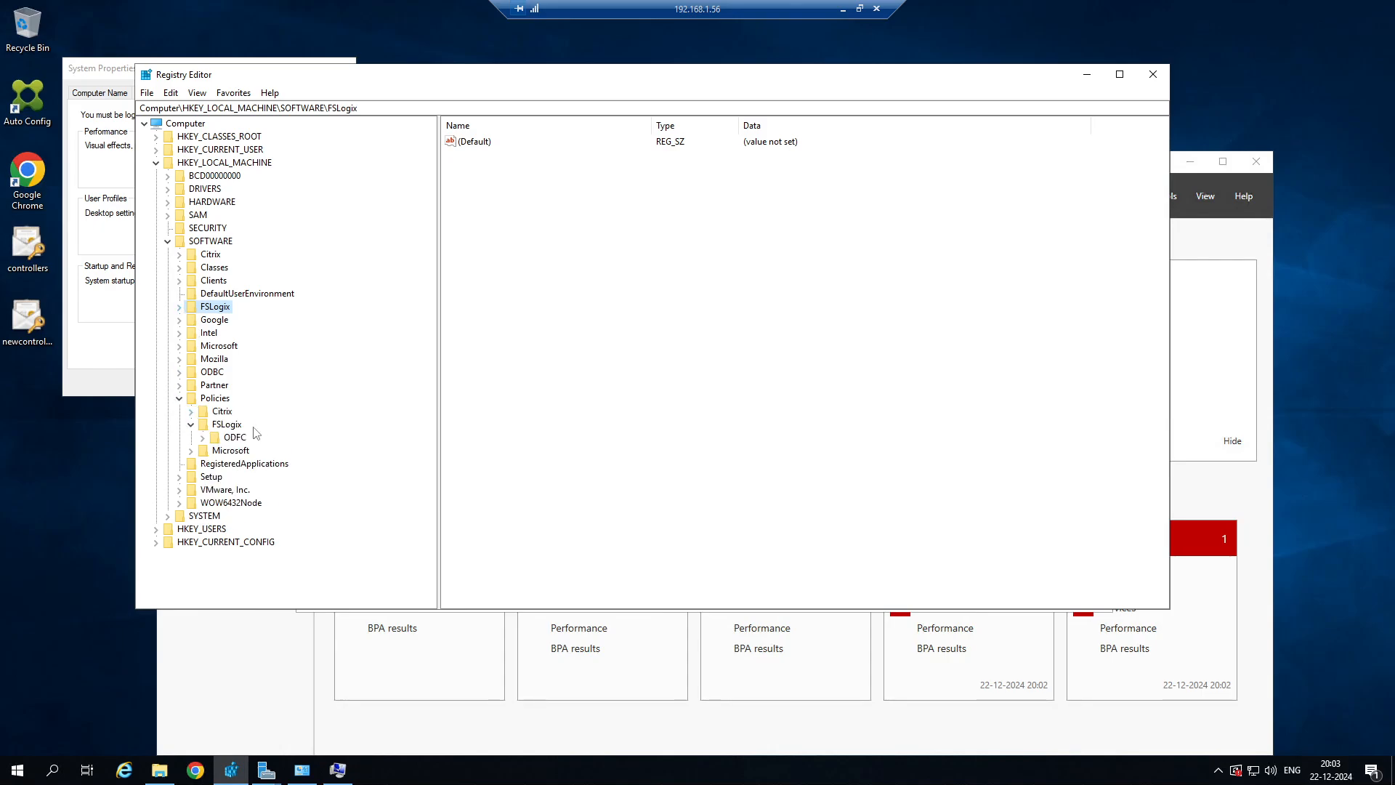
{"action": "left_click", "coordinate": [237, 437]}
{"action": "left_click", "coordinate": [205, 438]}
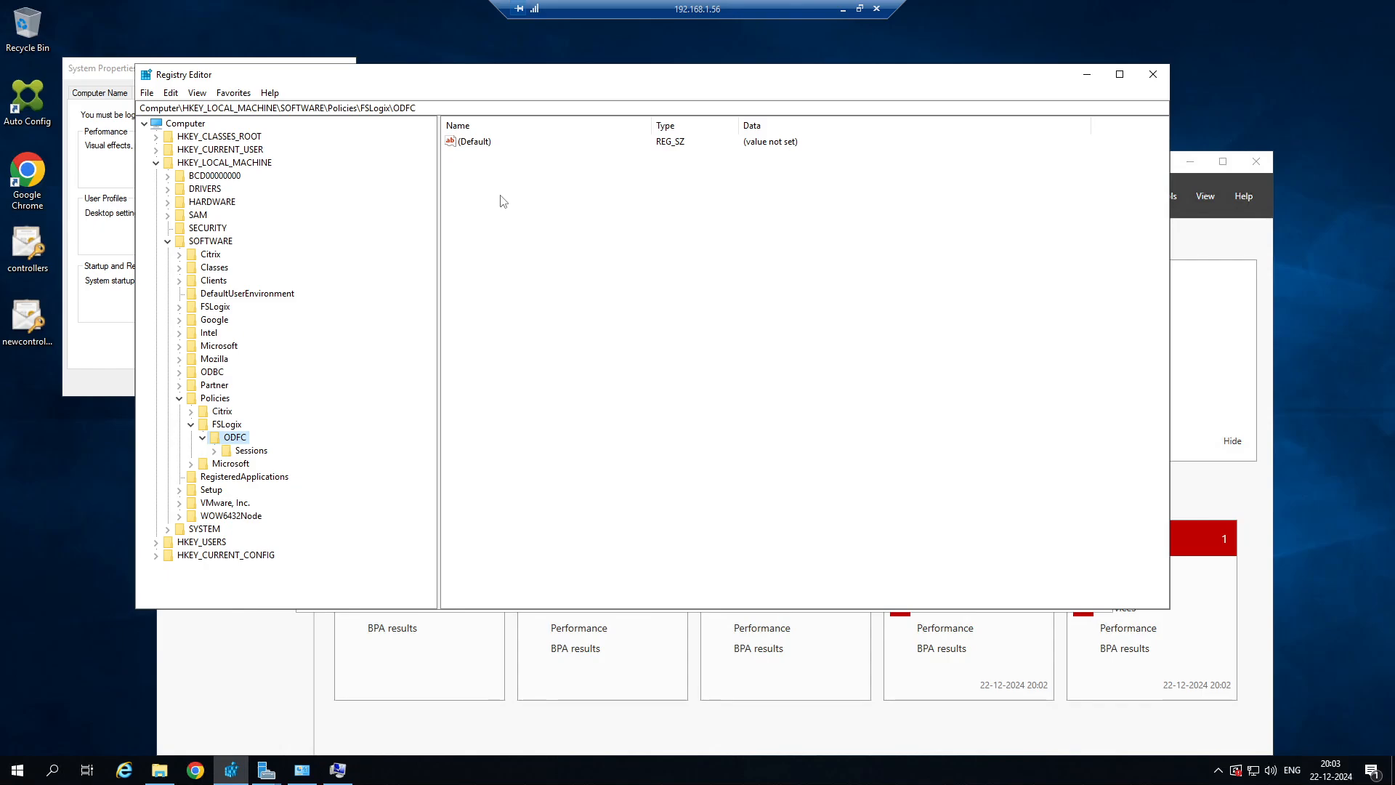
Switch to the 192.168.1.20 session, inspect the selected user's profile folder in CitrixUserProfile, and return to the FSLogix article.
{"action": "left_click", "coordinate": [843, 9]}
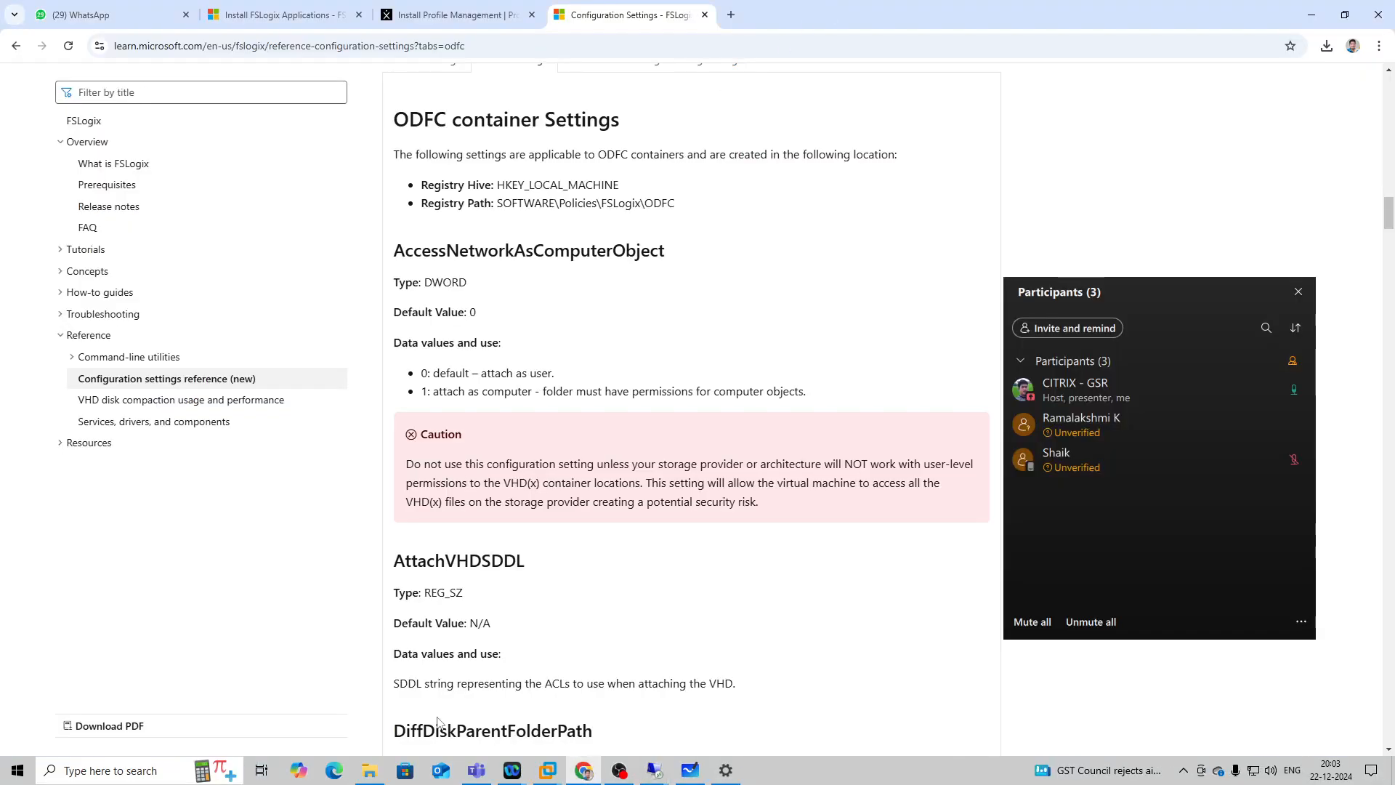
{"action": "mouse_move", "coordinate": [649, 772]}
{"action": "left_click", "coordinate": [502, 711]}
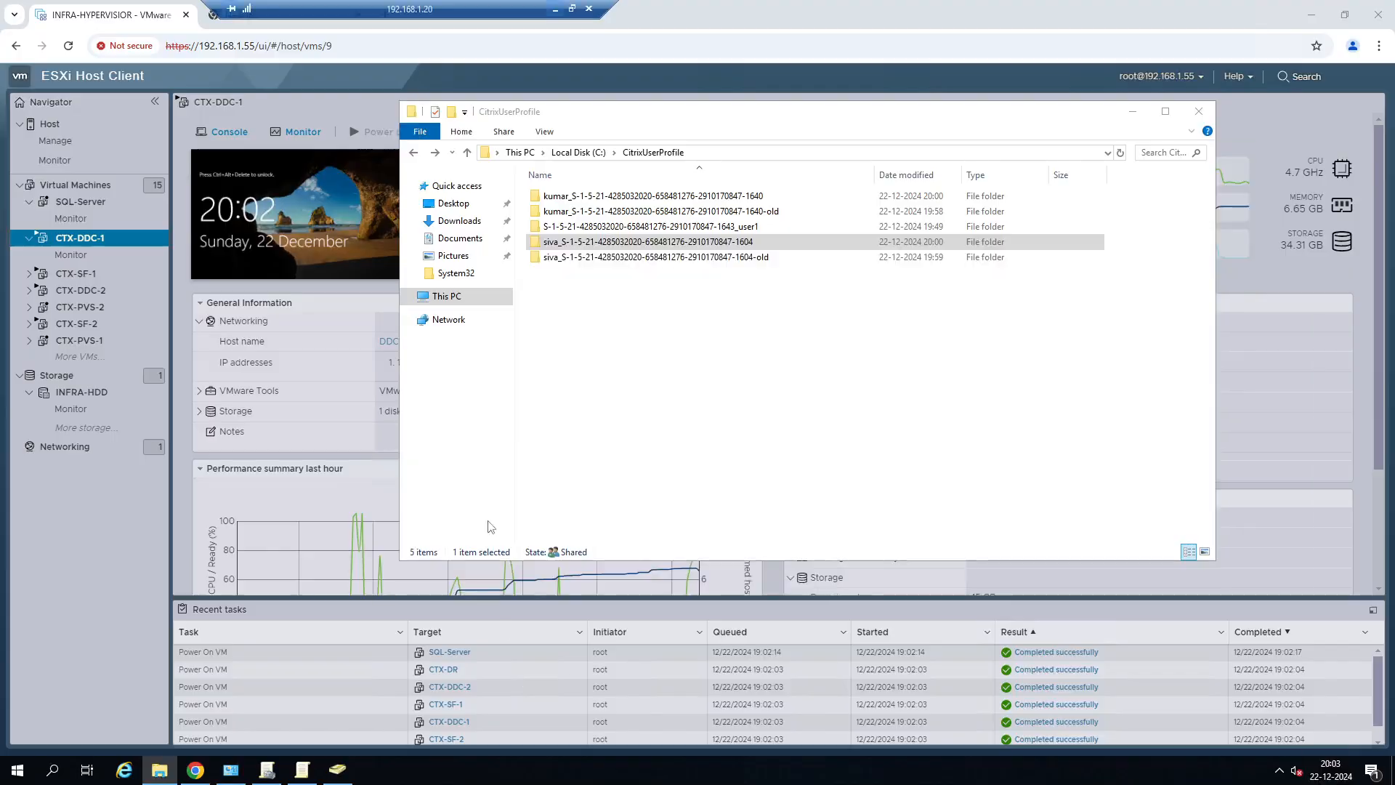
{"action": "double_click", "coordinate": [581, 244]}
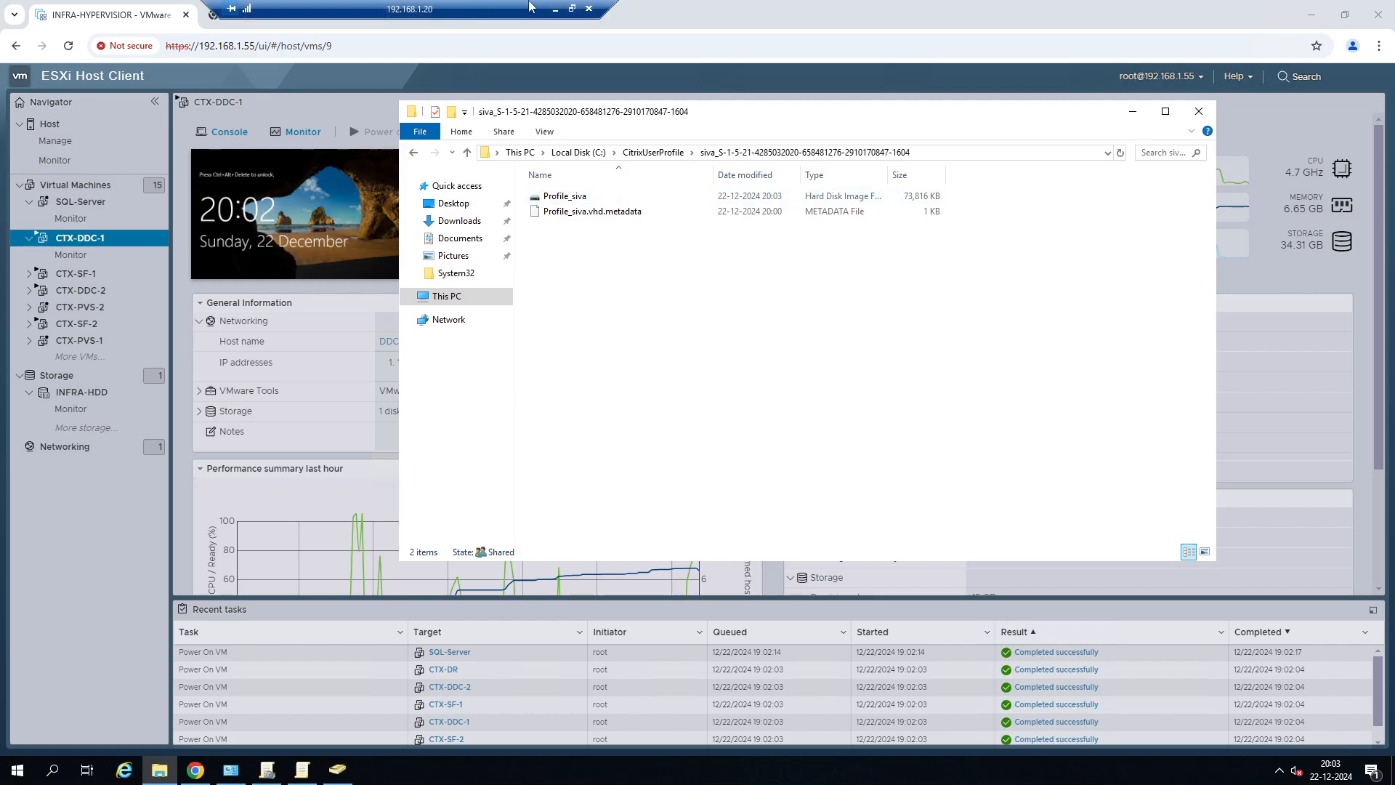
{"action": "left_click", "coordinate": [559, 7]}
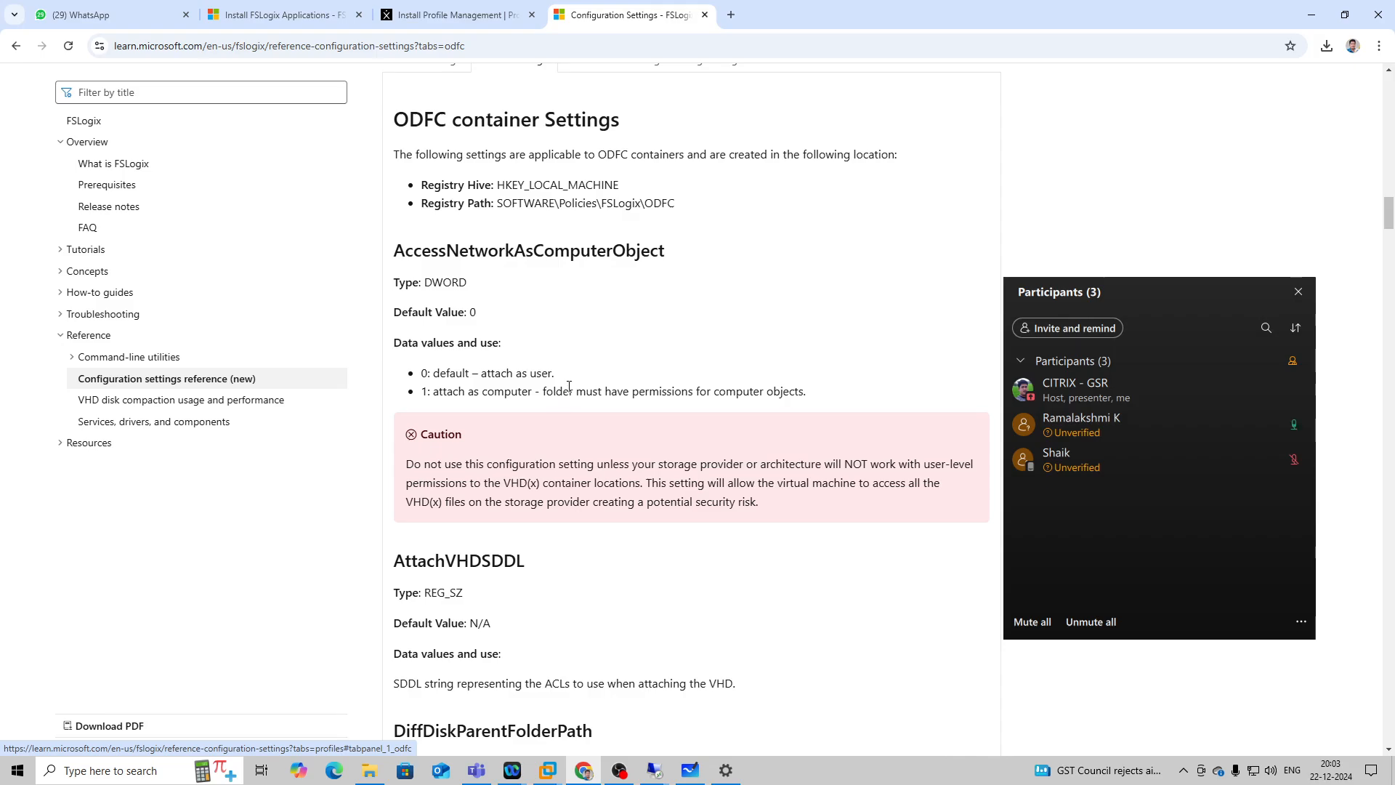
Examine the ODFC settings from AttachVHDSDDL through IncludeOfficeActivation and return to the required Enabled setting.
{"action": "scroll", "coordinate": [569, 386], "scroll_direction": "down", "scroll_amount": 3}
{"action": "scroll", "coordinate": [569, 390], "scroll_direction": "down", "scroll_amount": 5}
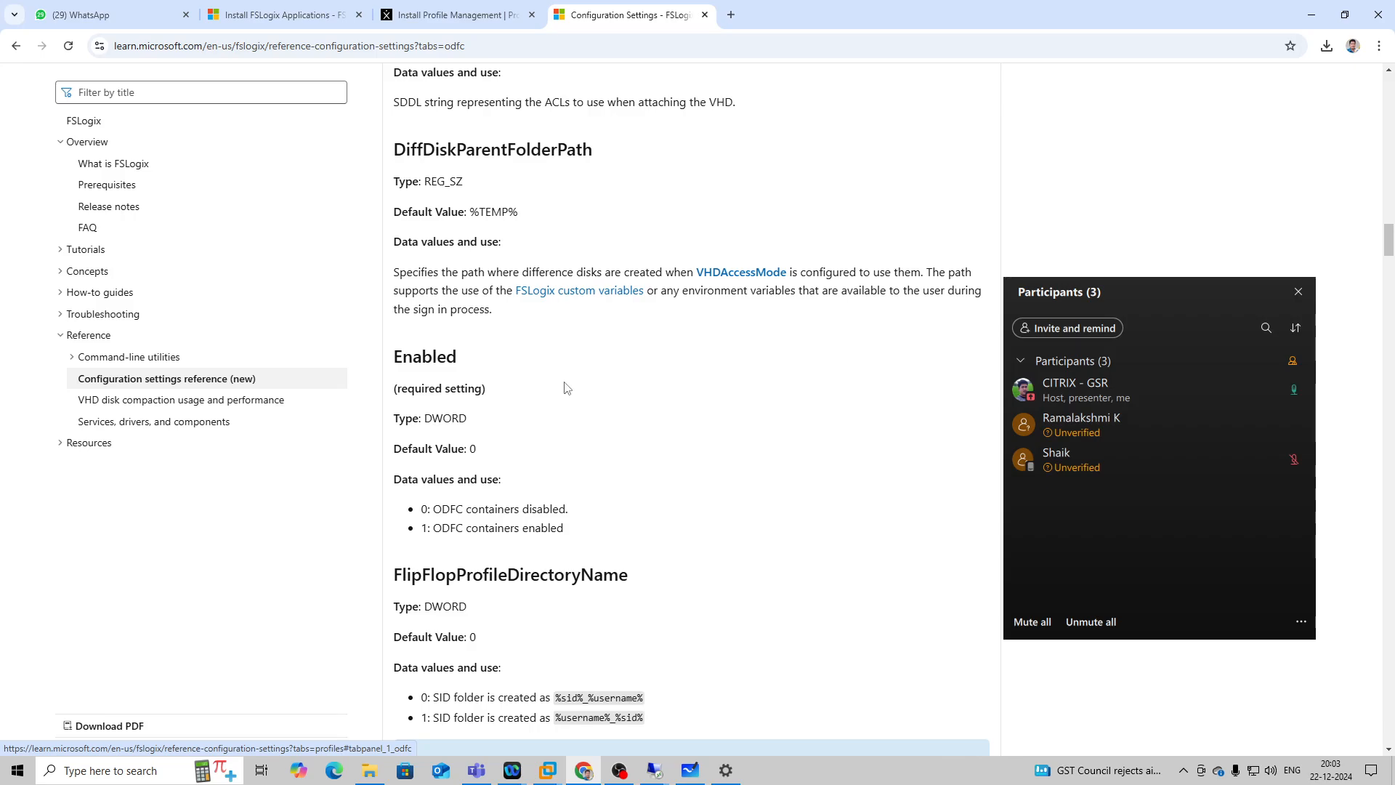
{"action": "scroll", "coordinate": [566, 388], "scroll_direction": "down", "scroll_amount": 3}
{"action": "scroll", "coordinate": [566, 388], "scroll_direction": "down", "scroll_amount": 2}
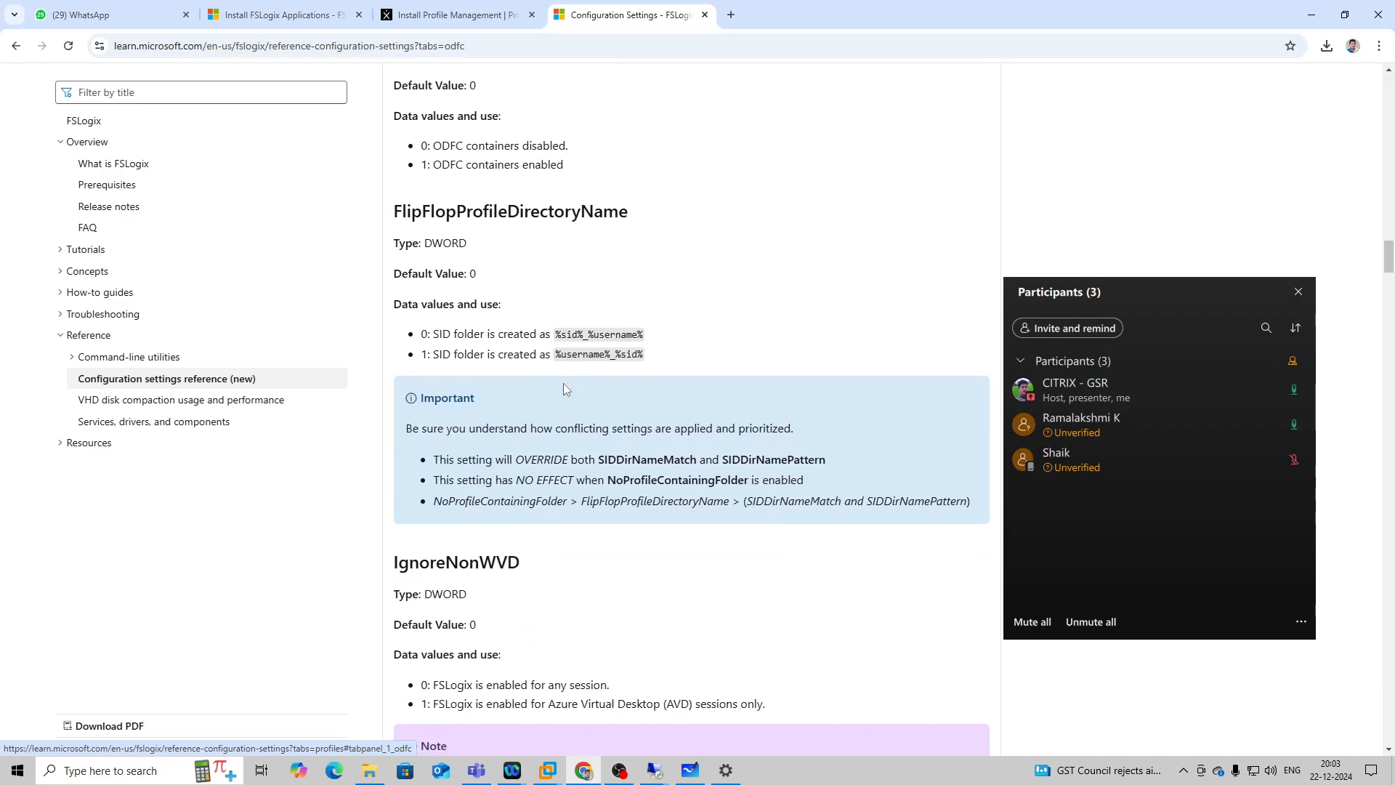
{"action": "scroll", "coordinate": [565, 389], "scroll_direction": "down", "scroll_amount": 5}
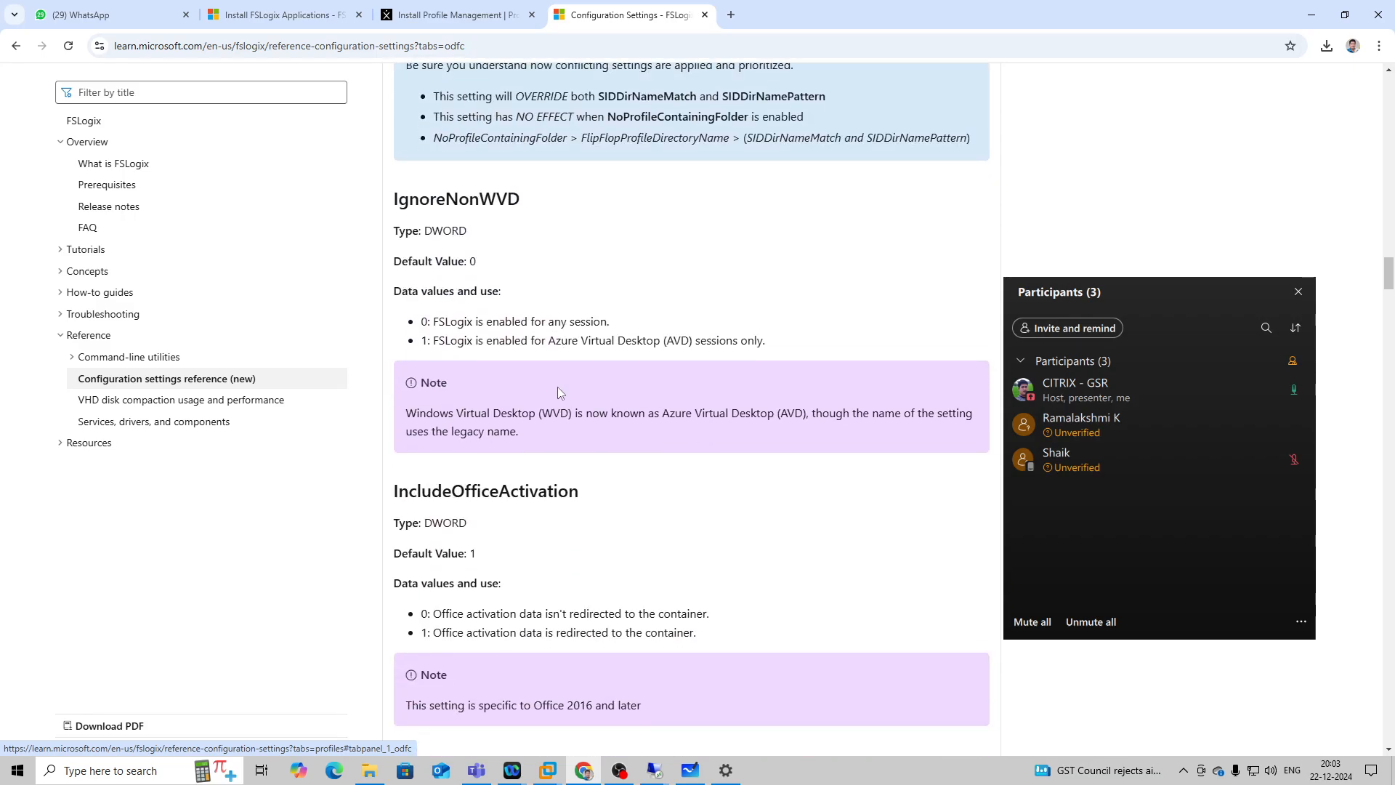
{"action": "scroll", "coordinate": [559, 387], "scroll_direction": "up", "scroll_amount": 6}
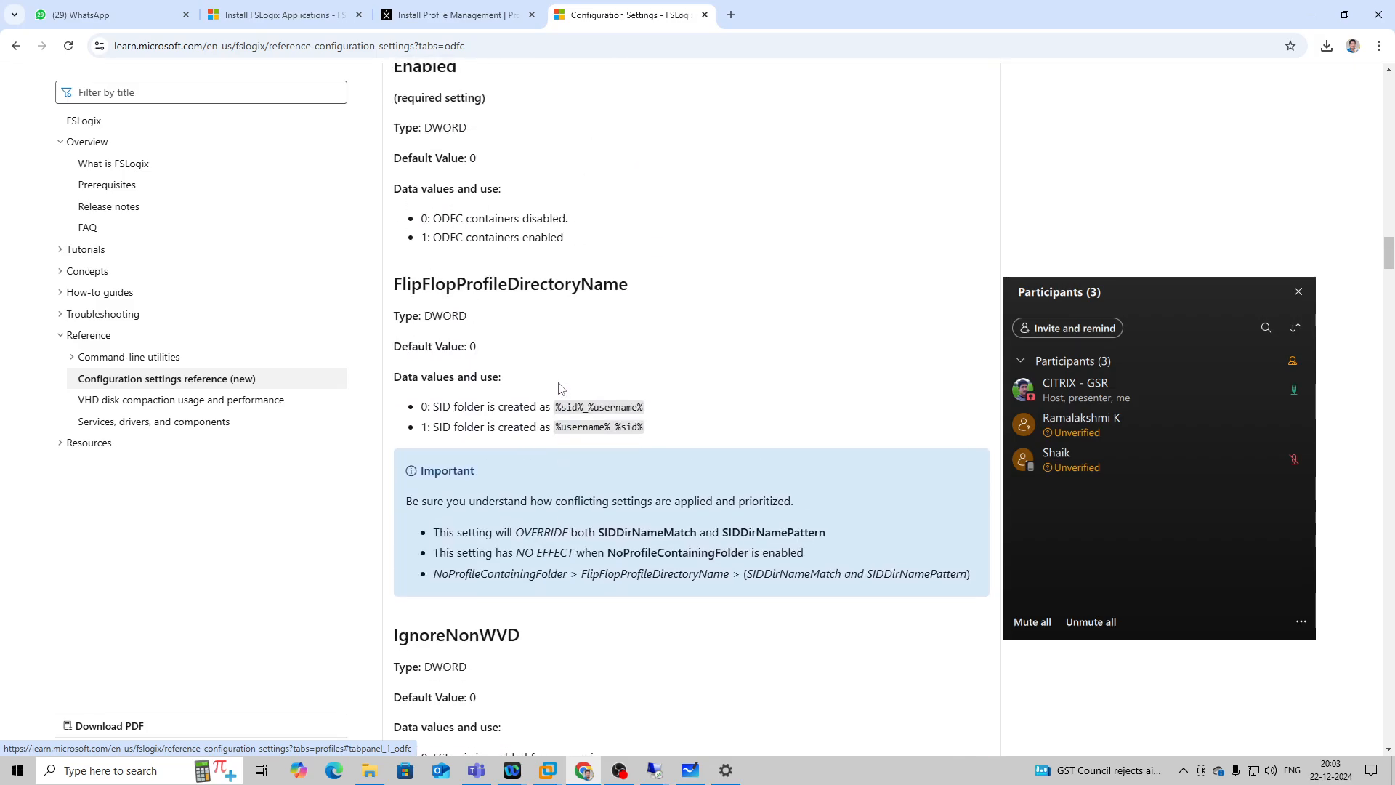
{"action": "scroll", "coordinate": [558, 390], "scroll_direction": "up", "scroll_amount": 4}
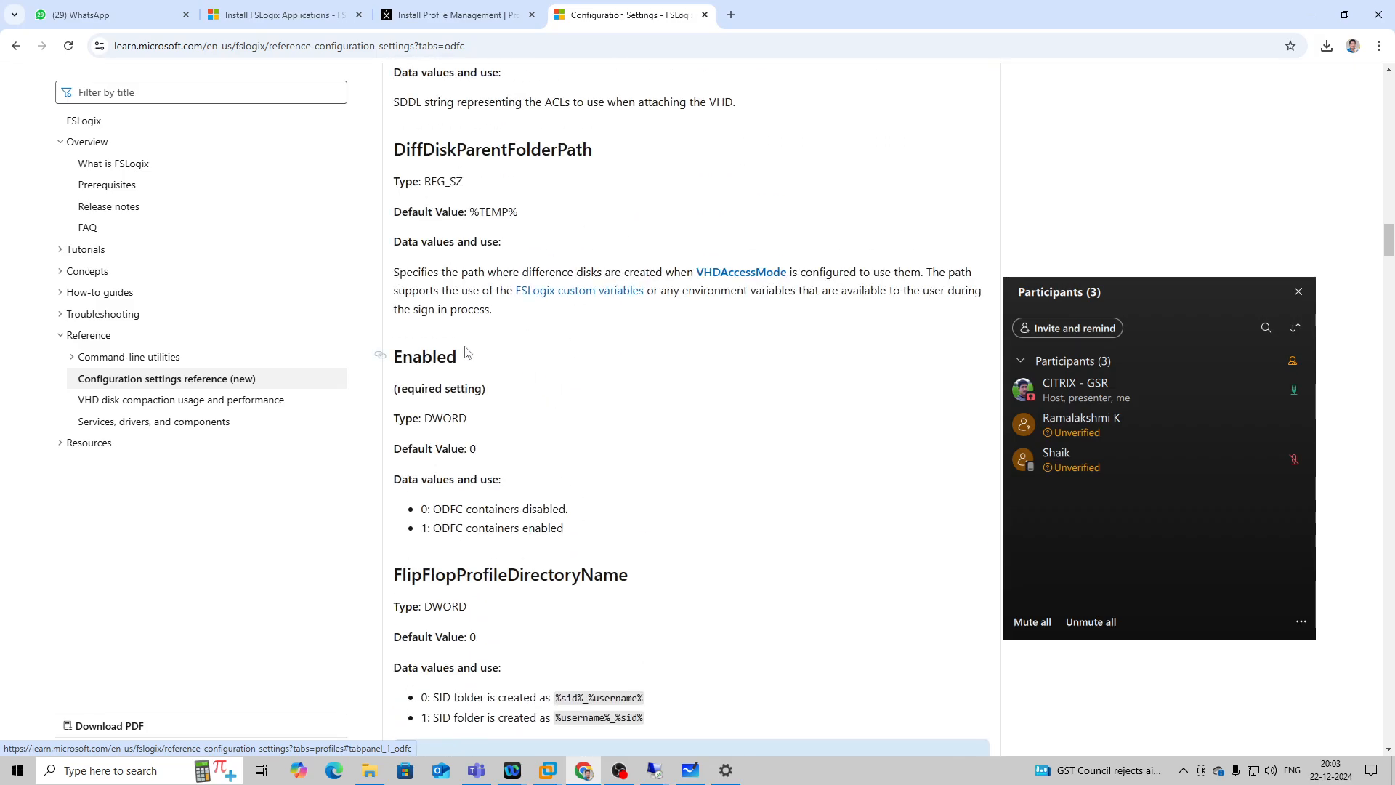
Copy the link to the highlighted Enabled heading in the ODFC settings.
{"action": "left_click_drag", "start_coordinate": [462, 363], "coordinate": [387, 357]}
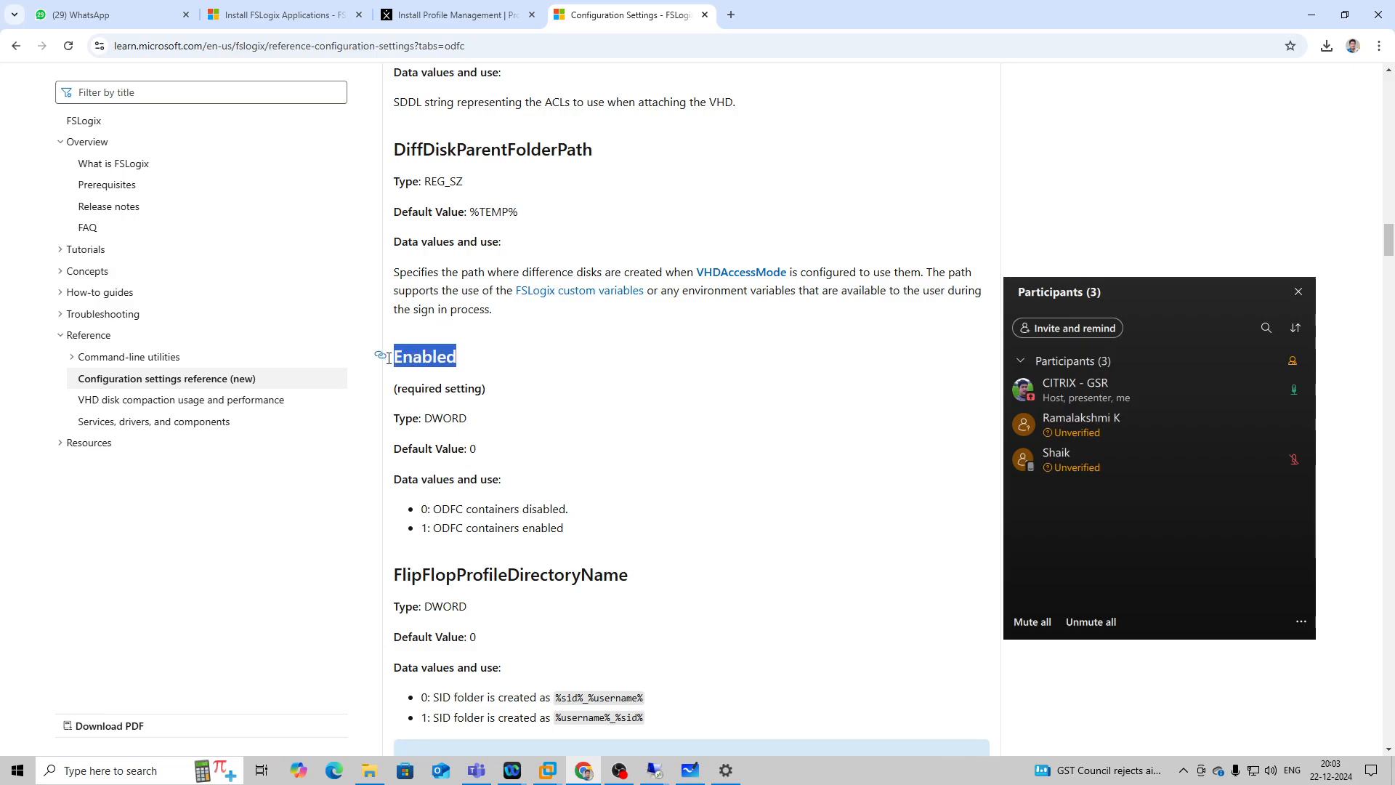
{"action": "right_click", "coordinate": [430, 348]}
{"action": "left_click", "coordinate": [485, 386]}
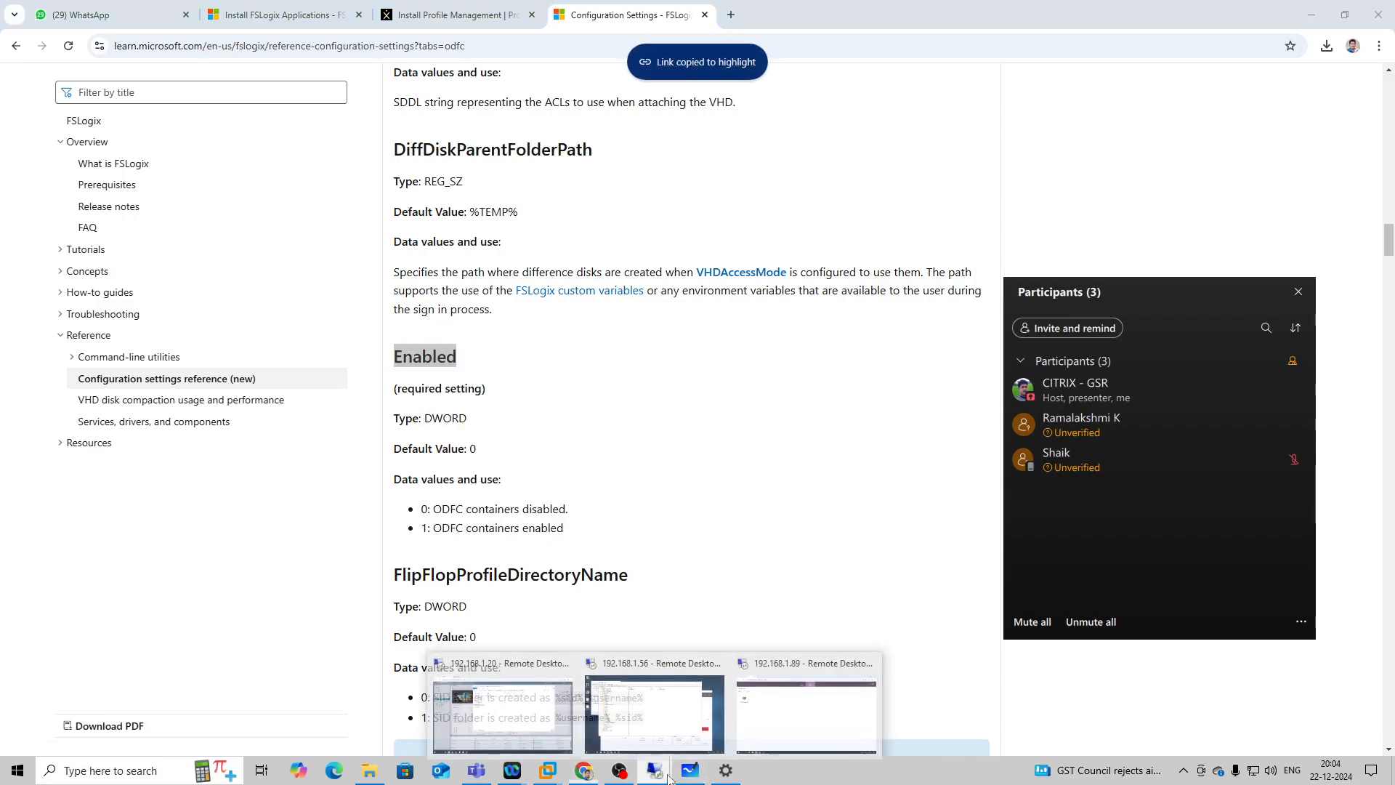
Switch to the 192.168.1.56 session and create a DWORD (32-bit) value in the ODFC key, using the copied link as its name.
{"action": "left_click", "coordinate": [654, 708]}
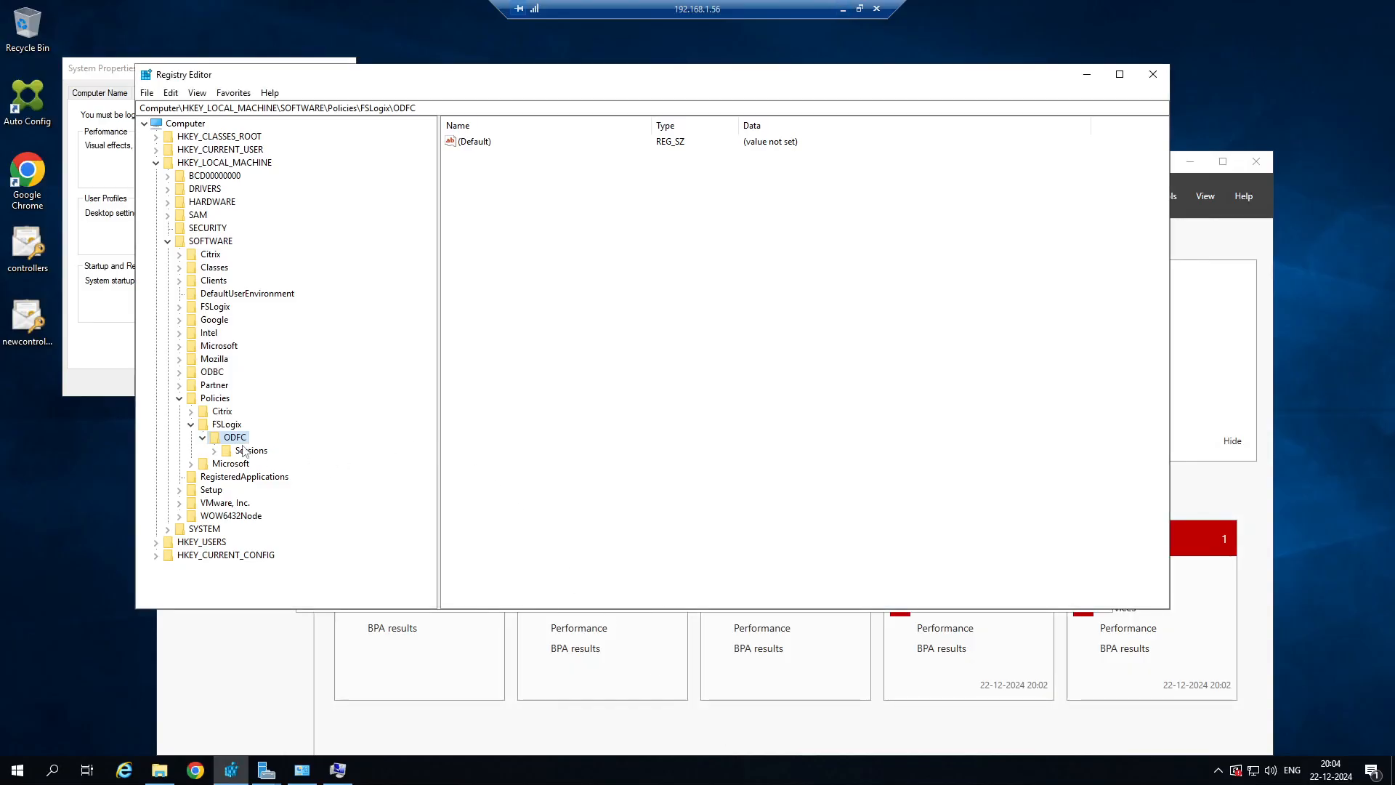
{"action": "right_click", "coordinate": [510, 199]}
{"action": "mouse_move", "coordinate": [534, 203]}
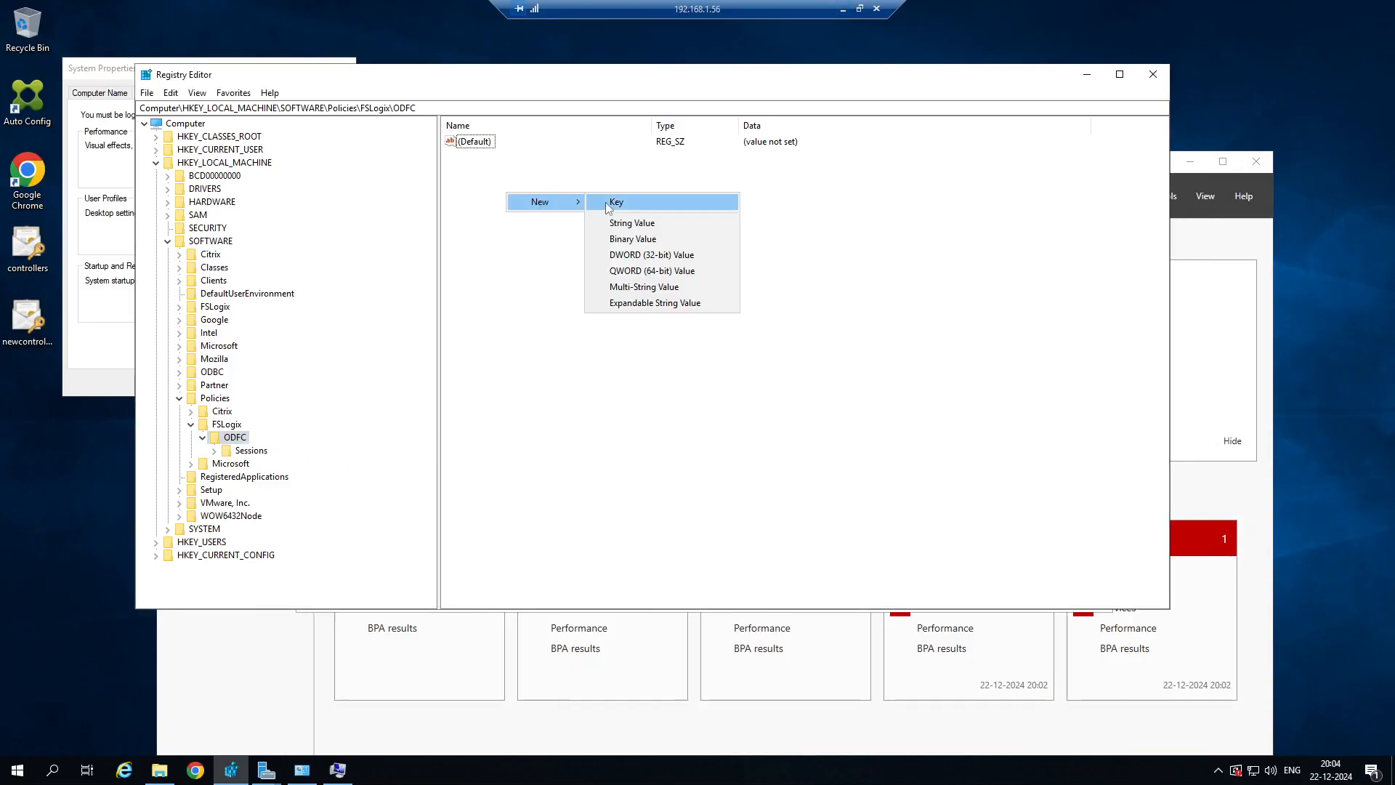
{"action": "left_click", "coordinate": [657, 255]}
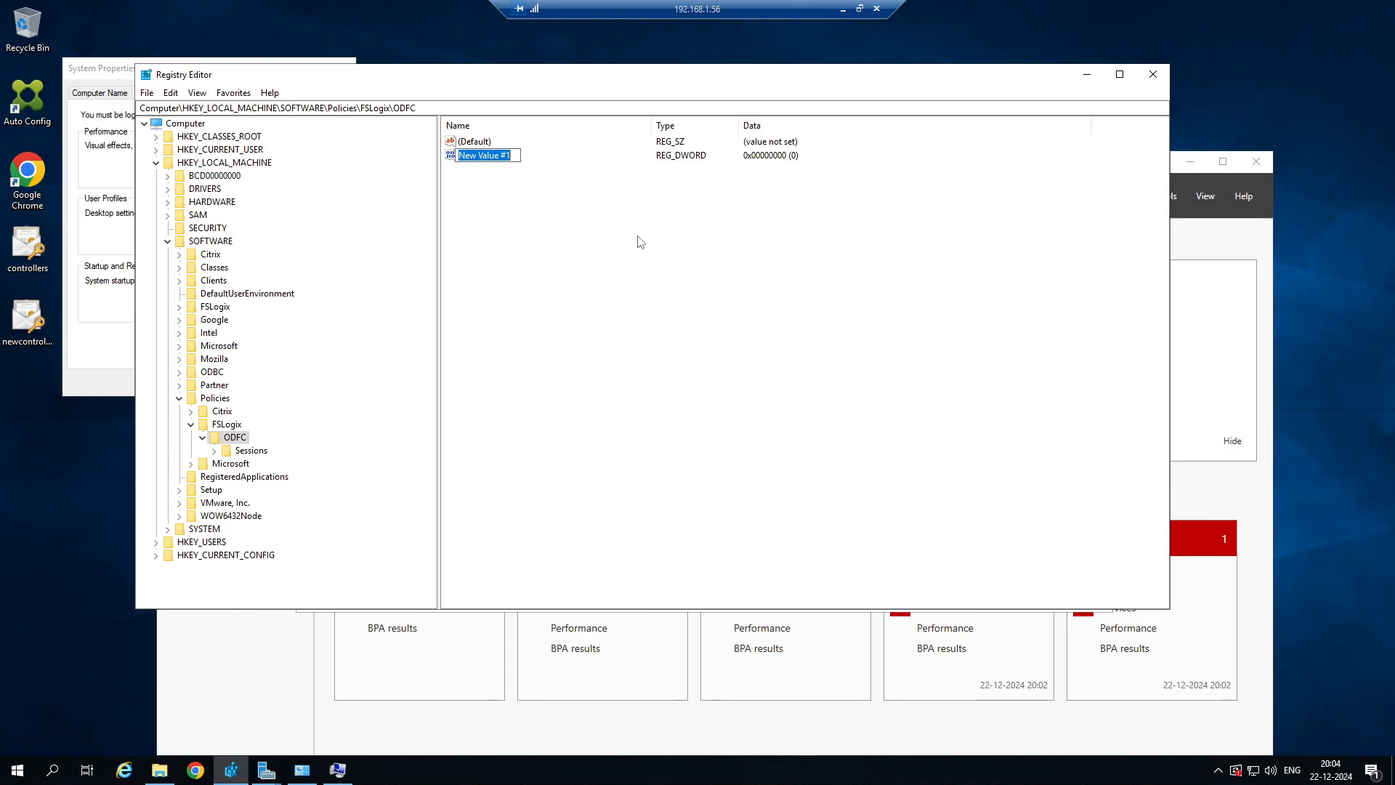
{"action": "key", "text": "ctrl+v"}
{"action": "key", "text": "Return"}
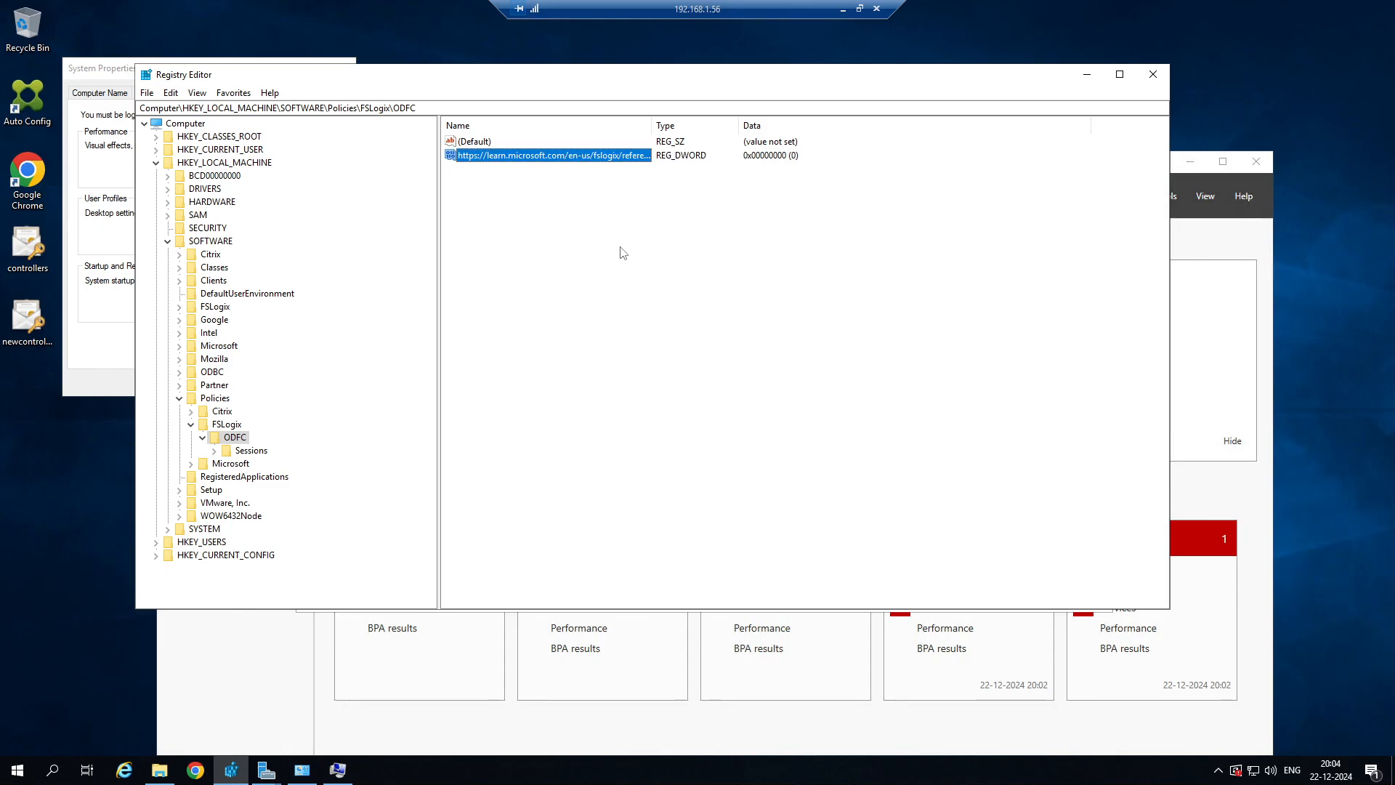
Rename the new DWORD value in the ODFC key as Enabled.
{"action": "right_click", "coordinate": [569, 160]}
{"action": "left_click", "coordinate": [617, 219]}
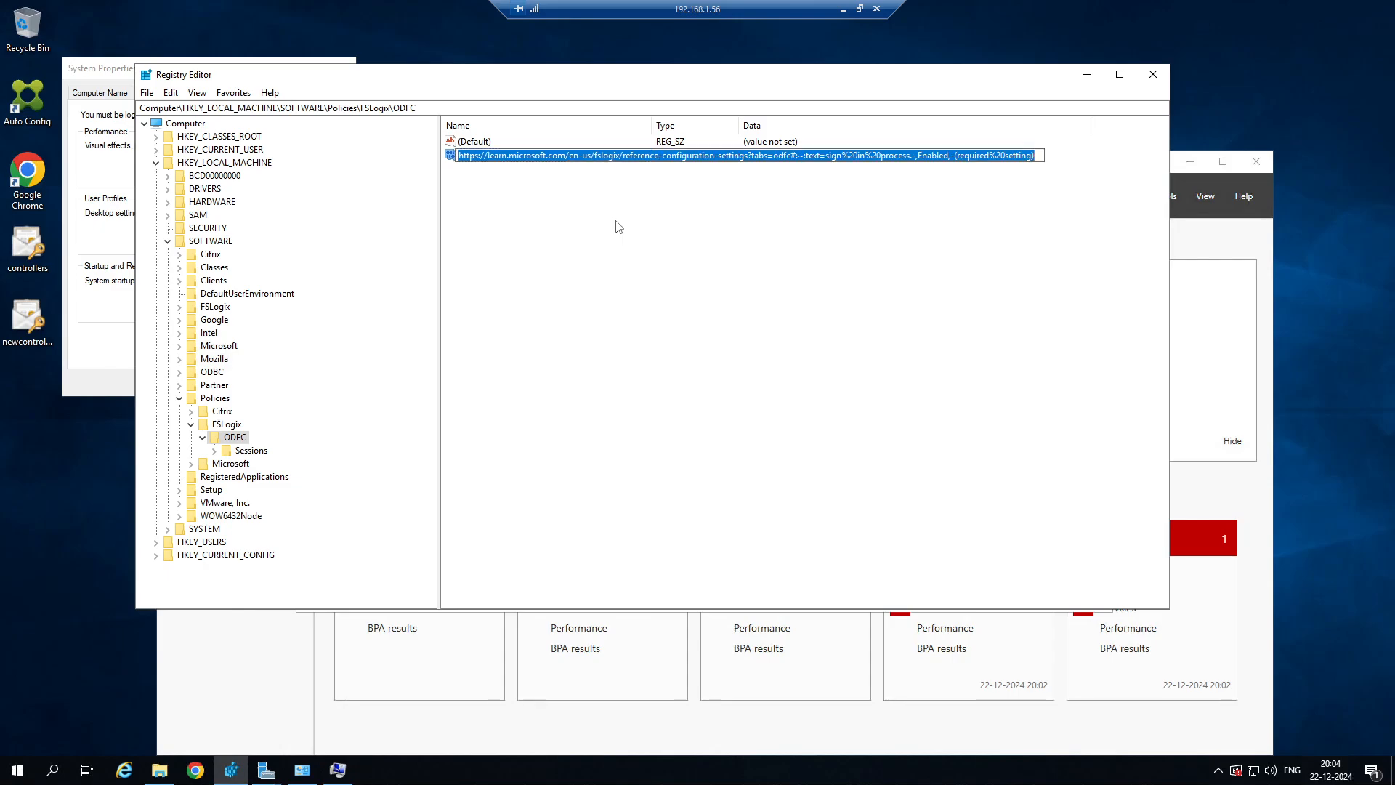
{"action": "key", "text": "BackSpace"}
{"action": "type", "text": "Enab"}
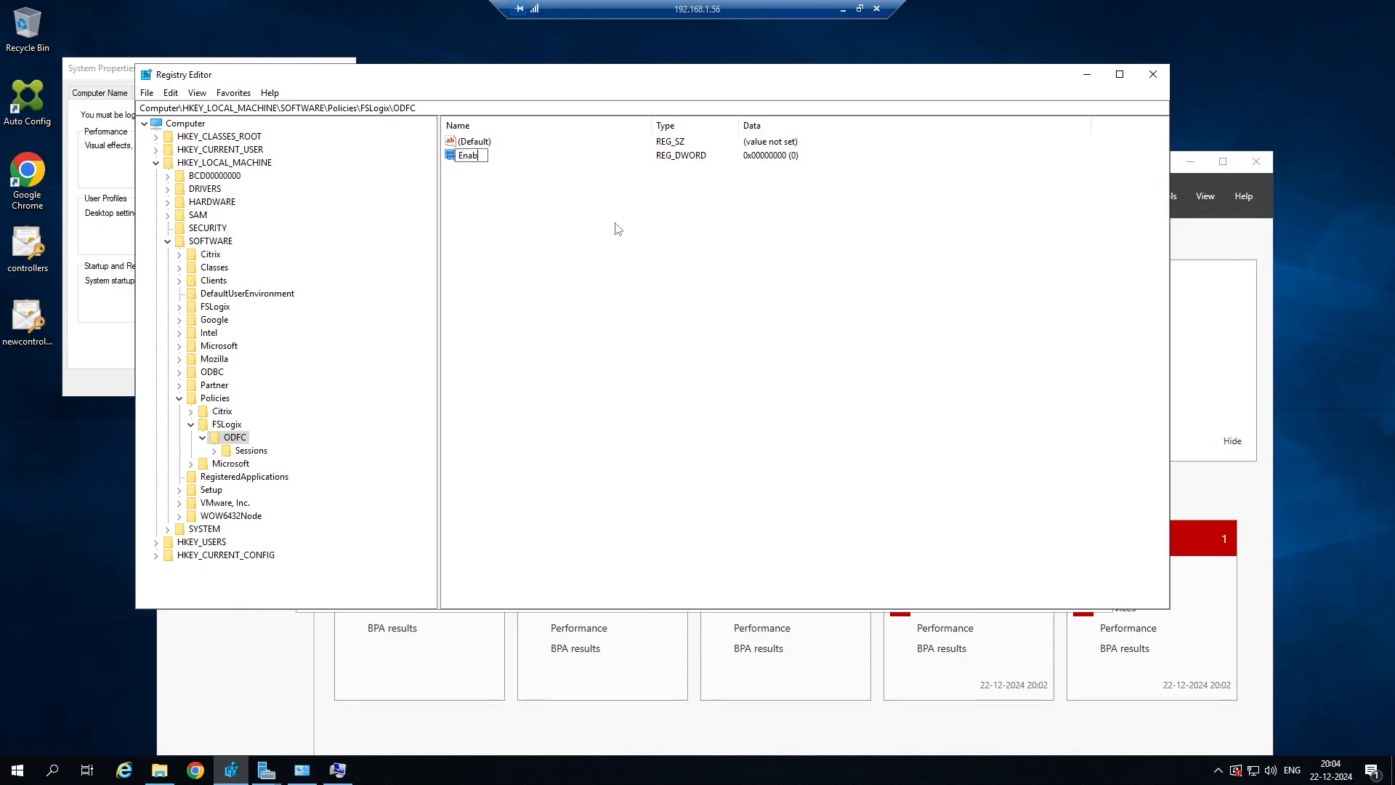
{"action": "type", "text": "led"}
{"action": "left_click", "coordinate": [617, 229]}
Set the ODFC key's Enabled value data to 1.
{"action": "right_click", "coordinate": [470, 161]}
{"action": "left_click", "coordinate": [507, 172]}
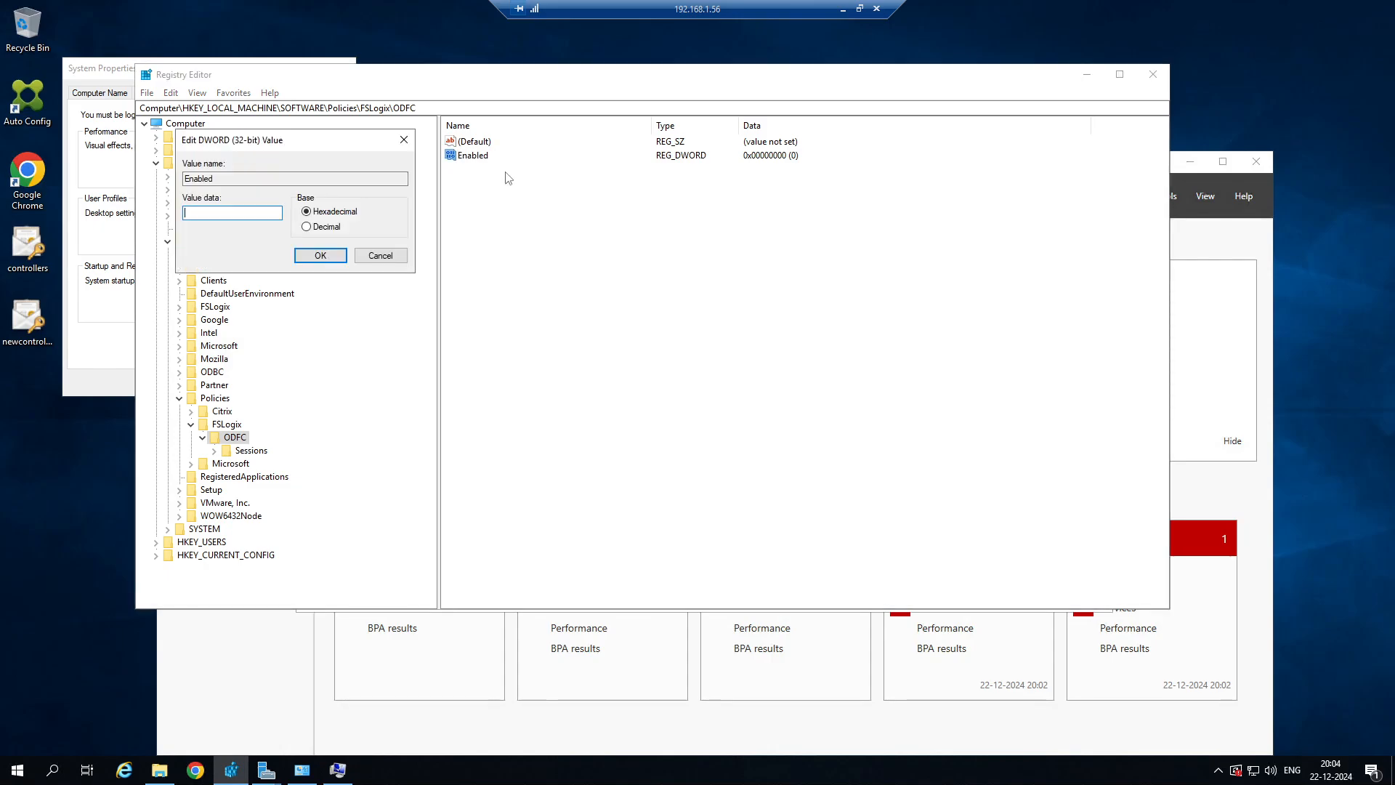
{"action": "type", "text": "1"}
{"action": "left_click", "coordinate": [320, 255]}
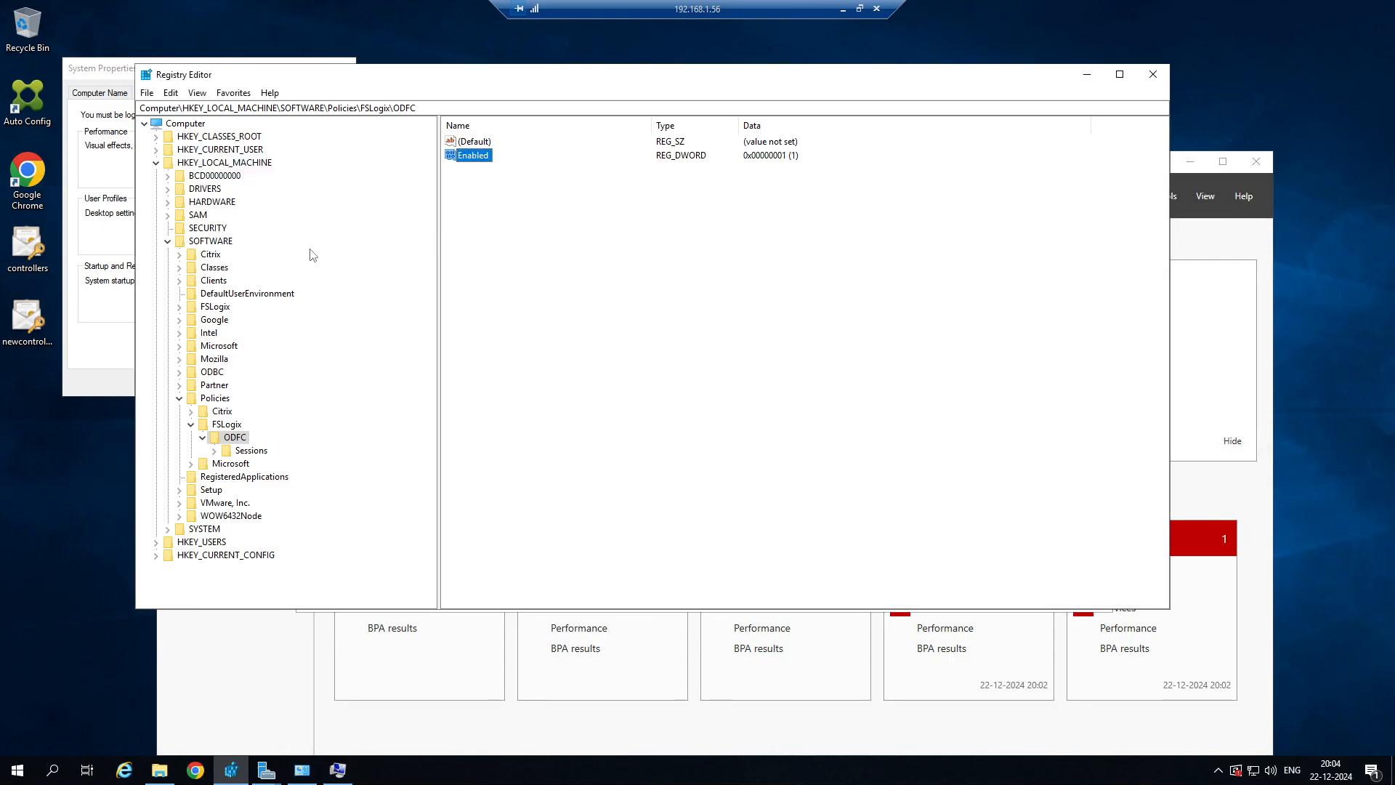
Open the SOFTWARE\FSLogix\Profiles key and check the data of its VHDLocations value without changing it.
{"action": "left_click", "coordinate": [178, 307]}
{"action": "left_click", "coordinate": [226, 346]}
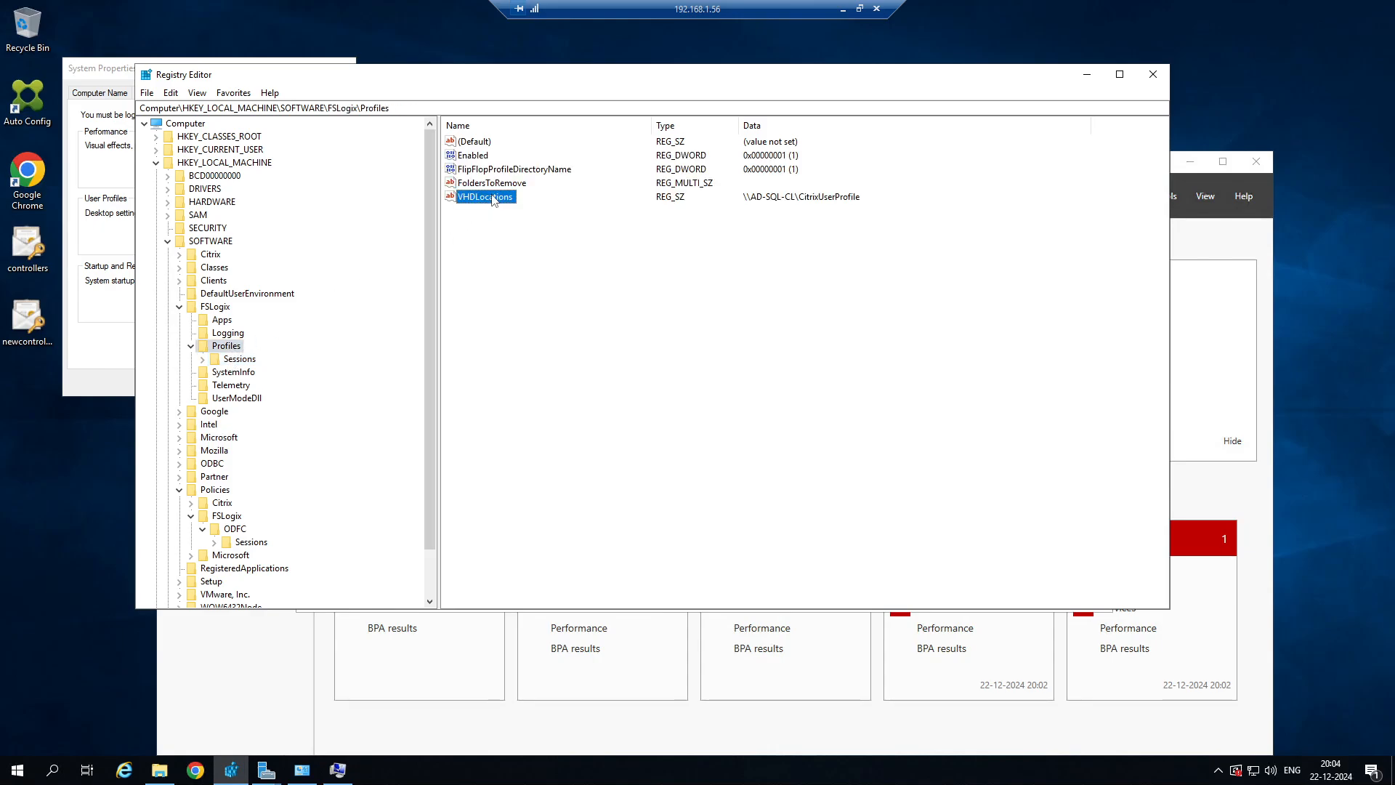
{"action": "right_click", "coordinate": [492, 196]}
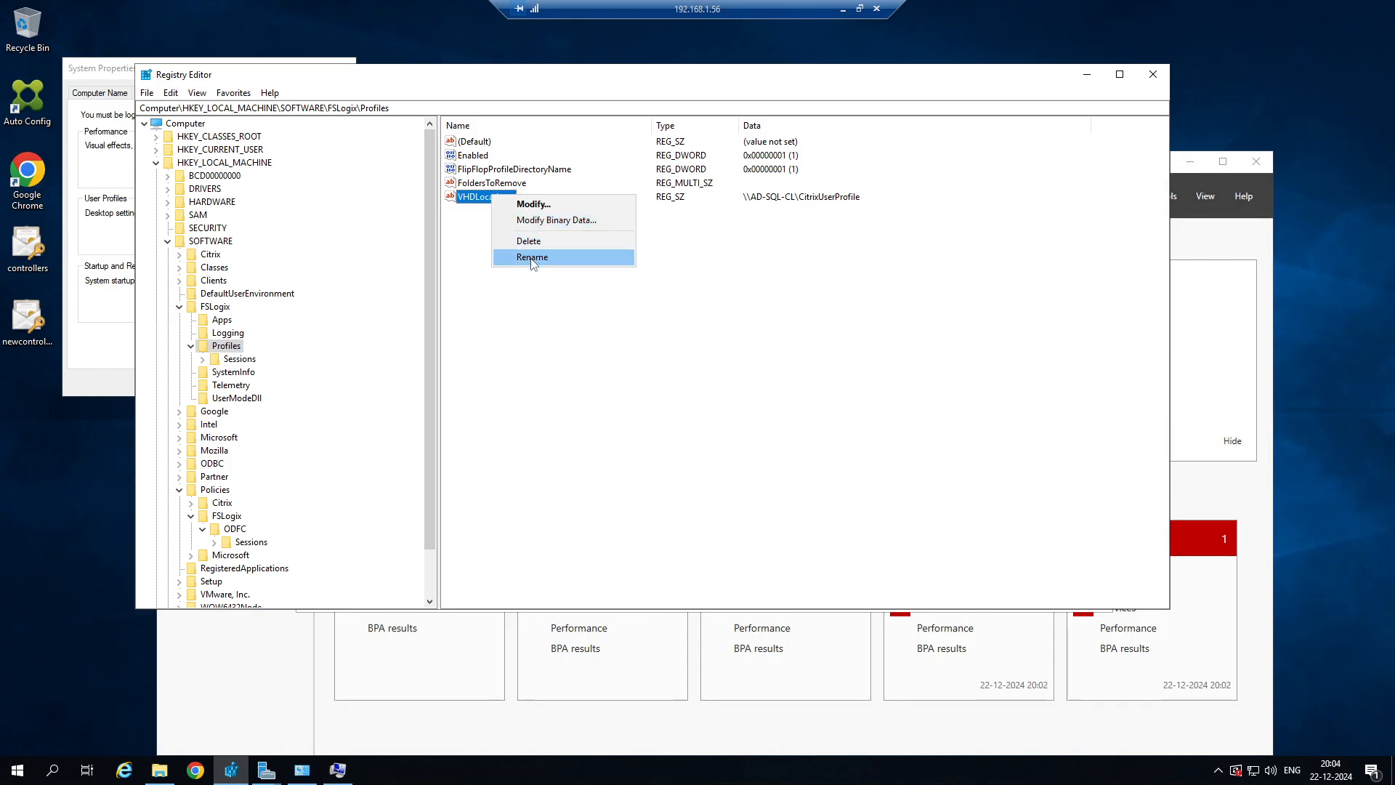
{"action": "left_click", "coordinate": [551, 351]}
{"action": "right_click", "coordinate": [494, 195]}
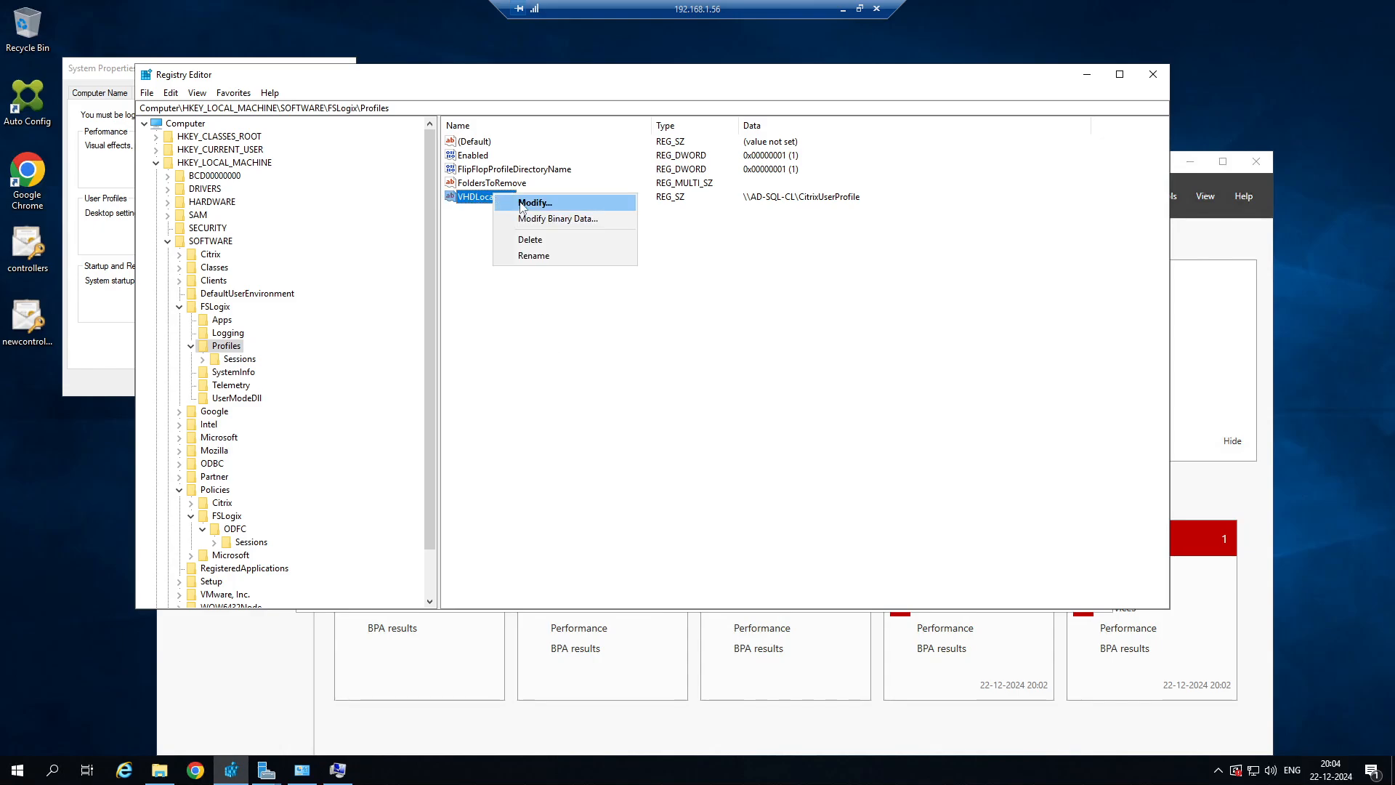
{"action": "left_click", "coordinate": [534, 203]}
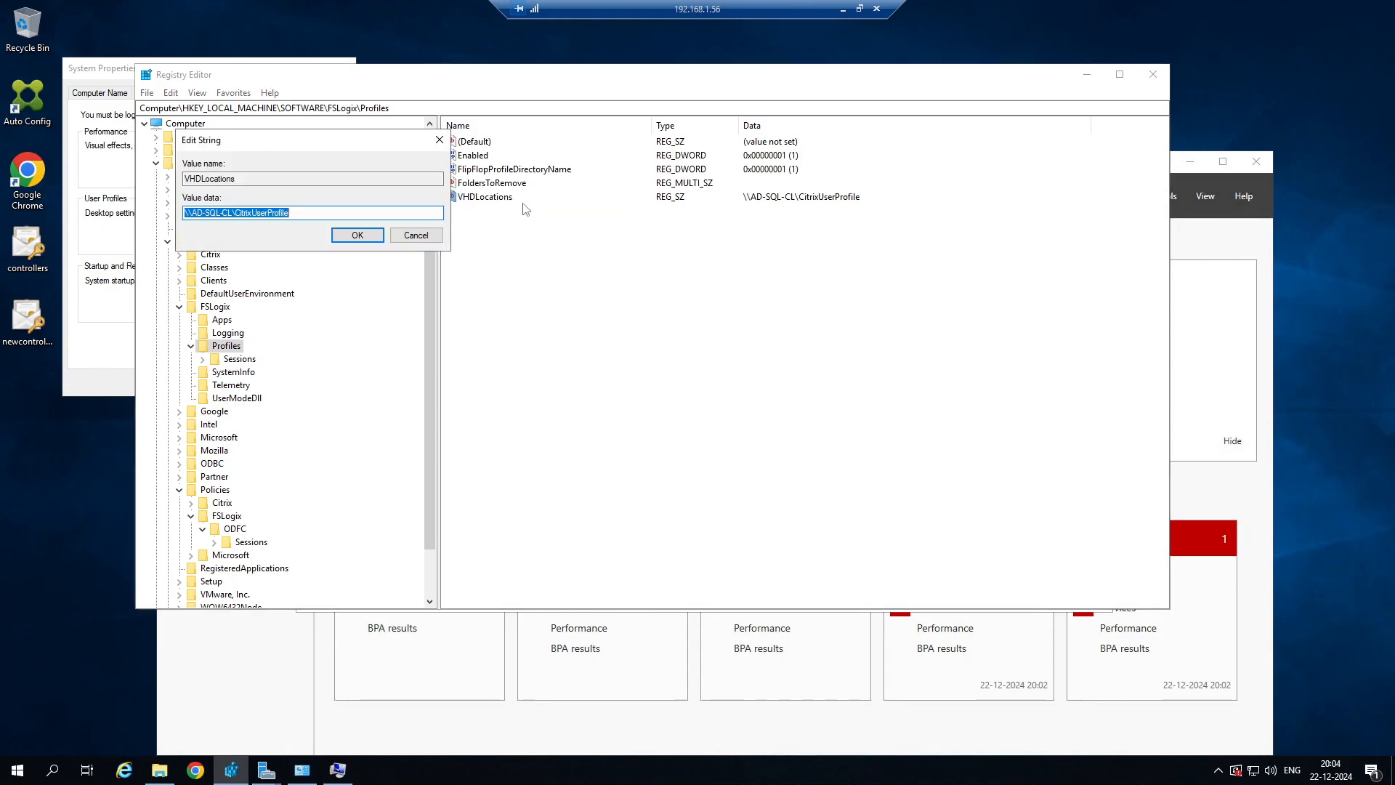
{"action": "left_click", "coordinate": [416, 234]}
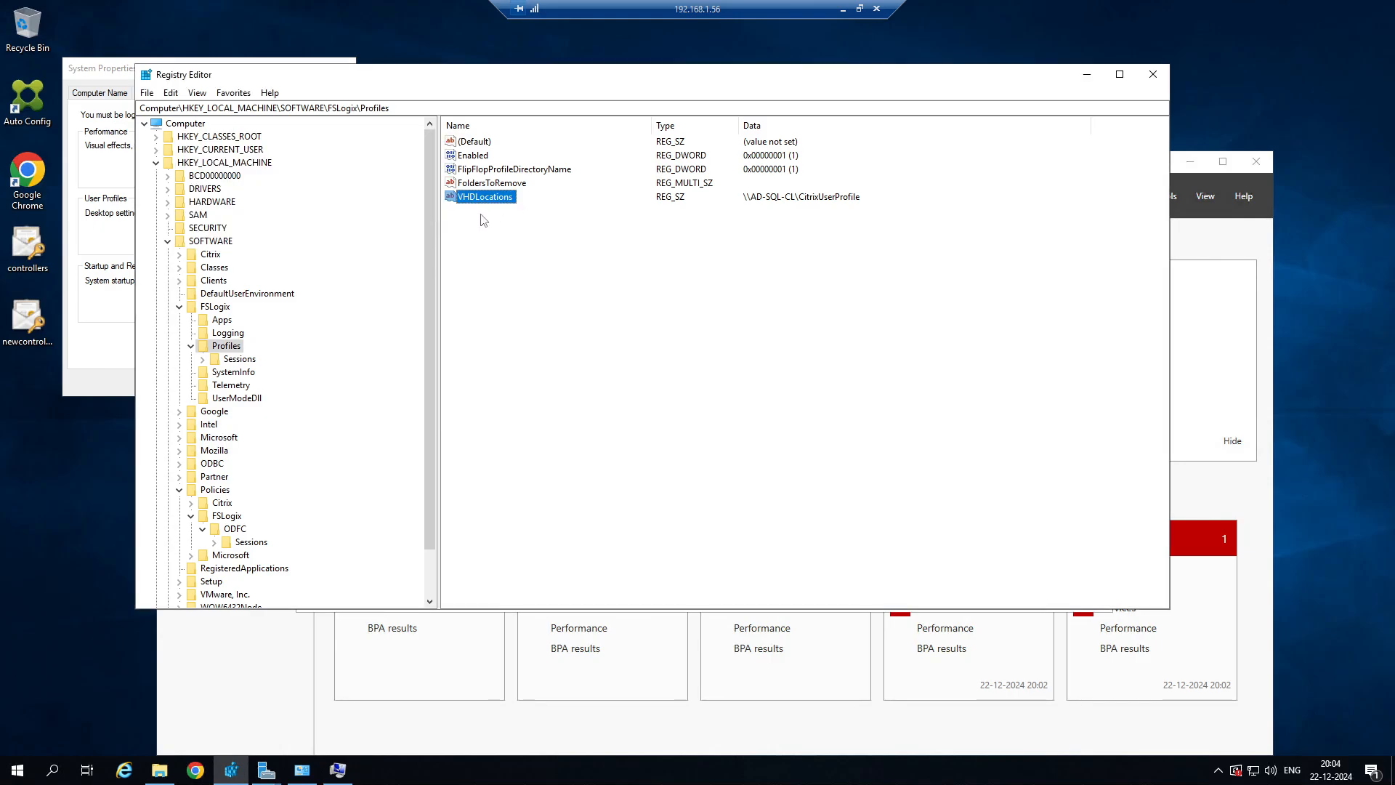
Copy the name of the VHDLocations value in the Profiles key, leaving the value as it is.
{"action": "right_click", "coordinate": [500, 201]}
{"action": "left_click", "coordinate": [542, 257]}
{"action": "key", "text": "ctrl+c"}
{"action": "key", "text": "Escape"}
Create a new string value named VHDLocations in the Policies\FSLogix\ODFC key.
{"action": "left_click", "coordinate": [250, 543]}
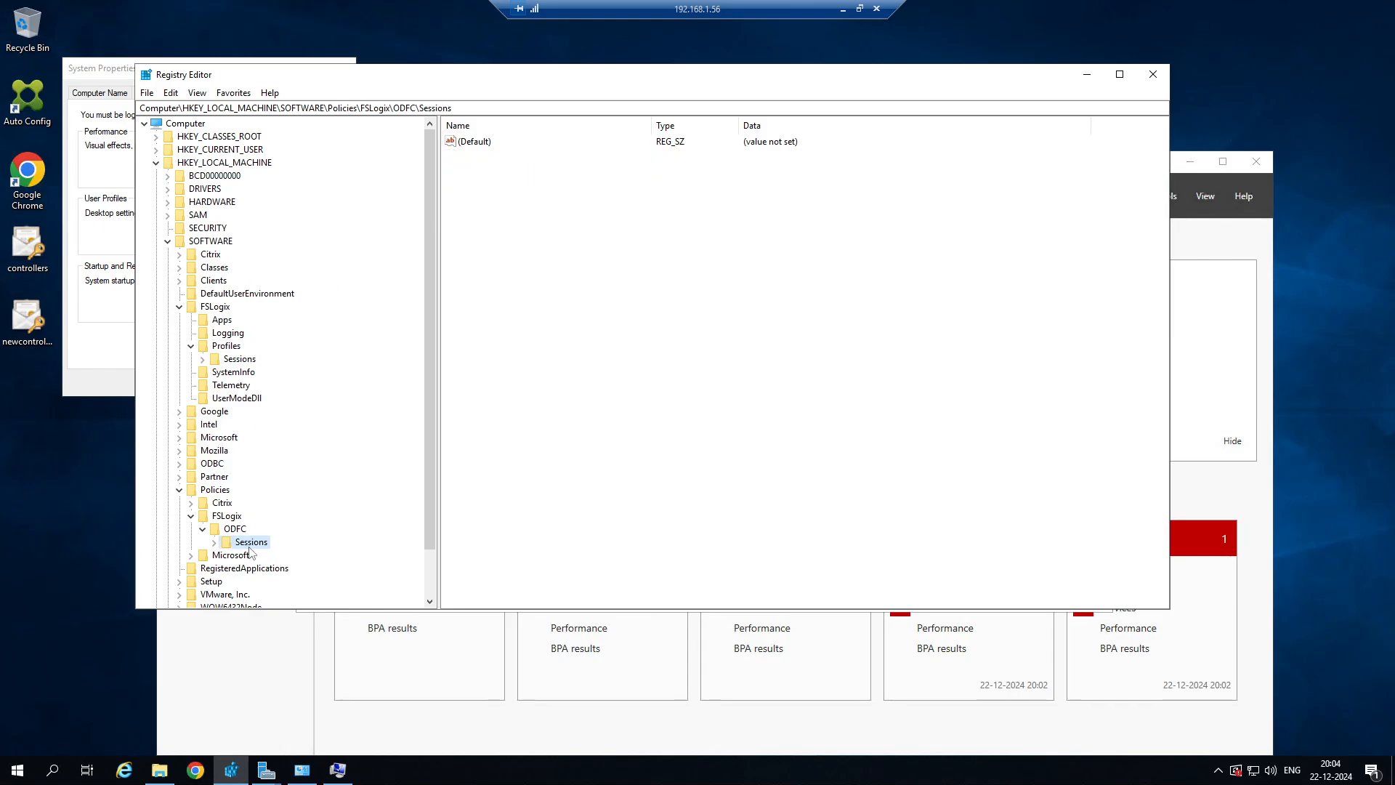
{"action": "left_click", "coordinate": [241, 531]}
{"action": "right_click", "coordinate": [515, 203]}
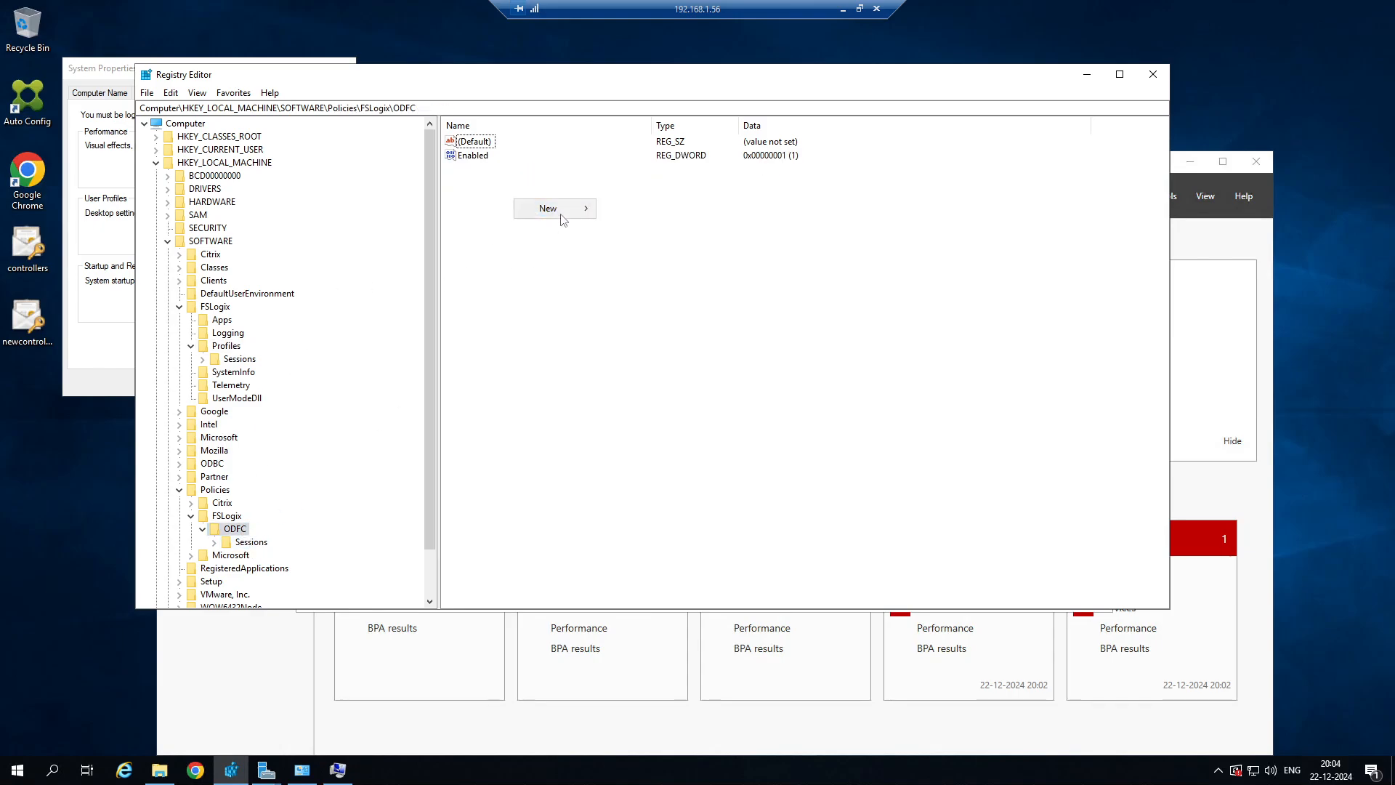
{"action": "mouse_move", "coordinate": [594, 210]}
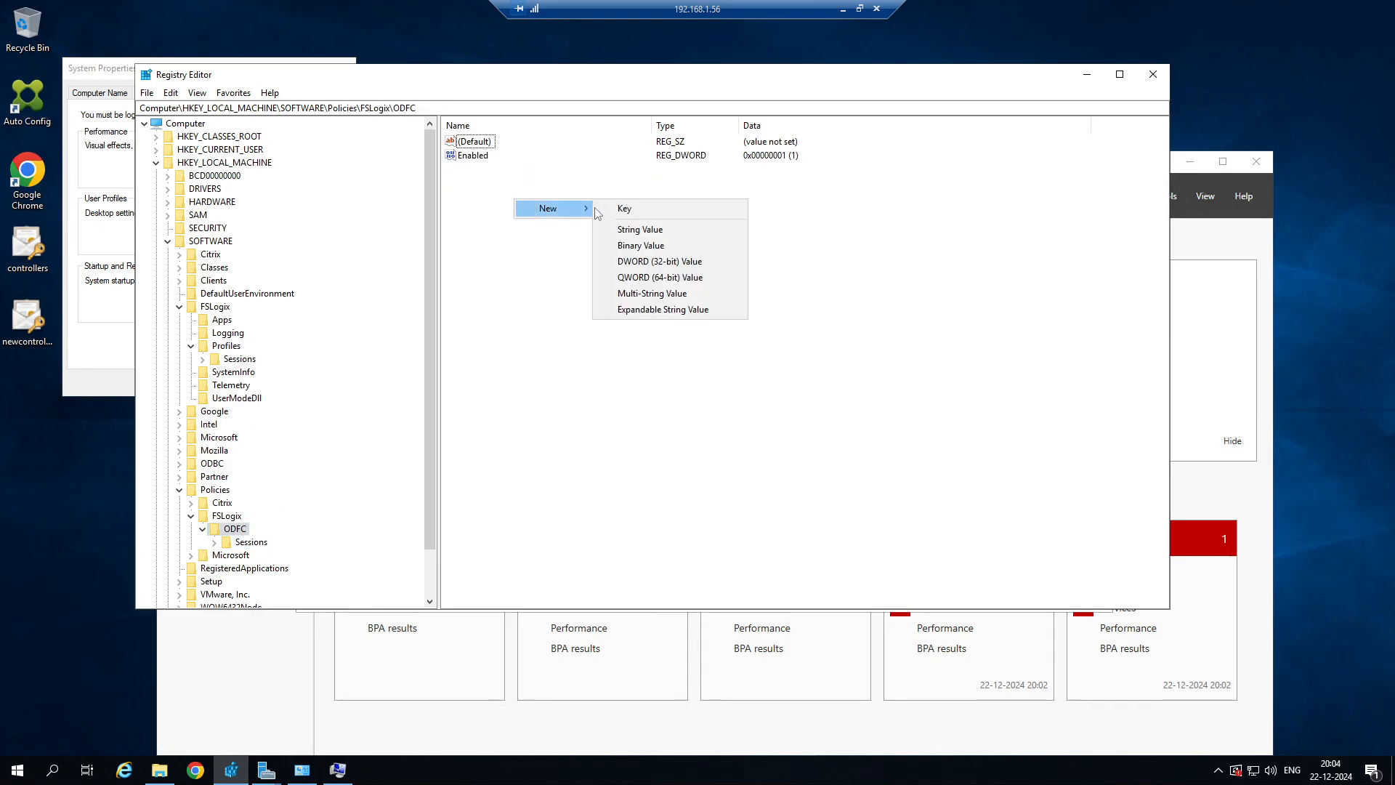
{"action": "left_click", "coordinate": [641, 229]}
{"action": "key", "text": "ctrl+v"}
{"action": "key", "text": "Return"}
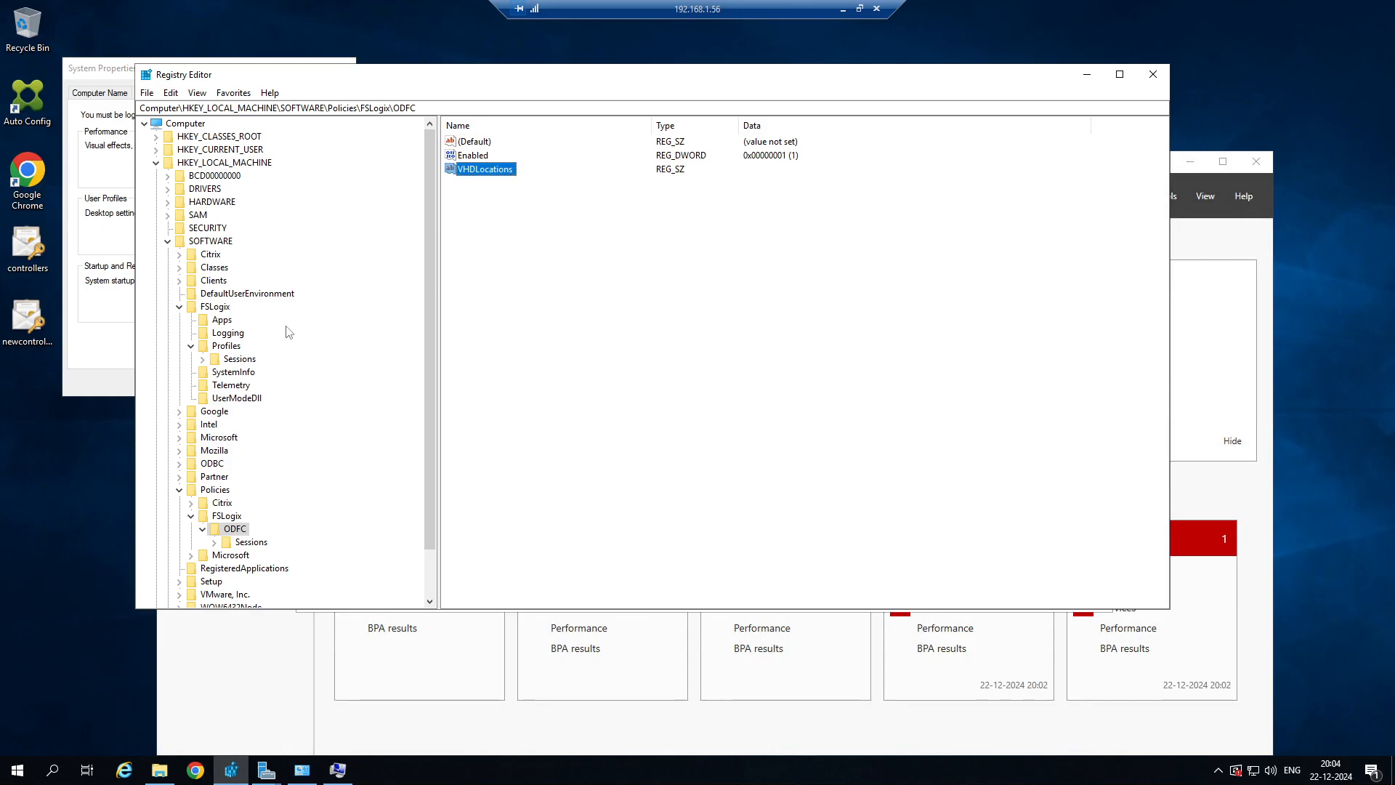
Copy the VHDLocations data from the Profiles key and set the ODFC key's VHDLocations value to \\AD-SQL-CL\CitrixUserProfile.
{"action": "left_click", "coordinate": [226, 347]}
{"action": "right_click", "coordinate": [486, 195]}
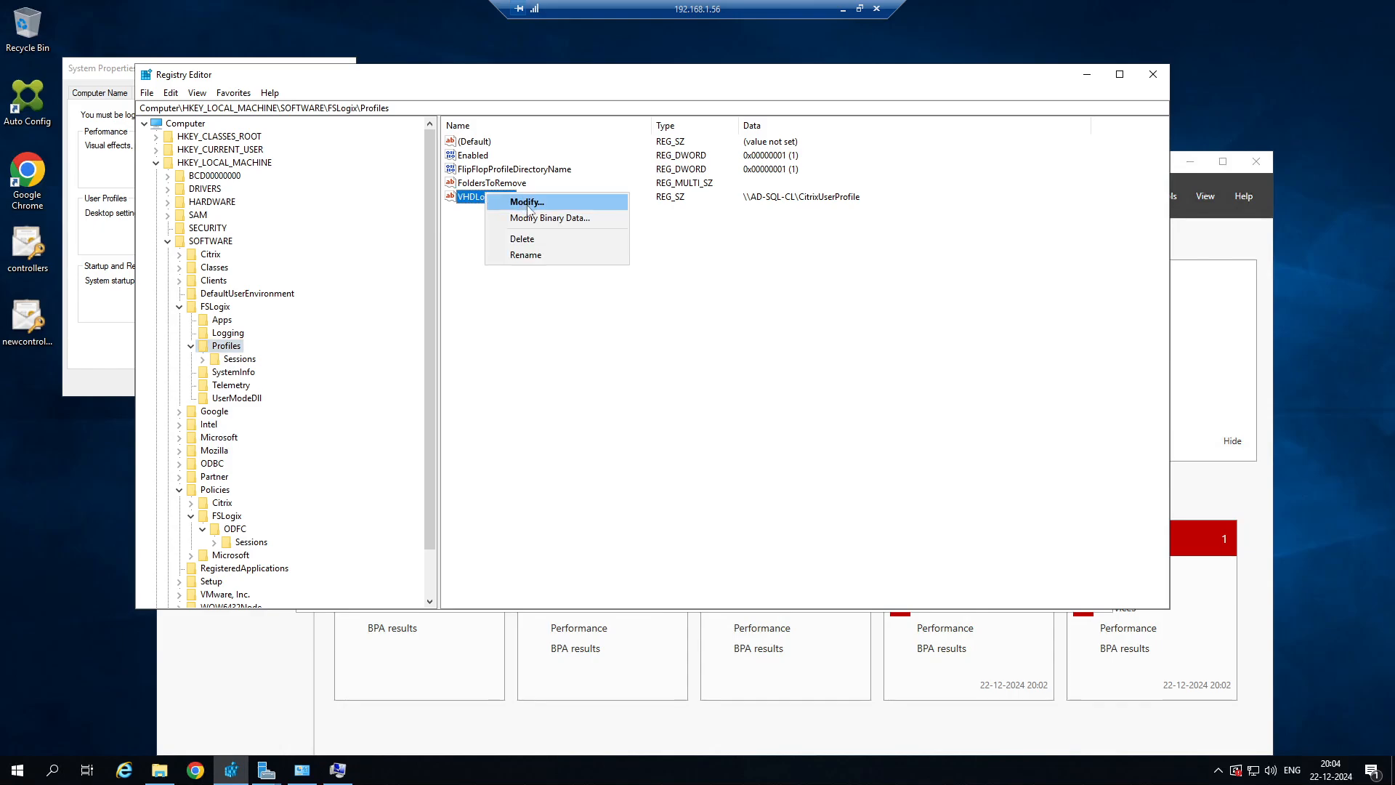
{"action": "left_click", "coordinate": [528, 202]}
{"action": "key", "text": "ctrl+c"}
{"action": "left_click", "coordinate": [425, 241]}
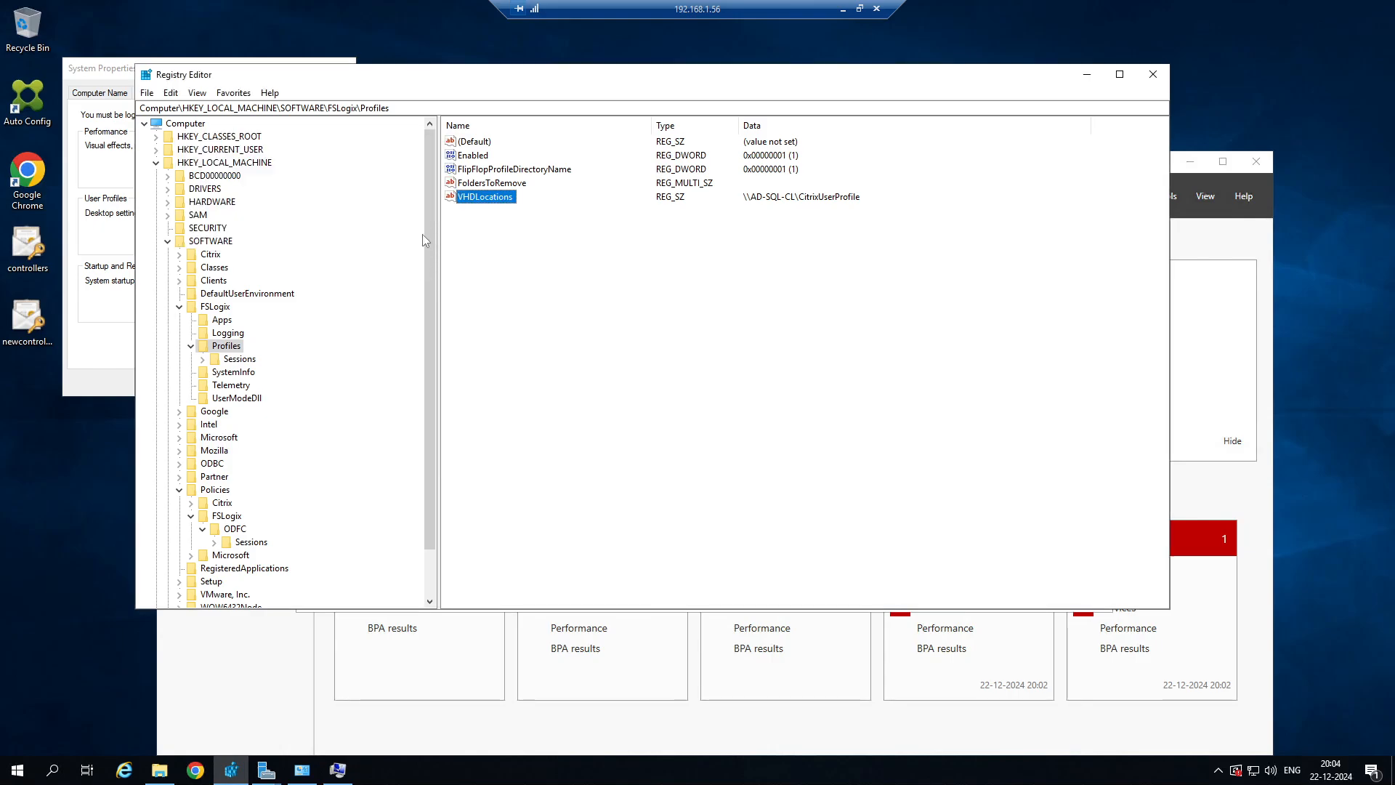
{"action": "left_click", "coordinate": [234, 529]}
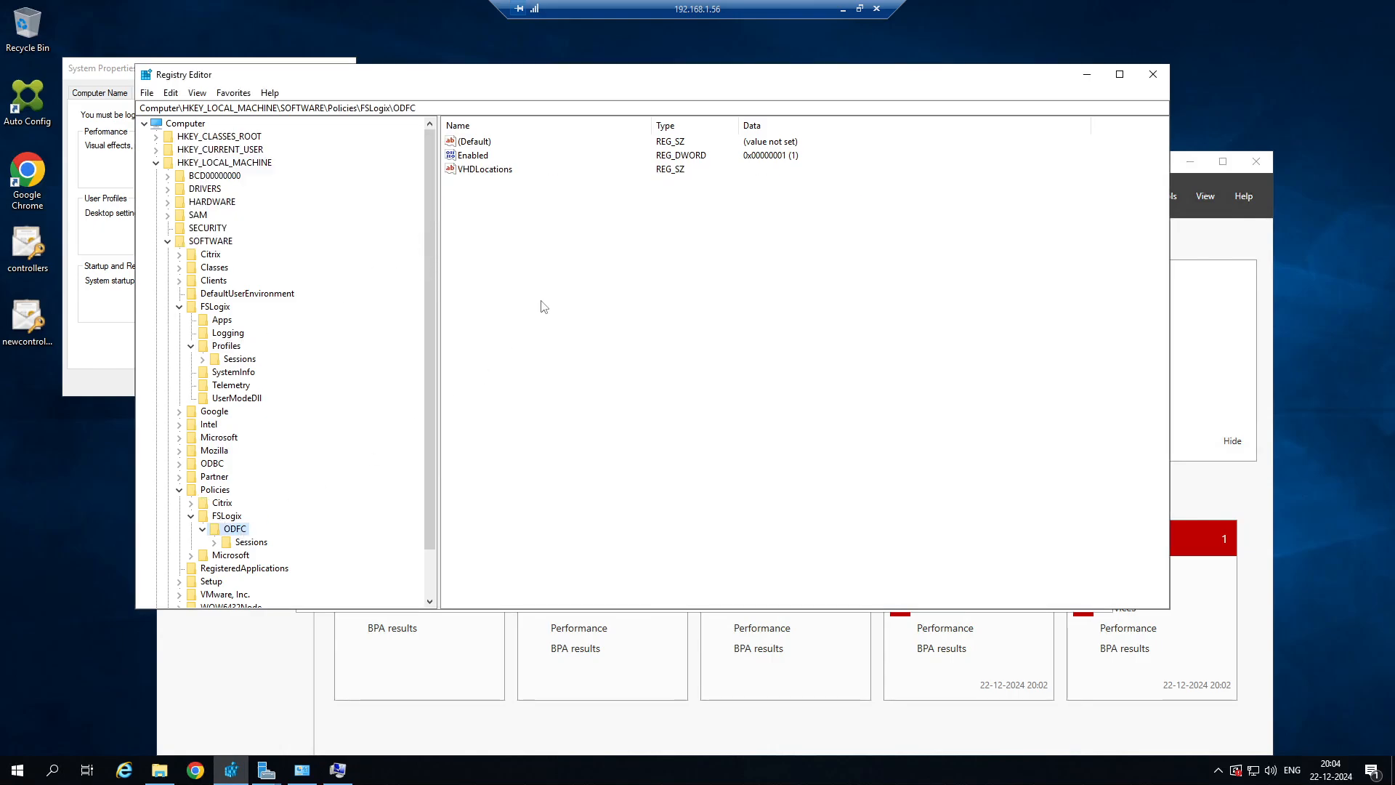
{"action": "right_click", "coordinate": [500, 178]}
{"action": "left_click", "coordinate": [542, 186]}
{"action": "key", "text": "ctrl+v"}
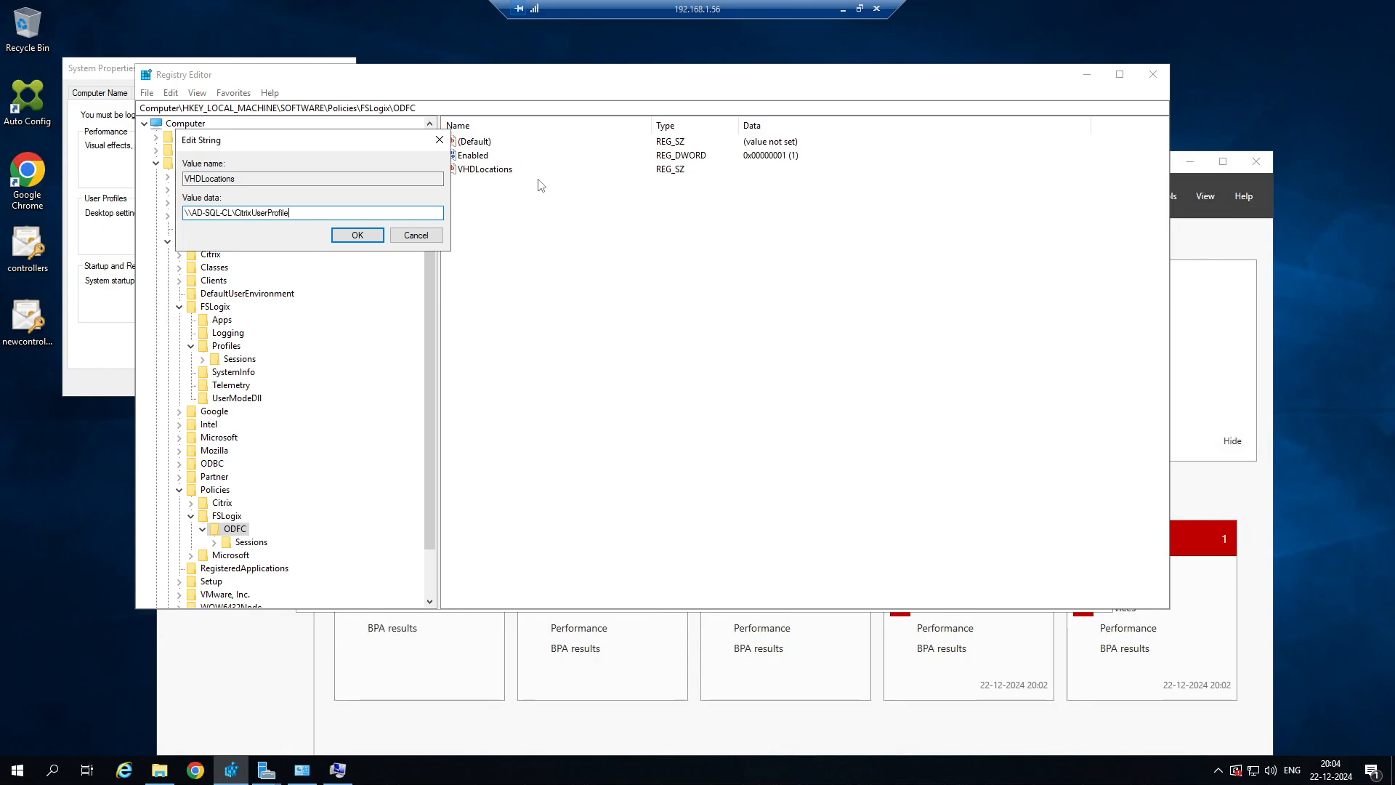
{"action": "left_click", "coordinate": [357, 234]}
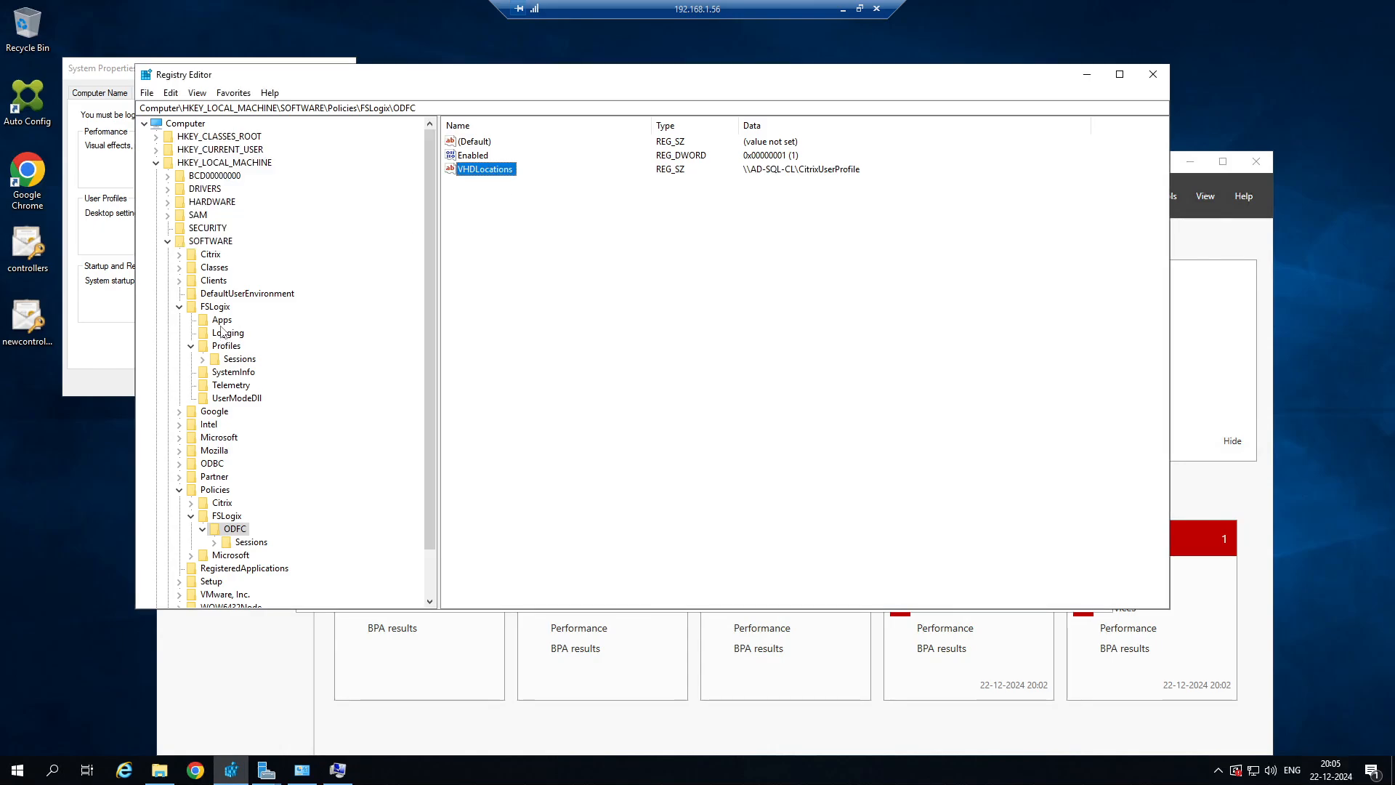
Copy the name FlipFlopProfileDirectoryName from the Profiles key and create a DWORD (32-bit) value with that name in the ODFC key.
{"action": "left_click", "coordinate": [239, 361]}
{"action": "left_click", "coordinate": [228, 347]}
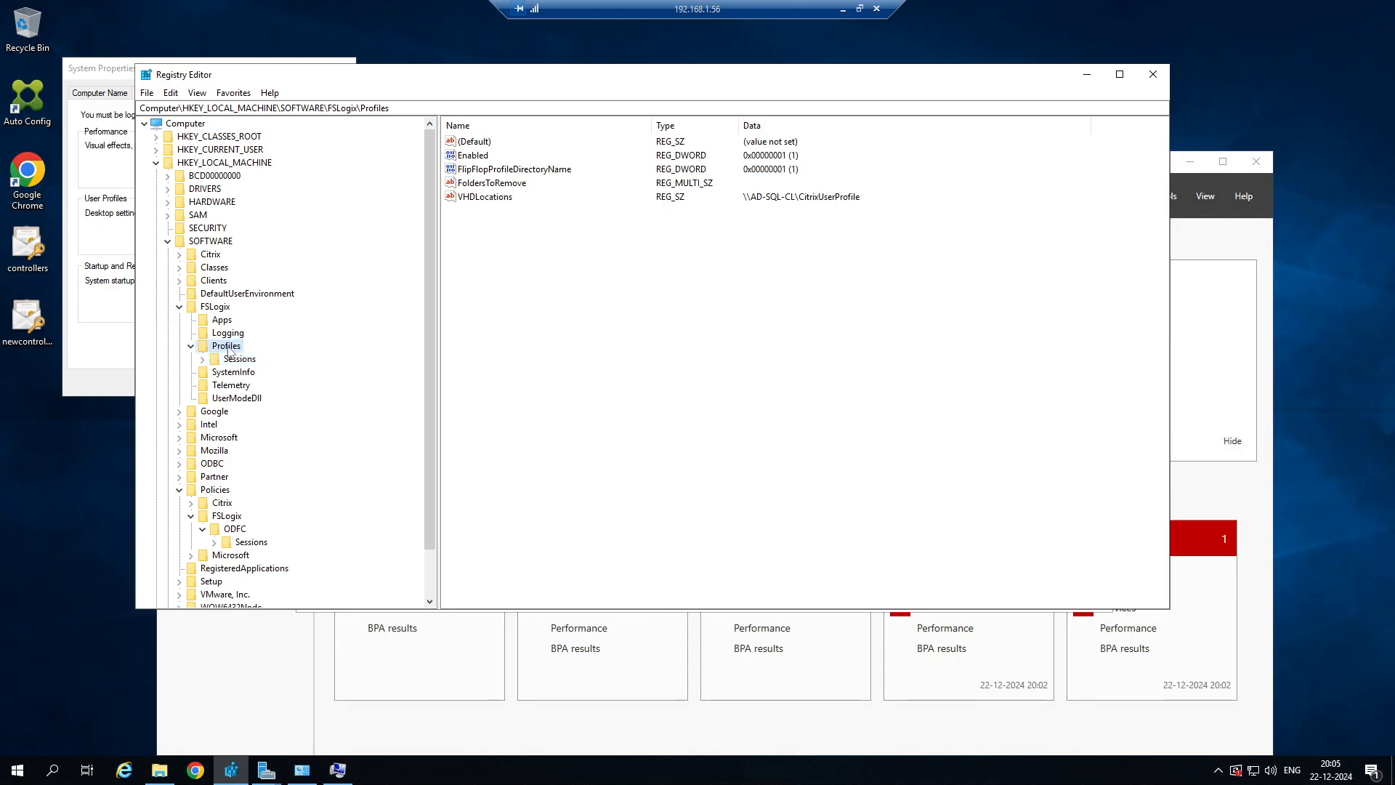
{"action": "left_click", "coordinate": [490, 172]}
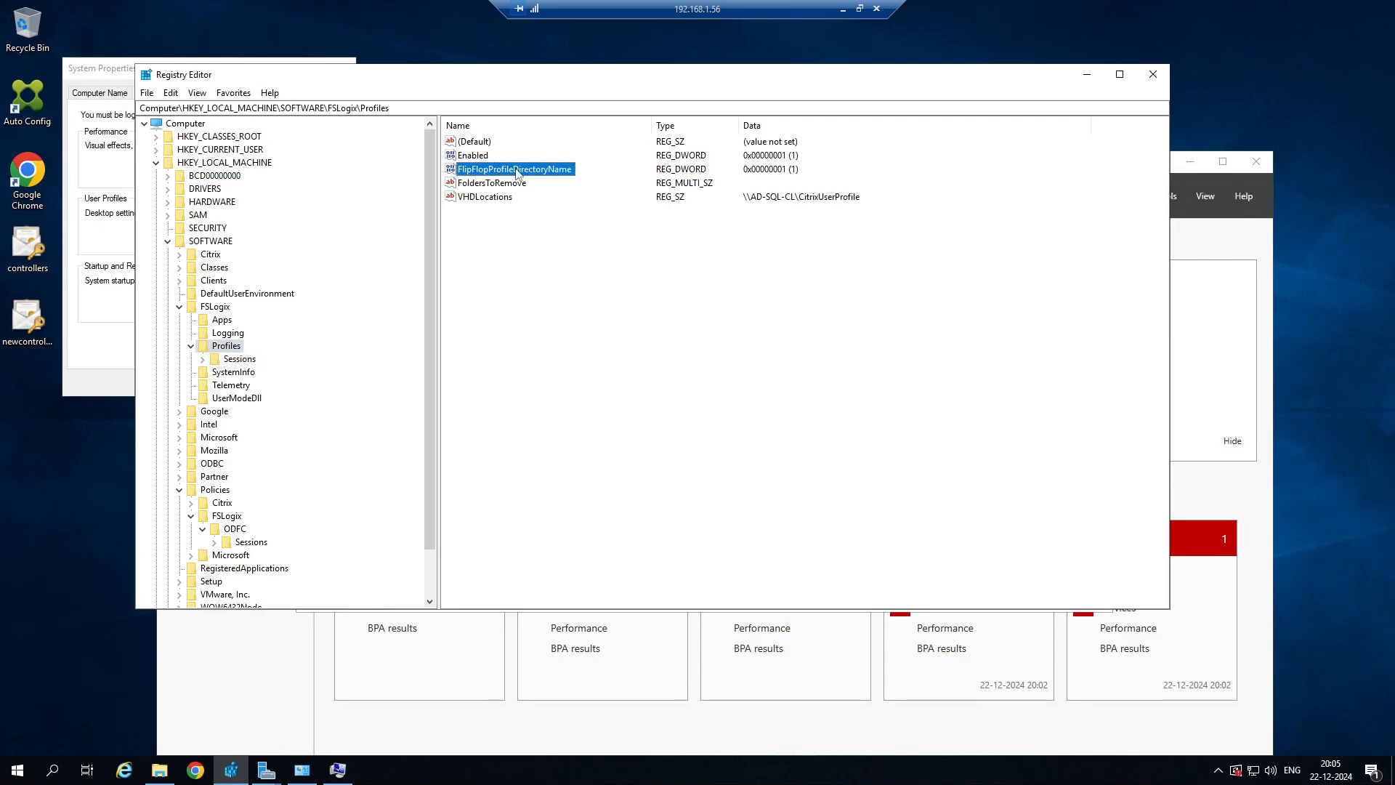
{"action": "right_click", "coordinate": [516, 170]}
{"action": "left_click", "coordinate": [557, 231]}
{"action": "key", "text": "ctrl+c"}
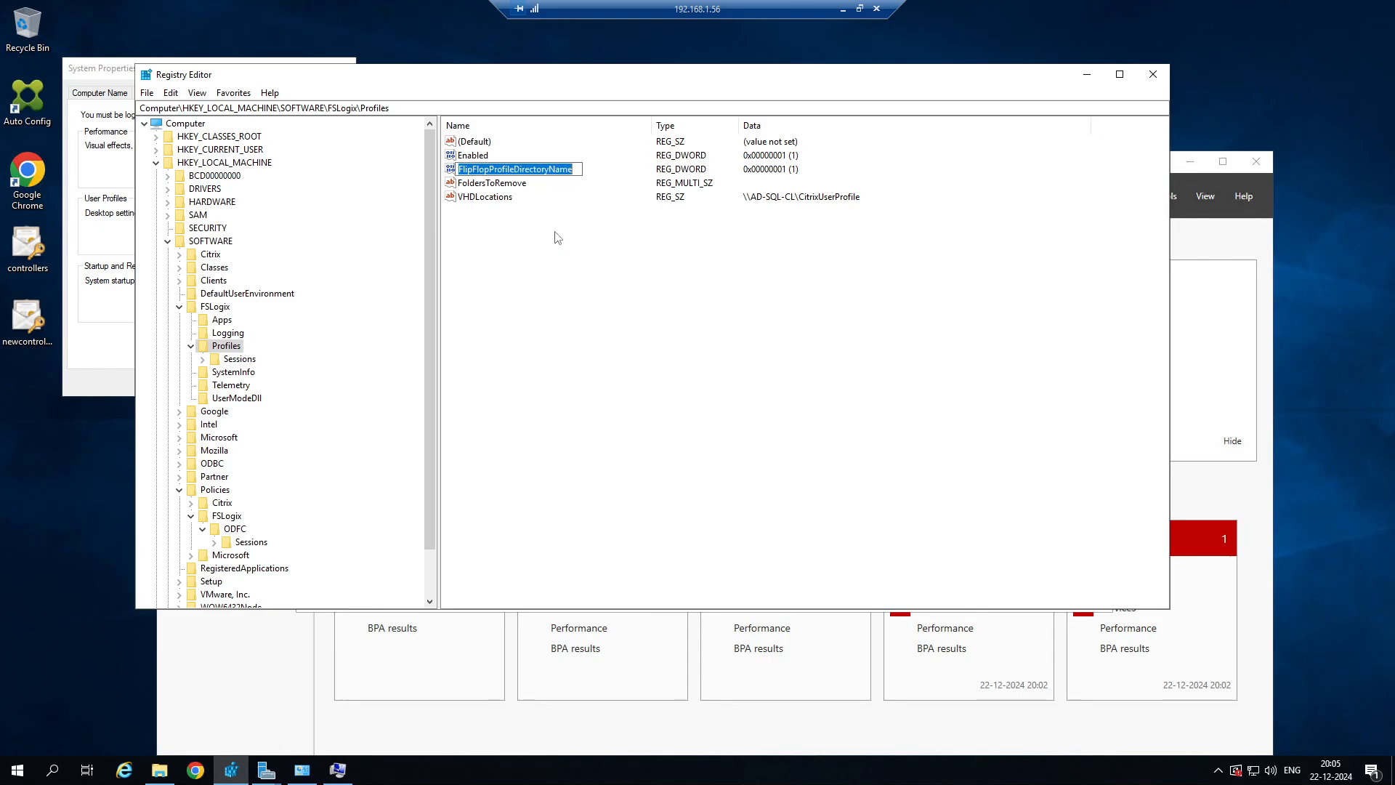
{"action": "left_click", "coordinate": [225, 535]}
{"action": "right_click", "coordinate": [487, 217]}
{"action": "mouse_move", "coordinate": [518, 226]}
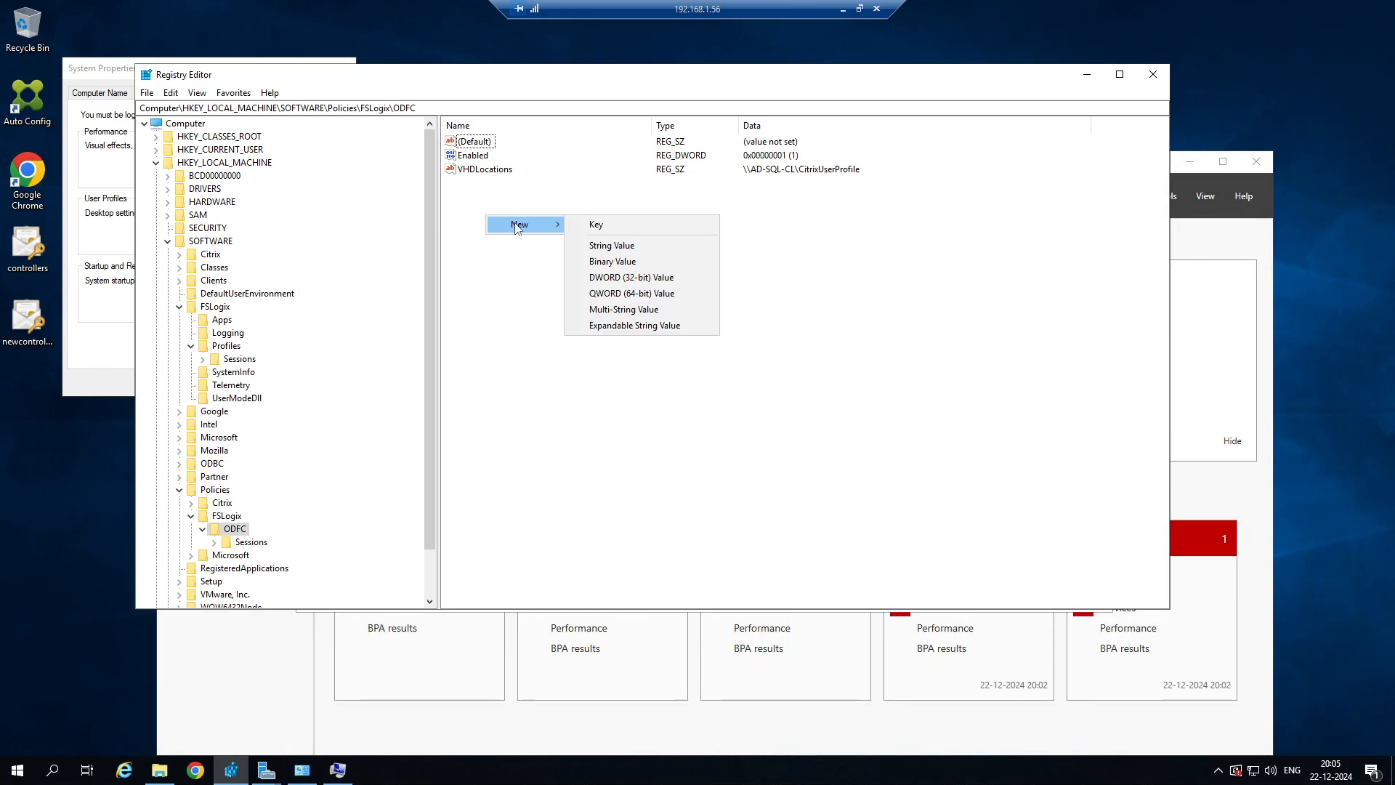
{"action": "left_click", "coordinate": [630, 278]}
{"action": "key", "text": "ctrl+v"}
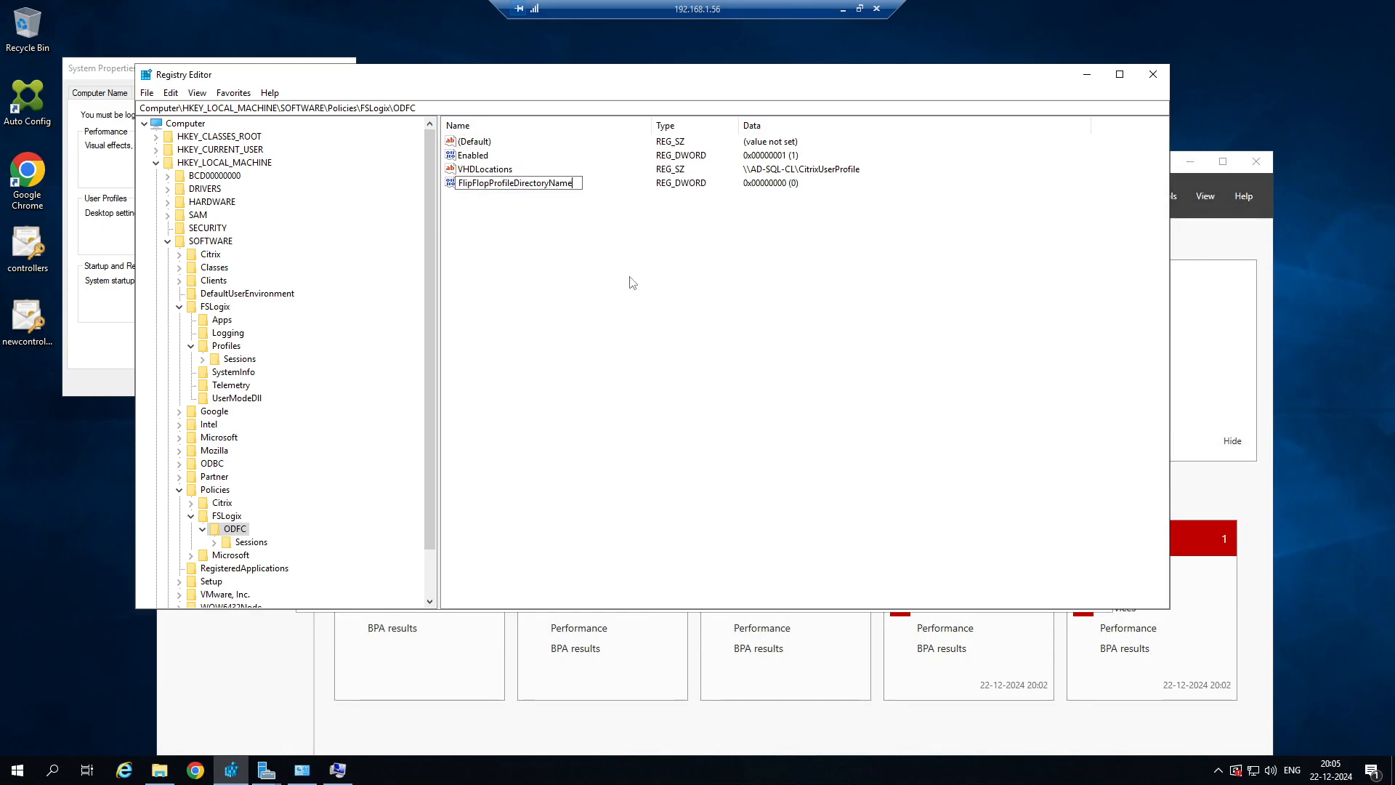
{"action": "key", "text": "Return"}
Set the ODFC key's FlipFlopProfileDirectoryName value data to 1.
{"action": "right_click", "coordinate": [523, 189]}
{"action": "left_click", "coordinate": [558, 191]}
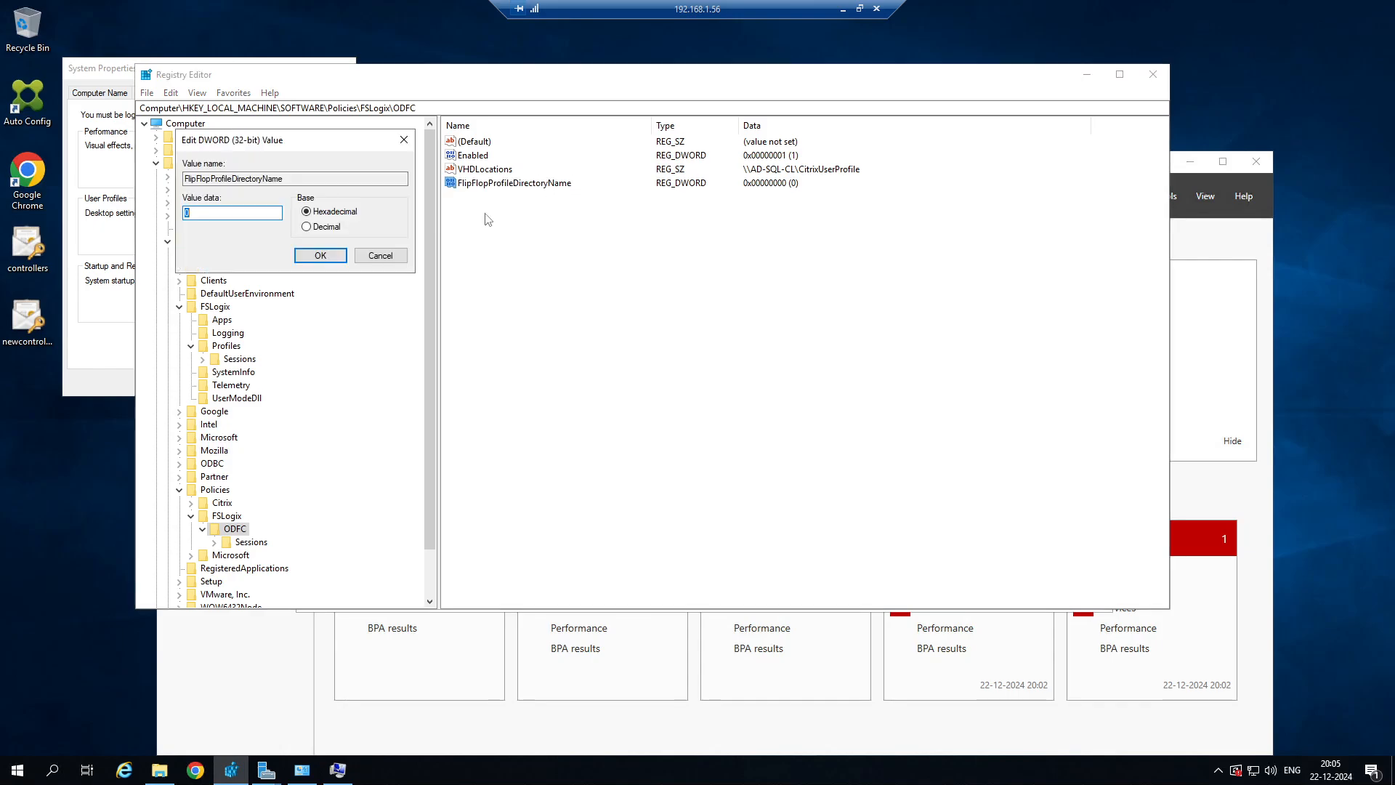
{"action": "type", "text": "1"}
{"action": "left_click", "coordinate": [320, 255]}
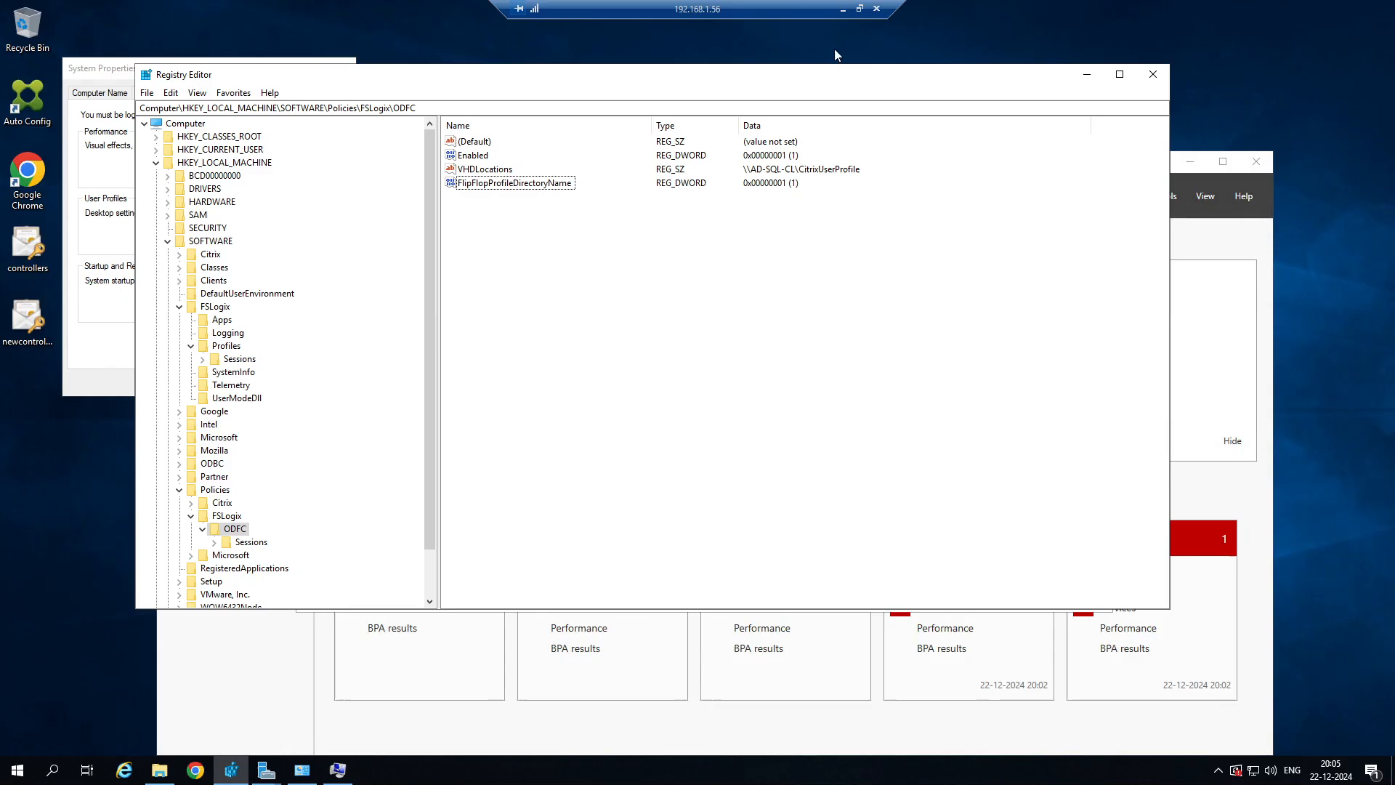
Switch to the 192.168.1.20 remote session and examine the files in the test user's current profile folder under CitrixUserProfile.
{"action": "left_click", "coordinate": [843, 10]}
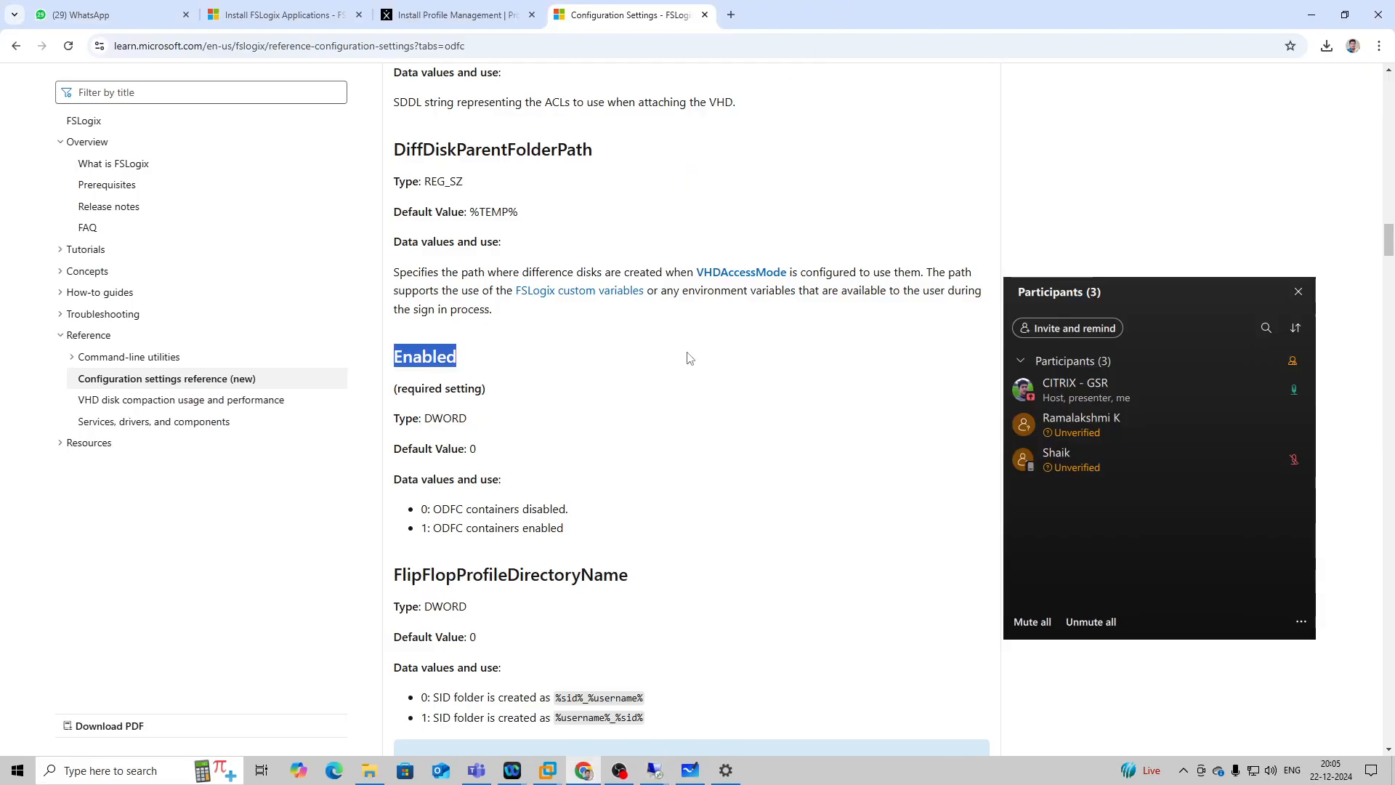
{"action": "left_click", "coordinate": [664, 775]}
{"action": "left_click", "coordinate": [512, 709]}
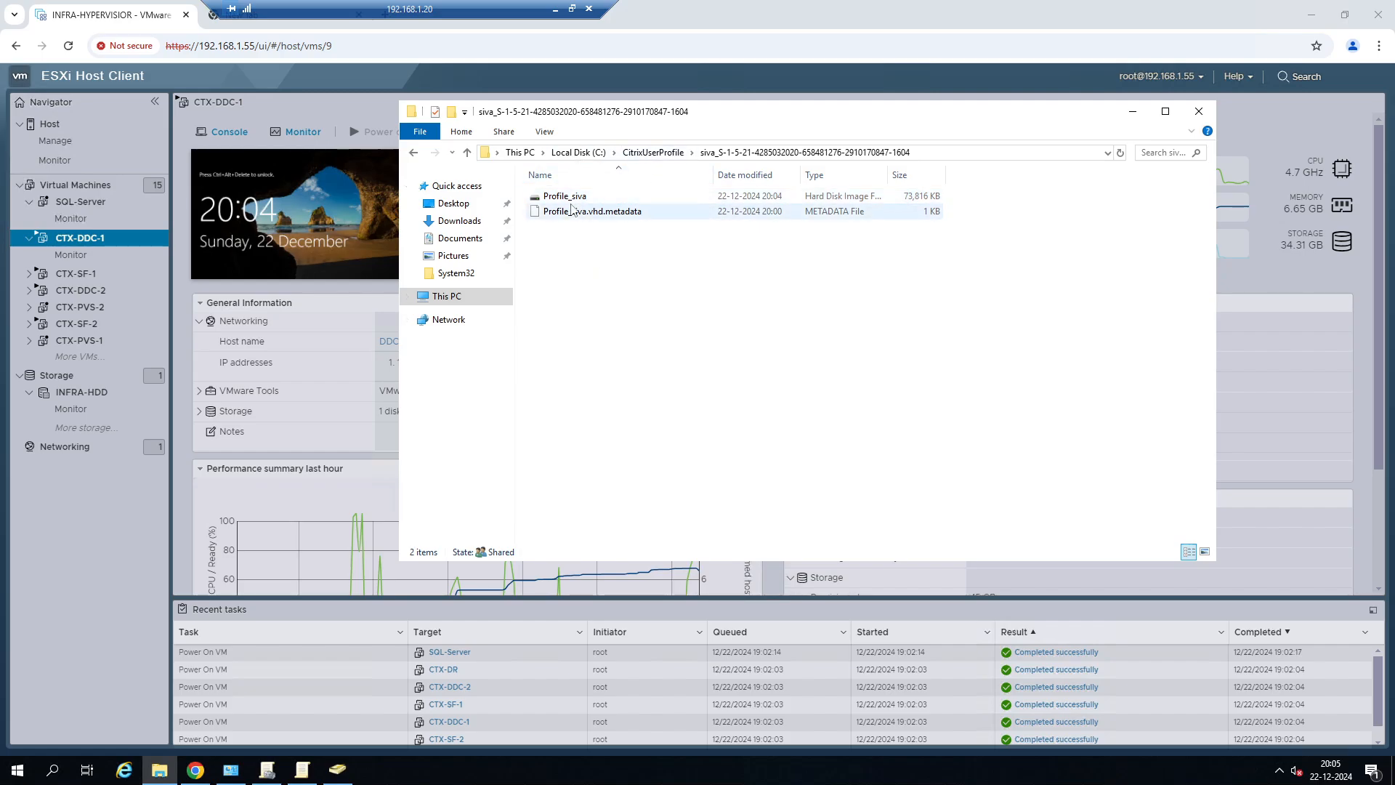
{"action": "left_click", "coordinate": [653, 151]}
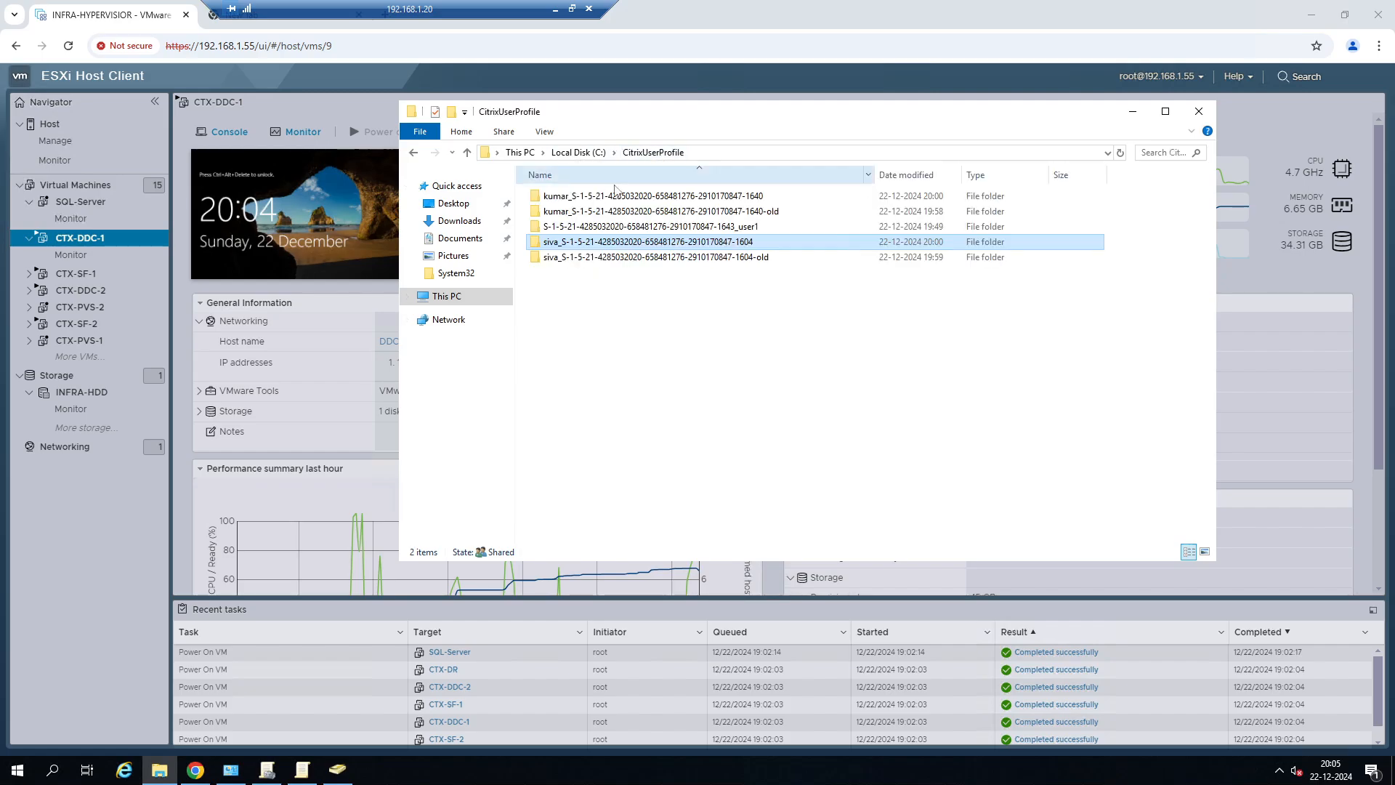
{"action": "double_click", "coordinate": [574, 242]}
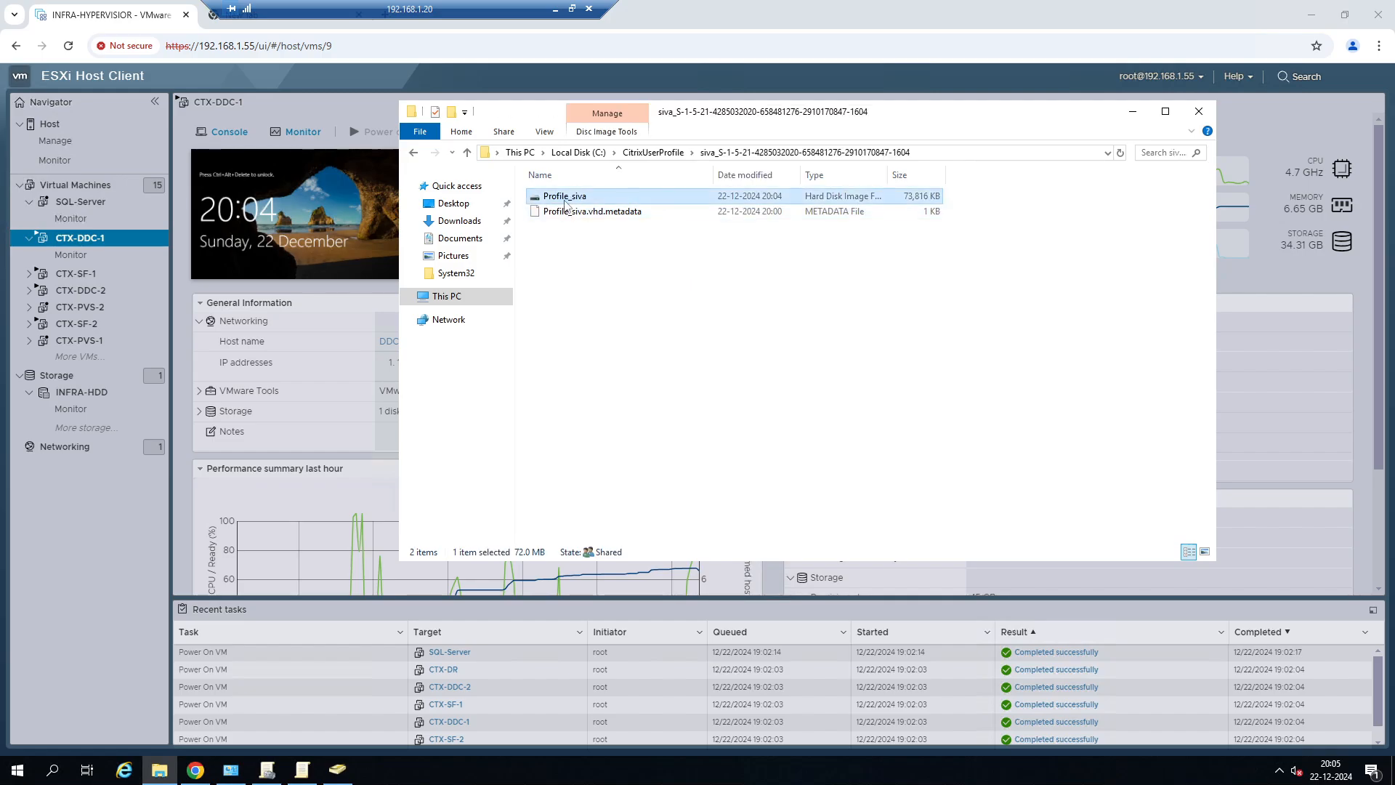
{"action": "left_click", "coordinate": [556, 9]}
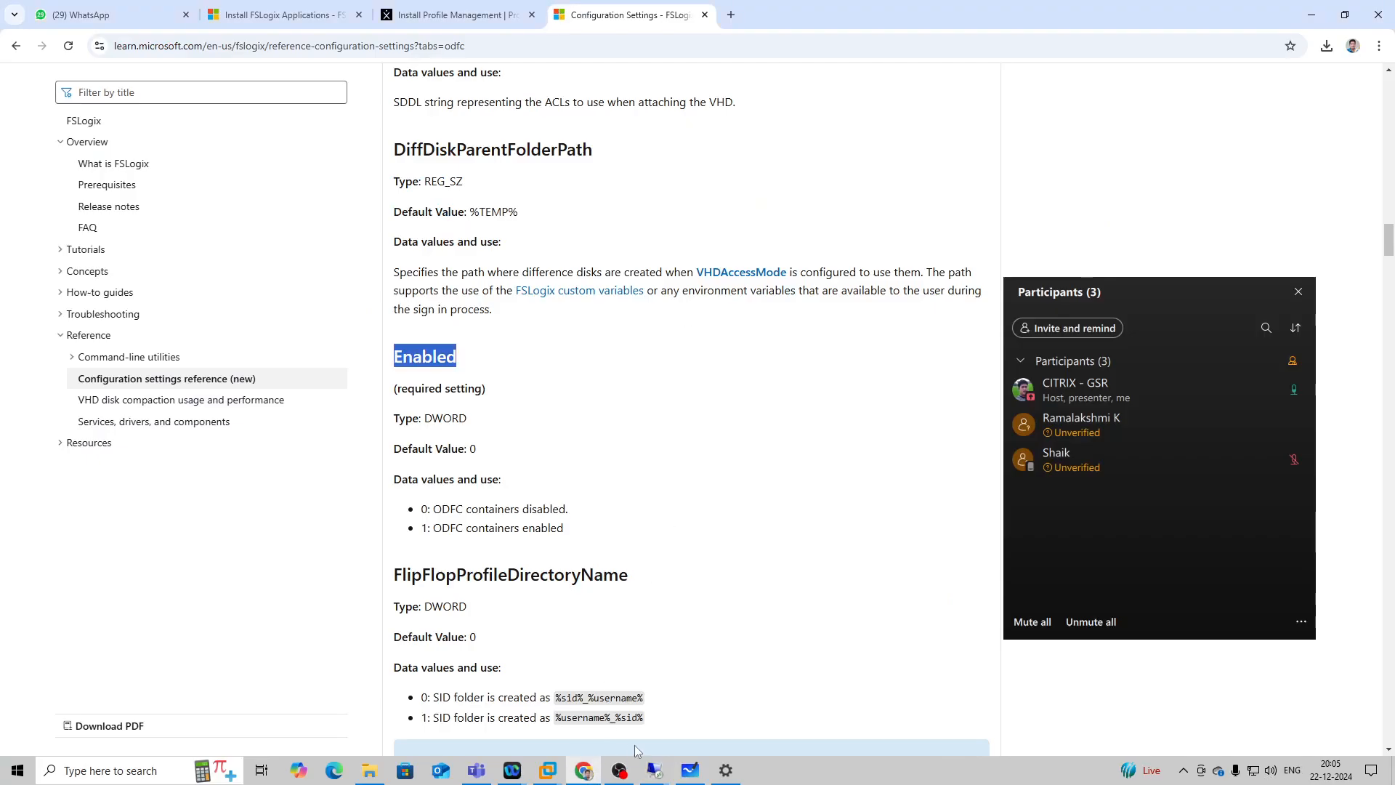
Switch to the 192.168.1.89 remote session and sign the test user out of the running SERVER-DESKTOP session.
{"action": "mouse_move", "coordinate": [654, 771]}
{"action": "left_click", "coordinate": [812, 698]}
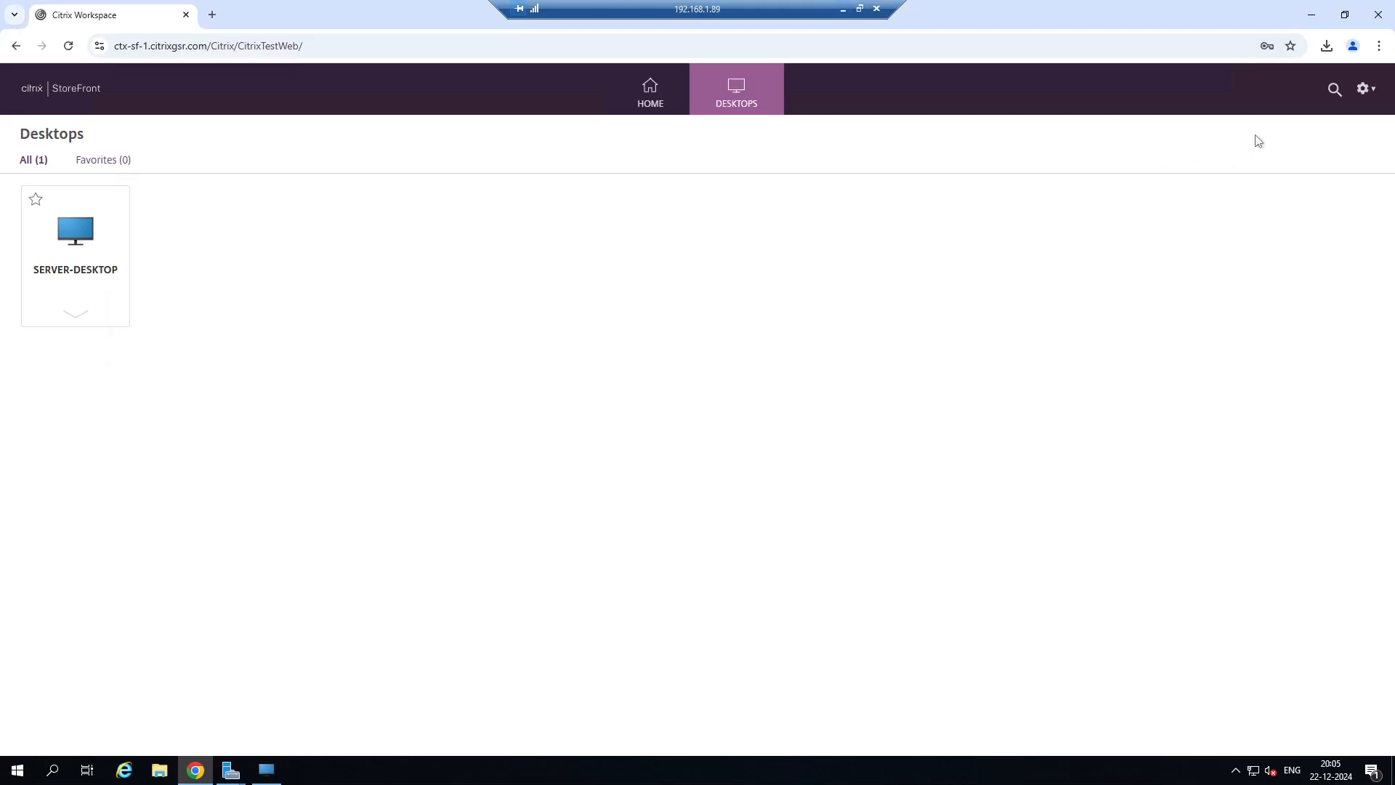
{"action": "left_click", "coordinate": [1364, 88]}
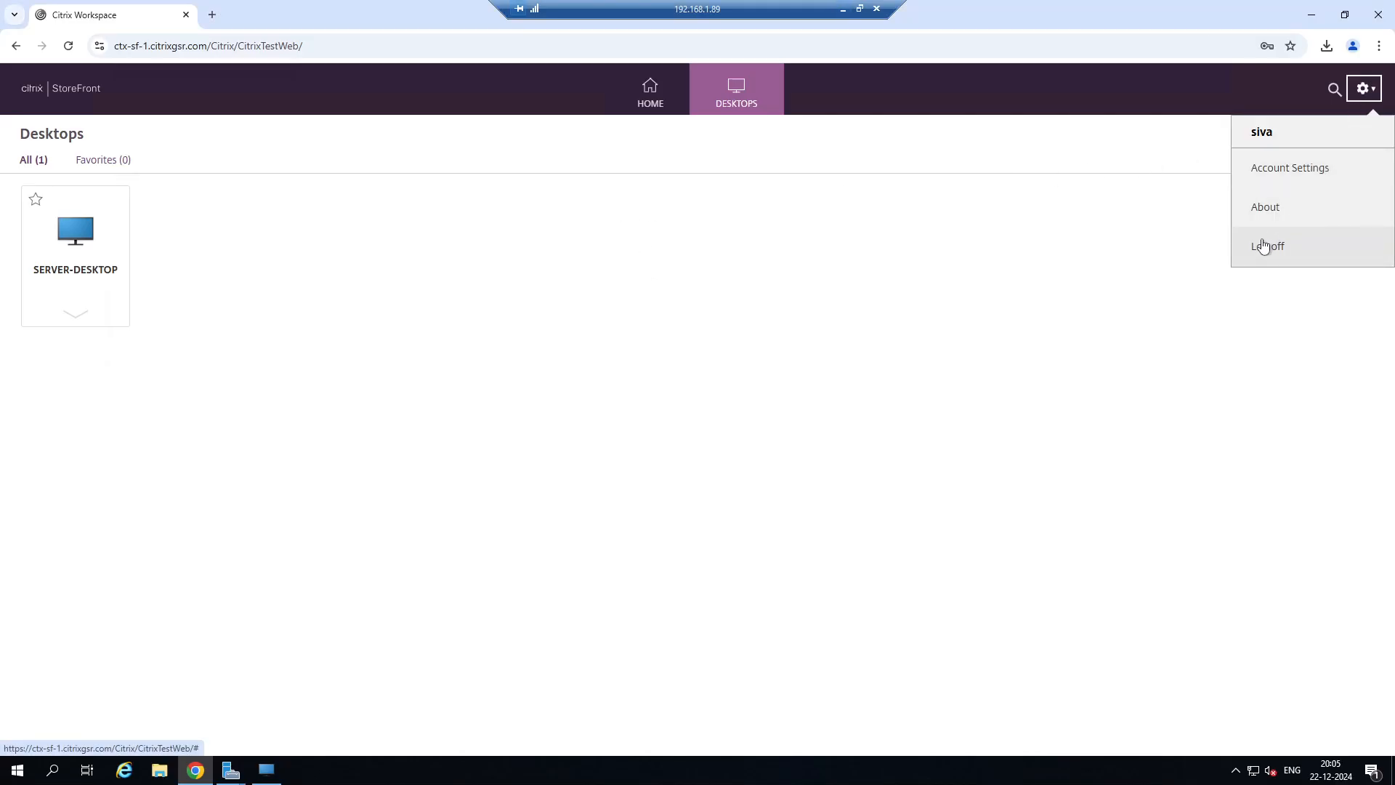
{"action": "left_click", "coordinate": [266, 770]}
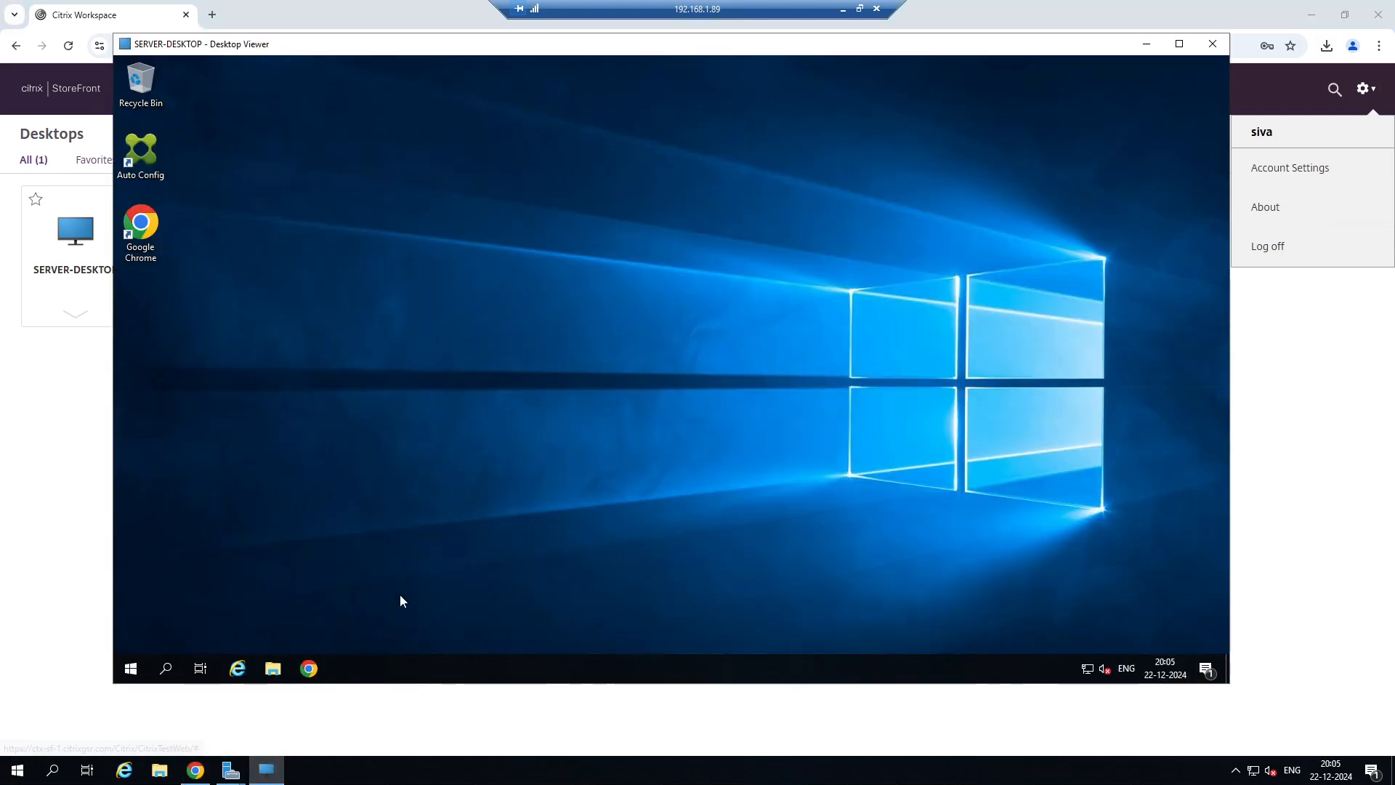
{"action": "right_click", "coordinate": [141, 665]}
{"action": "left_click", "coordinate": [394, 649]}
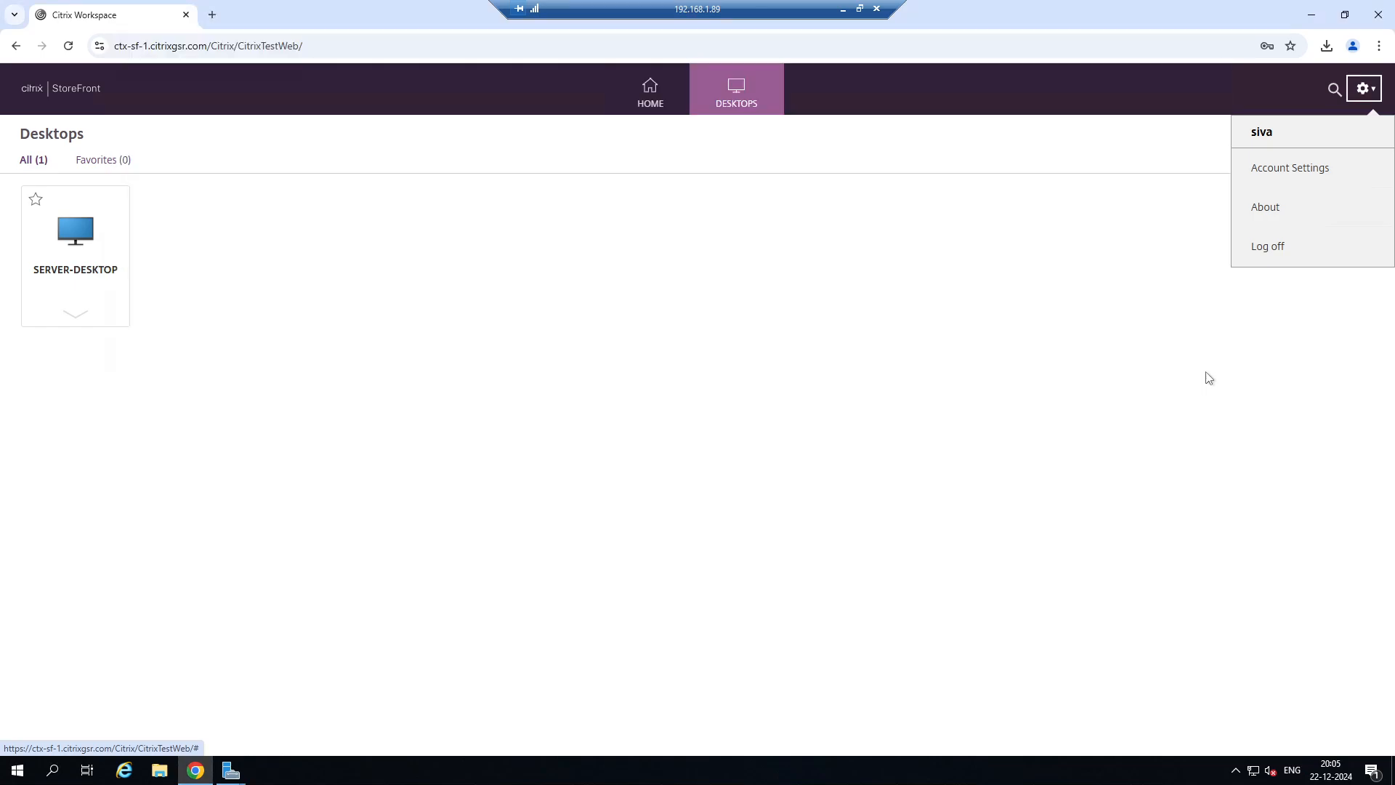
Reload the Citrix StoreFront page and log off the test user's account.
{"action": "left_click", "coordinate": [69, 45]}
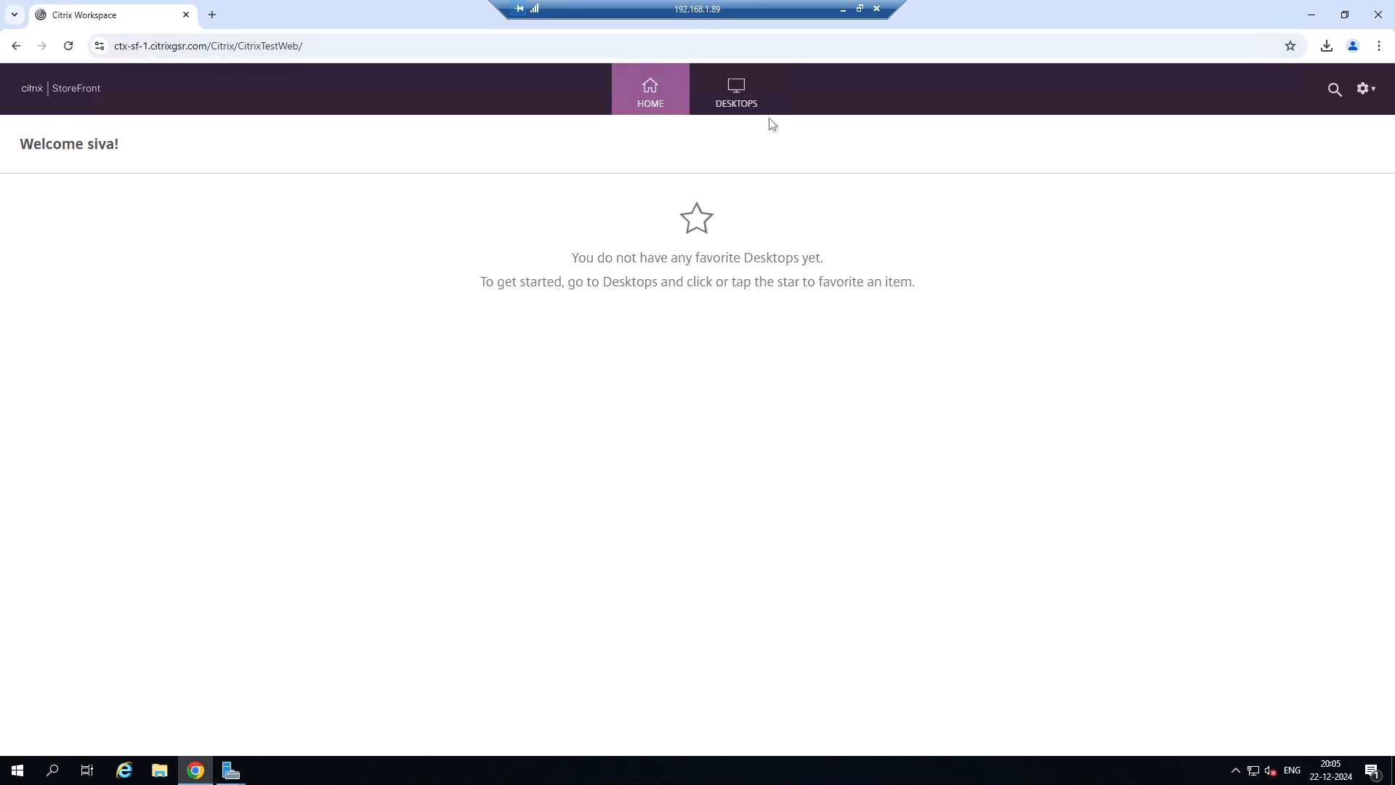
{"action": "left_click", "coordinate": [1365, 90]}
{"action": "left_click", "coordinate": [1273, 236]}
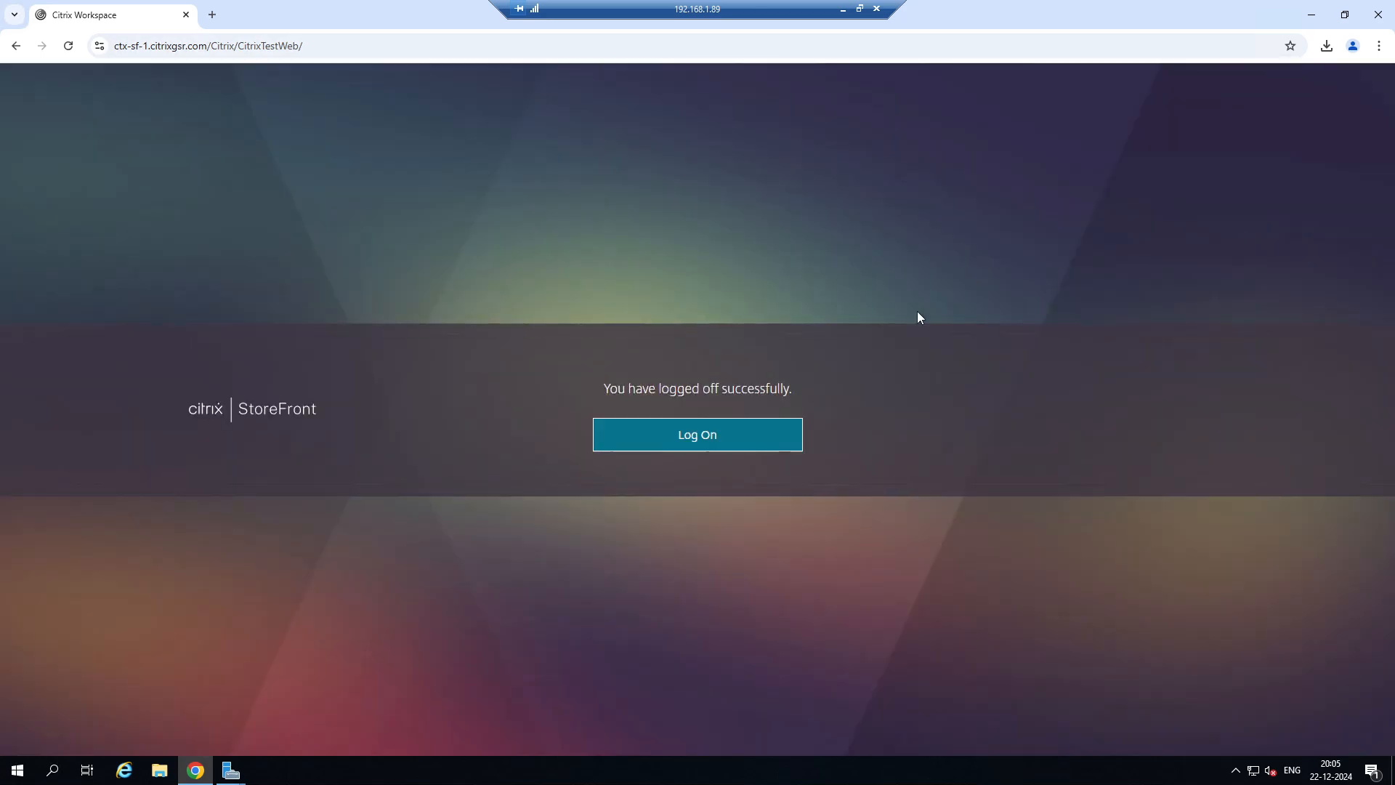
Log on to StoreFront again with the prefilled credentials and launch SERVER-DESKTOP through its downloaded ICA file.
{"action": "left_click", "coordinate": [742, 434]}
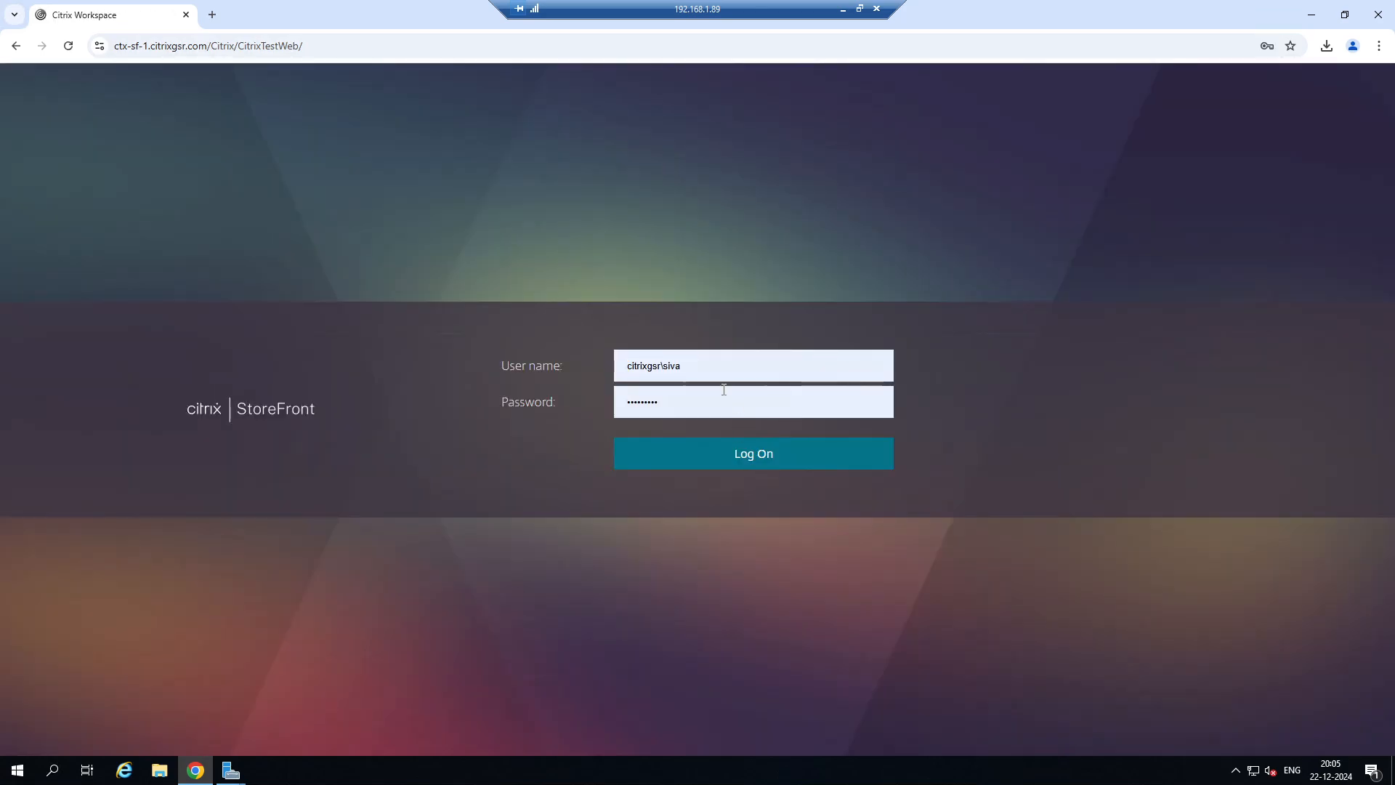
{"action": "left_click", "coordinate": [712, 454]}
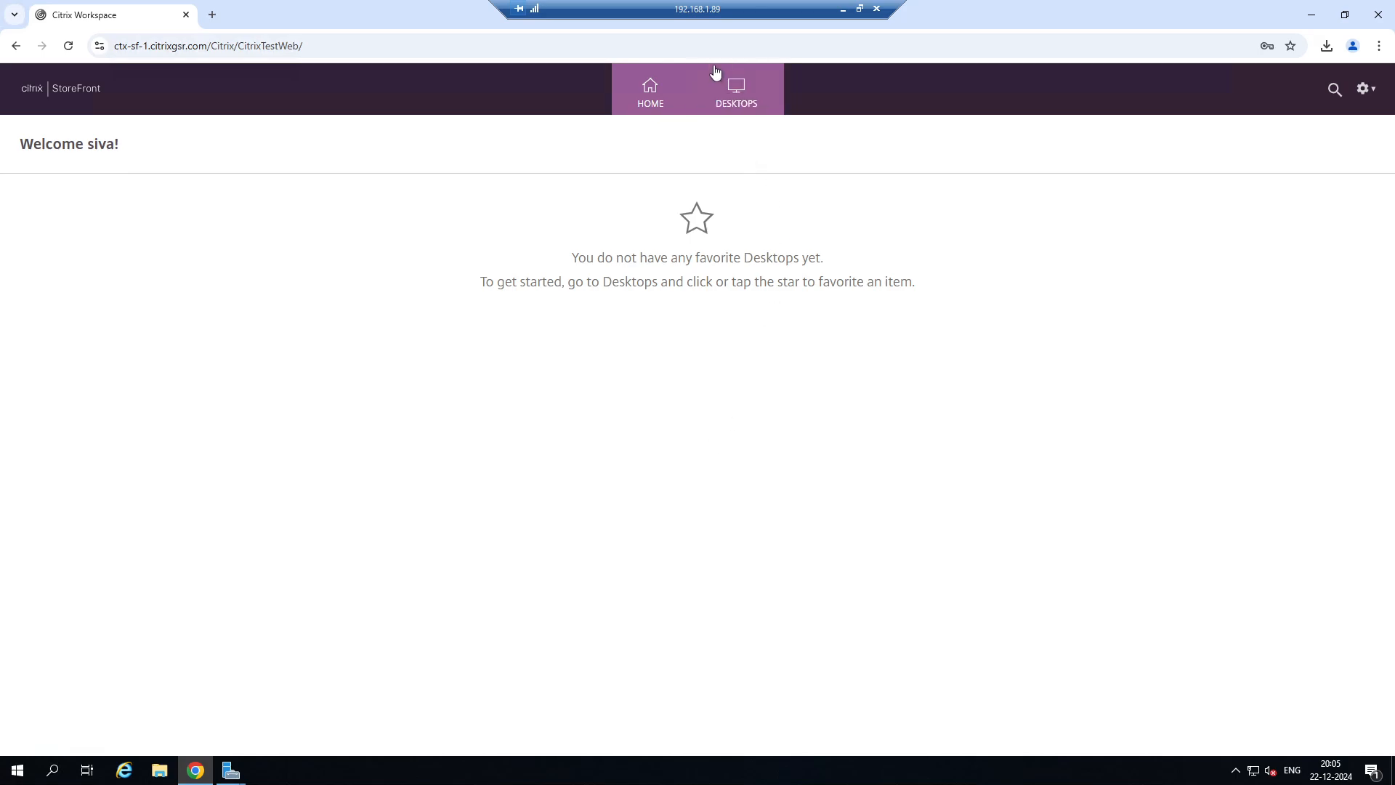
{"action": "left_click", "coordinate": [736, 86]}
{"action": "left_click", "coordinate": [59, 242]}
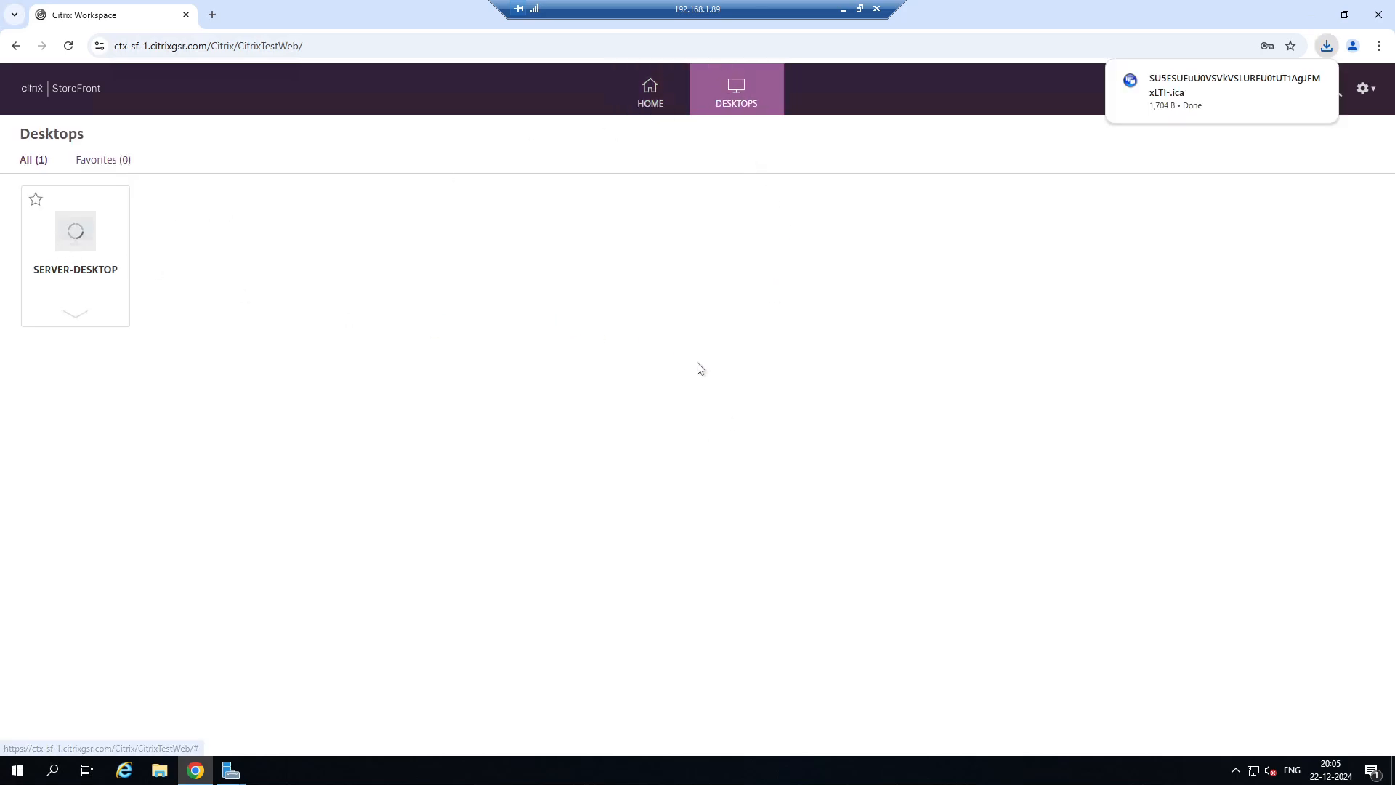
{"action": "left_click", "coordinate": [1187, 87]}
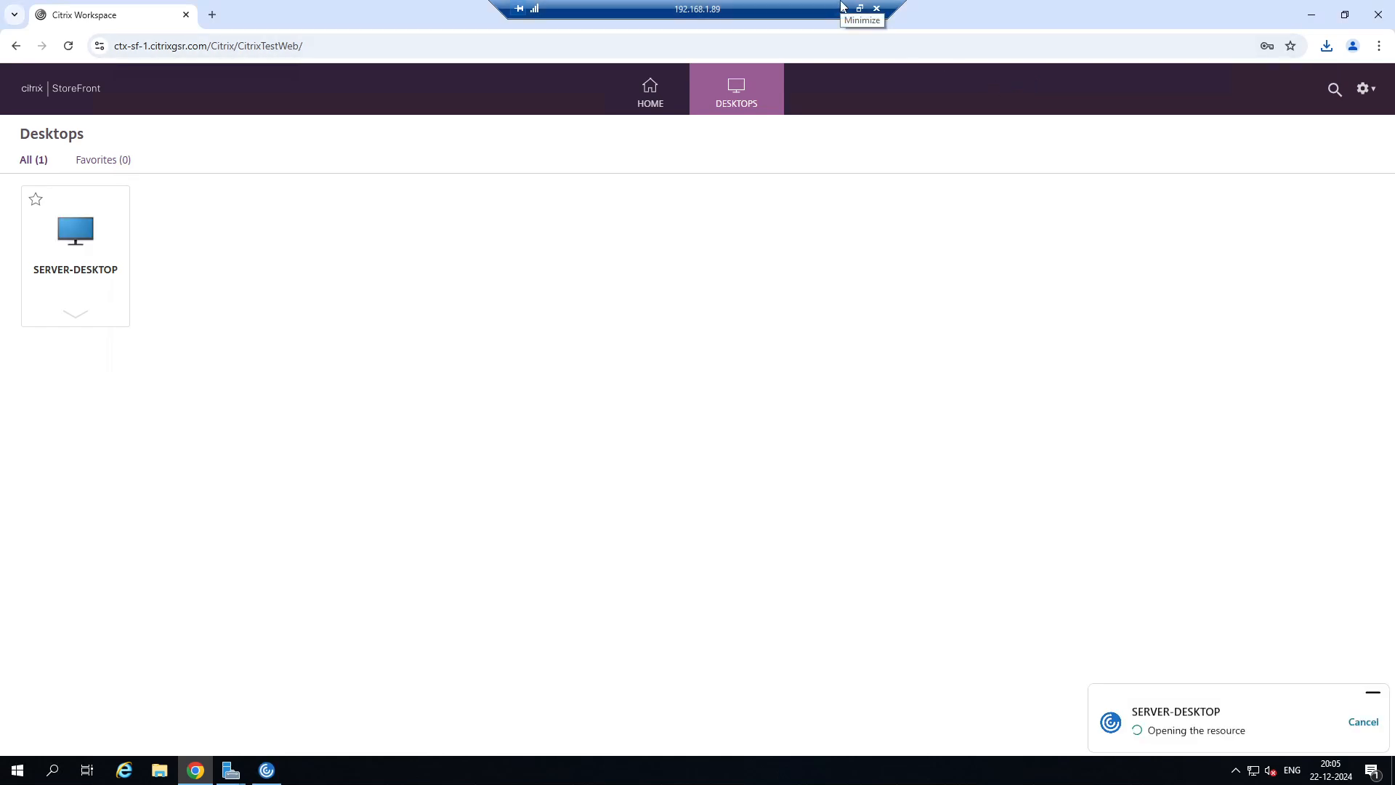
Return to the 192.168.1.20 remote session and refresh the test user's profile folder to check for container files.
{"action": "left_click", "coordinate": [843, 7]}
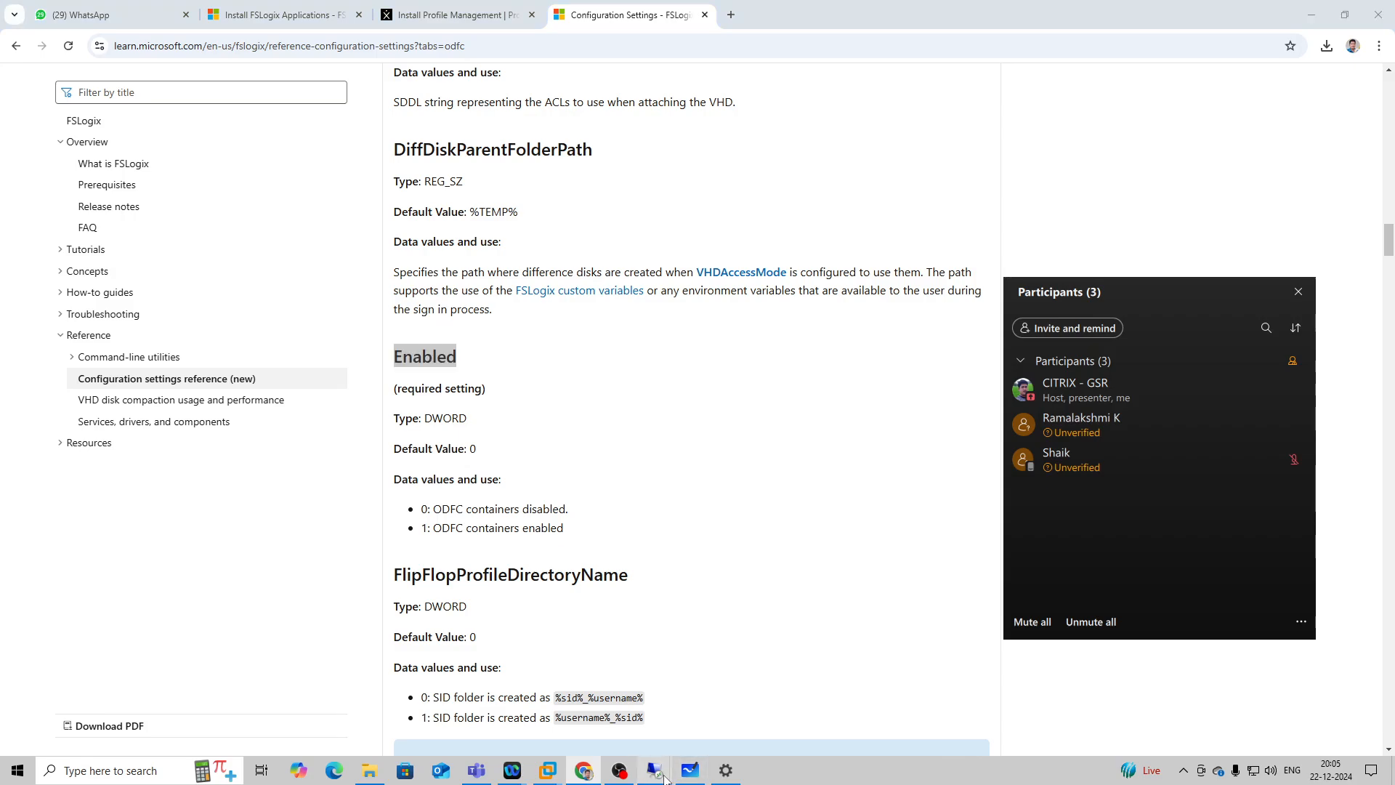
{"action": "mouse_move", "coordinate": [654, 772]}
{"action": "left_click", "coordinate": [633, 698]}
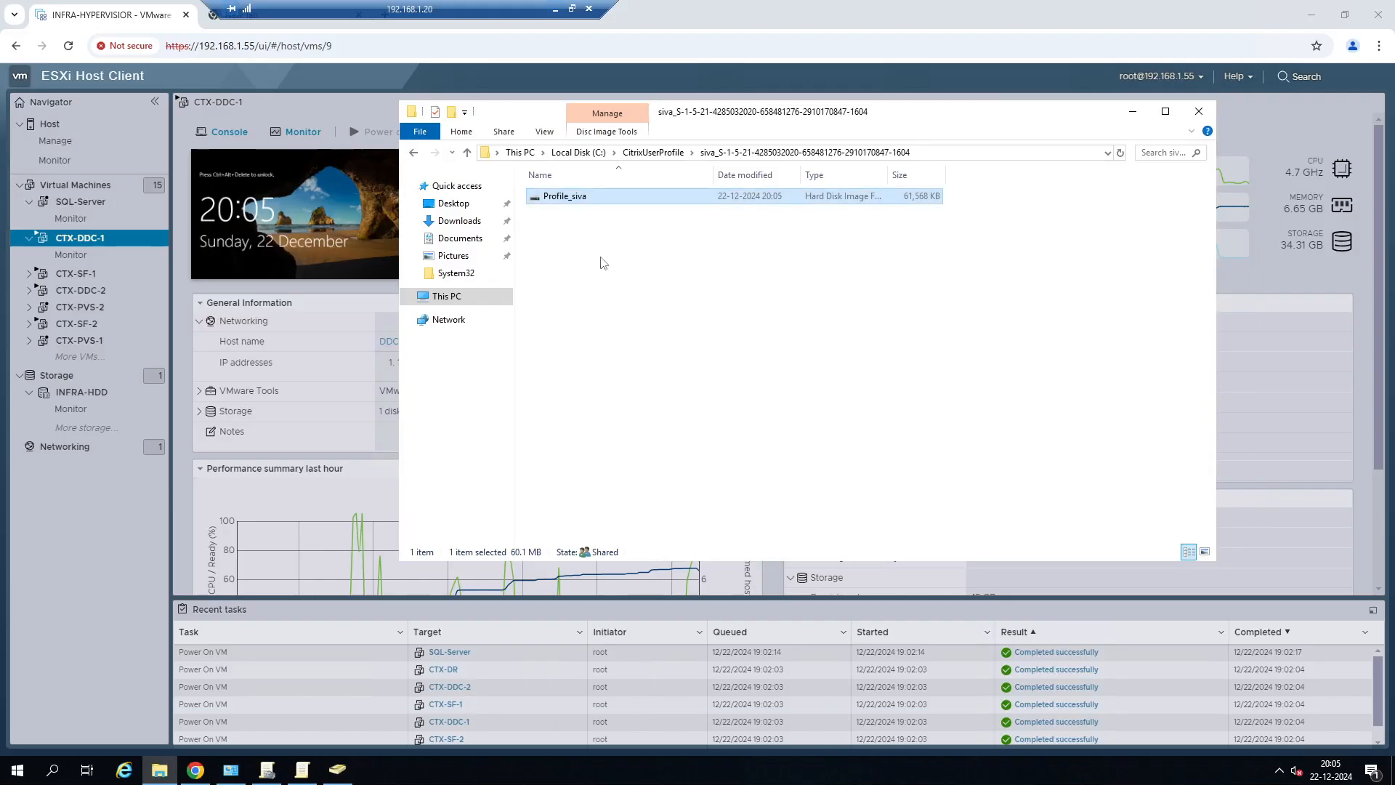
{"action": "left_click", "coordinate": [1120, 154]}
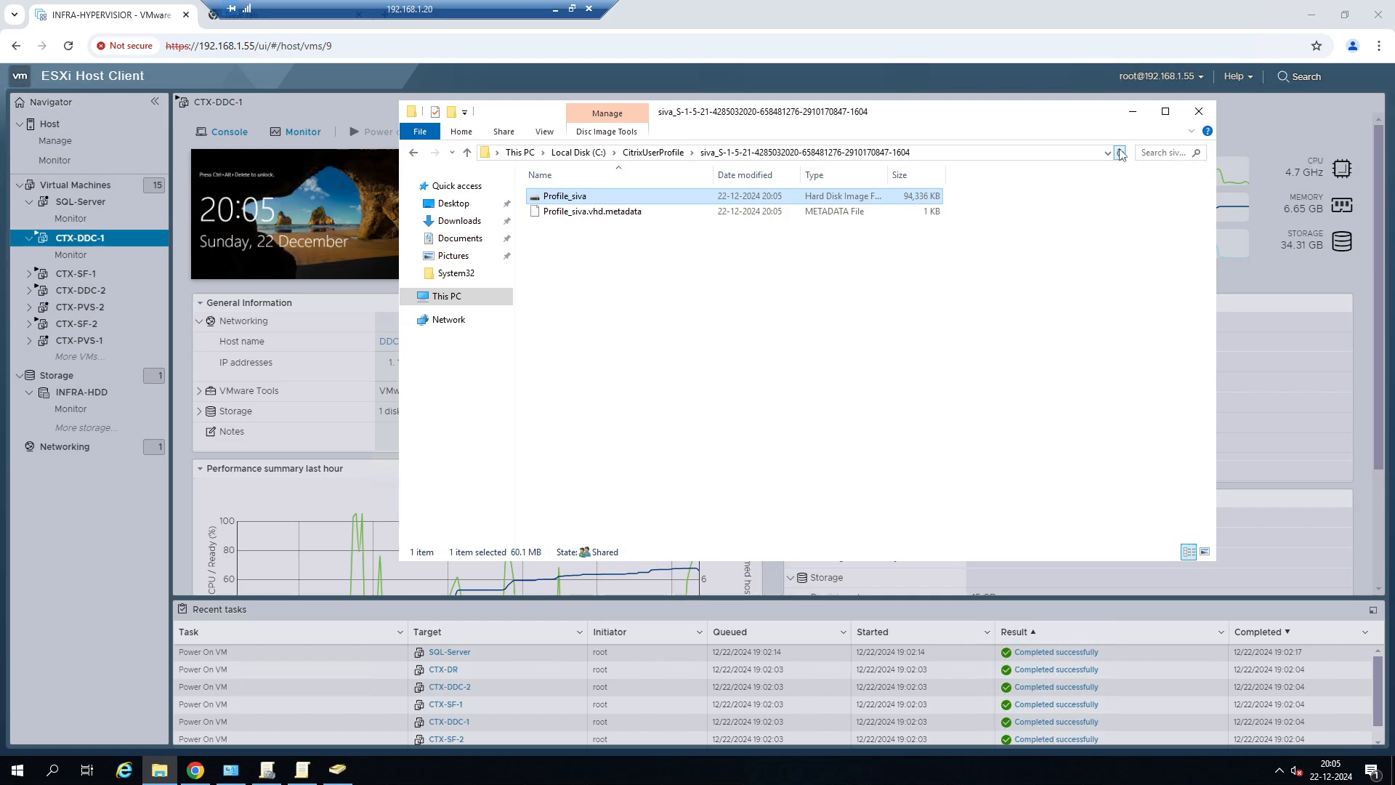
{"action": "left_click", "coordinate": [1120, 154]}
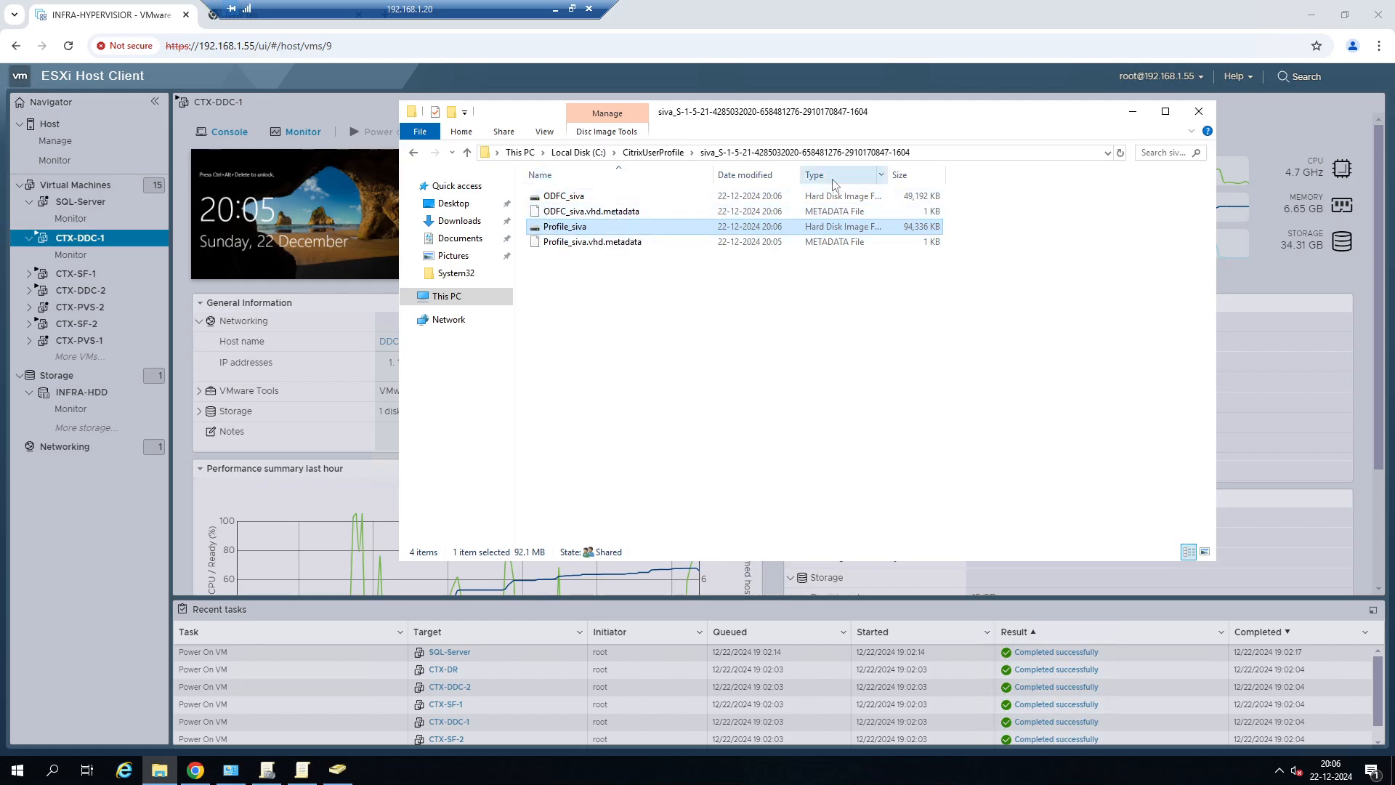
Widen the Type column and inspect the ODFC and Profile disk images in the test user's profile folder.
{"action": "left_click_drag", "start_coordinate": [891, 177], "coordinate": [1058, 177]}
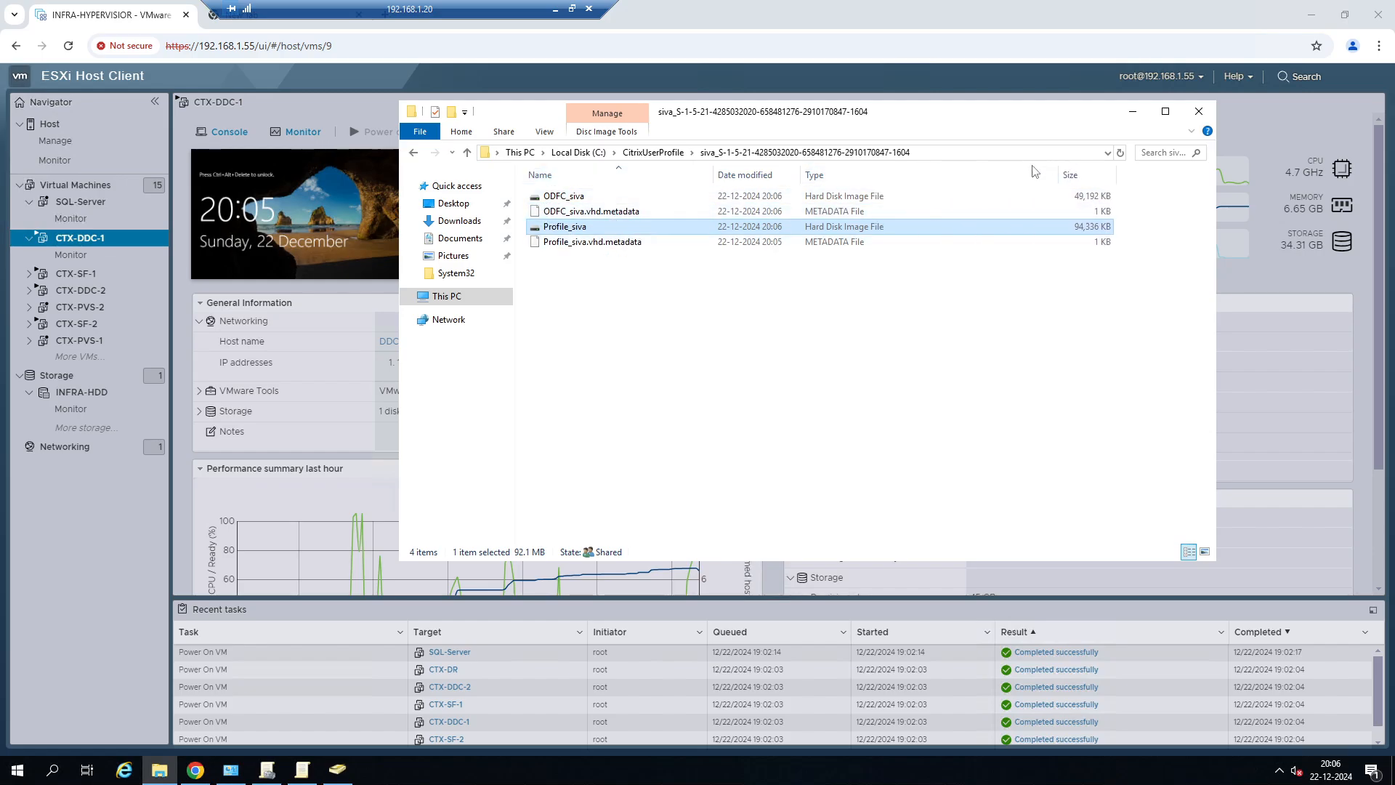
{"action": "left_click", "coordinate": [574, 199]}
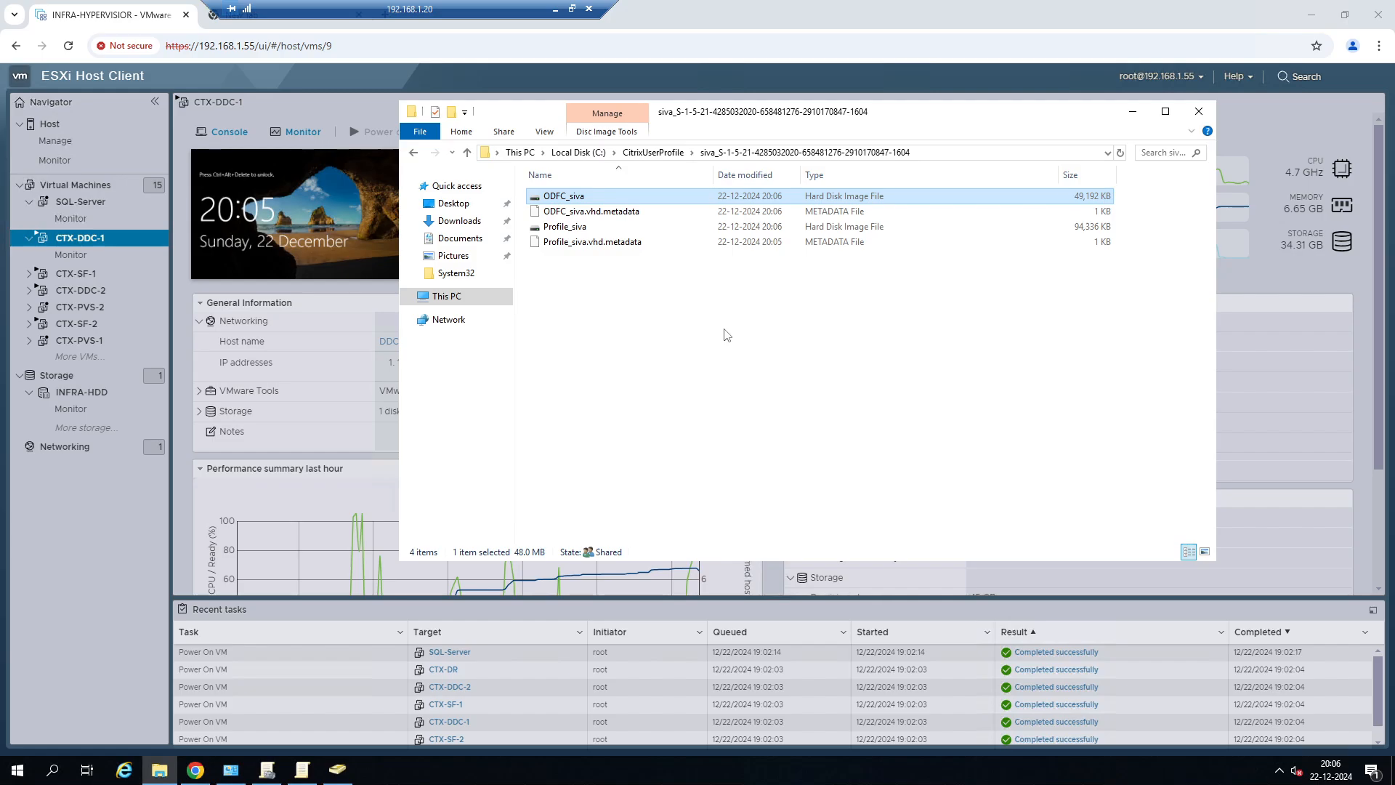
{"action": "left_click", "coordinate": [578, 228]}
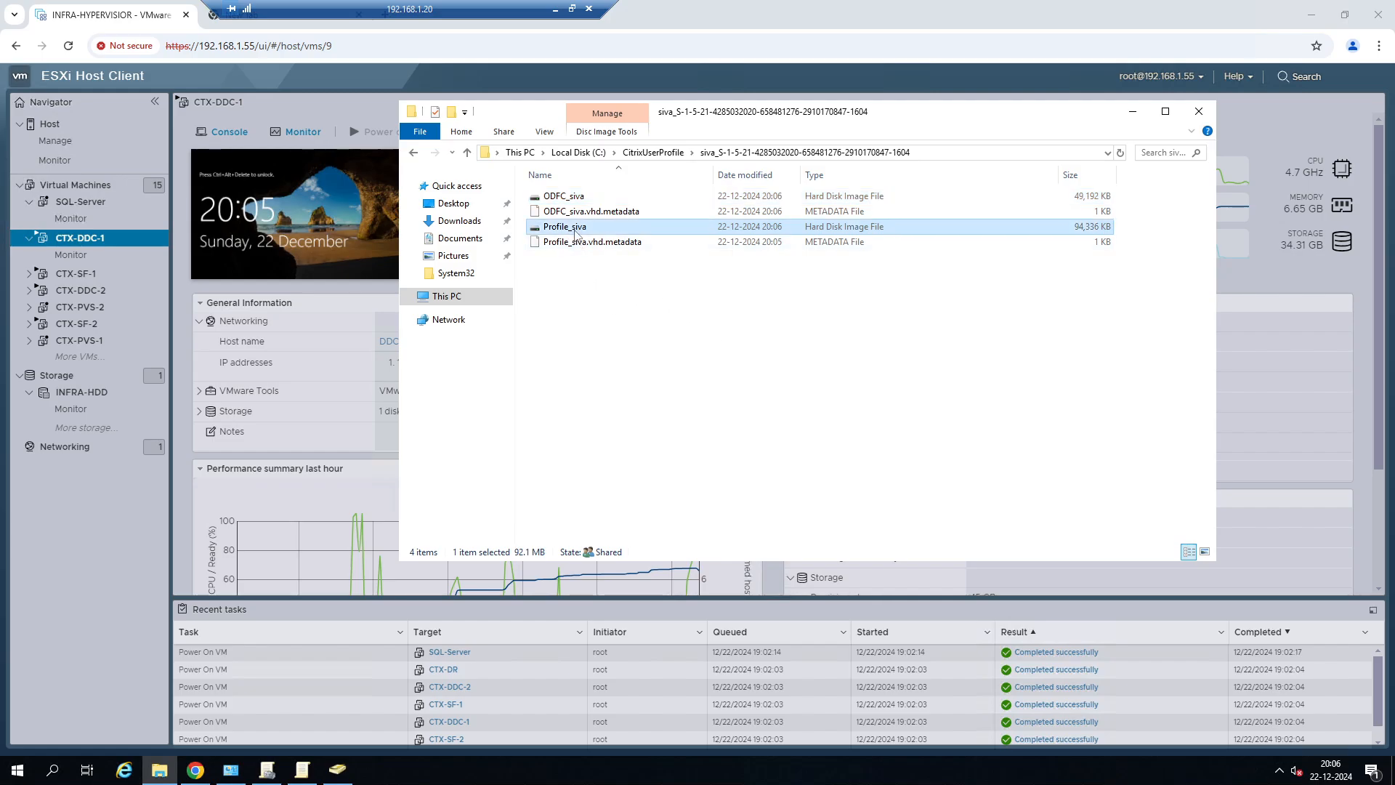
{"action": "left_click", "coordinate": [598, 198]}
{"action": "left_click", "coordinate": [604, 231]}
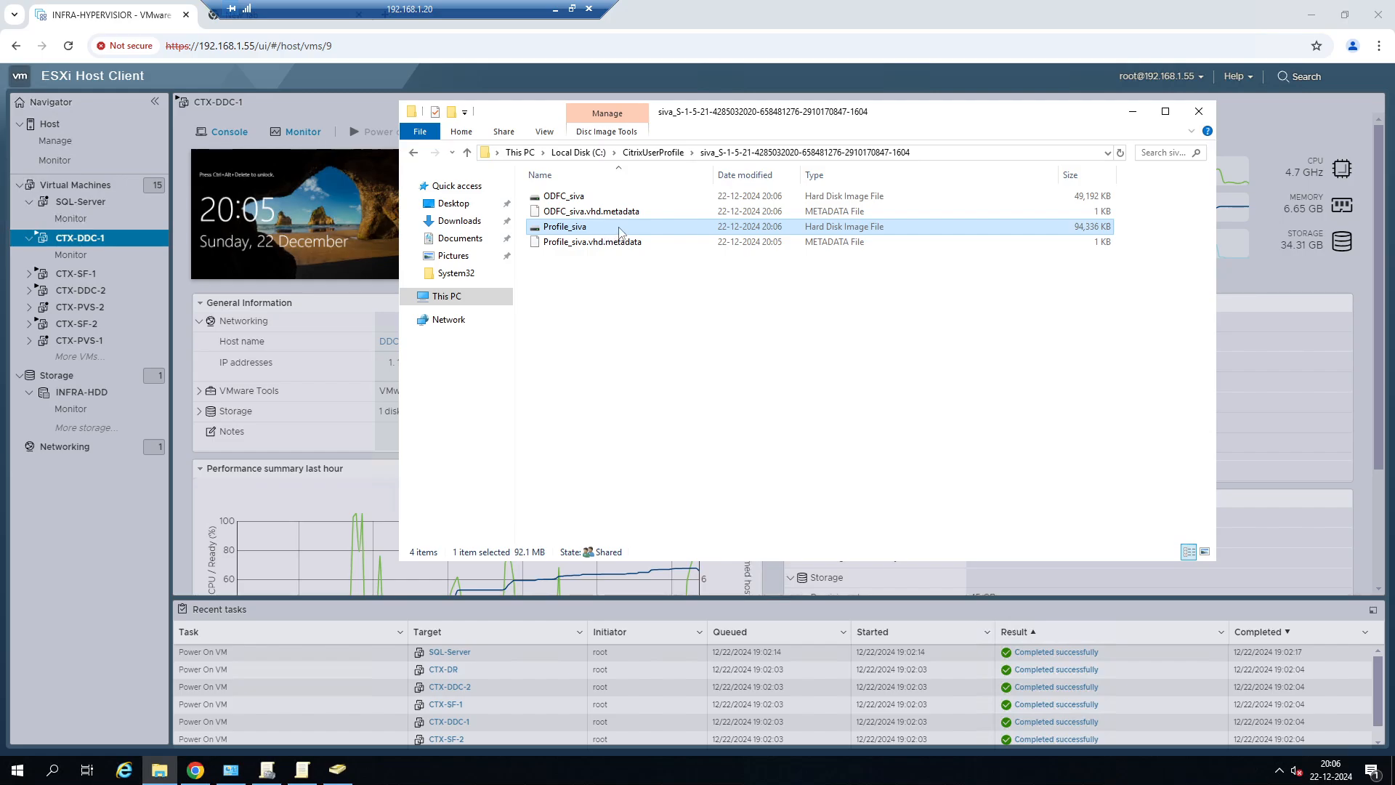
{"action": "right_click", "coordinate": [619, 229]}
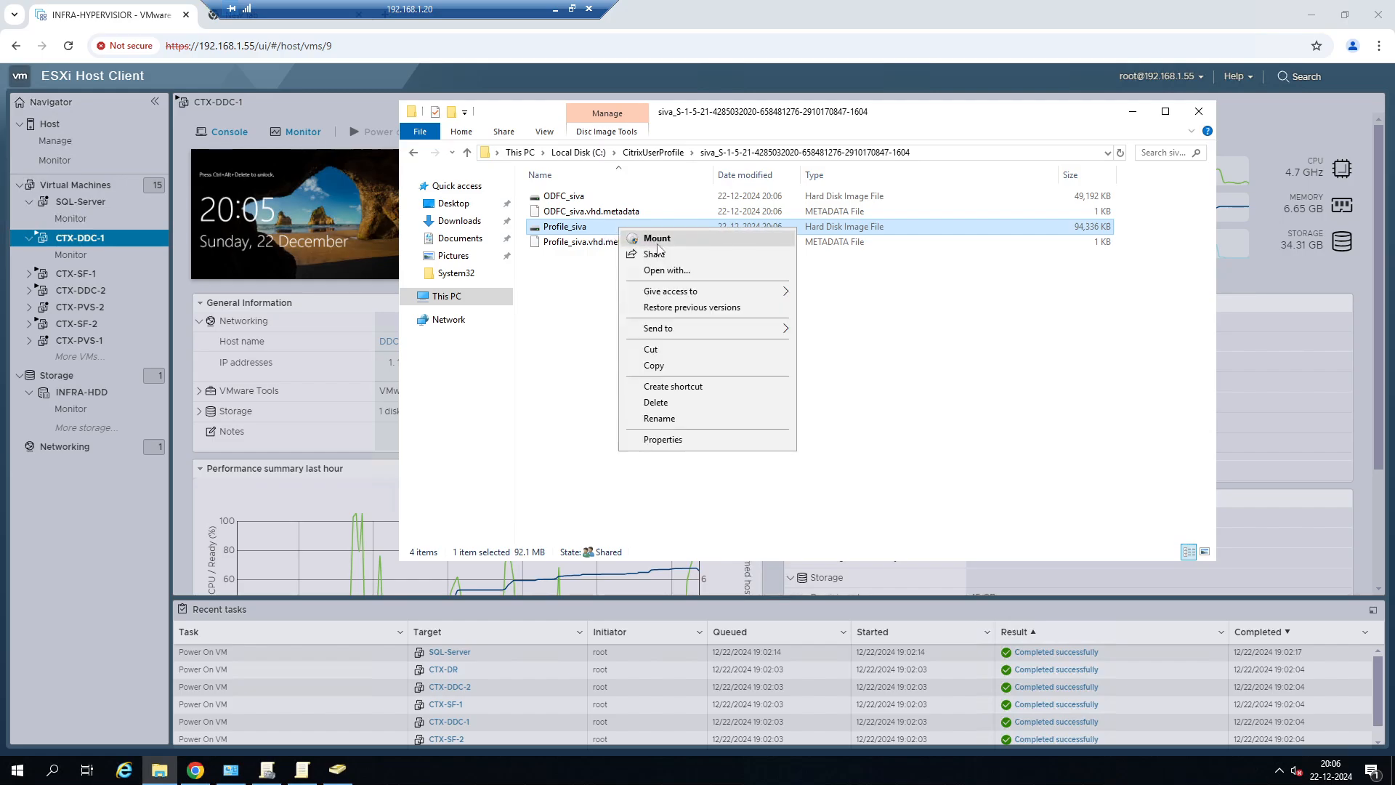
{"action": "left_click", "coordinate": [564, 324]}
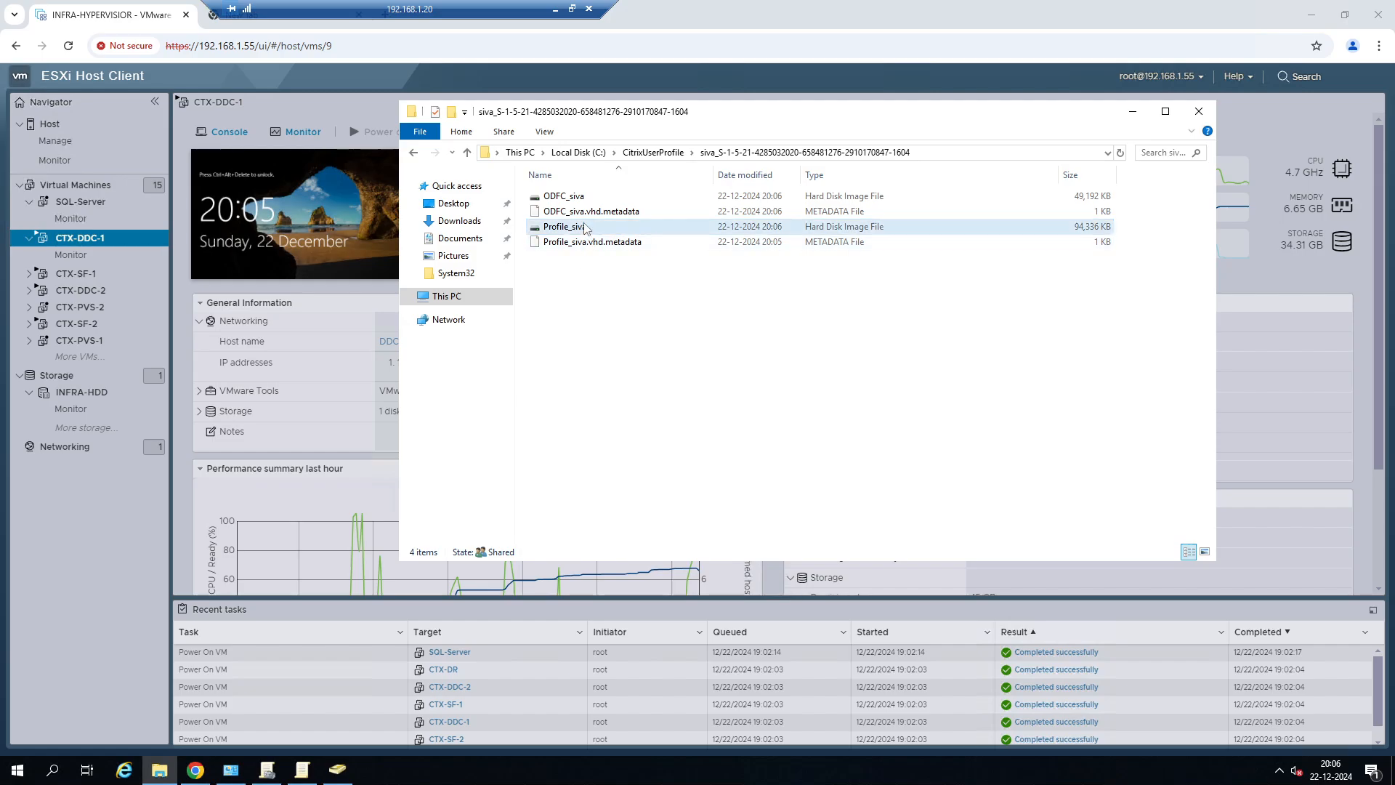
Switch to the 192.168.1.89 remote session and create a rich text document and a compressed folder on the SERVER-DESKTOP desktop.
{"action": "left_click", "coordinate": [554, 8]}
{"action": "mouse_move", "coordinate": [657, 775]}
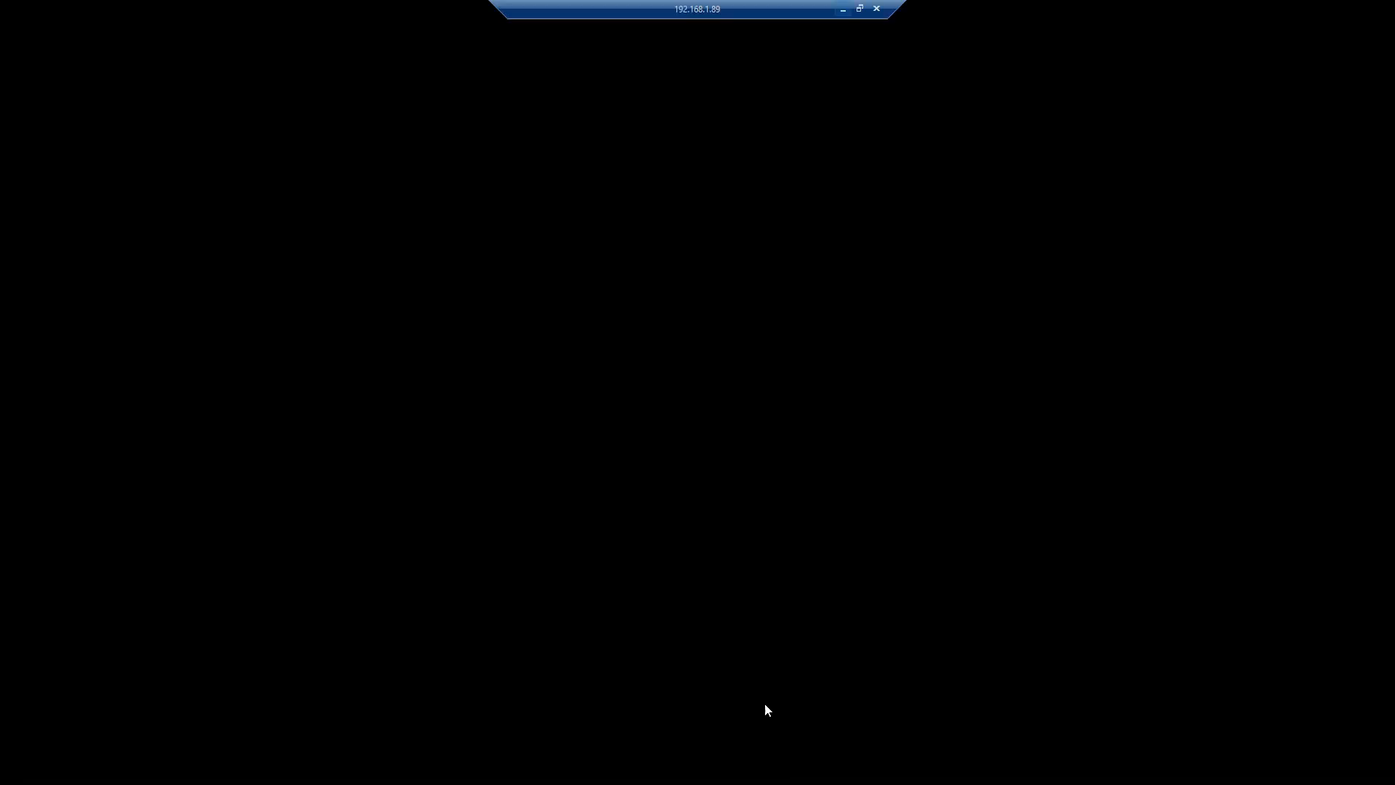
{"action": "left_click", "coordinate": [807, 719]}
{"action": "left_click", "coordinate": [267, 771]}
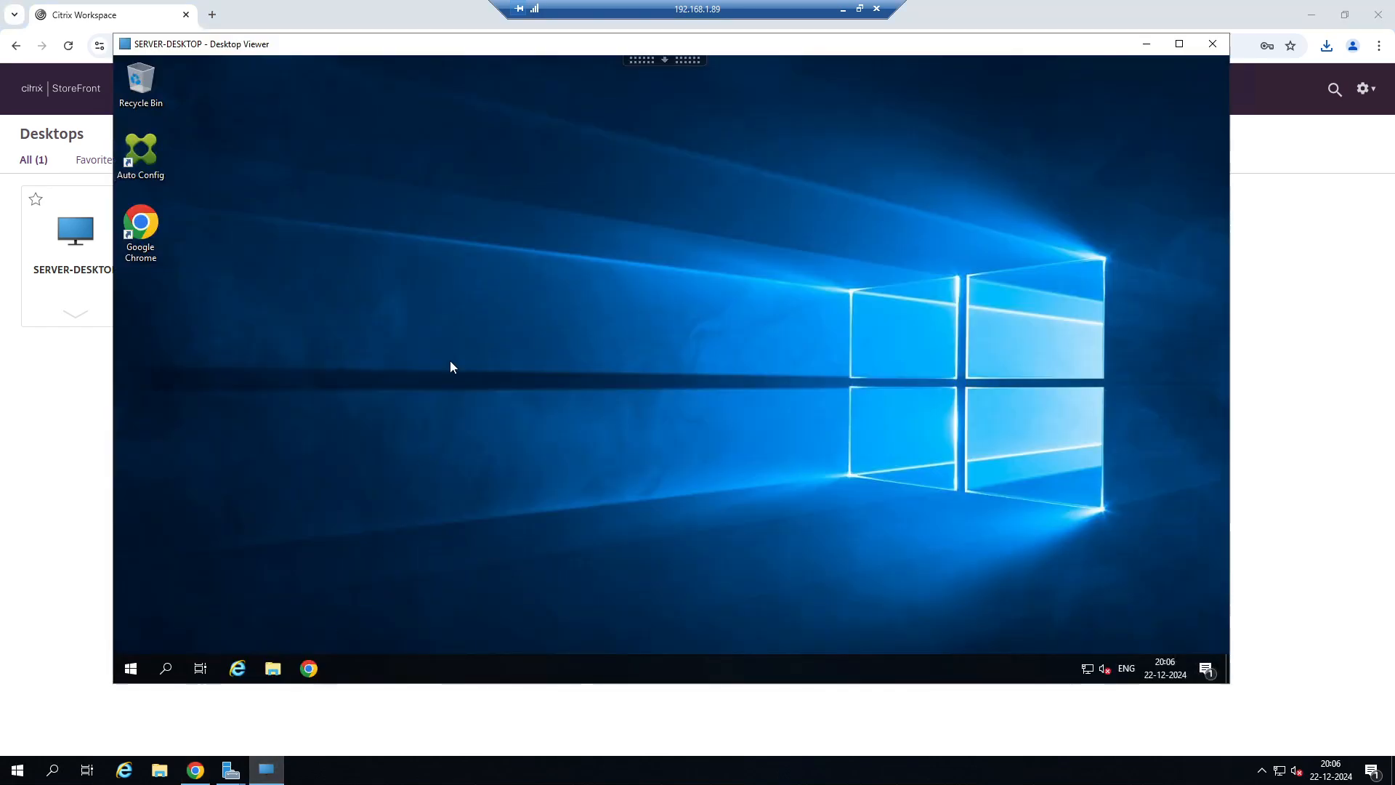
{"action": "right_click", "coordinate": [461, 175]}
{"action": "mouse_move", "coordinate": [525, 269]}
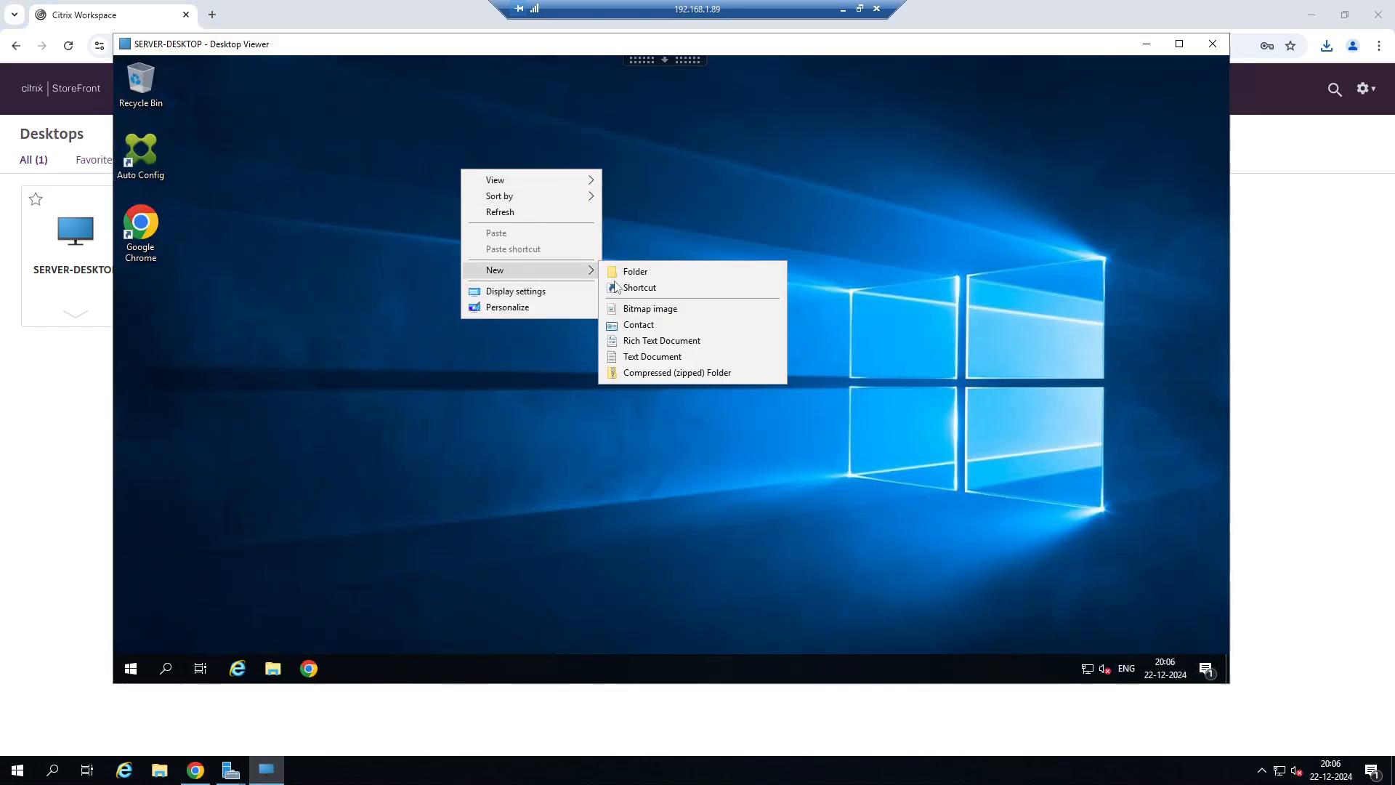
{"action": "left_click", "coordinate": [655, 342]}
{"action": "right_click", "coordinate": [861, 242]}
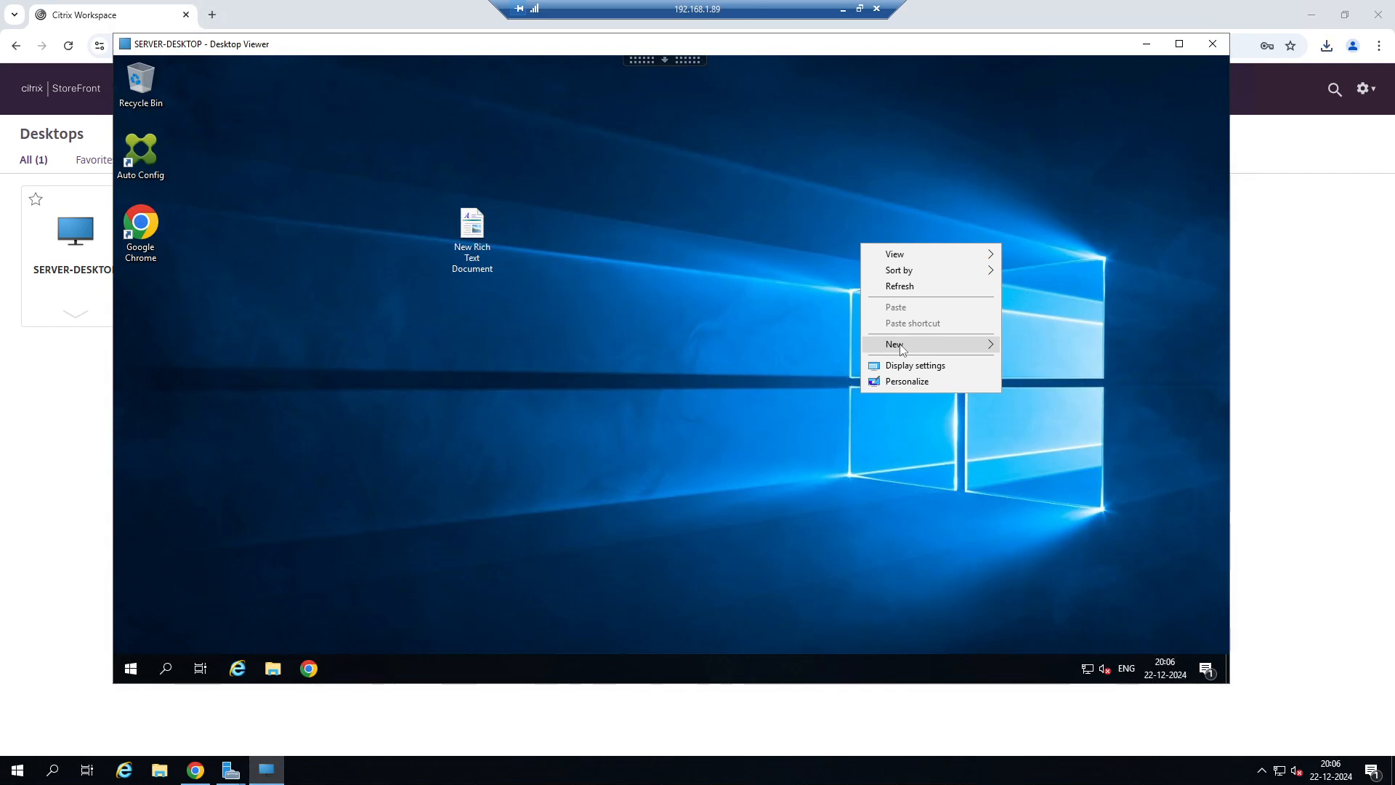
{"action": "mouse_move", "coordinate": [905, 344]}
{"action": "left_click", "coordinate": [1061, 447]}
Add a new bitmap image and a new folder with their default names to the SERVER-DESKTOP desktop.
{"action": "right_click", "coordinate": [651, 288]}
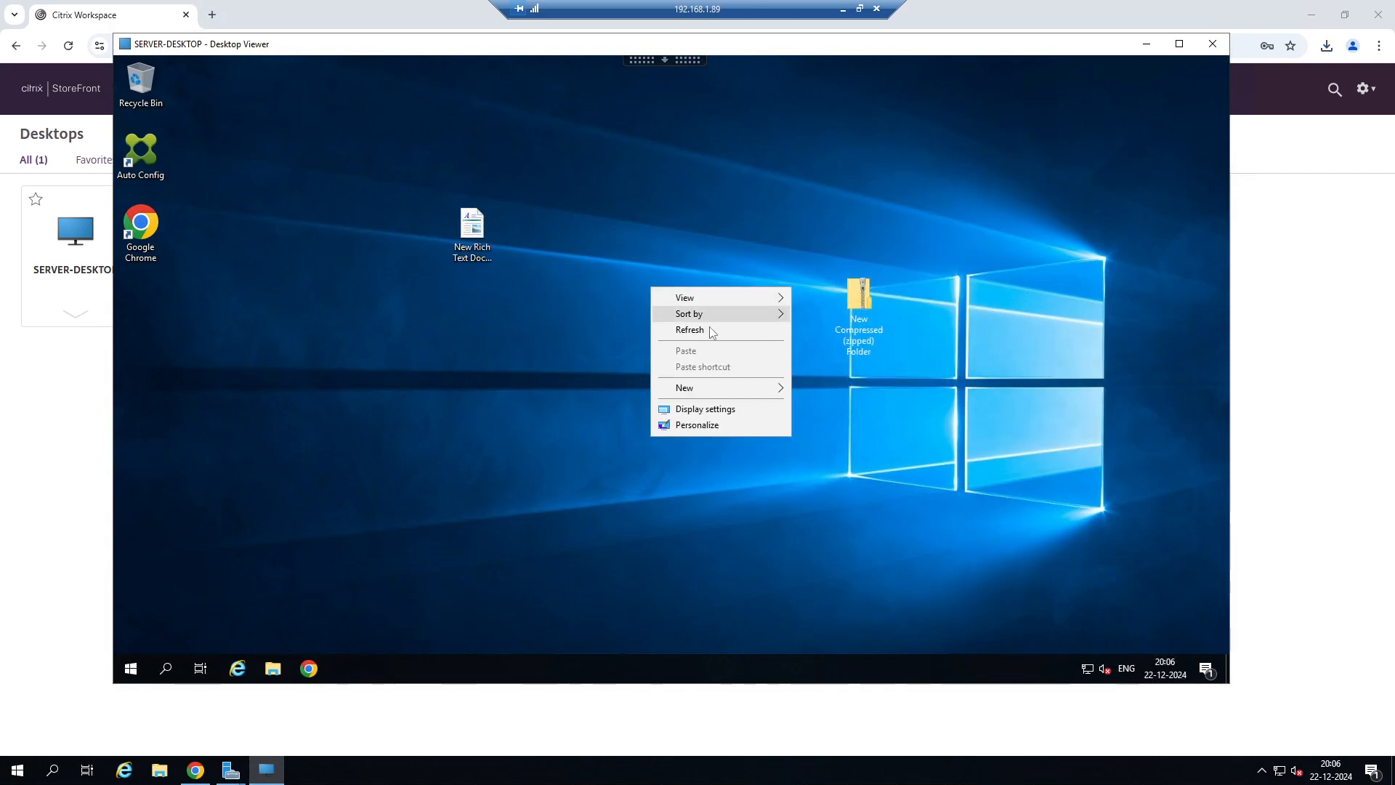
{"action": "mouse_move", "coordinate": [739, 400]}
{"action": "left_click", "coordinate": [870, 426]}
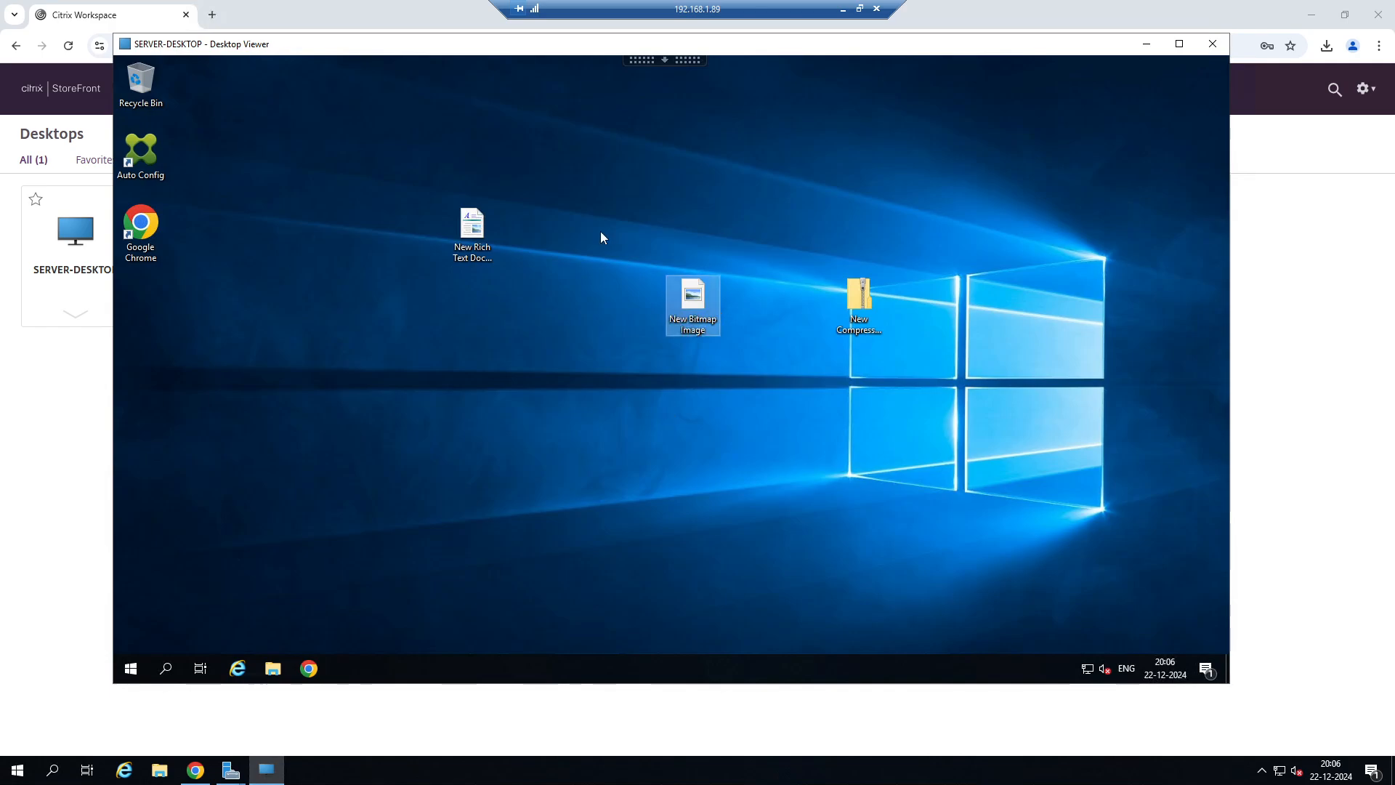
{"action": "right_click", "coordinate": [568, 127]}
{"action": "mouse_move", "coordinate": [676, 242]}
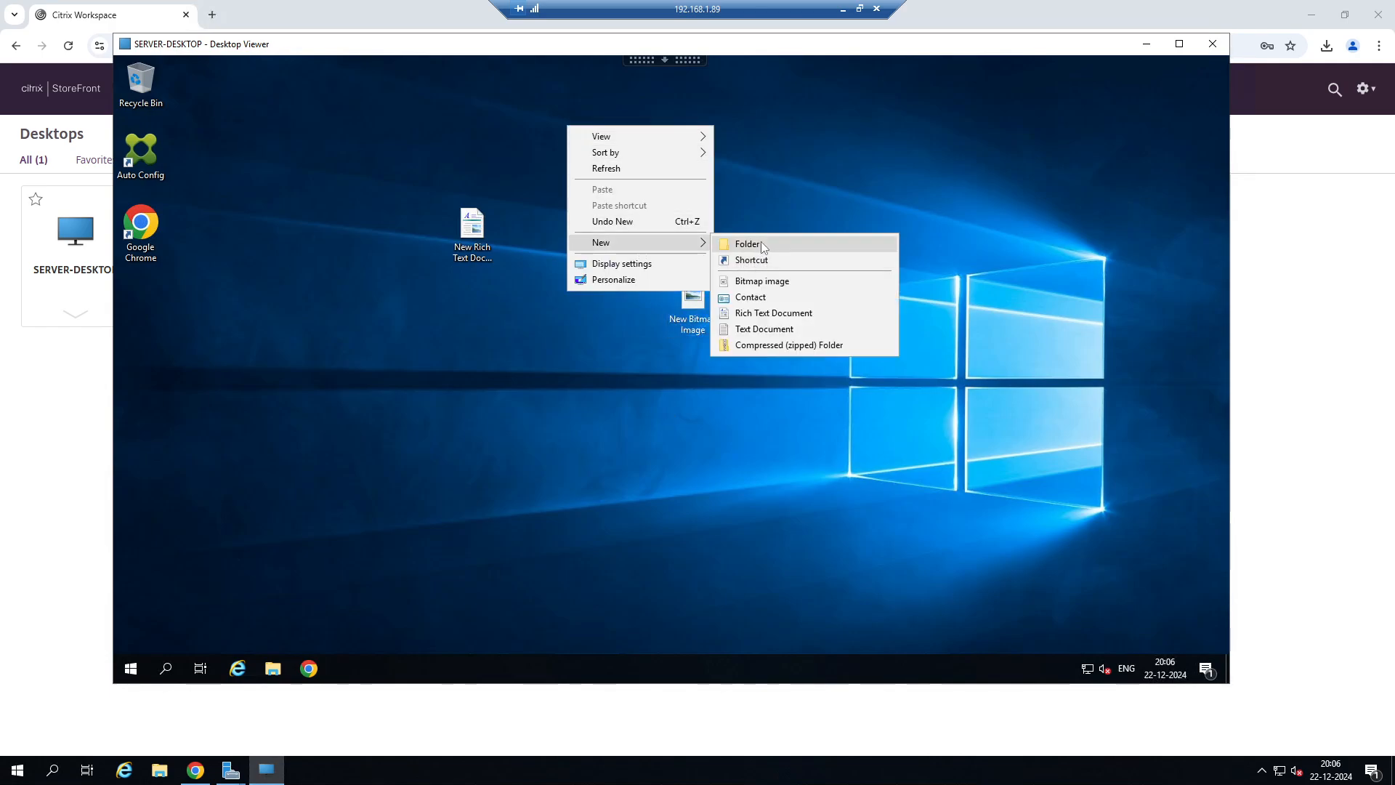
{"action": "left_click", "coordinate": [761, 242]}
{"action": "key", "text": "Return"}
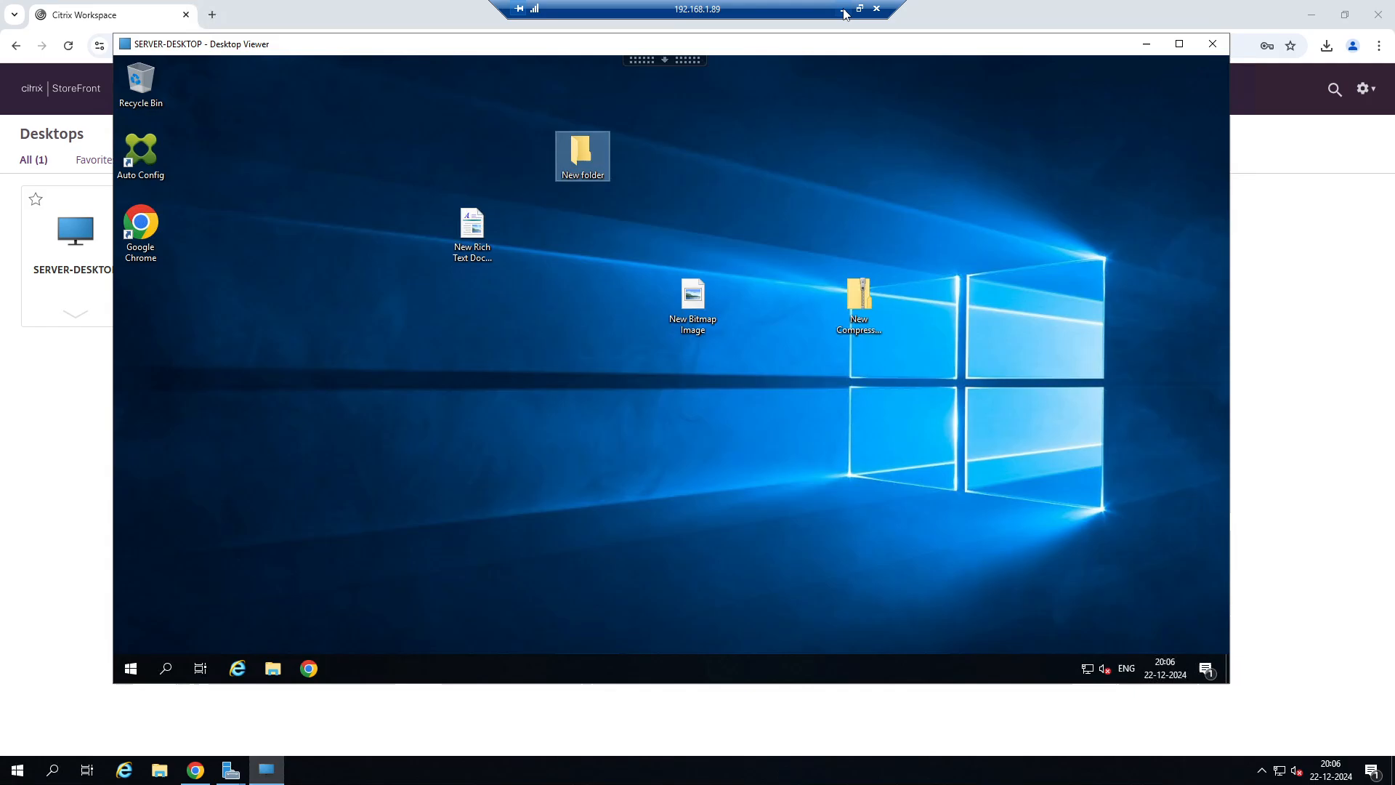
Return to the 192.168.1.20 remote session and try to mount the test user's Profile disk image during the active desktop session.
{"action": "left_click", "coordinate": [845, 10]}
{"action": "mouse_move", "coordinate": [652, 770]}
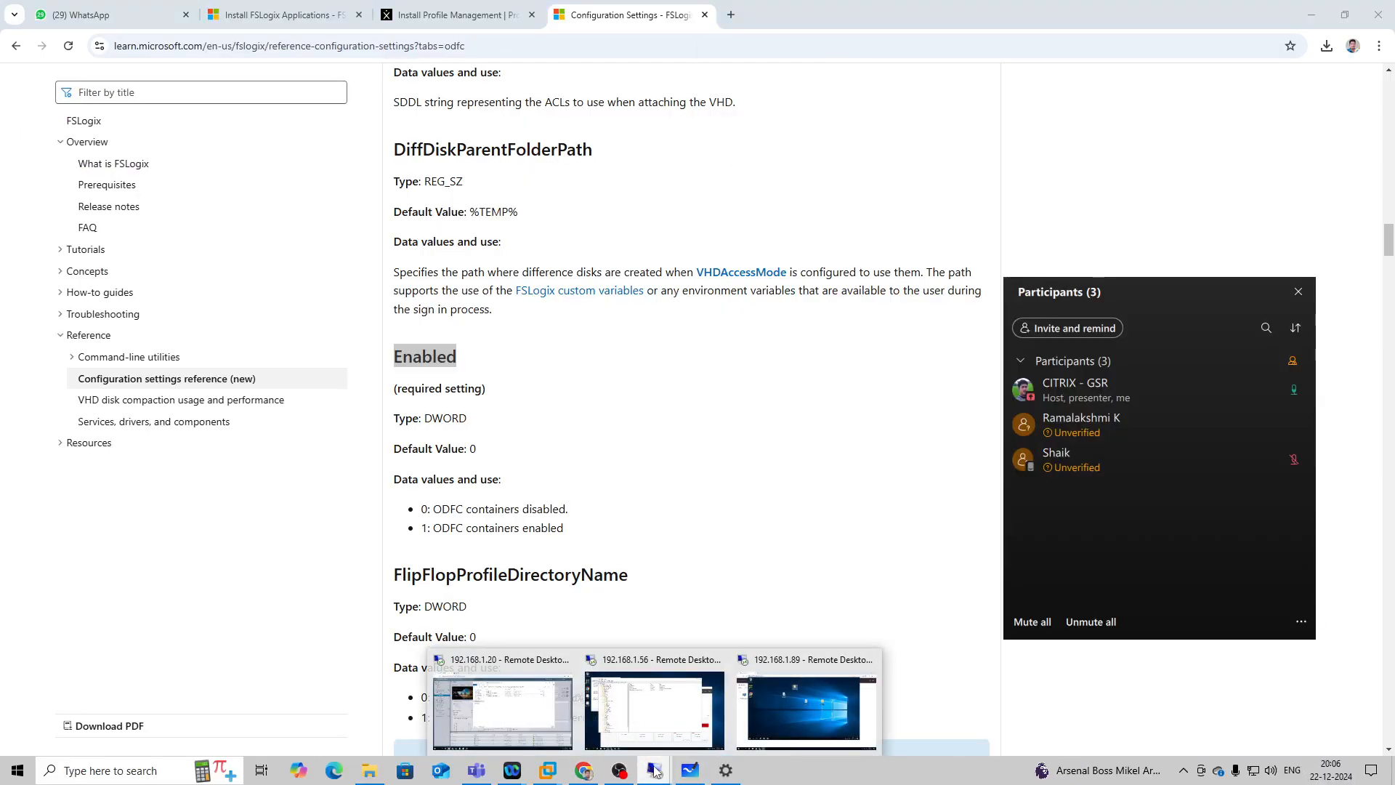
{"action": "left_click", "coordinate": [644, 720]}
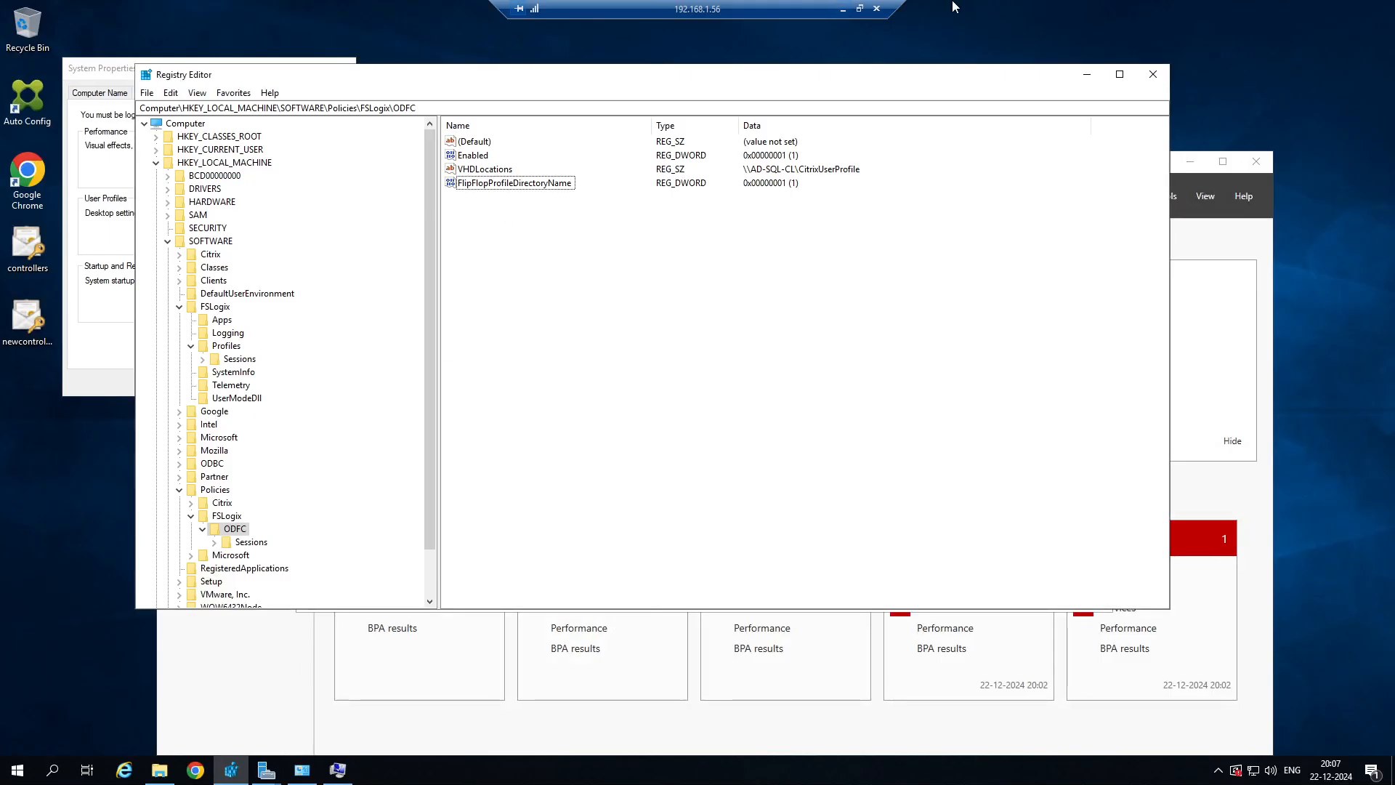
{"action": "left_click", "coordinate": [845, 8]}
{"action": "mouse_move", "coordinate": [654, 771]}
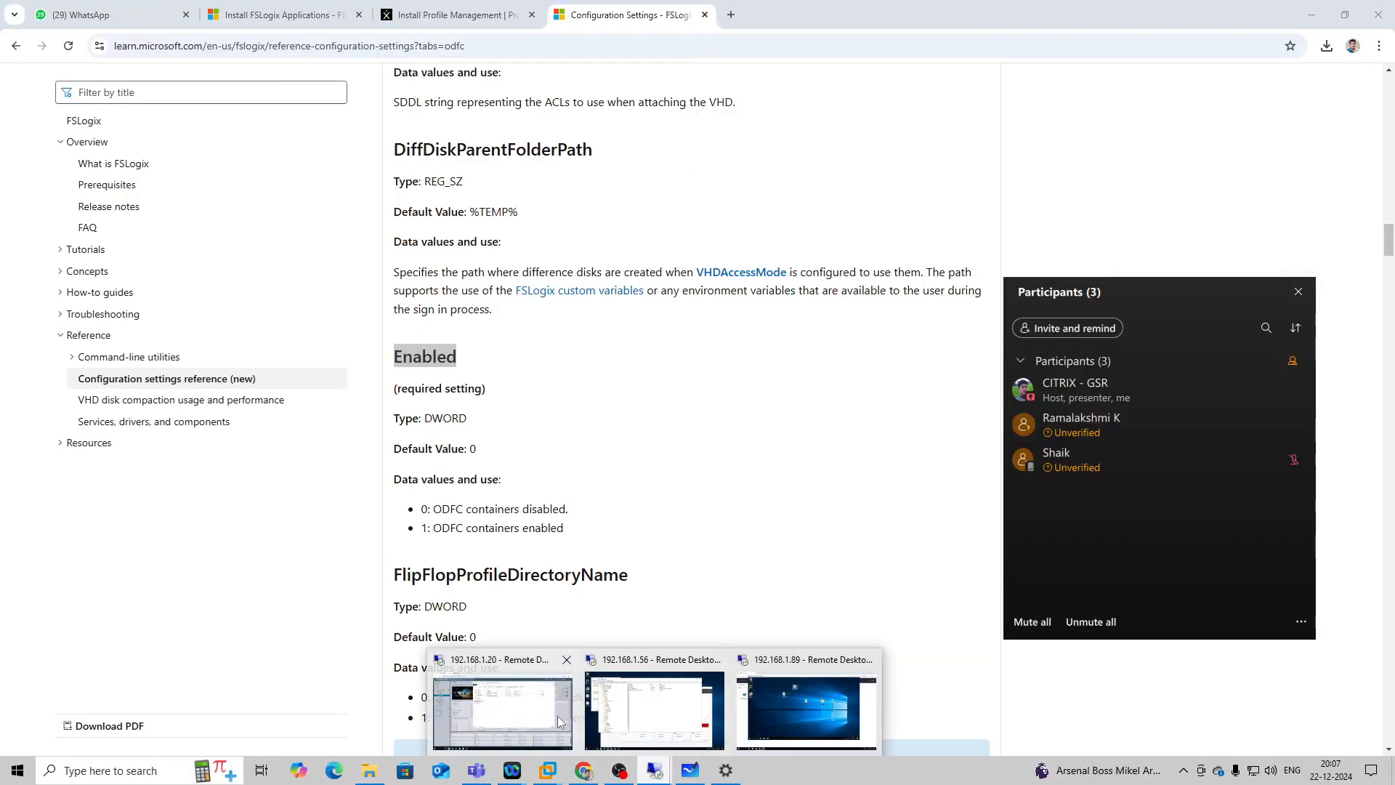
{"action": "left_click", "coordinate": [560, 722]}
{"action": "left_click", "coordinate": [596, 227]}
{"action": "right_click", "coordinate": [595, 226]}
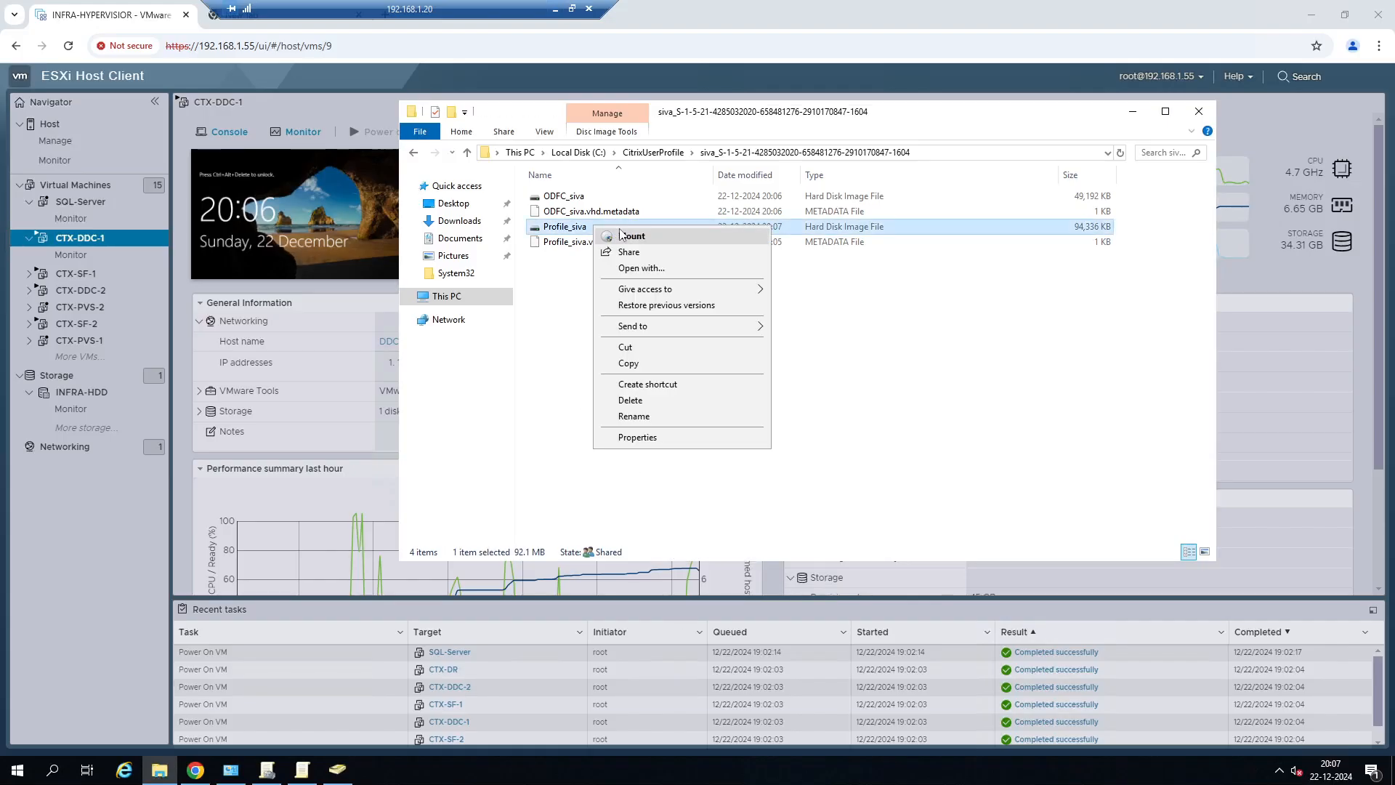
{"action": "left_click", "coordinate": [626, 236]}
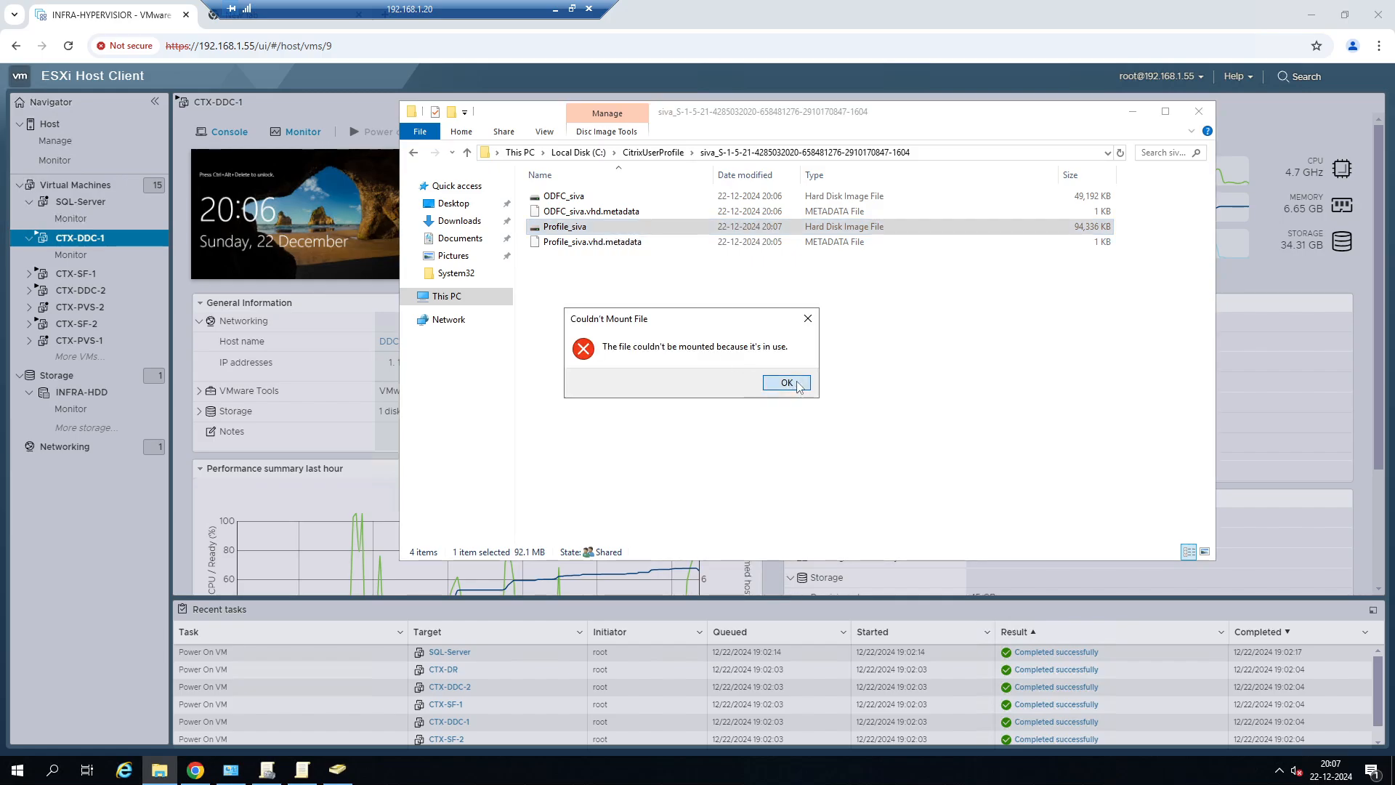
{"action": "left_click", "coordinate": [787, 383]}
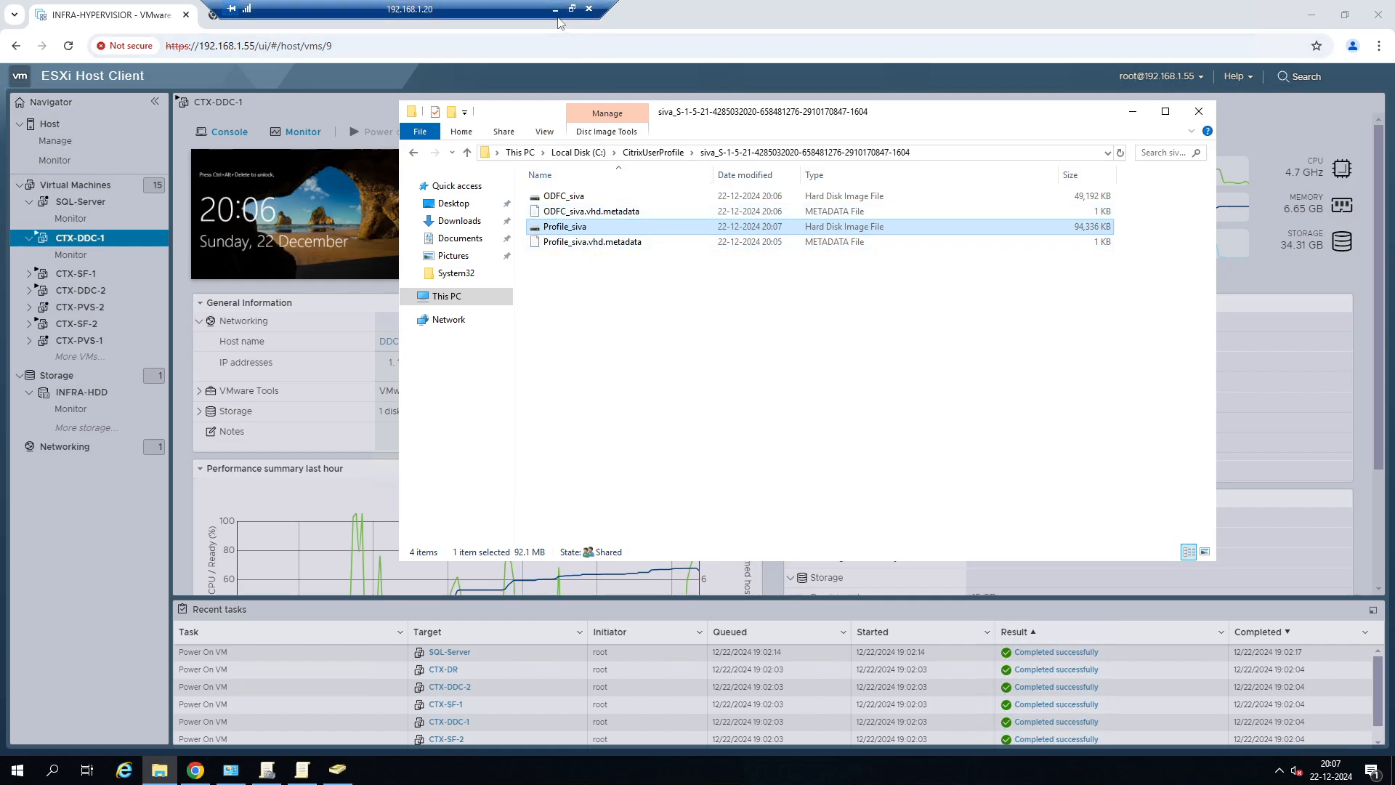
Switch to the 192.168.1.89 remote session and sign the test user out of SERVER-DESKTOP.
{"action": "left_click", "coordinate": [555, 9]}
{"action": "mouse_move", "coordinate": [583, 771]}
{"action": "left_click", "coordinate": [734, 665]}
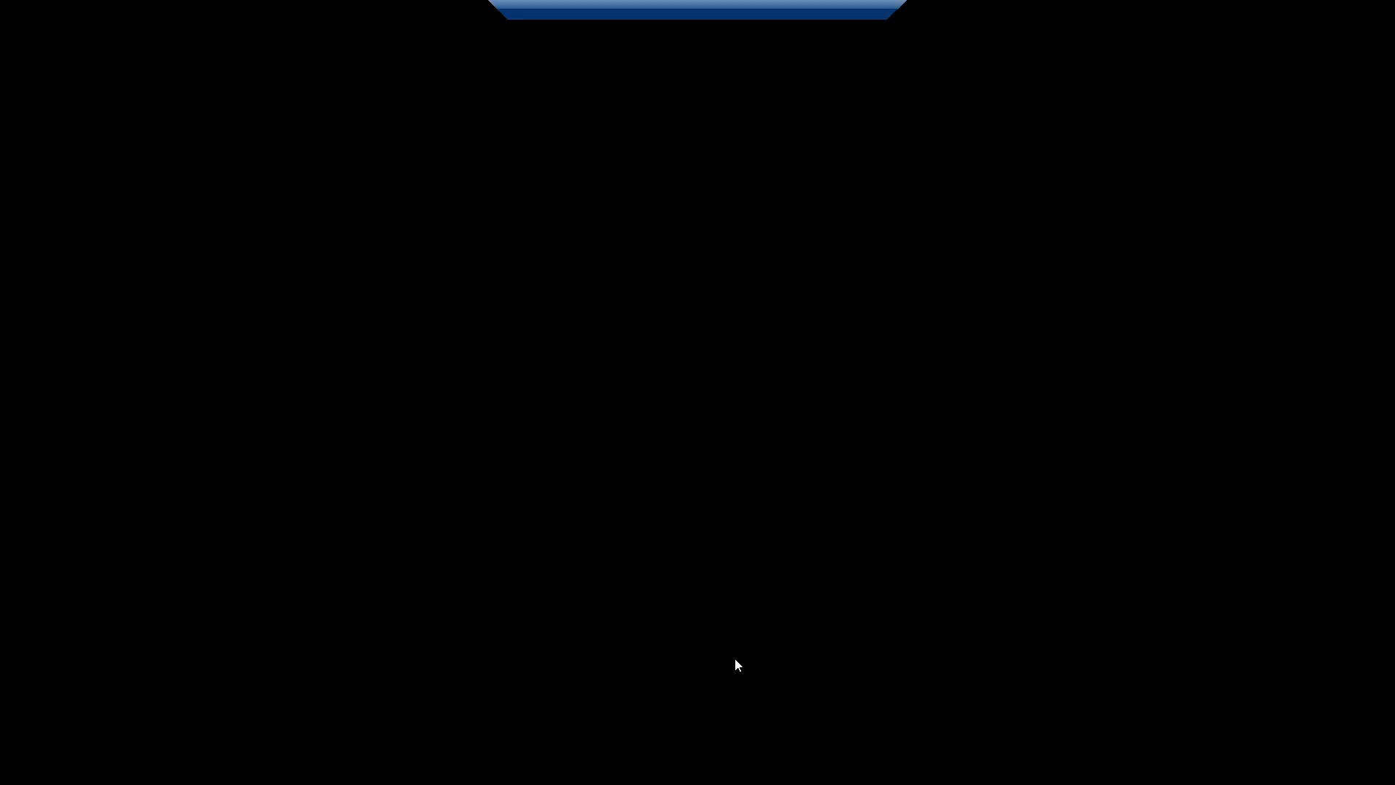
{"action": "right_click", "coordinate": [130, 669]}
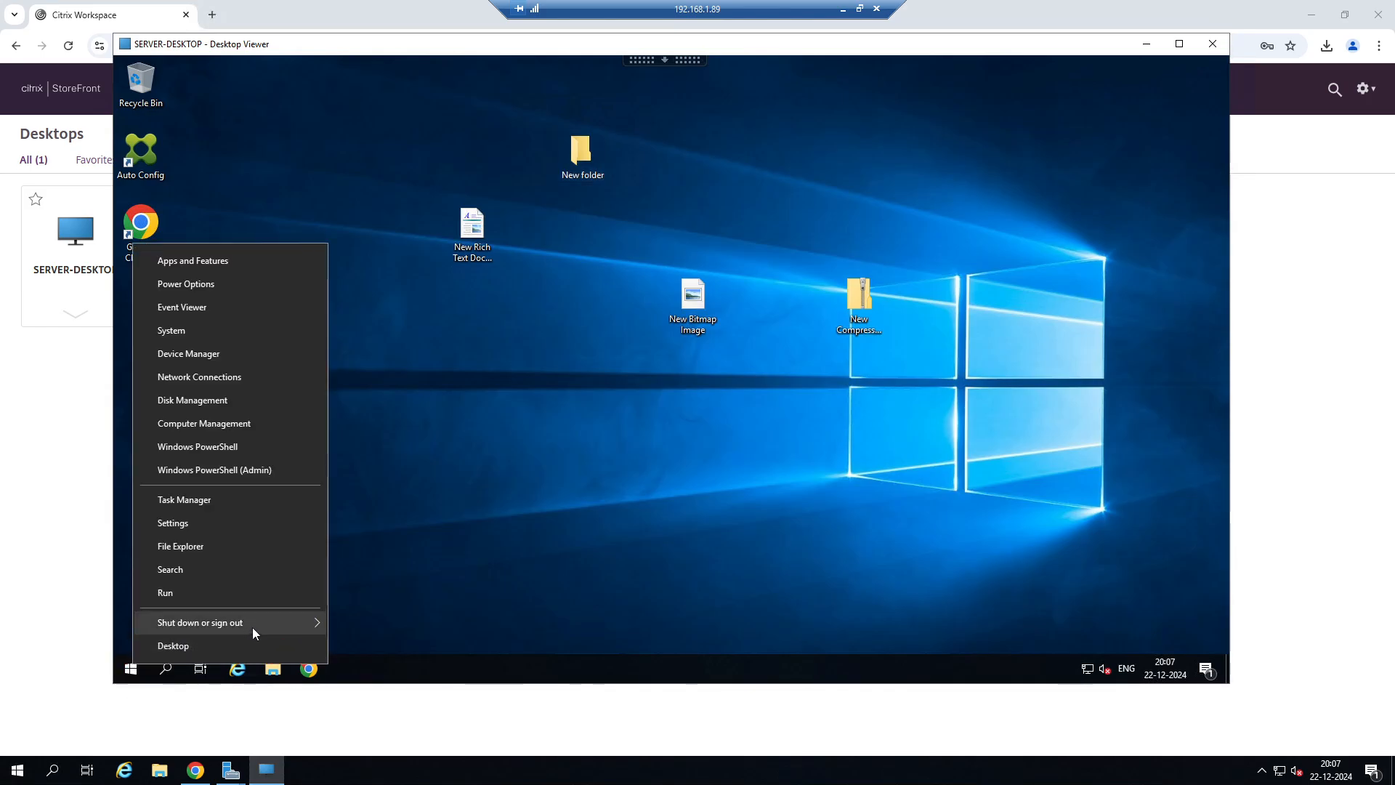
{"action": "left_click", "coordinate": [380, 645]}
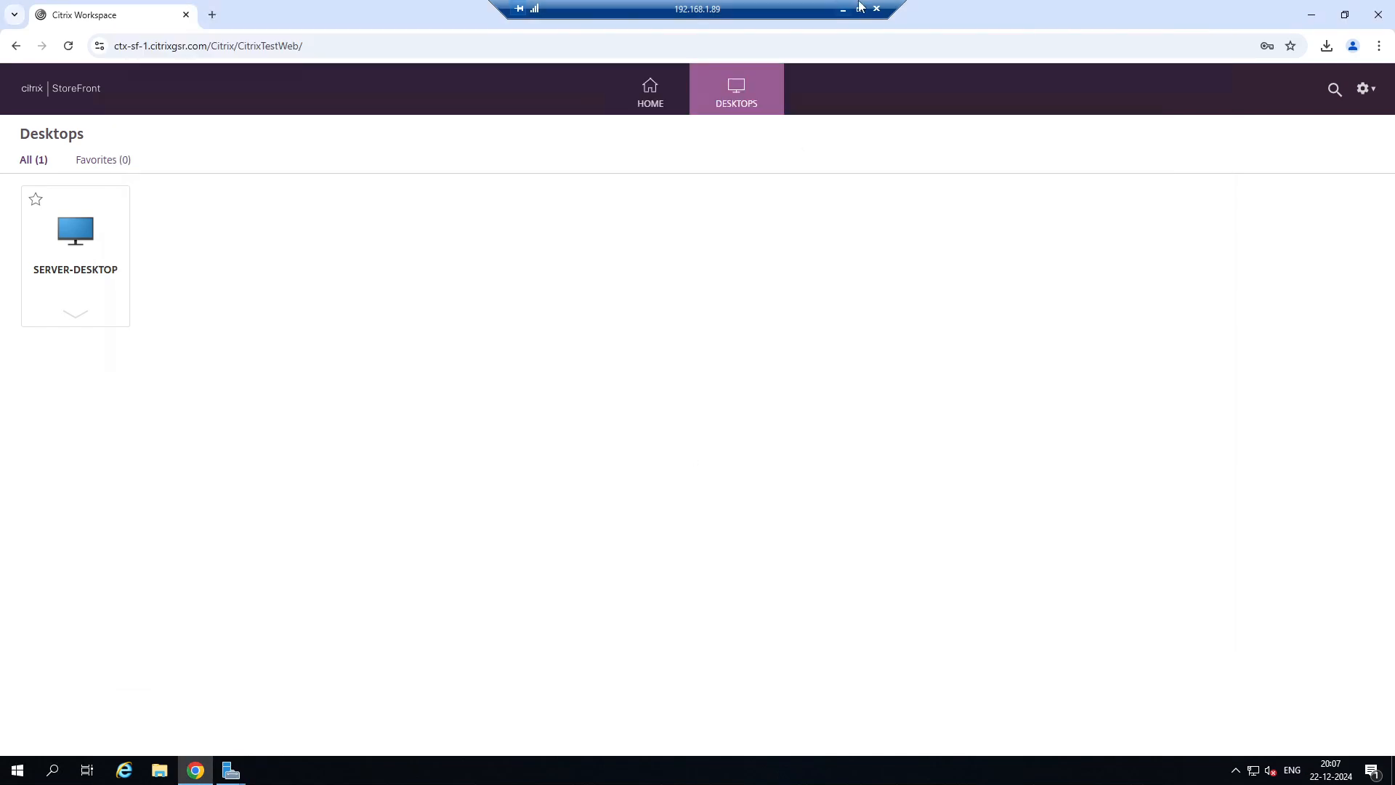
Go back to the 192.168.1.20 remote session and mount the test user's Profile disk image.
{"action": "left_click", "coordinate": [841, 10]}
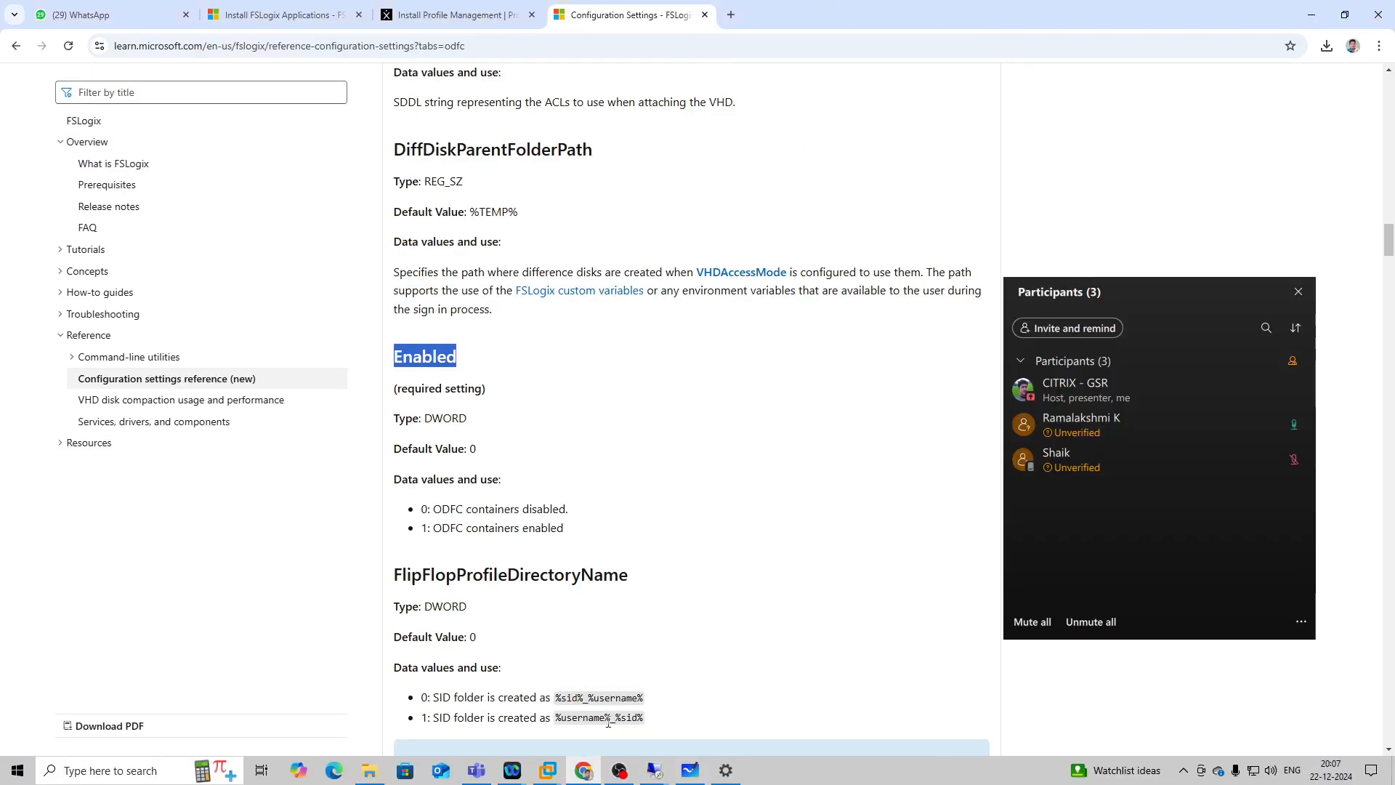
{"action": "mouse_move", "coordinate": [645, 757]}
{"action": "left_click", "coordinate": [546, 703]}
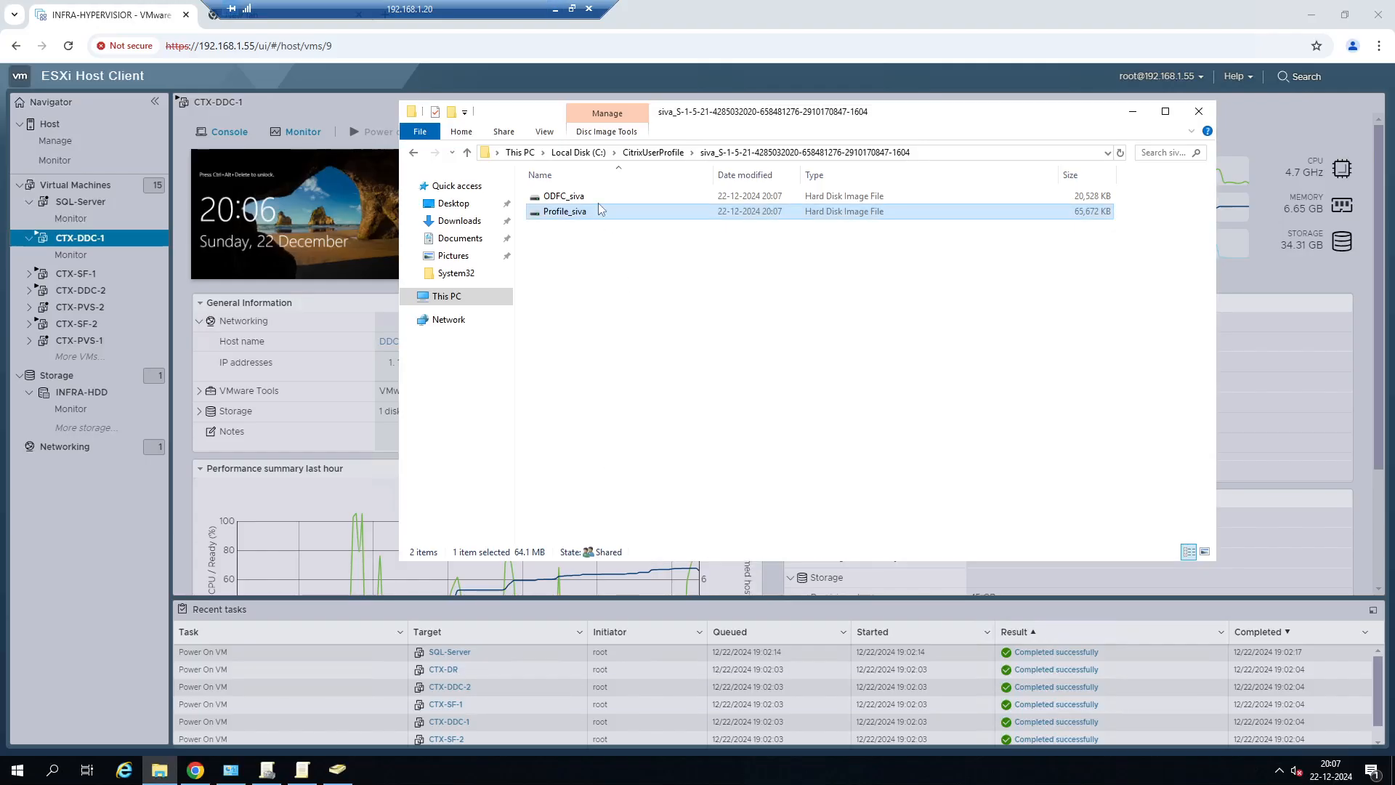
{"action": "right_click", "coordinate": [566, 216]}
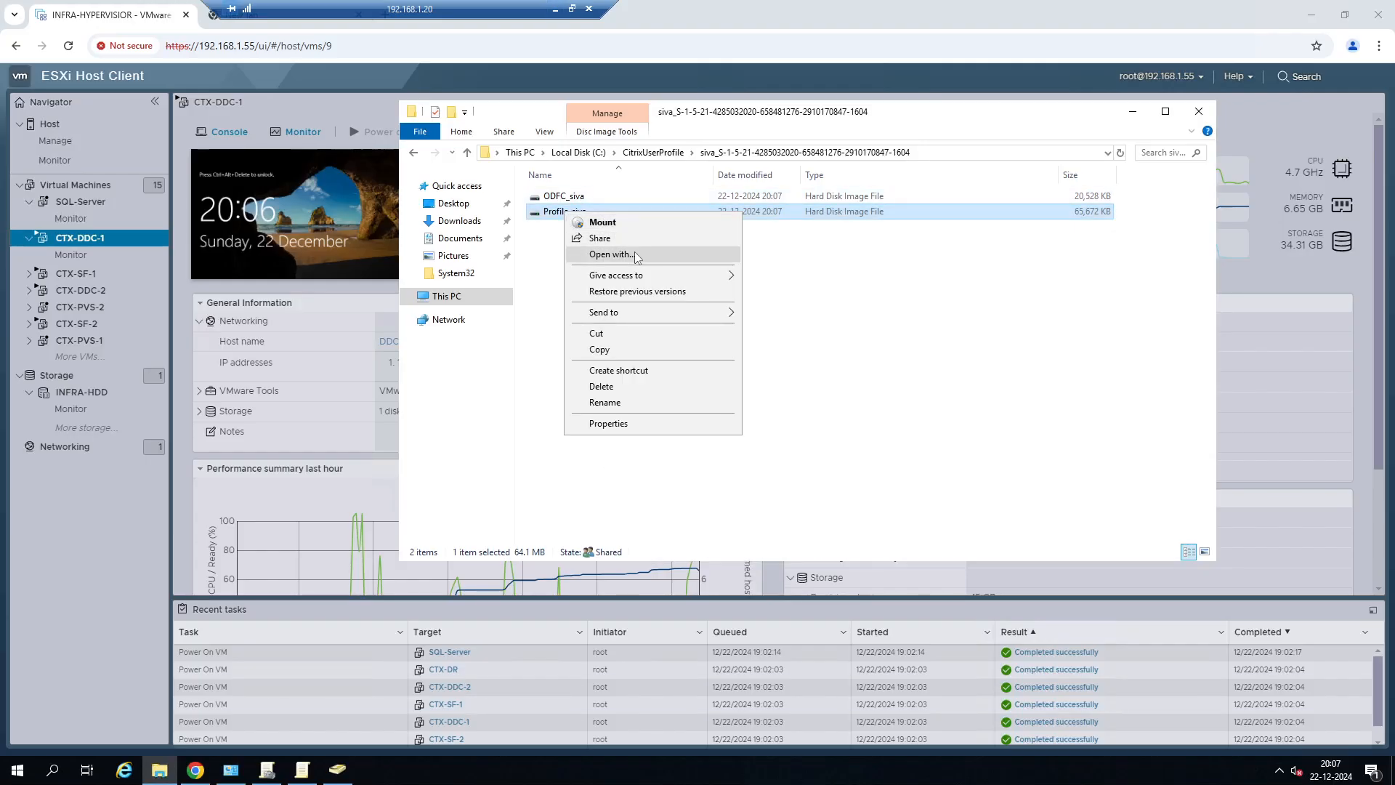
{"action": "left_click", "coordinate": [608, 222]}
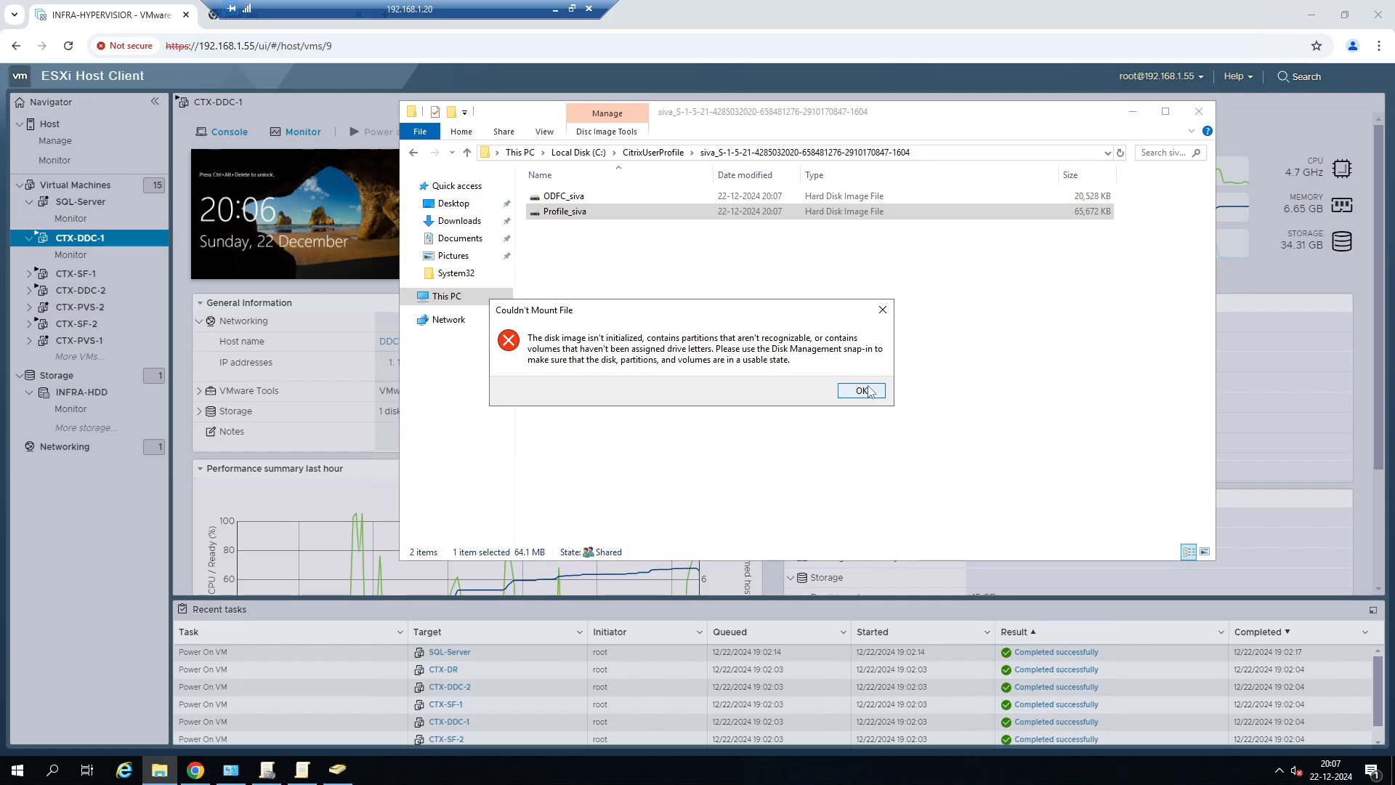
{"action": "left_click", "coordinate": [862, 391]}
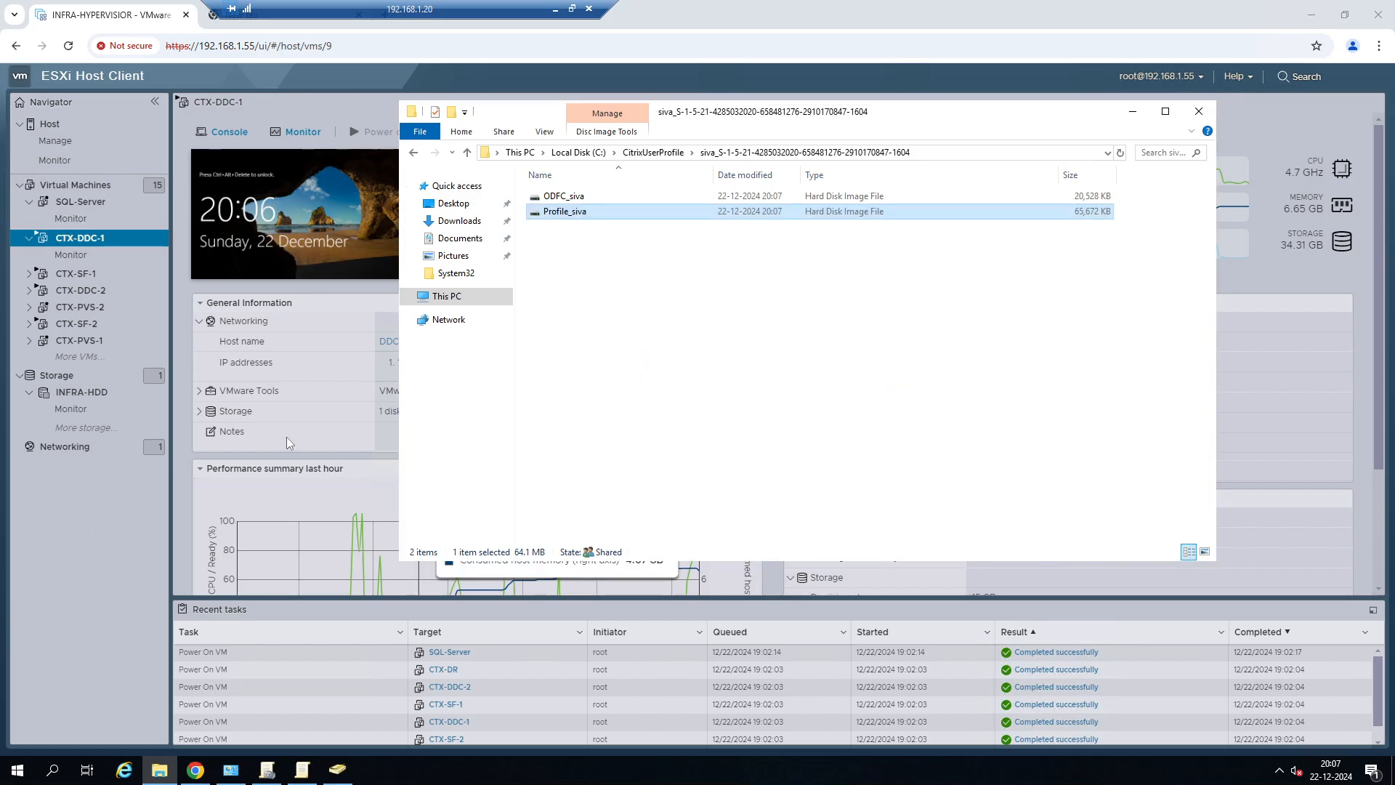
Open Computer Management in a maximized window and display Disk Management.
{"action": "left_click", "coordinate": [24, 776]}
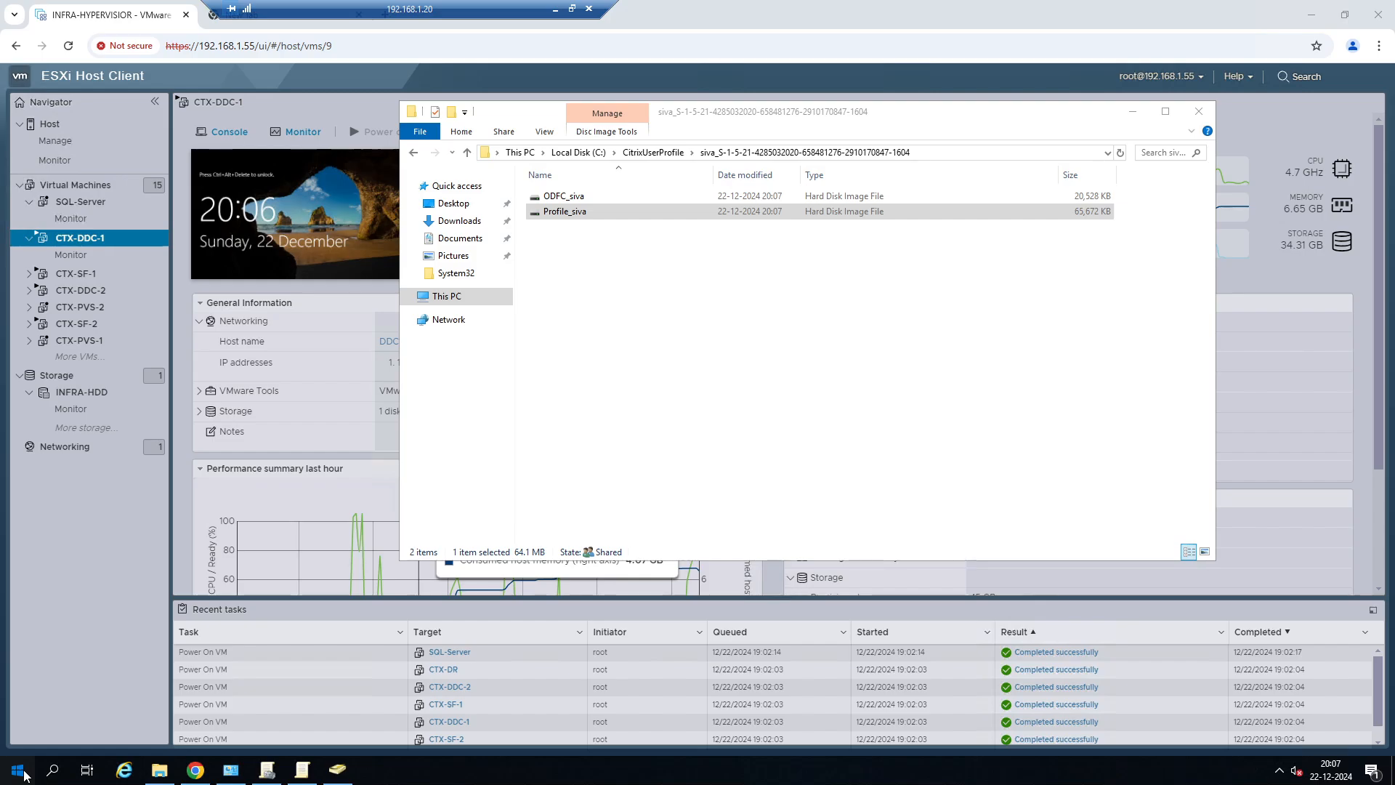
{"action": "right_click", "coordinate": [15, 779]}
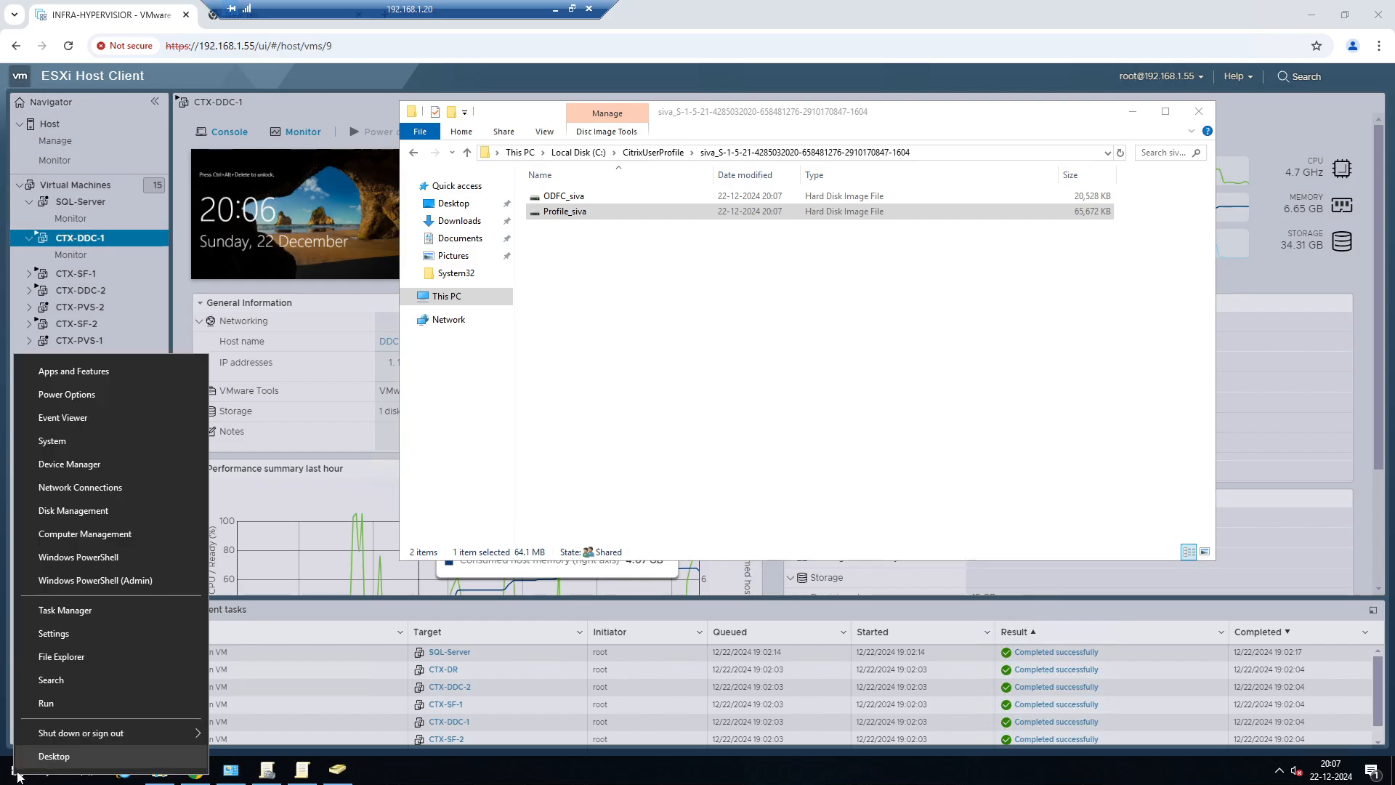
{"action": "left_click", "coordinate": [103, 536]}
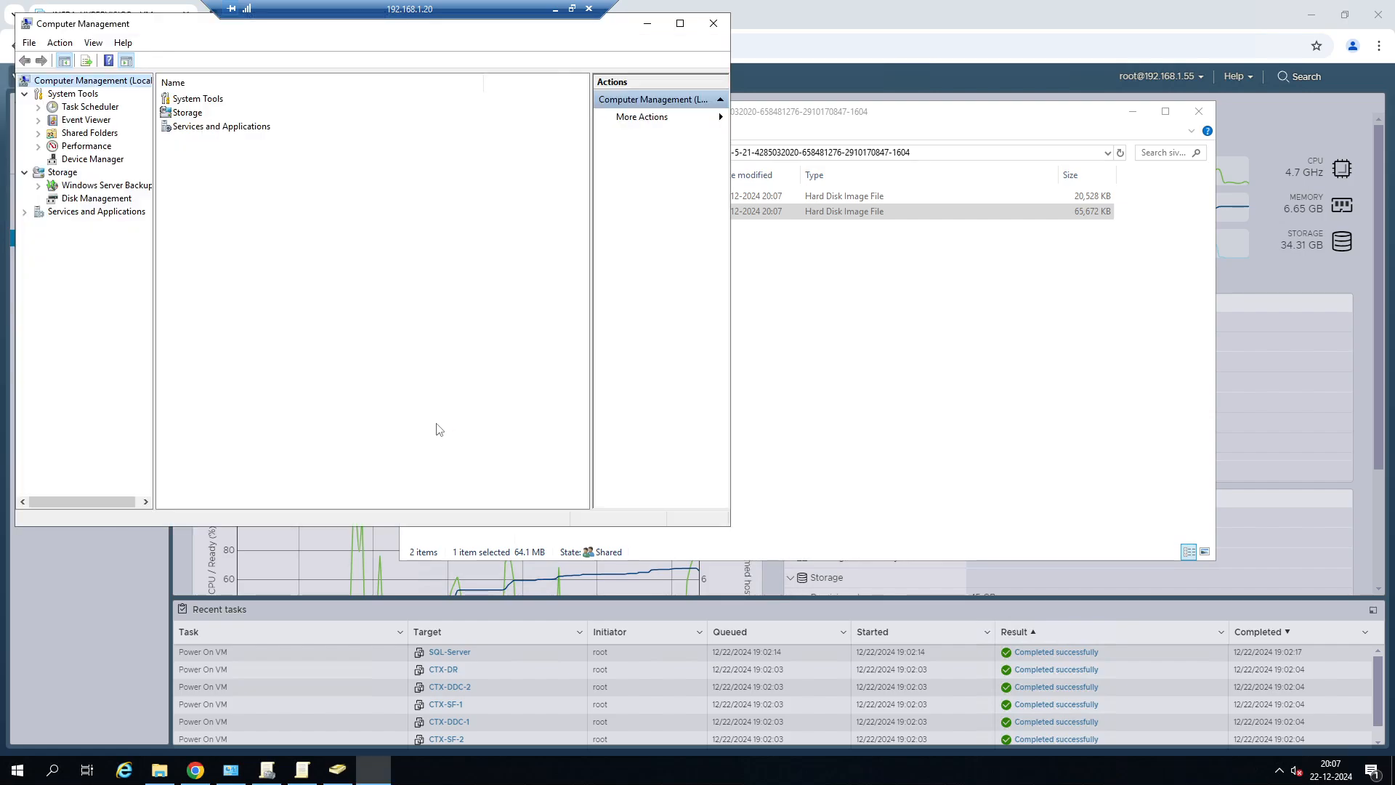
{"action": "left_click", "coordinate": [680, 24]}
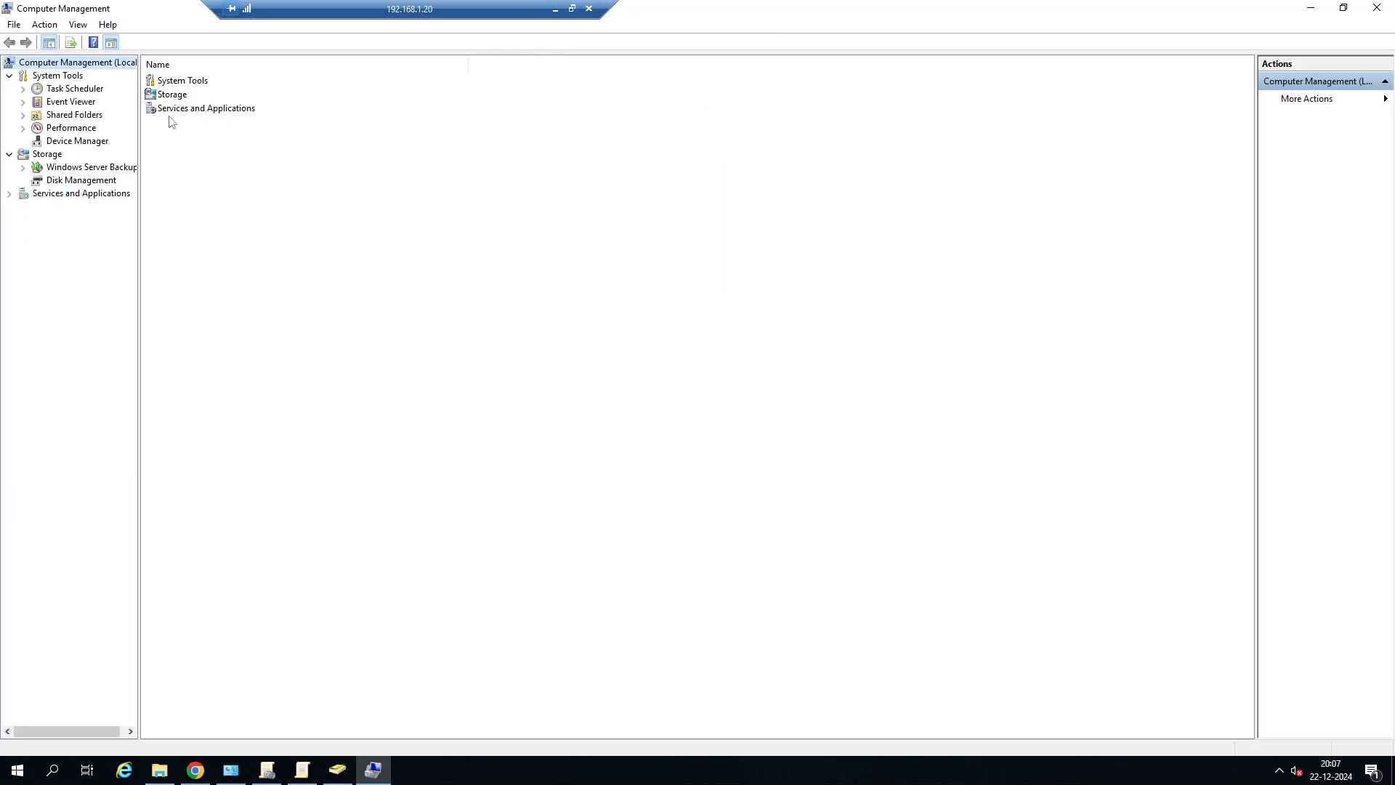
{"action": "left_click", "coordinate": [80, 180]}
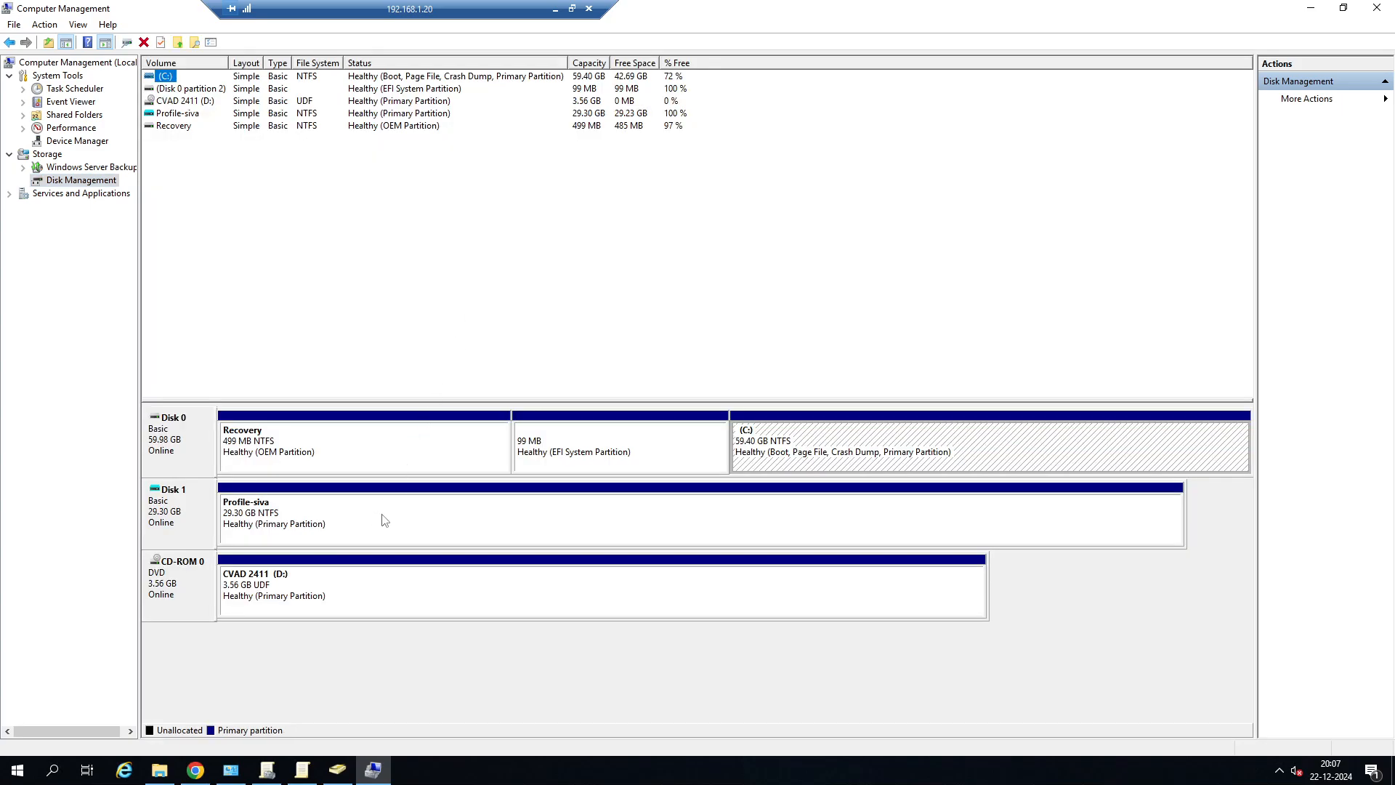
Assign drive letter J to the 29.30 GB profile volume on Disk 1.
{"action": "left_click", "coordinate": [340, 530]}
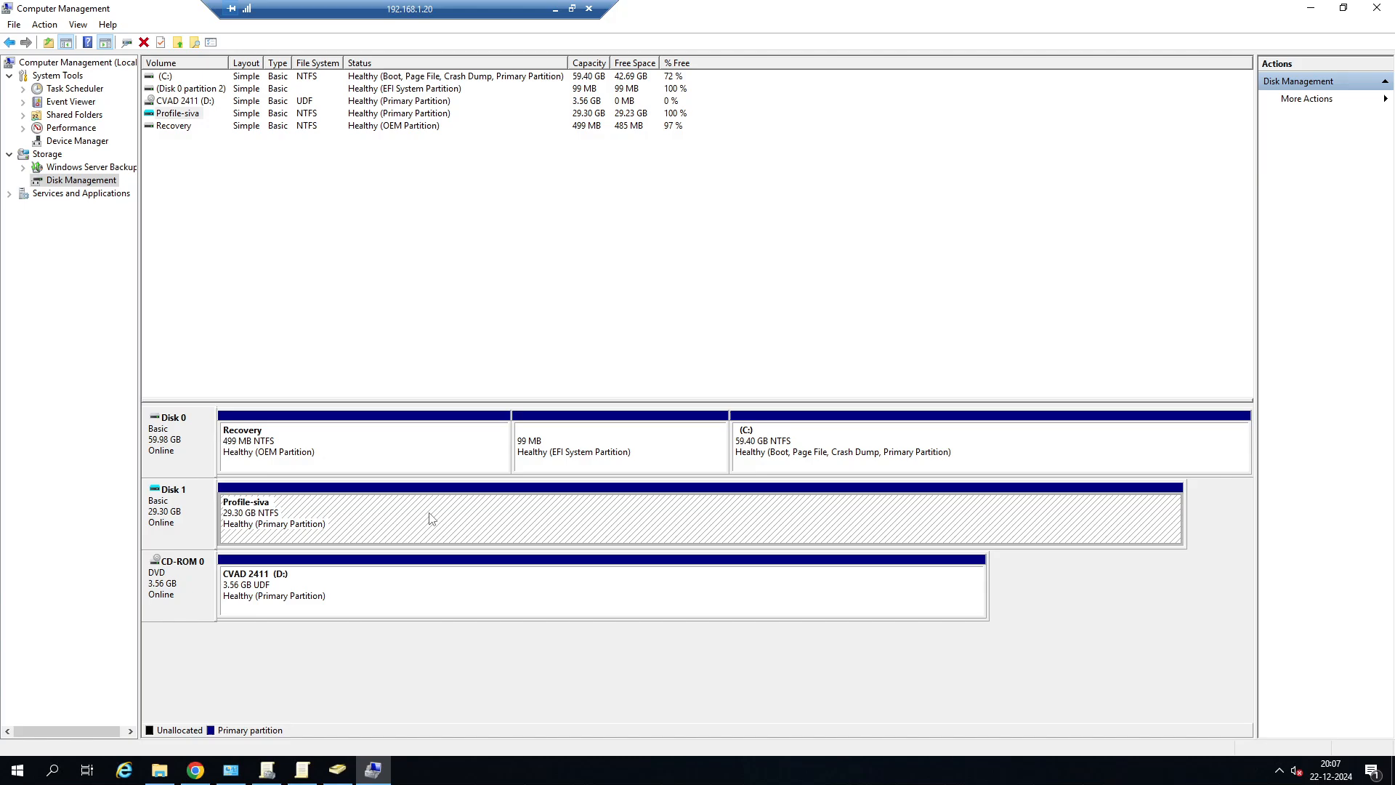
{"action": "right_click", "coordinate": [386, 521]}
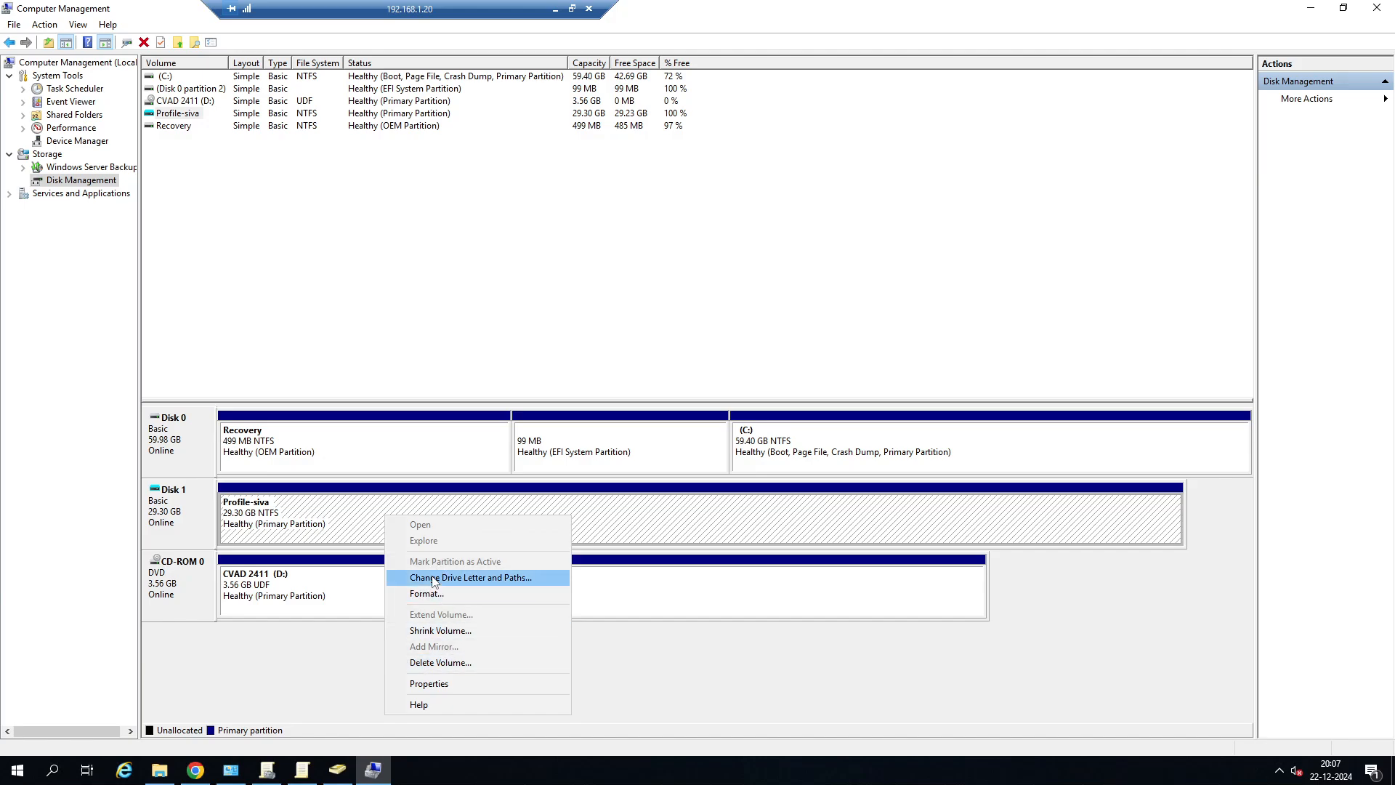
{"action": "left_click", "coordinate": [480, 577]}
{"action": "left_click", "coordinate": [617, 420]}
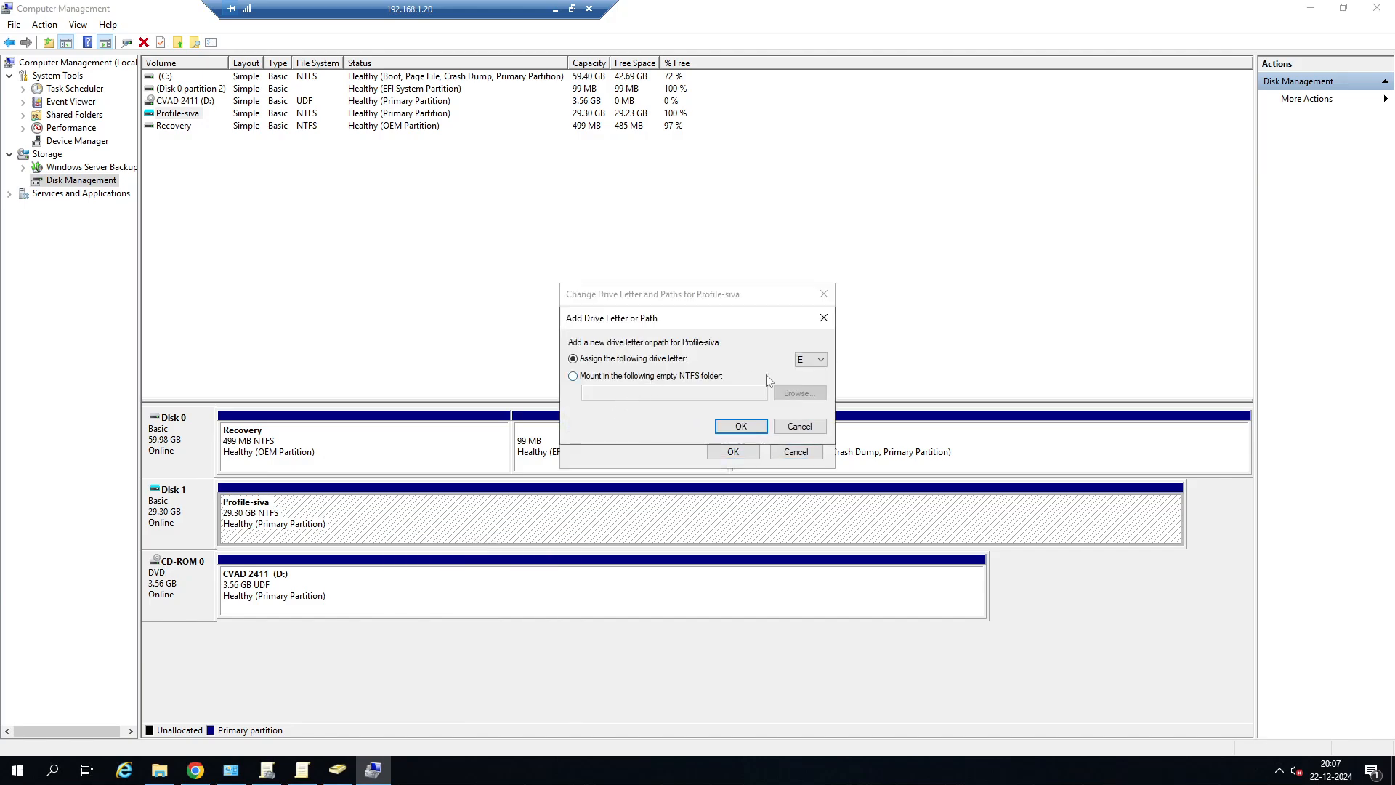
{"action": "left_click", "coordinate": [811, 359]}
{"action": "left_click", "coordinate": [800, 438]}
{"action": "left_click", "coordinate": [741, 426]}
{"action": "left_click", "coordinate": [734, 451]}
Browse the mounted profile volume (J:) in File Explorer to the Desktop folder inside Profile and examine its files.
{"action": "left_click", "coordinate": [161, 769]}
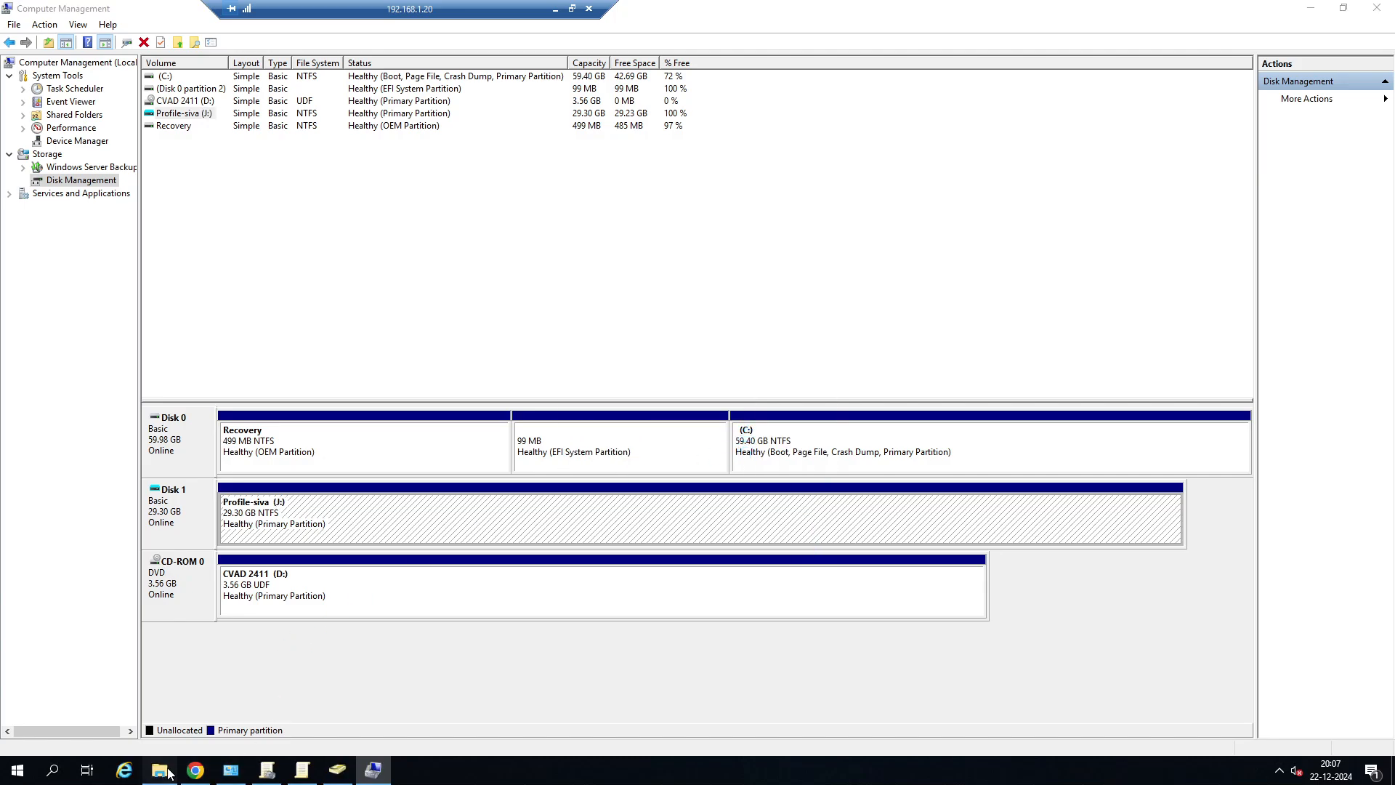
{"action": "left_click", "coordinate": [463, 300]}
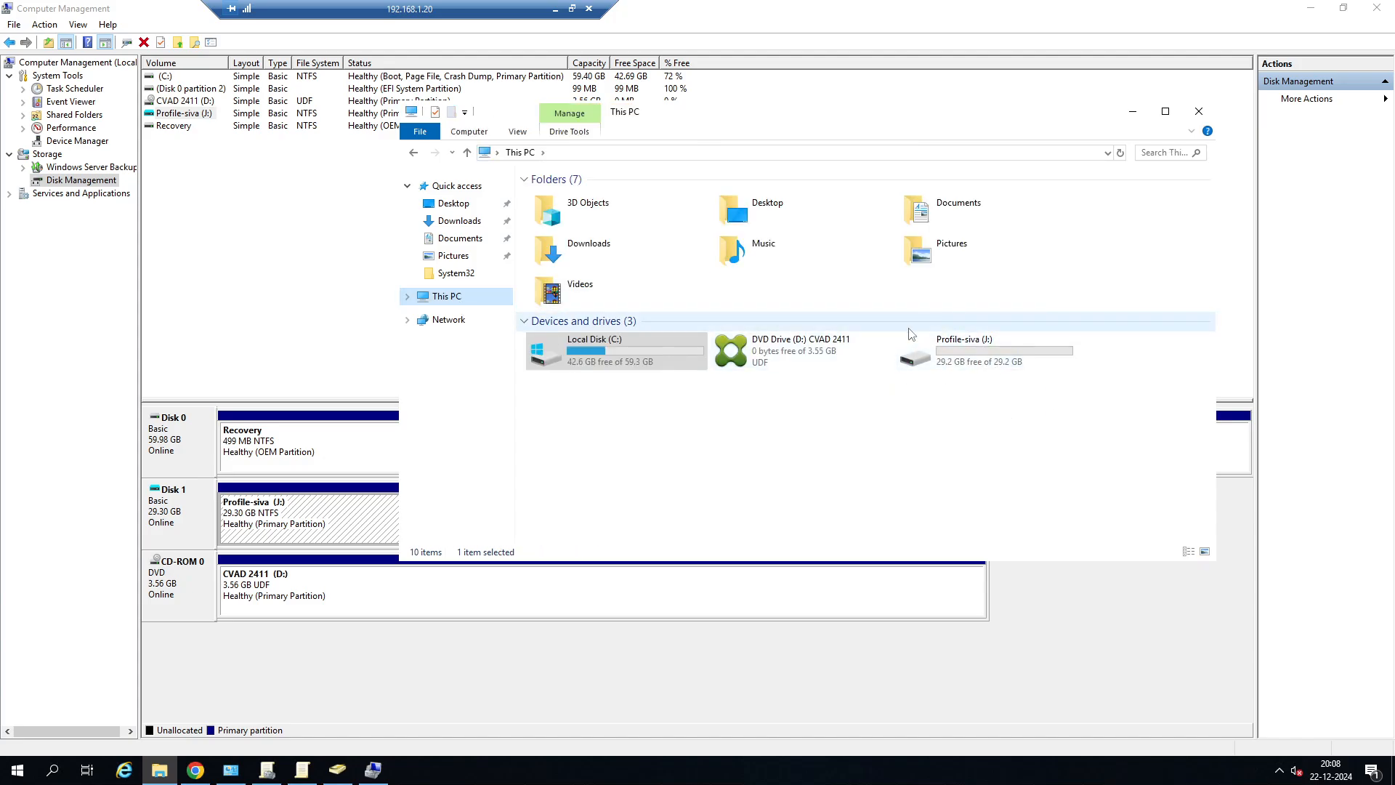
{"action": "left_click", "coordinate": [966, 360]}
{"action": "double_click", "coordinate": [966, 361]}
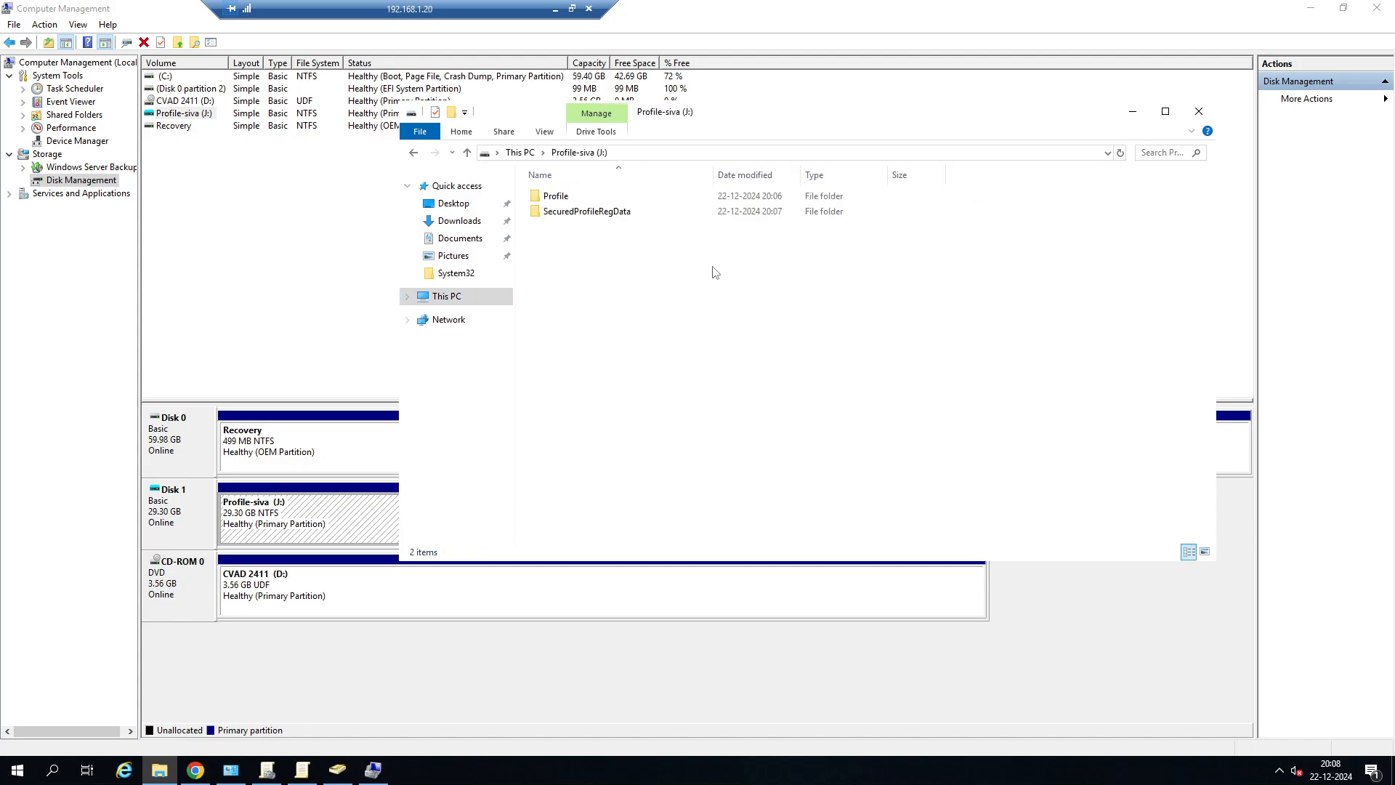
{"action": "double_click", "coordinate": [578, 197]}
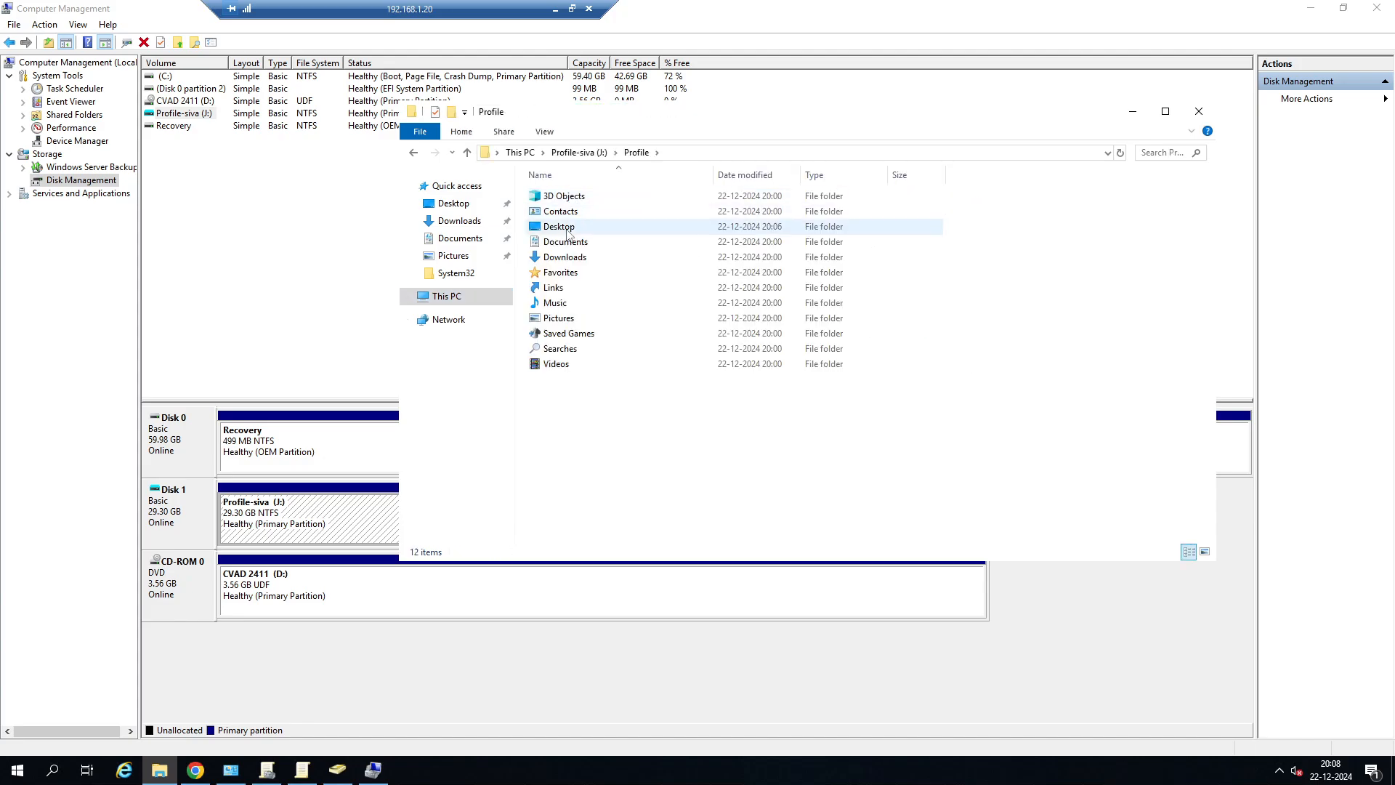
{"action": "double_click", "coordinate": [558, 226]}
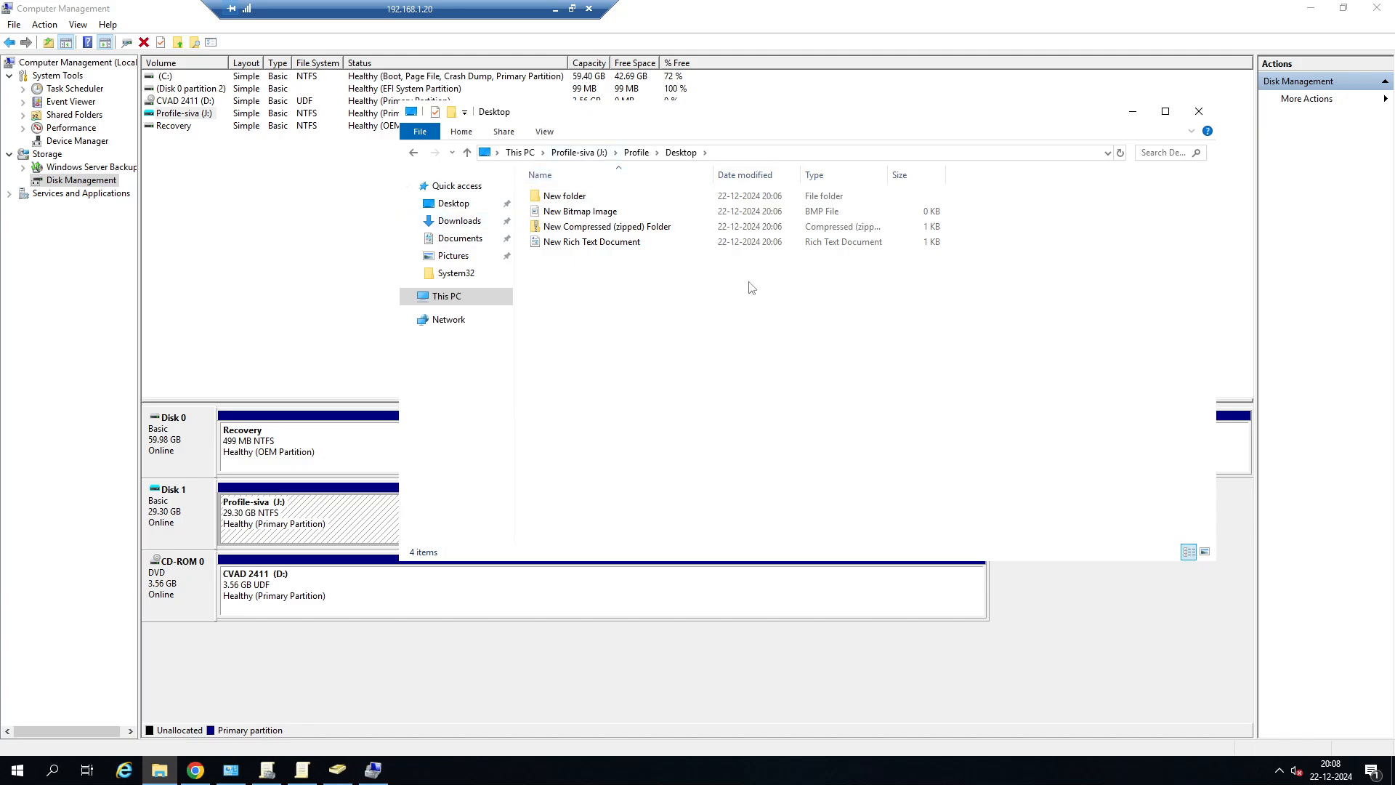
{"action": "left_click_drag", "start_coordinate": [651, 117], "coordinate": [812, 113]}
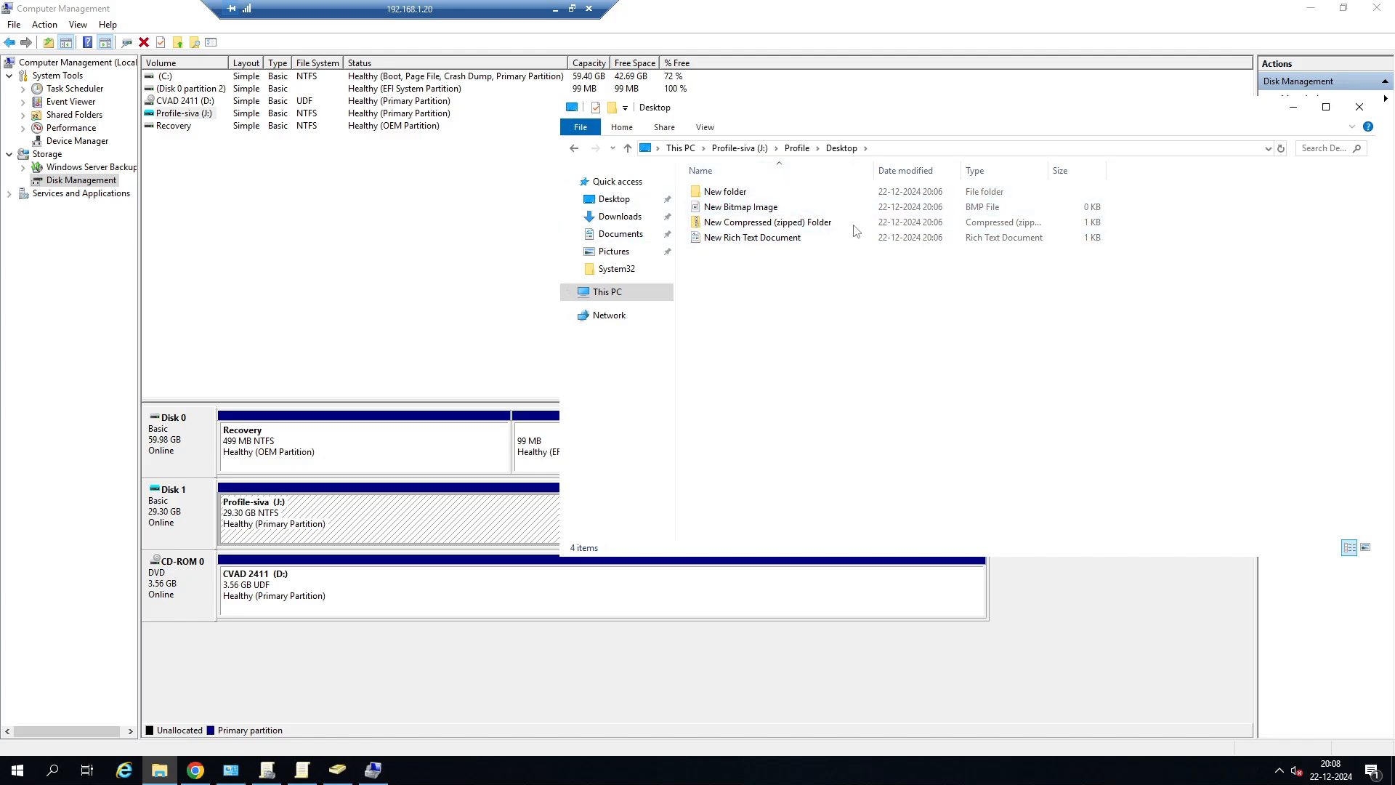
{"action": "left_click_drag", "start_coordinate": [921, 109], "coordinate": [777, 117]}
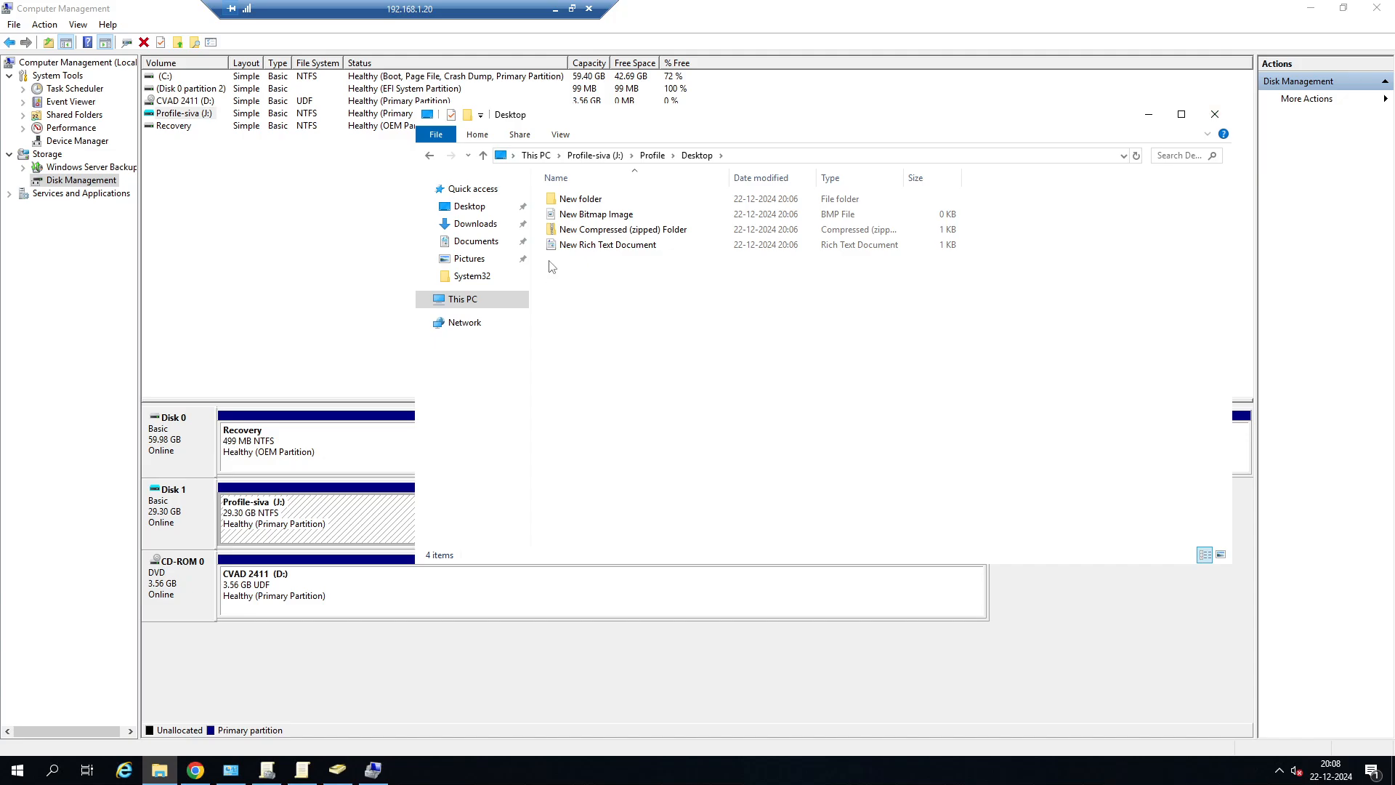
Close the profile's Desktop folder window and detach the 29.30 GB profile VHD on Disk 1.
{"action": "left_click", "coordinate": [1221, 120]}
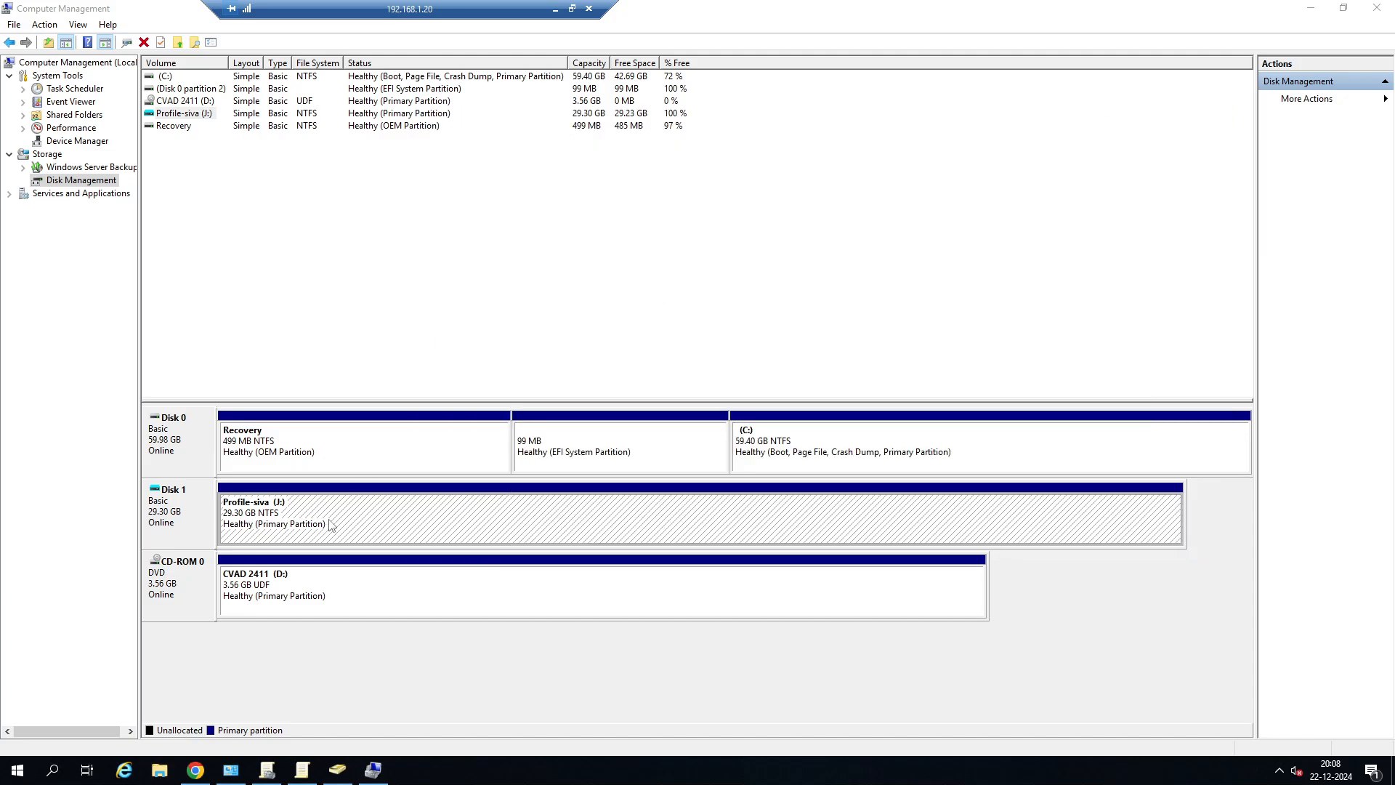
{"action": "right_click", "coordinate": [329, 520]}
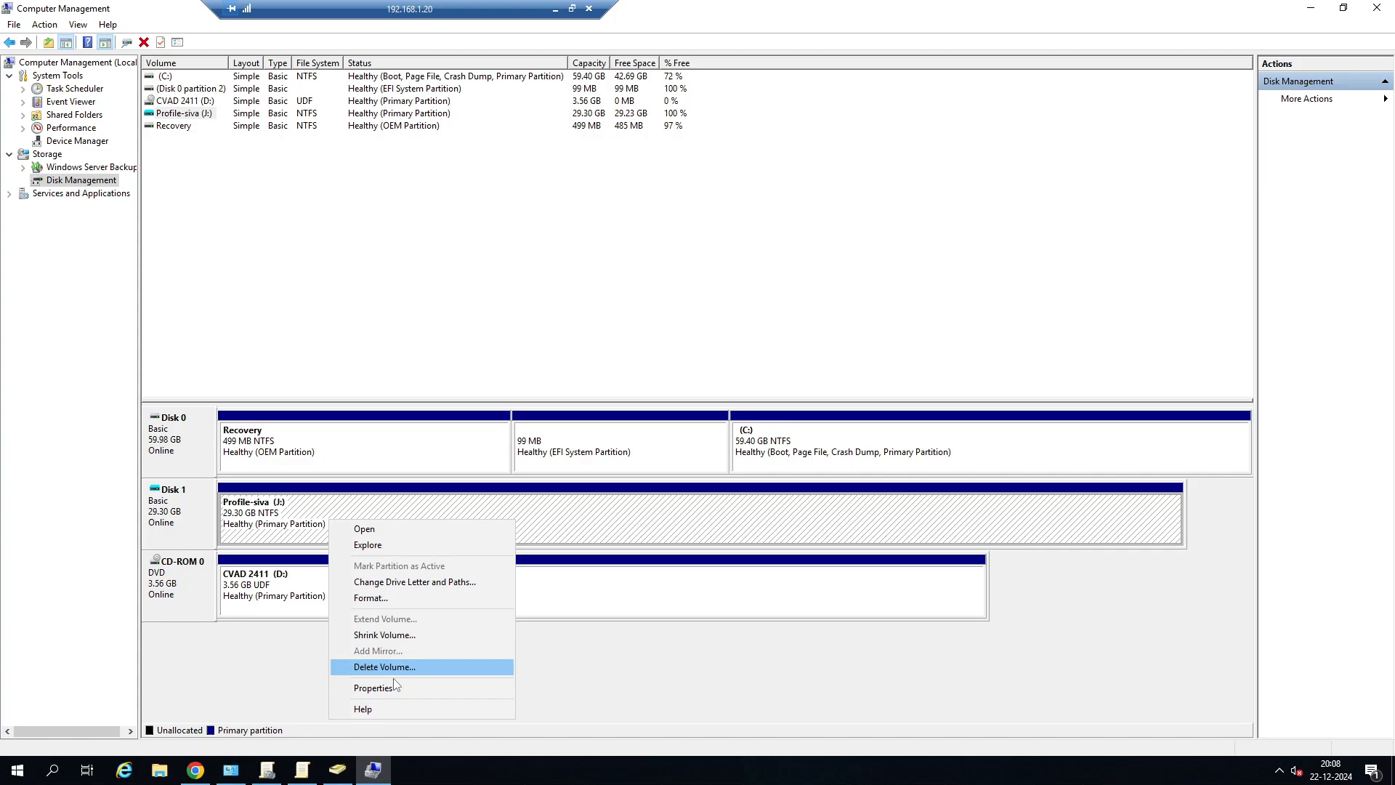
{"action": "left_click", "coordinate": [266, 584]}
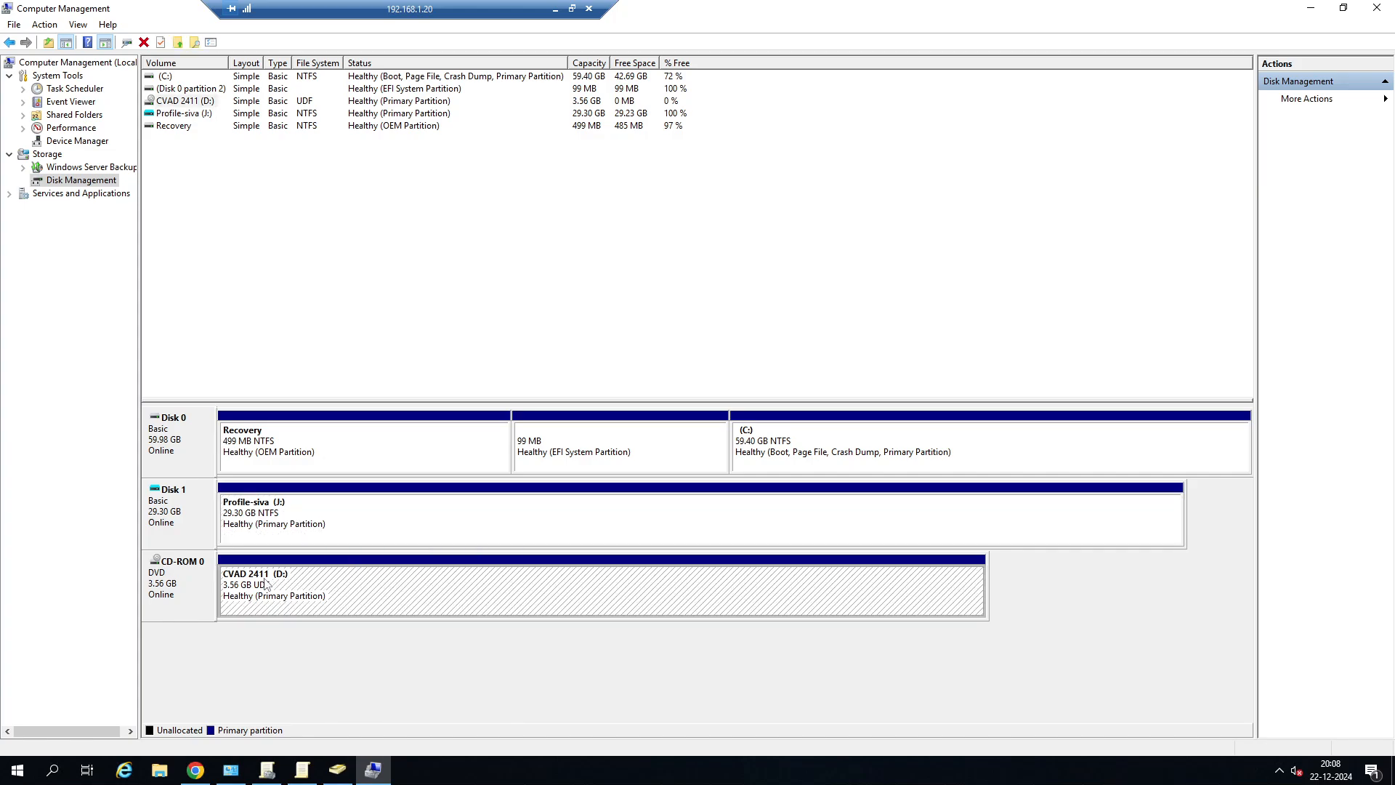
{"action": "right_click", "coordinate": [186, 501]}
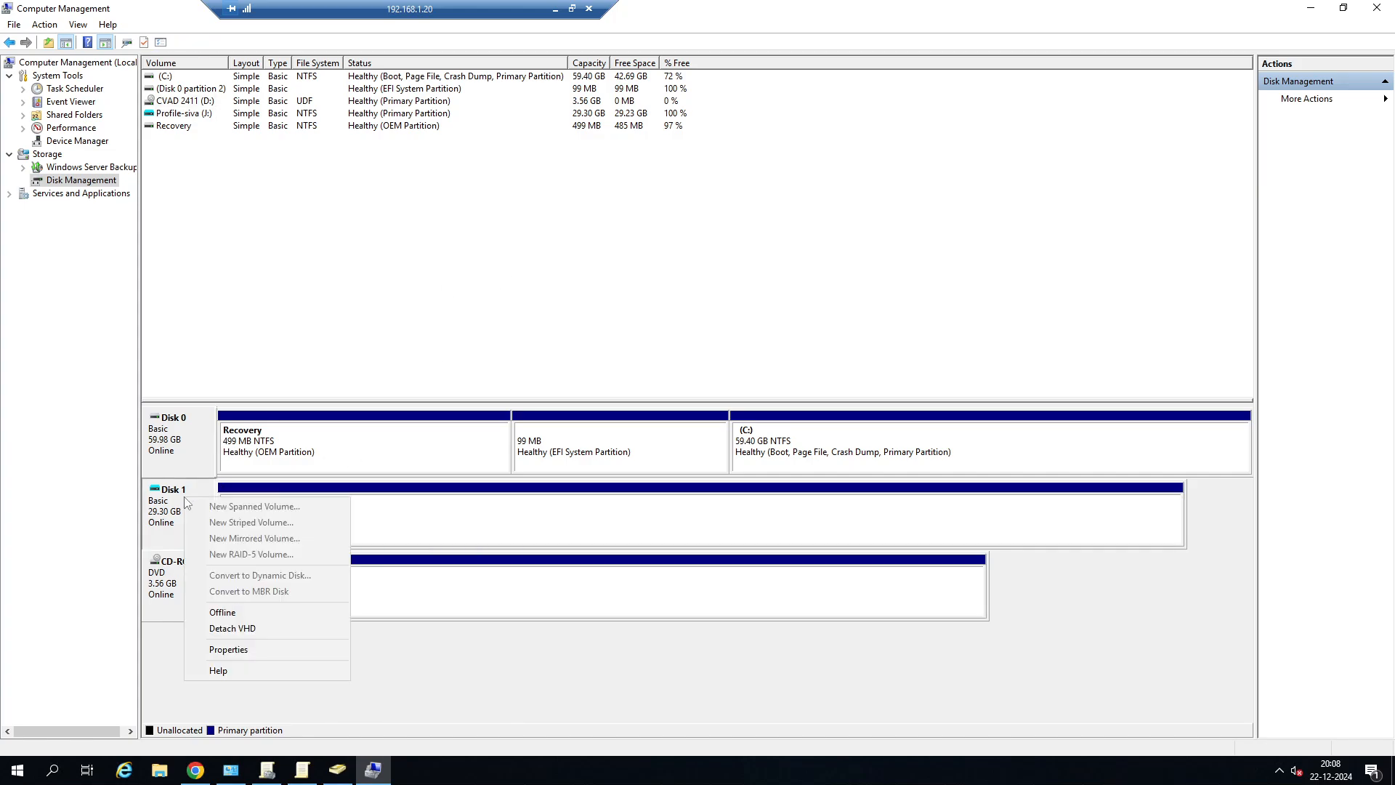
{"action": "left_click", "coordinate": [240, 629]}
{"action": "left_click", "coordinate": [740, 412]}
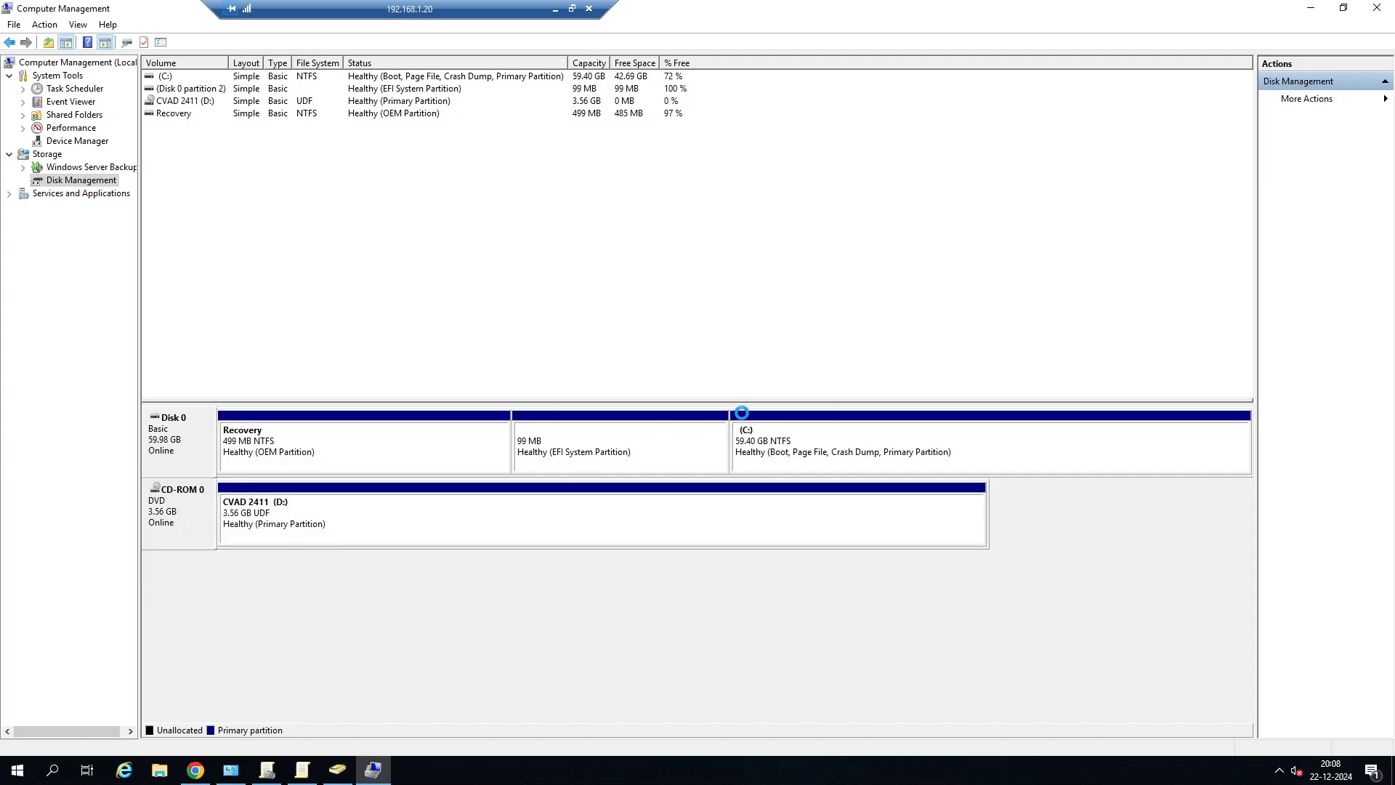
Browse to C:\CitrixUserProfile and delete the test user's existing profile folder ending in 1604-old.
{"action": "left_click", "coordinate": [160, 770]}
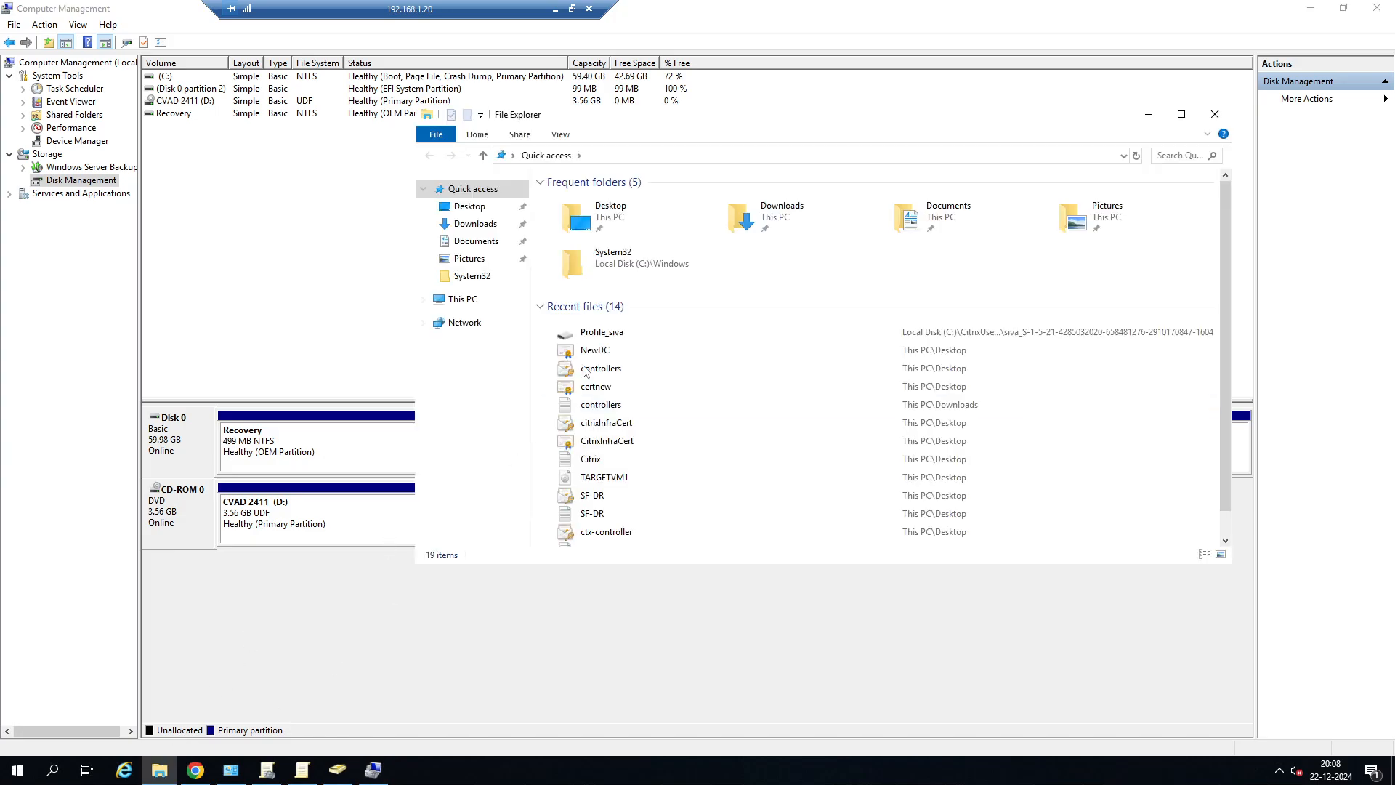
{"action": "left_click", "coordinate": [476, 304]}
{"action": "double_click", "coordinate": [601, 356]}
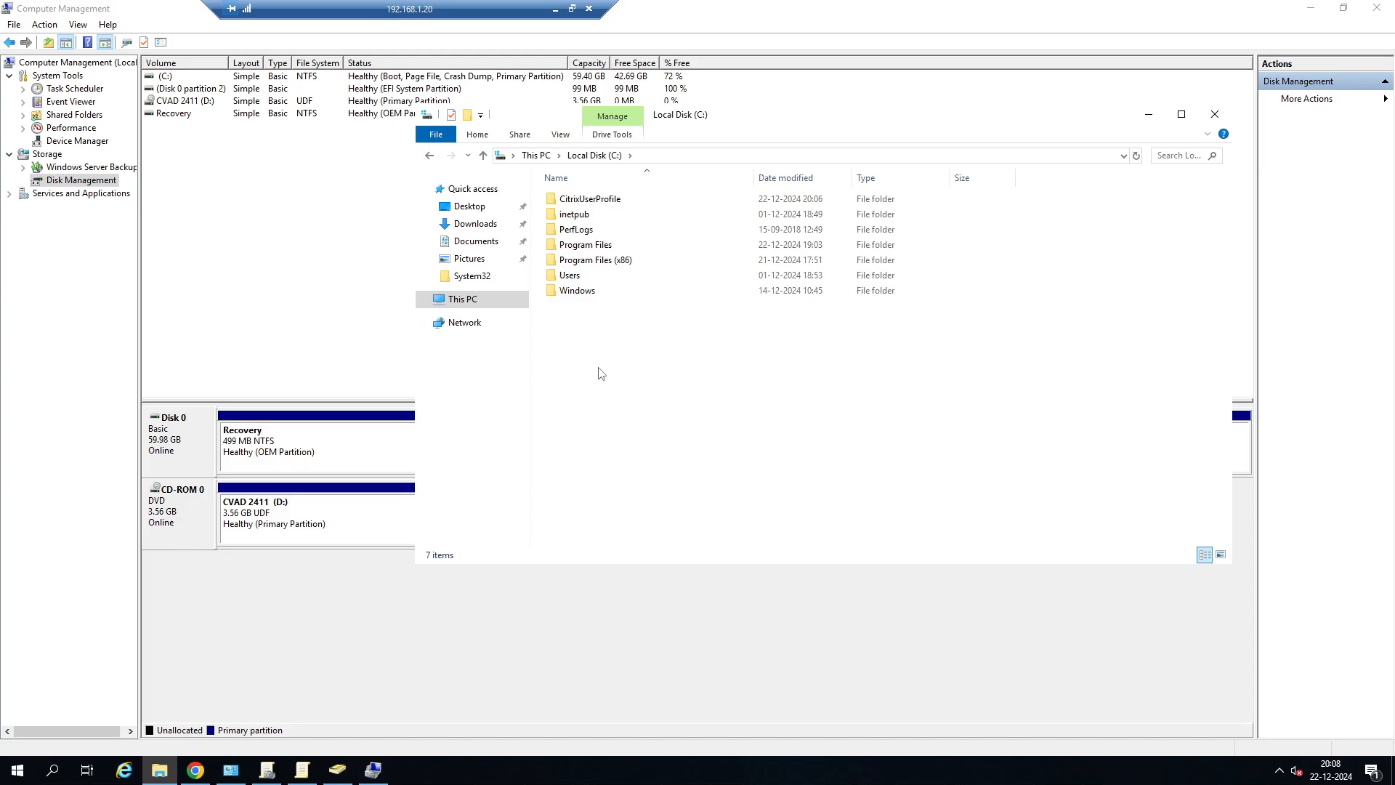
{"action": "double_click", "coordinate": [592, 200]}
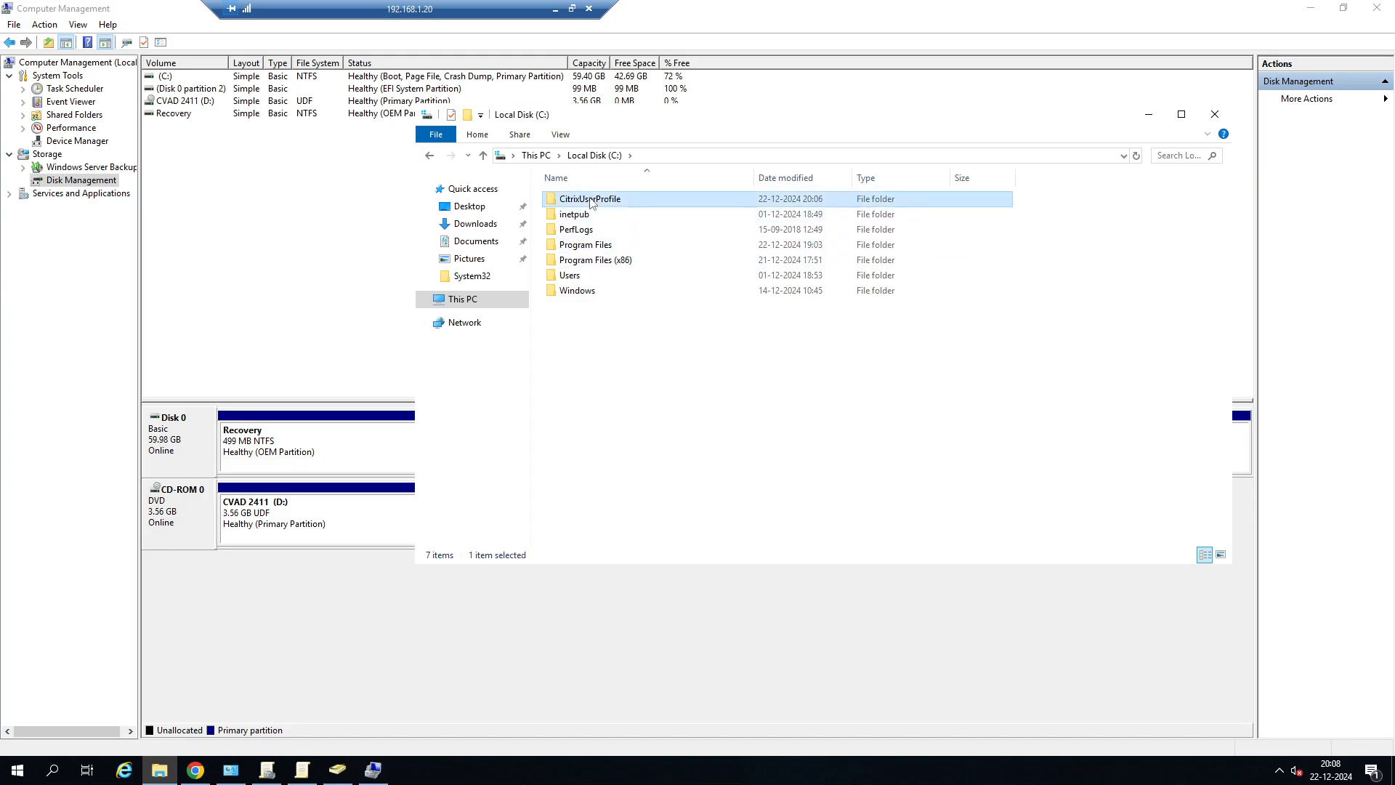
{"action": "left_click", "coordinate": [688, 262]}
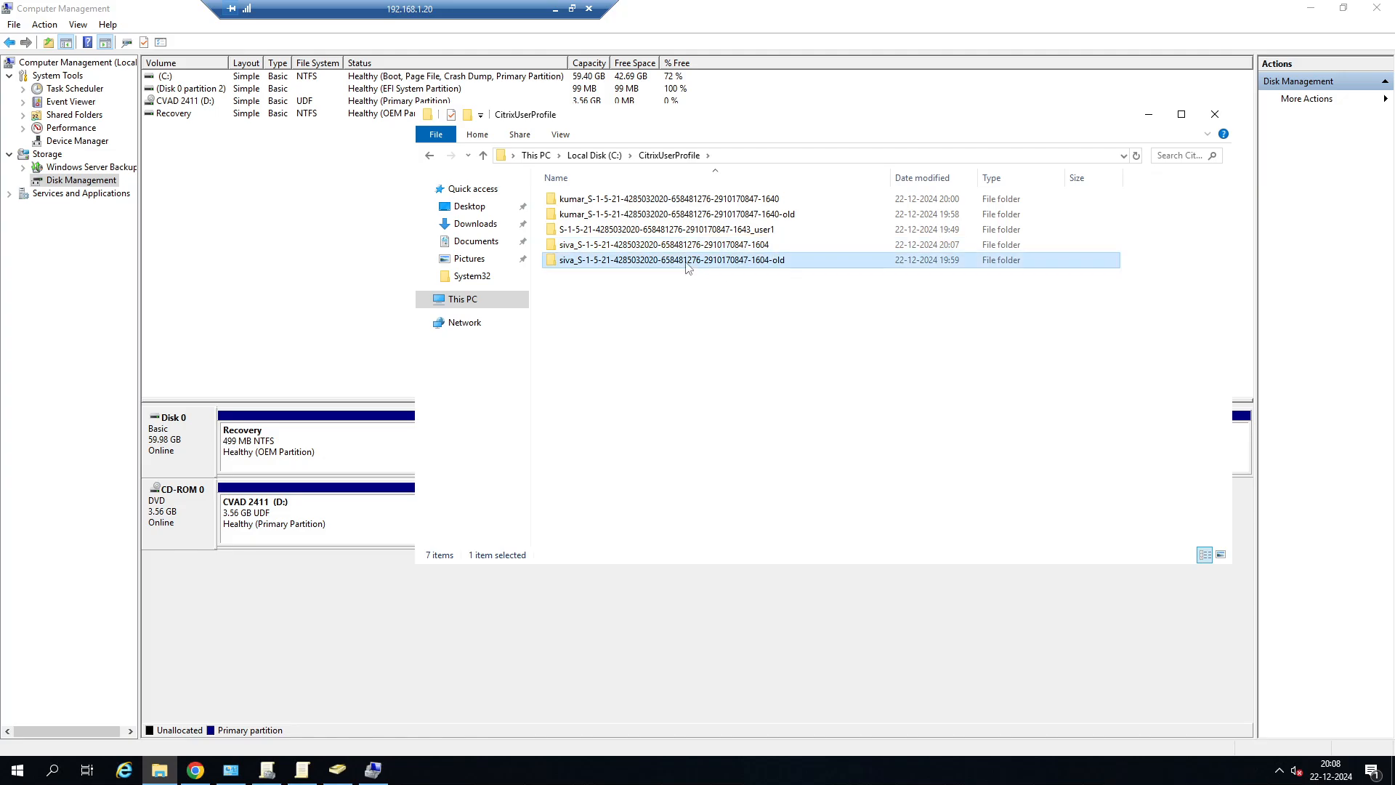
{"action": "key", "text": "Delete"}
Rename the test user's current profile folder ending in 1604 by adding the suffix -old.
{"action": "left_click", "coordinate": [663, 246]}
{"action": "right_click", "coordinate": [664, 247]}
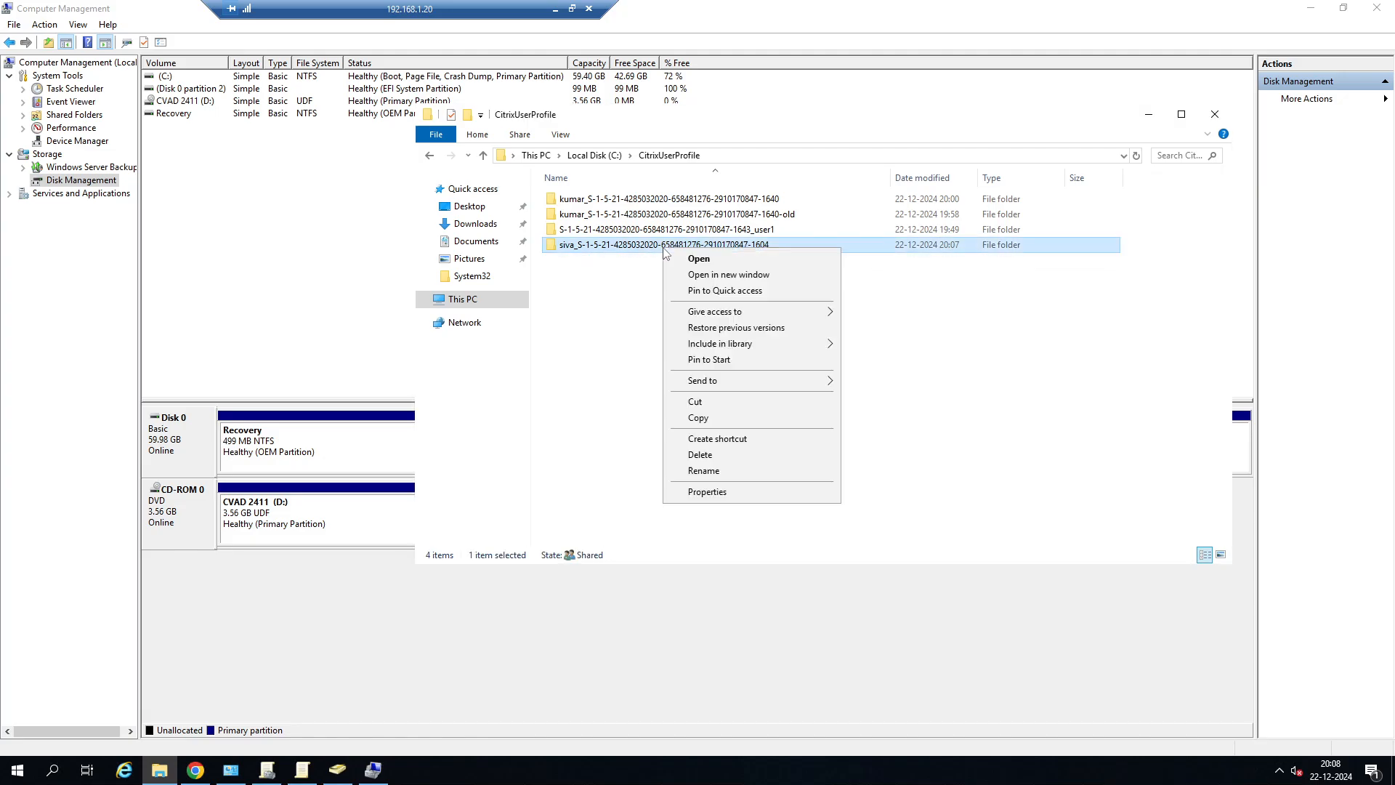
{"action": "left_click", "coordinate": [734, 471]}
{"action": "left_click", "coordinate": [779, 244]}
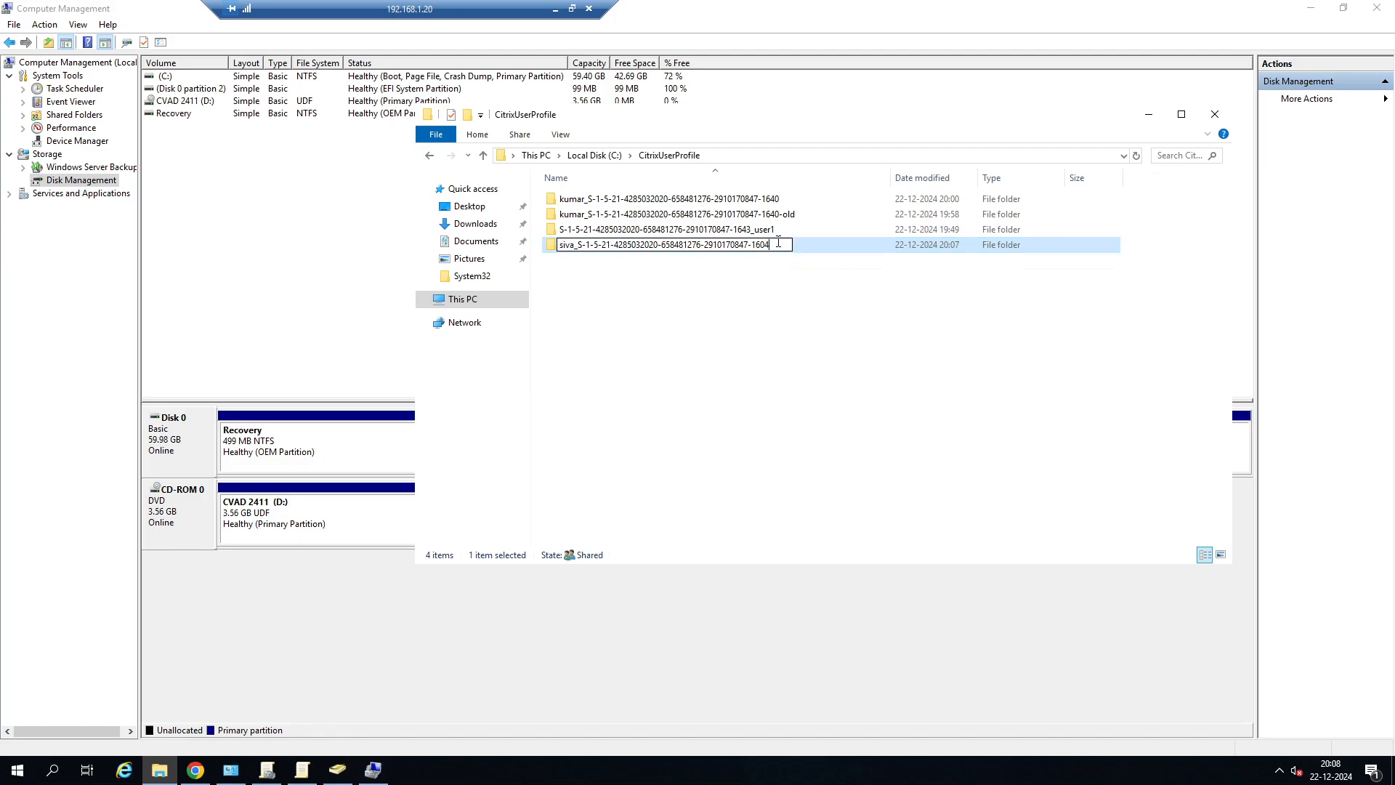
{"action": "type", "text": "-old"}
{"action": "left_click", "coordinate": [803, 380]}
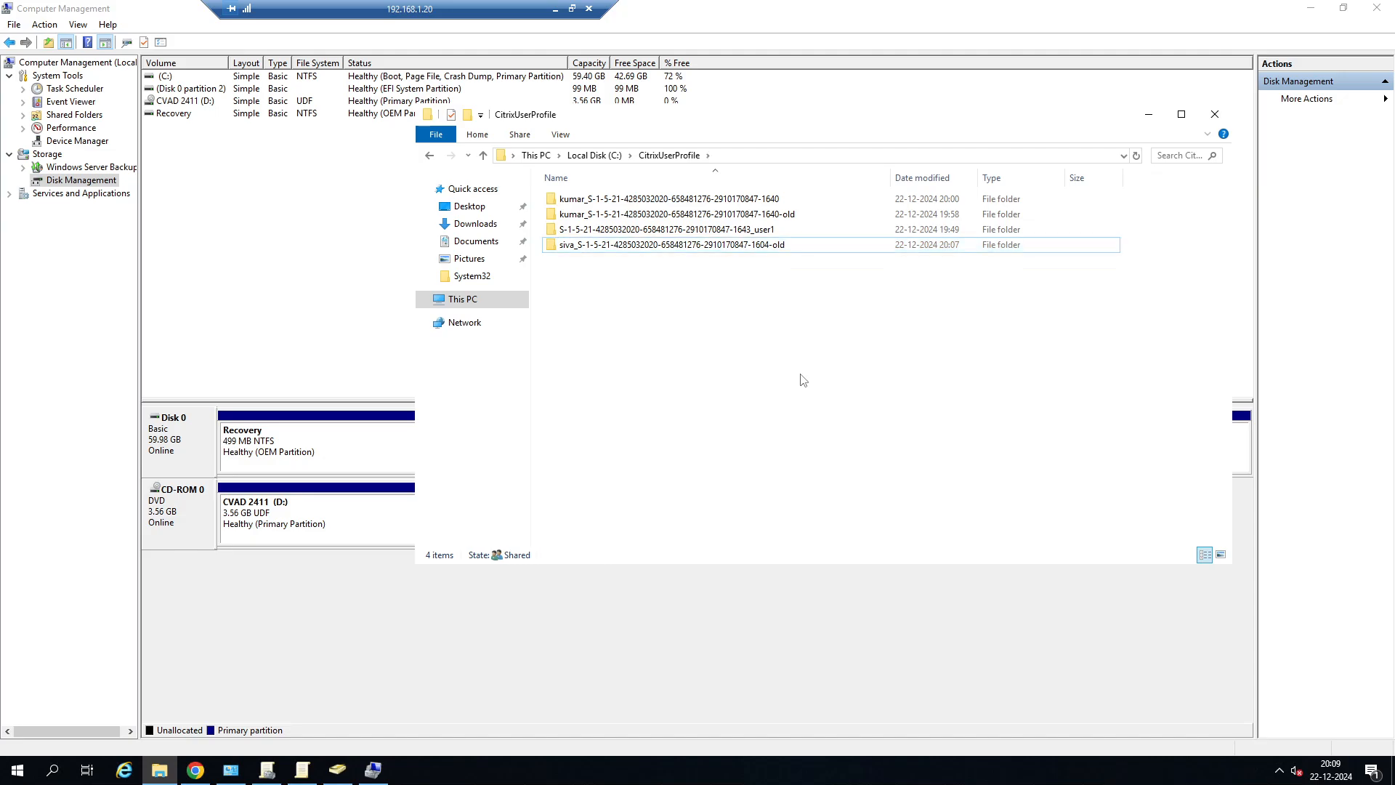
Switch to the 192.168.1.89 remote session and launch SERVER-DESKTOP from the downloaded ICA file.
{"action": "left_click", "coordinate": [556, 8]}
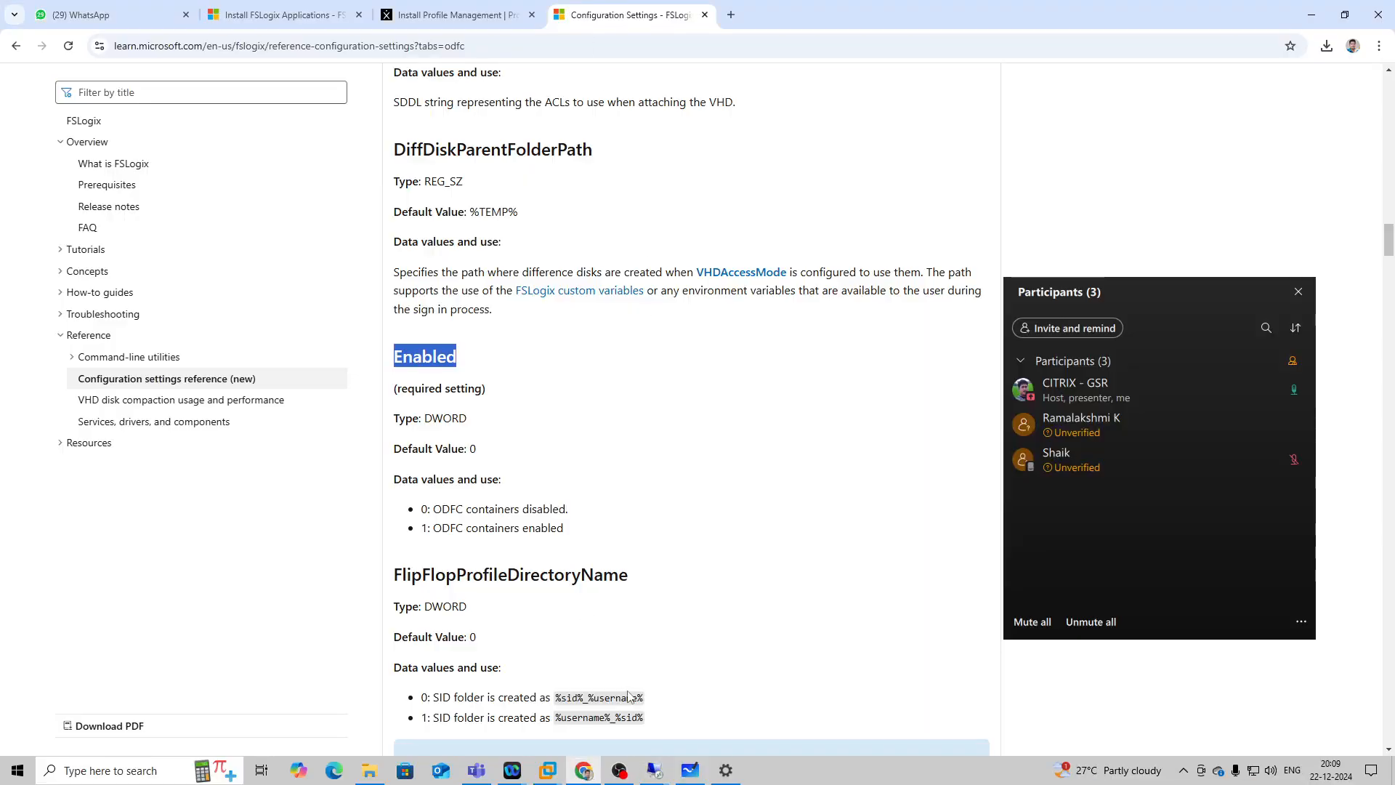
{"action": "mouse_move", "coordinate": [656, 776]}
{"action": "left_click", "coordinate": [750, 694]}
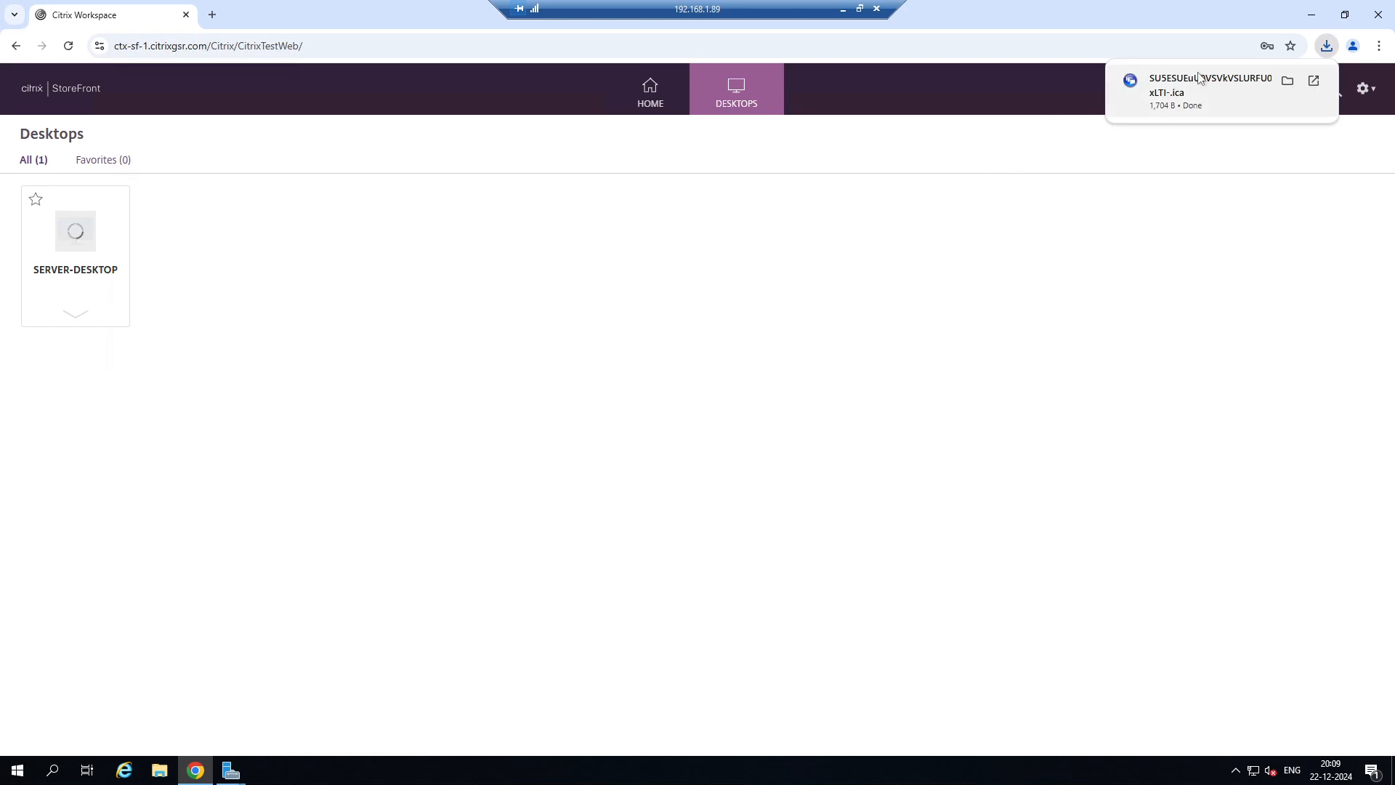
{"action": "left_click", "coordinate": [1199, 76]}
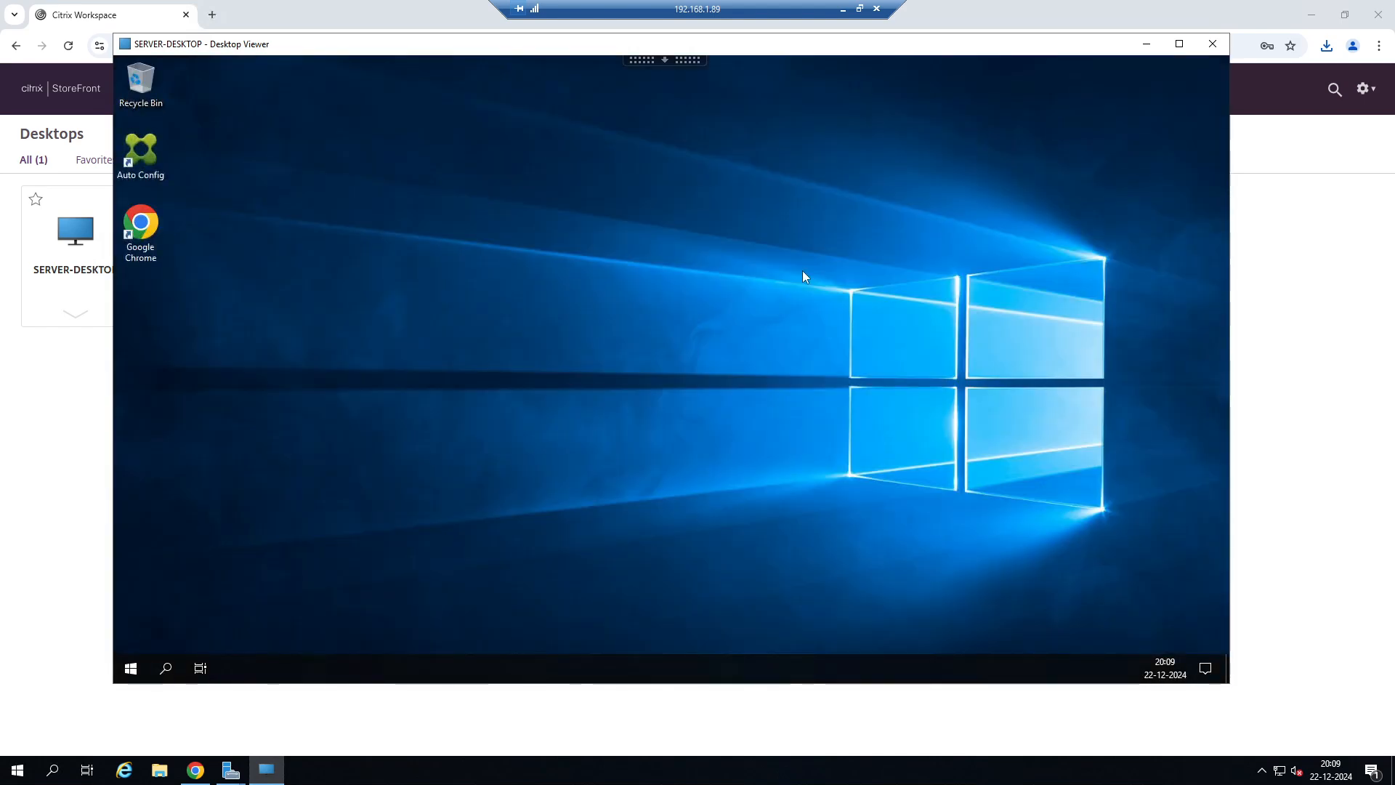
Return to the 192.168.1.20 remote session and open the test user's profile folder ending in 1604-old.
{"action": "left_click", "coordinate": [843, 9]}
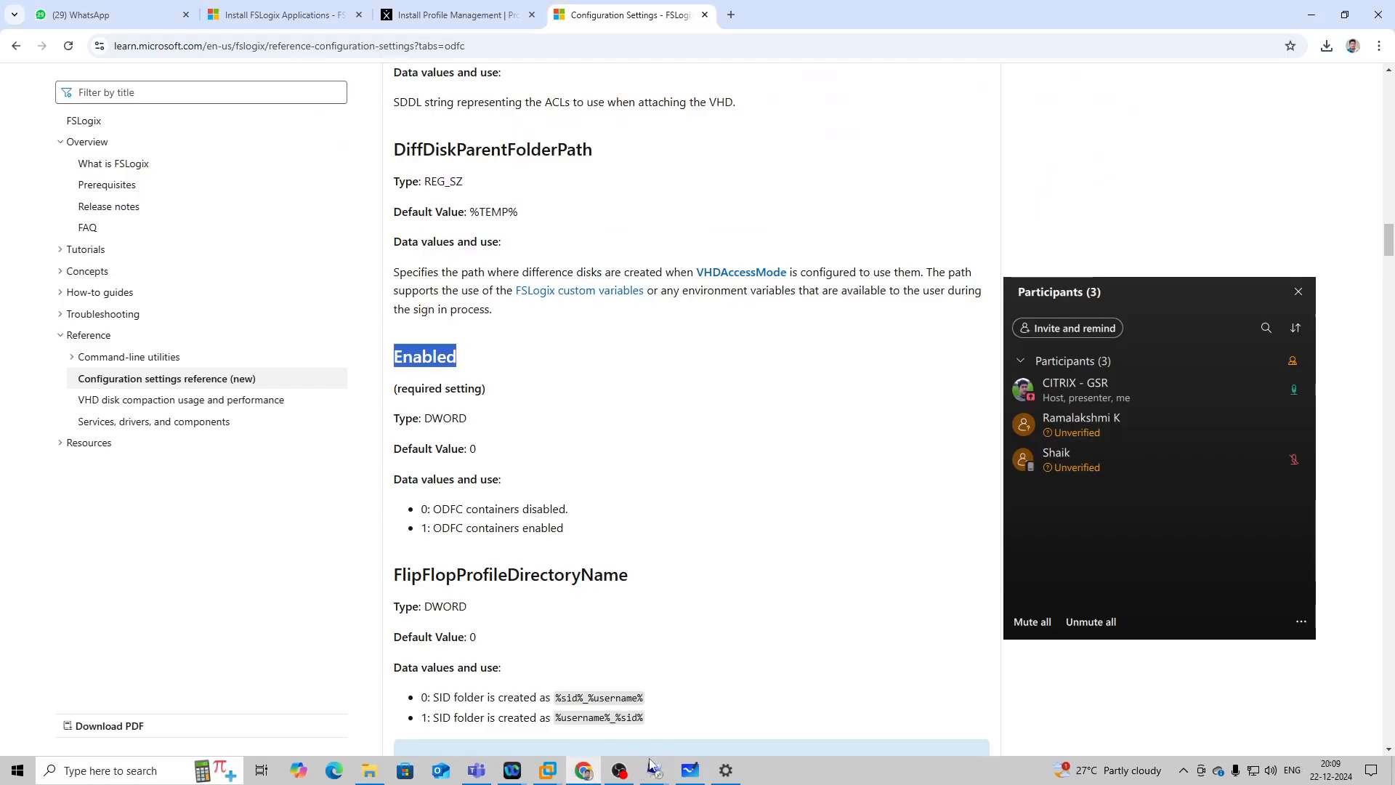
{"action": "mouse_move", "coordinate": [655, 769]}
{"action": "left_click", "coordinate": [529, 730]}
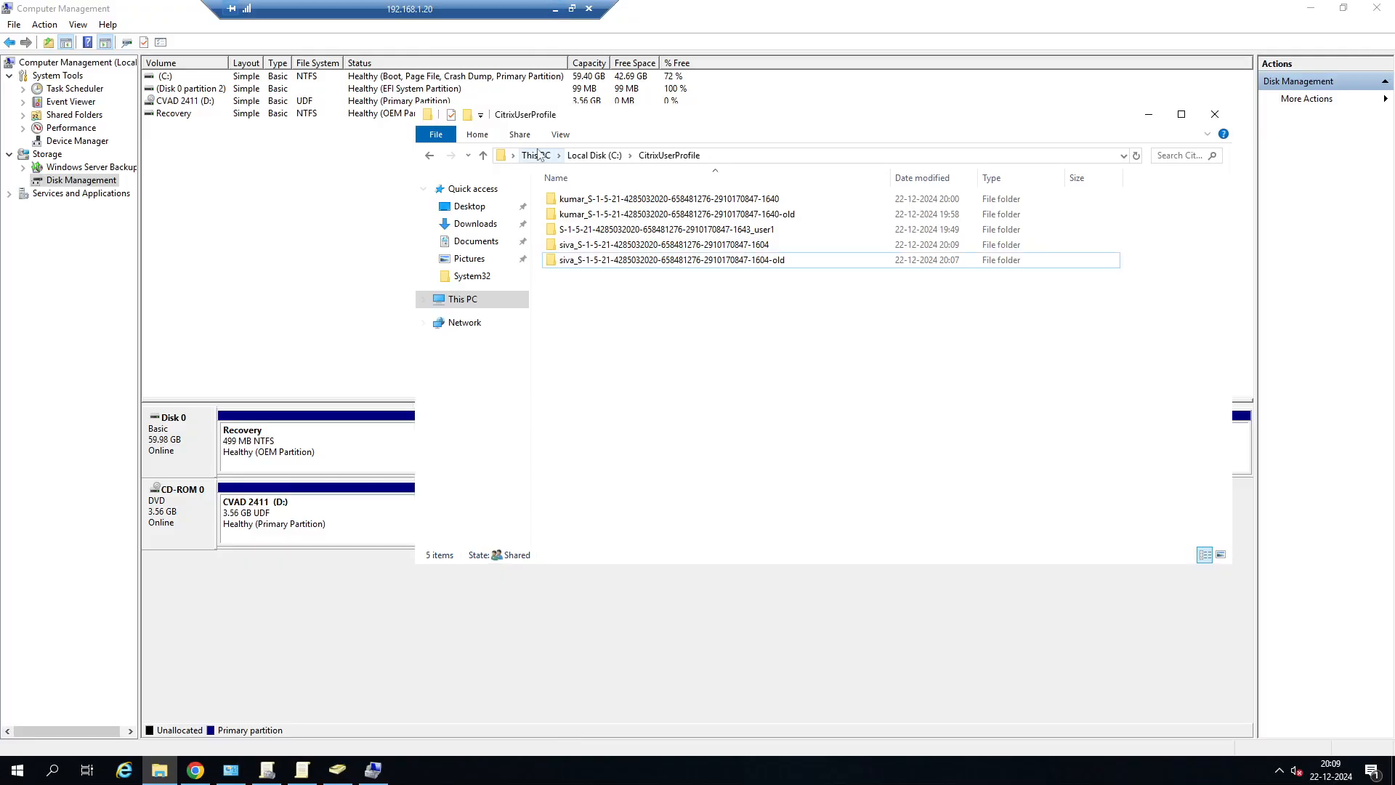
{"action": "left_click", "coordinate": [628, 262]}
{"action": "double_click", "coordinate": [628, 261]}
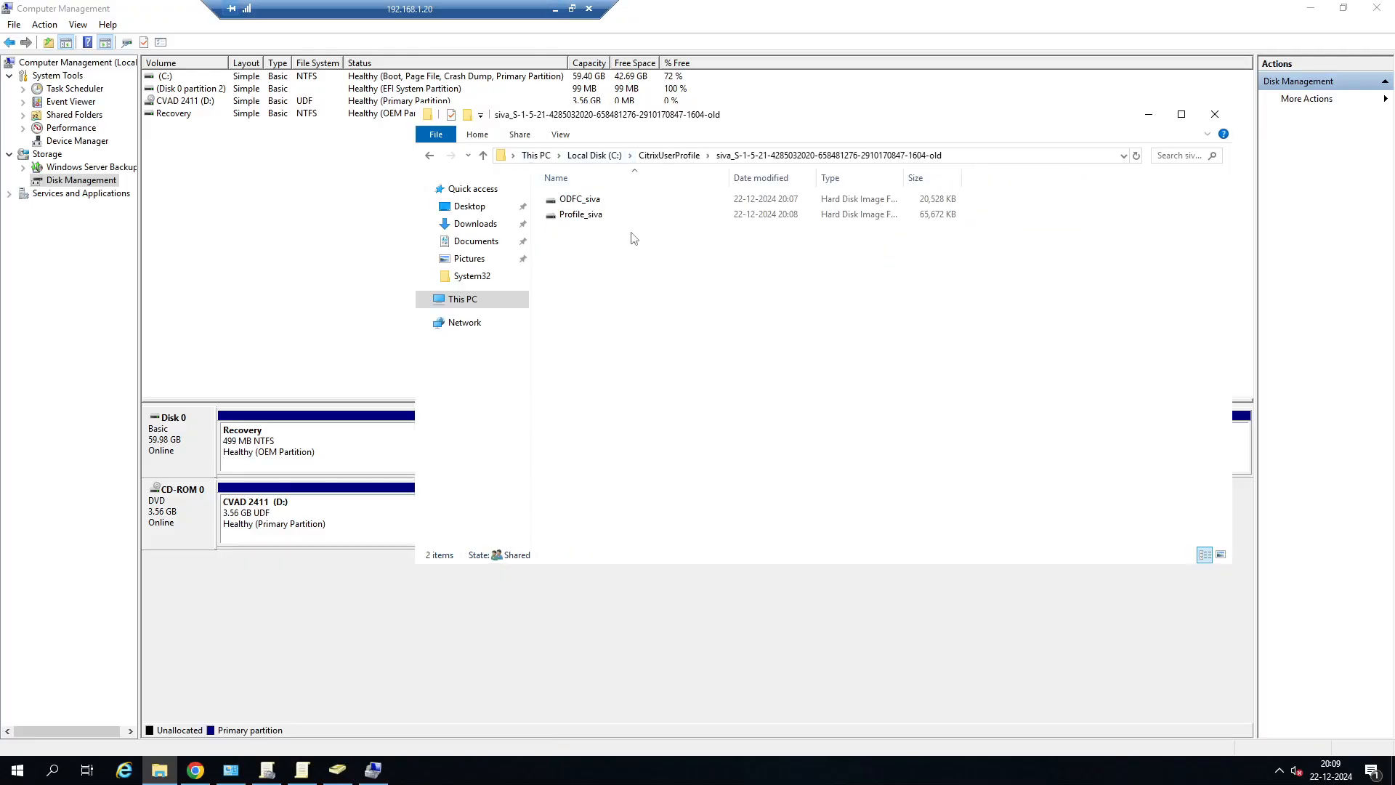
Copy the full path of the Profile disk image and paste it into the Run dialog.
{"action": "left_click", "coordinate": [588, 219]}
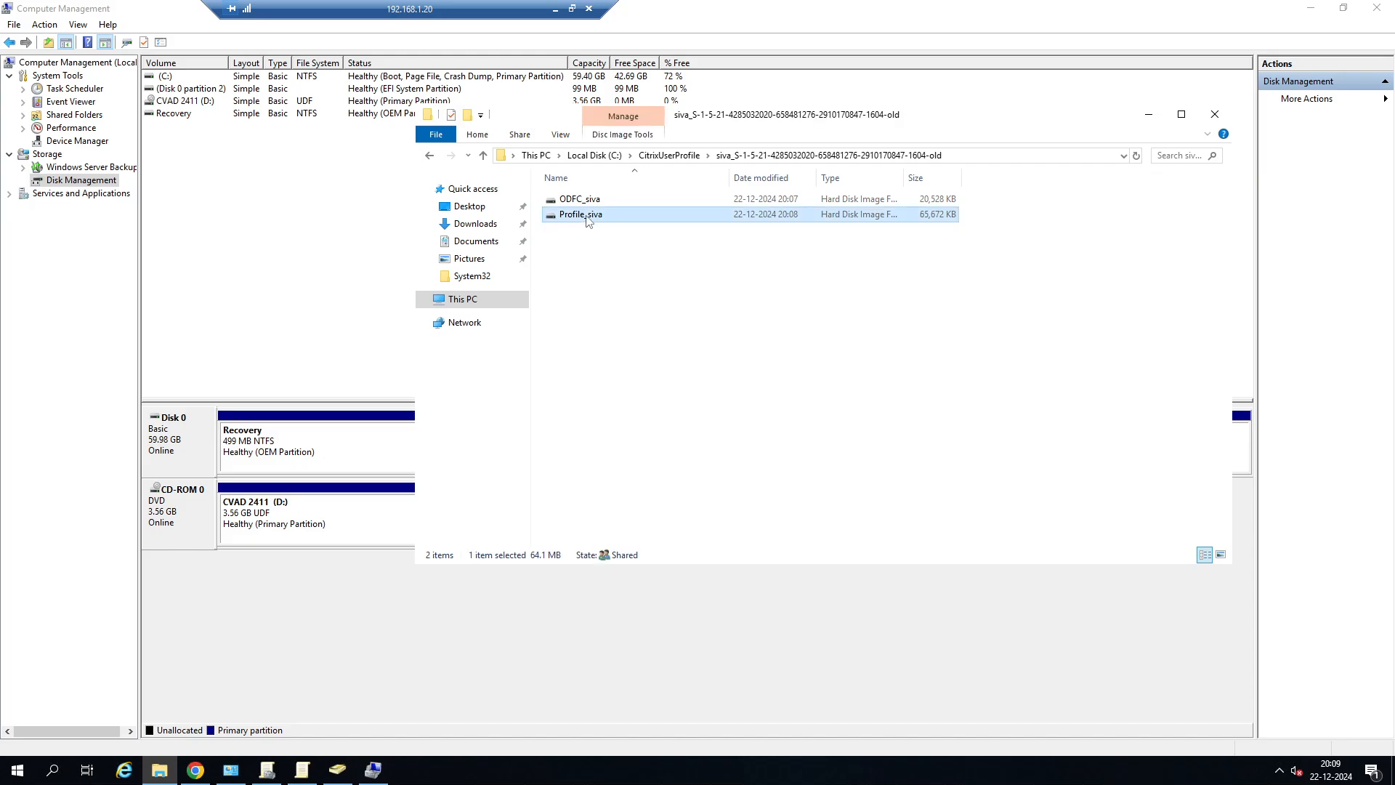
{"action": "right_click", "coordinate": [587, 220]}
{"action": "mouse_move", "coordinate": [634, 282]}
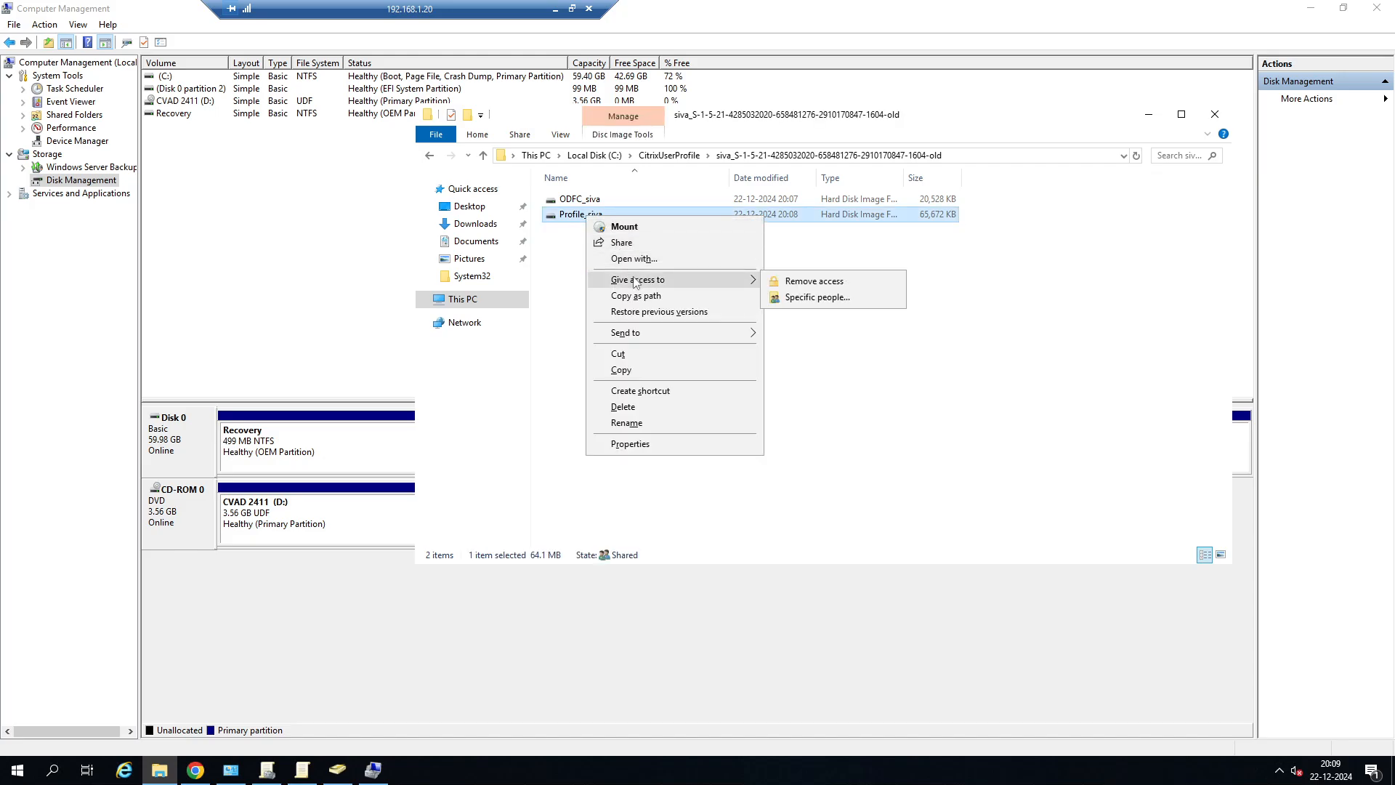
{"action": "left_click", "coordinate": [353, 515]}
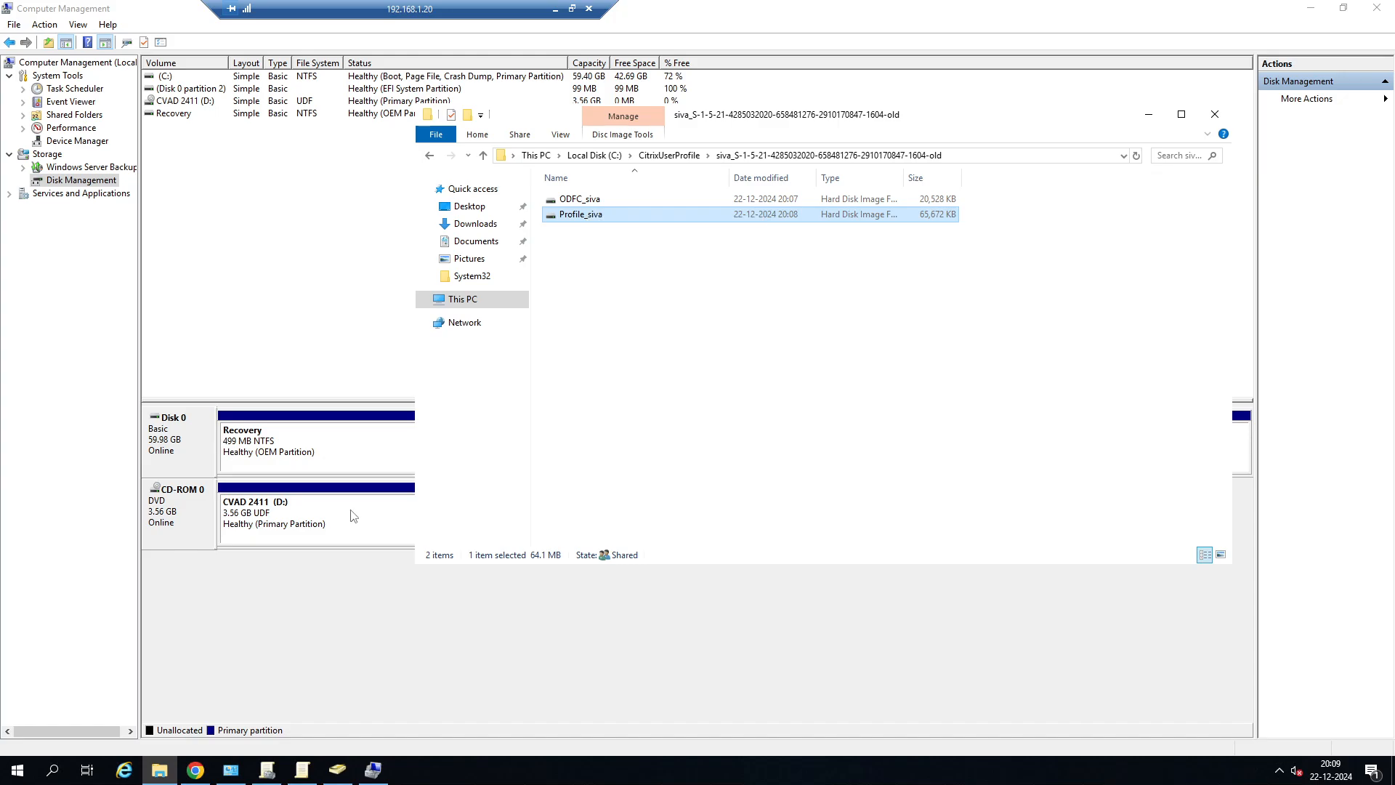
{"action": "right_click", "coordinate": [16, 771]}
{"action": "left_click", "coordinate": [52, 716]}
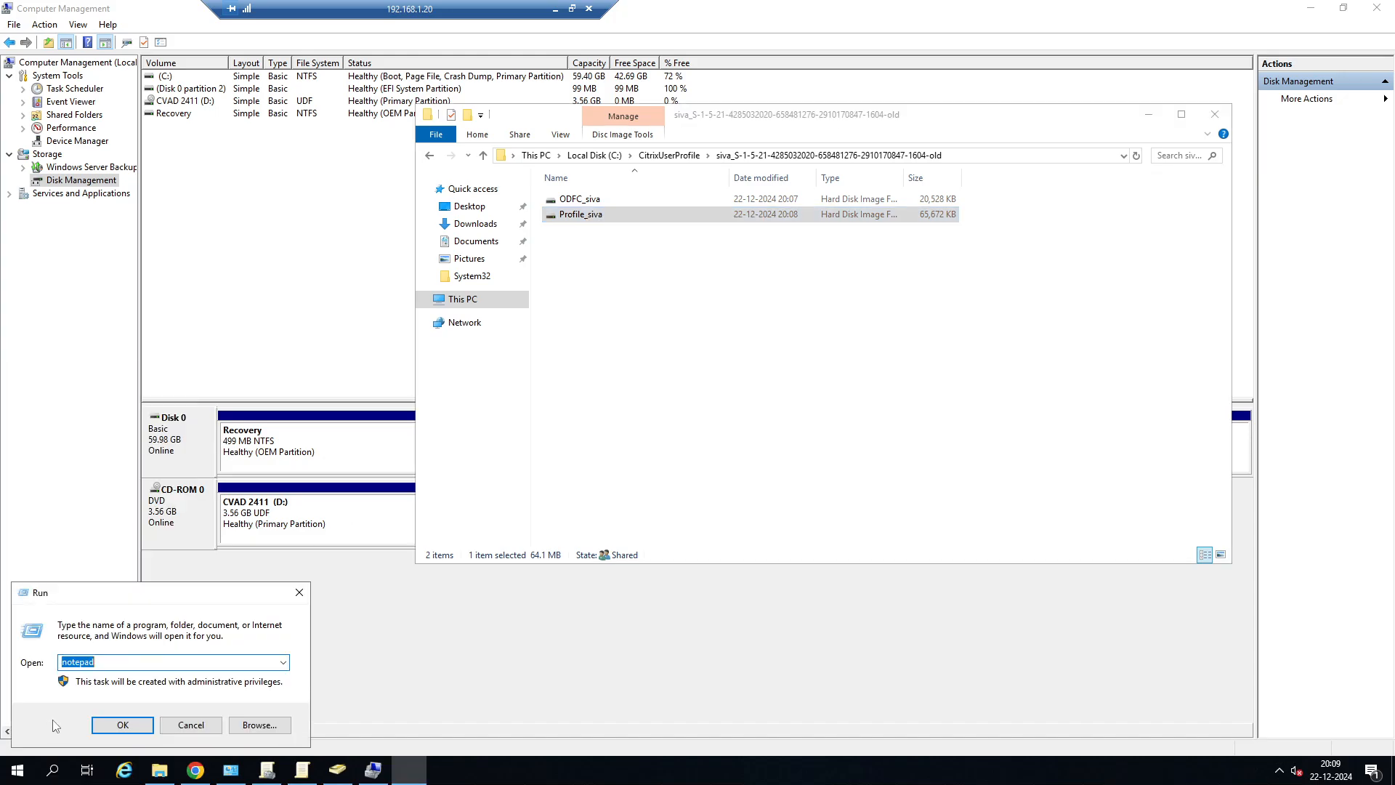
{"action": "key", "text": "ctrl+v"}
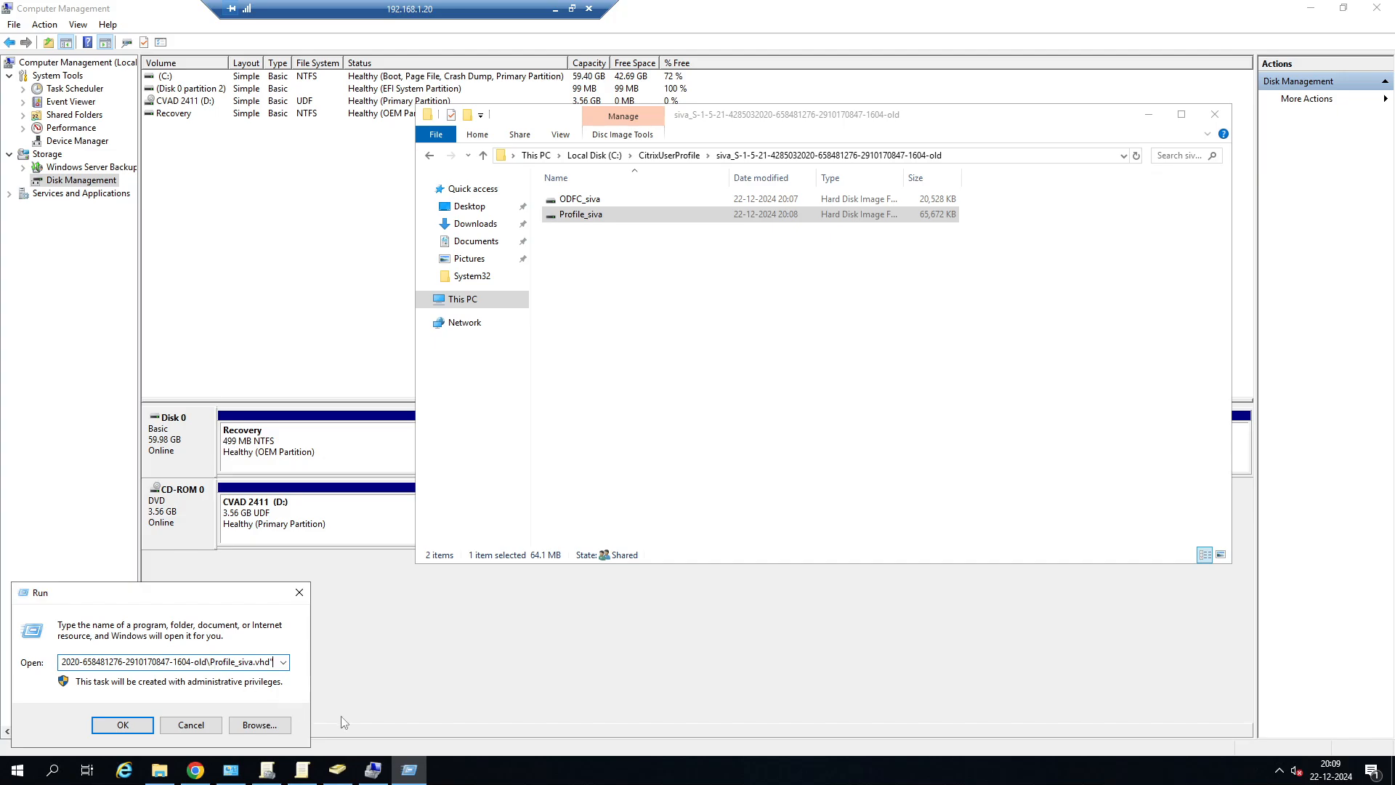
Switch to the 192.168.1.89 session and try to open the copied C:\CitrixUserProfile disk image path in File Explorer on SERVER-DESKTOP.
{"action": "left_click", "coordinate": [555, 8]}
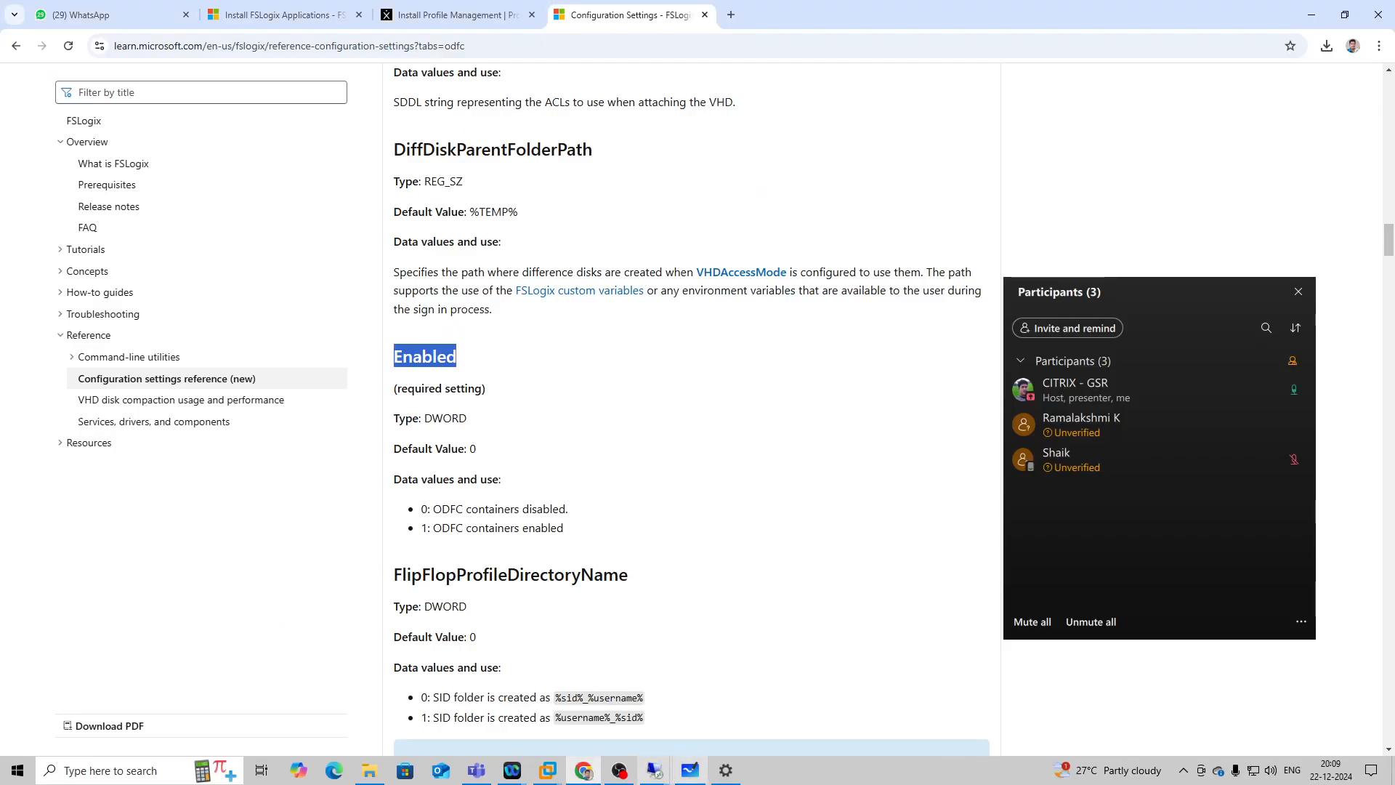
{"action": "mouse_move", "coordinate": [654, 773]}
{"action": "left_click", "coordinate": [692, 658]}
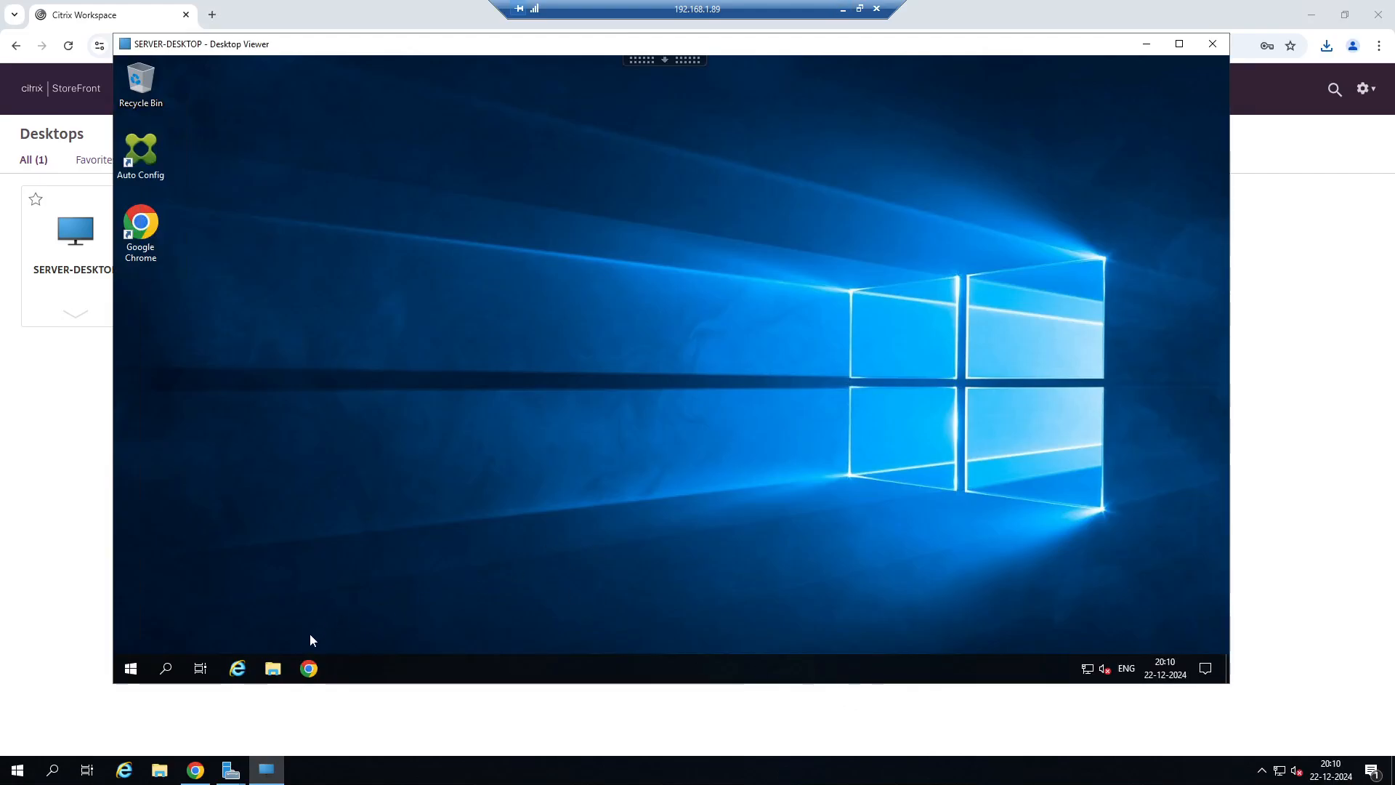
{"action": "left_click", "coordinate": [272, 669]}
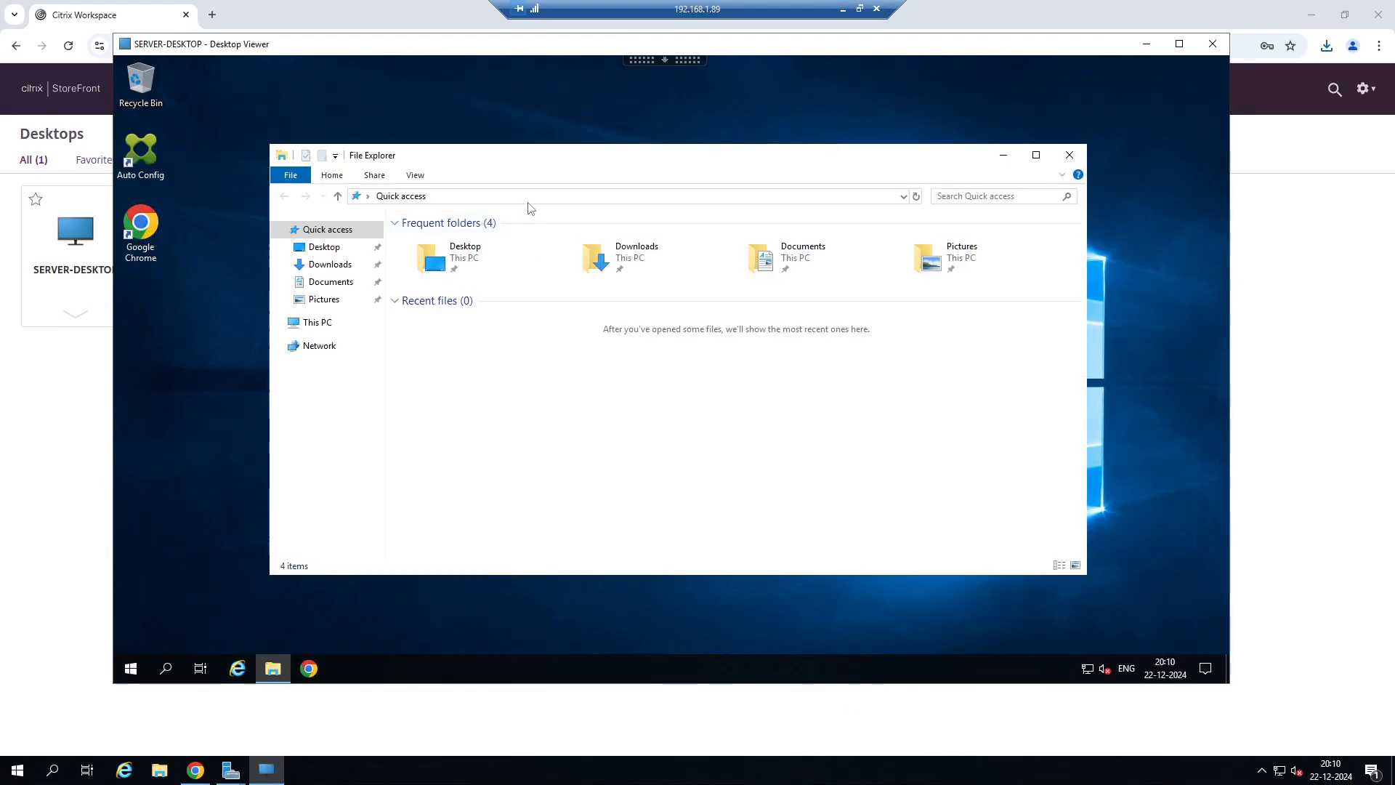
{"action": "left_click", "coordinate": [530, 196]}
{"action": "key", "text": "ctrl+v"}
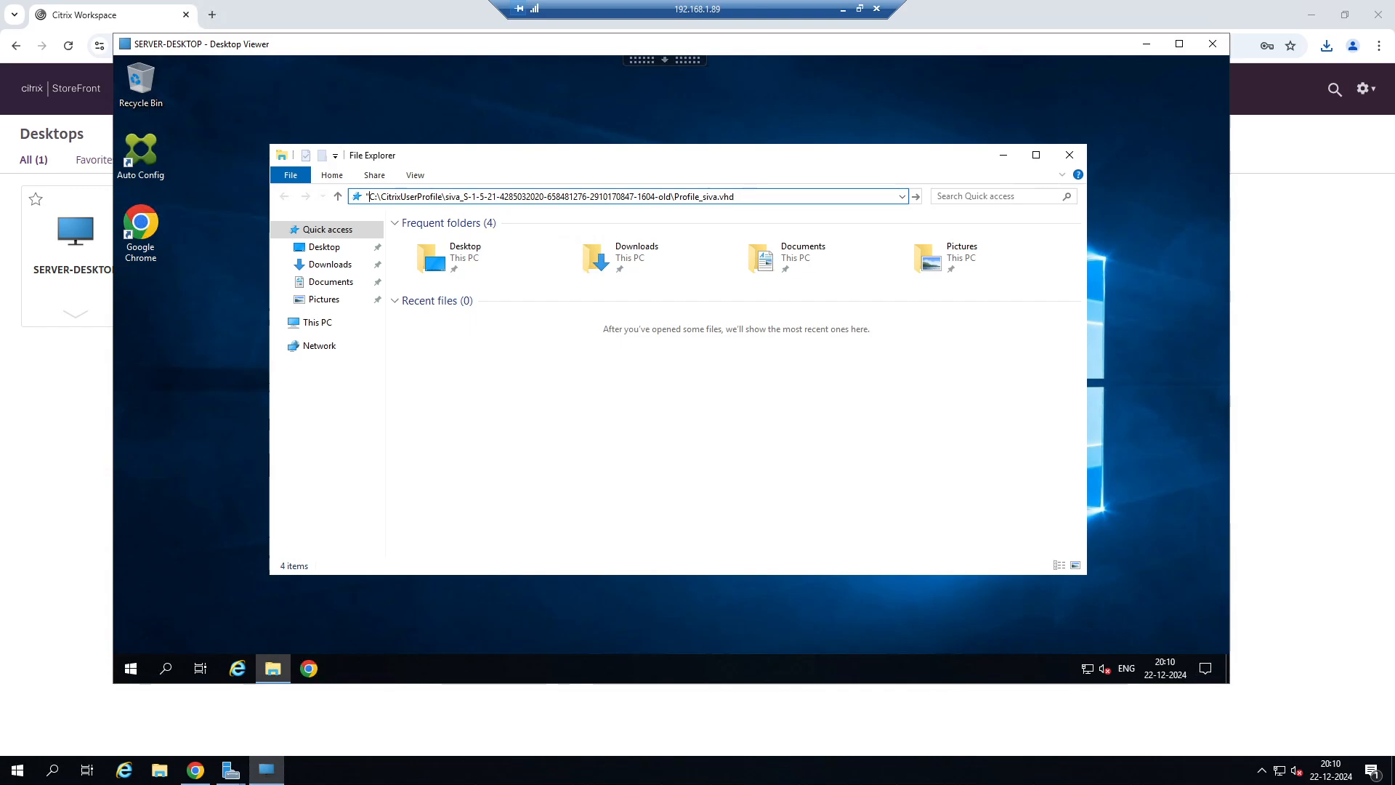
{"action": "key", "text": "Return"}
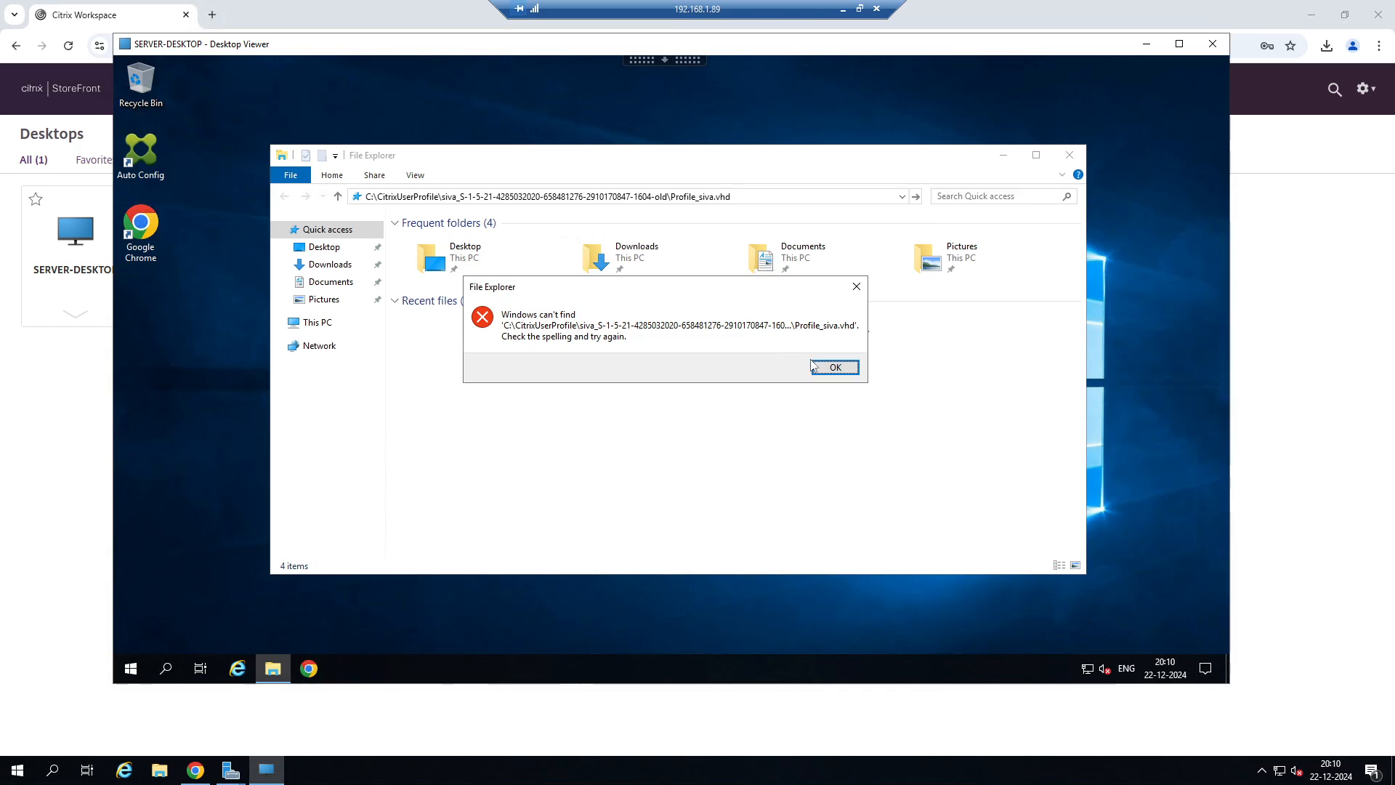
{"action": "left_click", "coordinate": [835, 367]}
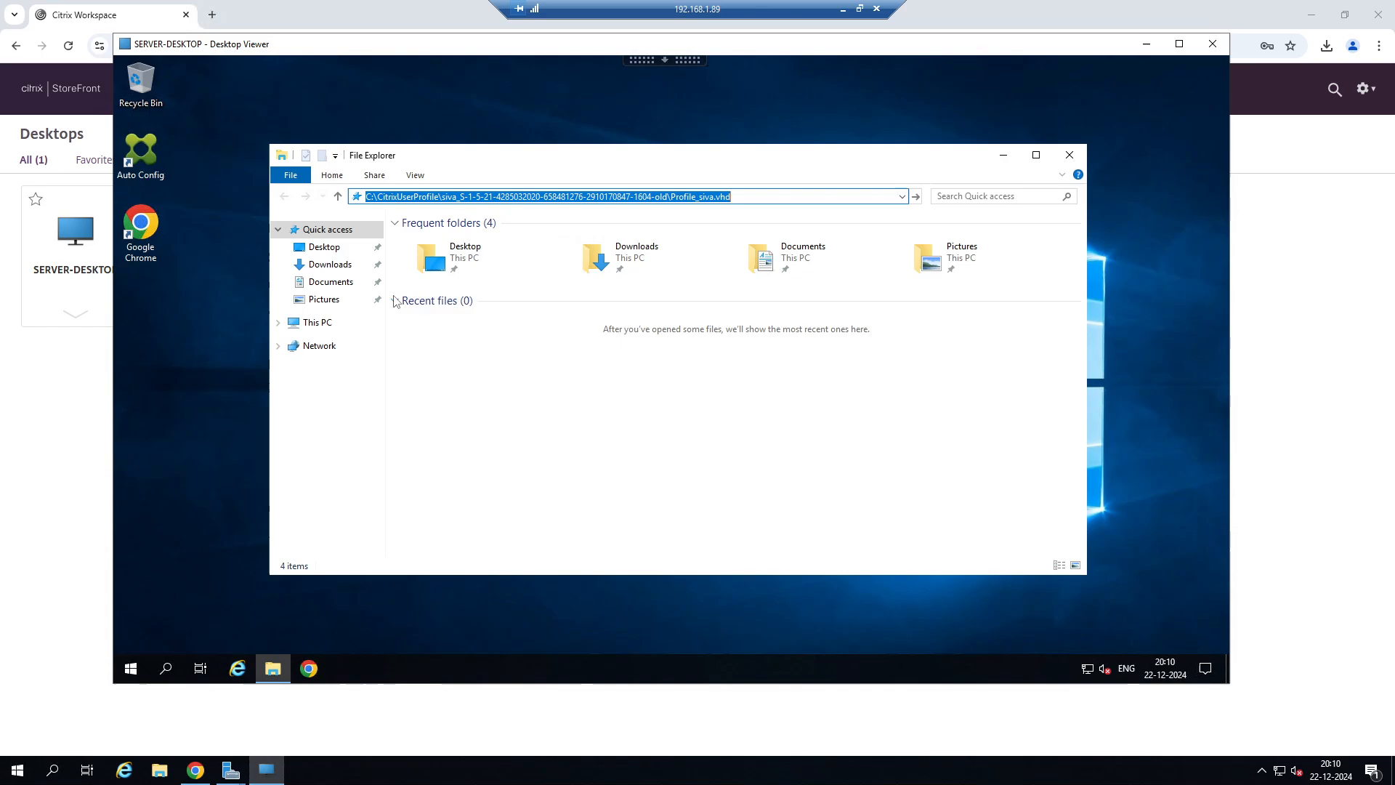
Replace the C: prefix of the old Profile disk image path with the ad-sql server's network path and open the image.
{"action": "left_click", "coordinate": [518, 196]}
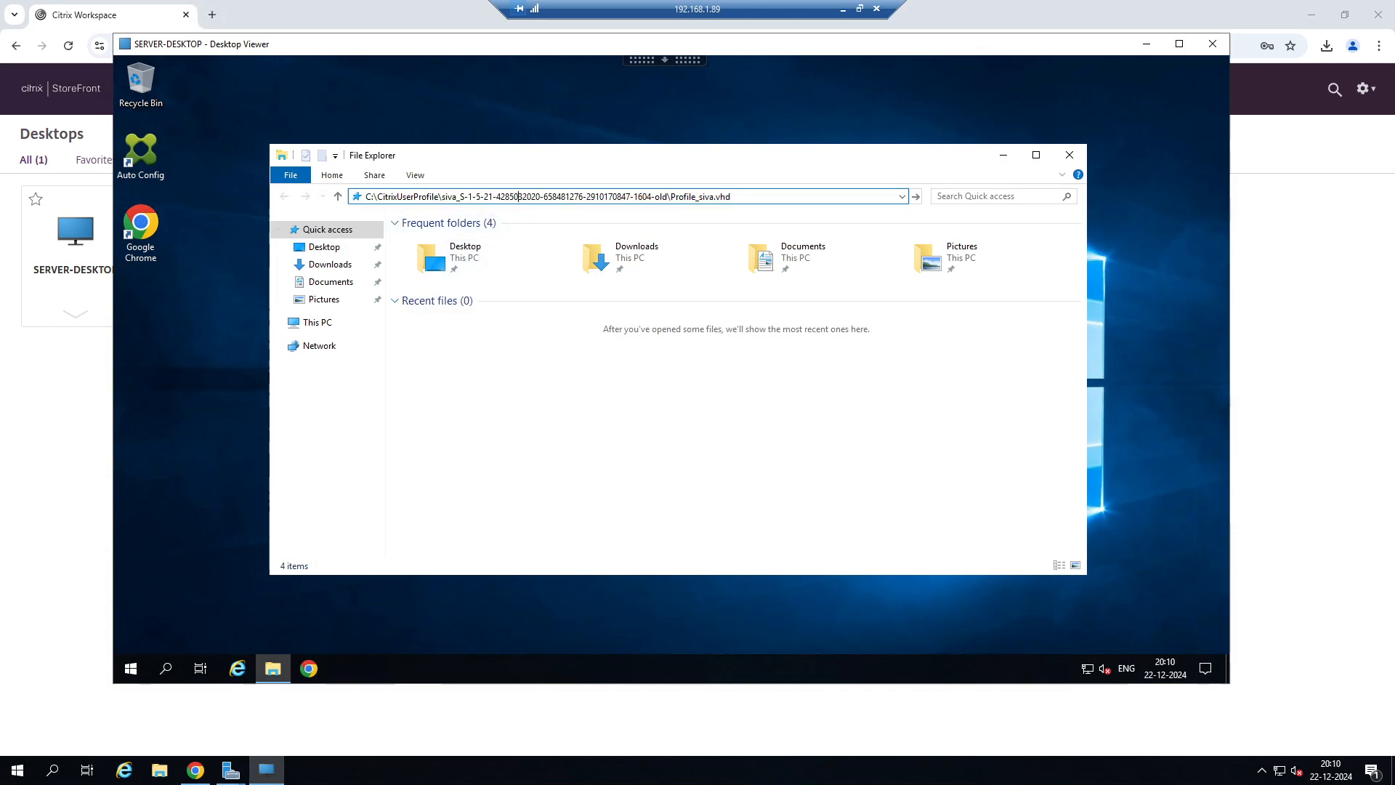
{"action": "left_click_drag", "start_coordinate": [442, 197], "coordinate": [734, 197]}
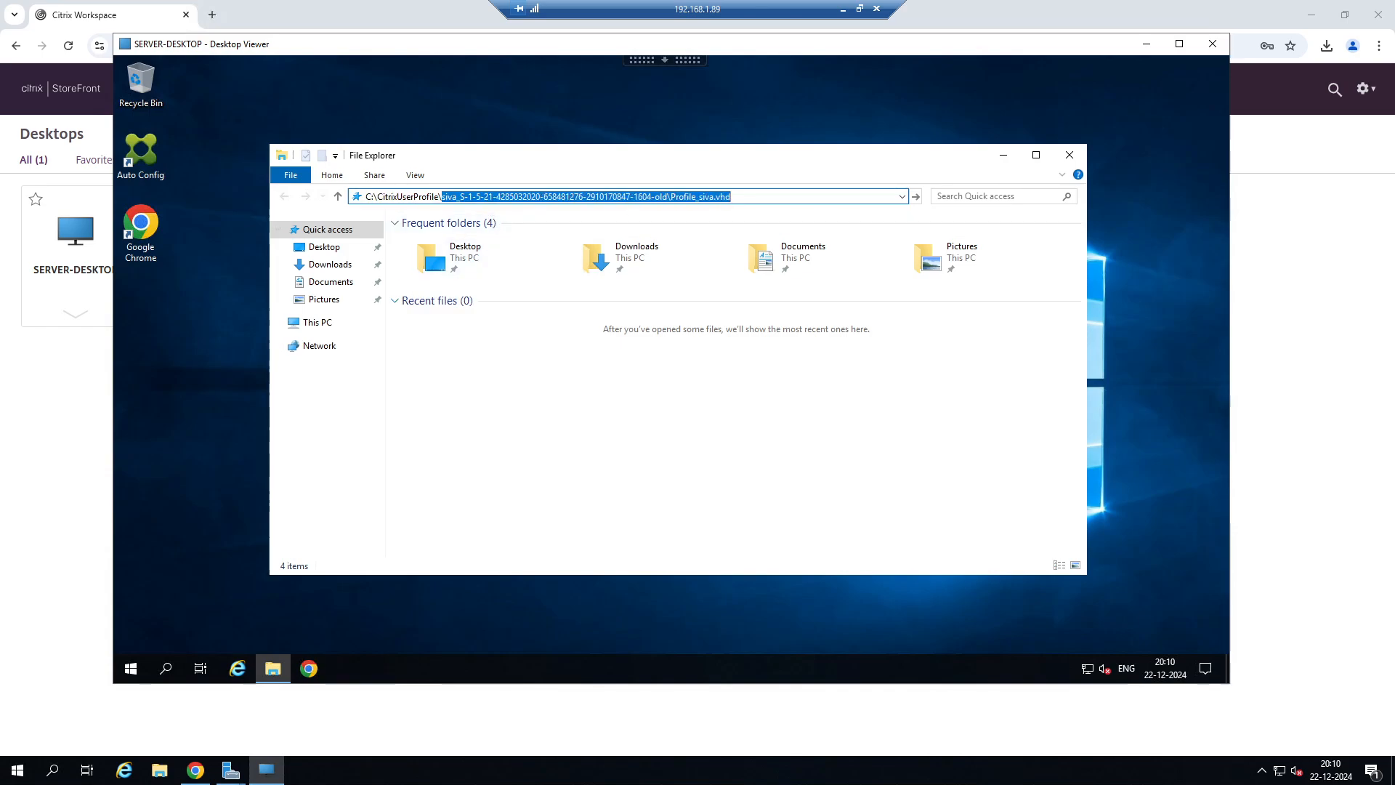
{"action": "left_click", "coordinate": [368, 196]}
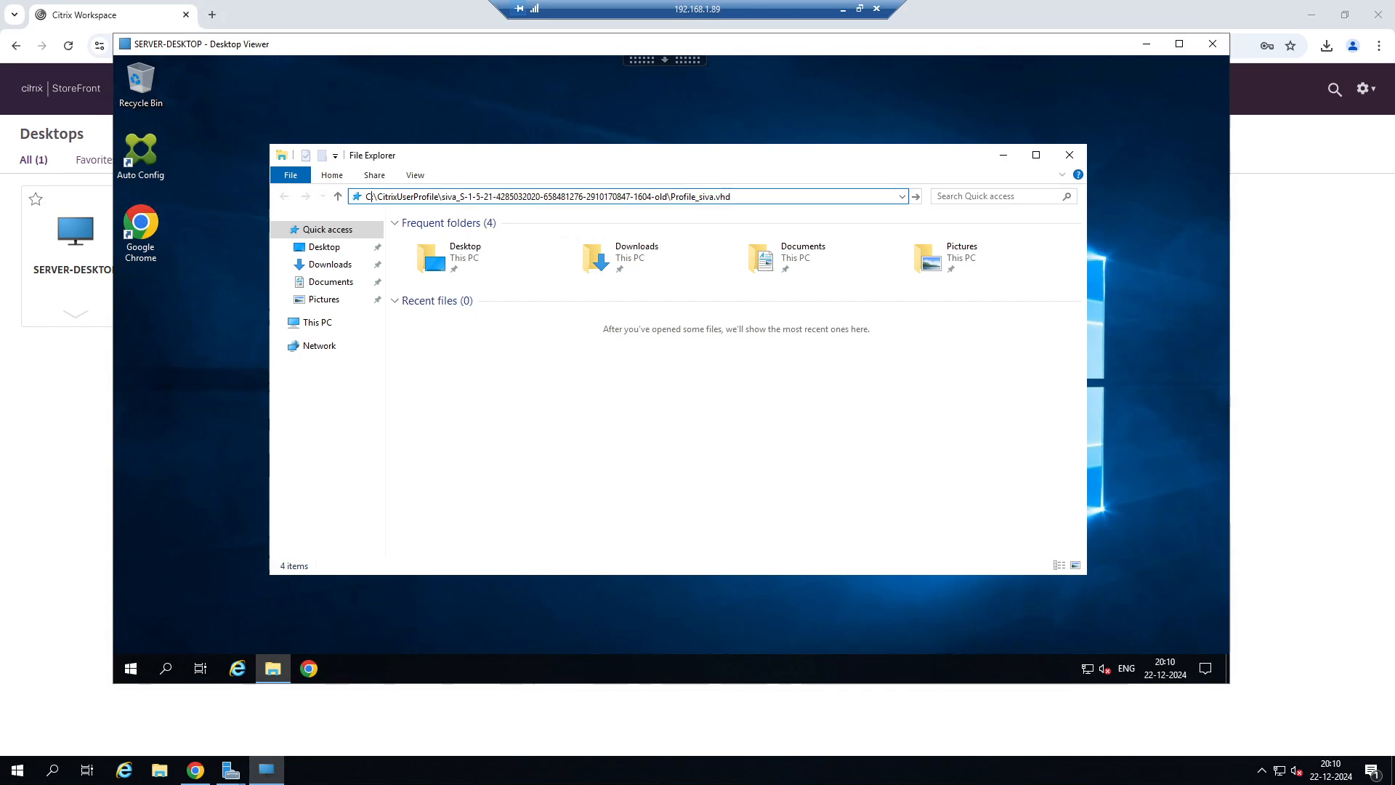
{"action": "key", "text": "BackSpace"}
{"action": "key", "text": "BackSpace"}
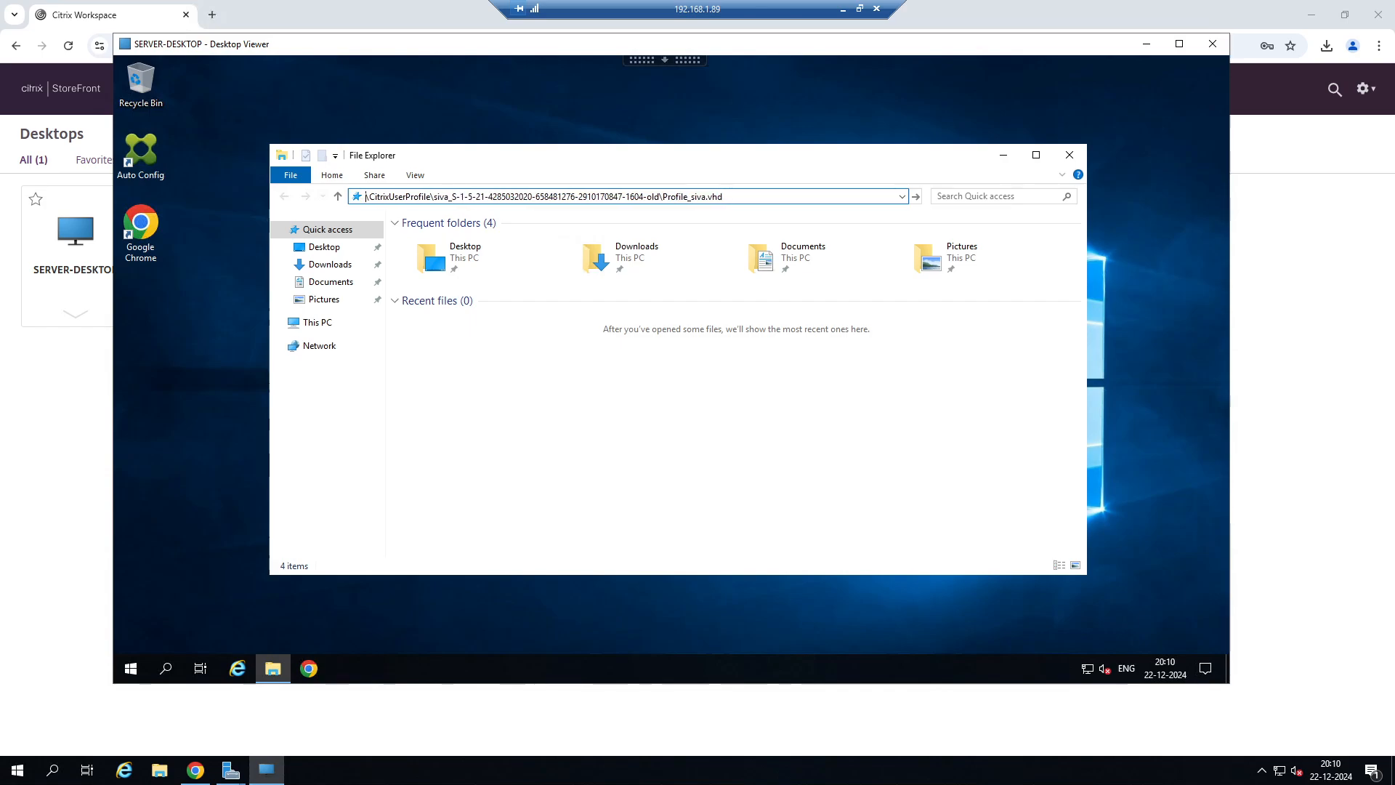
{"action": "type", "text": "\\\\ad-sql-"}
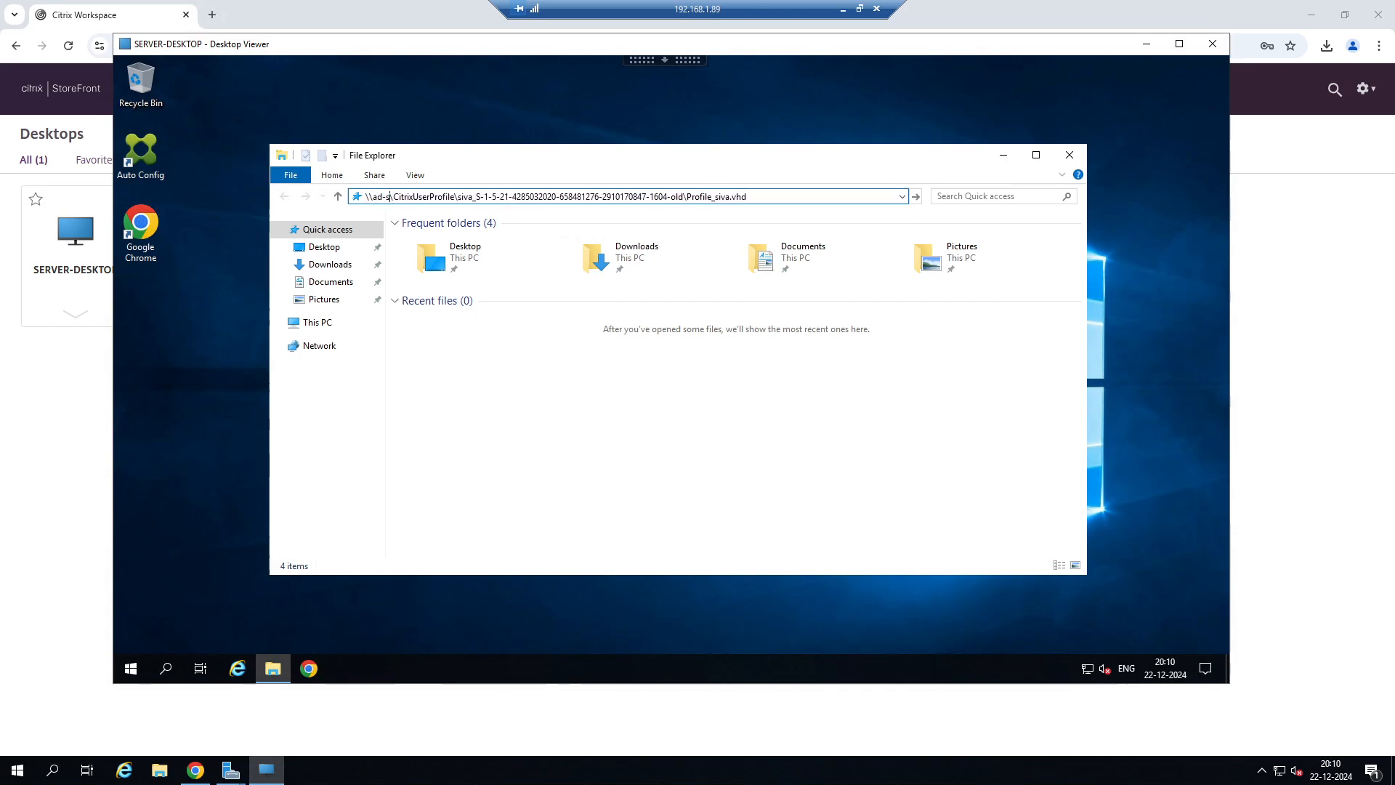
{"action": "type", "text": "cl"}
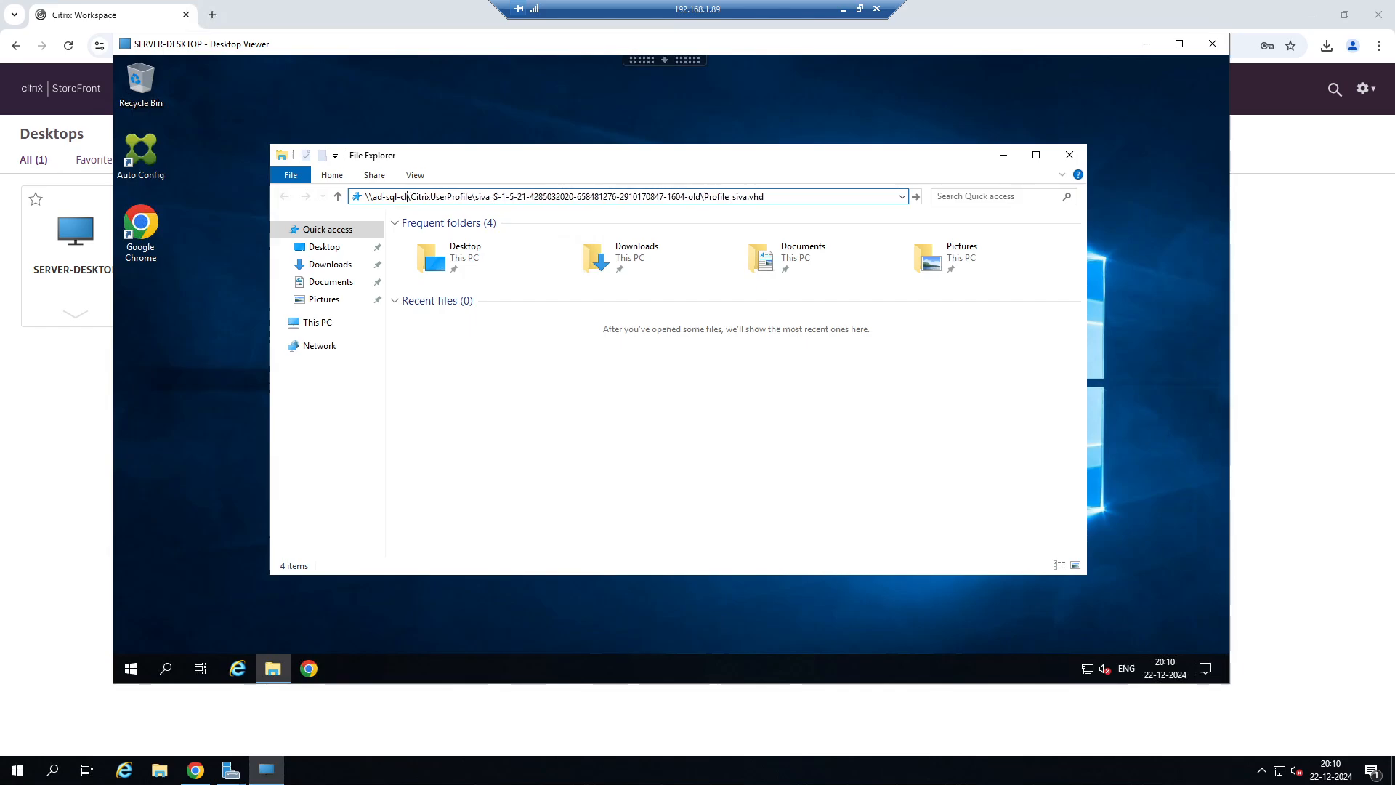
{"action": "key", "text": "Return"}
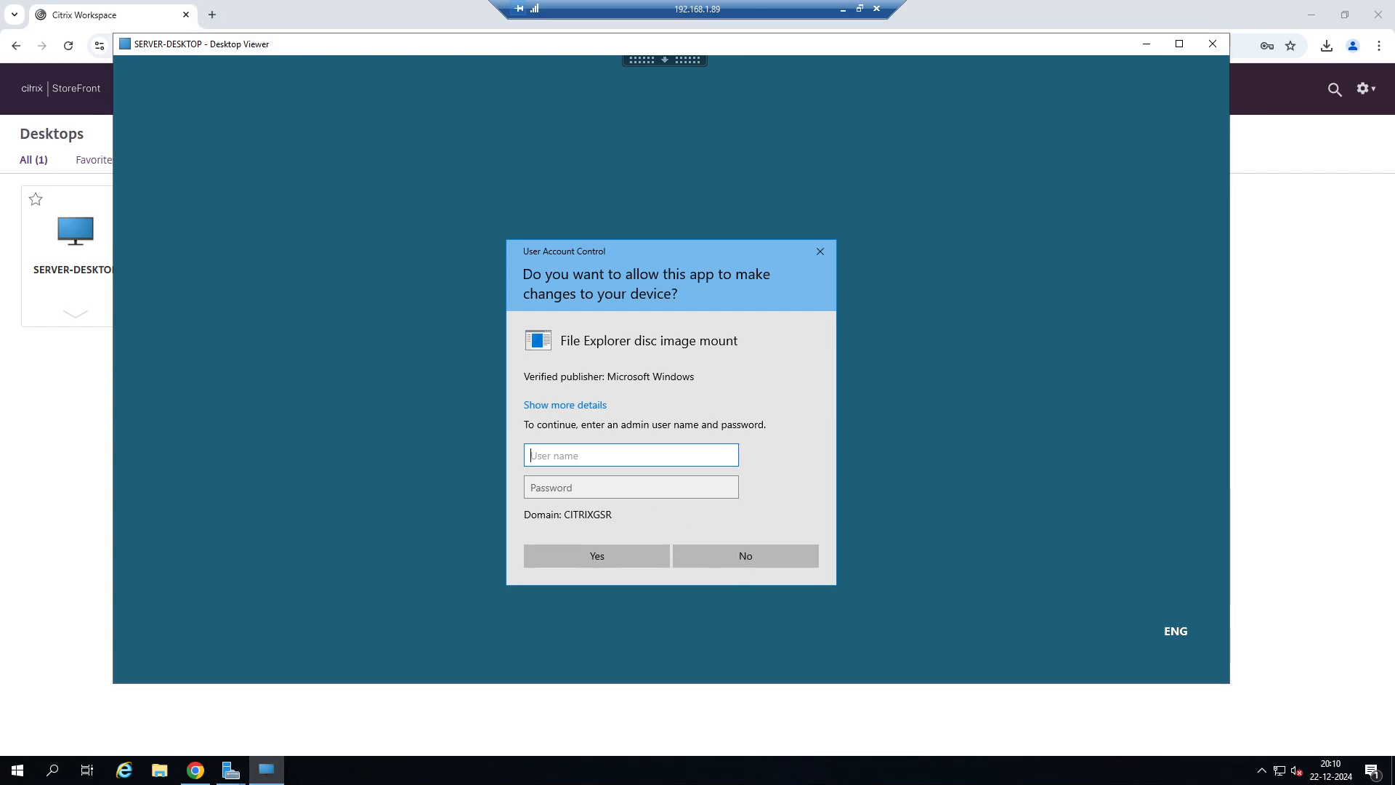
Authorize the disc image mount with the administrator user name and the account password.
{"action": "type", "text": "administrator"}
{"action": "key", "text": "Tab"}
{"action": "type", "text": "••••"}
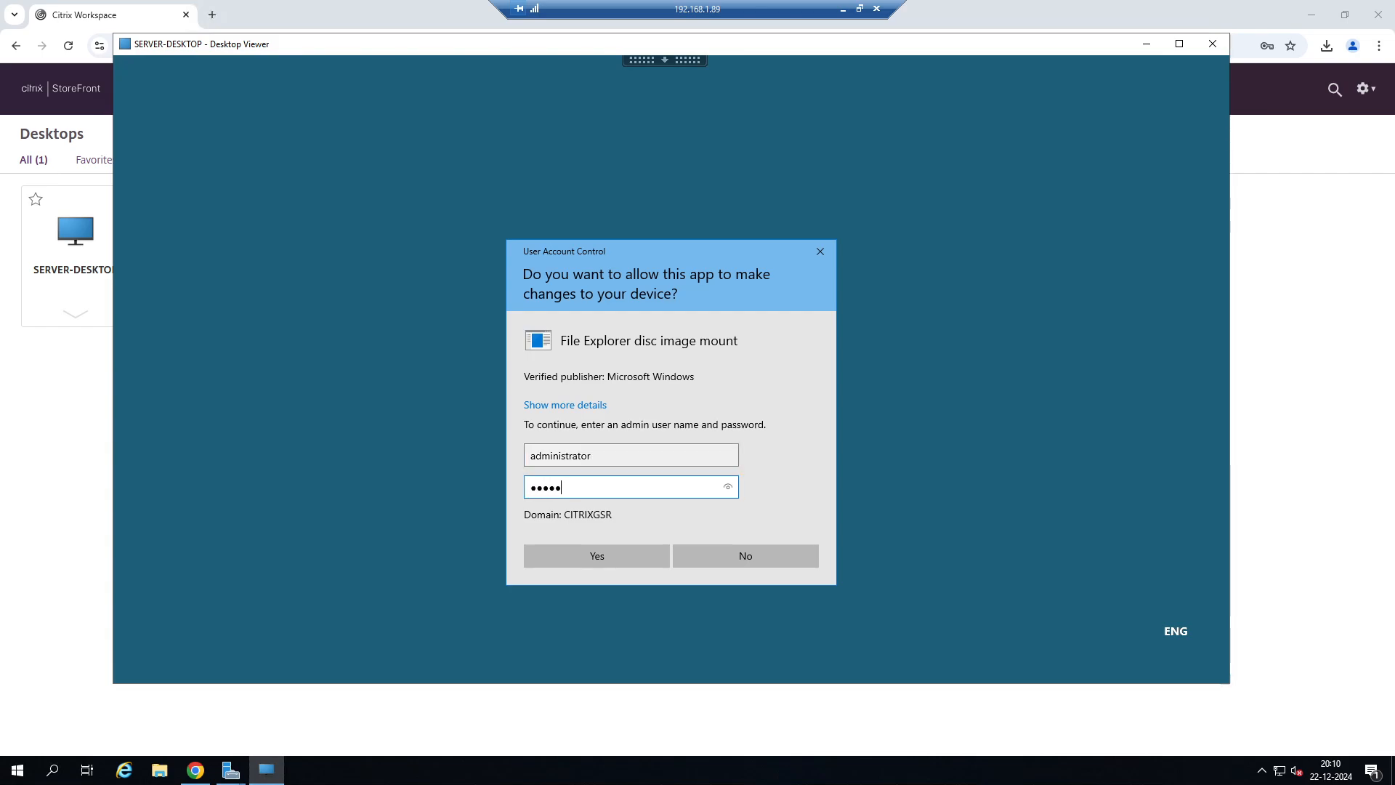
{"action": "key", "text": "Return"}
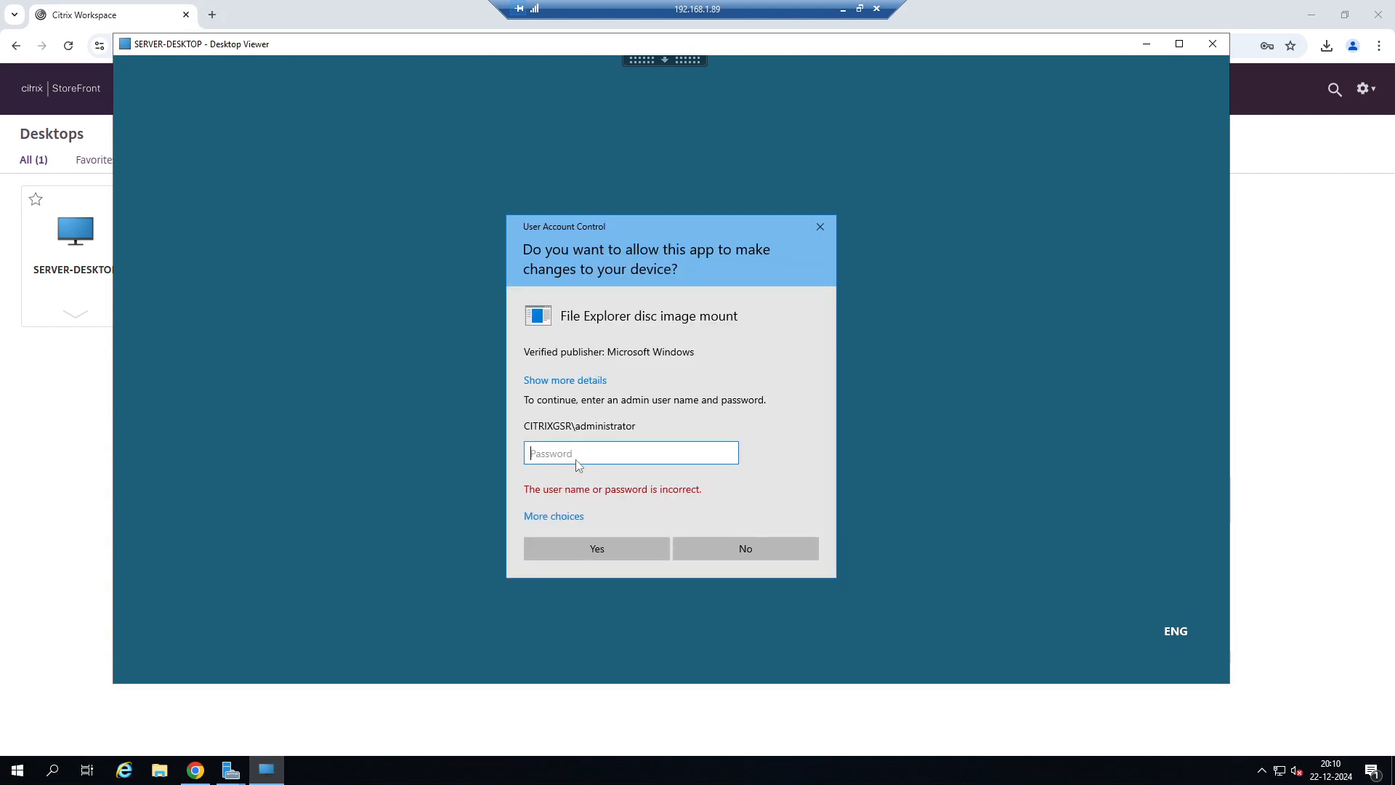
{"action": "type", "text": "•"}
{"action": "key", "text": "Return"}
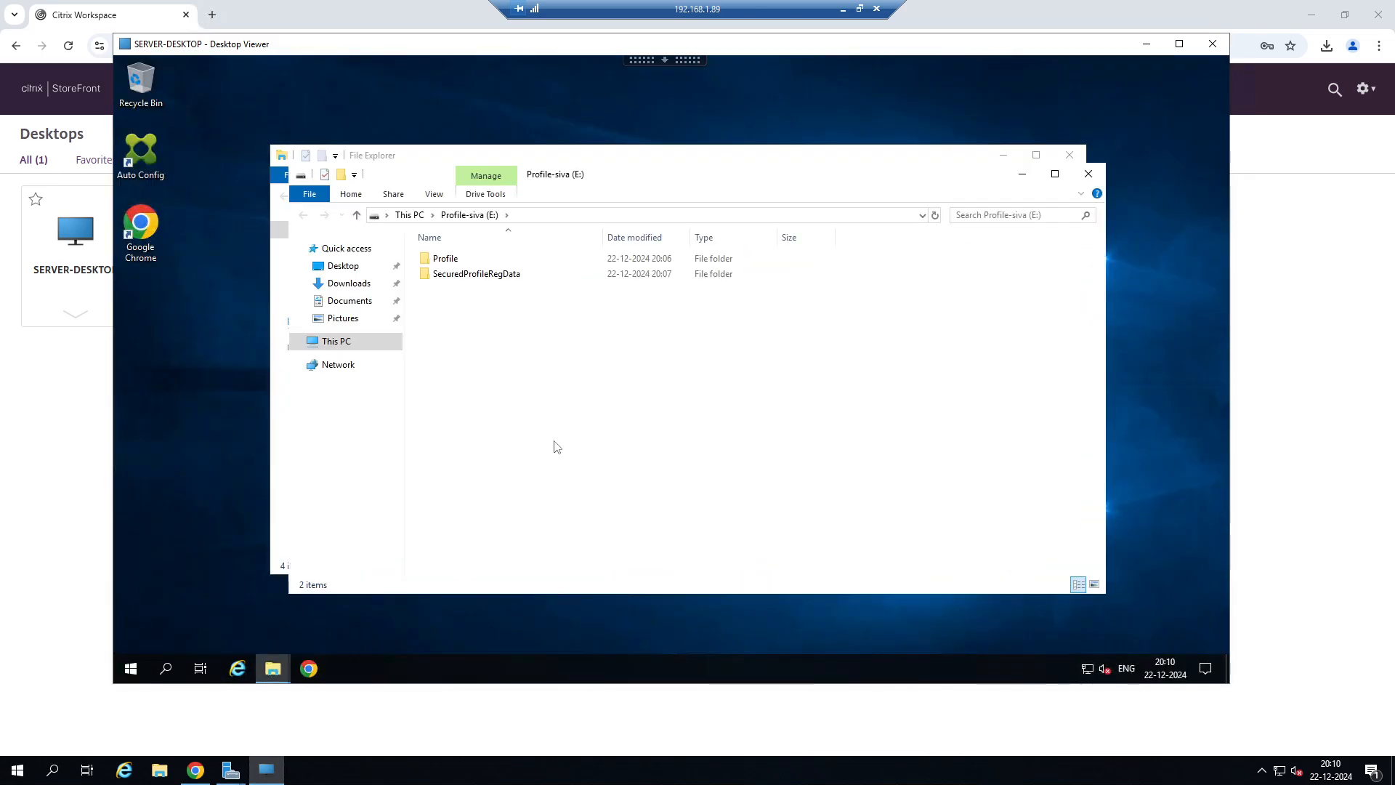
Copy everything from the mounted old profile's Profile\Desktop folder onto the current desktop and close both File Explorer windows.
{"action": "double_click", "coordinate": [447, 259]}
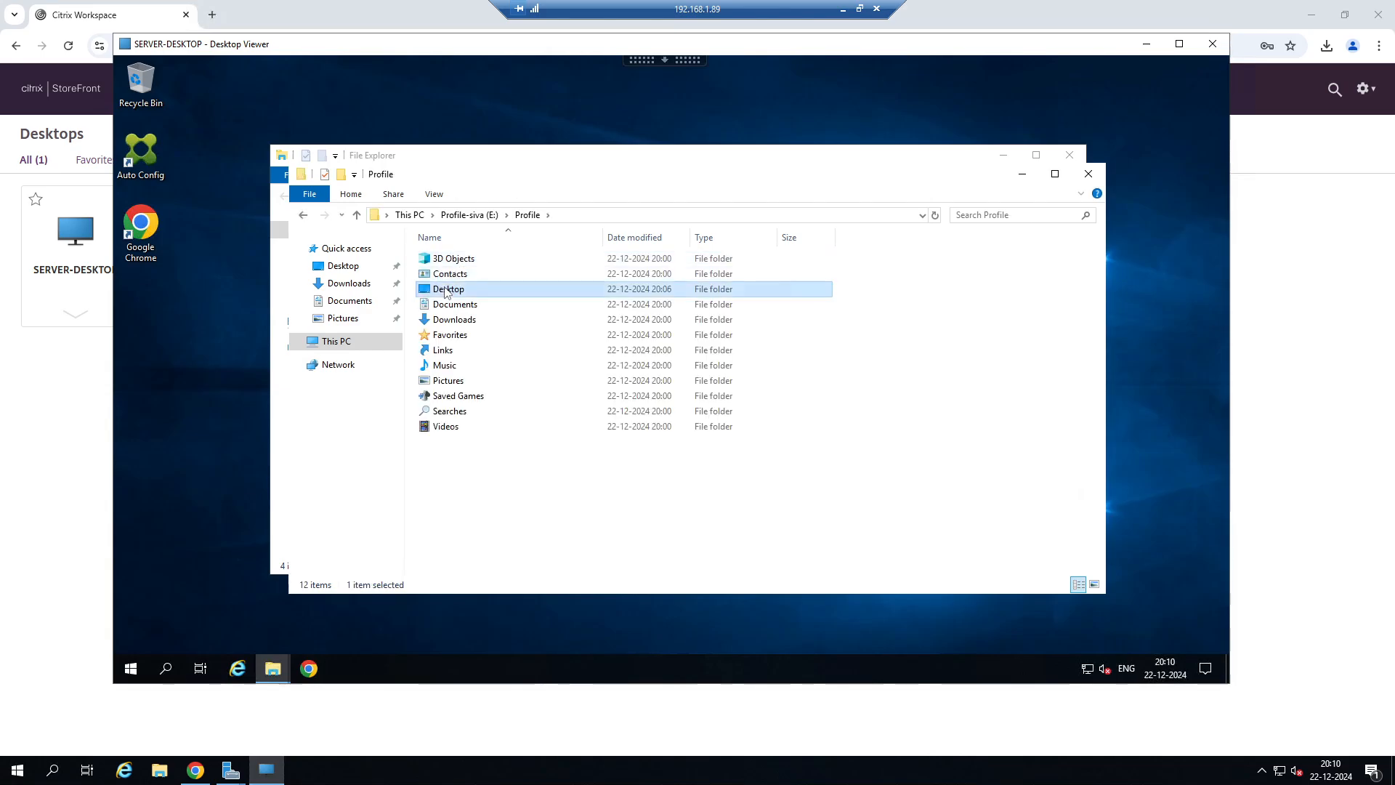
{"action": "double_click", "coordinate": [459, 289]}
{"action": "key", "text": "ctrl+a"}
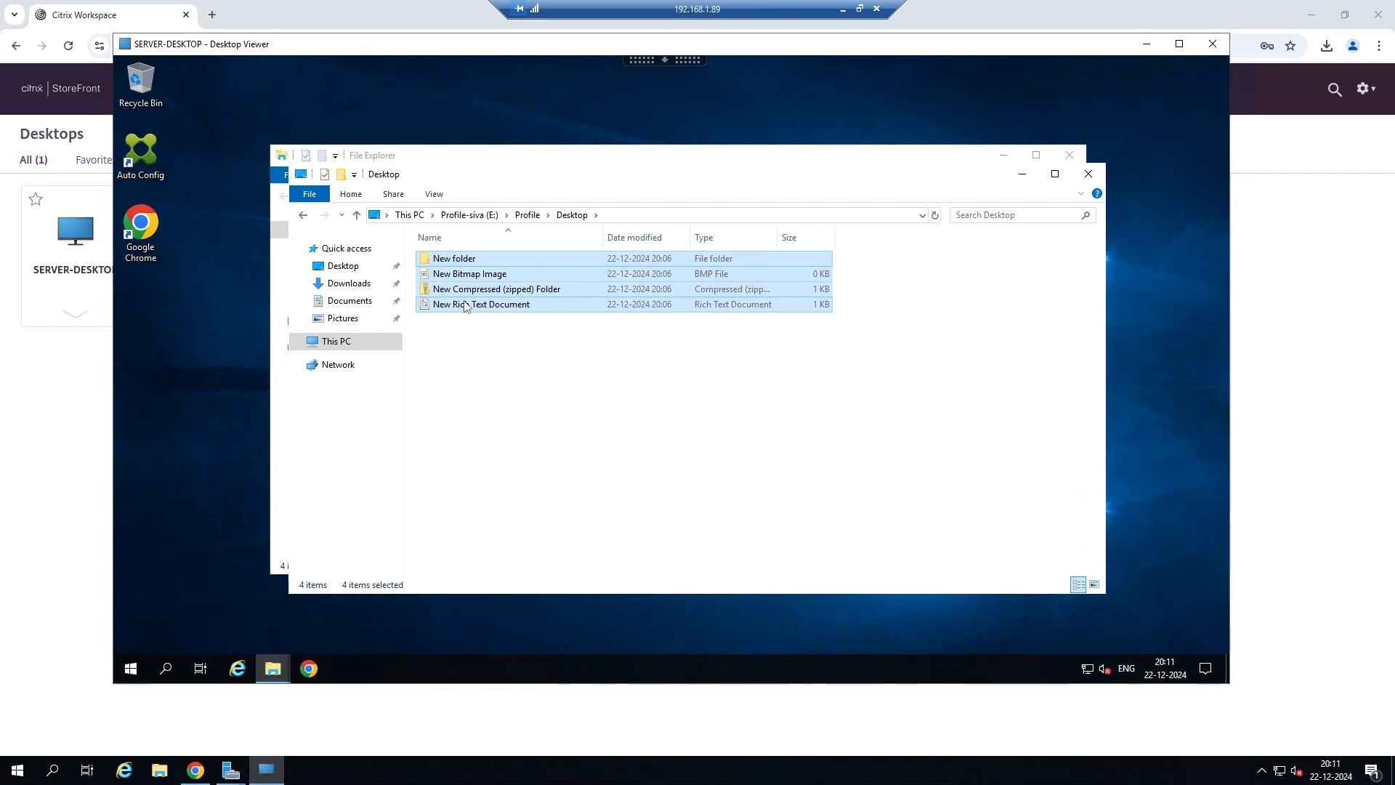
{"action": "right_click", "coordinate": [156, 294]}
{"action": "left_click", "coordinate": [188, 356]}
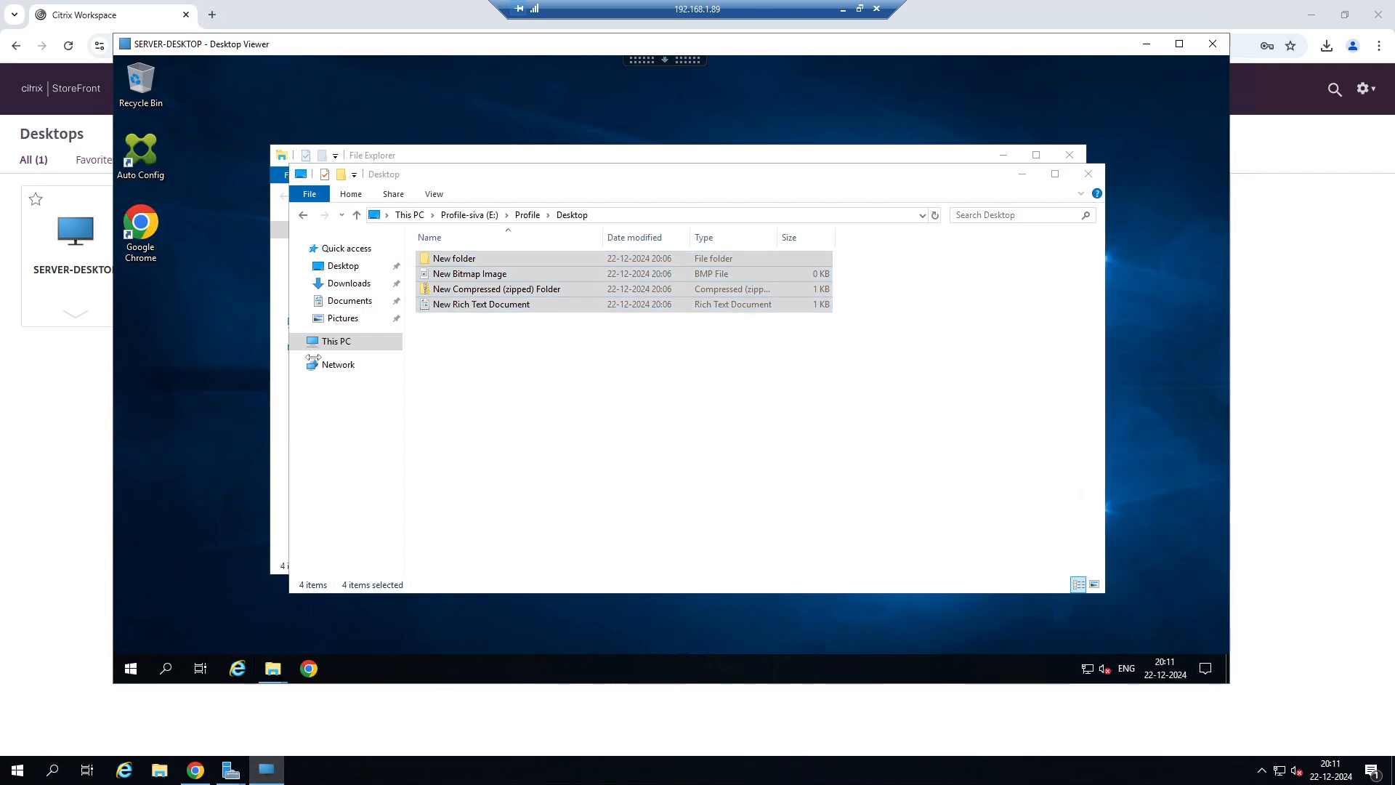
{"action": "left_click", "coordinate": [1089, 175]}
{"action": "left_click", "coordinate": [1068, 156]}
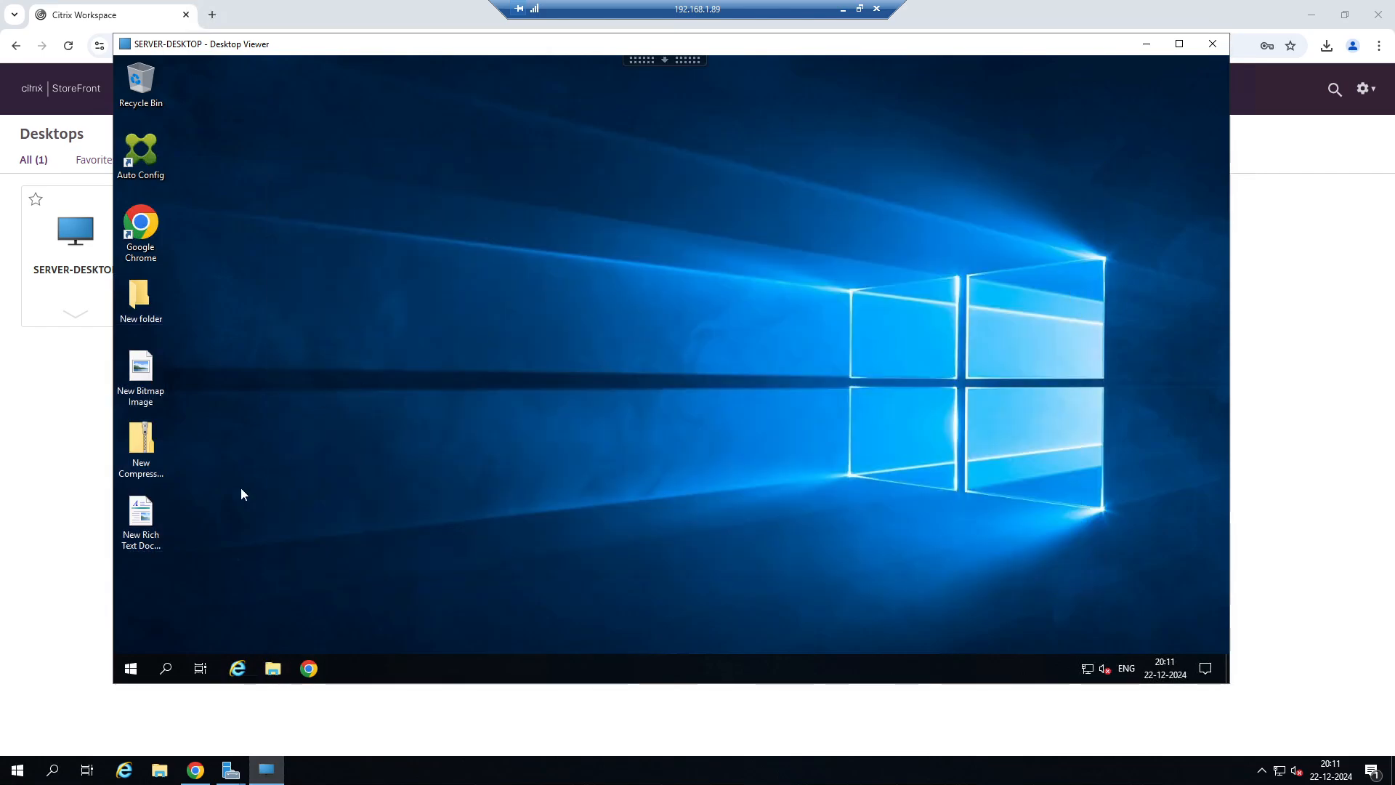
Sign out of SERVER-DESKTOP and switch to the 192.168.1.20 remote session.
{"action": "right_click", "coordinate": [128, 666]}
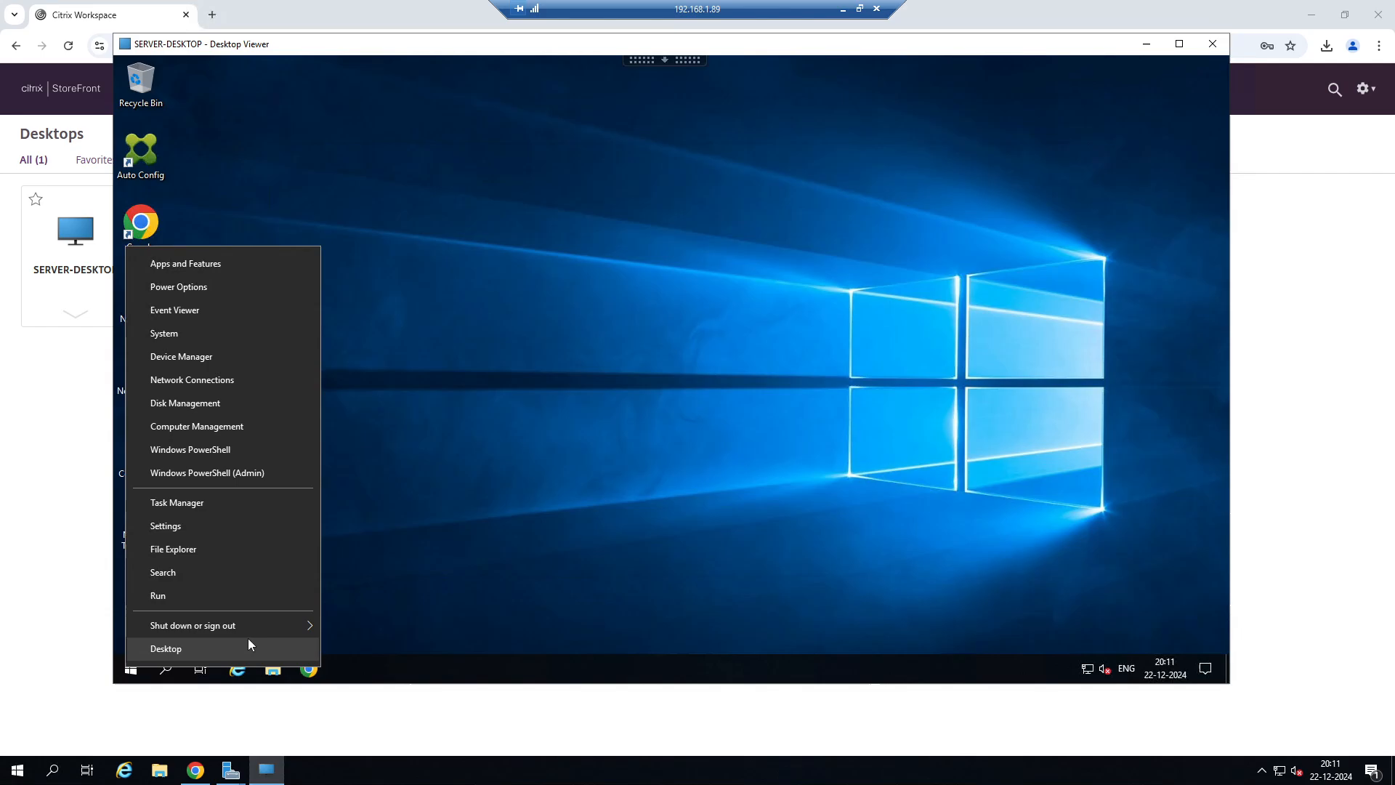
{"action": "mouse_move", "coordinate": [252, 633]}
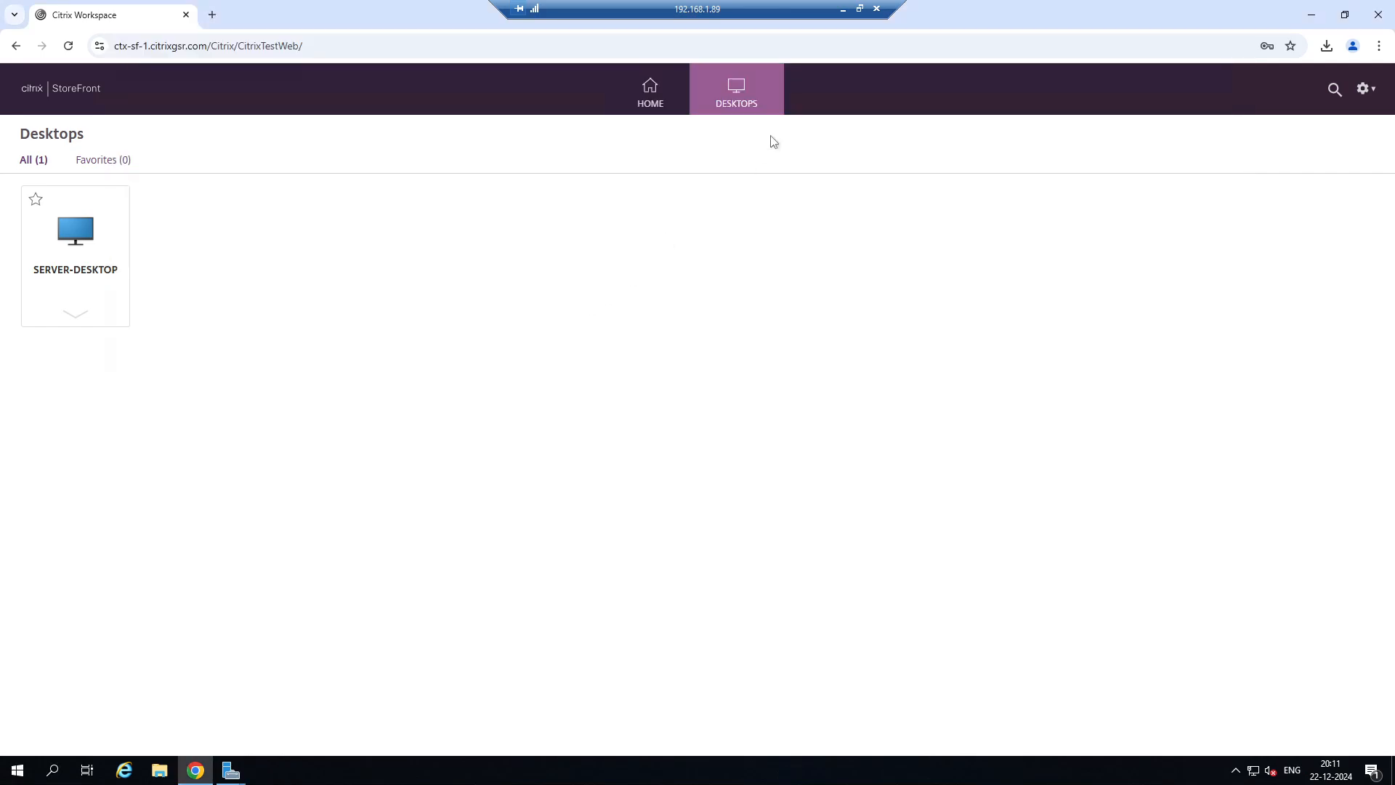
{"action": "left_click", "coordinate": [843, 9]}
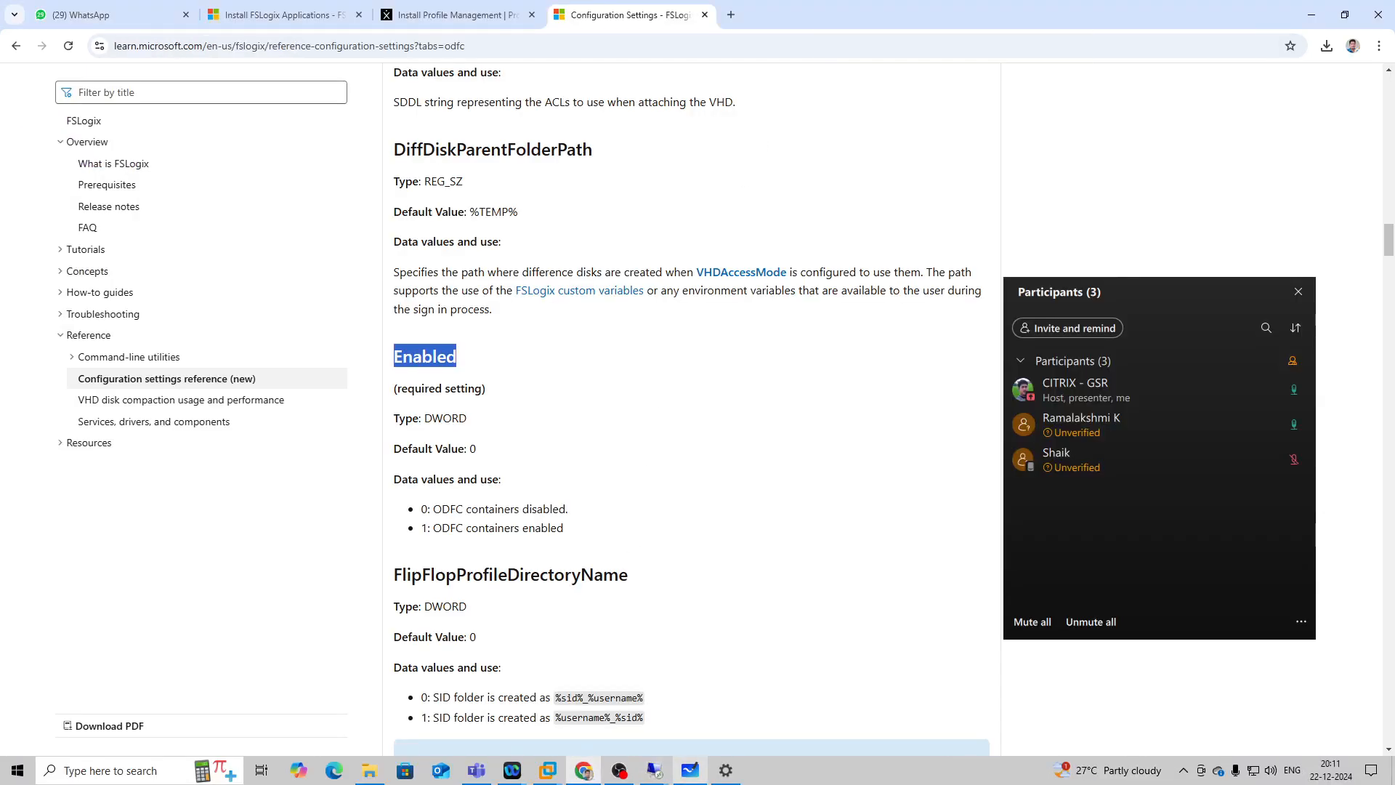
{"action": "left_click", "coordinate": [654, 770]}
{"action": "left_click", "coordinate": [528, 719]}
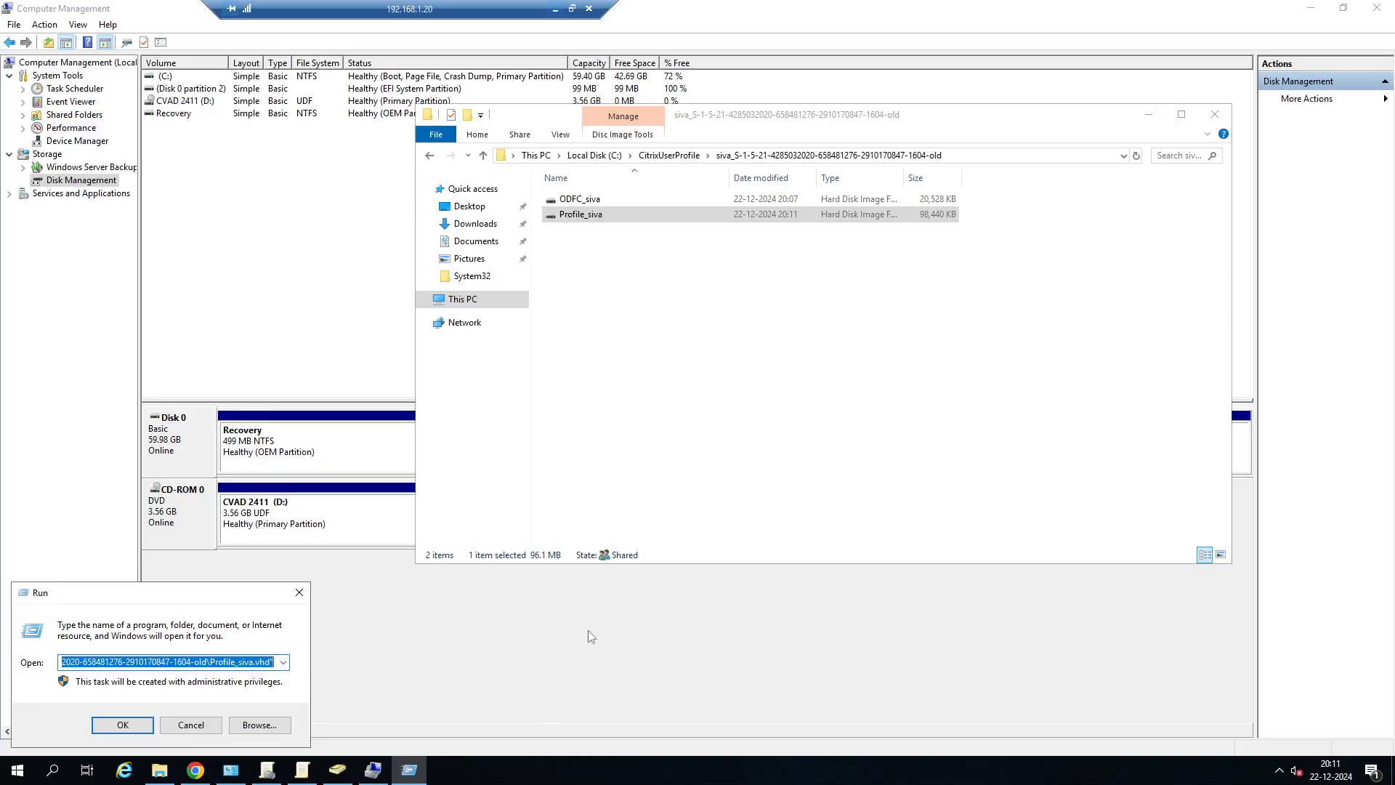
Mount the Profile disk image from the test user's new profile folder ending in 1604 and dismiss the mount message.
{"action": "left_click", "coordinate": [430, 156]}
{"action": "left_click", "coordinate": [697, 231]}
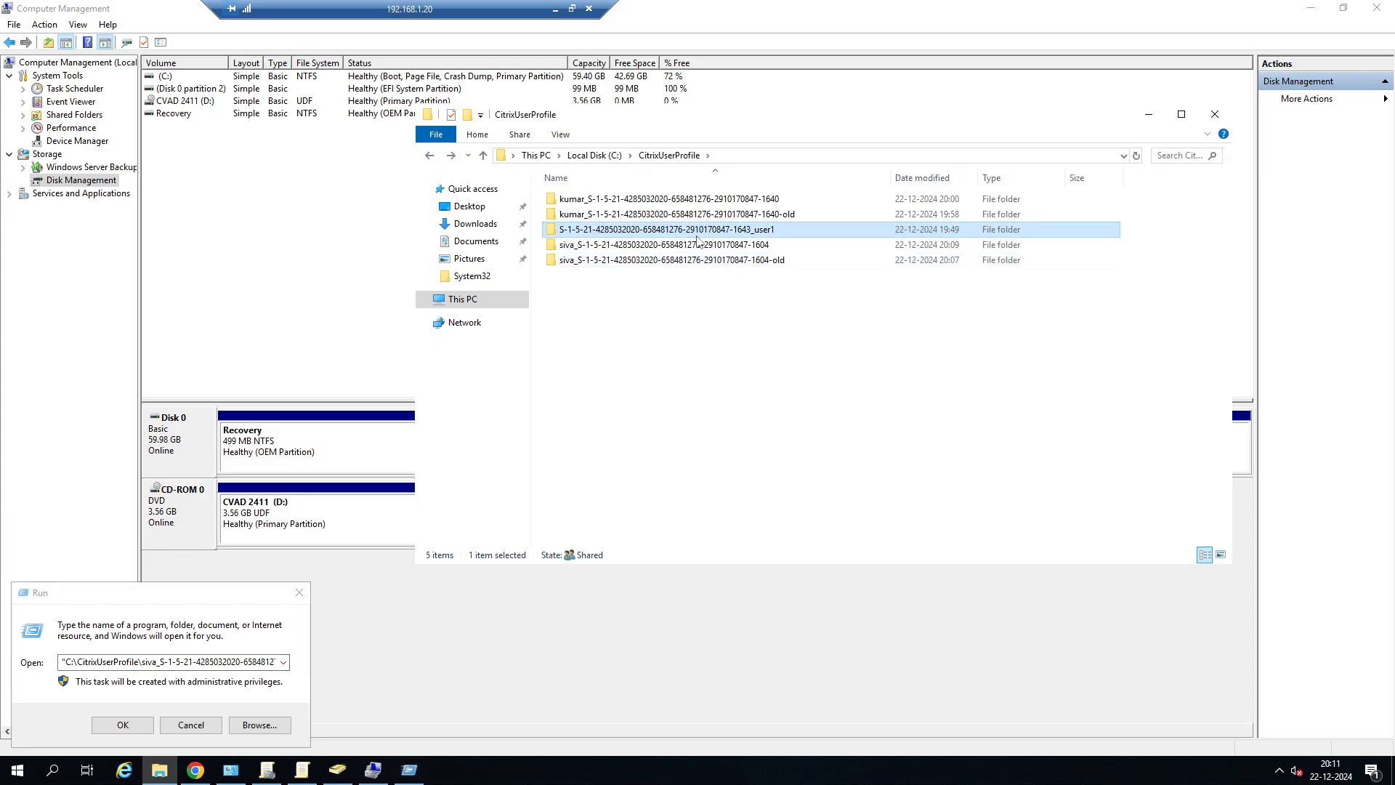
{"action": "double_click", "coordinate": [697, 243]}
{"action": "left_click", "coordinate": [598, 216]}
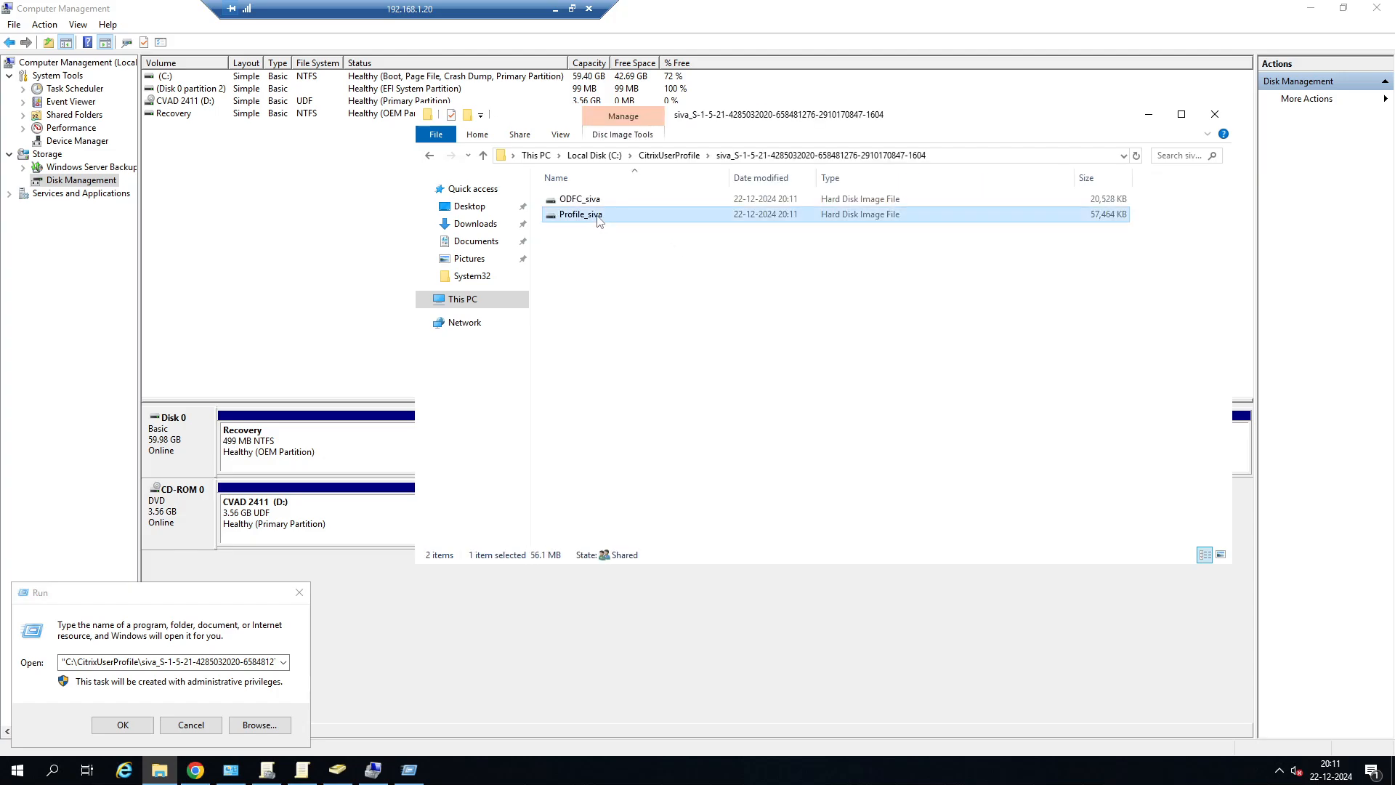
{"action": "right_click", "coordinate": [598, 218]}
{"action": "left_click", "coordinate": [623, 225]}
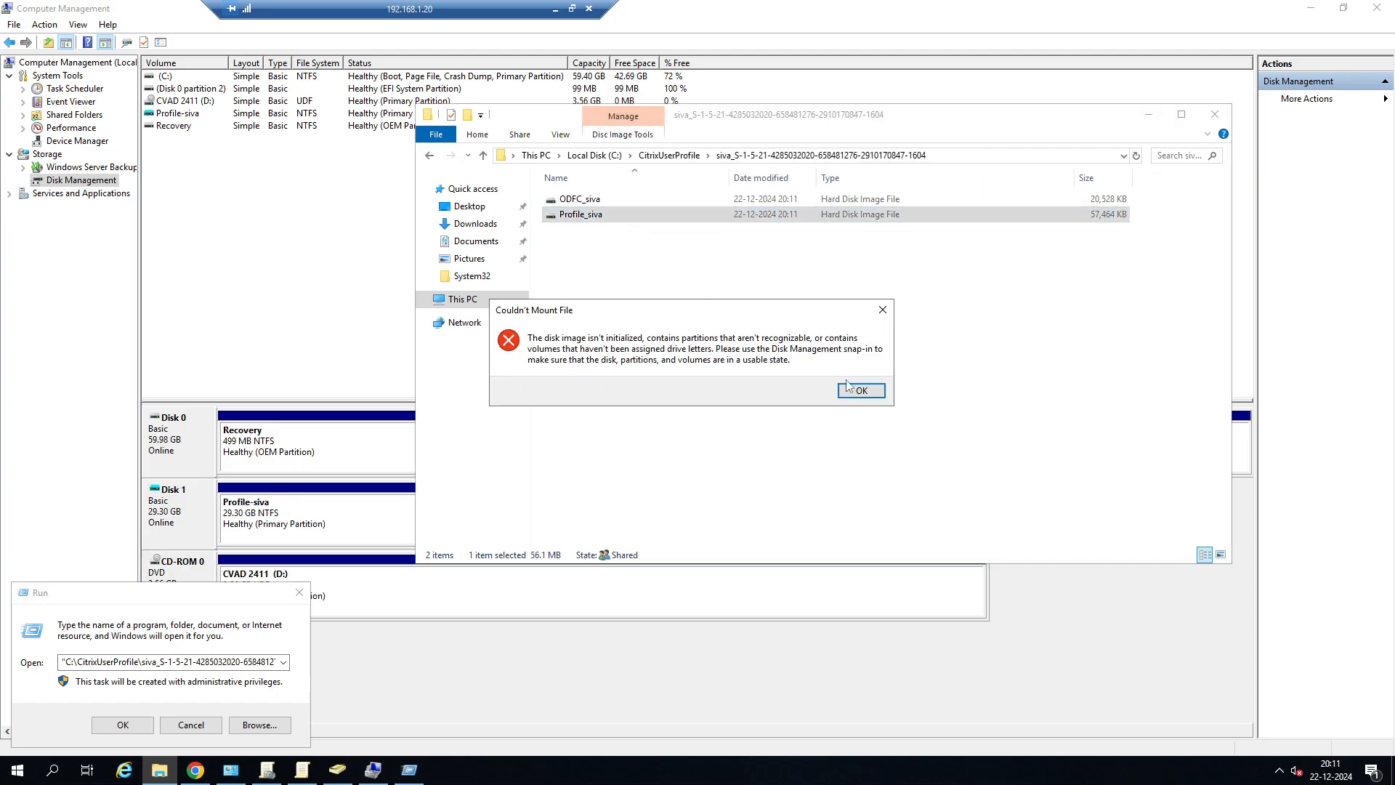
{"action": "left_click", "coordinate": [849, 388]}
Assign drive letter E to the mounted Profile volume on Disk 1 in Disk Management.
{"action": "left_click", "coordinate": [373, 769]}
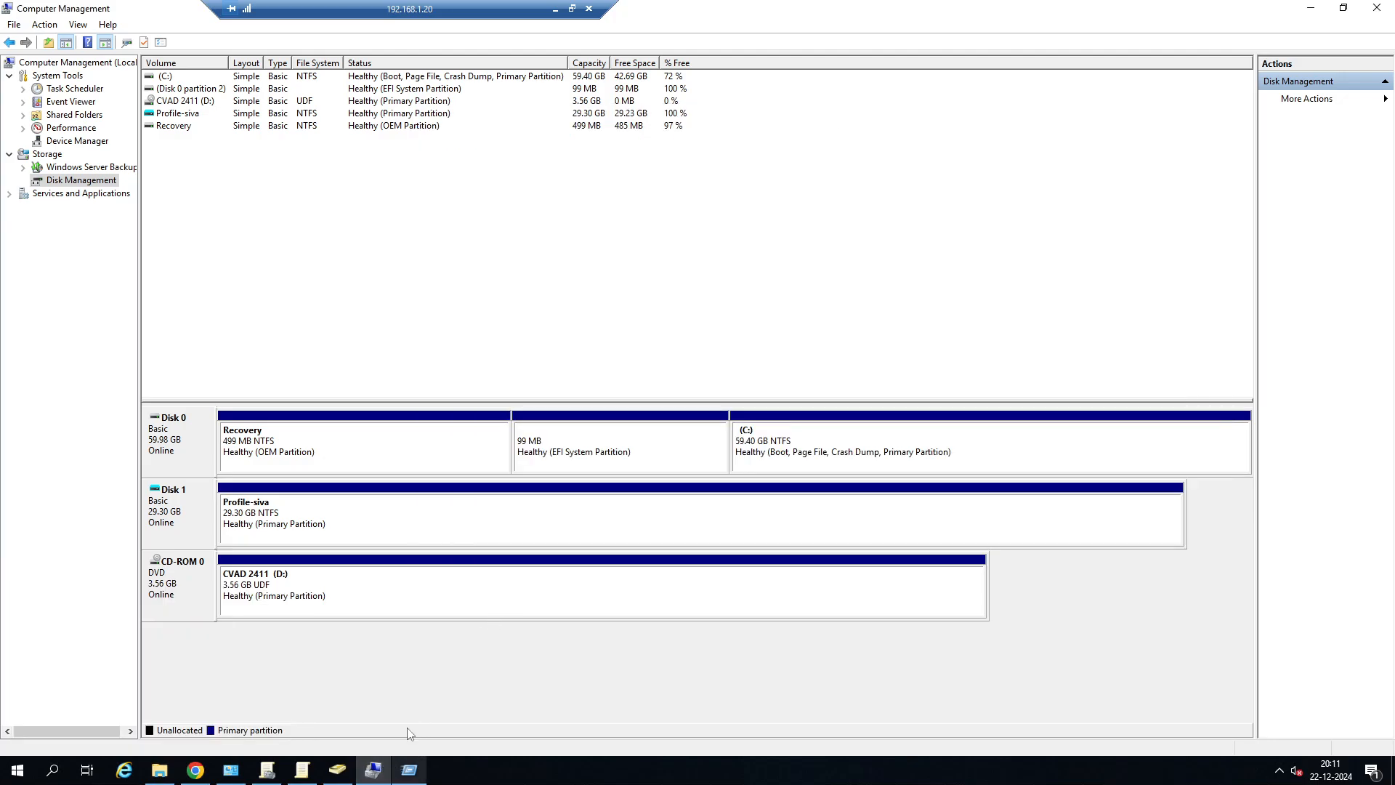
{"action": "right_click", "coordinate": [299, 525]}
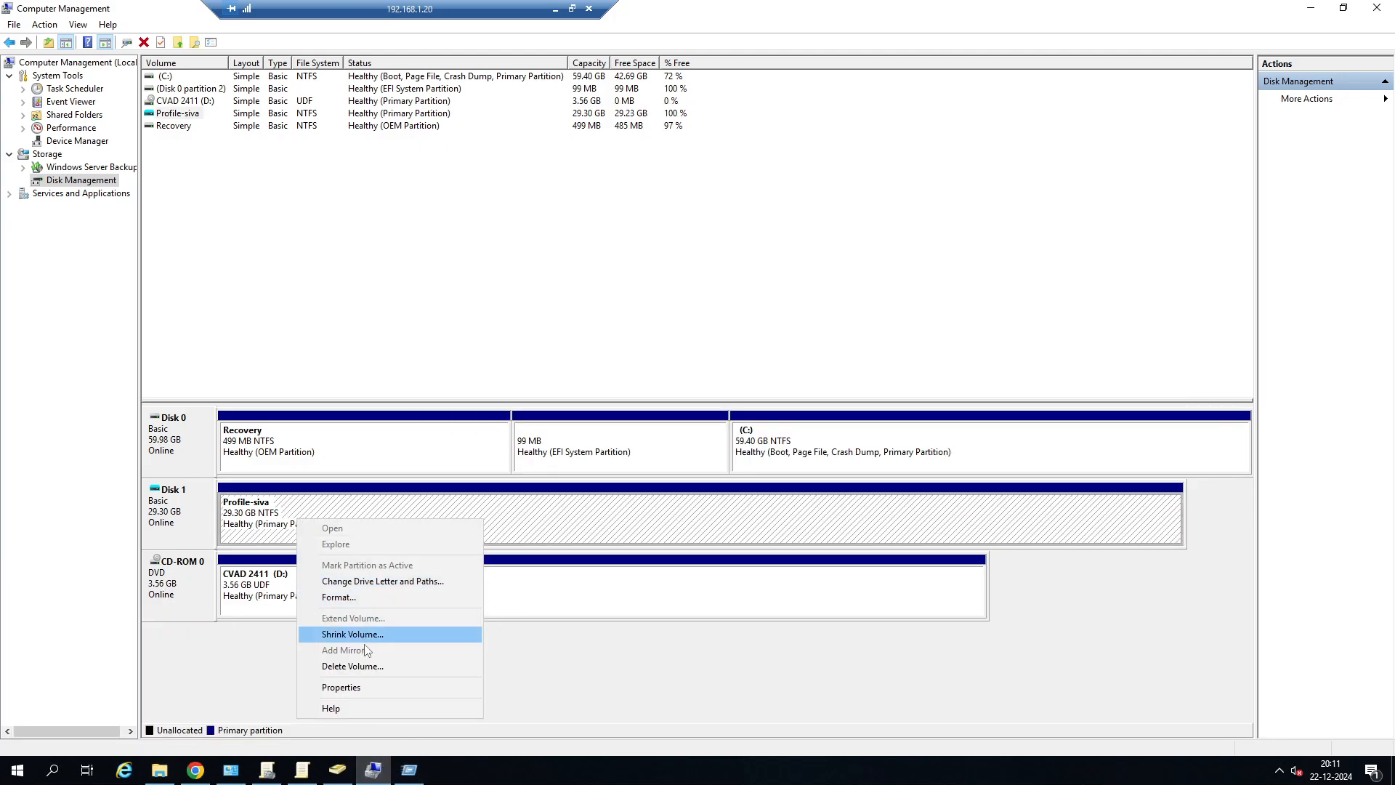
{"action": "left_click", "coordinate": [389, 582]}
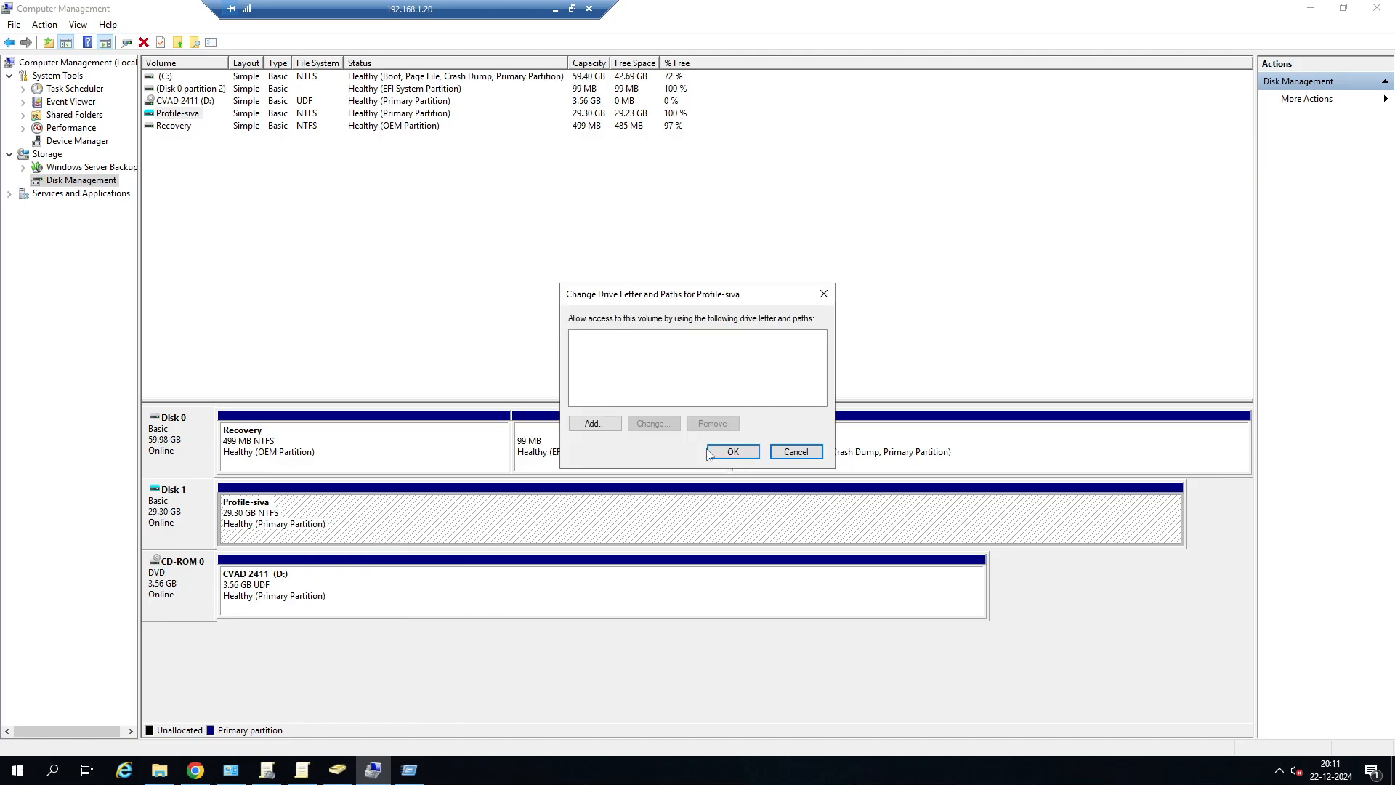
{"action": "left_click", "coordinate": [592, 424]}
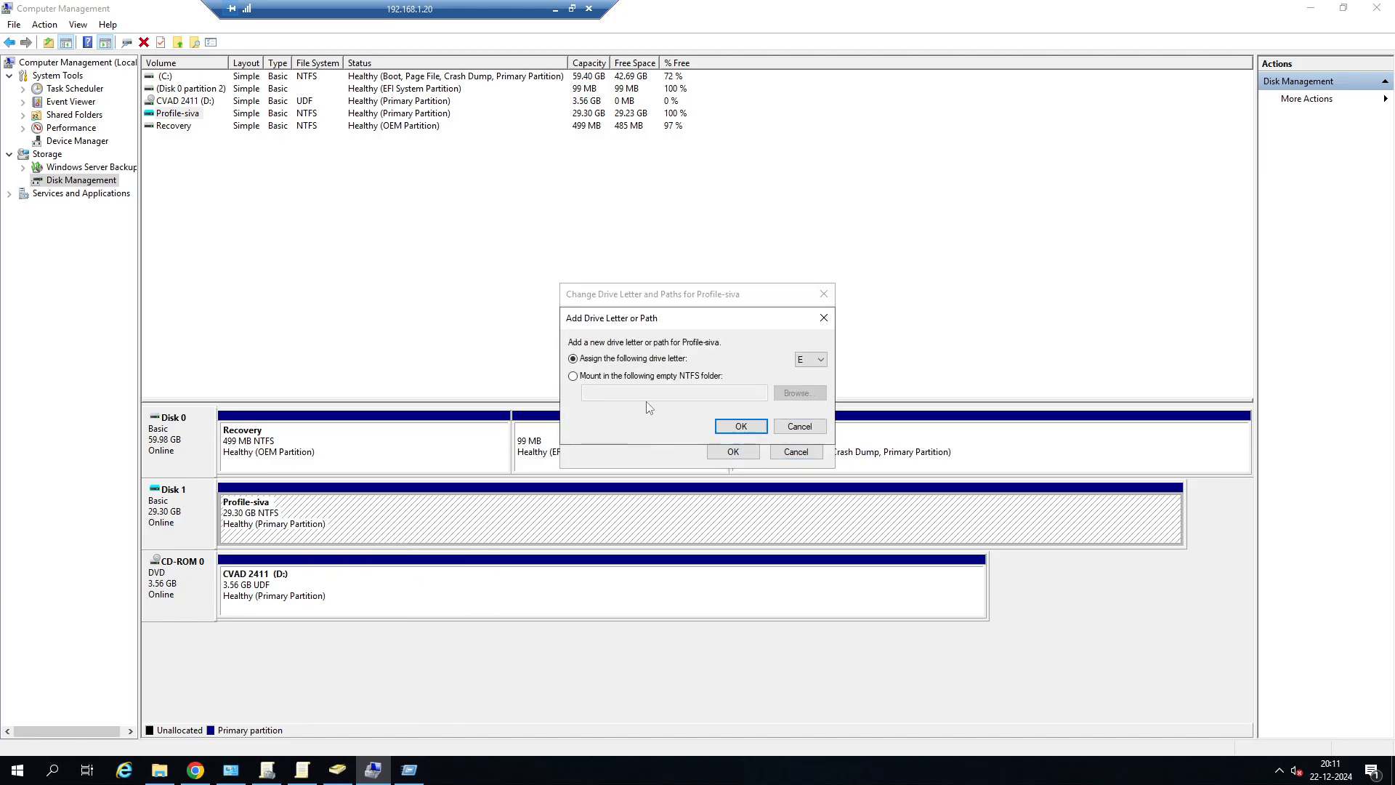
{"action": "left_click", "coordinate": [741, 426]}
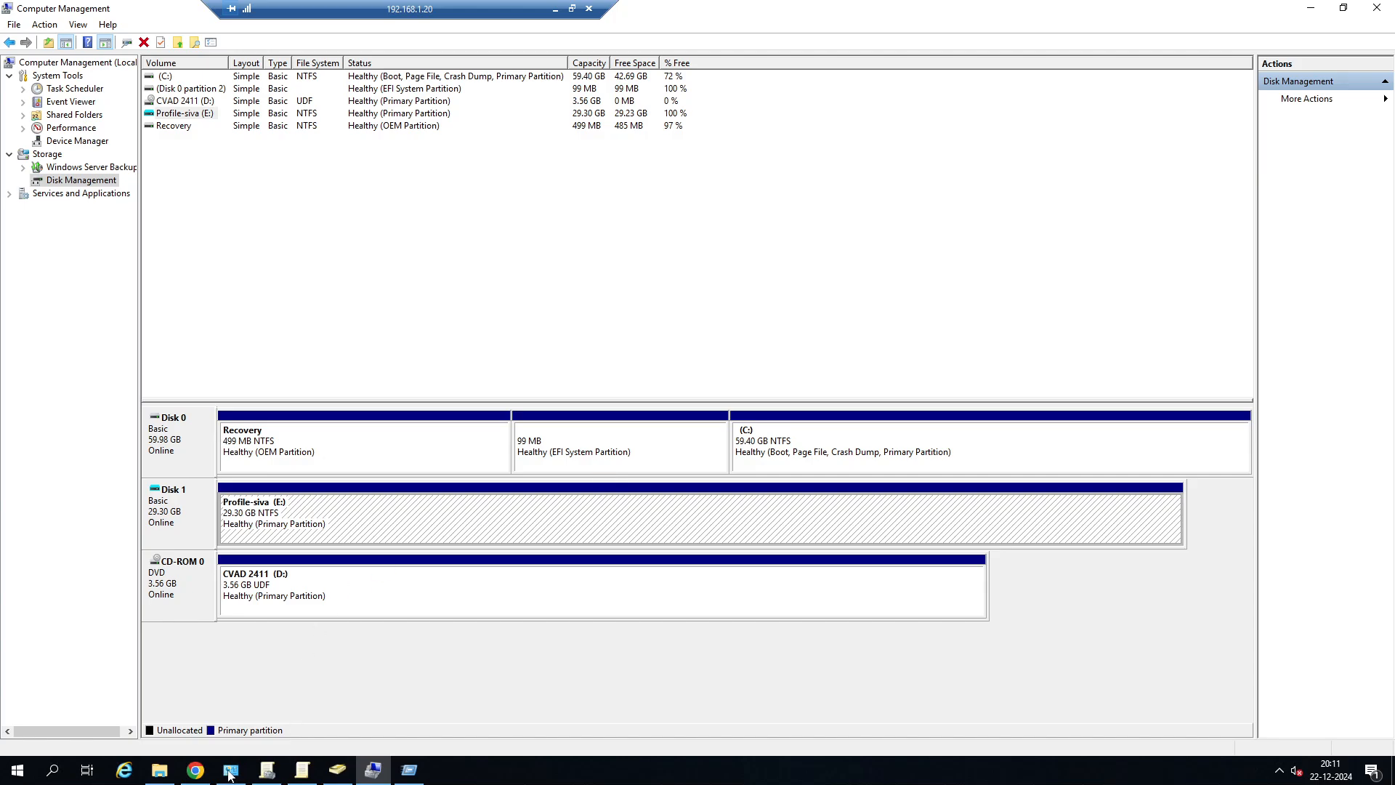
Browse to the Profile\Desktop folder on drive E: in File Explorer to examine the saved desktop files.
{"action": "left_click", "coordinate": [159, 769]}
{"action": "left_click", "coordinate": [463, 299]}
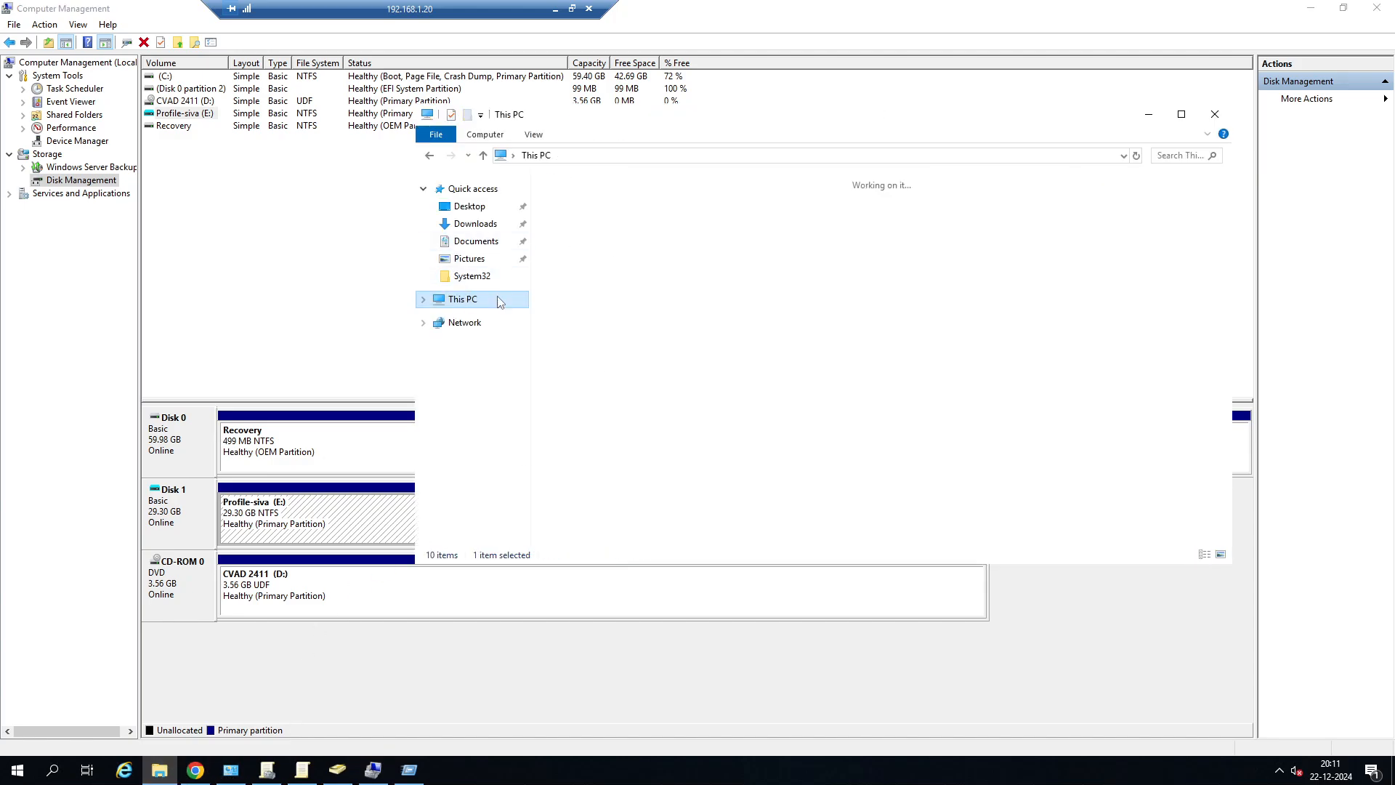
{"action": "left_click", "coordinate": [1013, 347]}
{"action": "double_click", "coordinate": [1013, 348]}
{"action": "double_click", "coordinate": [571, 198]}
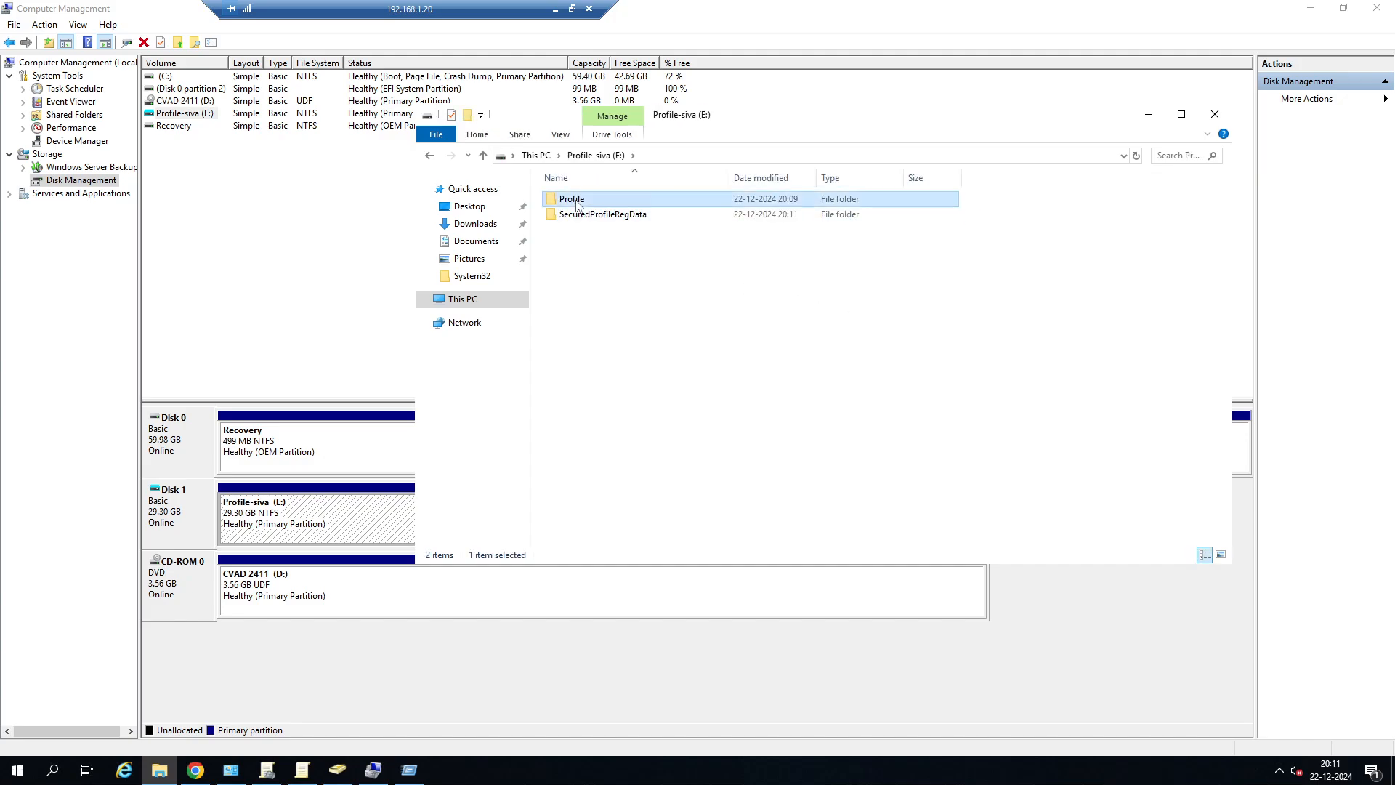
{"action": "double_click", "coordinate": [575, 230]}
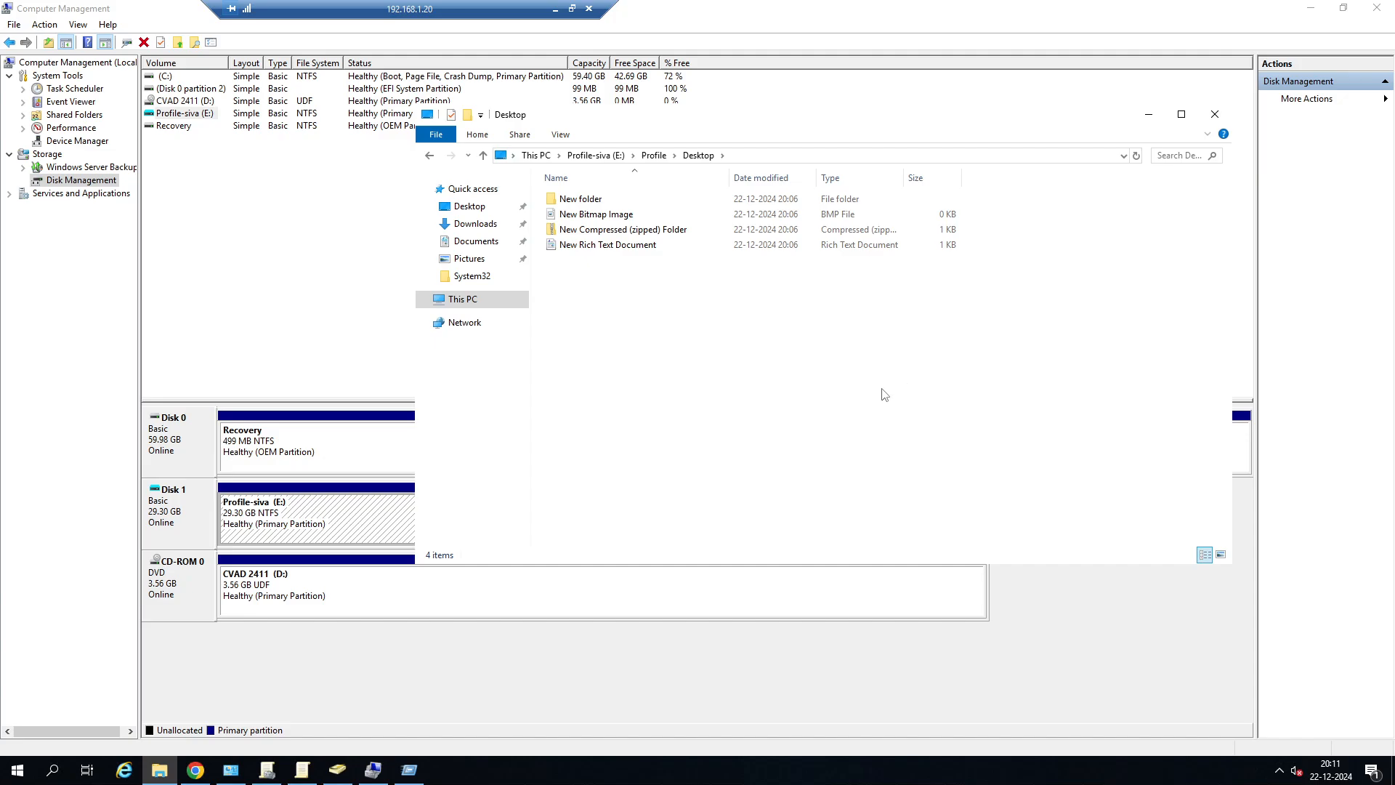
Eject the mounted Profile drive (E:) from This PC.
{"action": "left_click", "coordinate": [461, 300]}
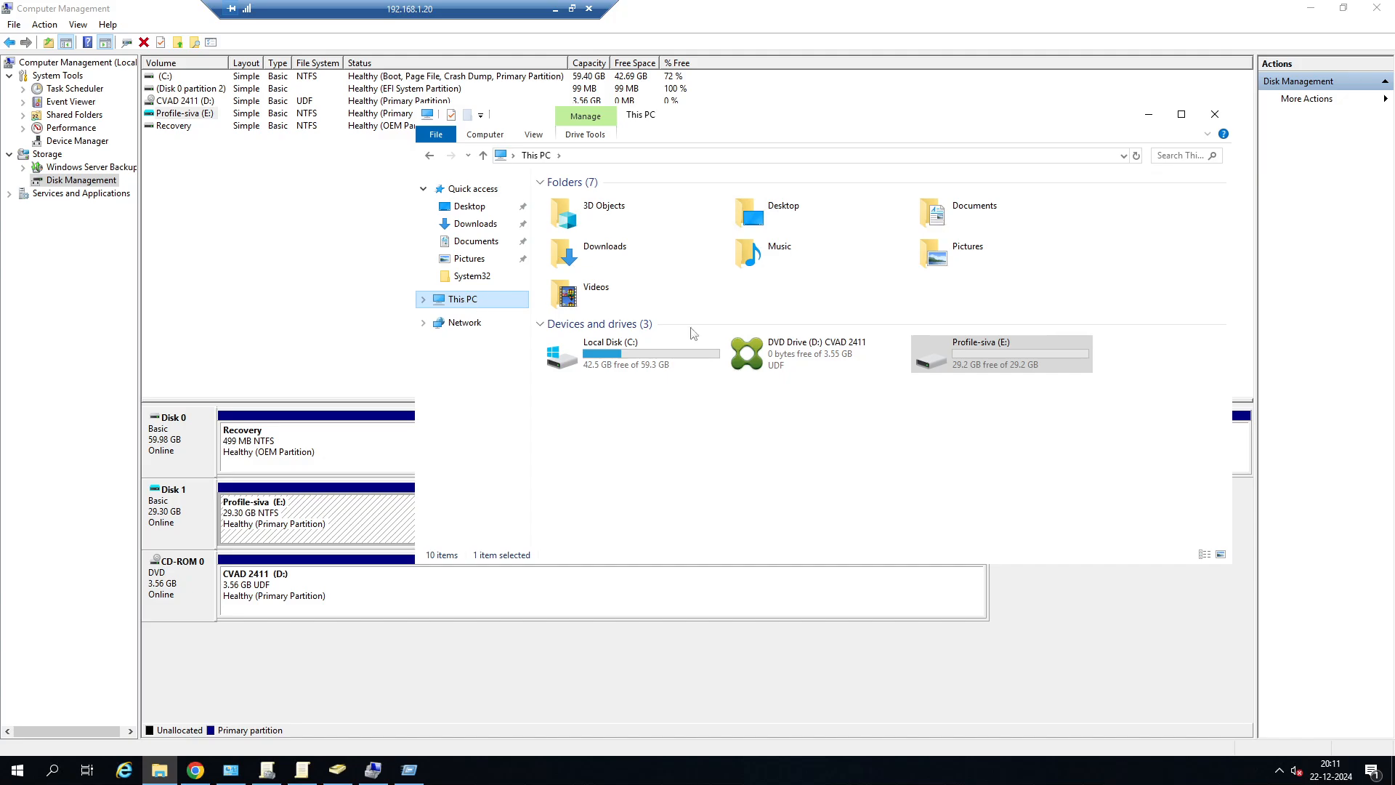
{"action": "right_click", "coordinate": [981, 360]}
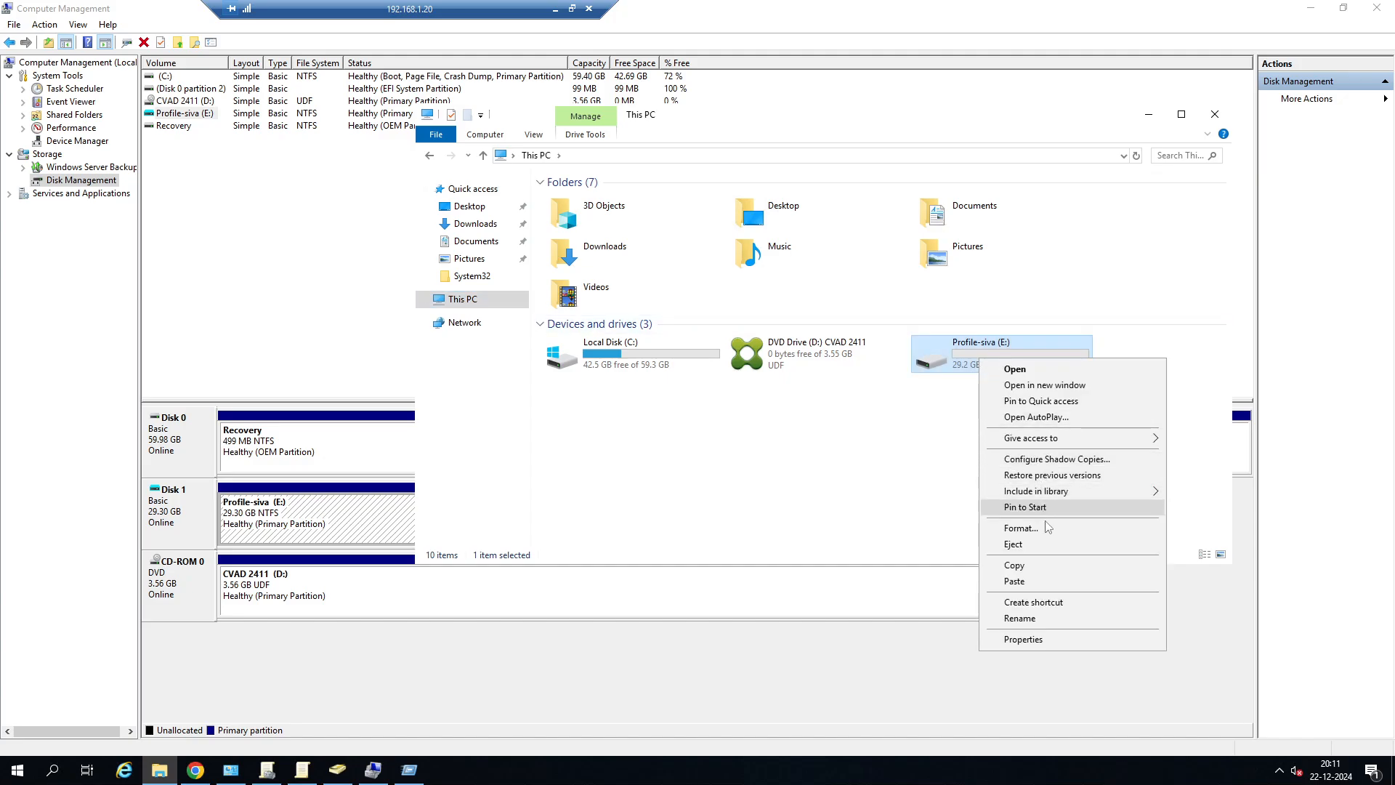
{"action": "left_click", "coordinate": [1036, 543]}
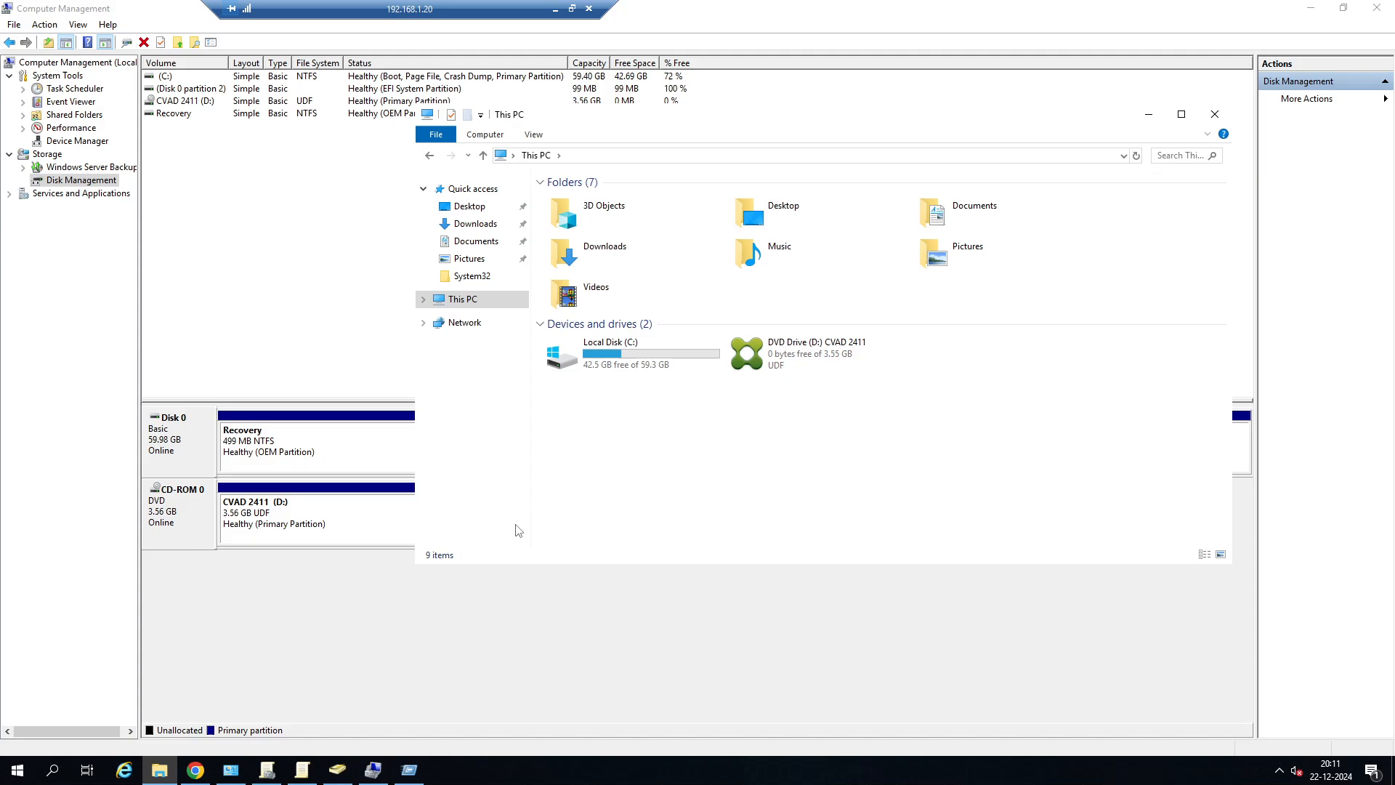
Reopen the test user's profile folder ending in 1604 under C:\CitrixUserProfile.
{"action": "double_click", "coordinate": [622, 346]}
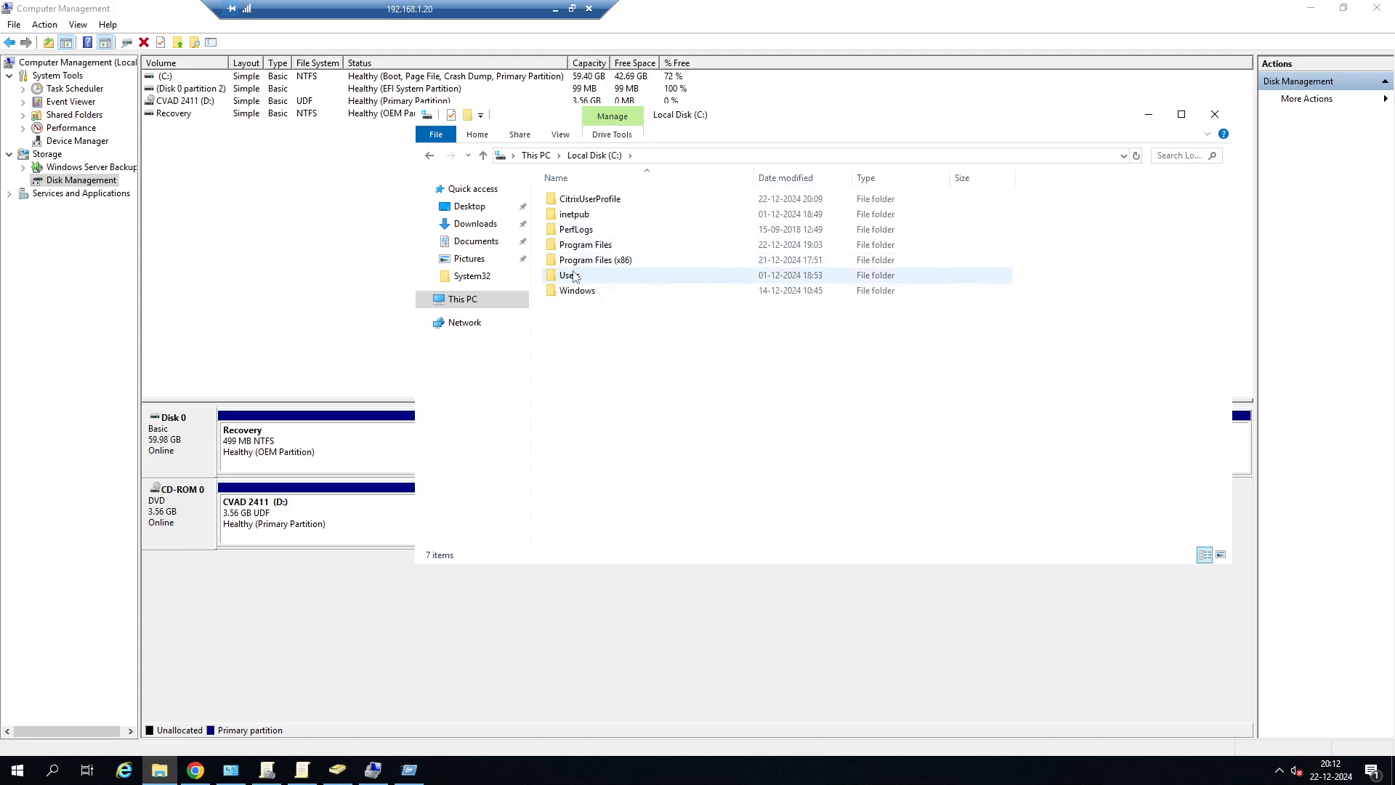
{"action": "double_click", "coordinate": [622, 198]}
{"action": "left_click", "coordinate": [615, 247]}
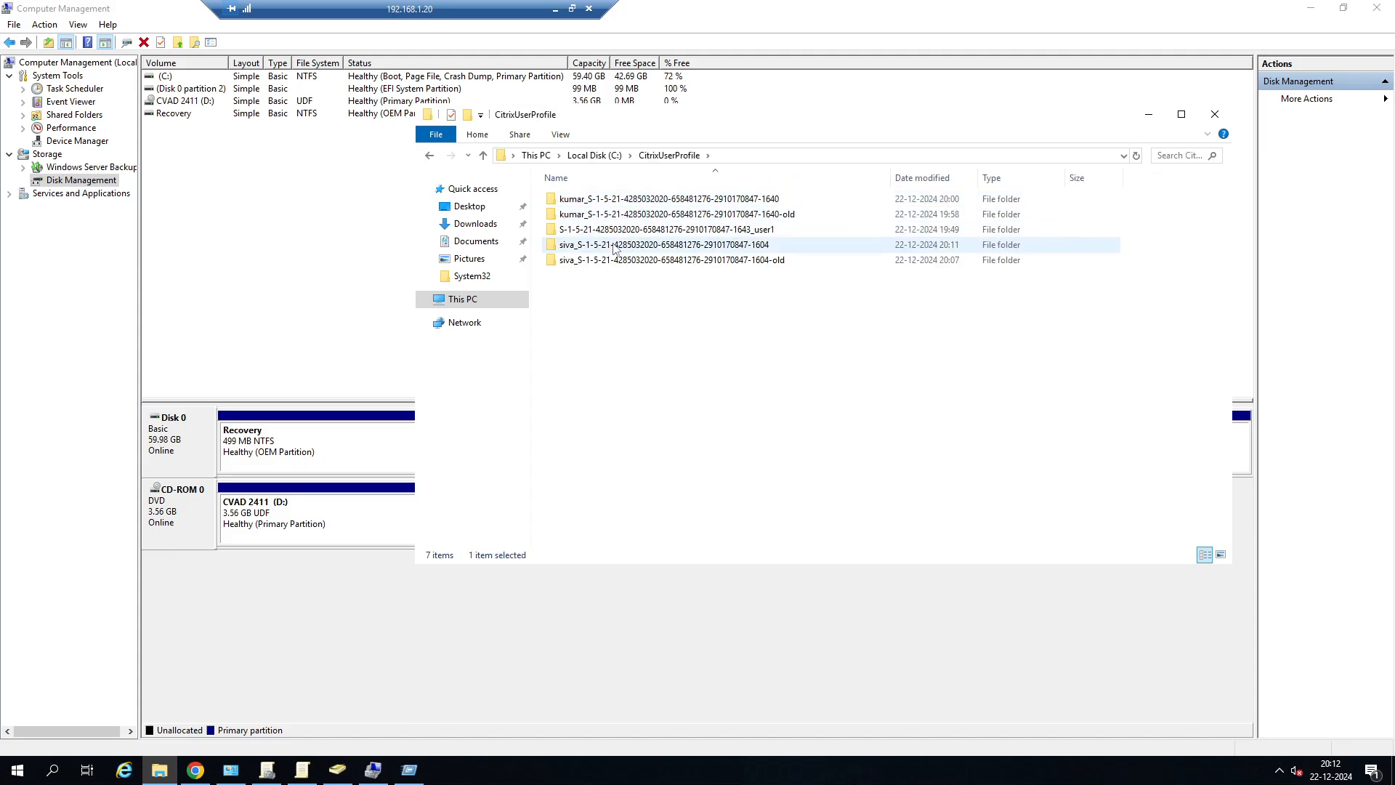
{"action": "double_click", "coordinate": [615, 245]}
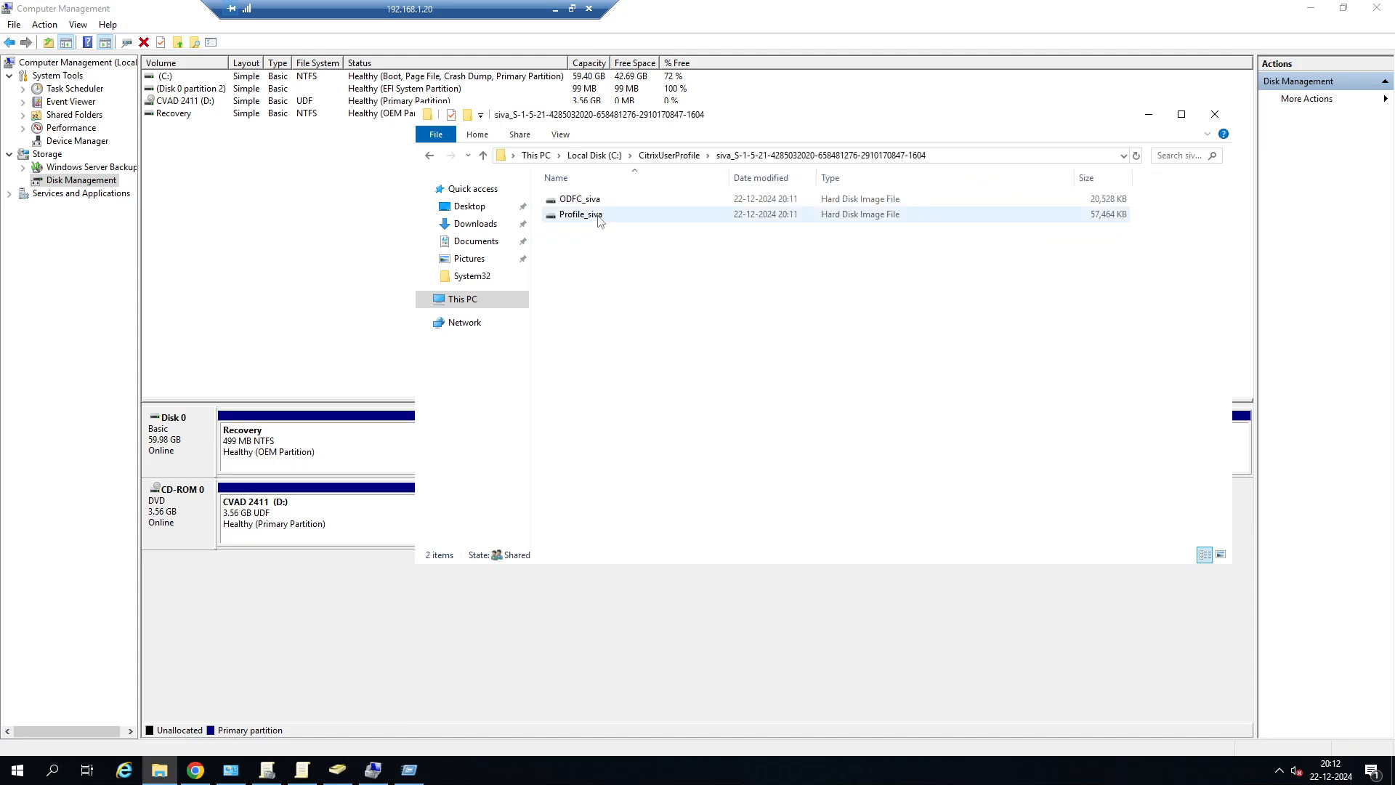
Mount the test user's Profile hard disk image from the profile folder ending in 1604.
{"action": "left_click", "coordinate": [599, 218]}
{"action": "right_click", "coordinate": [600, 220]}
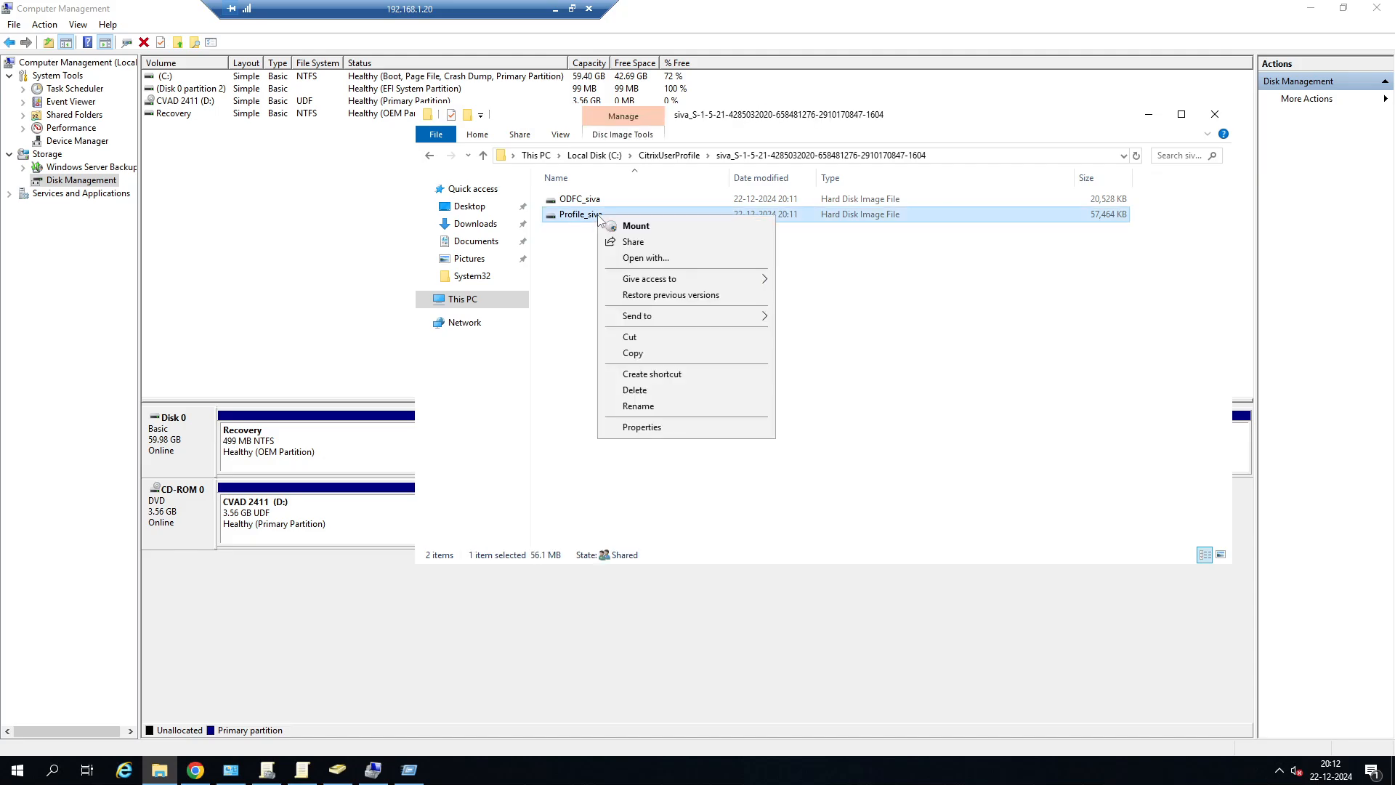
{"action": "left_click", "coordinate": [554, 264]}
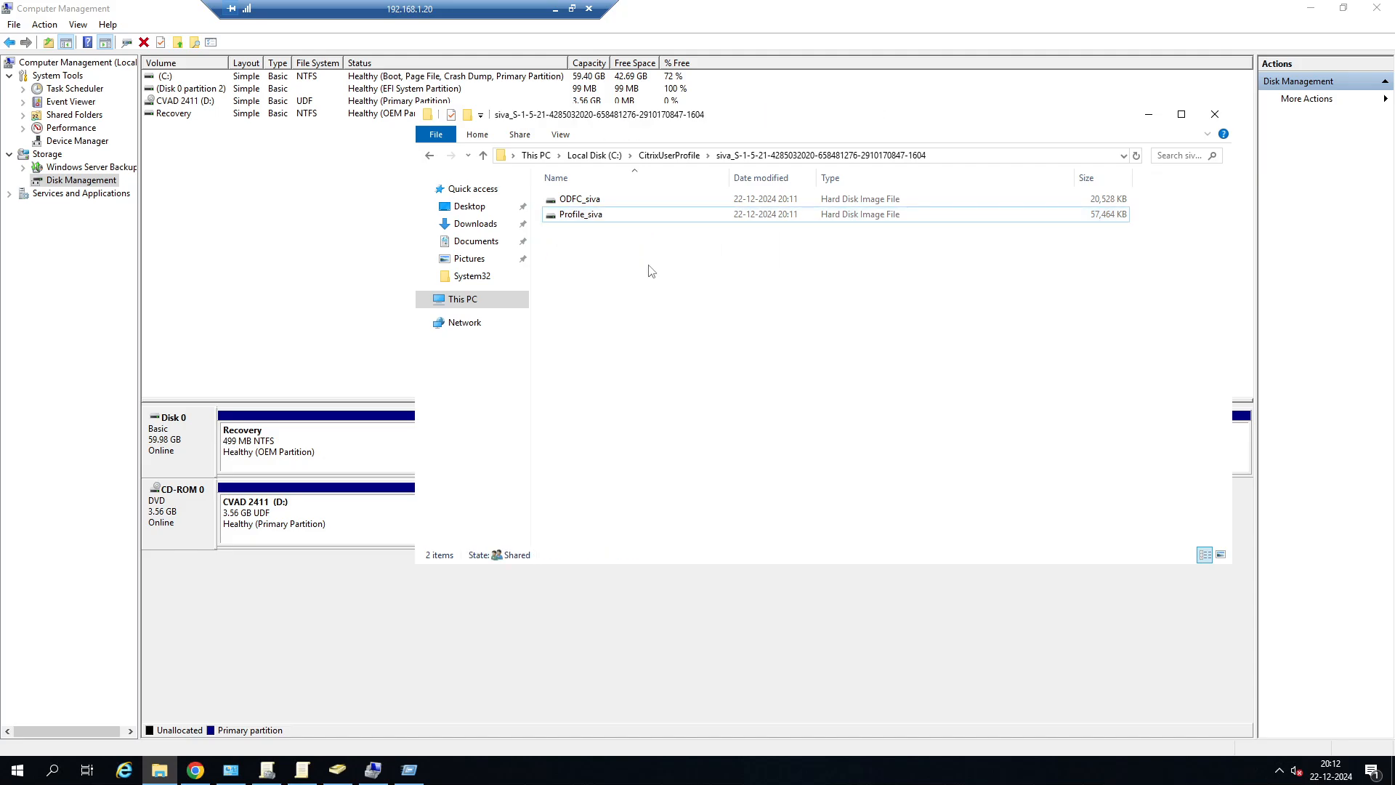
{"action": "right_click", "coordinate": [707, 218]}
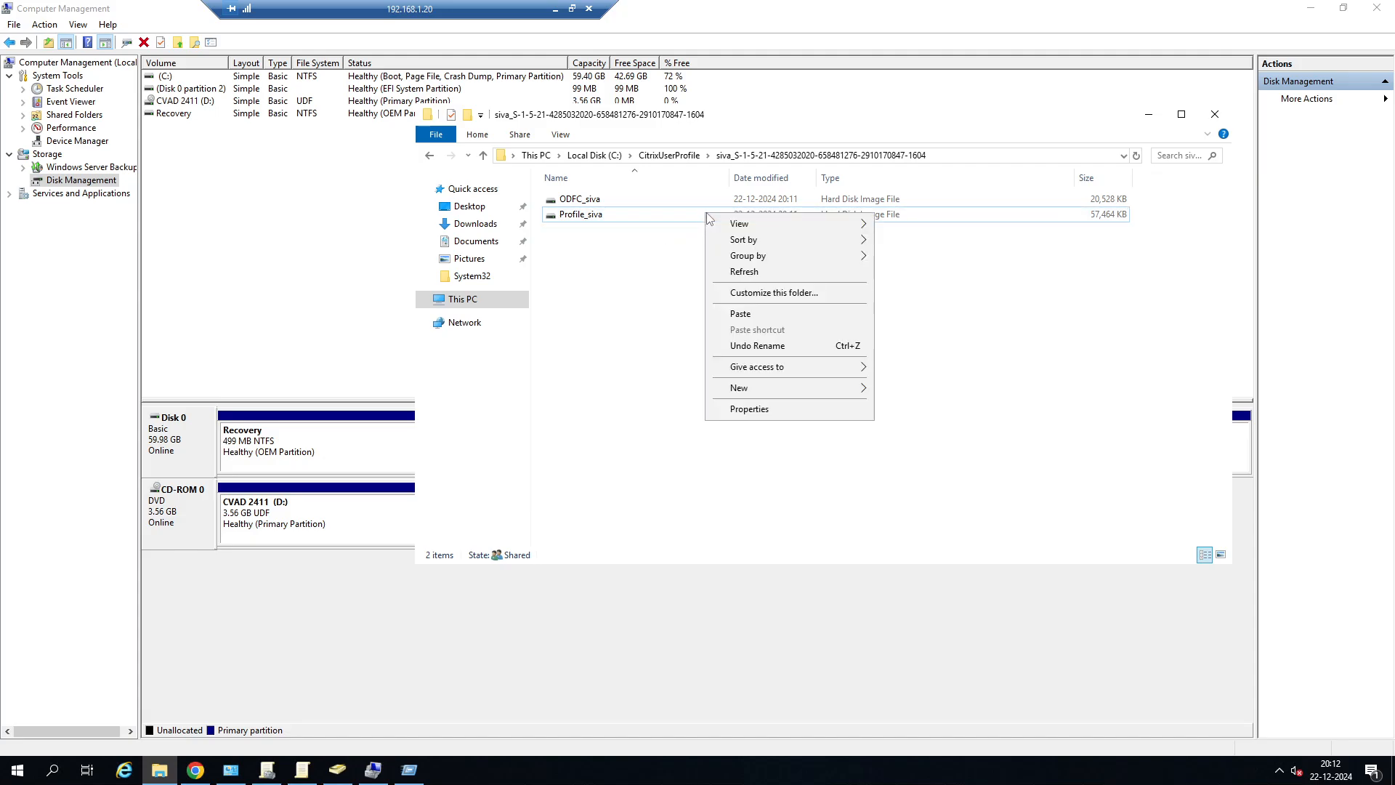
{"action": "left_click", "coordinate": [596, 220]}
{"action": "right_click", "coordinate": [596, 220]}
{"action": "left_click", "coordinate": [637, 229]}
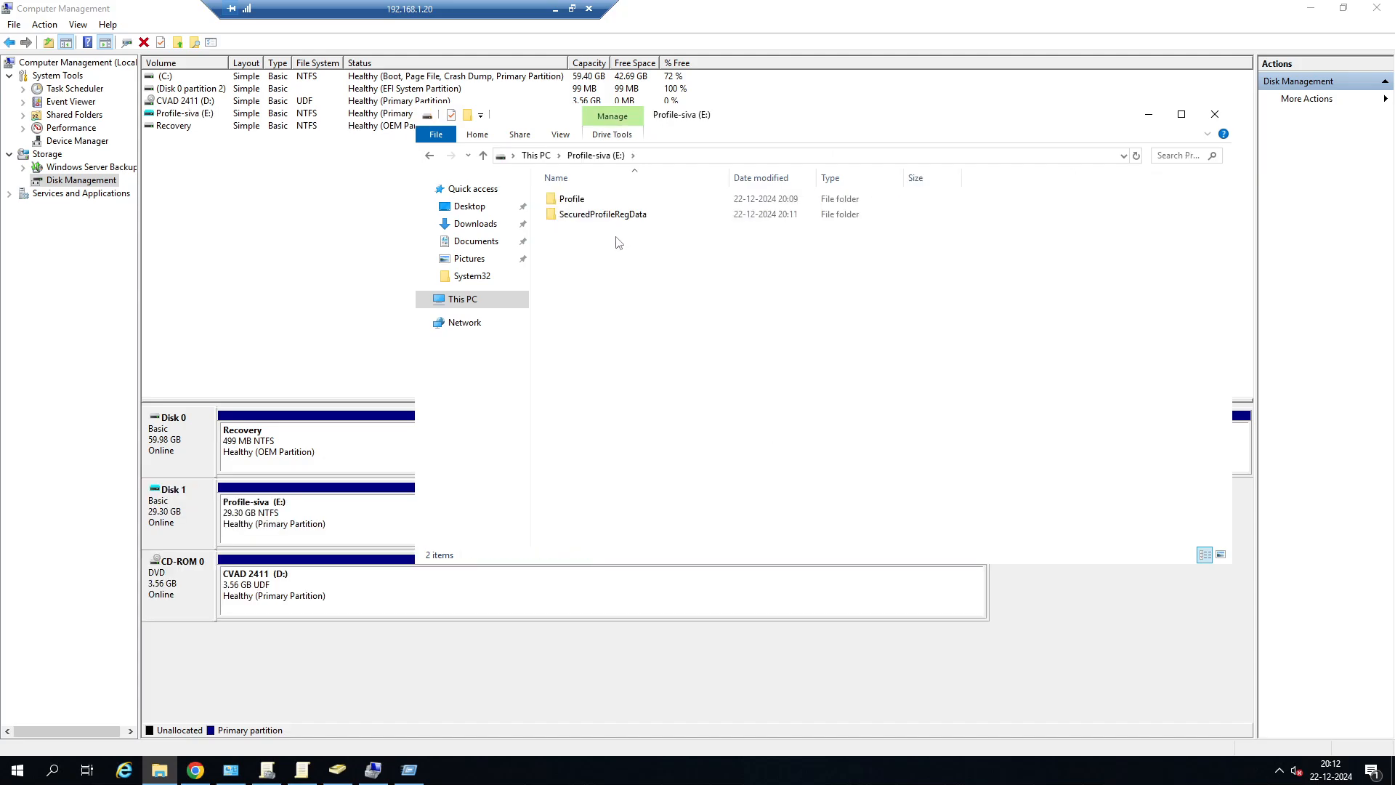
View the contents of the Profile folder on the mounted drive E:, closing File Explorer and minimizing the remote session when finished.
{"action": "double_click", "coordinate": [574, 197]}
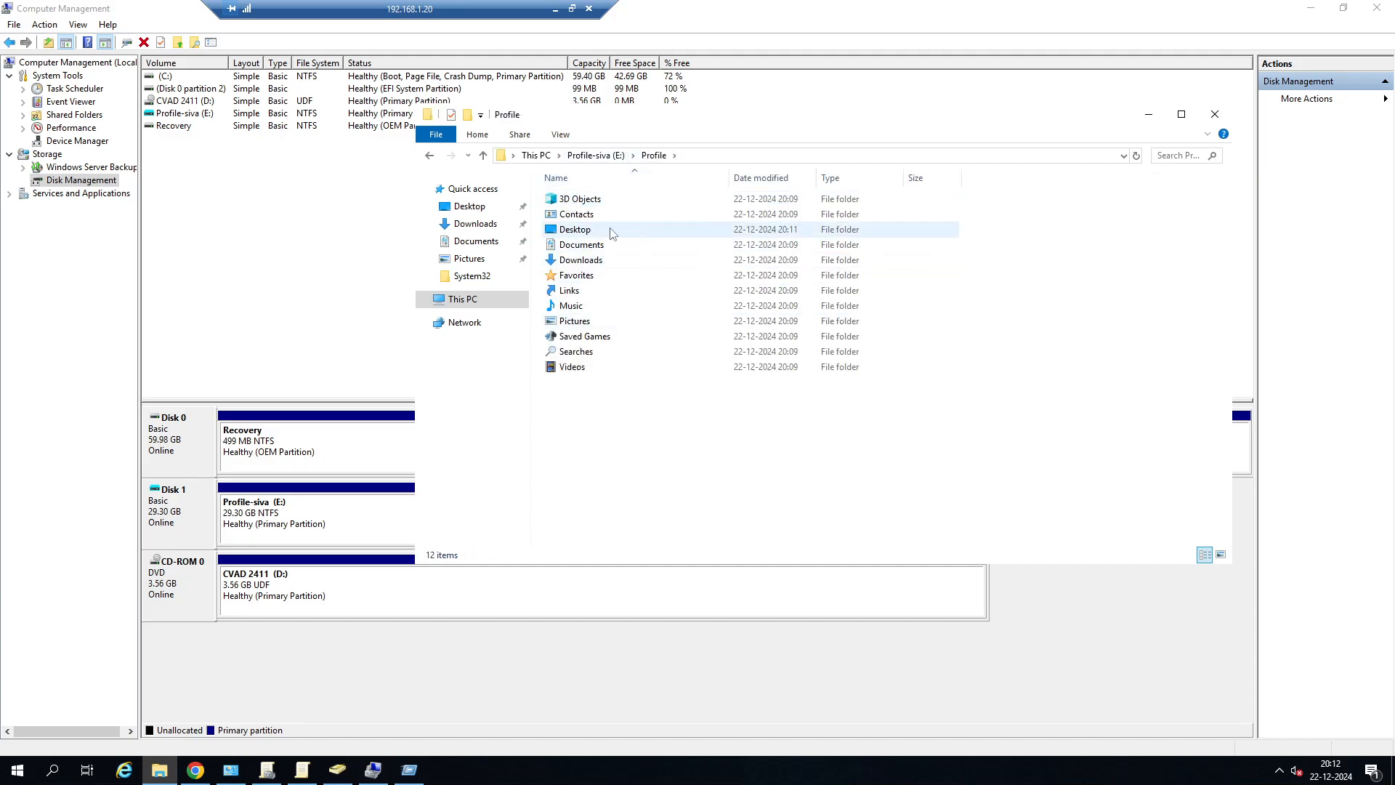
{"action": "left_click", "coordinate": [1212, 116]}
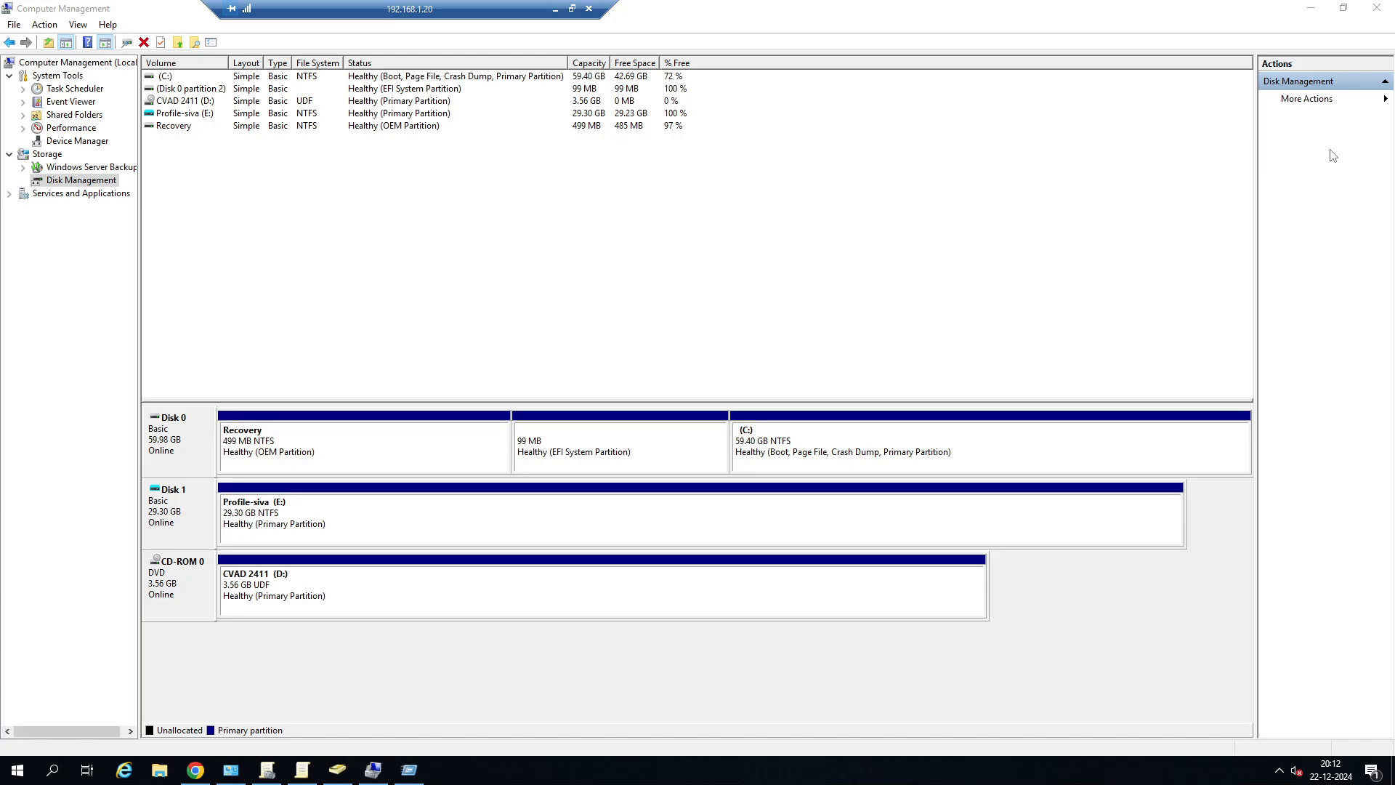
{"action": "left_click", "coordinate": [555, 9]}
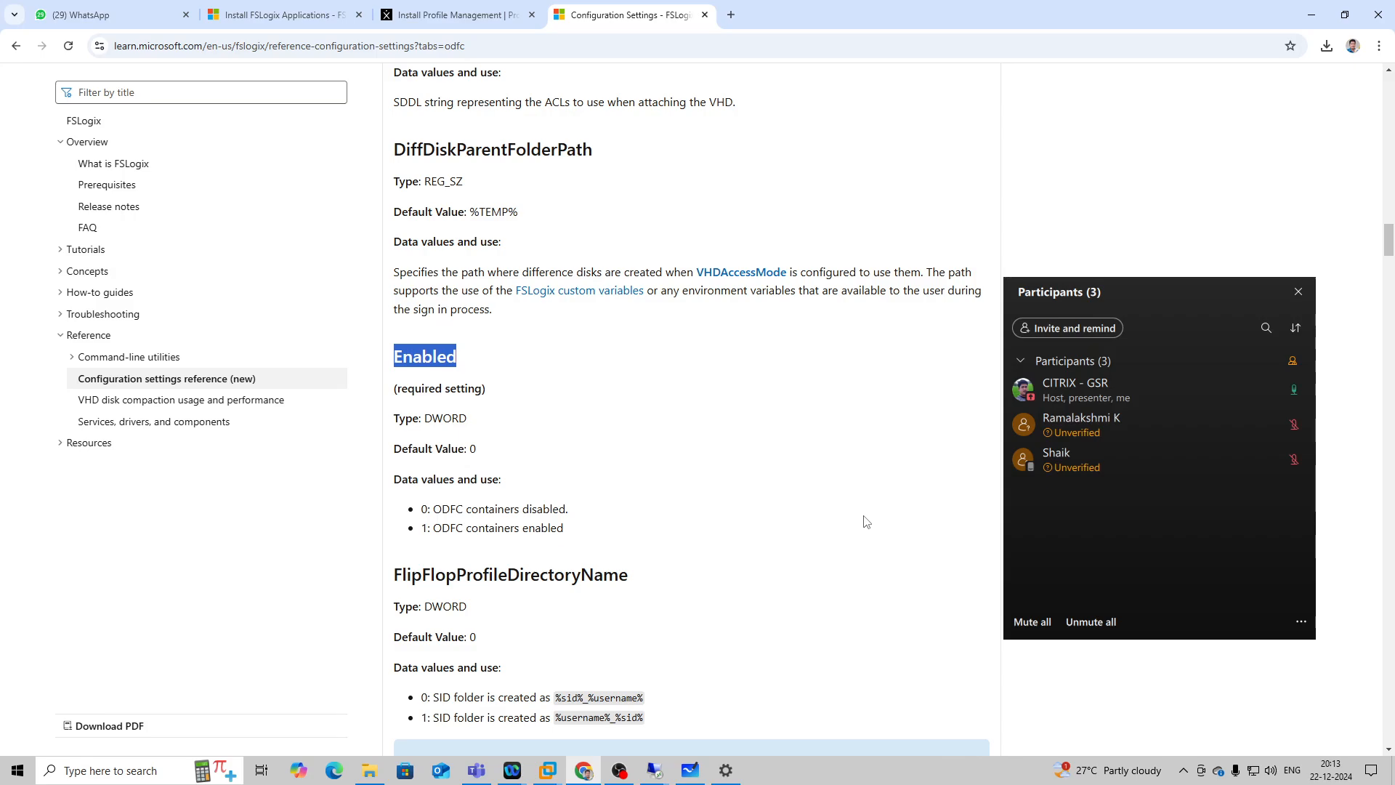
{"action": "scroll", "coordinate": [717, 505], "scroll_direction": "up", "scroll_amount": 3}
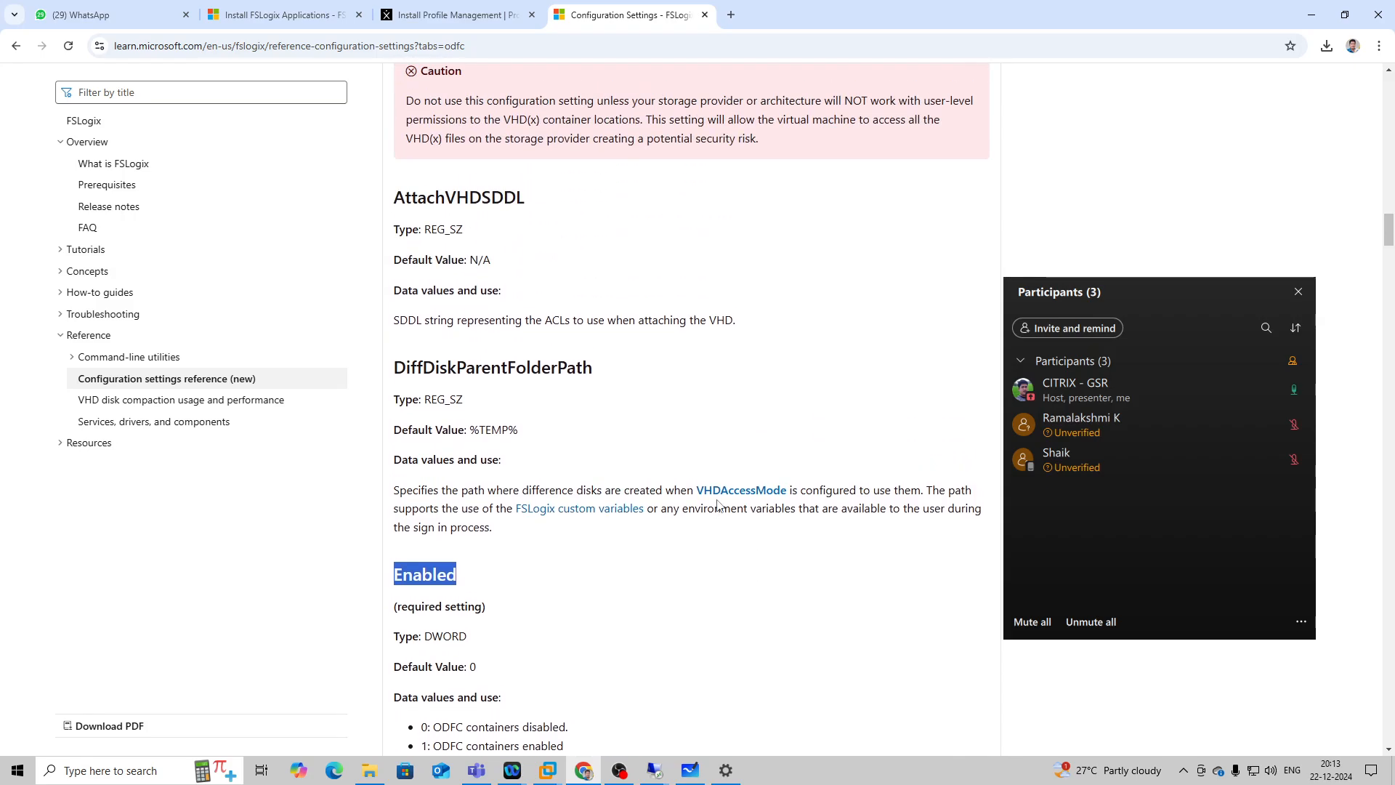
{"action": "scroll", "coordinate": [717, 505], "scroll_direction": "up", "scroll_amount": 2}
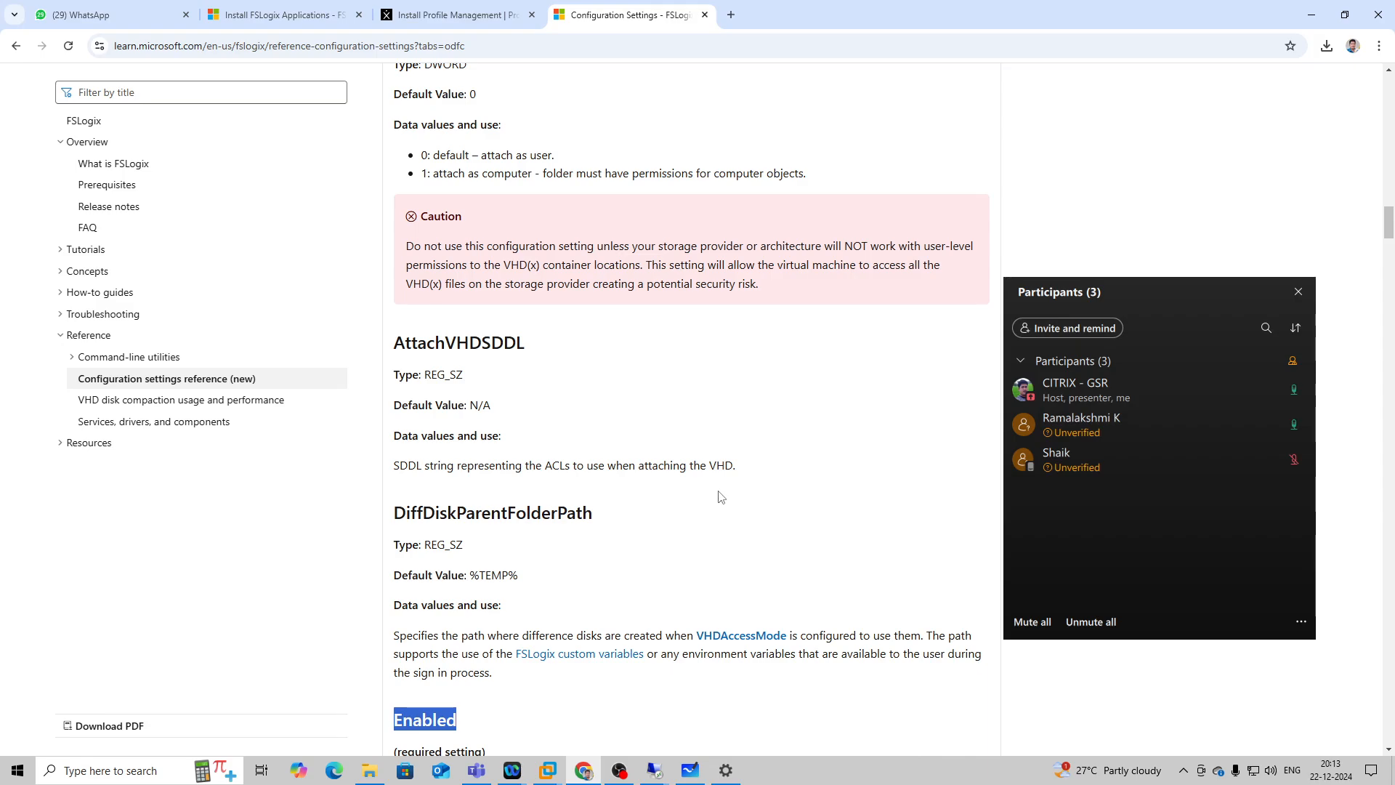
{"action": "left_click", "coordinate": [625, 776]}
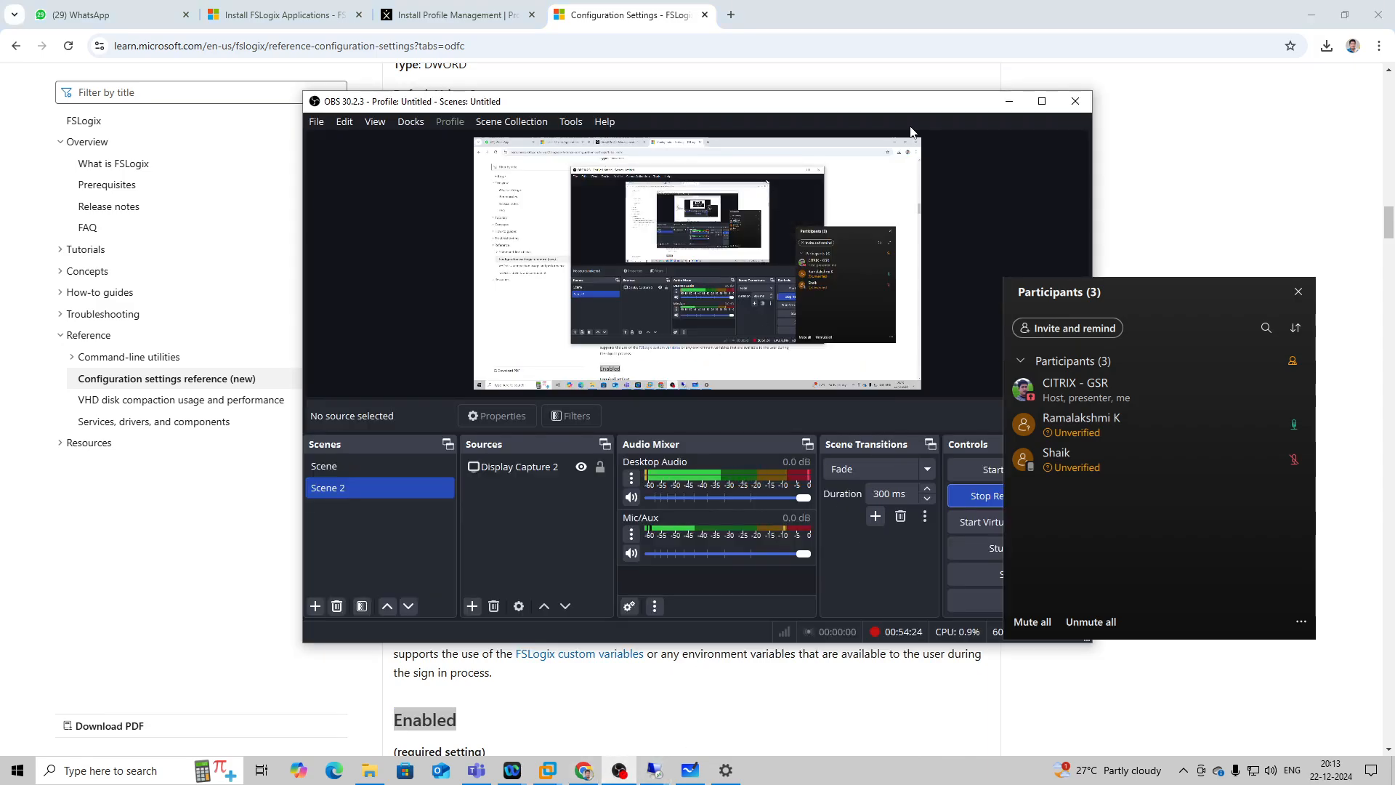